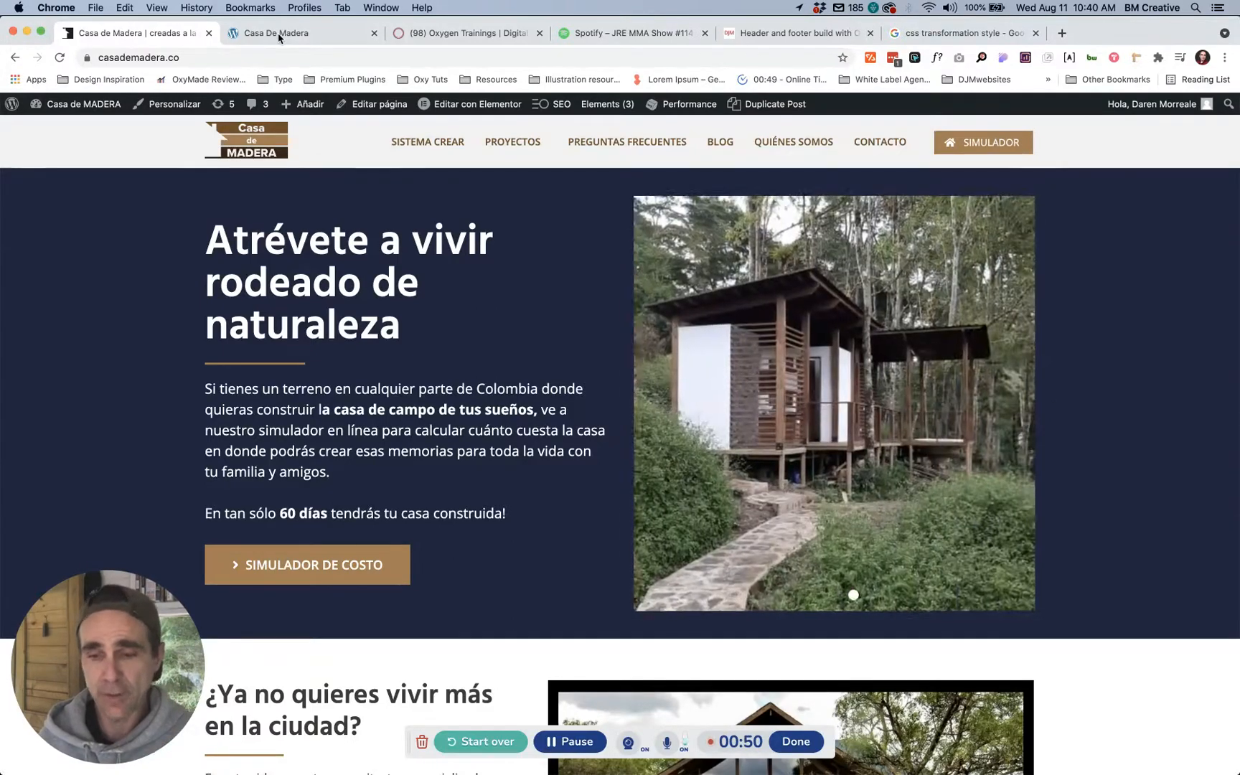
# Step: Compare the live Casa de Madera homepage with its rebuild in the builder, from the hero section down to the flip box cards
pyautogui.click(279, 34)
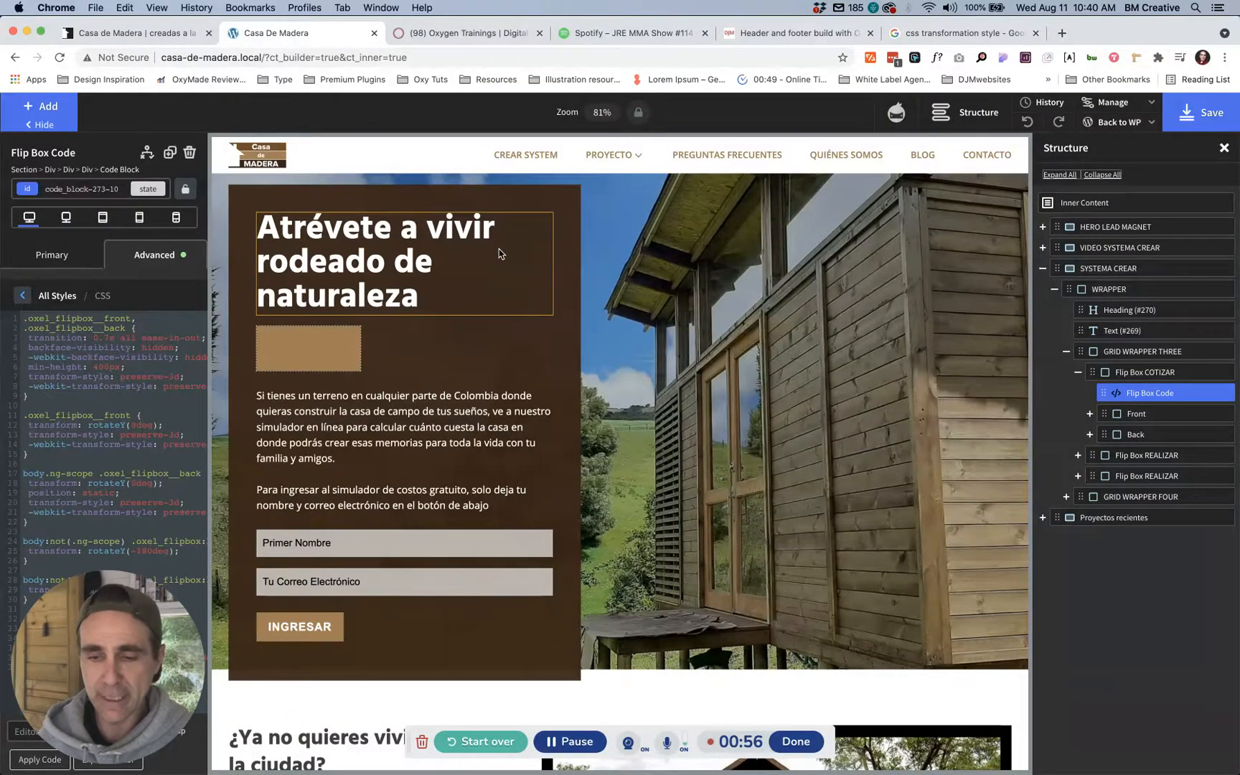
pyautogui.scroll(-2, 500, 253)
pyautogui.click(152, 37)
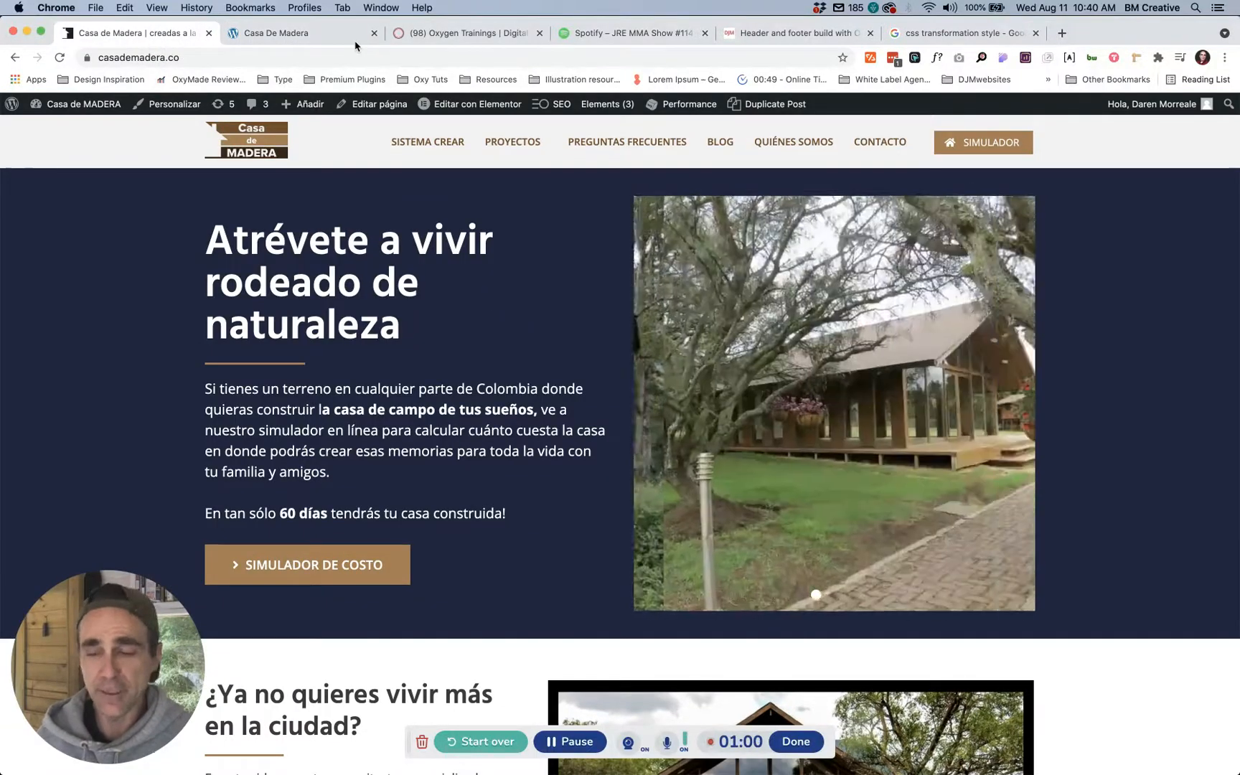
pyautogui.click(353, 36)
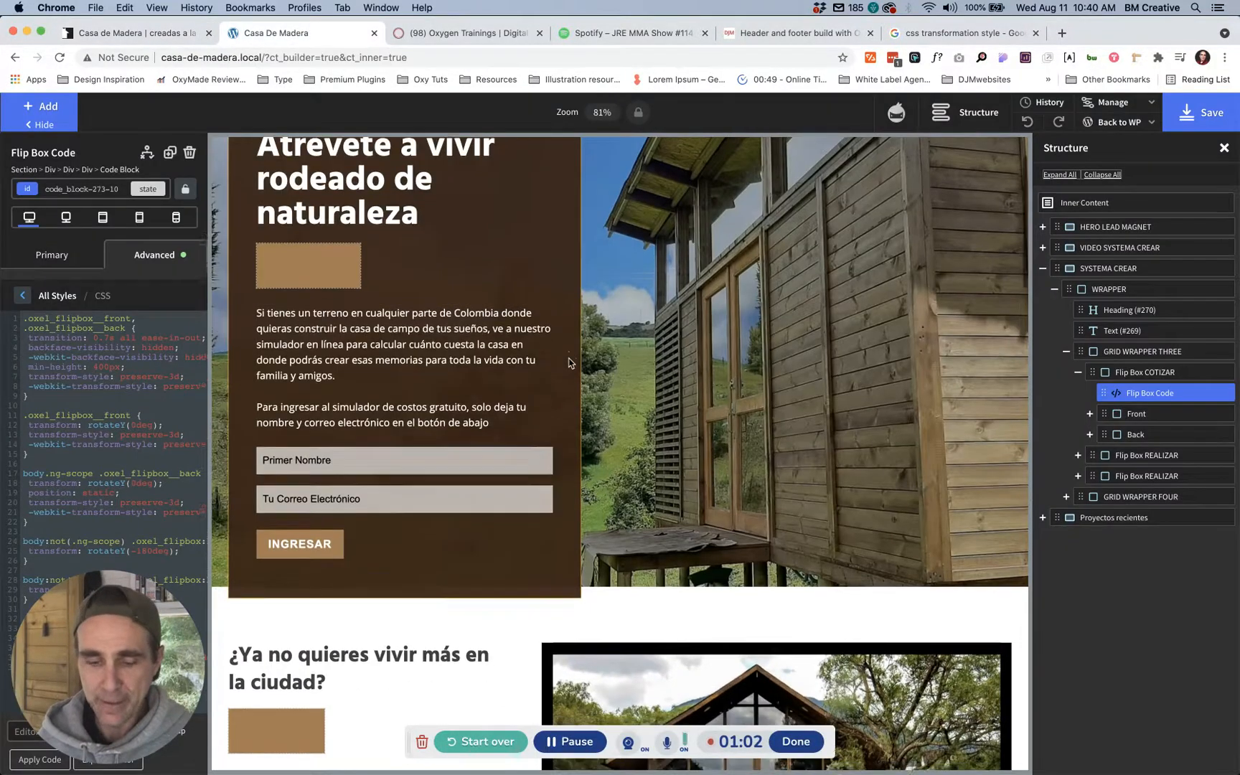
pyautogui.scroll(2, 569, 363)
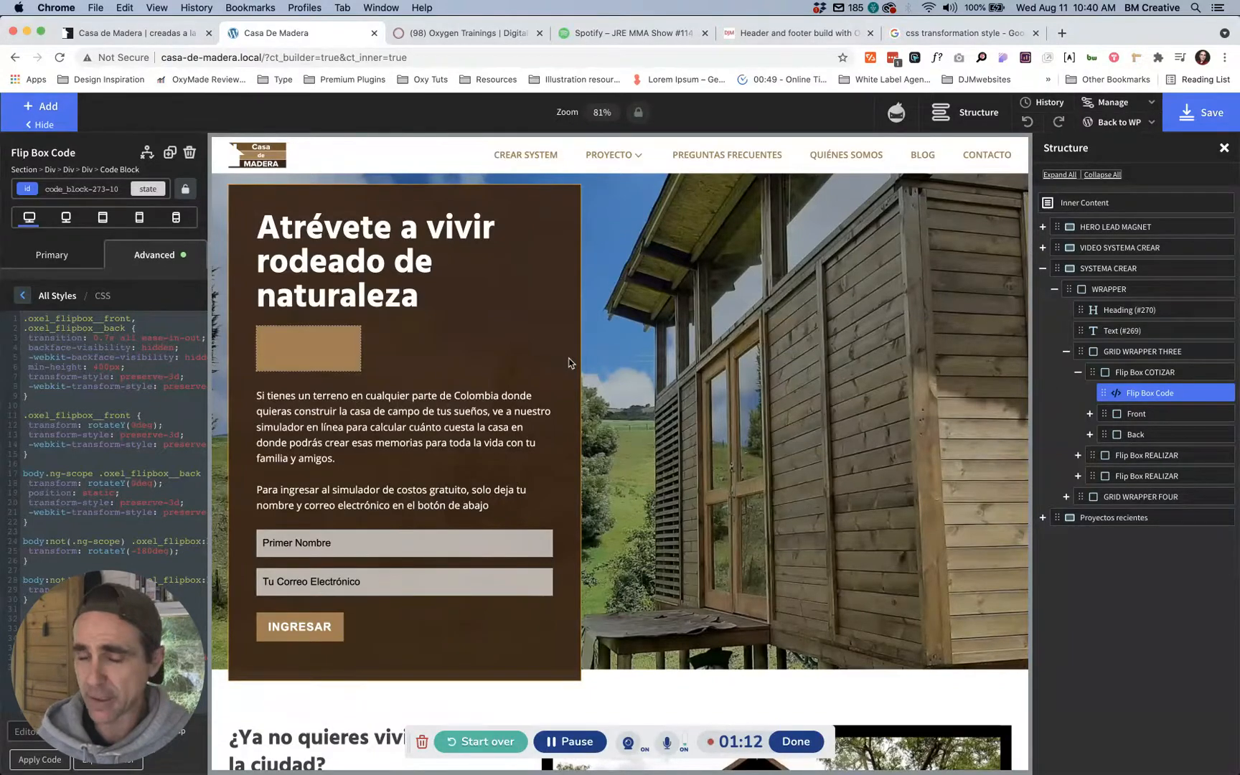
pyautogui.scroll(-5, 569, 363)
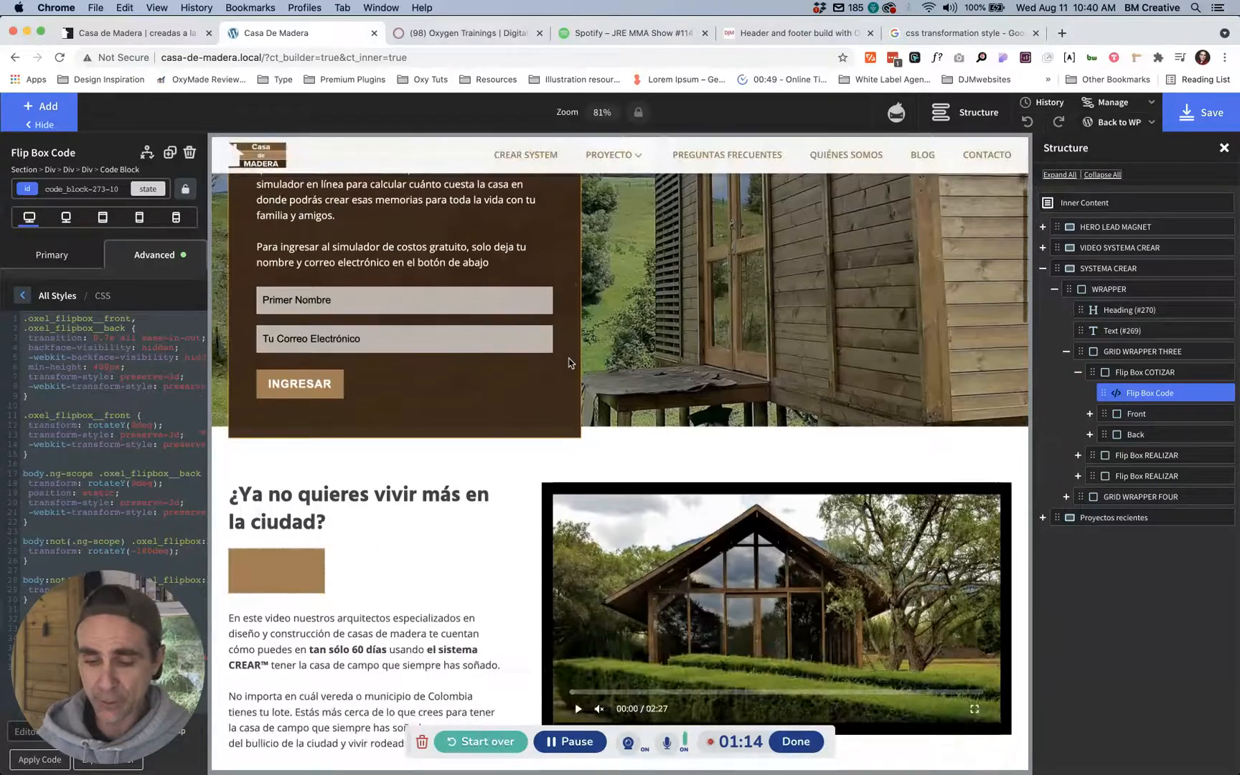
pyautogui.scroll(-6, 569, 362)
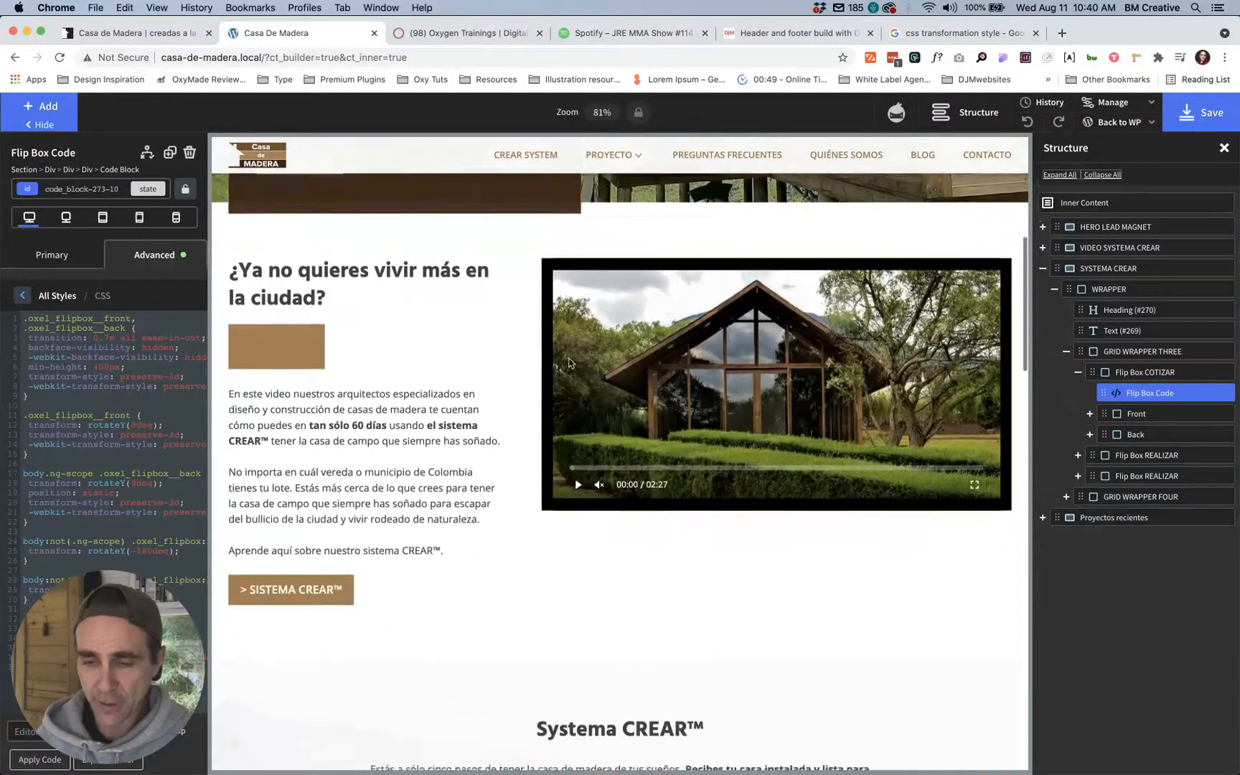
pyautogui.scroll(4, 569, 363)
pyautogui.hotkey('ctrl', 'shift', 'Tab')
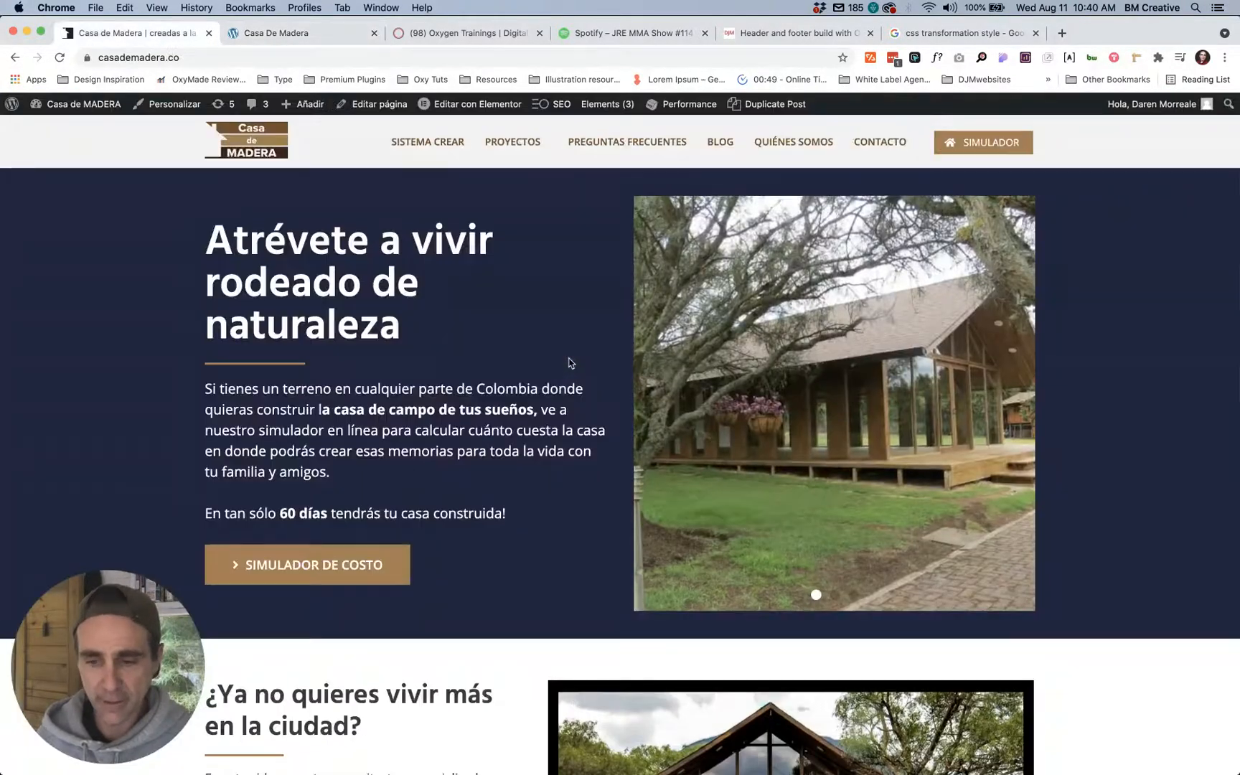
pyautogui.scroll(-8, 569, 362)
pyautogui.hotkey('ctrl', 'Tab')
pyautogui.scroll(-10, 569, 362)
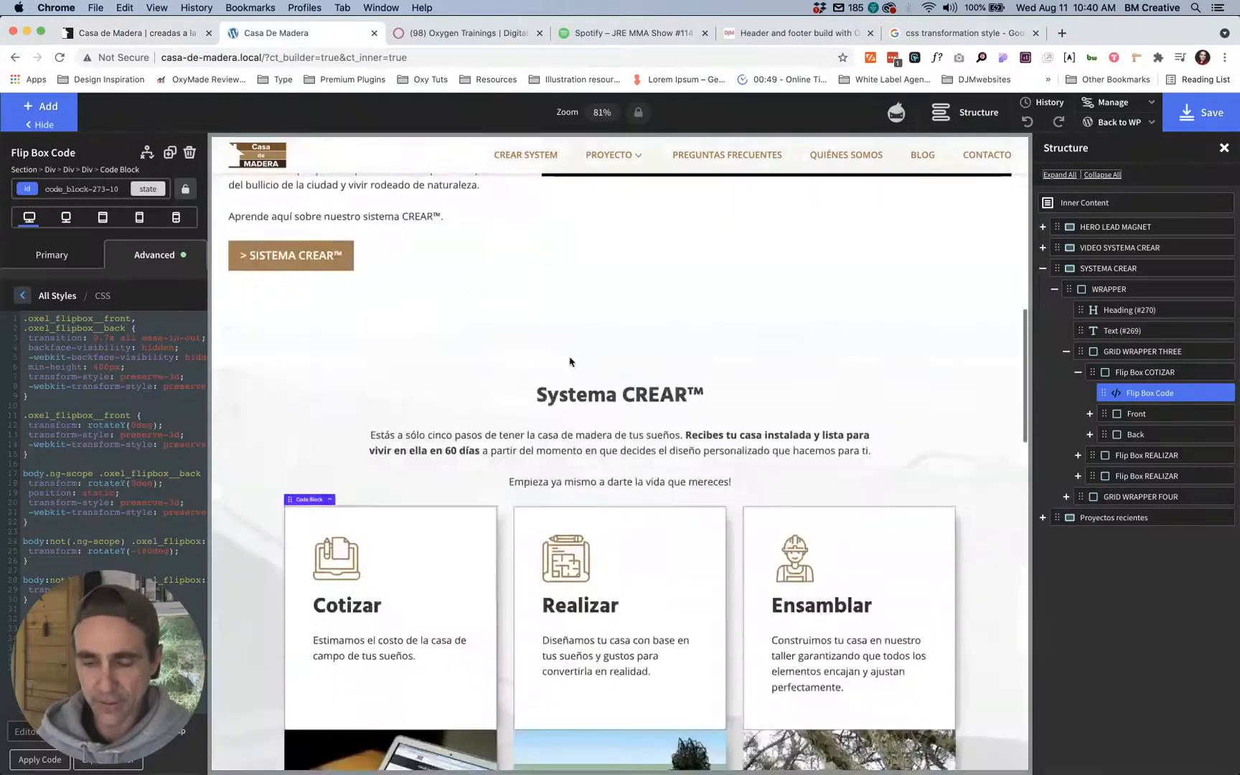
pyautogui.scroll(-5, 384, 513)
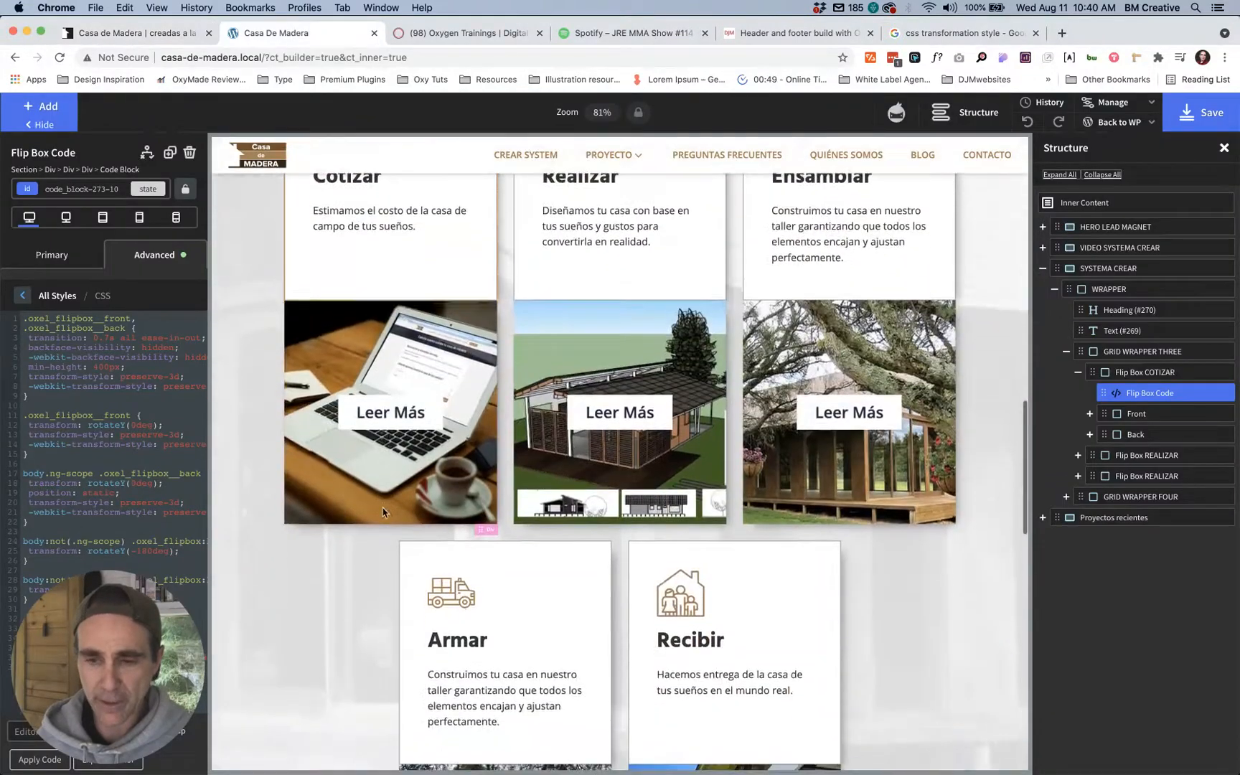
# Step: Open the rebuilt page's frontend in a new tab and examine the flip box cards on the live site
pyautogui.moveTo(1112, 125)
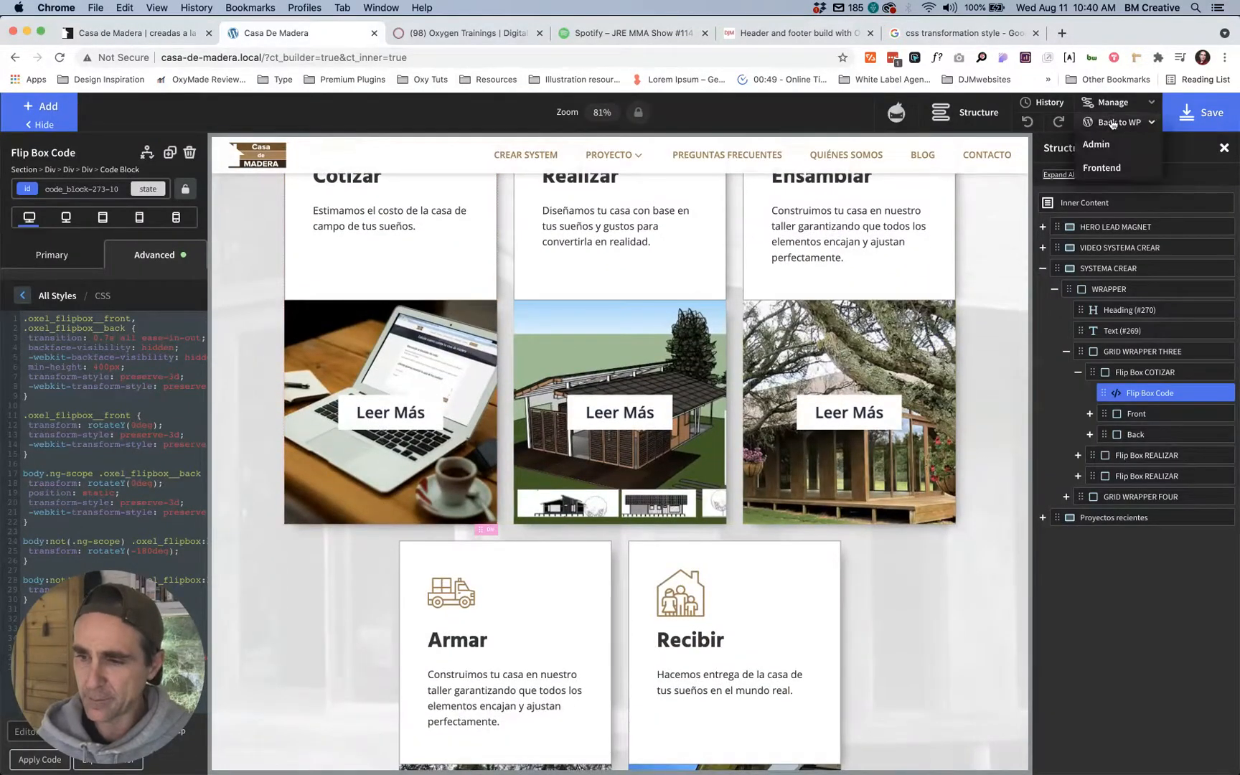
pyautogui.click(1115, 172)
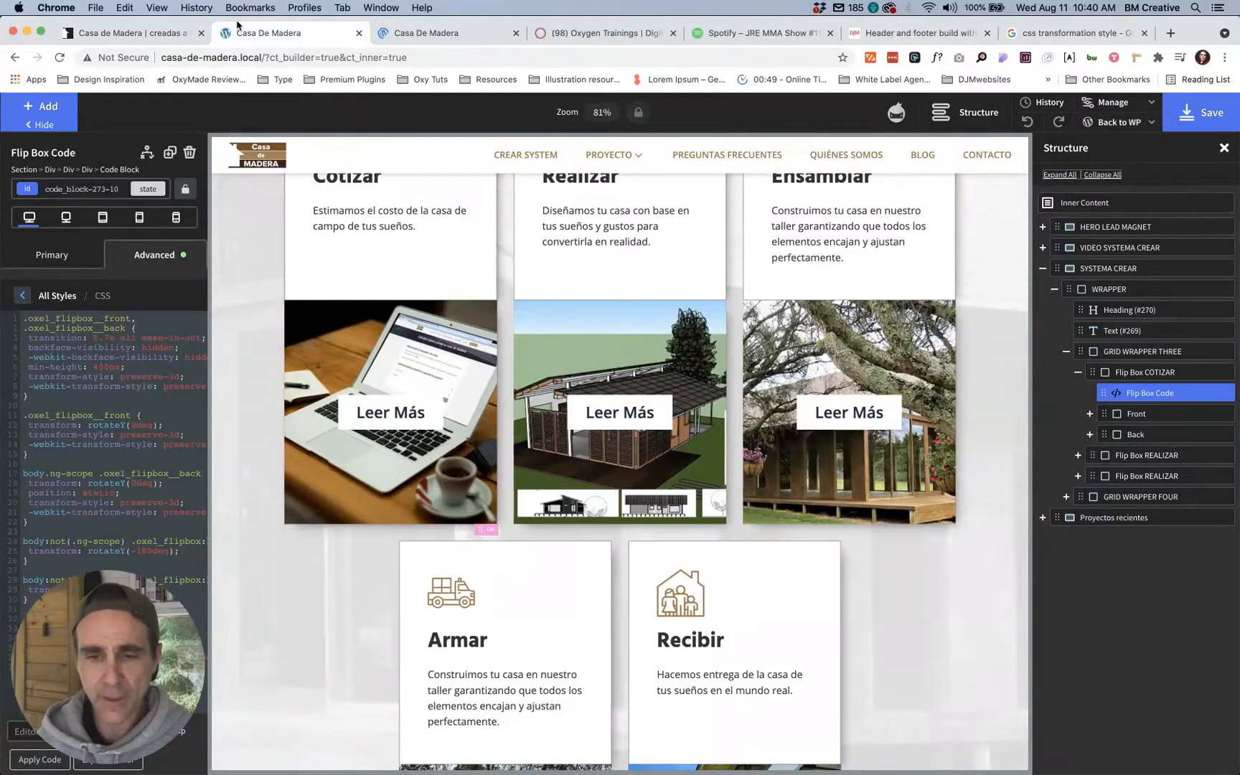
pyautogui.click(170, 41)
pyautogui.scroll(-7, 347, 303)
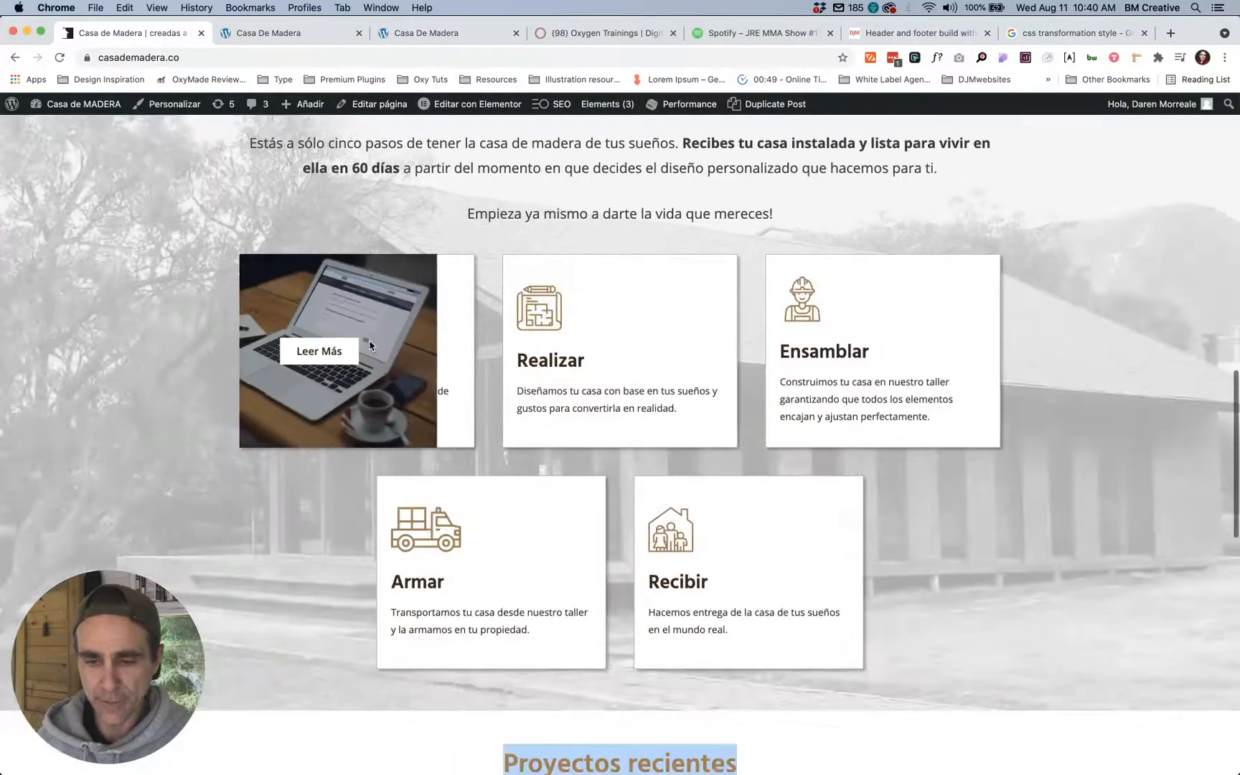
pyautogui.hotkey('ctrl', 'Tab')
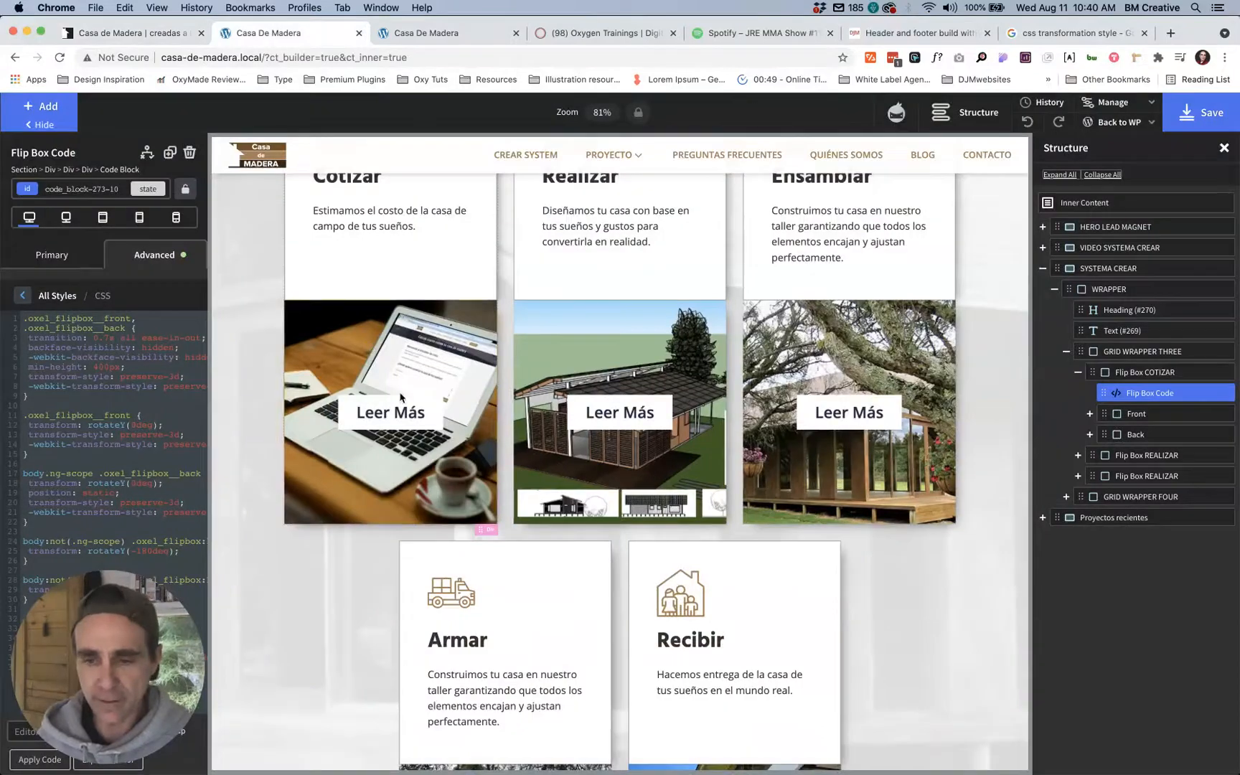
# Step: Review the Proyectos Recientes section in the builder and on the rebuilt page's frontend
pyautogui.scroll(-2, 405, 374)
pyautogui.scroll(-10, 404, 374)
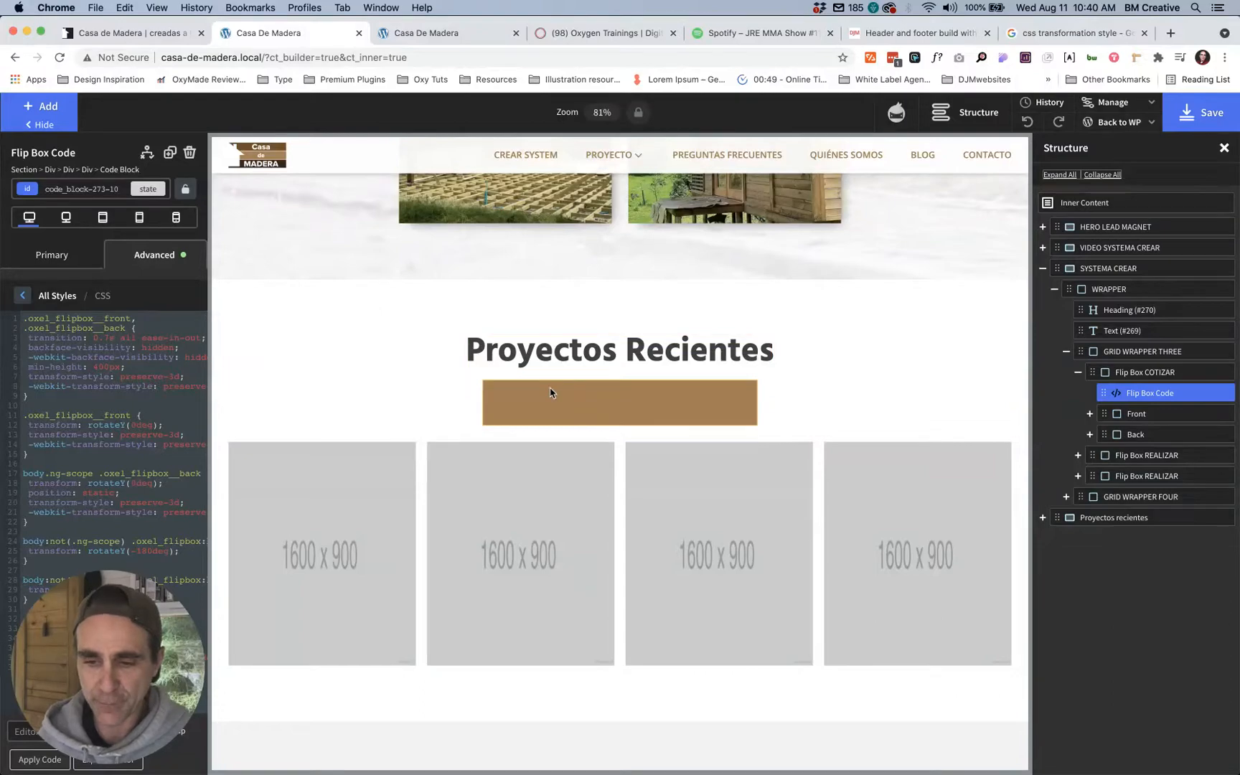
pyautogui.click(429, 33)
pyautogui.scroll(-9, 498, 277)
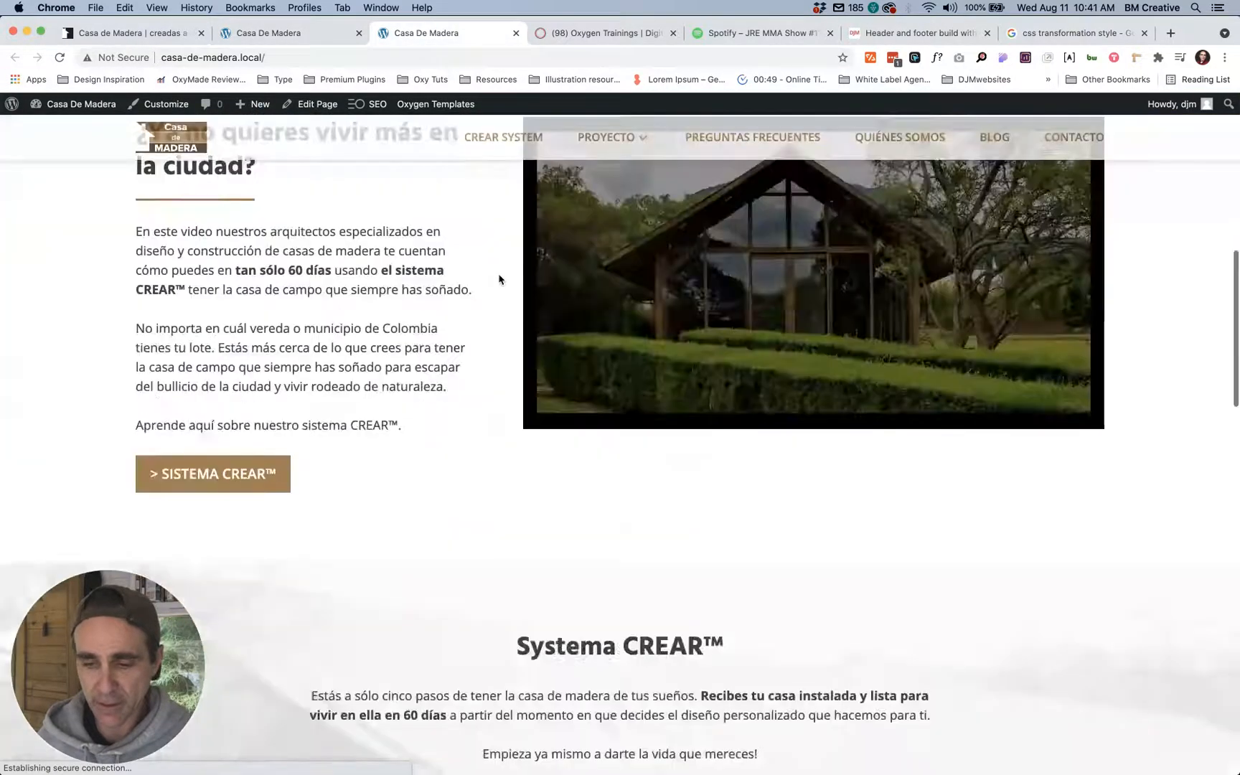
pyautogui.scroll(-10, 499, 278)
pyautogui.scroll(-5, 382, 268)
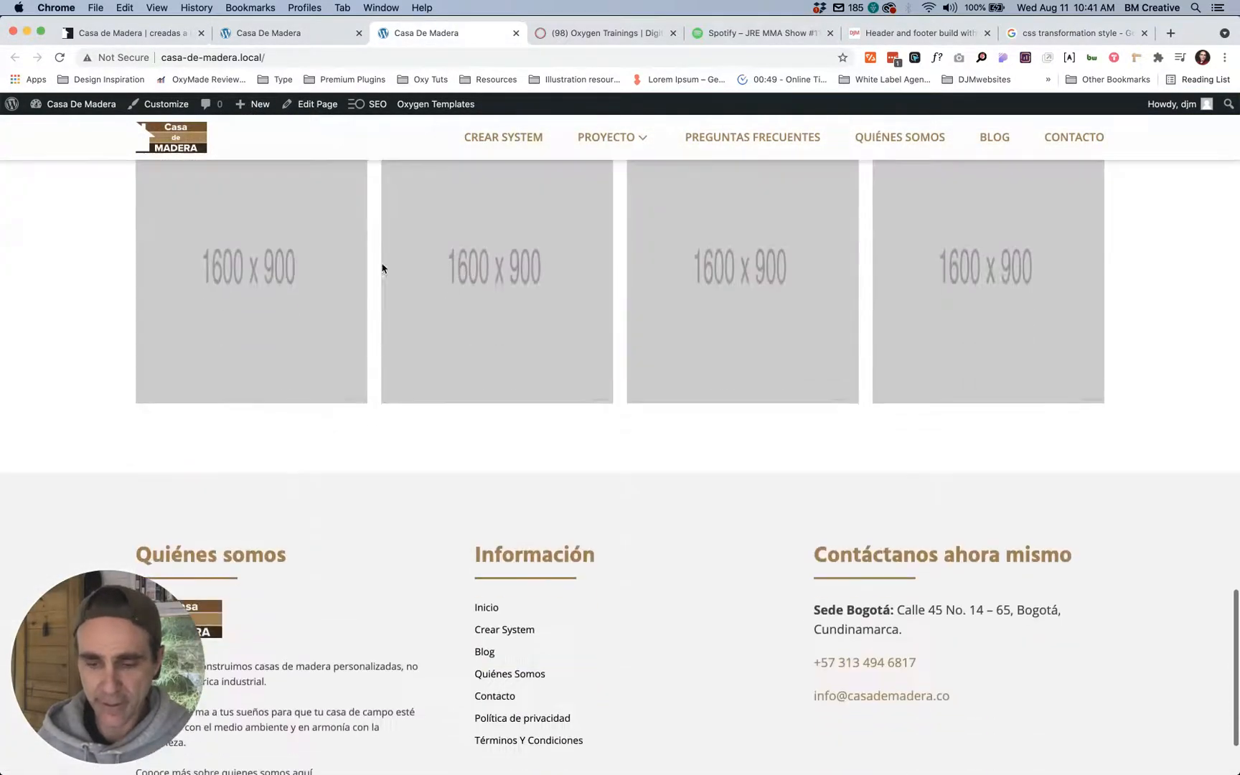
pyautogui.hotkey('ctrl', 'shift', 'Tab')
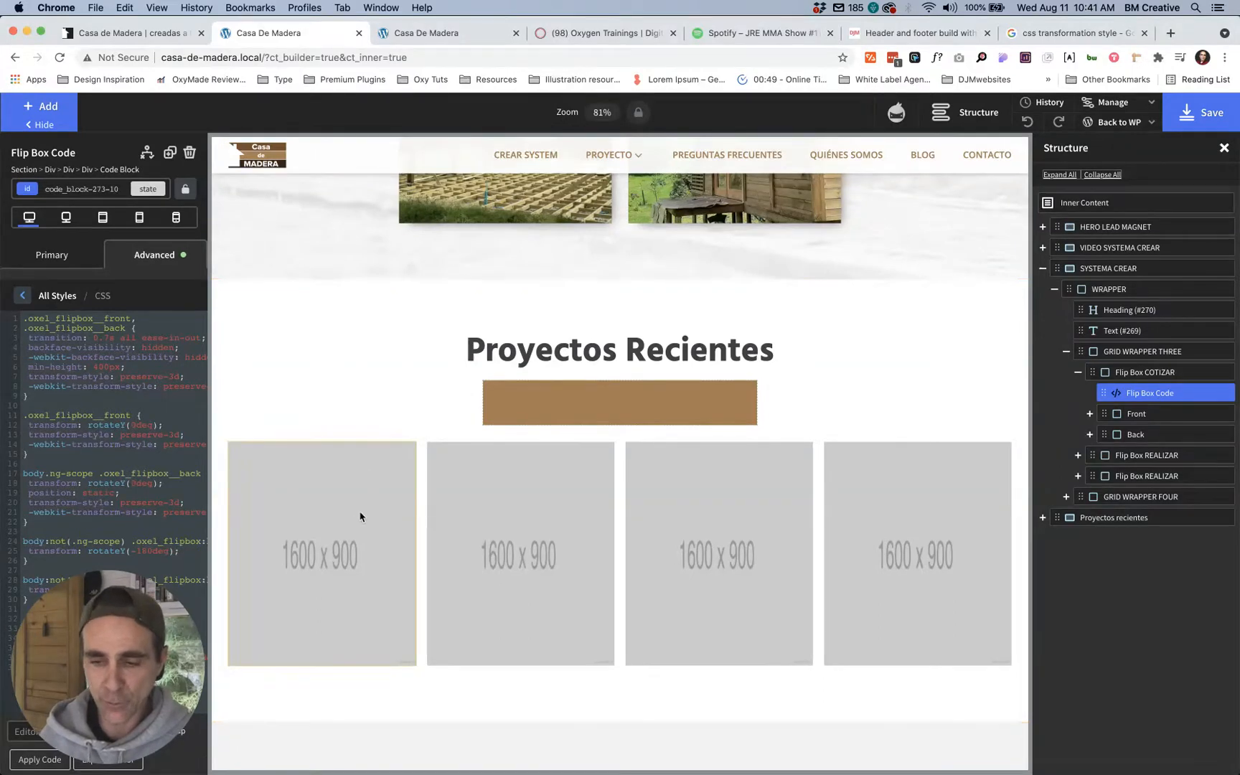
# Step: Select the first placeholder image in the Proyectos Recientes grid to inspect its place in the repeater structure
pyautogui.scroll(5, 695, 446)
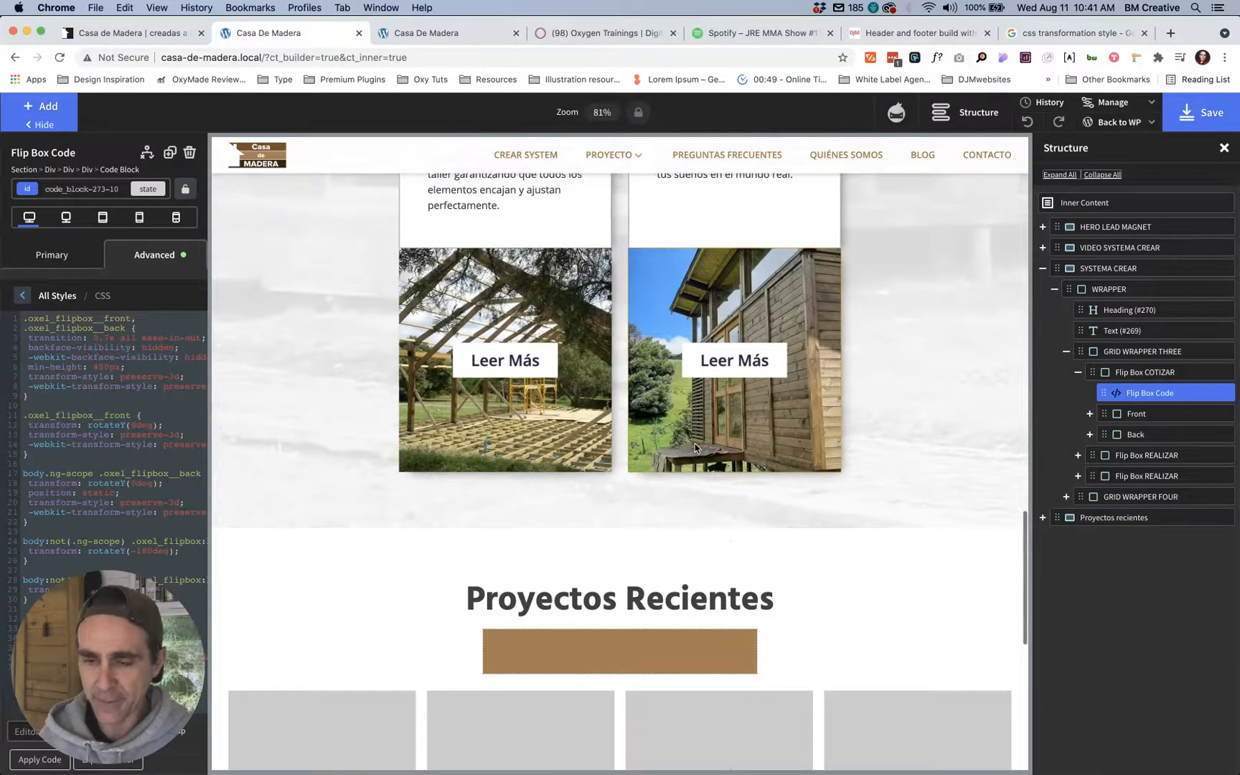
pyautogui.scroll(-5, 695, 446)
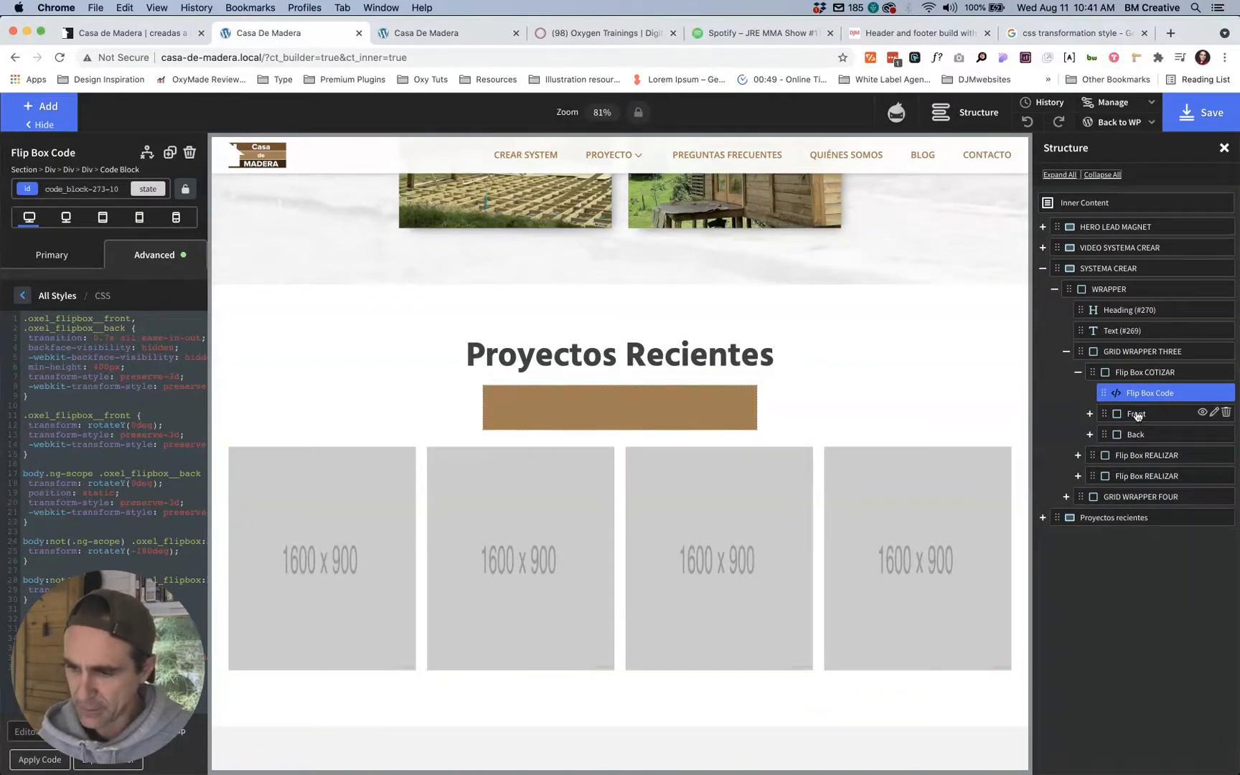
pyautogui.scroll(-3, 586, 382)
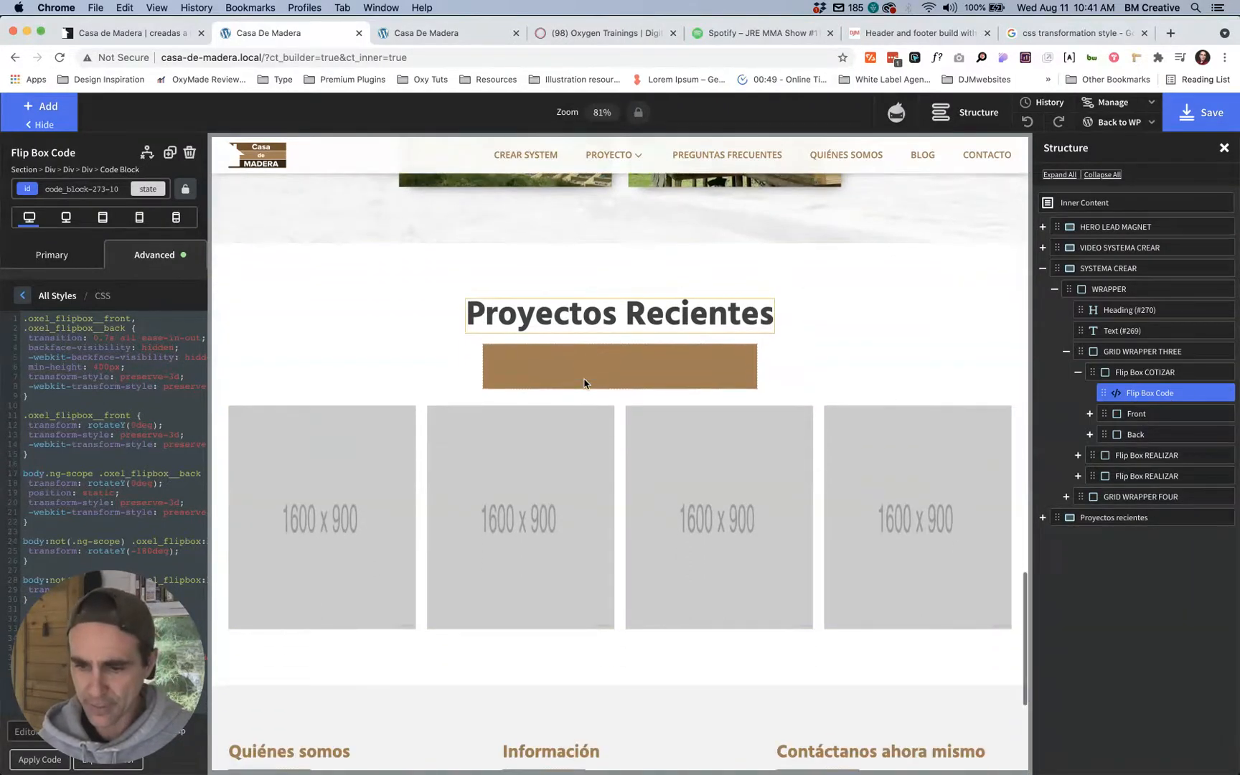
pyautogui.click(293, 424)
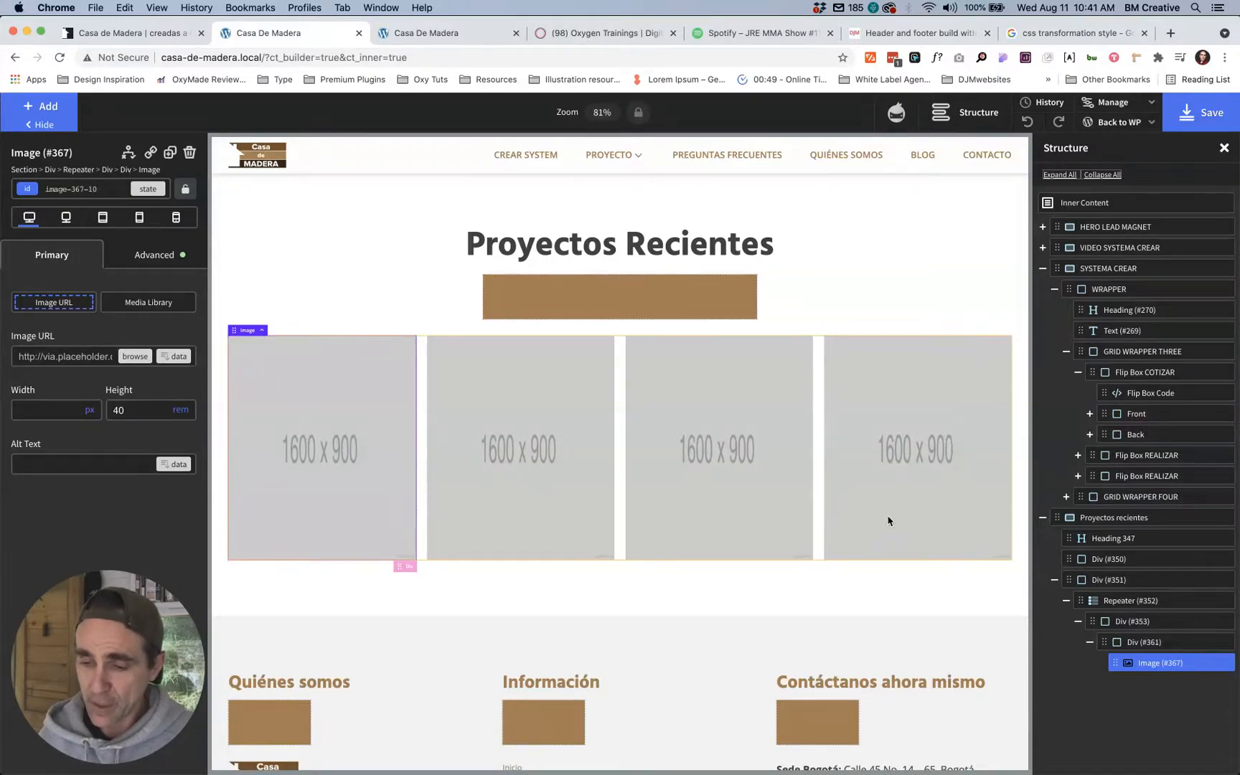
pyautogui.scroll(-2, 687, 437)
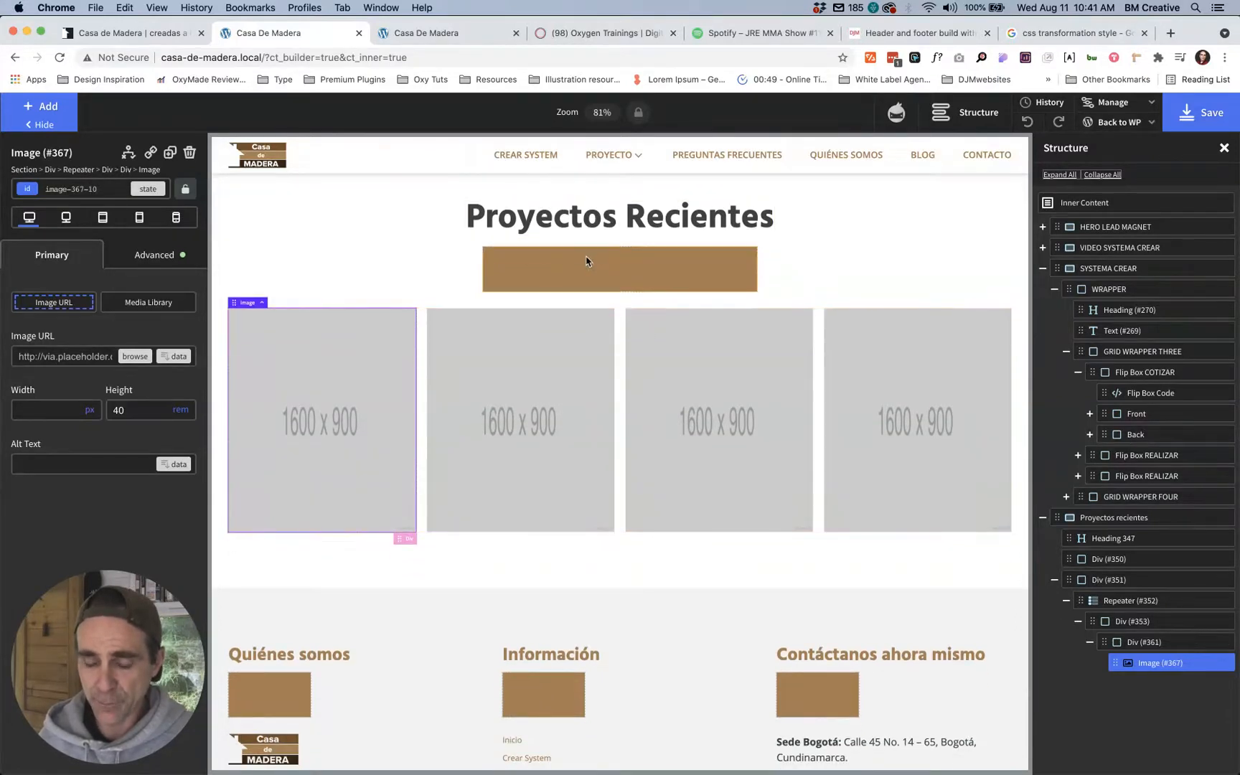
pyautogui.scroll(-1, 572, 339)
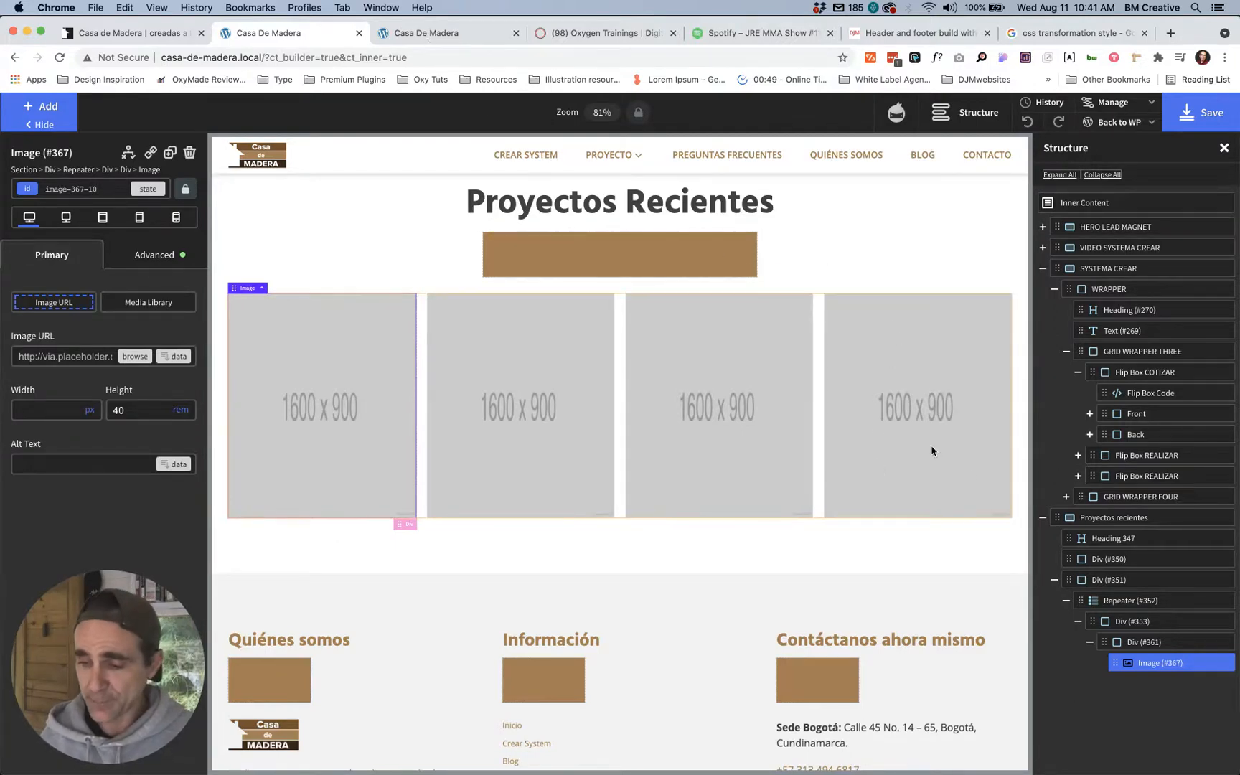
# Step: Delete the inner div holding the placeholder image from the Proyectos Recientes repeater's item div
pyautogui.click(1123, 600)
pyautogui.click(1118, 627)
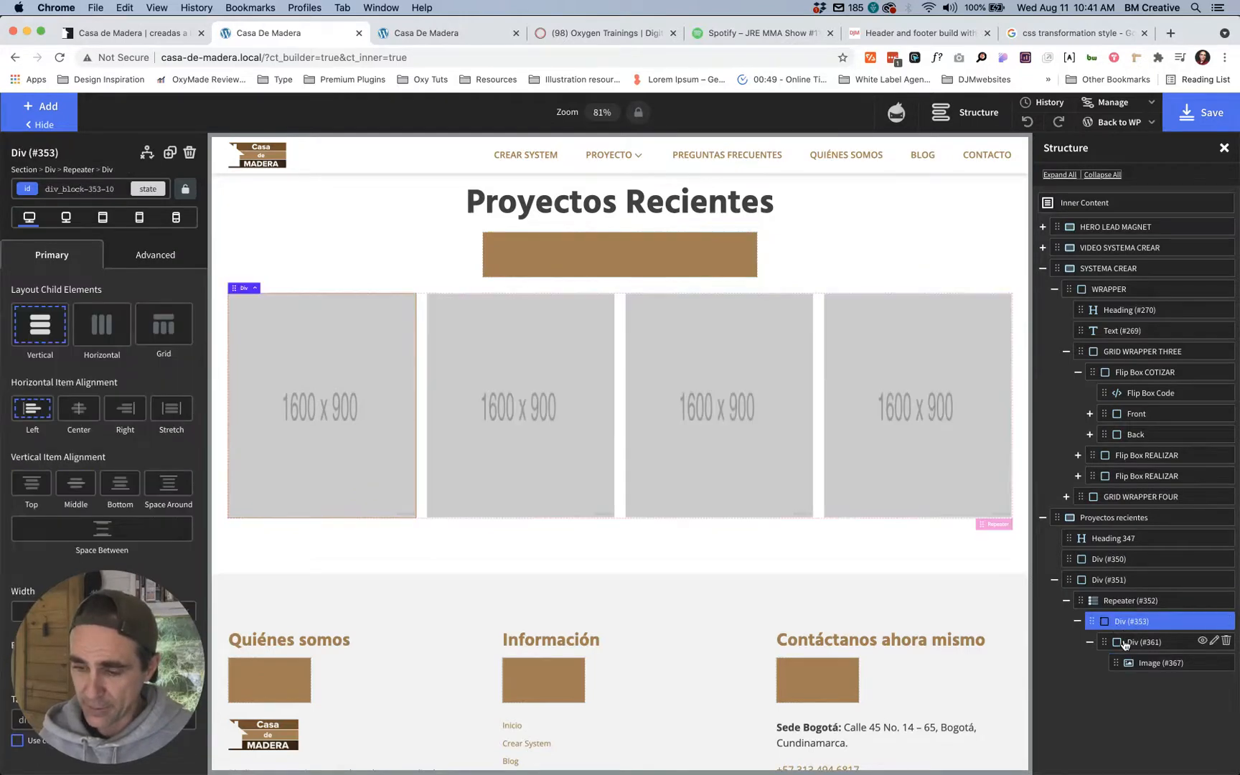
pyautogui.click(1147, 643)
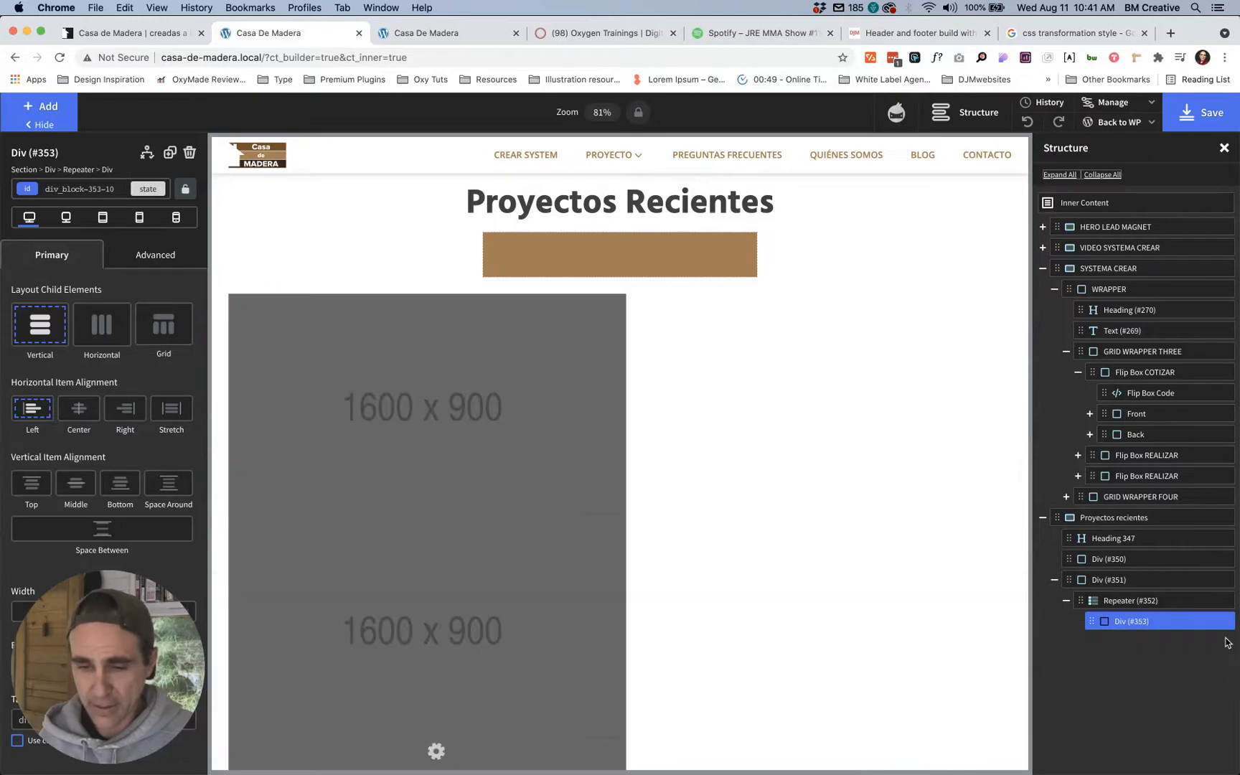
pyautogui.click(1227, 641)
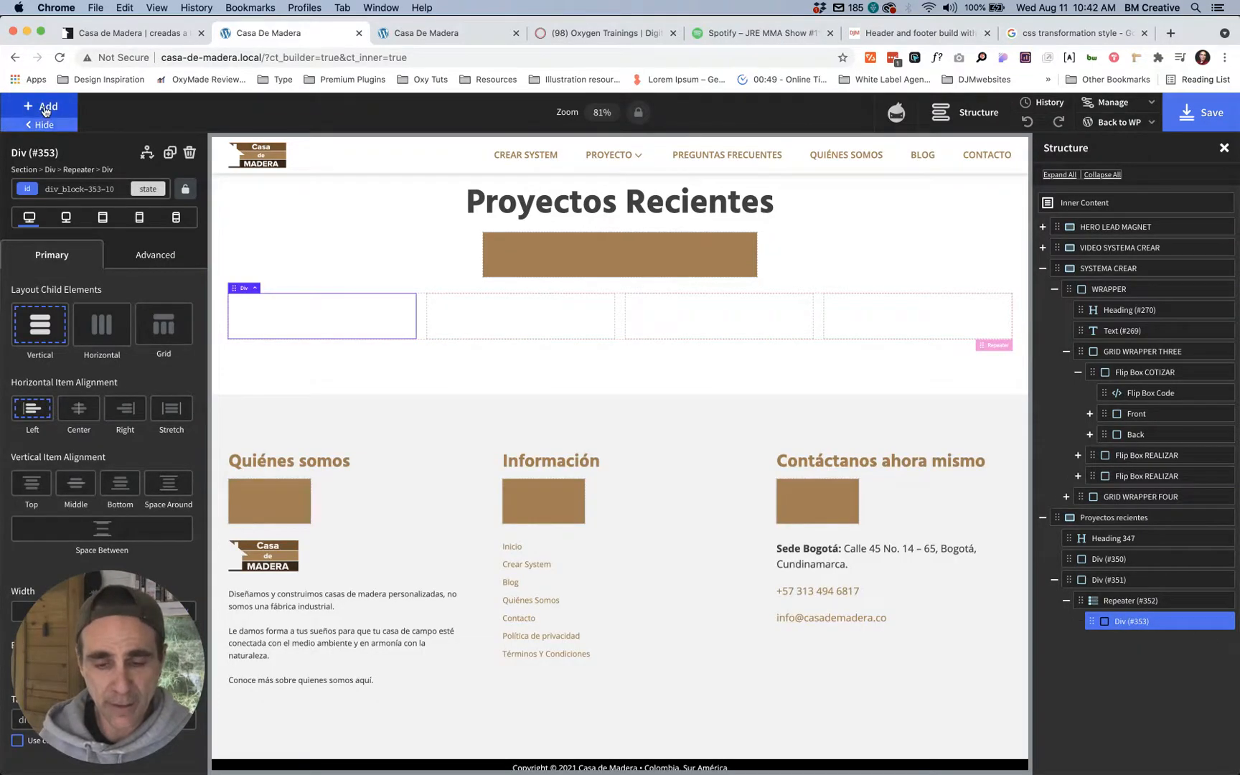
# Step: Search the components for "fli" and add a Flip Box inside the repeater's empty item div
pyautogui.click(46, 108)
pyautogui.scroll(-1, 98, 300)
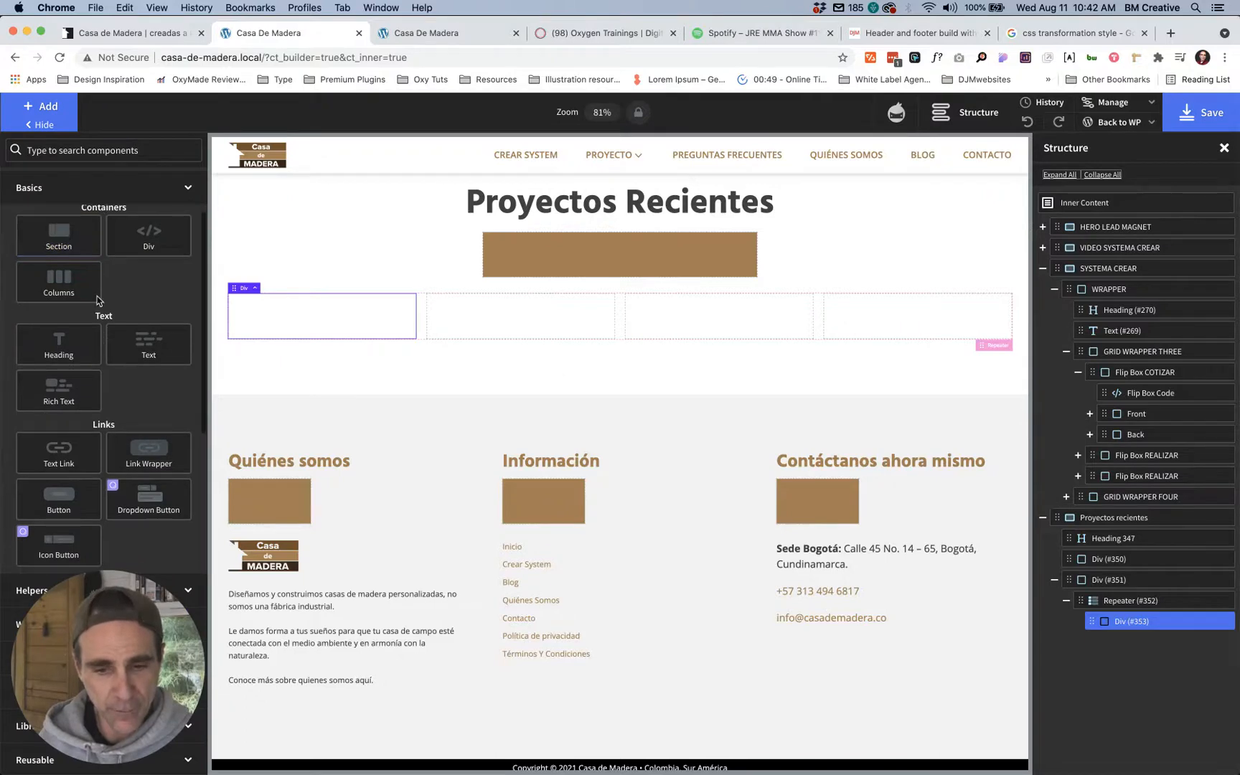
pyautogui.write('fli')
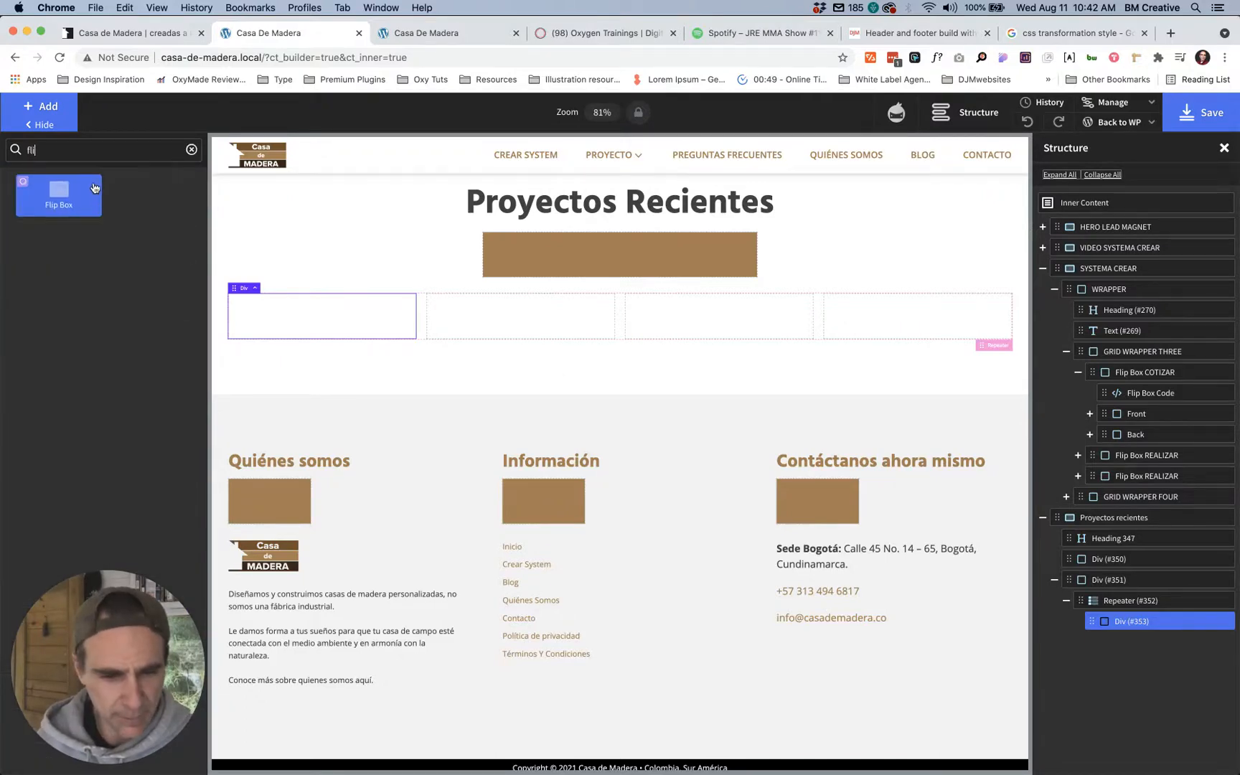
pyautogui.moveTo(64, 194); pyautogui.dragTo(299, 321)
pyautogui.click(61, 195)
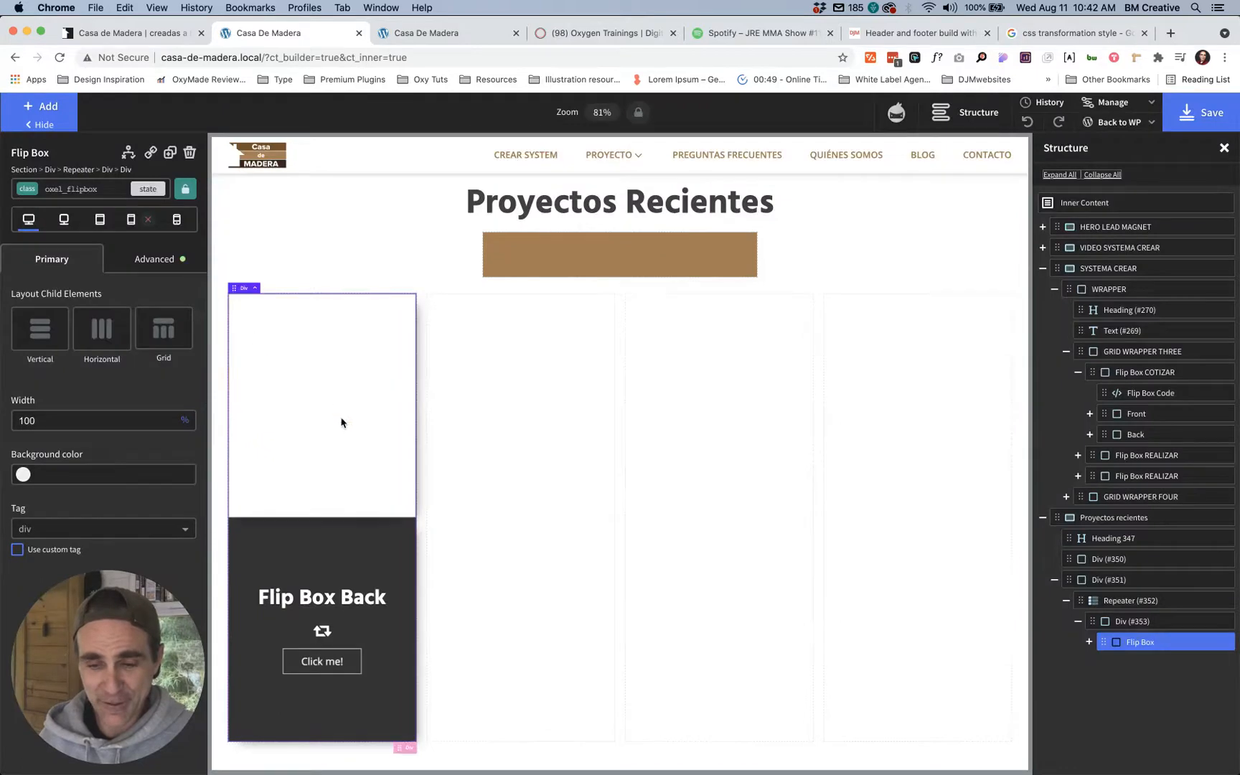
# Step: Reapply the Proyectos Recientes repeater's query for the proyectos post type to refresh its items
pyautogui.click(1107, 603)
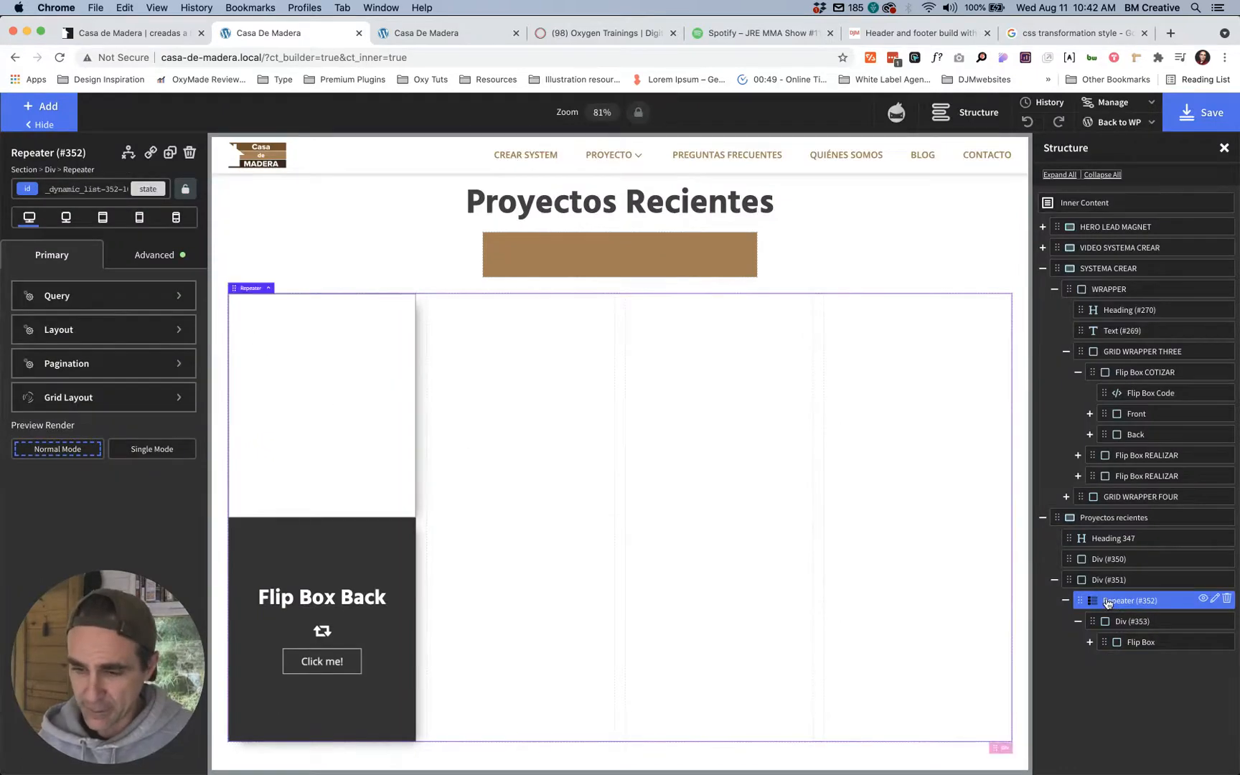
pyautogui.click(76, 301)
pyautogui.click(77, 393)
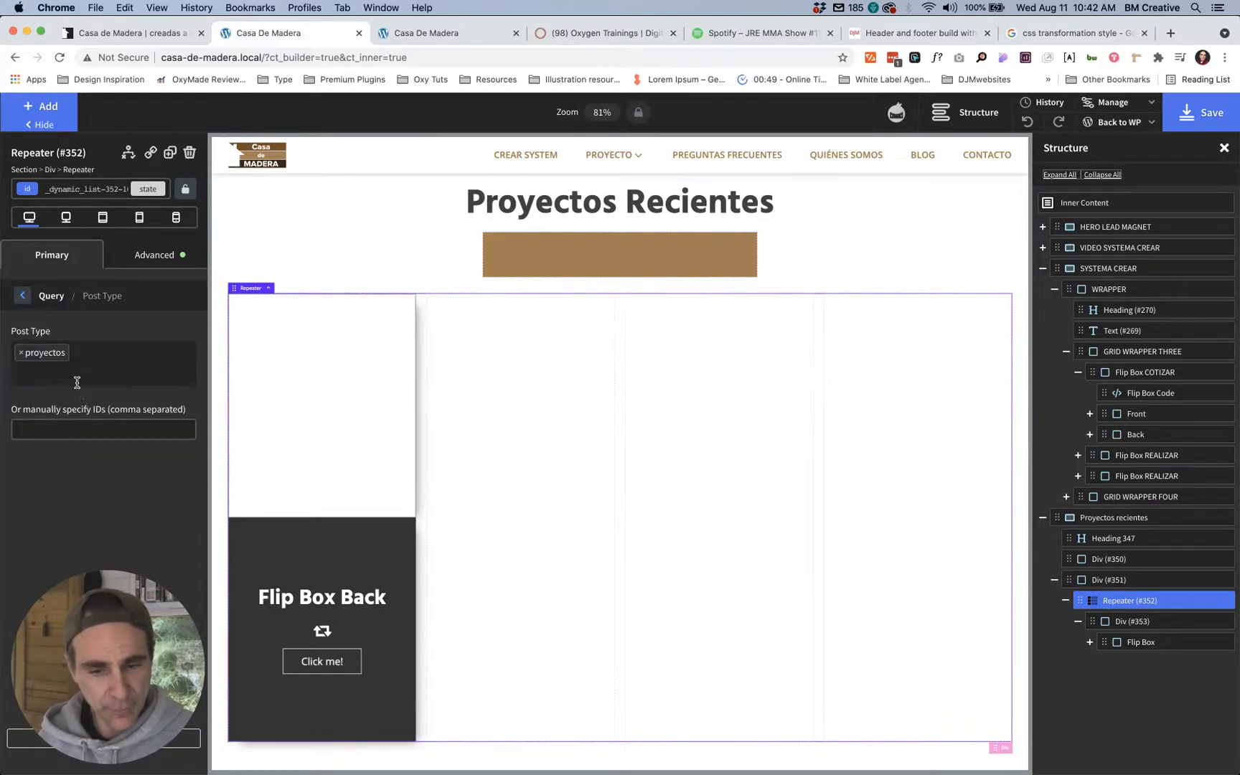
pyautogui.moveTo(107, 646); pyautogui.dragTo(1041, 646)
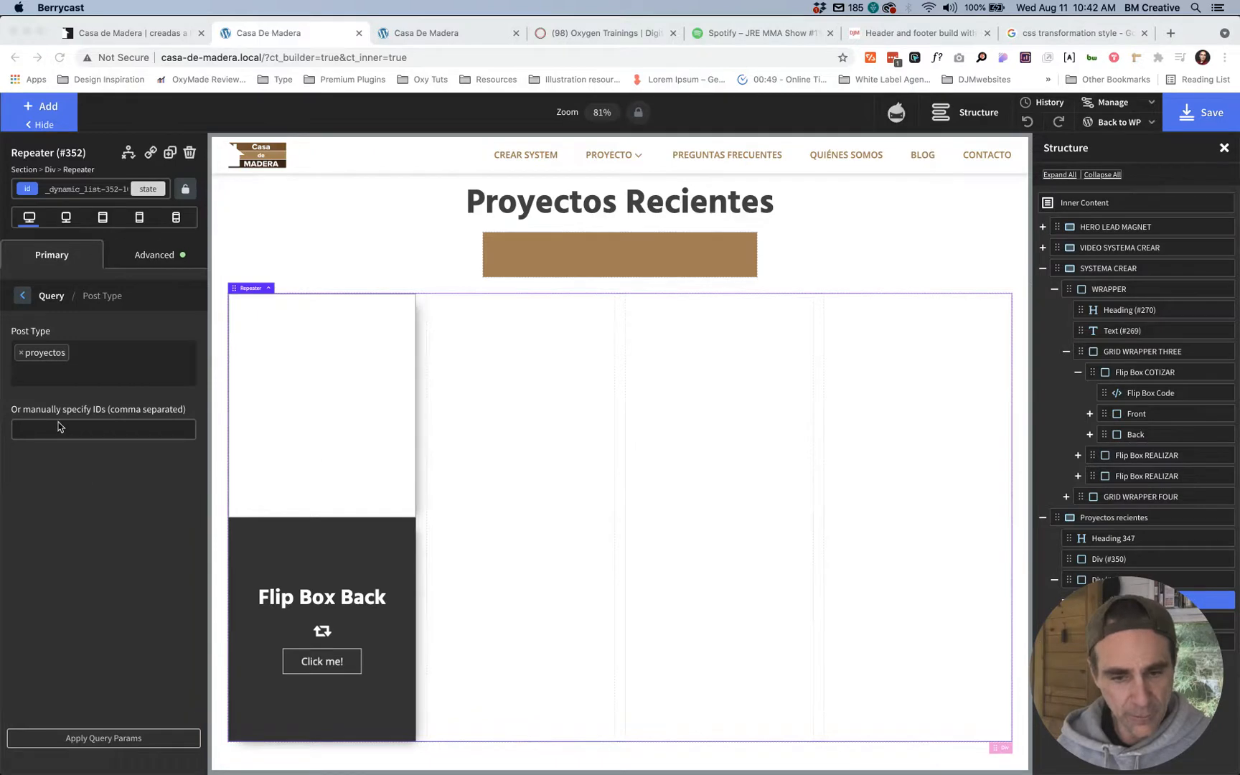
pyautogui.click(79, 739)
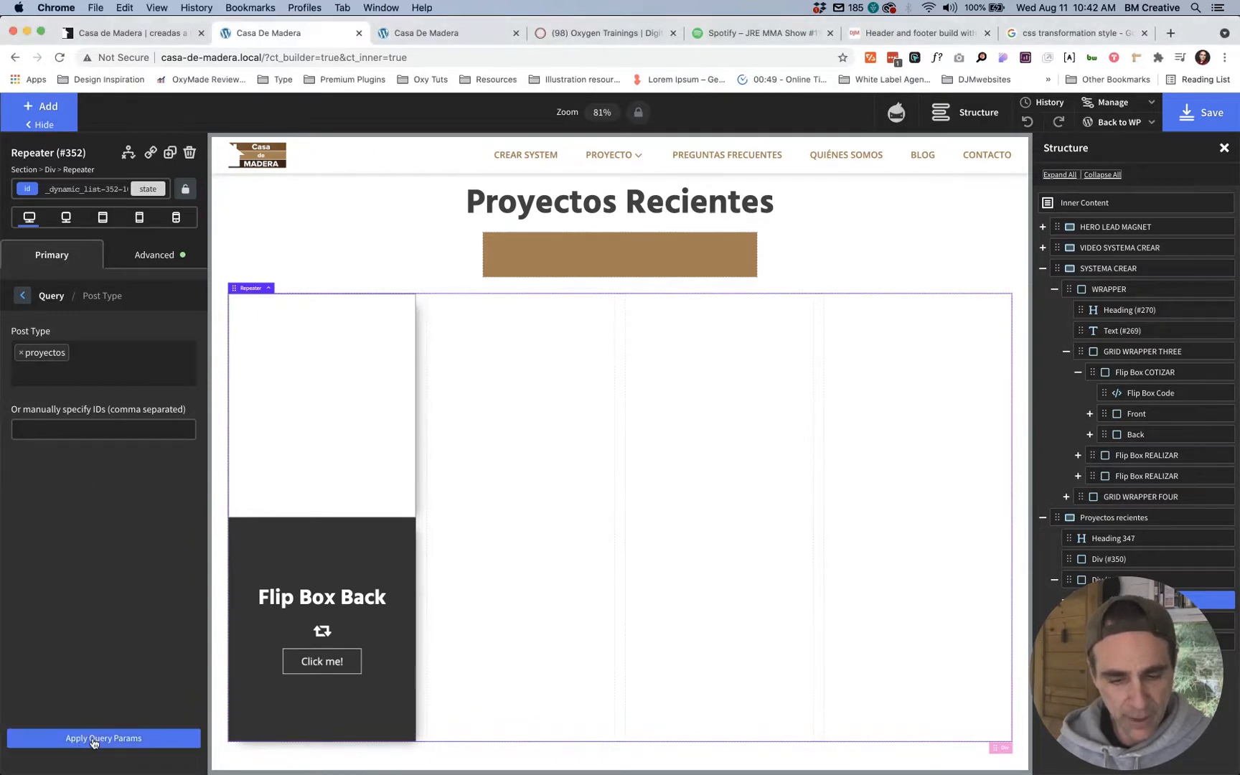
pyautogui.click(92, 740)
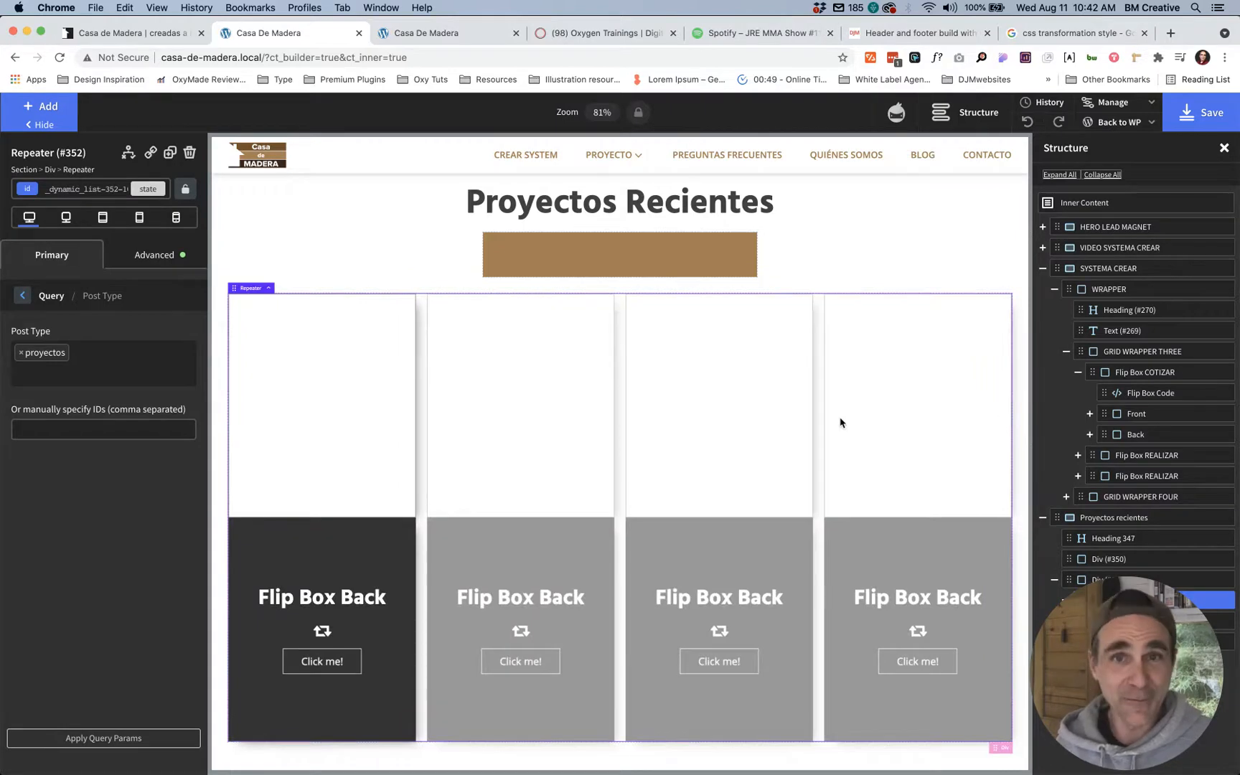
pyautogui.moveTo(1110, 675)
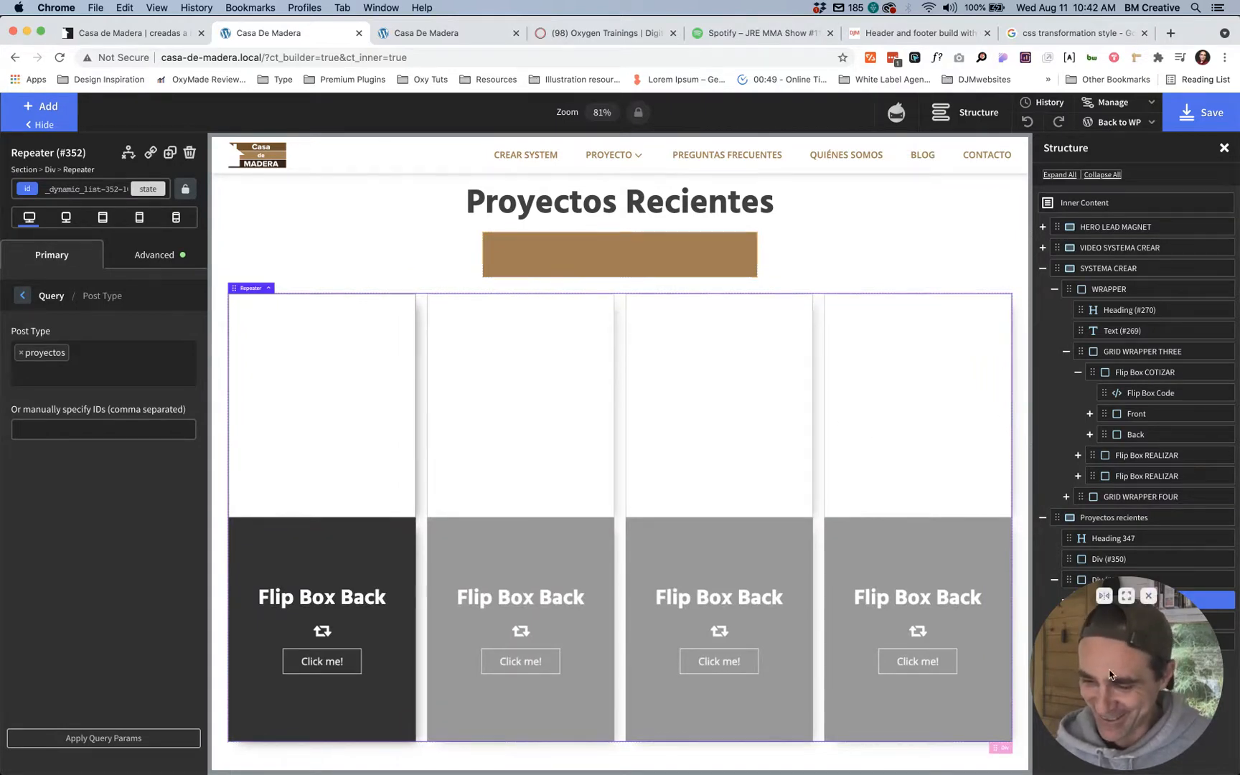
# Step: Switch to the live casademadera.co homepage to check the hover flip on the Cotizar card, and return to the builder
pyautogui.moveTo(1110, 675); pyautogui.dragTo(895, 664)
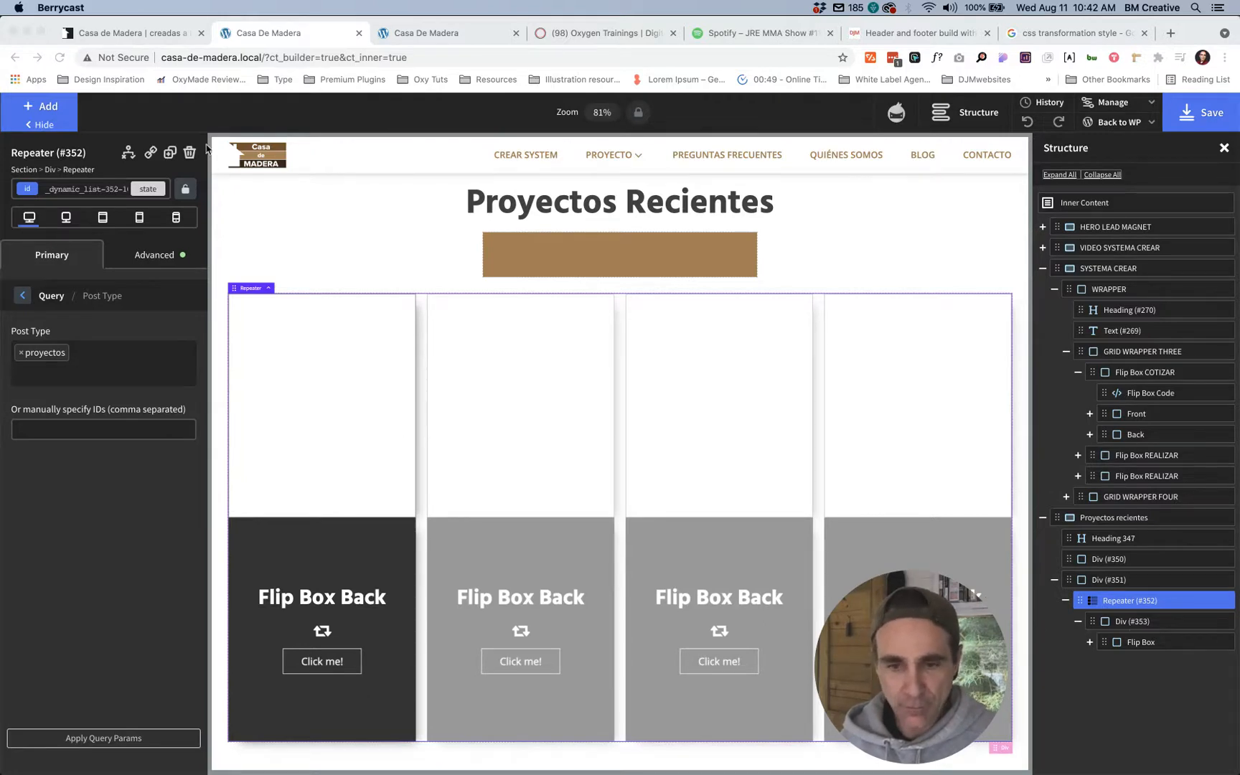
pyautogui.click(136, 33)
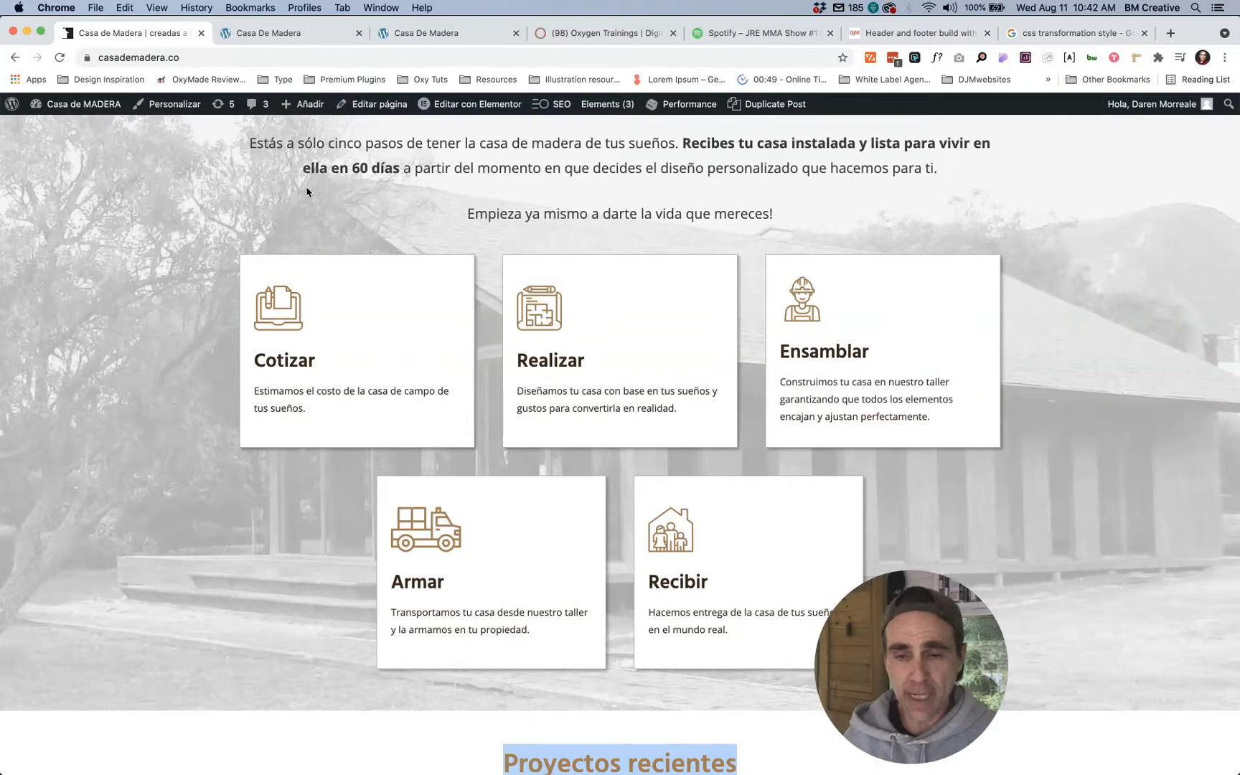
pyautogui.moveTo(363, 293)
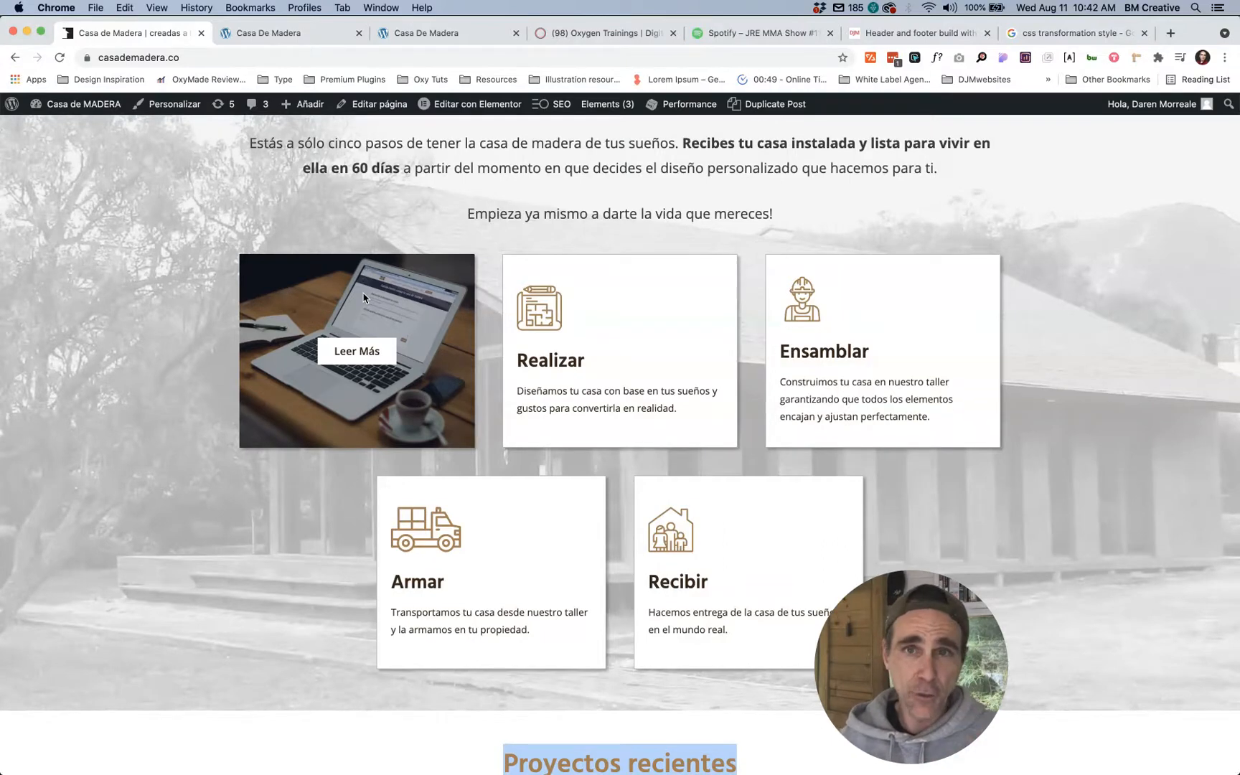
pyautogui.hotkey('ctrl', 'Tab')
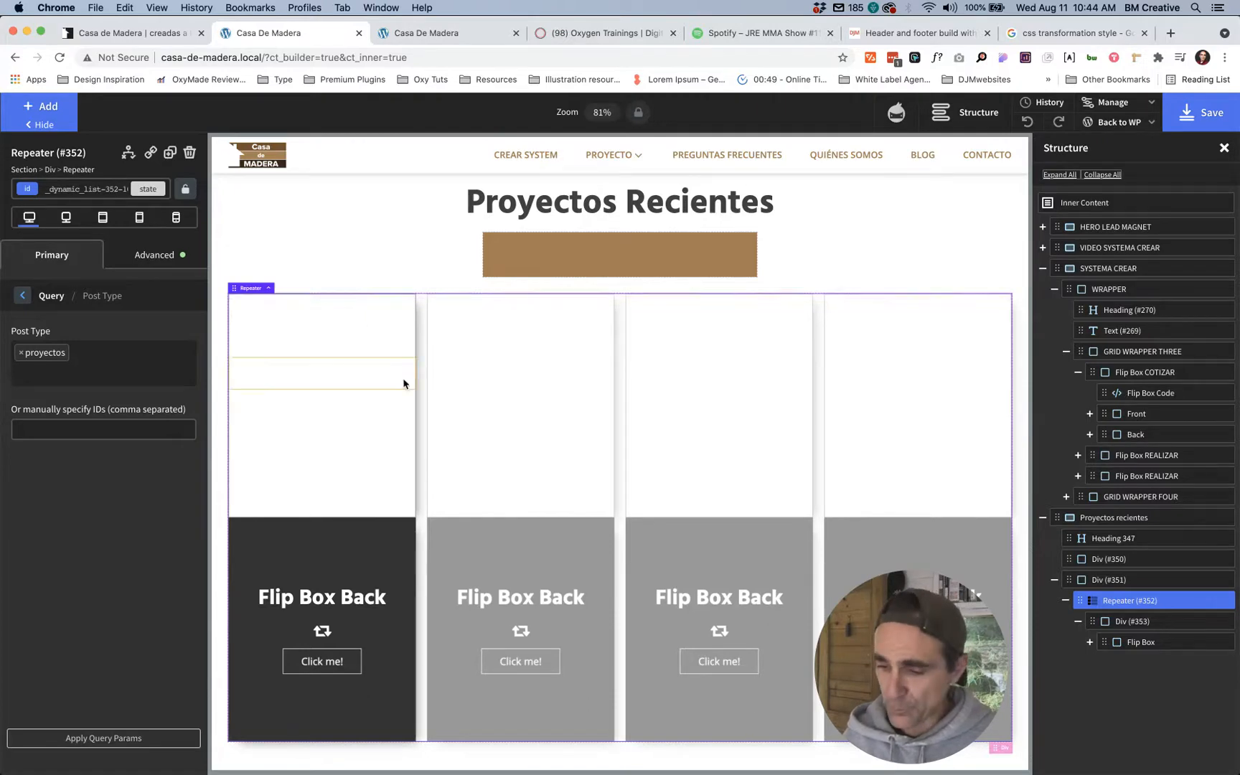
# Step: Expand the repeater's Flip Box and review the CSS in its Flip Box Code element
pyautogui.click(1125, 641)
pyautogui.click(1089, 642)
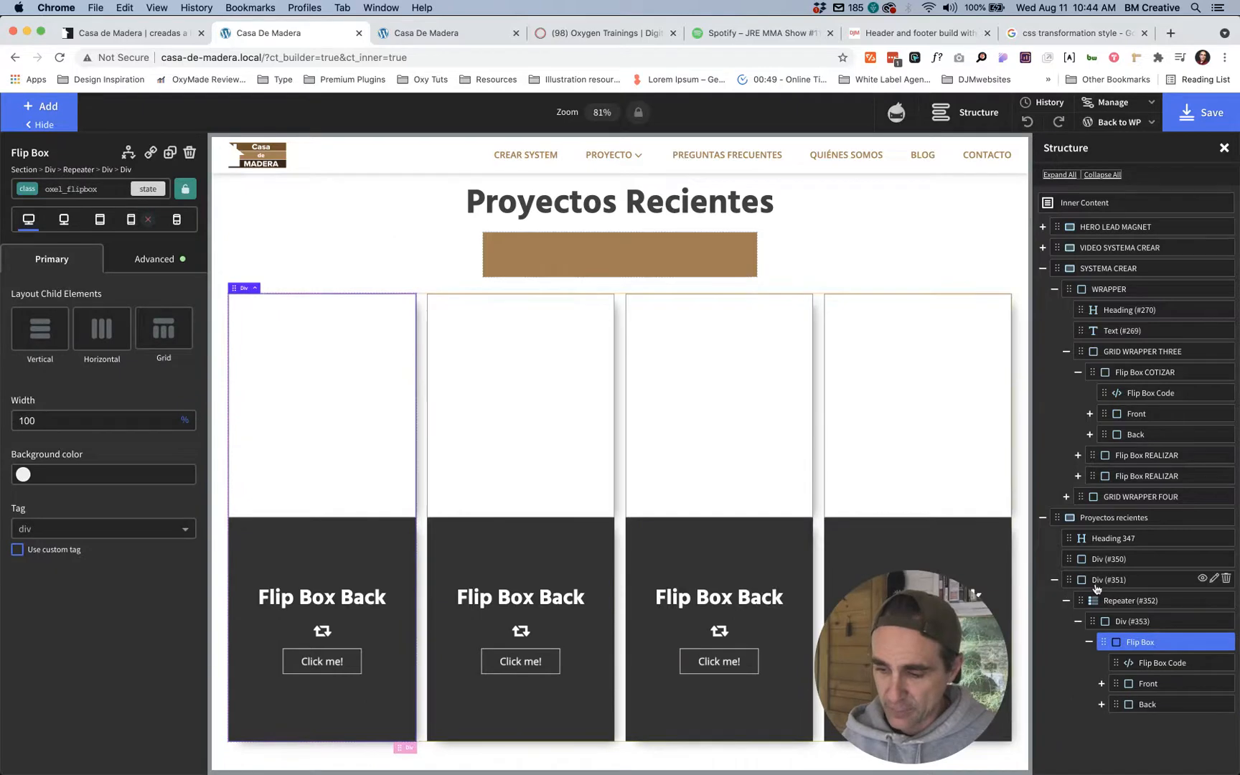
pyautogui.click(1141, 662)
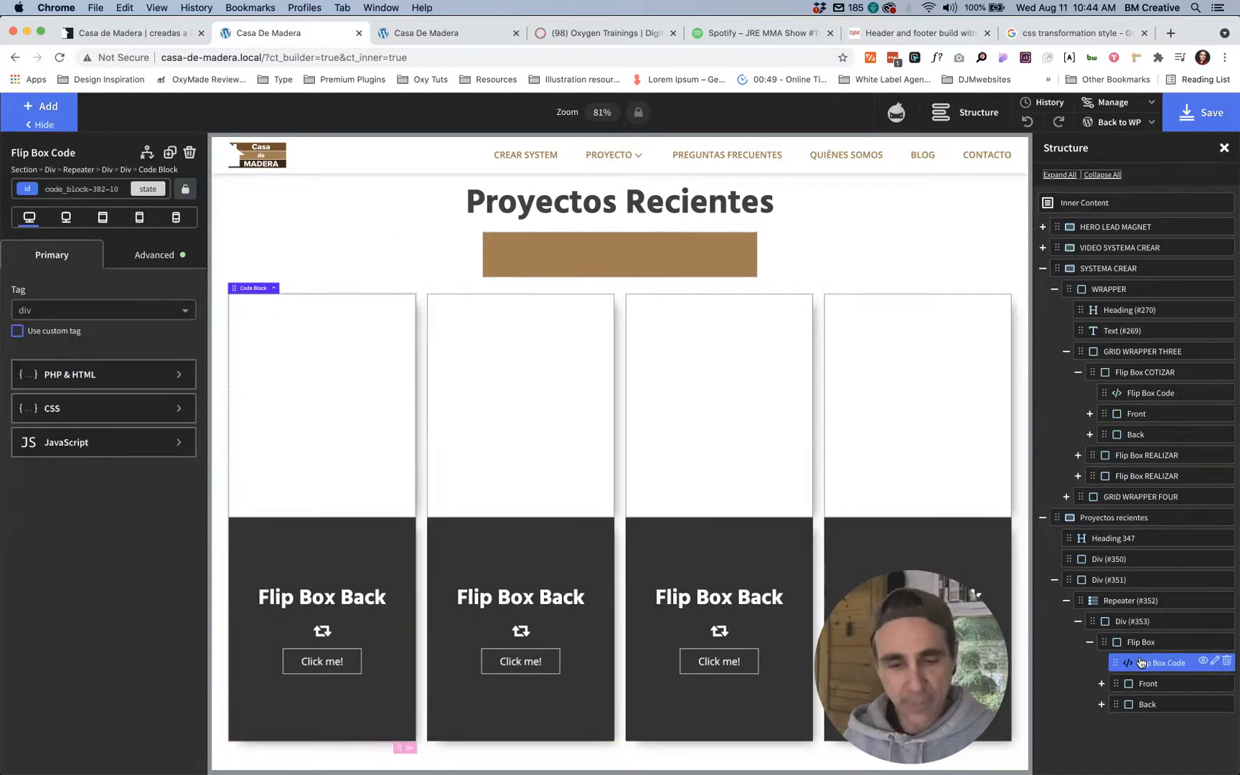
pyautogui.click(97, 408)
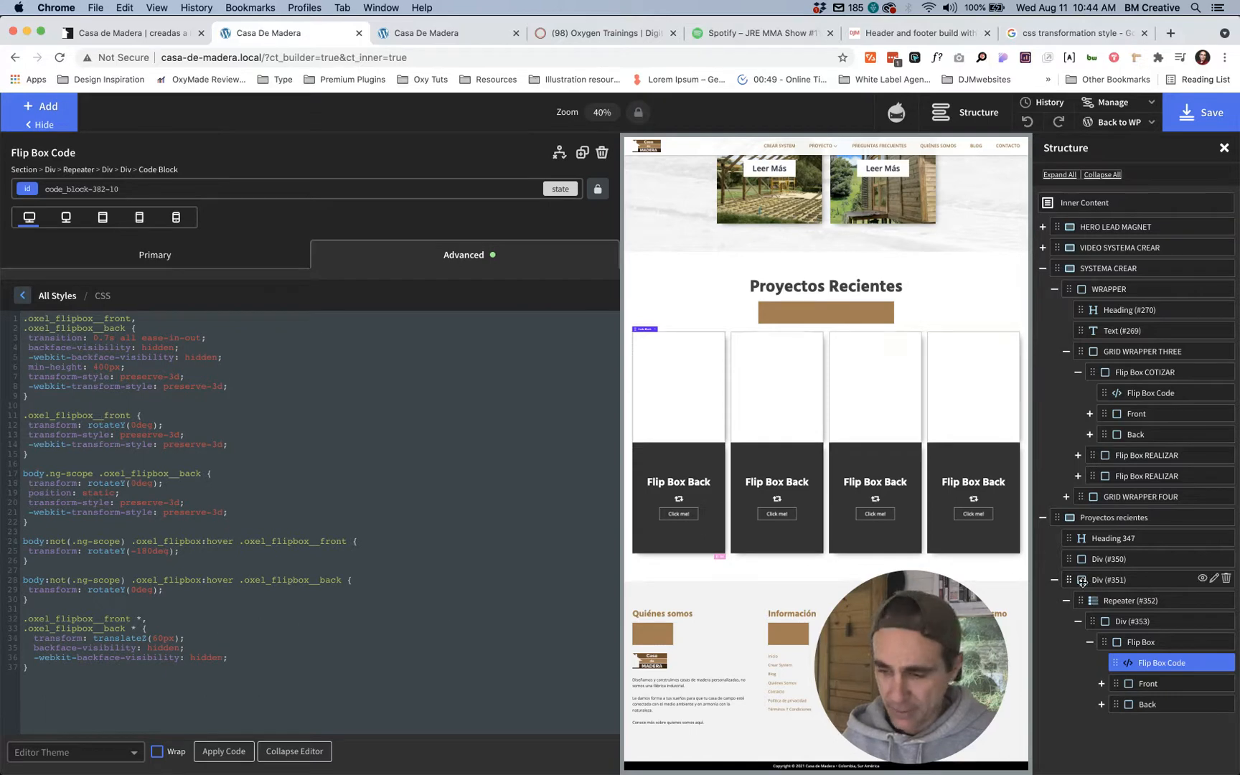
# Step: Clear the text color of the Flip Box Front heading inside the Front div
pyautogui.click(1147, 703)
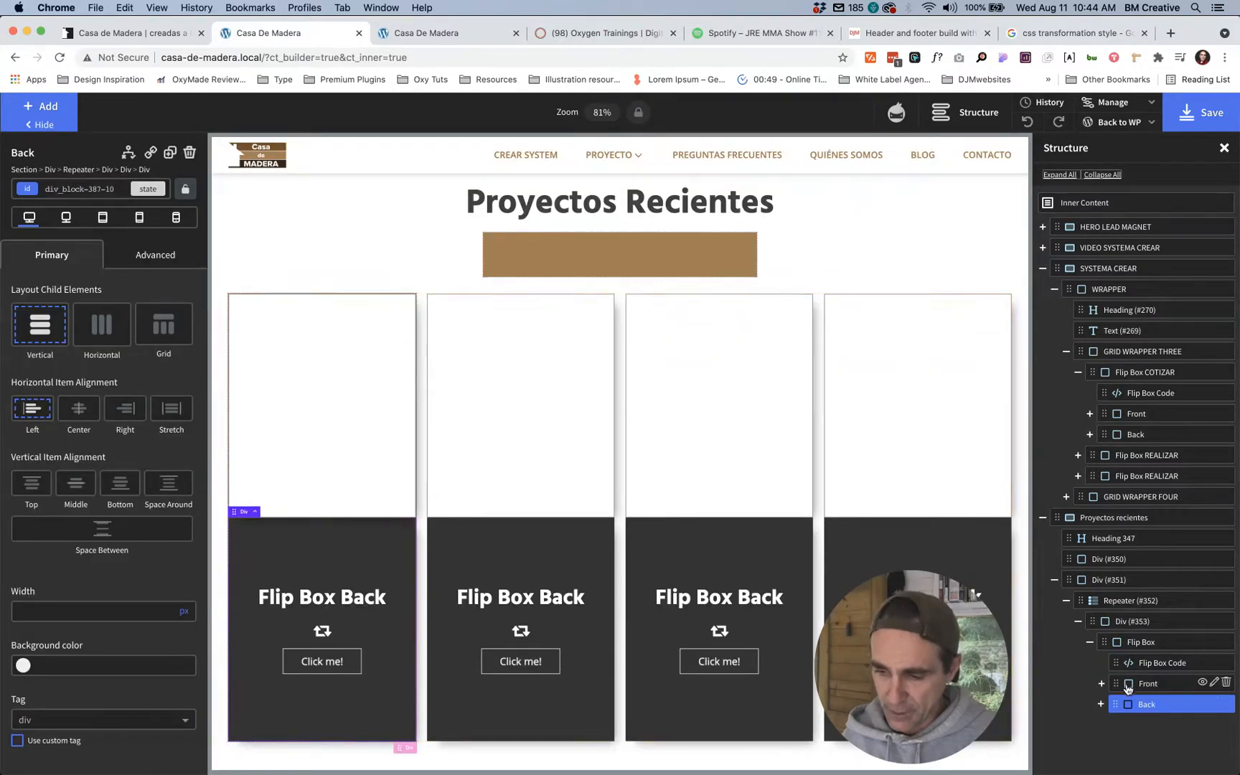
pyautogui.click(1102, 684)
pyautogui.click(1101, 685)
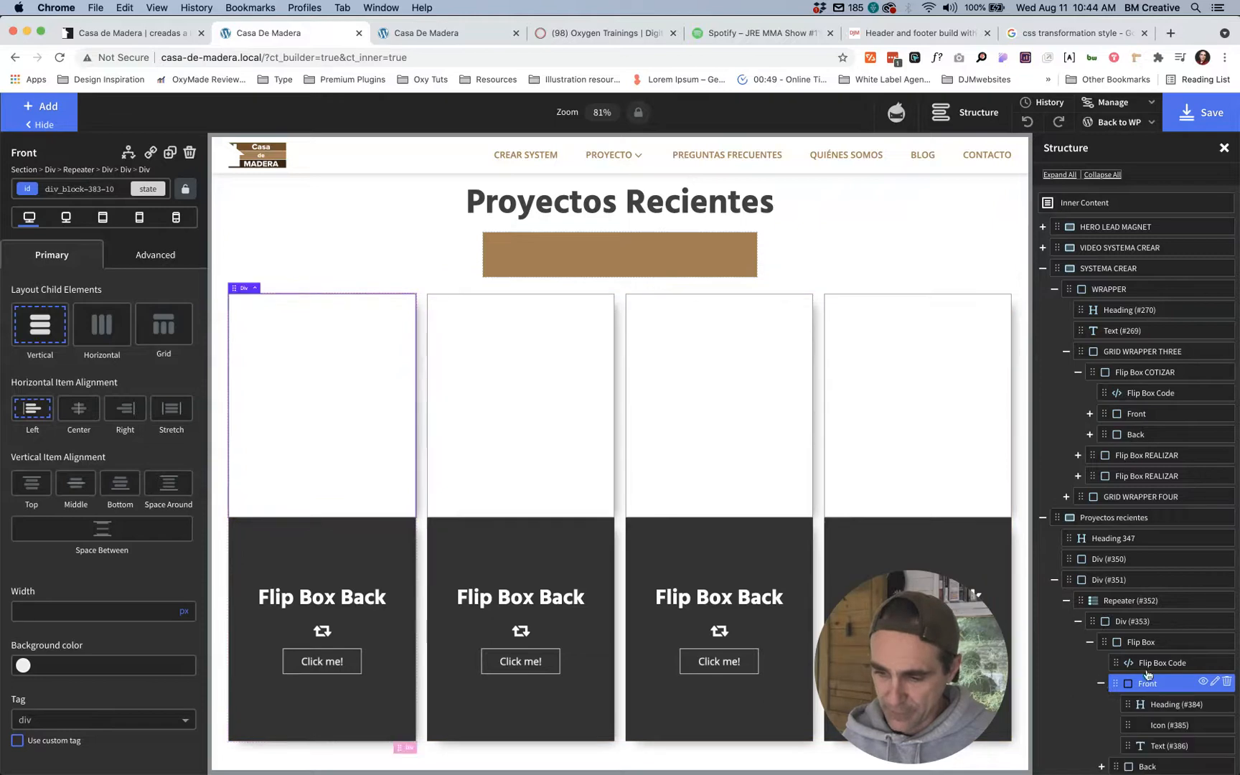
pyautogui.click(1155, 706)
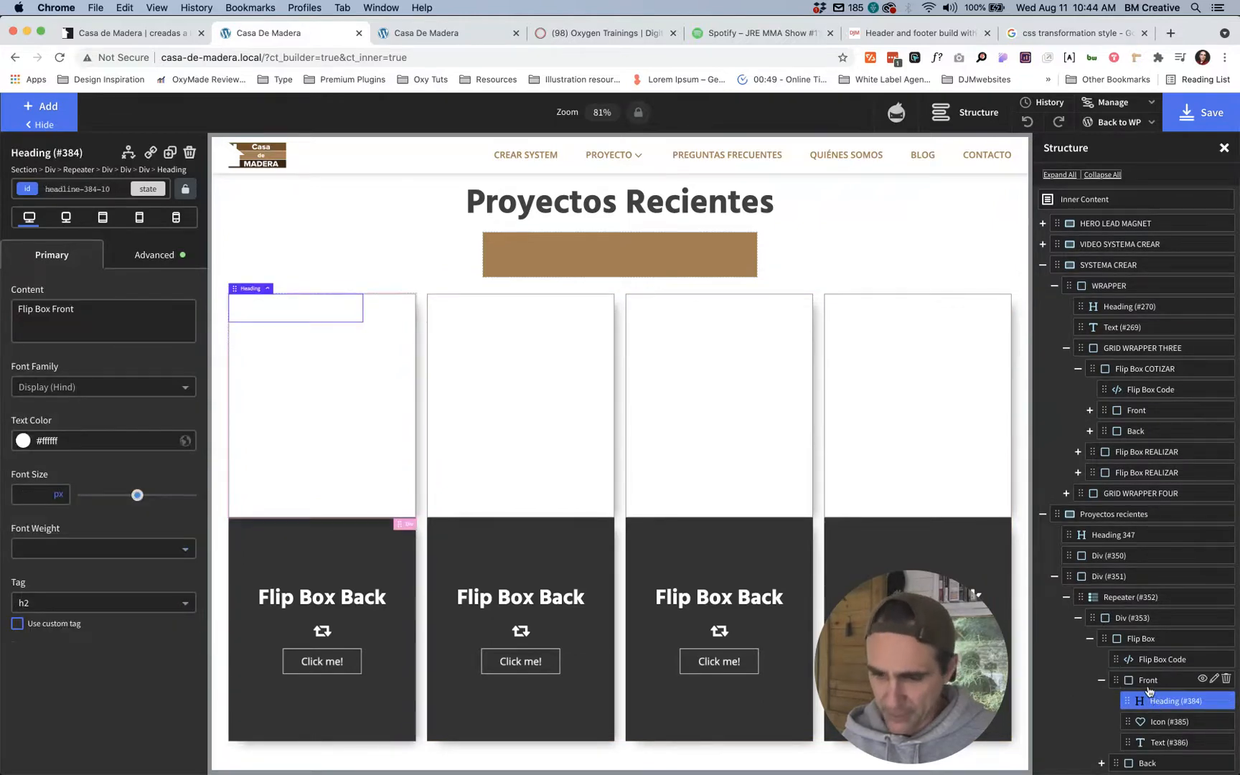
pyautogui.click(746, 393)
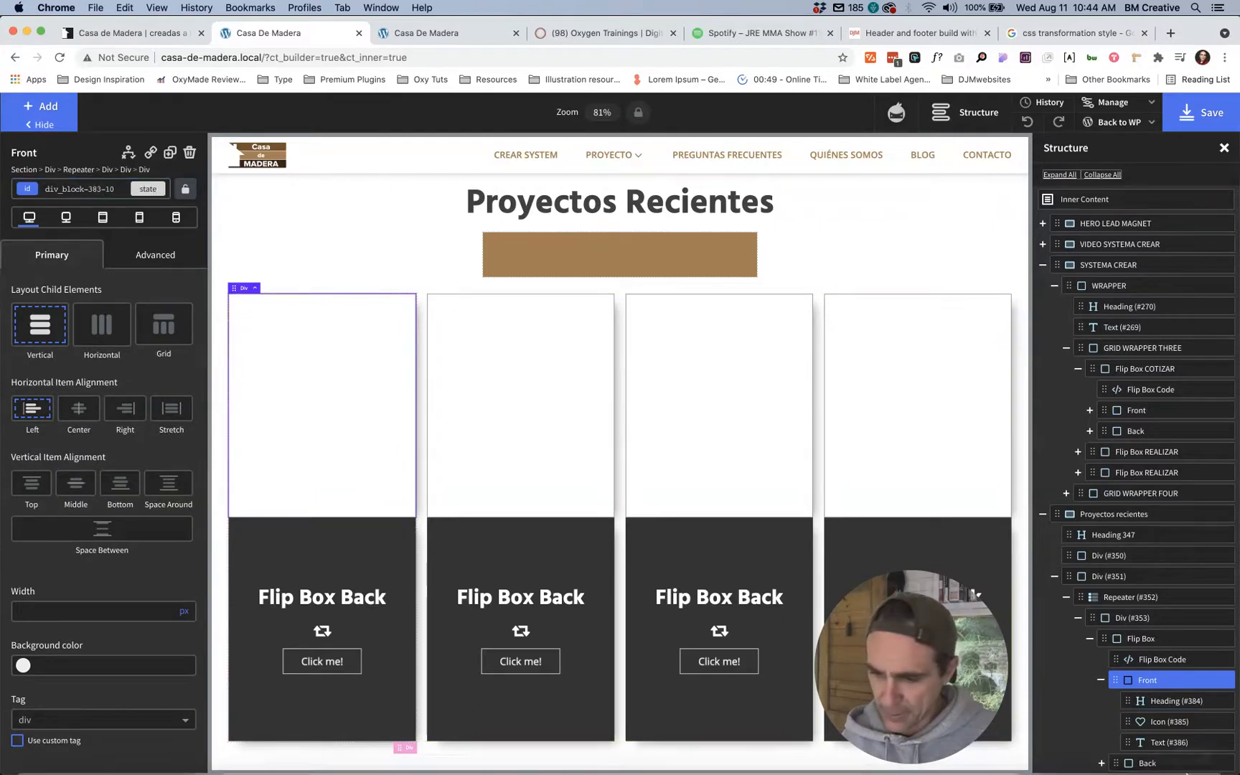
pyautogui.click(1174, 706)
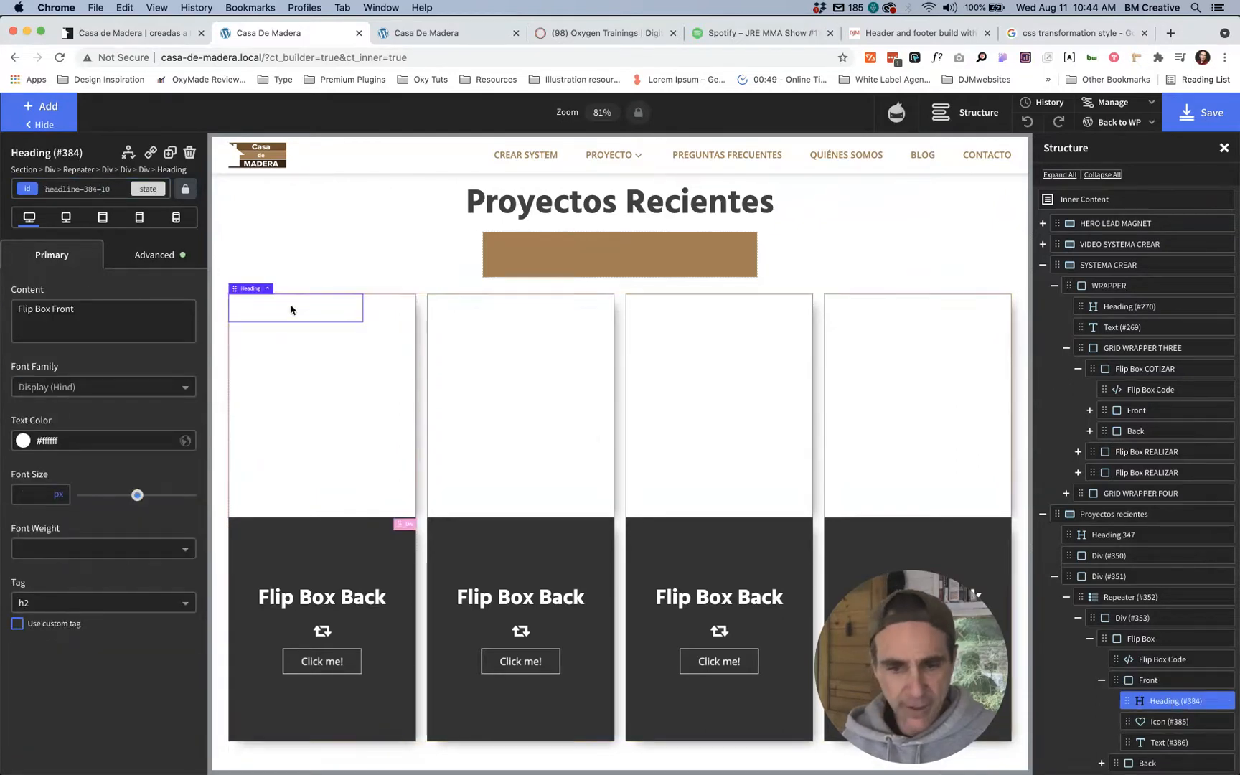
pyautogui.click(146, 257)
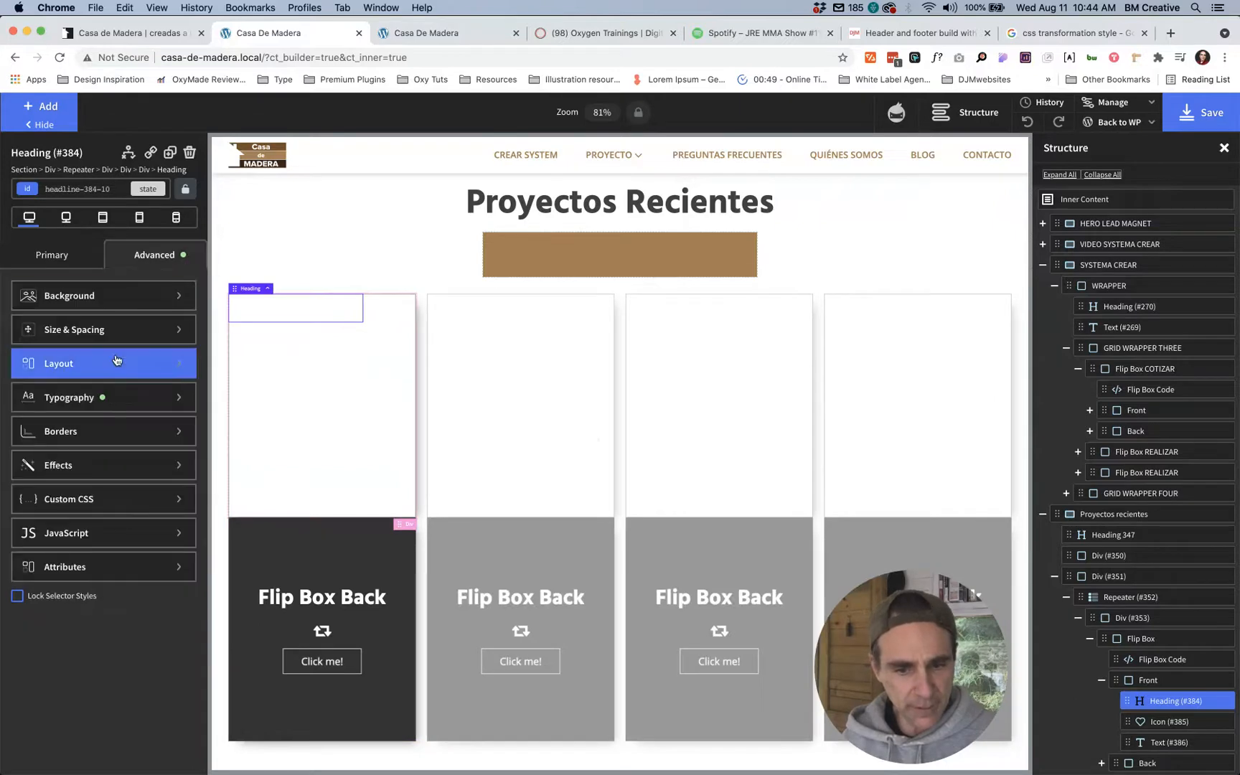
pyautogui.click(61, 399)
pyautogui.tripleClick(74, 407)
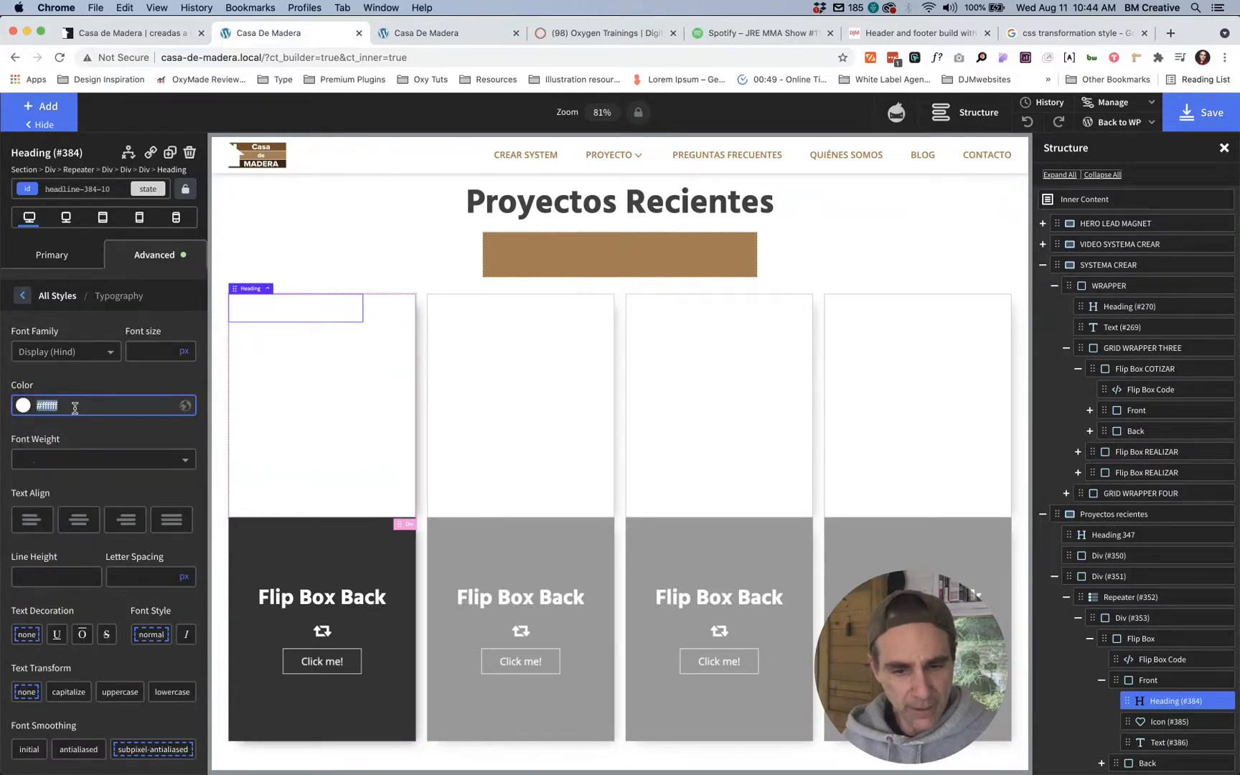
pyautogui.press('BackSpace')
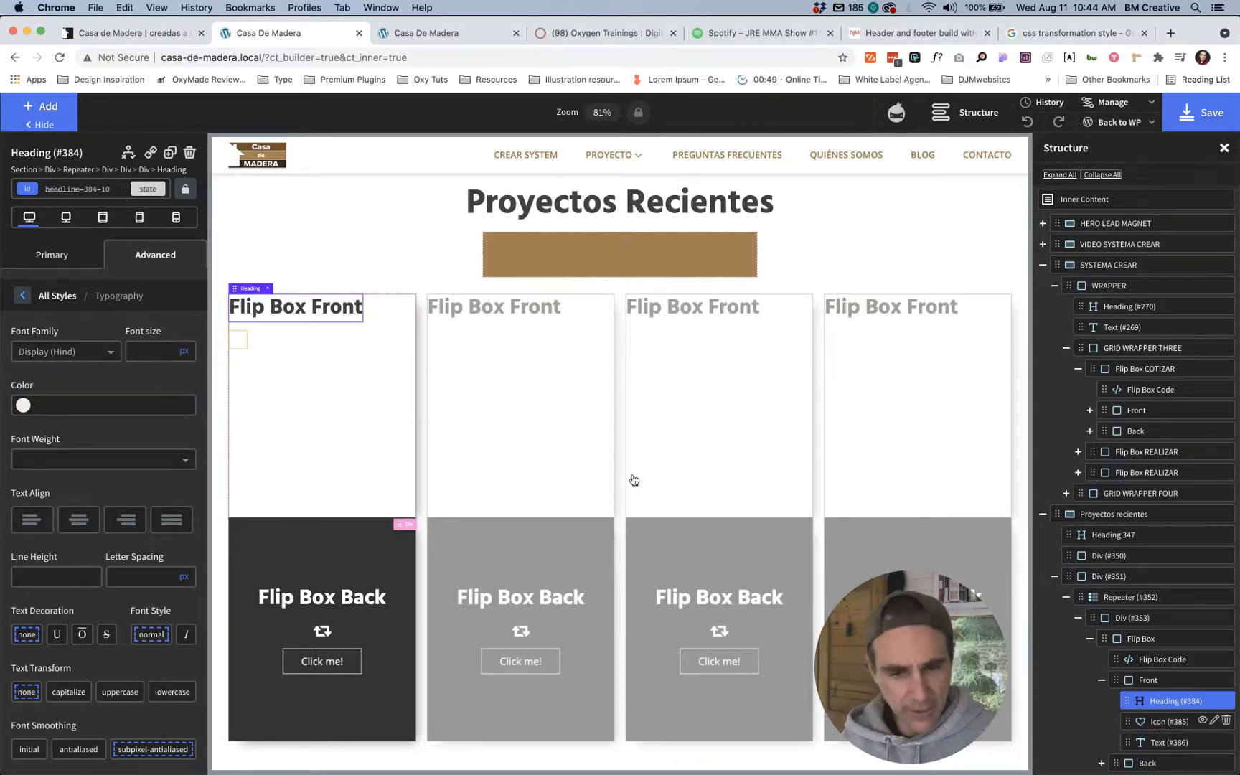
# Step: Clear the white color from the retweet icon and the text block on the flip box's front
pyautogui.click(238, 338)
pyautogui.click(76, 367)
pyautogui.doubleClick(76, 367)
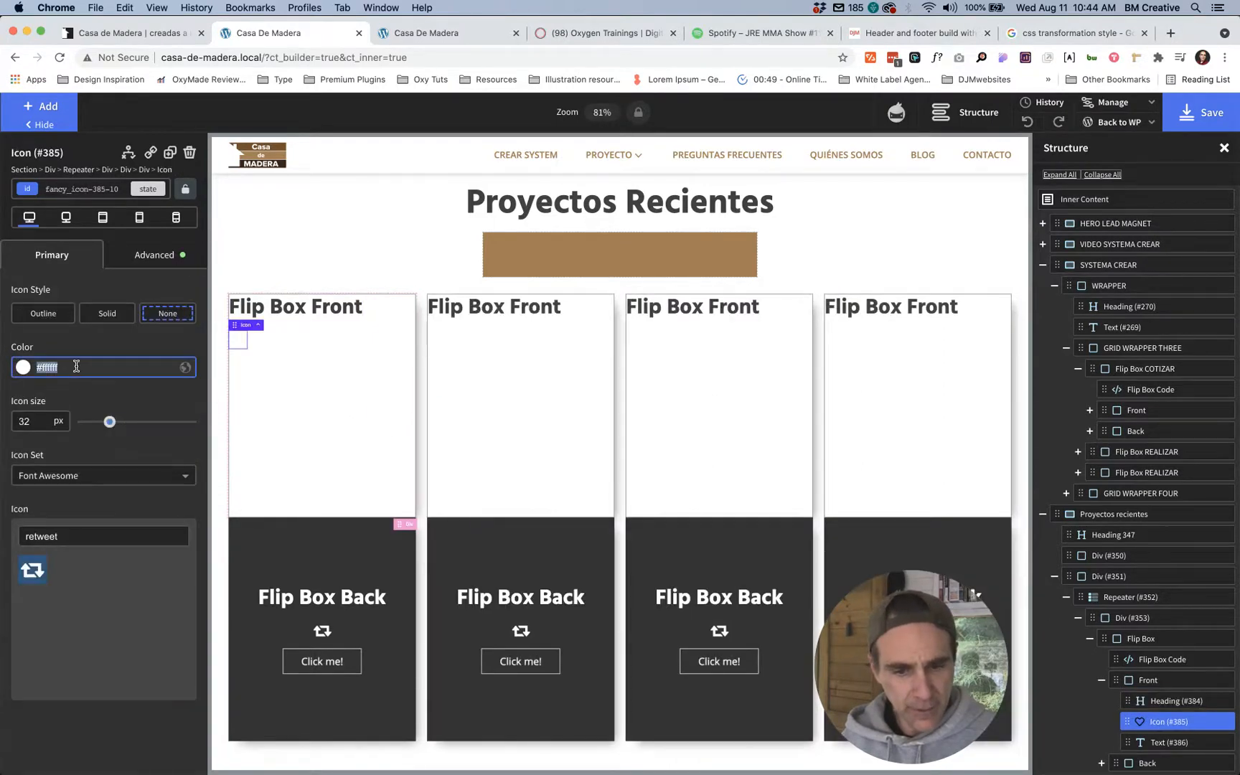
pyautogui.press('BackSpace')
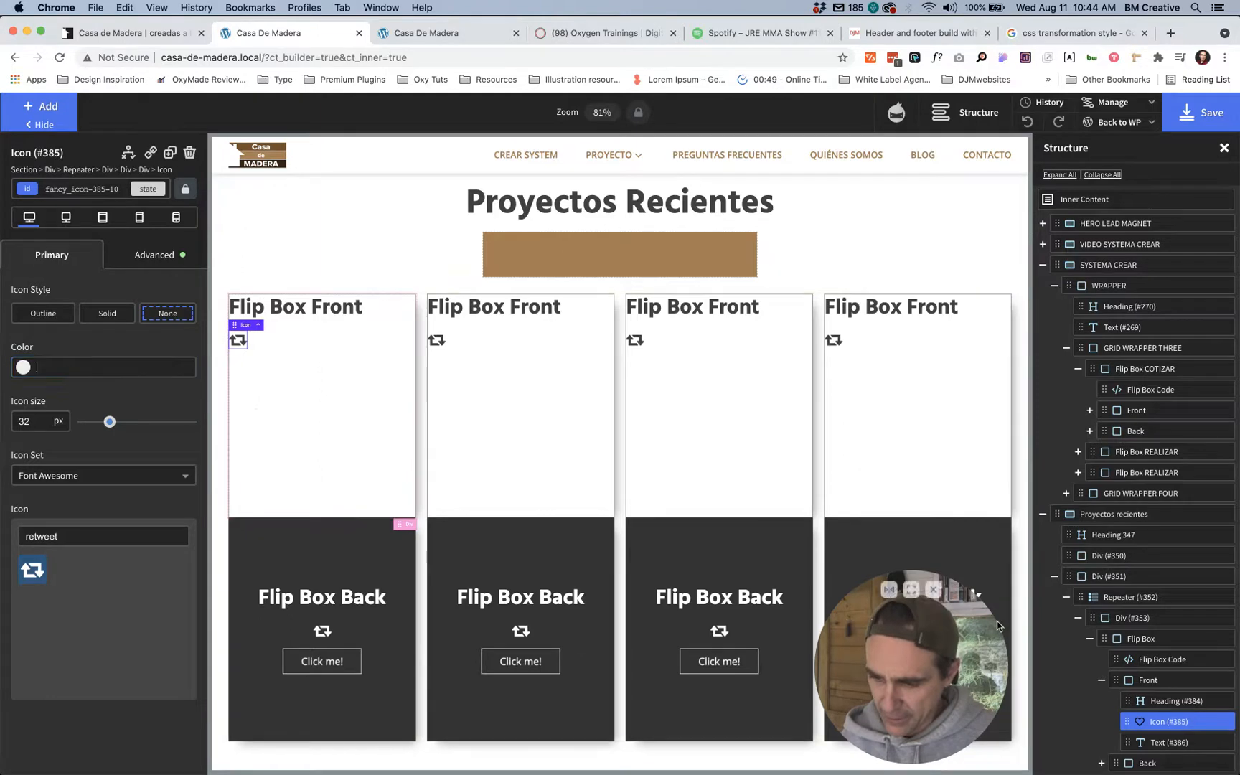
pyautogui.click(1146, 741)
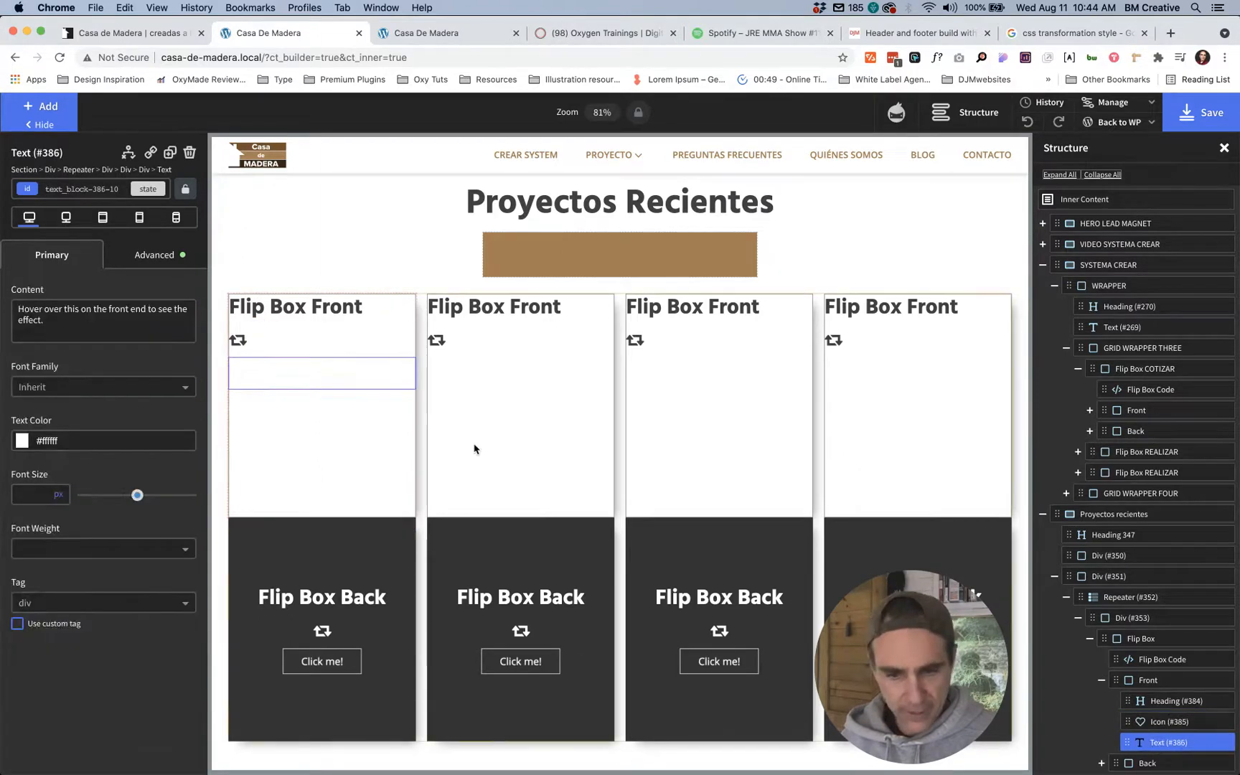
pyautogui.click(112, 434)
pyautogui.press('BackSpace')
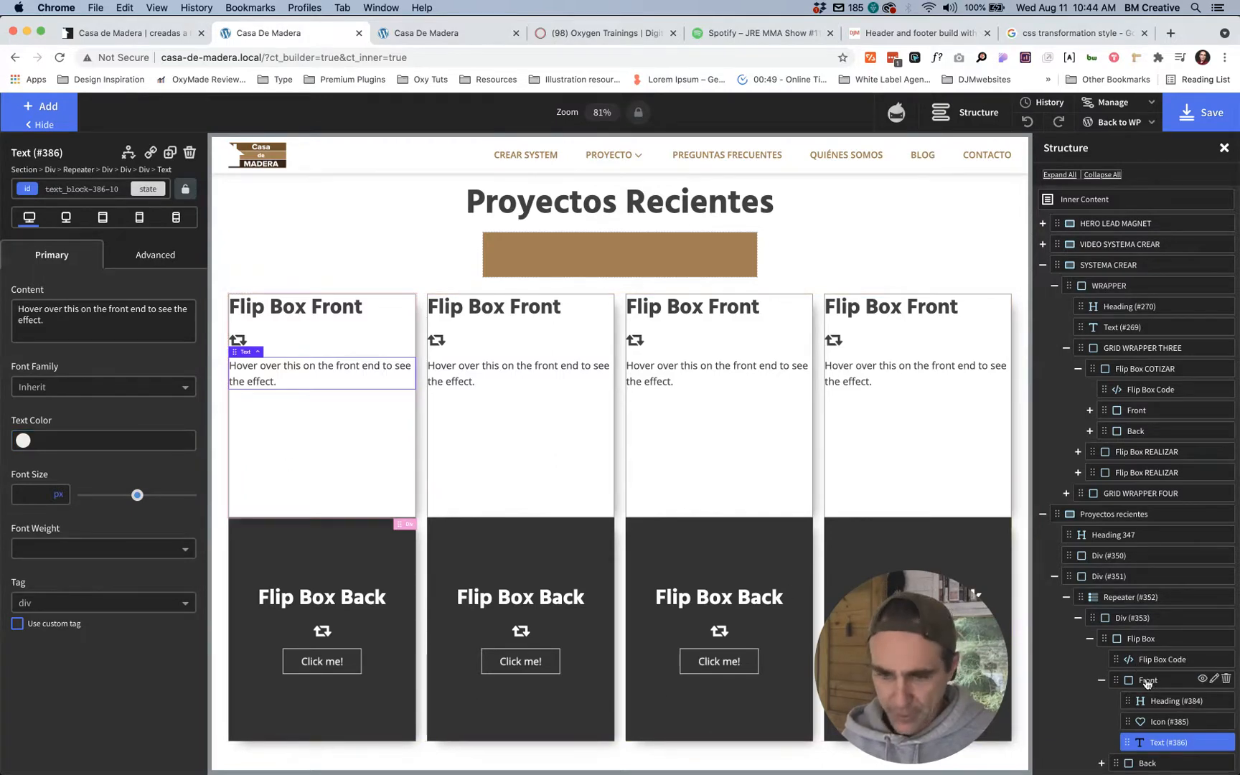
# Step: Compare with the Proyectos recientes section on the live homepage and return to the builder
pyautogui.hotkey('ctrl', 'shift', 'Tab')
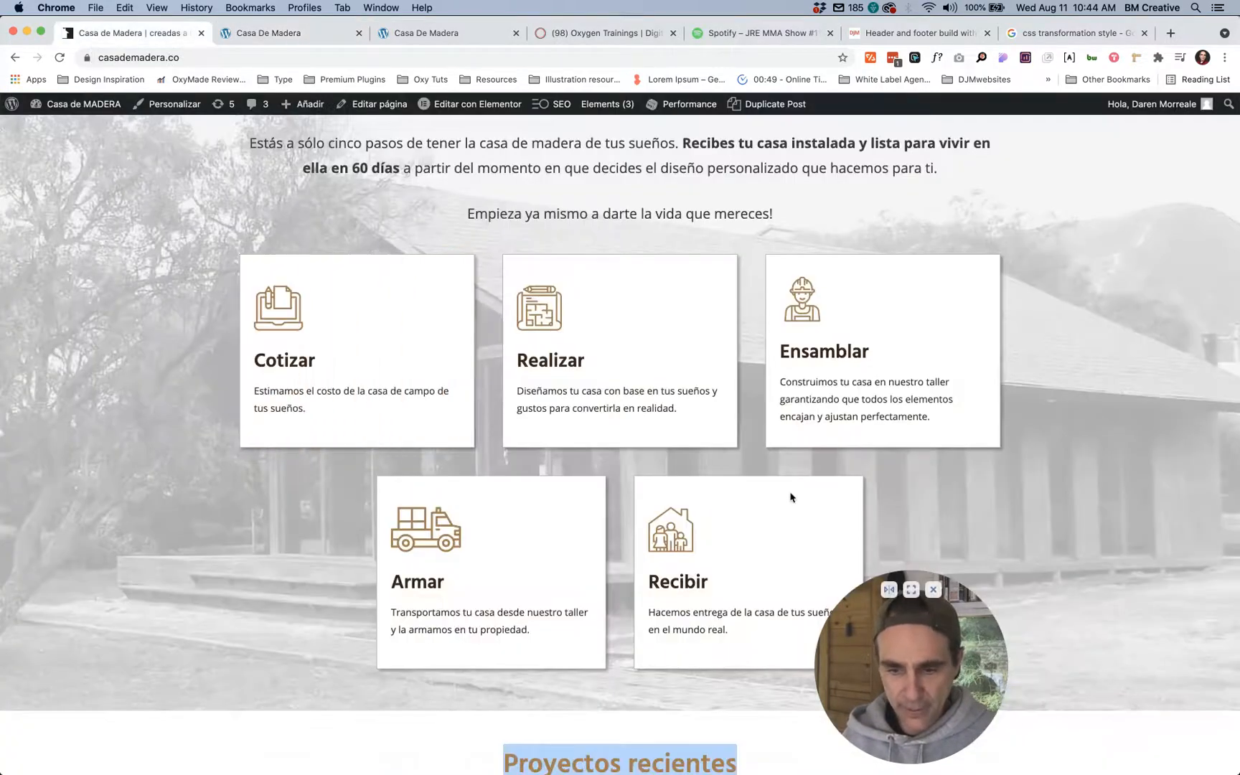
pyautogui.scroll(-7, 791, 495)
pyautogui.scroll(-1, 790, 492)
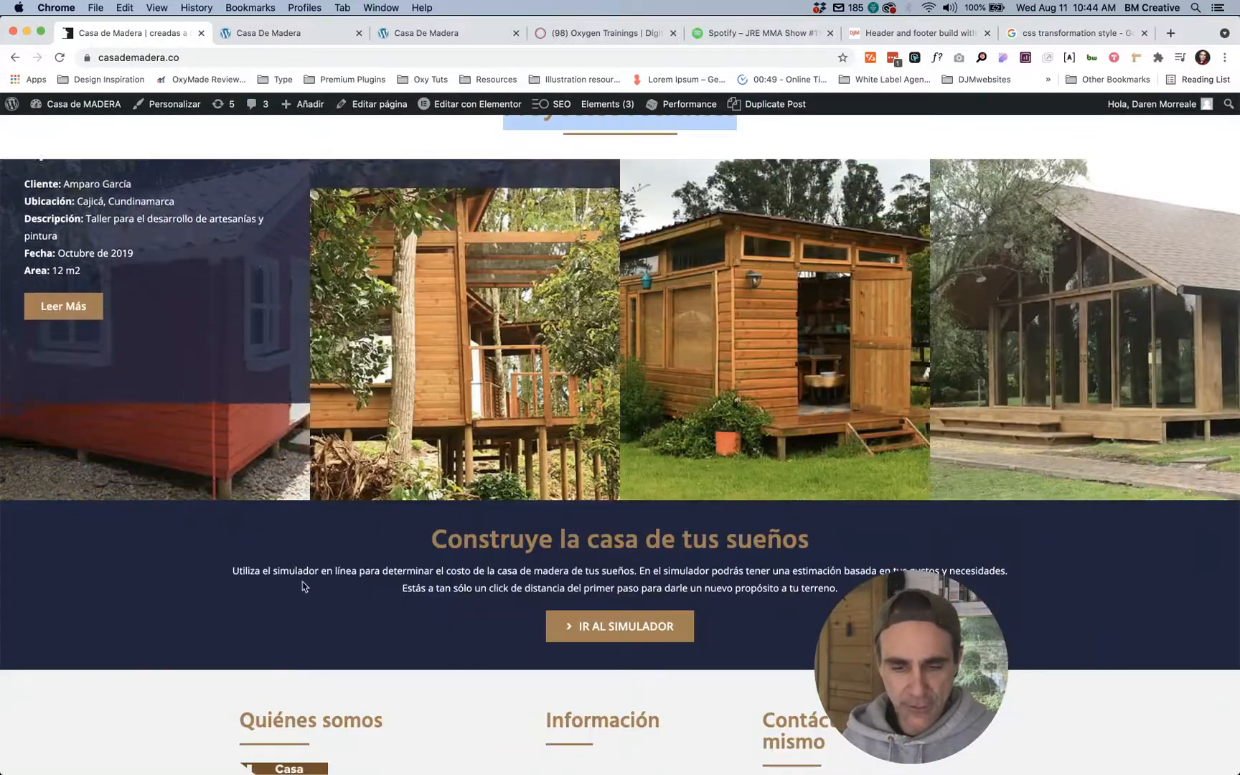
pyautogui.hotkey('ctrl', 'Tab')
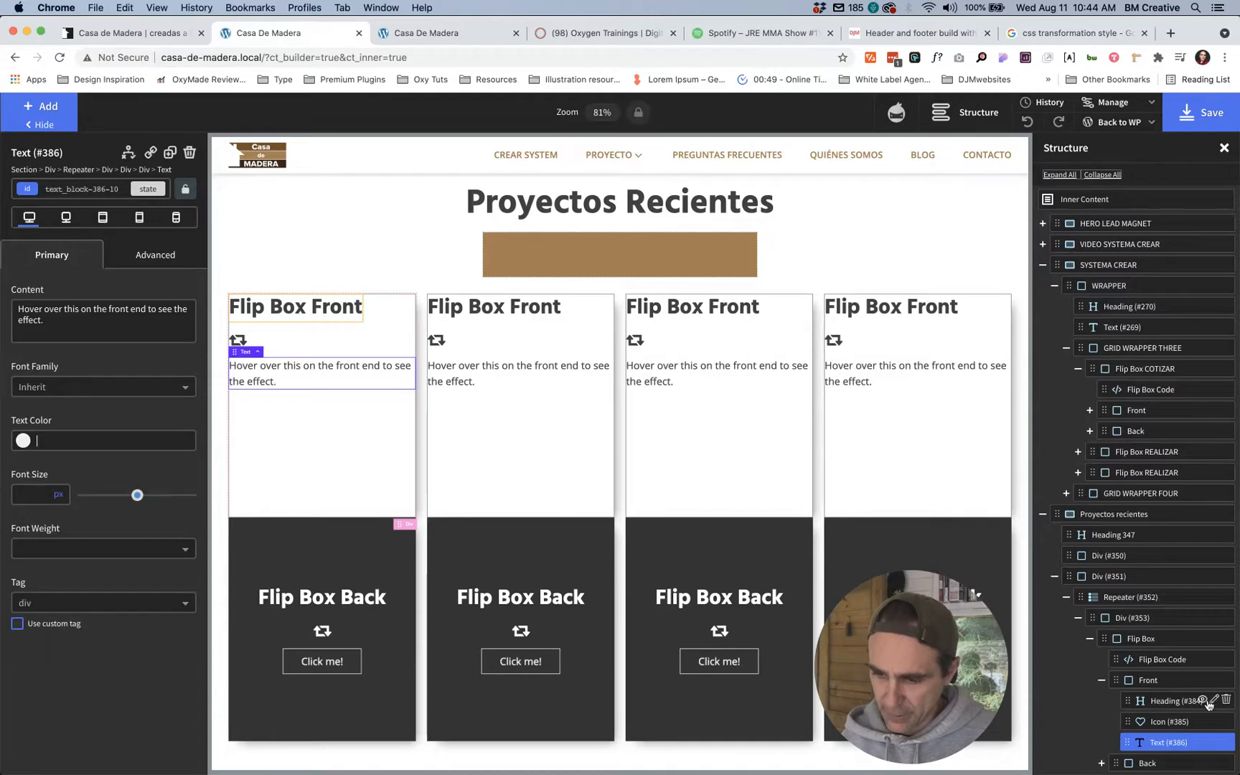
# Step: Delete the heading, icon and text from the flip box's Front div
pyautogui.click(1228, 699)
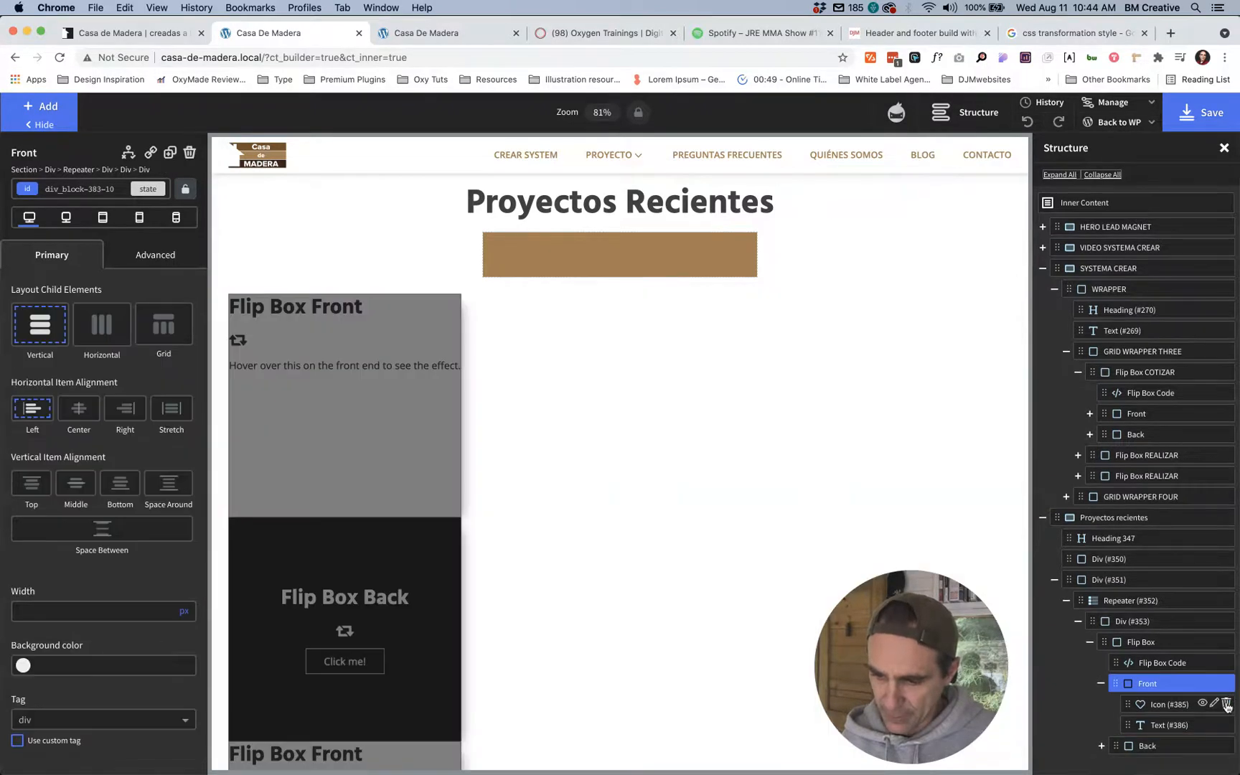
pyautogui.click(1227, 704)
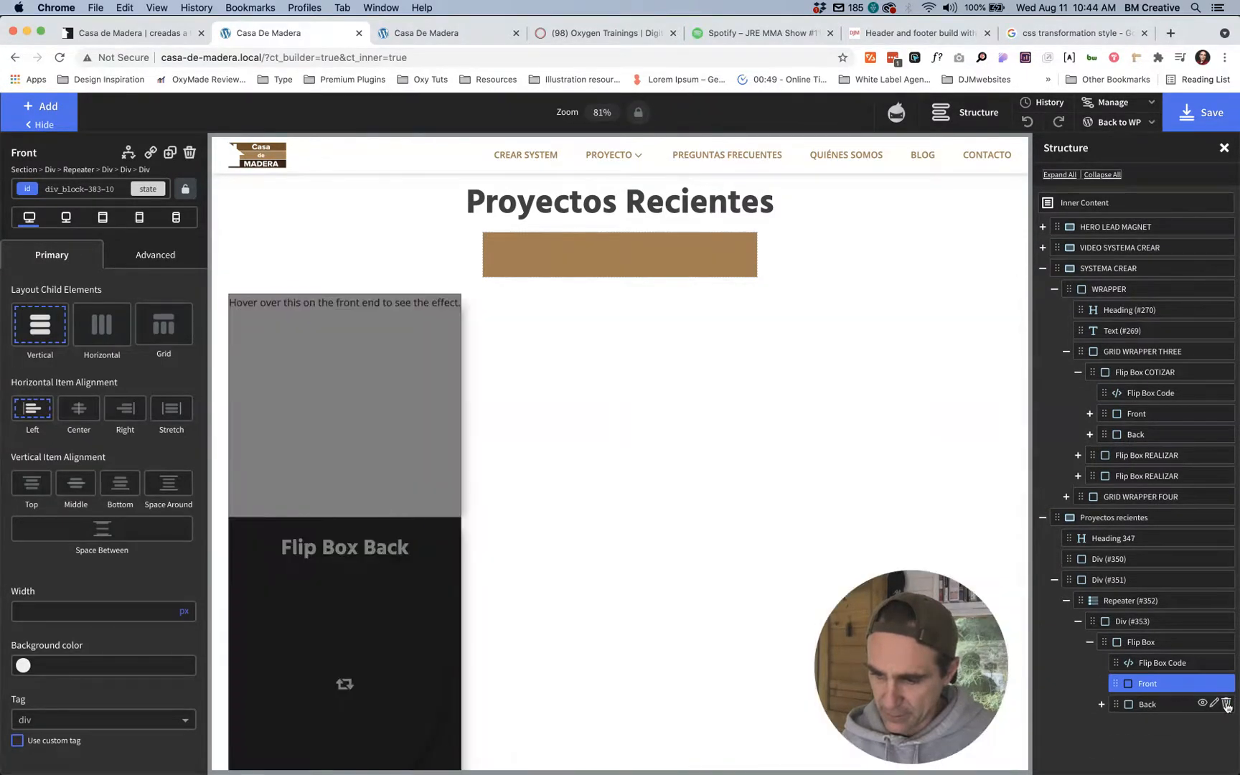
pyautogui.click(1226, 704)
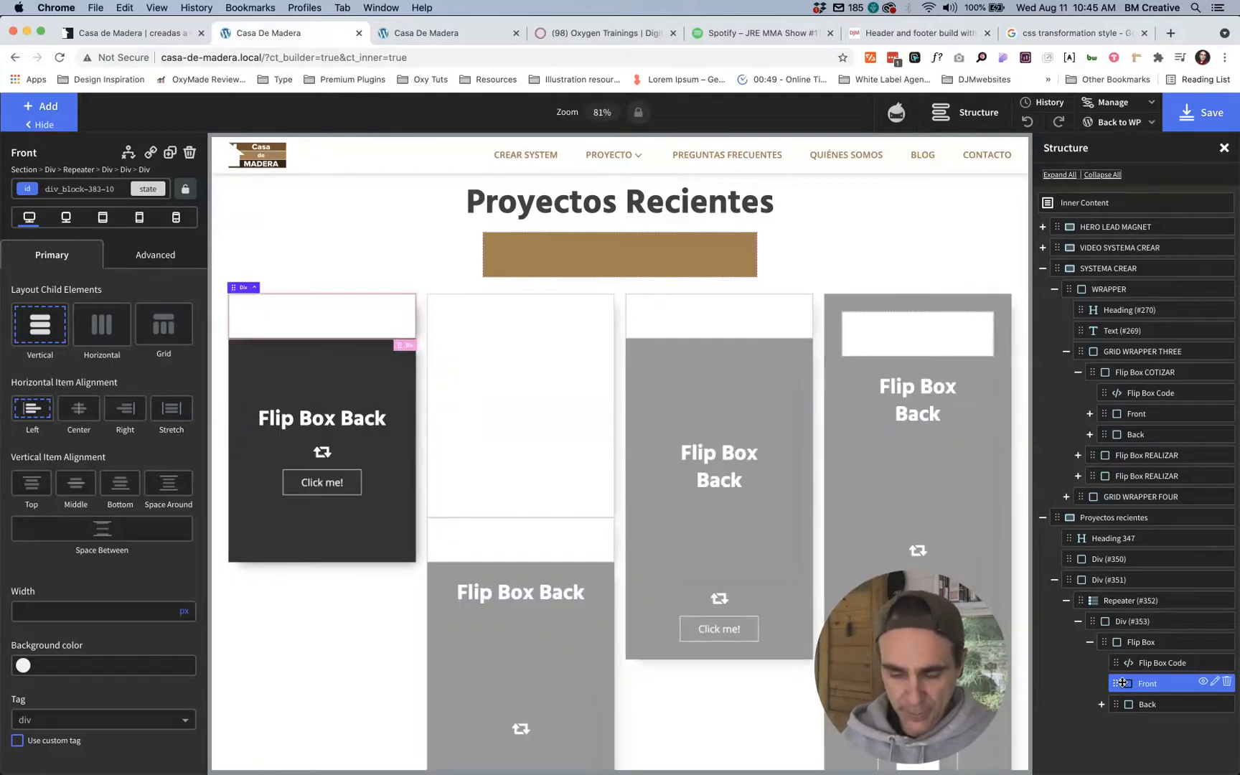
# Step: Add an image inside the empty Front div and set its height to 100%
pyautogui.hotkey('alt', 'i')
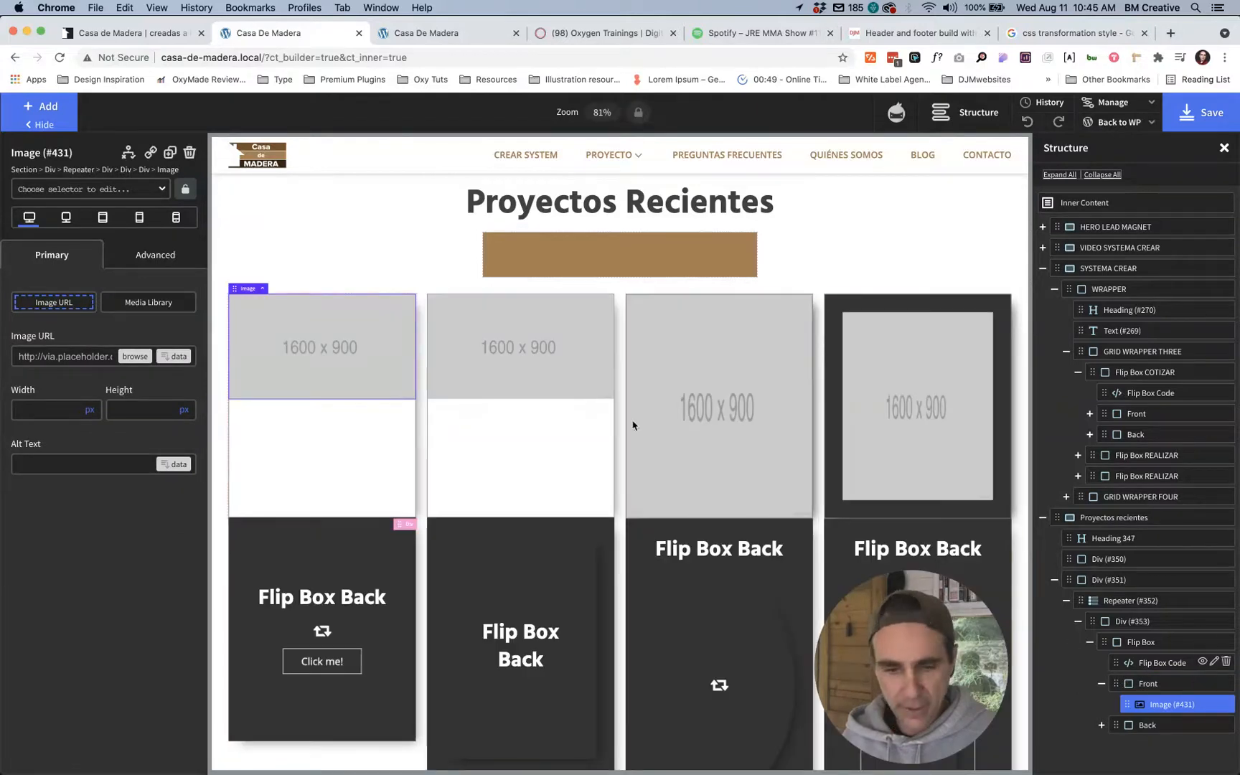
pyautogui.click(137, 410)
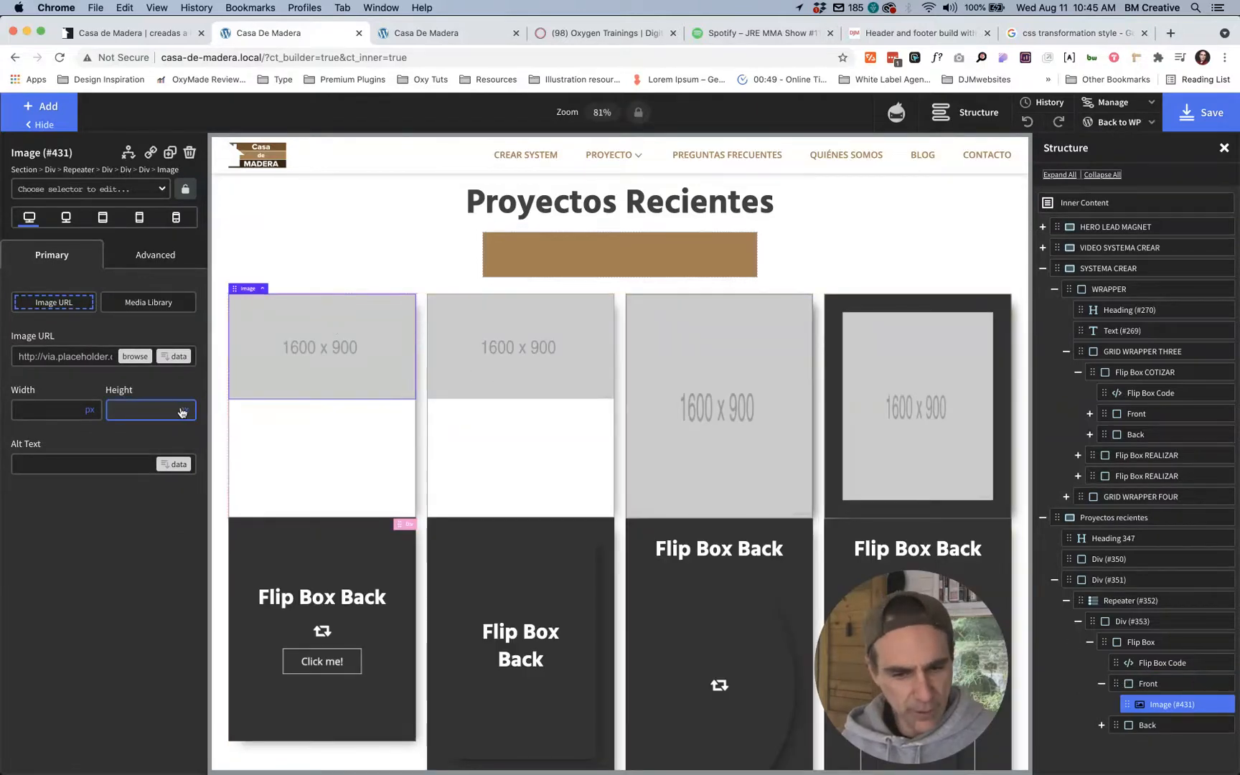
pyautogui.rightClick(181, 409)
pyautogui.click(125, 416)
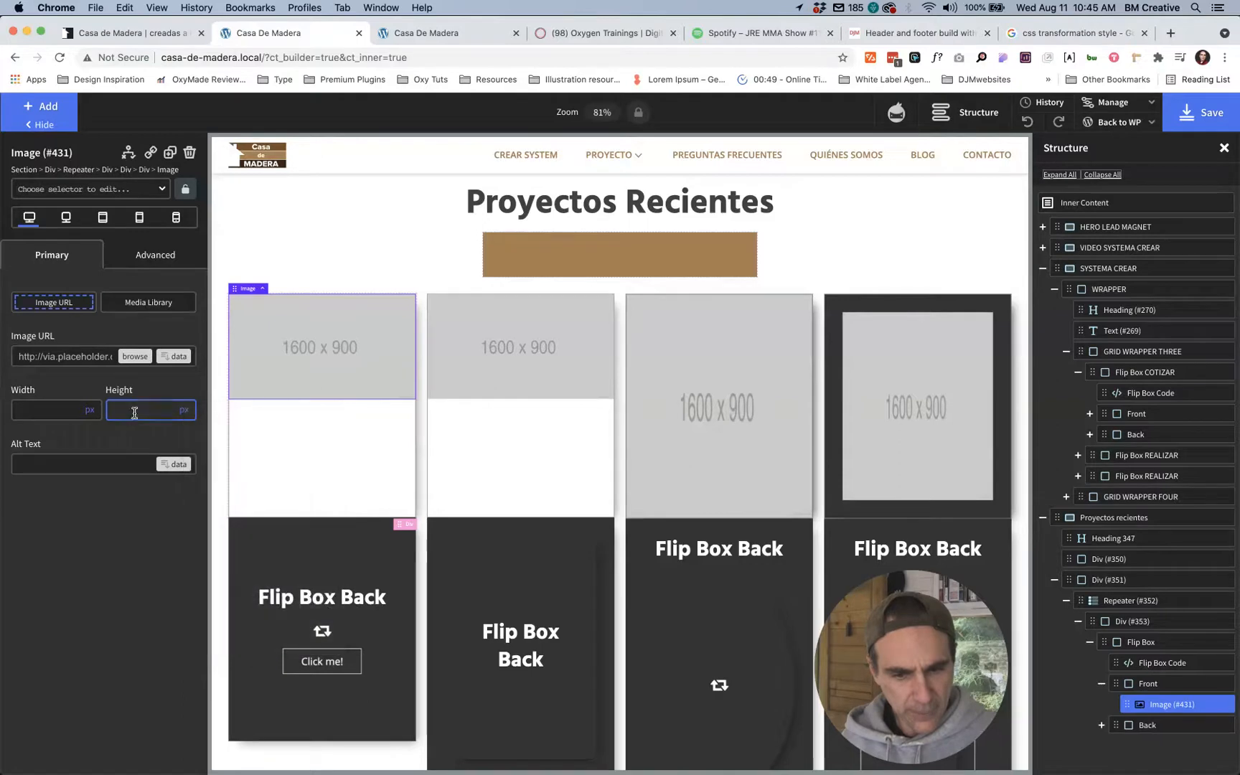
pyautogui.click(182, 413)
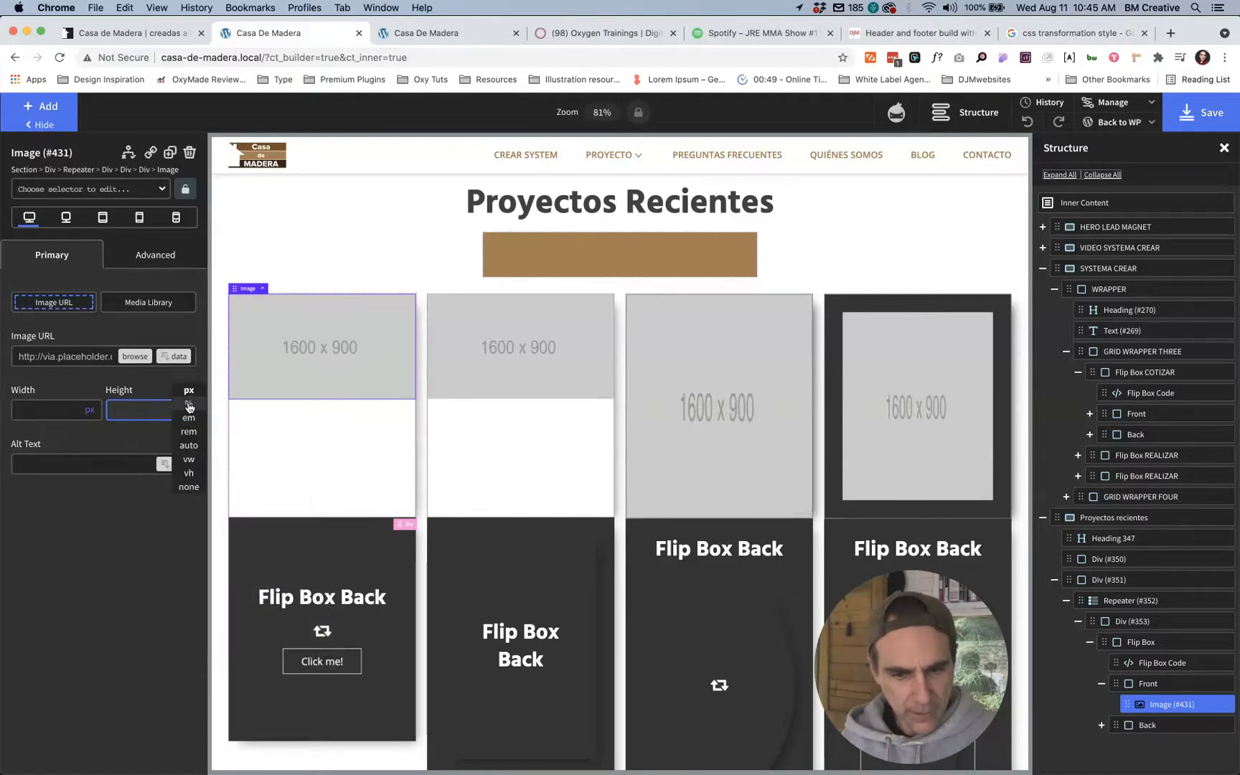
pyautogui.click(189, 403)
pyautogui.write('100')
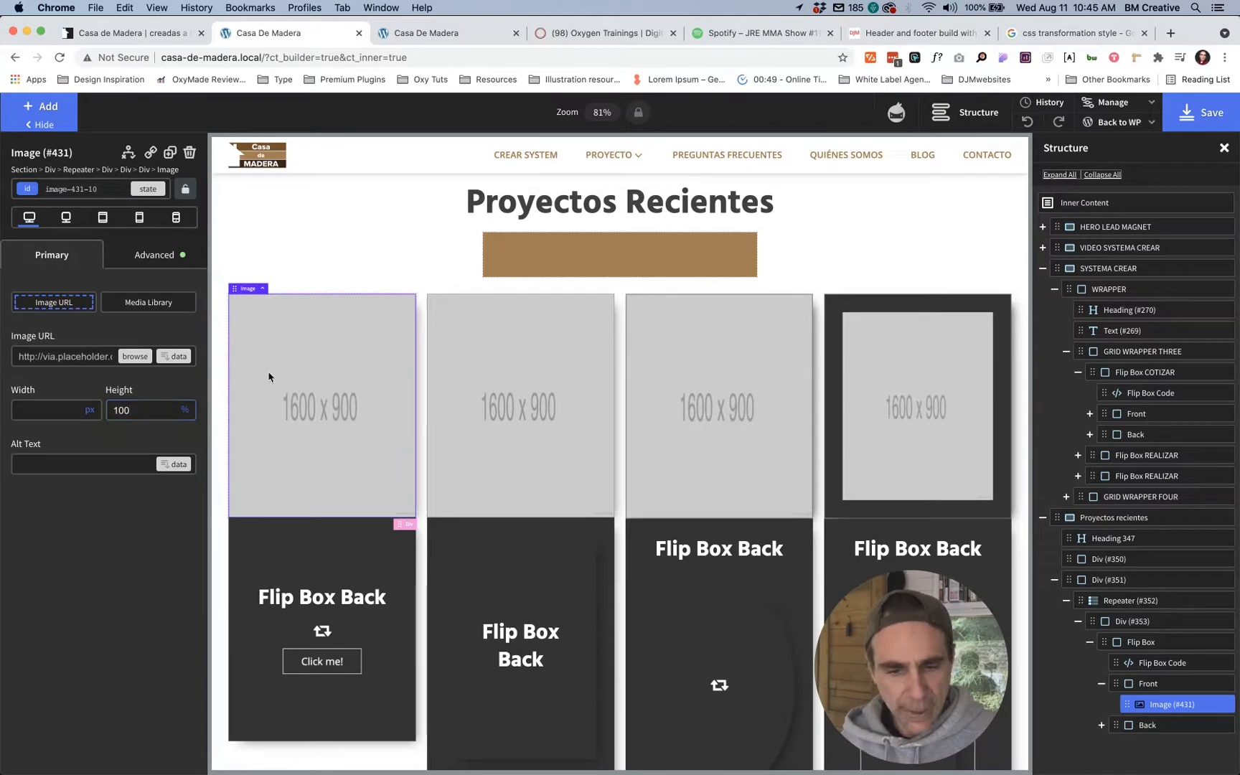
# Step: Set the front image's source to the post's dynamic Featured Image at Large size
pyautogui.click(174, 357)
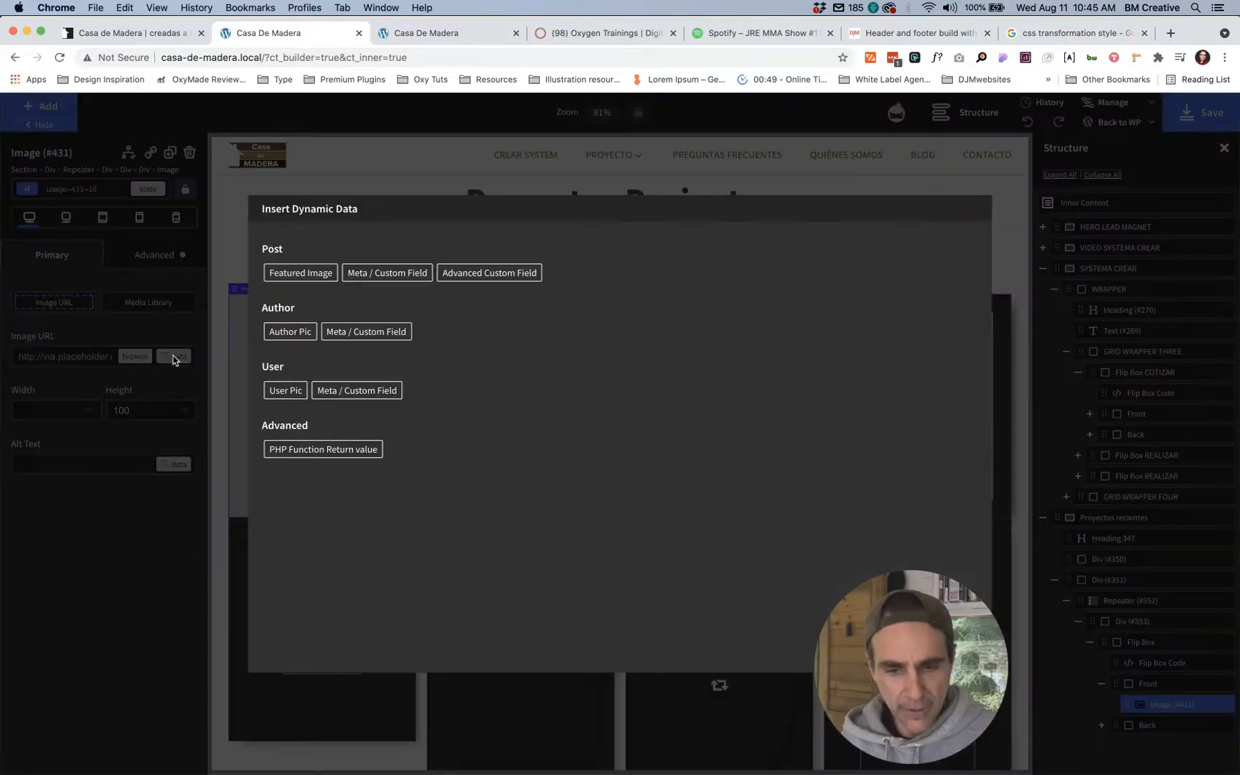
pyautogui.click(283, 275)
pyautogui.click(294, 284)
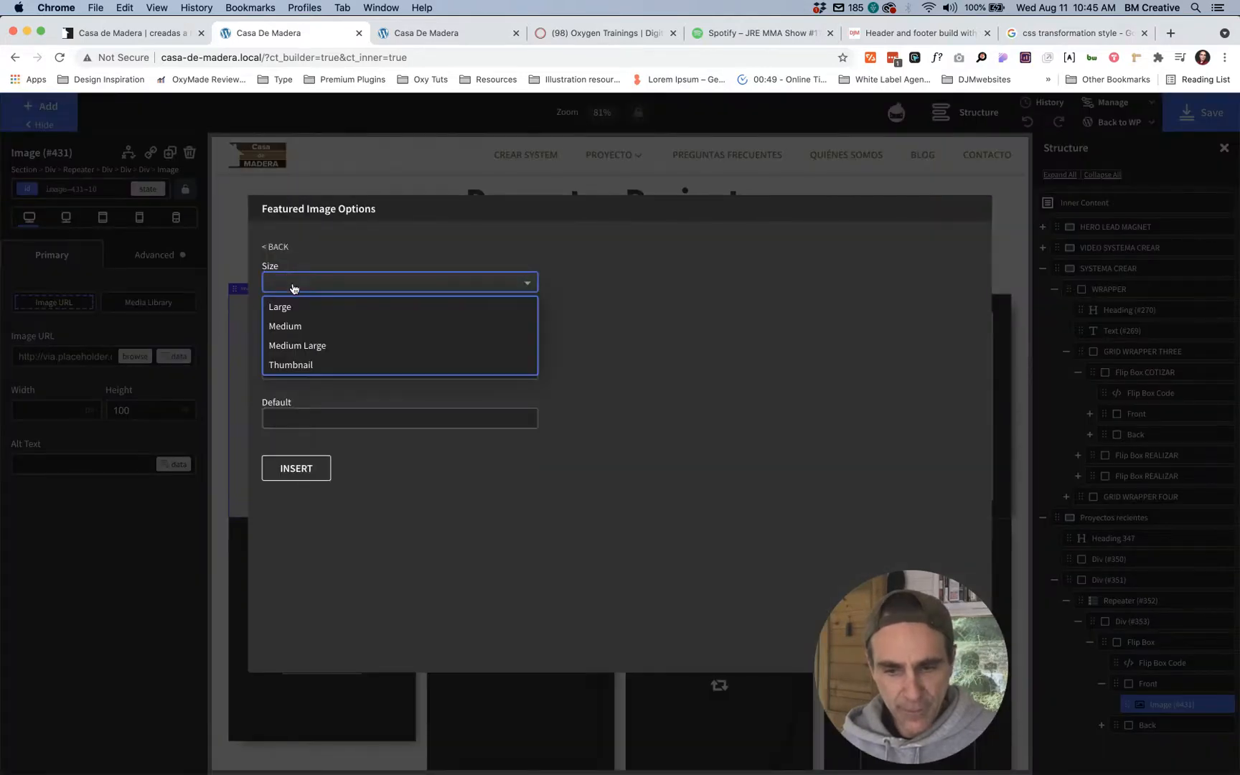
pyautogui.click(295, 307)
pyautogui.click(301, 467)
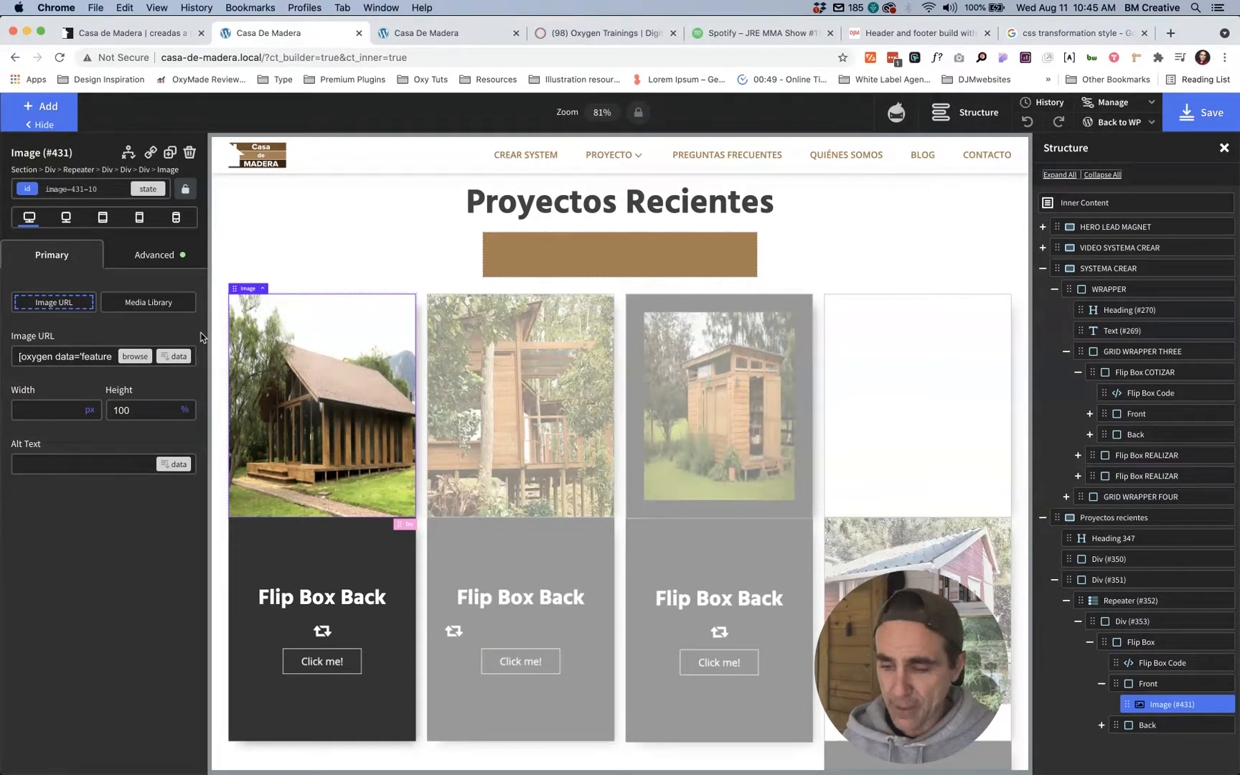
# Step: Add the custom CSS "object-fit:cover;" to the image inside the flip box's Front div and collapse the code editor
pyautogui.click(152, 257)
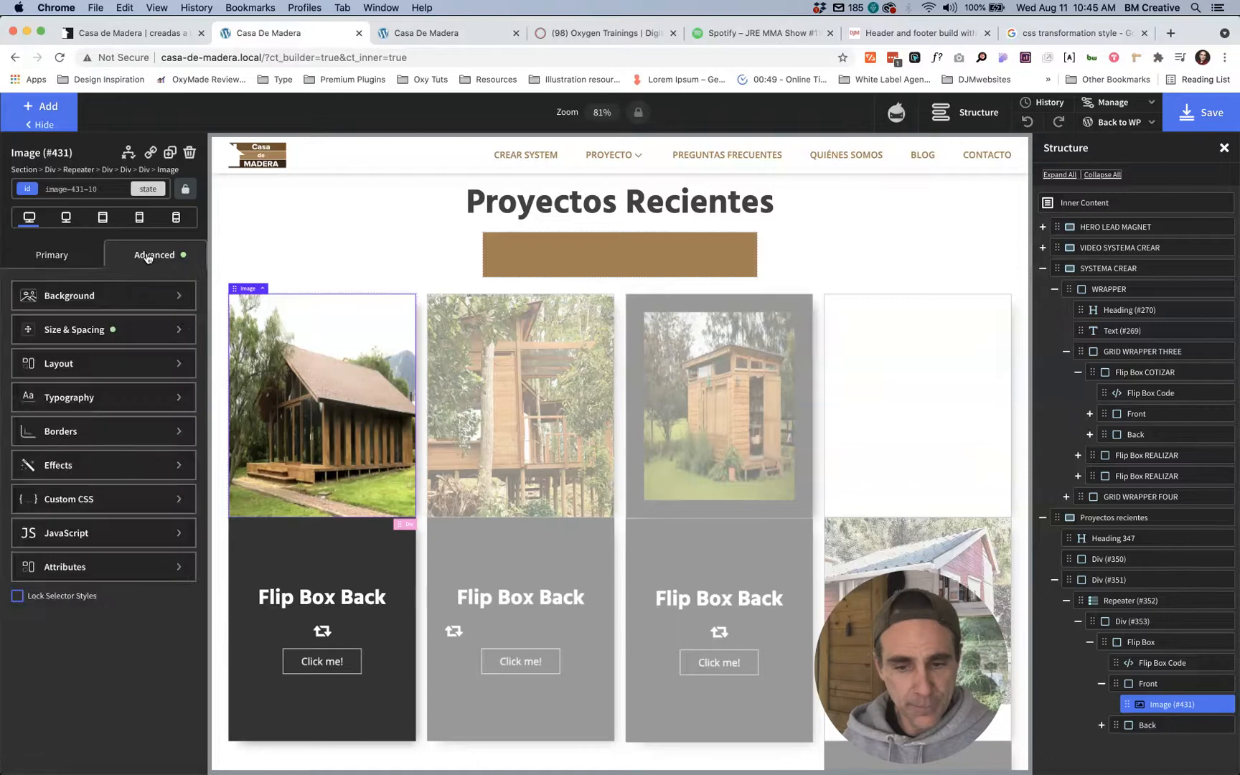
pyautogui.click(111, 495)
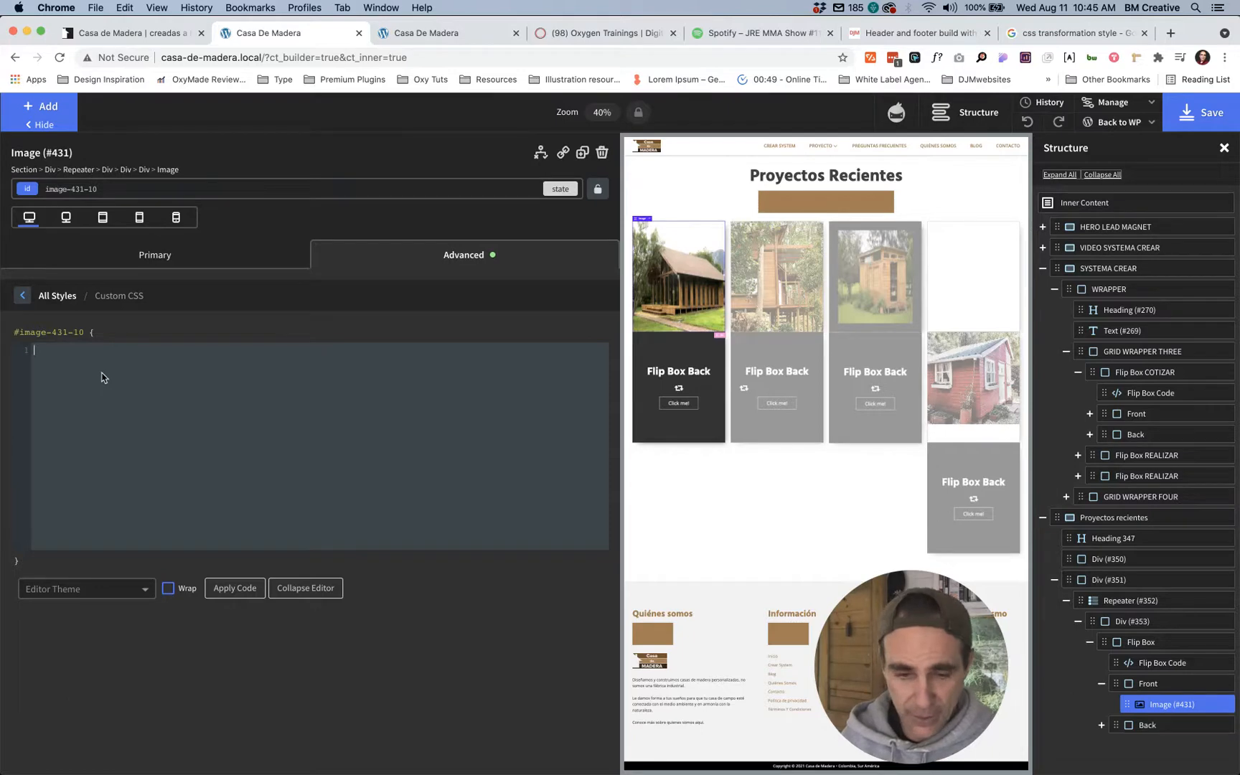
pyautogui.write('obje')
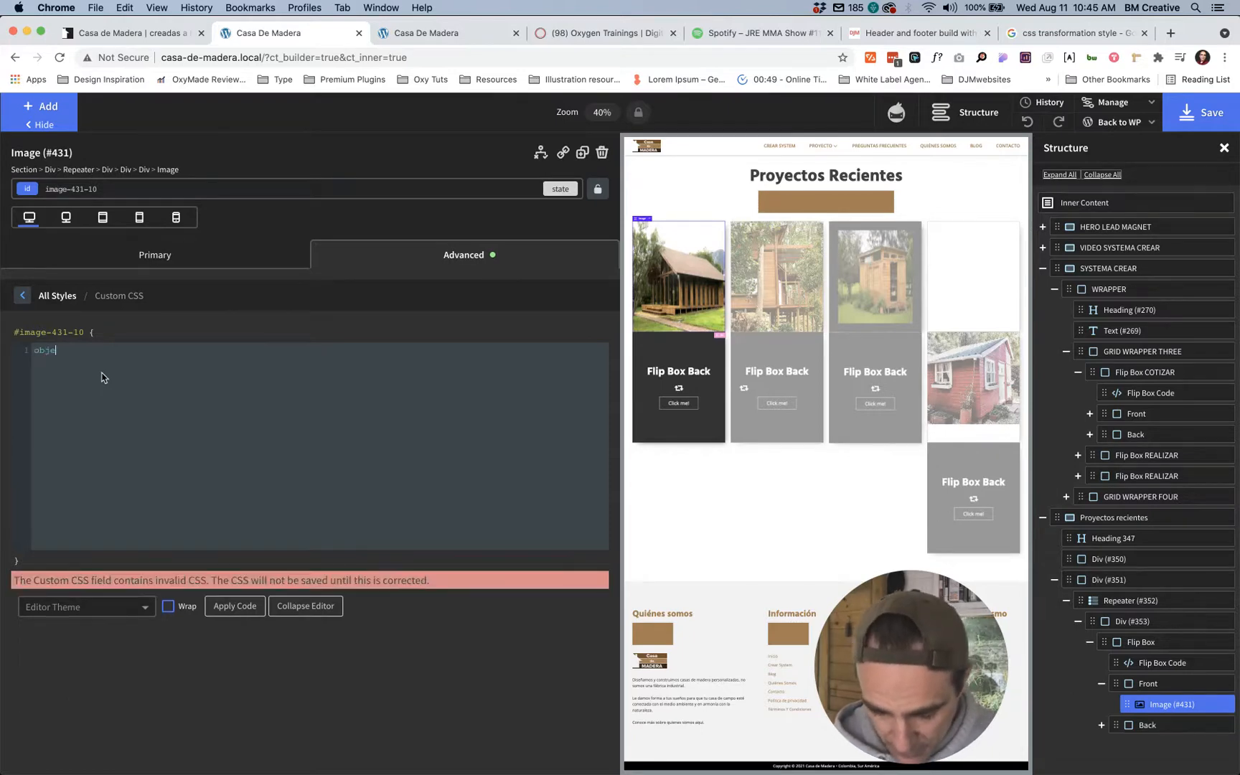
pyautogui.write('ct-f')
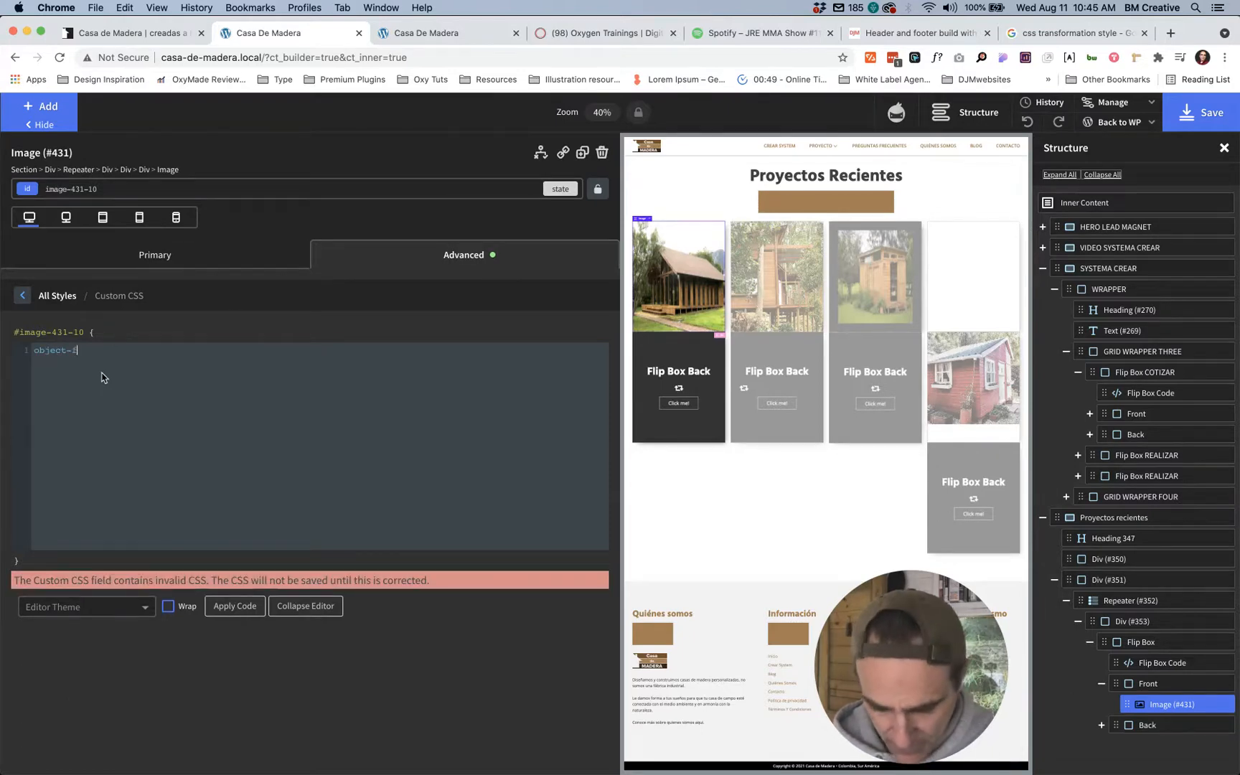
pyautogui.write('it:')
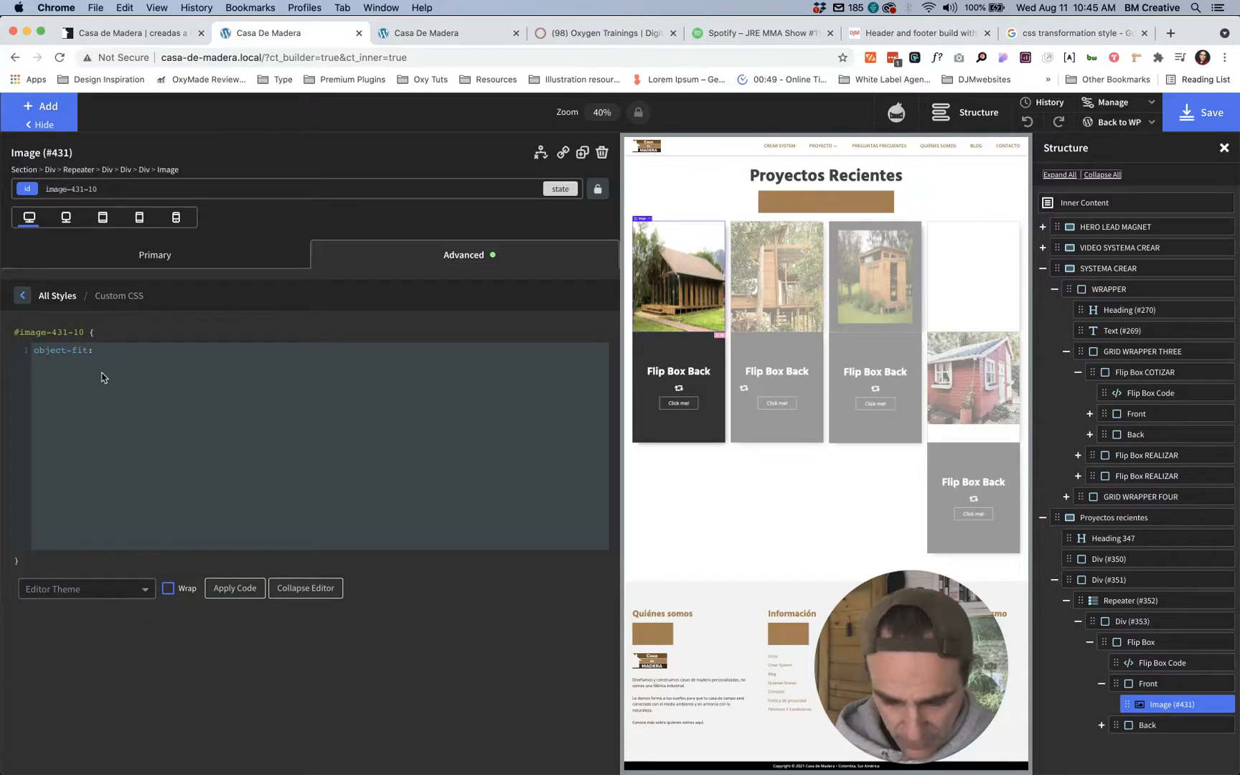
pyautogui.write('cover;')
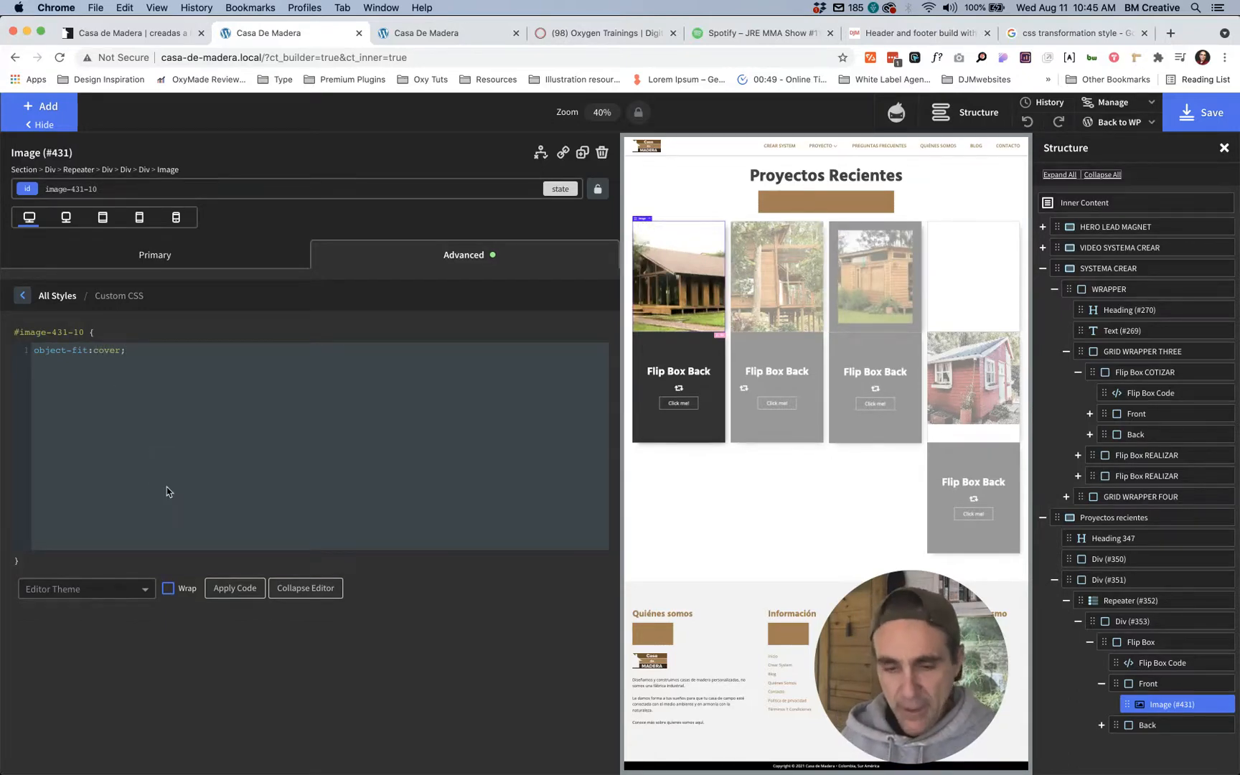
pyautogui.click(290, 589)
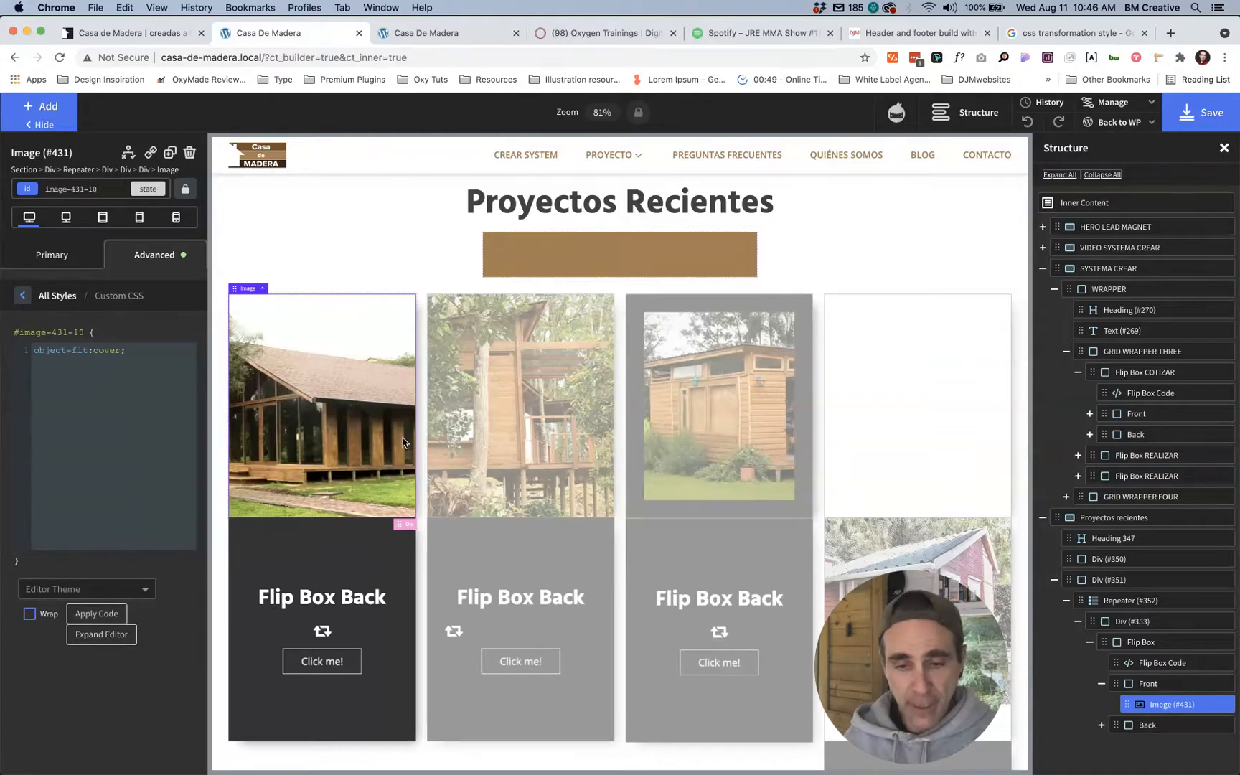
# Step: Add "object-position:50% 50%;" on a second line of the front image's custom CSS and save the page
pyautogui.click(149, 347)
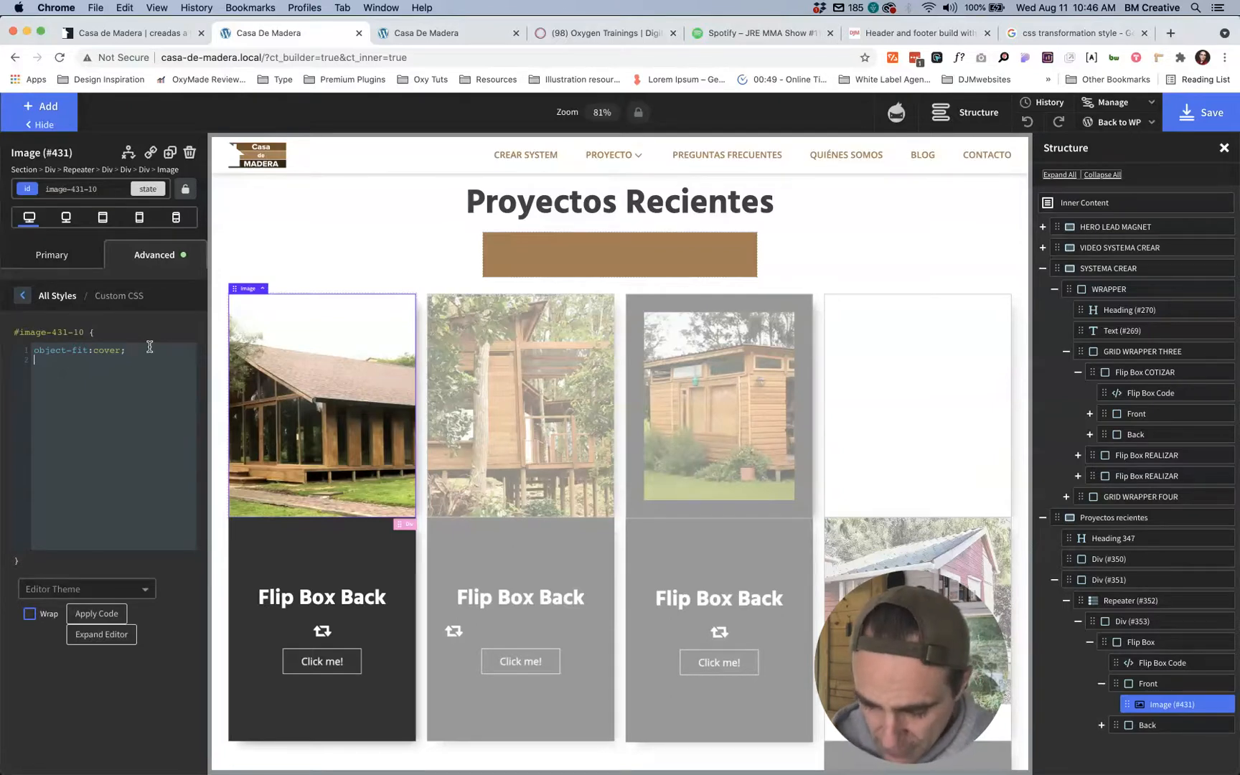
pyautogui.write('obe')
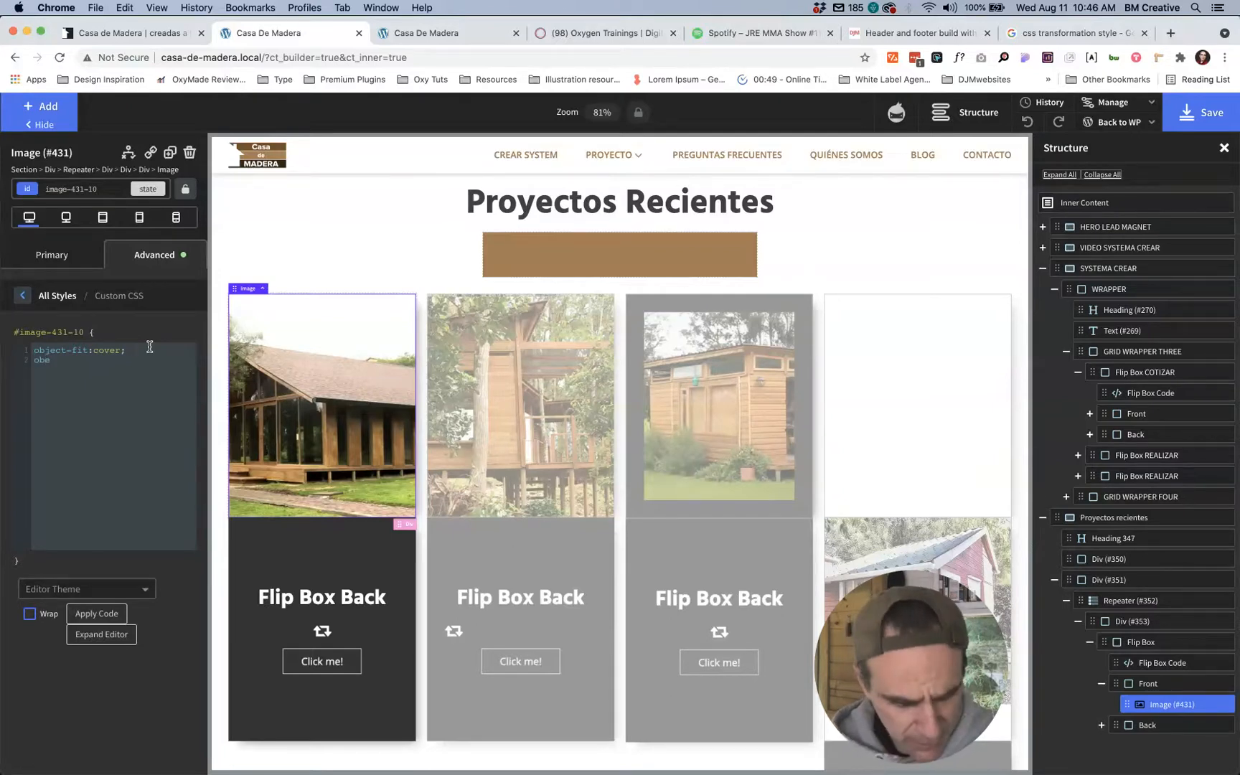
pyautogui.press('BackSpace')
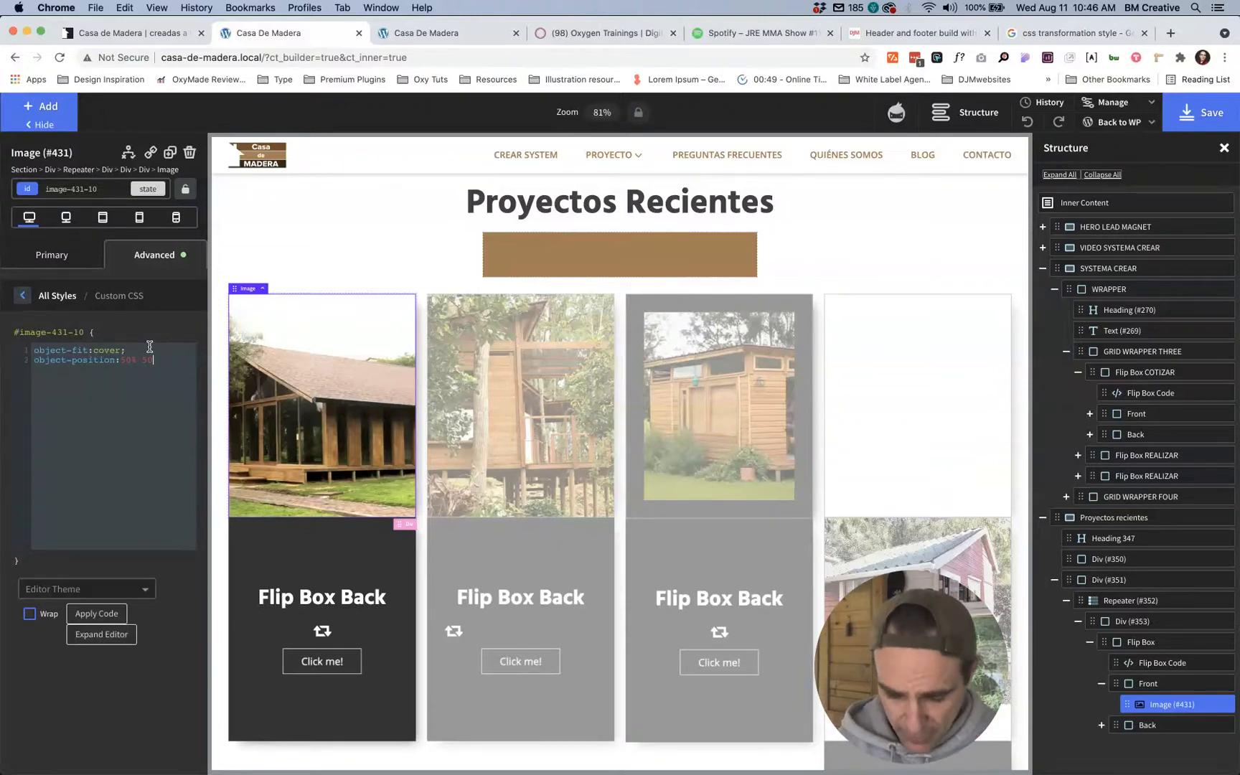
pyautogui.write('px')
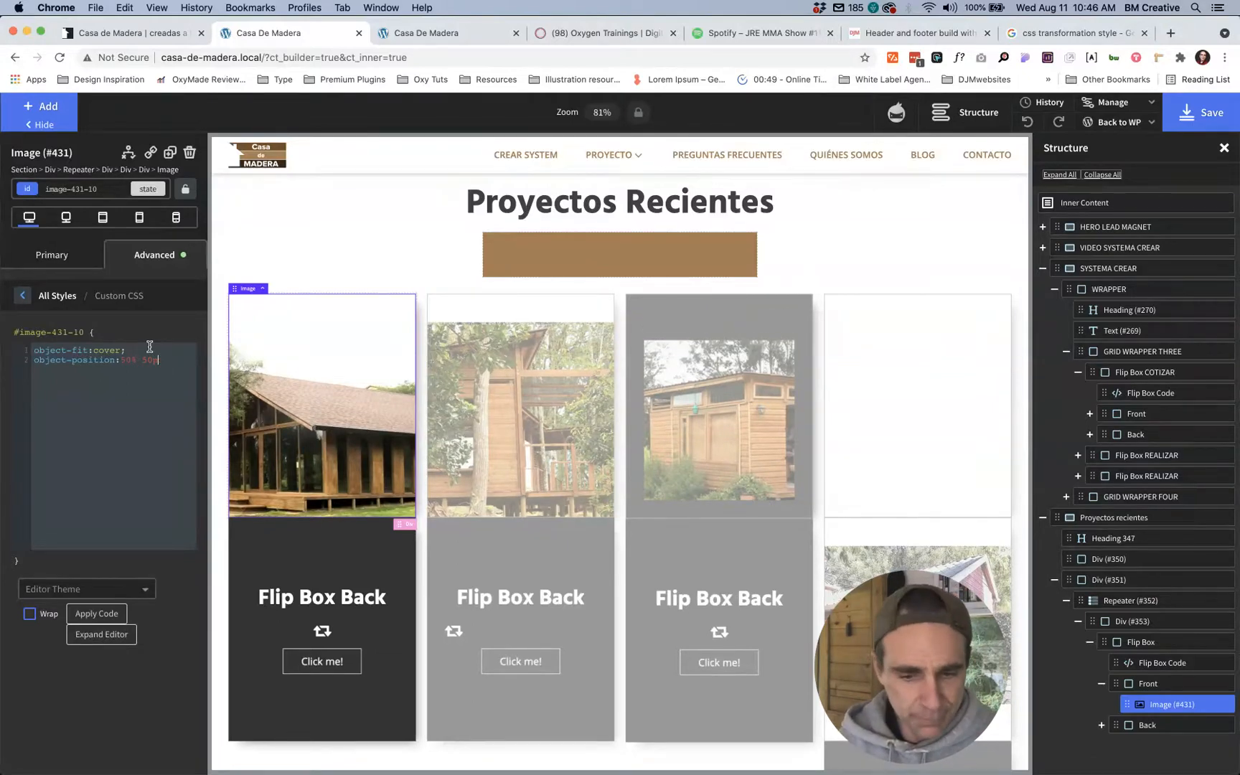
pyautogui.press('BackSpace')
pyautogui.press('BackSpace')
pyautogui.press('BackSpace')
pyautogui.press('BackSpace')
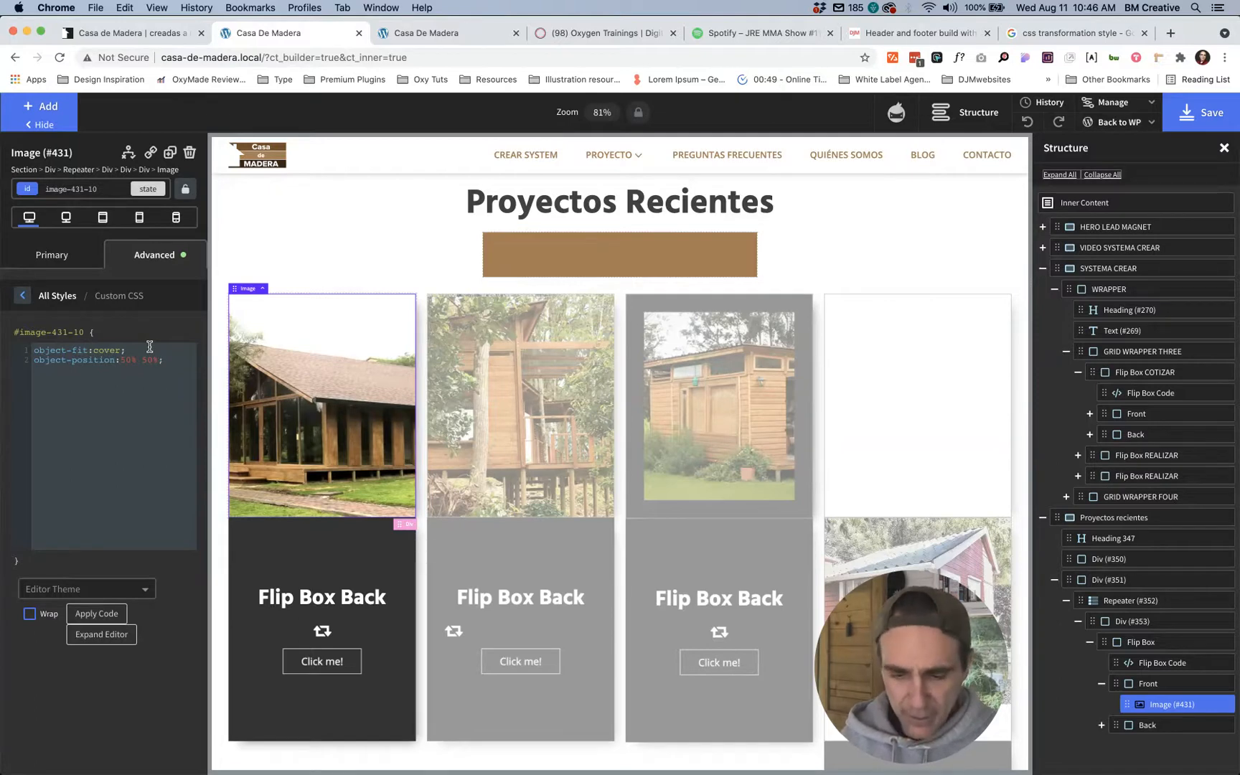
pyautogui.scroll(-2, 797, 481)
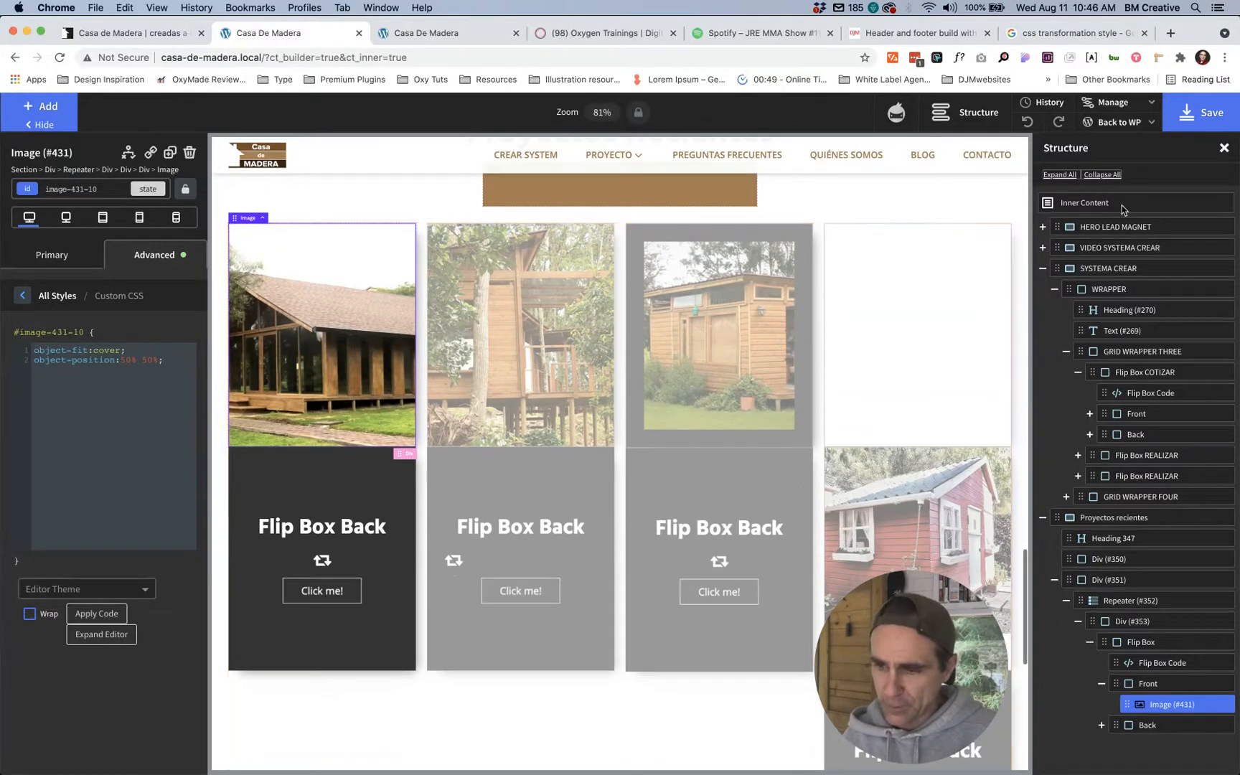
pyautogui.click(1187, 119)
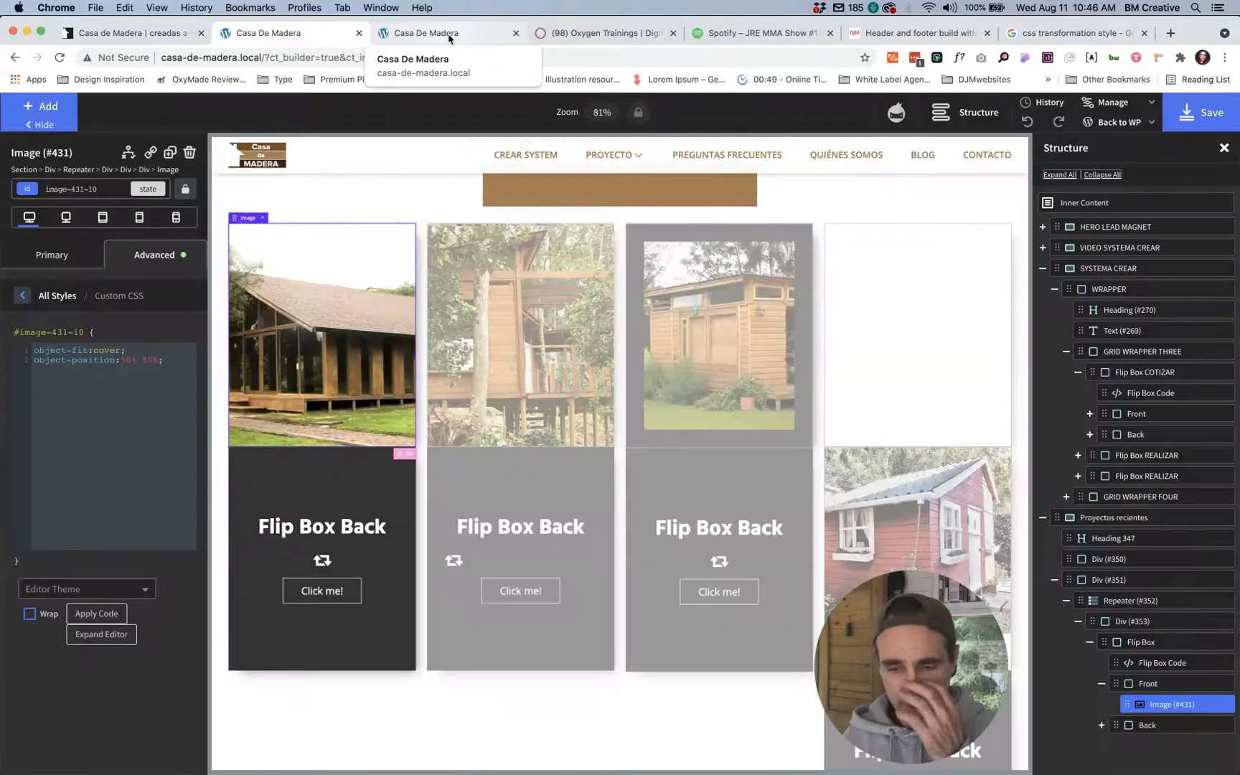
# Step: Reload the live homepage and check the image fit and flip effect of the Proyectos Recientes boxes against the builder
pyautogui.click(449, 35)
pyautogui.press('super+r')
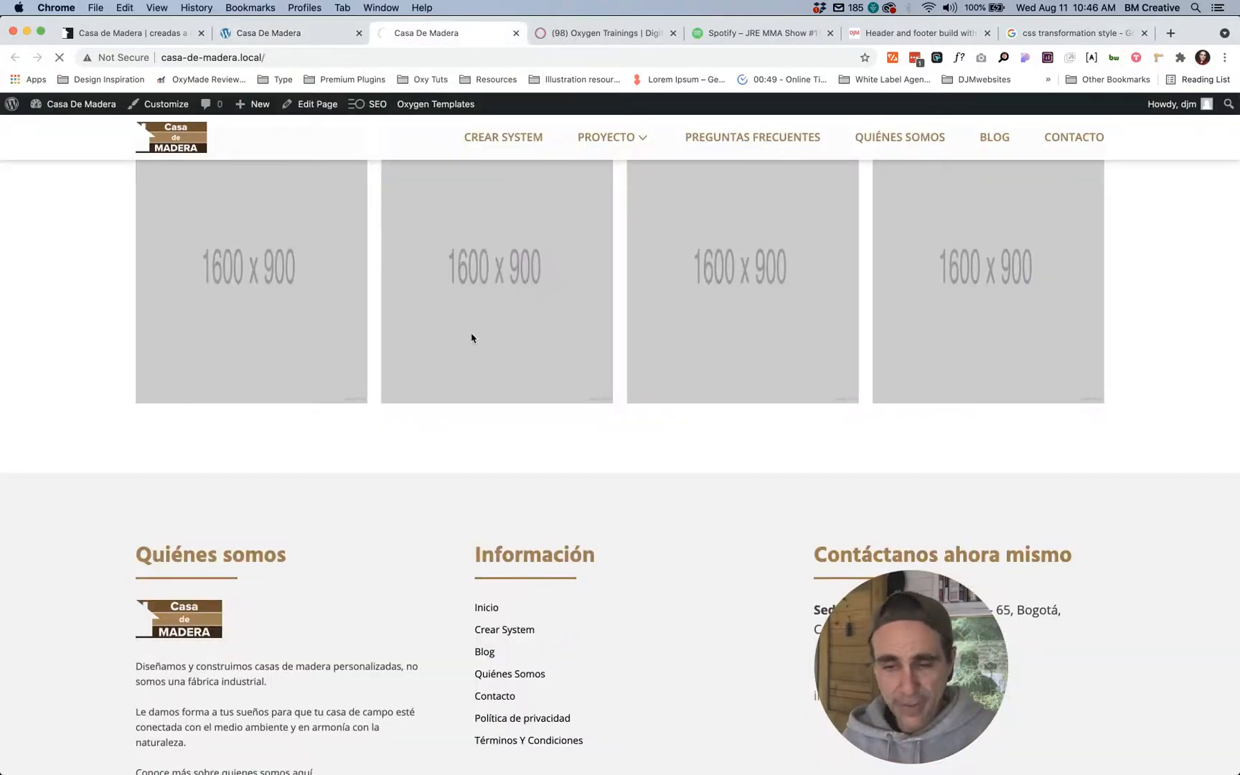
pyautogui.scroll(4, 513, 501)
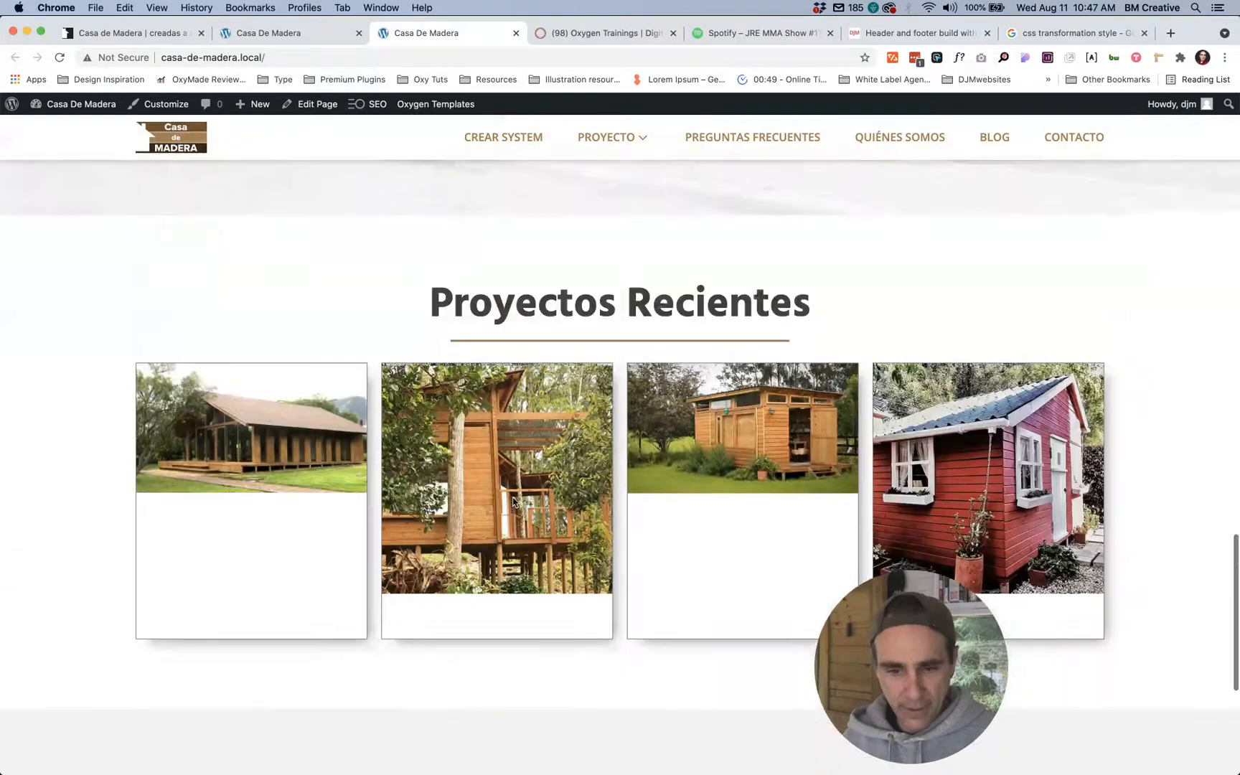
pyautogui.scroll(-1, 513, 501)
pyautogui.moveTo(335, 448)
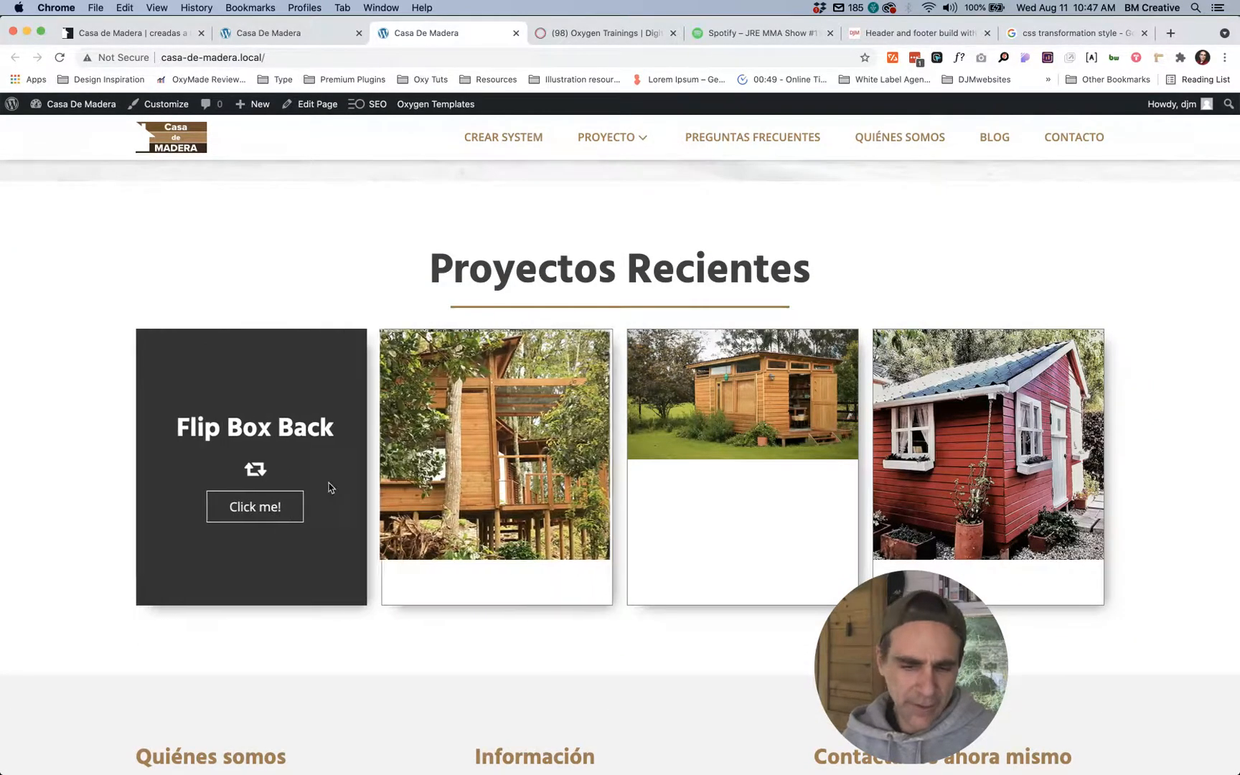
pyautogui.moveTo(484, 496)
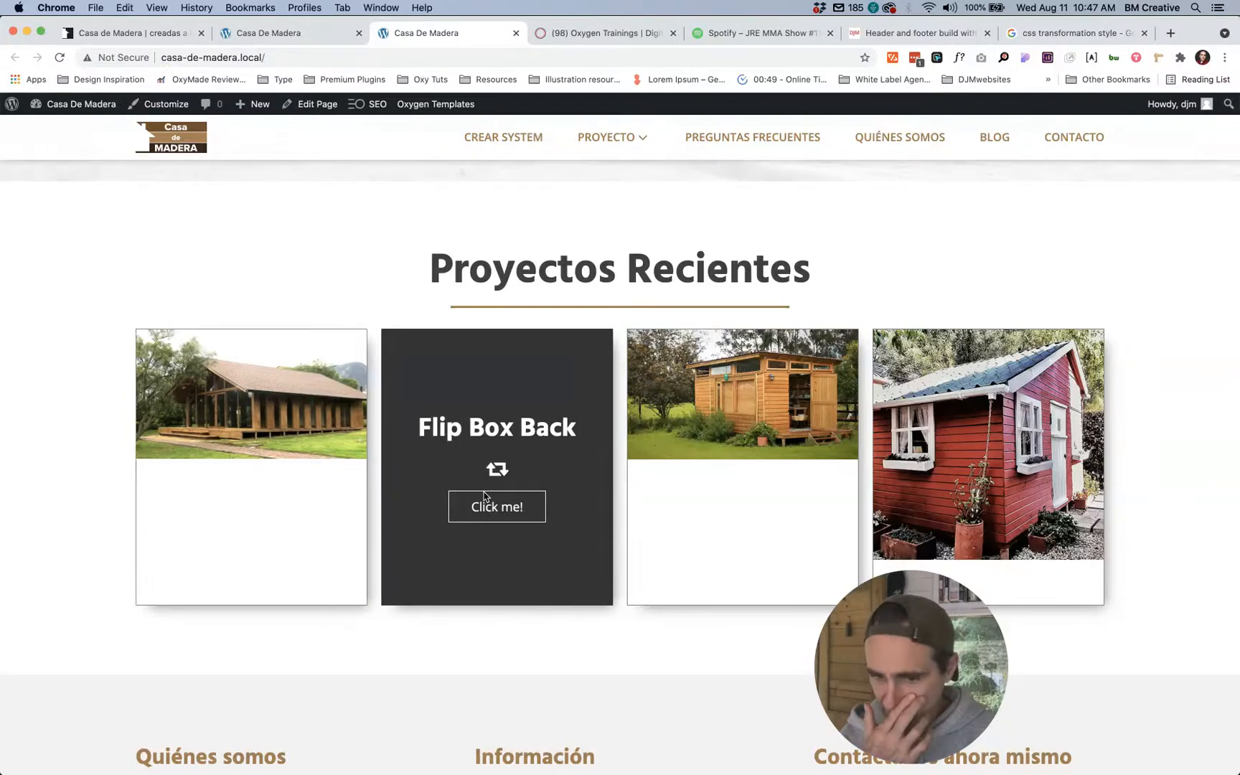
pyautogui.click(484, 496)
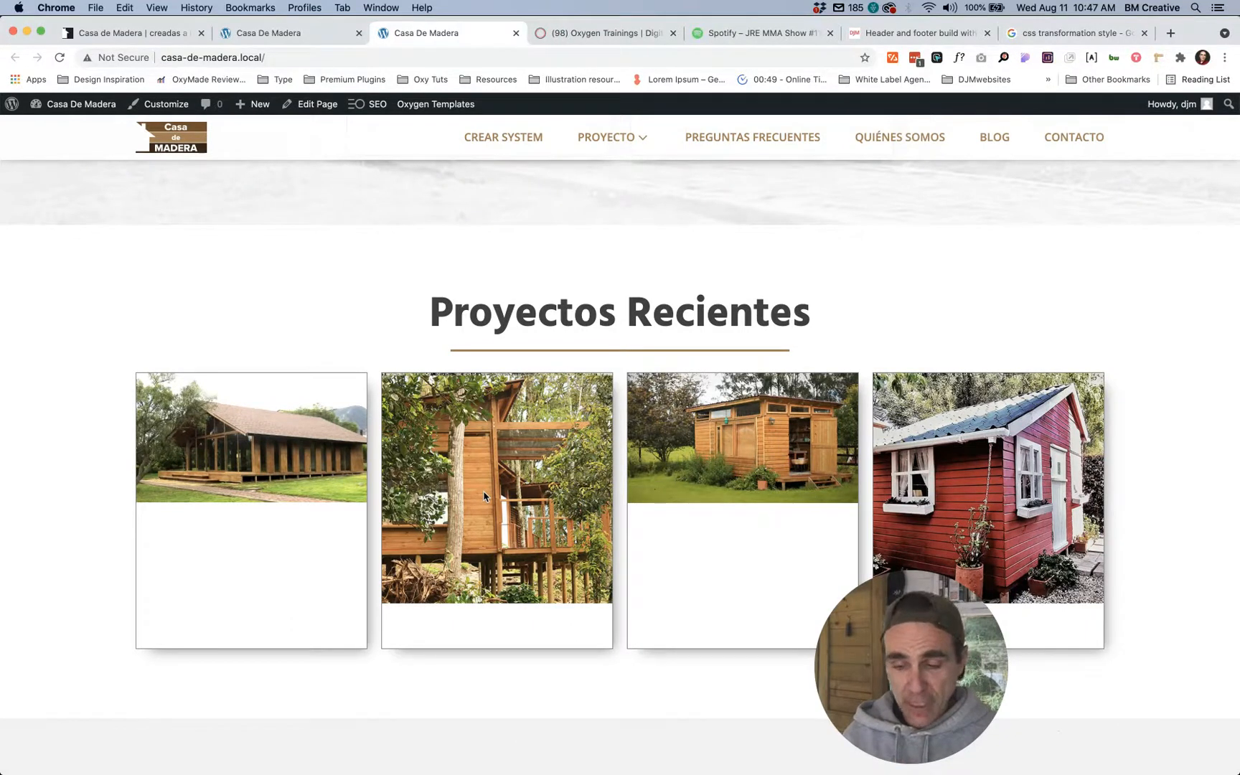
pyautogui.click(298, 40)
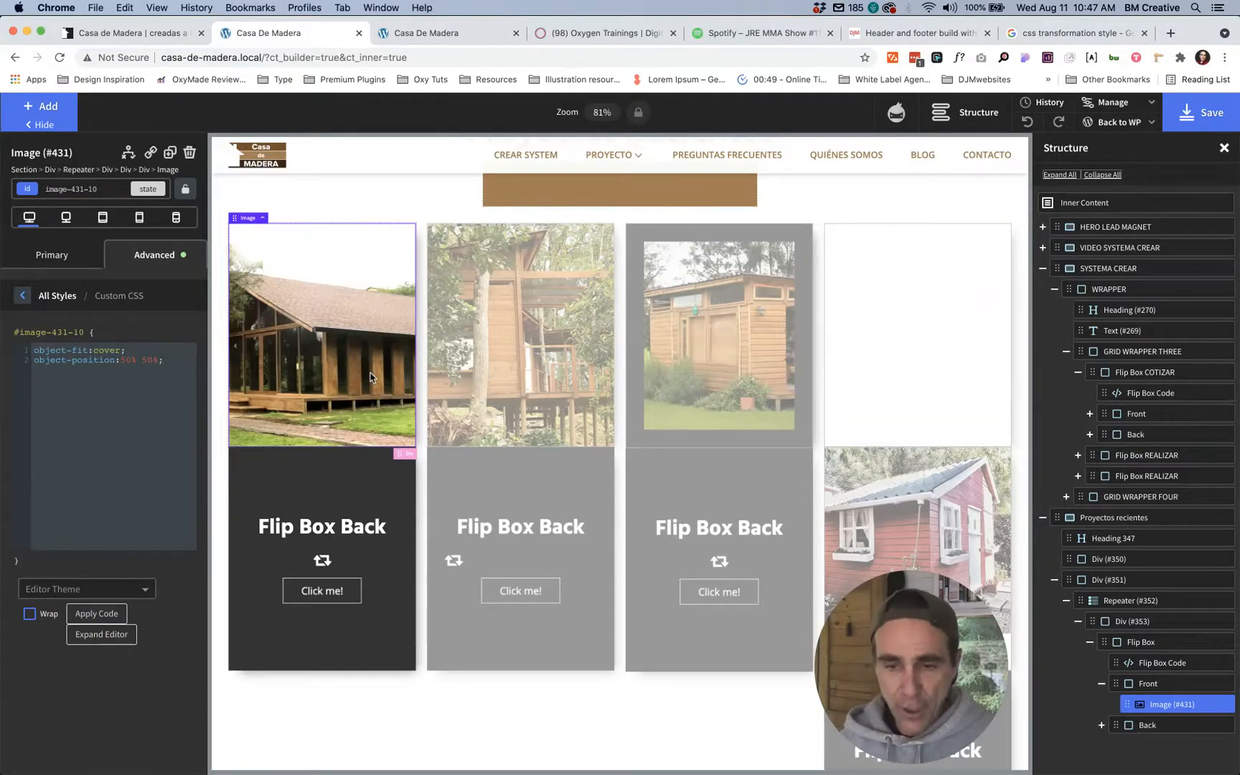
pyautogui.hotkey('ctrl', 'Tab')
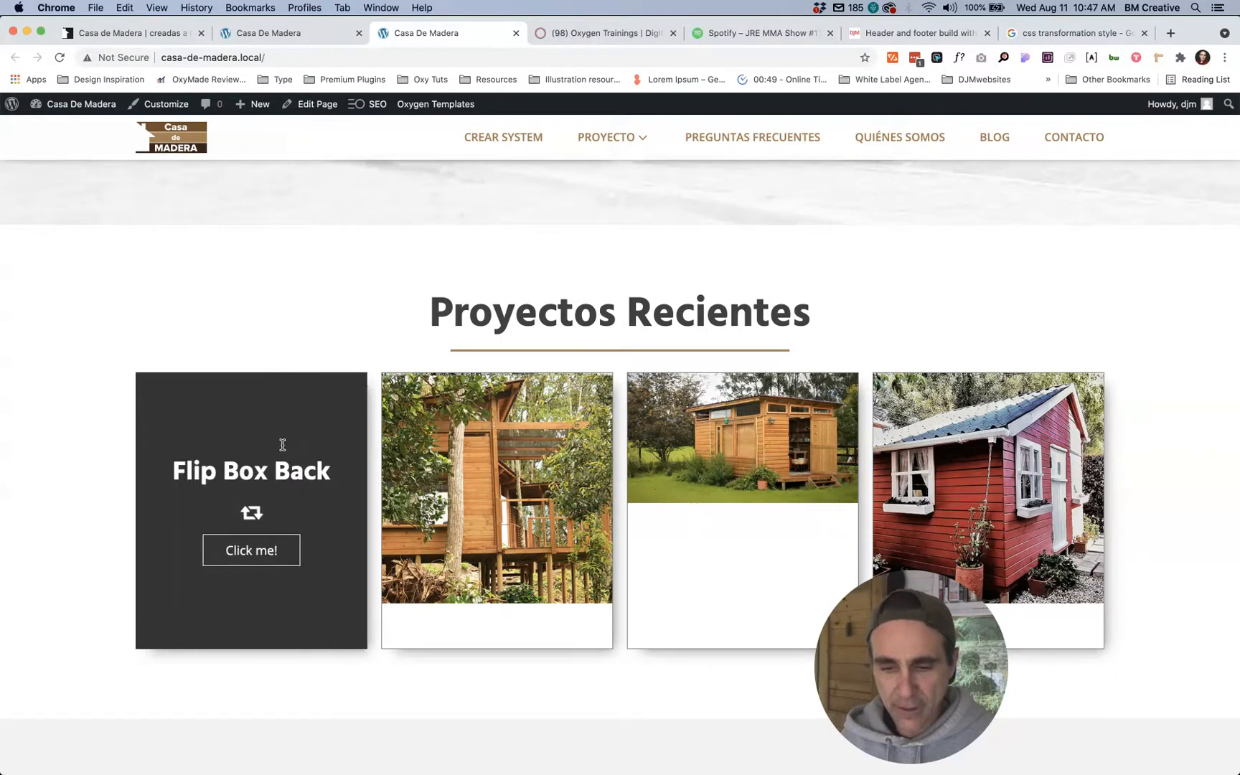
# Step: Open the W3Schools page on the CSS transform-style property from the Google search results
pyautogui.click(1063, 36)
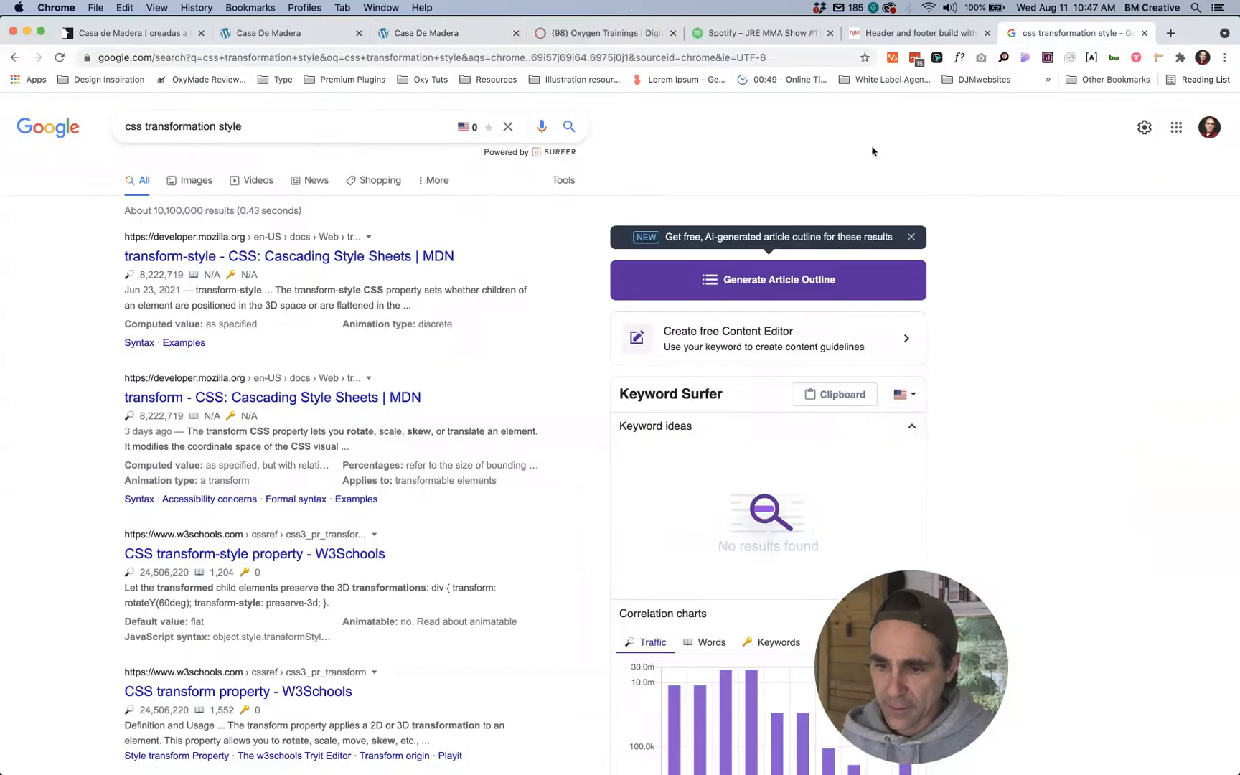
pyautogui.click(266, 553)
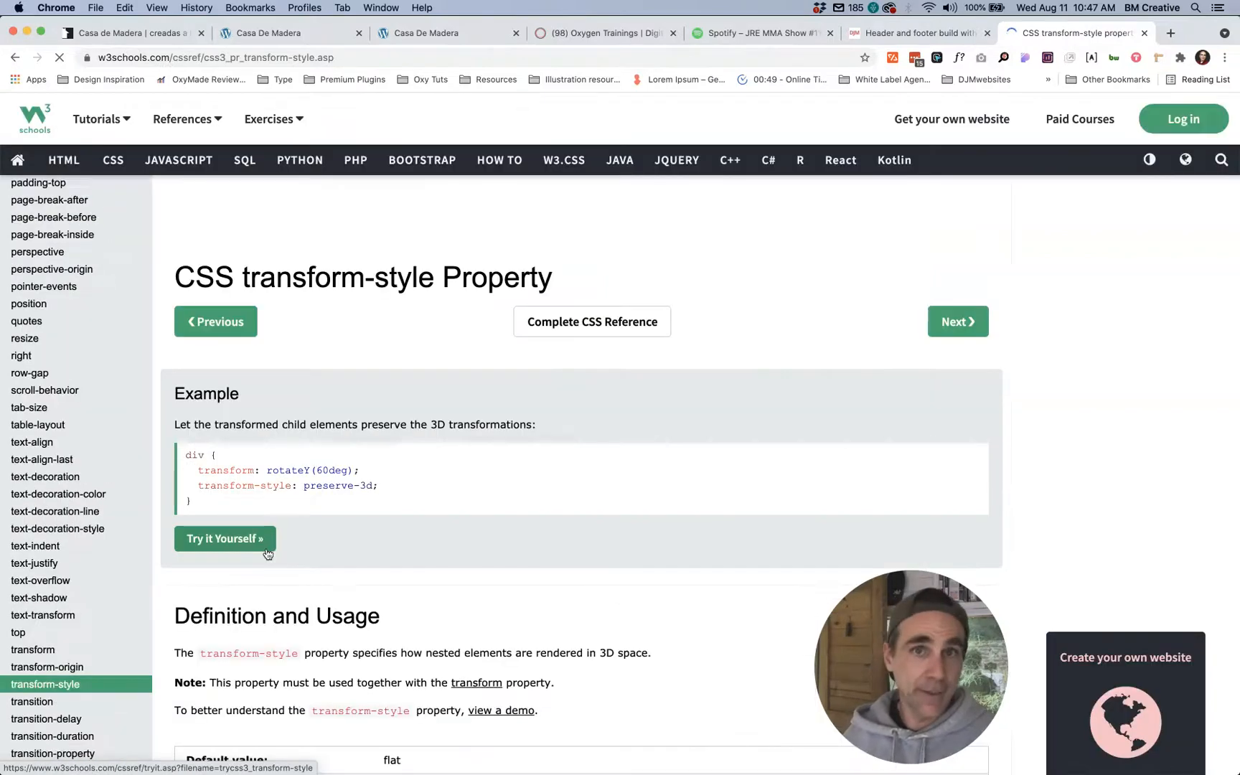
pyautogui.scroll(-1, 500, 547)
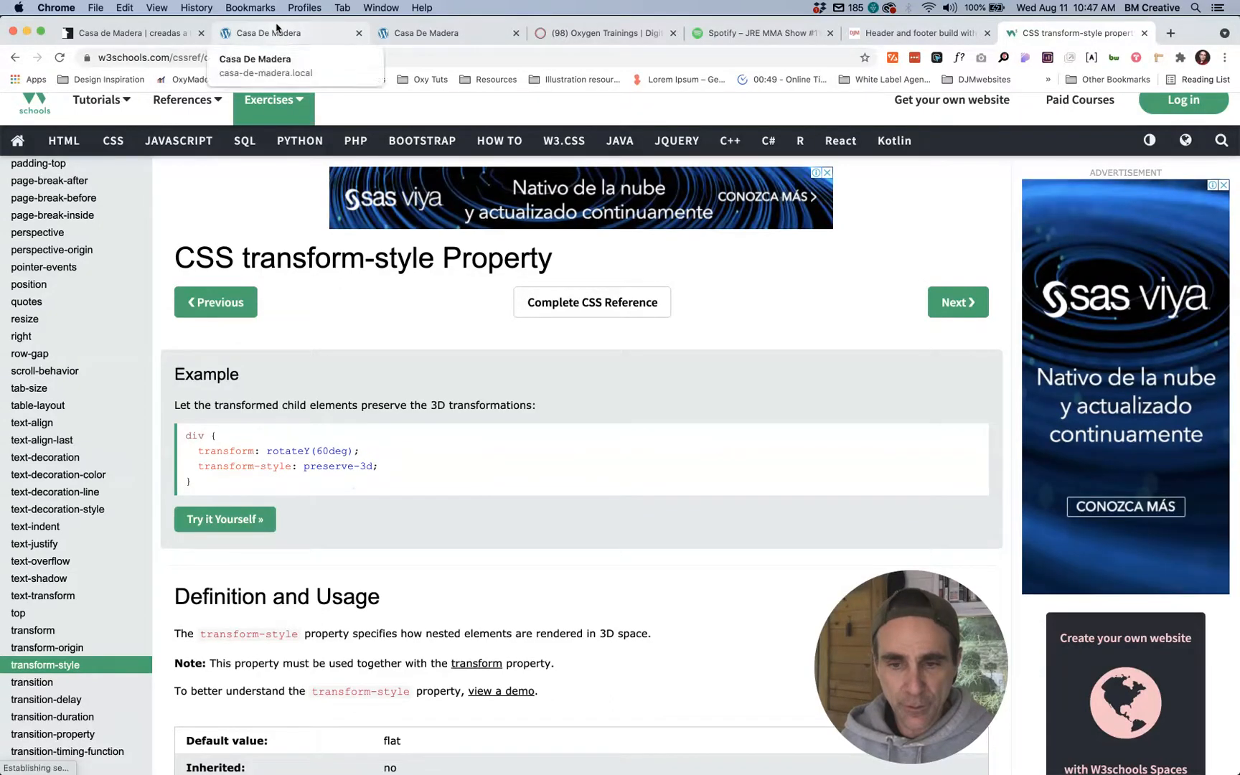
# Step: Return to the builder and open the CSS of the Flip Box Code block in the Proyectos recientes repeater
pyautogui.click(278, 33)
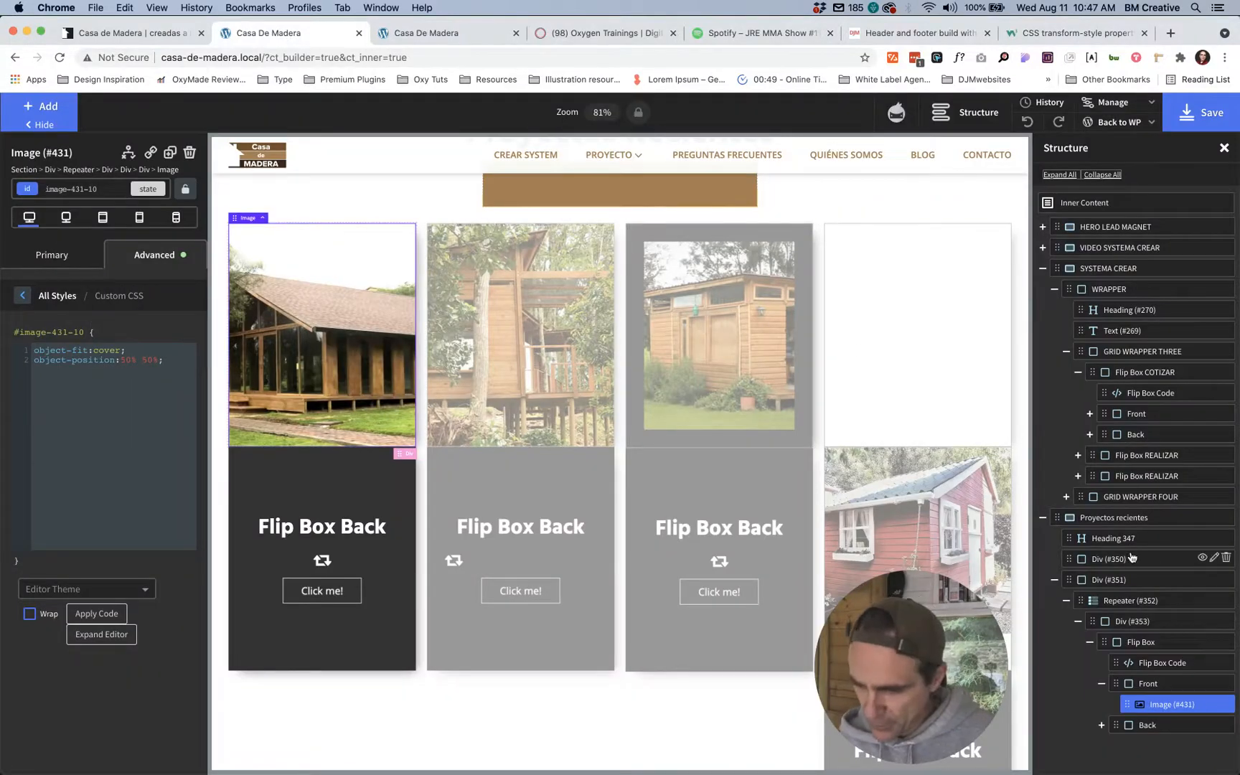
pyautogui.click(1160, 662)
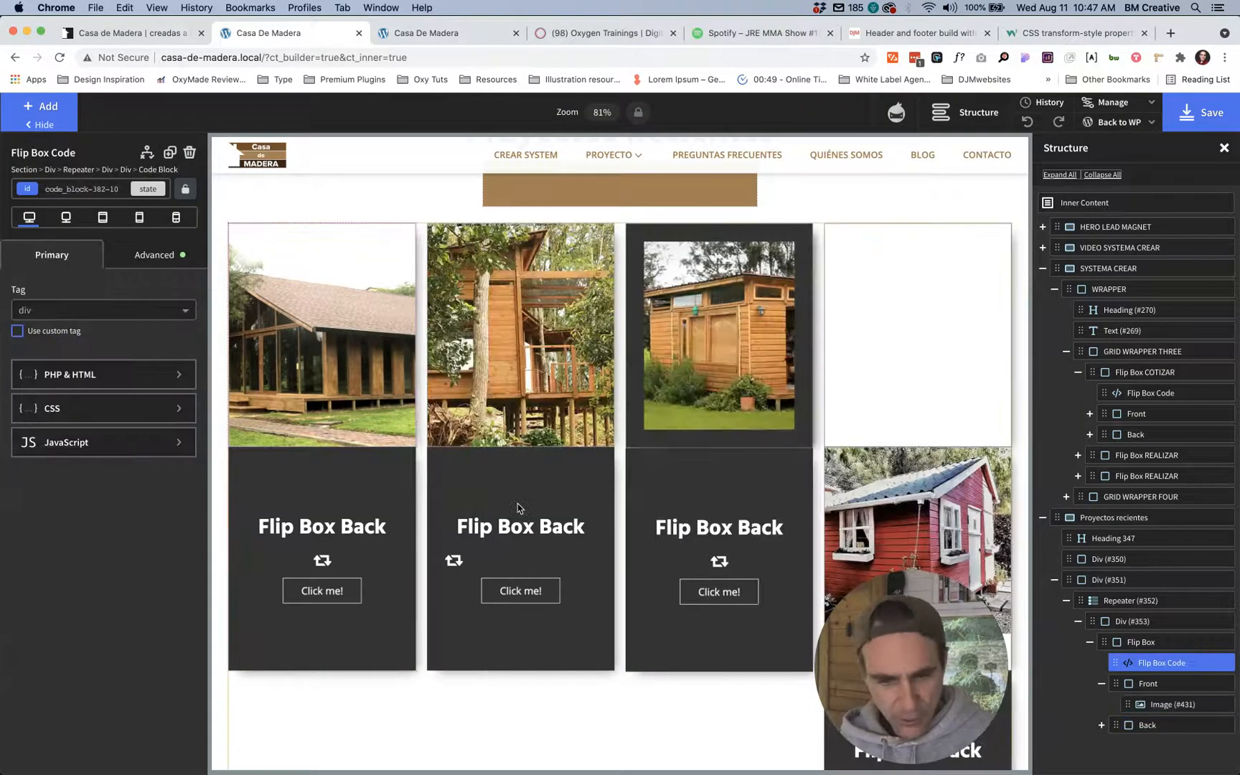
pyautogui.click(113, 412)
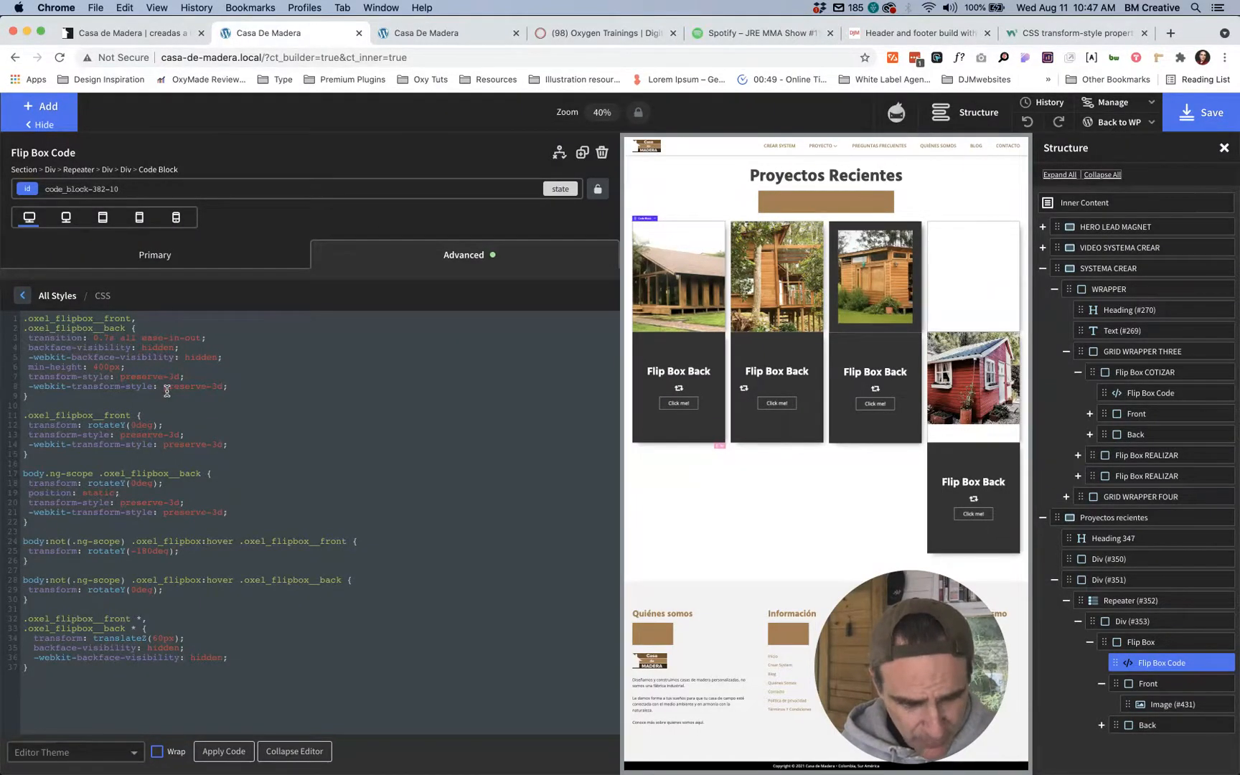
# Step: Switch back to the W3Schools transform-style page and read through its example and property values
pyautogui.click(1034, 37)
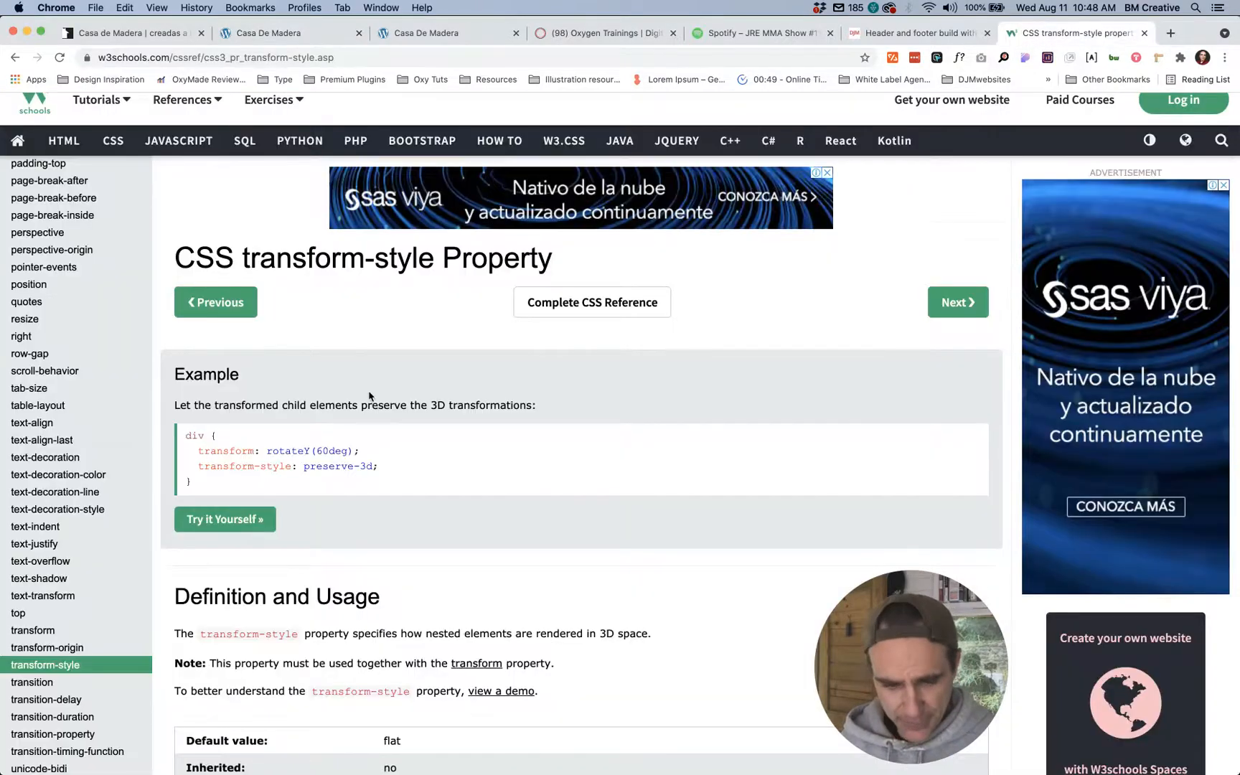
pyautogui.scroll(-10, 352, 475)
pyautogui.scroll(-15, 352, 475)
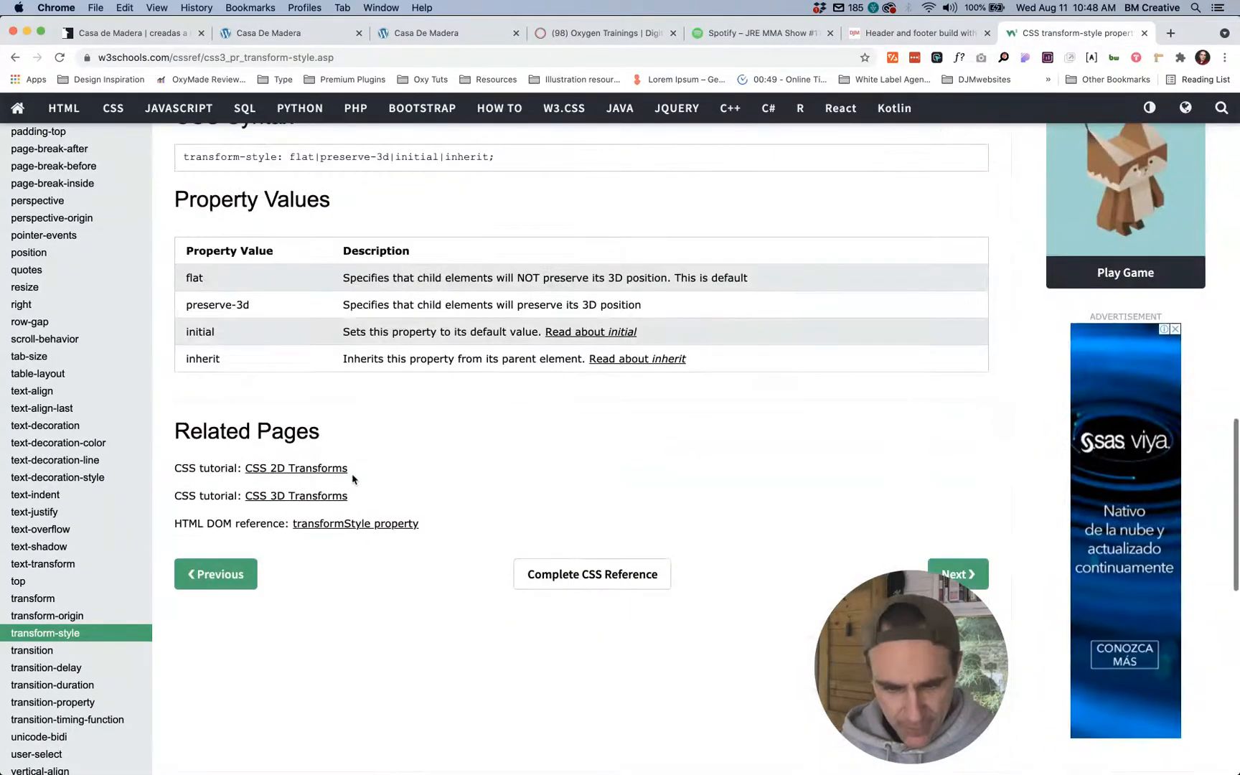
pyautogui.scroll(20, 352, 479)
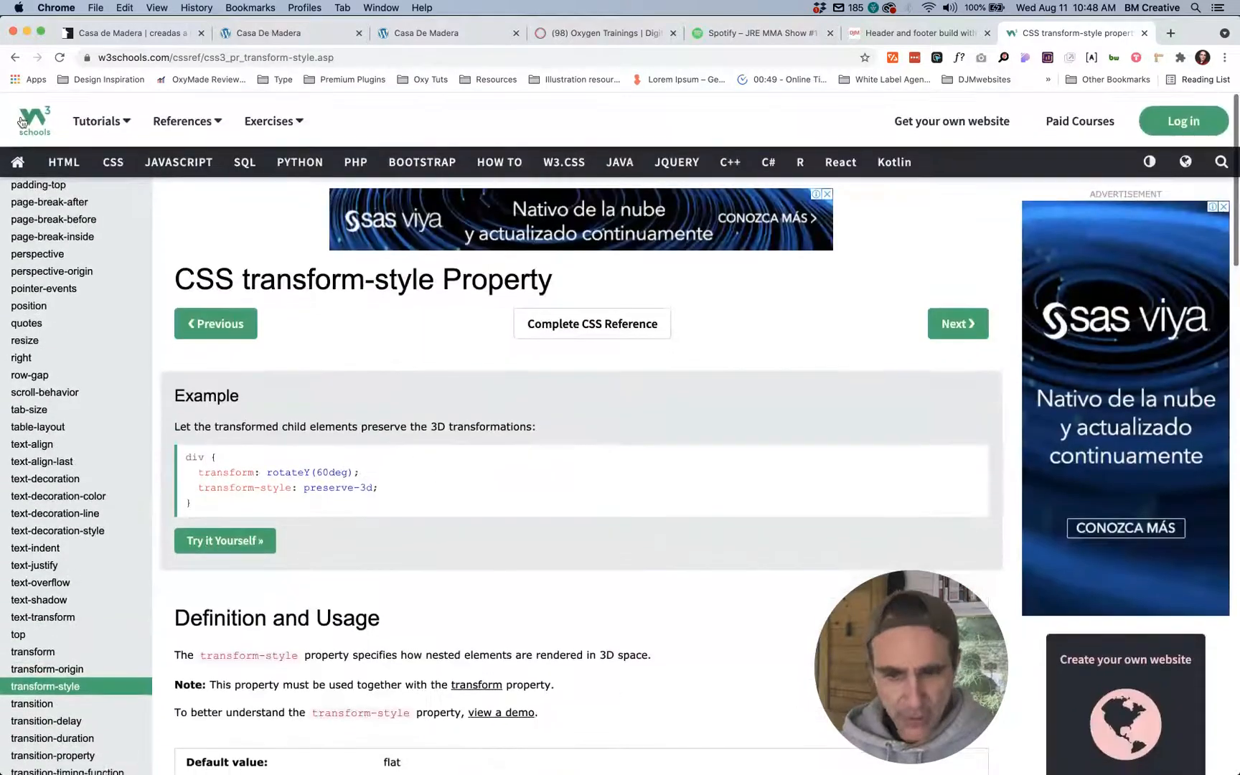
# Step: Go back to the Google results and open the MDN page on the CSS transform-style property
pyautogui.click(18, 60)
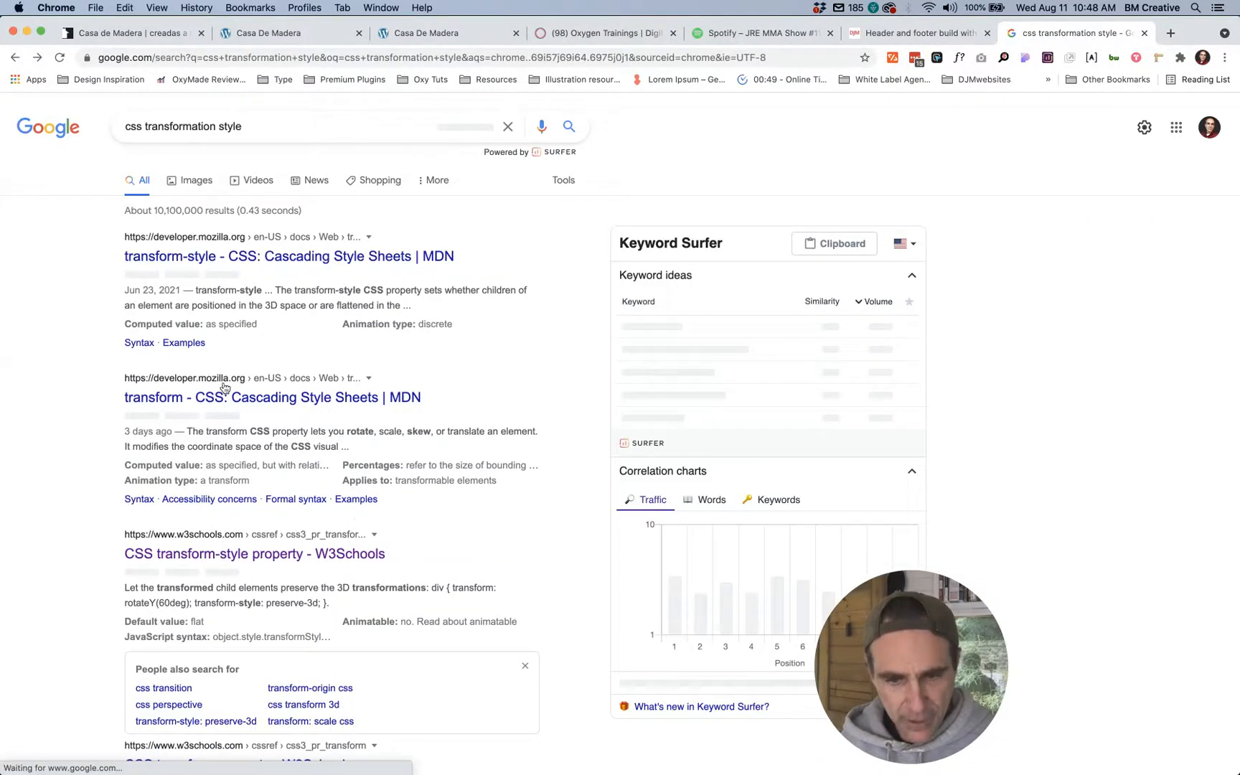
pyautogui.click(267, 257)
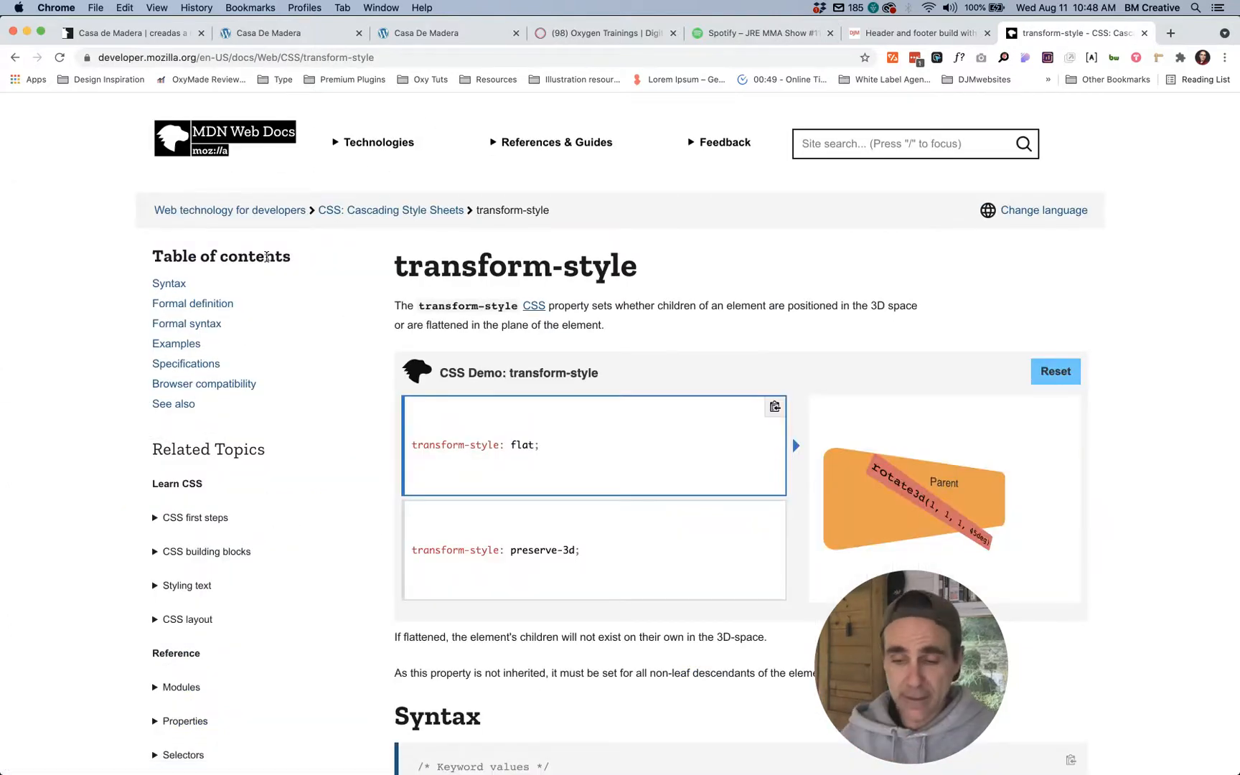
pyautogui.scroll(-1, 272, 287)
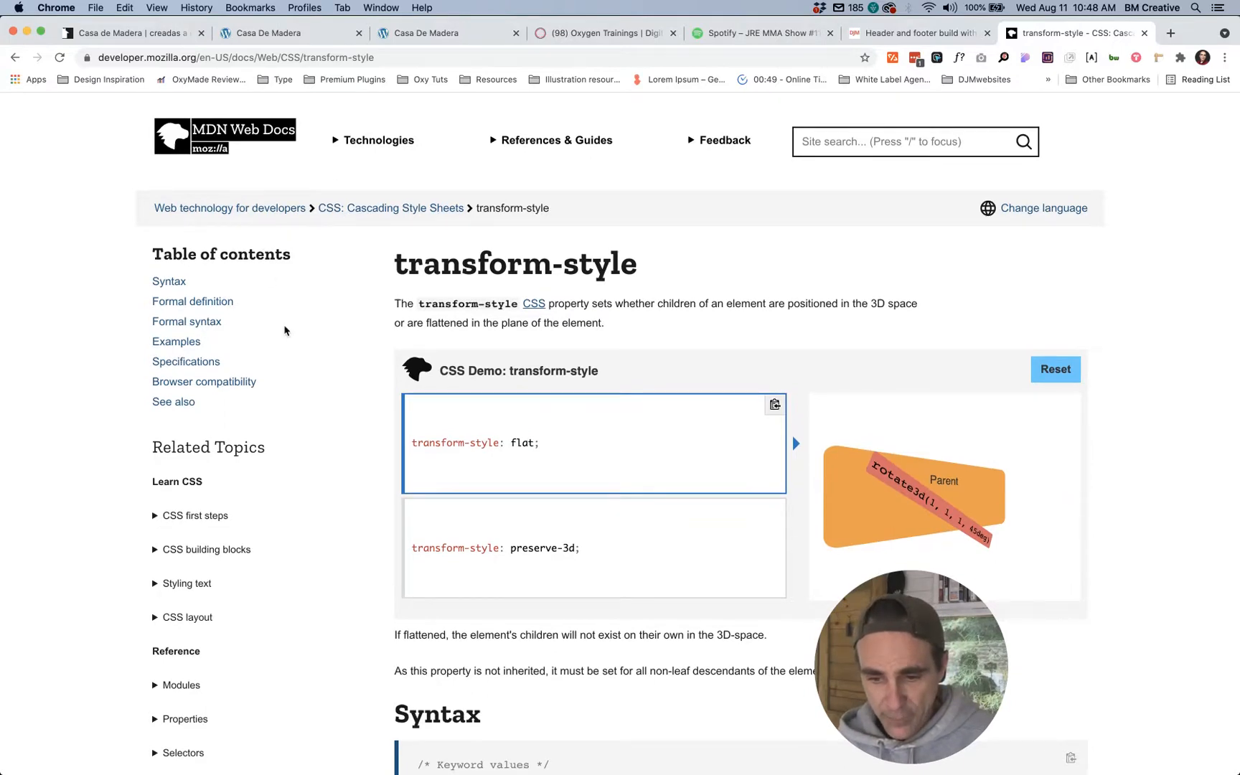
pyautogui.scroll(-1, 285, 330)
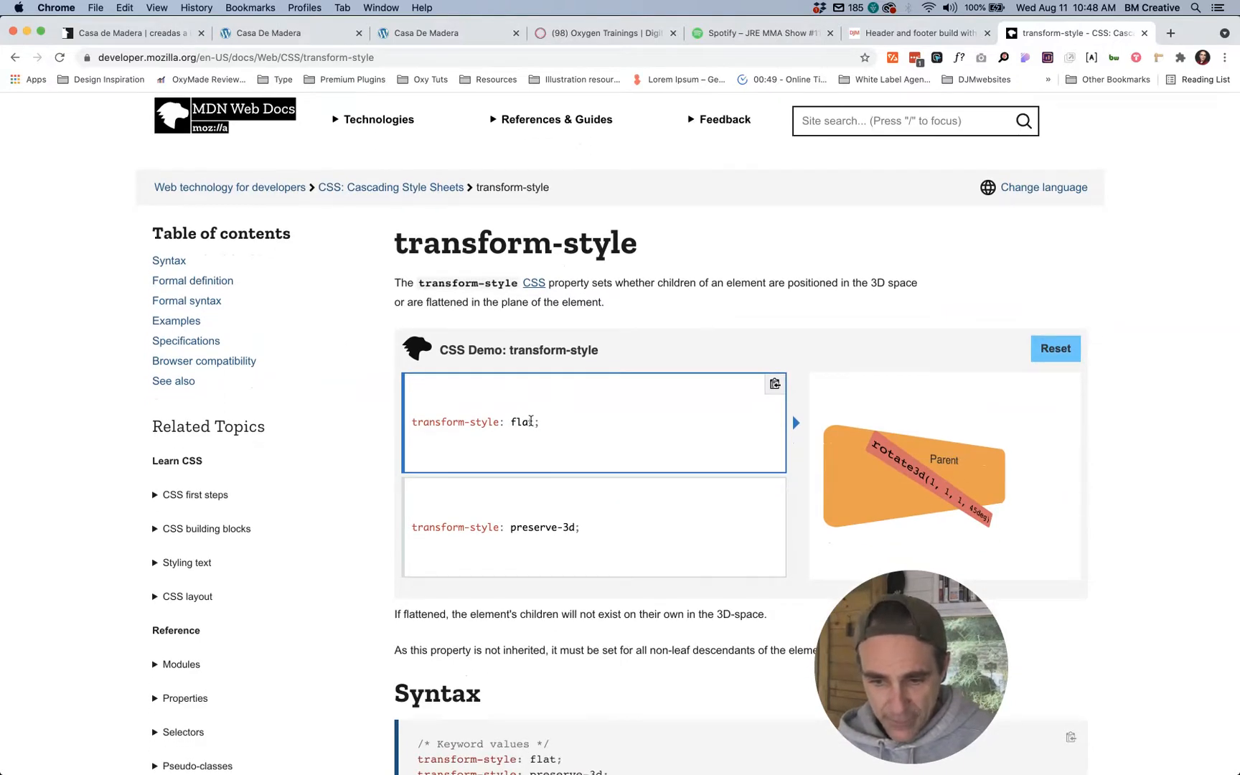
# Step: Compare the flat and preserve-3d values in MDN's transform-style demo, then reset the demo
pyautogui.moveTo(532, 422); pyautogui.dragTo(511, 423)
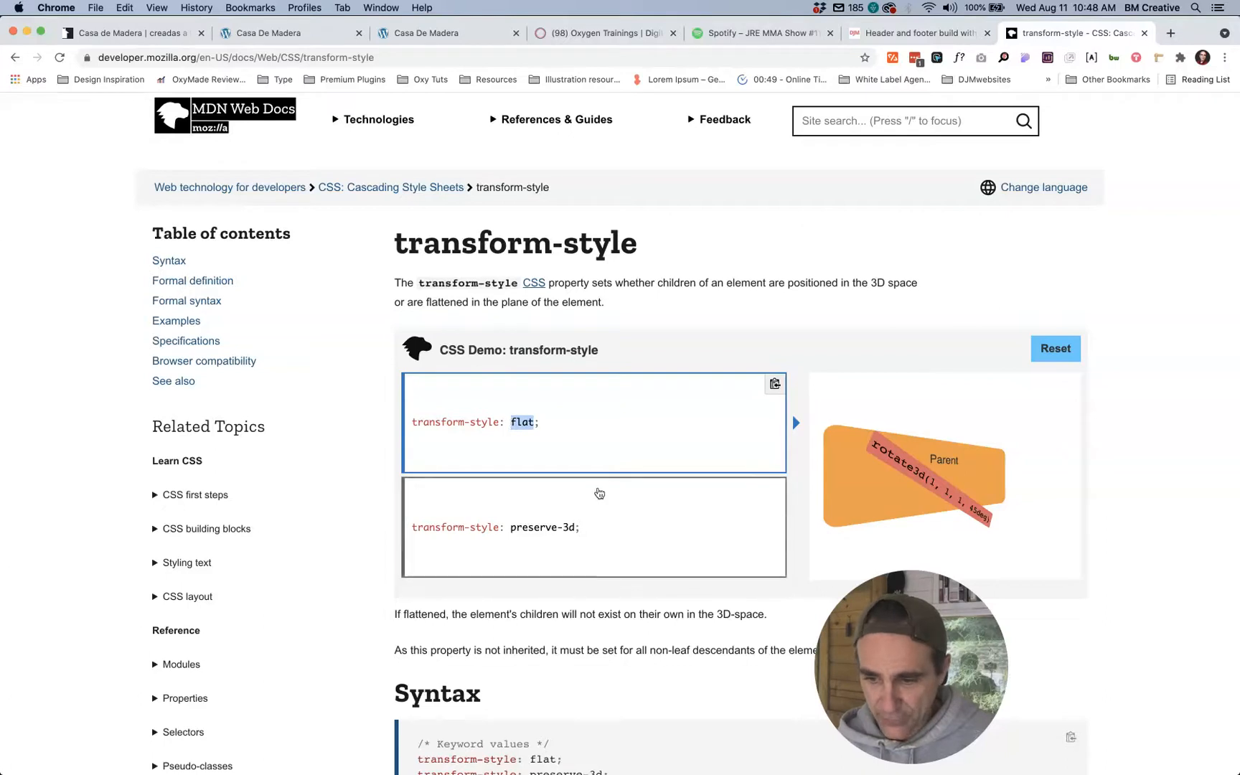
pyautogui.click(657, 409)
pyautogui.click(665, 524)
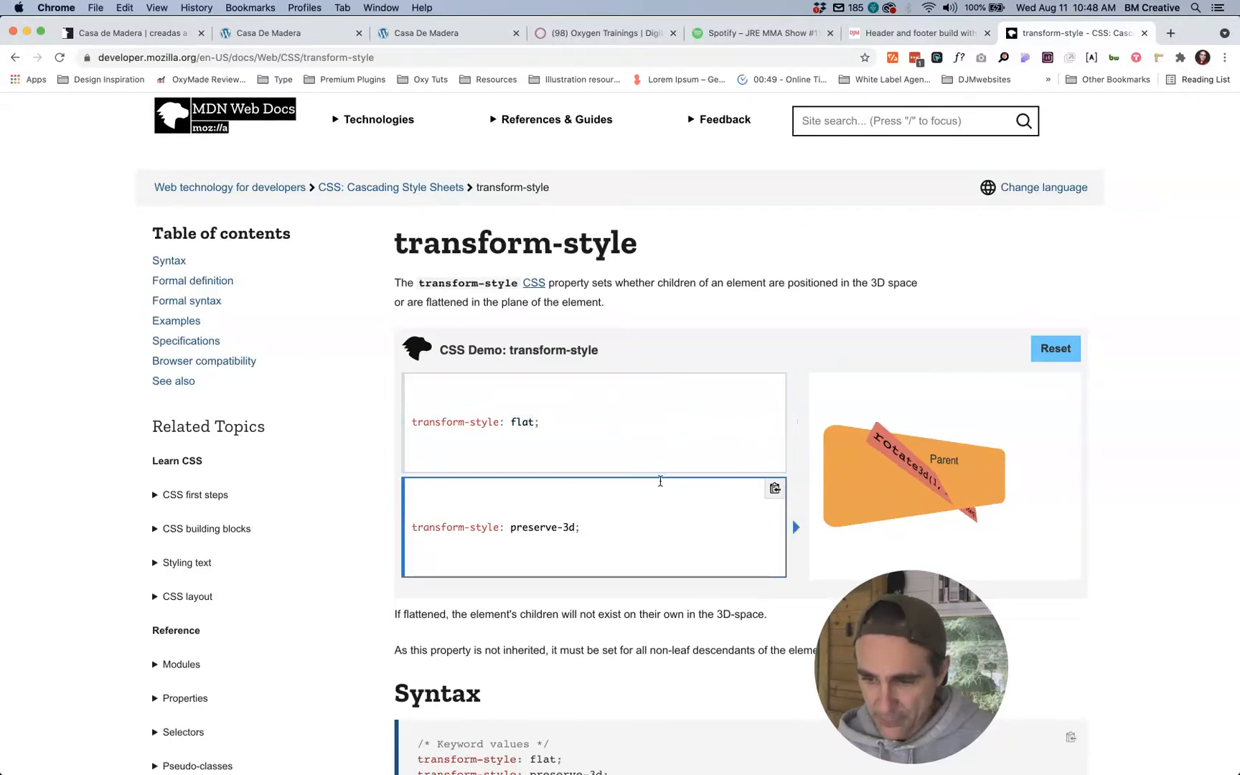
pyautogui.click(651, 445)
pyautogui.click(673, 520)
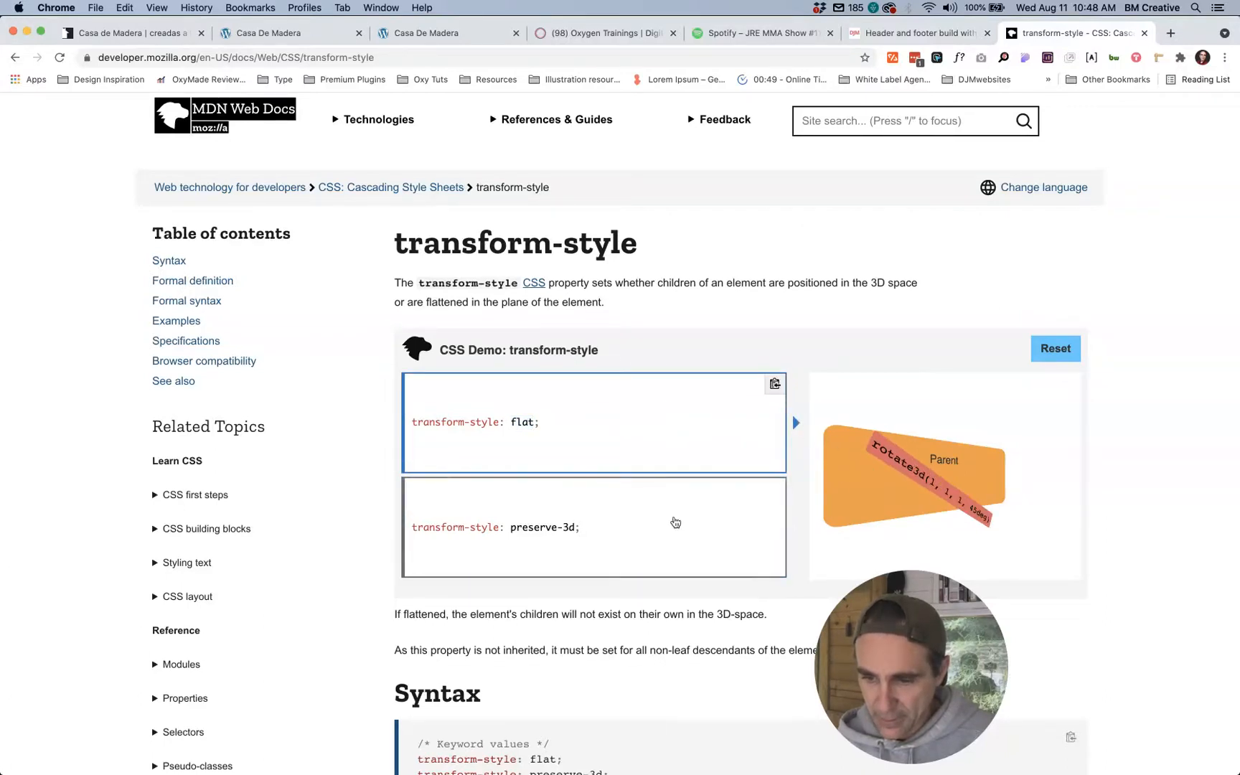
pyautogui.click(1050, 357)
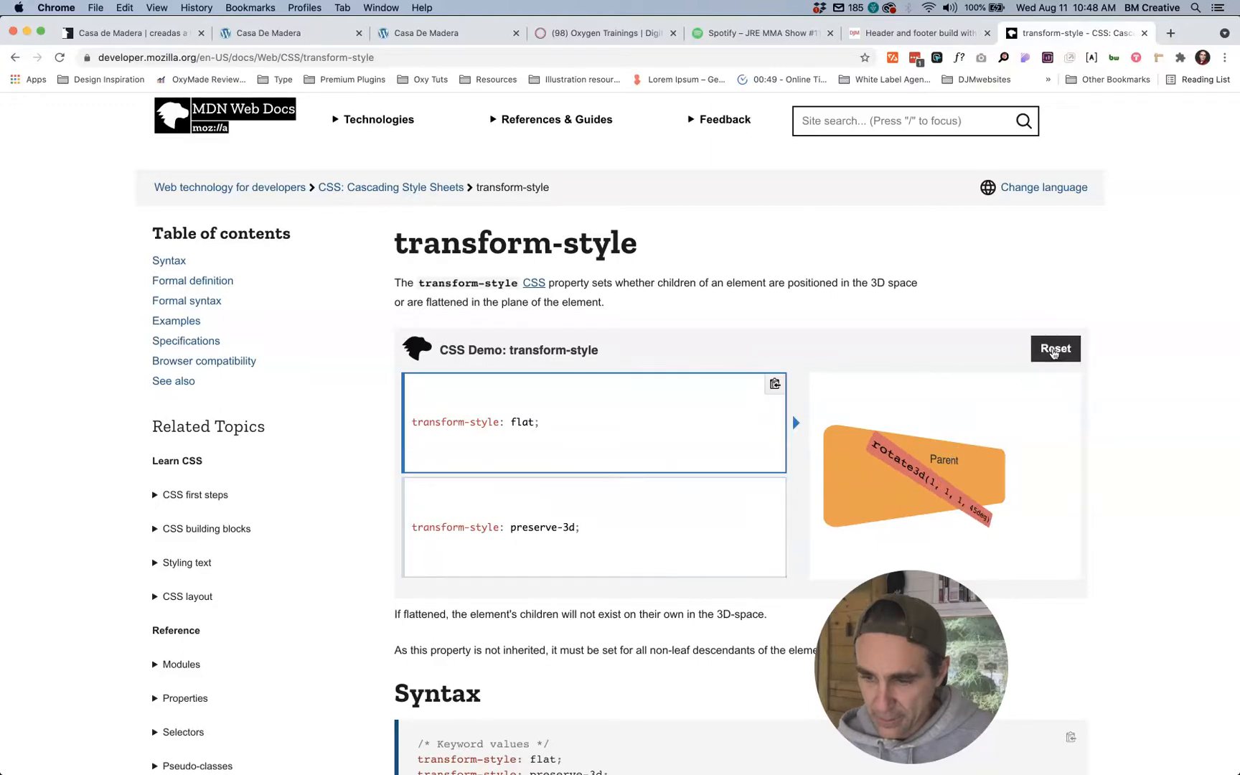
# Step: Read through the syntax, value descriptions and example code of transform-style on the MDN page
pyautogui.scroll(-5, 703, 529)
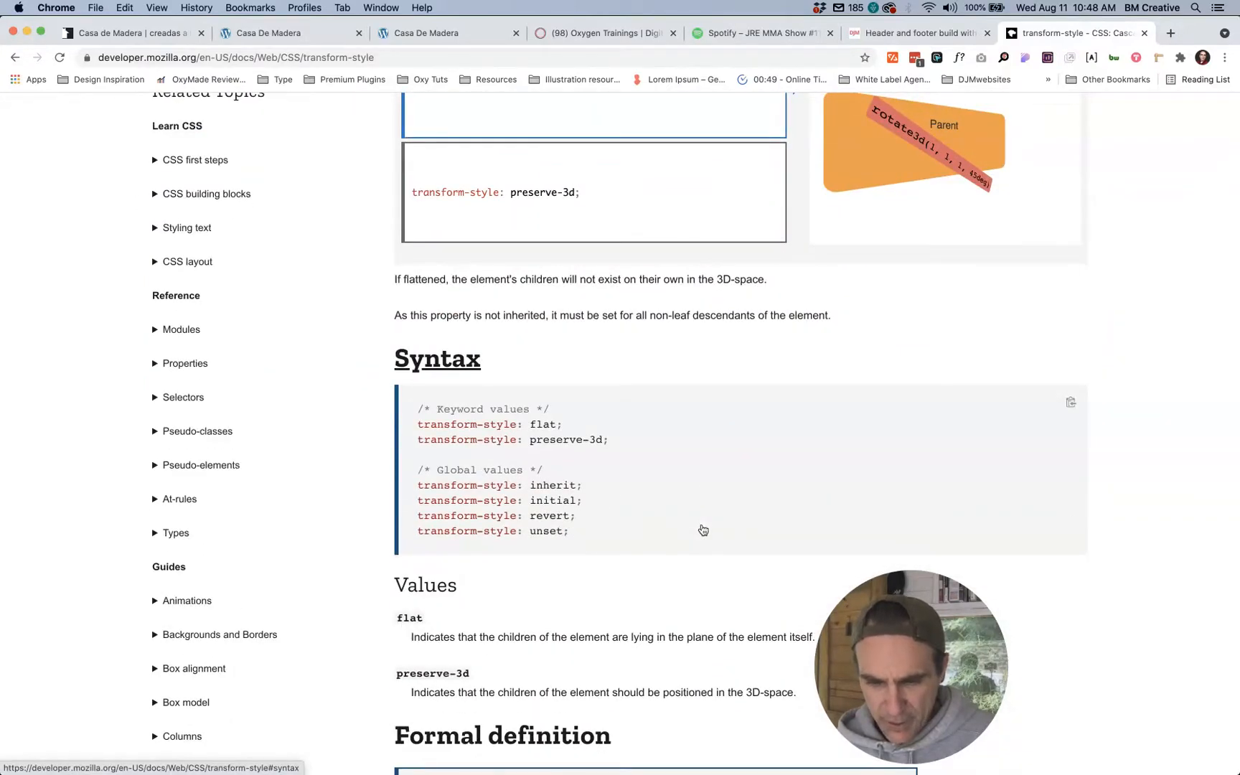
pyautogui.scroll(-4, 703, 529)
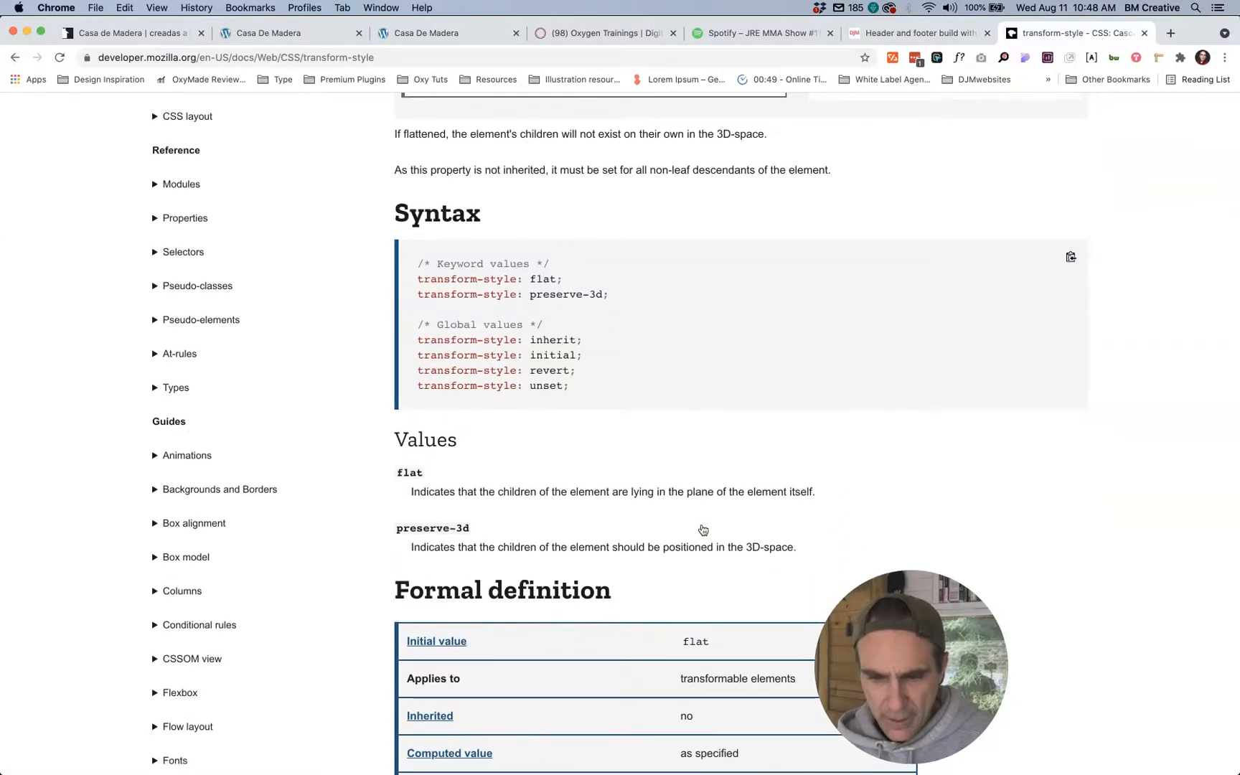
pyautogui.scroll(-15, 703, 529)
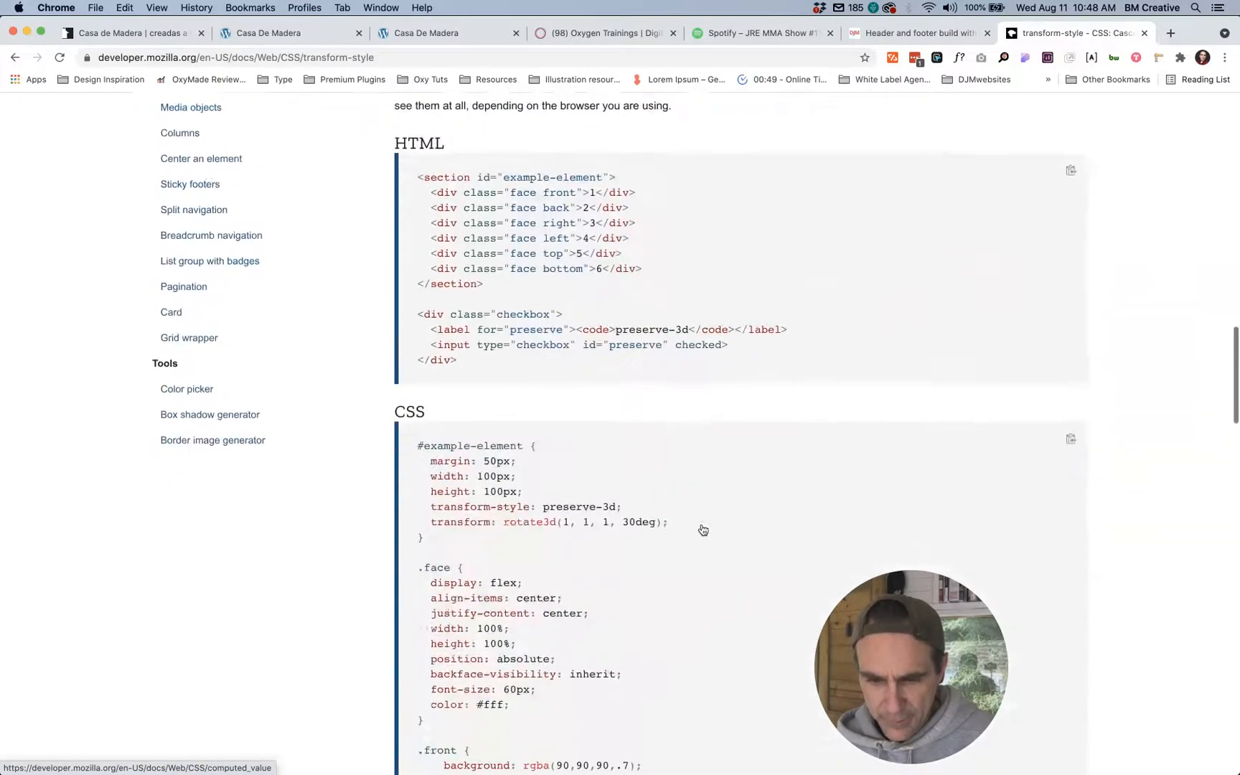
pyautogui.scroll(20, 703, 529)
# Step: Copy the value flat from the transform-style demo on the MDN page
pyautogui.click(534, 444)
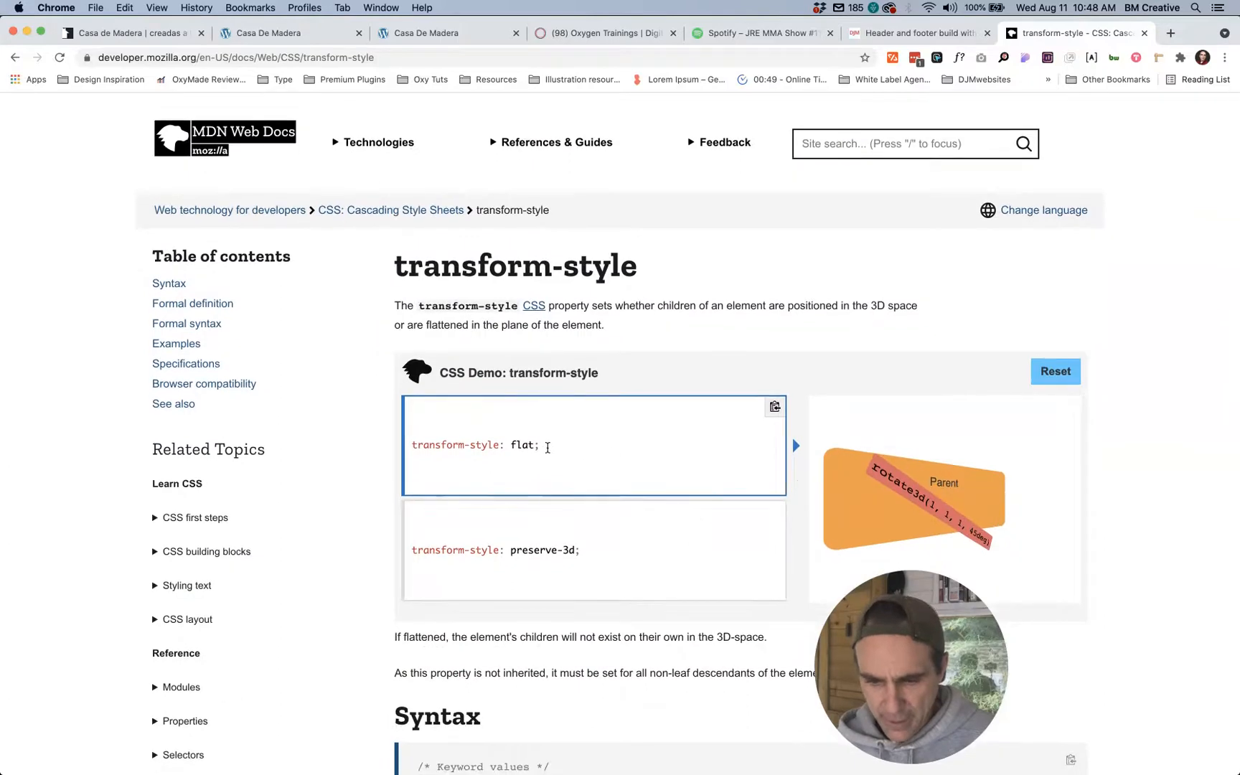
pyautogui.moveTo(534, 445); pyautogui.dragTo(511, 444)
pyautogui.press('cmd+c')
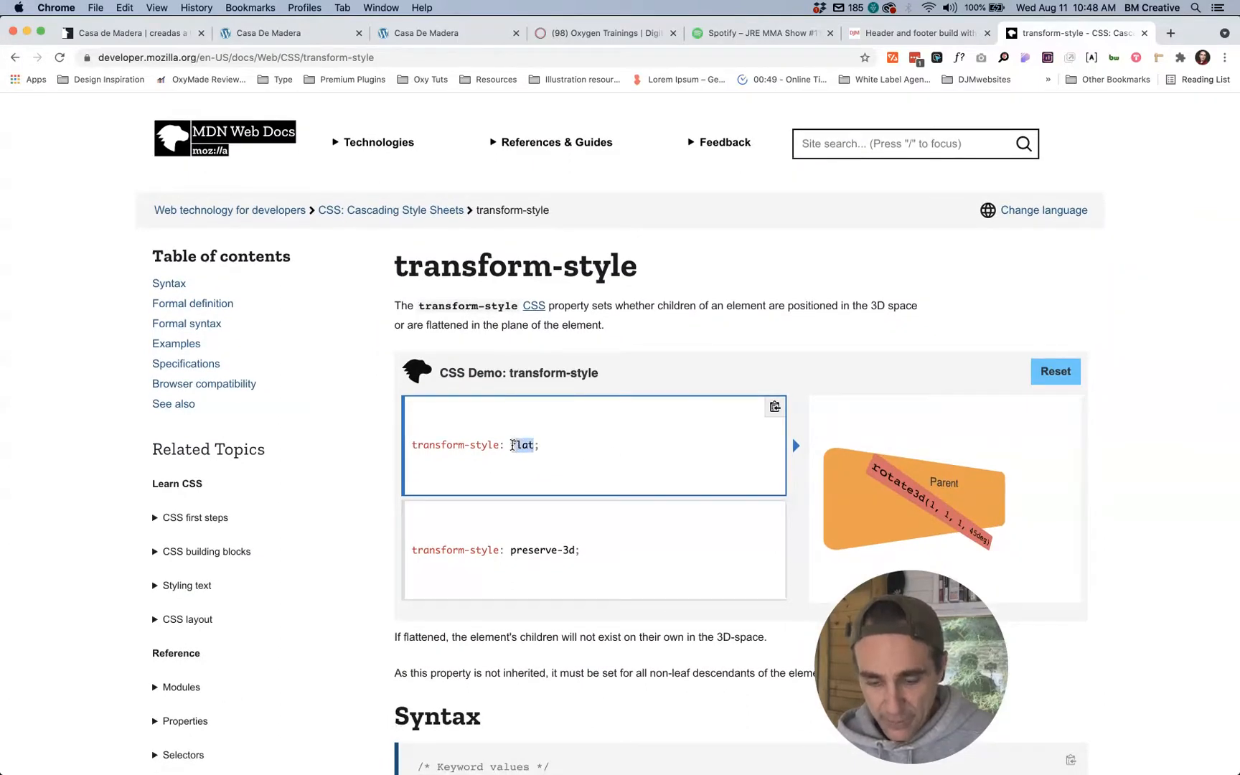
# Step: Back in the builder, set the three unprefixed transform-style declarations in the Flip Box Code CSS to flat and apply the code
pyautogui.click(285, 35)
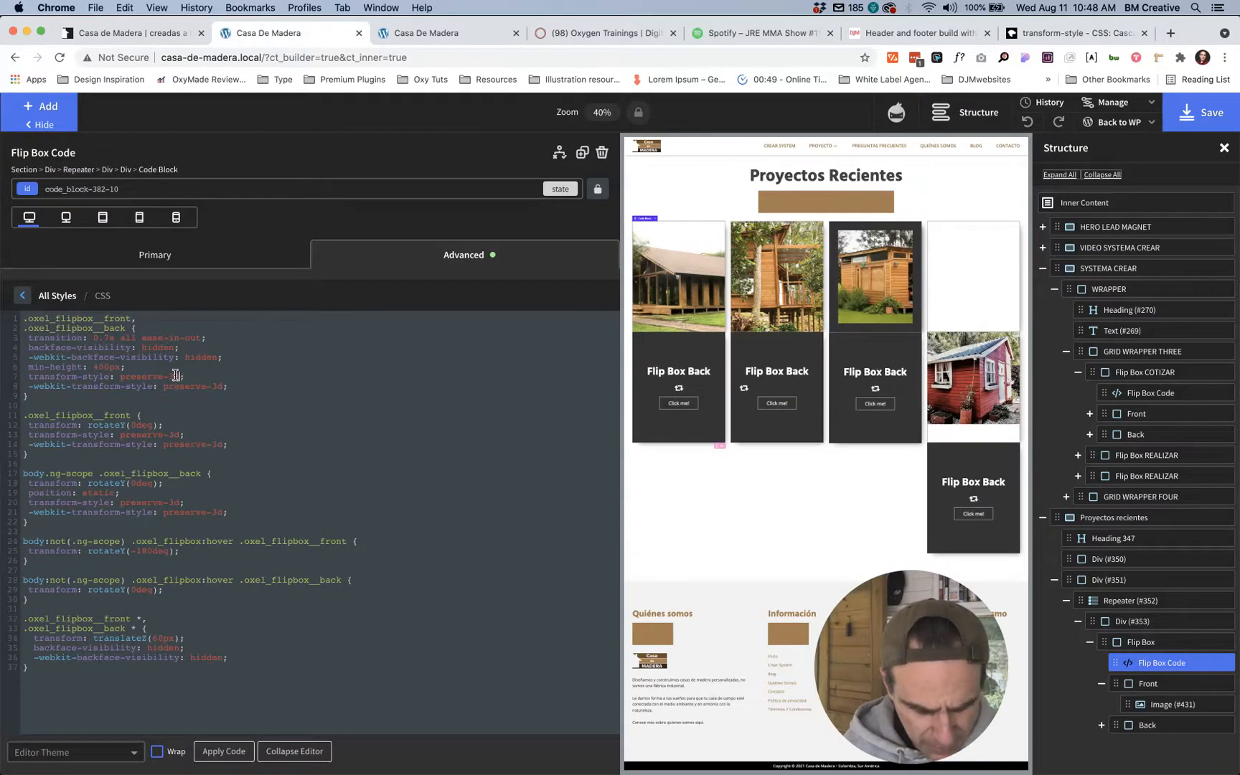
pyautogui.moveTo(179, 376); pyautogui.dragTo(124, 379)
pyautogui.press('cmd+v')
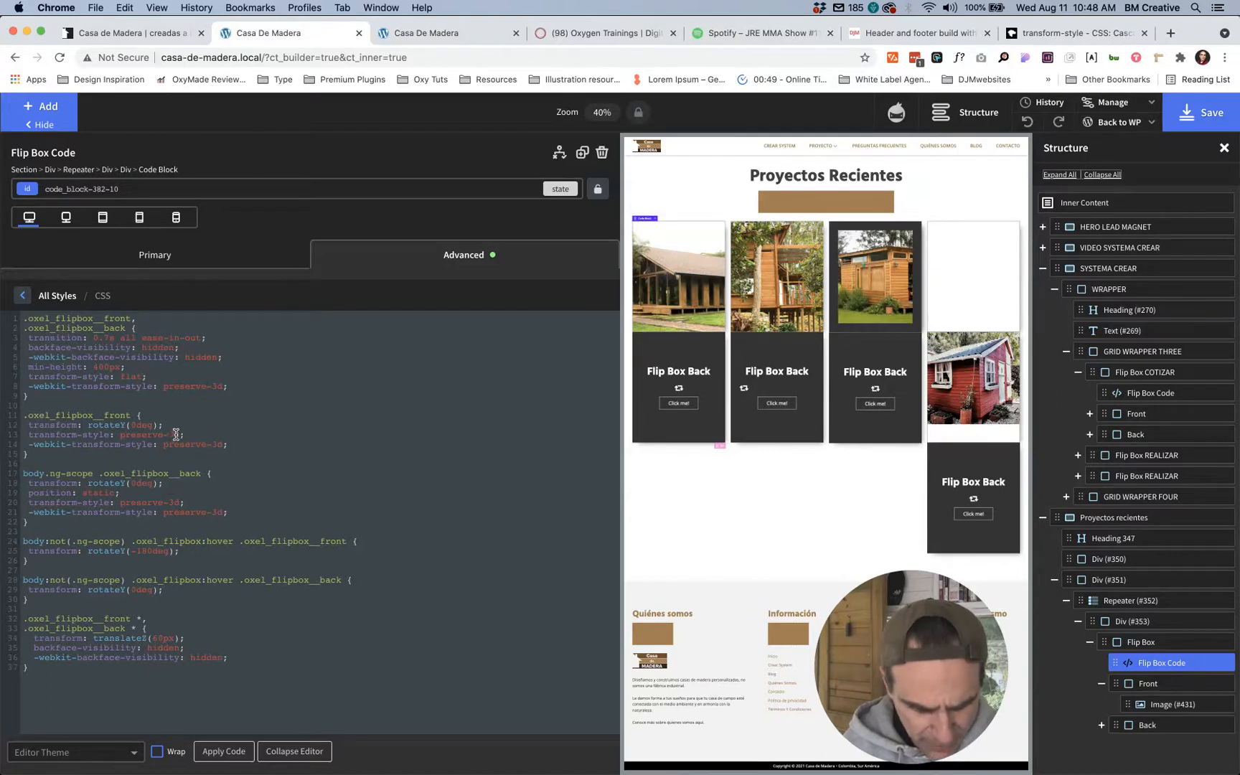
pyautogui.moveTo(180, 435); pyautogui.dragTo(120, 436)
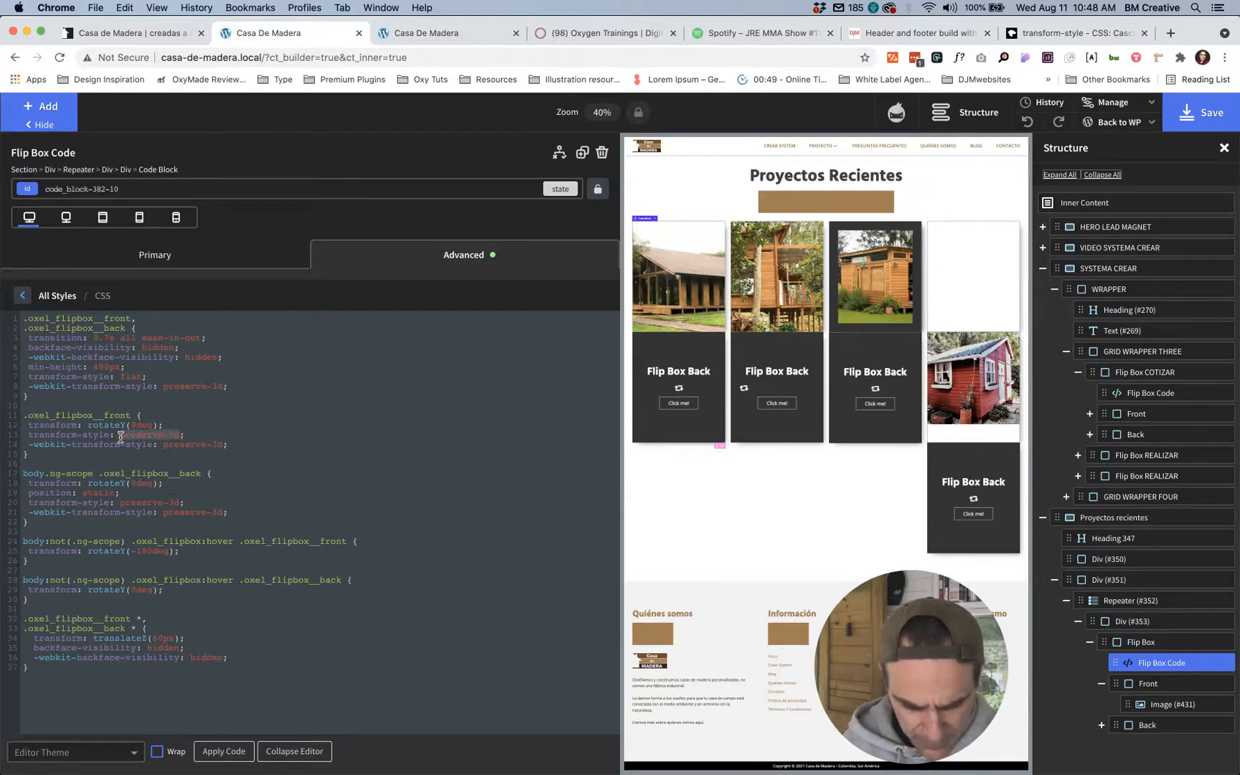
pyautogui.press('super+v')
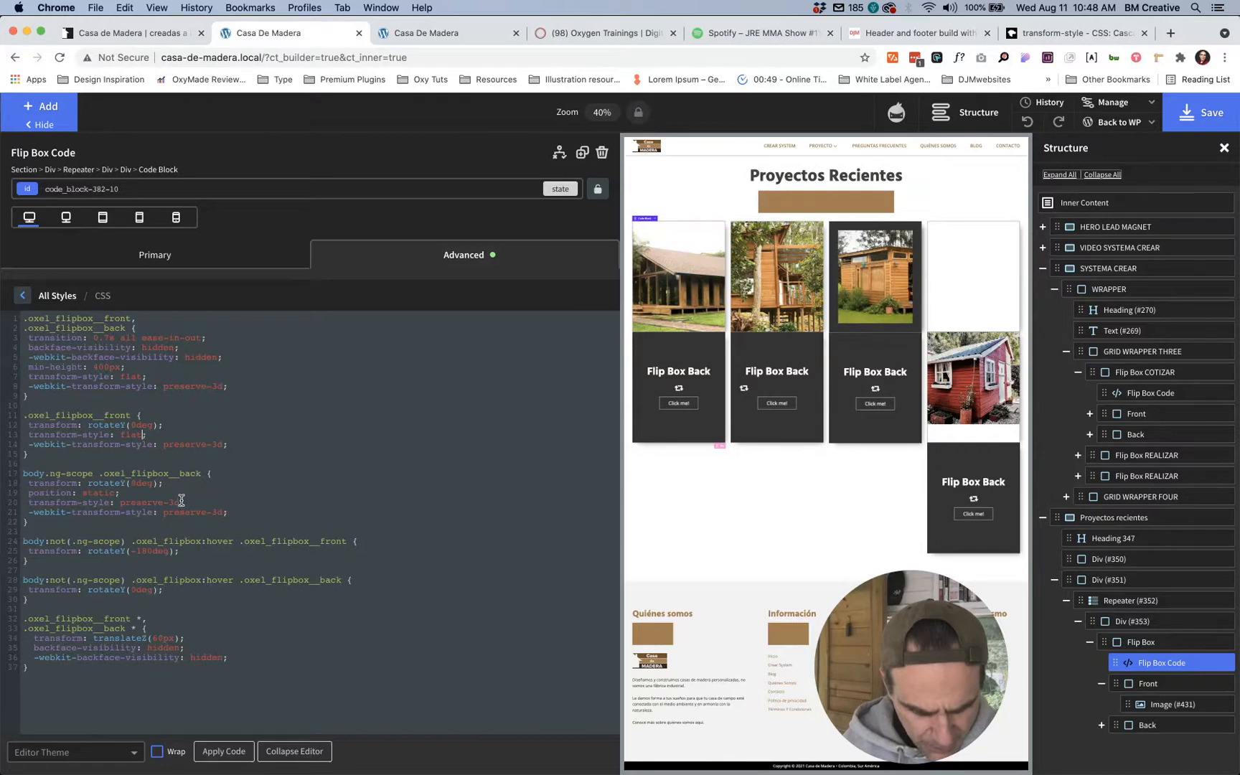
pyautogui.moveTo(181, 500); pyautogui.dragTo(123, 503)
pyautogui.press('super+v')
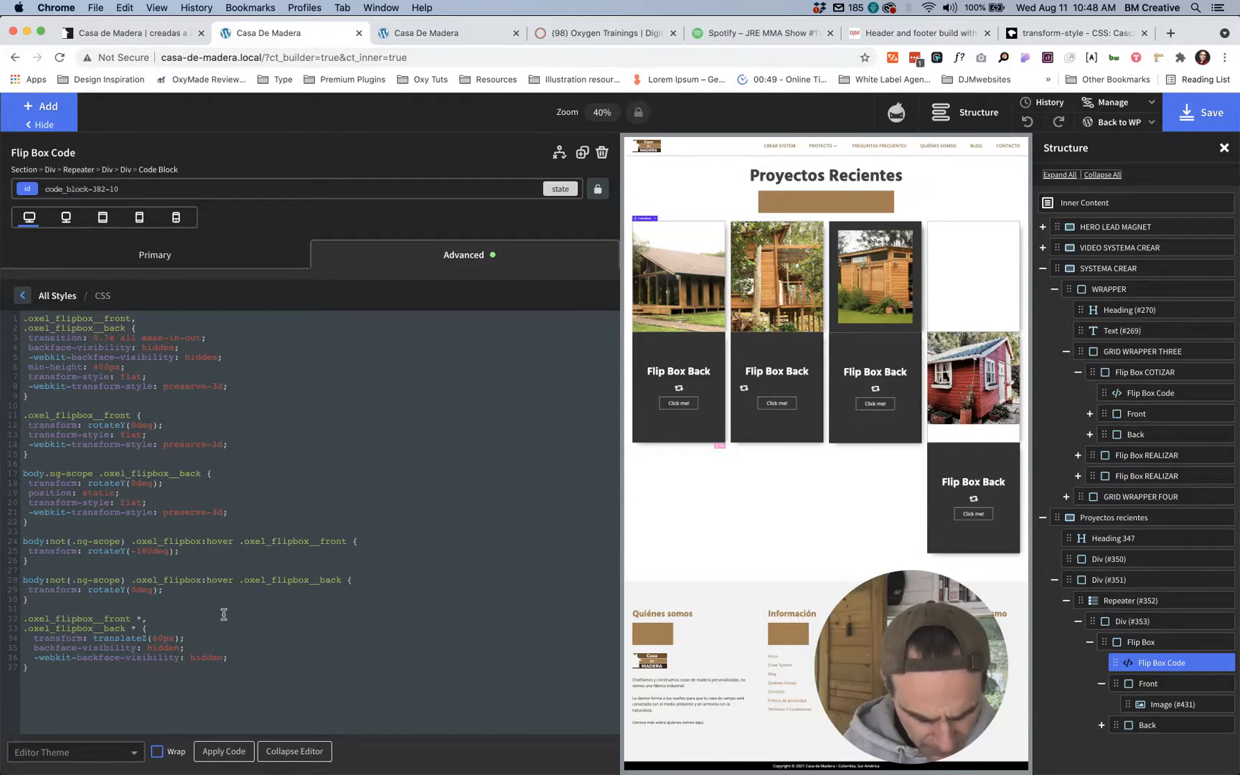
pyautogui.click(224, 751)
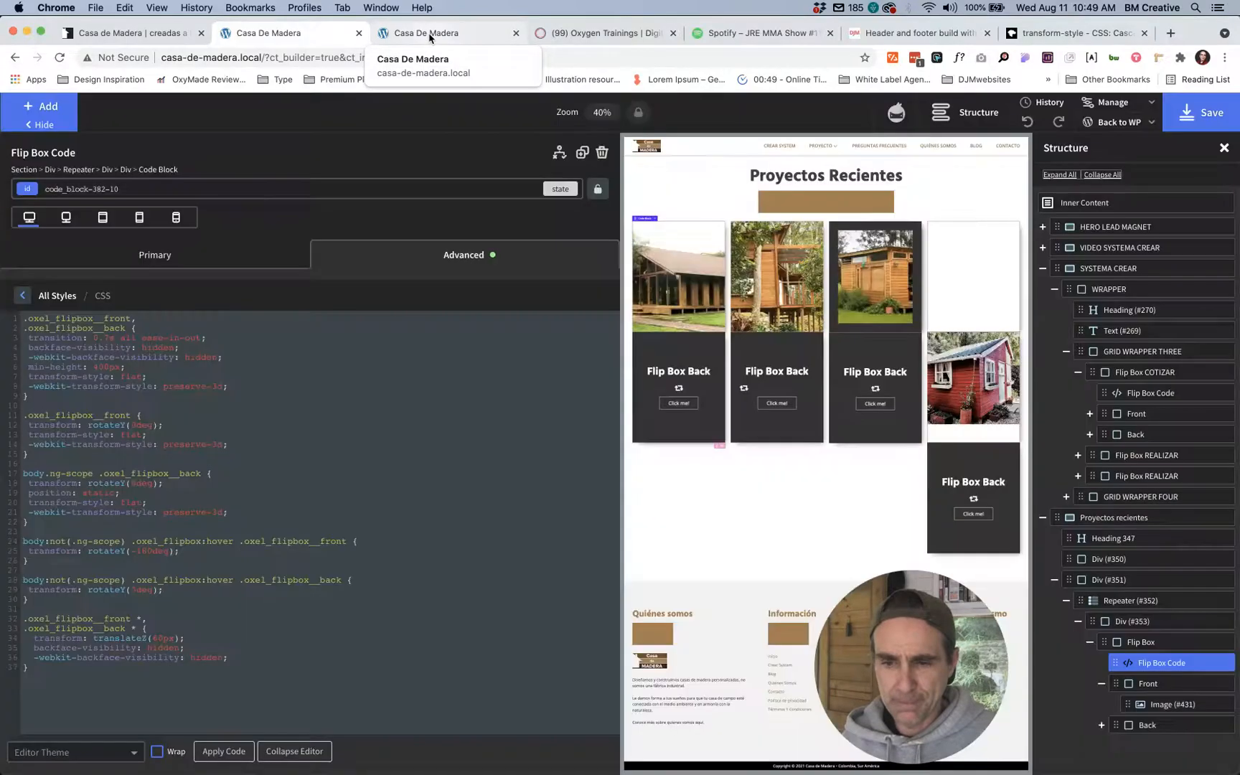
# Step: Check the flip effect and image fit of the Proyectos Recientes boxes on the live homepage, then return to the builder
pyautogui.click(430, 36)
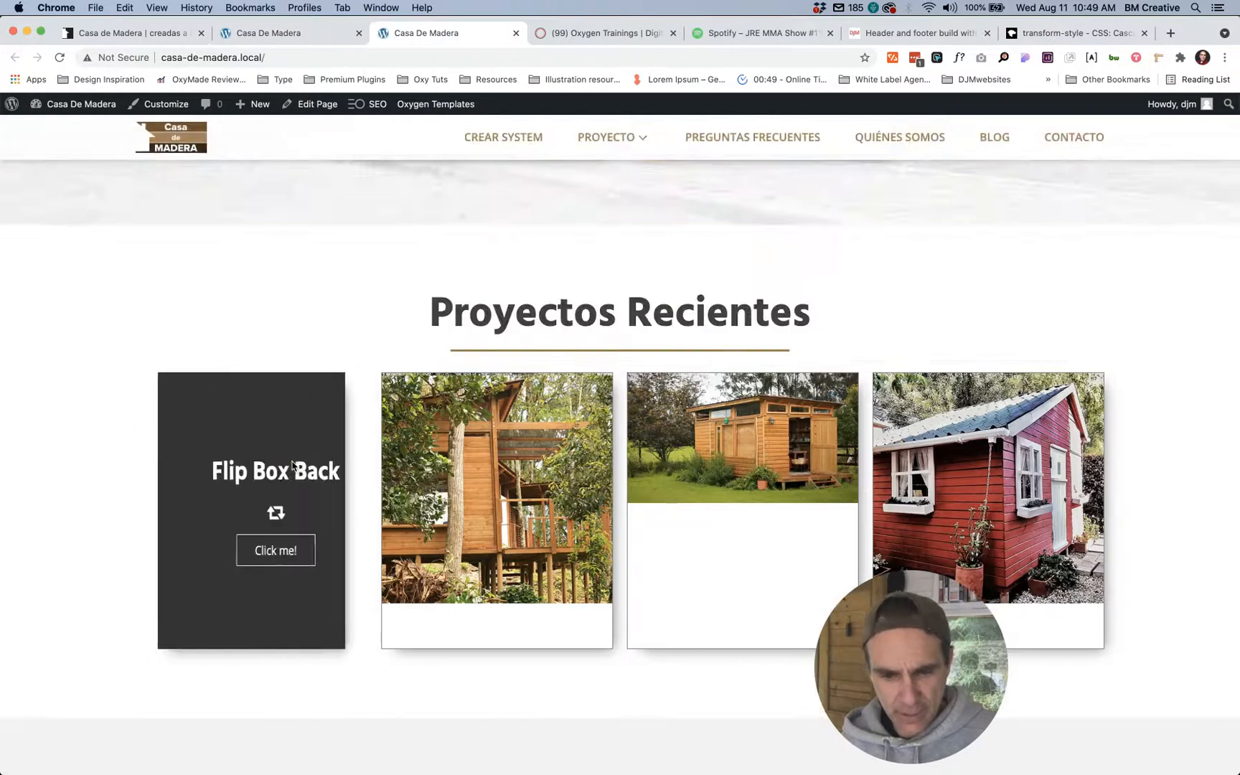
pyautogui.moveTo(513, 468)
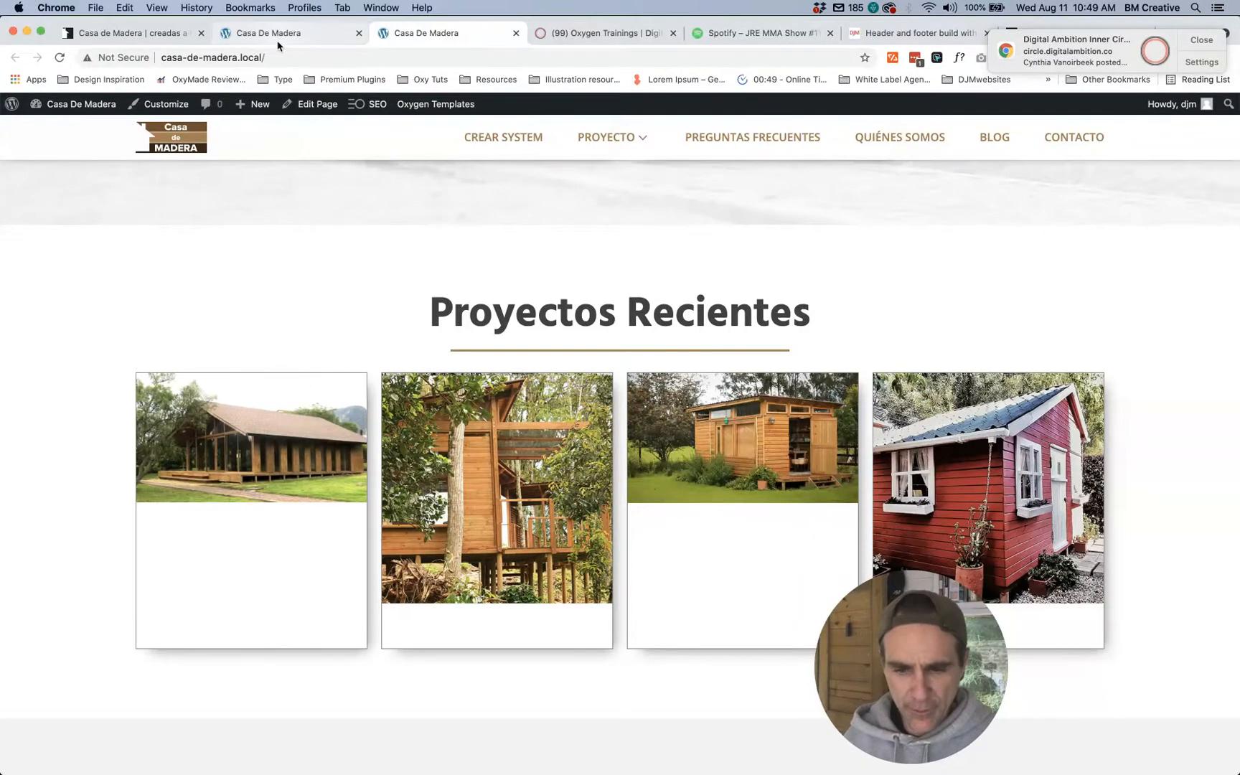
pyautogui.click(281, 42)
pyautogui.click(431, 35)
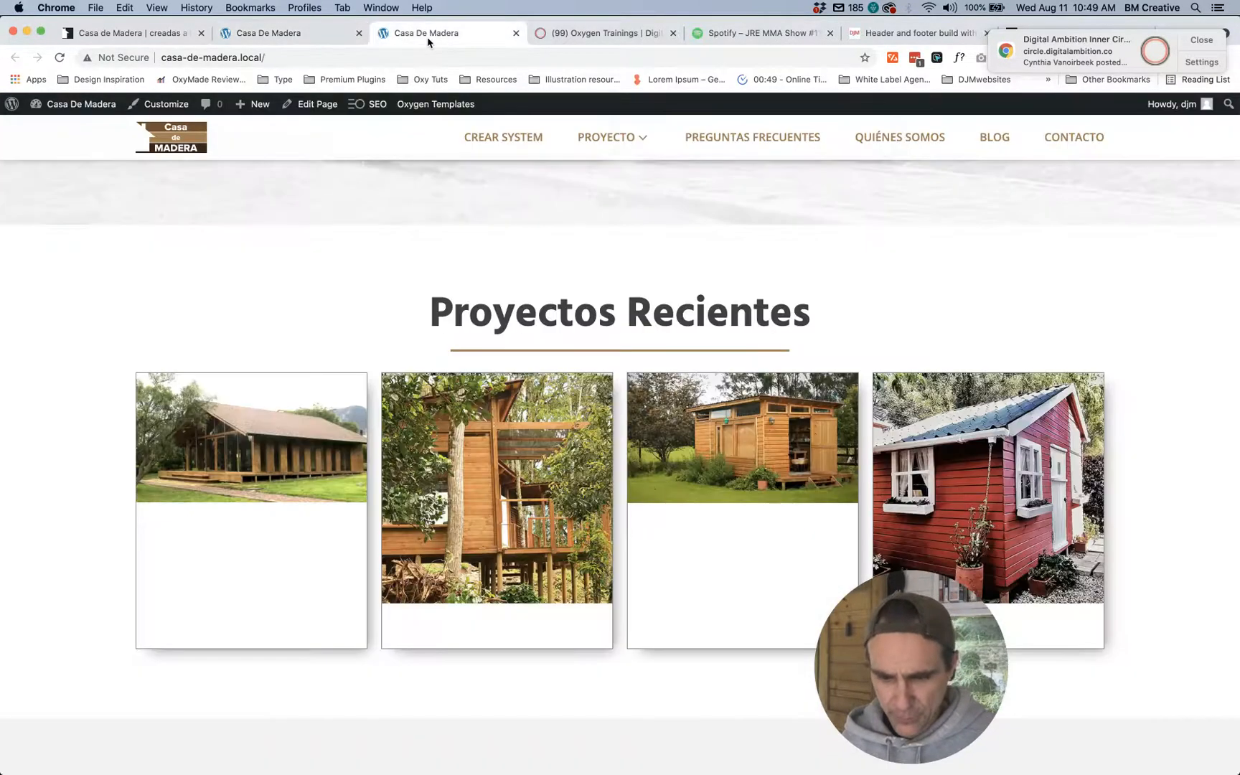
pyautogui.click(310, 36)
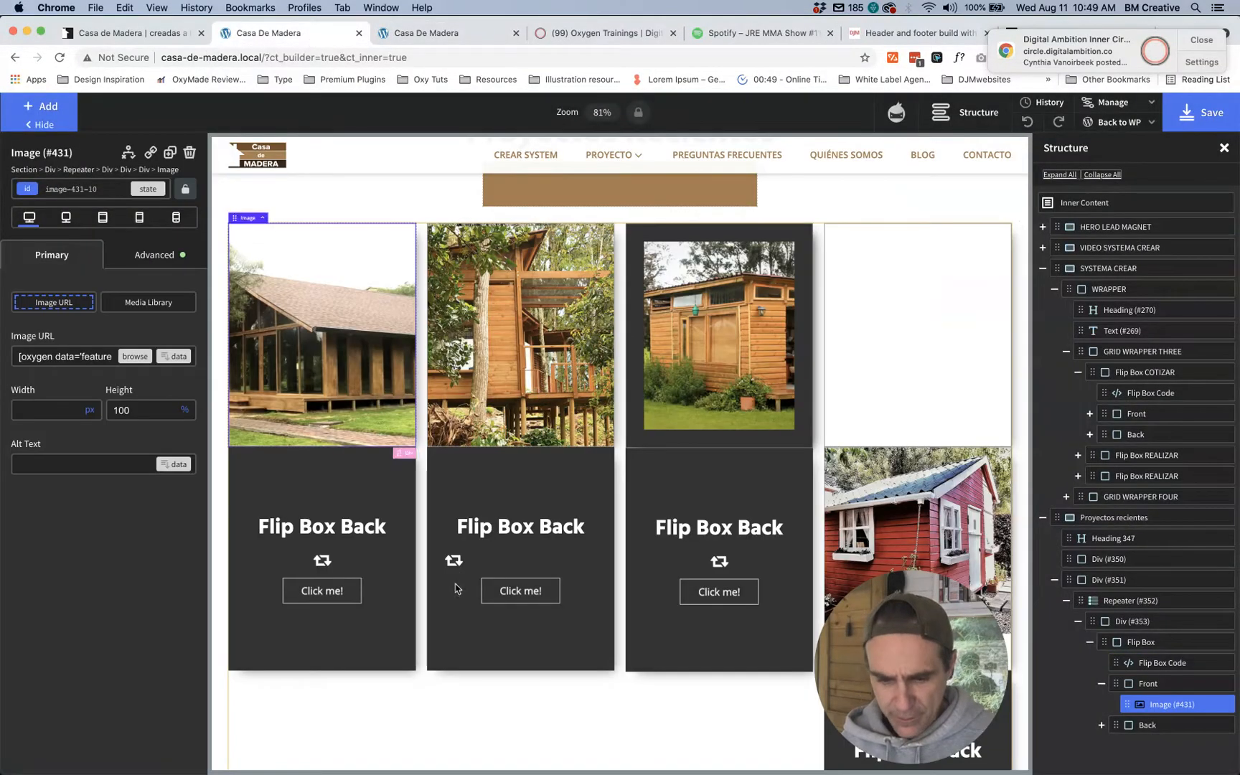
# Step: Clear the height of Image (#431) in the flip box front and set its height unit to px
pyautogui.click(325, 376)
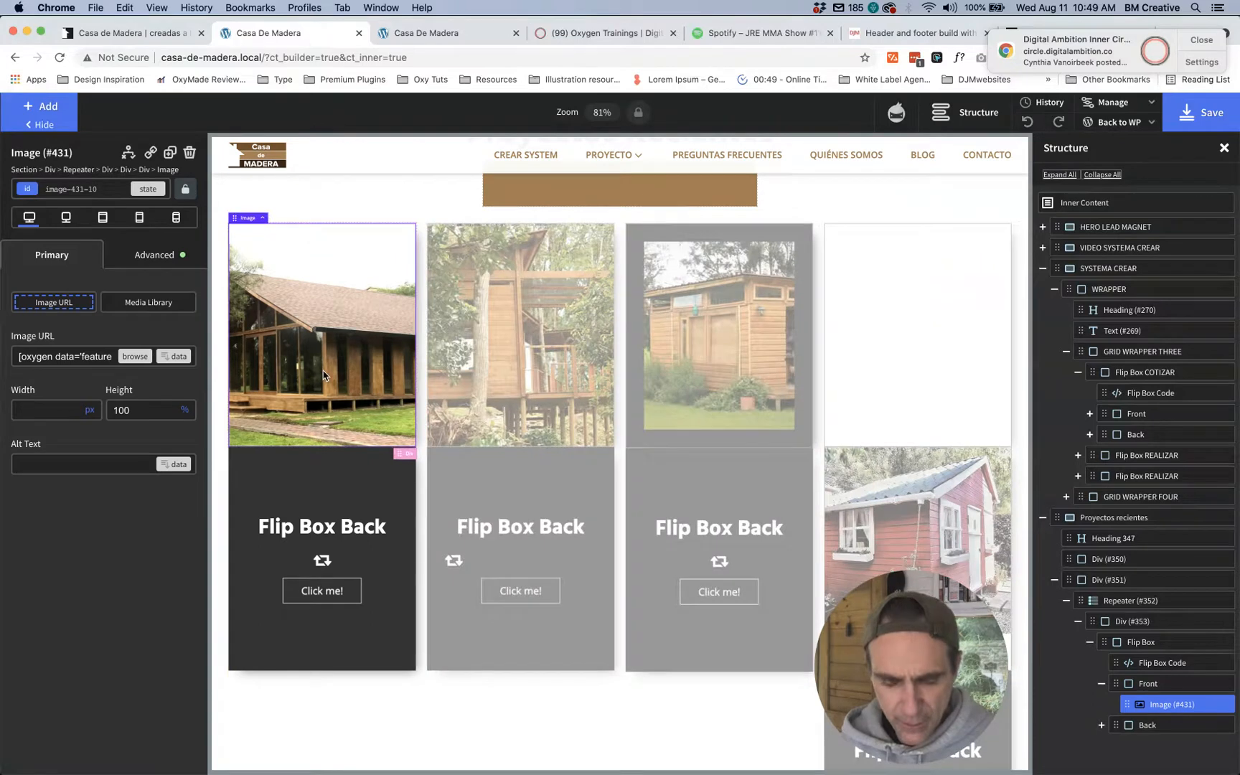
pyautogui.click(146, 413)
pyautogui.doubleClick(147, 415)
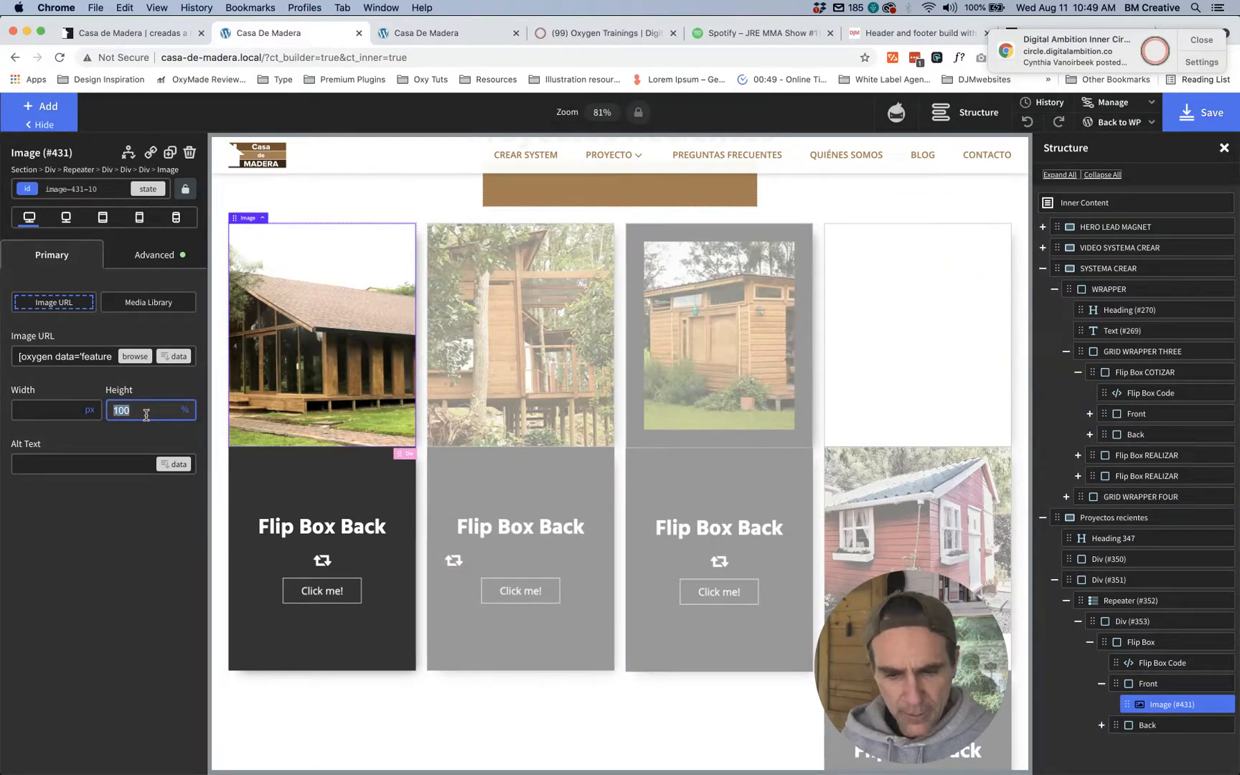
pyautogui.press('BackSpace')
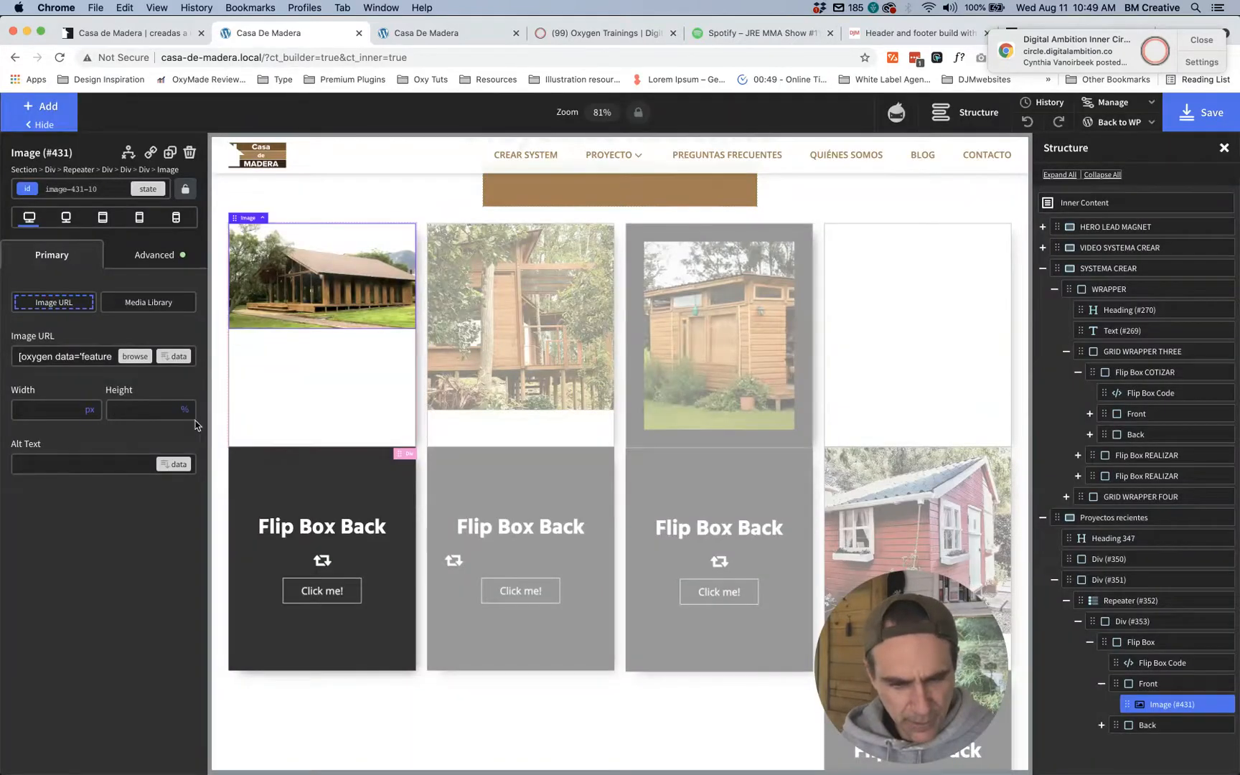
pyautogui.click(188, 414)
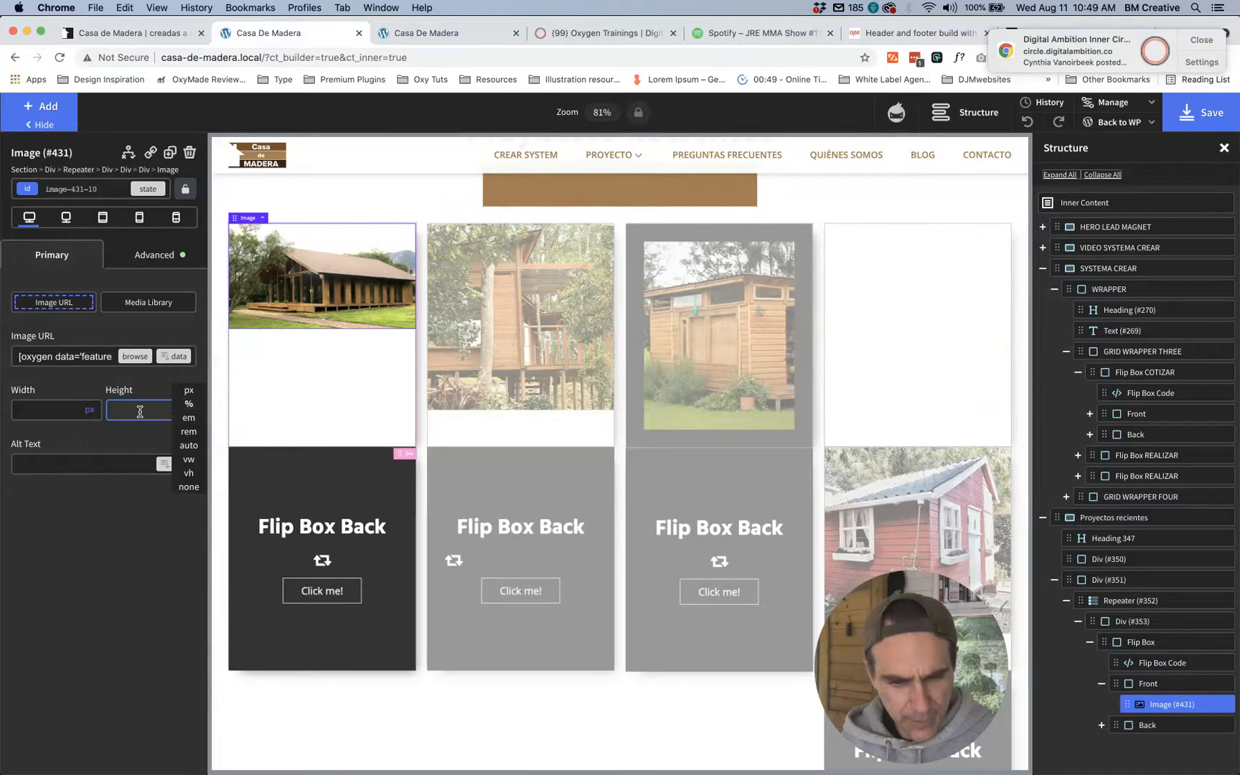
pyautogui.click(199, 392)
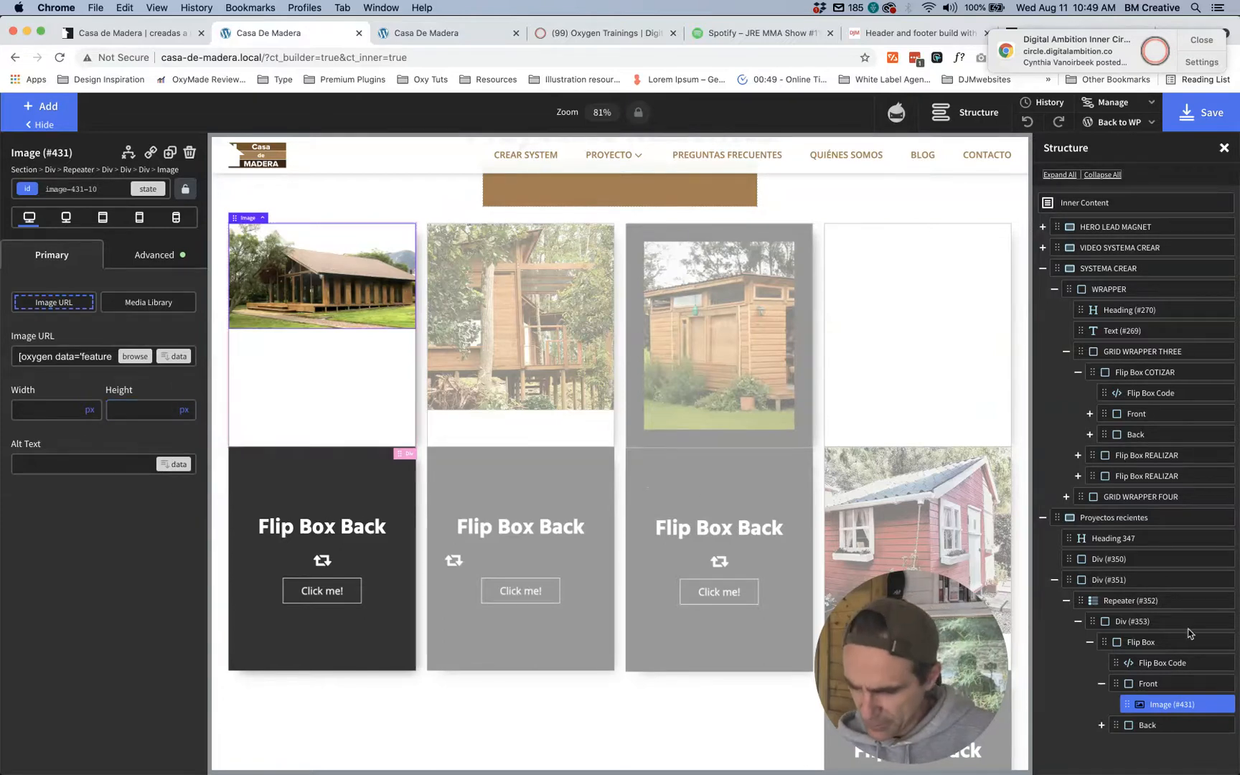
# Step: Collapse the SYSTEMA CREAR section and inspect the Flip Box's size and spacing for both its oxel_flipbox class and its ID
pyautogui.click(1043, 268)
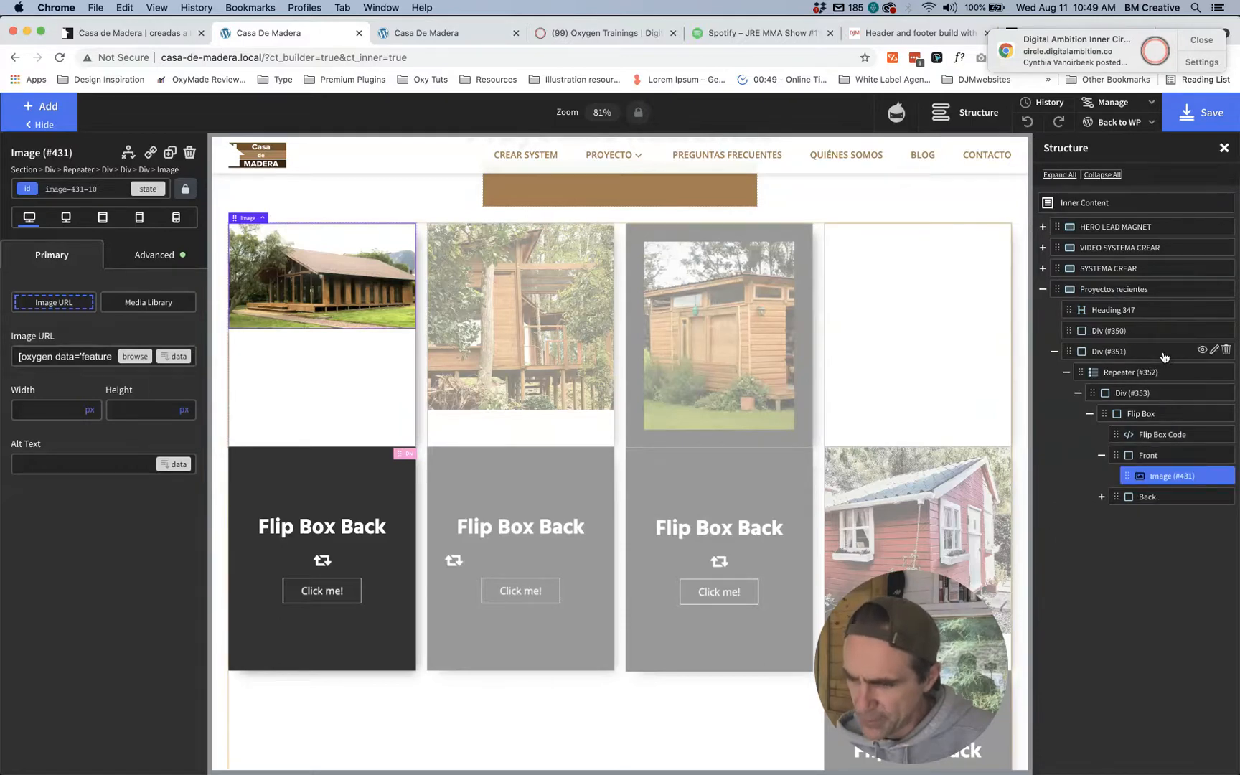
pyautogui.click(1140, 416)
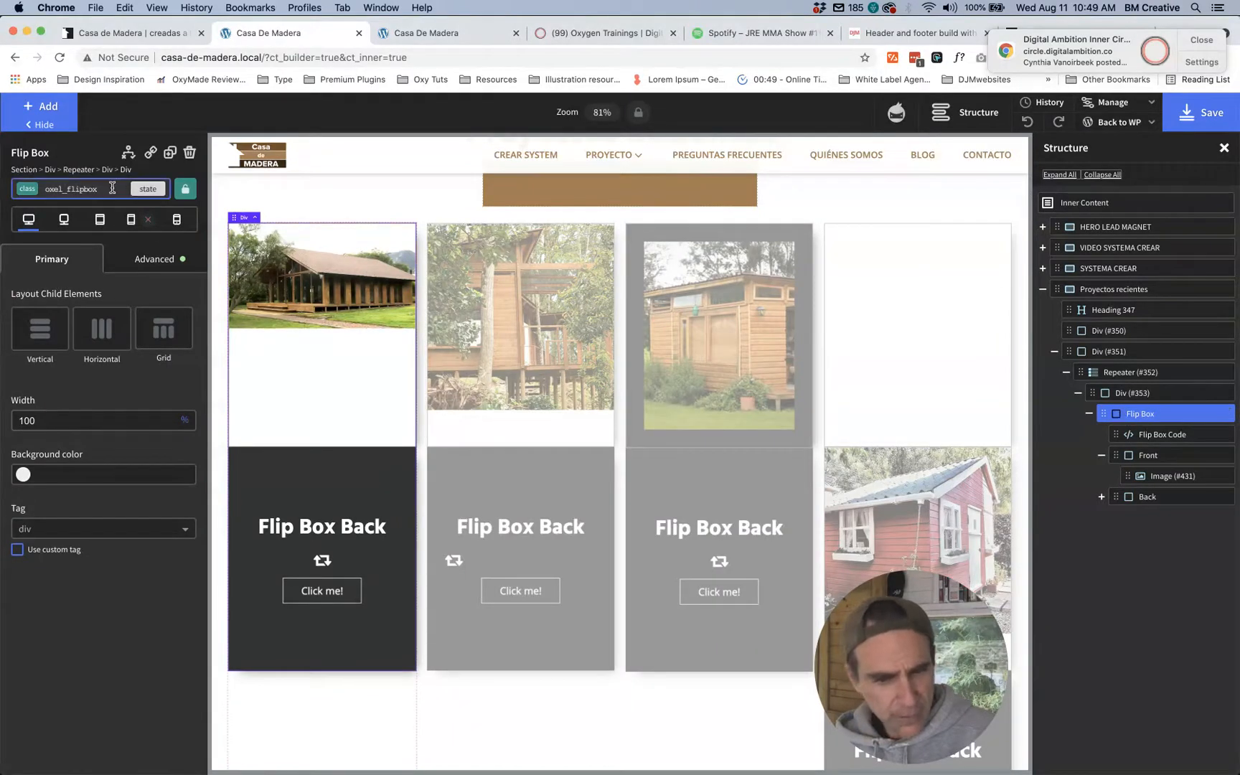
pyautogui.click(156, 265)
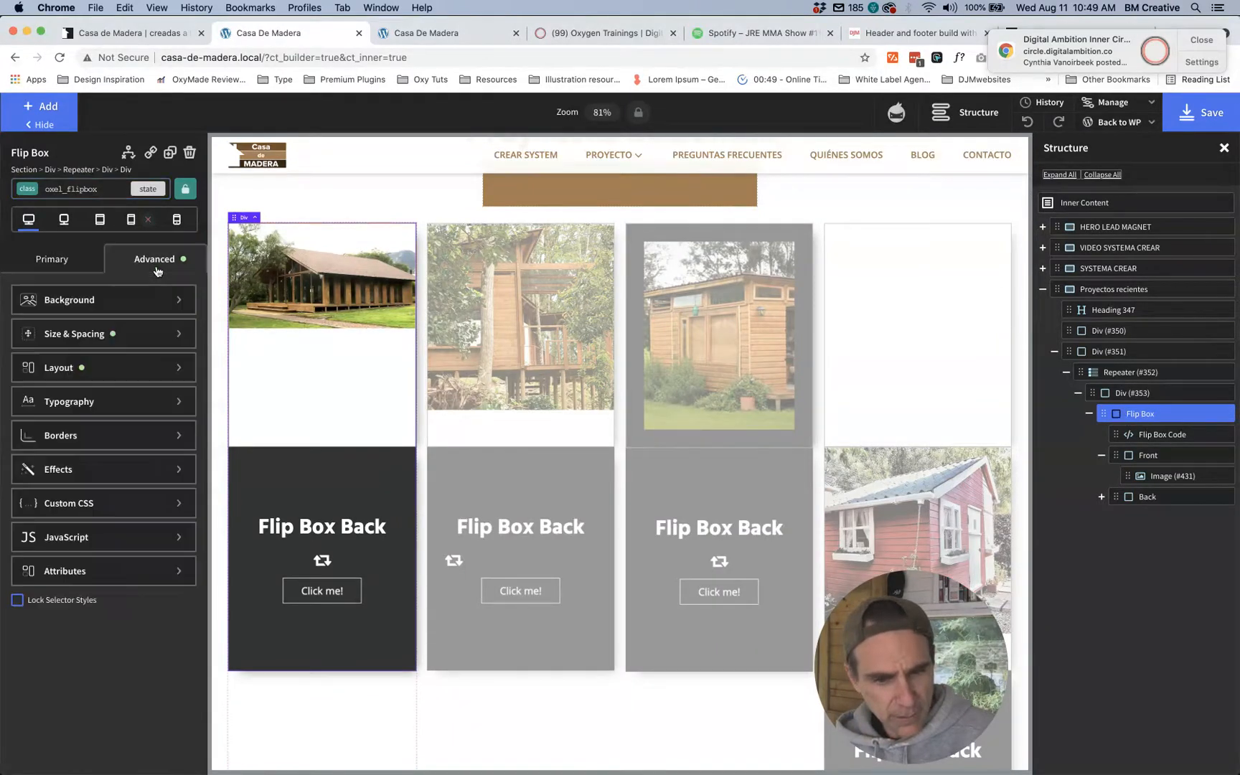
pyautogui.click(81, 332)
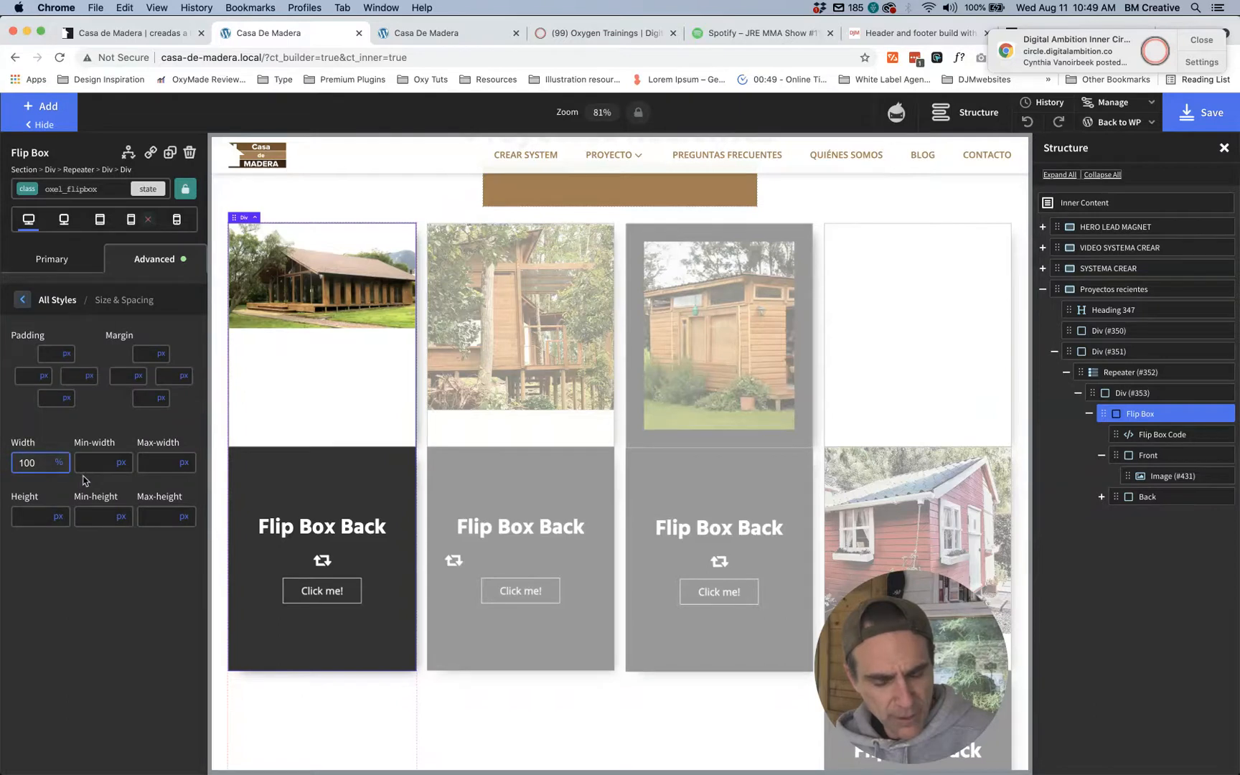
pyautogui.click(105, 188)
pyautogui.click(107, 246)
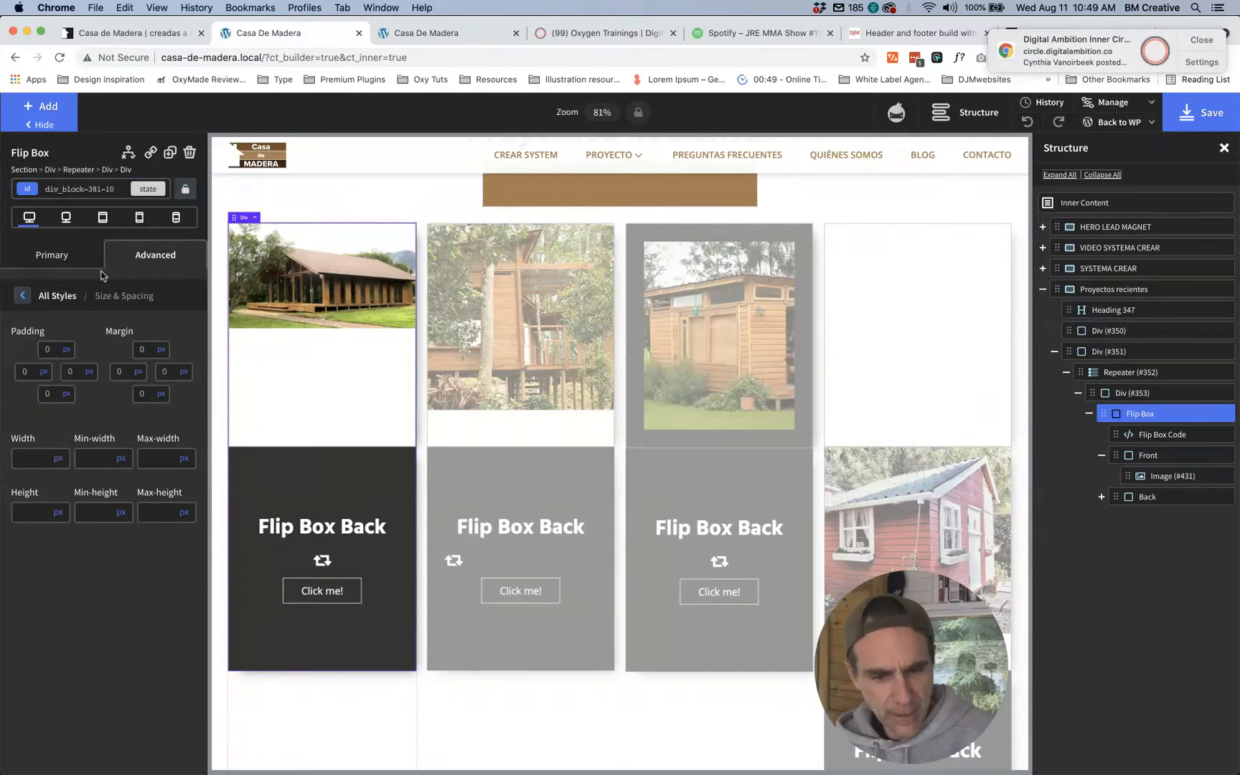
# Step: Inspect the size and spacing of the flip box Front for its oxel_flipbox__front class
pyautogui.click(1149, 457)
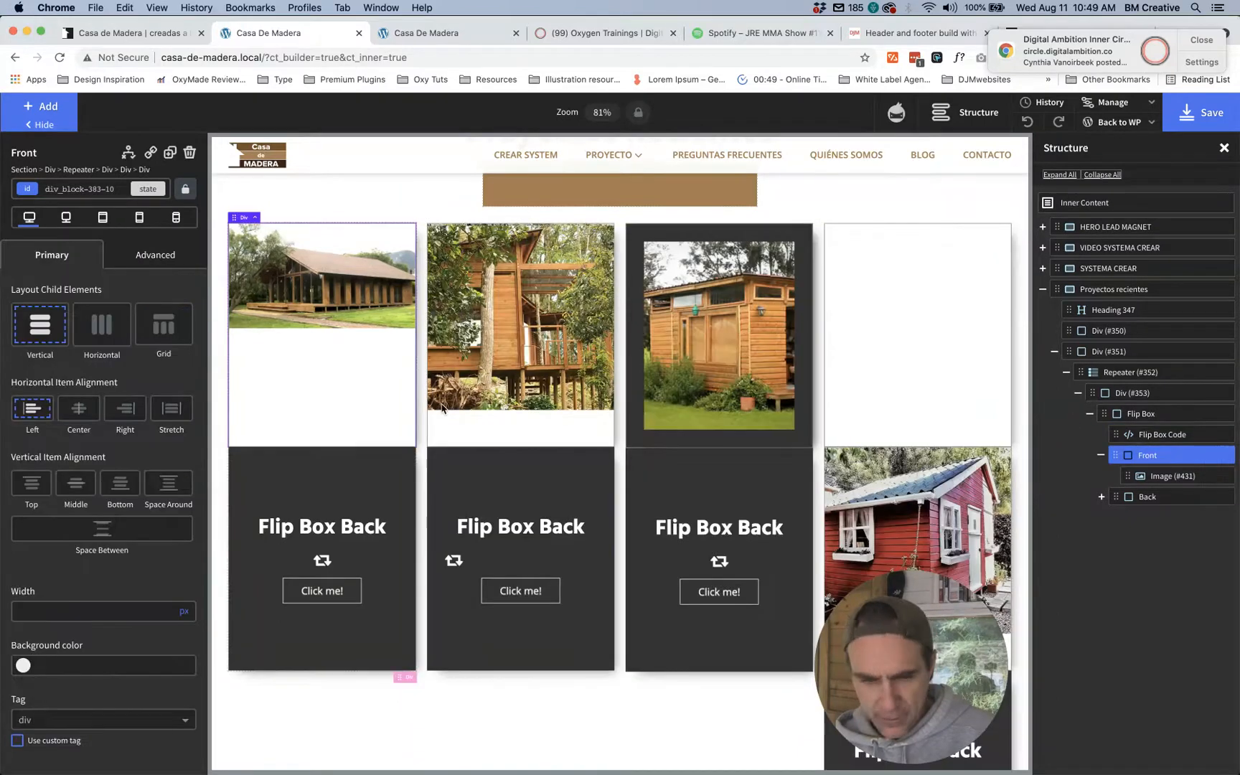
pyautogui.click(83, 184)
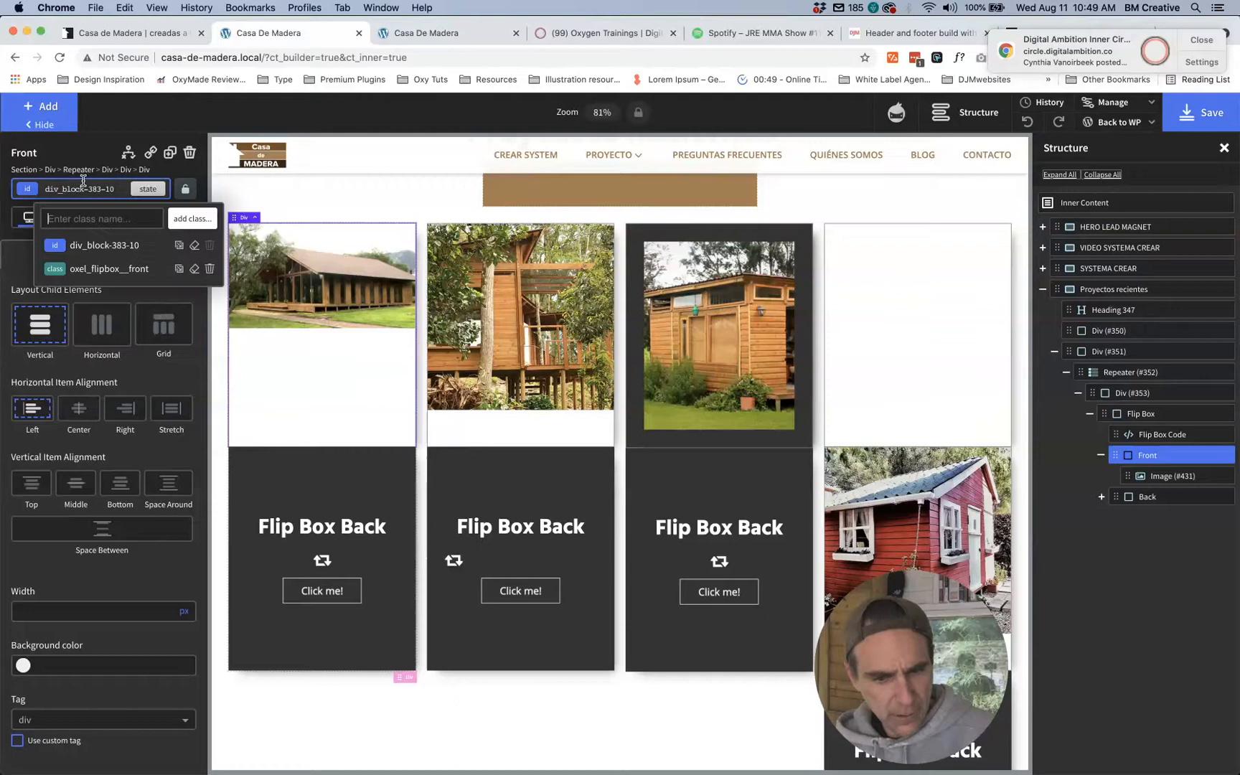
pyautogui.click(102, 269)
pyautogui.click(147, 262)
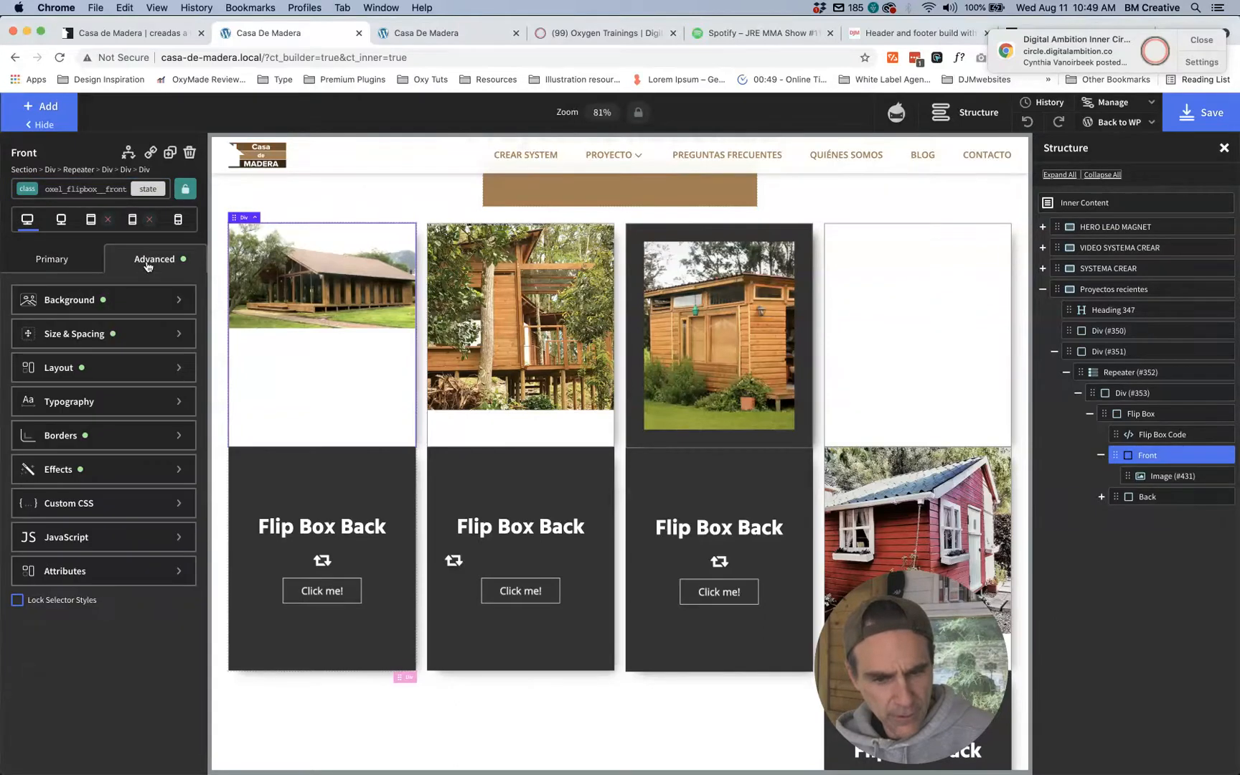
pyautogui.click(60, 337)
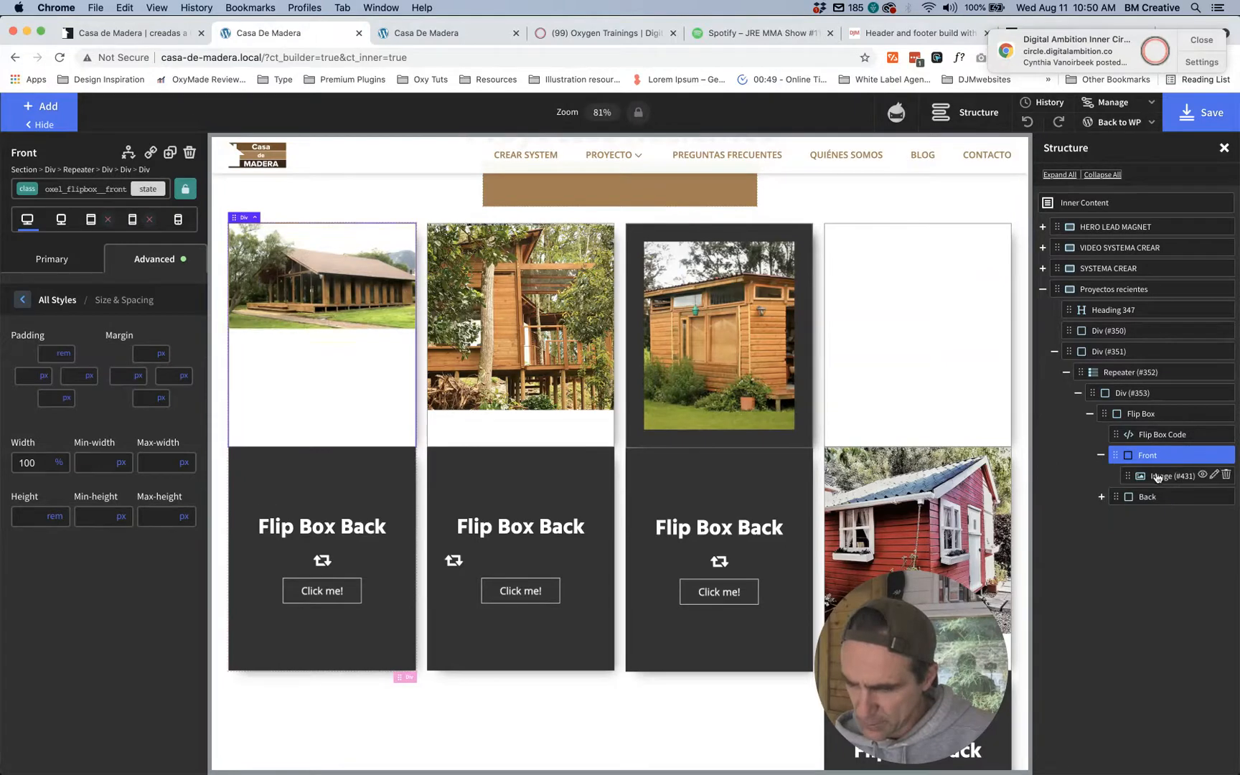
# Step: Inspect the size and spacing of the flip box Back for its oxel_flipbox__back class
pyautogui.click(1148, 497)
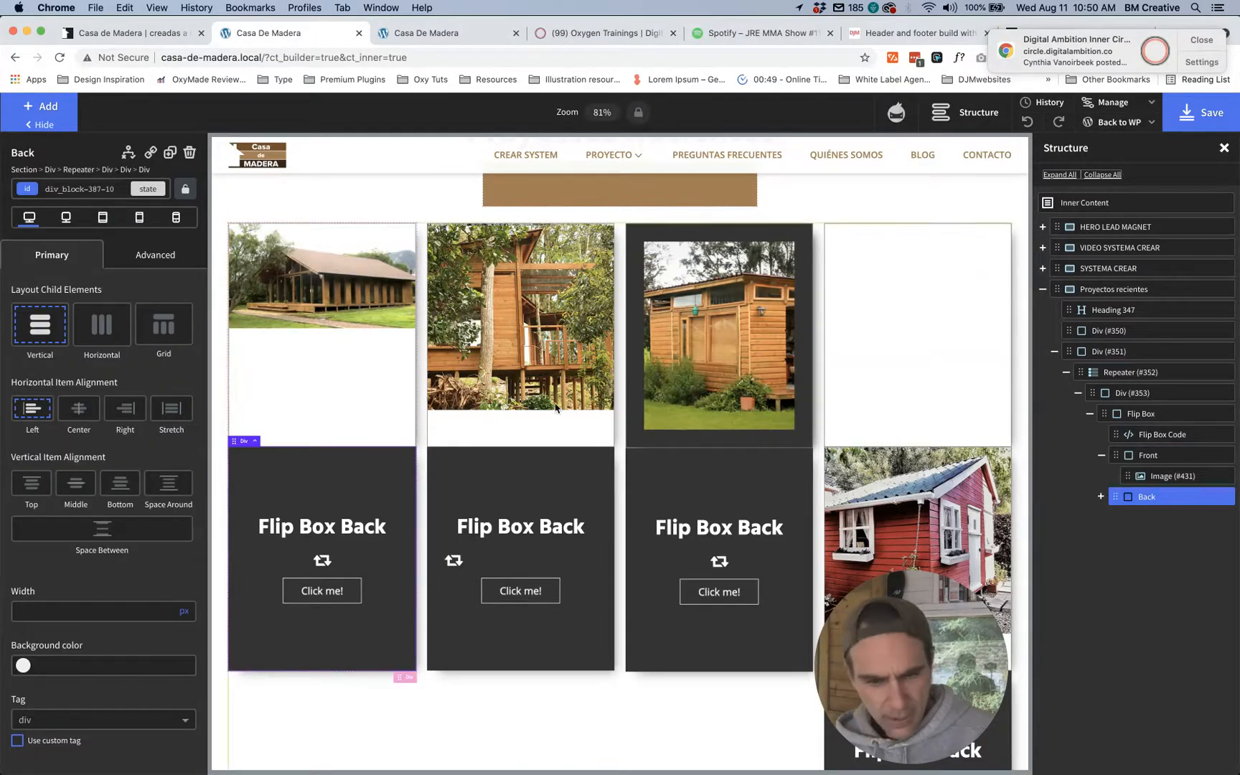
pyautogui.click(157, 264)
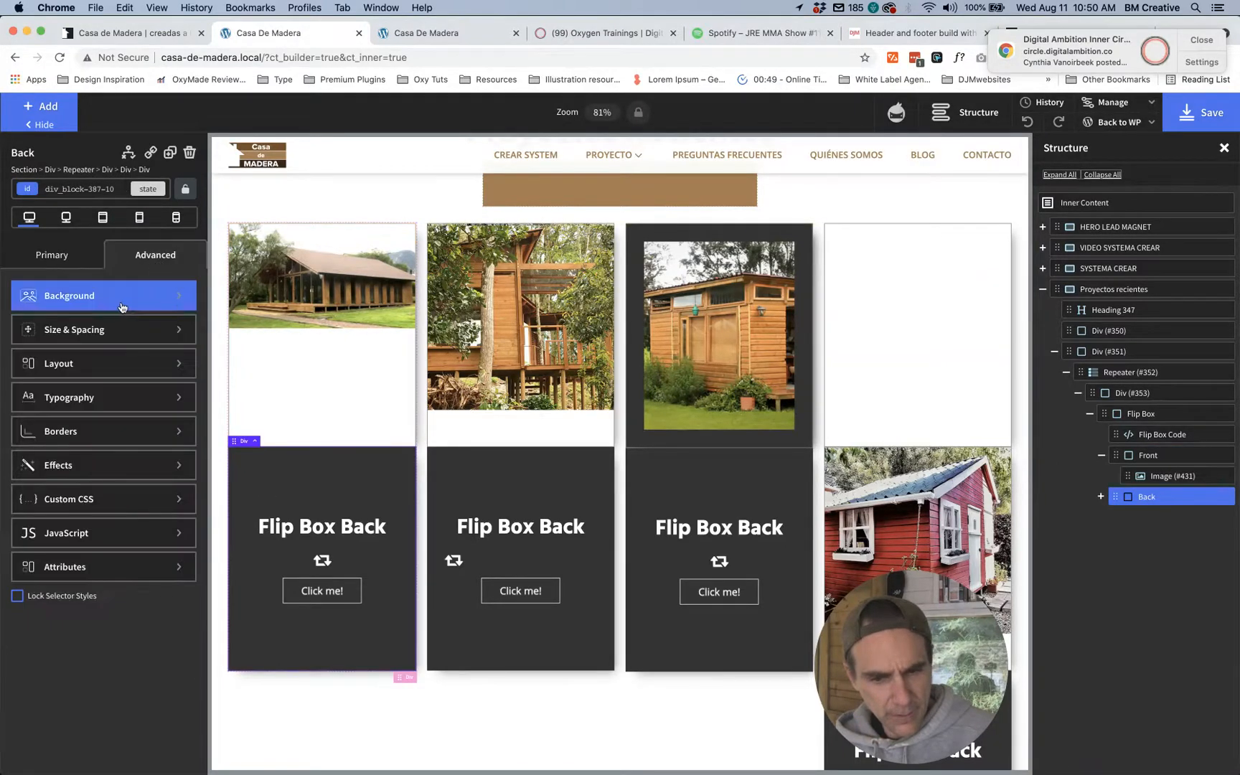
pyautogui.click(101, 188)
pyautogui.click(103, 267)
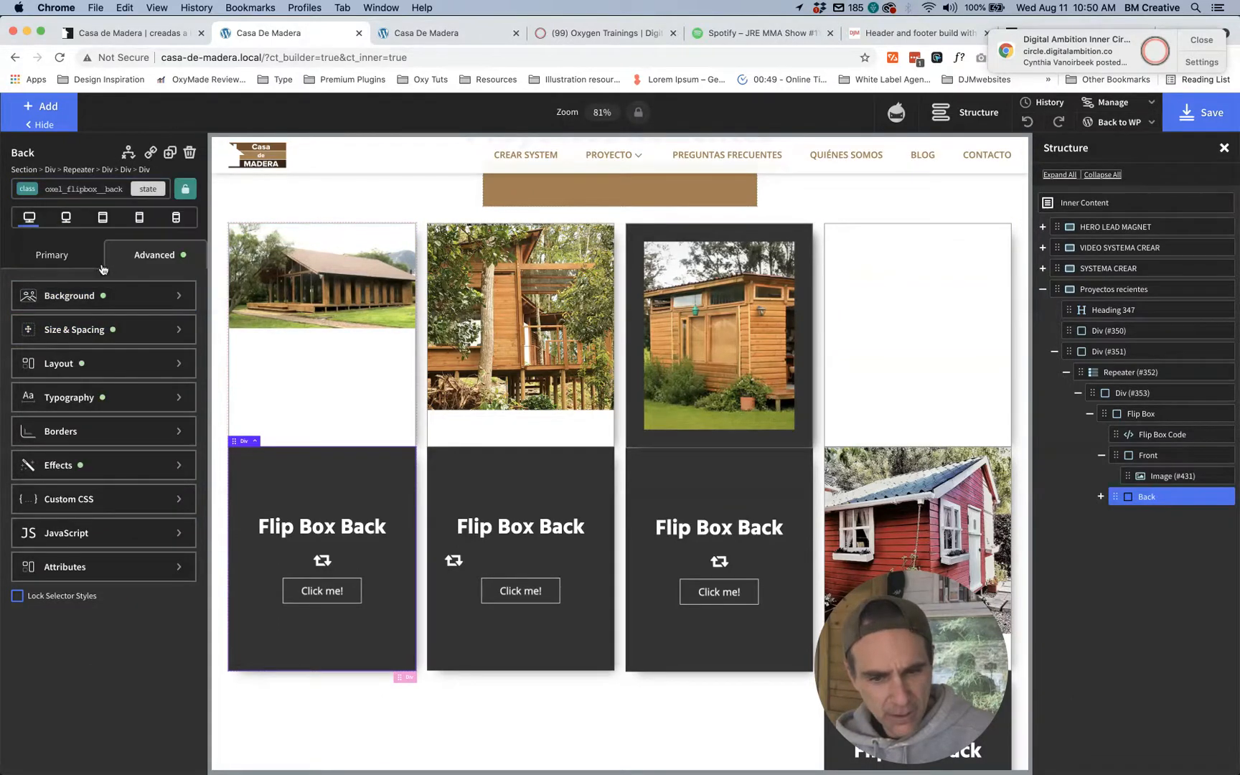
pyautogui.click(68, 330)
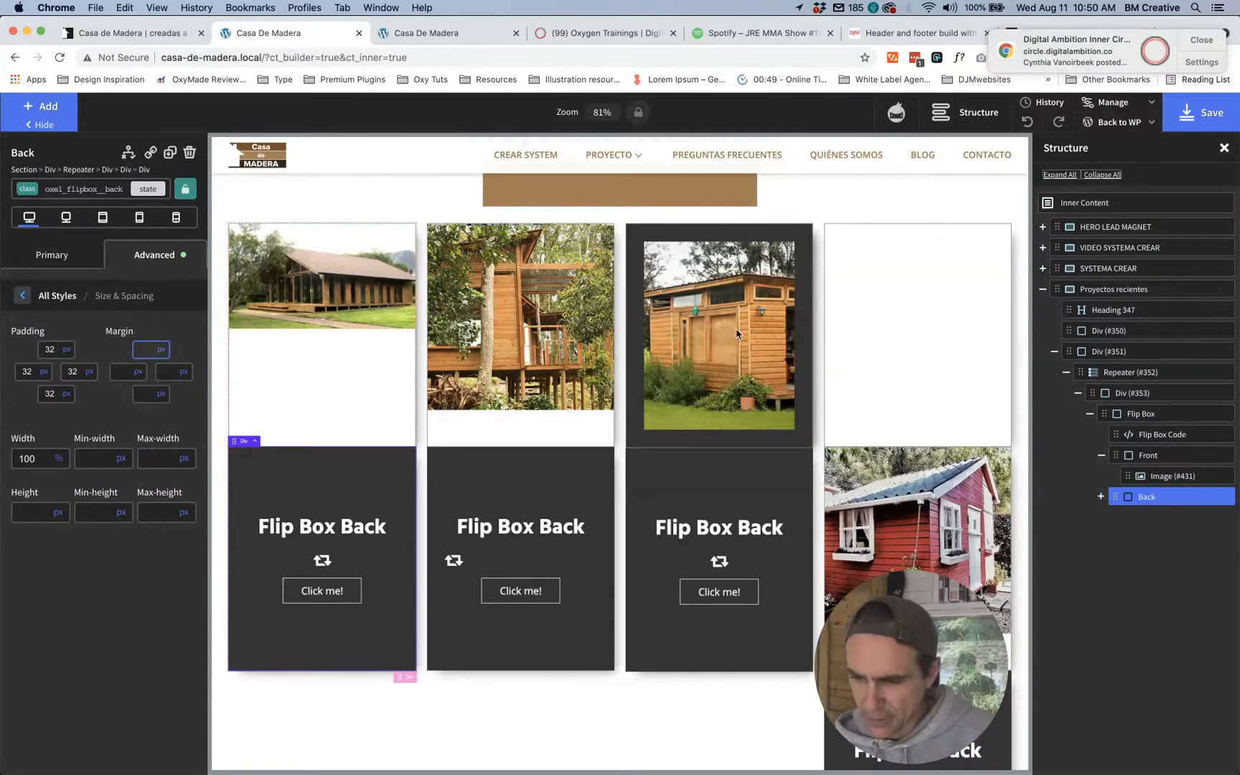
# Step: Try heights of 30 rem and 10 rem on the Front's oxel_flipbox__front class, and clear the height again
pyautogui.click(1164, 457)
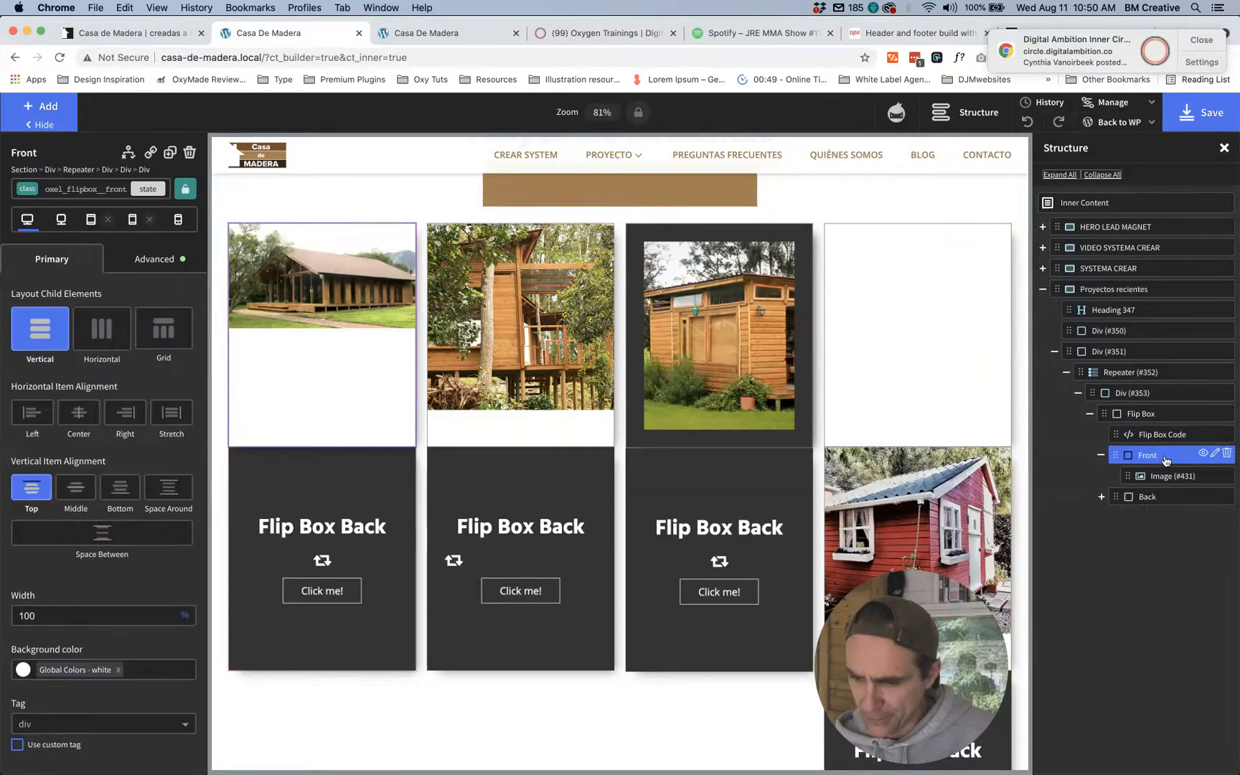
pyautogui.click(145, 264)
pyautogui.click(58, 339)
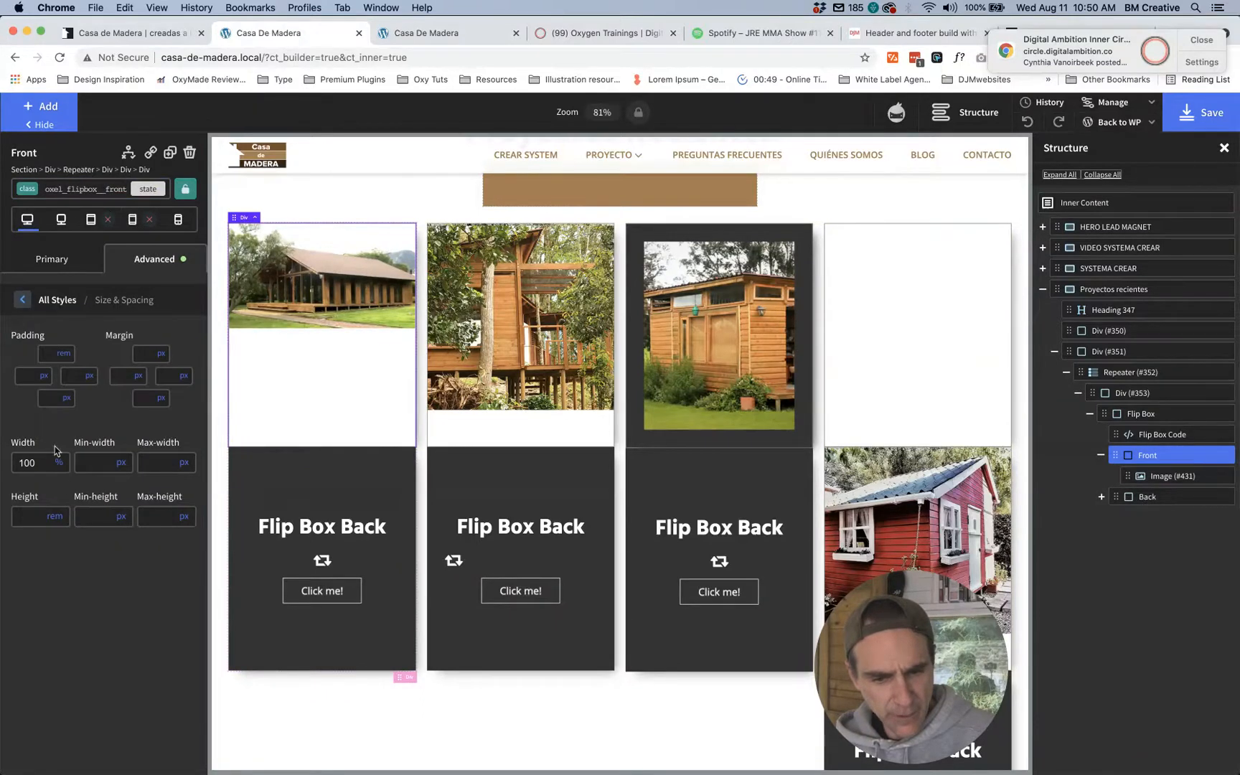
pyautogui.click(22, 517)
pyautogui.click(132, 674)
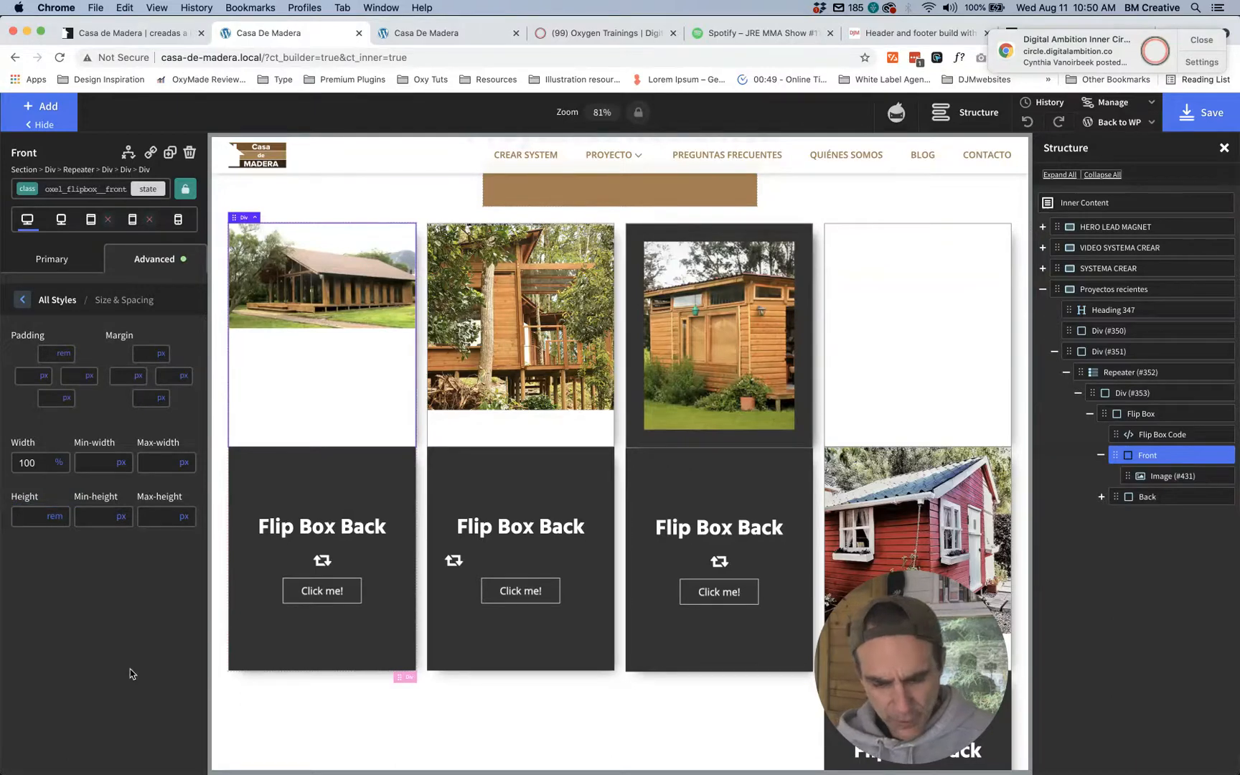
pyautogui.write('300')
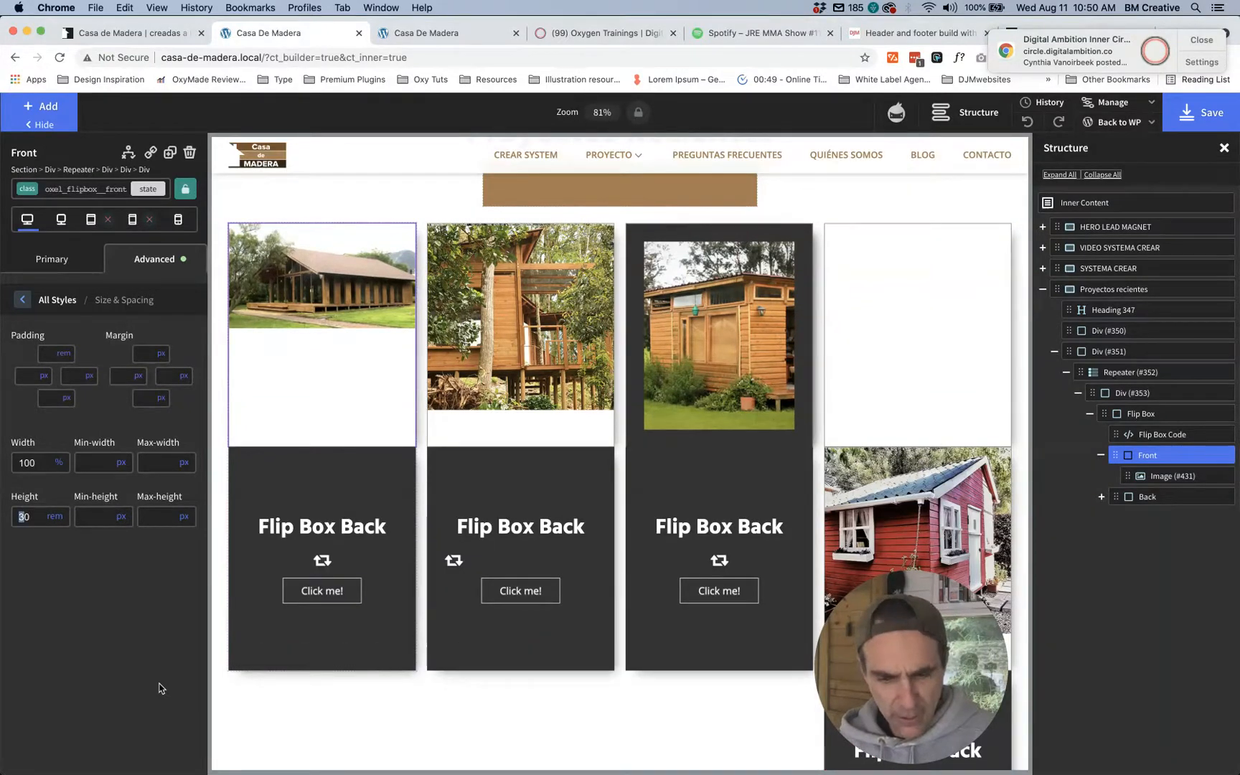
pyautogui.write('2')
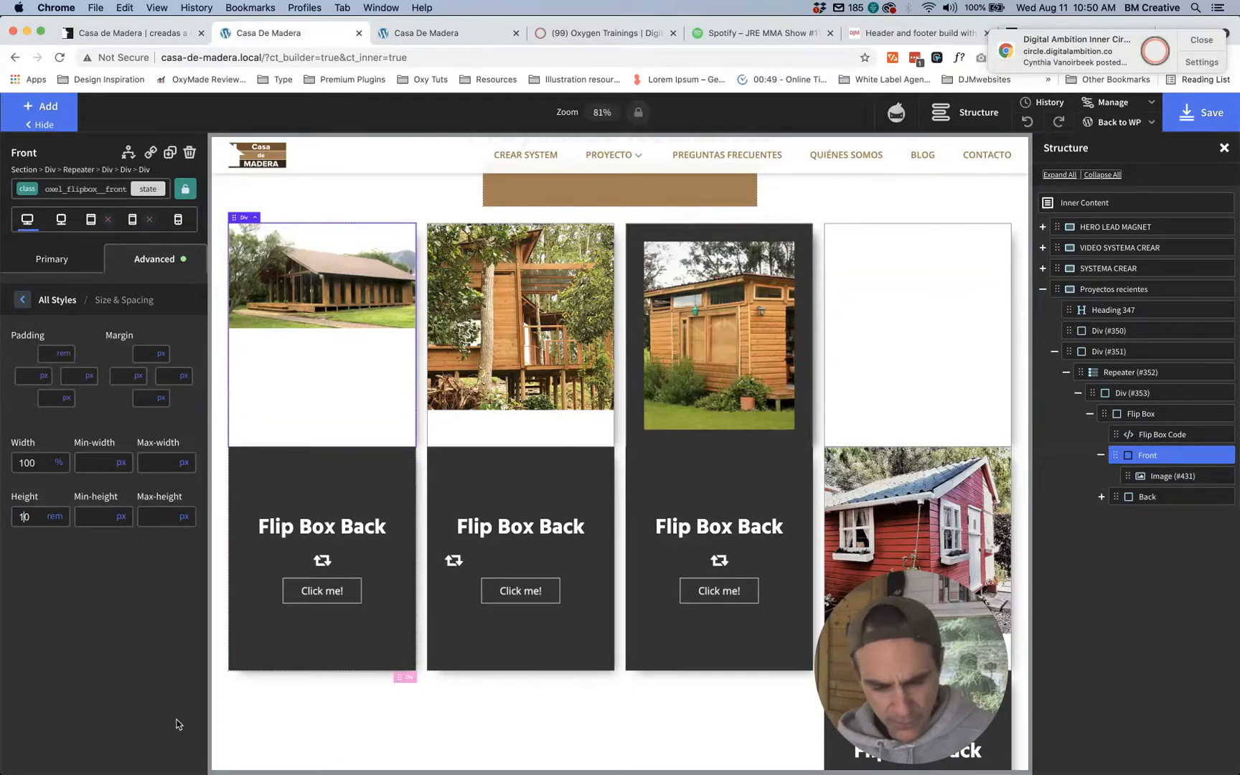
pyautogui.press('BackSpace')
pyautogui.press('BackSpace')
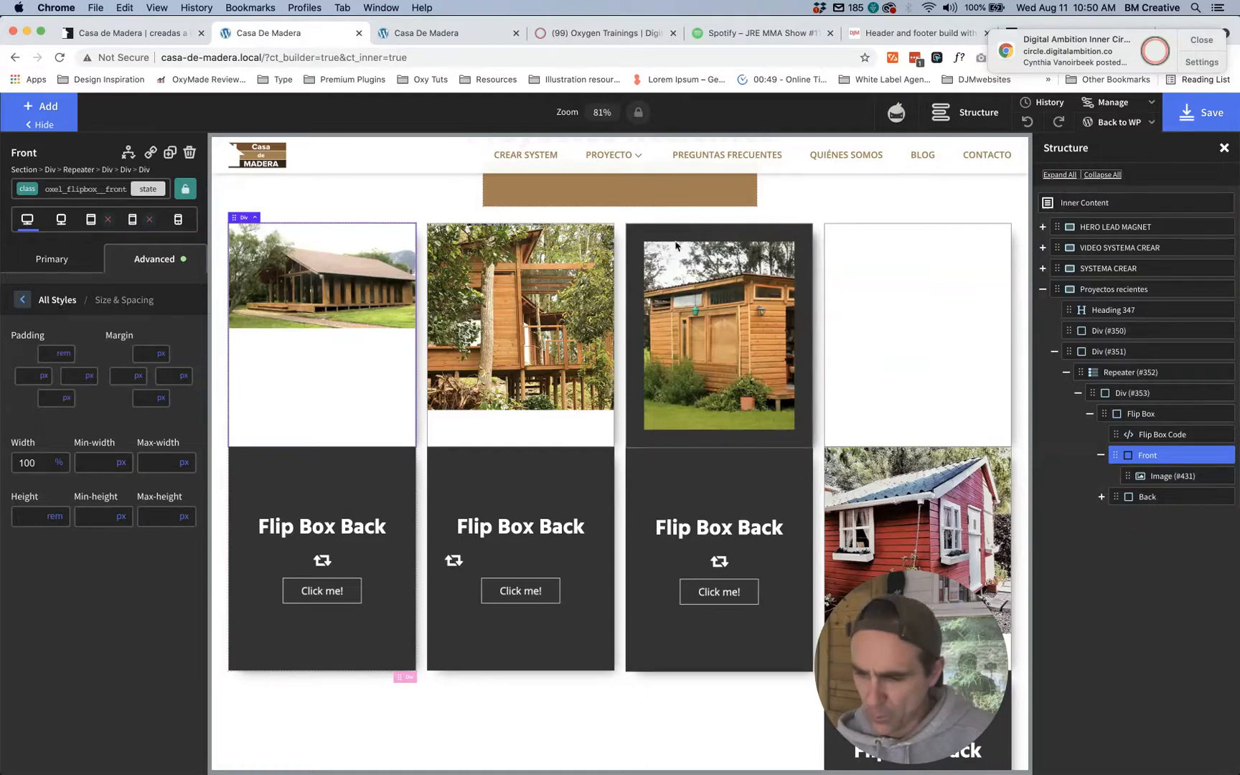
# Step: Review the Front's layout, alignment and width settings for the oxel_flipbox__front class
pyautogui.click(94, 188)
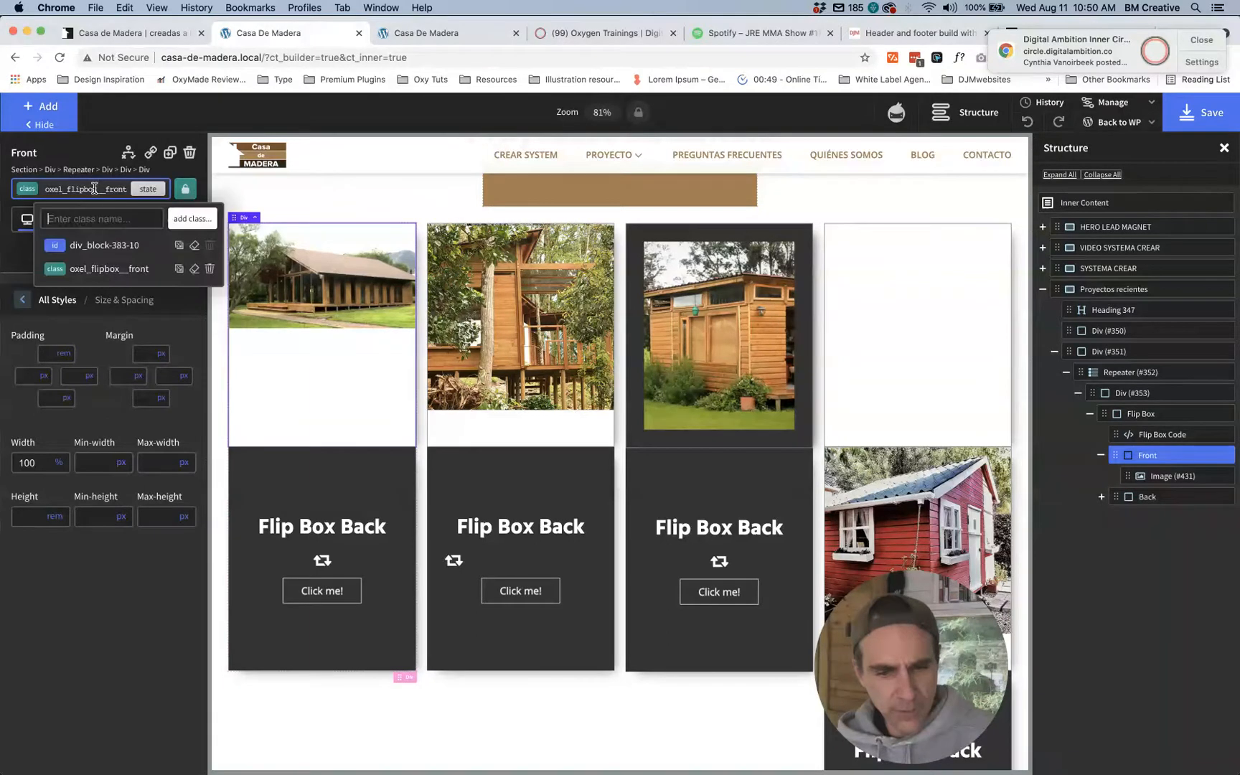
pyautogui.click(152, 261)
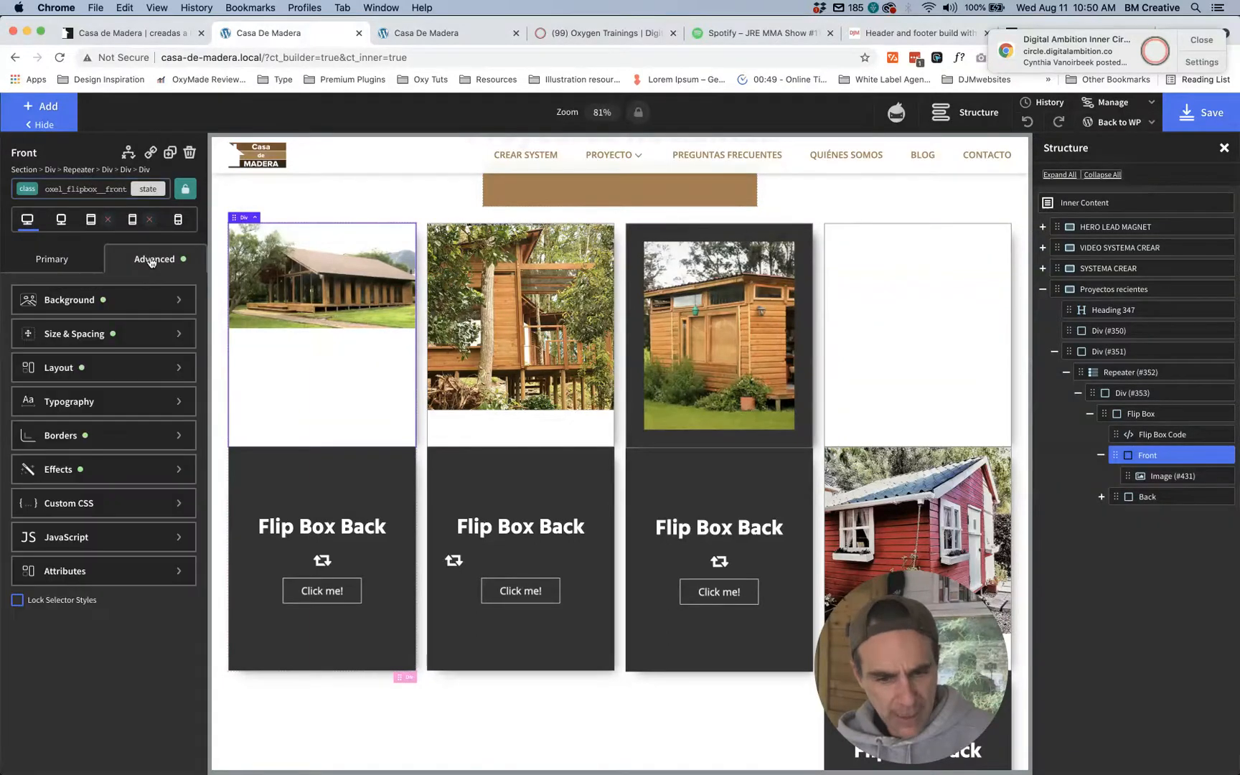
pyautogui.click(61, 371)
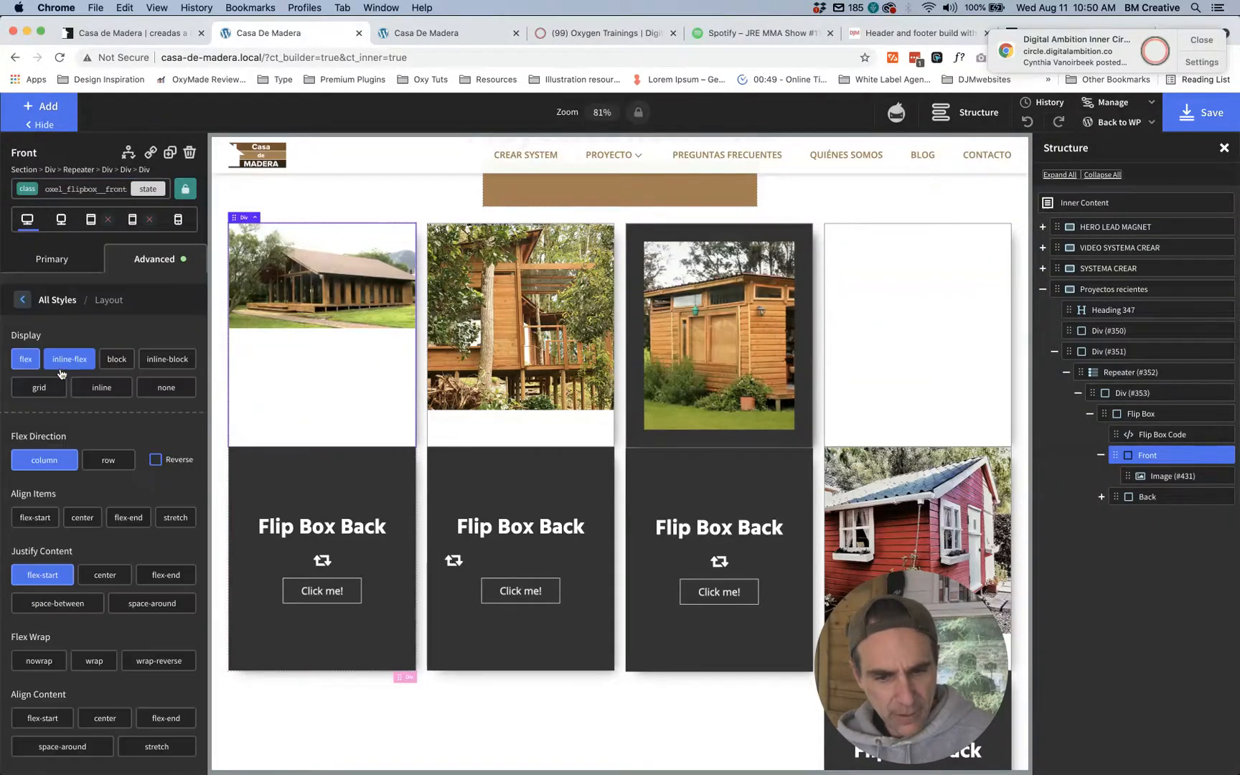
pyautogui.scroll(-10, 66, 435)
pyautogui.scroll(10, 89, 522)
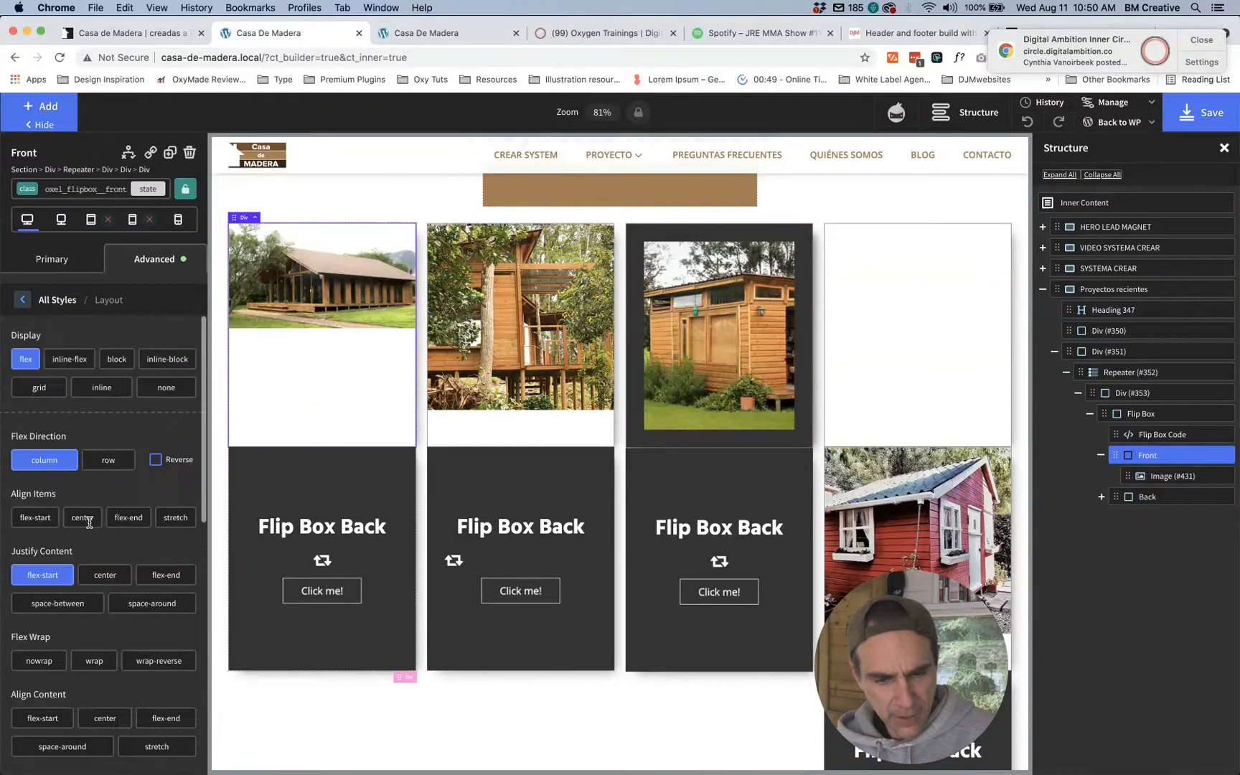
pyautogui.click(150, 264)
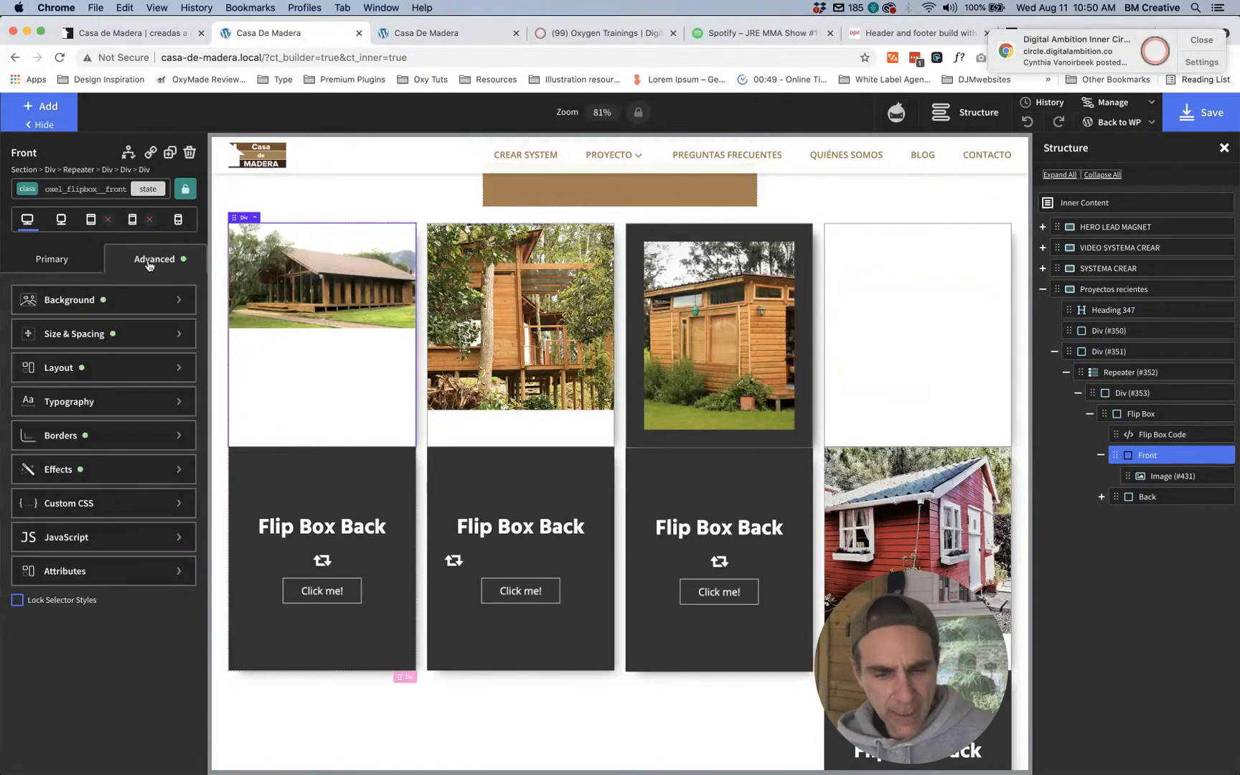
pyautogui.click(59, 265)
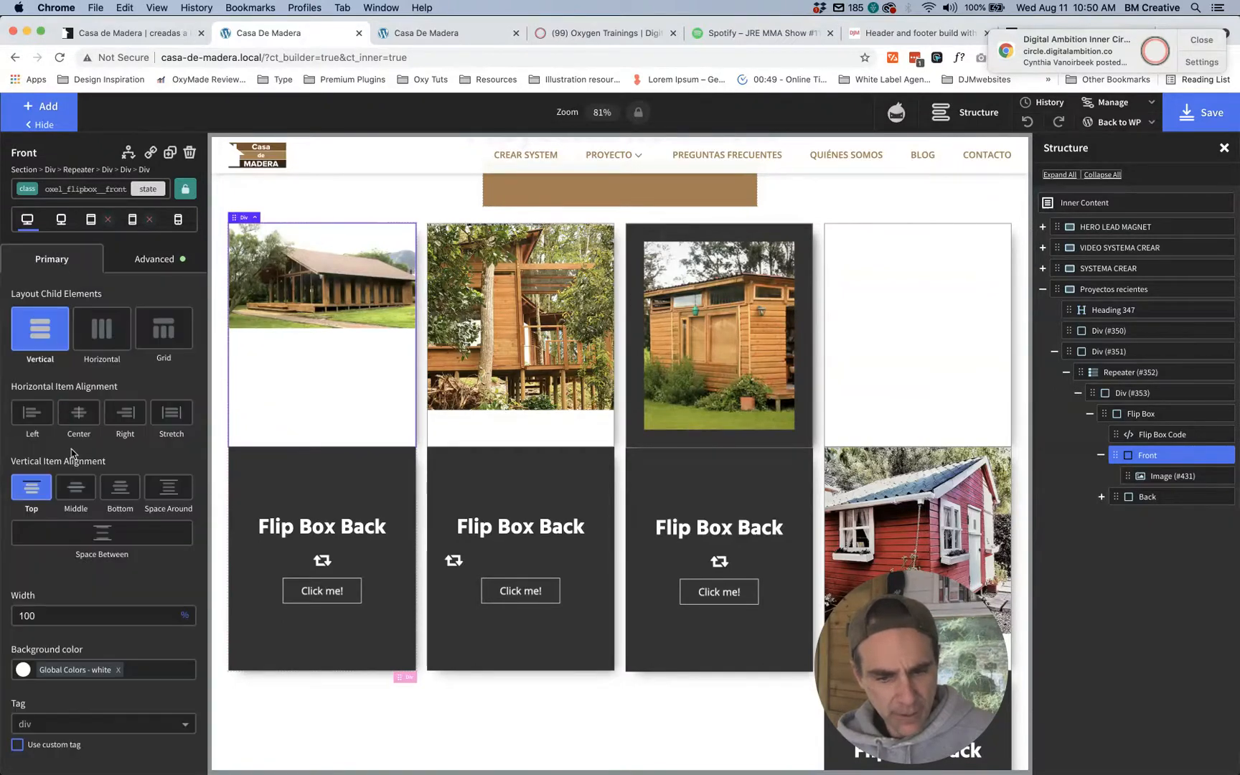
pyautogui.scroll(-1, 71, 452)
pyautogui.click(49, 607)
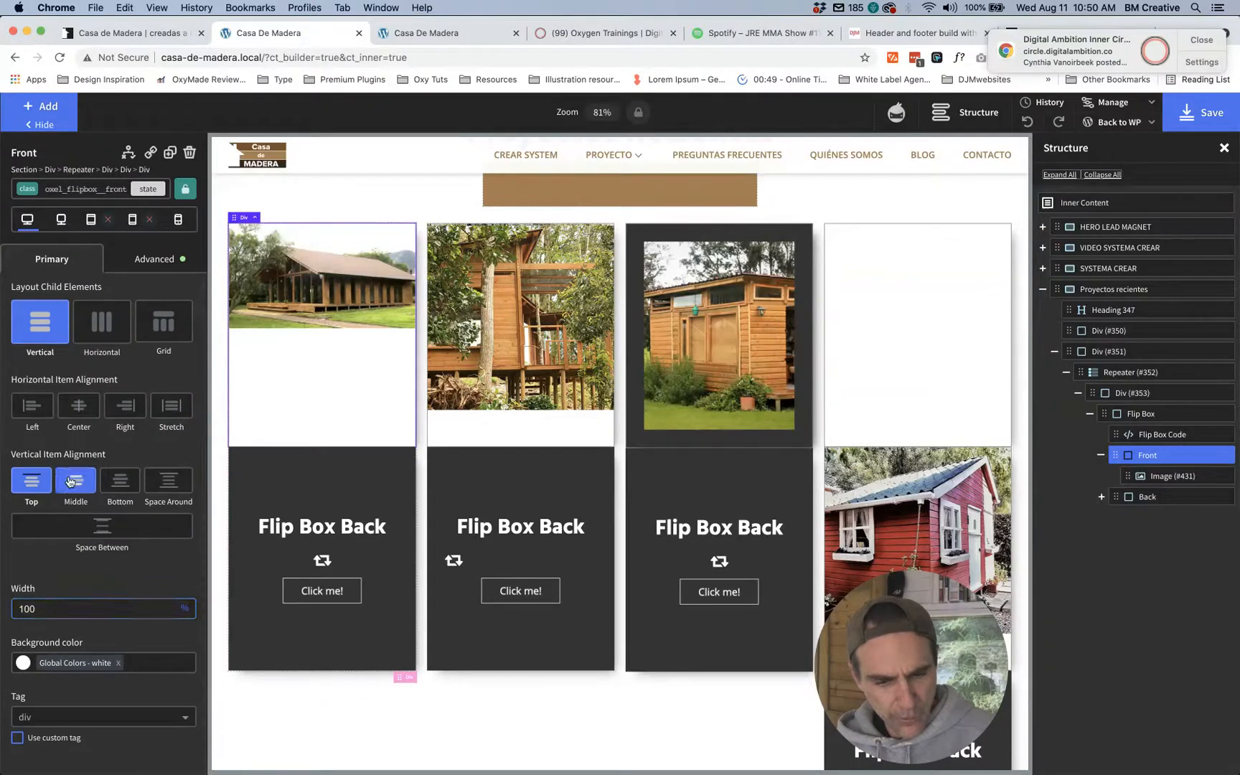
# Step: Try heights of 20 rem and 10 rem on the Front's own ID, and clear the height again
pyautogui.click(154, 264)
pyautogui.click(91, 187)
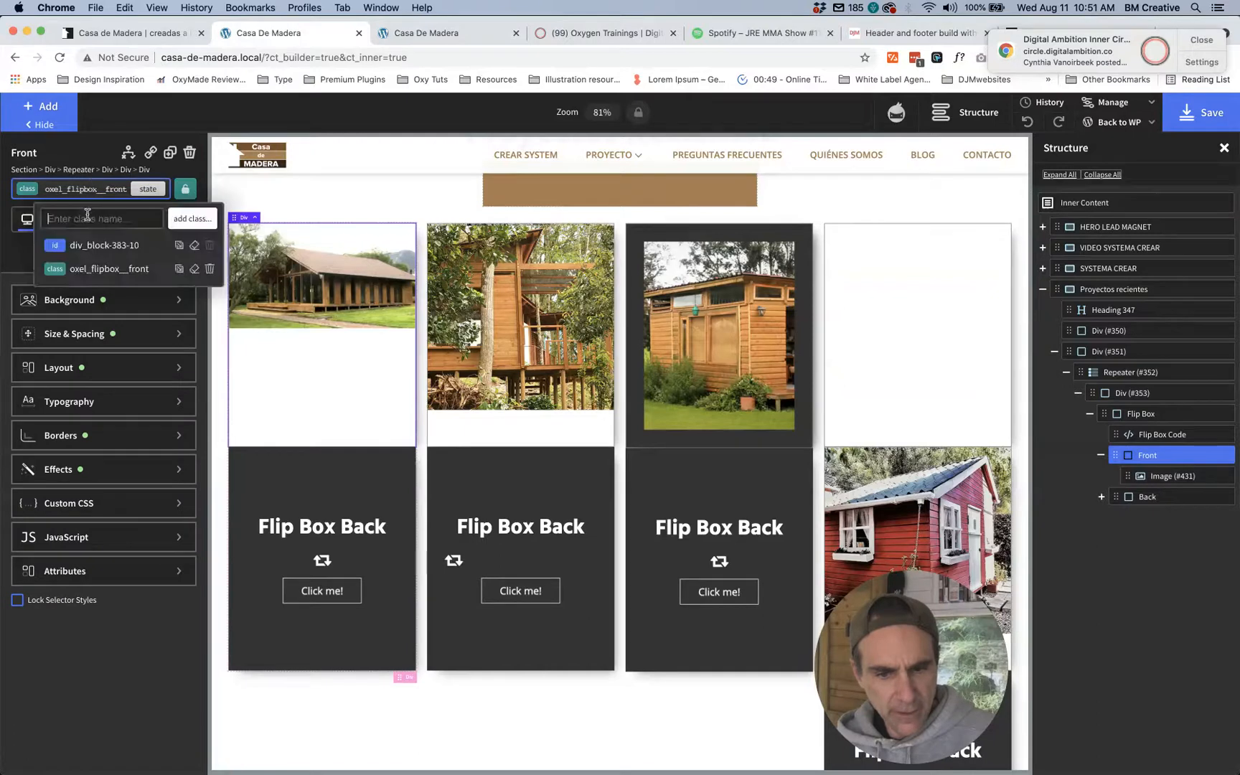
pyautogui.click(100, 244)
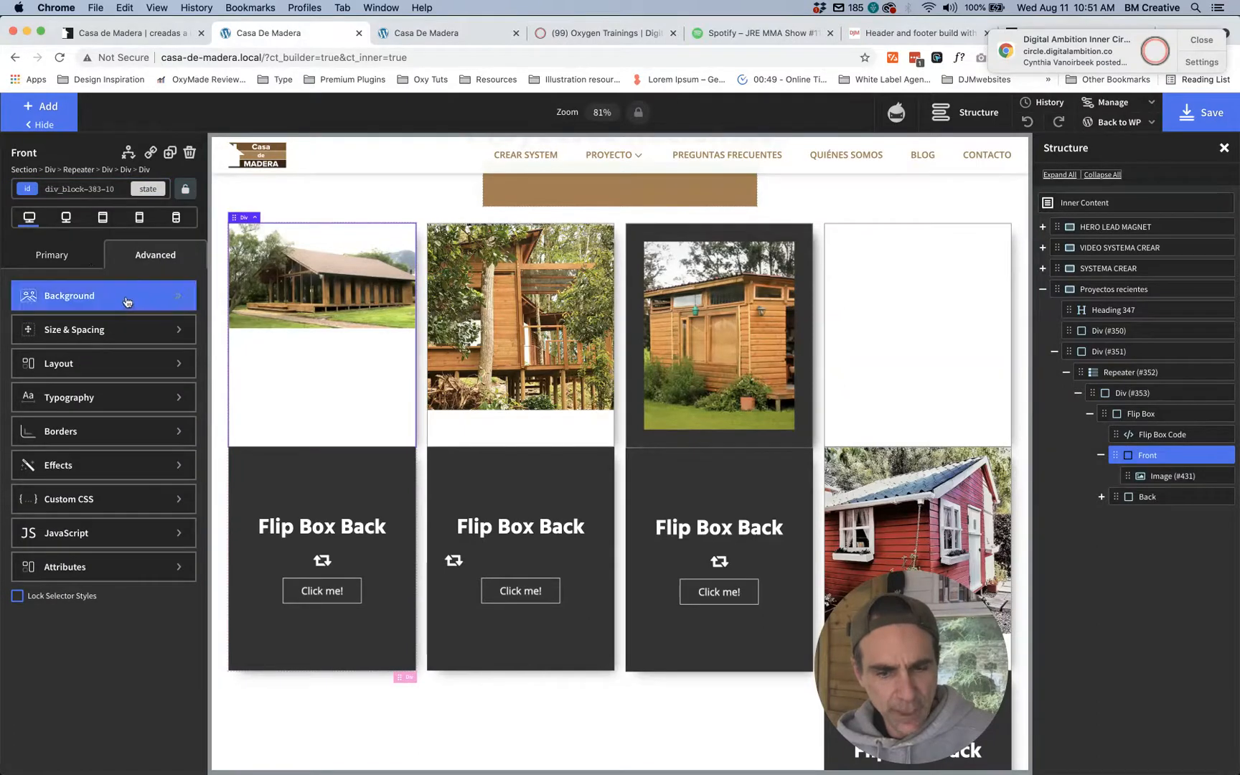
pyautogui.click(120, 331)
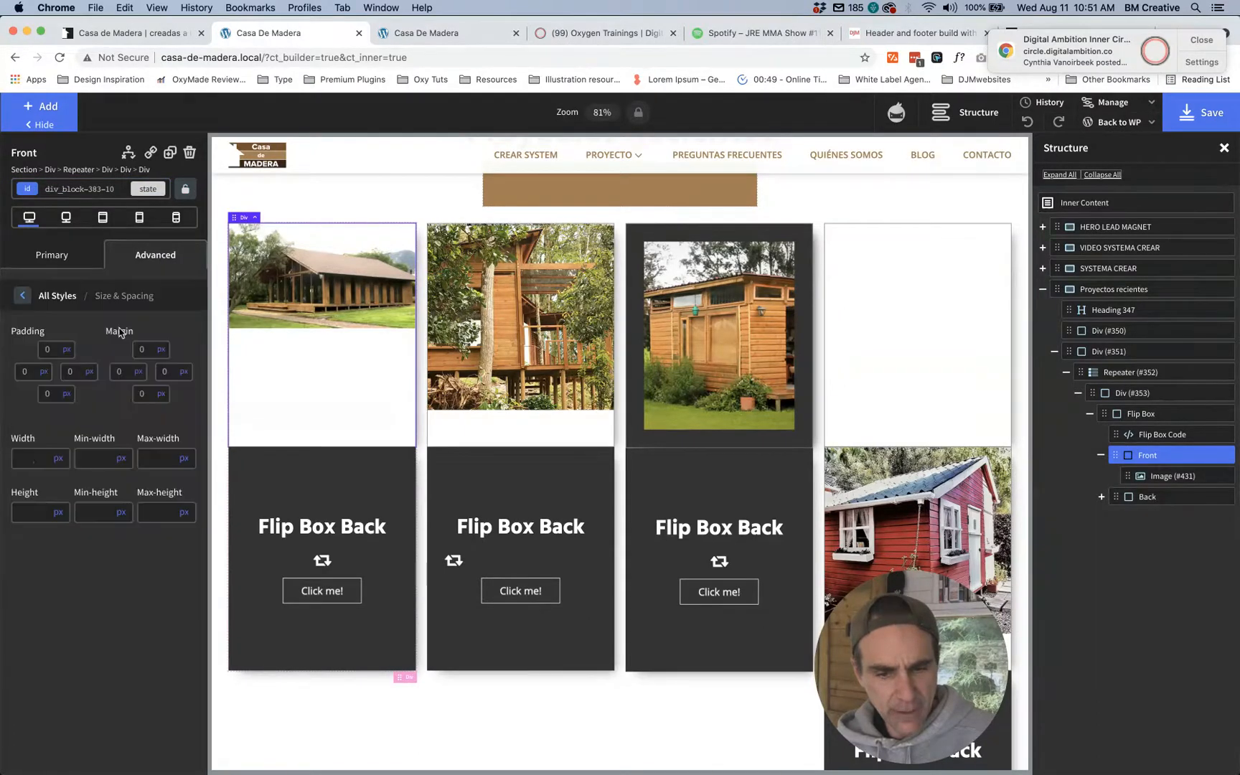
pyautogui.click(59, 511)
pyautogui.click(61, 574)
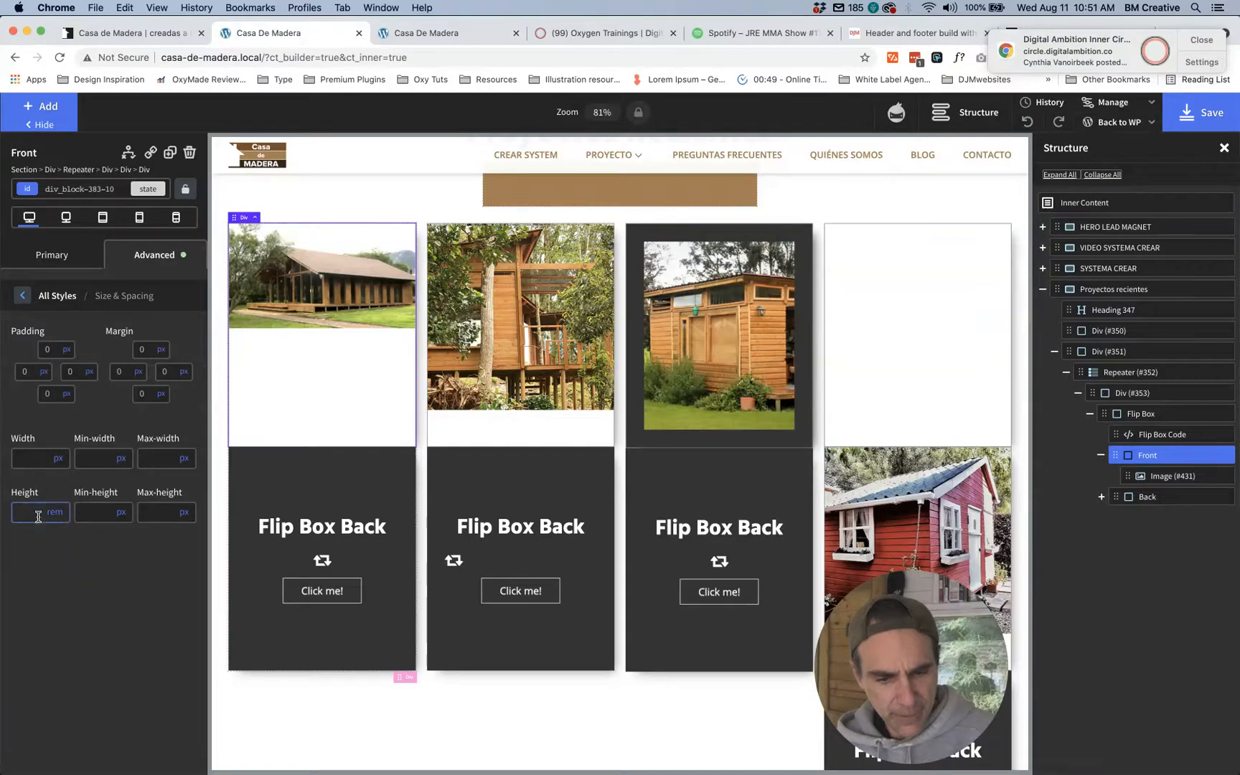
pyautogui.click(31, 512)
pyautogui.write('20')
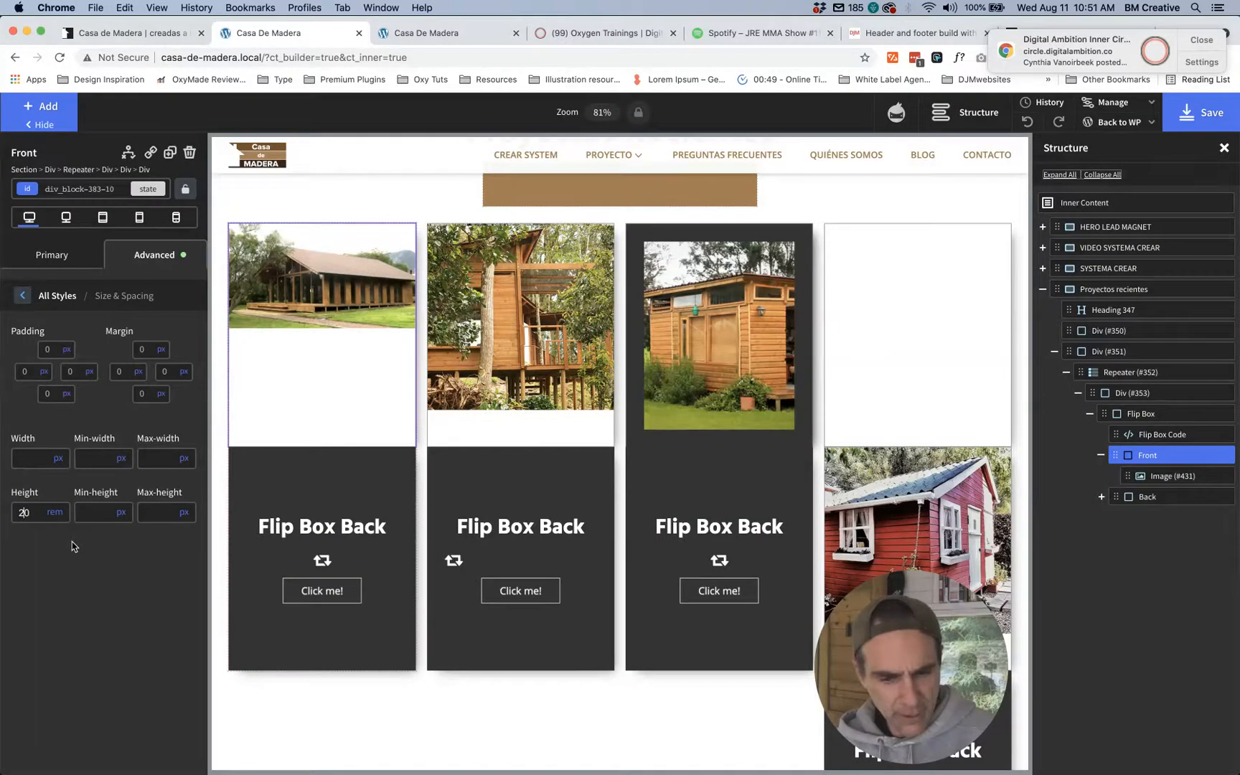
pyautogui.write('01')
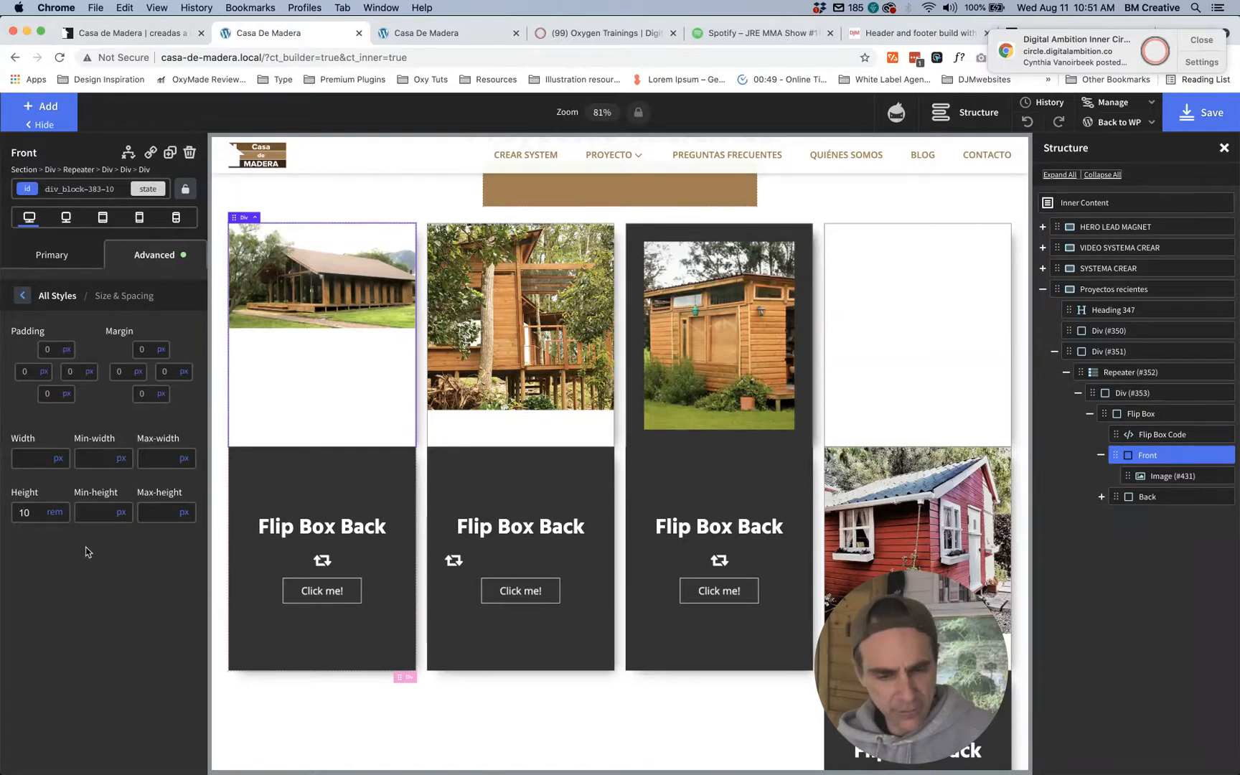
pyautogui.press('BackSpace')
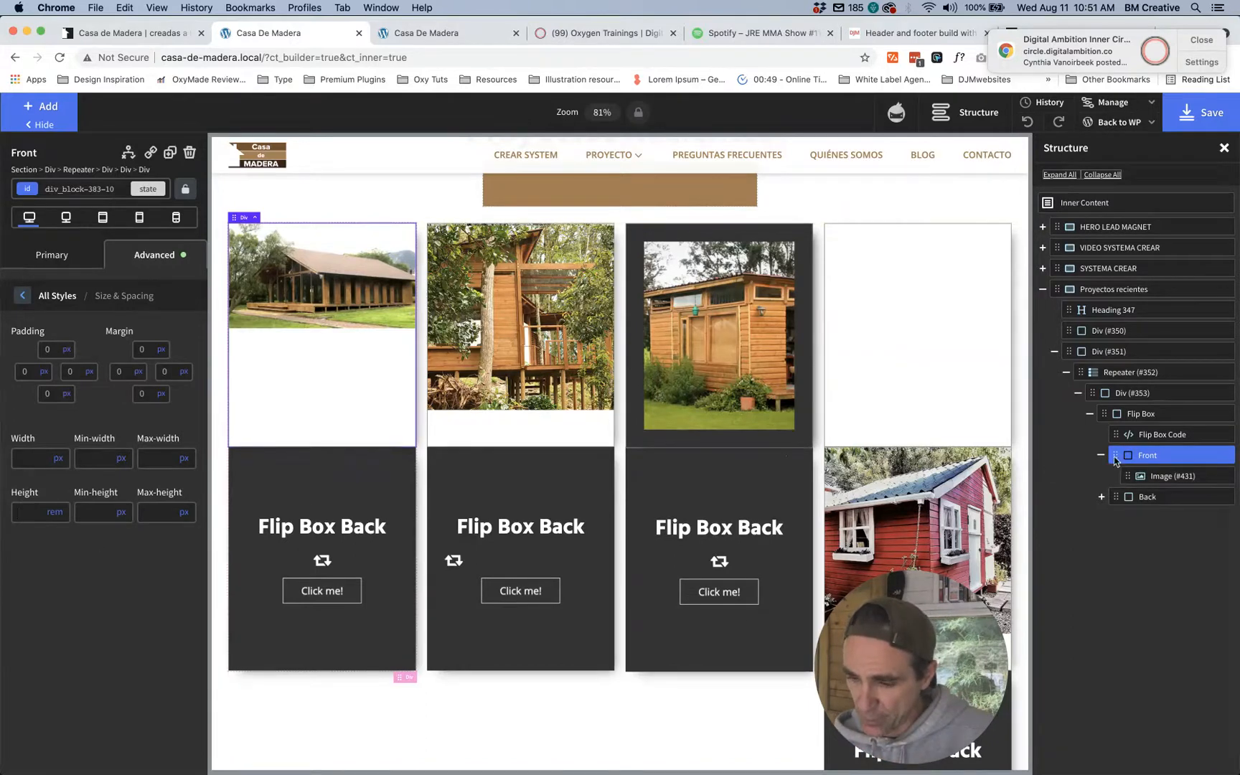
# Step: Open the CSS of the Flip Box Code block and look up preserve-3d among its transform-style declarations
pyautogui.click(1143, 442)
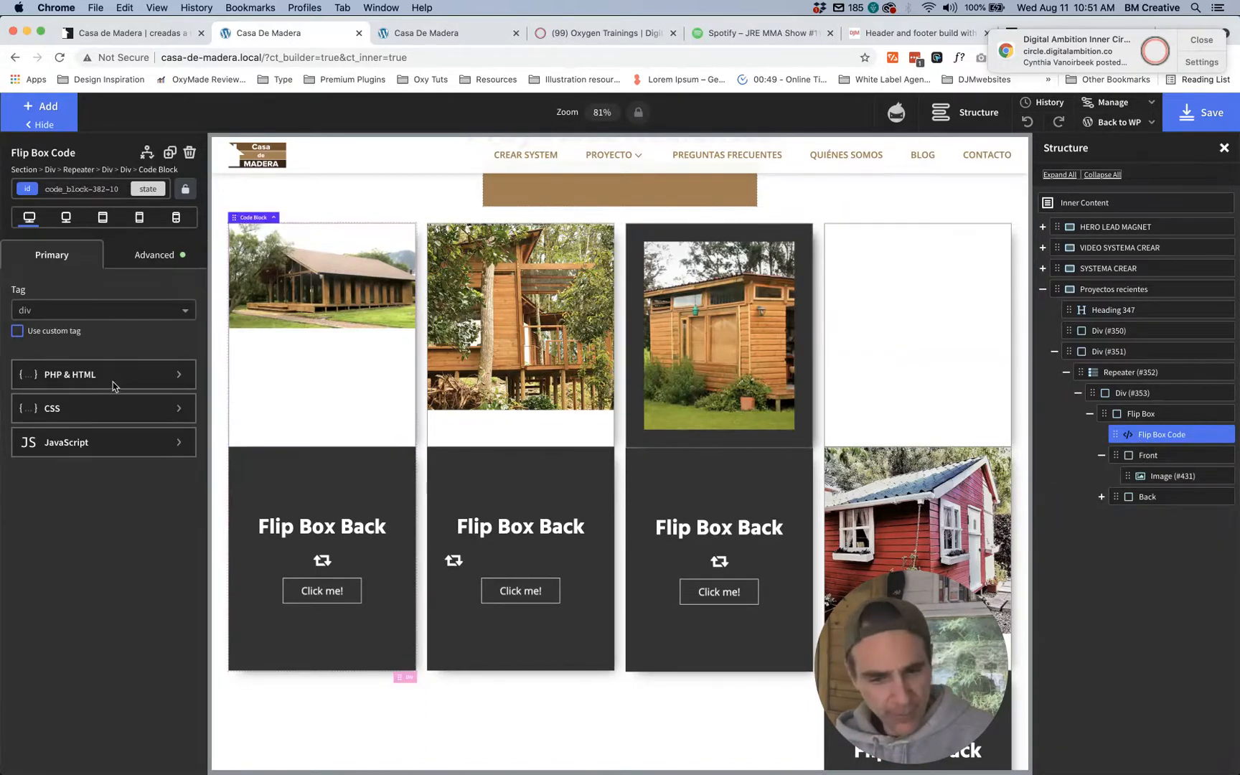
pyautogui.click(115, 406)
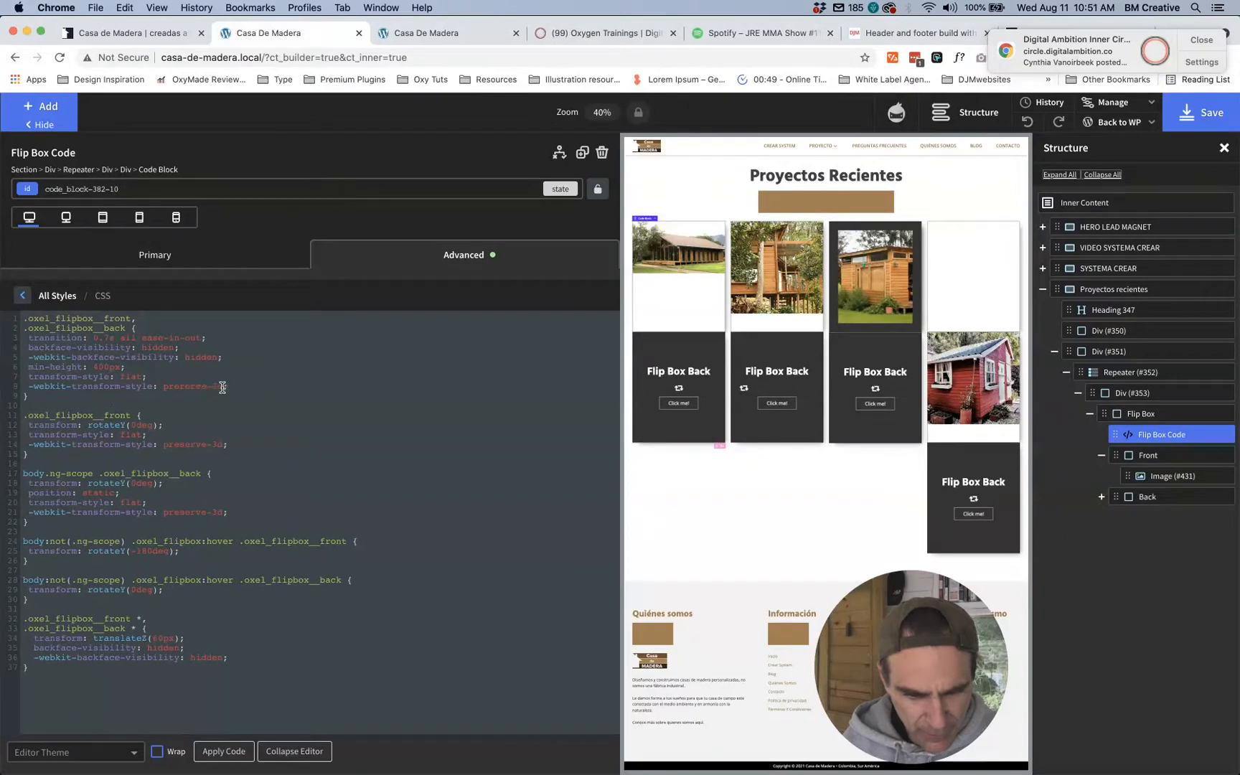
pyautogui.moveTo(223, 387); pyautogui.dragTo(170, 389)
pyautogui.press('super+f')
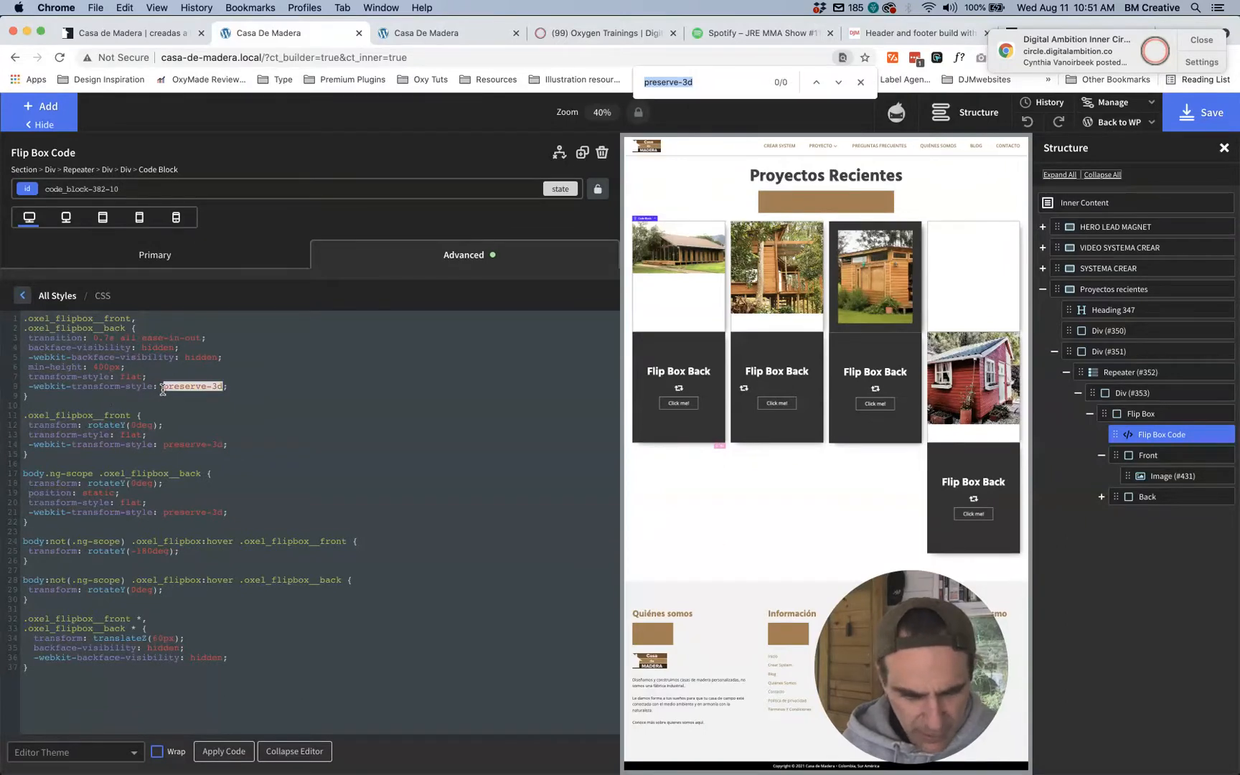
pyautogui.moveTo(143, 374); pyautogui.dragTo(122, 379)
pyautogui.click(860, 84)
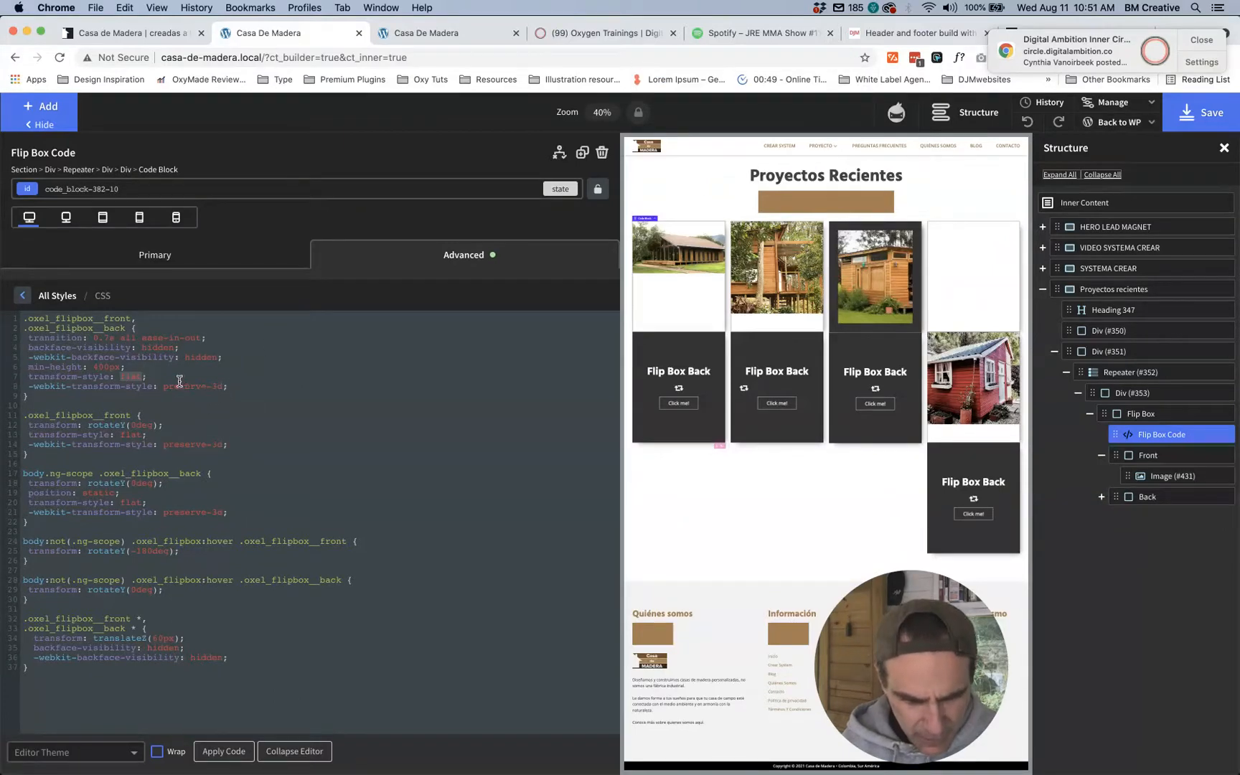
# Step: Set the code editor theme to dracula
pyautogui.click(116, 393)
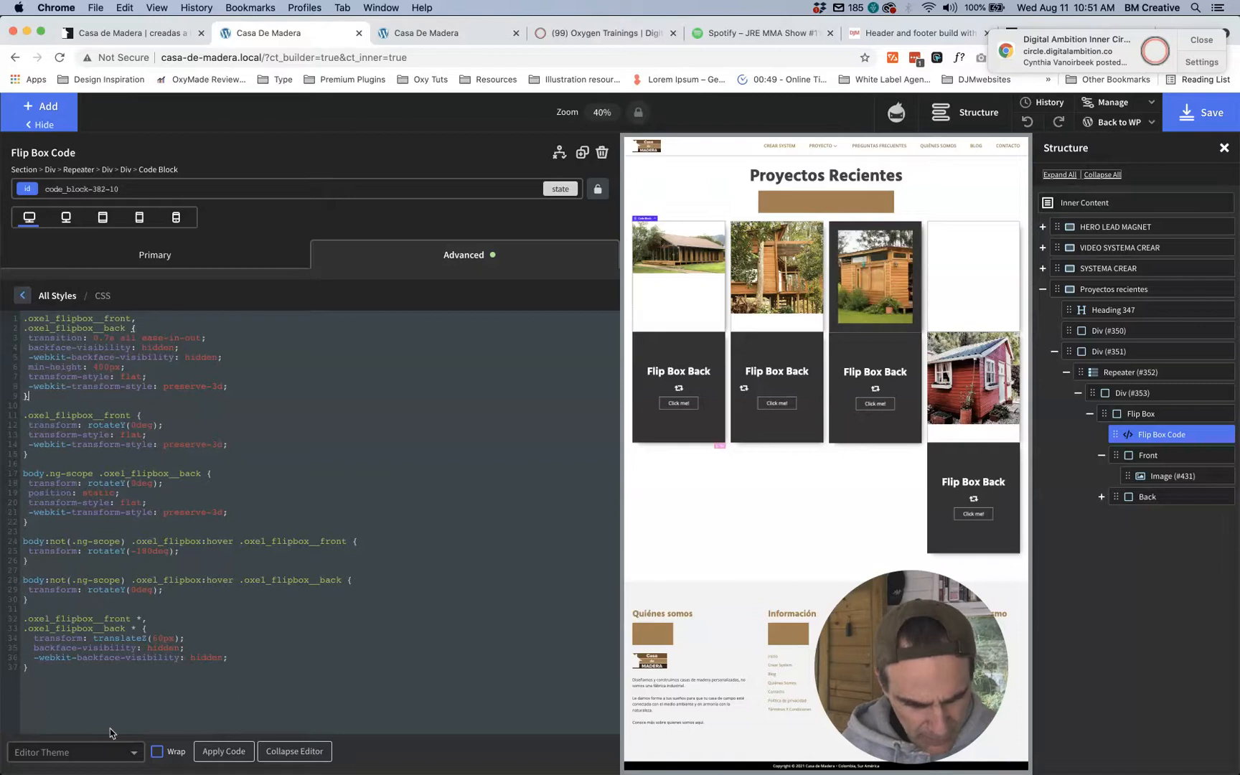
pyautogui.click(109, 751)
pyautogui.click(89, 694)
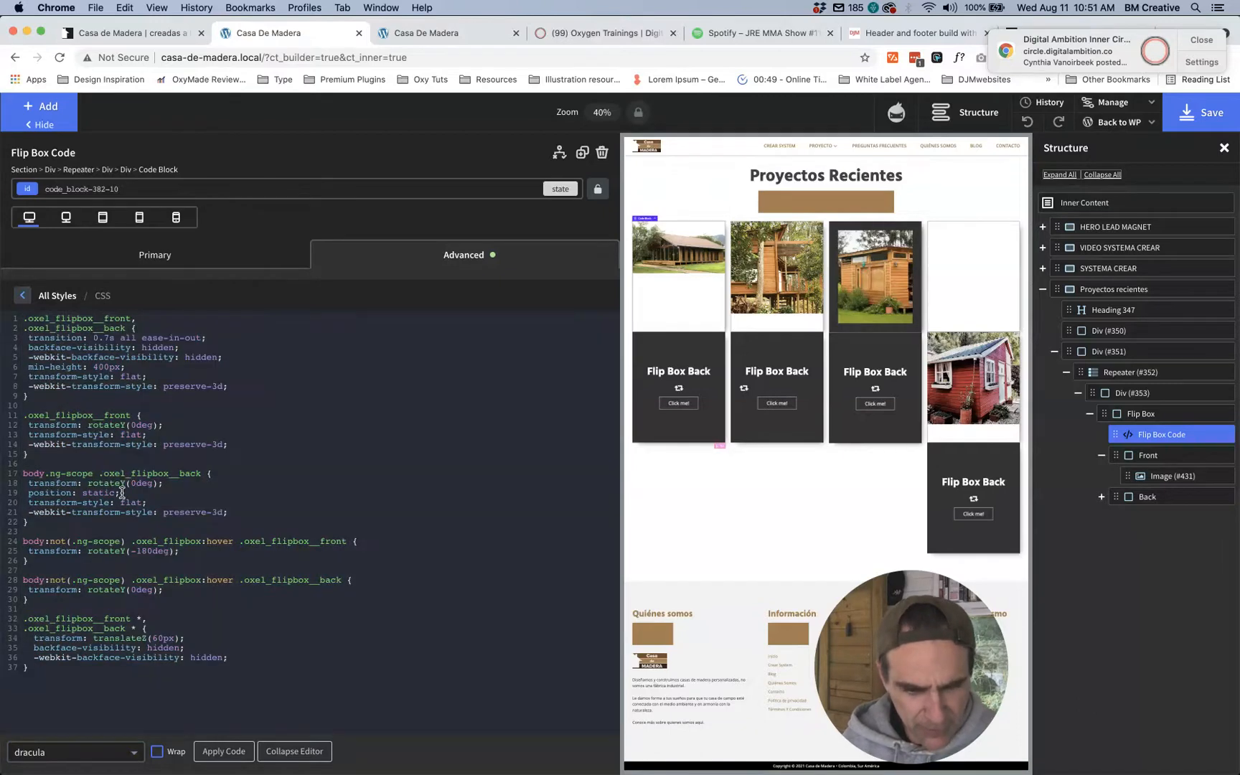
# Step: Replace preserve-3d with flat in all three -webkit-transform-style declarations of the Flip Box Code CSS and apply the code
pyautogui.moveTo(141, 375); pyautogui.dragTo(121, 377)
pyautogui.press('super+c')
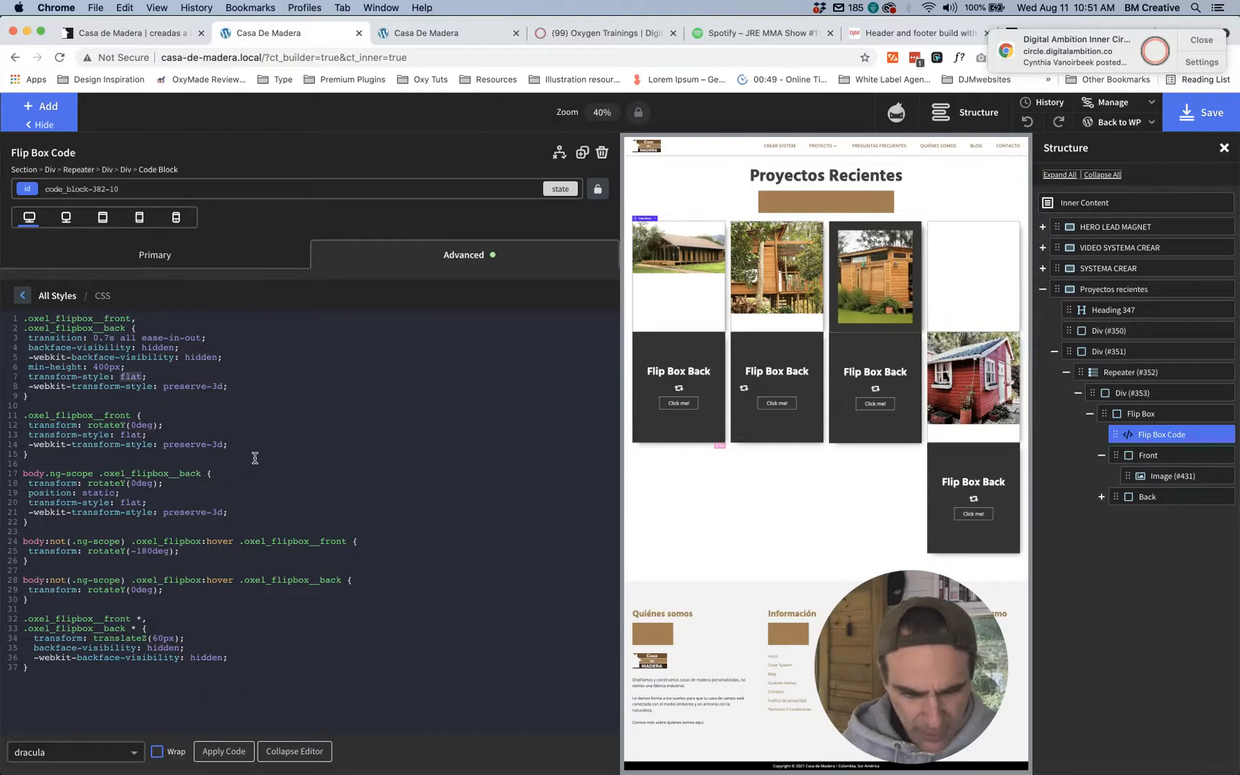
pyautogui.moveTo(225, 386); pyautogui.dragTo(165, 389)
pyautogui.press('super+v')
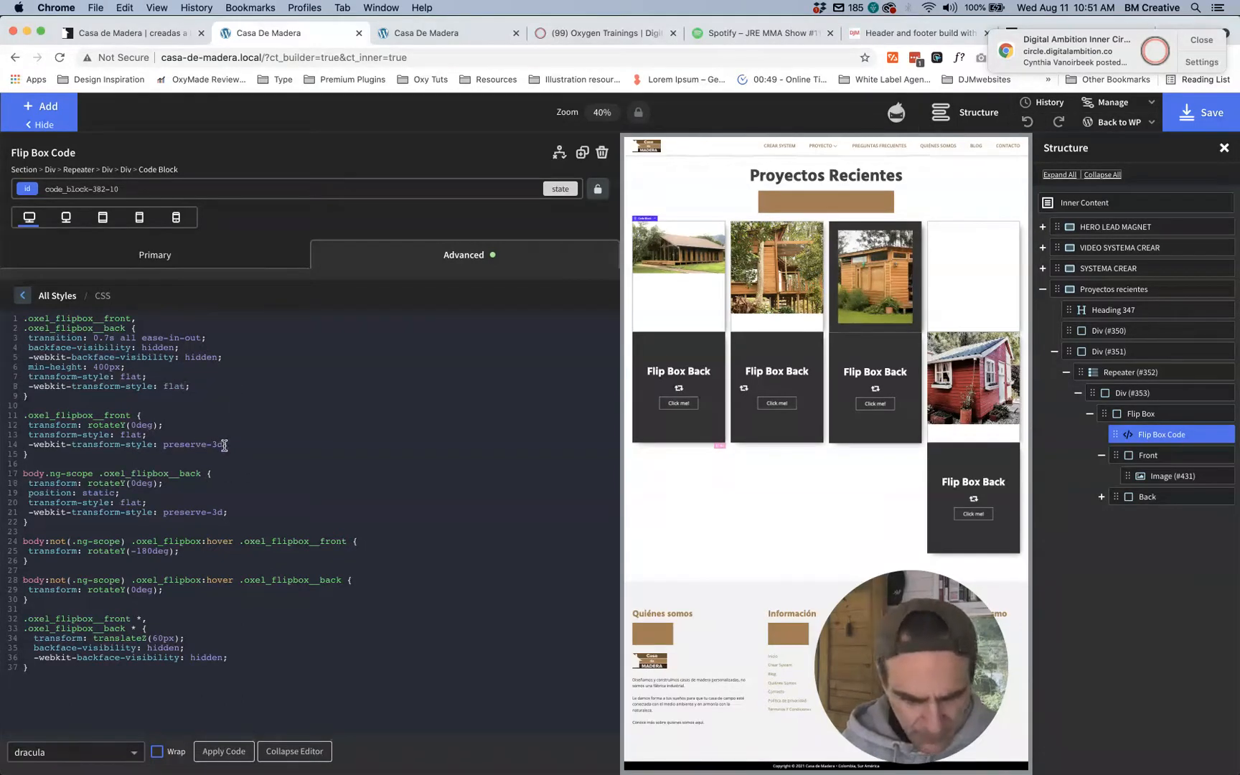
pyautogui.moveTo(223, 444); pyautogui.dragTo(164, 446)
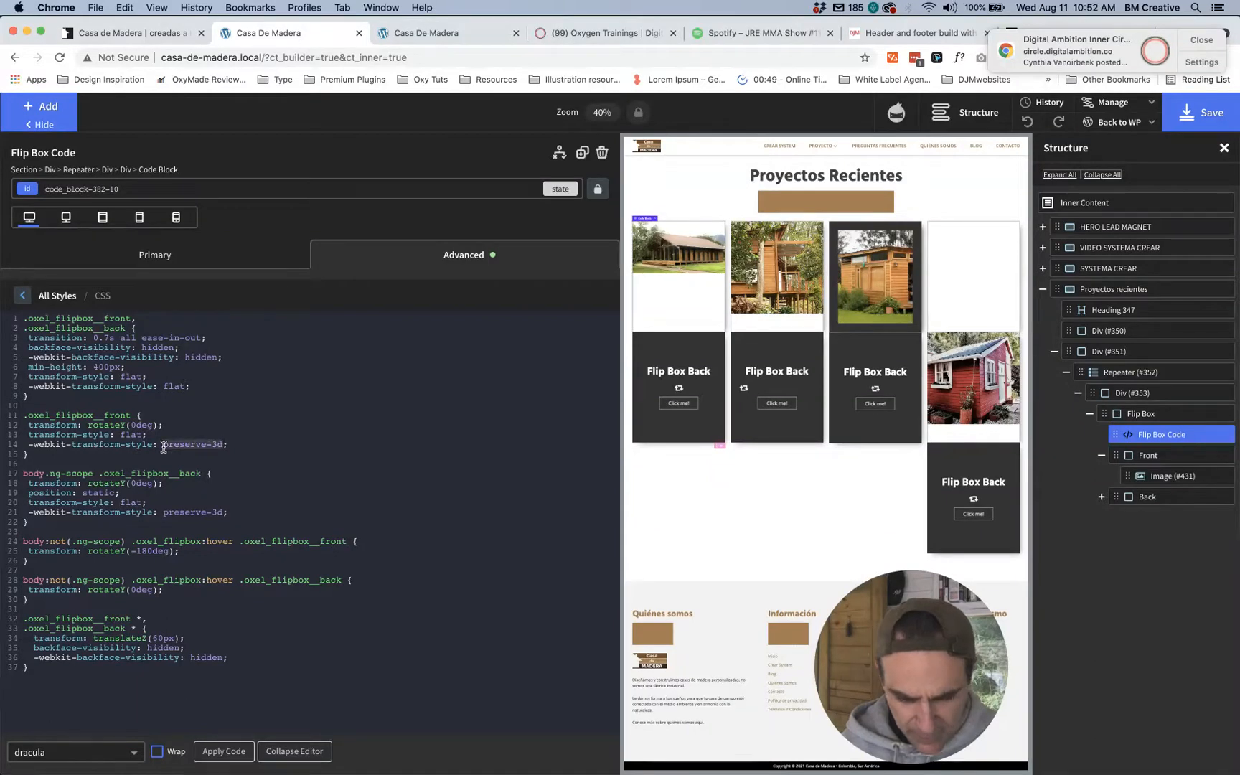
pyautogui.press('super+v')
pyautogui.moveTo(223, 512); pyautogui.dragTo(164, 512)
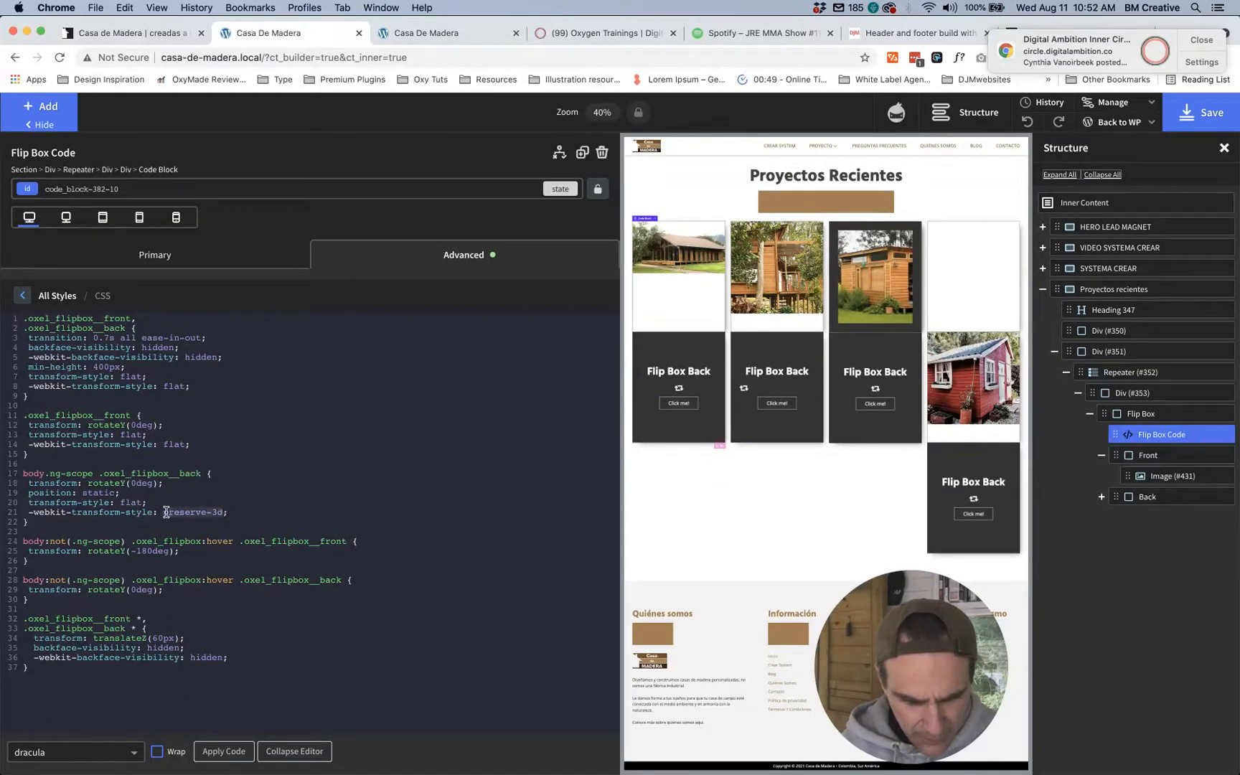
pyautogui.press('super+v')
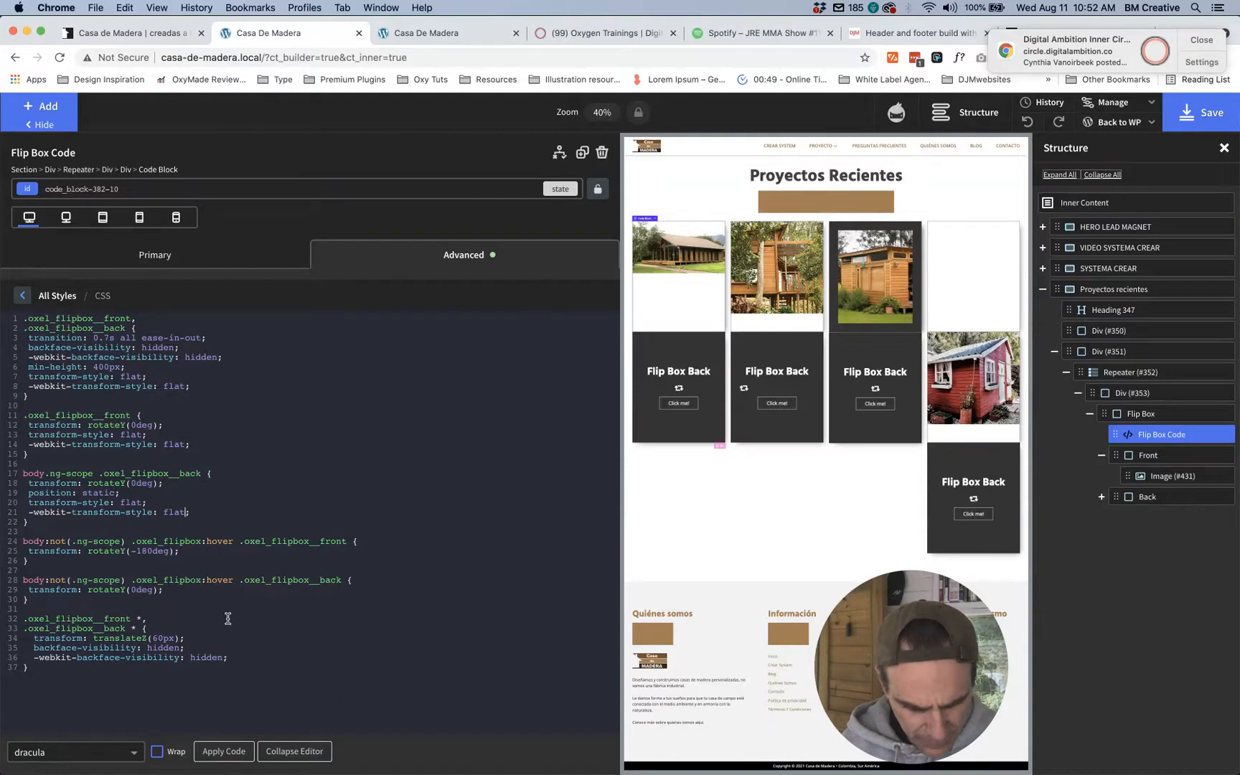
pyautogui.click(222, 751)
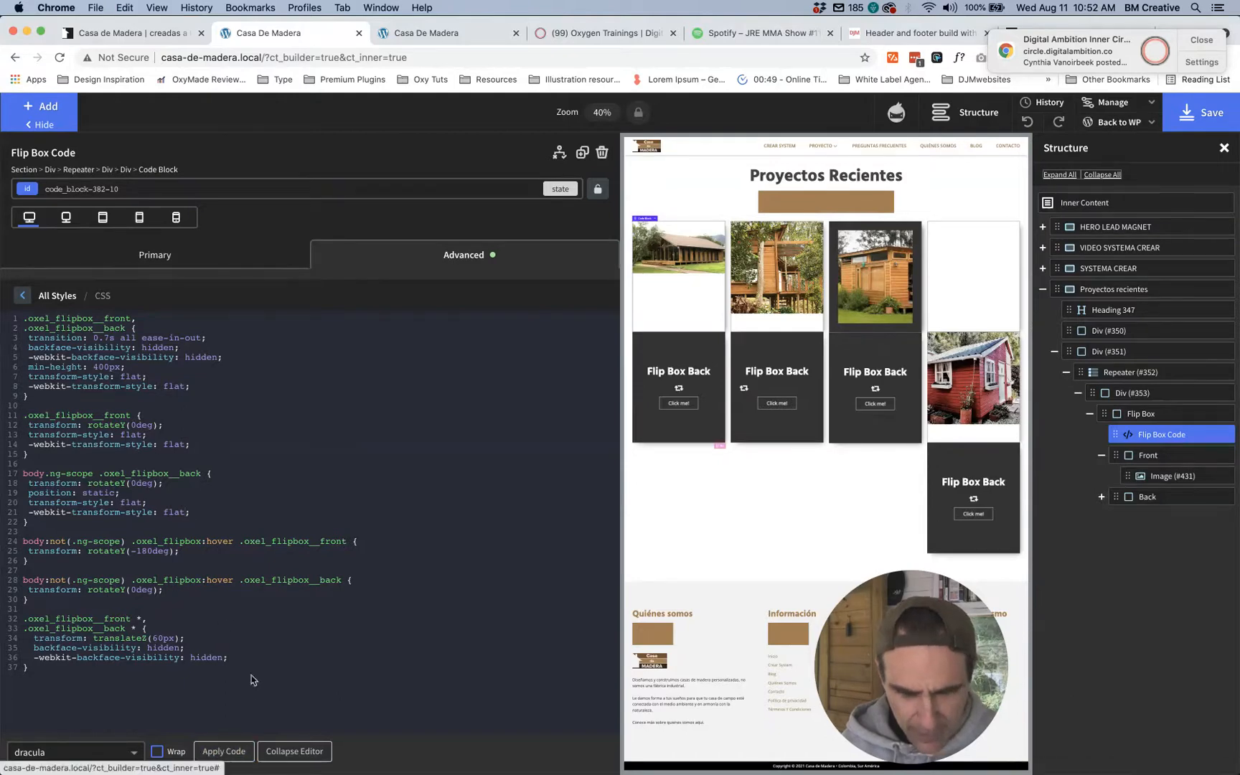
# Step: Save the page and reload the live site to check how the Proyectos Recientes flip boxes render
pyautogui.click(425, 36)
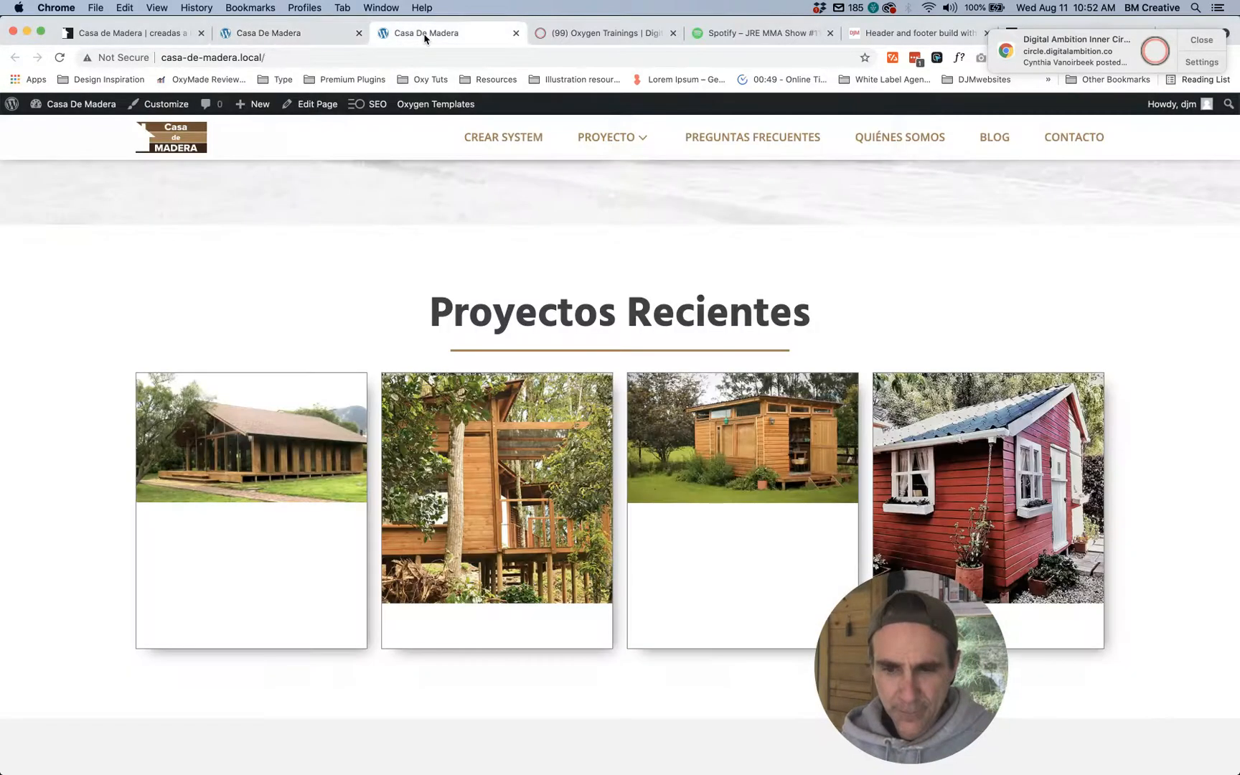
pyautogui.click(327, 34)
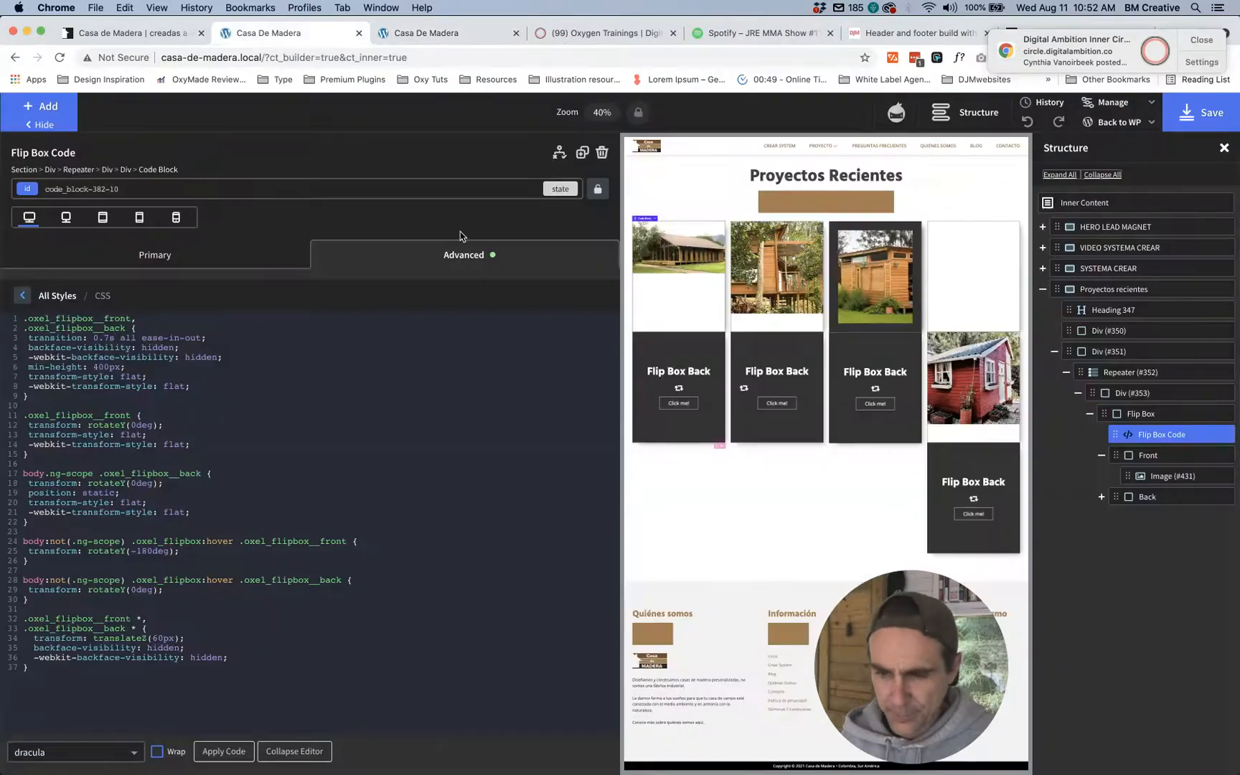
pyautogui.press('super+s')
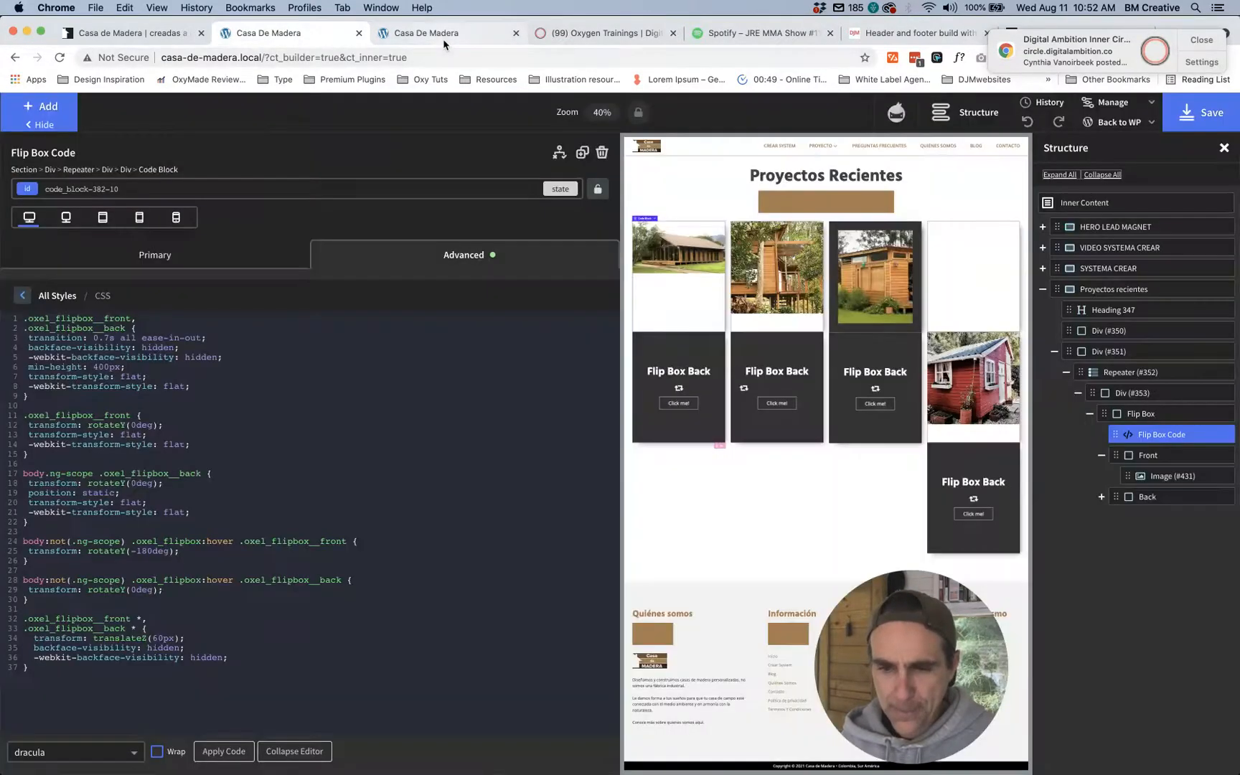
pyautogui.click(444, 33)
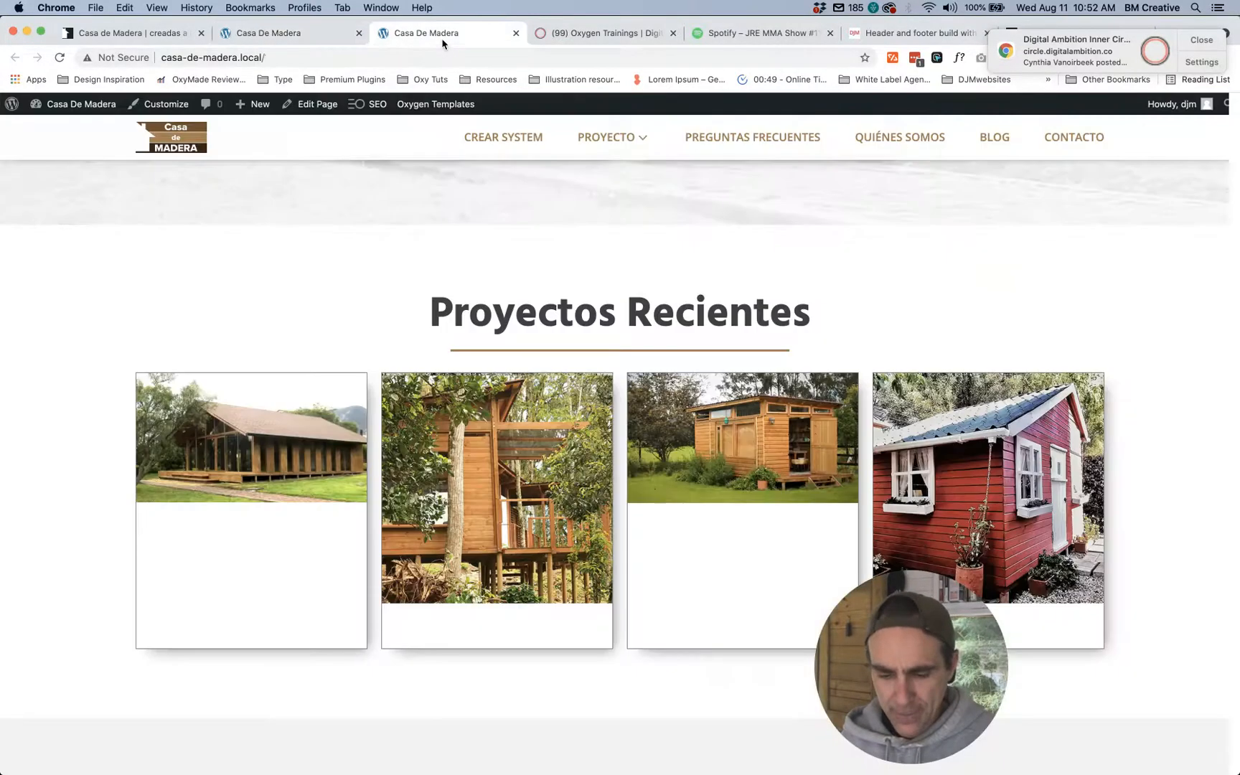
pyautogui.press('super+r')
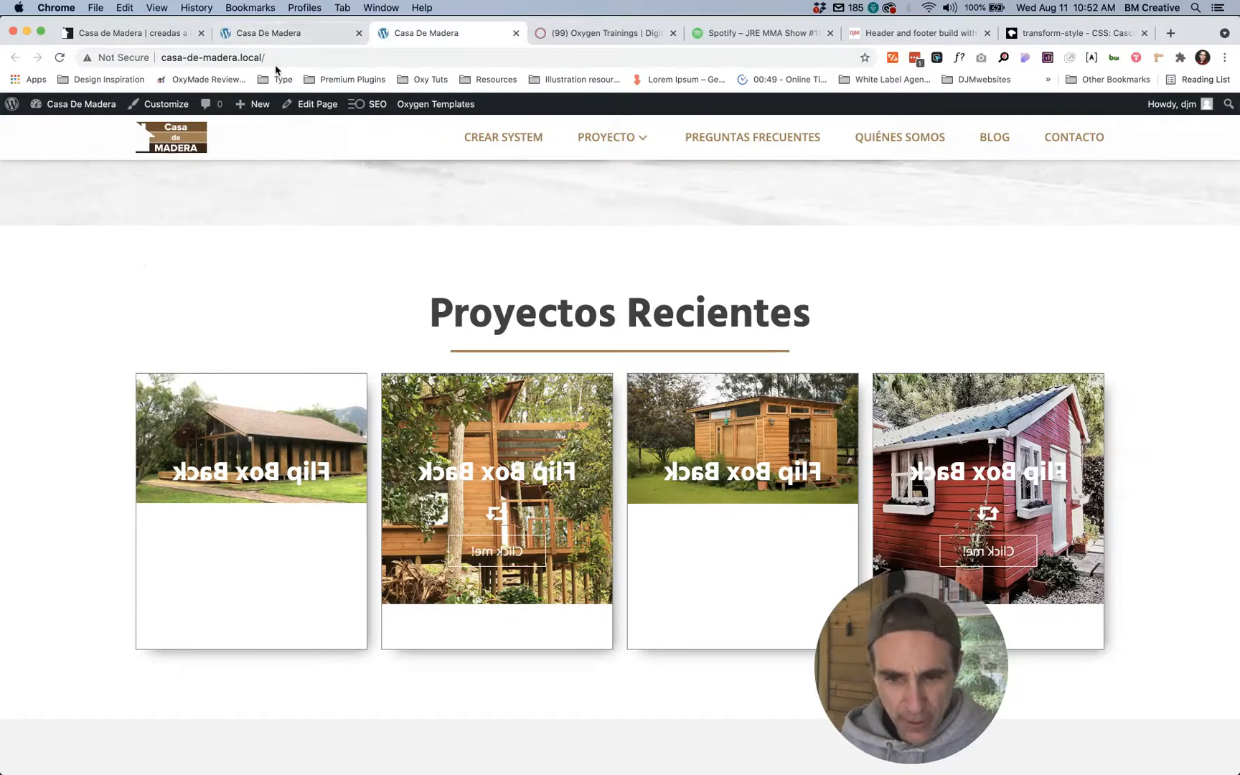
# Step: Undo the replacement of preserve-3d with flat in the Flip Box Code CSS
pyautogui.click(271, 34)
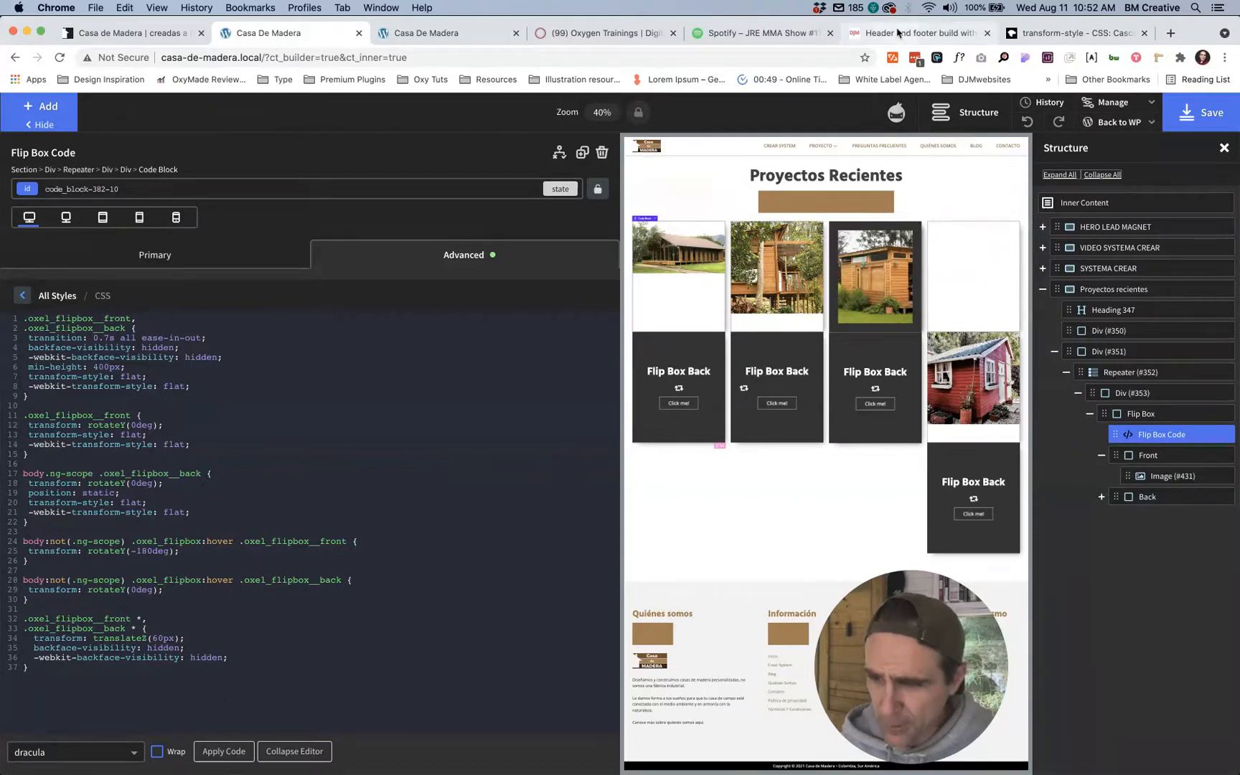
pyautogui.press('super+z')
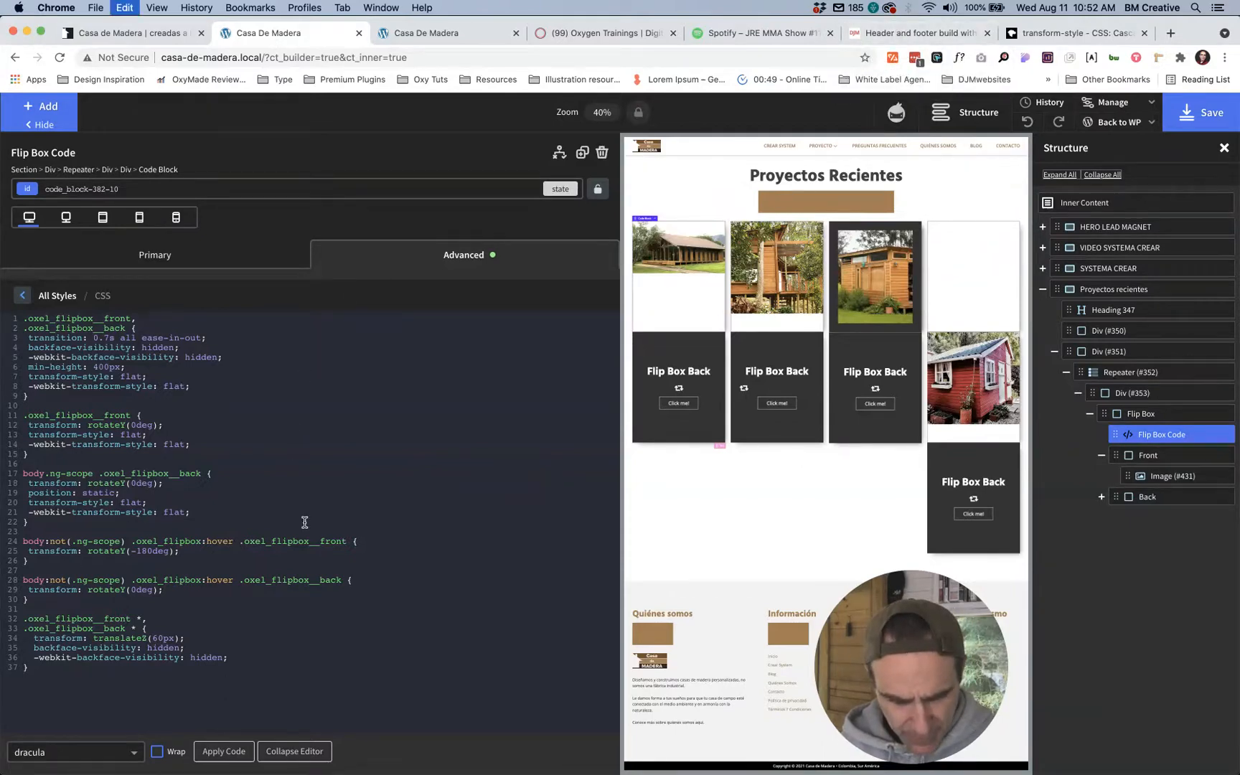
pyautogui.press('super+z')
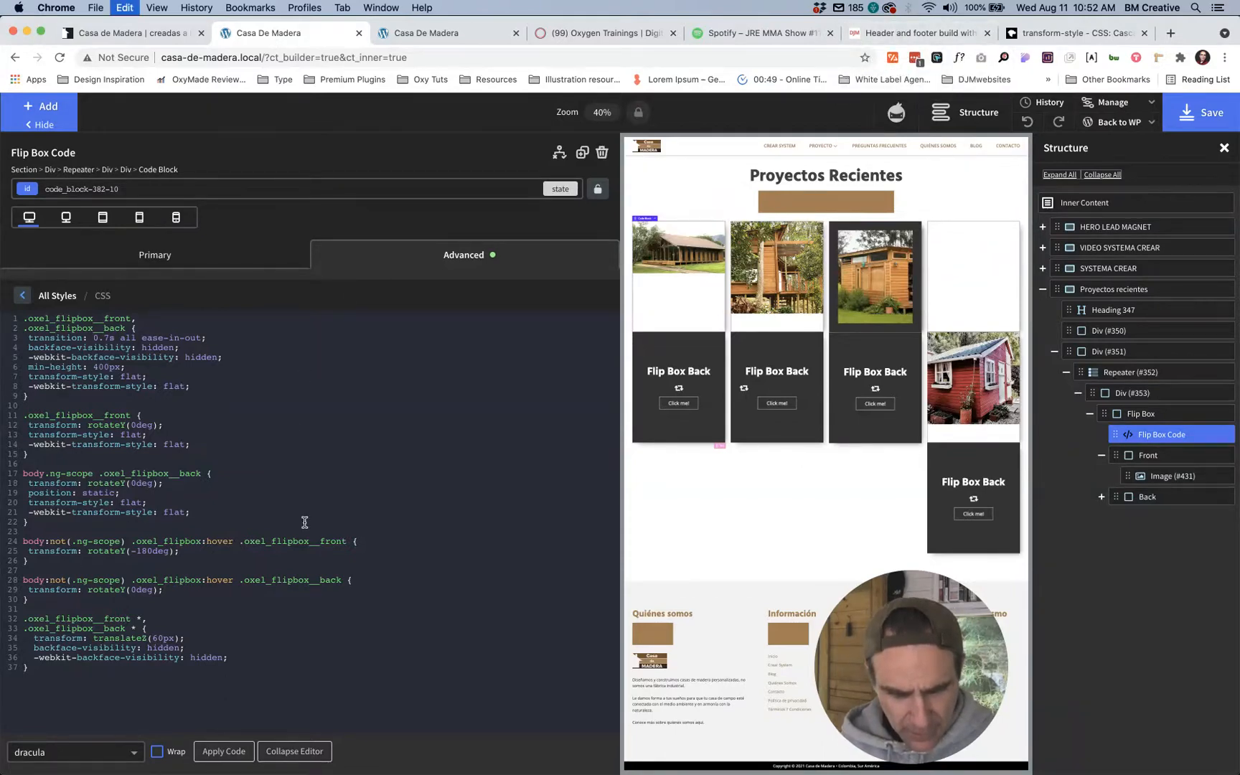
pyautogui.press('super+z')
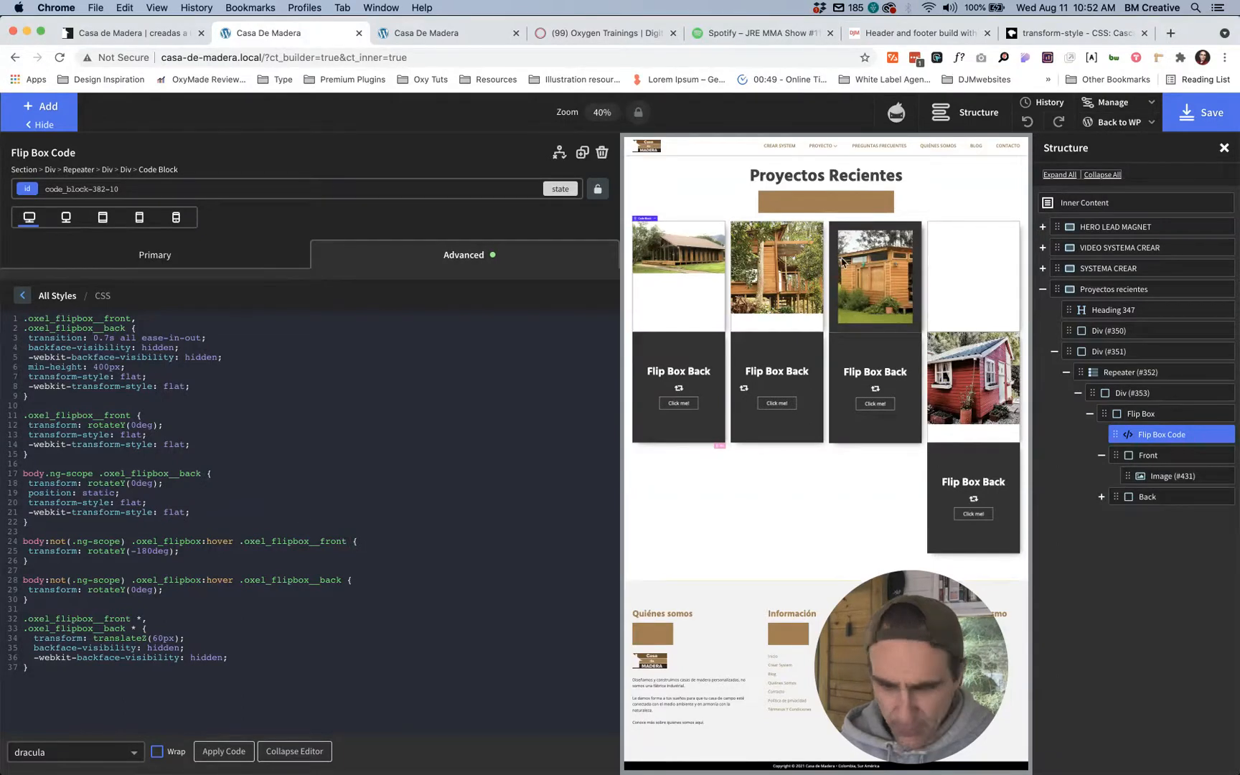
pyautogui.click(1027, 124)
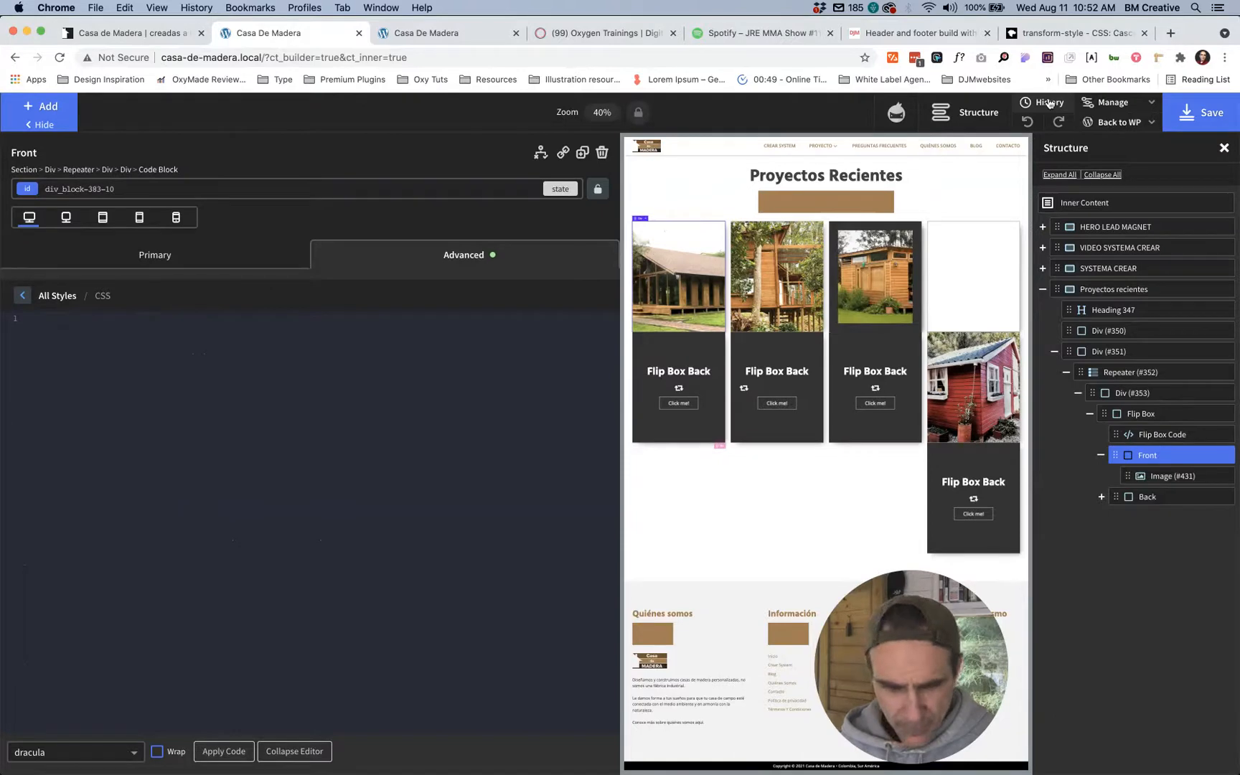
# Step: Set transform-style to preserve-3d in the shared, front and back rules of the Flip Box Code CSS
pyautogui.click(1155, 435)
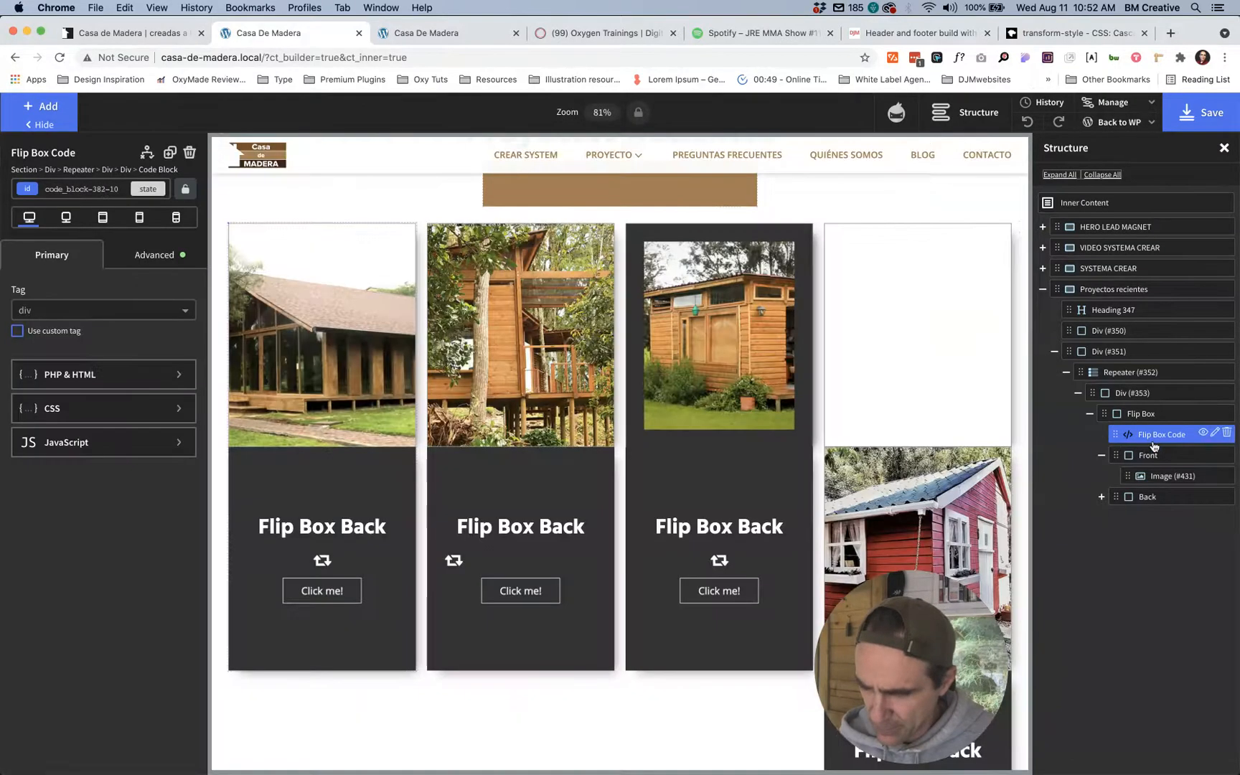
pyautogui.click(71, 414)
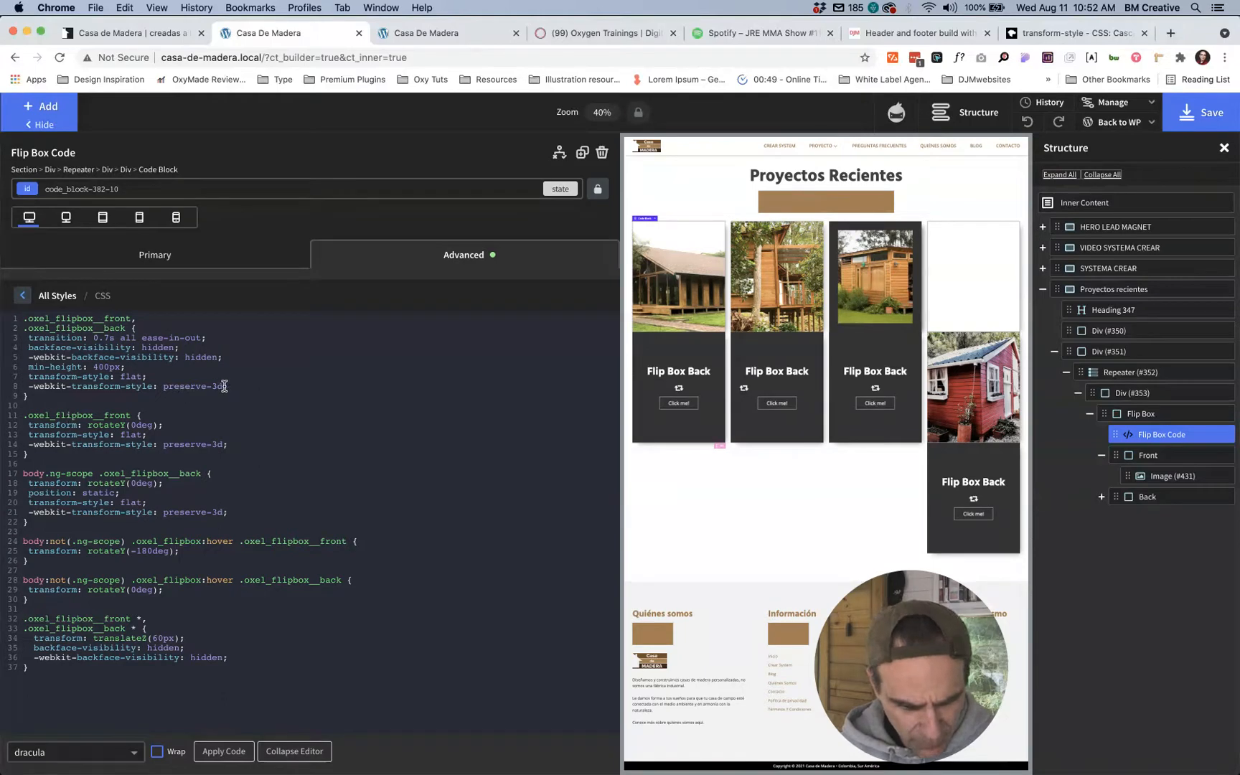
pyautogui.moveTo(223, 386); pyautogui.dragTo(163, 386)
pyautogui.press('super+c')
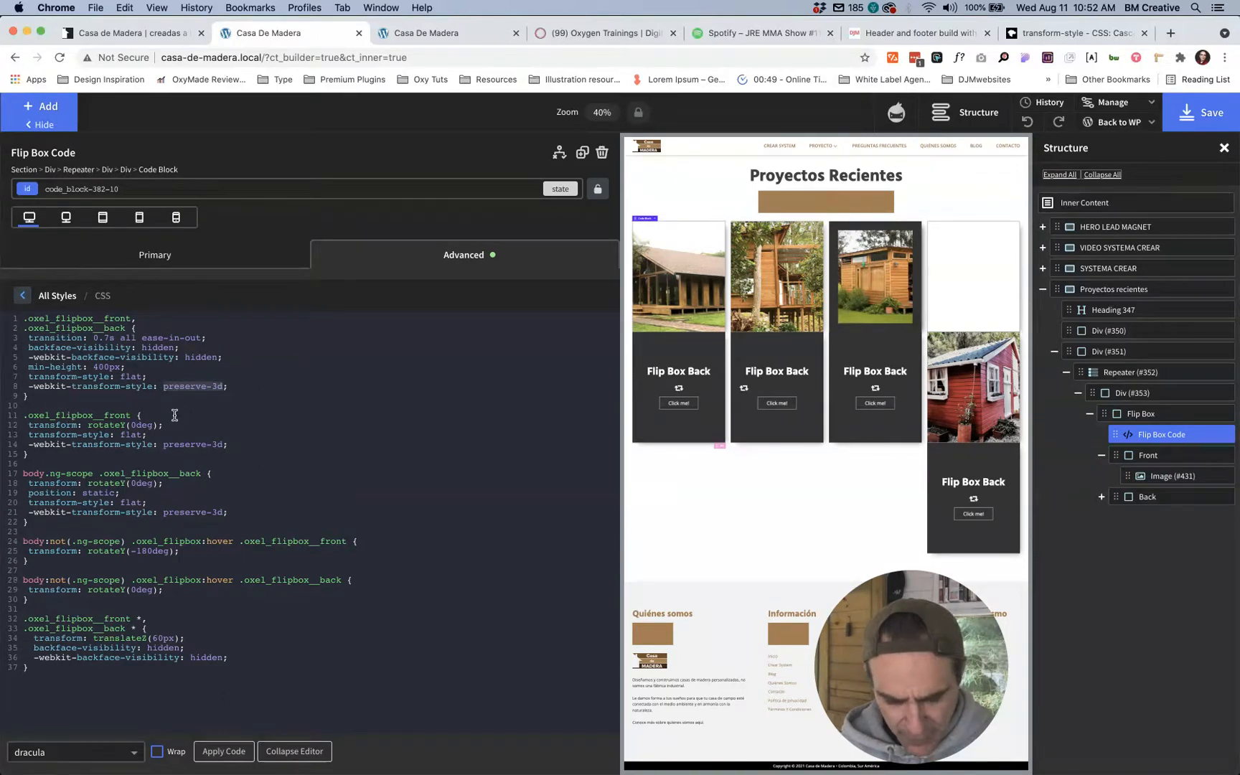
pyautogui.doubleClick(132, 376)
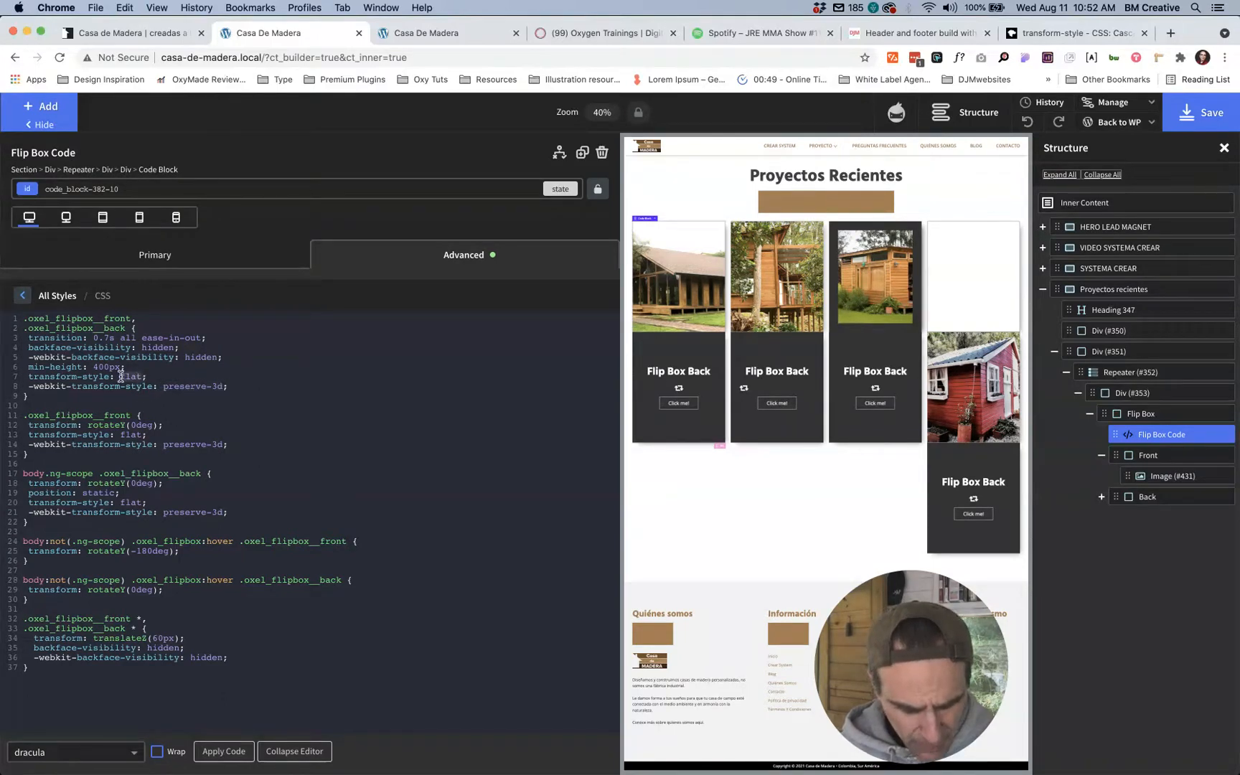
pyautogui.press('super+v')
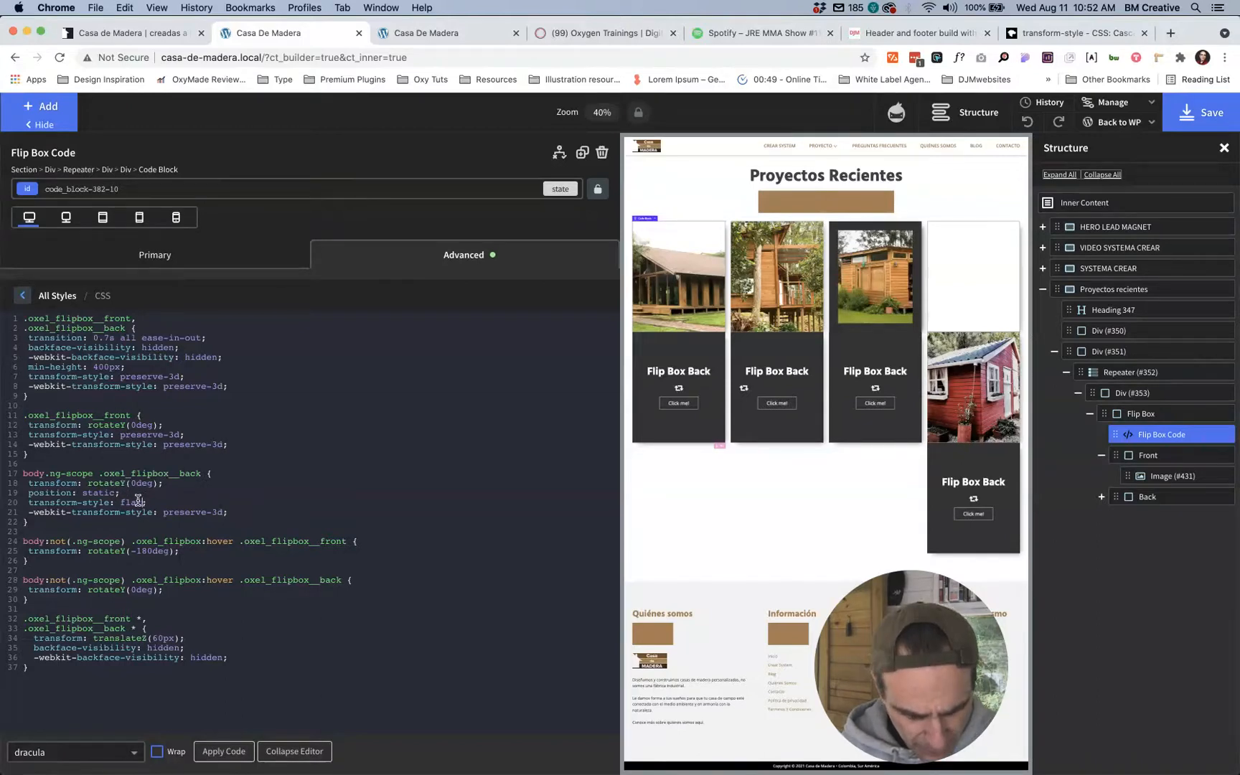
pyautogui.moveTo(138, 501); pyautogui.dragTo(121, 503)
pyautogui.write('preserve-3d')
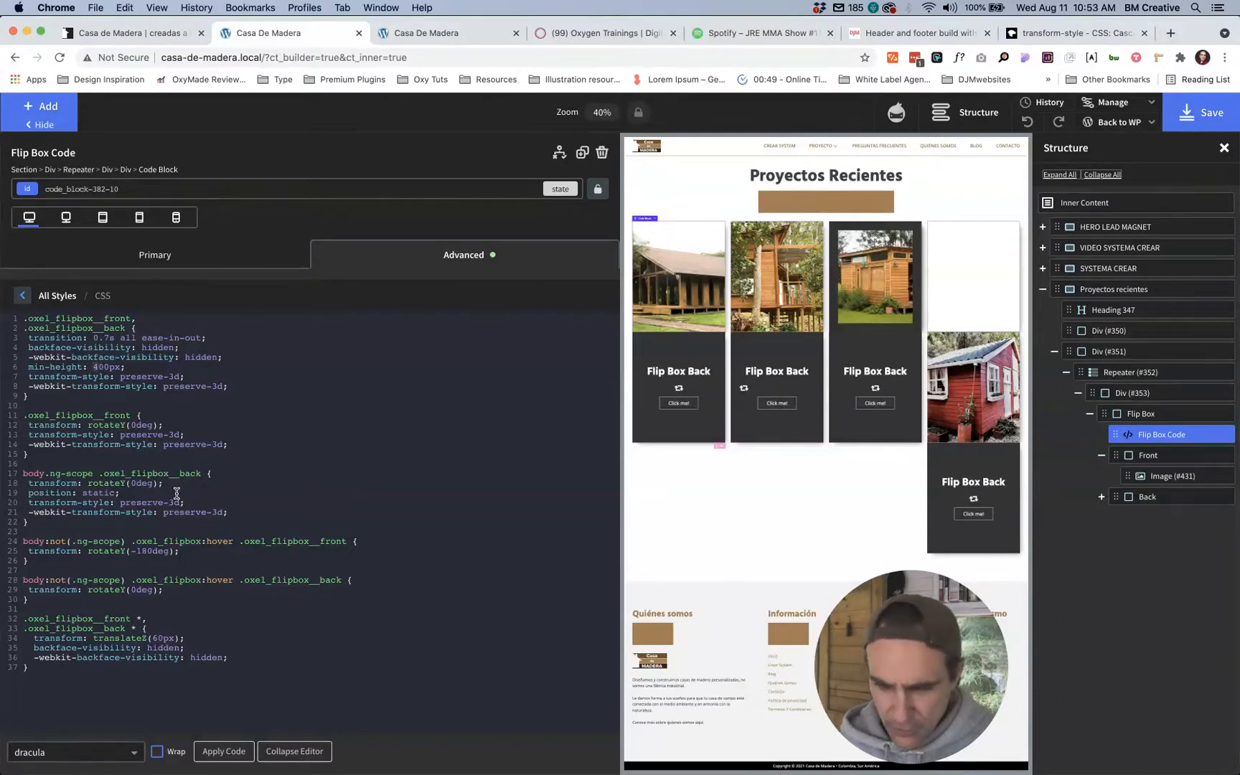
# Step: Change the min-height declaration in the shared front and back rule to height: 200px and apply the code
pyautogui.click(225, 752)
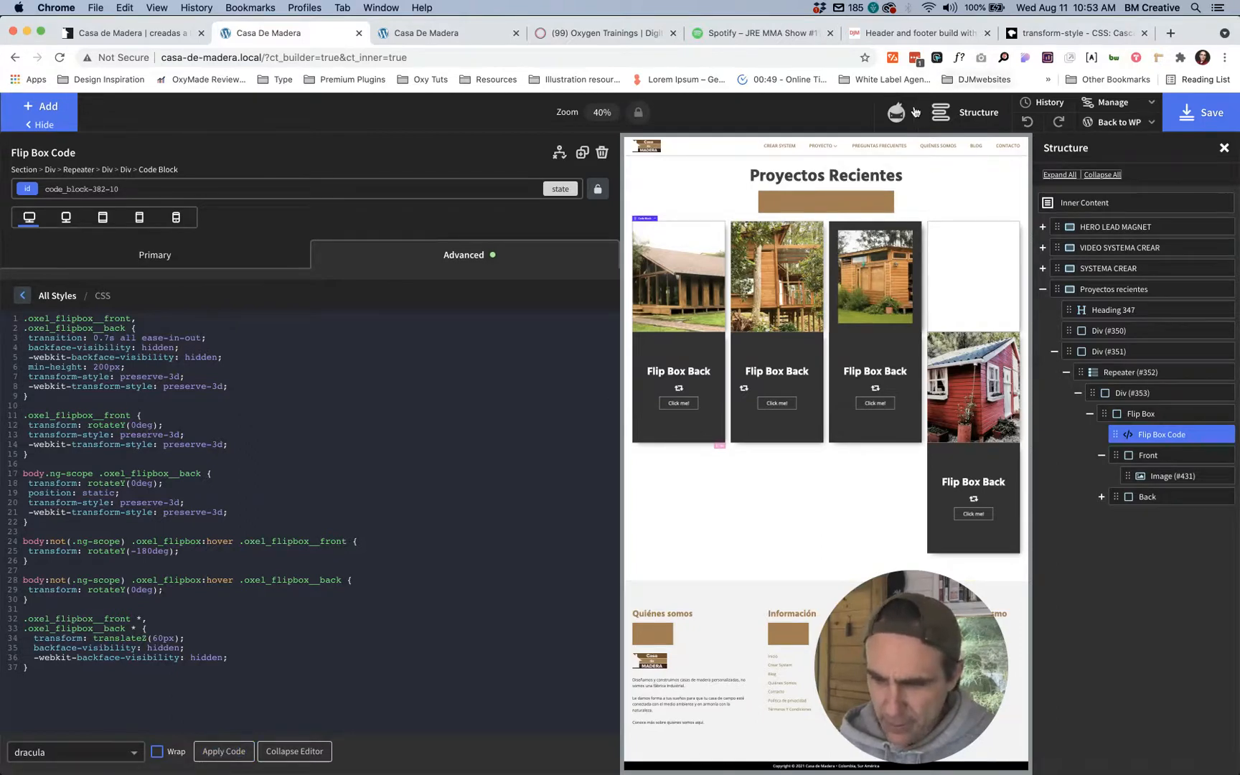
pyautogui.click(637, 112)
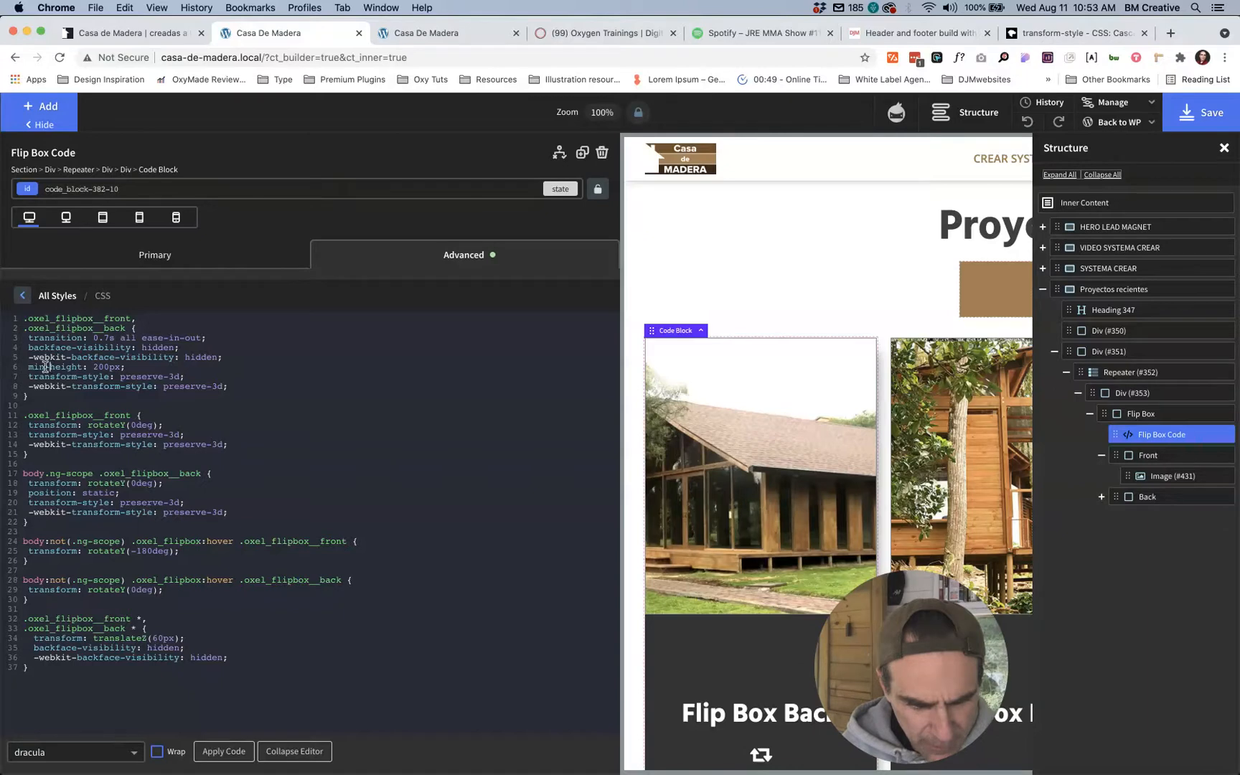
pyautogui.press('BackSpace')
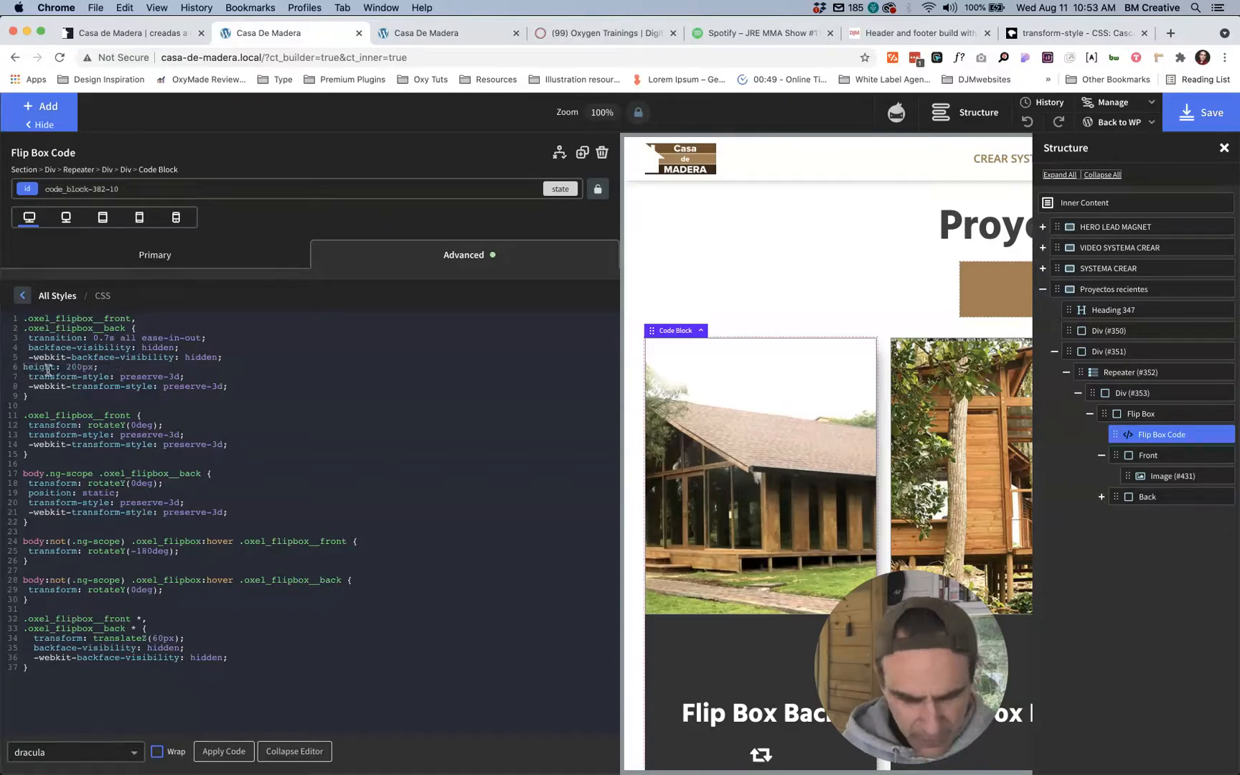
pyautogui.press('Tab')
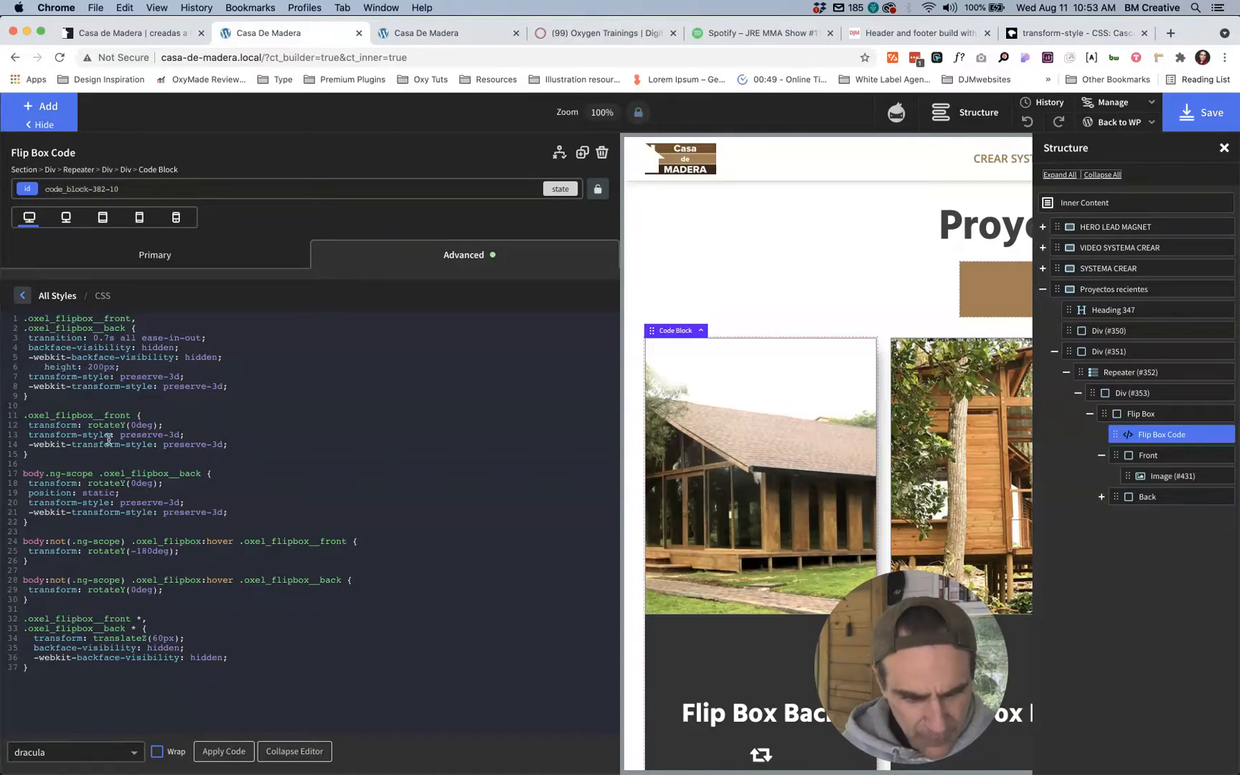
pyautogui.click(228, 751)
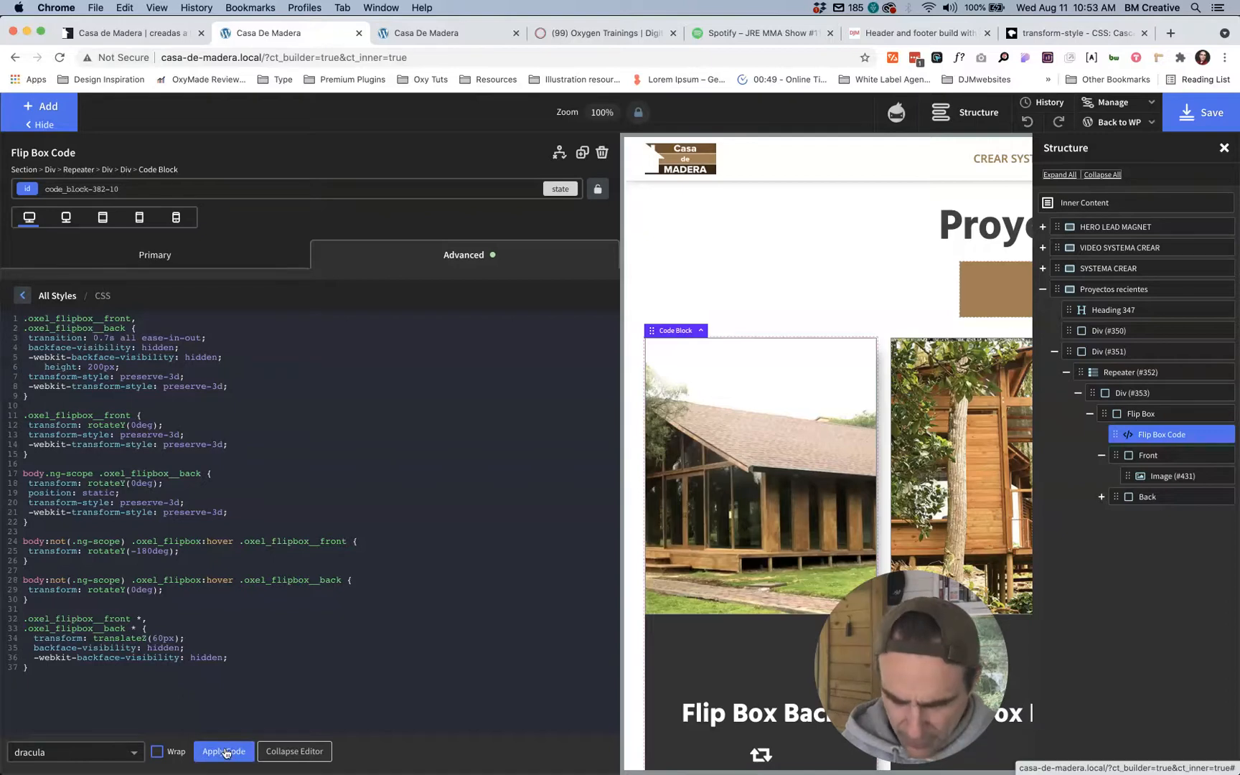
# Step: Clear the height set on the Front div's own ID and check the flip boxes in the preview
pyautogui.click(1147, 458)
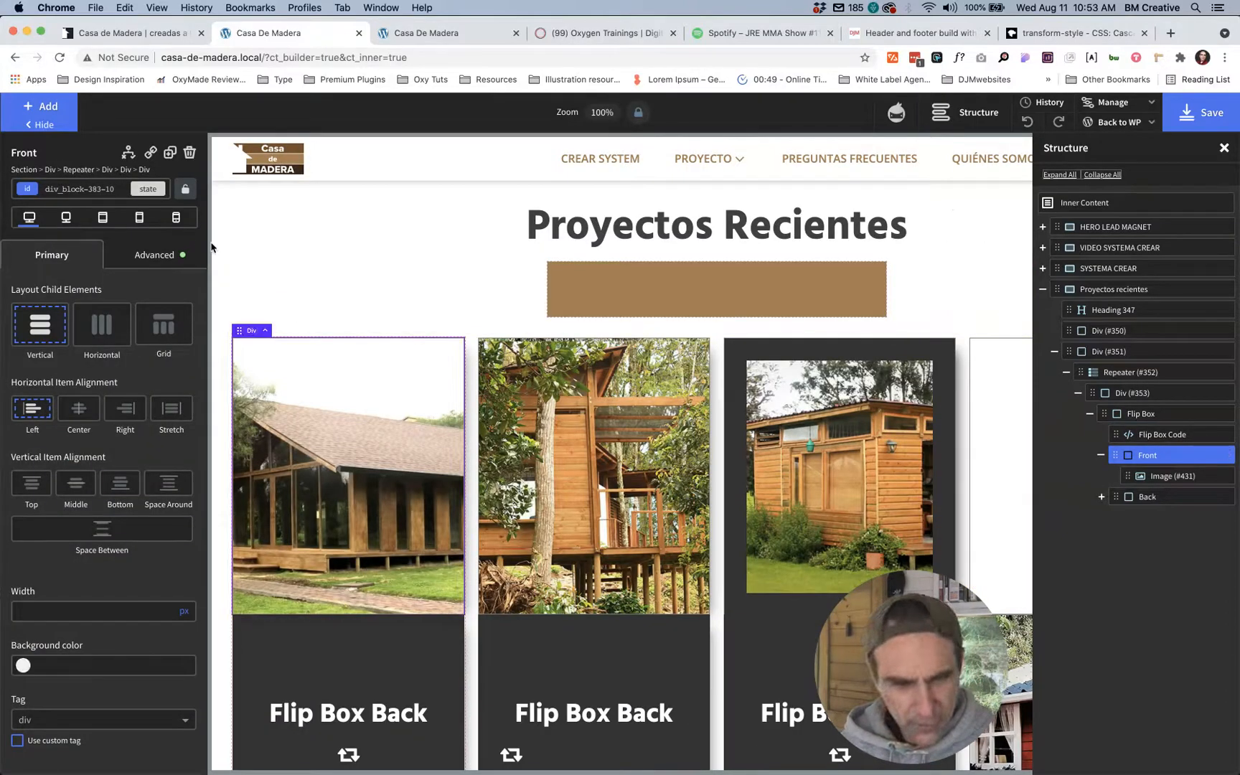
pyautogui.click(144, 257)
pyautogui.click(79, 328)
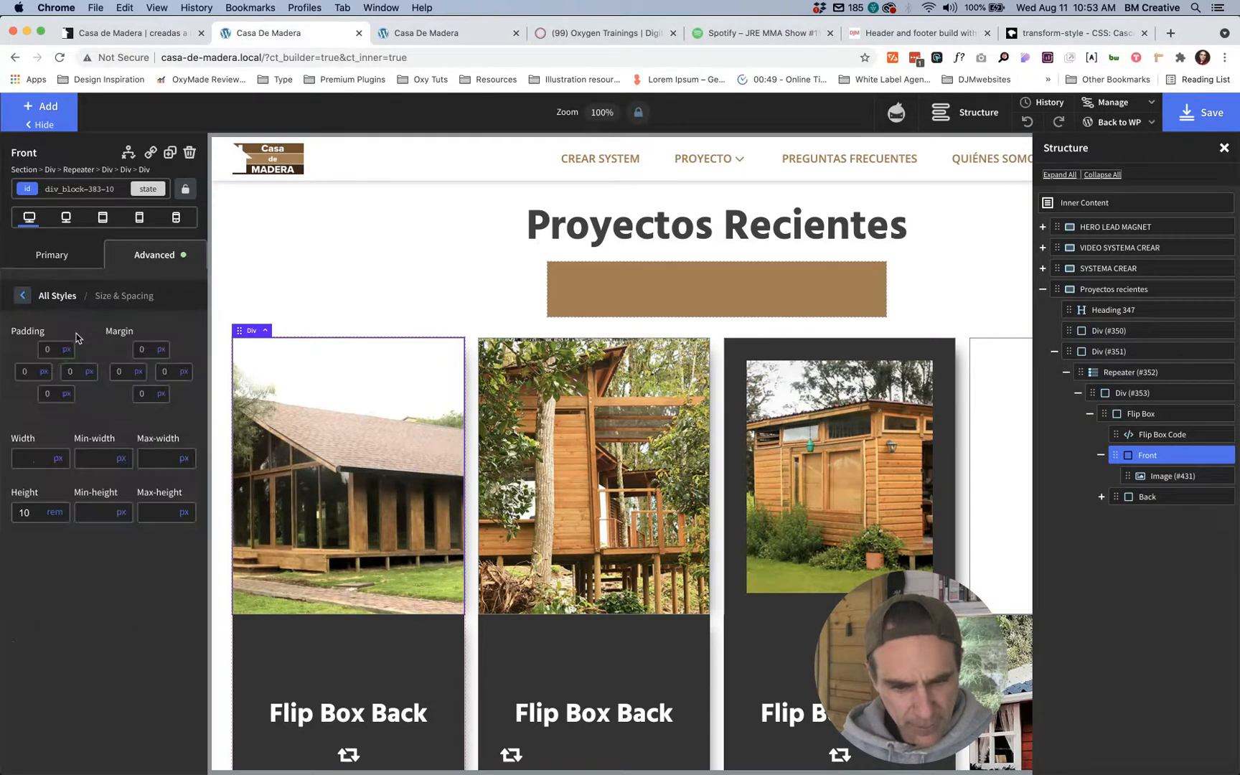
pyautogui.click(35, 510)
pyautogui.doubleClick(35, 510)
pyautogui.press('BackSpace')
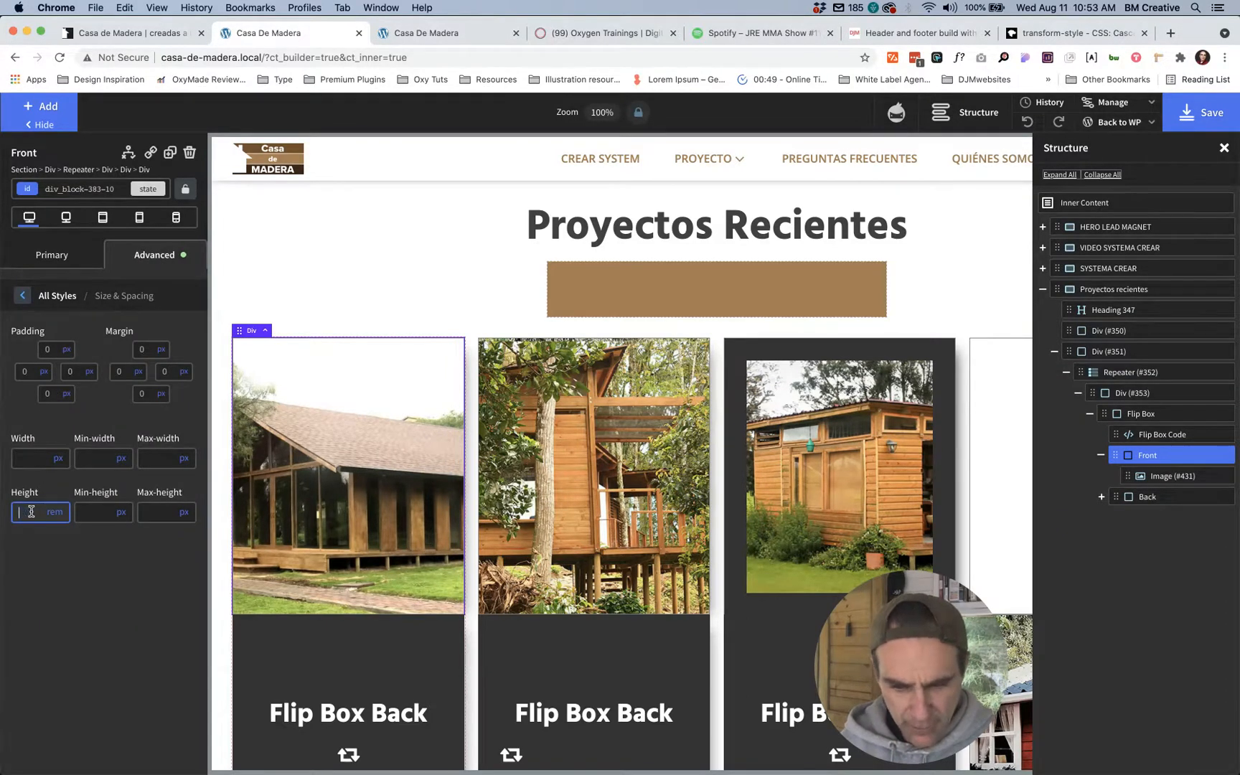
pyautogui.click(59, 555)
pyautogui.scroll(-7, 512, 556)
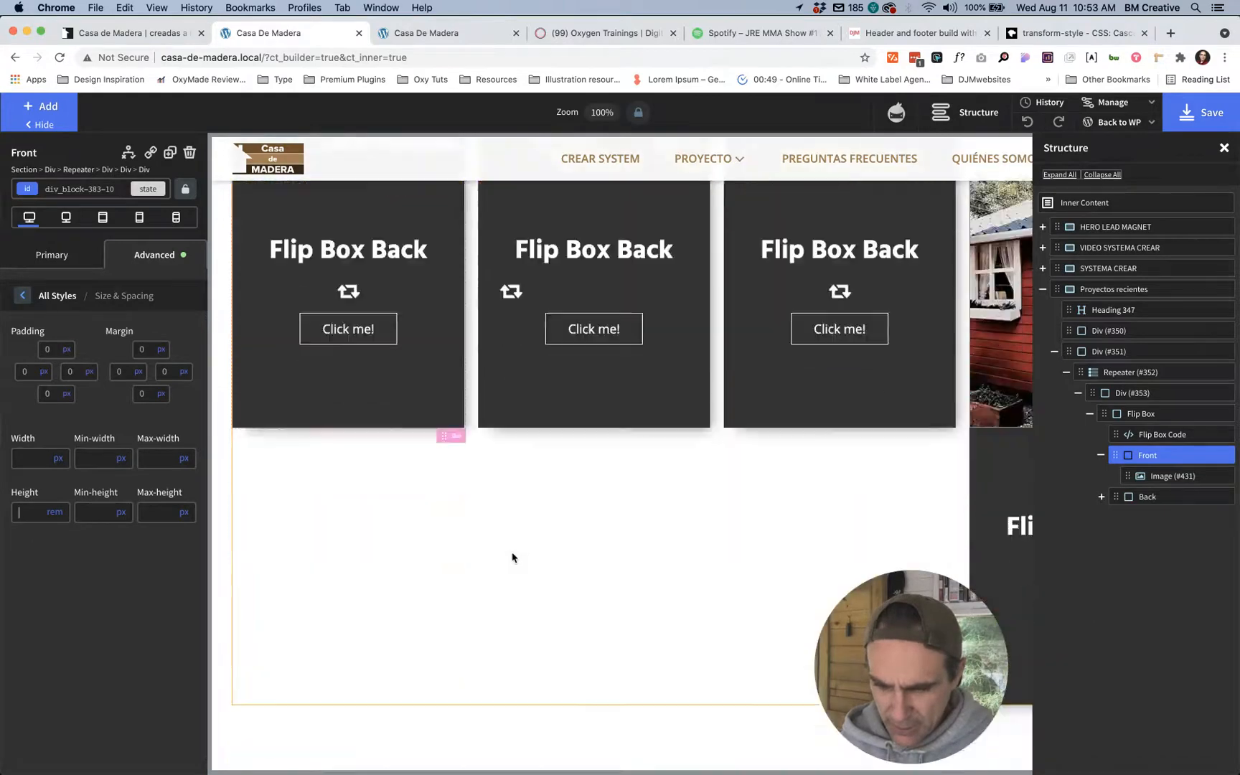
pyautogui.scroll(4, 512, 556)
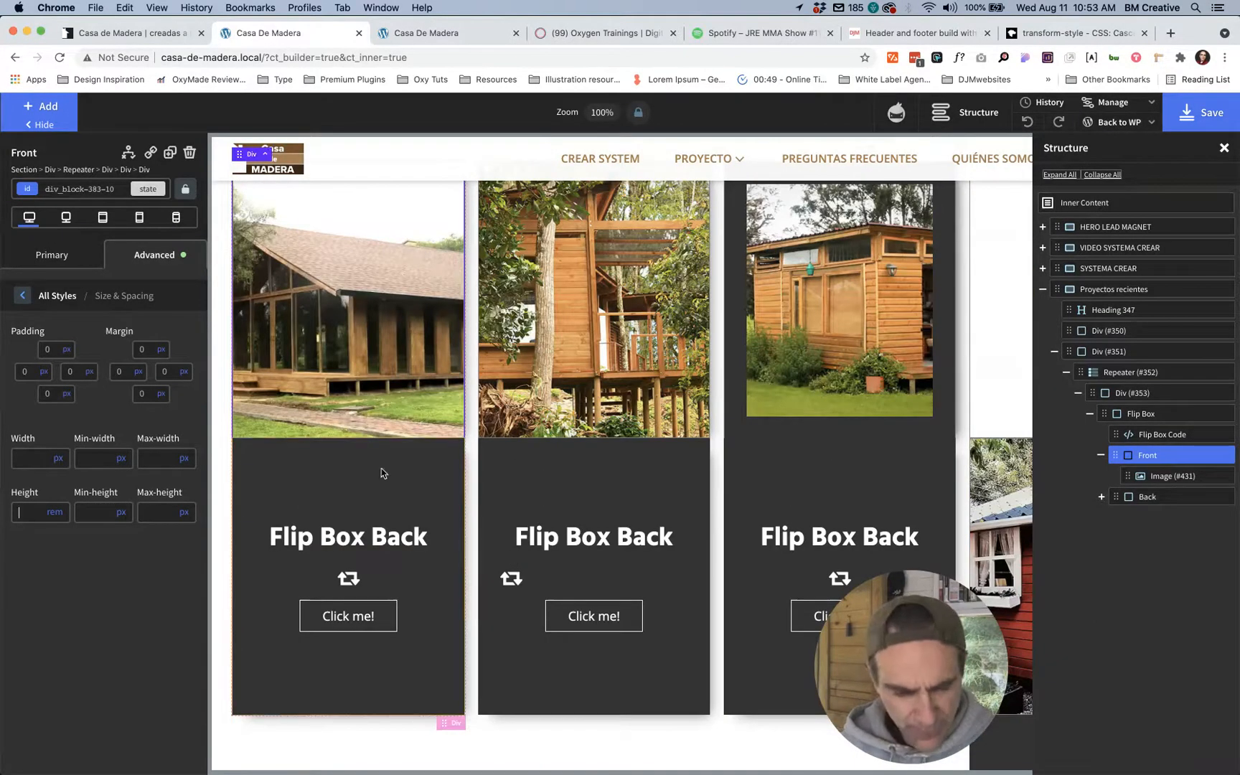
# Step: Set the height of the Front's oxel_flipbox__front class to 10 rem
pyautogui.click(79, 189)
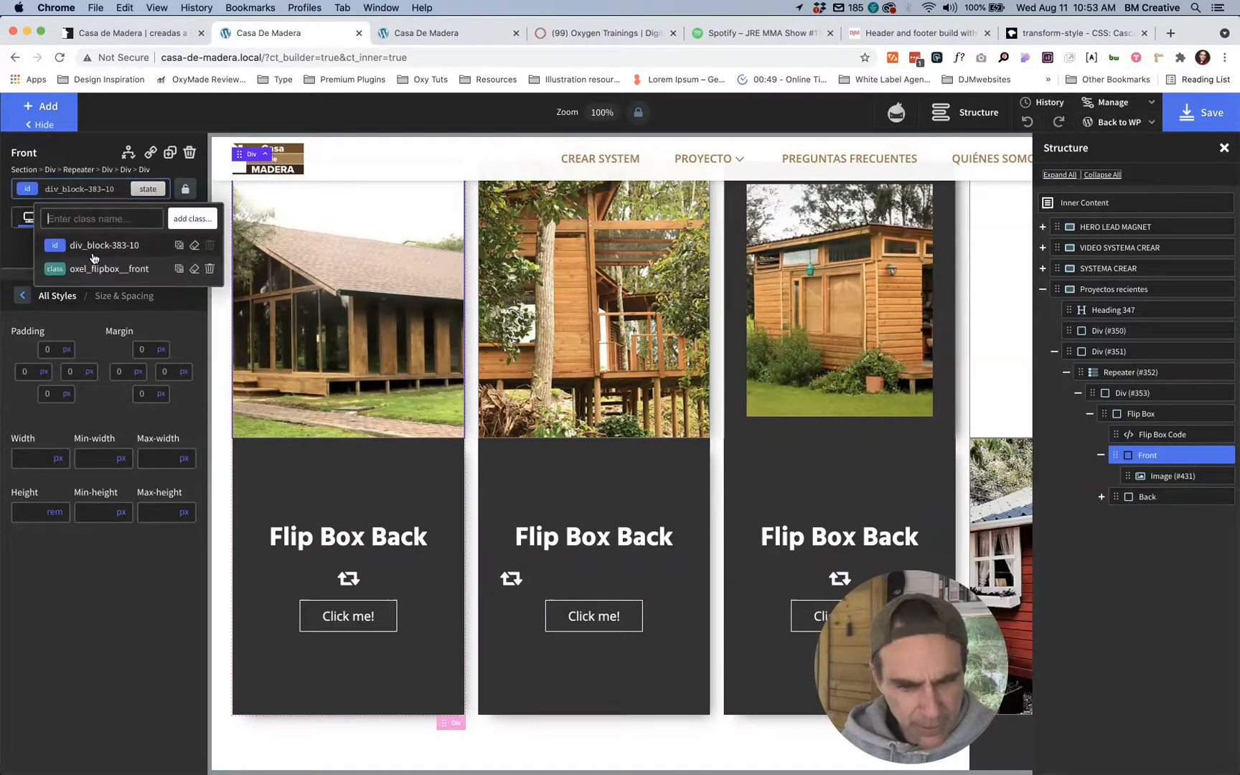
pyautogui.click(93, 269)
pyautogui.click(29, 517)
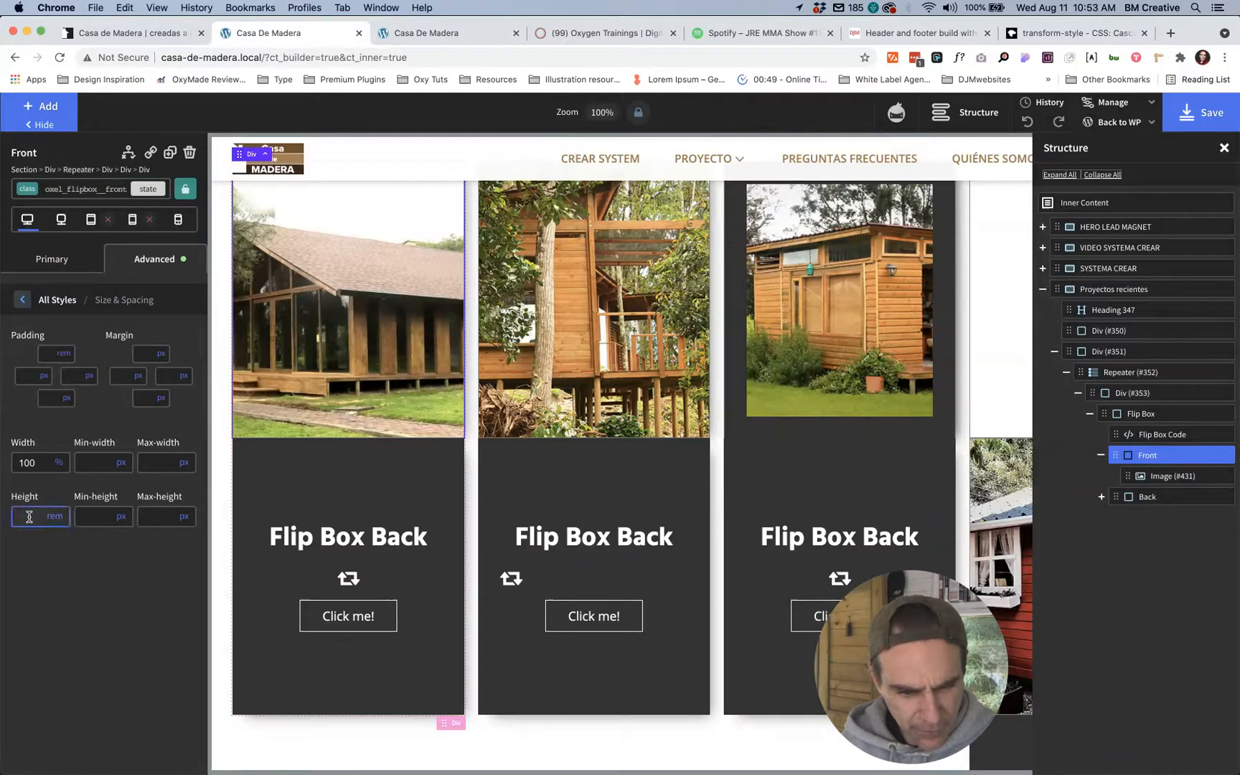
pyautogui.write('10')
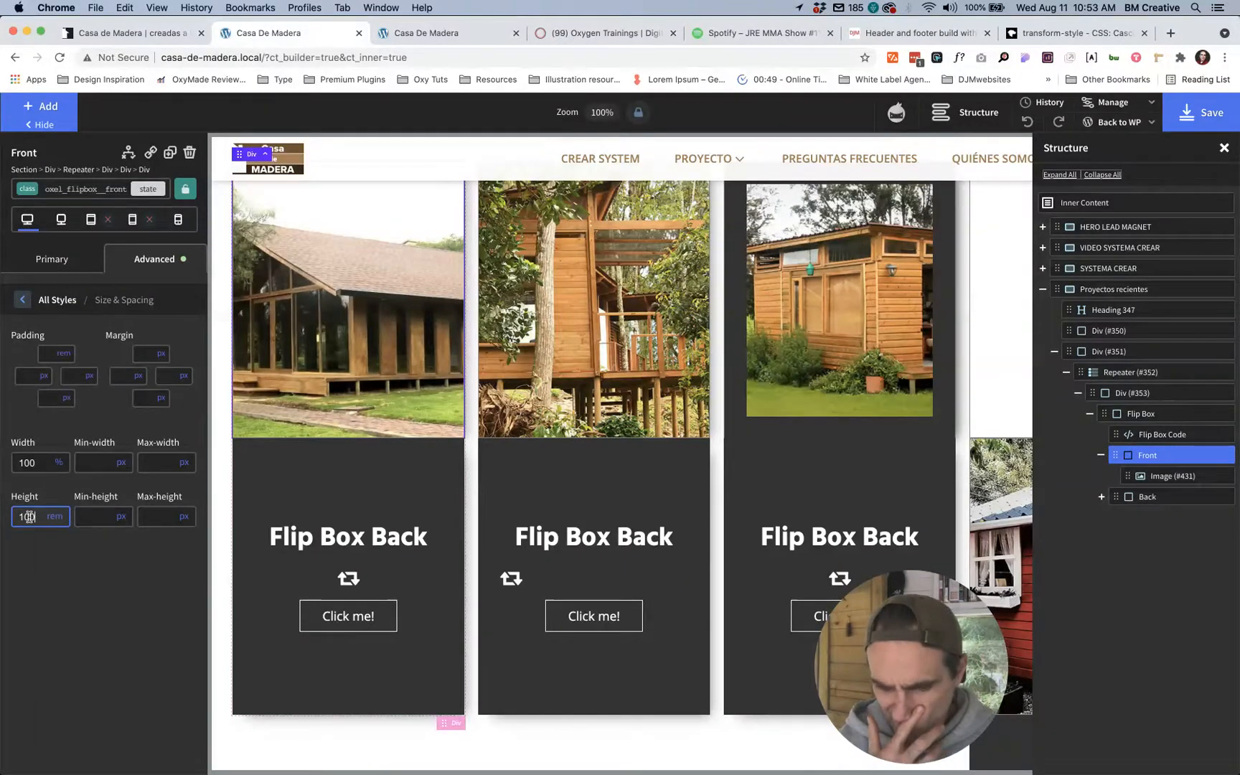
# Step: Clear the height value of the Front's oxel_flipbox__front class
pyautogui.write('0')
pyautogui.press('BackSpace')
pyautogui.press('BackSpace')
pyautogui.press('BackSpace')
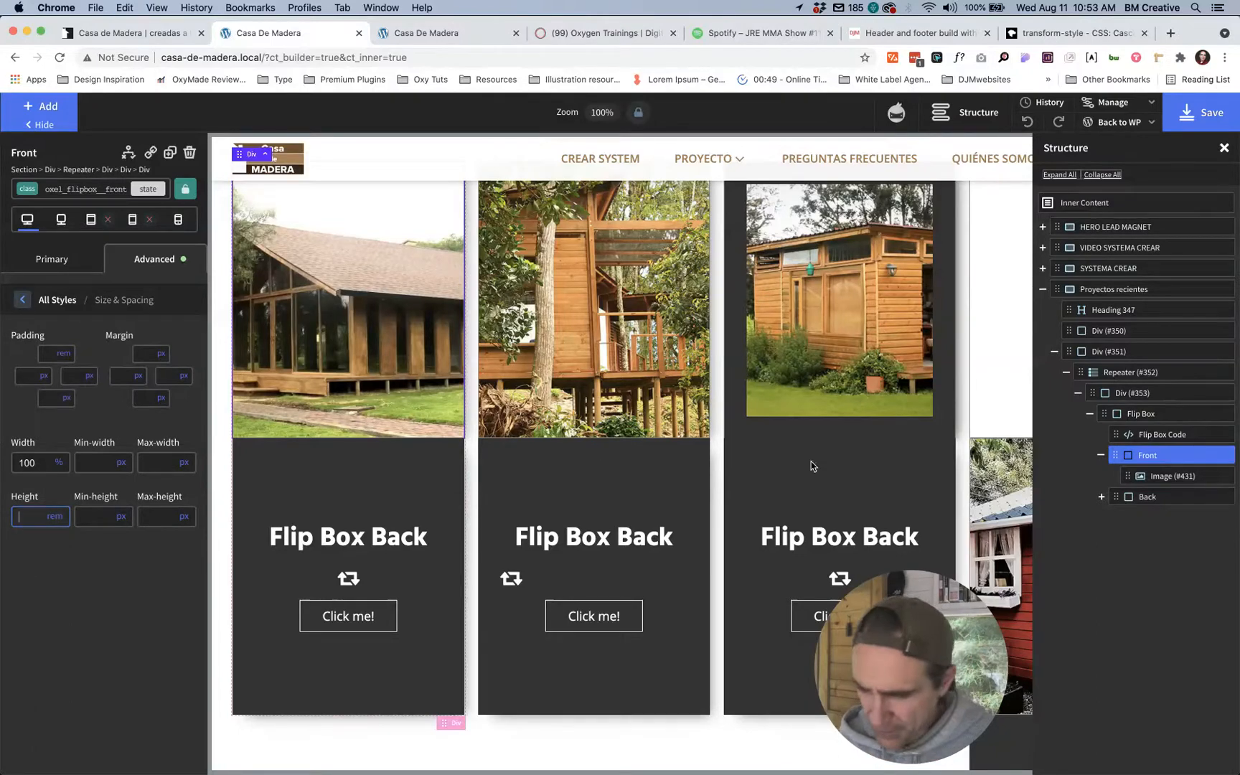
# Step: Change the height declaration in the Flip Box Code's shared front and back rule to min-height: 2000px, apply the code and save the page
pyautogui.click(1166, 434)
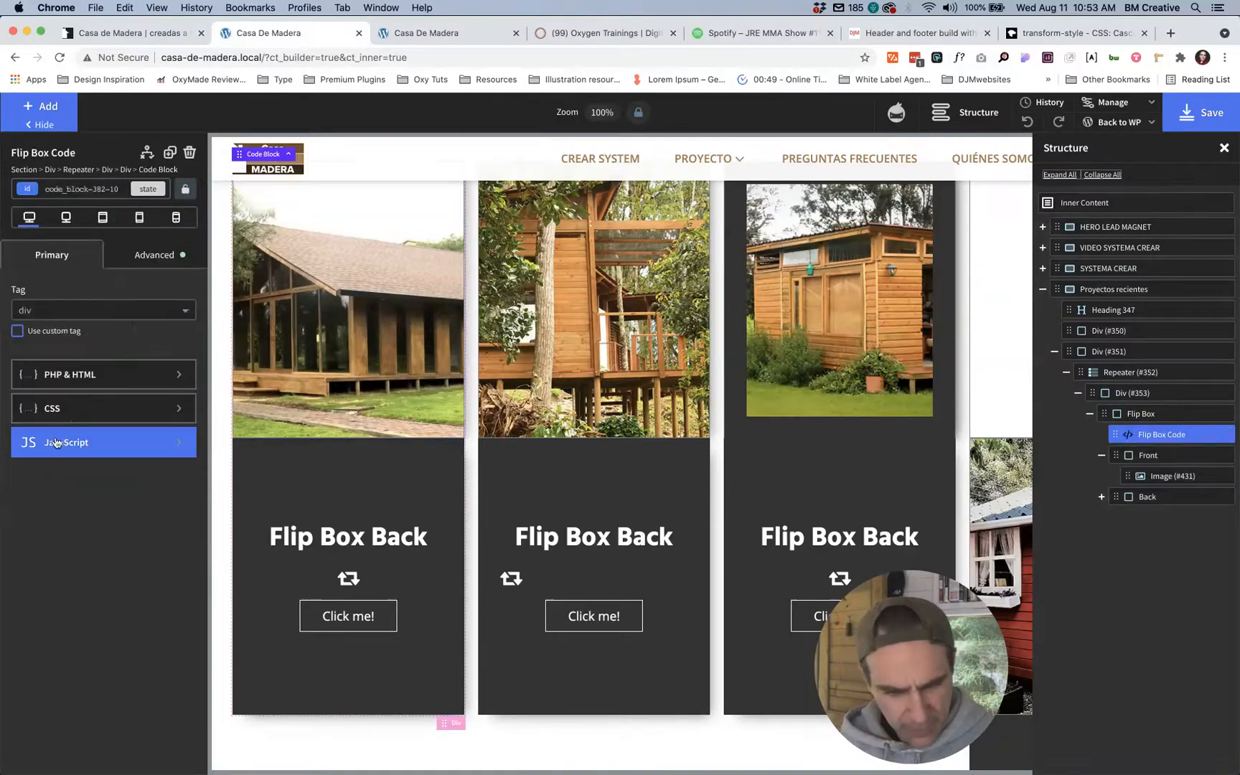
pyautogui.click(84, 409)
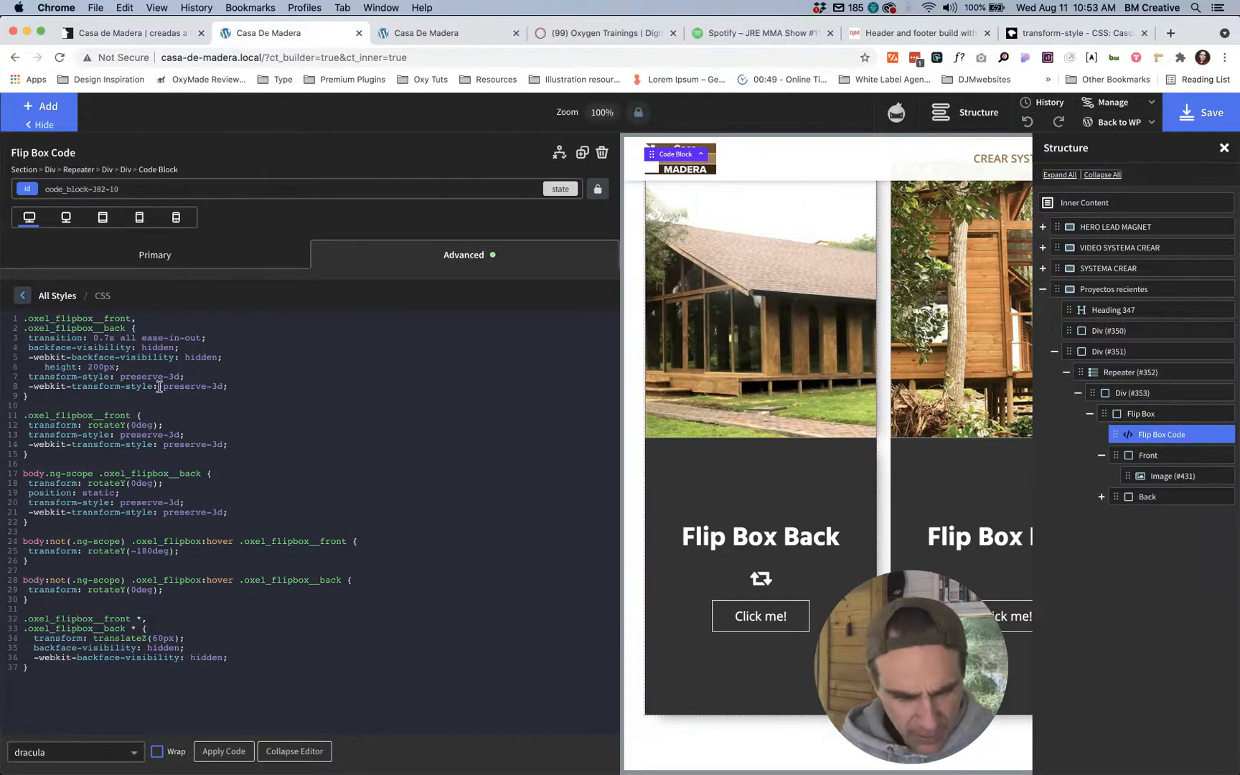
pyautogui.click(93, 367)
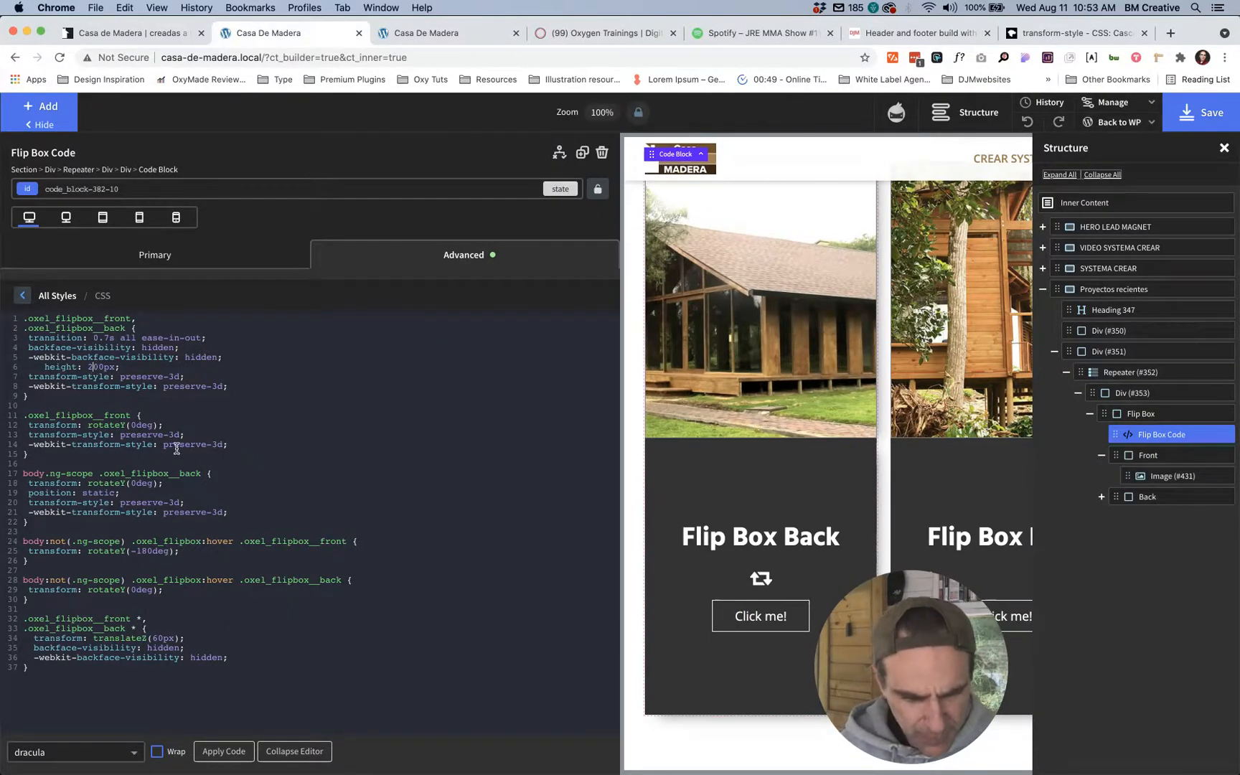
pyautogui.write('min-')
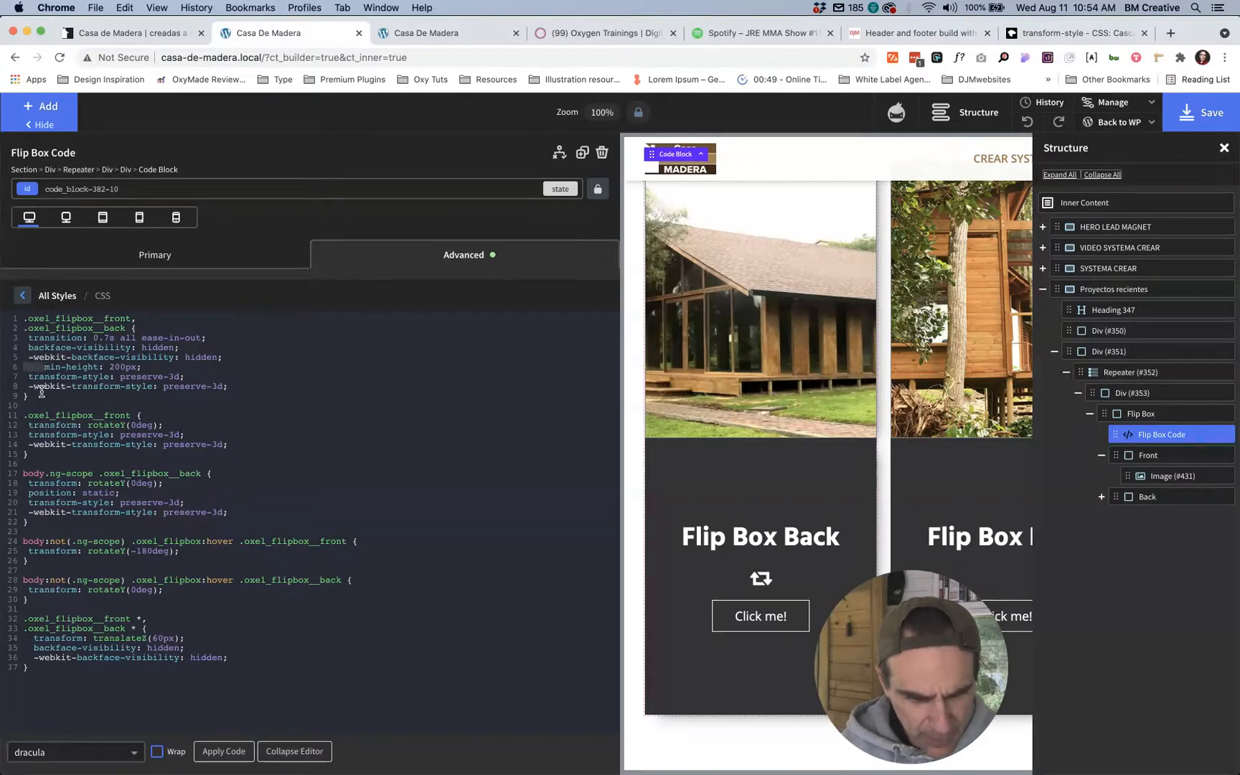
pyautogui.press('Tab')
pyautogui.press('BackSpace')
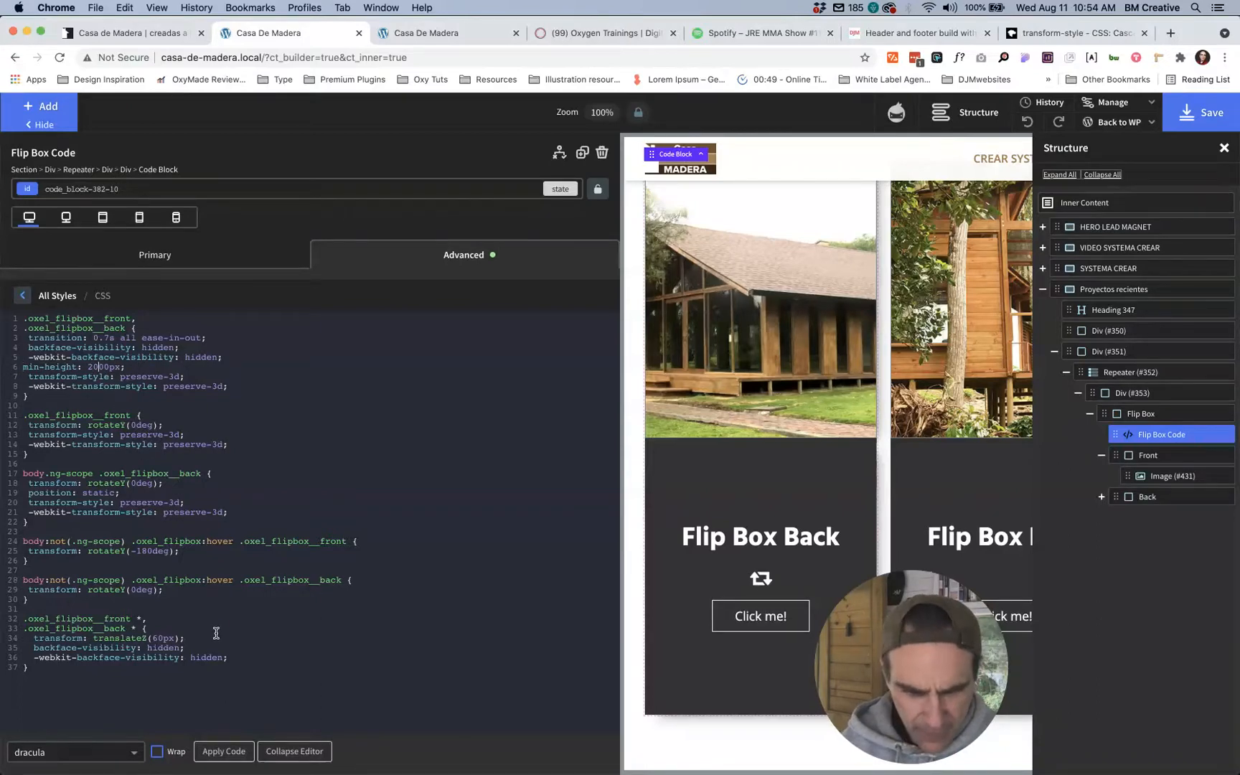
pyautogui.click(220, 751)
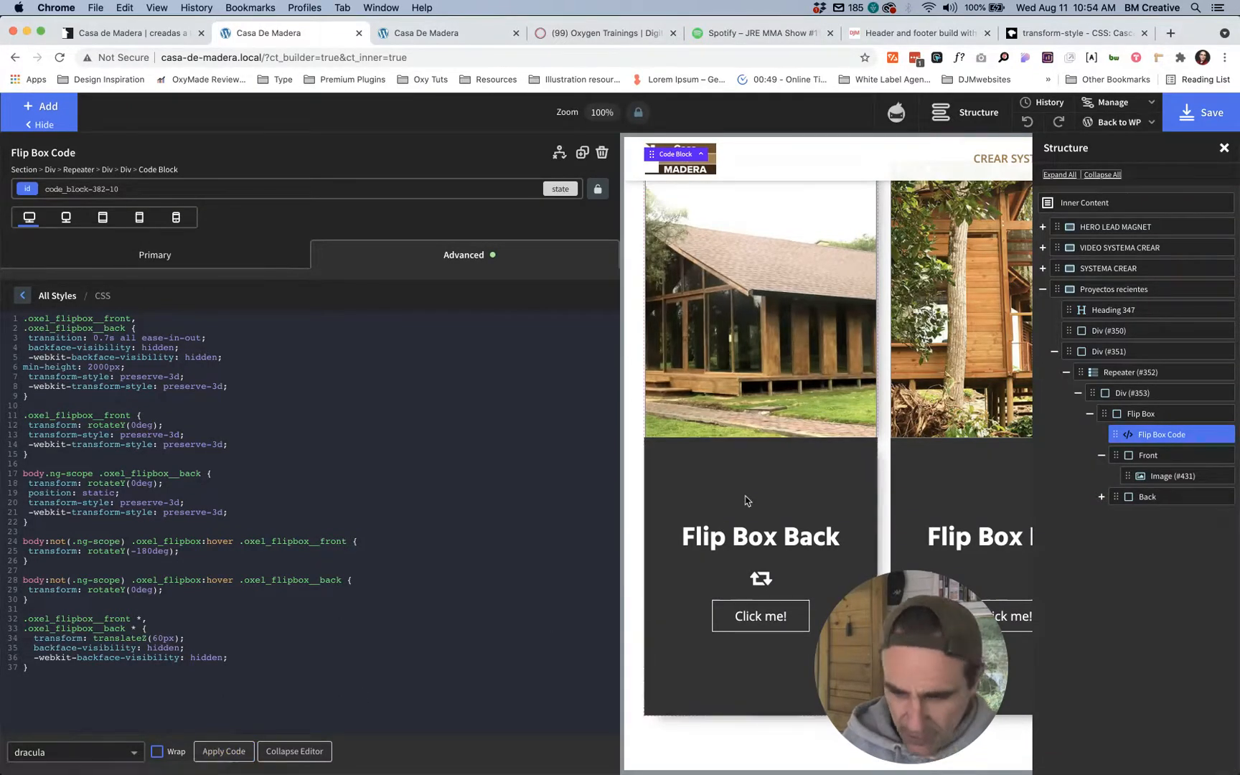
pyautogui.click(1189, 120)
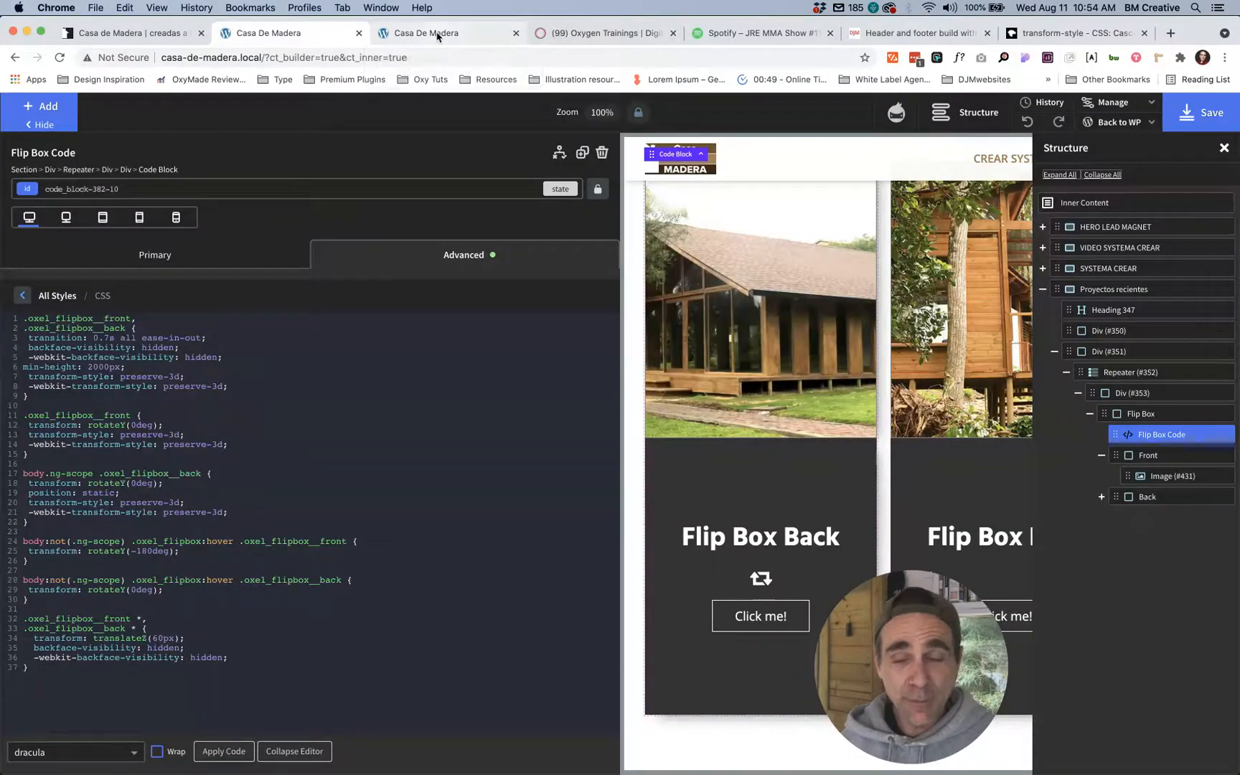
# Step: Reload the live home page and examine the height of the CREAR cards and the recent-project flip boxes
pyautogui.click(437, 36)
pyautogui.press('super+r')
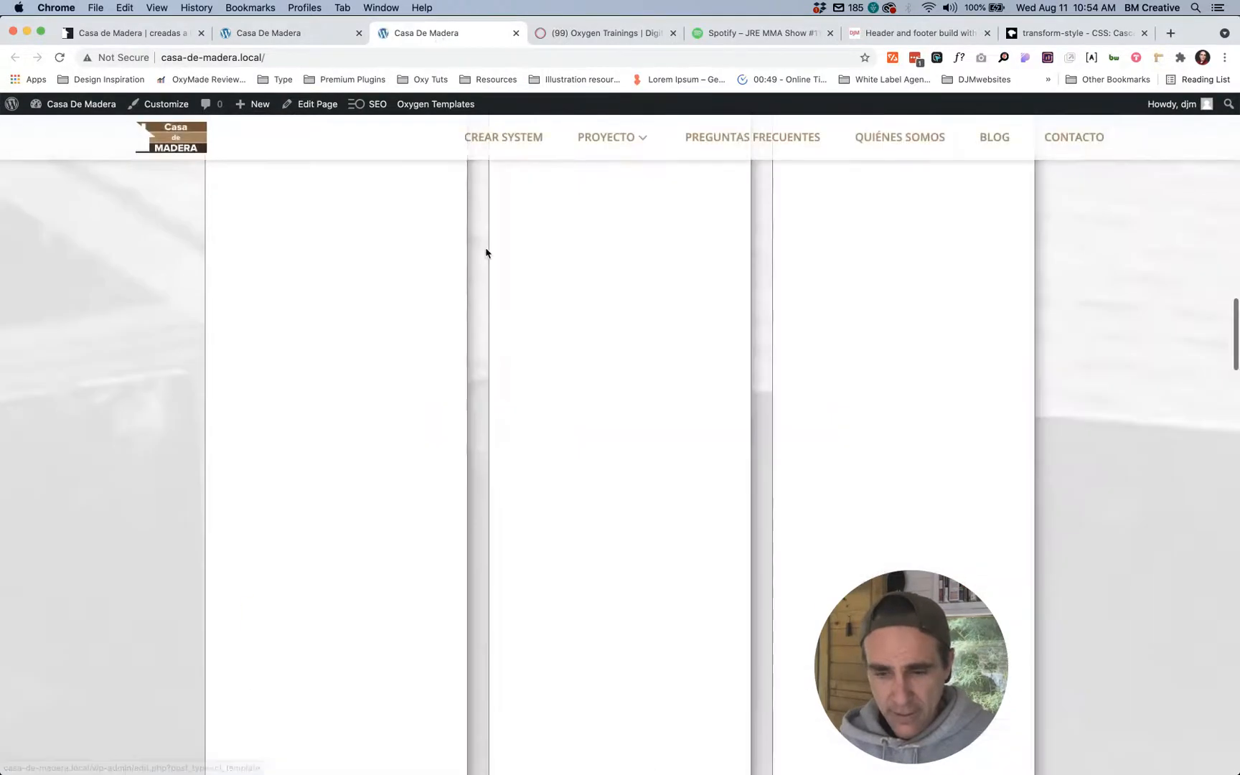
pyautogui.scroll(10, 487, 253)
pyautogui.scroll(-5, 486, 253)
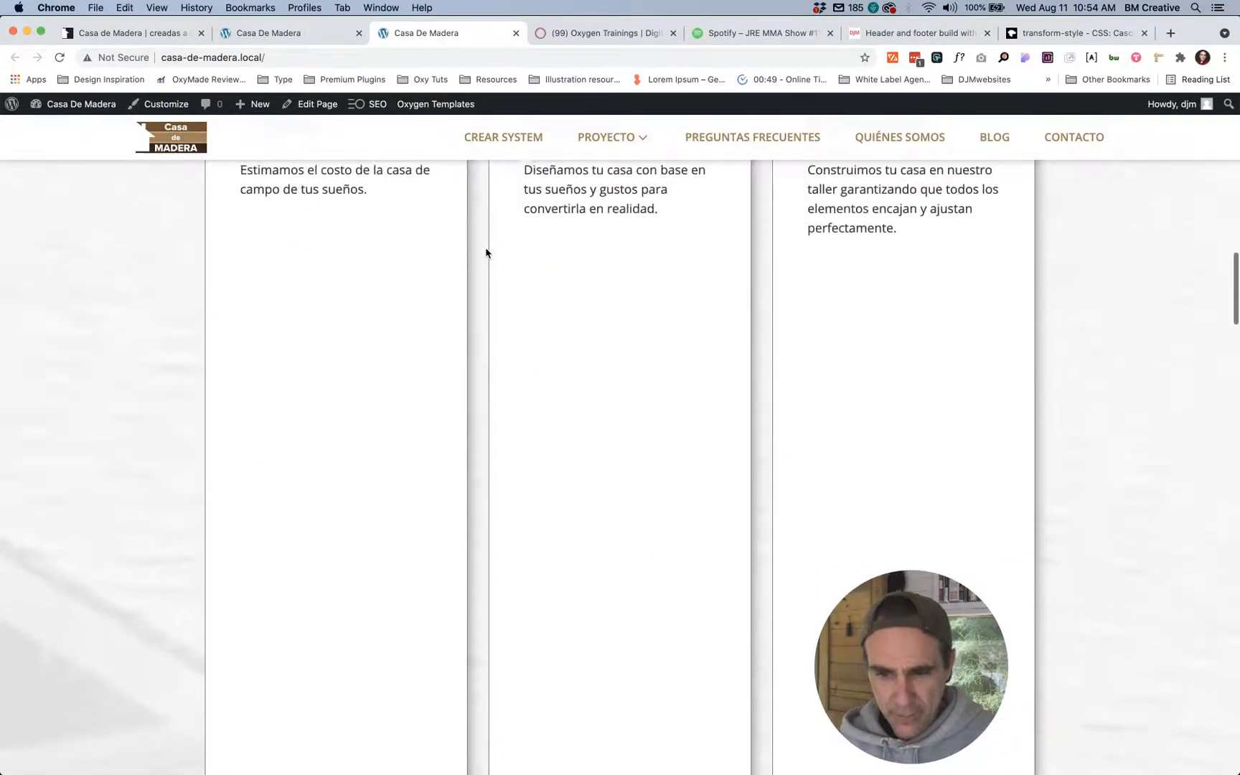
pyautogui.scroll(5, 486, 253)
pyautogui.scroll(-15, 485, 253)
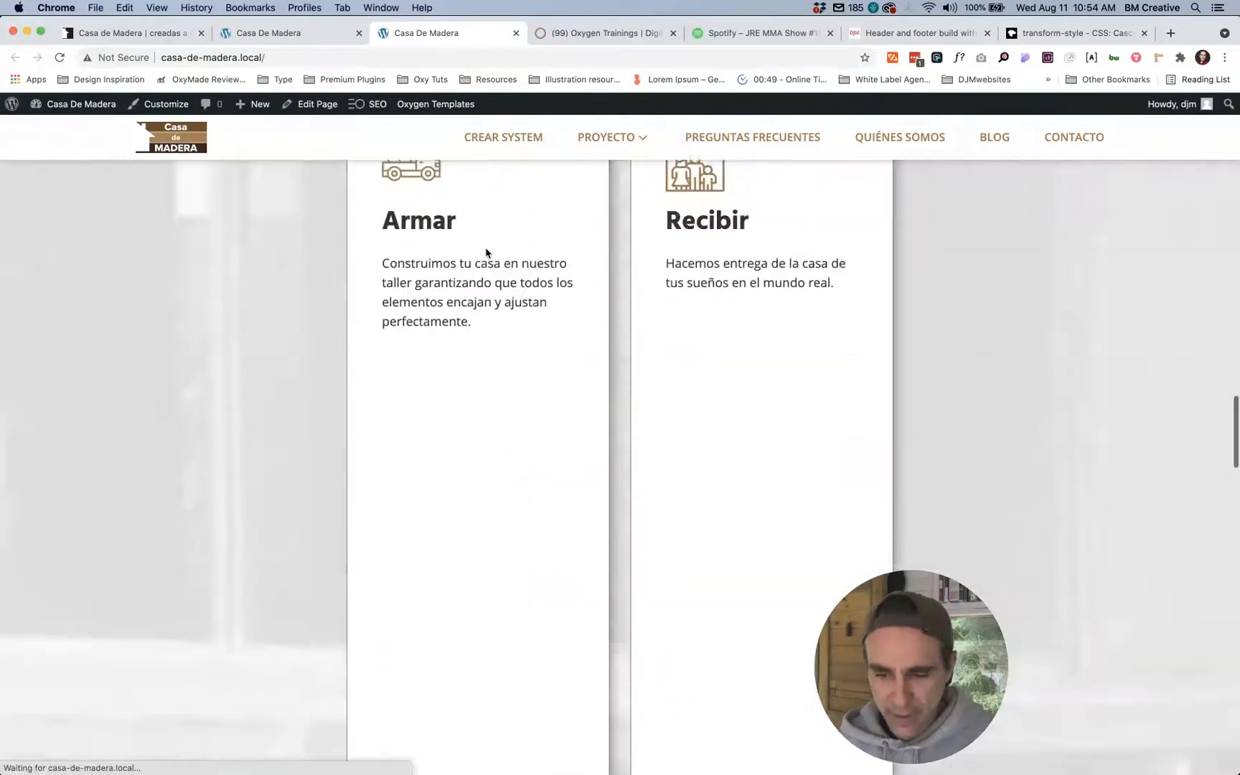
pyautogui.scroll(-15, 486, 253)
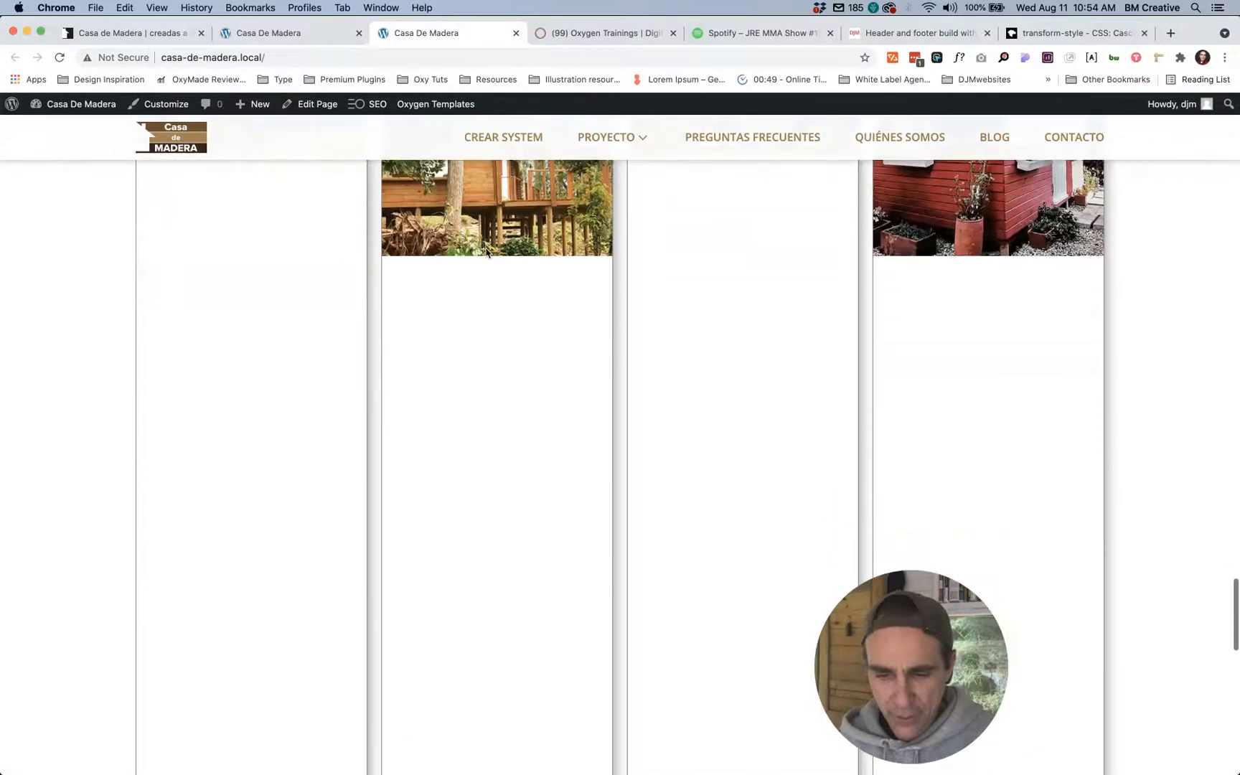
pyautogui.scroll(20, 486, 253)
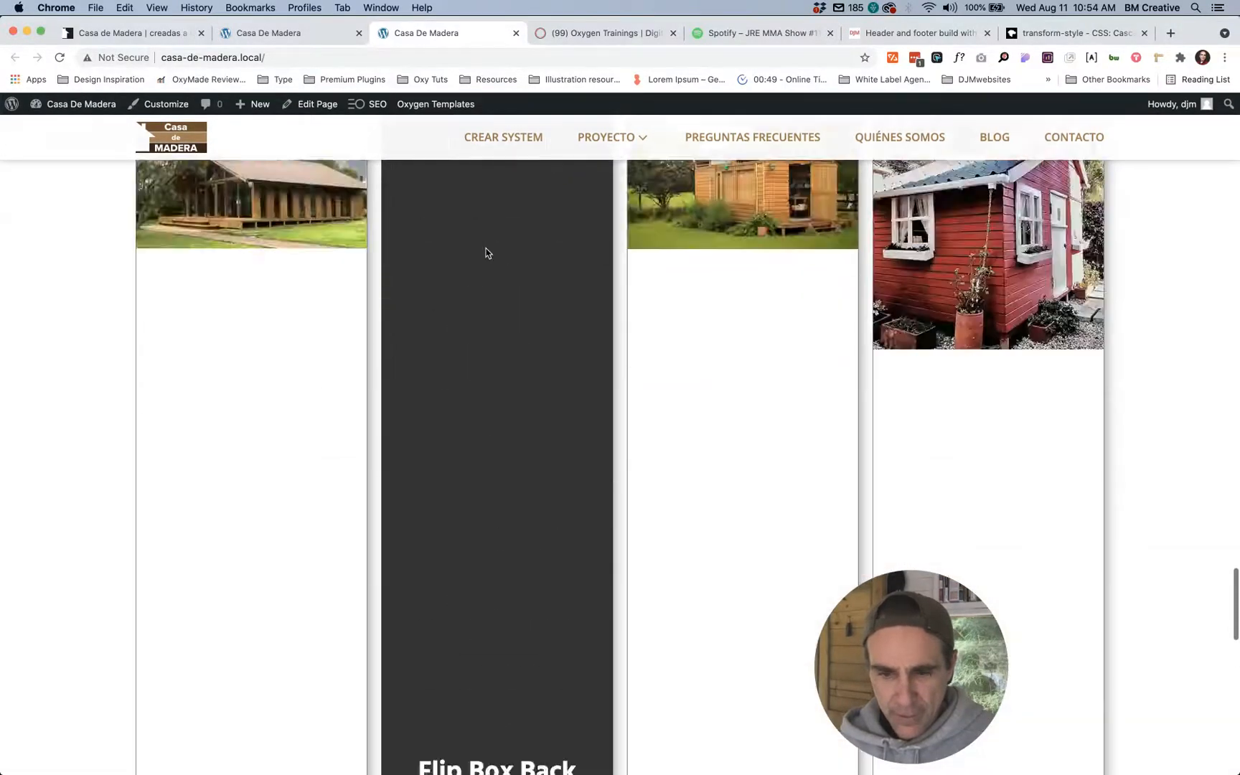
pyautogui.scroll(15, 486, 252)
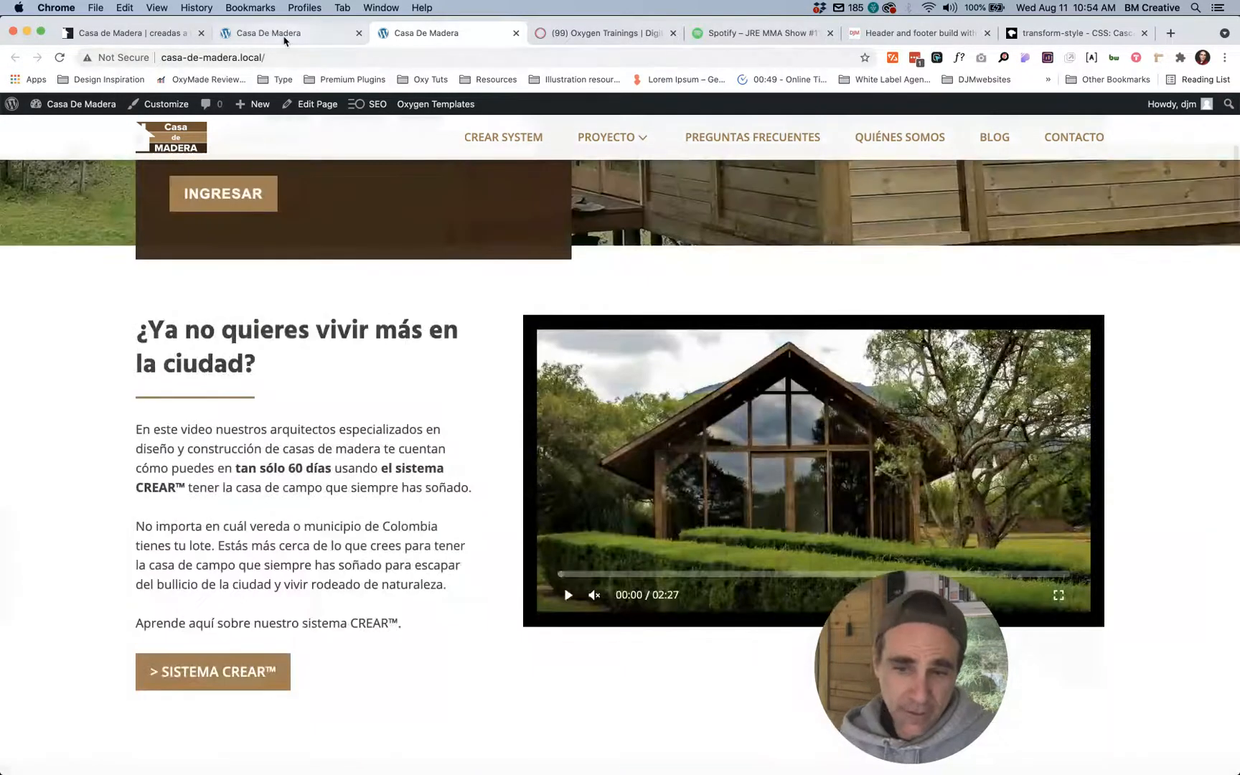
# Step: Set the min-height in the Flip Box Code's shared front and back rule to 400px and save the page
pyautogui.click(284, 41)
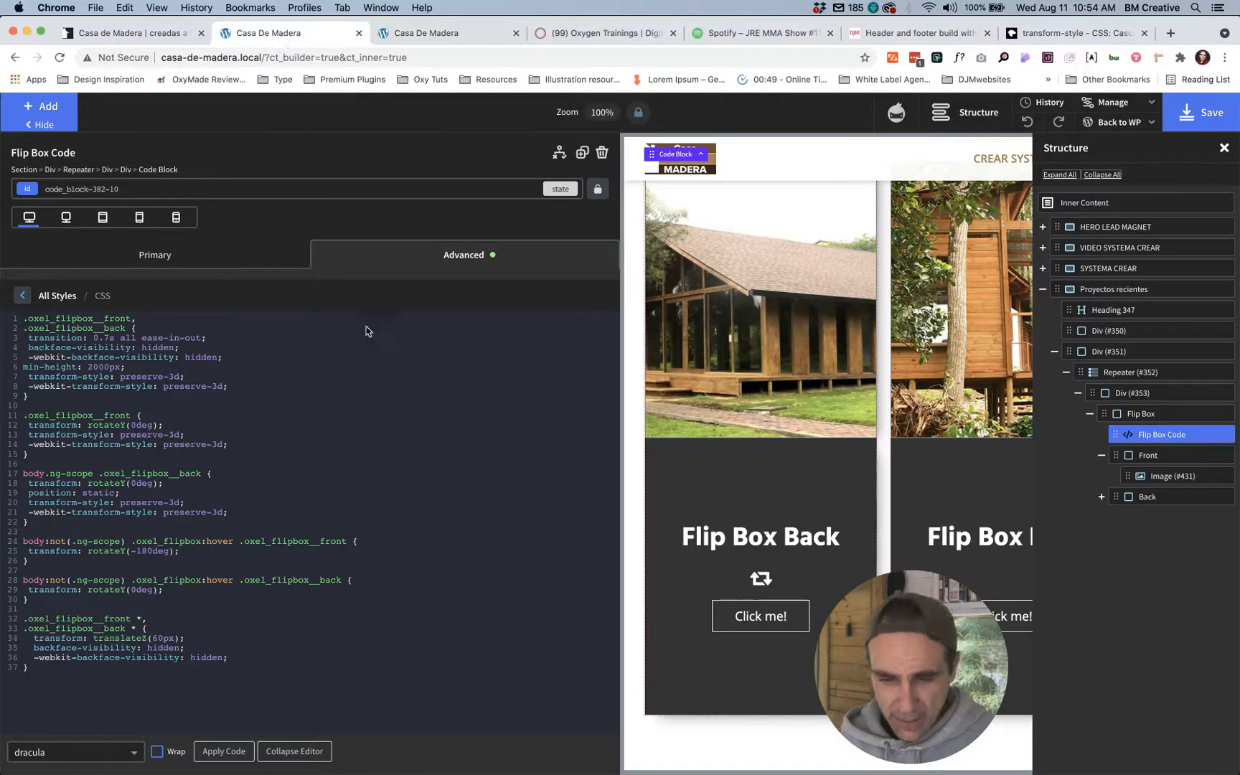
pyautogui.click(99, 367)
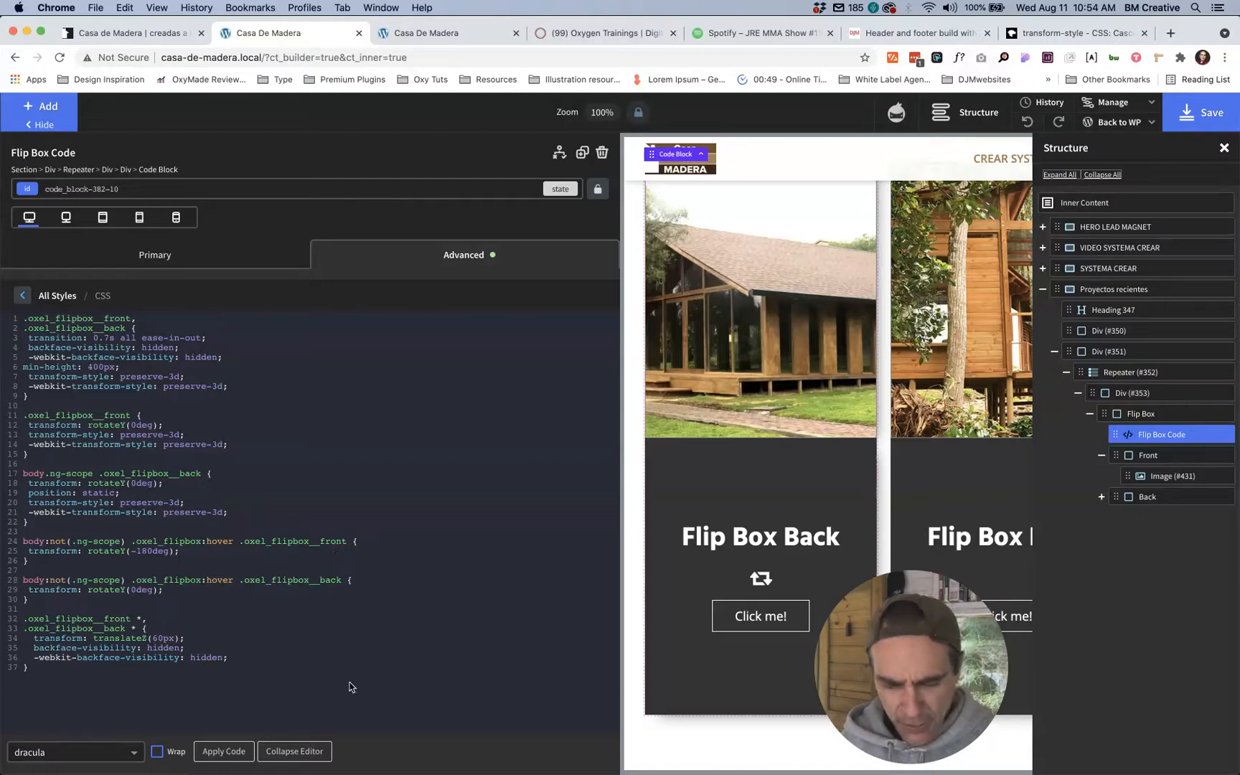
pyautogui.click(1186, 115)
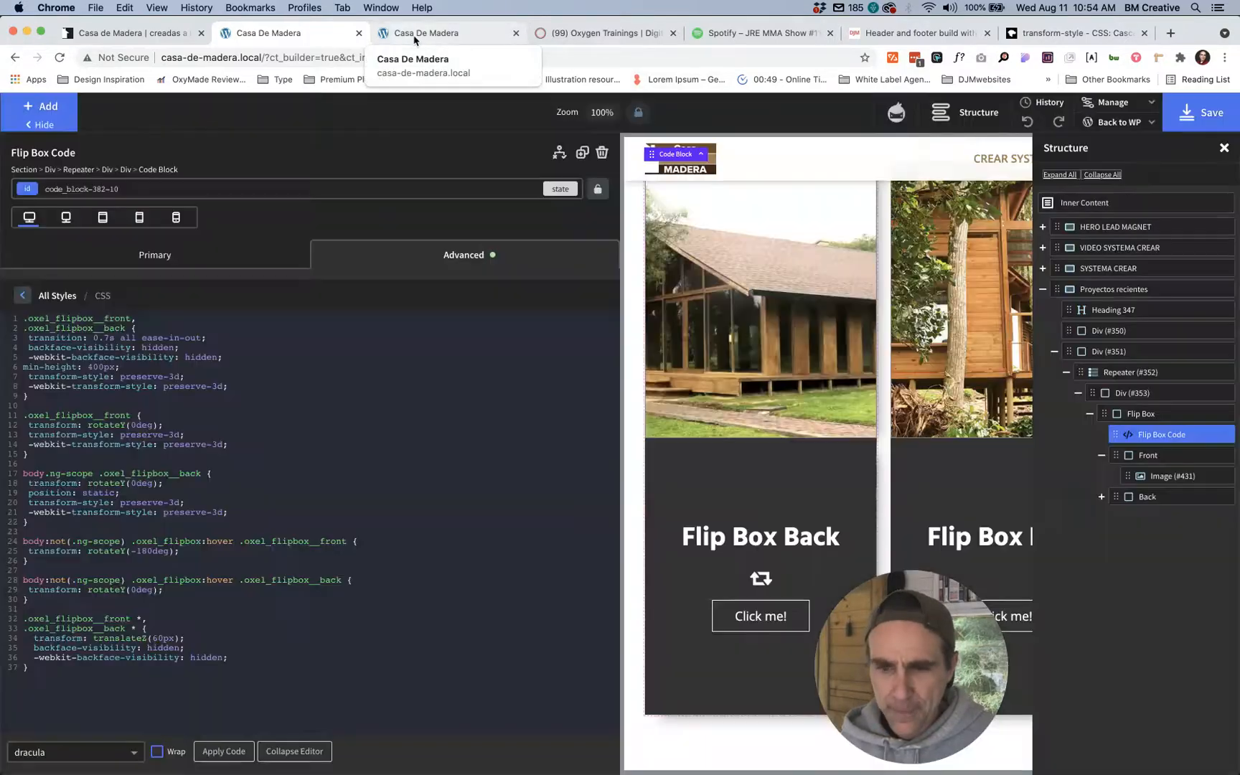
# Step: Reload the live home page and check the height of the CREAR system cards
pyautogui.click(414, 33)
pyautogui.press('super+r')
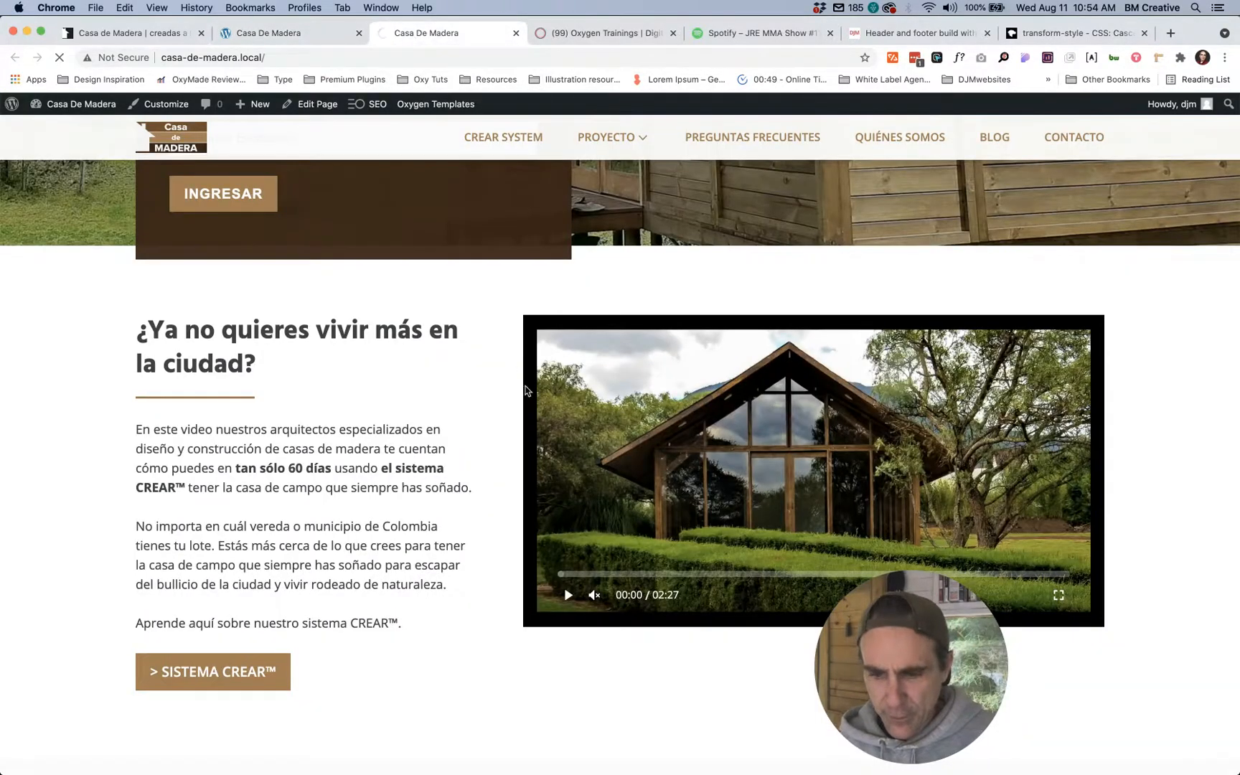
pyautogui.scroll(-15, 532, 415)
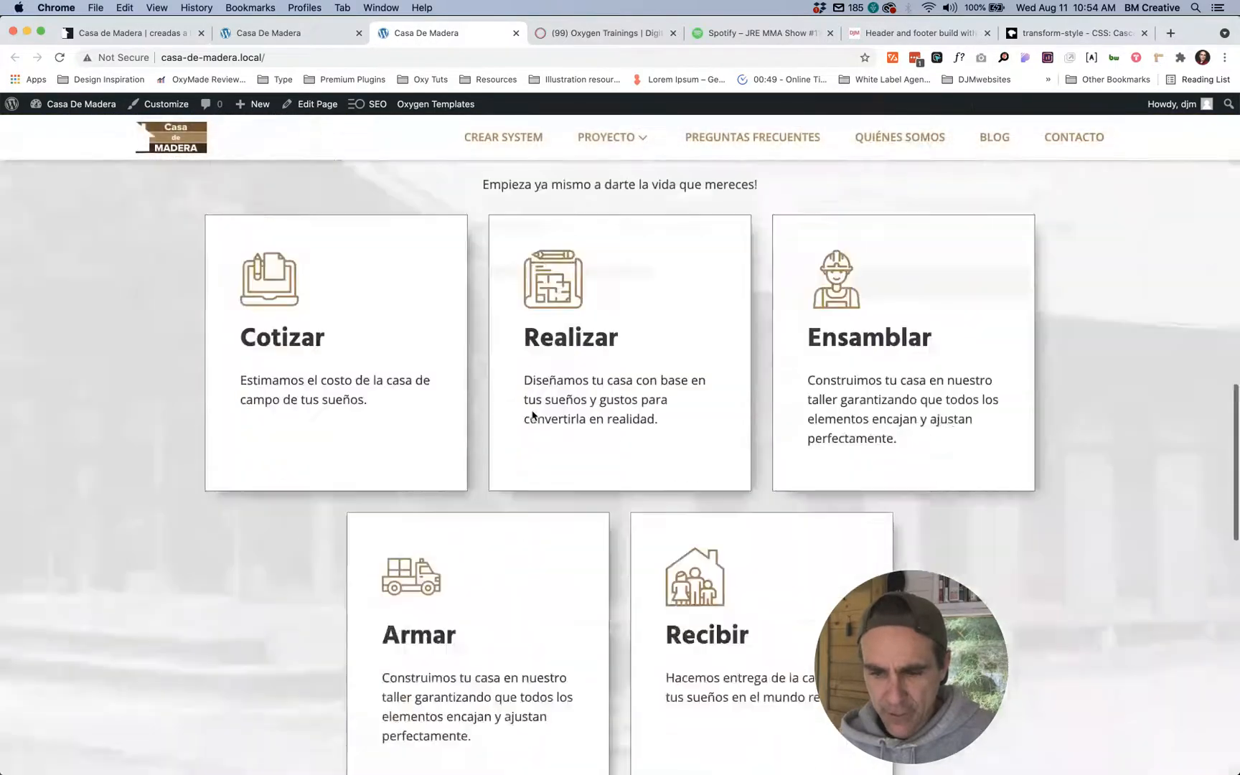
pyautogui.scroll(2, 534, 410)
pyautogui.scroll(5, 483, 243)
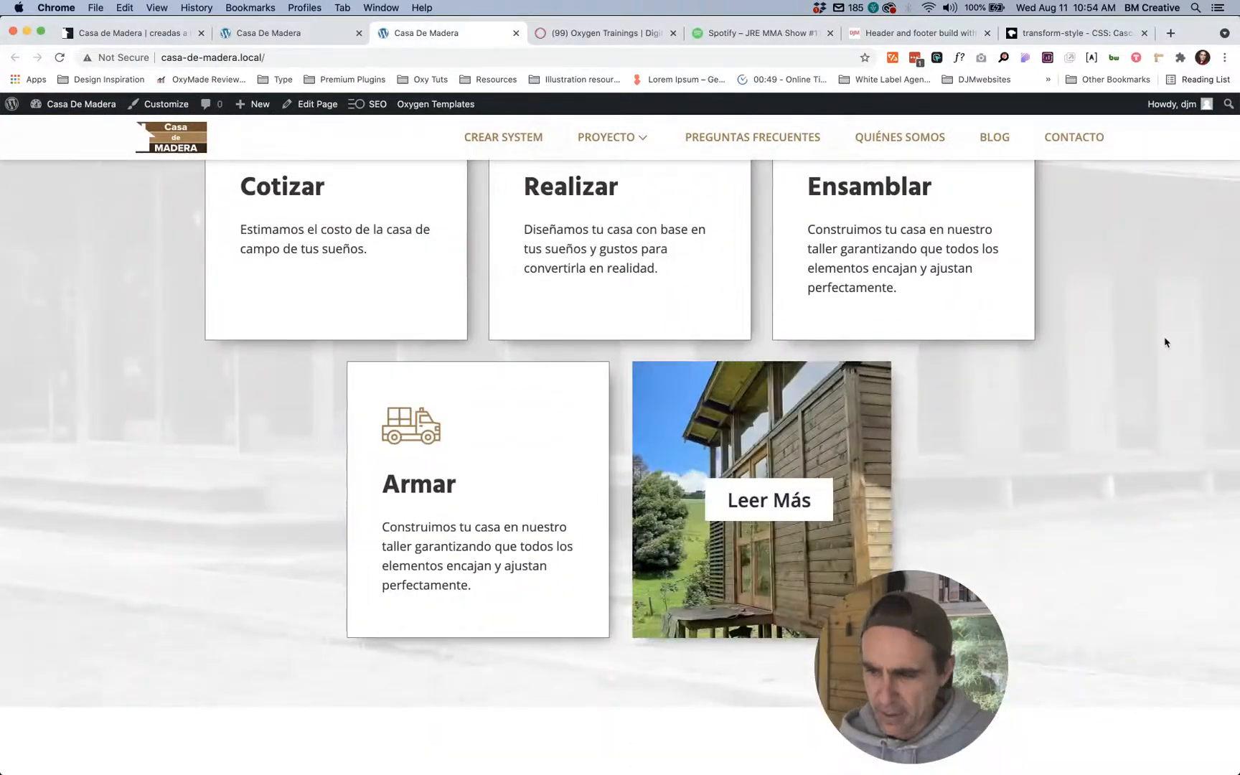
# Step: Narrow the browser window to check the cards at mobile width, and widen it again to full size
pyautogui.moveTo(1238, 345); pyautogui.dragTo(386, 347)
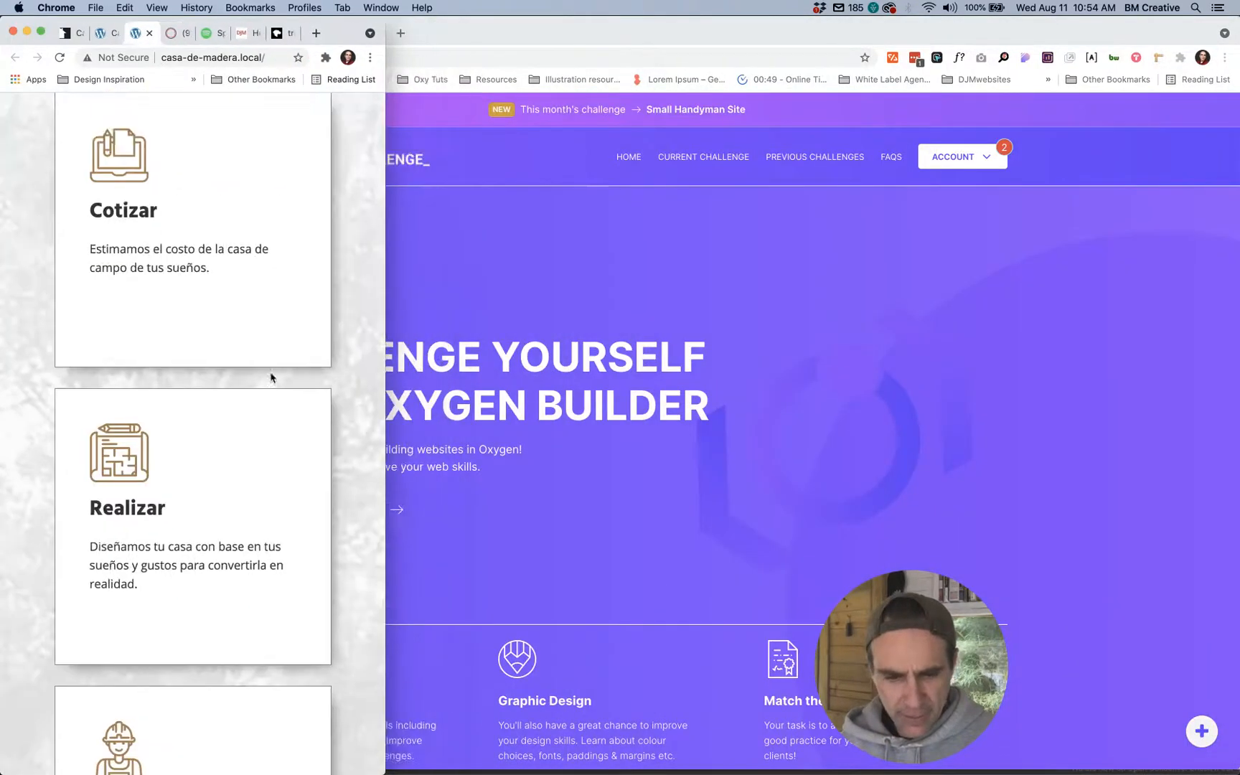
pyautogui.scroll(-10, 287, 387)
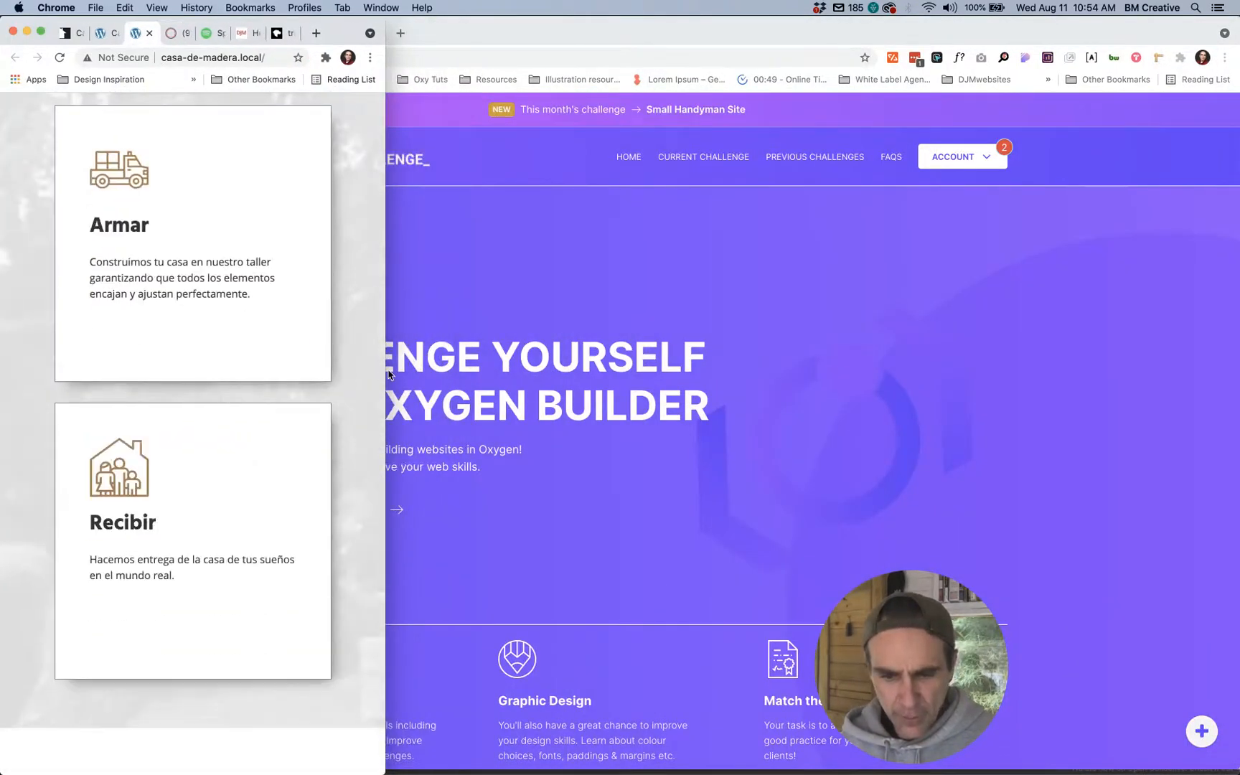
pyautogui.click(388, 374)
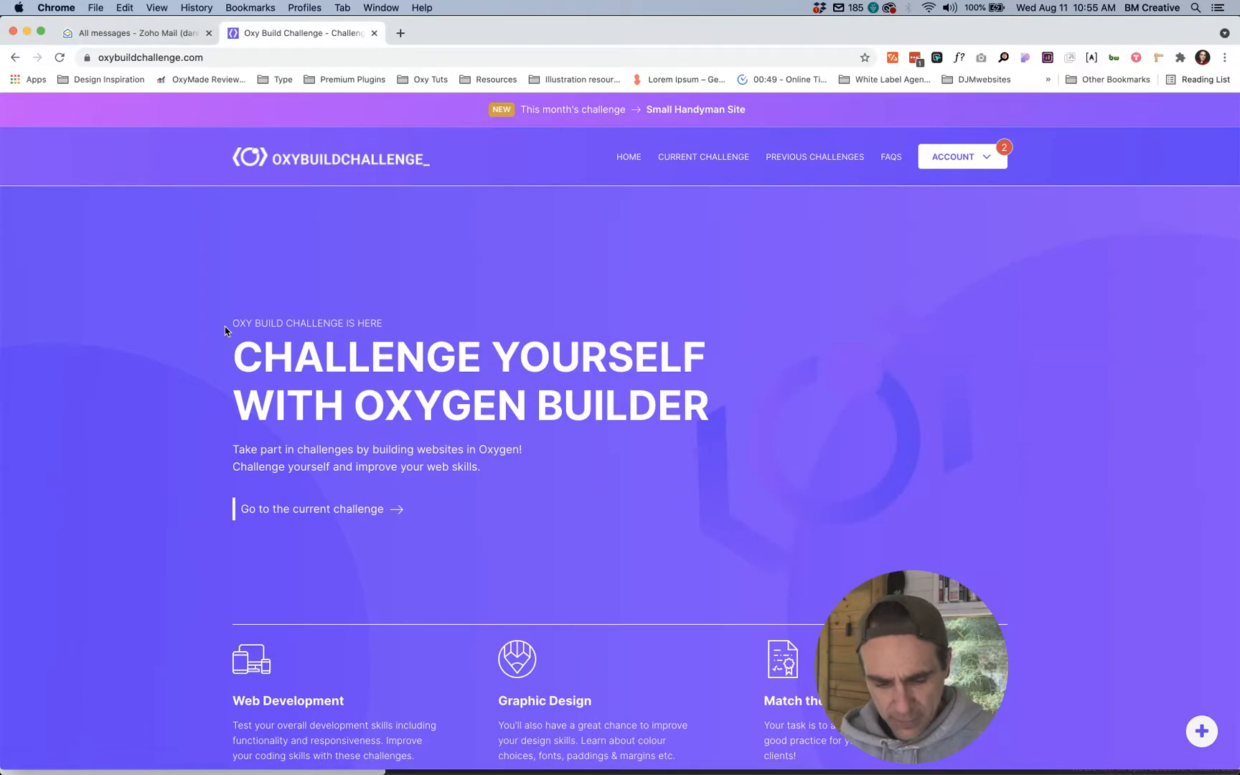
pyautogui.press('super+grave')
pyautogui.moveTo(384, 330); pyautogui.dragTo(1237, 244)
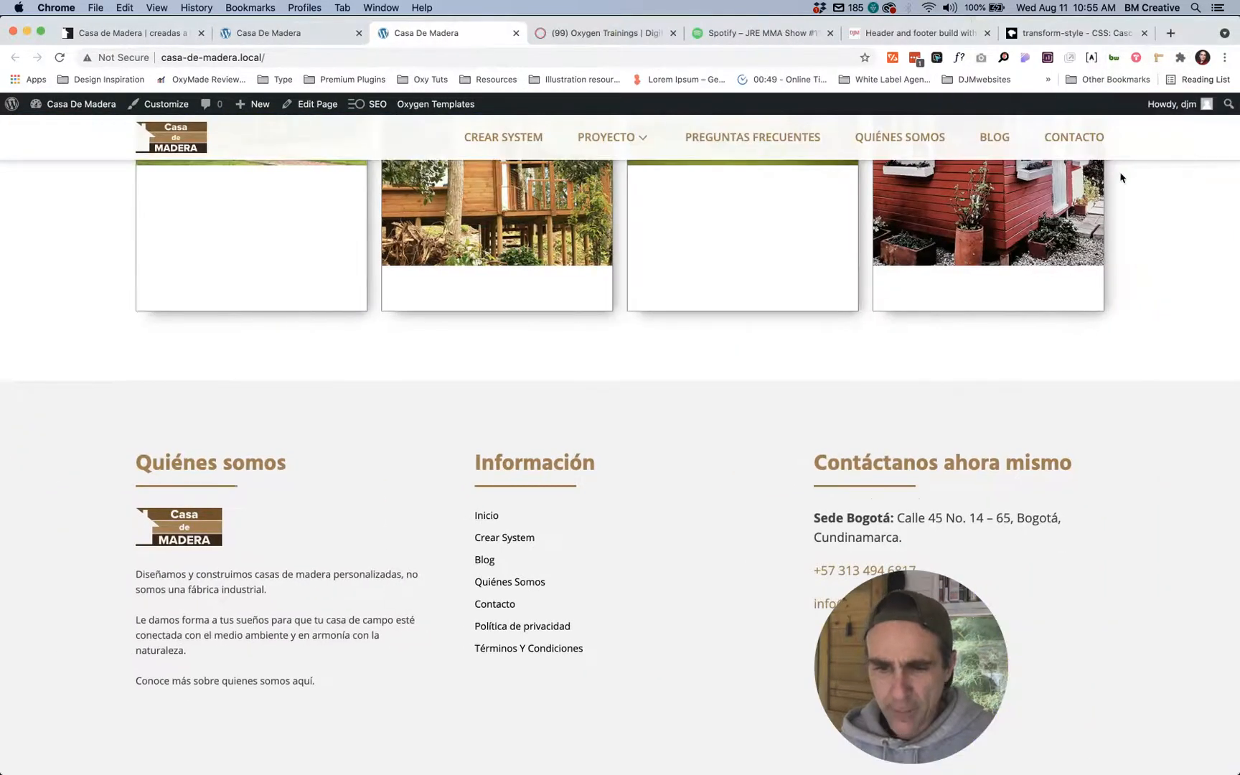
# Step: Return to the builder, review the Front class's size and spacing settings, and switch to the Front div's own ID
pyautogui.click(258, 35)
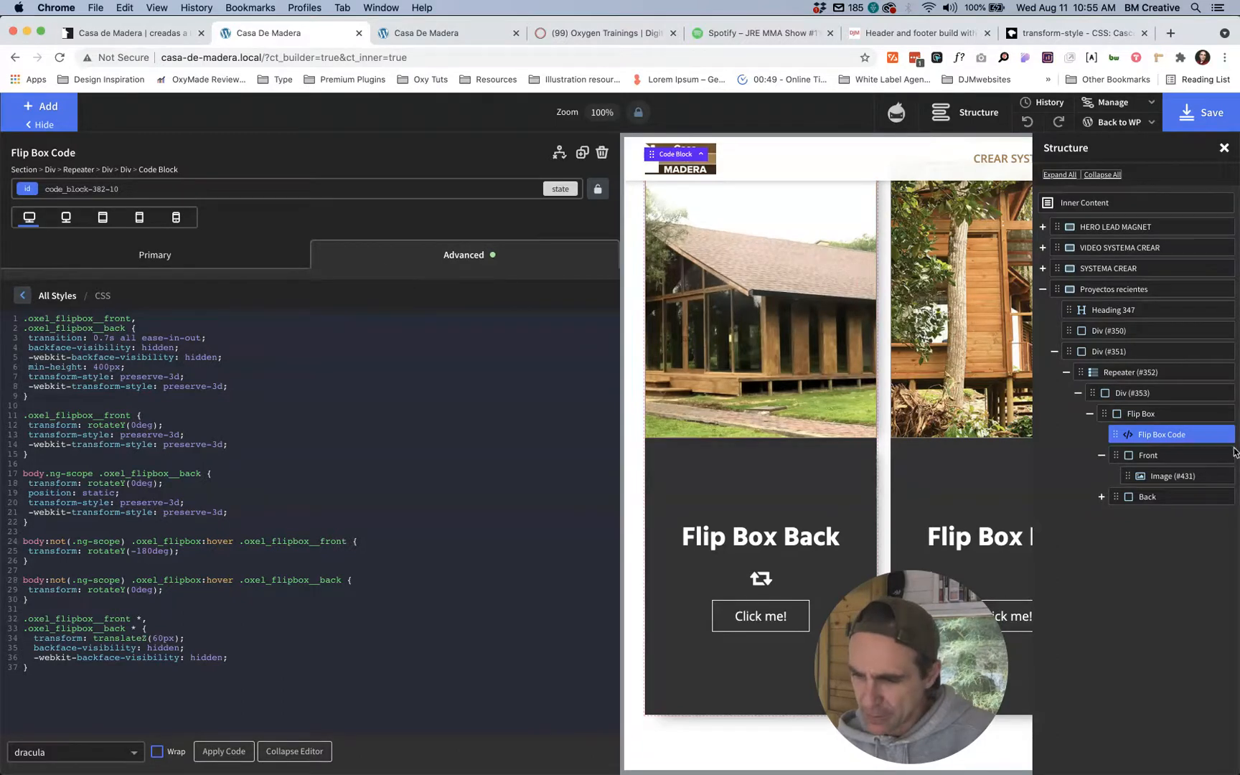
pyautogui.click(1137, 416)
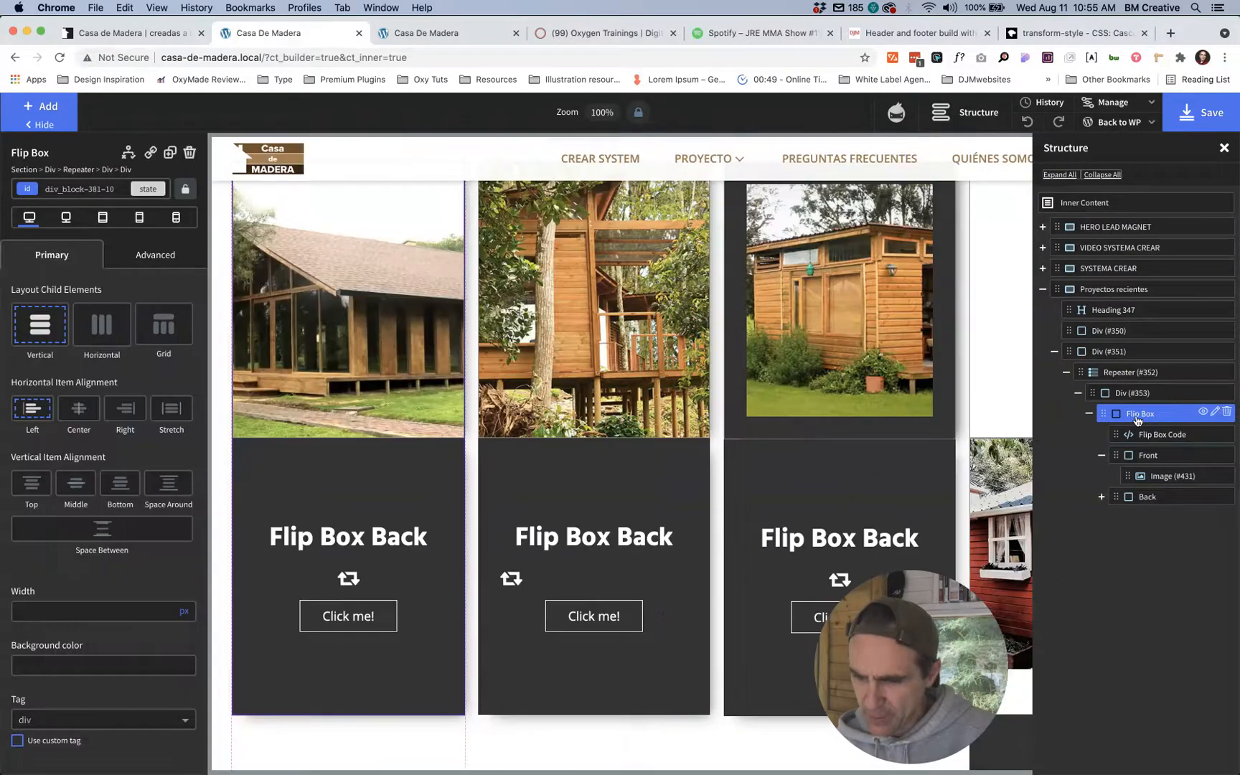
pyautogui.click(1146, 457)
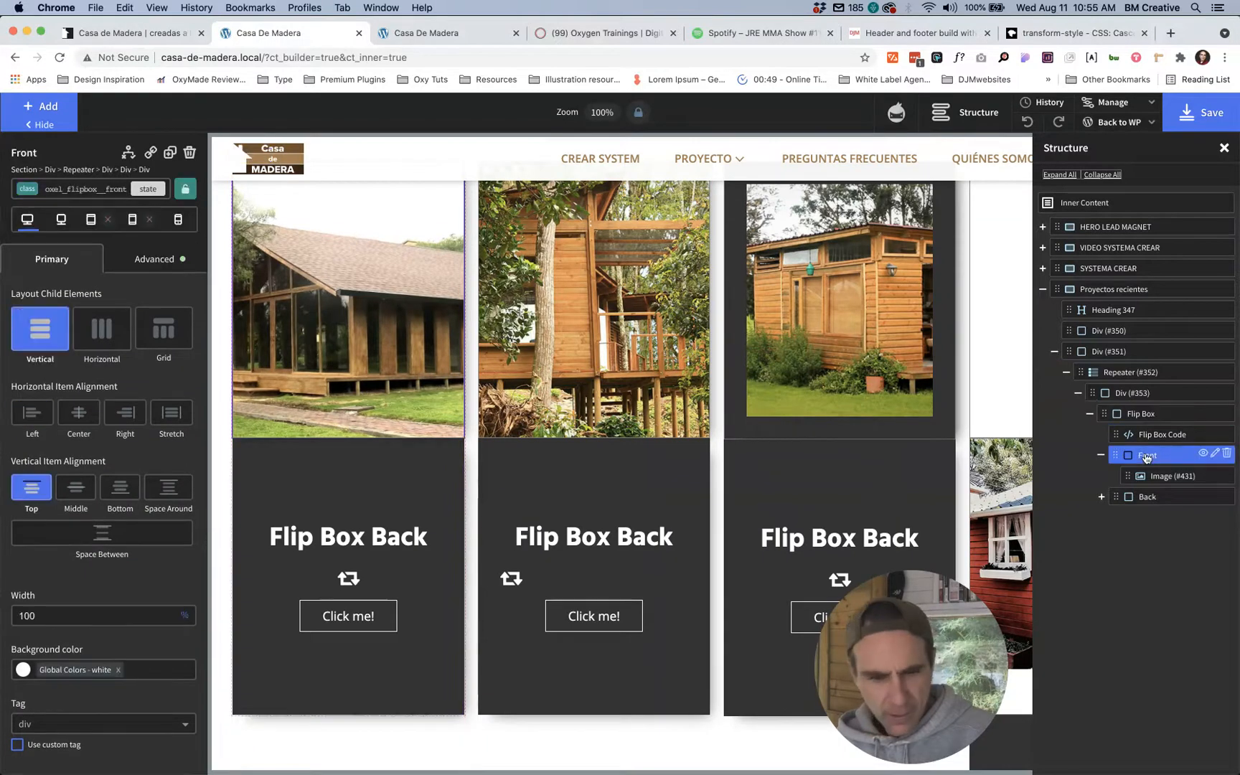
pyautogui.click(91, 188)
pyautogui.click(91, 187)
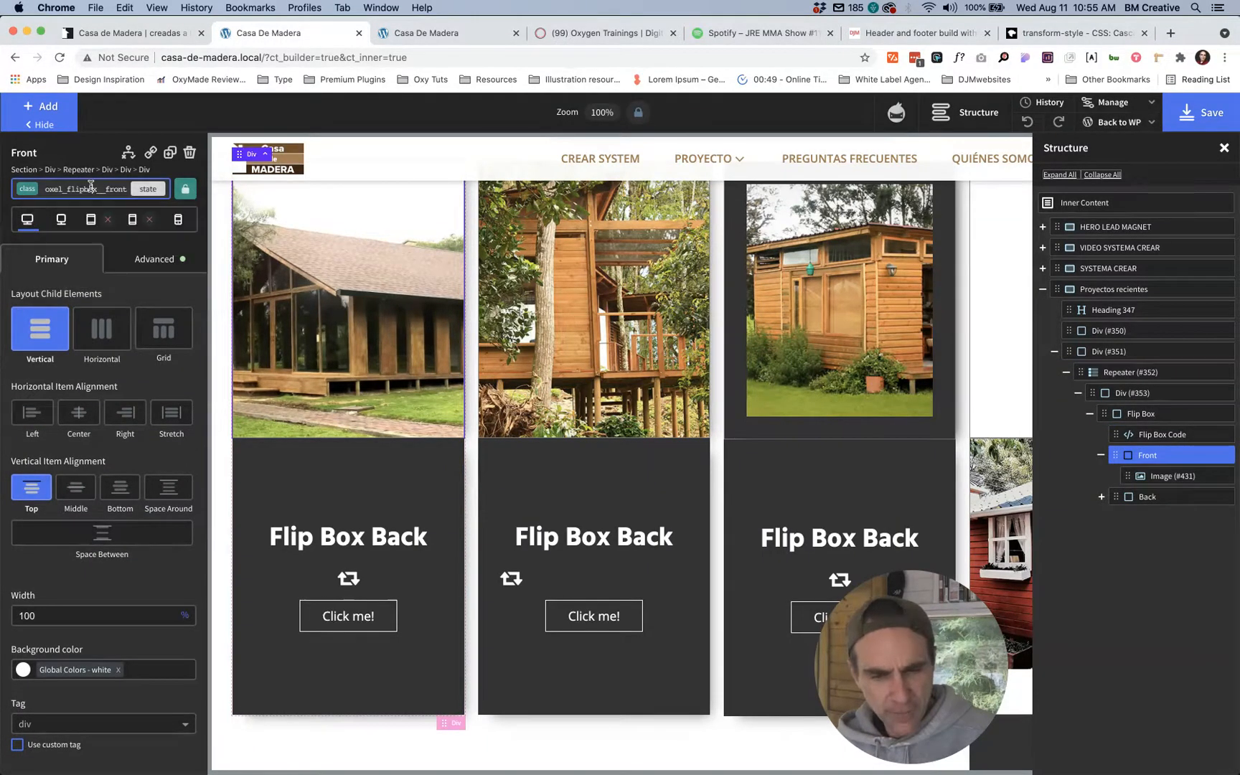
pyautogui.click(155, 260)
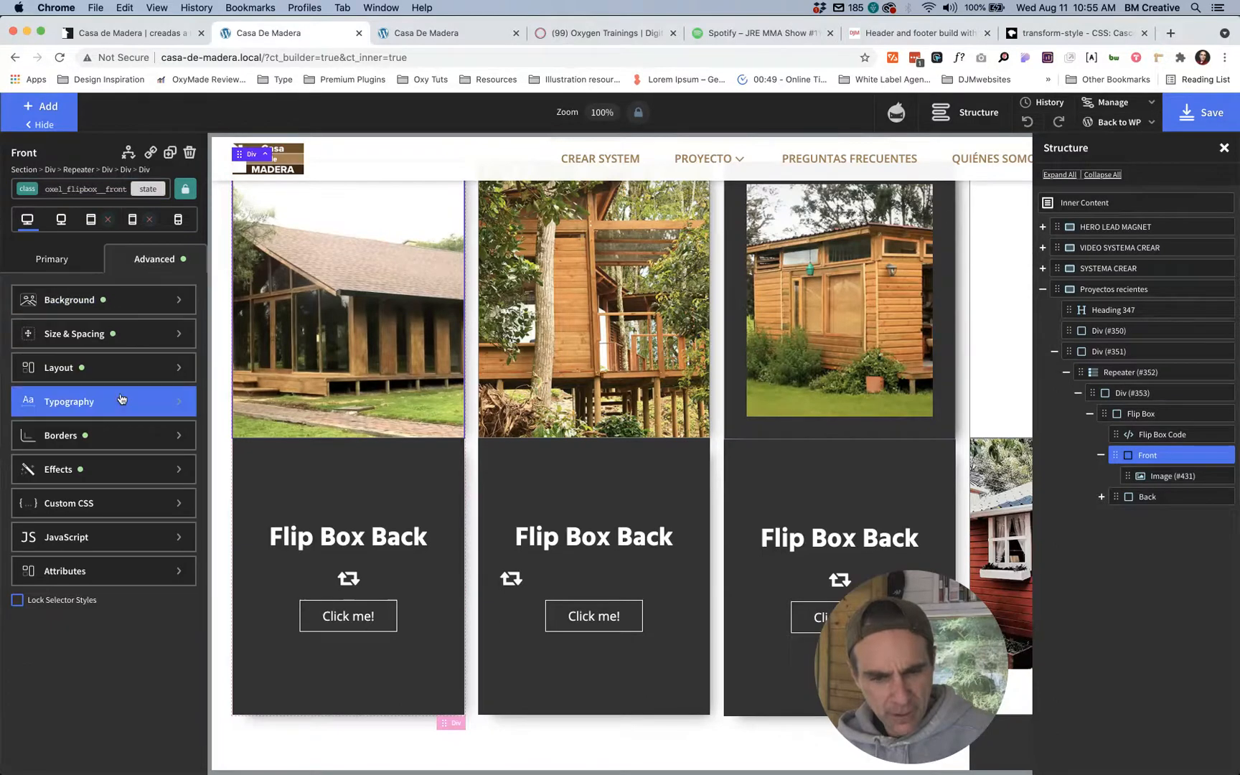
pyautogui.click(64, 336)
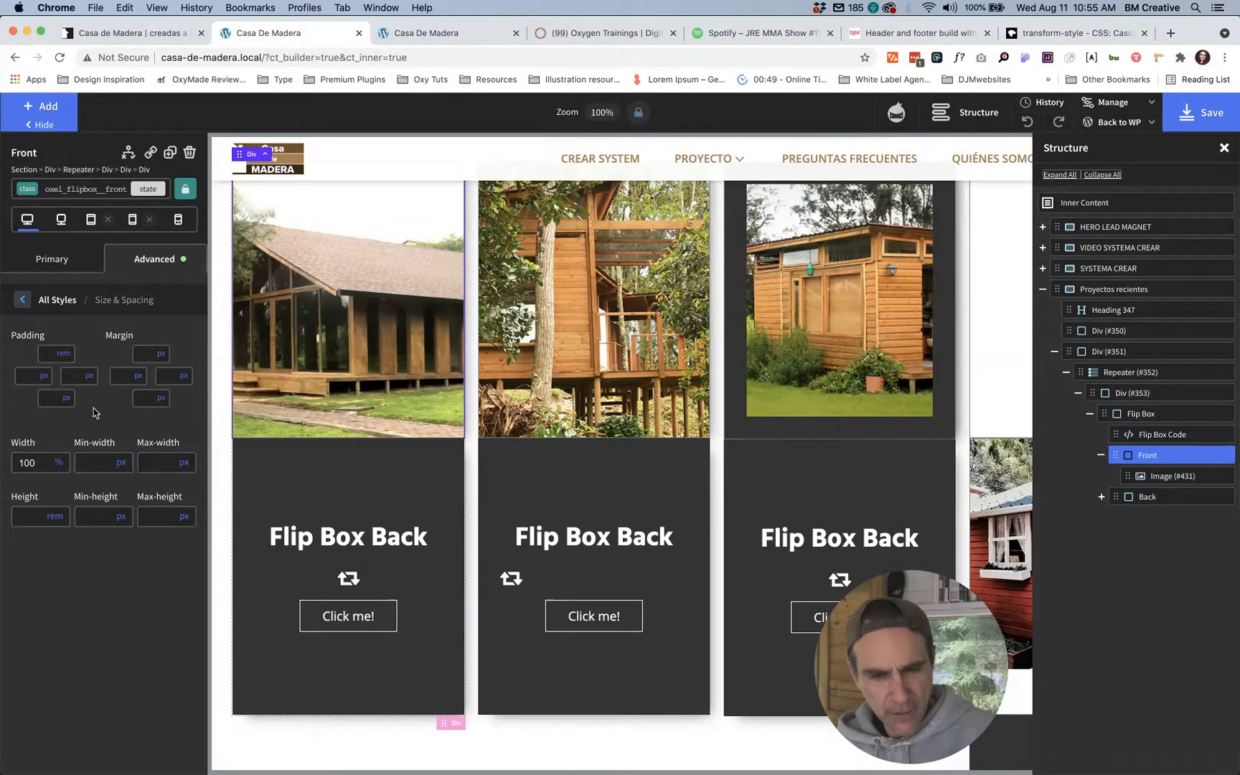
pyautogui.click(84, 190)
pyautogui.click(75, 244)
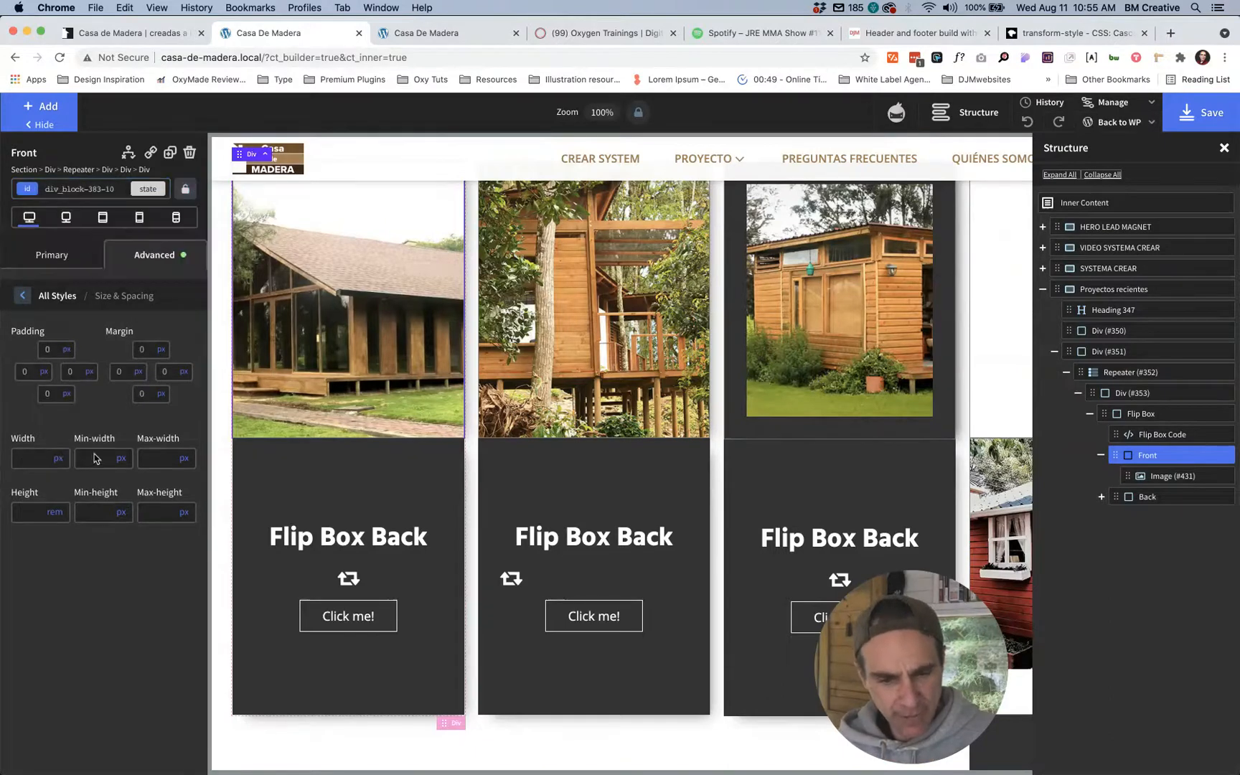
# Step: Try a height of 20 rem on the Front div's own ID and clear it again
pyautogui.click(31, 511)
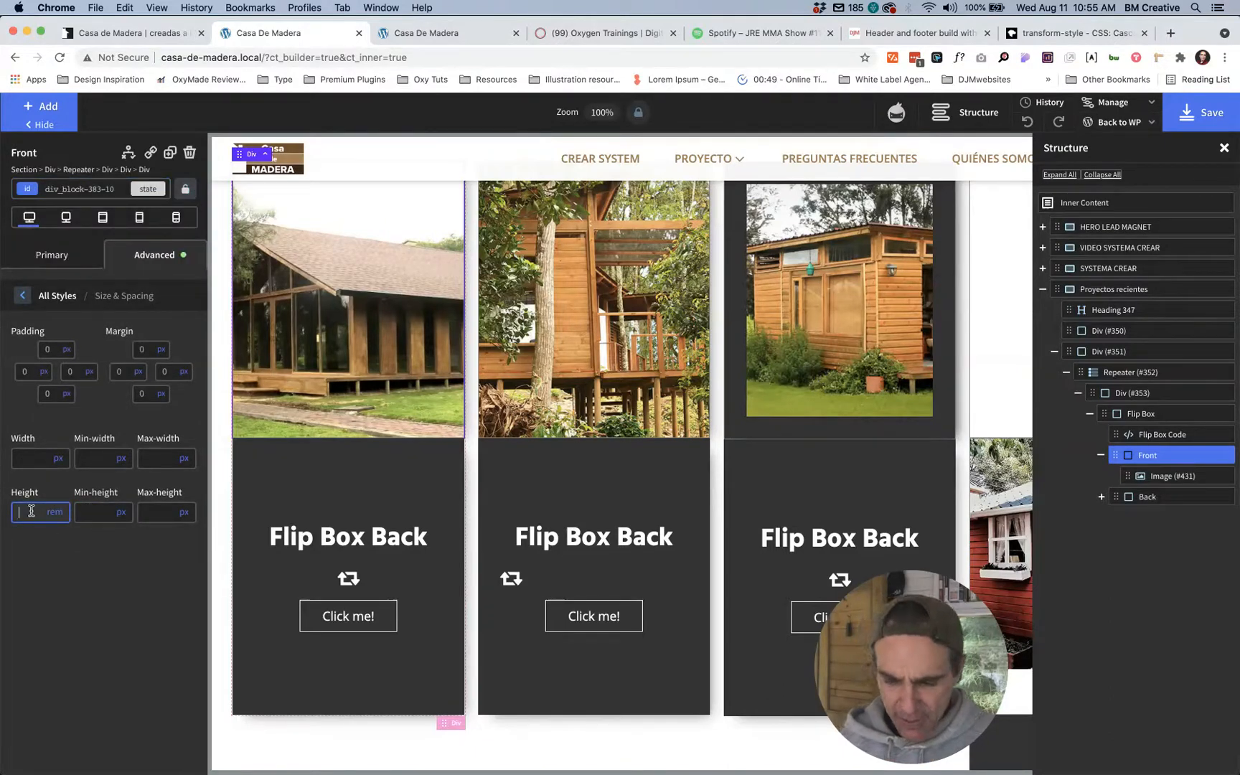
pyautogui.write('20')
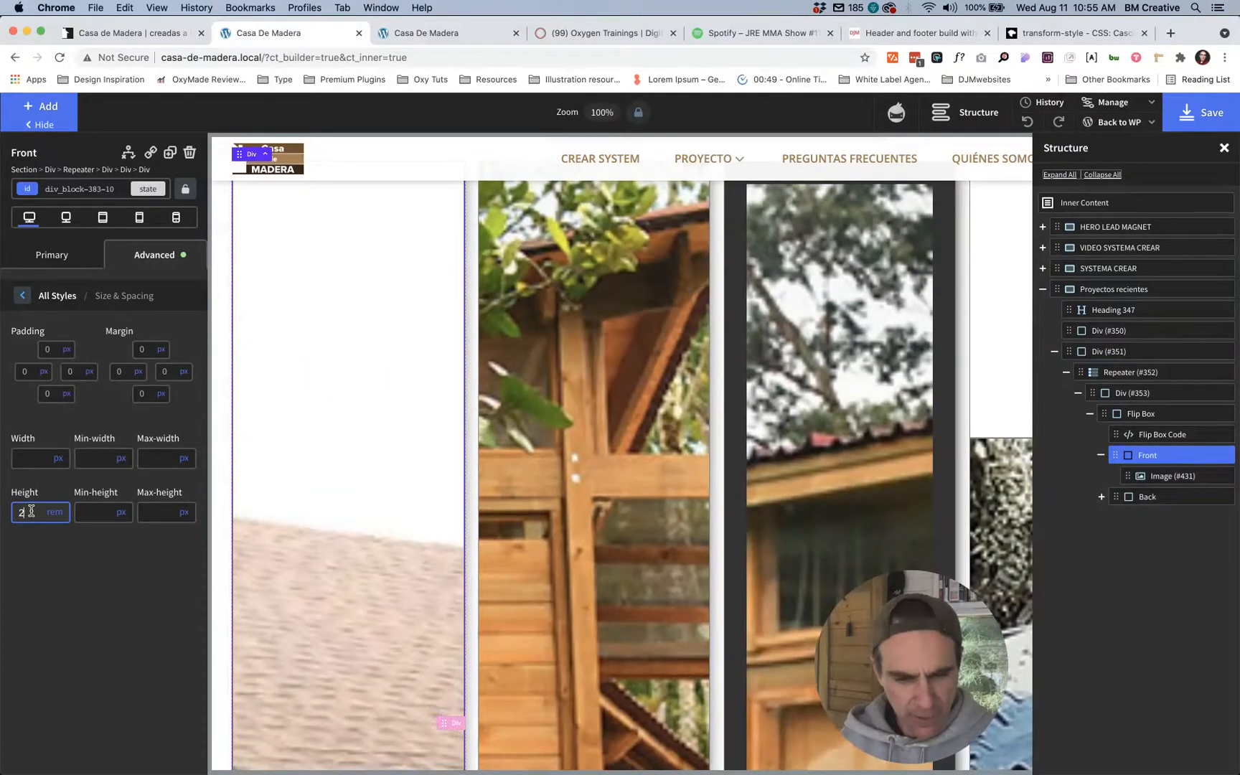
pyautogui.press('BackSpace')
pyautogui.press('BackSpace')
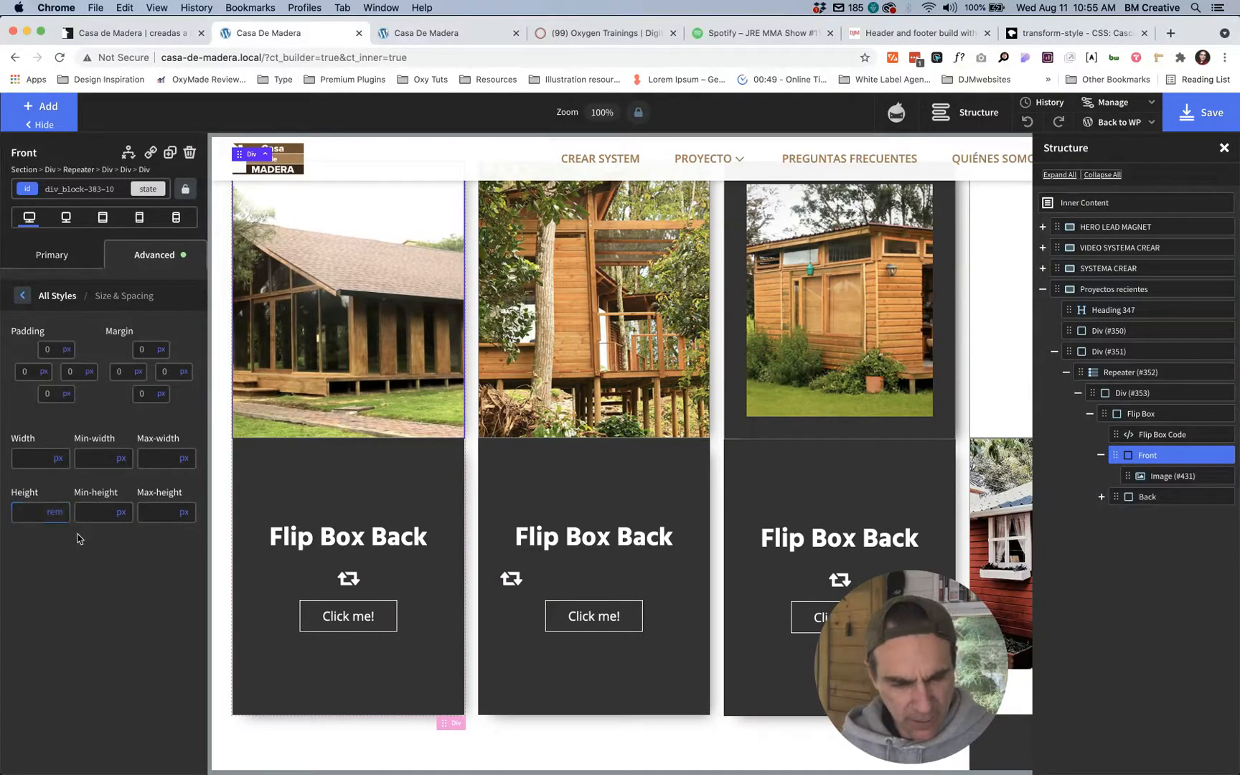
# Step: Switch the Front div's minimum and maximum height units to rem and set its minimum height to 30 rem
pyautogui.click(120, 514)
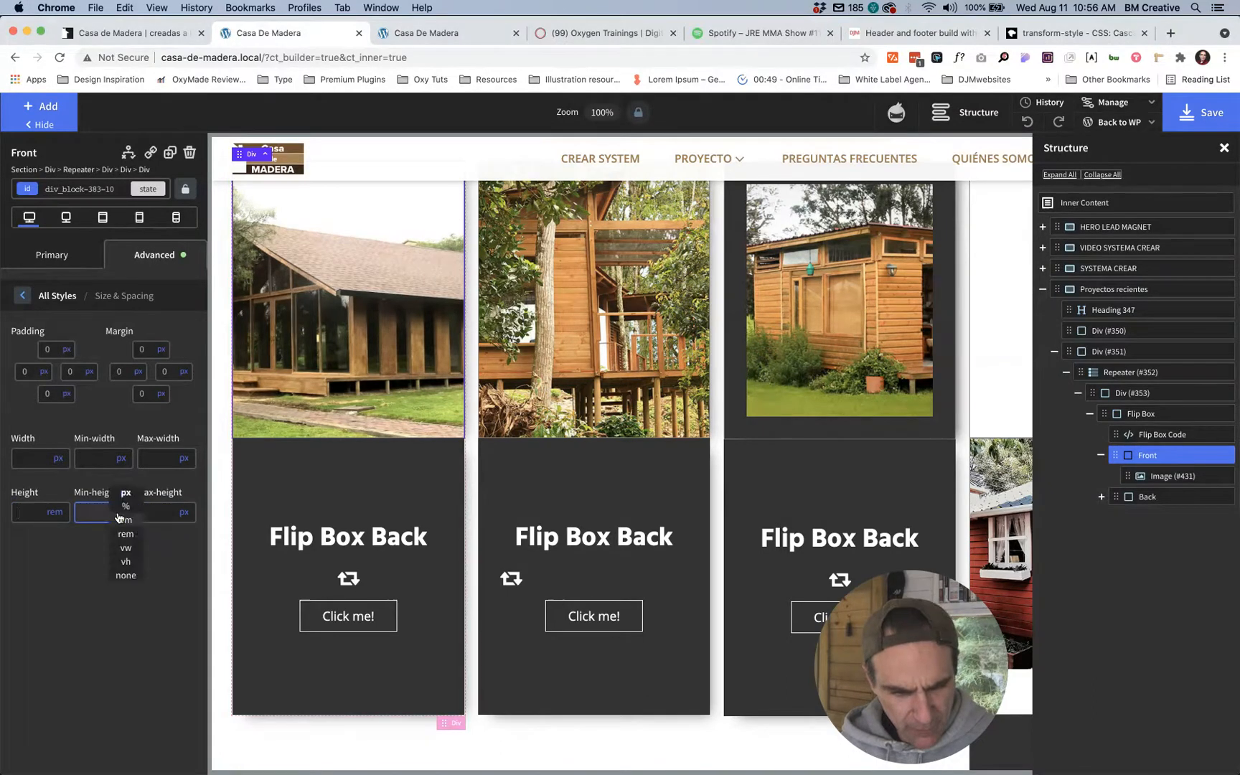
pyautogui.click(126, 533)
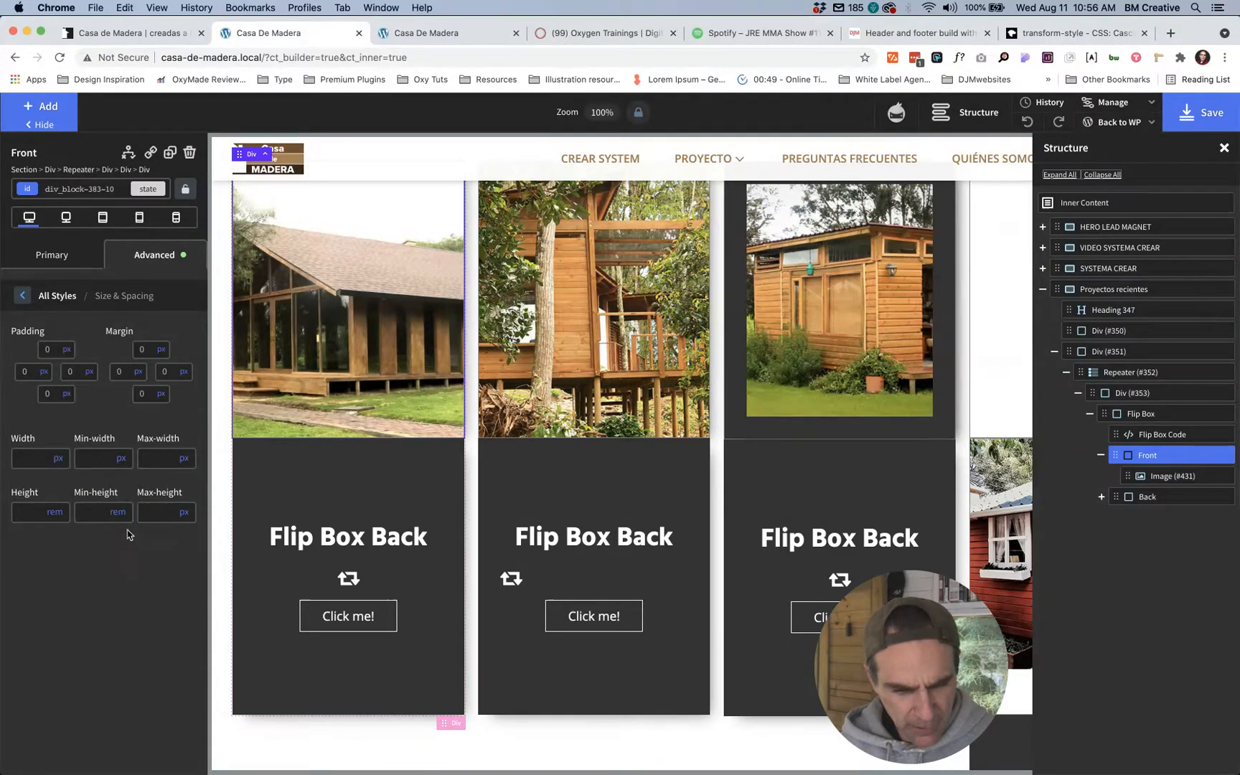
pyautogui.click(184, 511)
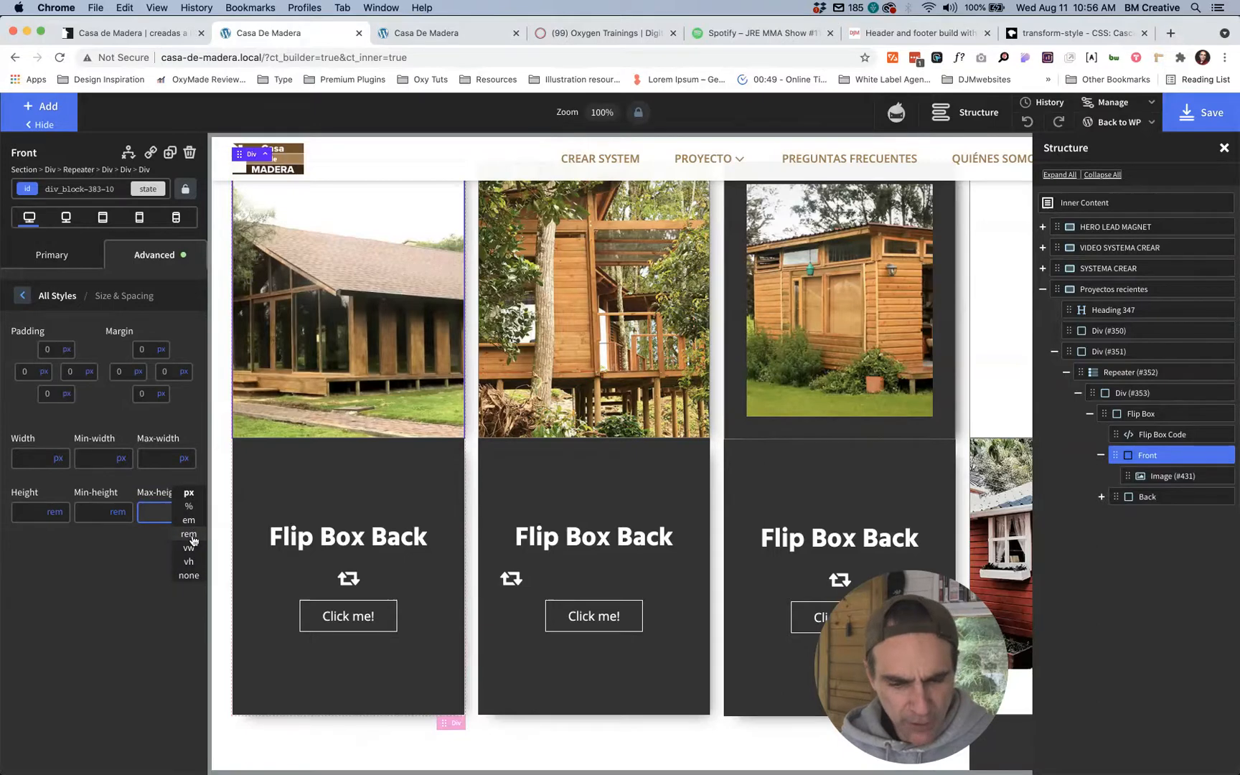
pyautogui.click(189, 534)
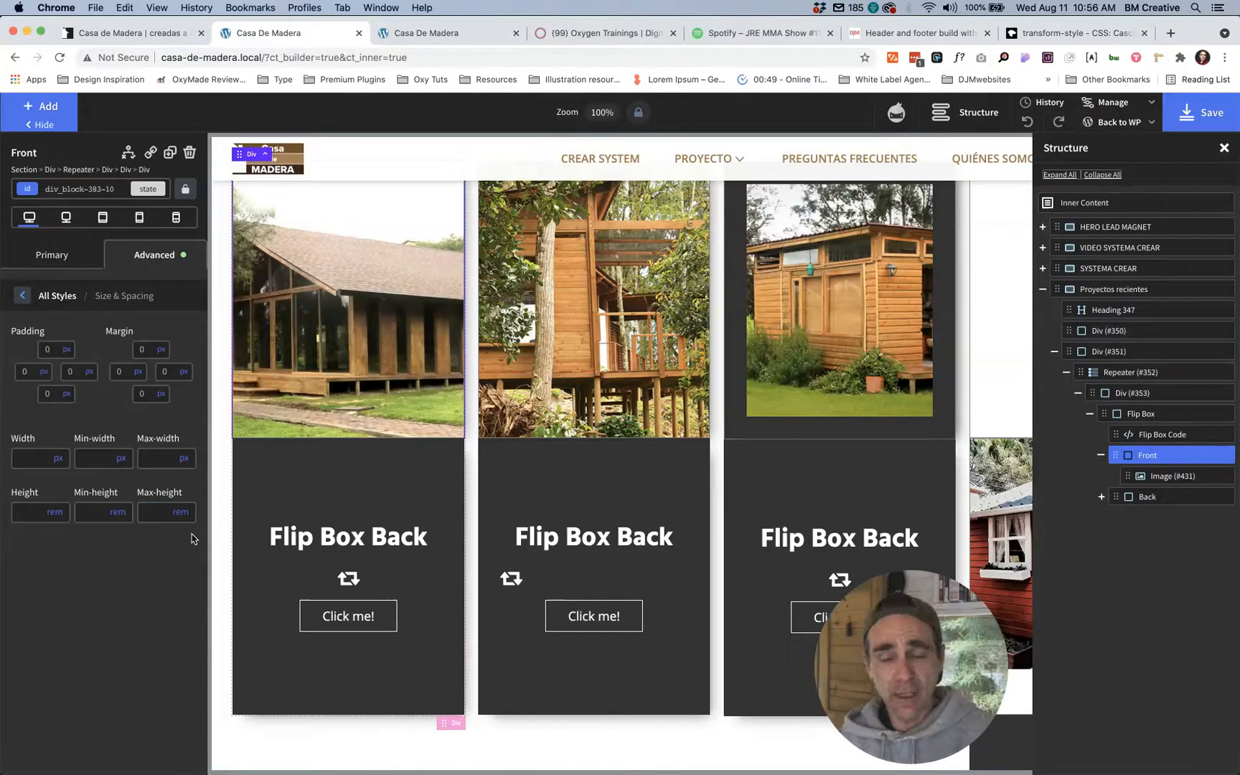
pyautogui.click(94, 512)
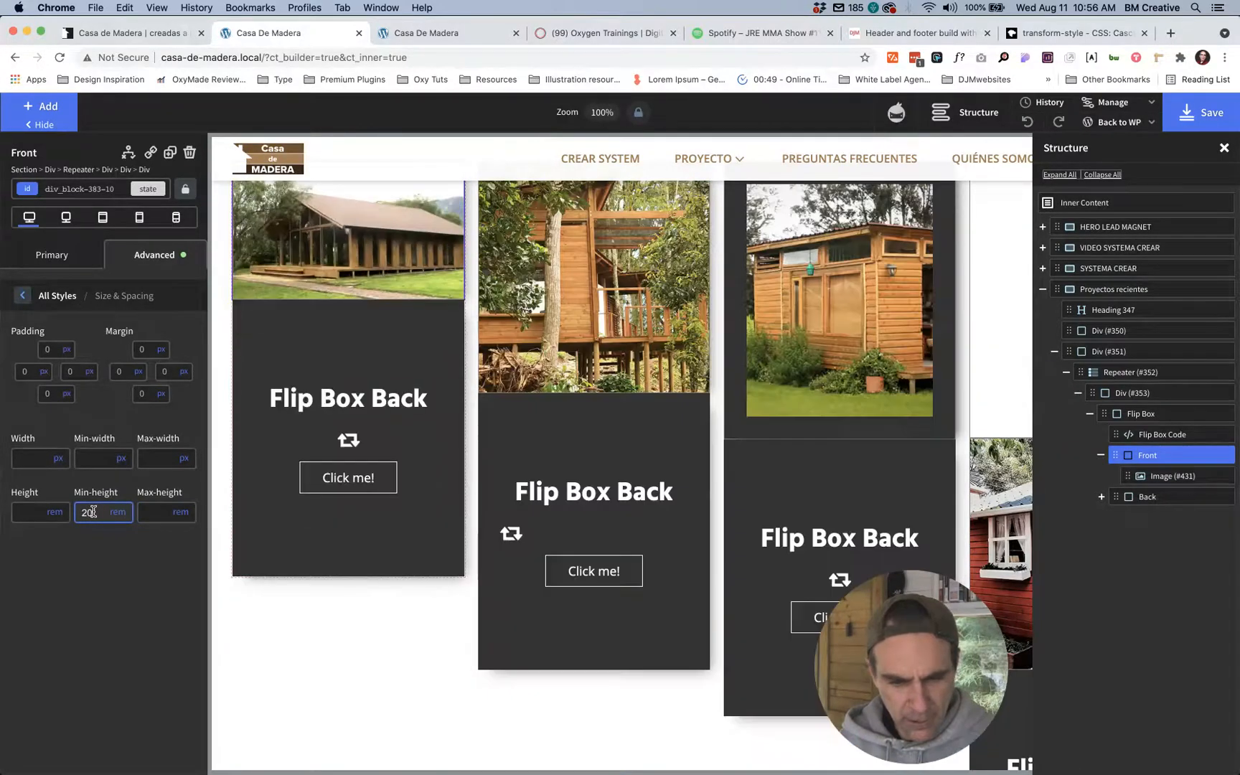
pyautogui.scroll(3, 326, 508)
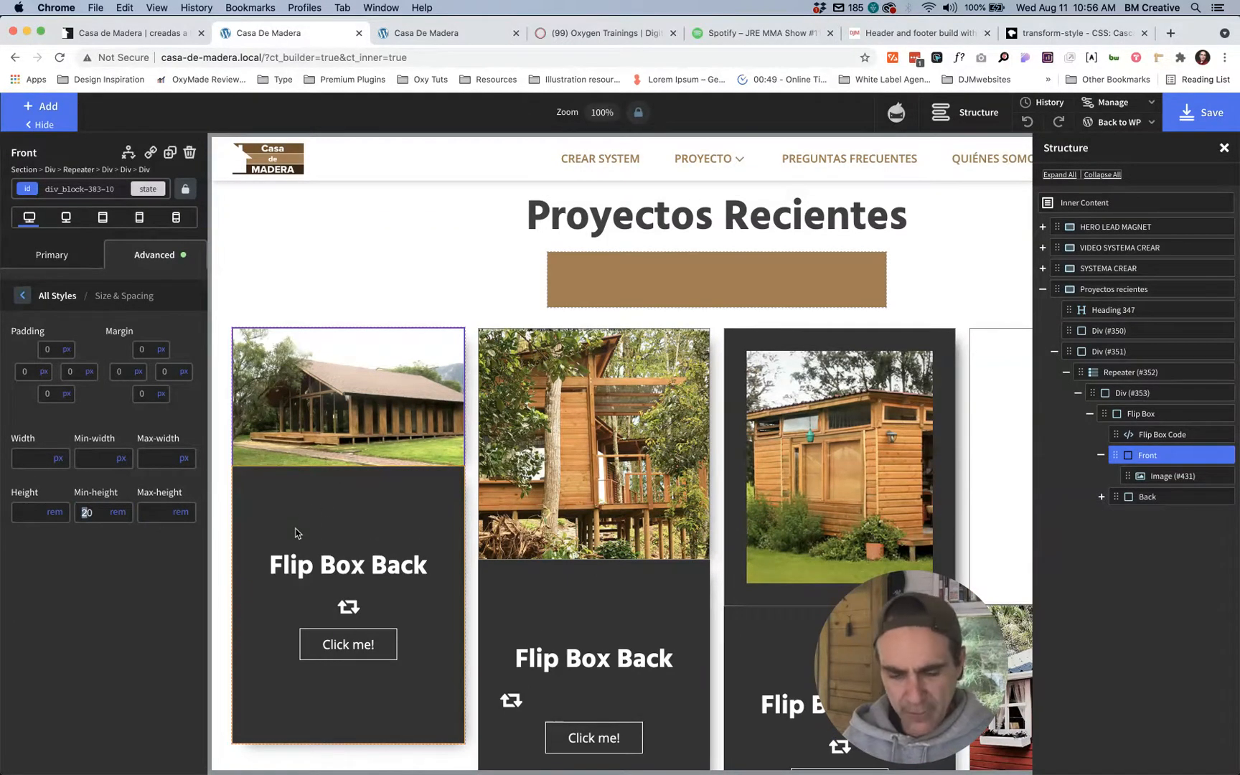
pyautogui.write('3')
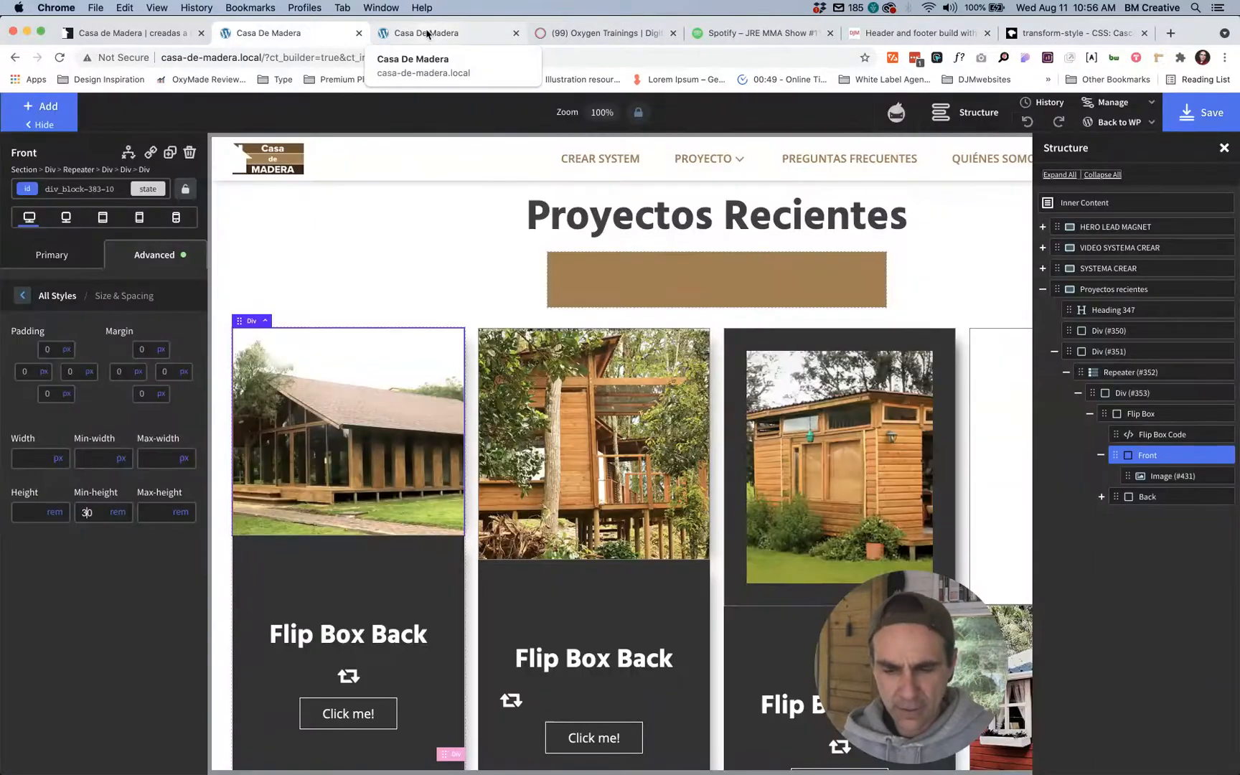
# Step: Reload the live home page and check the height and flip effect of the Proyectos Recientes boxes
pyautogui.click(426, 34)
pyautogui.press('cmd+r')
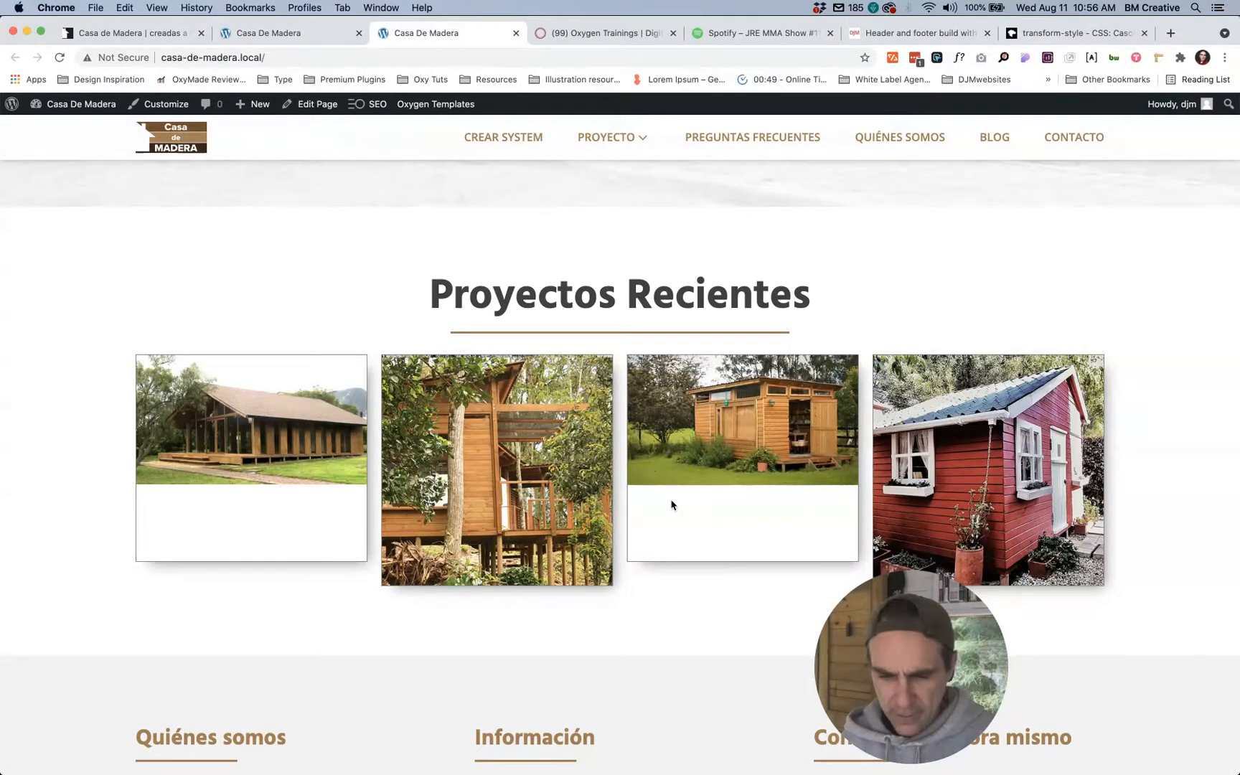
pyautogui.moveTo(529, 509)
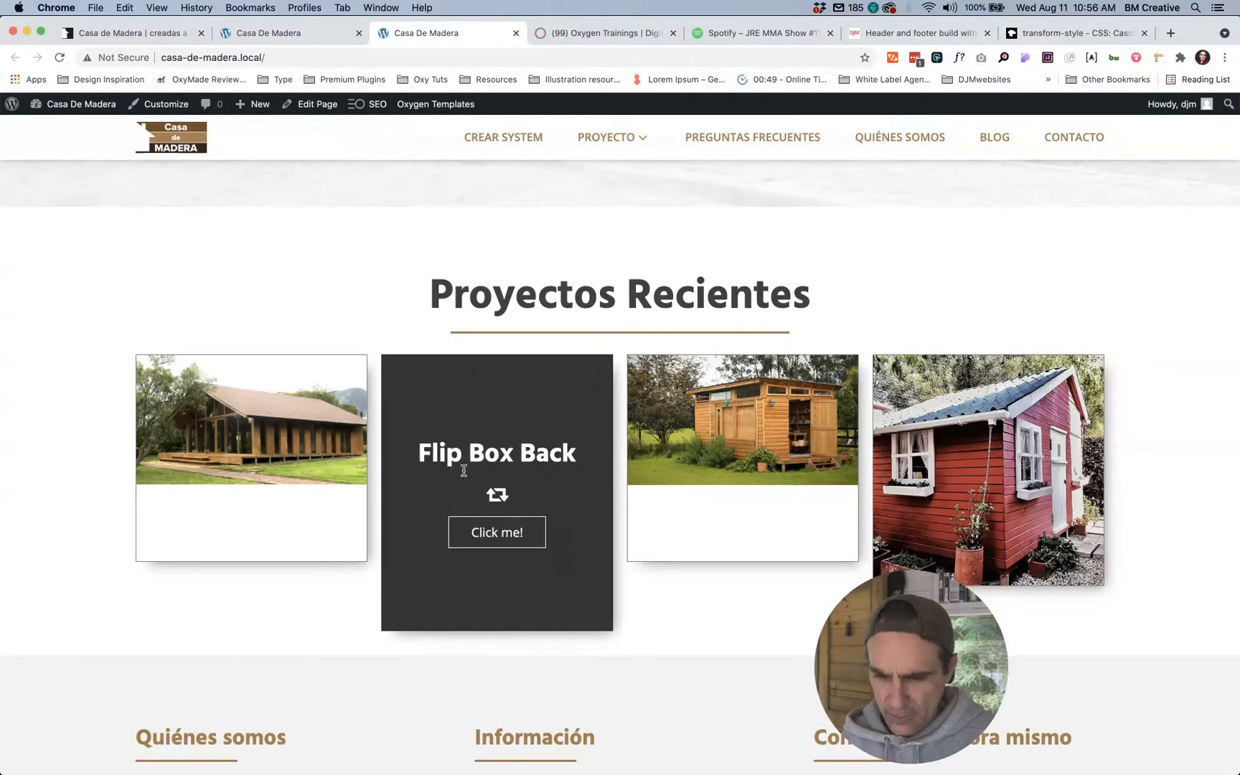
pyautogui.moveTo(1026, 495)
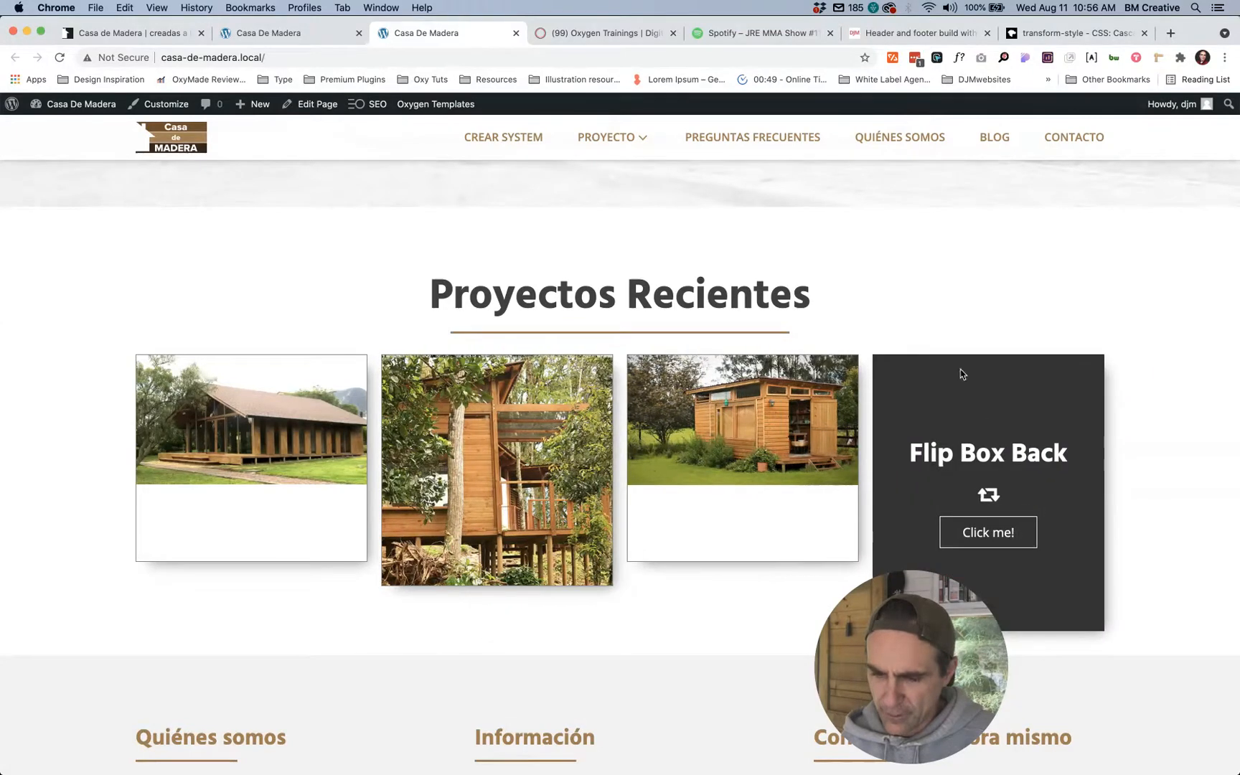
pyautogui.moveTo(226, 515)
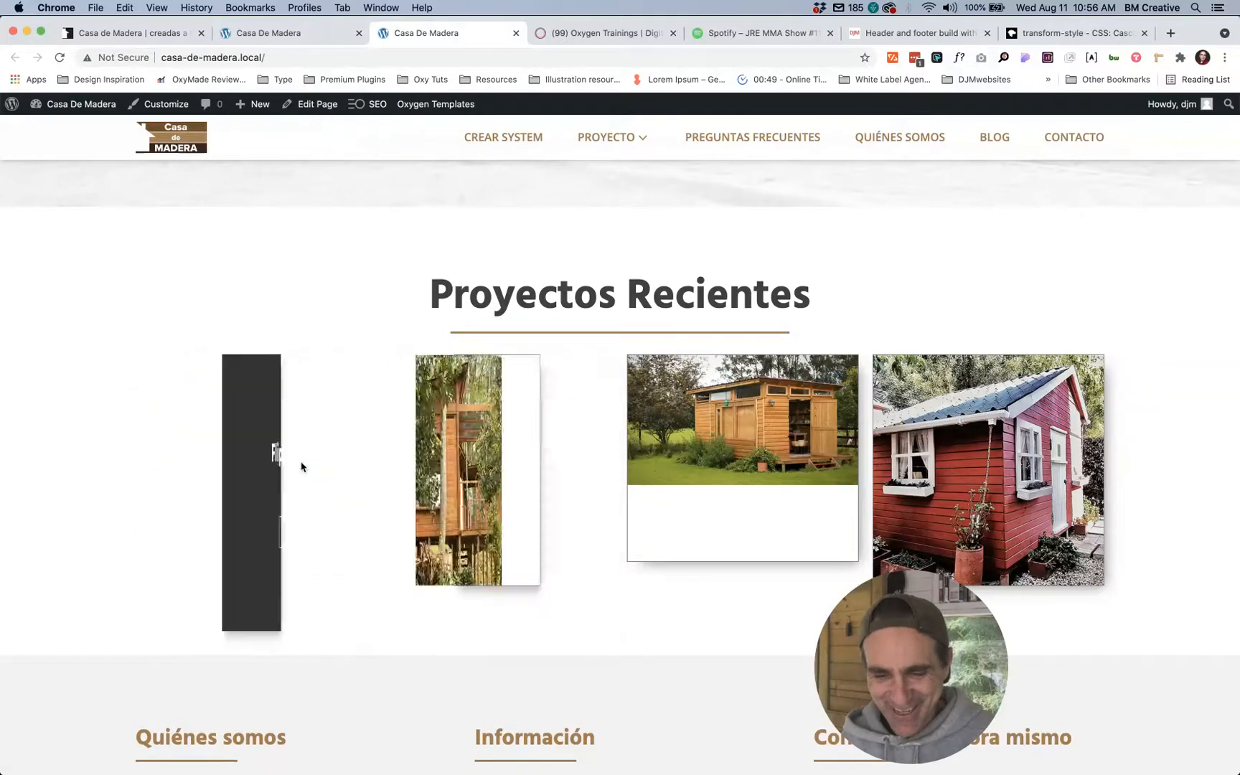
# Step: Return to the builder, set the height of the image inside the Front div to 100%, and save the page
pyautogui.click(287, 33)
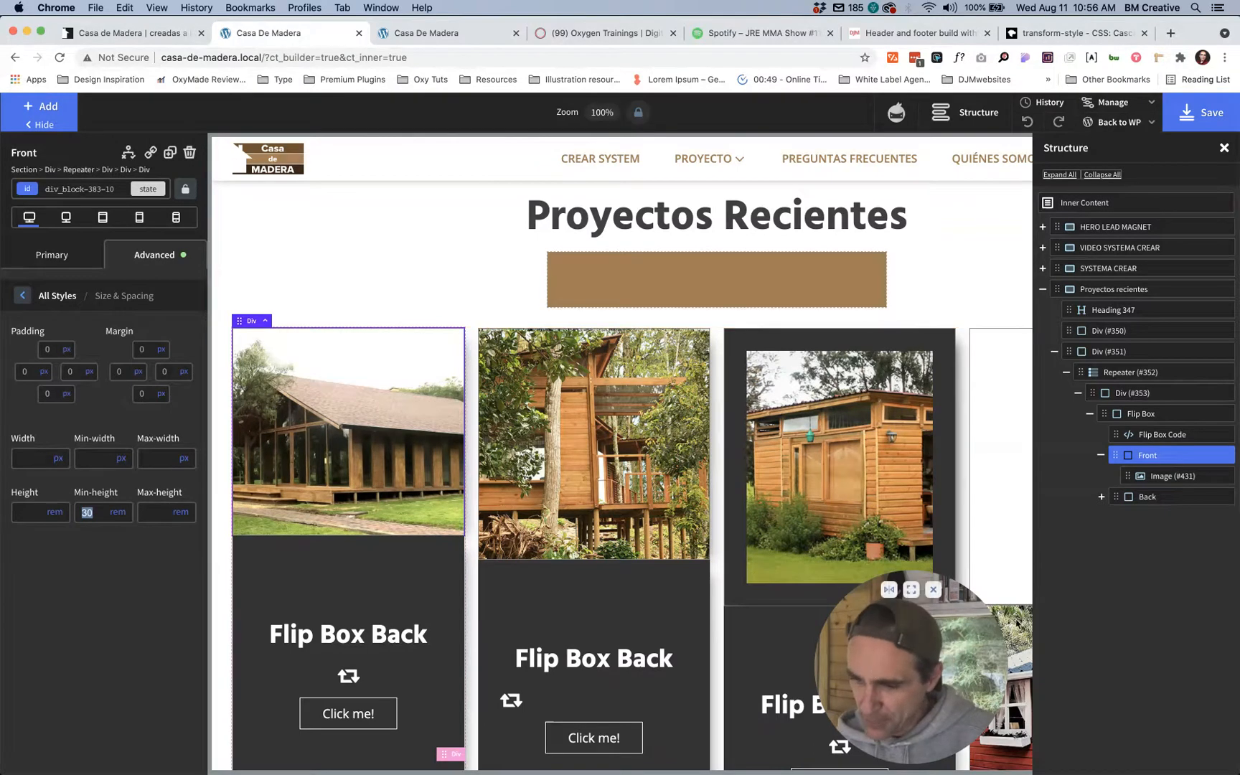
pyautogui.click(1162, 476)
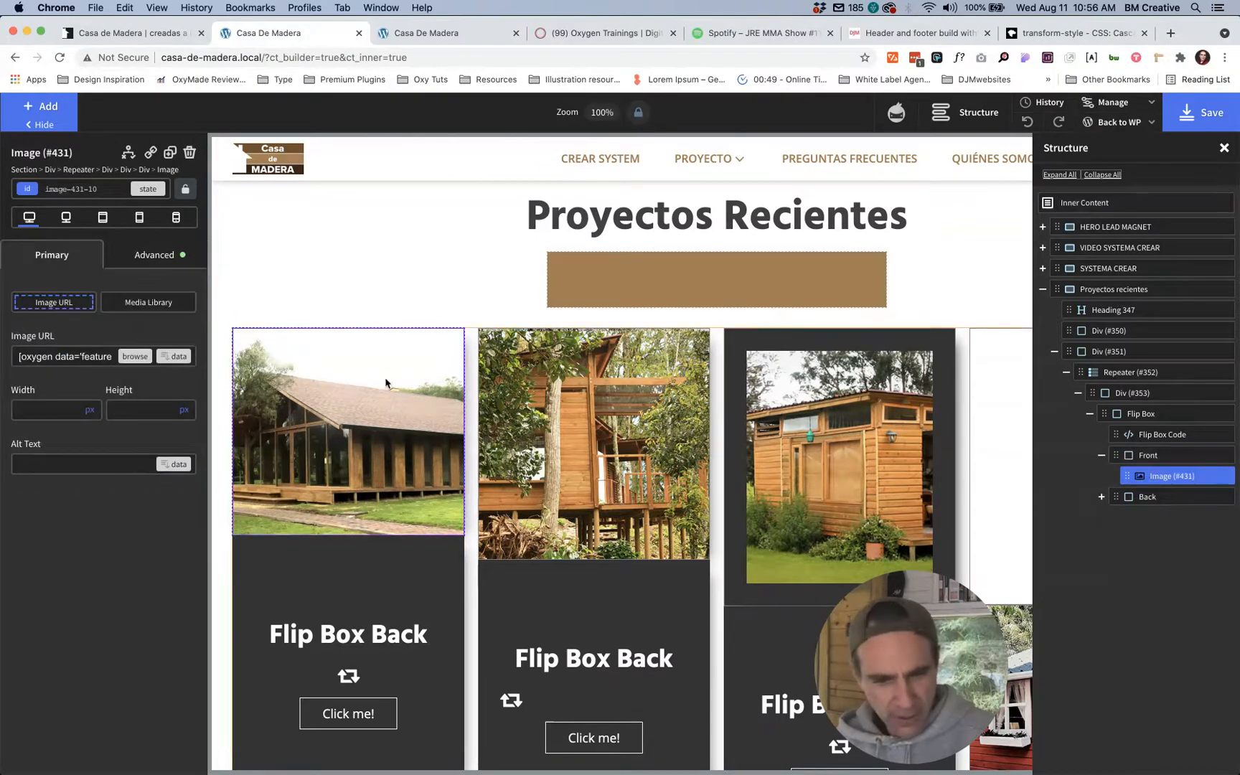
pyautogui.click(169, 410)
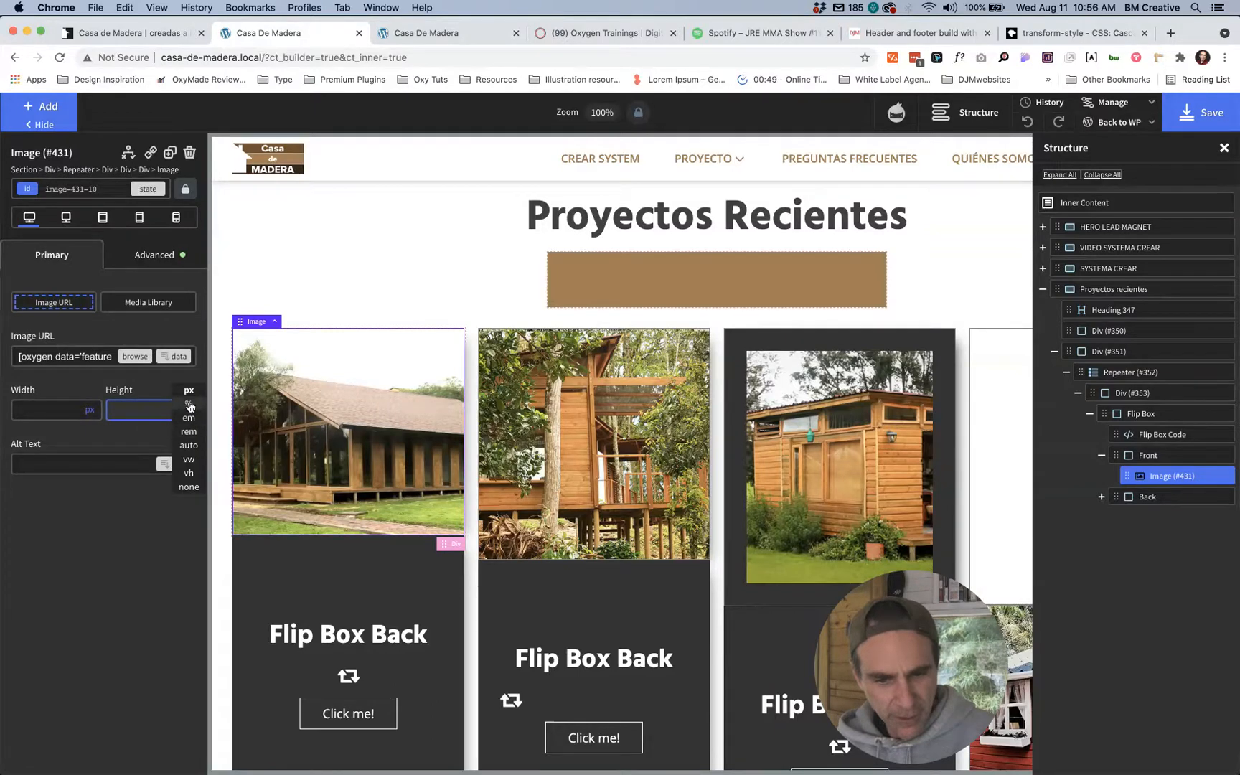
pyautogui.click(189, 406)
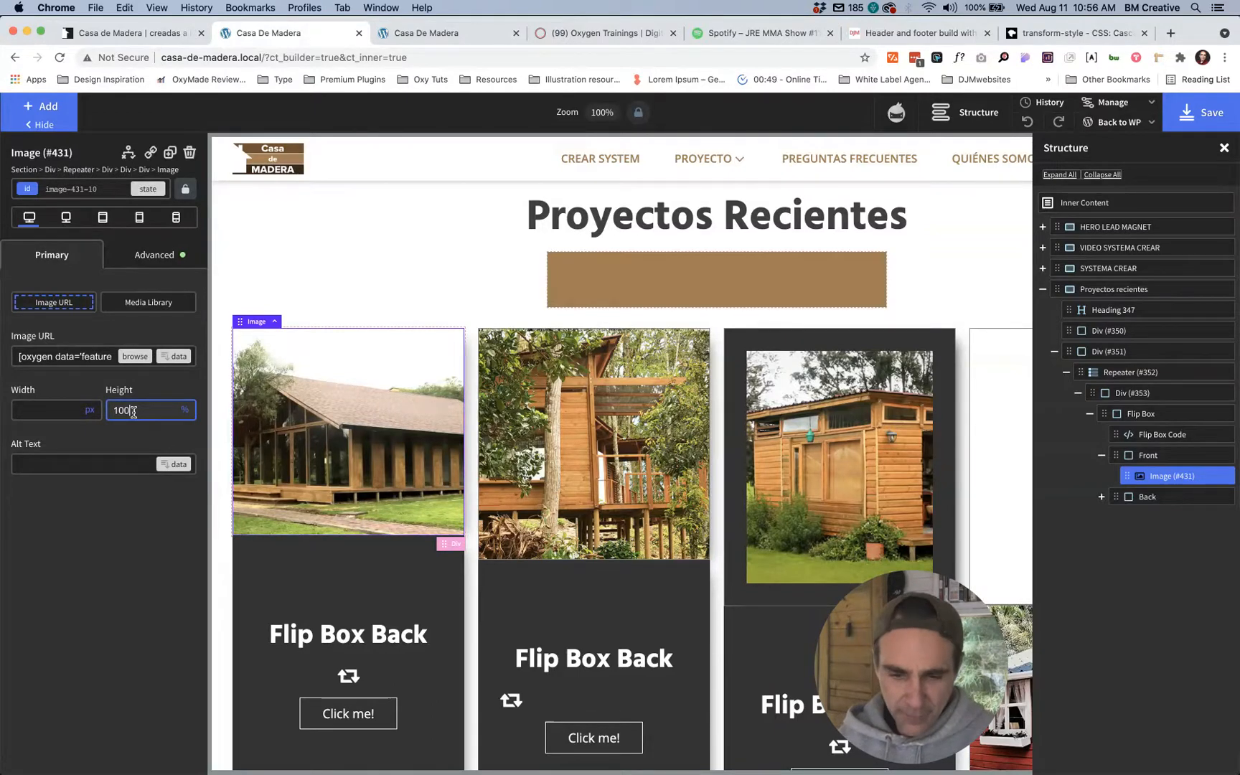
pyautogui.press('super+s')
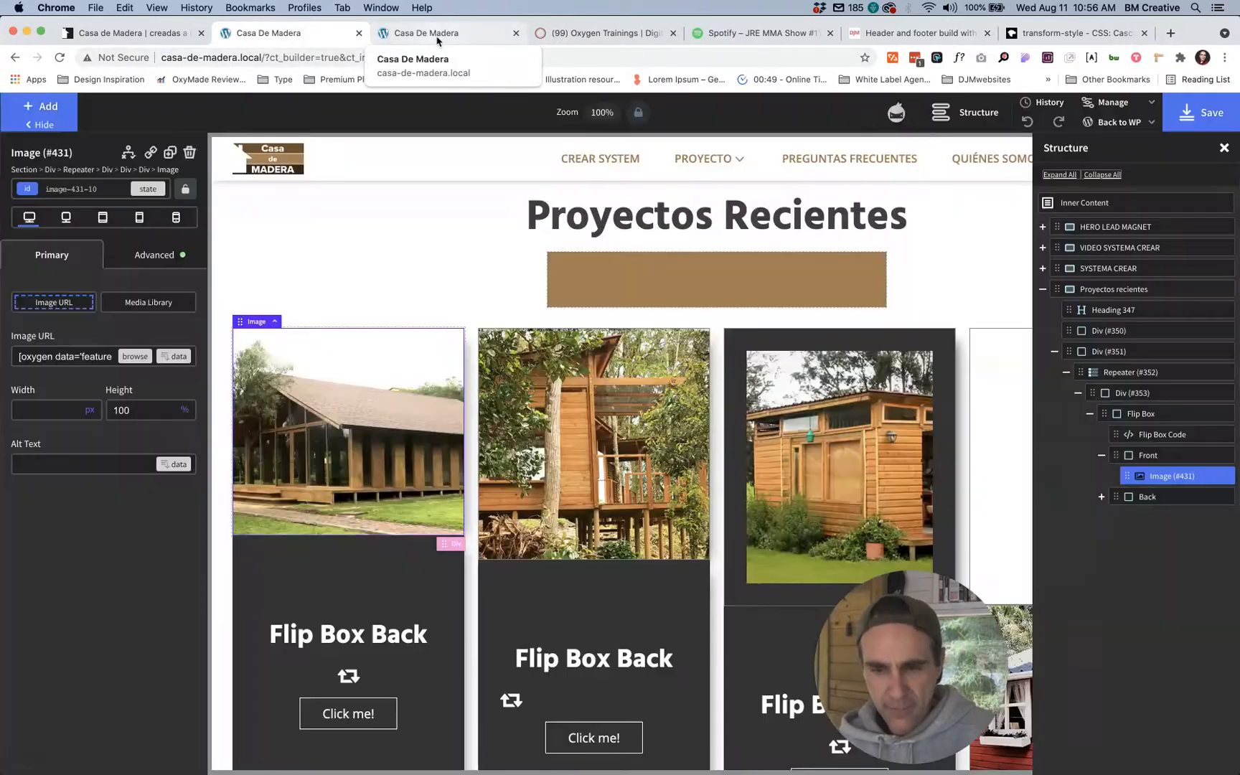
# Step: Reload the live home page and check how the project images fill their flip boxes
pyautogui.click(437, 41)
pyautogui.press('super+r')
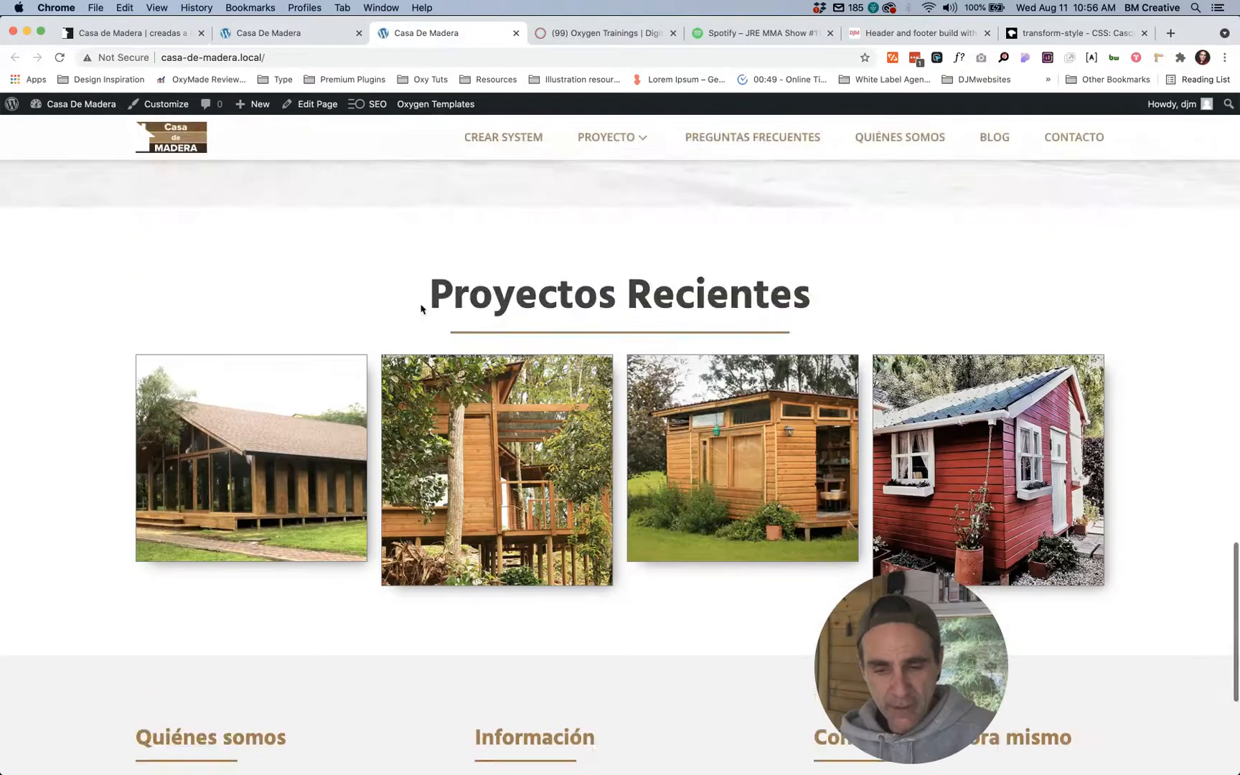
pyautogui.moveTo(234, 471)
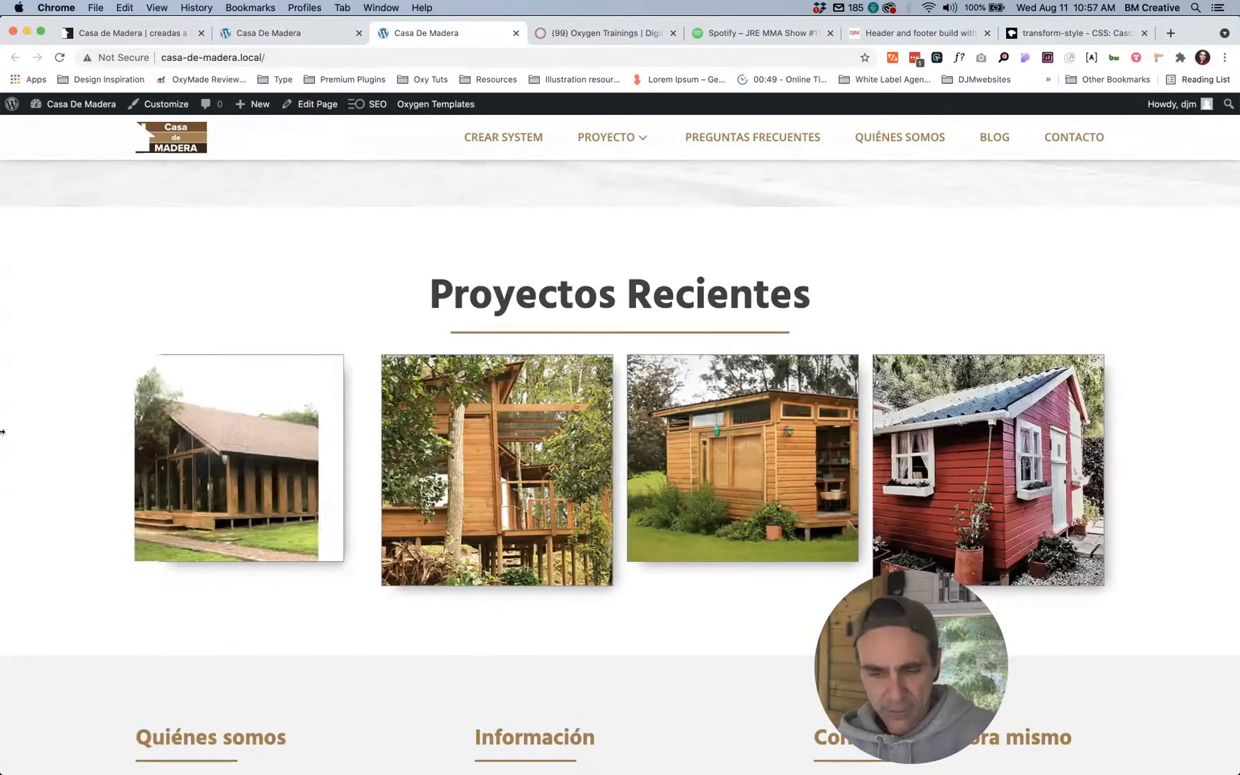
pyautogui.press('super+r')
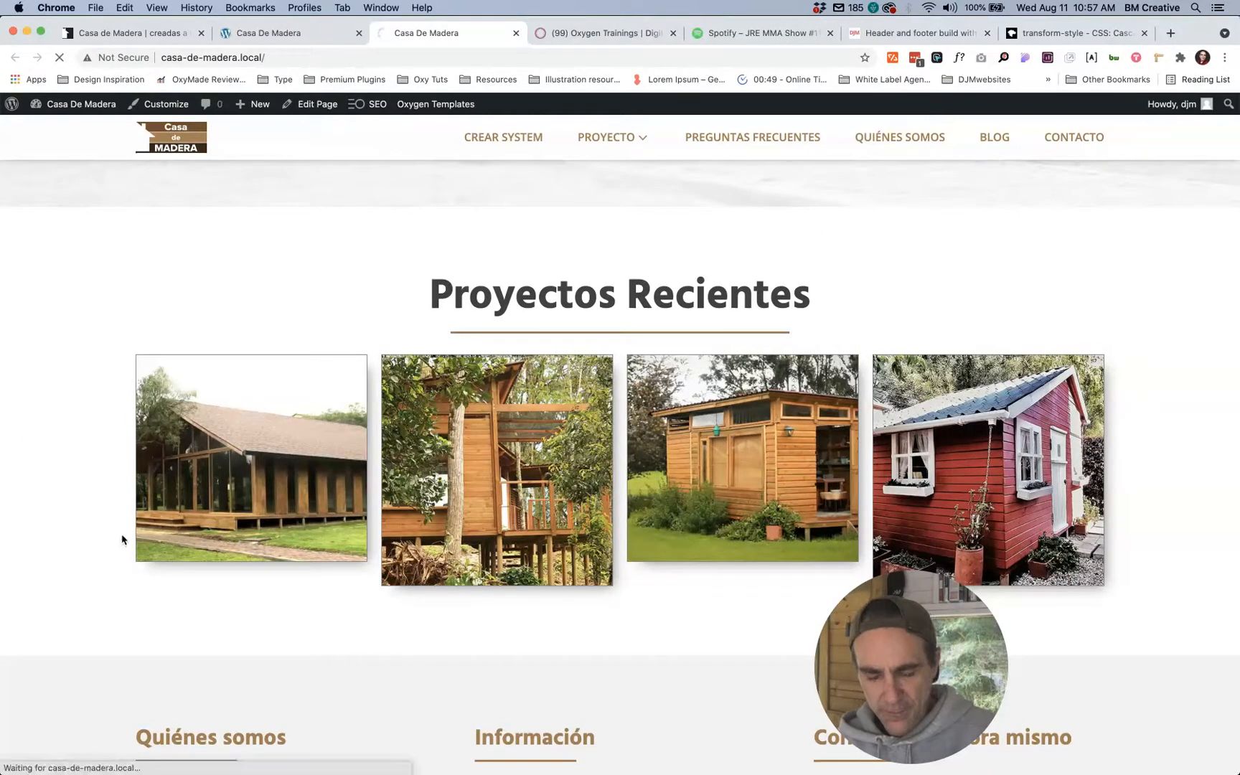
pyautogui.scroll(8, 122, 540)
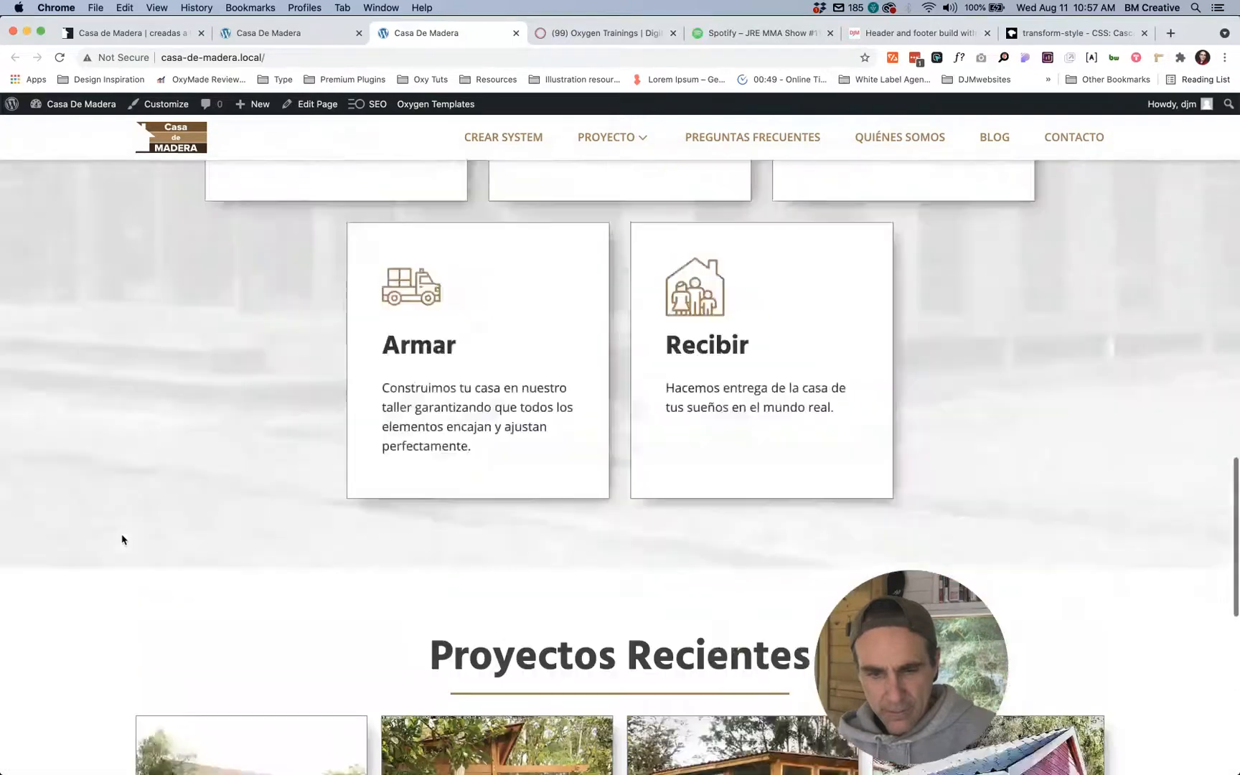
pyautogui.scroll(-8, 122, 539)
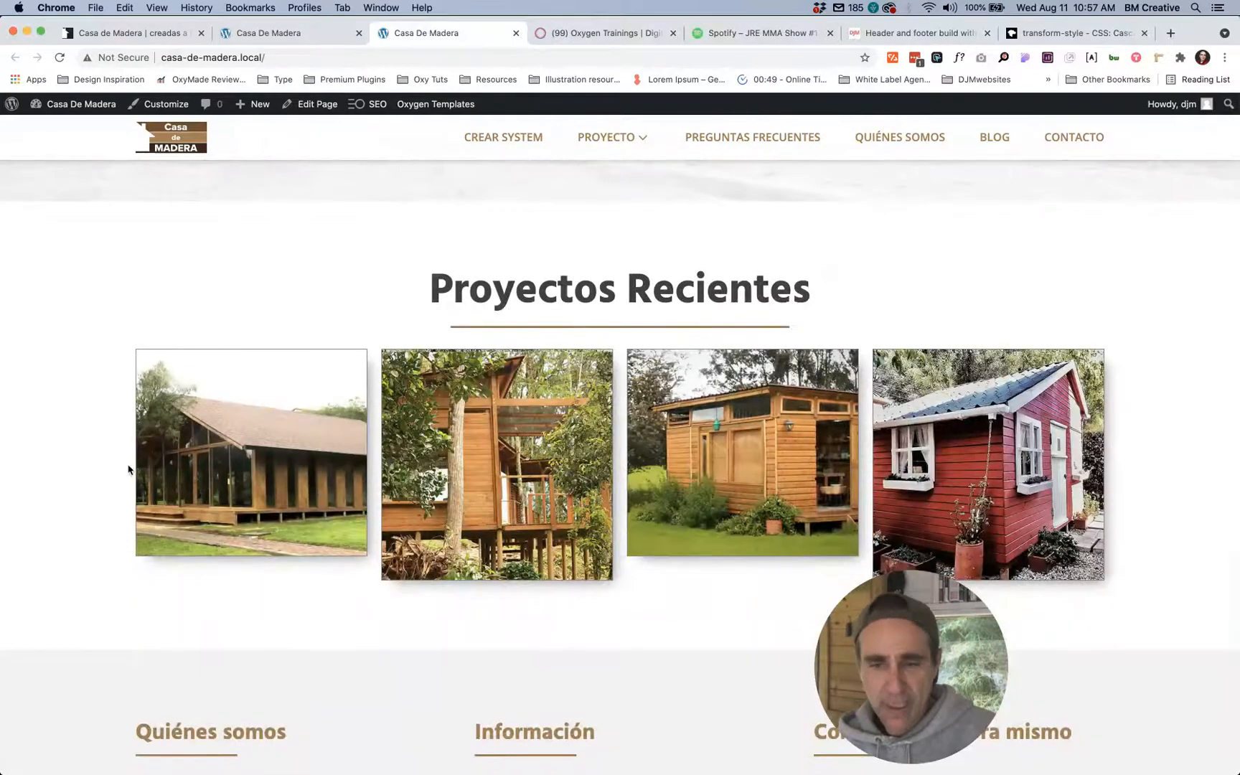
# Step: Return to the builder and reopen the Front div's size and spacing settings at its minimum height
pyautogui.click(291, 36)
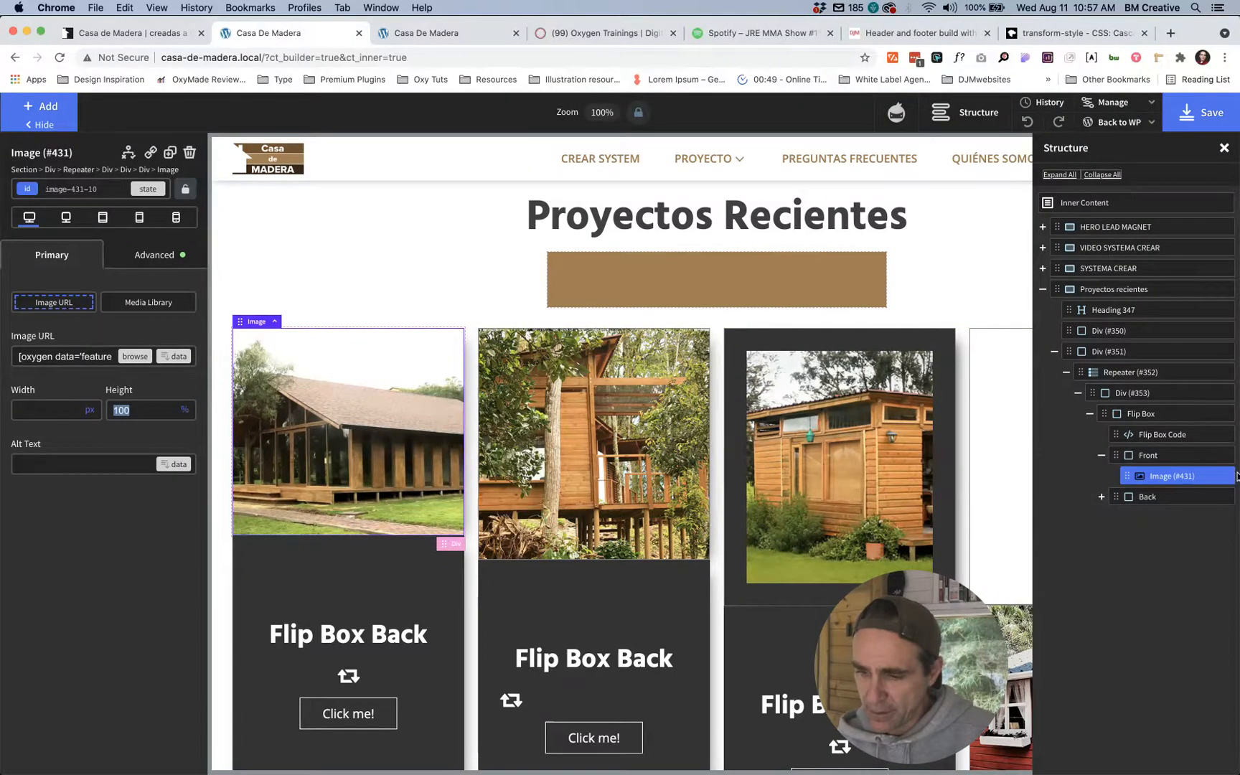
pyautogui.click(1148, 455)
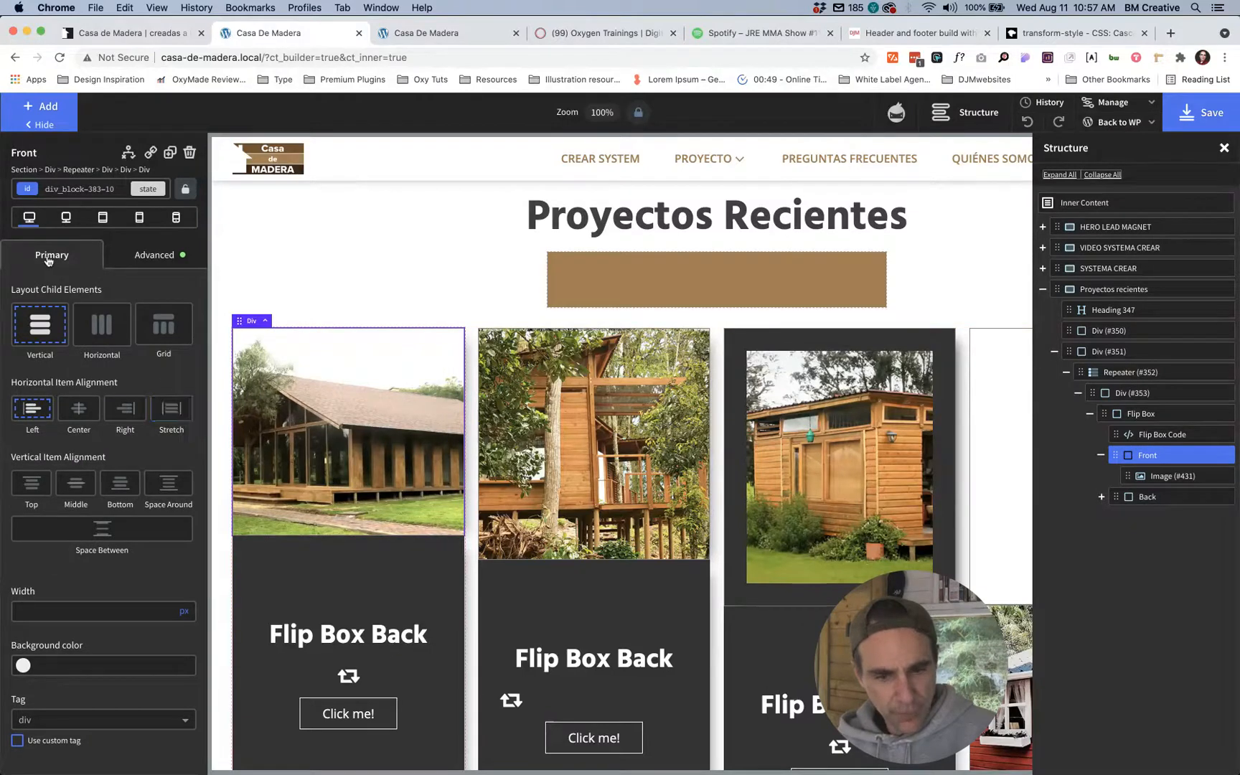
pyautogui.click(152, 260)
pyautogui.click(79, 332)
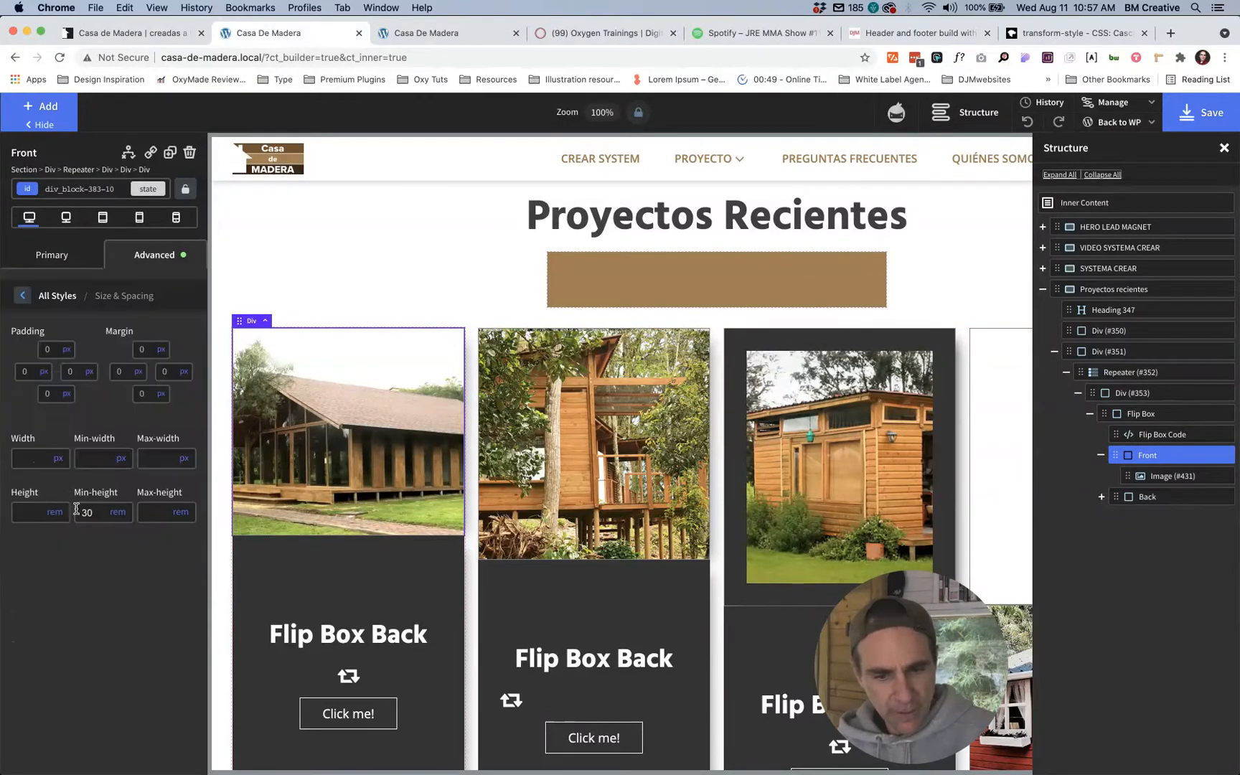
pyautogui.click(85, 506)
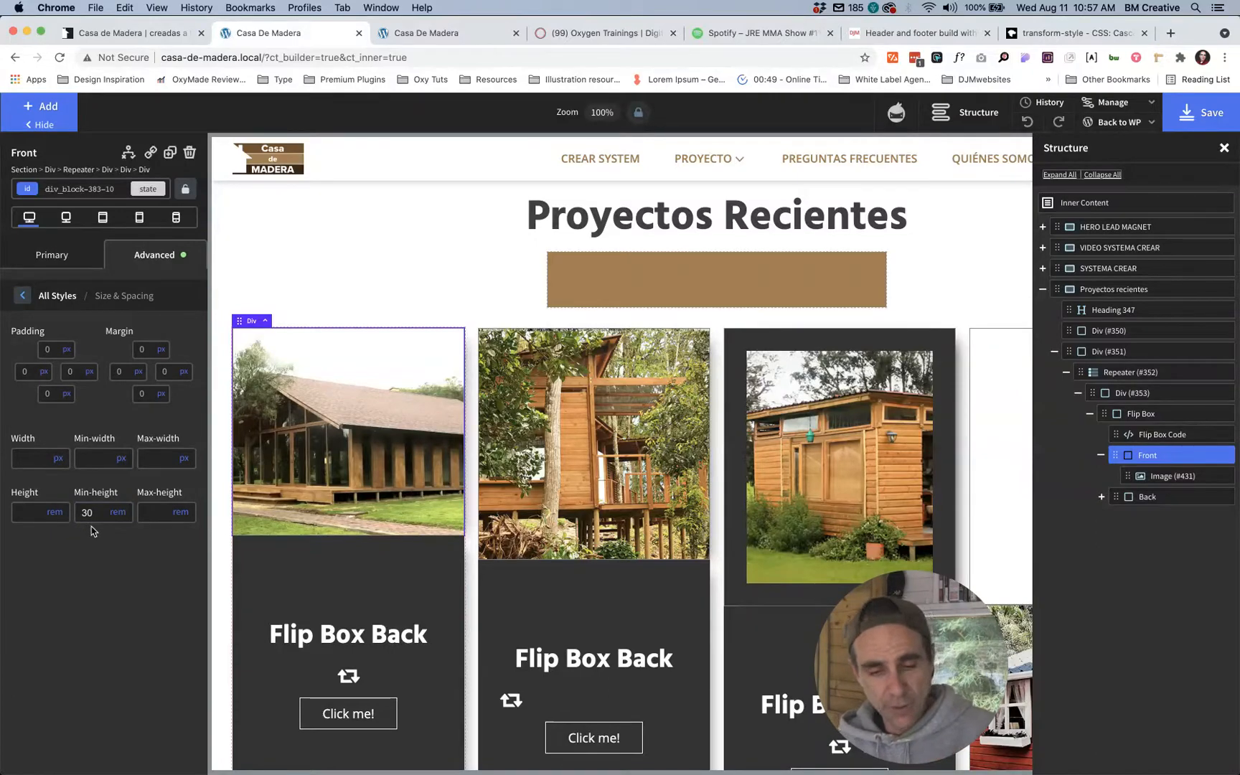
# Step: Compare the live page's project boxes with the Proyectos recientes section on the original casademadera.co site
pyautogui.click(425, 34)
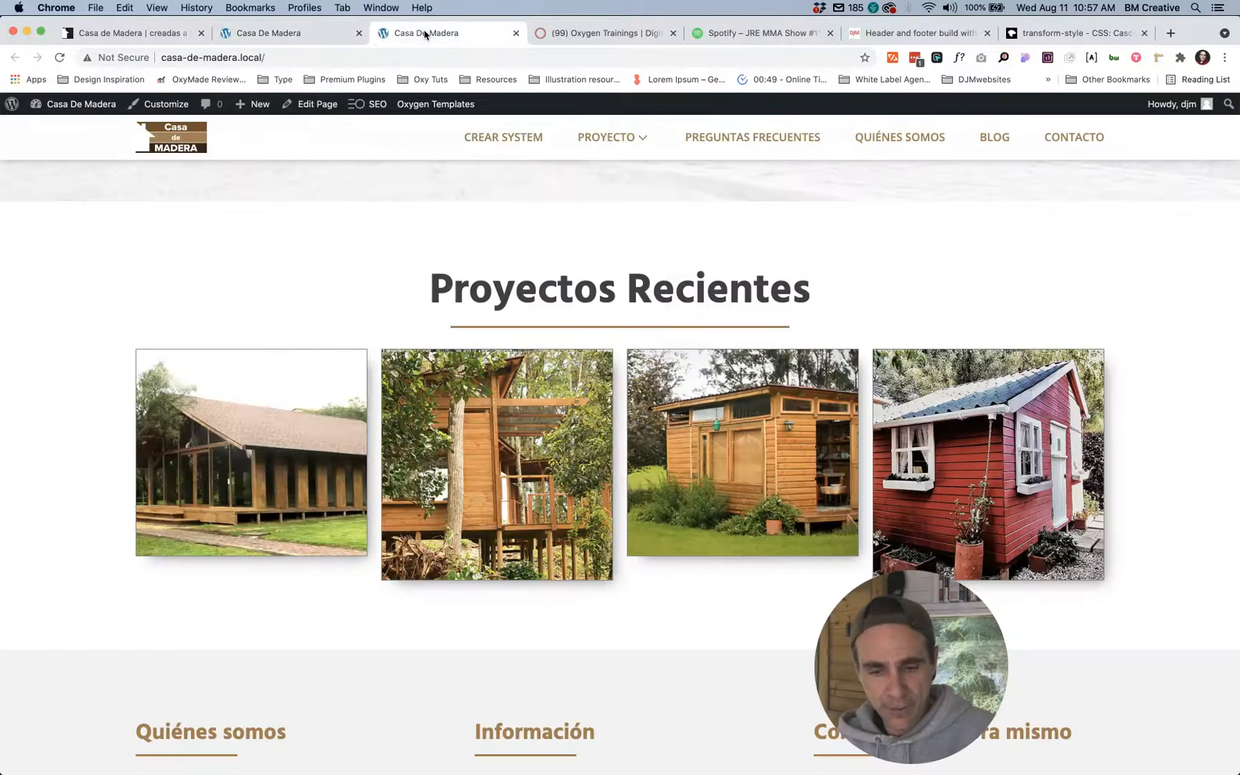
pyautogui.hotkey('ctrl', 'shift', 'Tab')
pyautogui.hotkey('ctrl', 'shift', 'Tab')
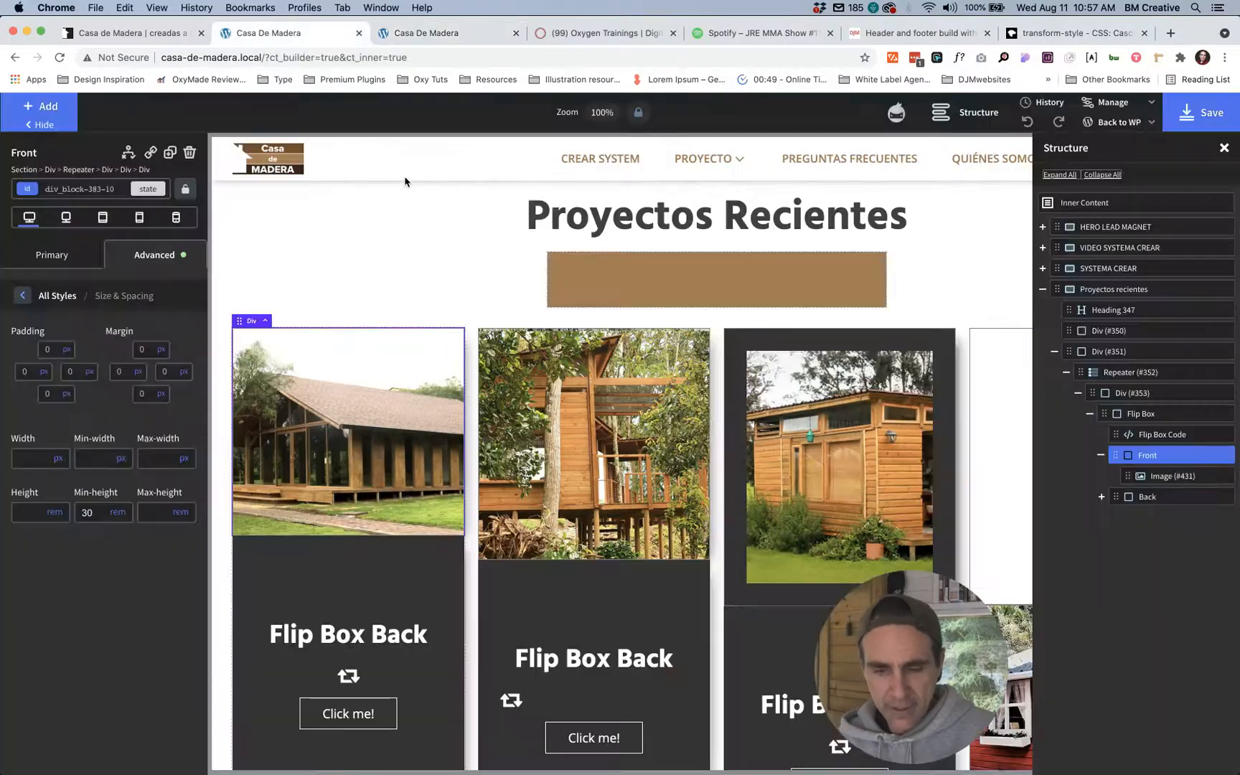
pyautogui.scroll(3, 511, 235)
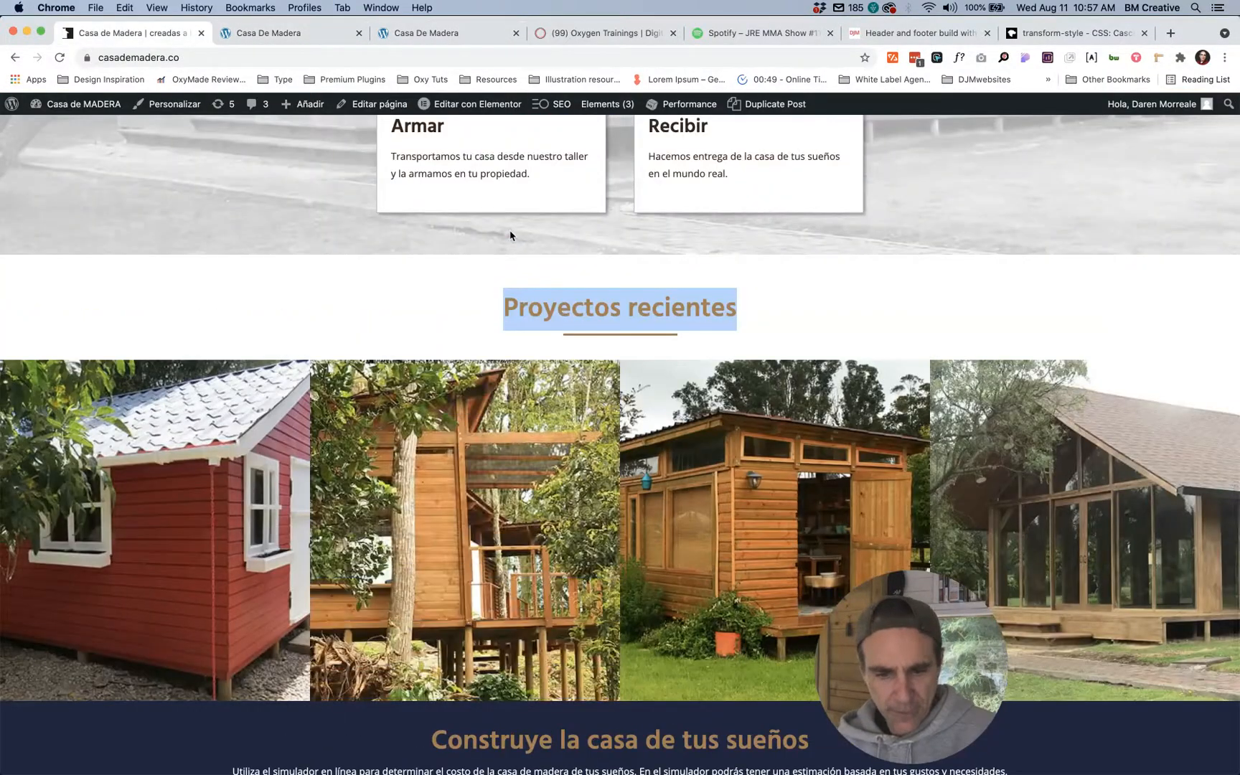
pyautogui.hotkey('ctrl', 'Tab')
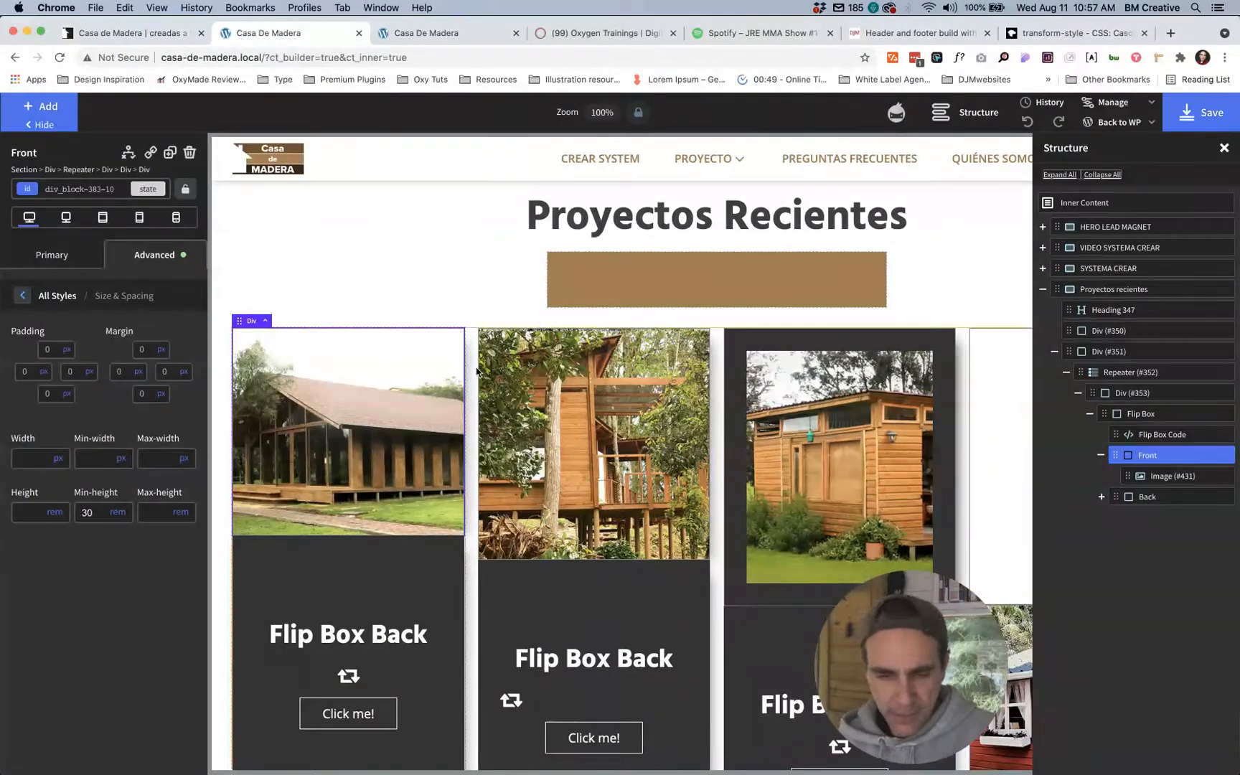
# Step: Set the Front div's minimum height to 35 rem
pyautogui.scroll(-3, 428, 414)
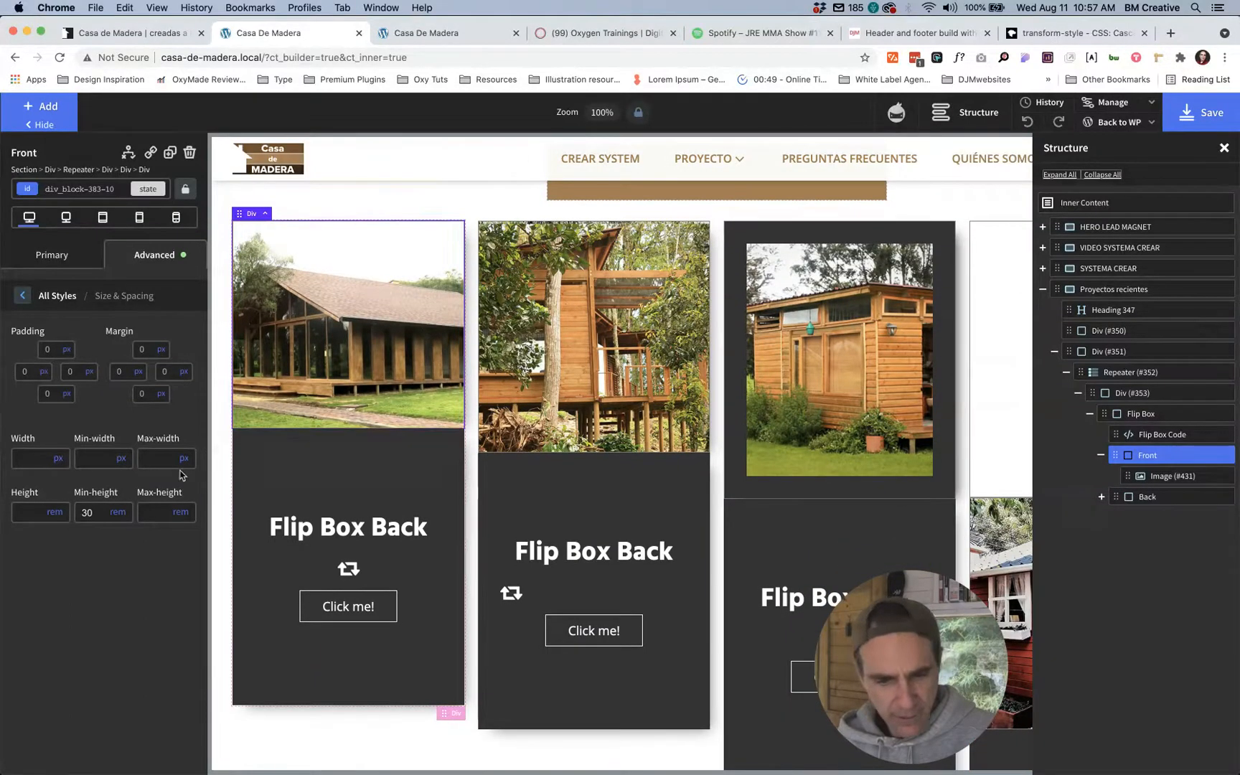
pyautogui.click(119, 511)
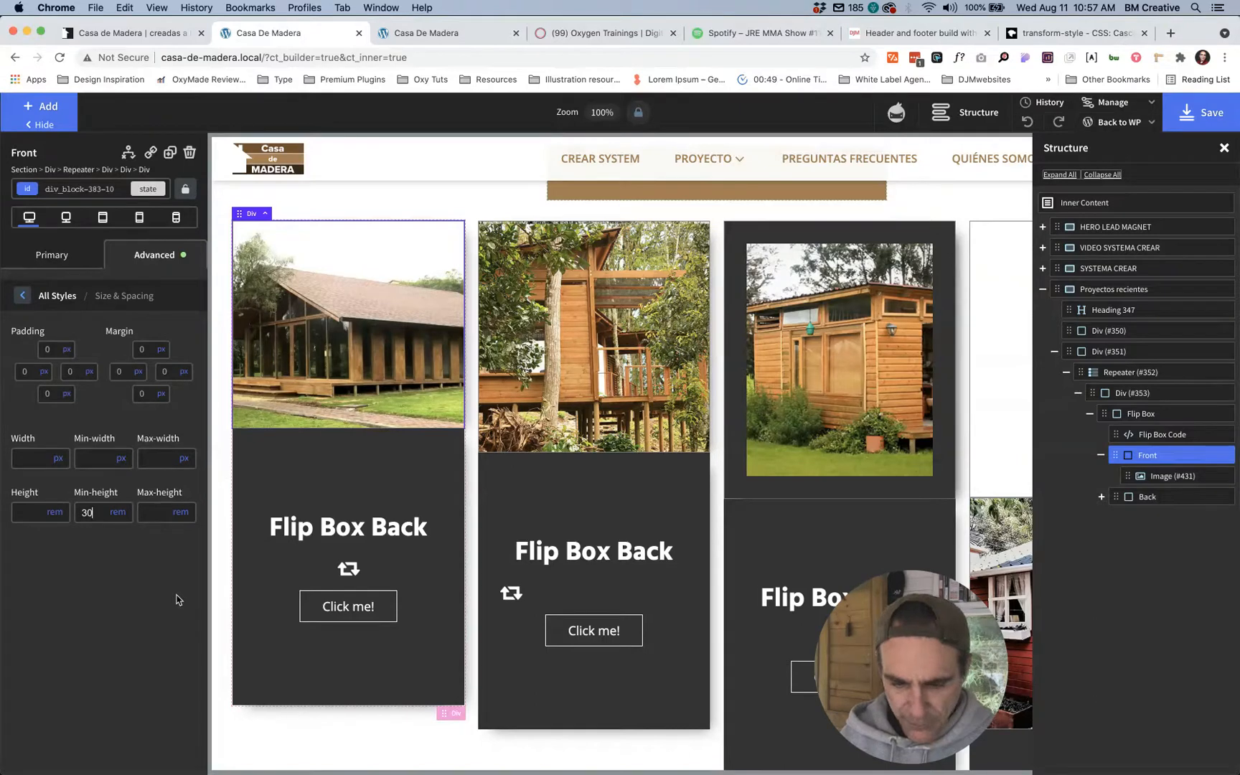
pyautogui.write('35')
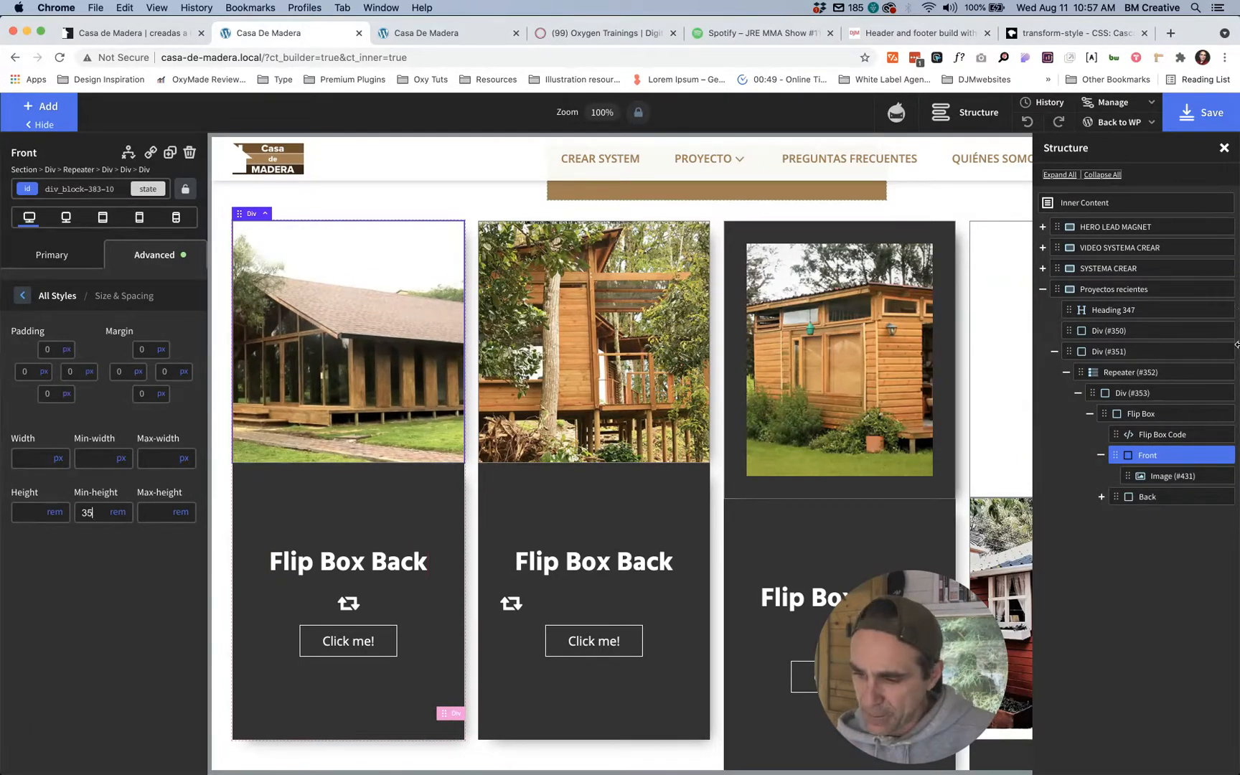
# Step: Set the Back div's own minimum height to 35 rem at ID level, save, and view the live home page
pyautogui.click(1145, 497)
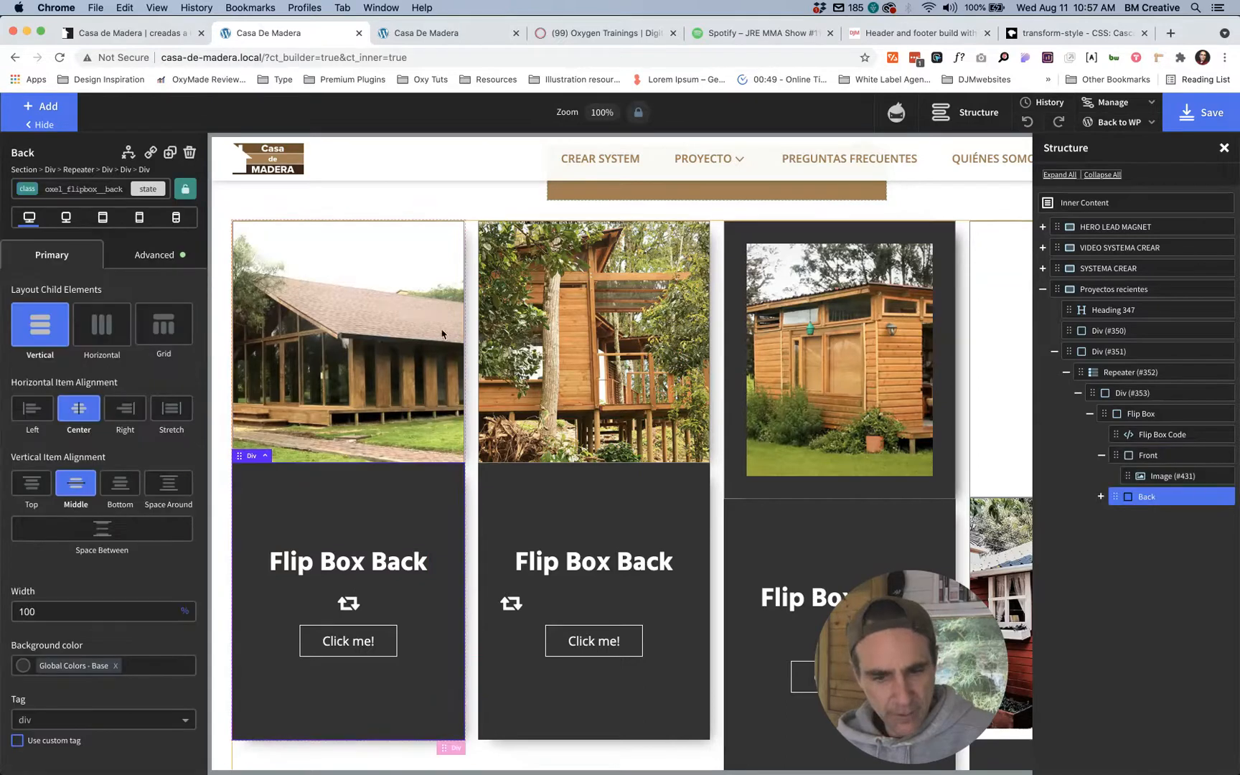
pyautogui.click(81, 190)
pyautogui.click(85, 248)
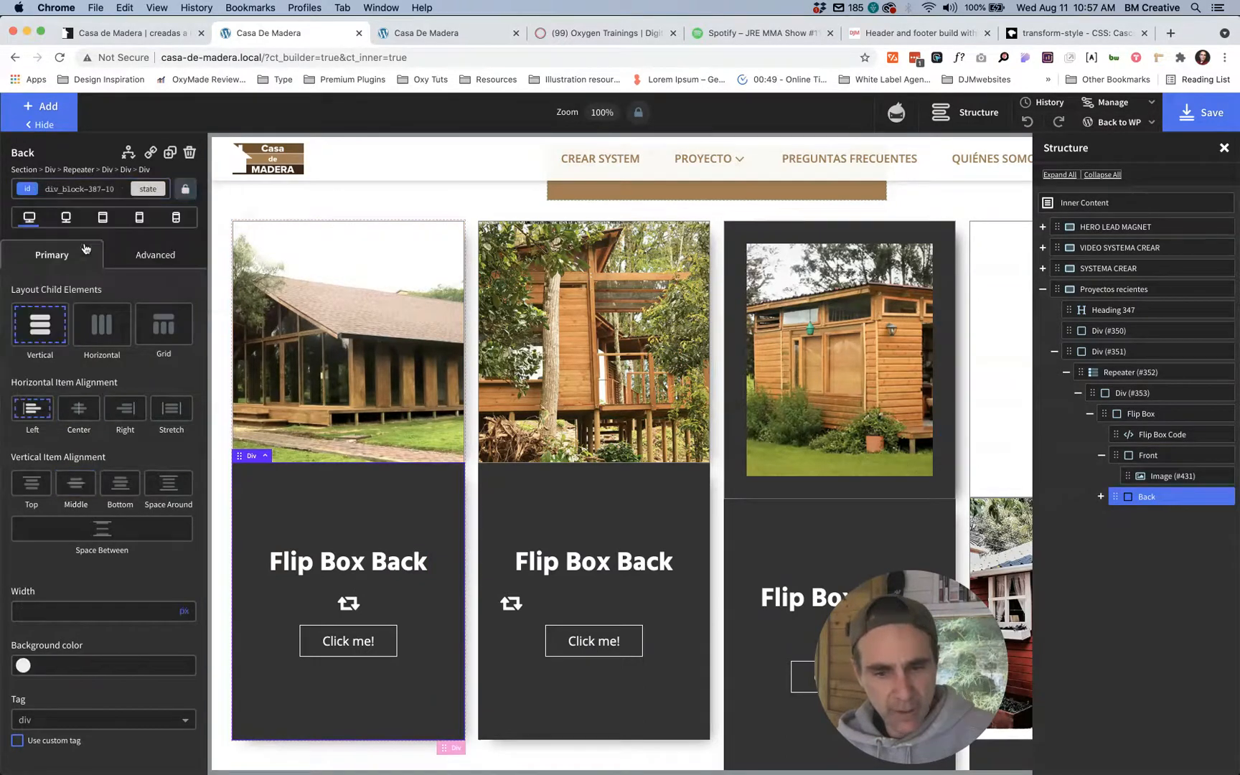
pyautogui.click(146, 254)
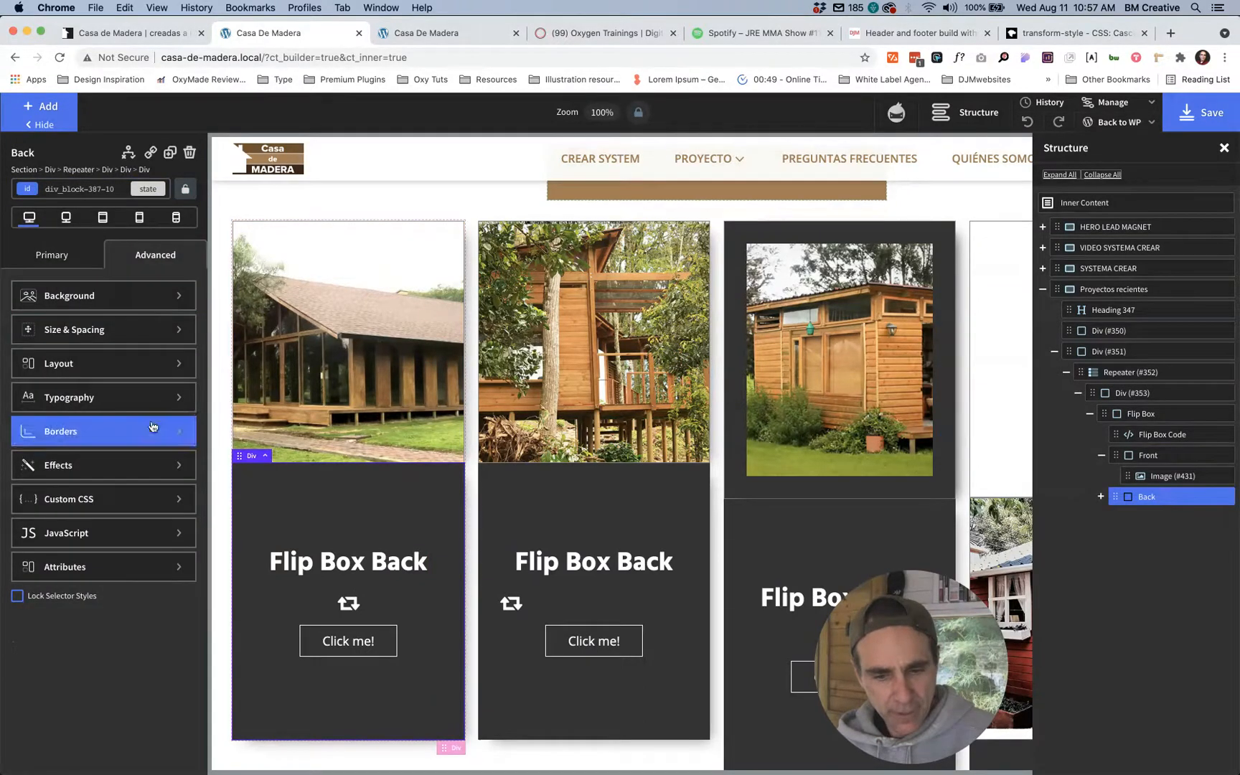
pyautogui.click(72, 323)
pyautogui.click(120, 511)
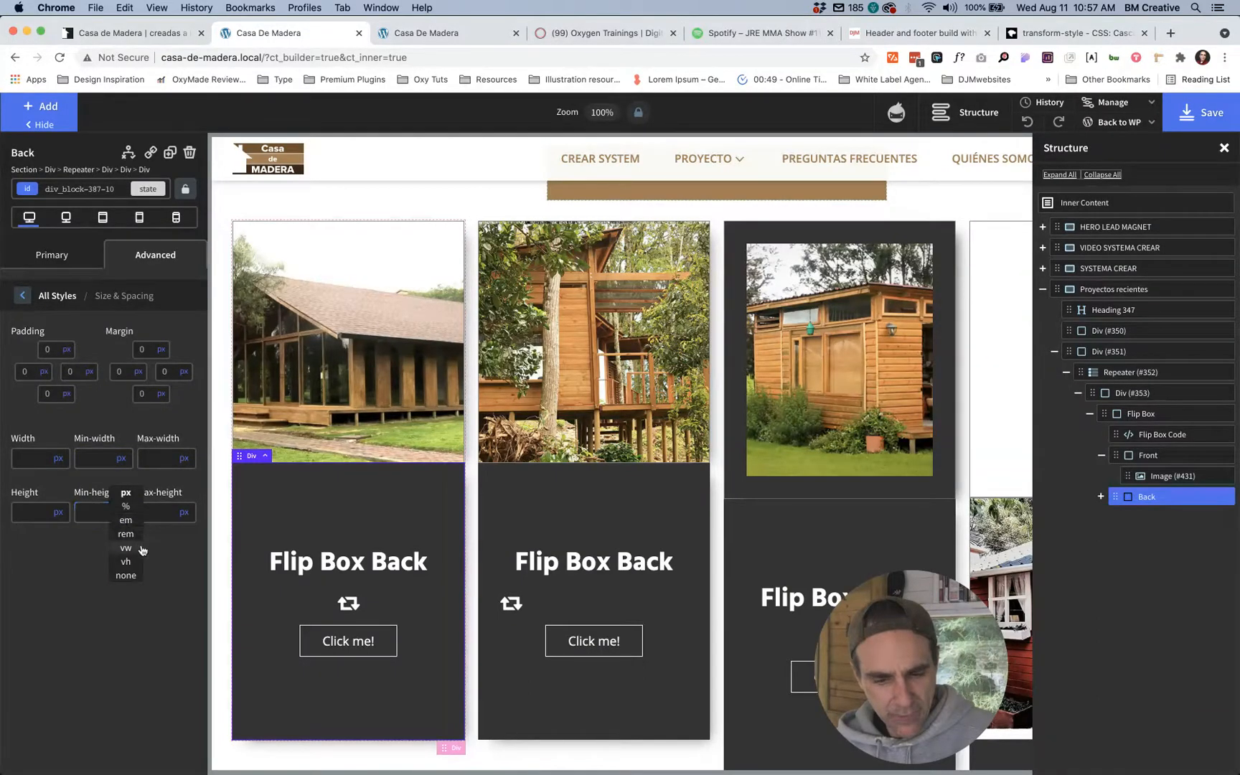
pyautogui.click(127, 535)
pyautogui.click(93, 513)
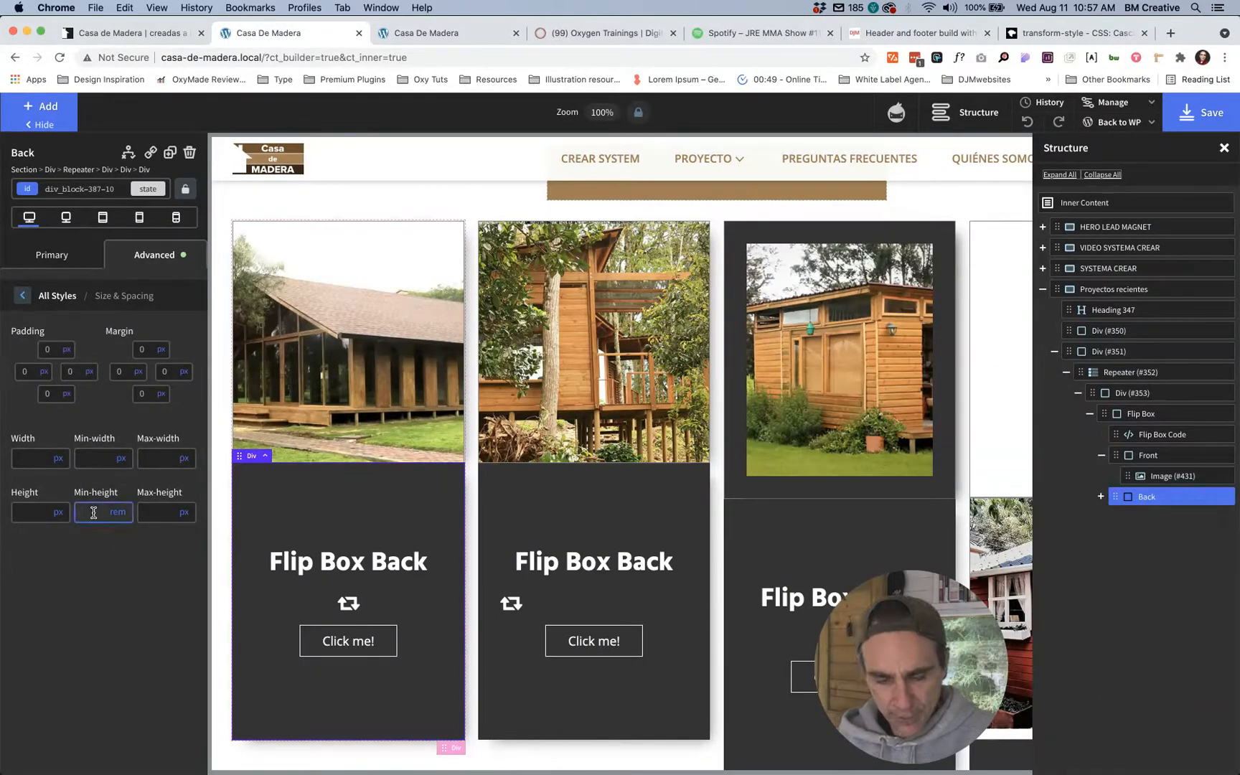
pyautogui.write('35')
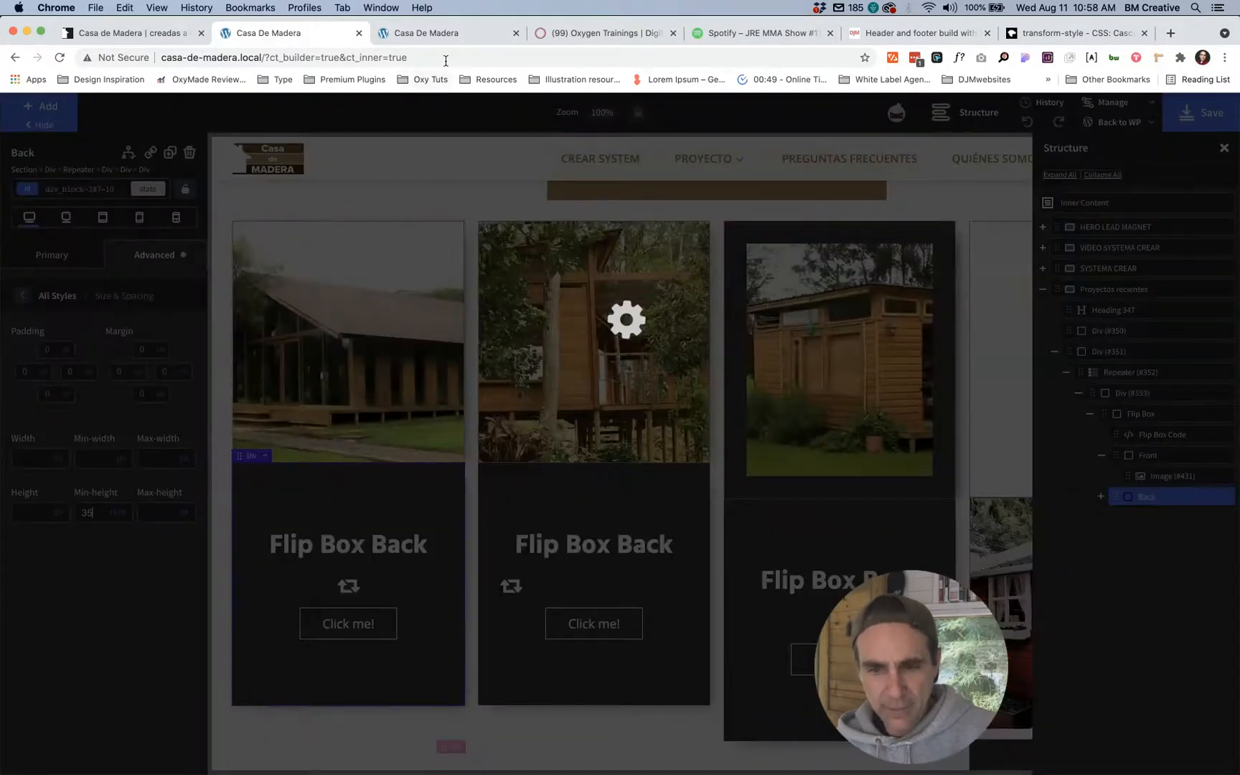
pyautogui.click(435, 35)
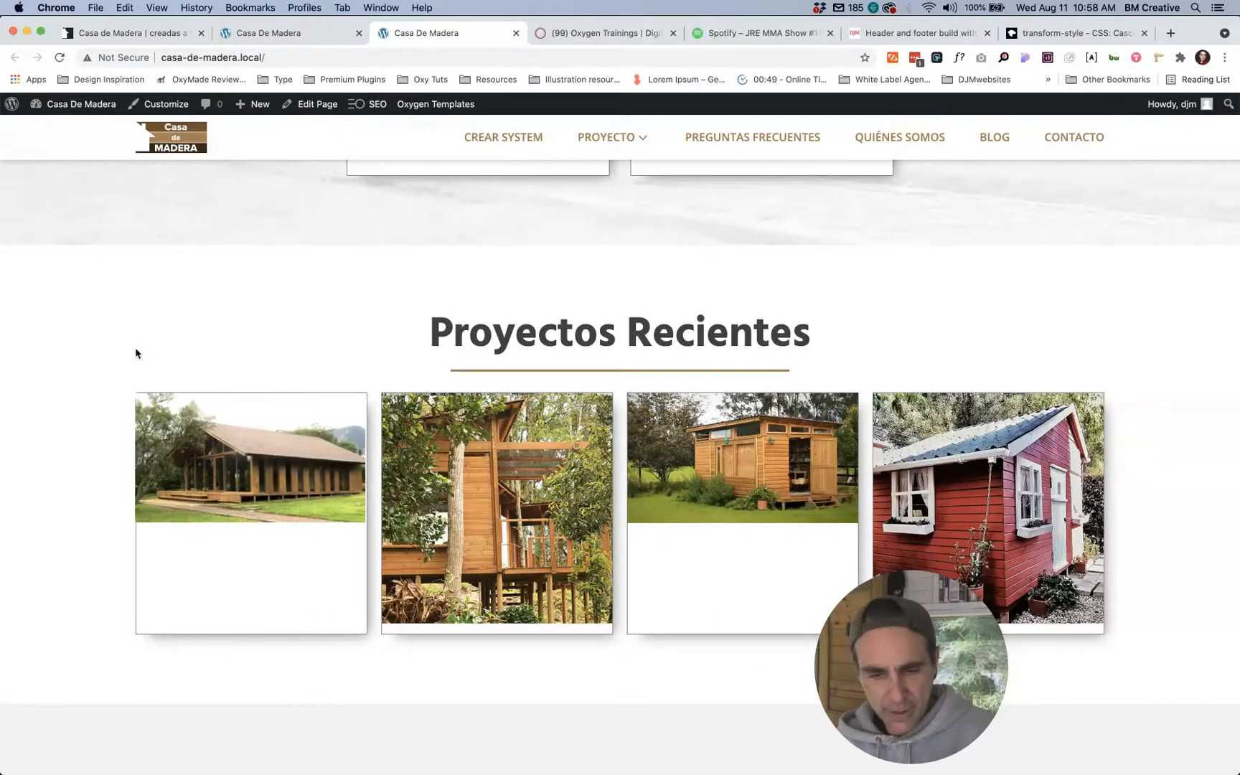
# Step: Set the height of the image inside the Front div to 35 rem and check the reloaded live page
pyautogui.click(282, 42)
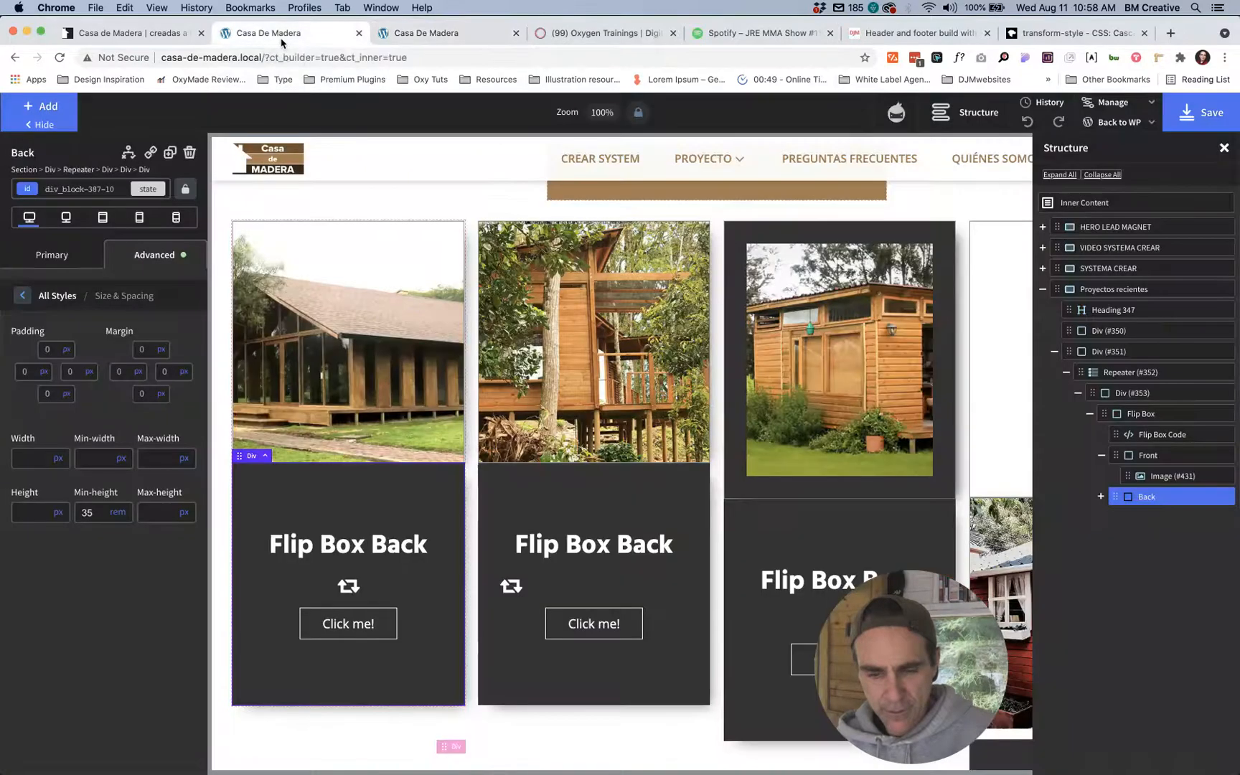
pyautogui.click(373, 364)
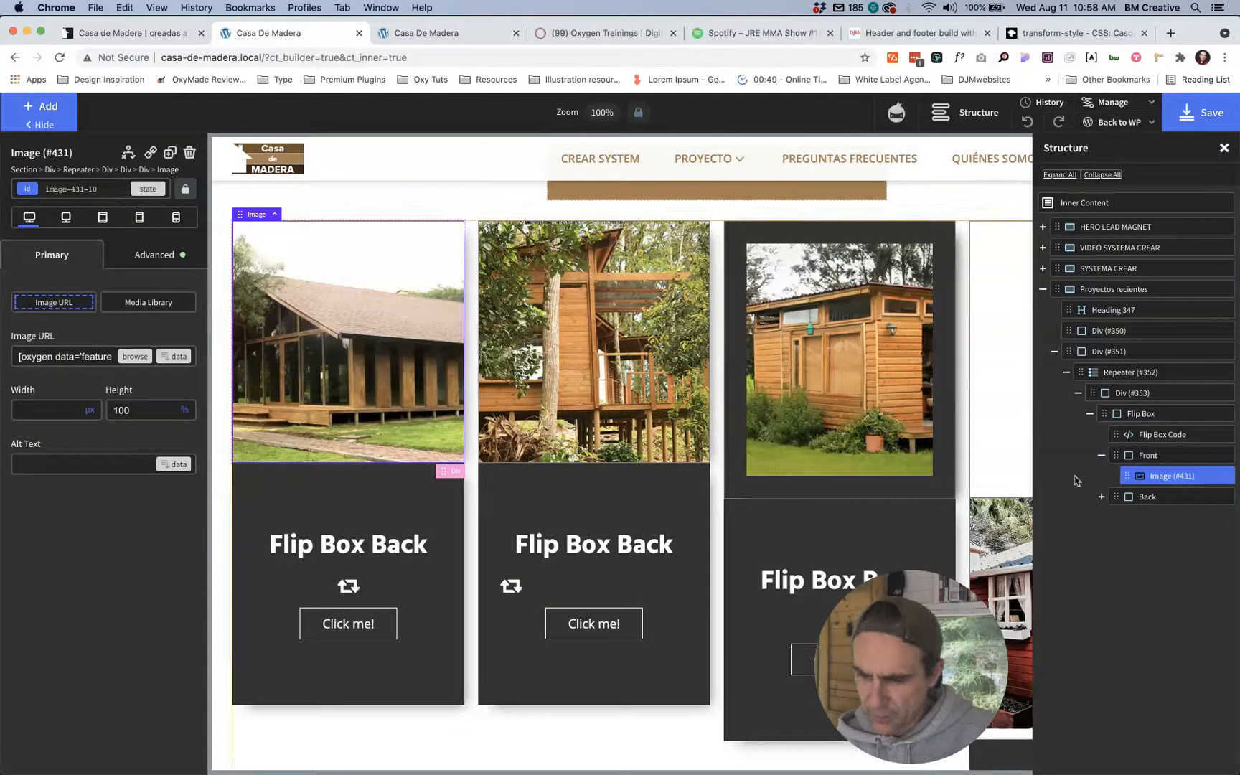
pyautogui.moveTo(182, 414)
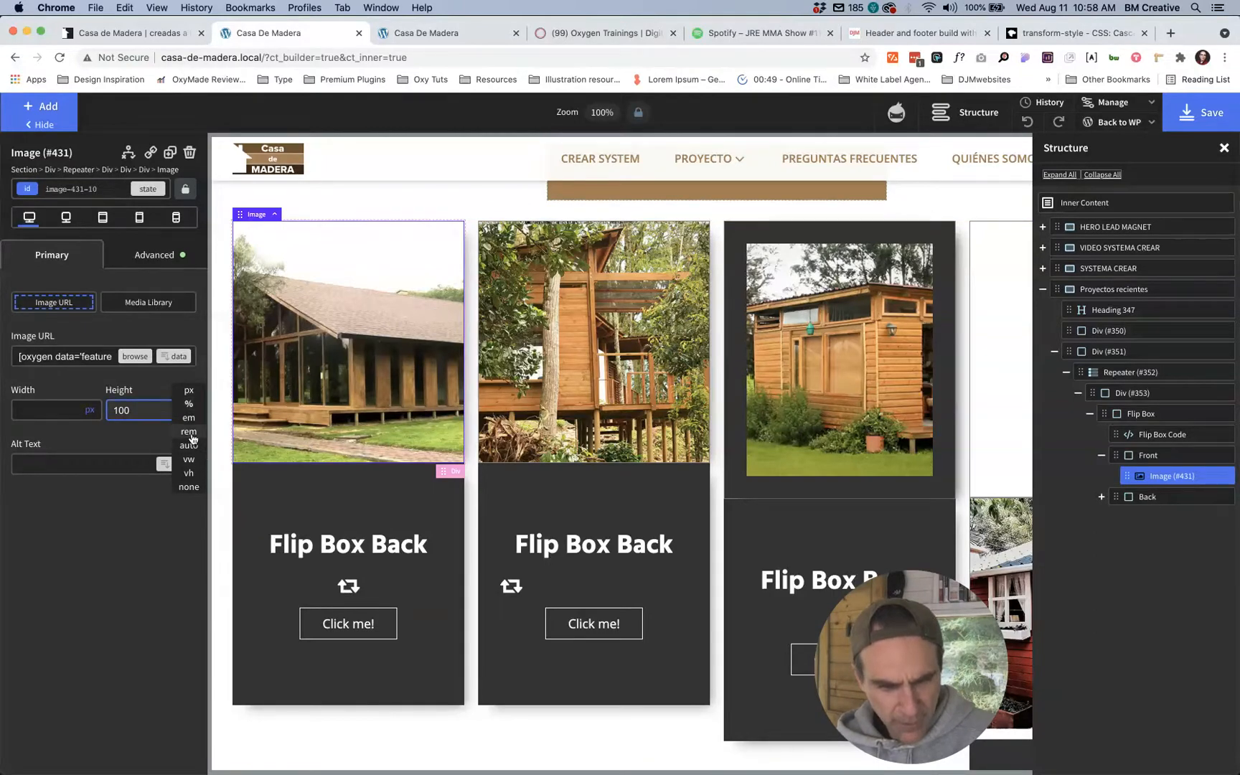
pyautogui.click(190, 432)
pyautogui.doubleClick(143, 411)
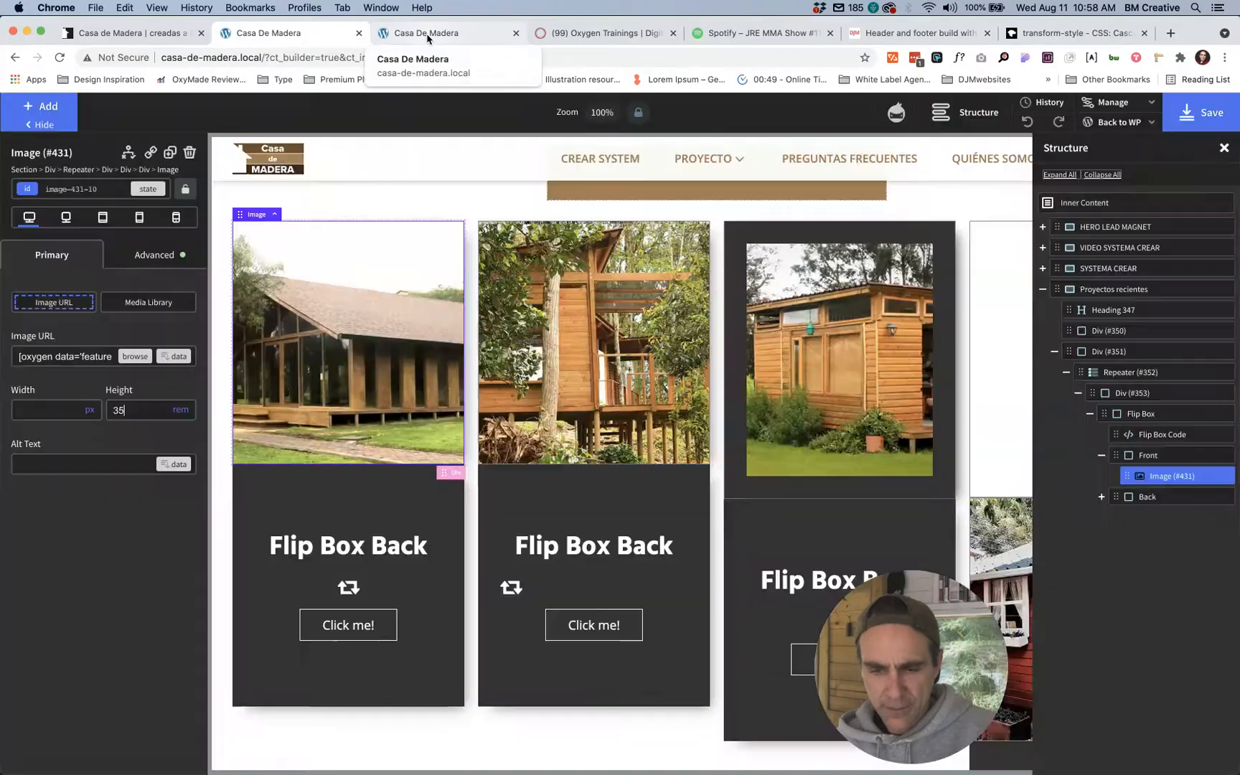
pyautogui.click(426, 34)
pyautogui.press('super+r')
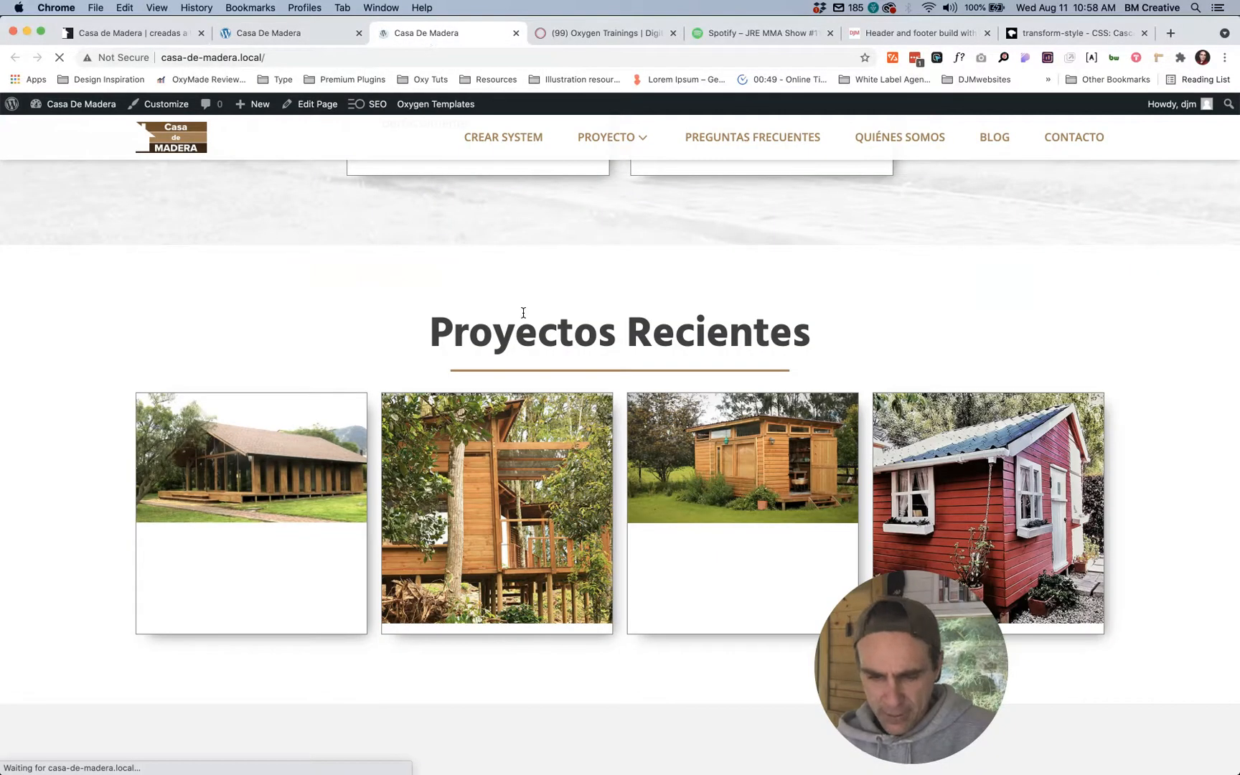
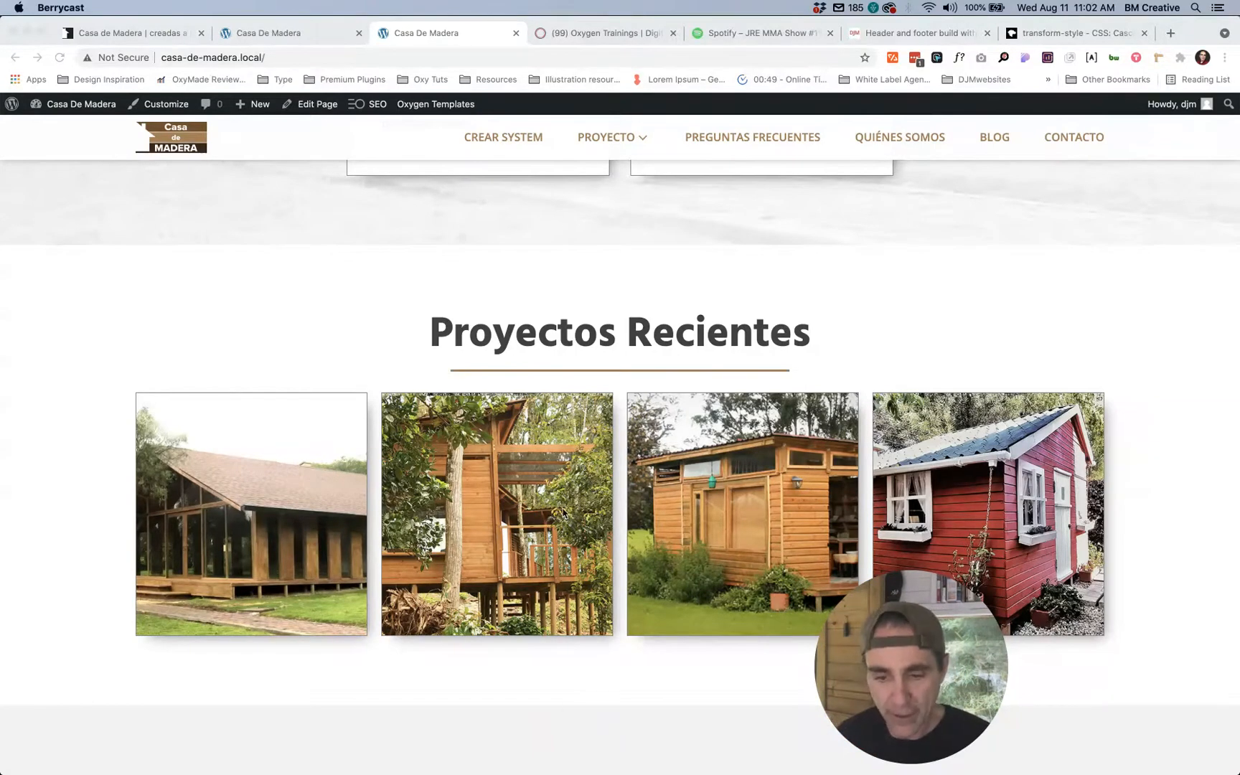
pyautogui.click(258, 360)
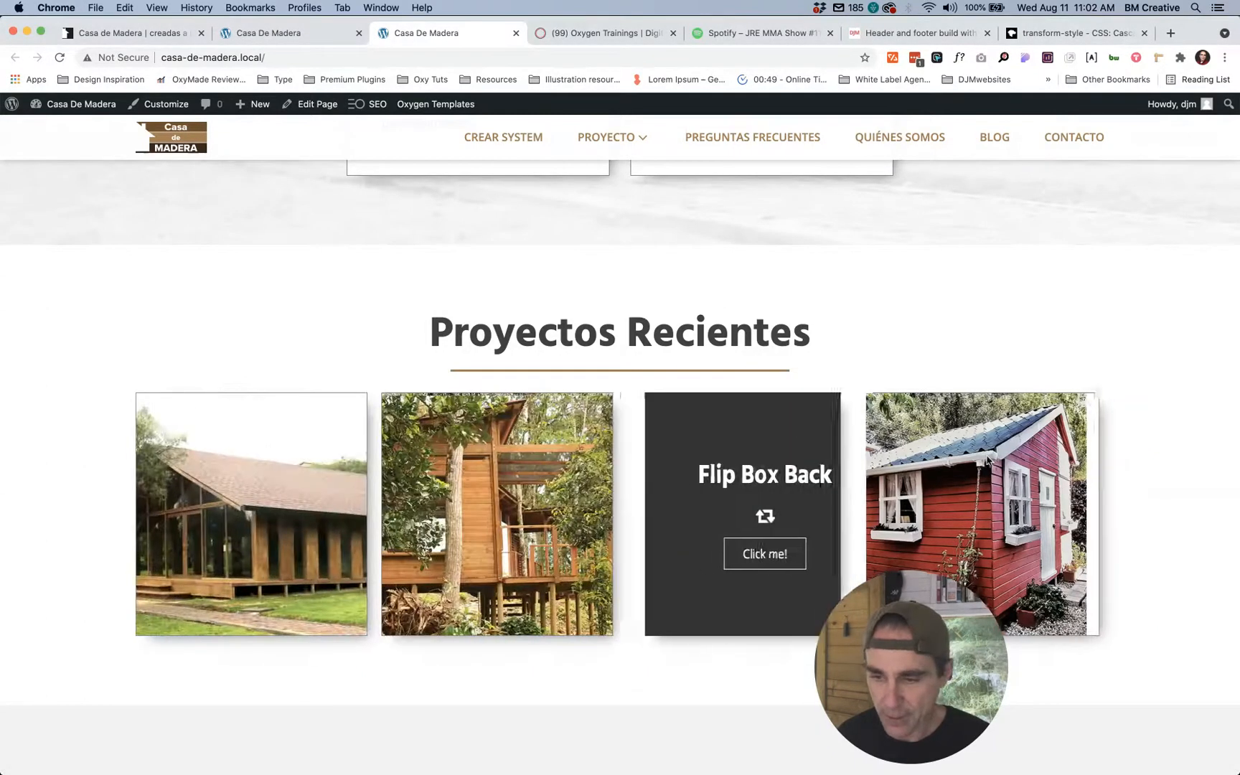
# Step: Review the Flip Box Code block's CSS in the builder, apply the code and collapse its editor
pyautogui.click(282, 34)
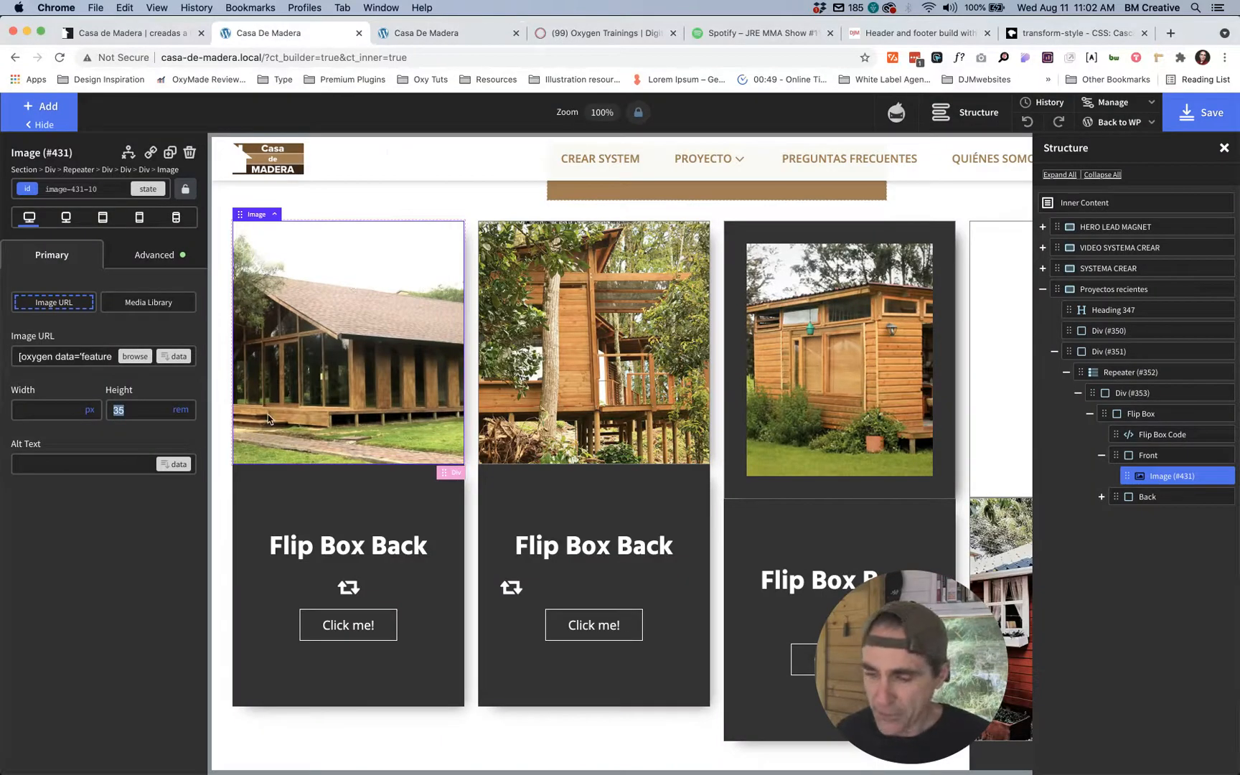
pyautogui.click(1160, 435)
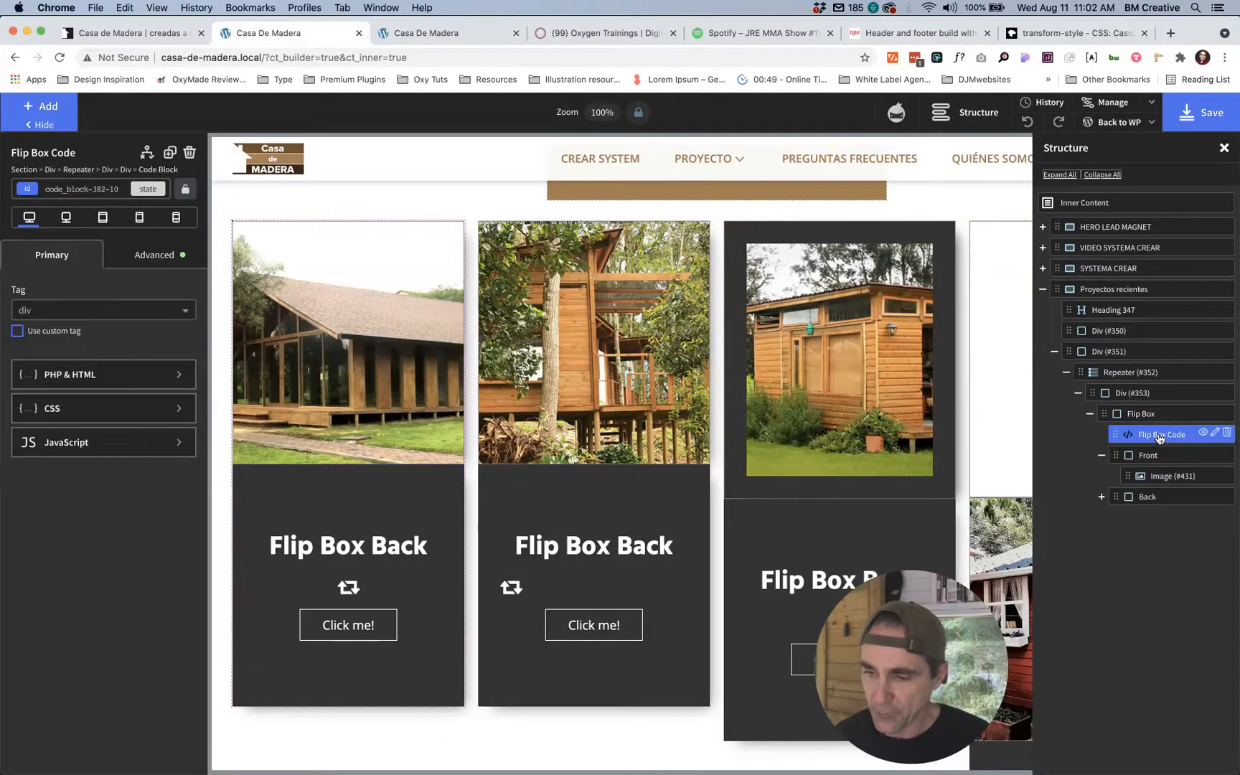
pyautogui.click(89, 419)
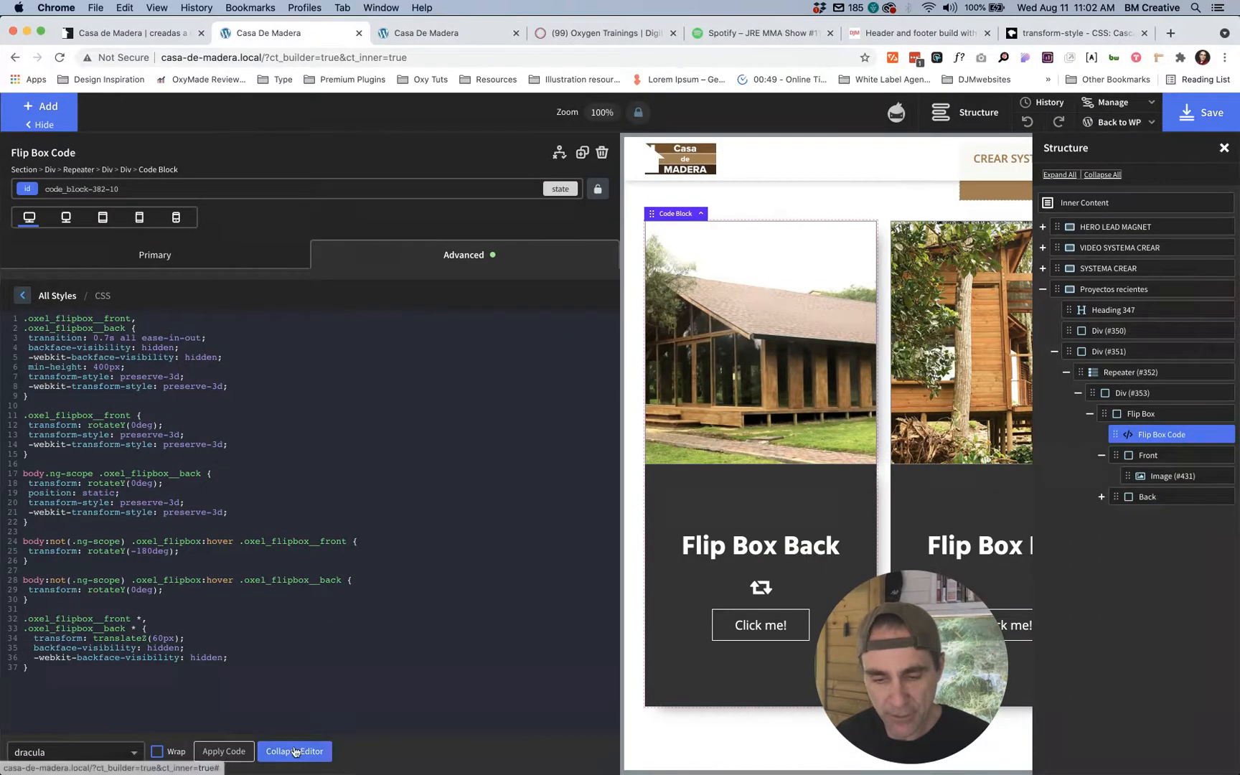
pyautogui.click(228, 754)
pyautogui.click(278, 752)
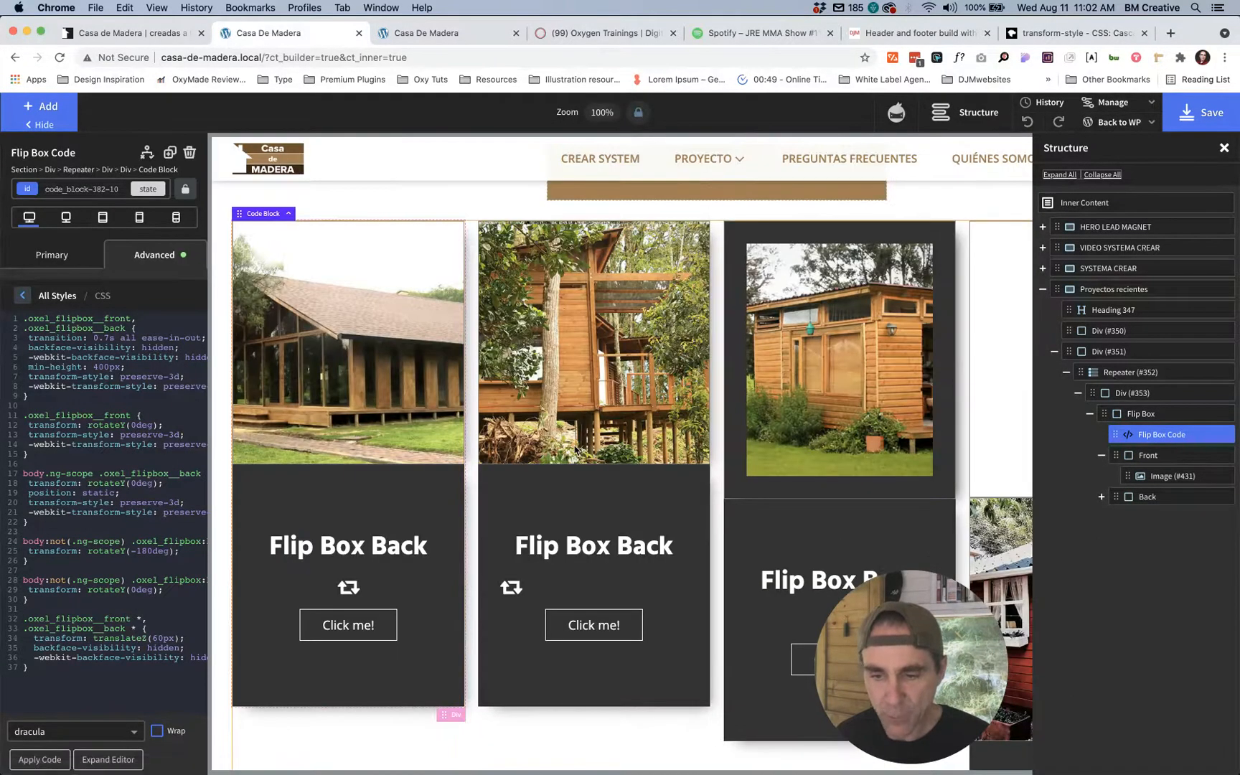
# Step: Examine the Proyectos Recientes flip boxes on the live home page and flip the first one to its back
pyautogui.scroll(10, 550, 425)
pyautogui.scroll(1, 550, 425)
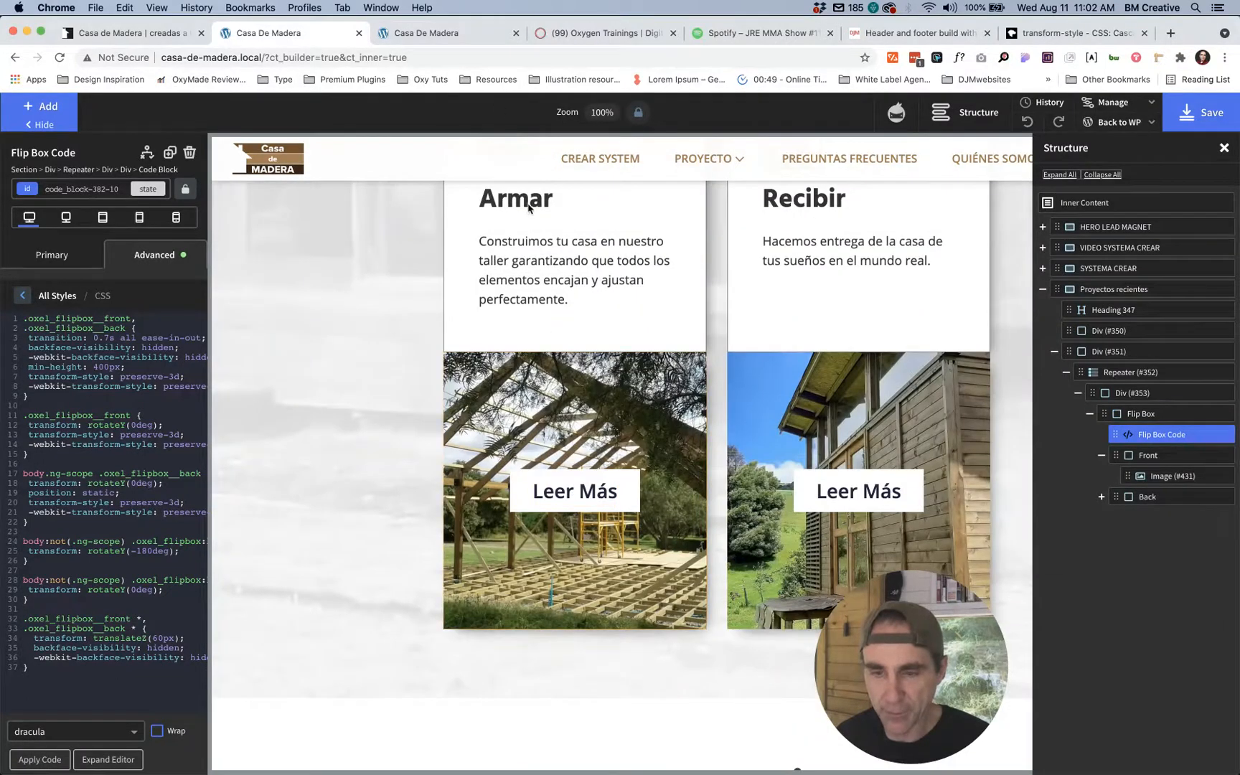
pyautogui.click(445, 57)
pyautogui.click(436, 30)
pyautogui.scroll(10, 531, 329)
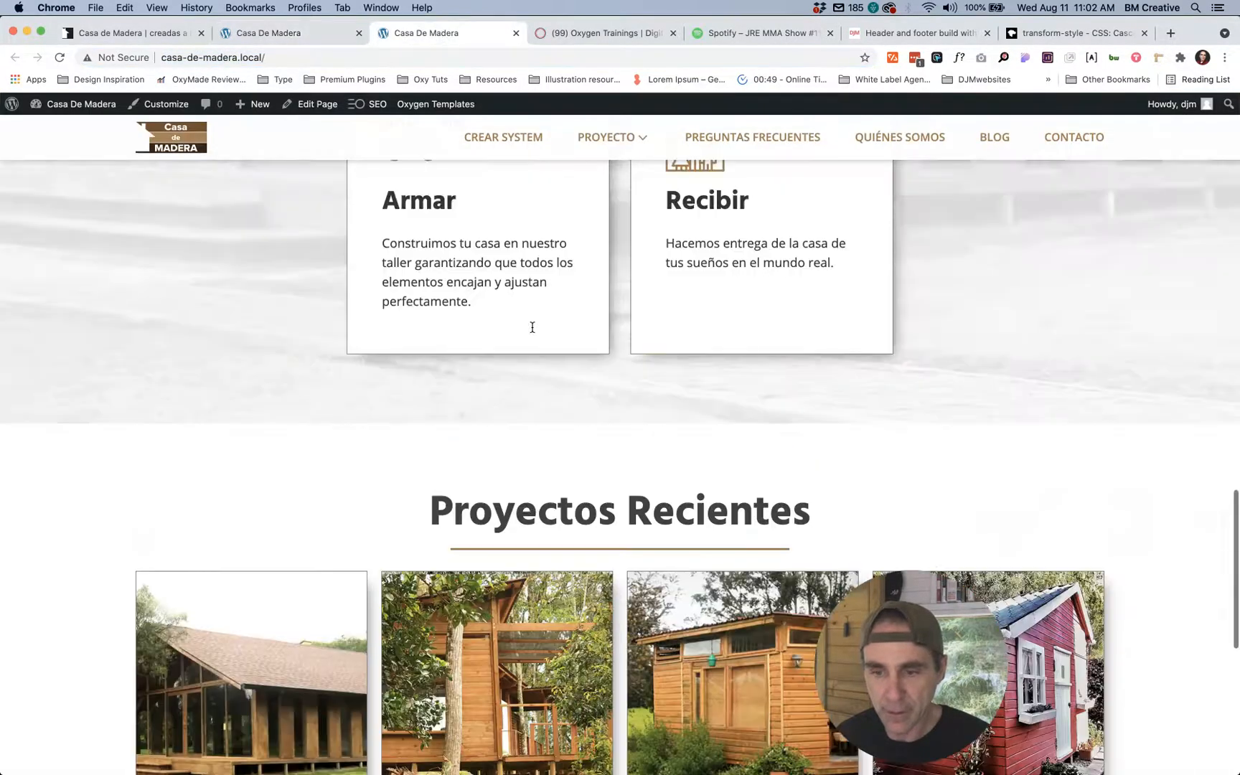
pyautogui.scroll(-10, 481, 445)
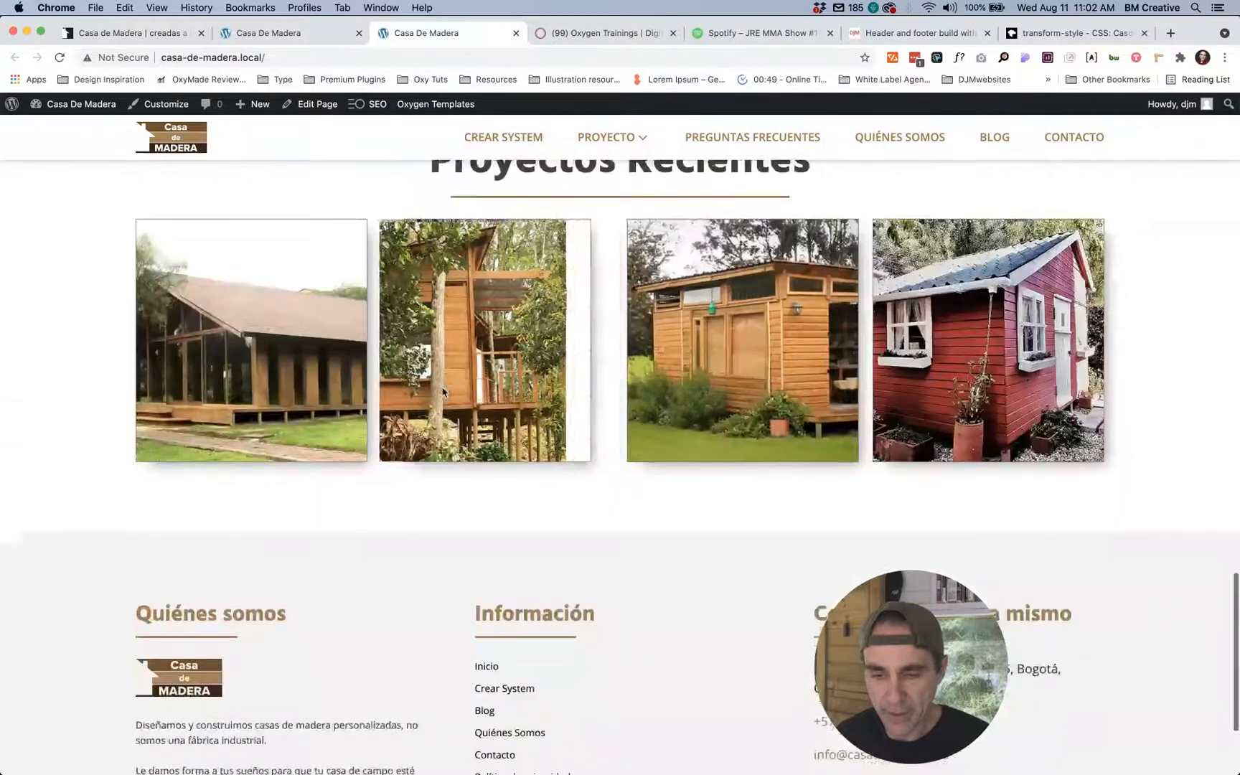
pyautogui.moveTo(338, 365)
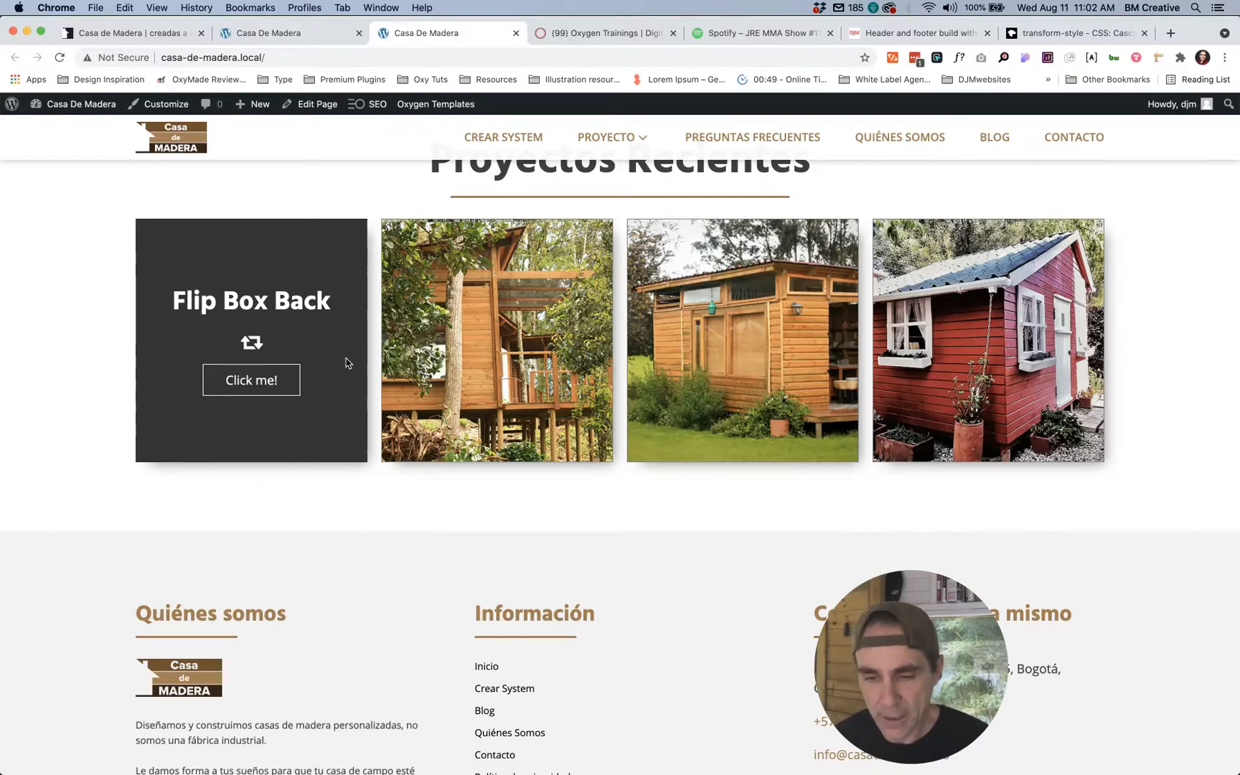
# Step: Compare the builder's flip box backs with the project details revealed on the original casademadera.co site
pyautogui.hotkey('ctrl', 'shift', 'Tab')
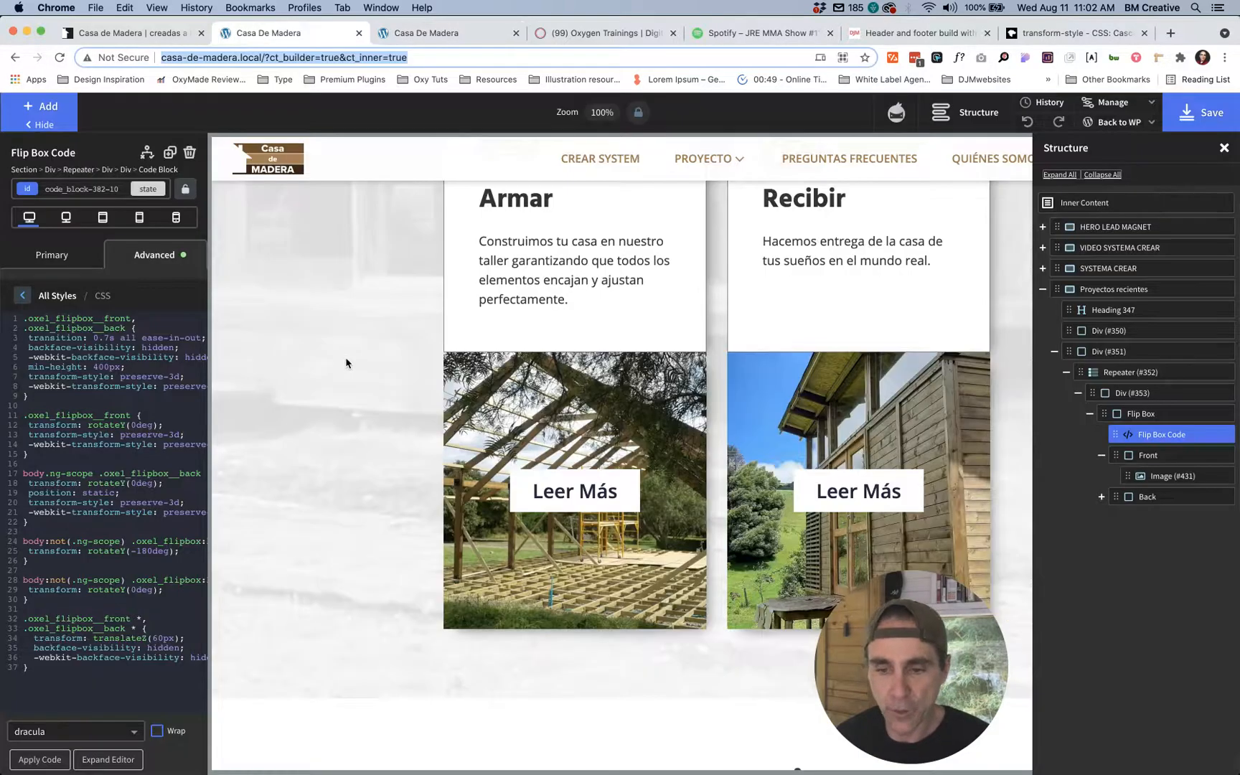
pyautogui.scroll(-10, 407, 379)
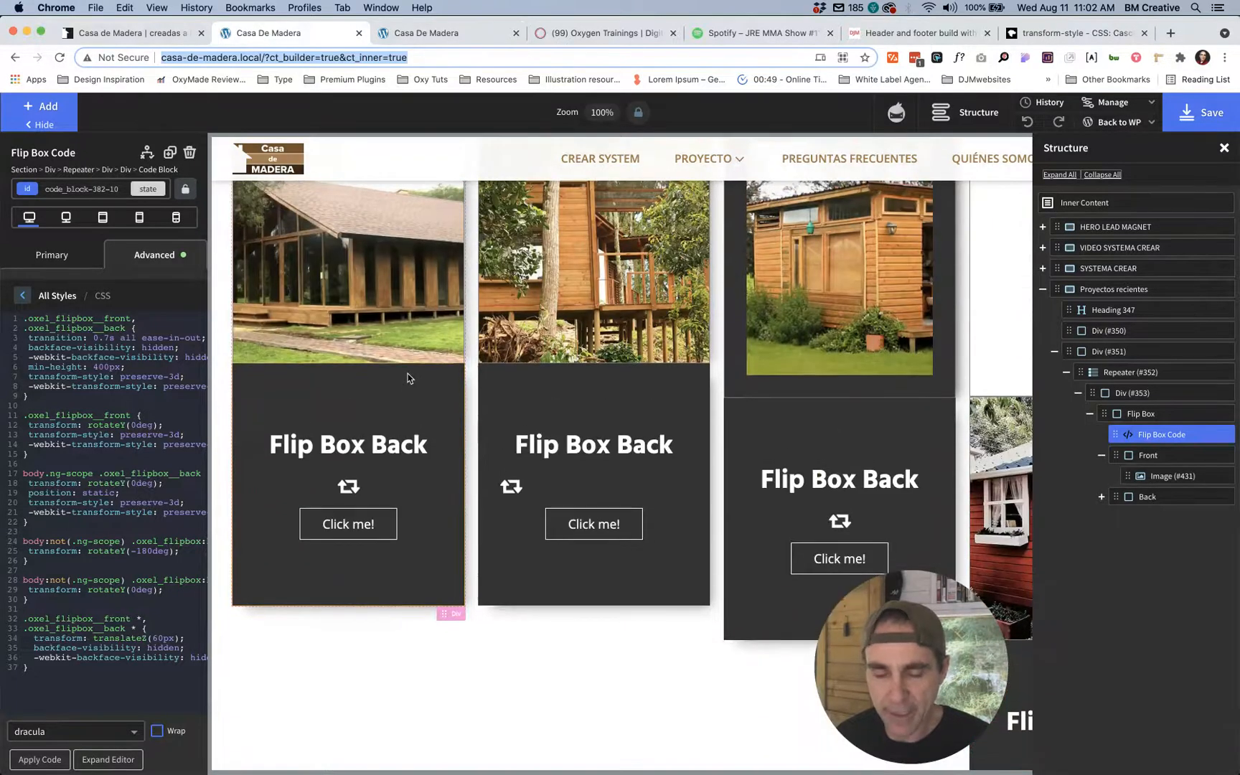
pyautogui.hotkey('ctrl', 'shift', 'Tab')
pyautogui.moveTo(407, 379)
pyautogui.scroll(-4, 408, 372)
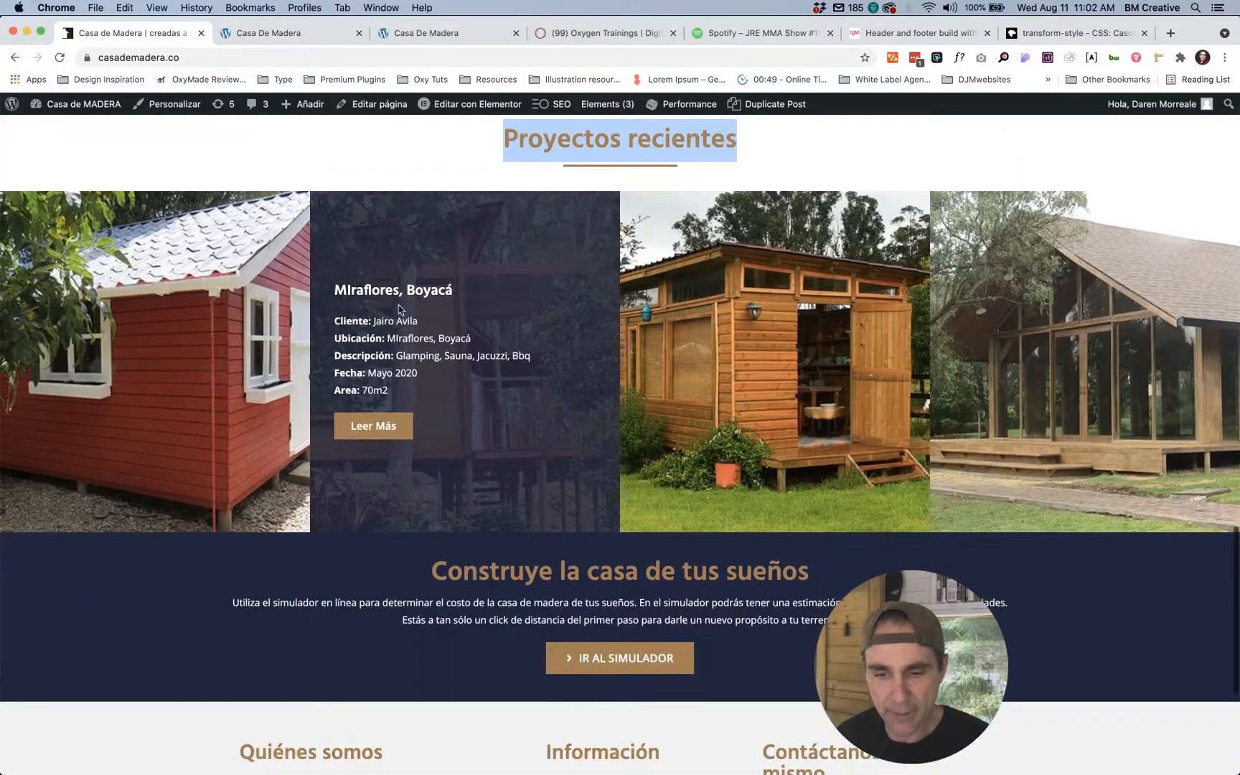
pyautogui.moveTo(208, 325)
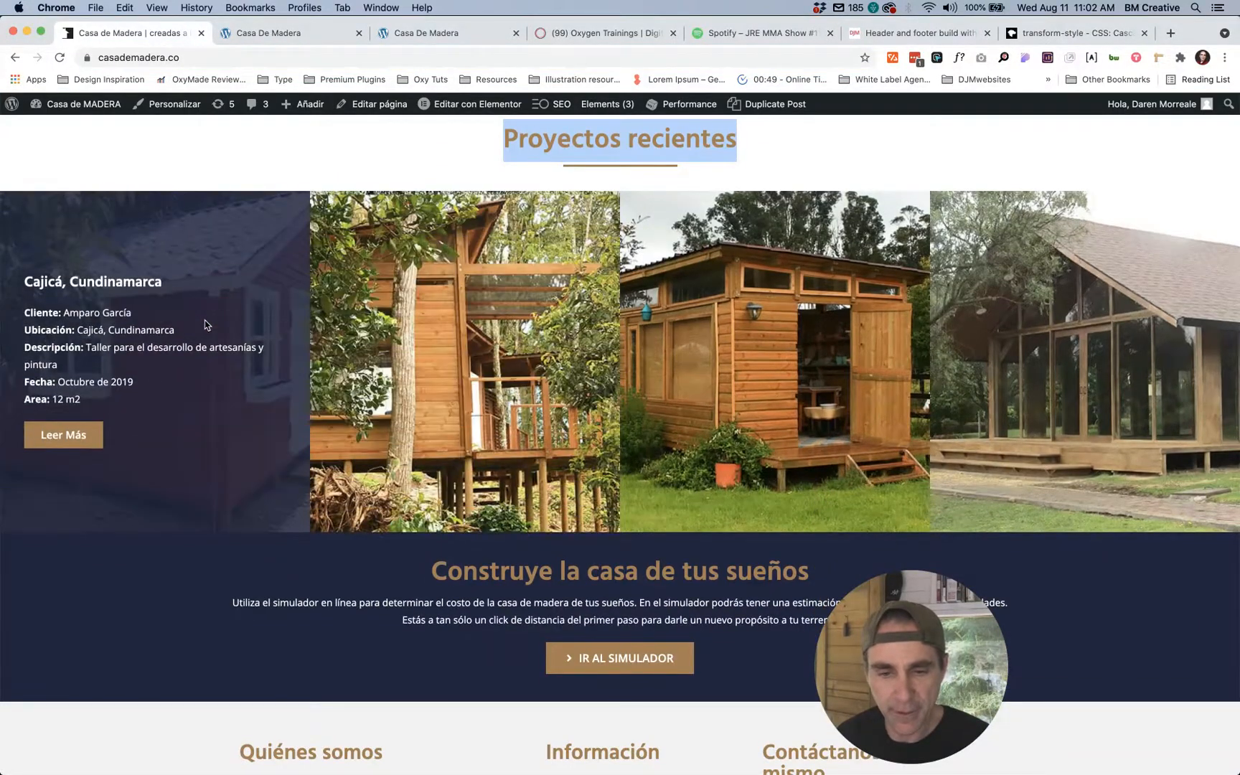
pyautogui.hotkey('ctrl', 'Tab')
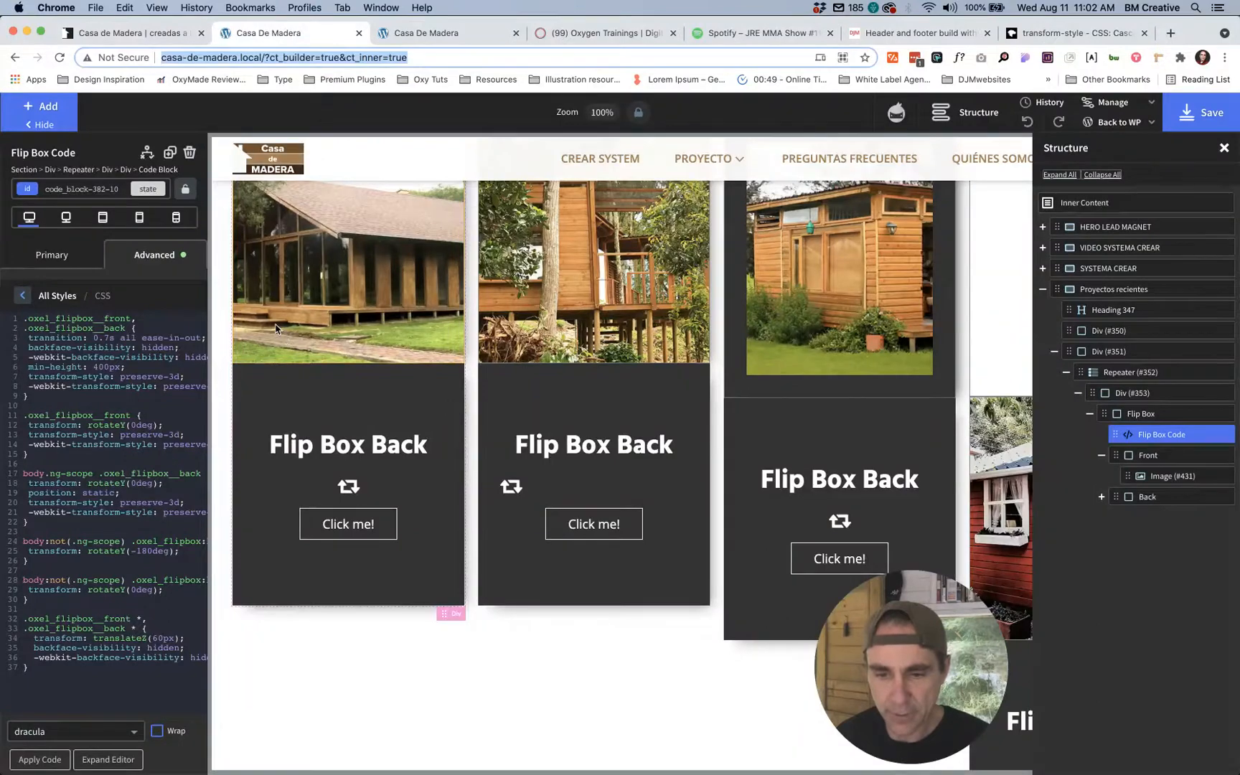
pyautogui.press('super+alt+Left')
pyautogui.press('super+alt+Right')
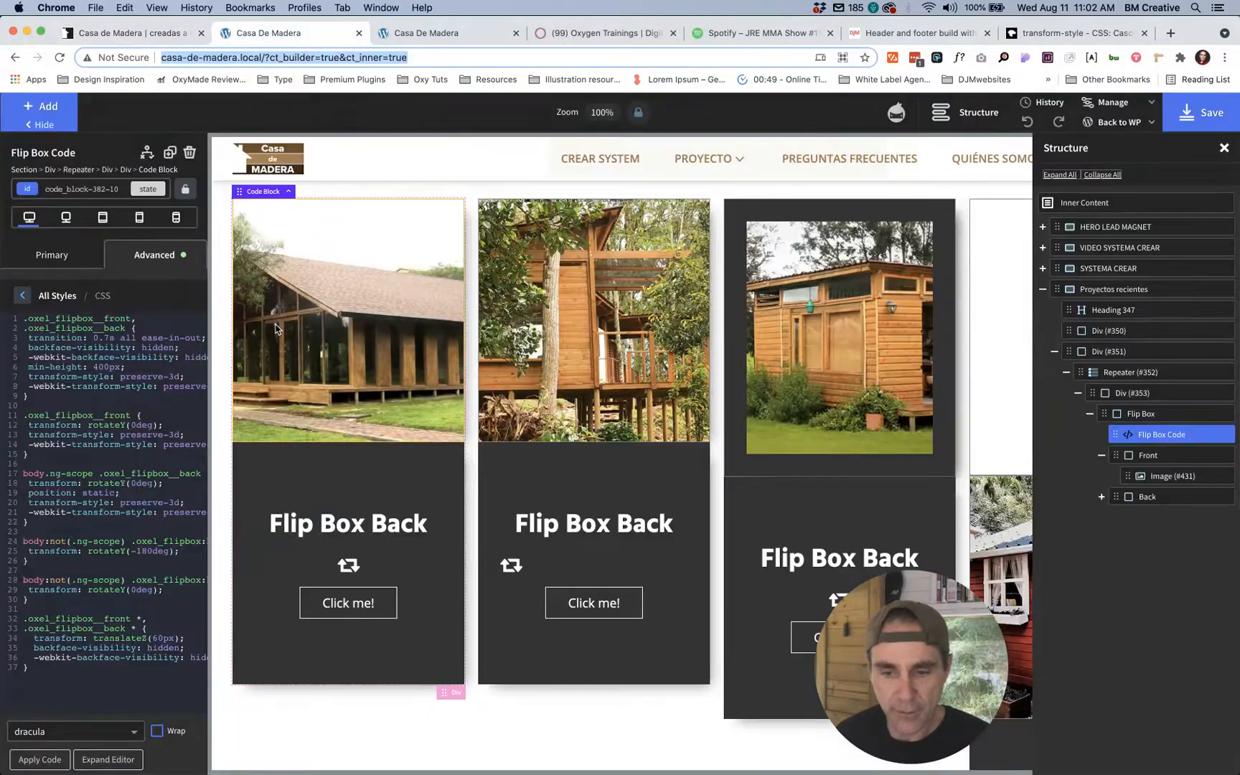
# Step: Check the project details on the original site's image cards, and delete the heading, icon and link wrapper inside the flip box's Back div
pyautogui.press('super+alt+Left')
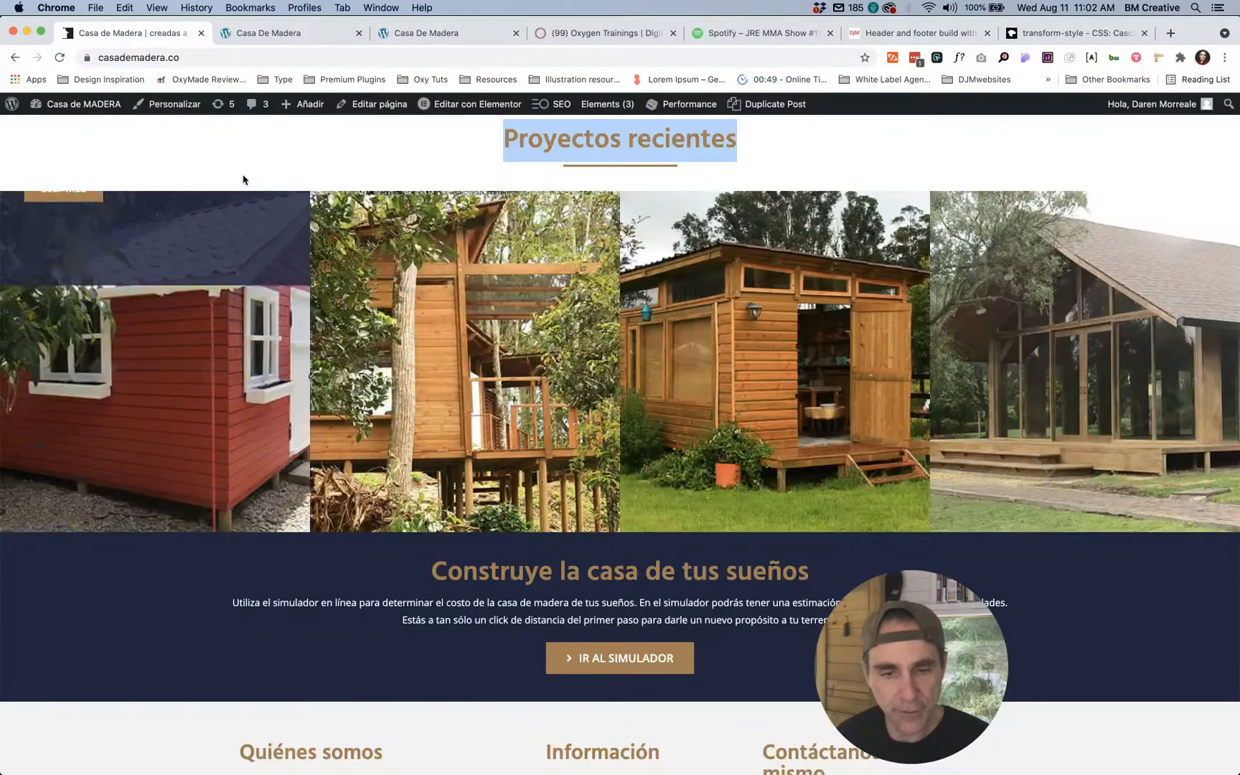
pyautogui.moveTo(163, 292)
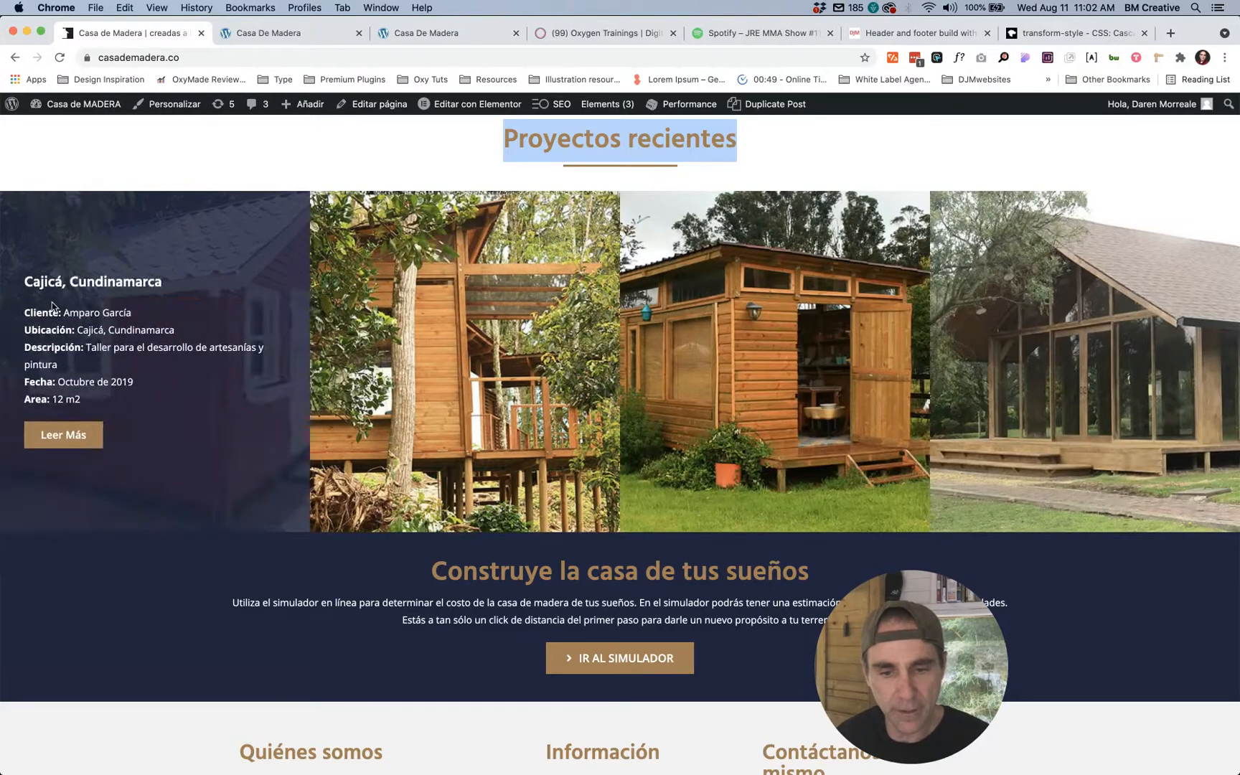
pyautogui.press('super+alt+Right')
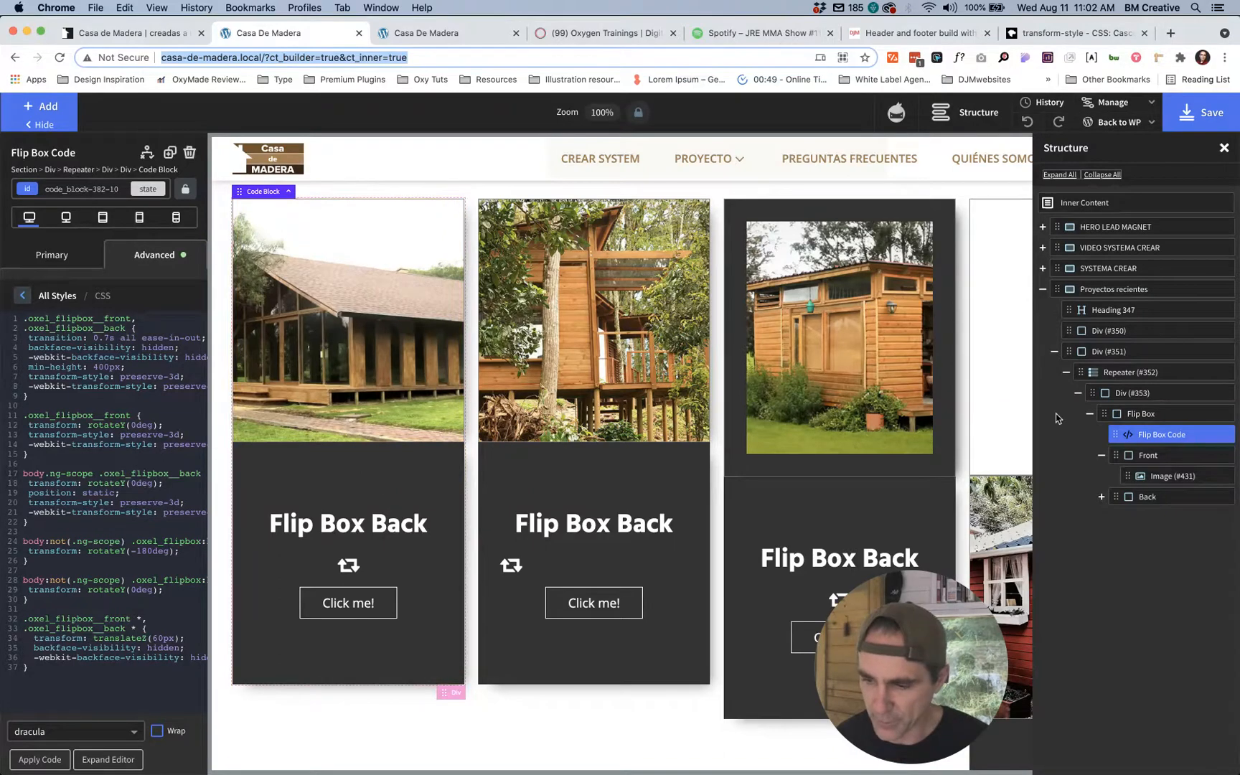
pyautogui.click(1142, 500)
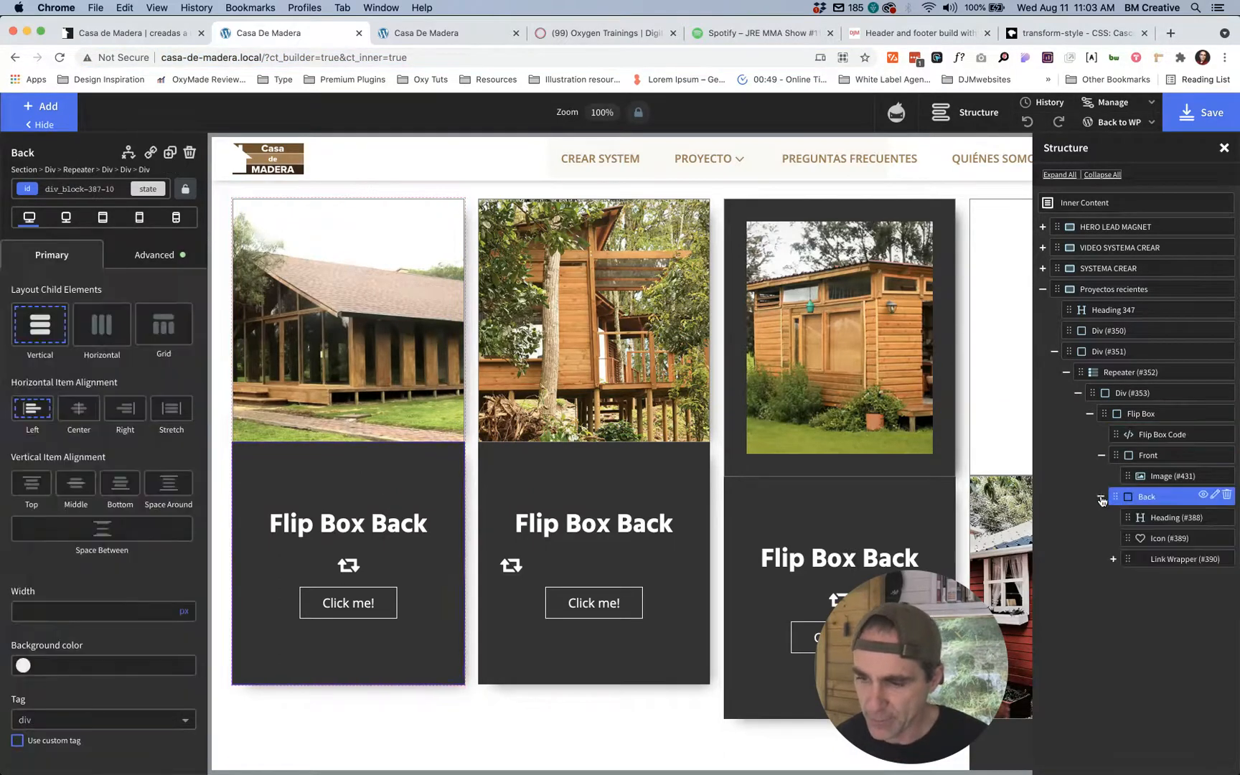
pyautogui.click(1150, 518)
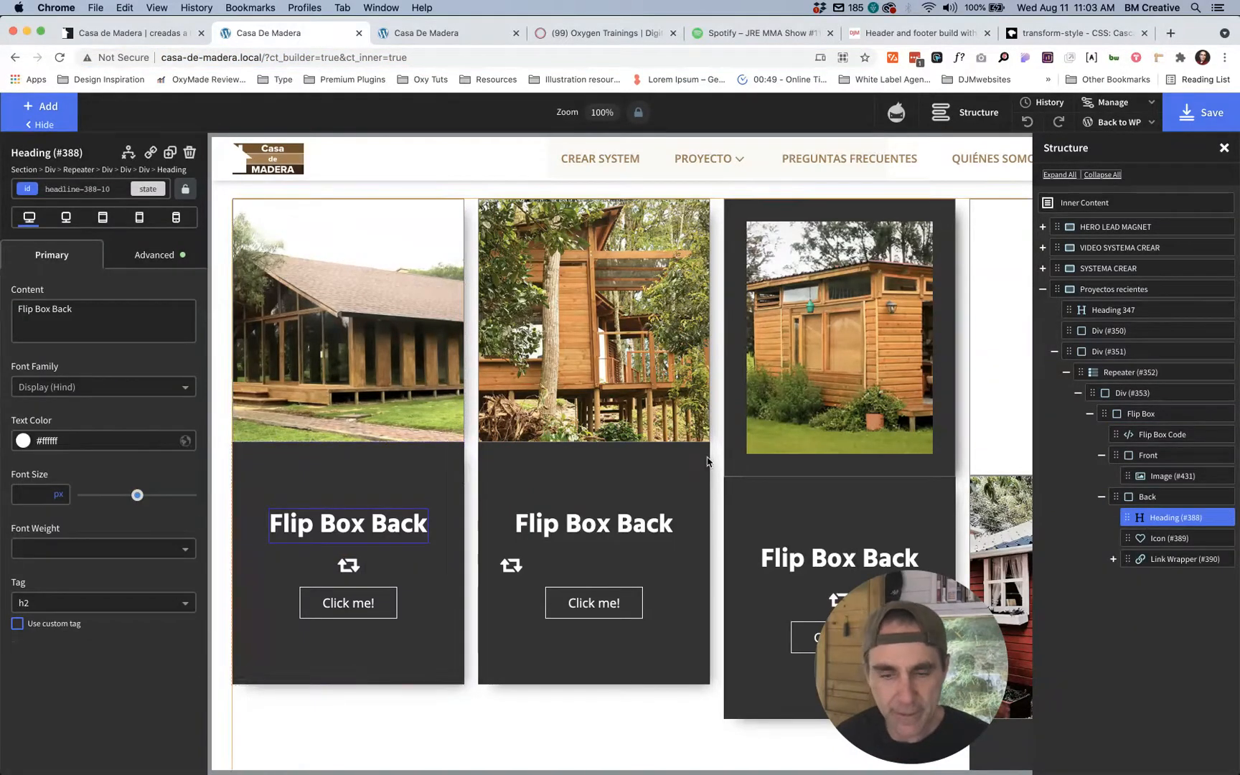
pyautogui.click(130, 33)
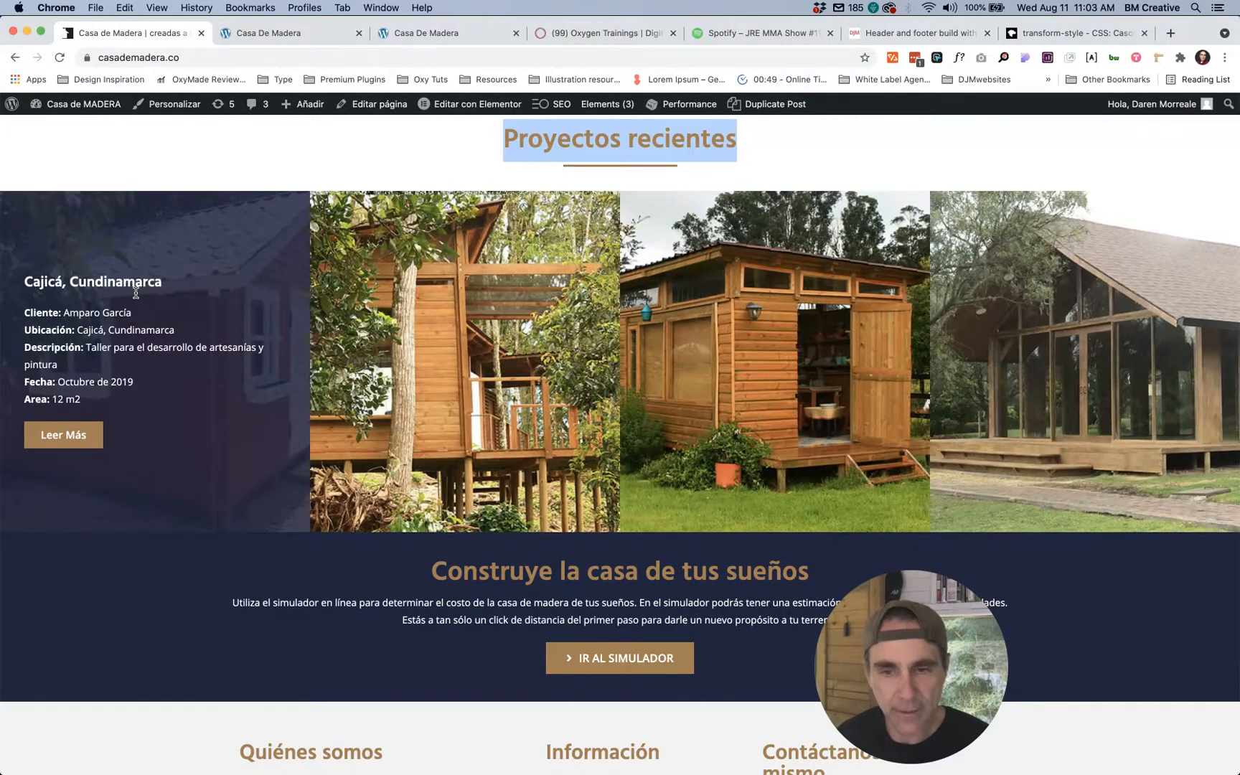
pyautogui.hotkey('ctrl', 'Tab')
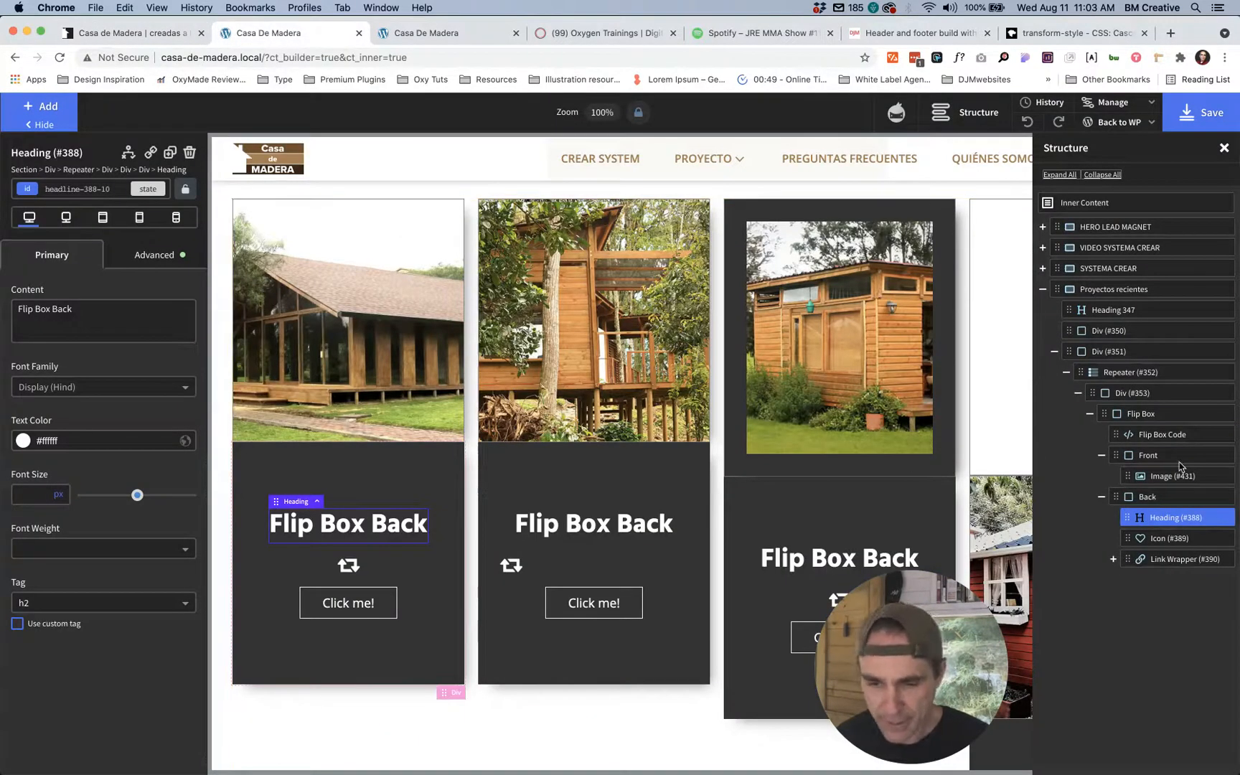
pyautogui.click(1226, 517)
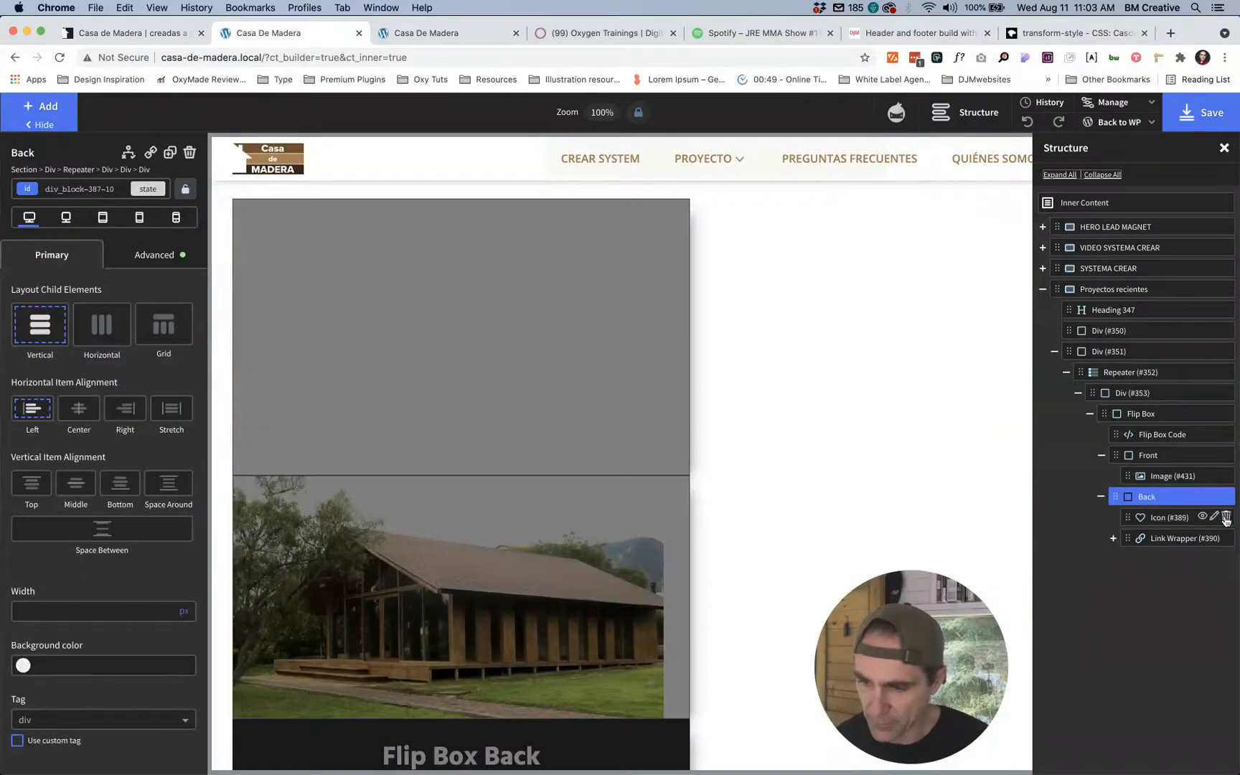
pyautogui.click(1226, 517)
pyautogui.click(1226, 518)
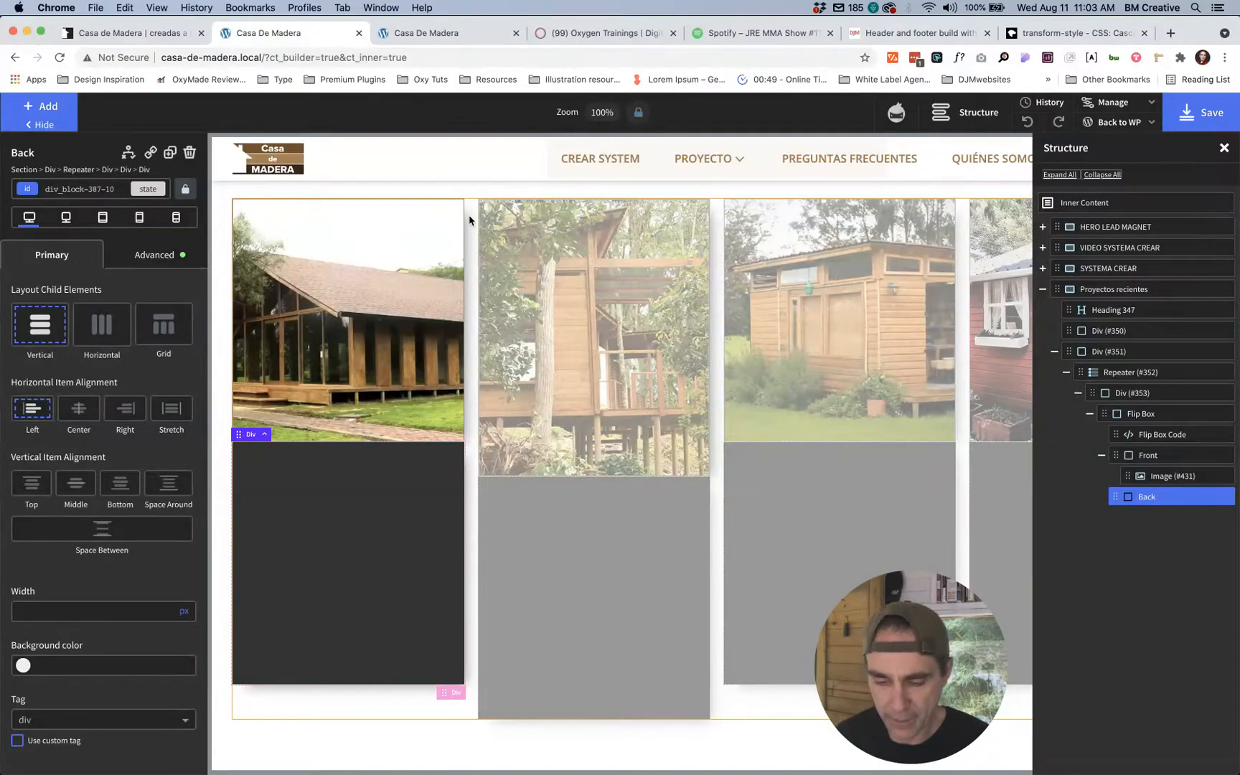
# Step: Add a heading inside the flip box's Back div and set its tag to h3
pyautogui.press('h')
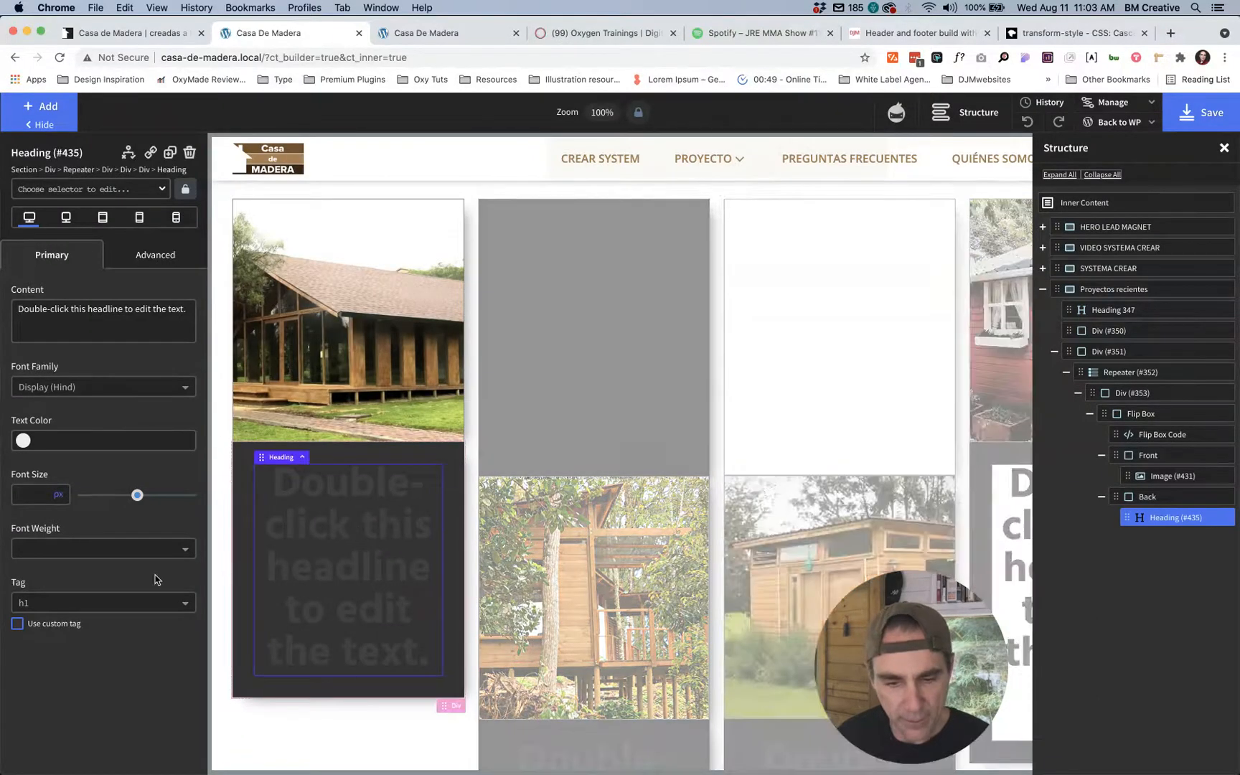
pyautogui.click(122, 606)
pyautogui.click(97, 668)
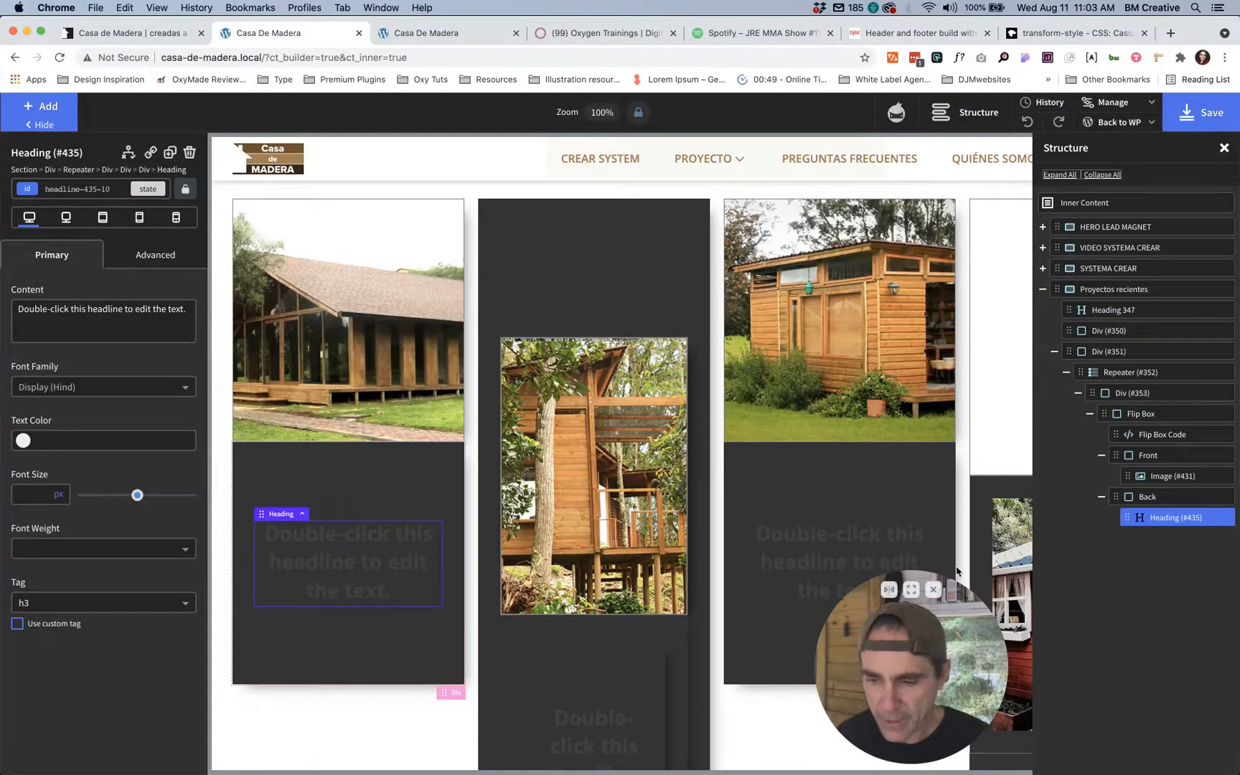
# Step: Set the background colour of the Back div's oxel_flipbox__back class to the global Accent colour
pyautogui.hotkey('ctrl', 'shift', 'Tab')
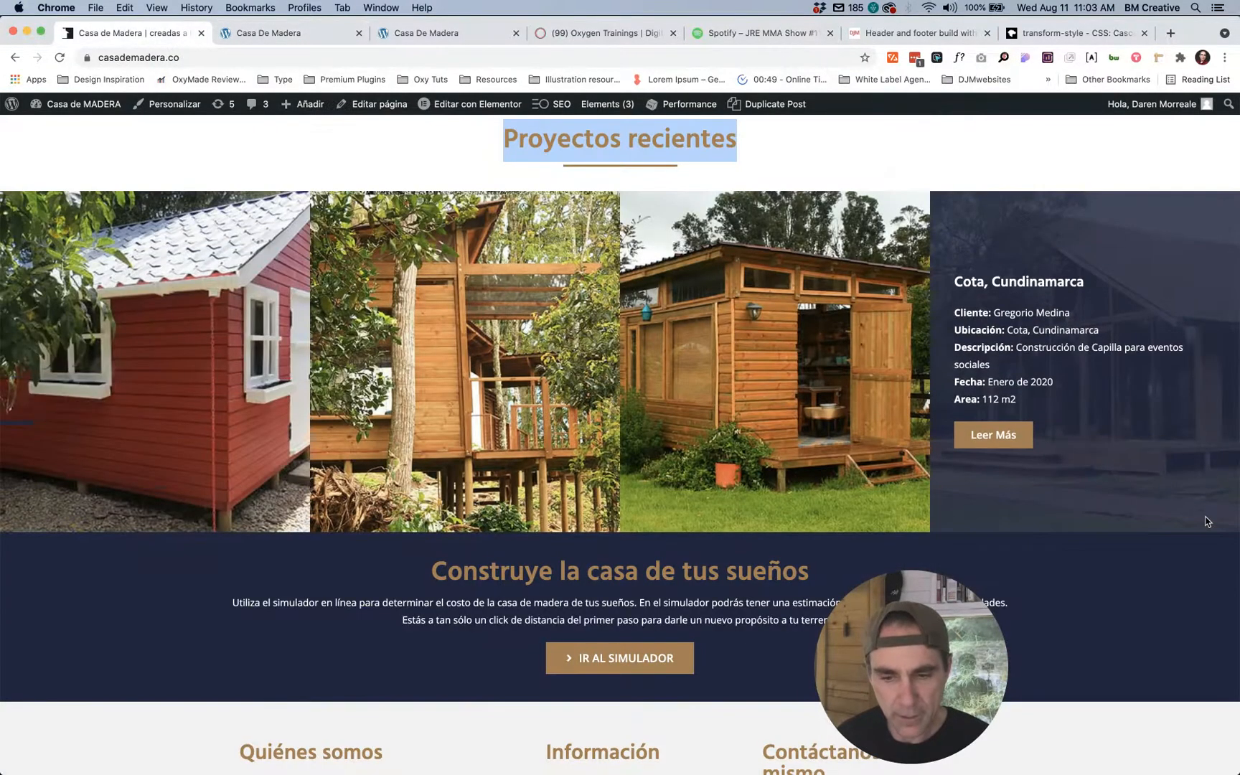
pyautogui.hotkey('ctrl', 'Tab')
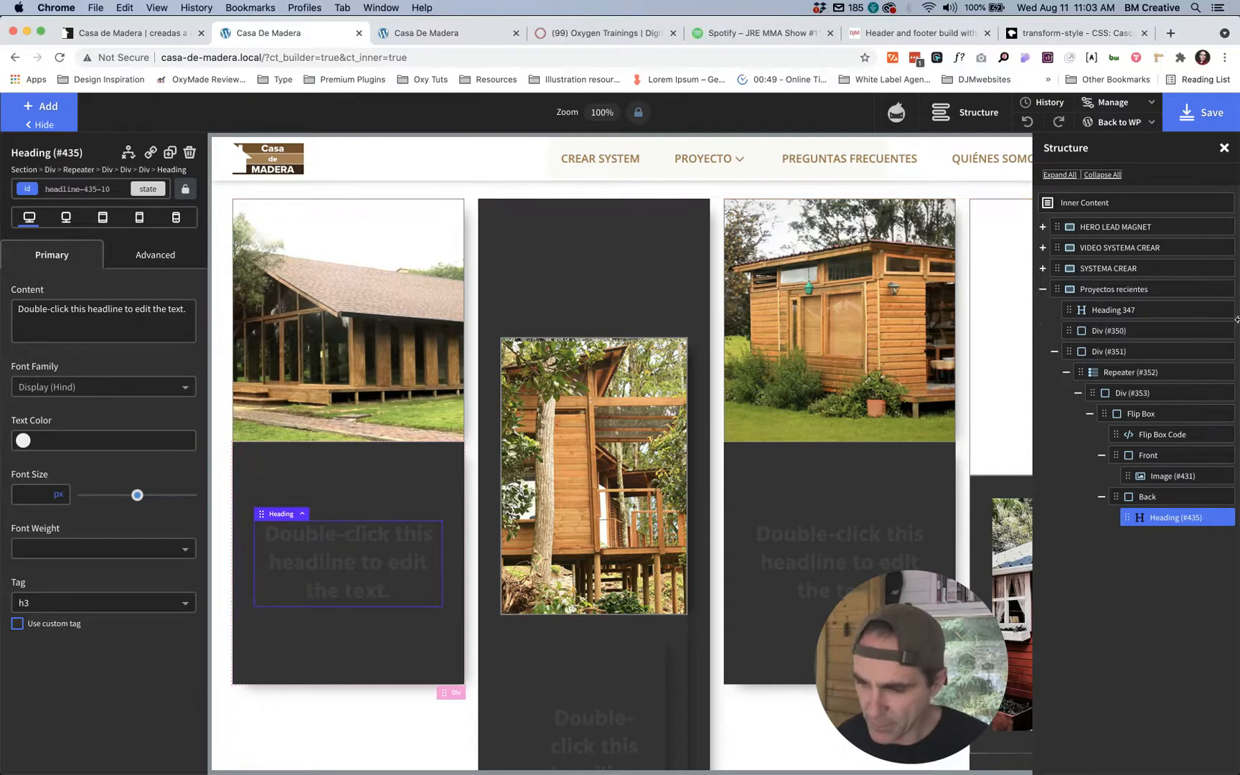
pyautogui.click(1147, 496)
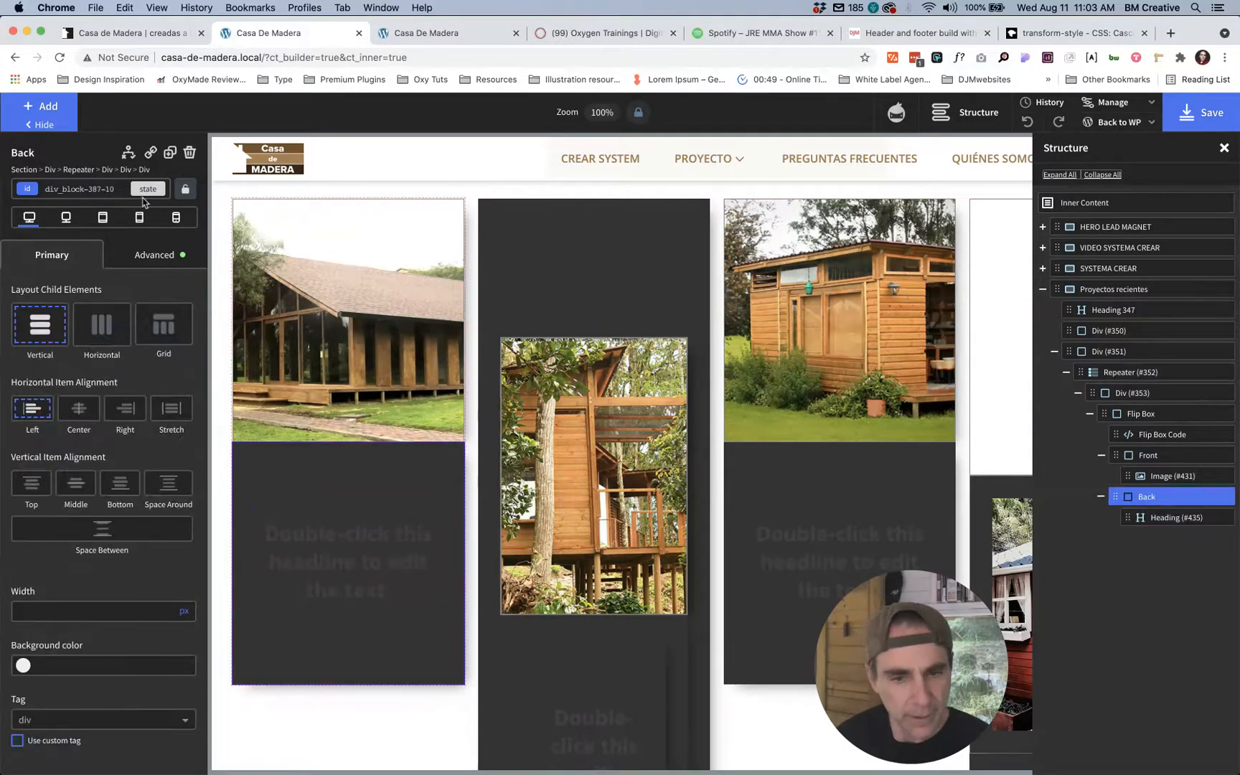
pyautogui.click(99, 188)
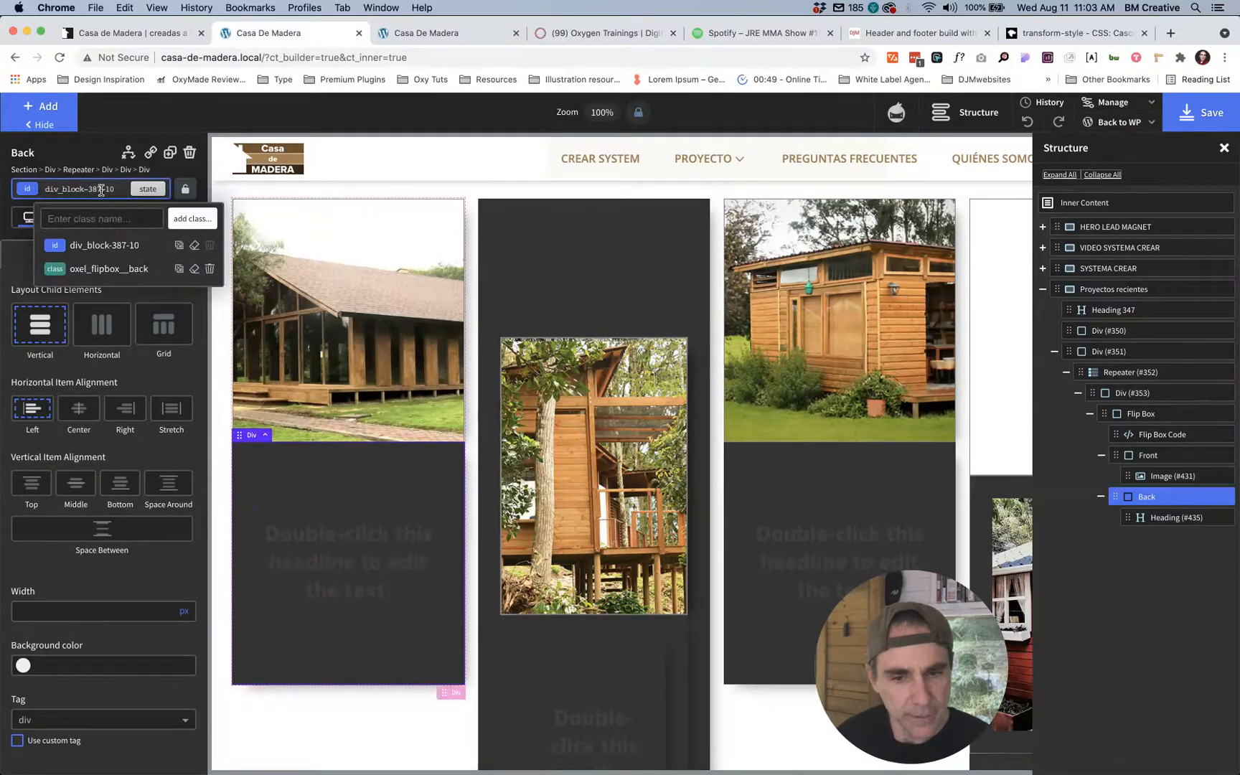
pyautogui.click(102, 270)
pyautogui.click(144, 261)
pyautogui.click(66, 296)
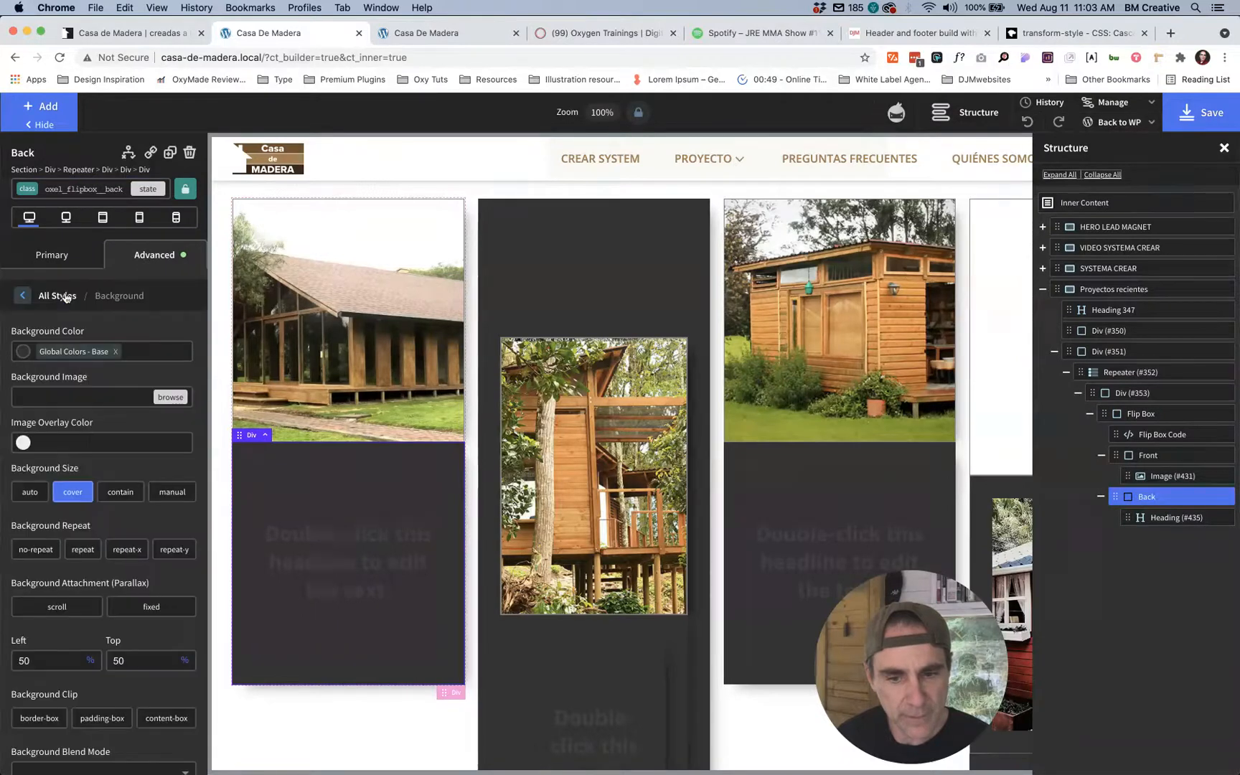
pyautogui.click(25, 353)
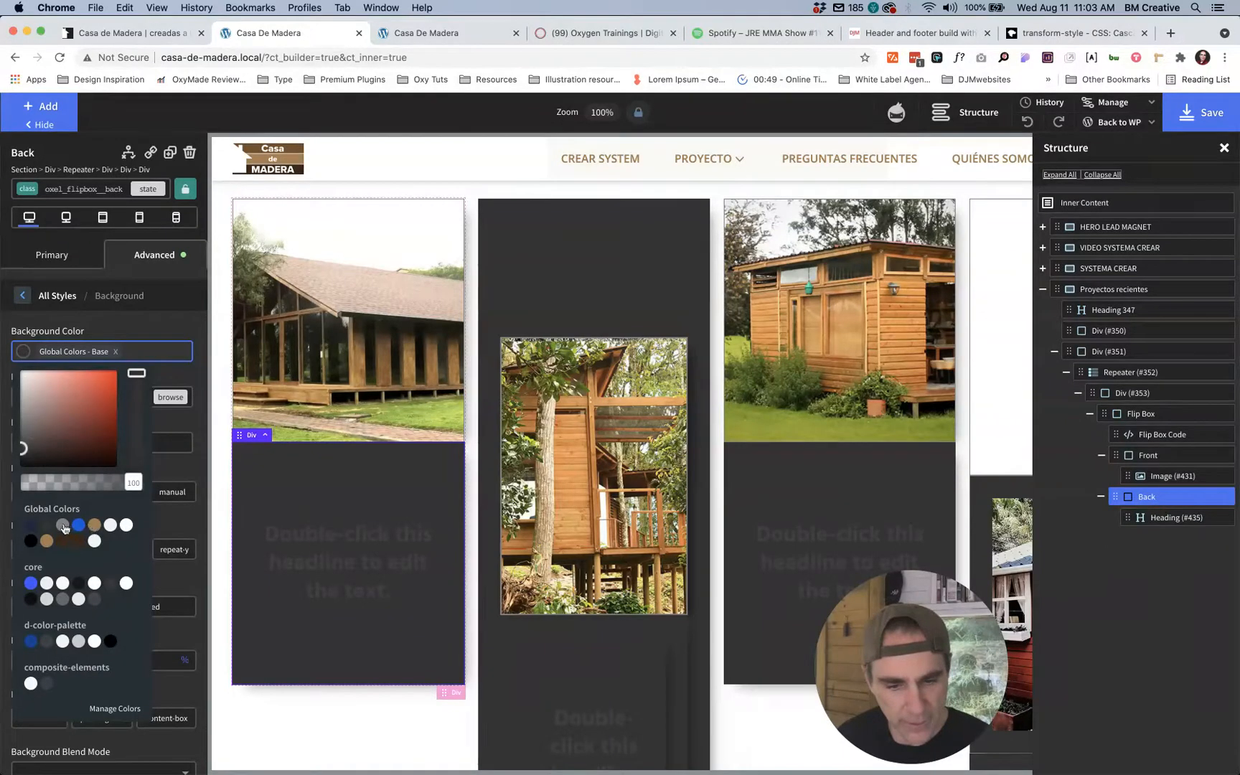
pyautogui.click(94, 524)
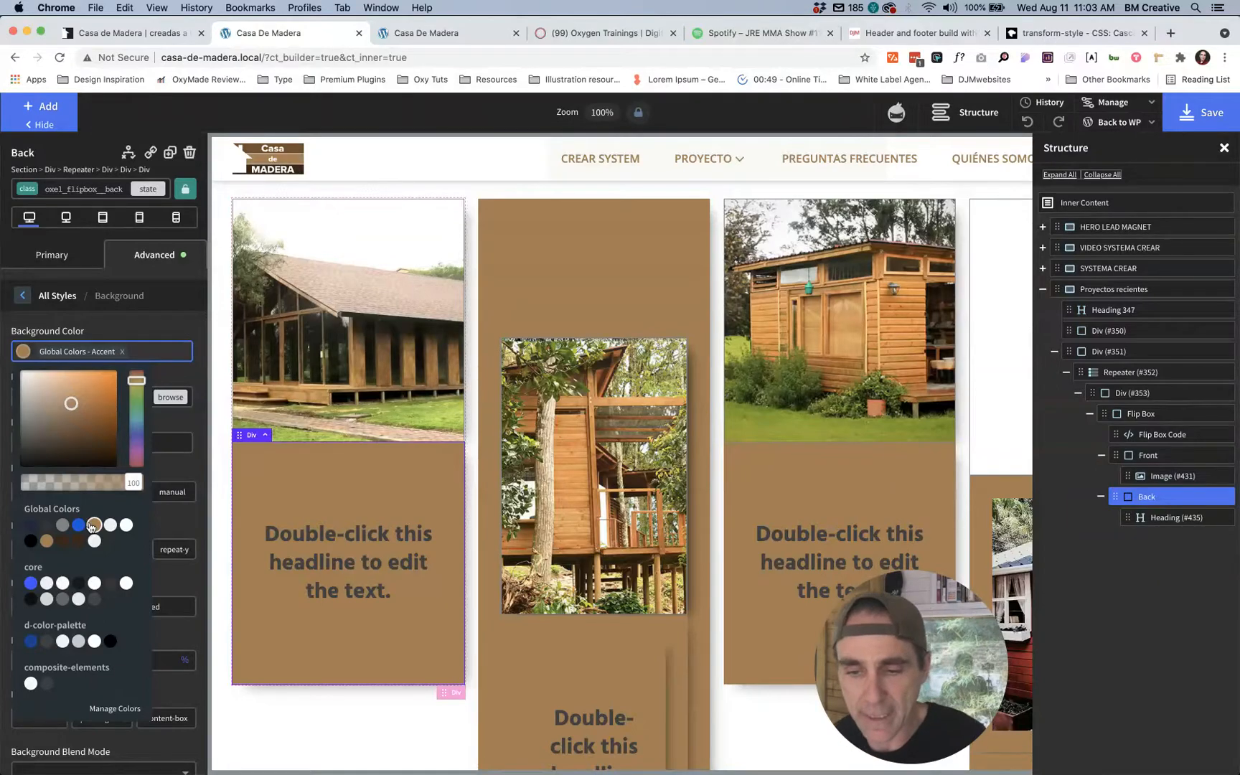
# Step: Examine the original and rebuilt home pages, comparing section colours, card hover effects and the flip boxes under Proyectos Recientes
pyautogui.press('super+1')
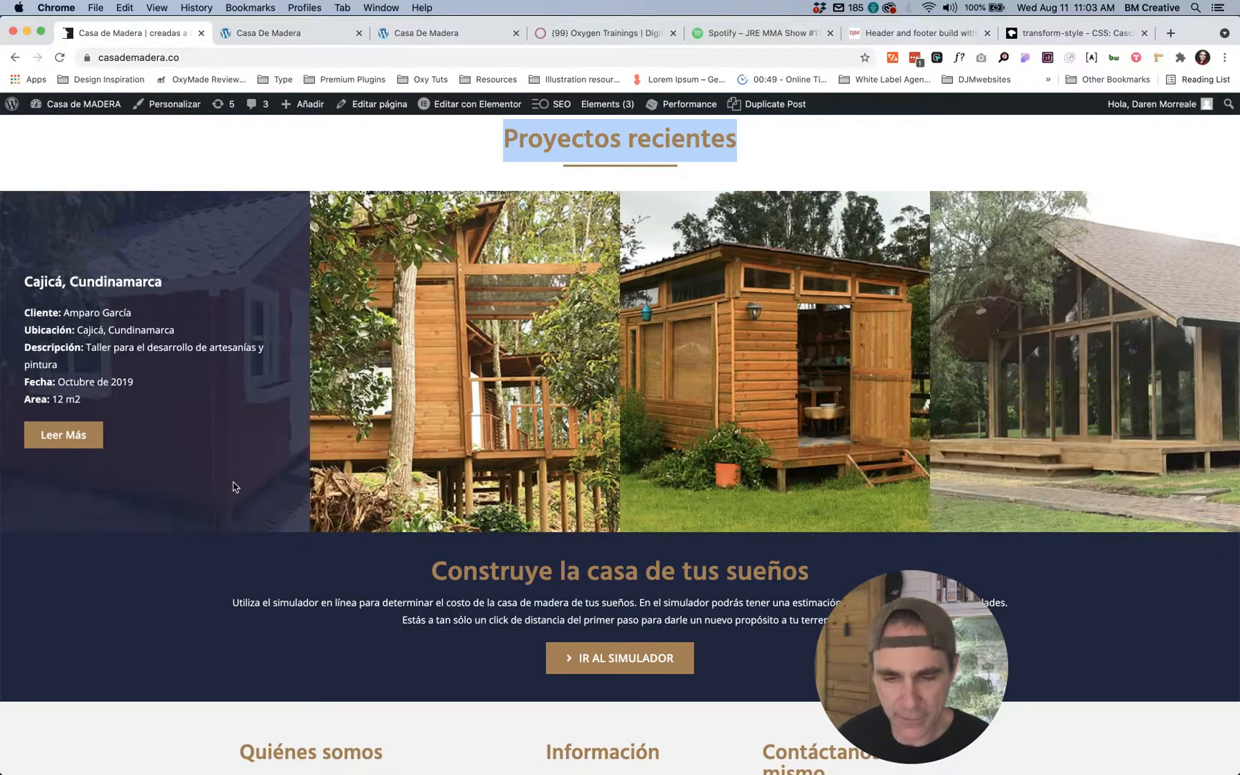
pyautogui.scroll(7, 234, 487)
pyautogui.scroll(10, 233, 486)
pyautogui.scroll(-10, 233, 481)
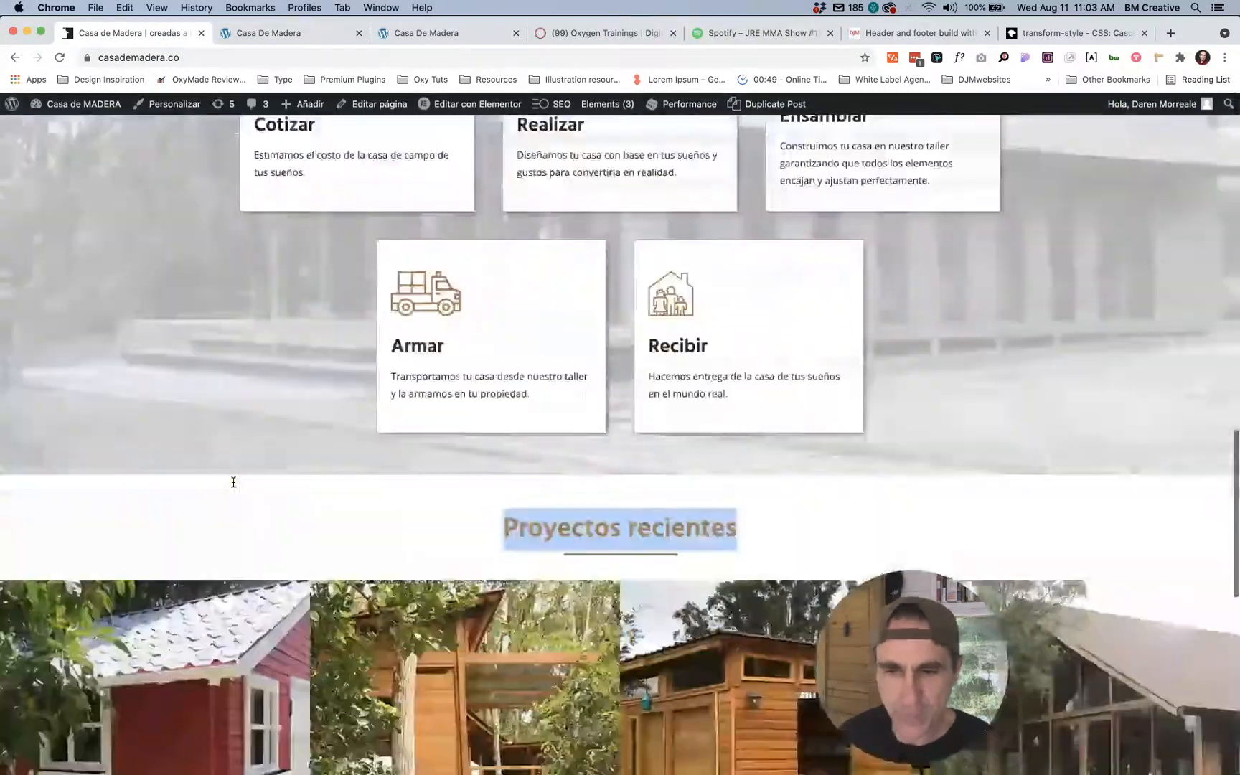
pyautogui.press('super+2')
pyautogui.press('super+3')
pyautogui.scroll(15, 632, 241)
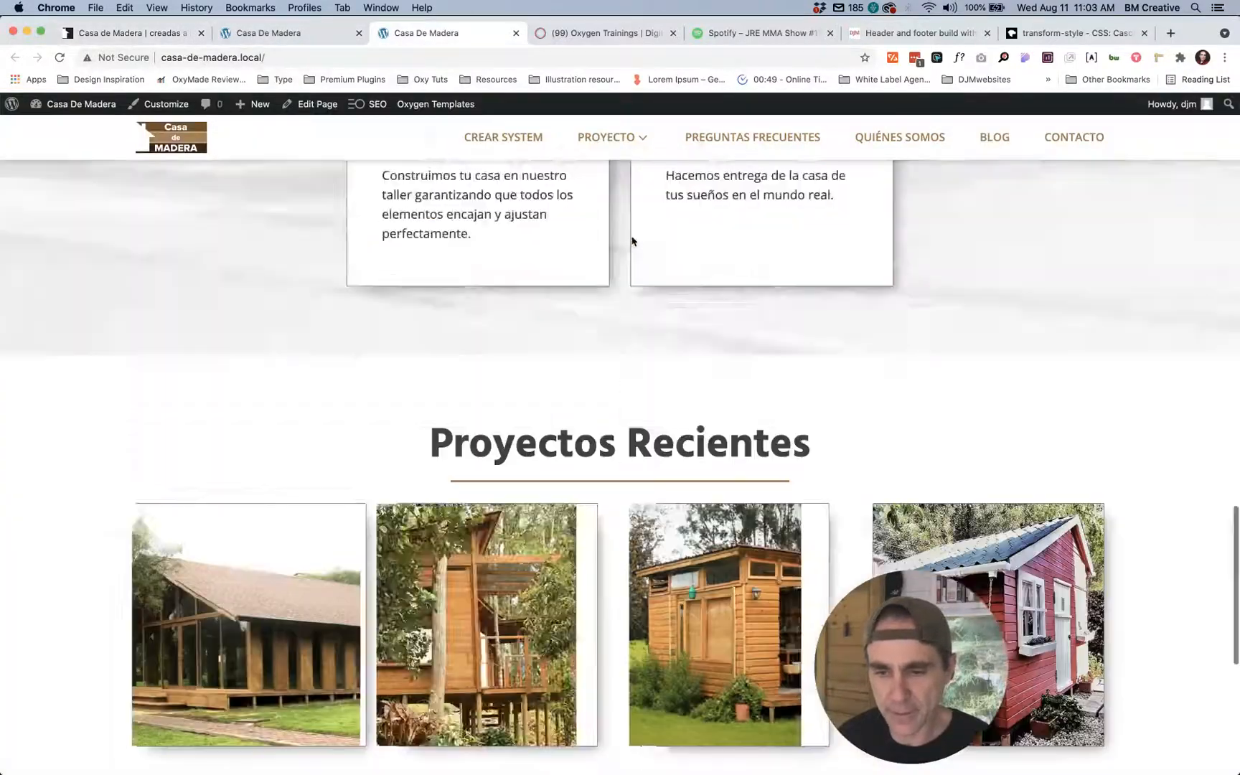
pyautogui.scroll(-5, 183, 332)
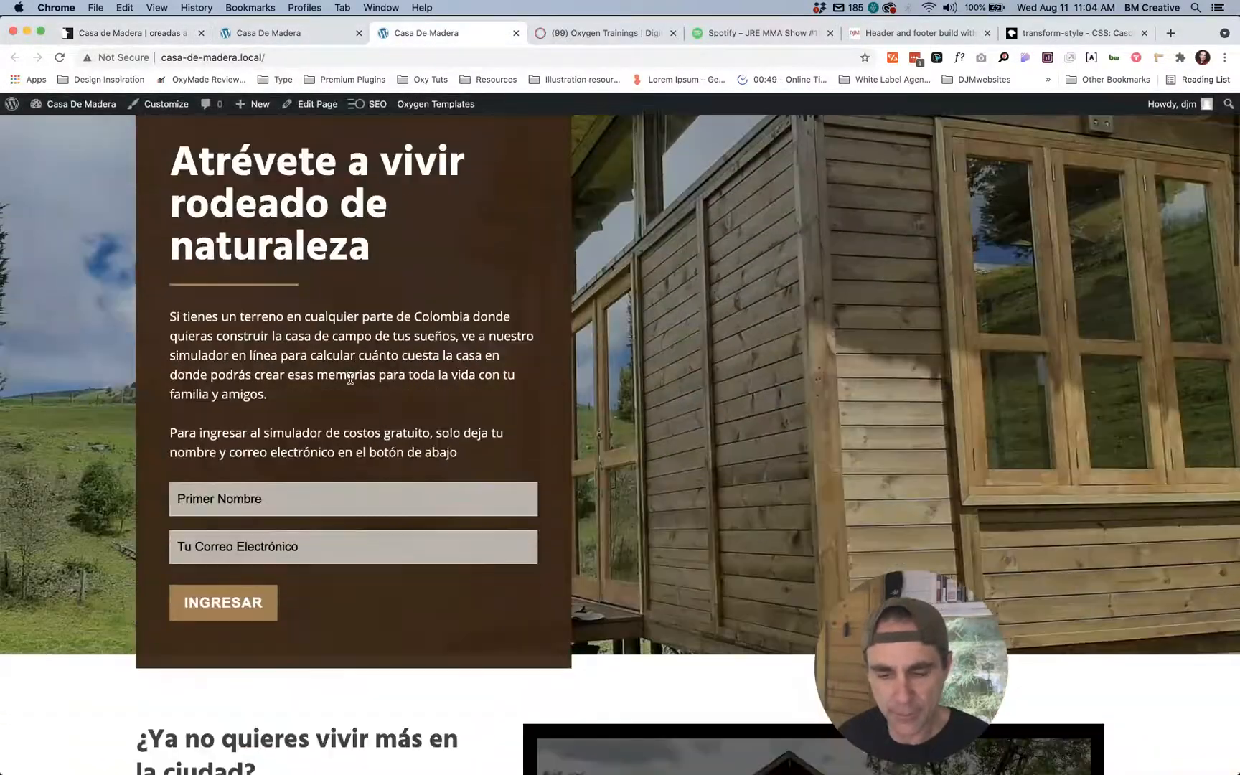
pyautogui.scroll(5, 478, 362)
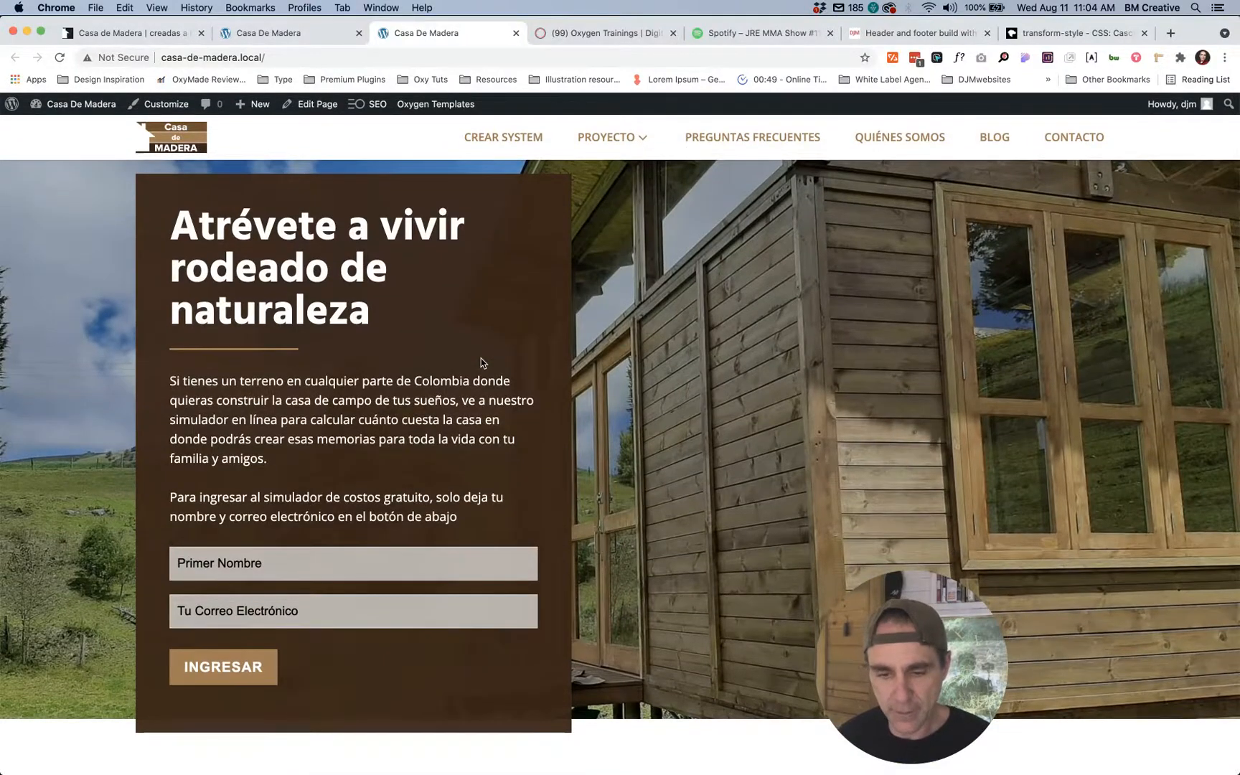
pyautogui.scroll(-10, 481, 363)
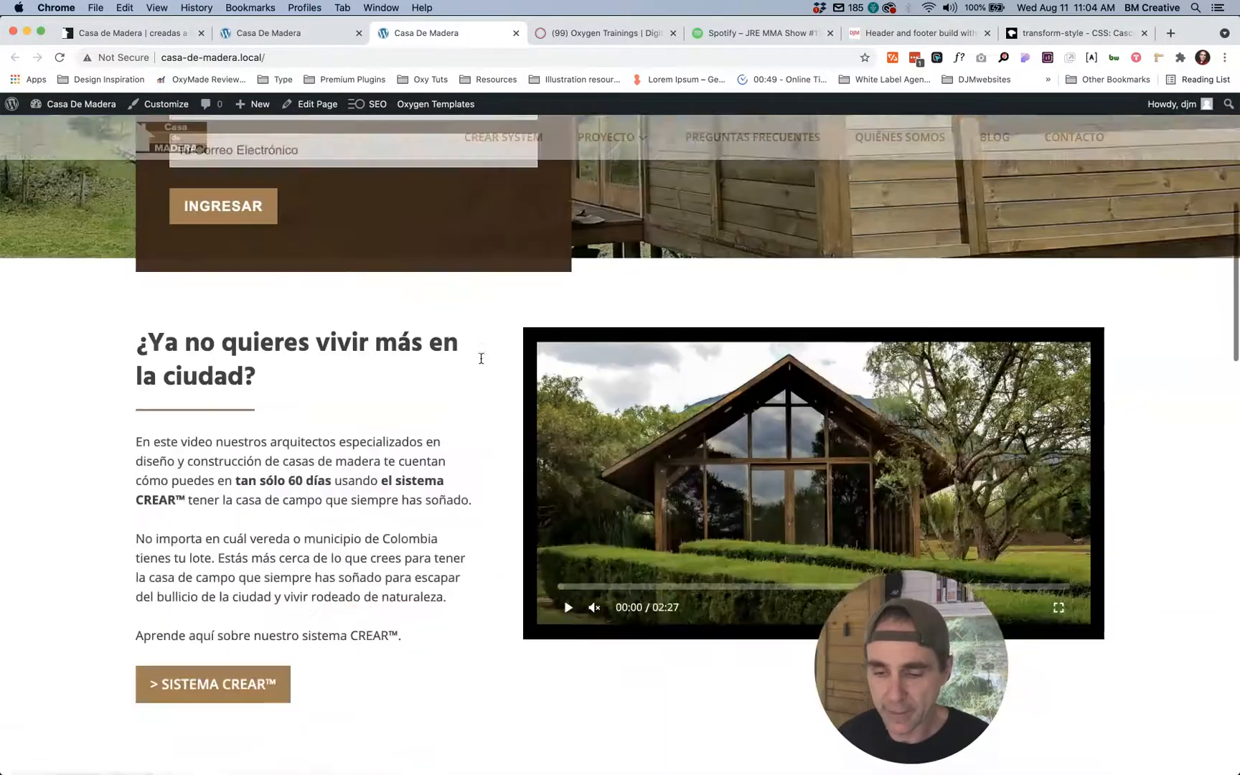
pyautogui.scroll(-10, 414, 451)
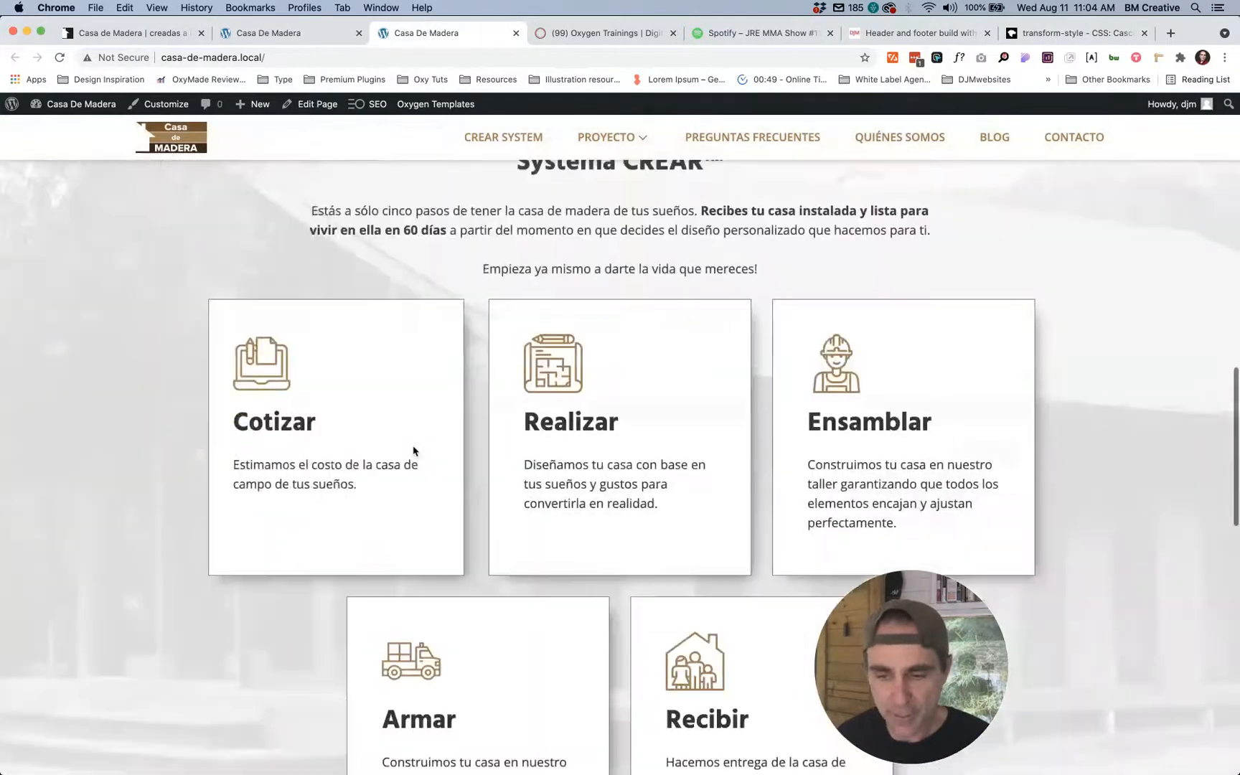
pyautogui.scroll(-5, 447, 450)
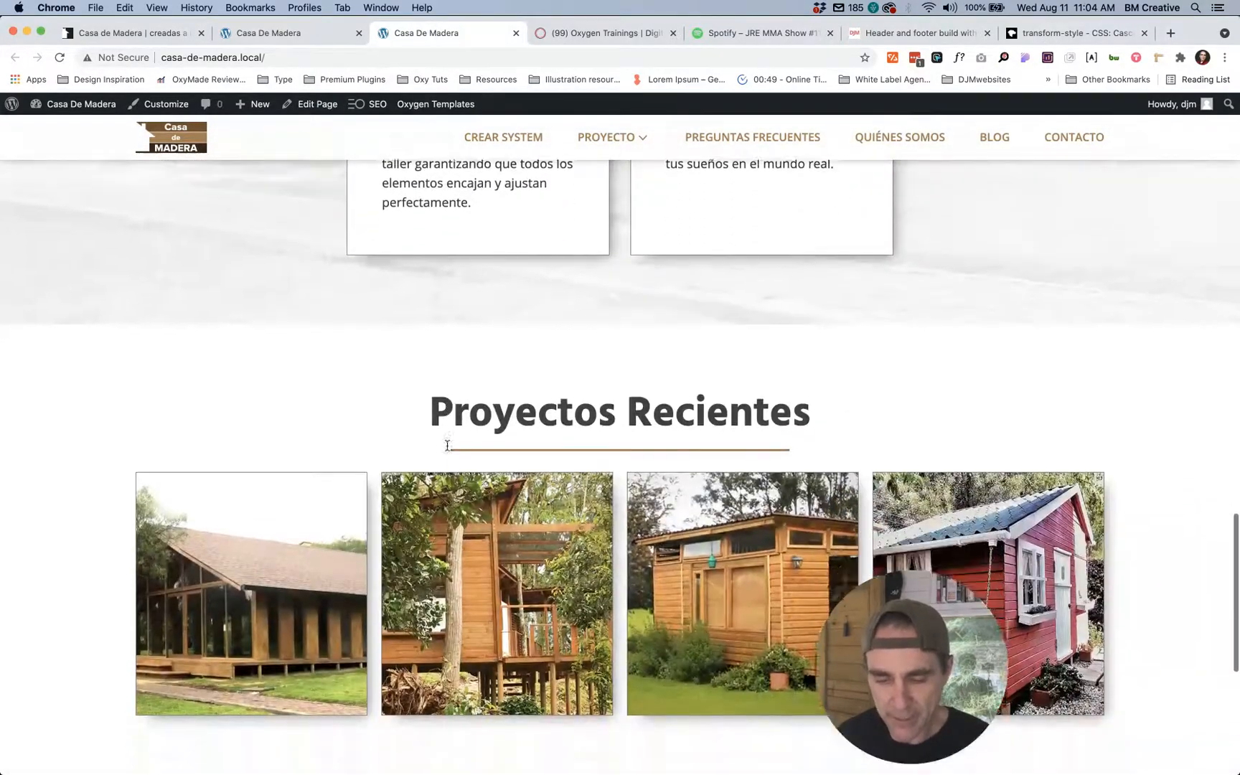
pyautogui.moveTo(453, 394)
pyautogui.scroll(4, 453, 394)
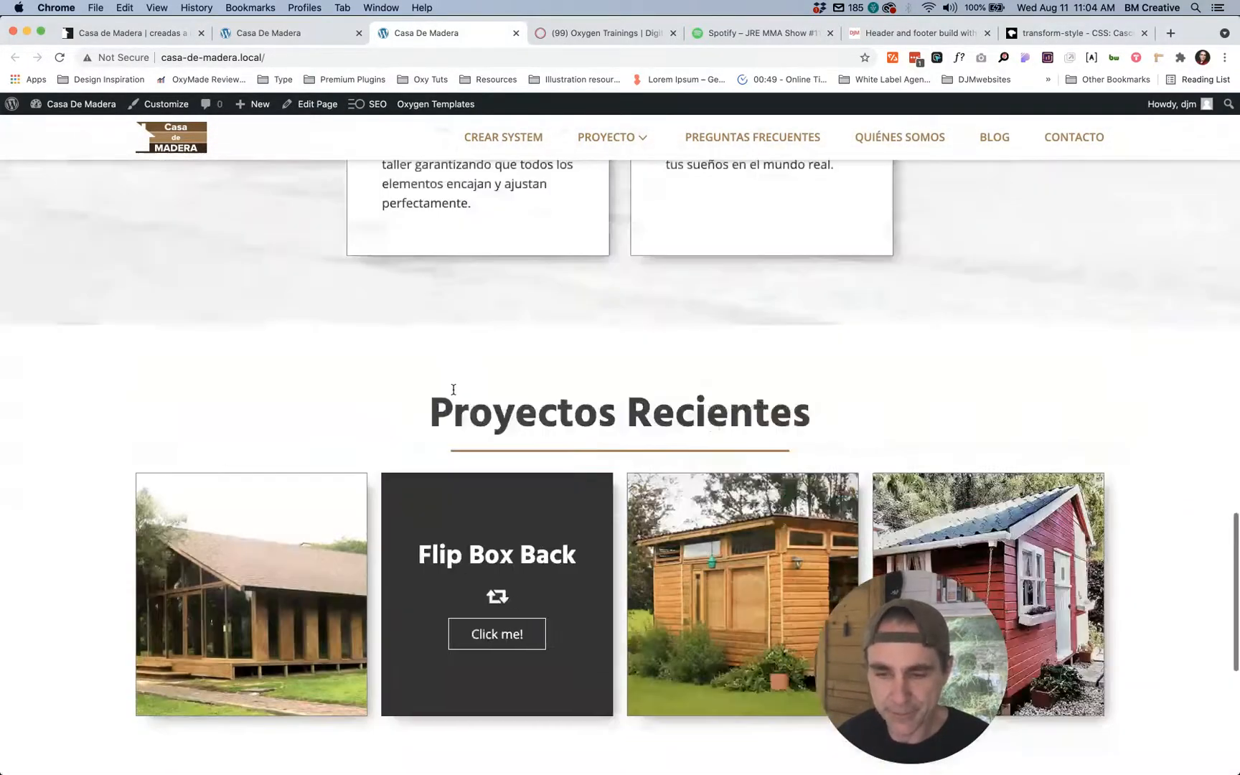
pyautogui.scroll(3, 459, 380)
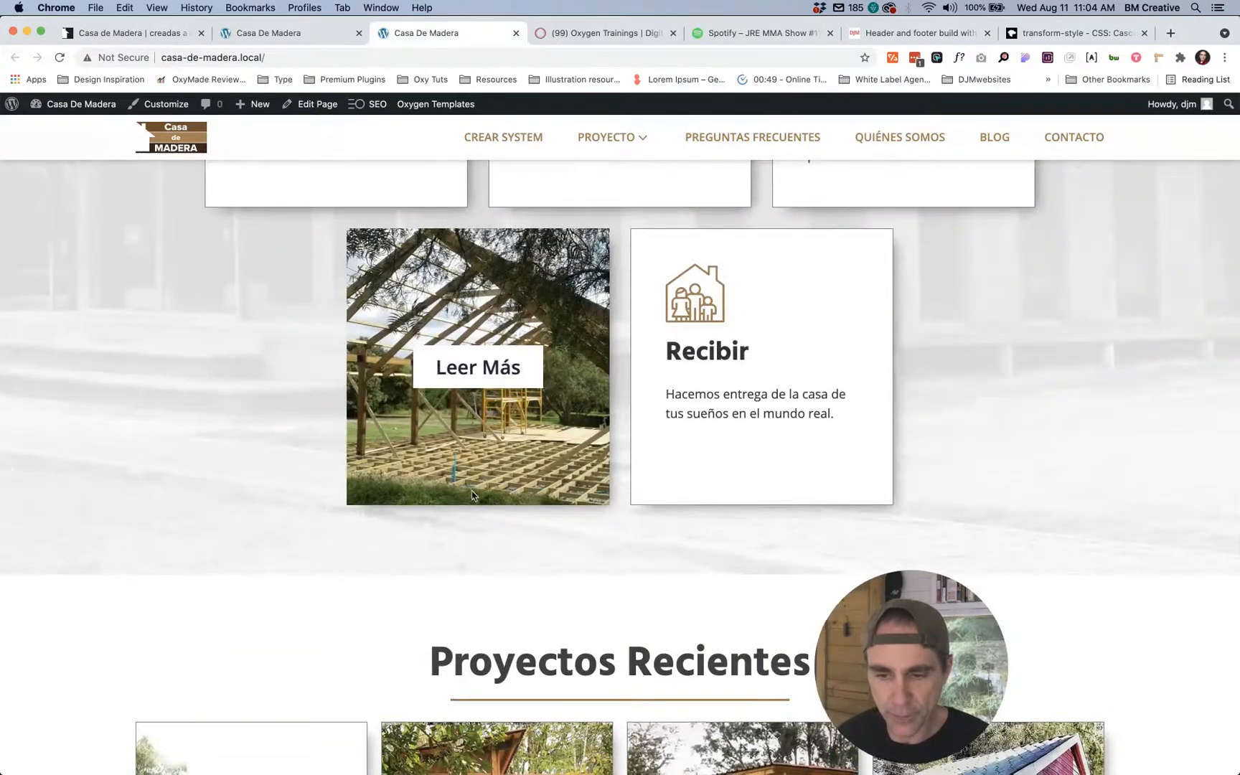
pyautogui.scroll(-9, 463, 372)
pyautogui.moveTo(290, 300)
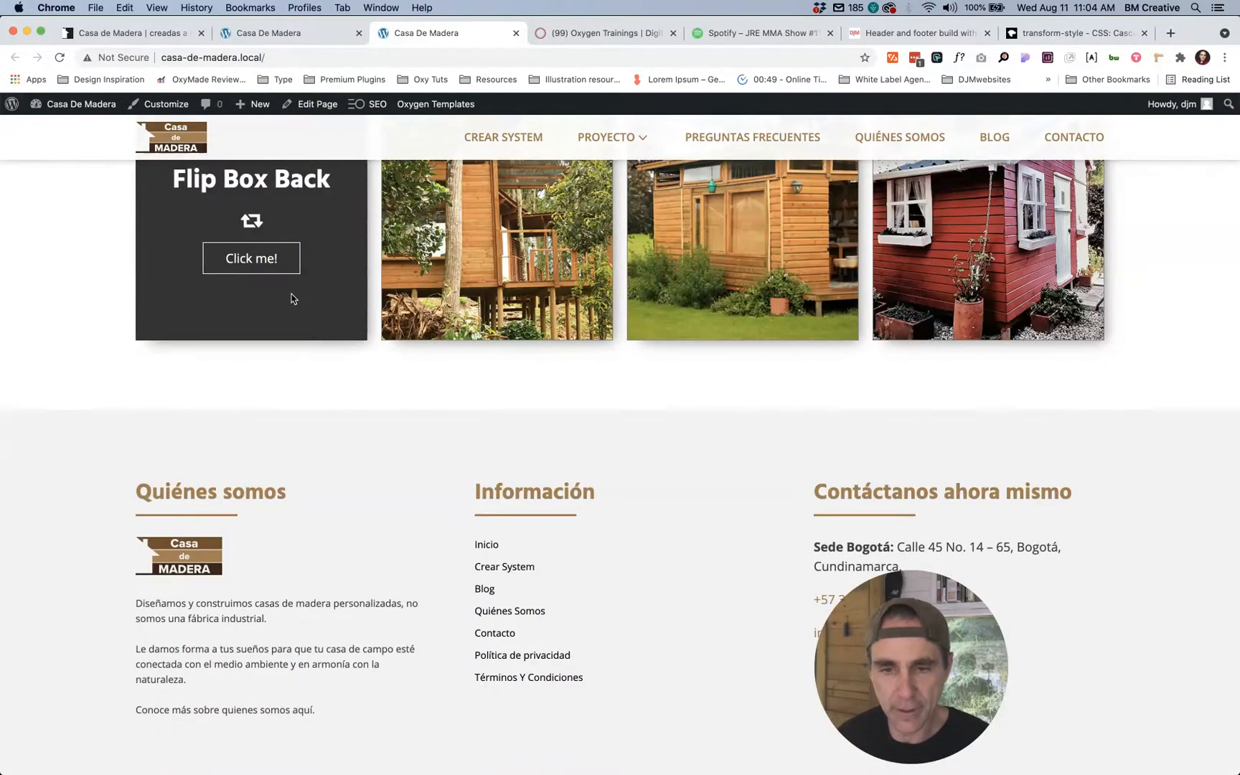
pyautogui.hotkey('ctrl', 'shift', 'Tab')
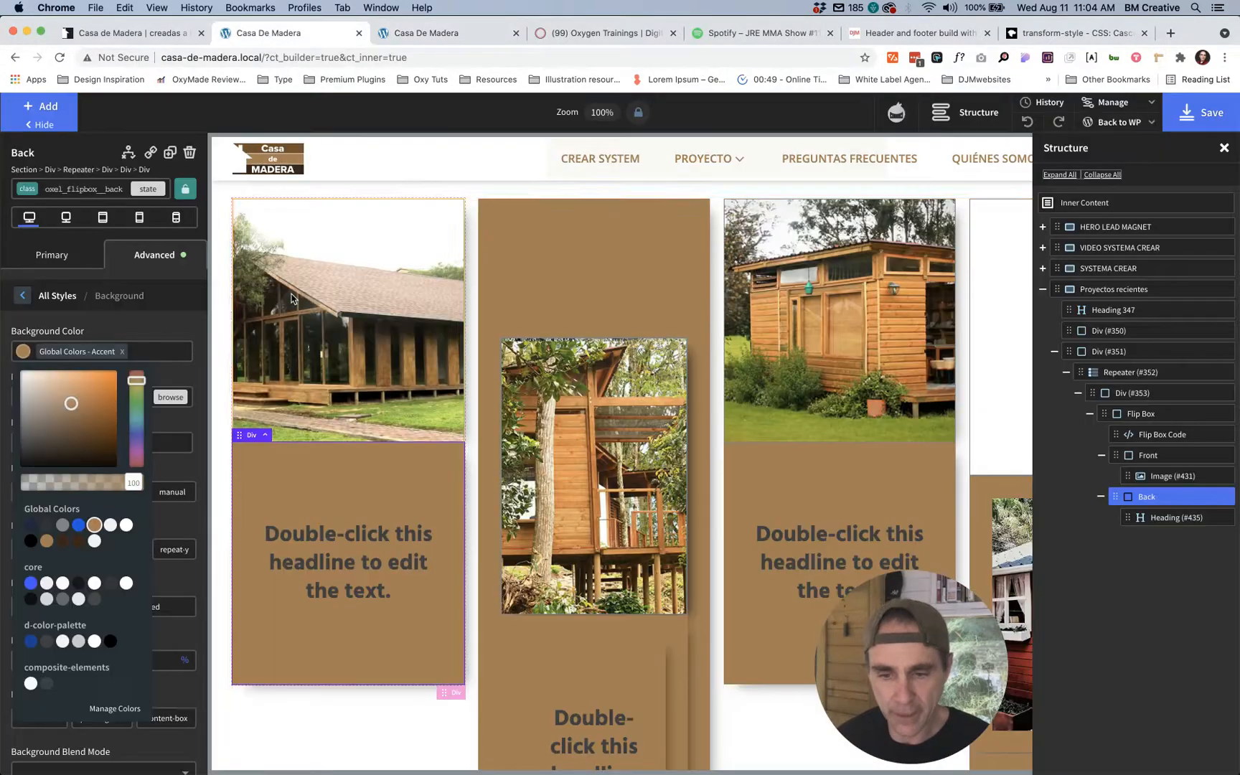
# Step: Review the style categories and class list of the flip box's Back div
pyautogui.click(337, 477)
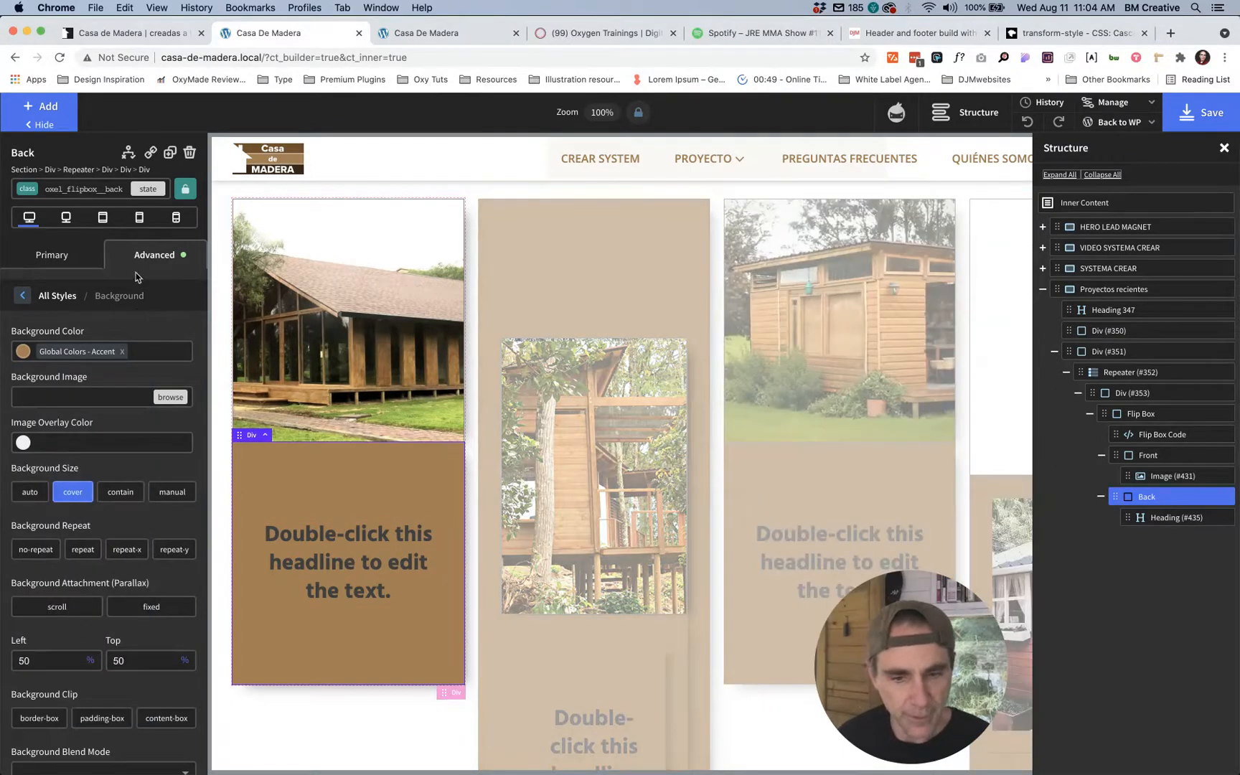
pyautogui.click(139, 262)
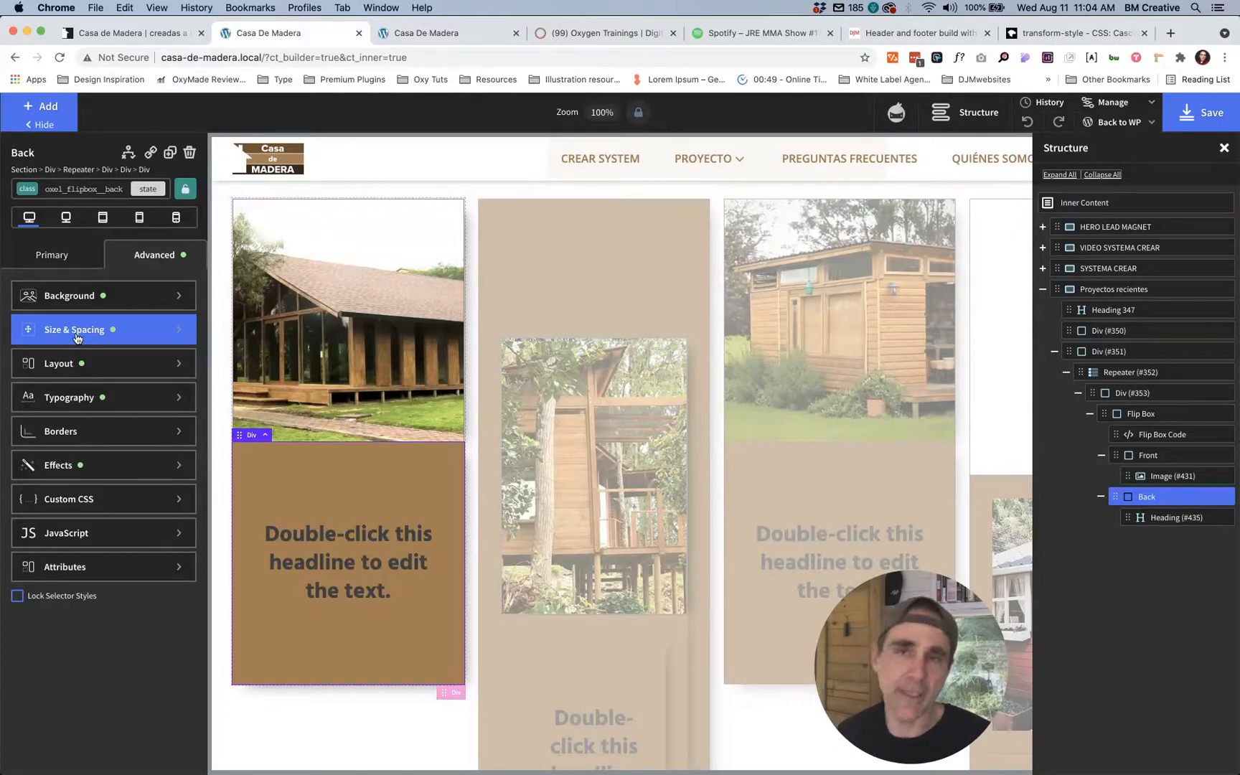
pyautogui.click(79, 187)
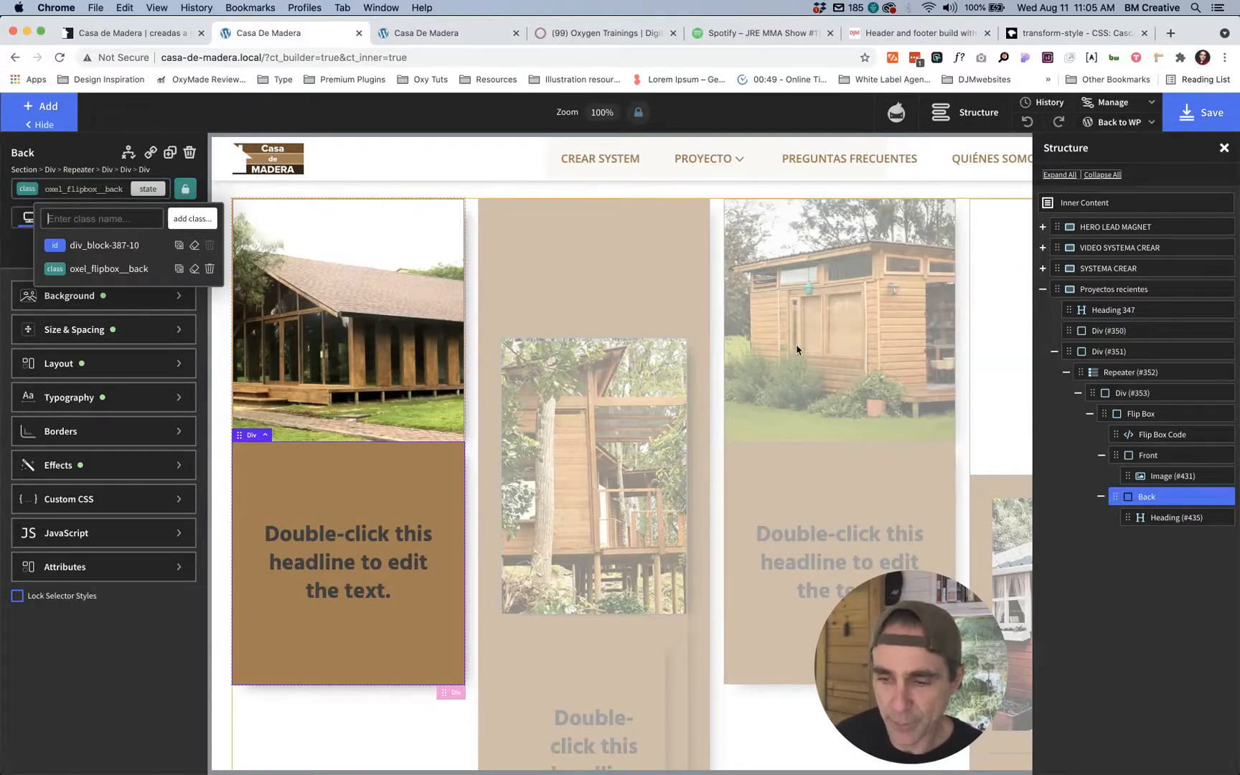
# Step: Fit the page preview to the canvas width and compare its flip boxes with those on the live home page
pyautogui.scroll(-2, 825, 424)
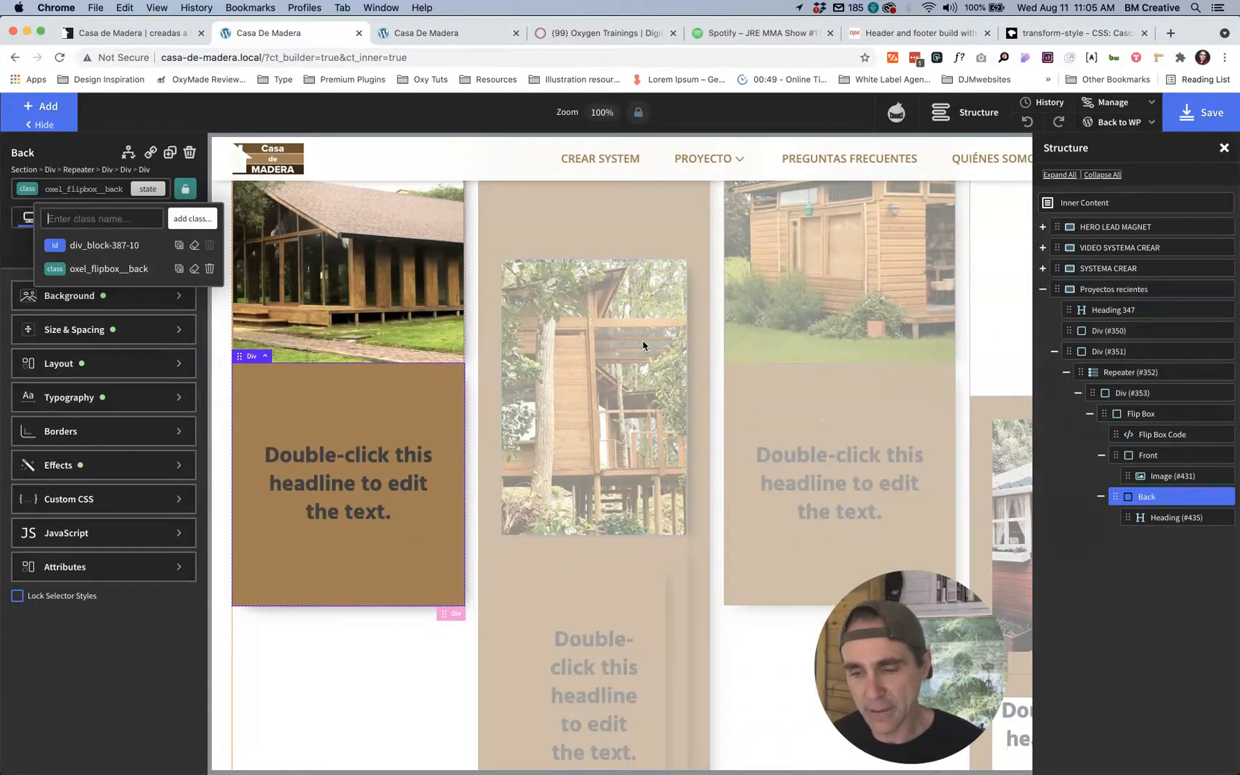
pyautogui.hscroll(5, 643, 345)
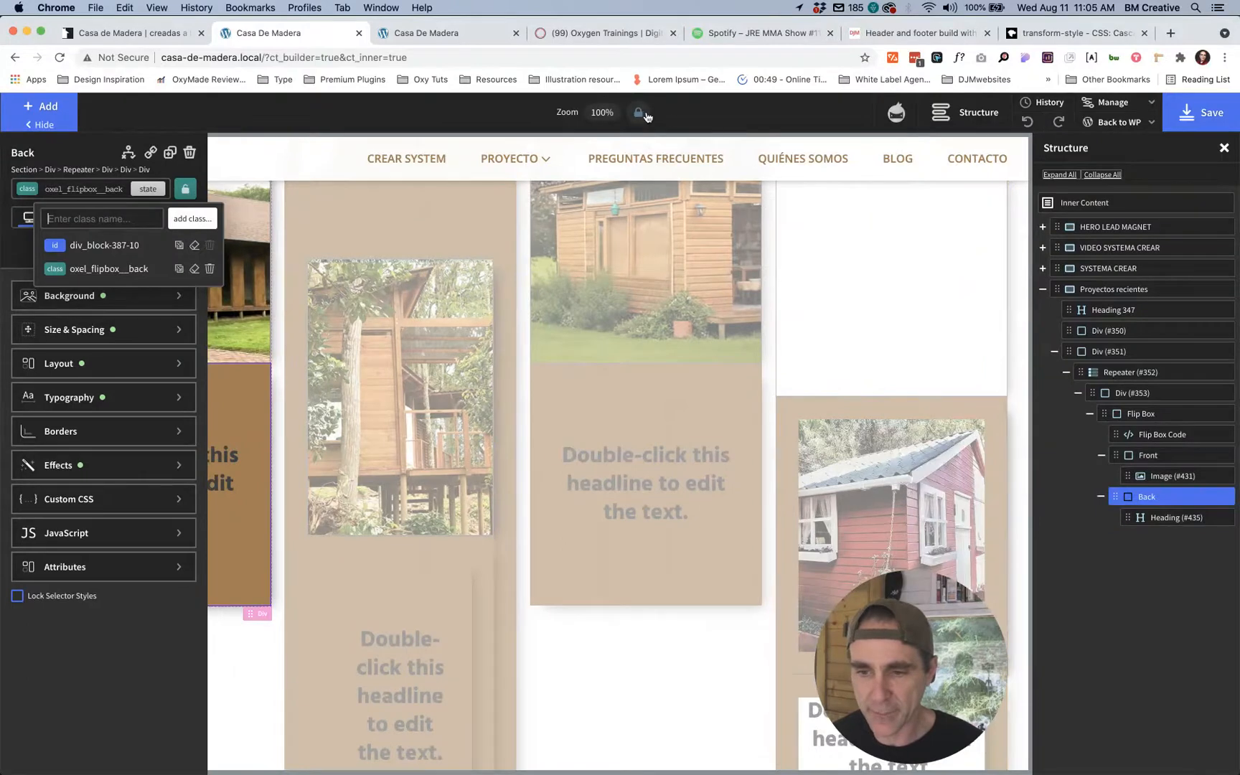
pyautogui.click(637, 112)
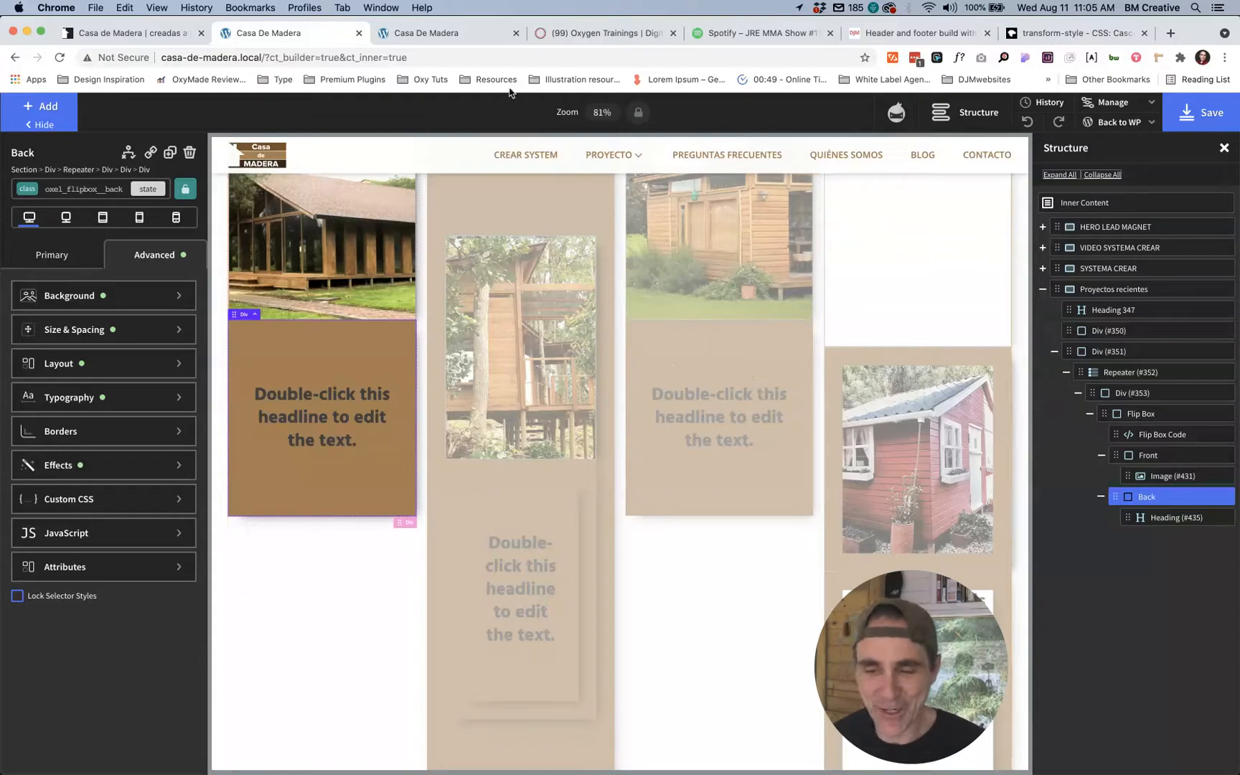
pyautogui.click(452, 33)
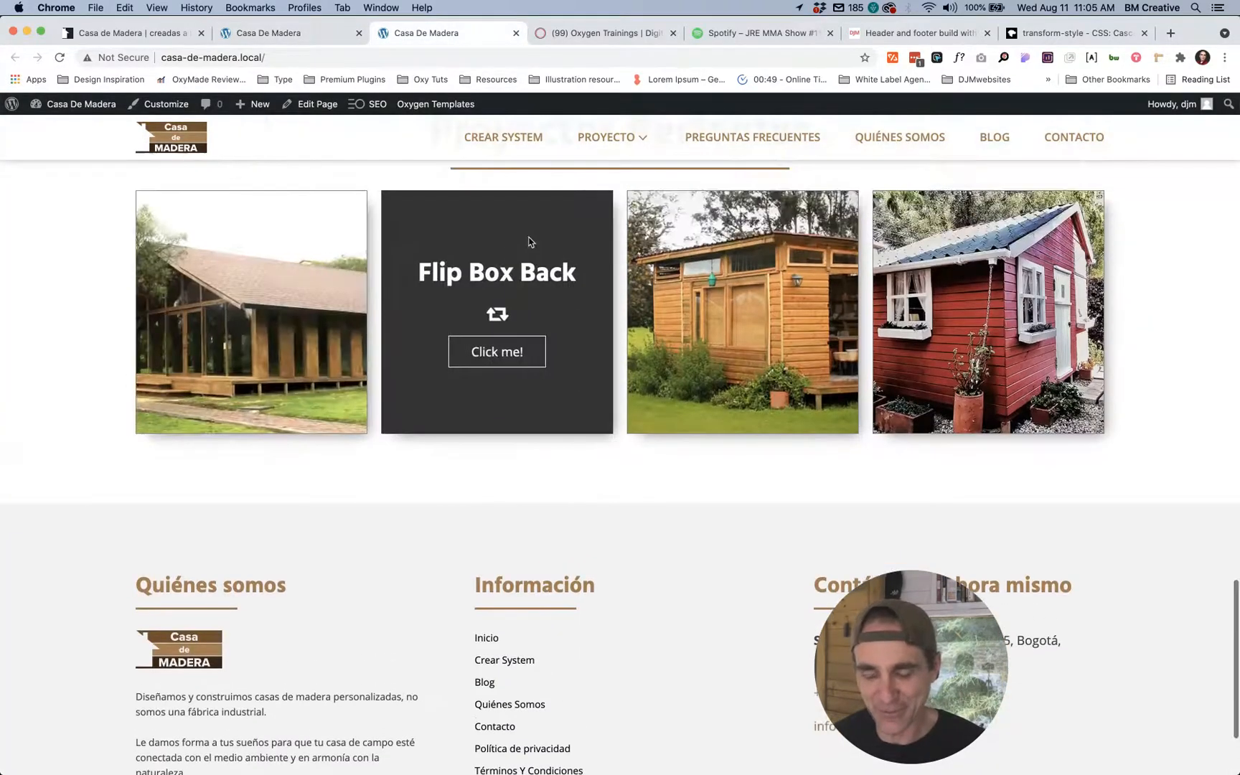
pyautogui.click(297, 33)
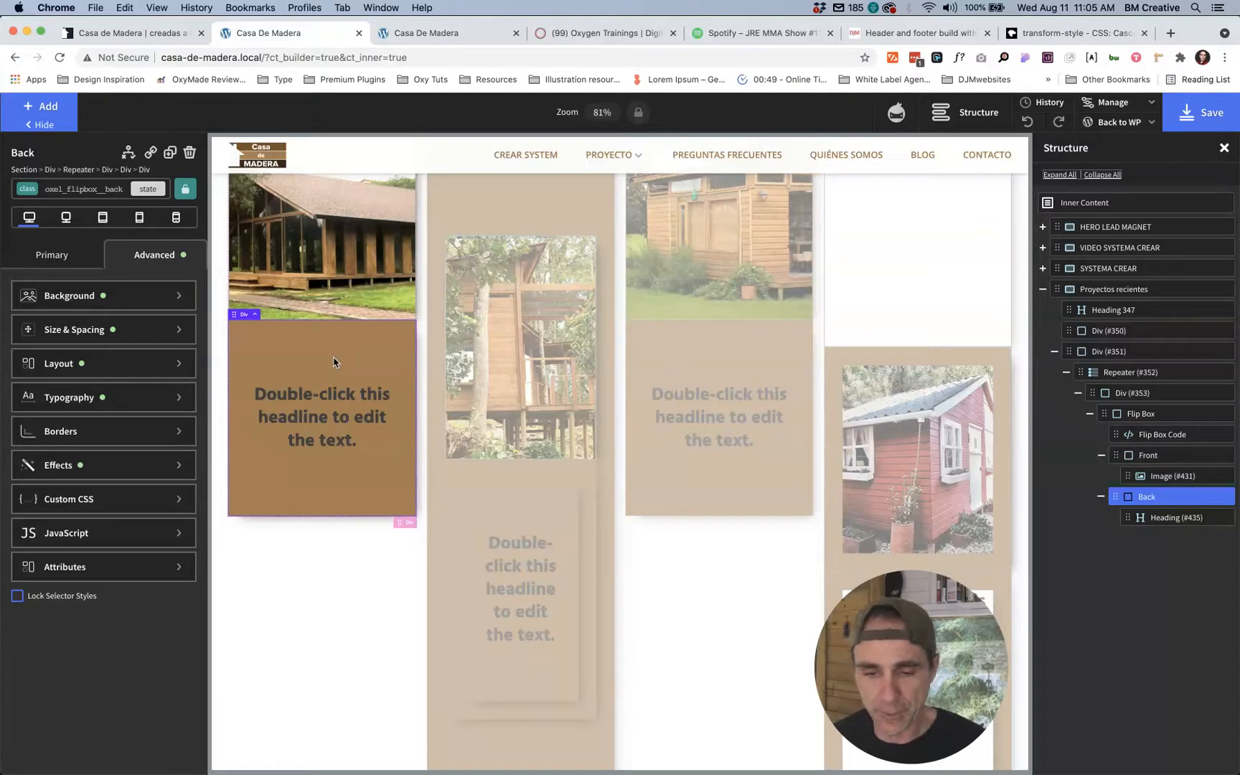
# Step: Set the padding of the Back div's oxel_flipbox__back class to 2 rem on all four sides
pyautogui.scroll(1, 333, 366)
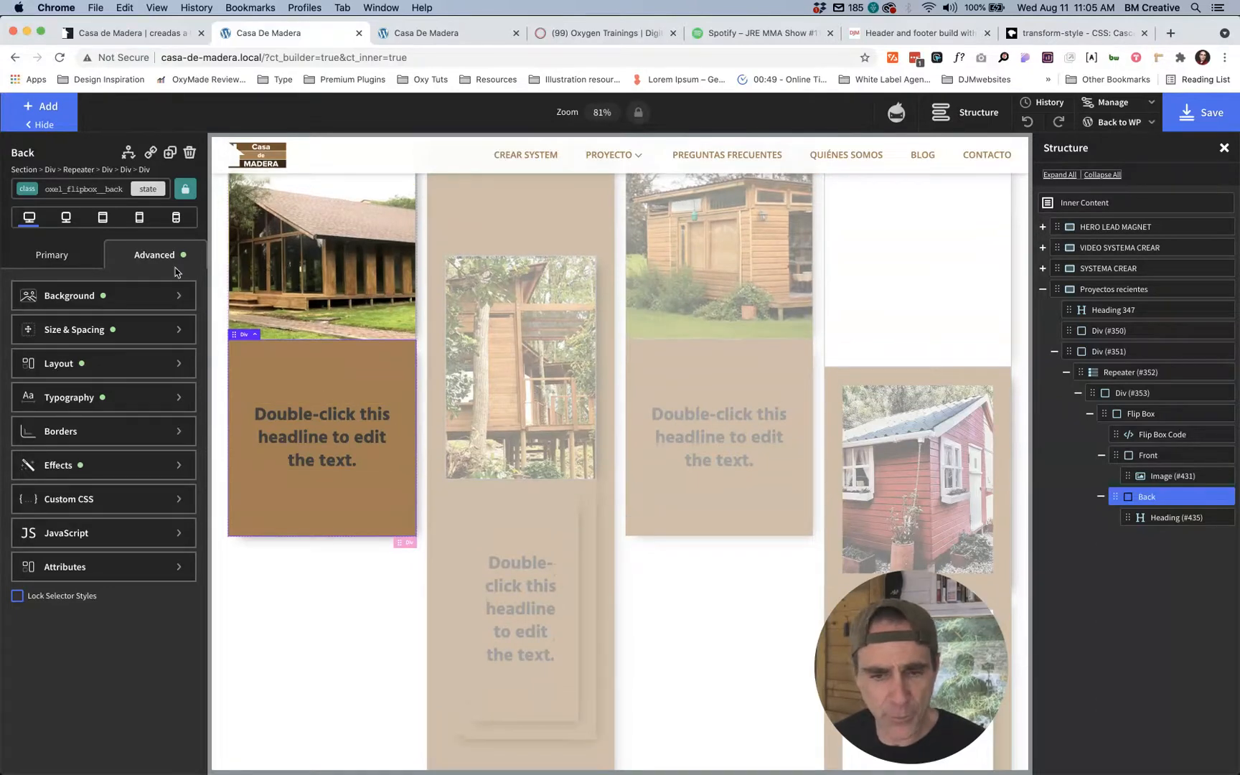
pyautogui.click(105, 187)
pyautogui.click(105, 187)
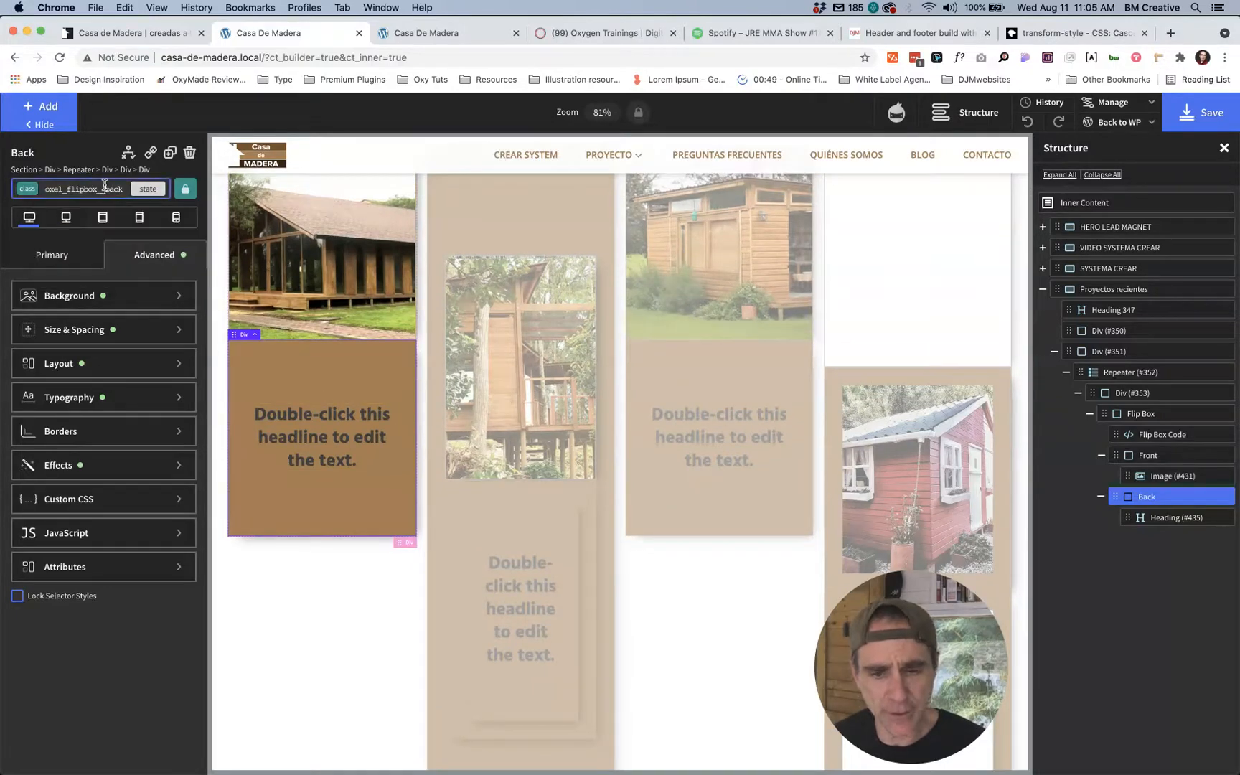
pyautogui.click(63, 295)
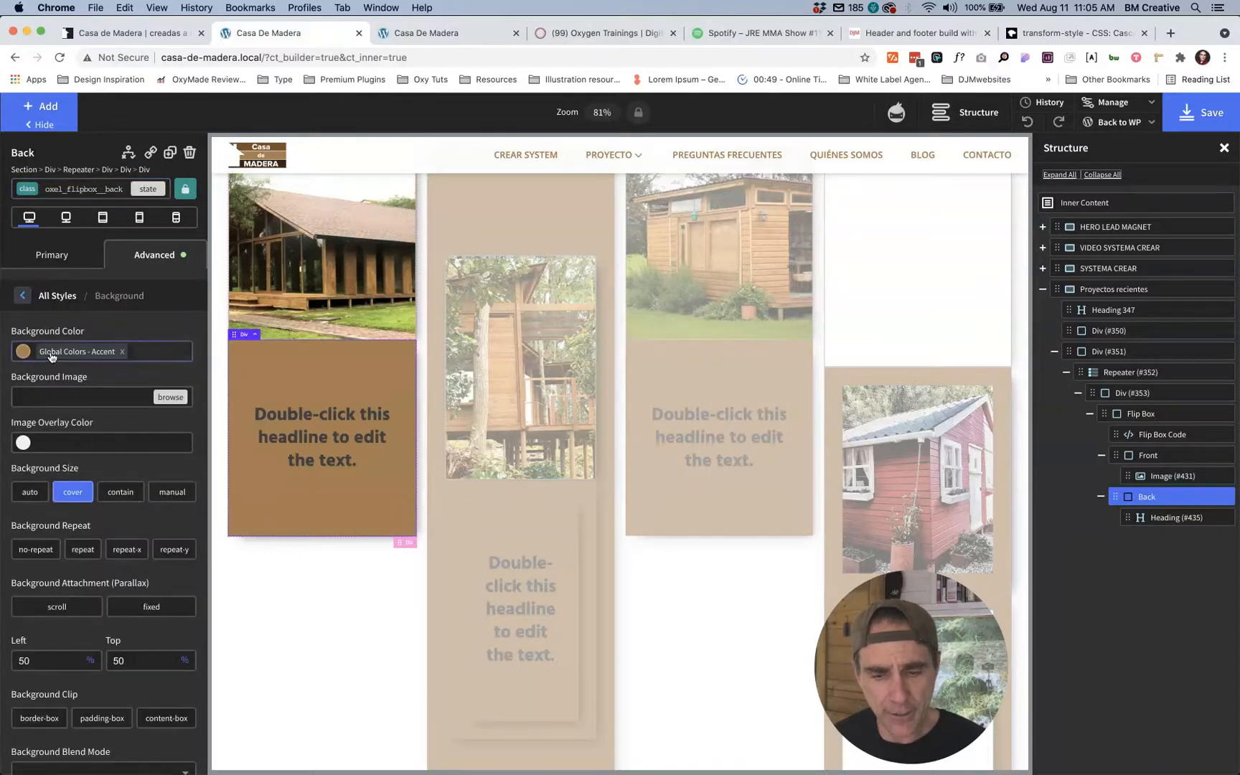
pyautogui.click(139, 258)
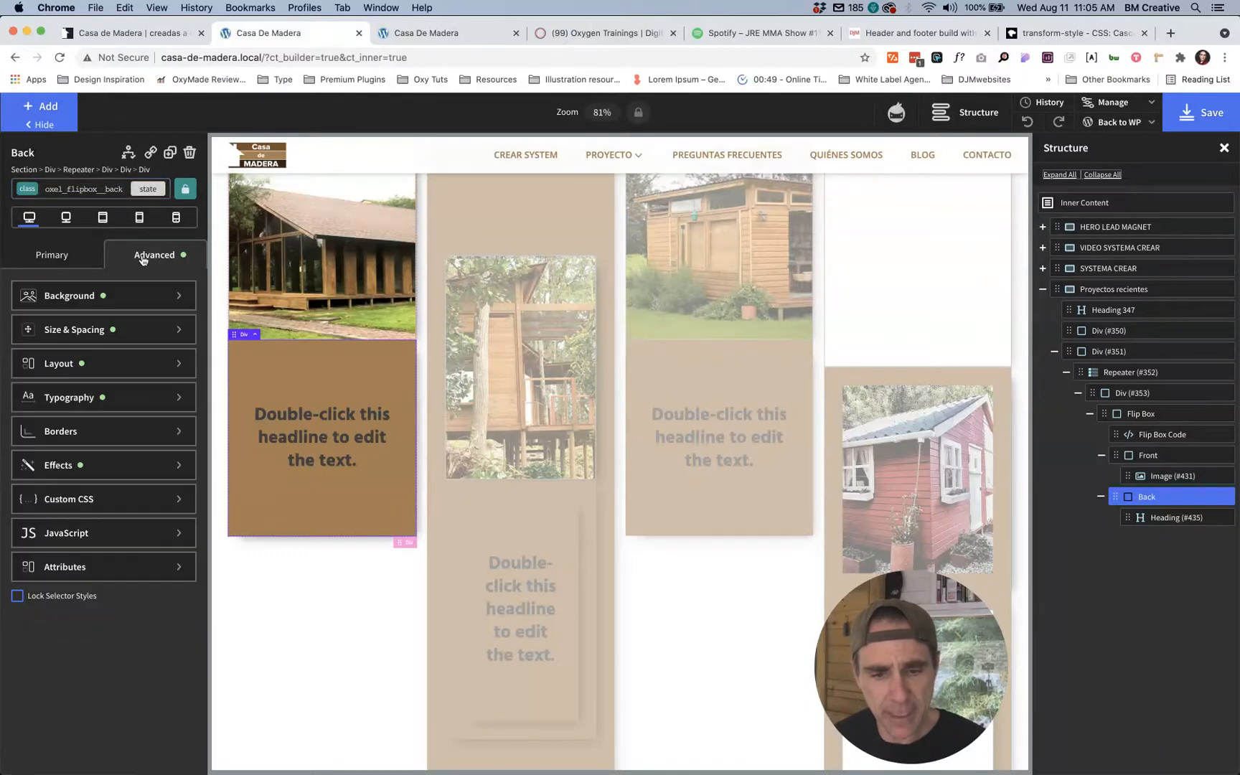
pyautogui.click(77, 326)
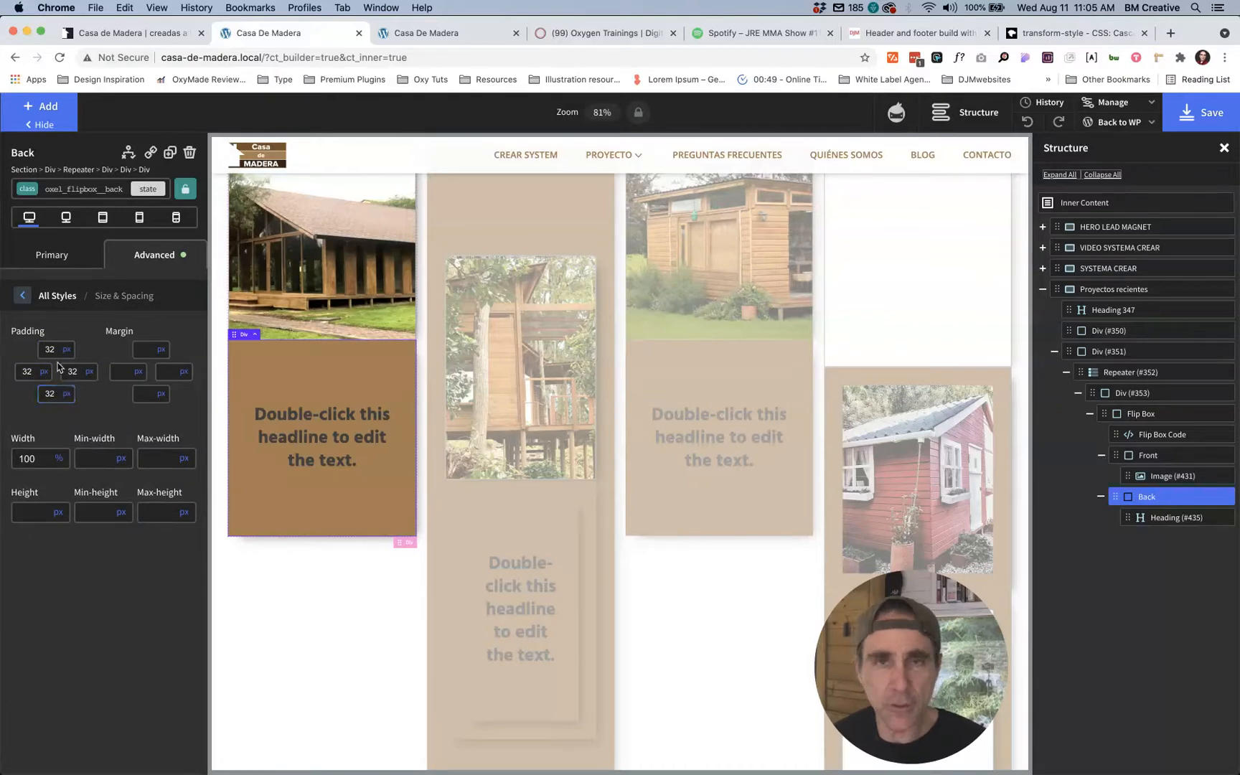
pyautogui.click(52, 350)
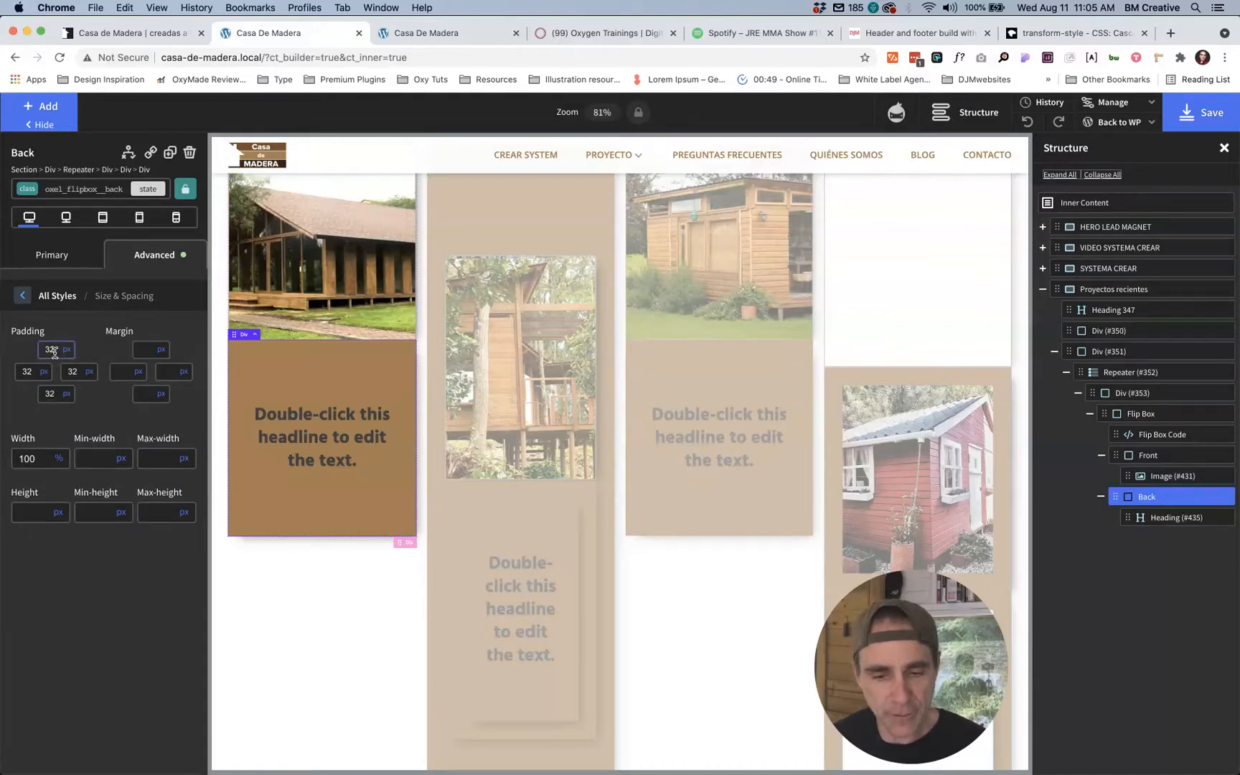
pyautogui.press('BackSpace')
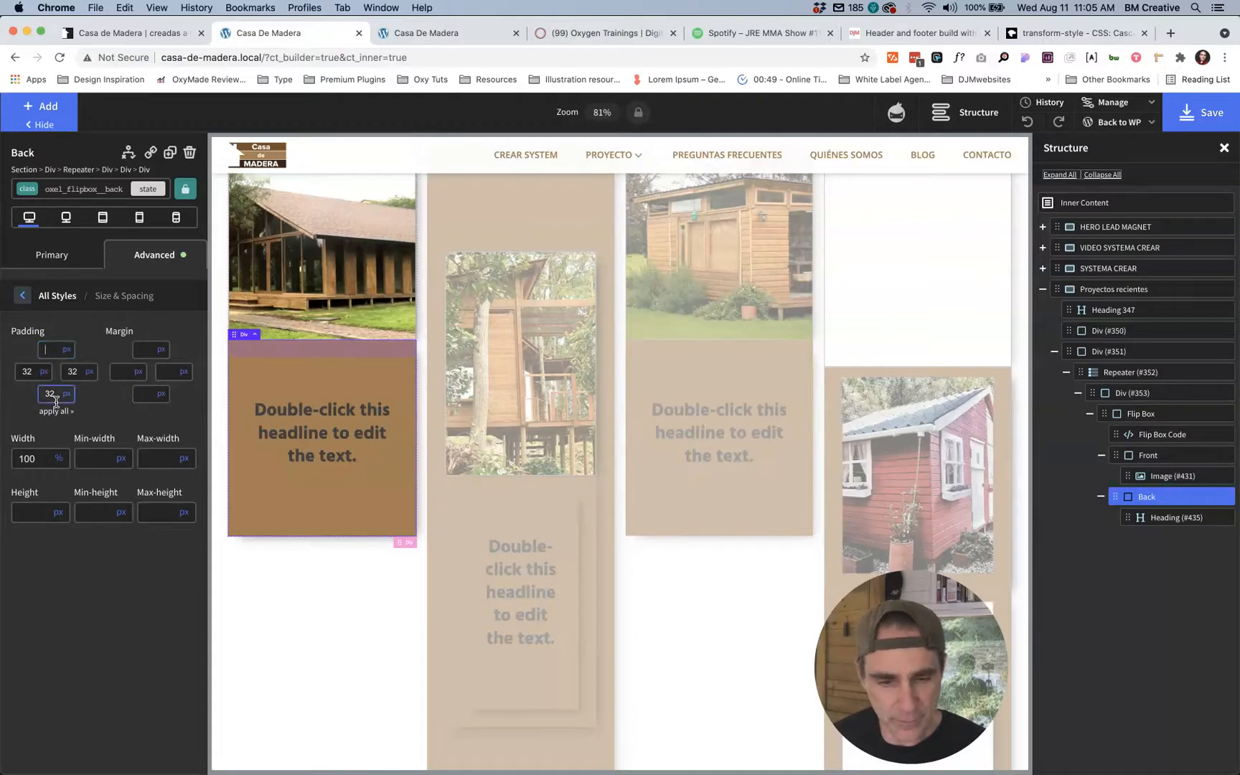
pyautogui.click(55, 411)
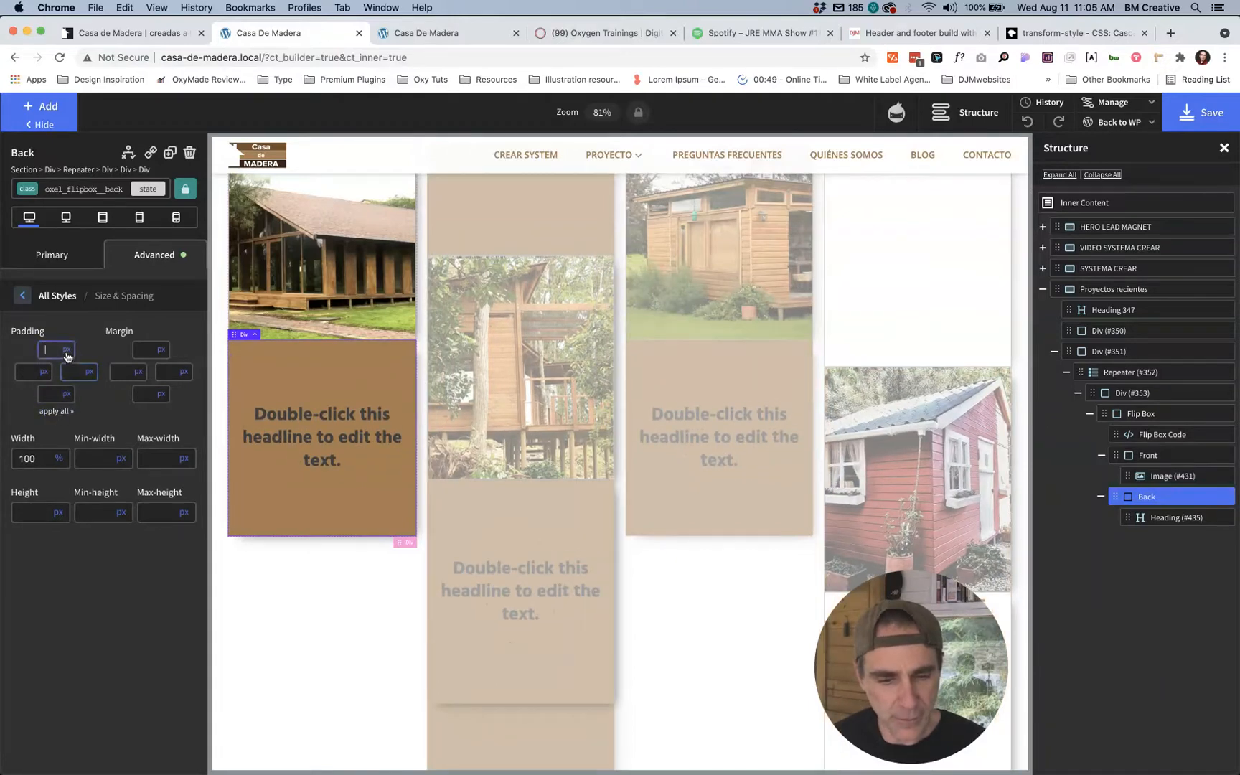
pyautogui.click(67, 350)
pyautogui.click(71, 369)
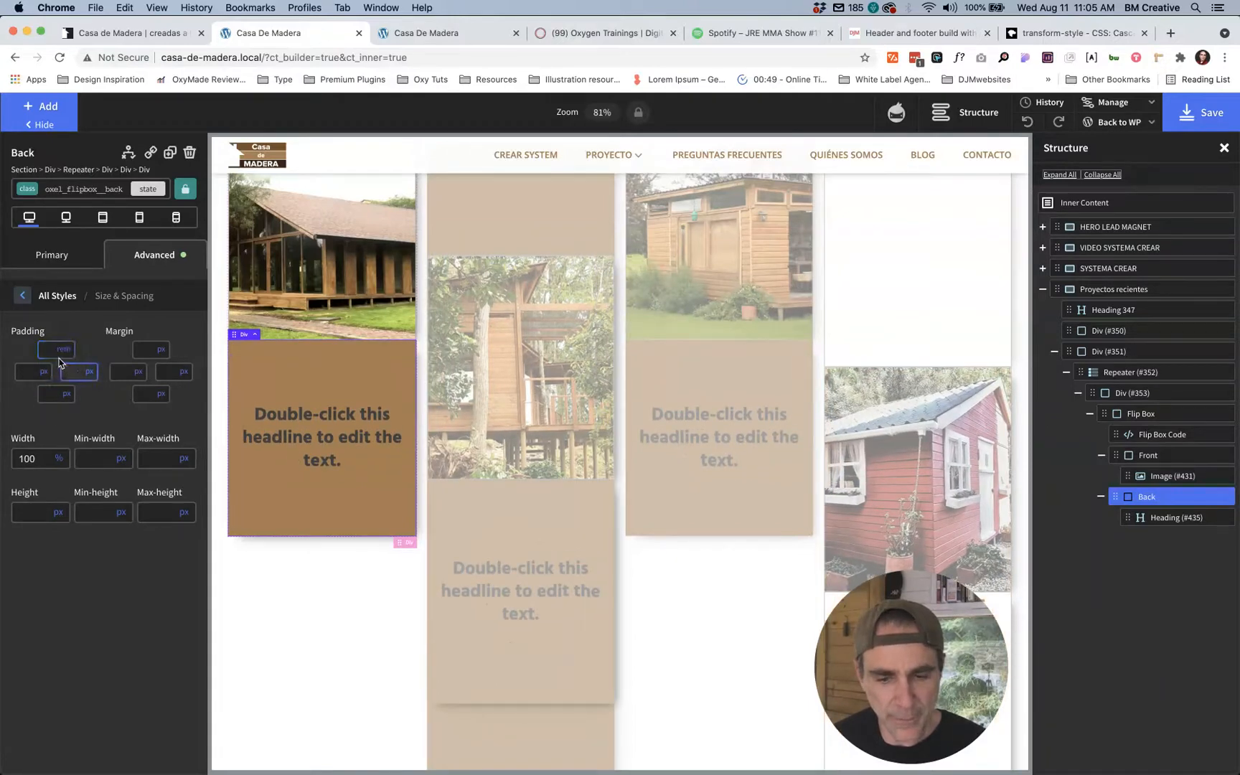
pyautogui.click(51, 349)
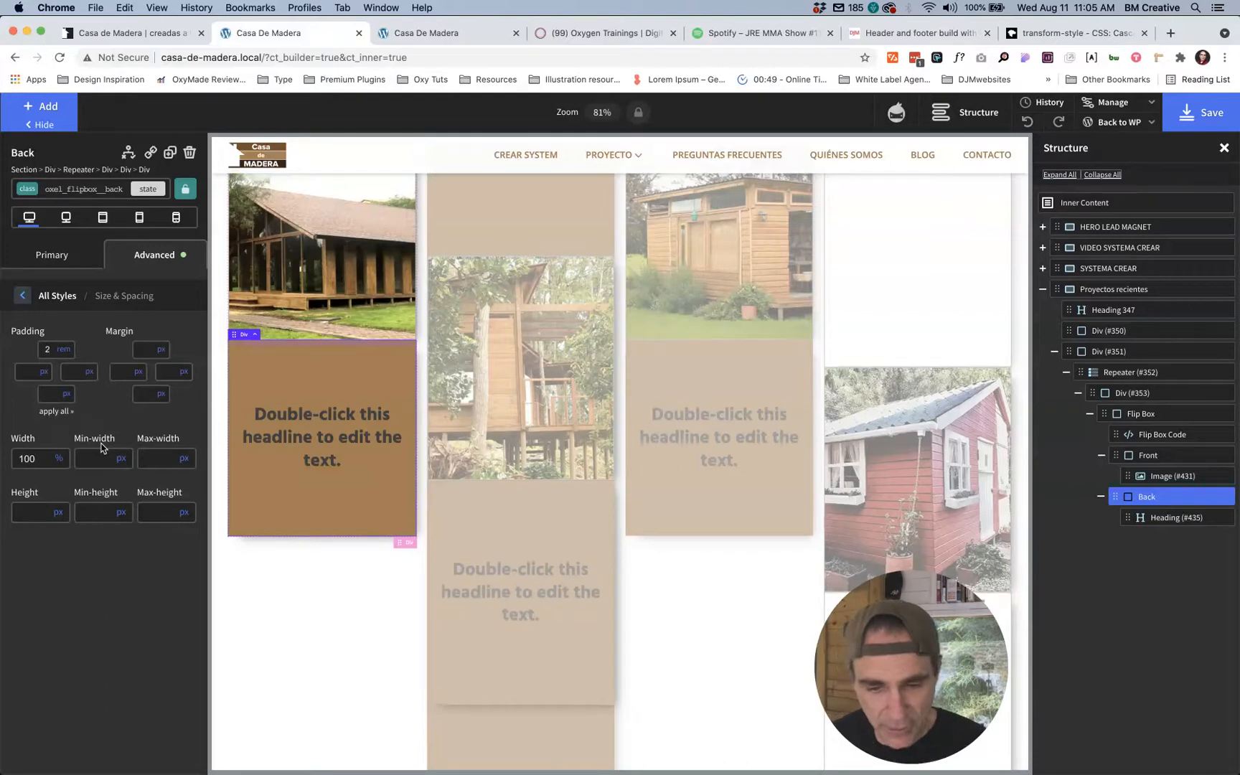
pyautogui.click(57, 412)
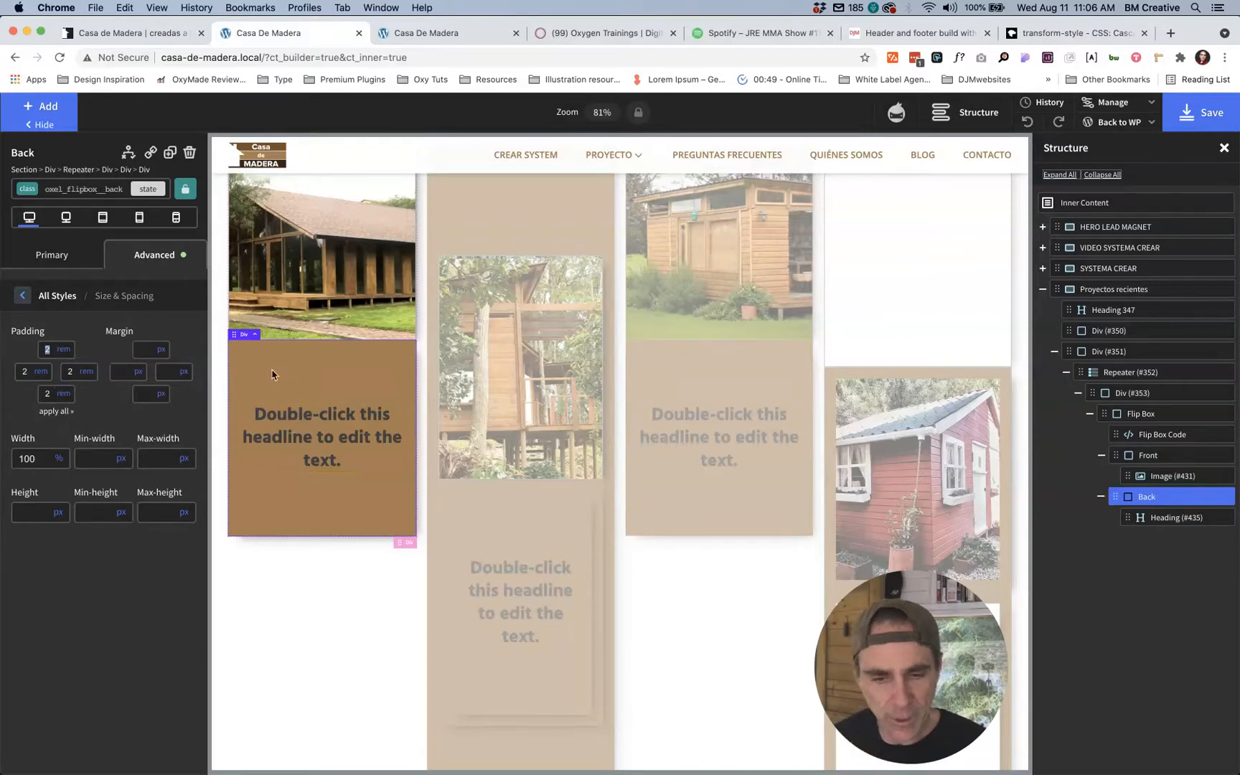
# Step: Check the project details' alignment on the original site and align the Back div's child elements horizontally to the left
pyautogui.click(57, 251)
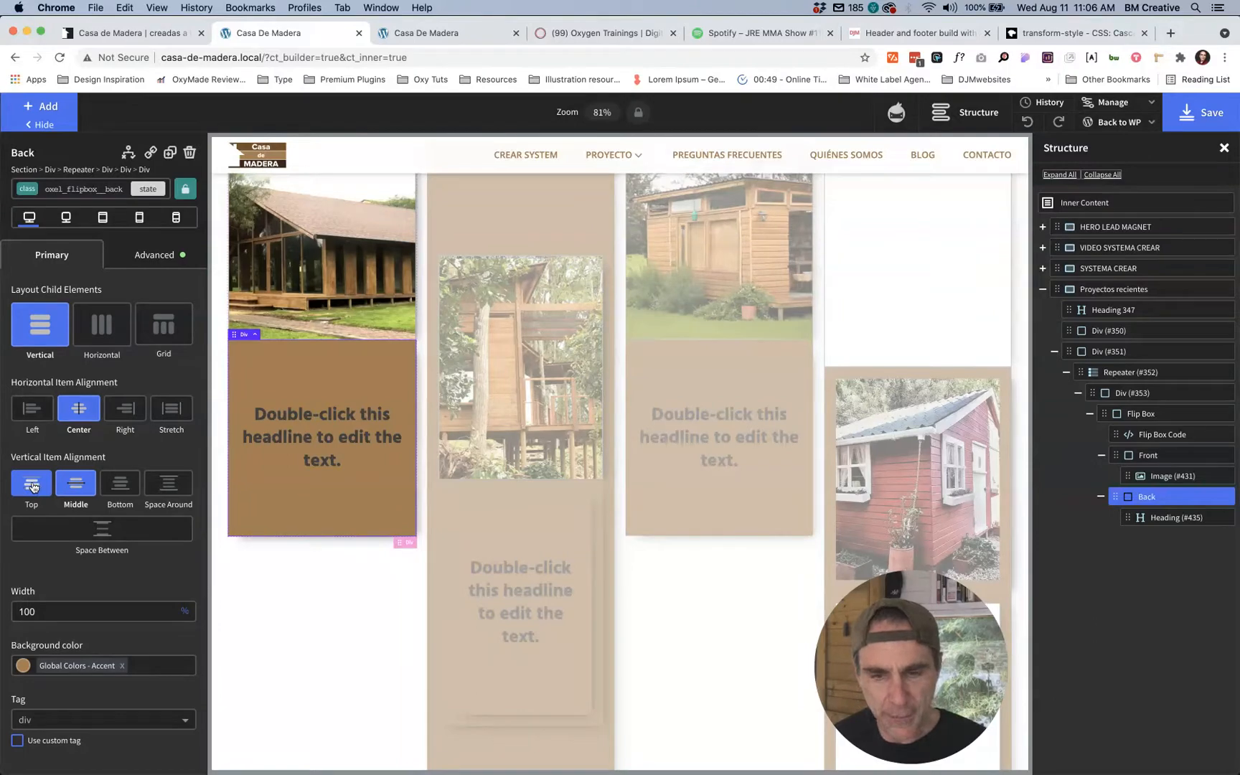
pyautogui.press('super+1')
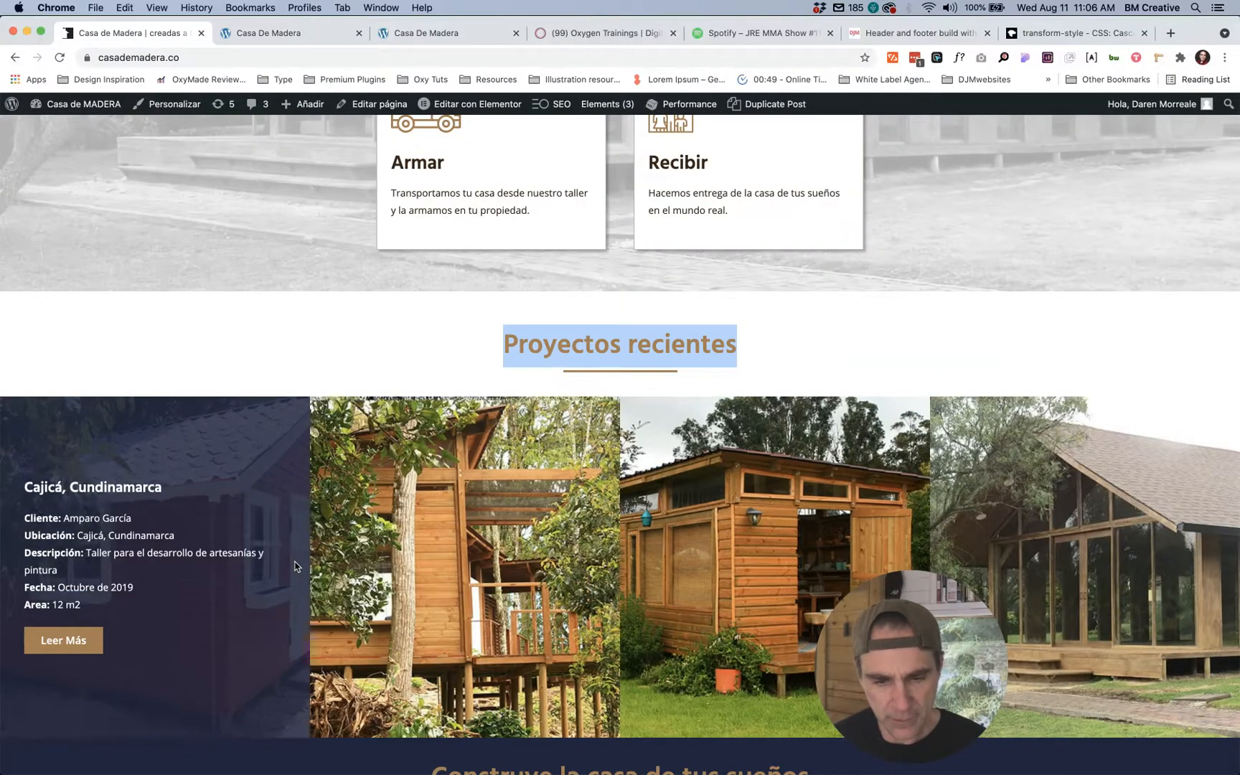
pyautogui.press('super+2')
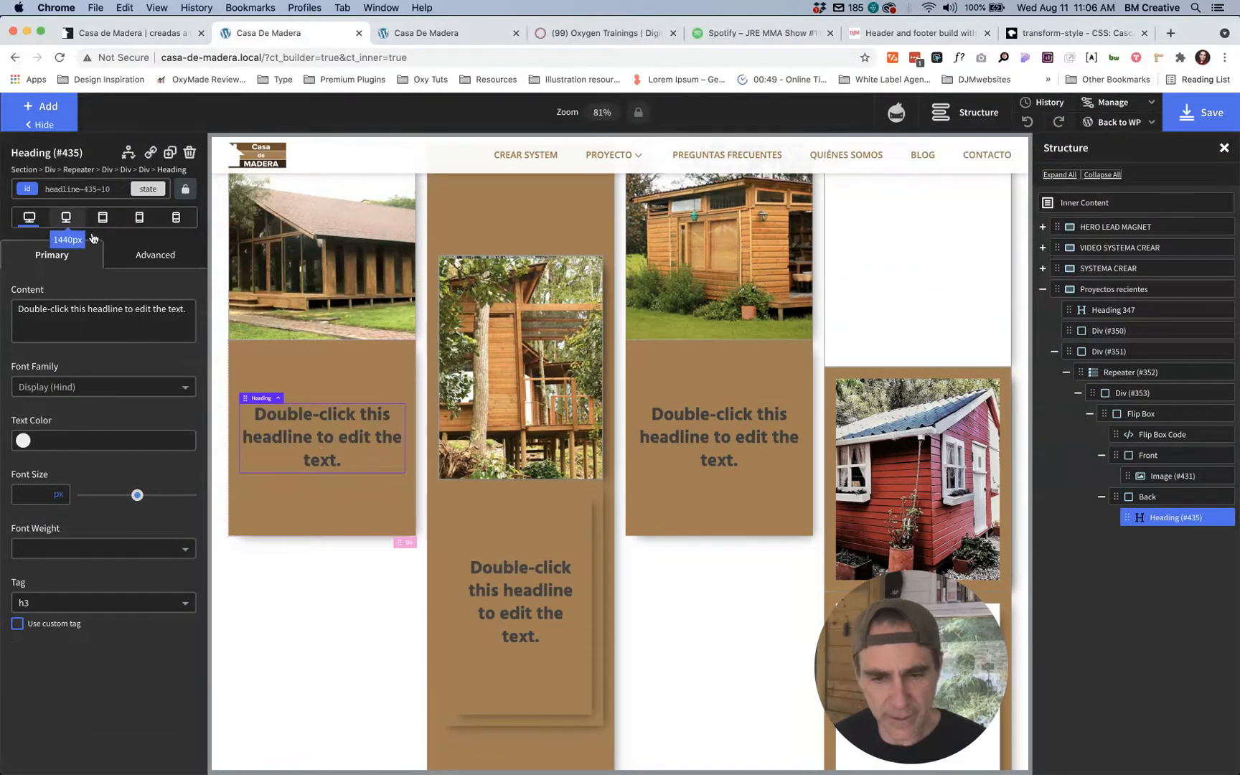
pyautogui.click(252, 353)
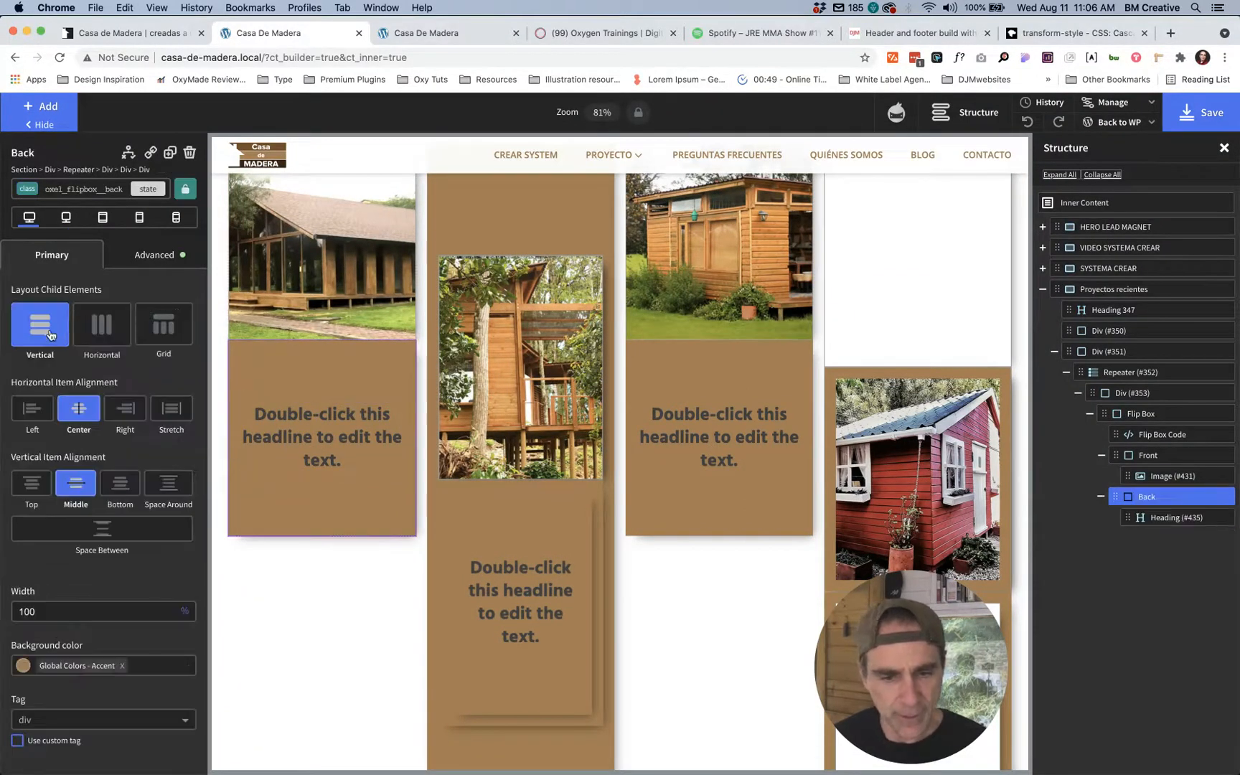
pyautogui.click(31, 409)
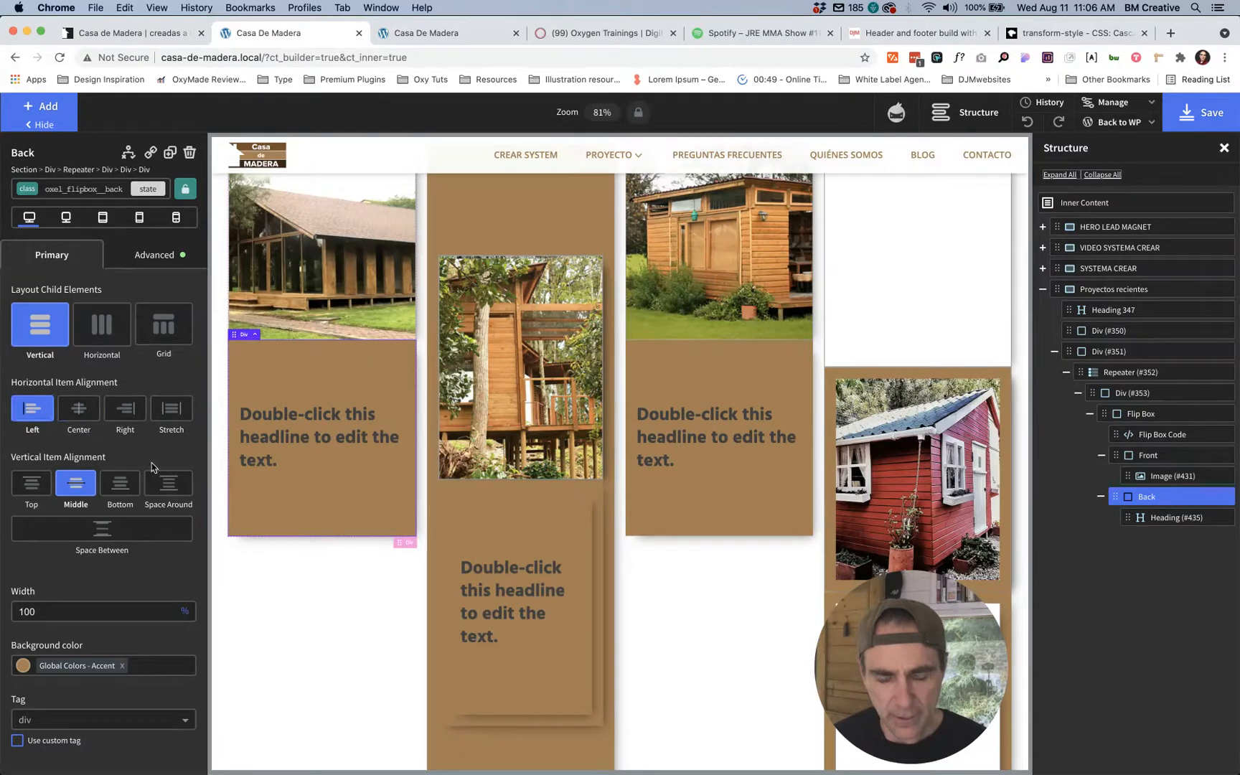
pyautogui.click(152, 258)
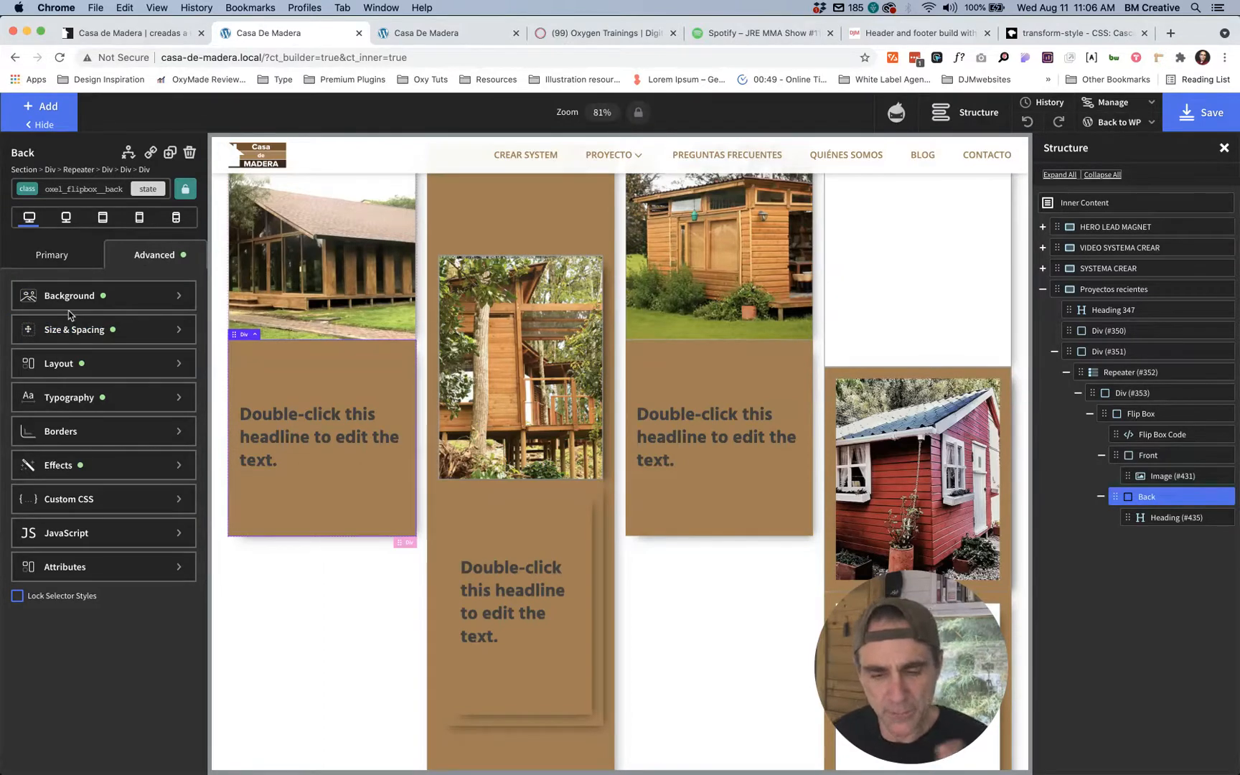
# Step: Replace the placeholder text of the heading in the Back div with the dynamic post title, without a link
pyautogui.click(295, 431)
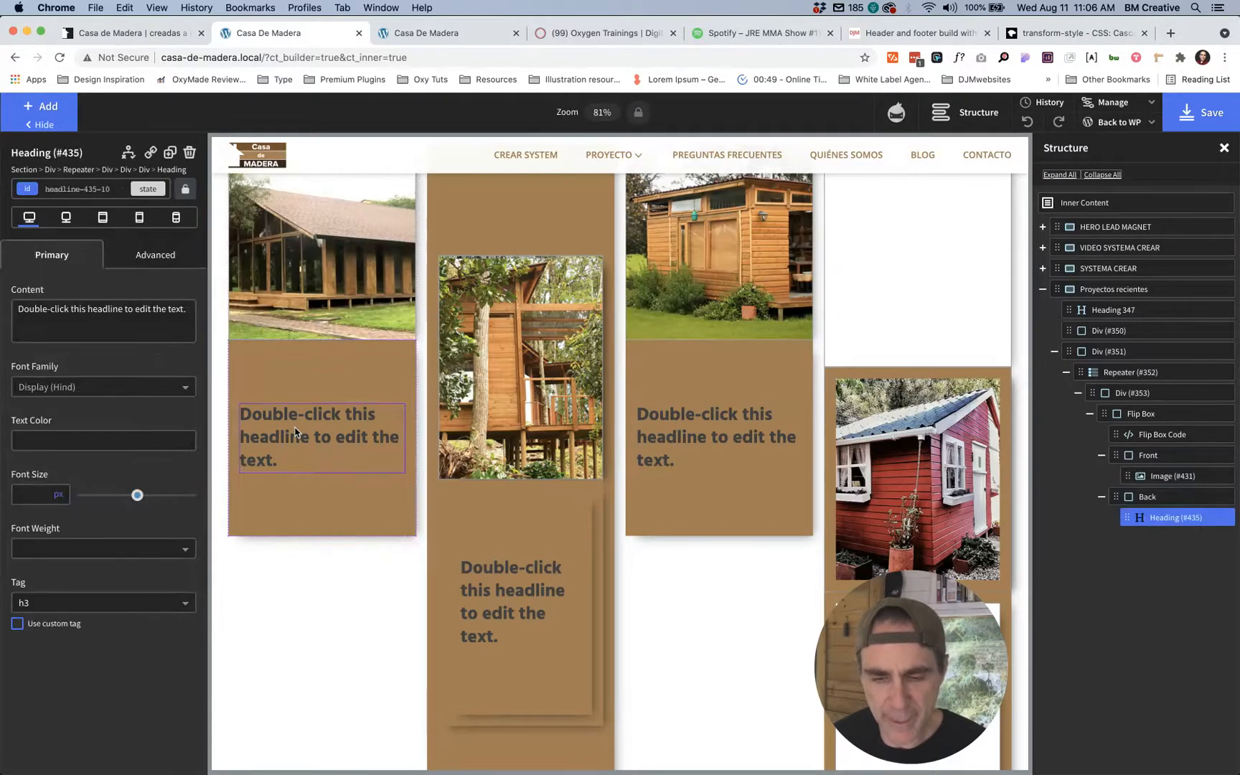
pyautogui.doubleClick(295, 431)
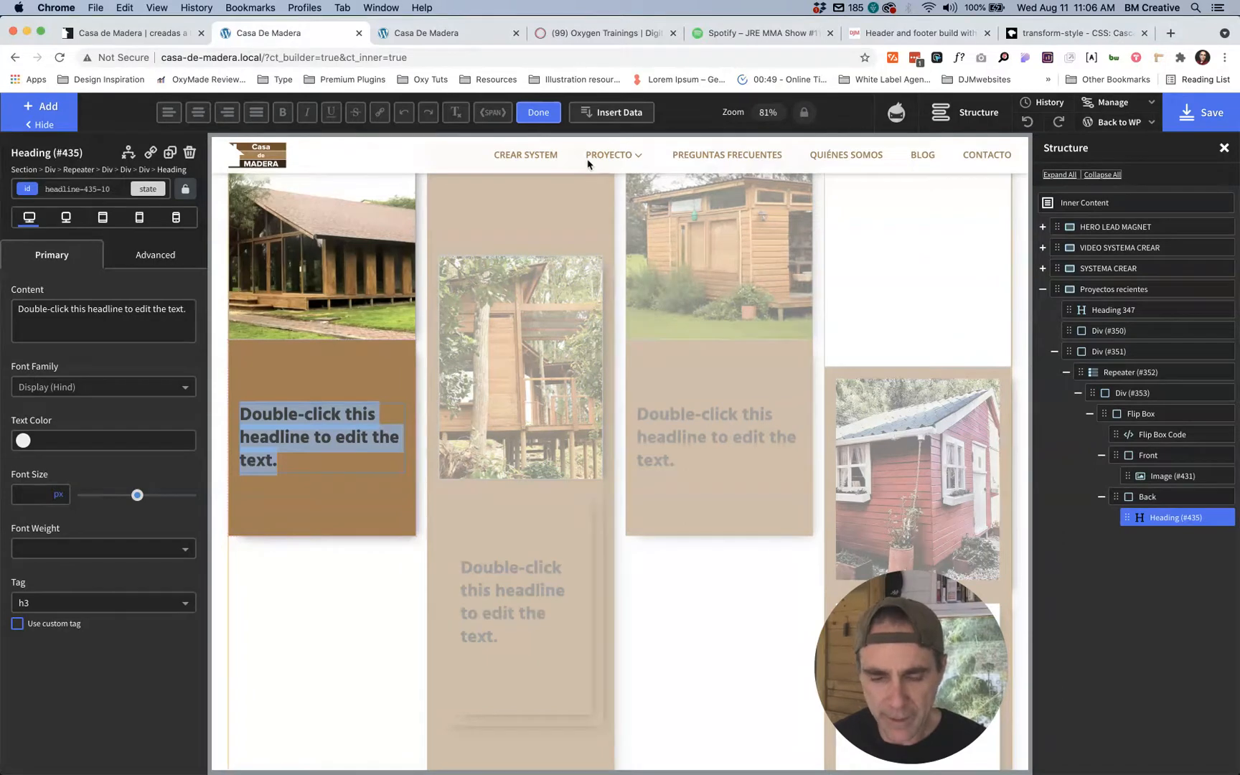
pyautogui.click(606, 115)
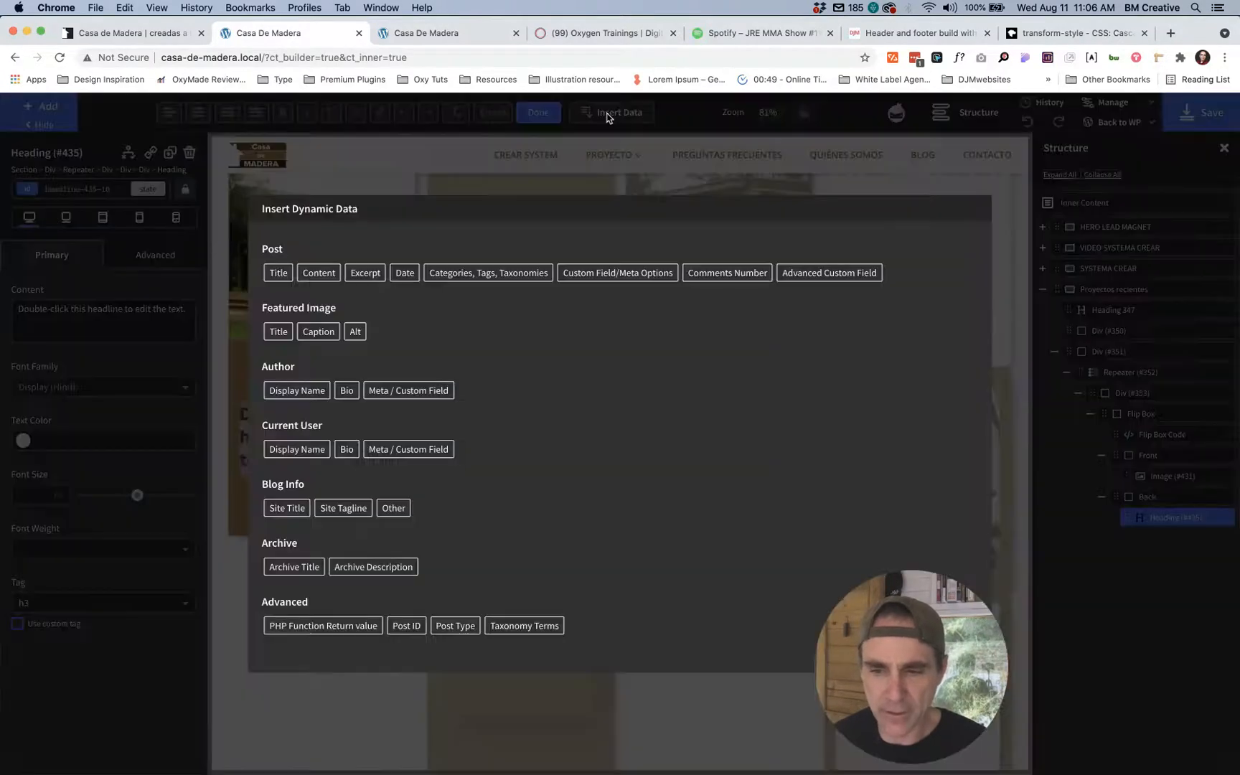
pyautogui.click(285, 278)
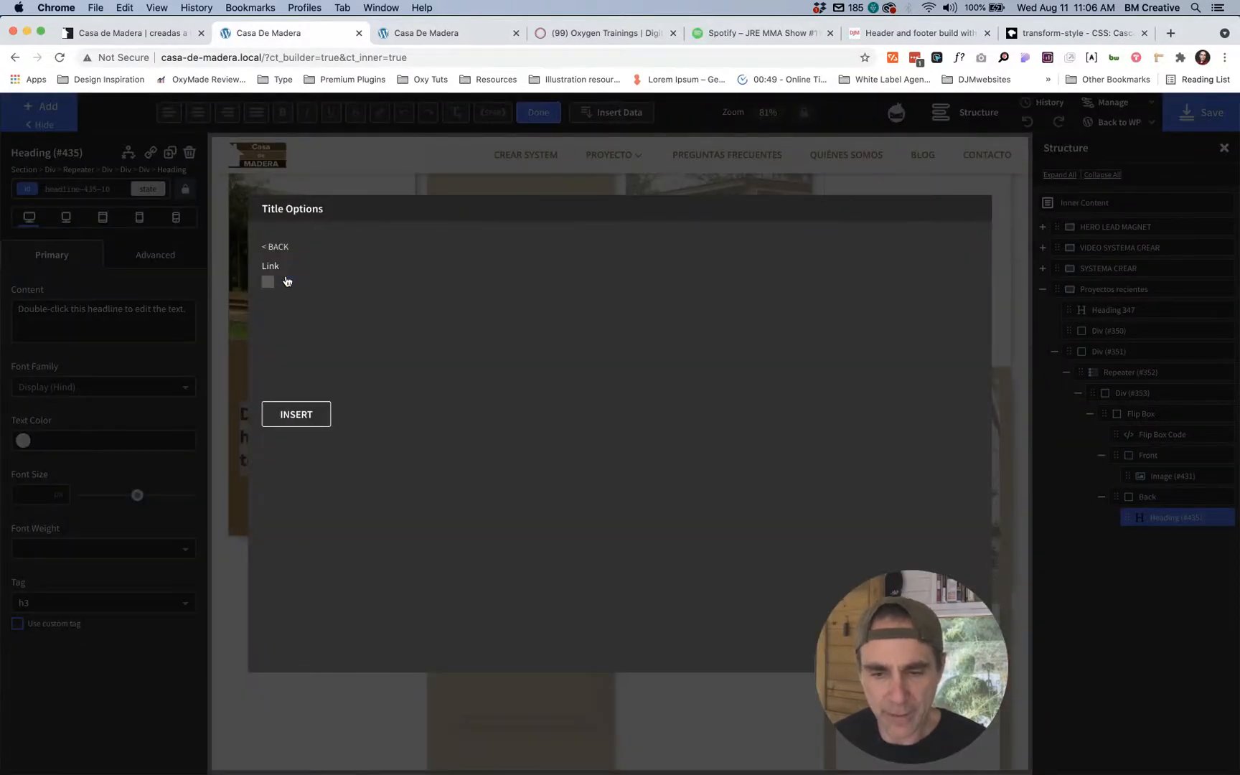
pyautogui.click(295, 415)
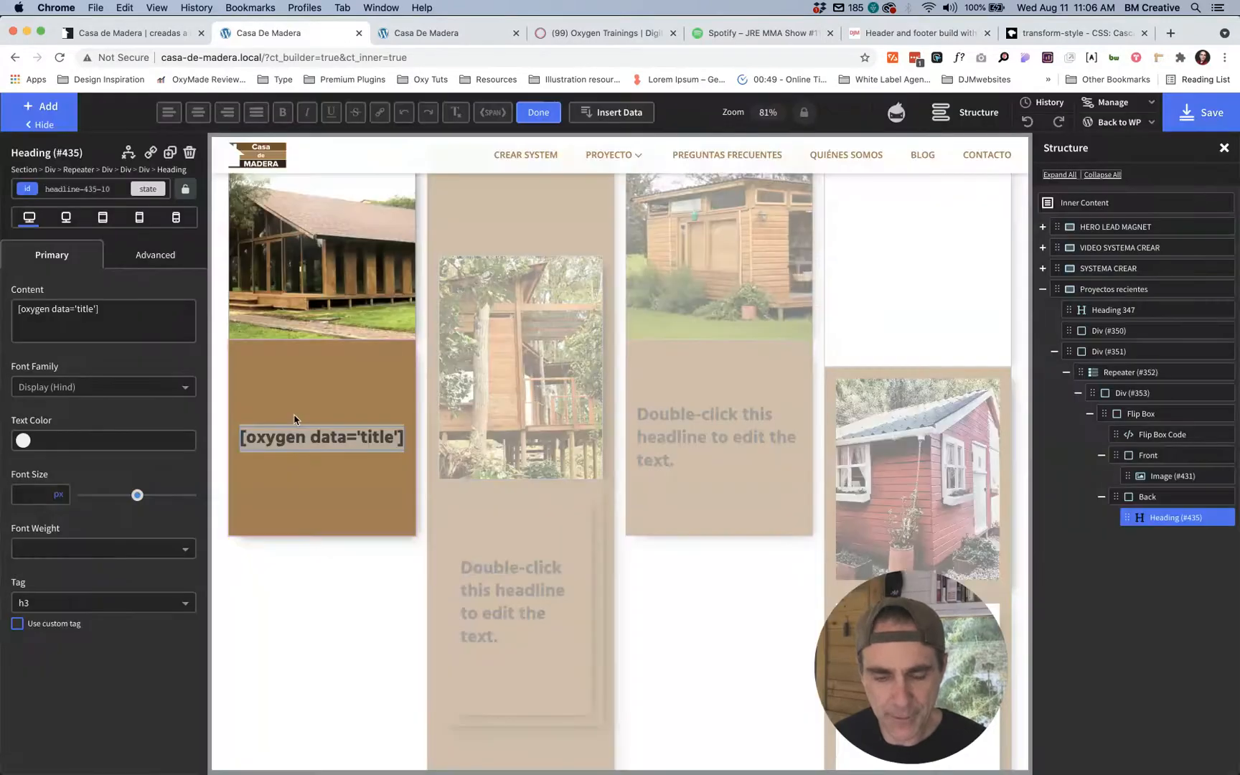
pyautogui.click(288, 399)
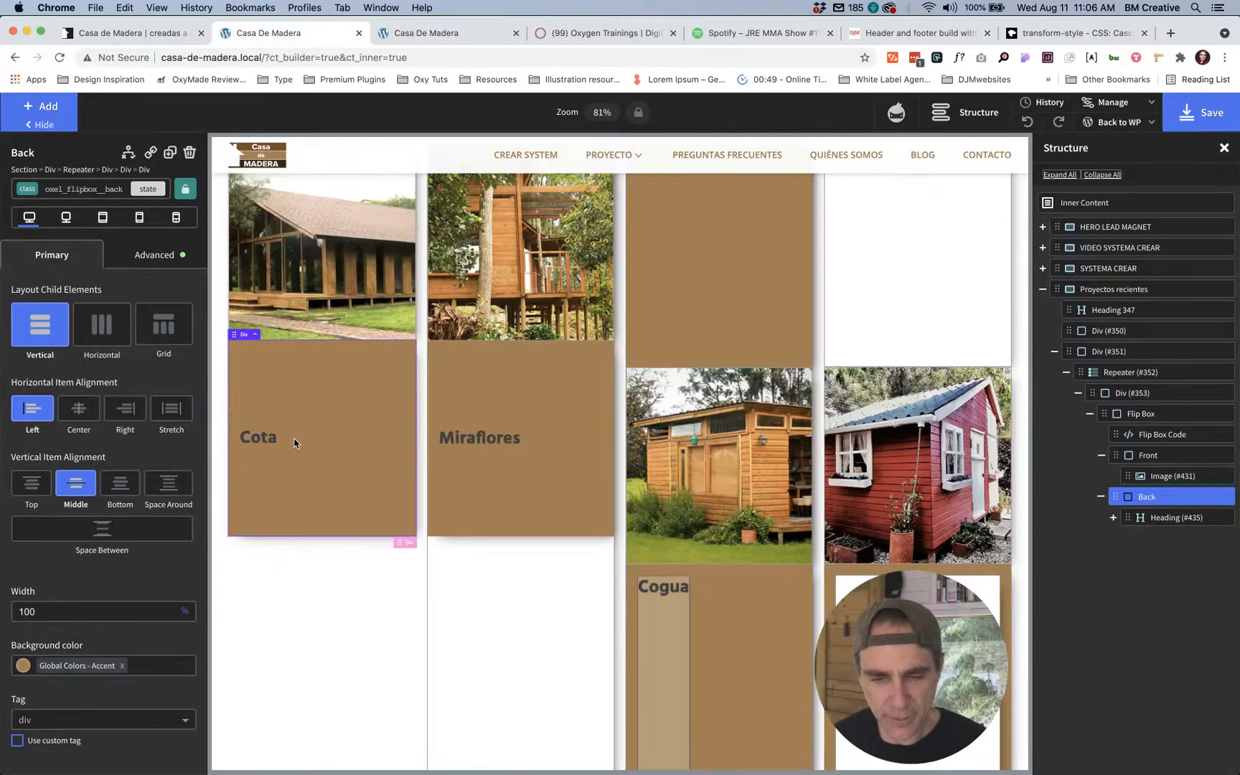
# Step: Wrap the heading in the Back div in a link wrapper and set its URL to the post's dynamic permalink
pyautogui.click(262, 439)
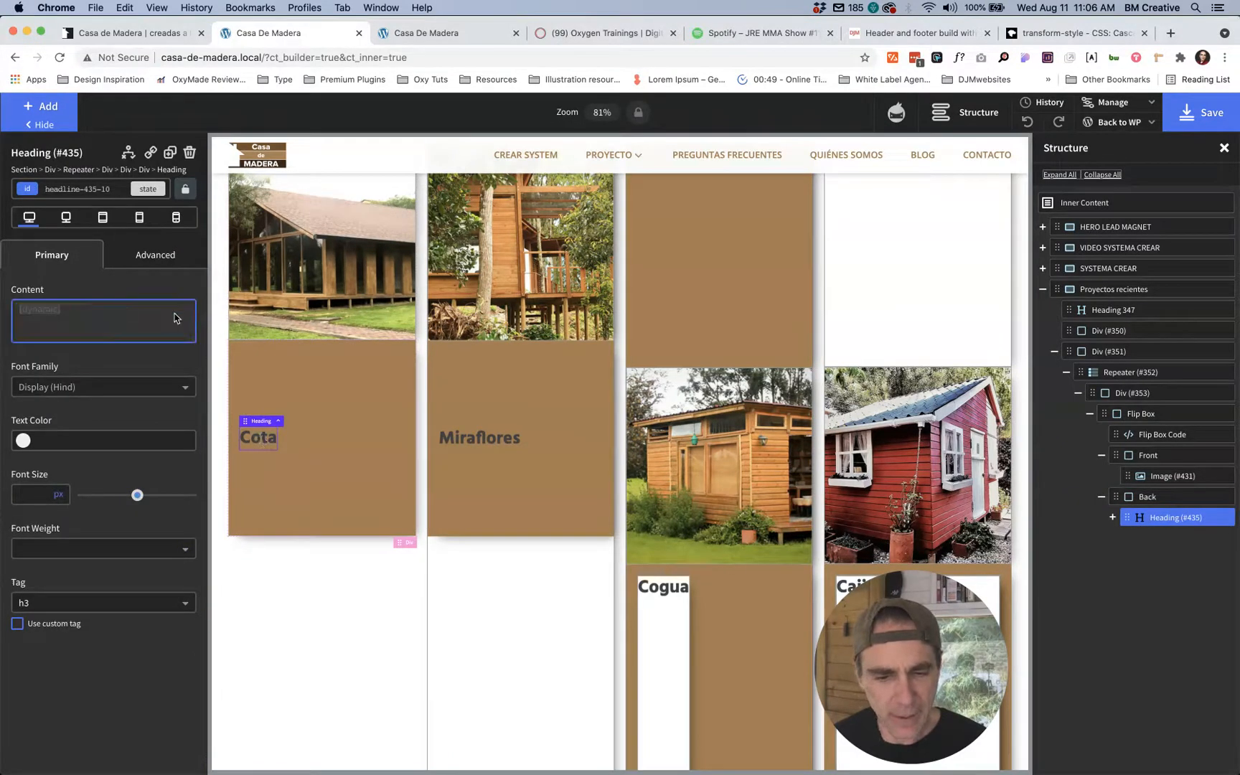
pyautogui.click(154, 159)
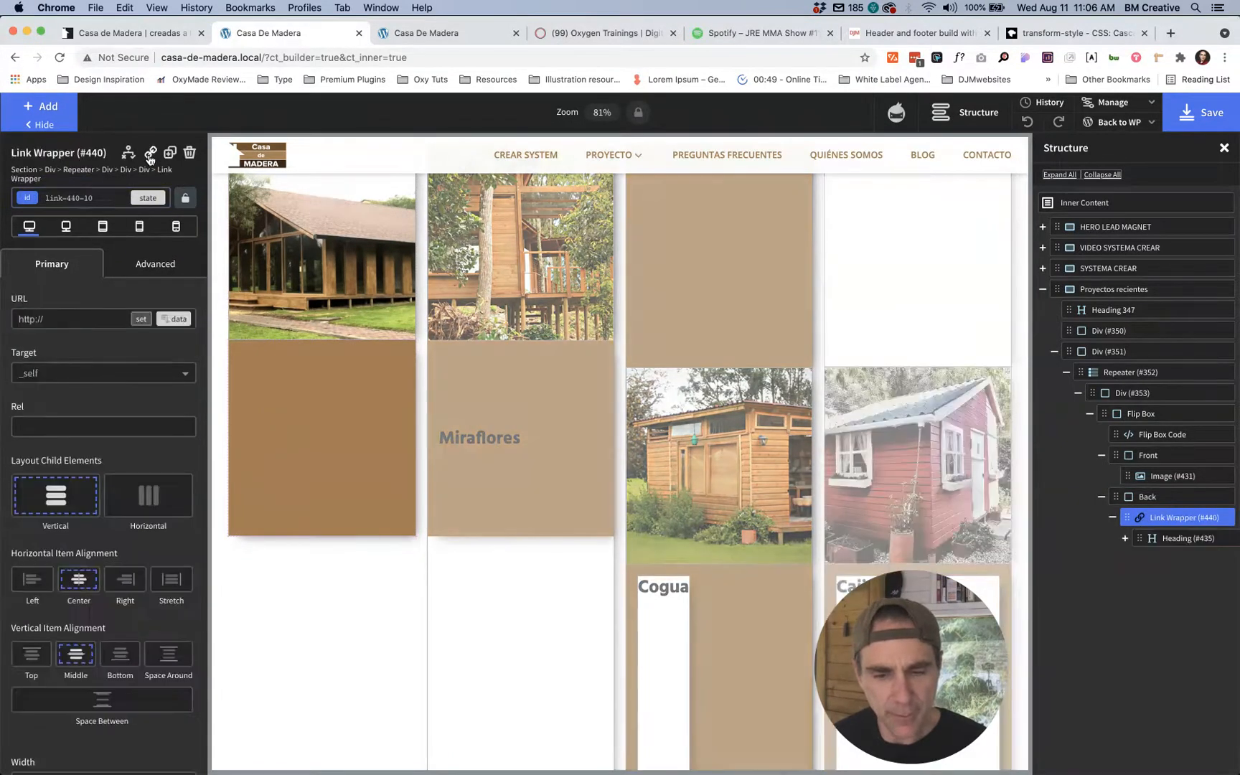
pyautogui.click(142, 302)
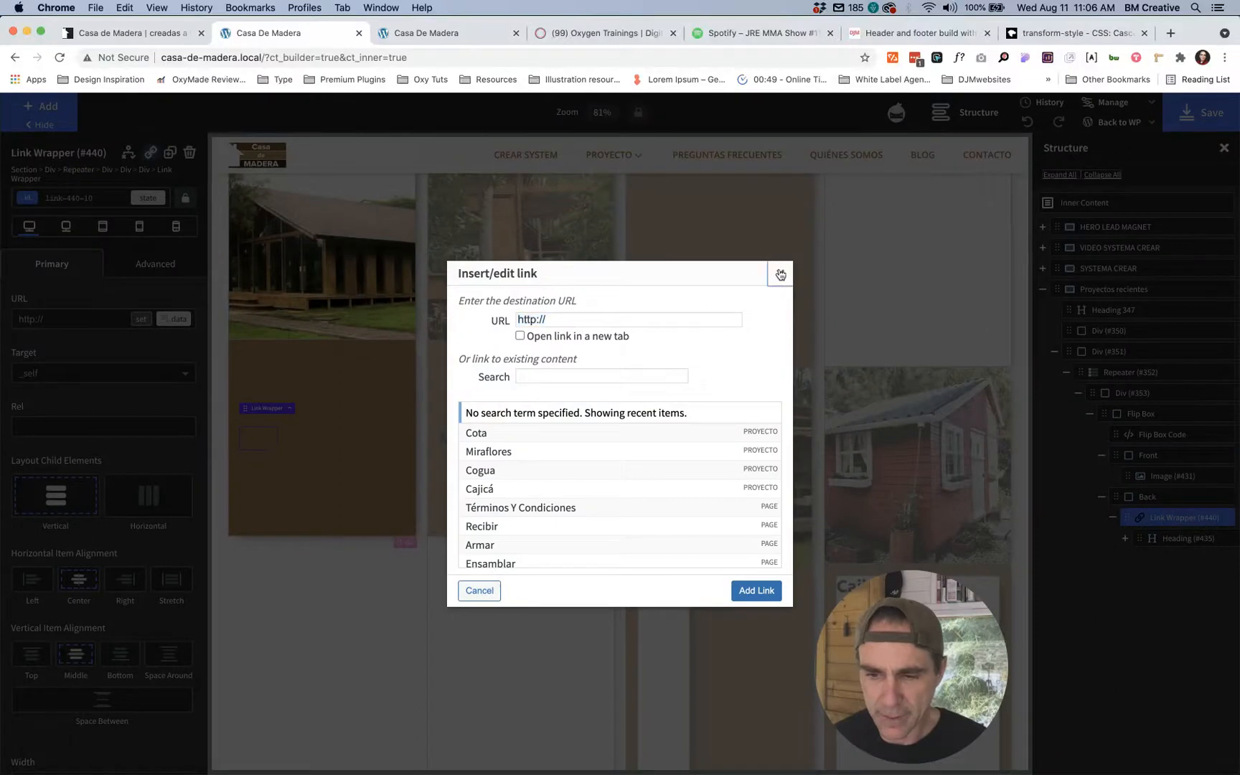
pyautogui.click(780, 274)
pyautogui.click(169, 319)
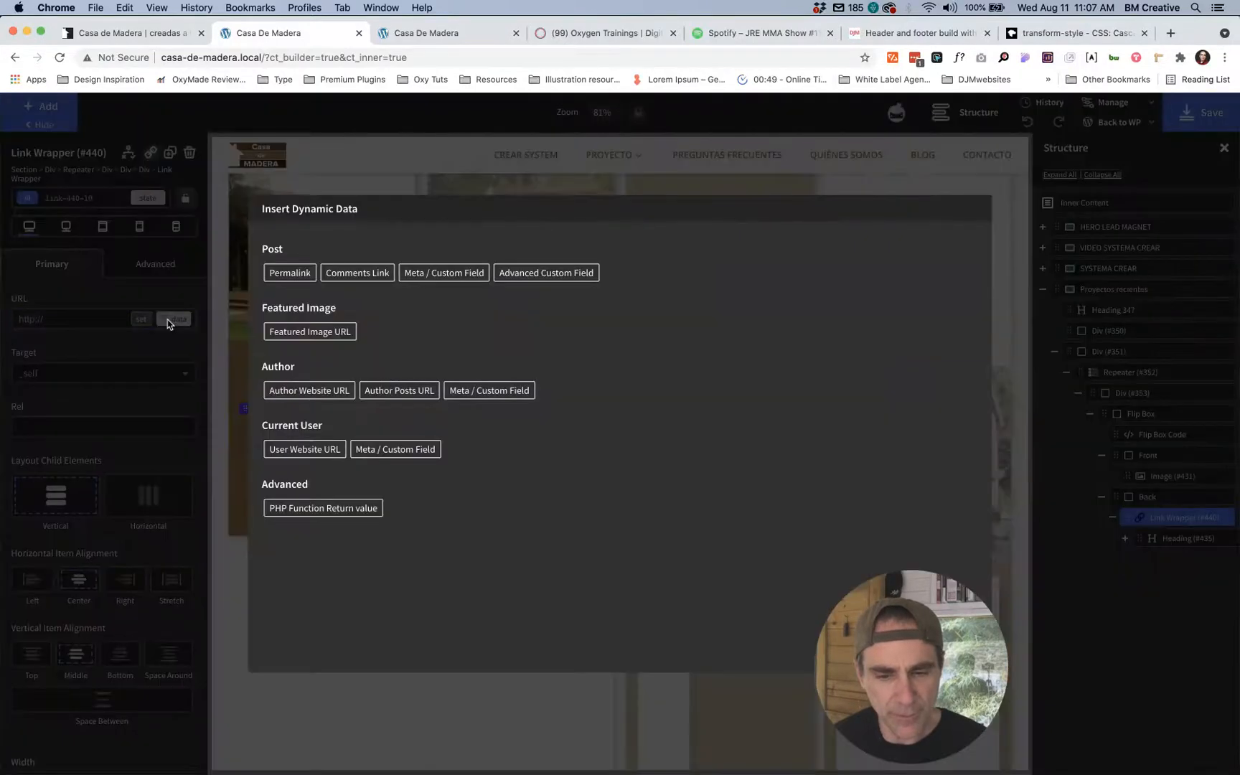
pyautogui.click(284, 272)
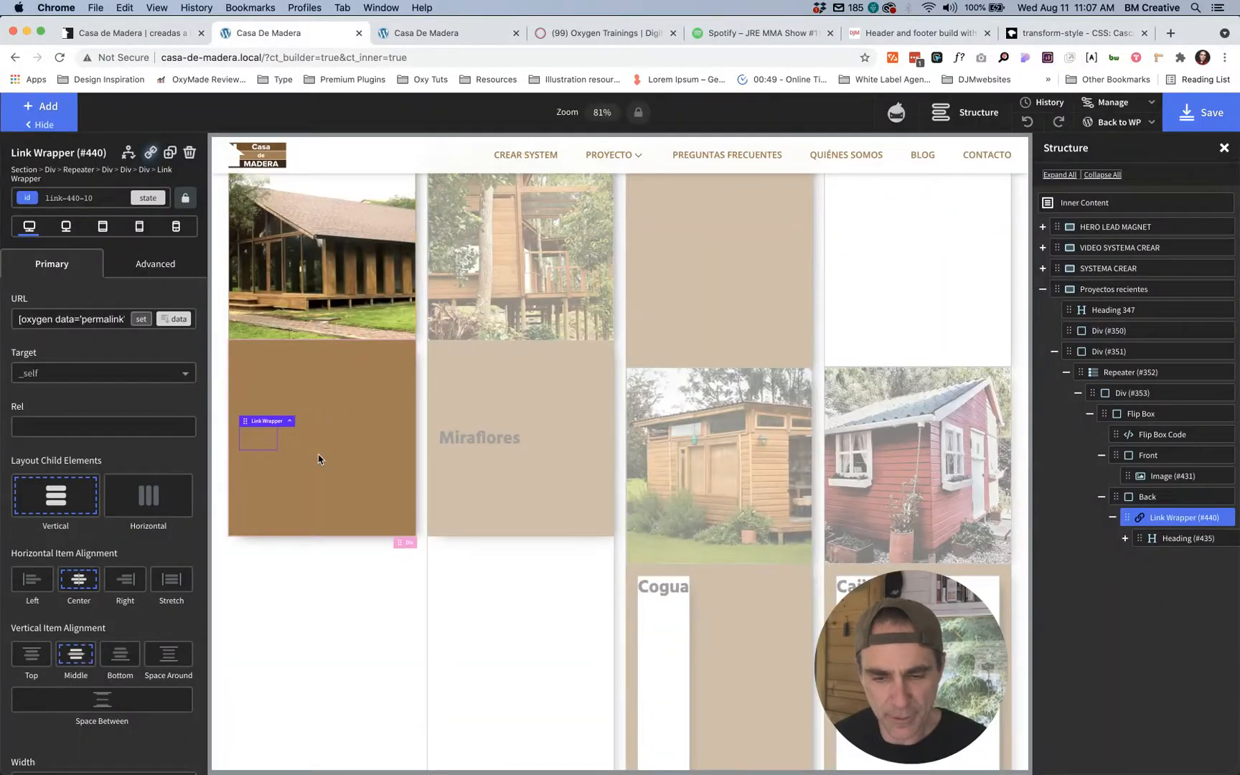
# Step: Set the link wrapper's typography color to the global color white
pyautogui.click(258, 437)
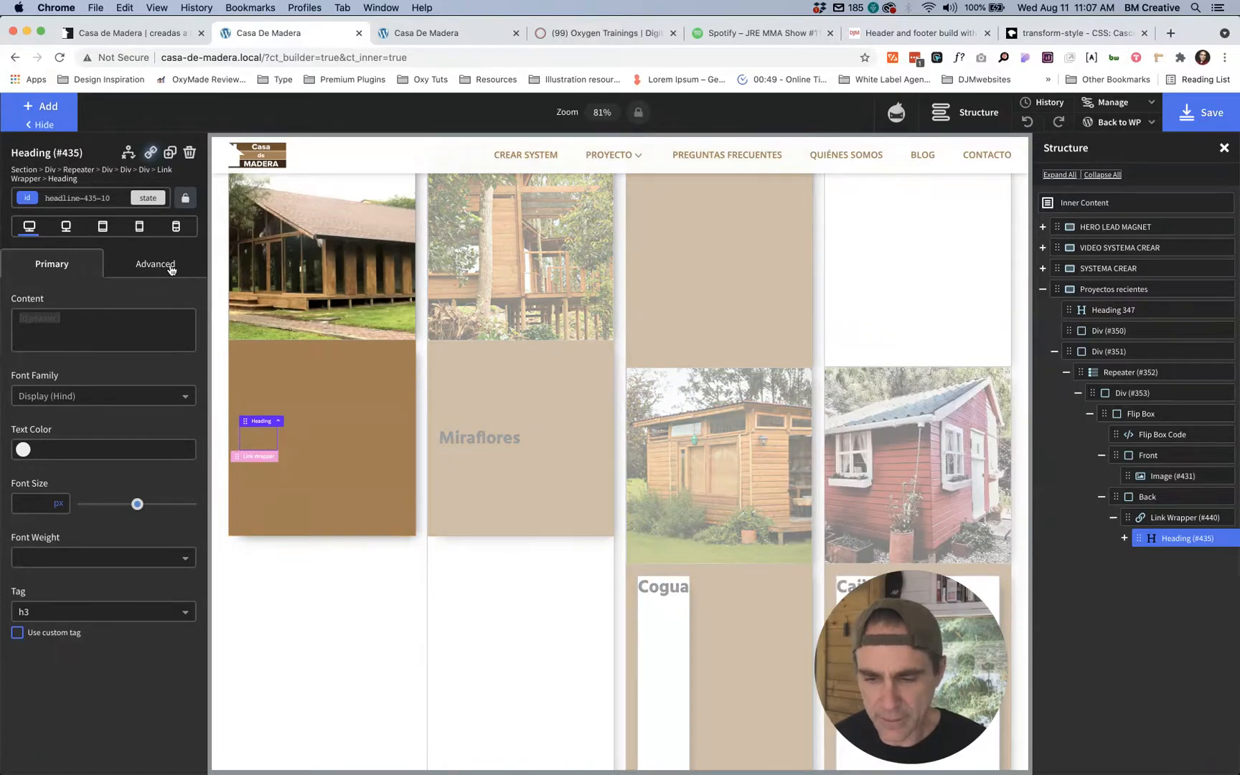
pyautogui.click(153, 267)
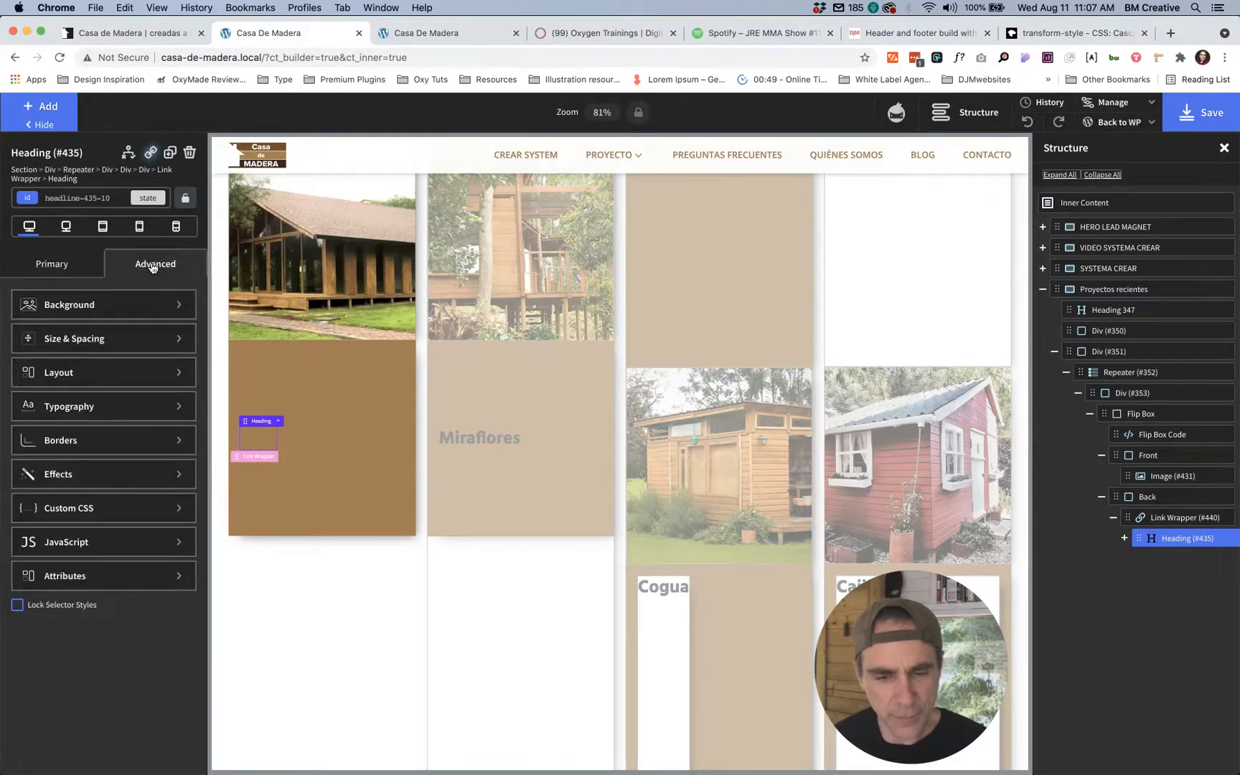
pyautogui.click(76, 260)
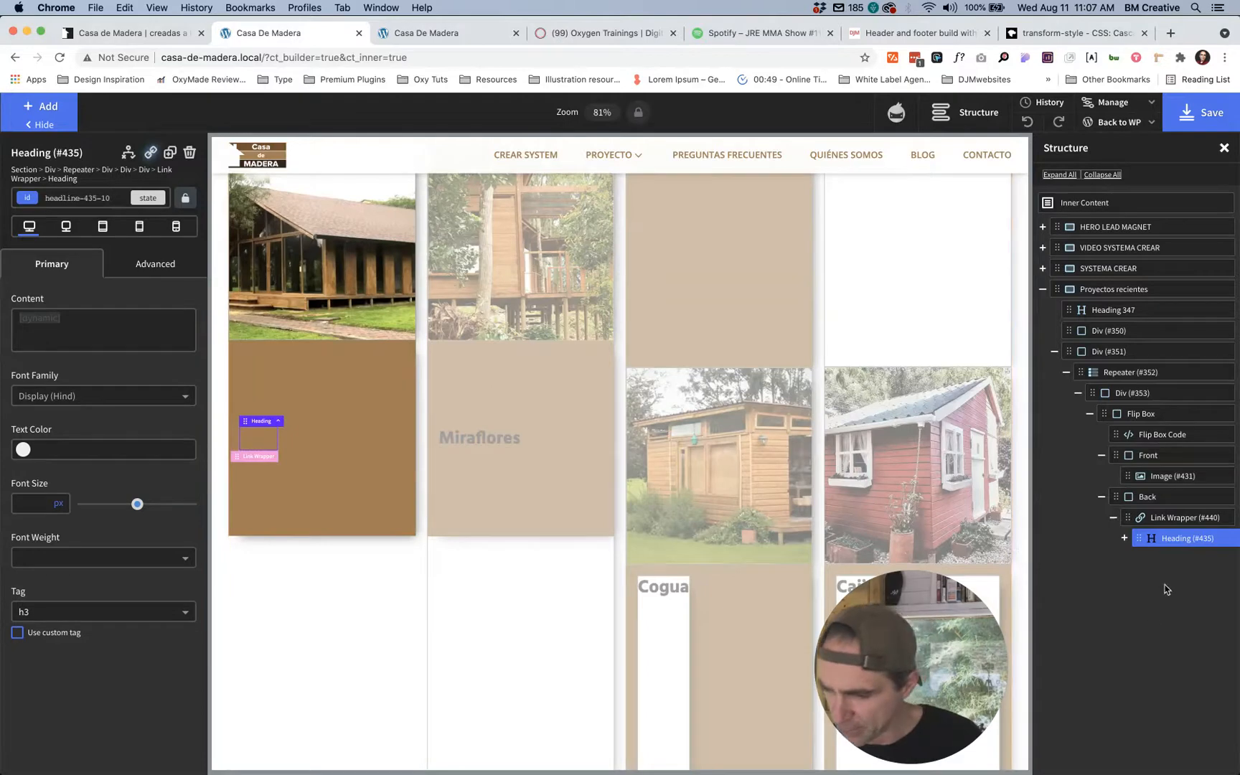
pyautogui.click(1169, 517)
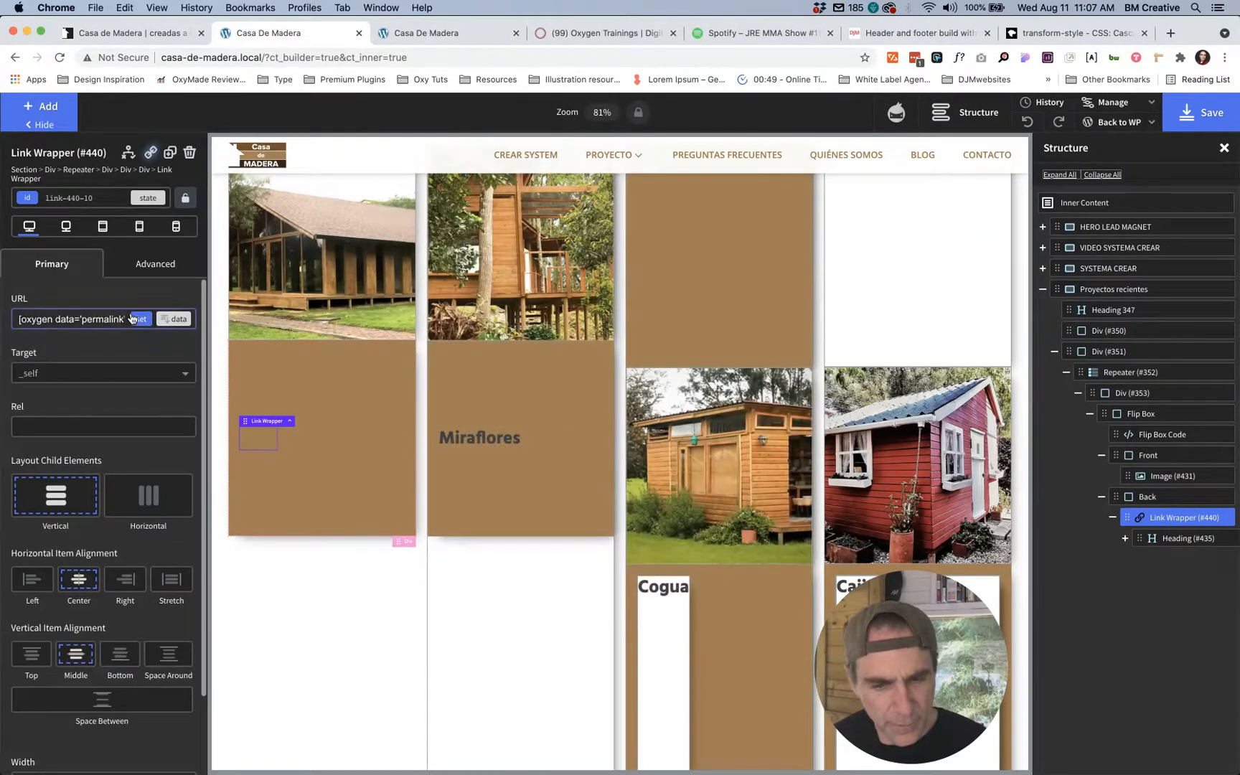
pyautogui.click(154, 265)
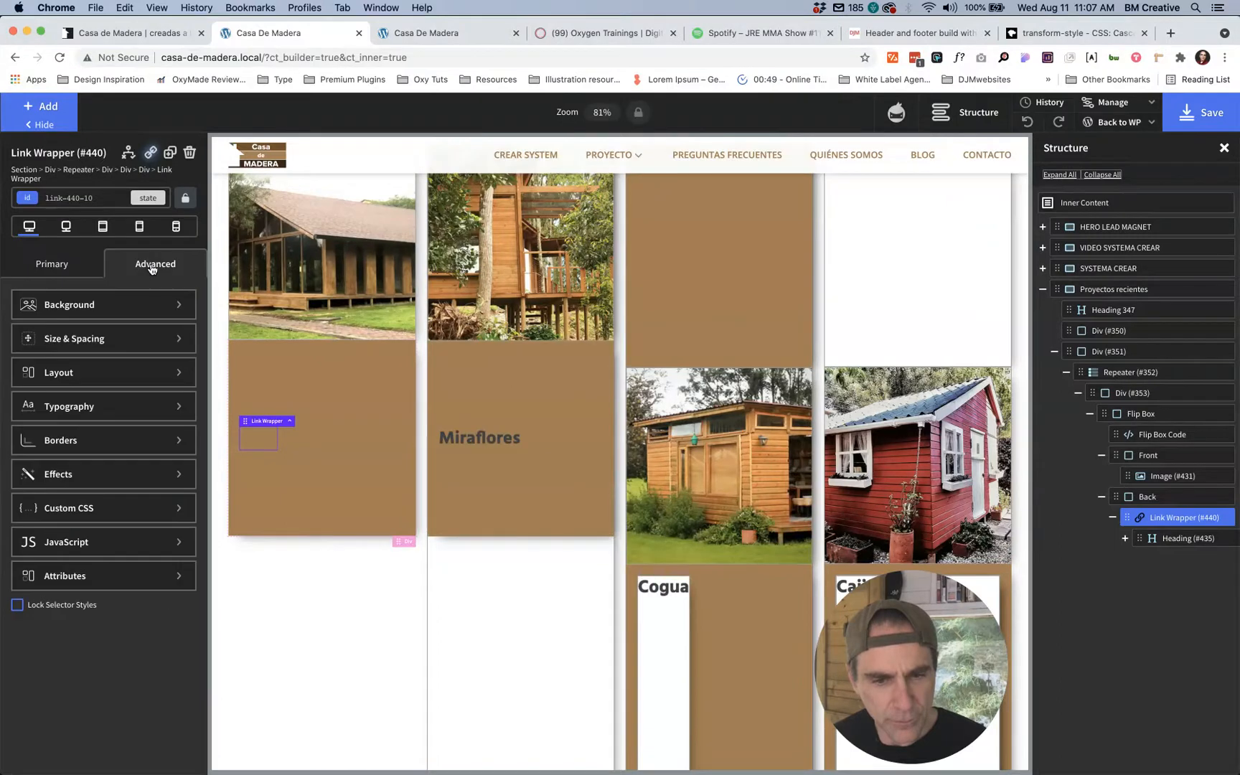
pyautogui.click(83, 408)
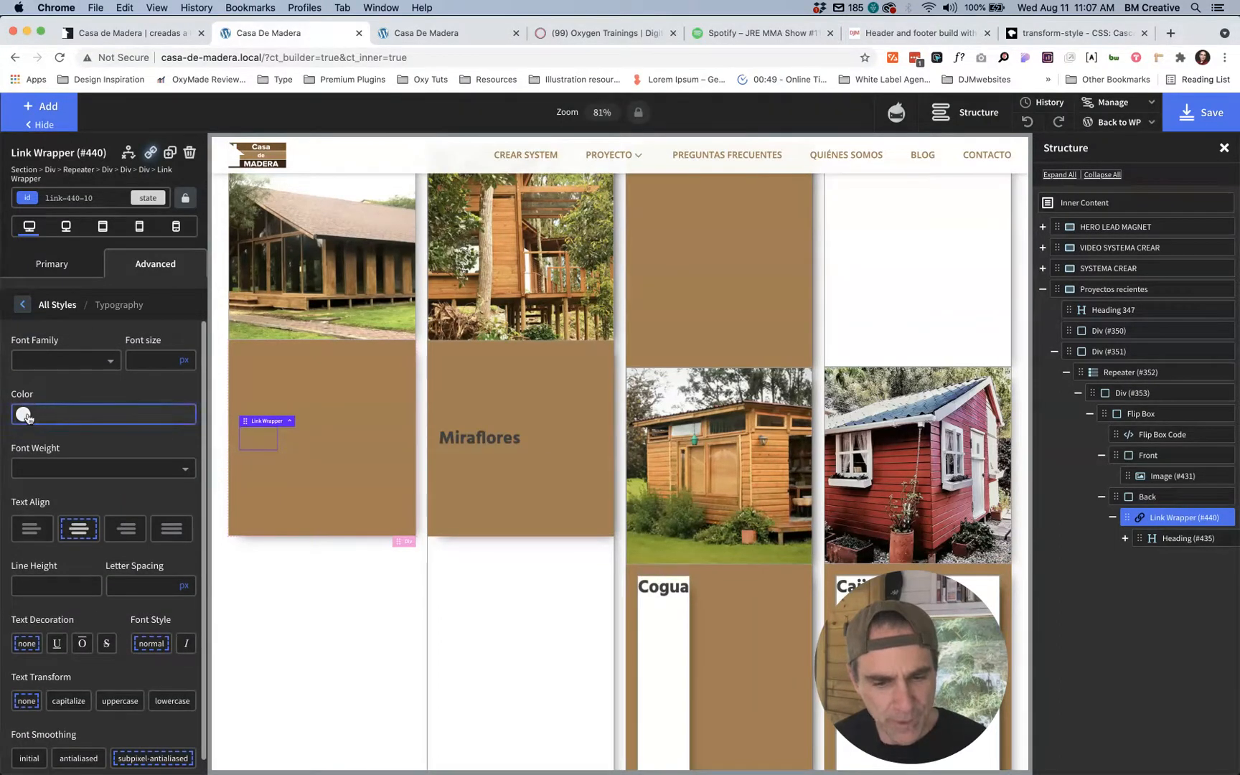
pyautogui.click(24, 415)
pyautogui.click(126, 588)
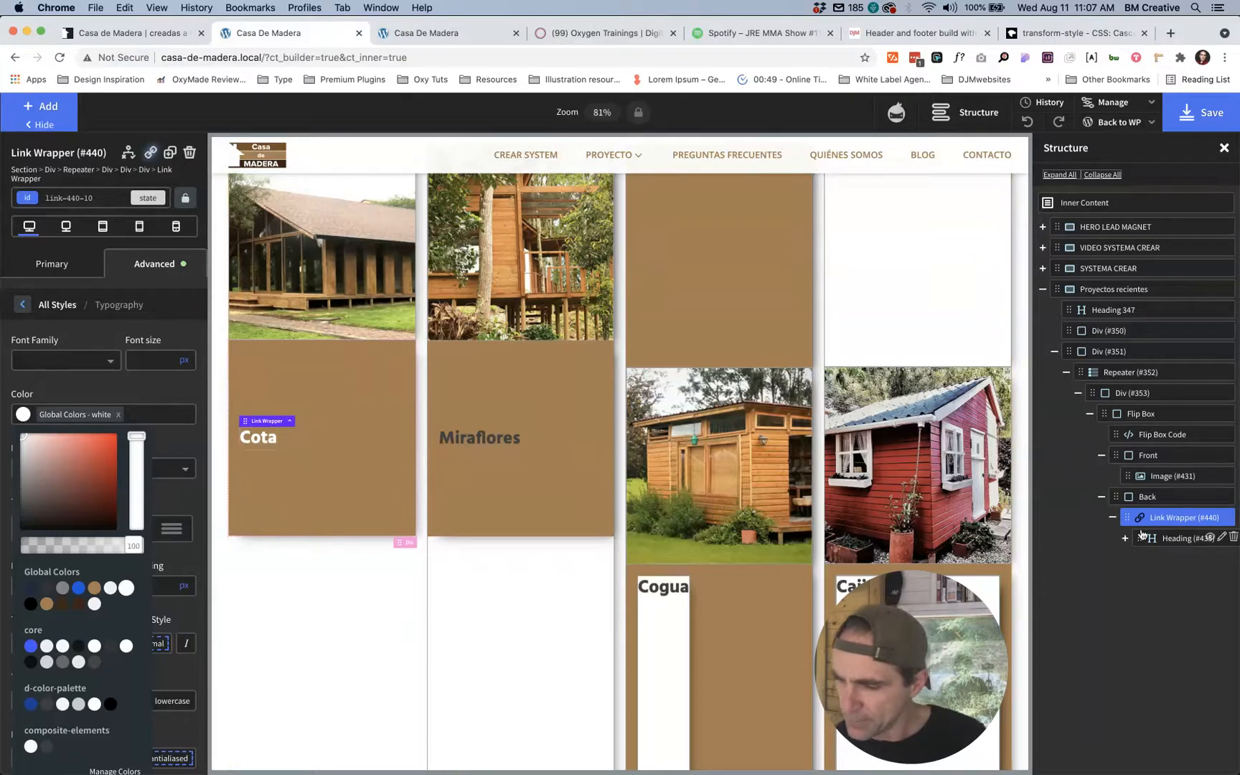
# Step: Align the Back div's child elements vertically to the top and set its padding to 5 rem on all four sides
pyautogui.click(1148, 496)
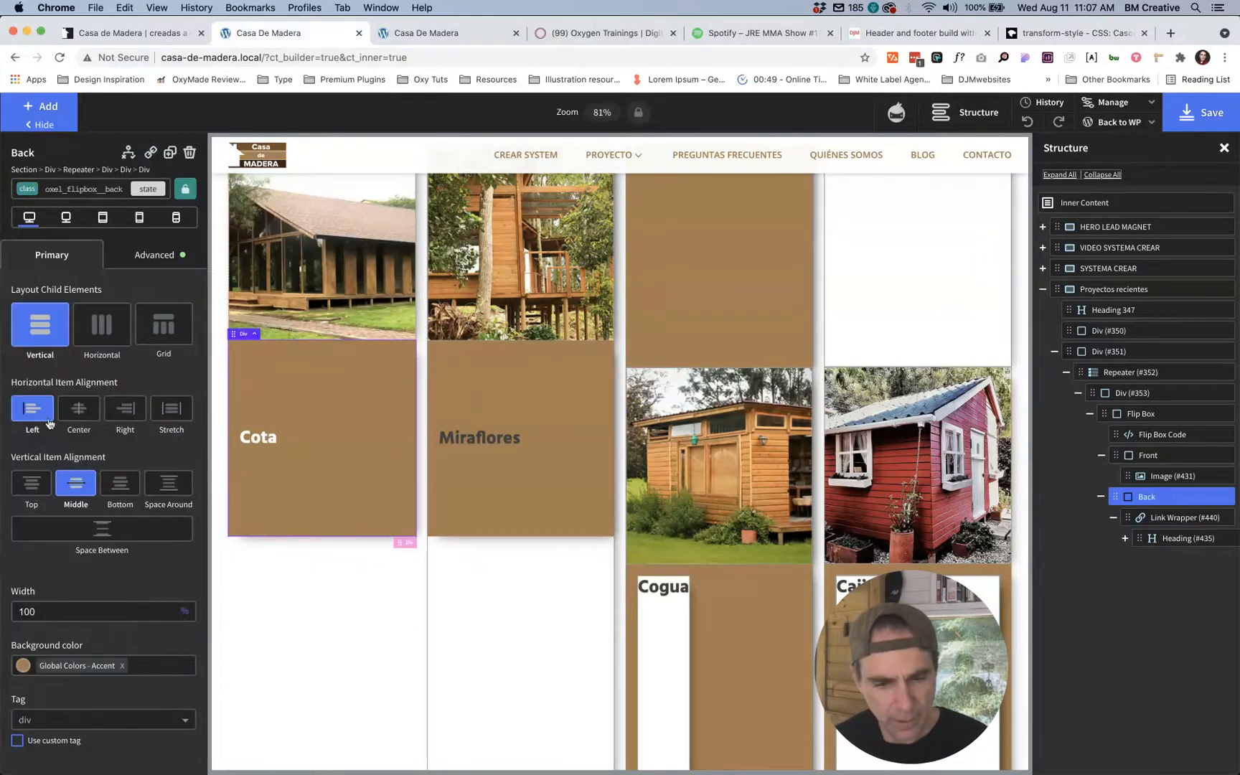
pyautogui.click(30, 484)
pyautogui.click(153, 254)
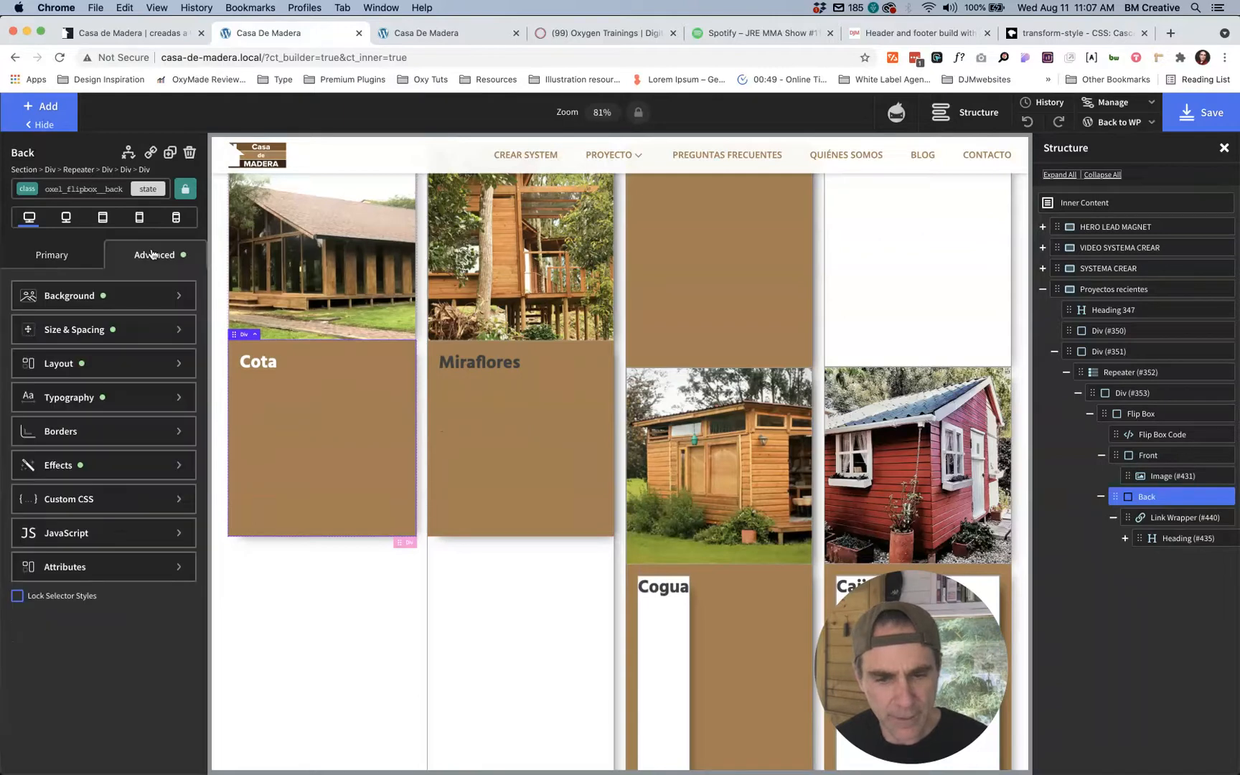
pyautogui.click(68, 328)
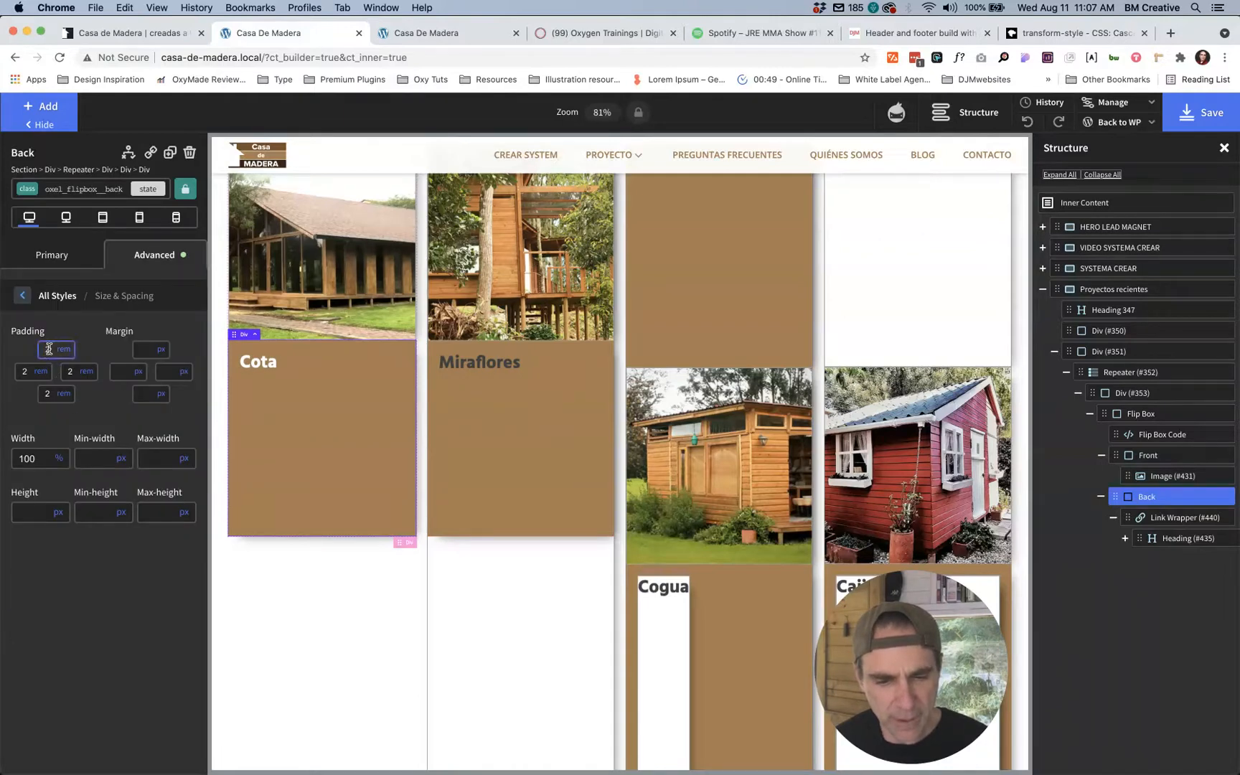
pyautogui.write('5')
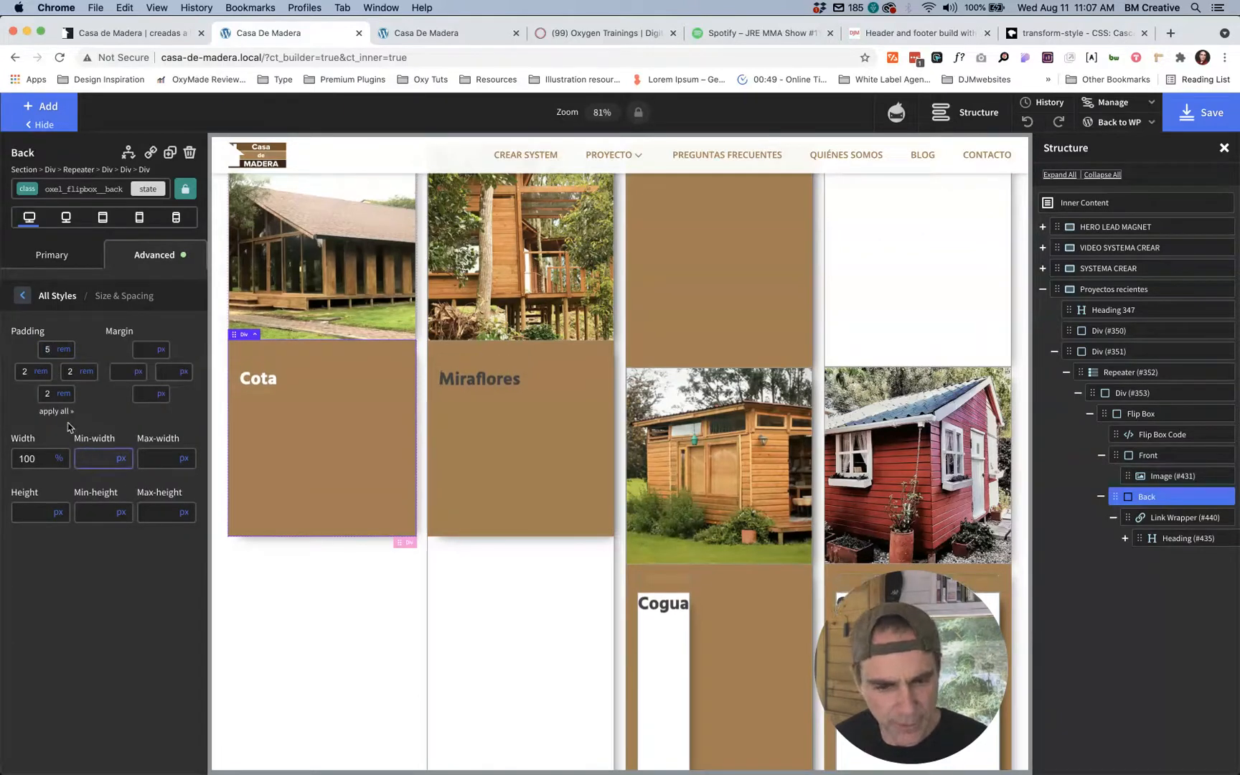
pyautogui.click(57, 411)
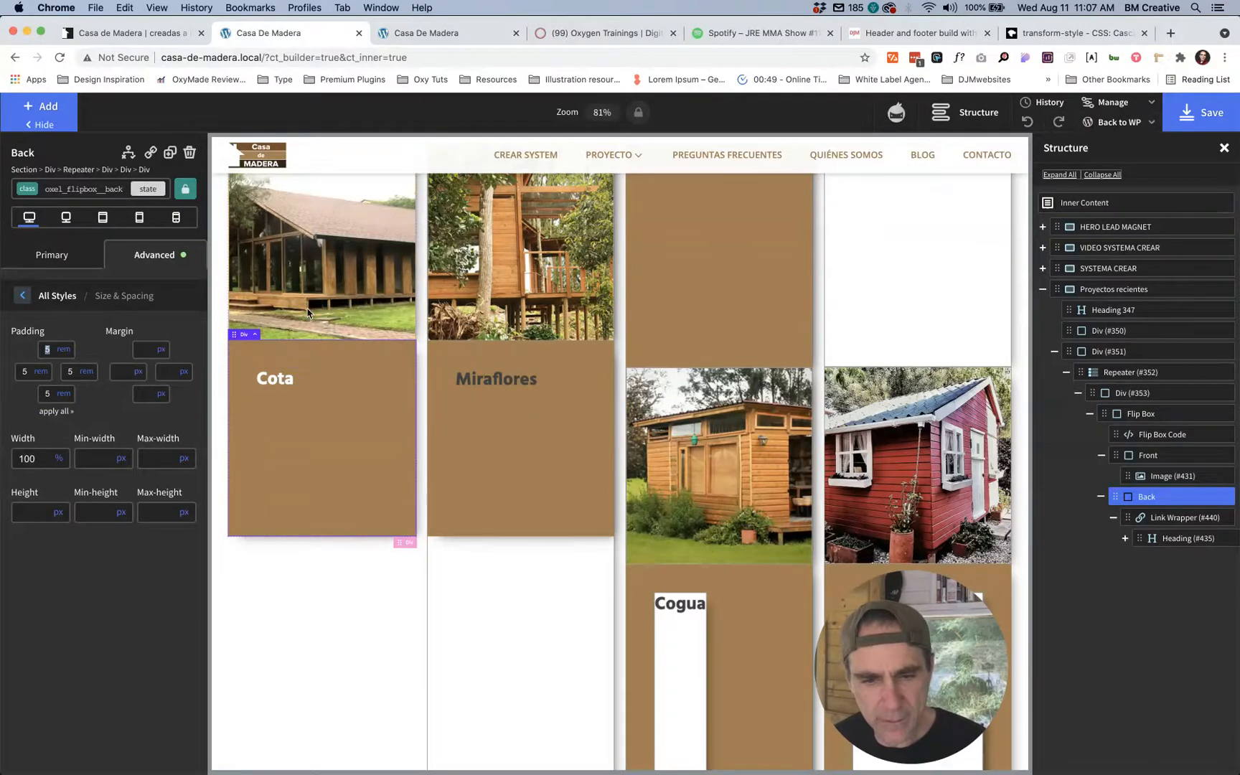
# Step: Compare the spacing in the Back div with the Armar and Recibir flip boxes in the builder and on the live page
pyautogui.scroll(10, 588, 419)
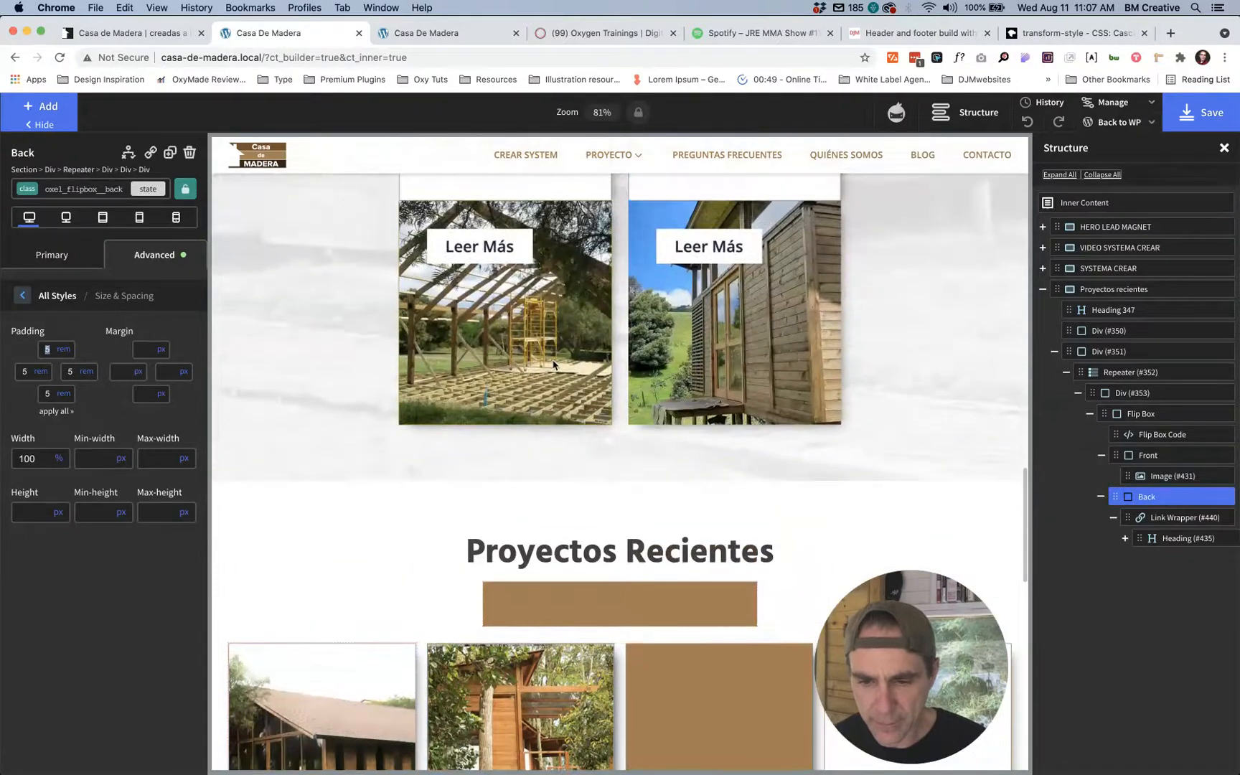
pyautogui.scroll(3, 510, 470)
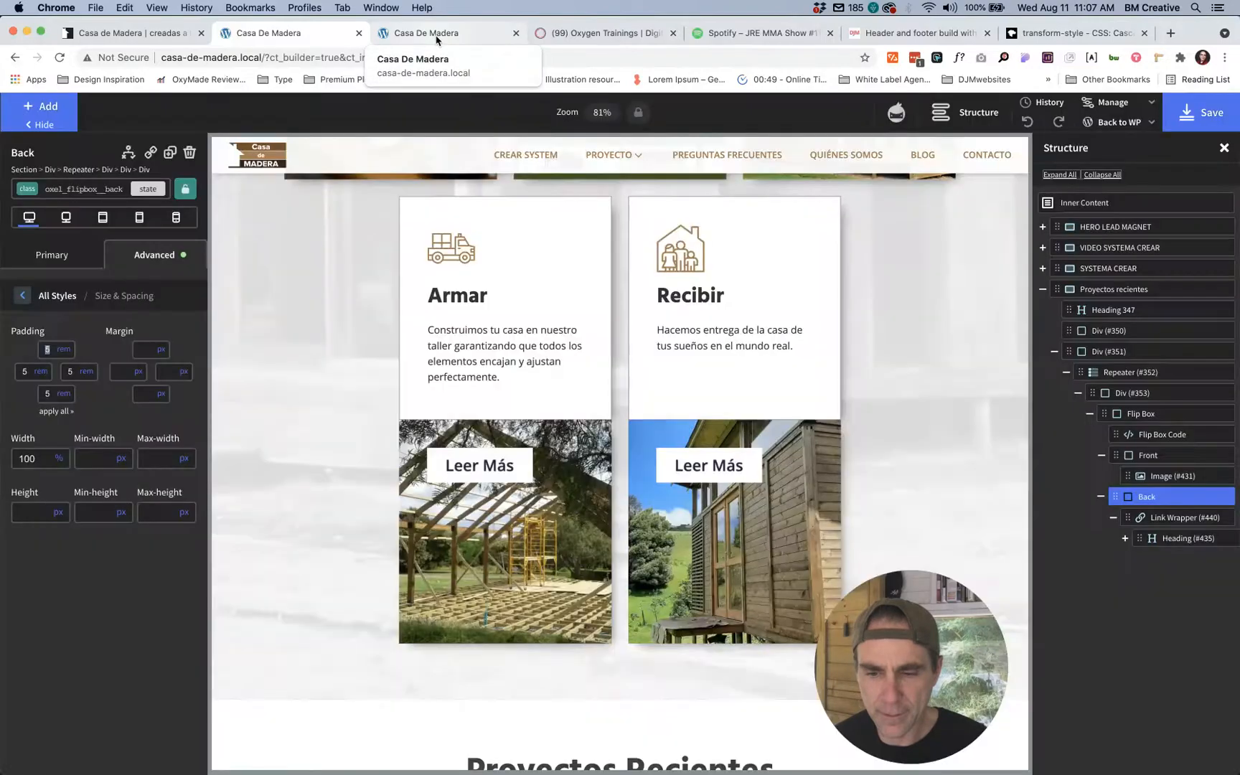
pyautogui.click(436, 34)
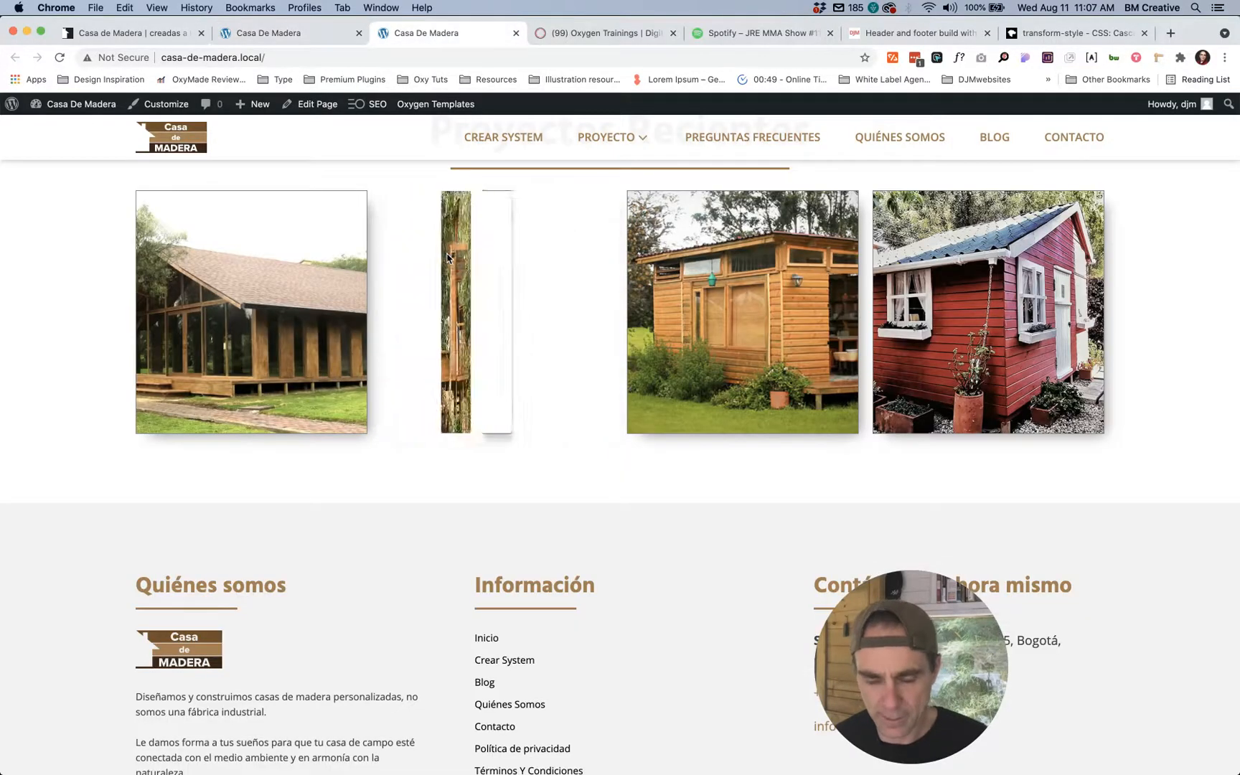
pyautogui.scroll(6, 447, 257)
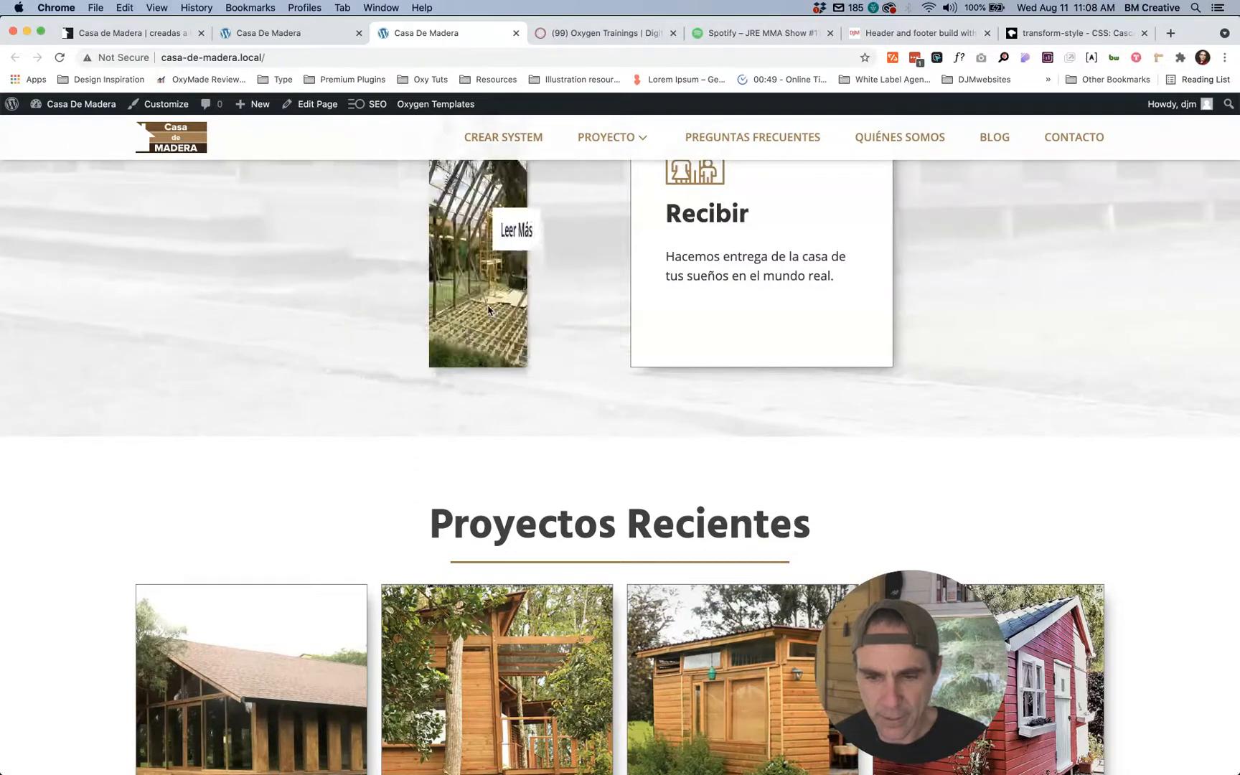
pyautogui.scroll(-7, 487, 310)
pyautogui.click(348, 35)
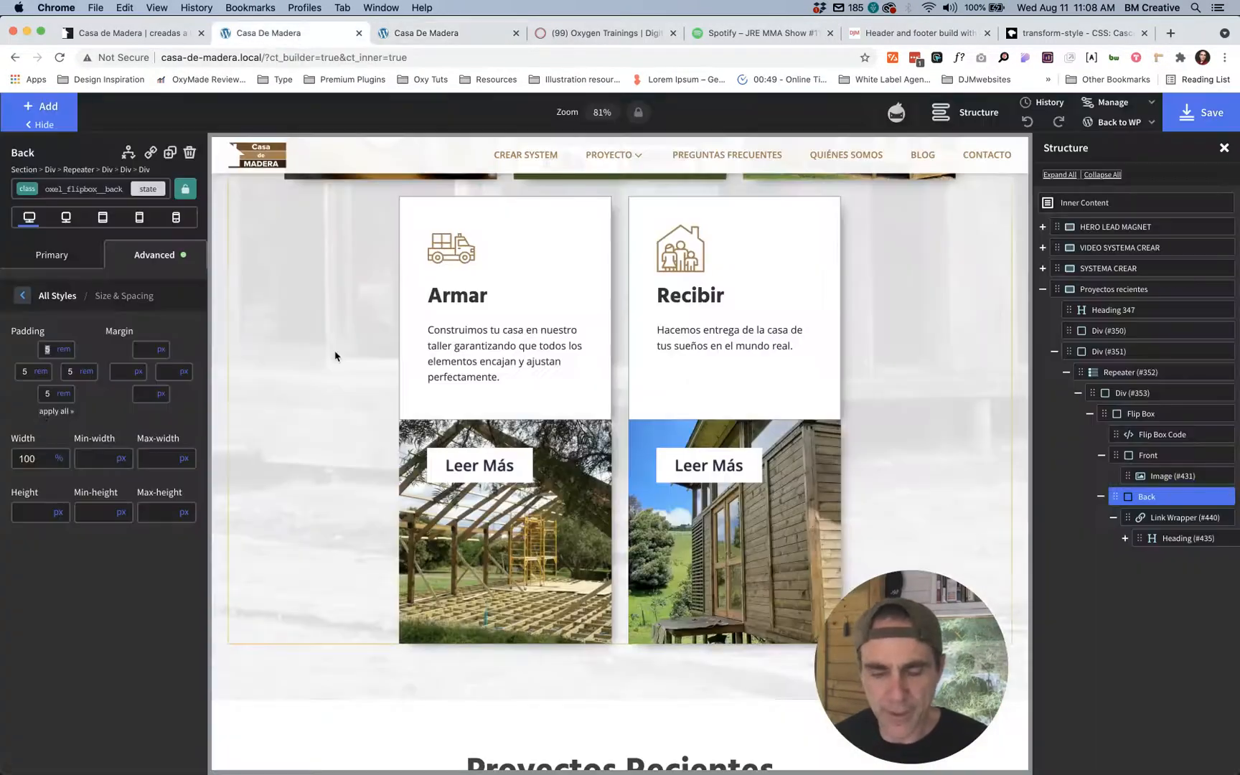
pyautogui.scroll(-5, 337, 359)
pyautogui.scroll(-1, 351, 384)
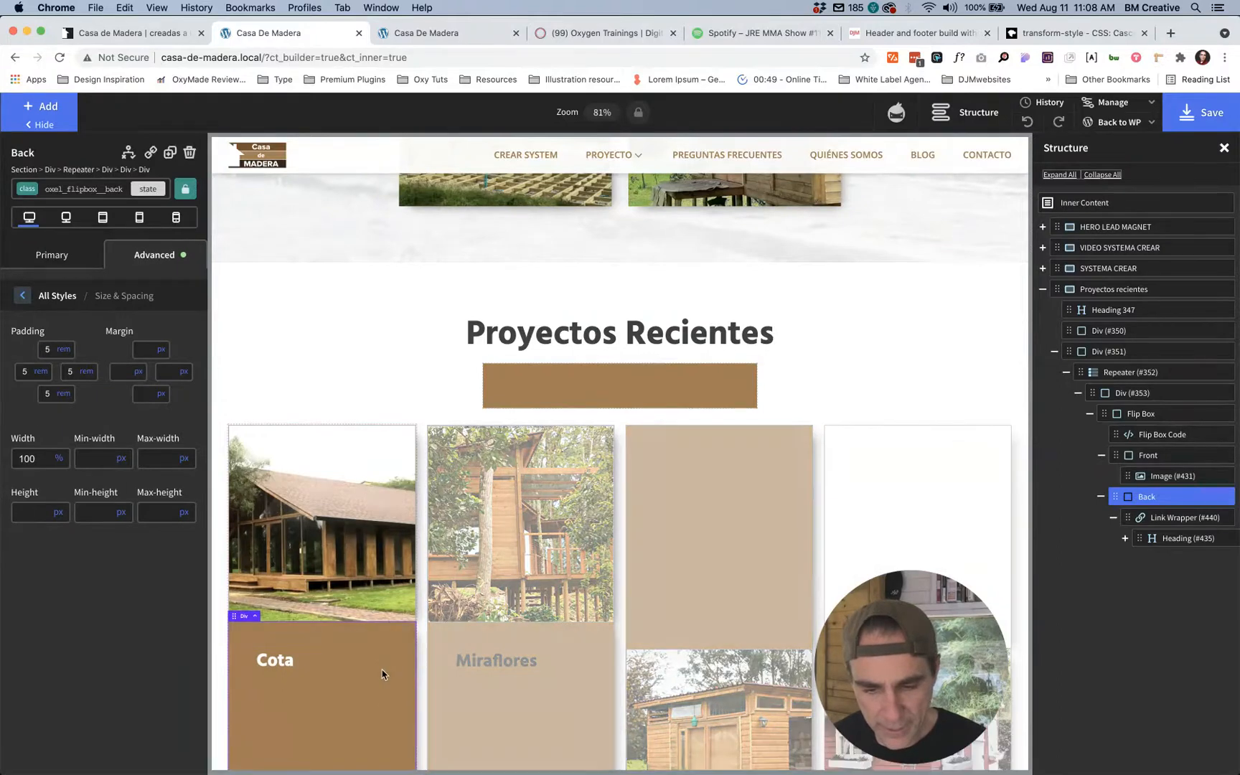
# Step: Check the Back div's background settings and review both sets of flip boxes on the live home page
pyautogui.click(141, 260)
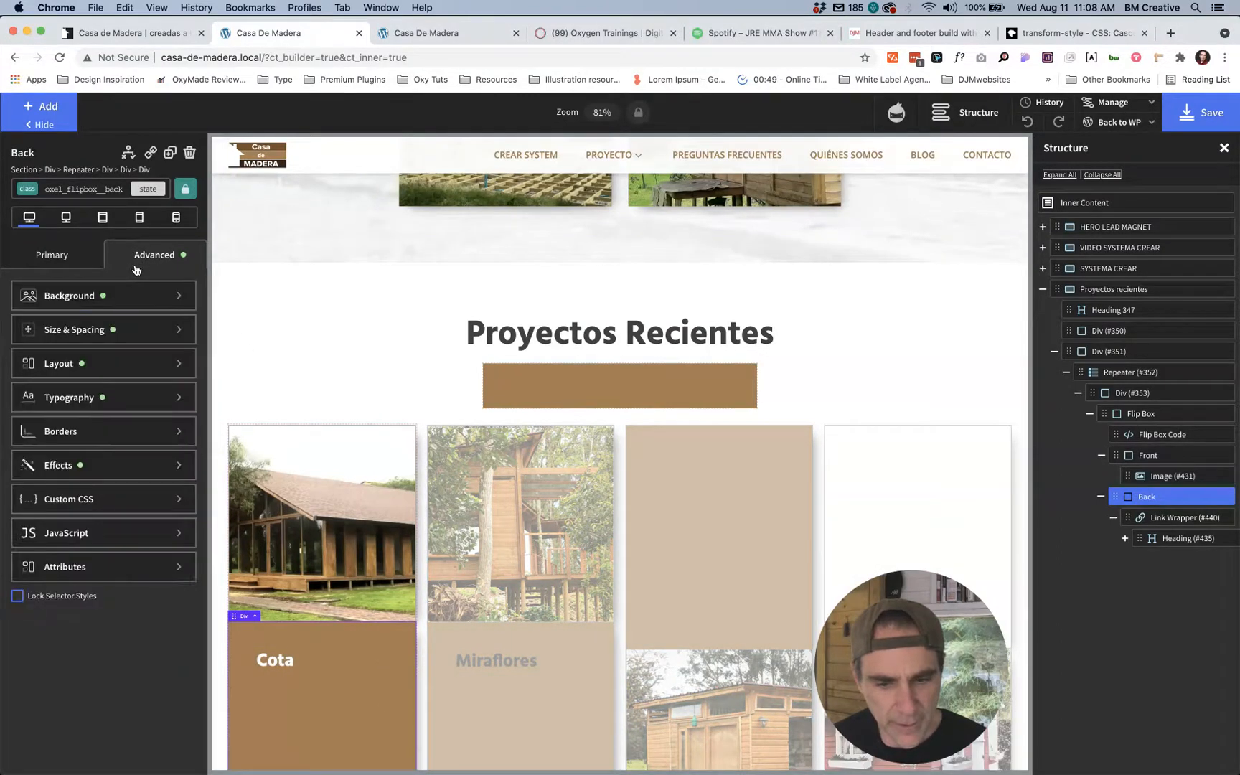
pyautogui.click(74, 299)
pyautogui.scroll(4, 423, 352)
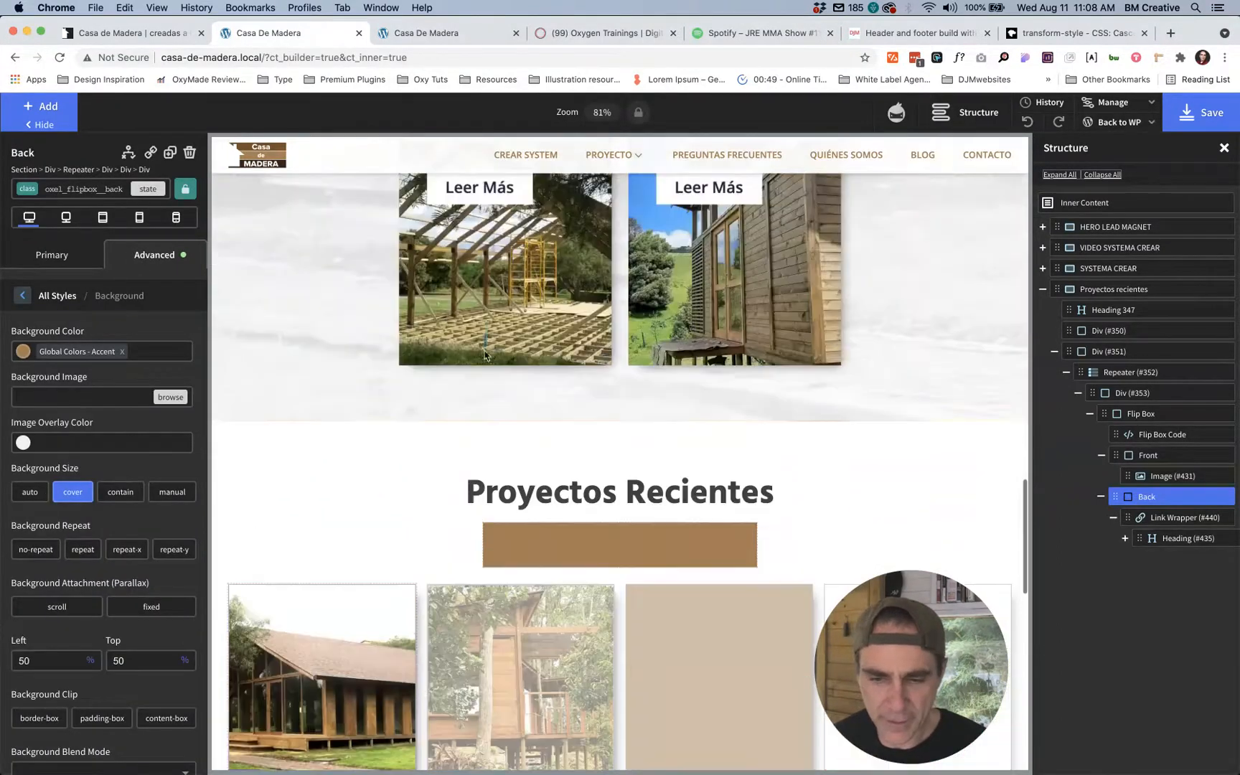
pyautogui.click(438, 33)
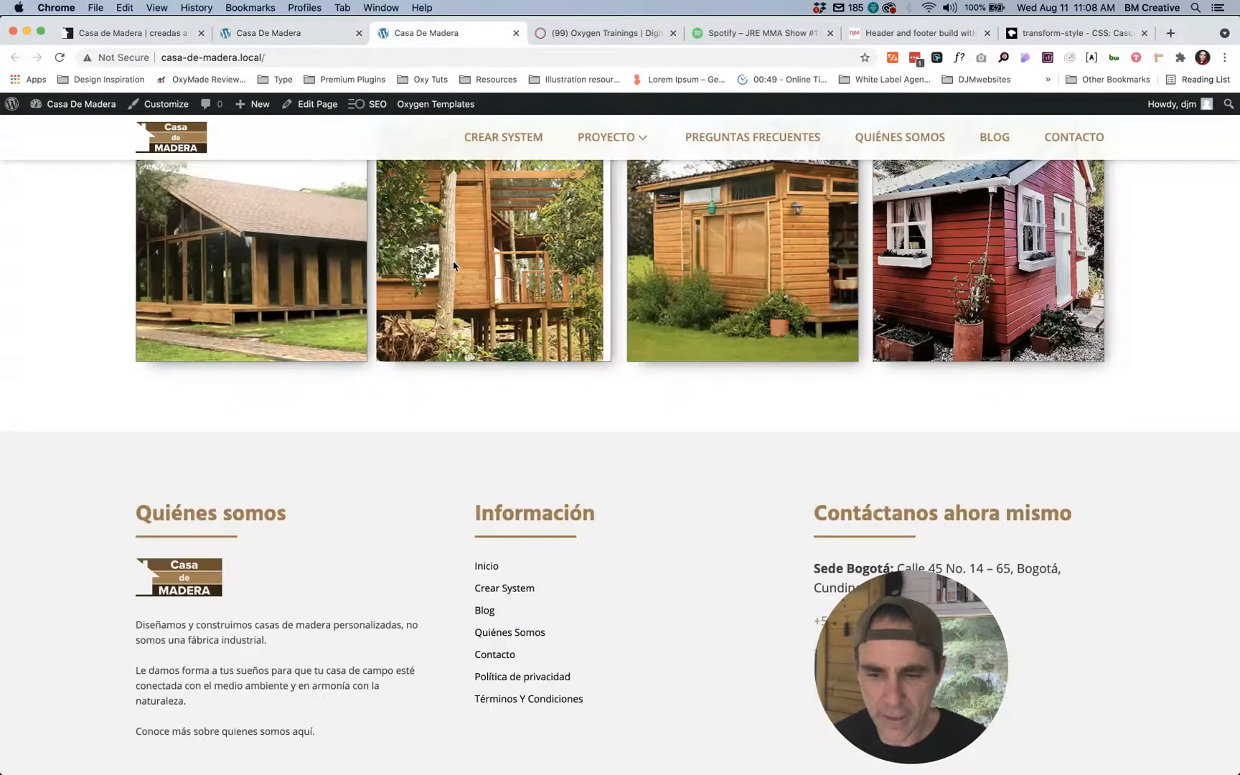
pyautogui.scroll(10, 454, 261)
pyautogui.moveTo(454, 262)
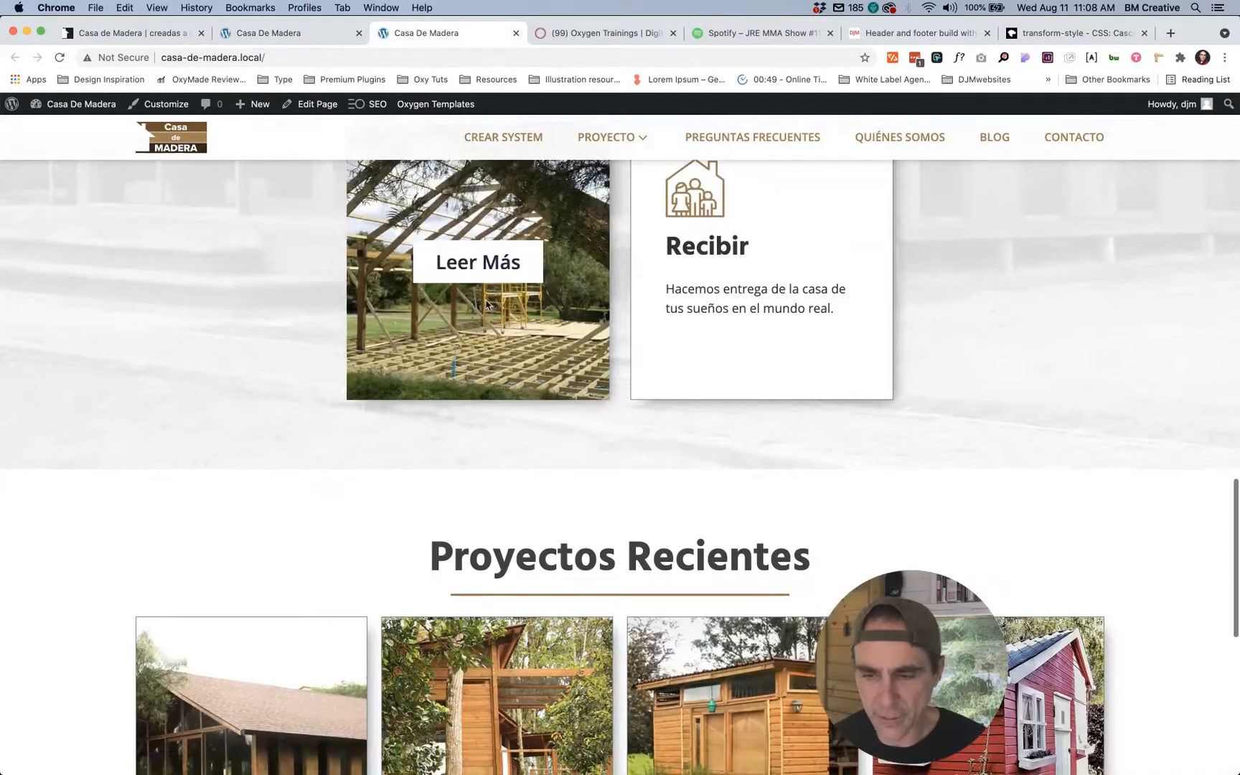
pyautogui.scroll(3, 486, 304)
pyautogui.scroll(-10, 486, 304)
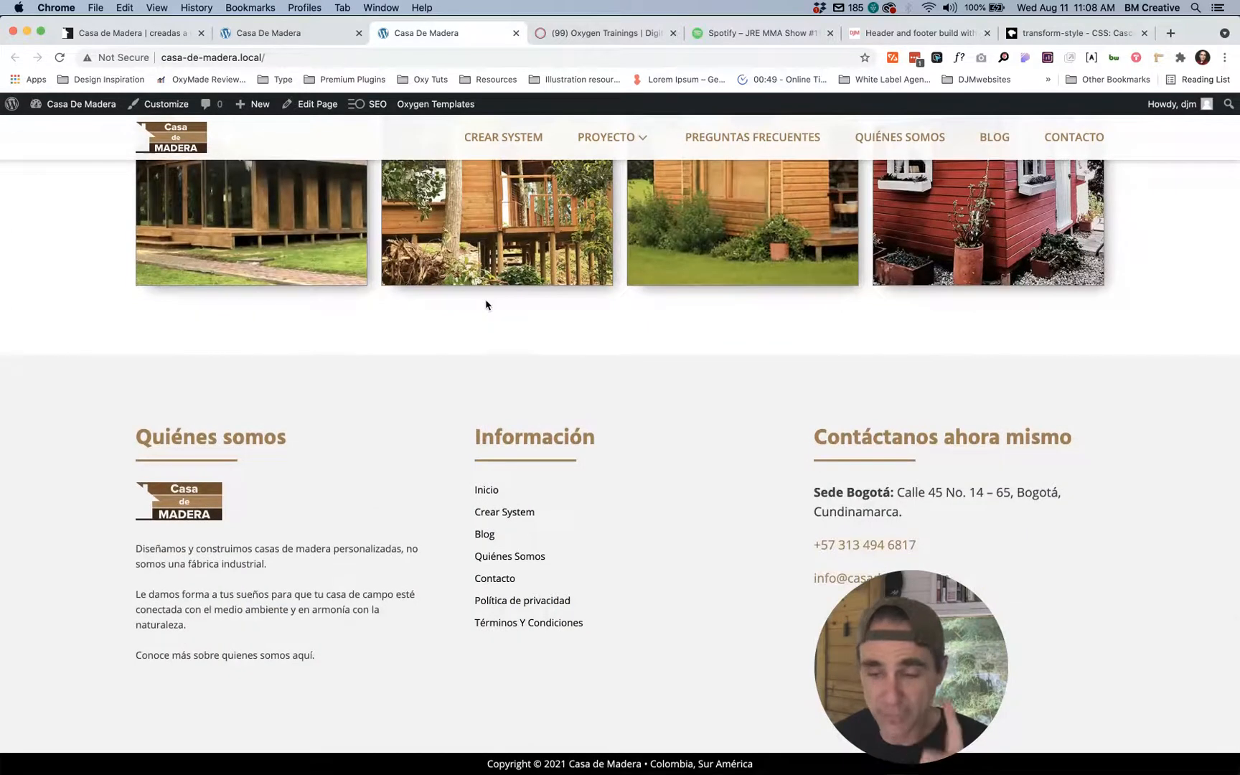
pyautogui.click(293, 38)
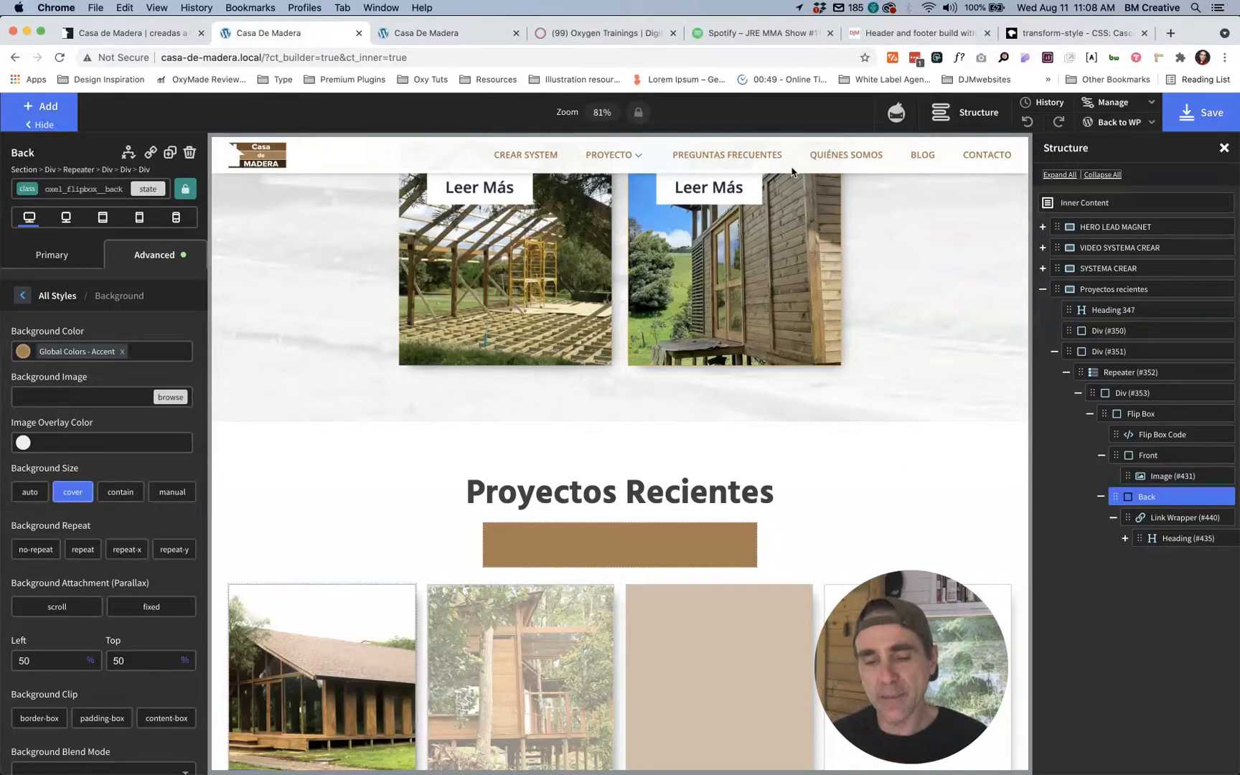
# Step: Look at the tool for resetting a class to its defaults, and cancel it without resetting any class
pyautogui.click(1116, 124)
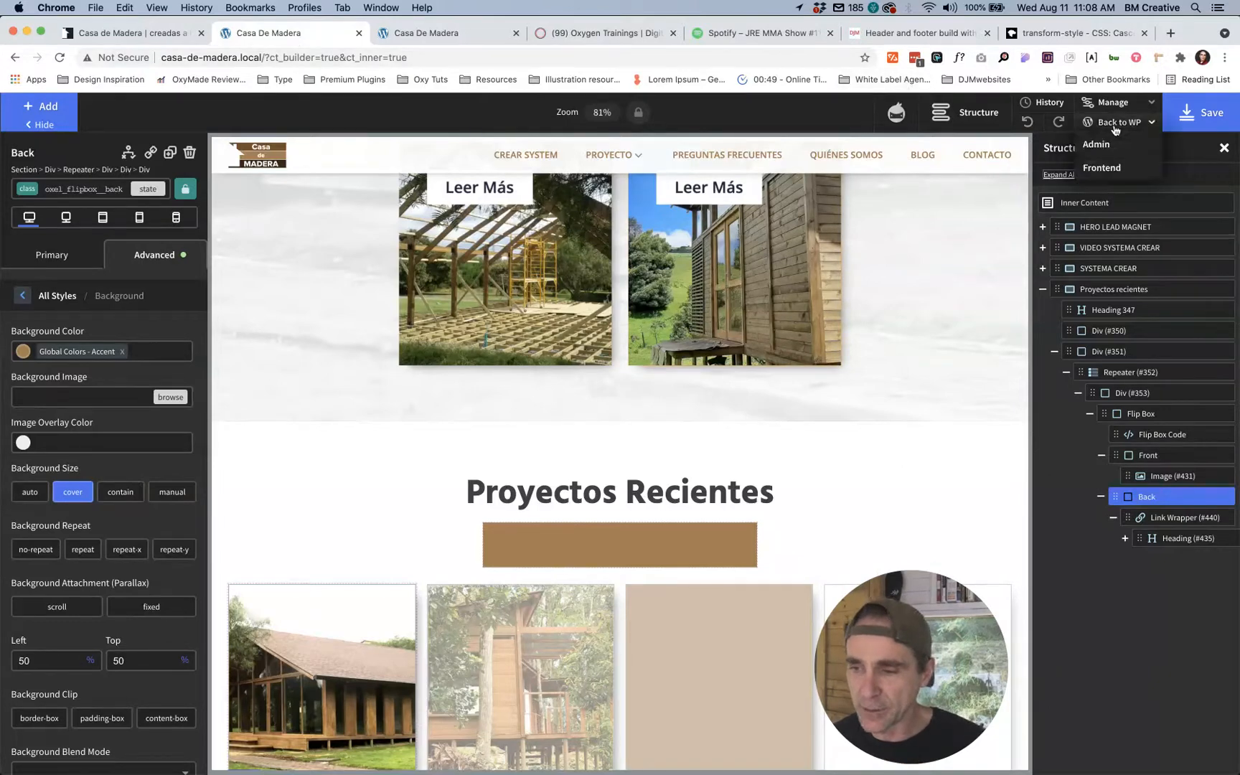
pyautogui.click(1115, 104)
pyautogui.click(1103, 201)
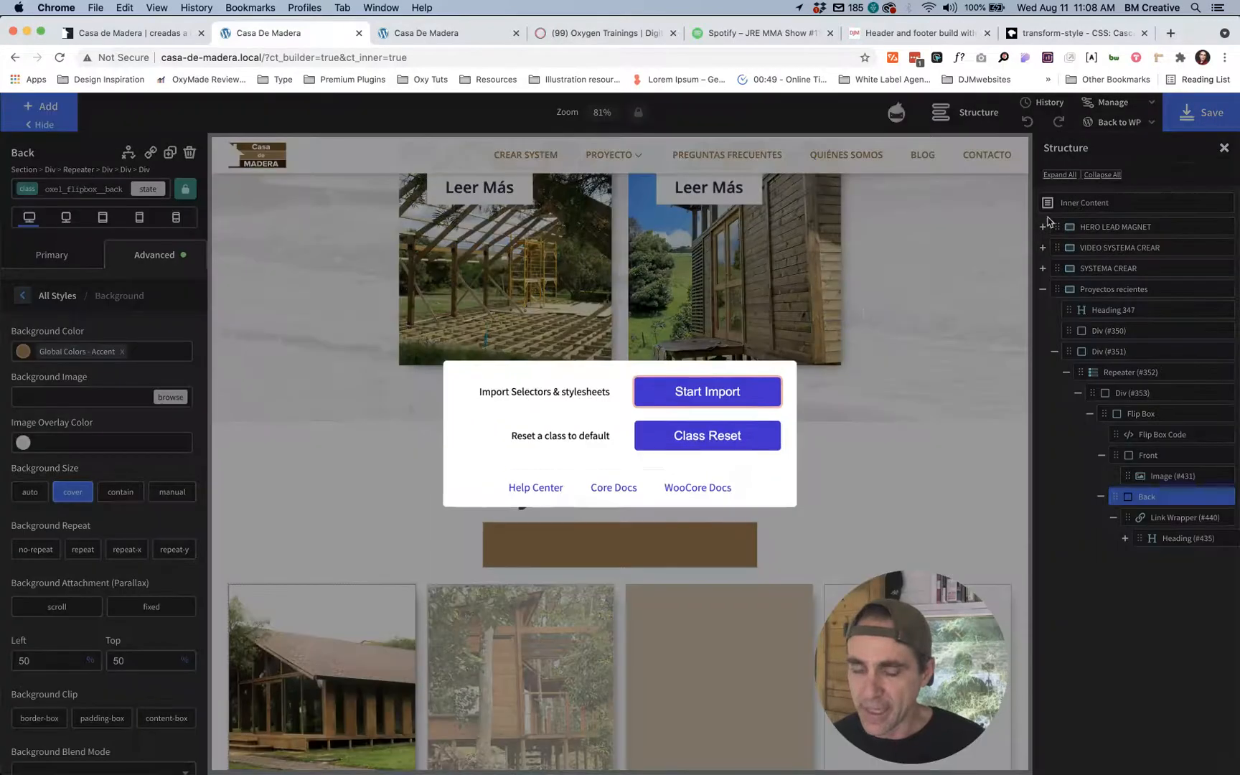
pyautogui.click(679, 439)
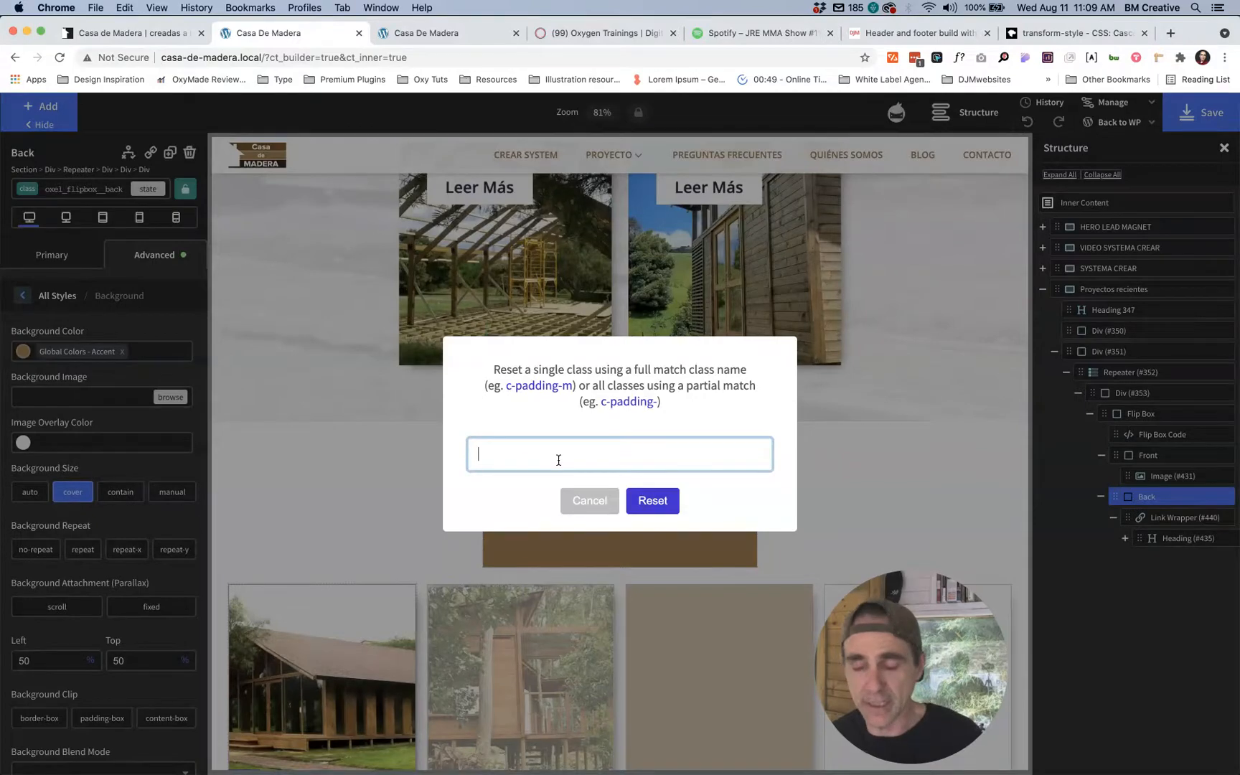
pyautogui.click(589, 500)
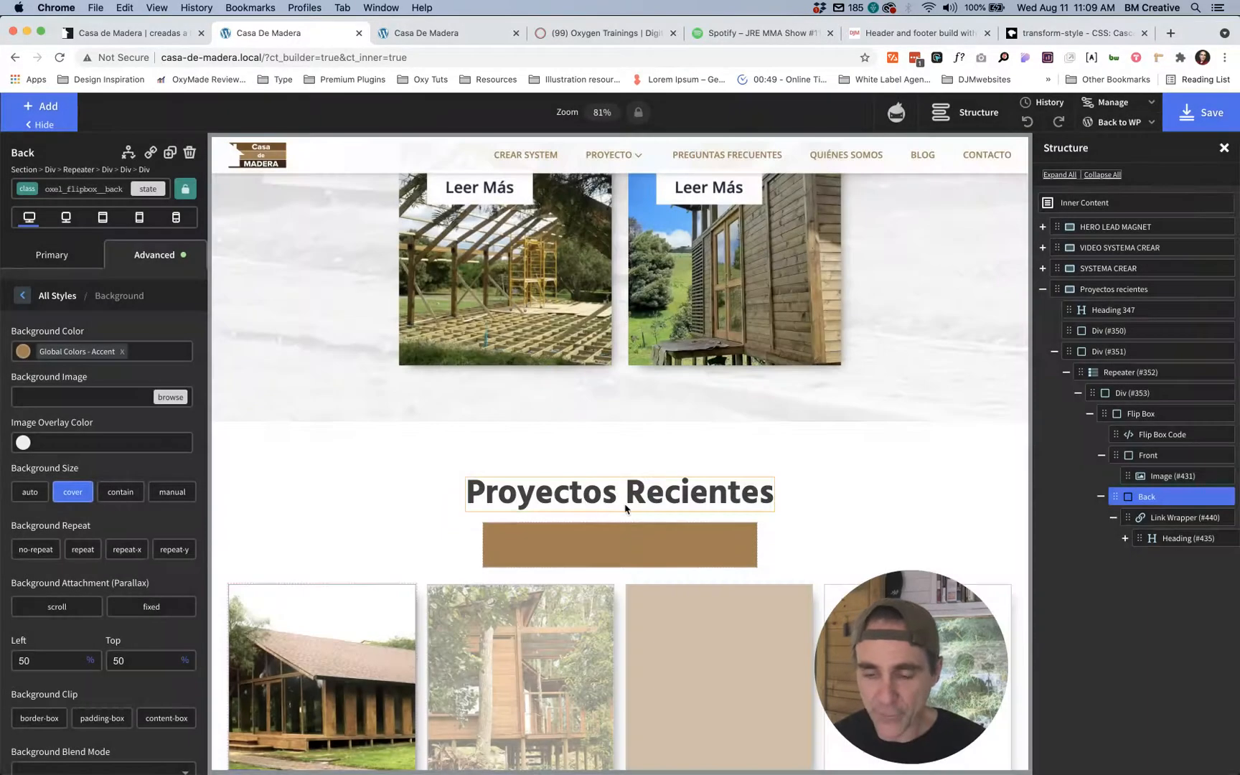
# Step: Try the global colors Primary, Base, Accent alt, Base Med and black as the Back div's background
pyautogui.scroll(-5, 625, 509)
pyautogui.scroll(-3, 624, 508)
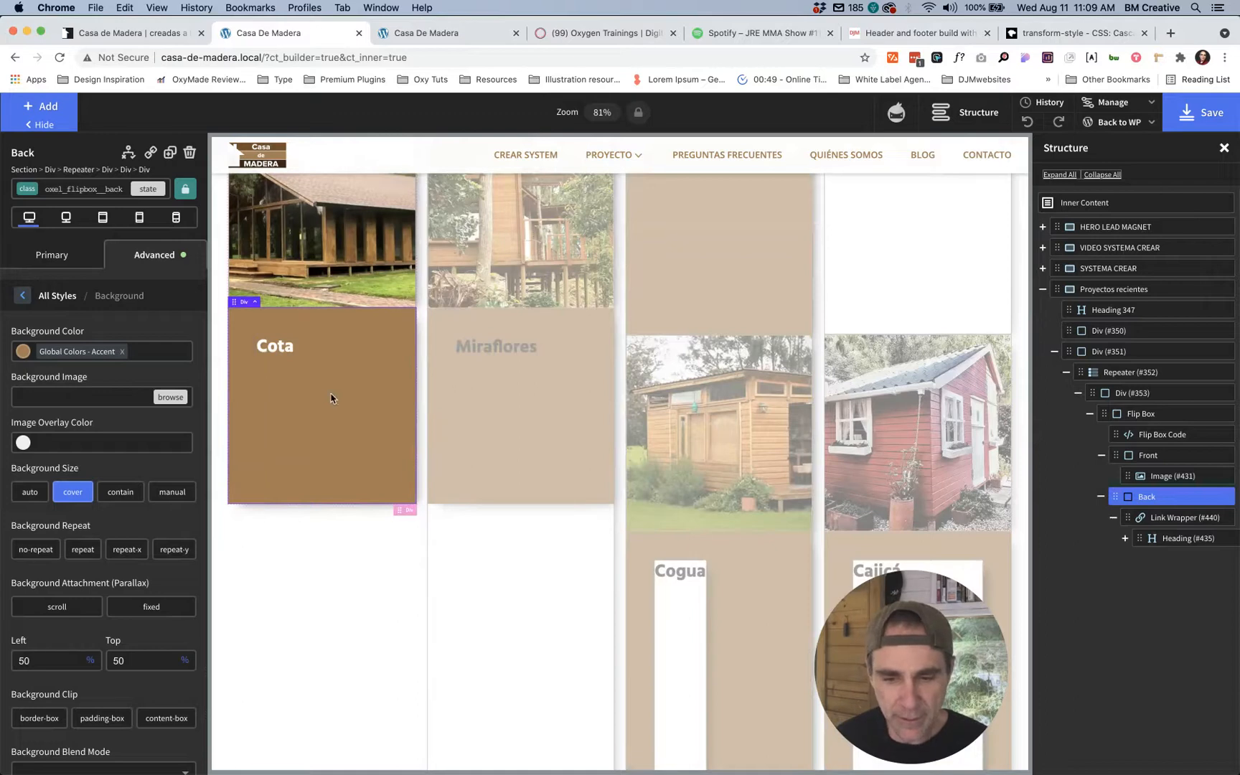
pyautogui.click(155, 257)
pyautogui.click(100, 296)
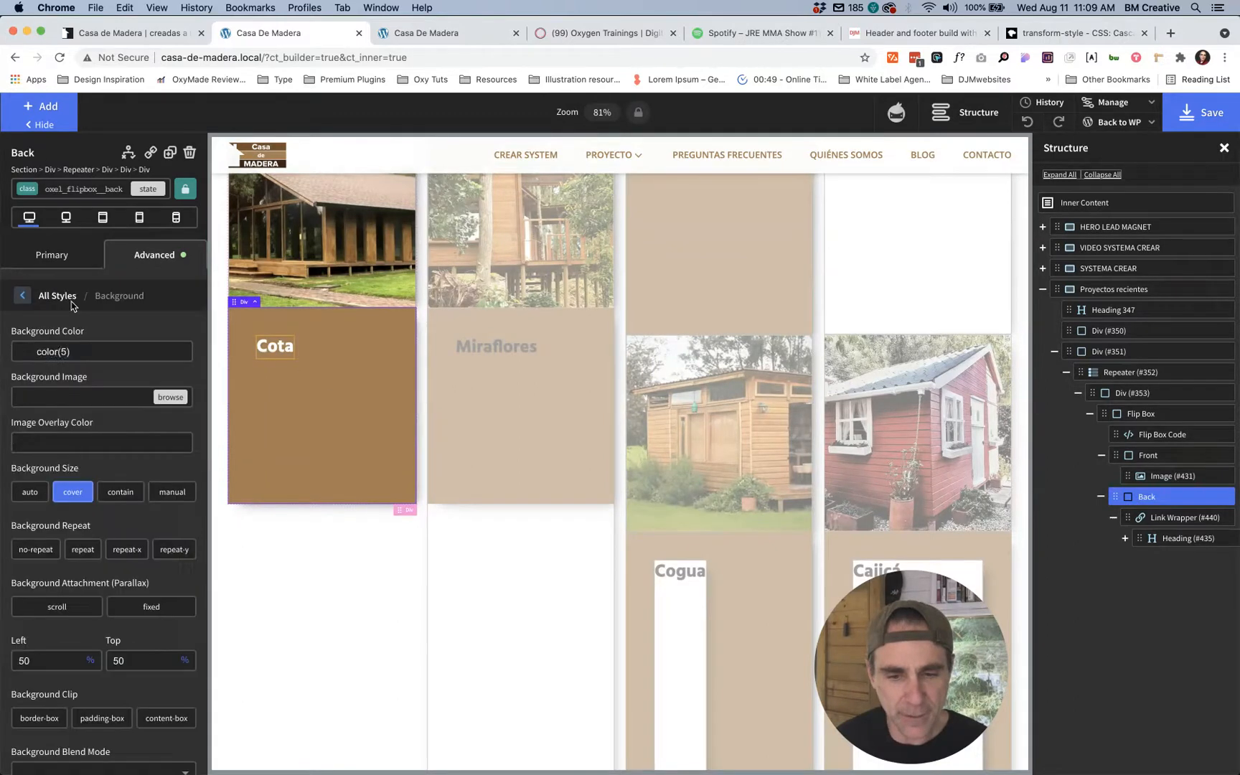
pyautogui.click(34, 352)
pyautogui.click(33, 525)
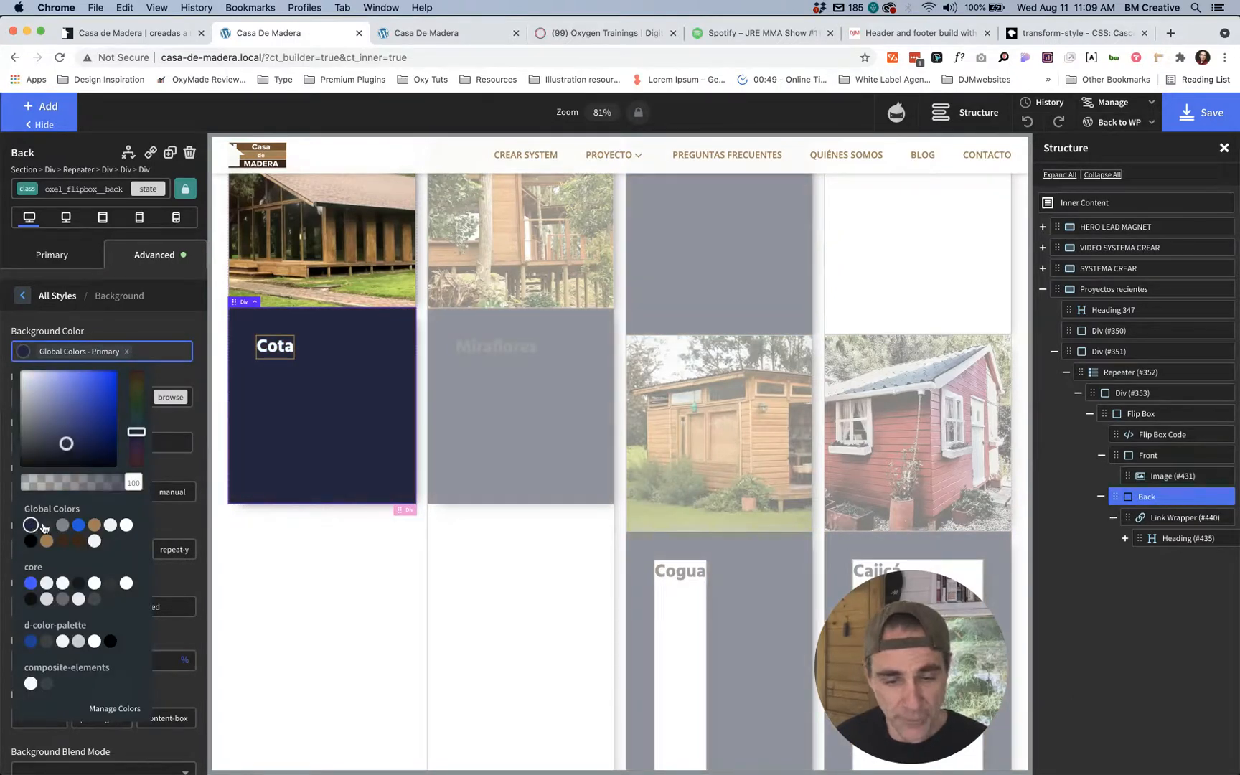
pyautogui.click(44, 528)
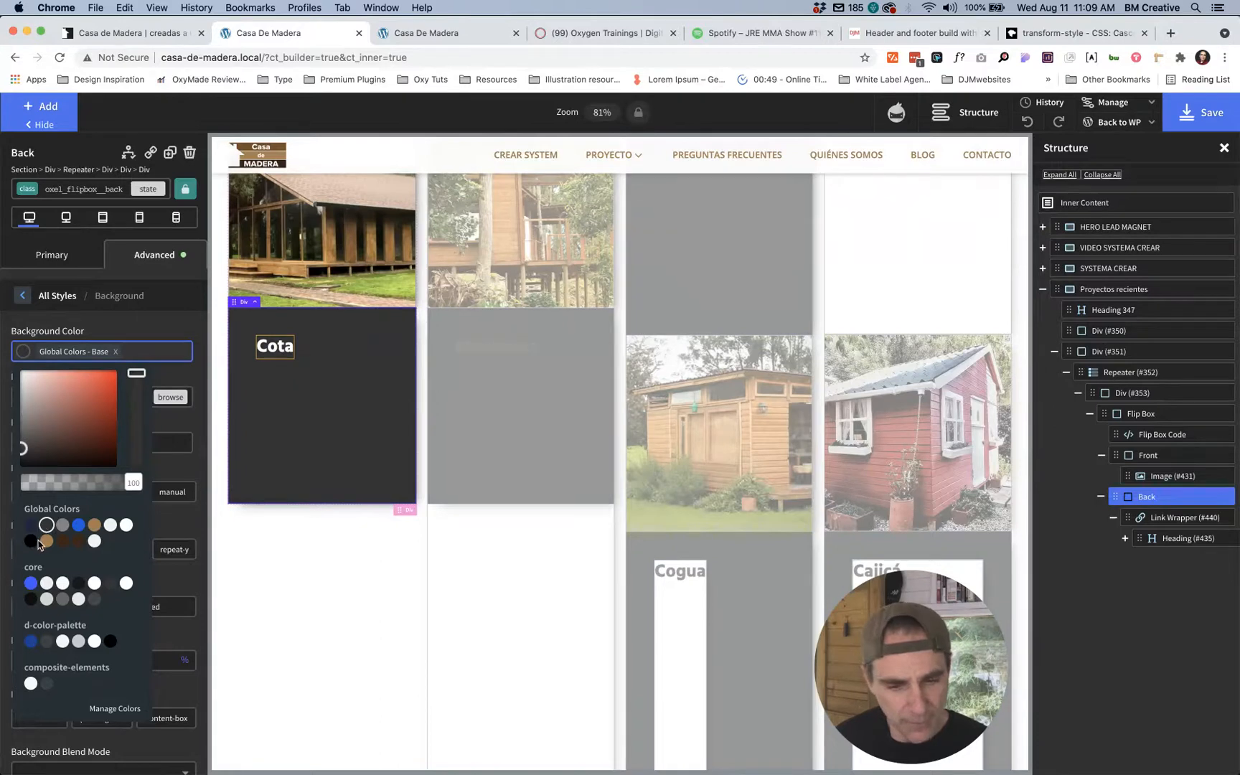
pyautogui.click(46, 541)
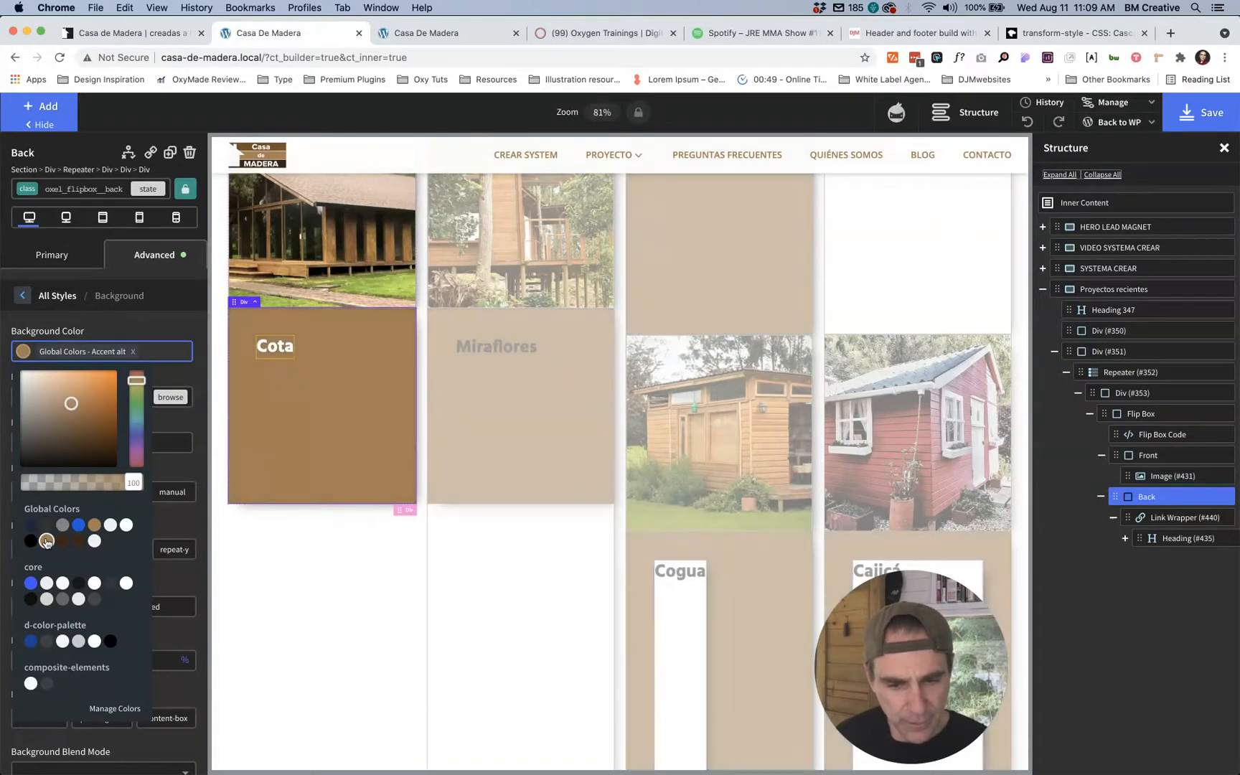
pyautogui.click(63, 525)
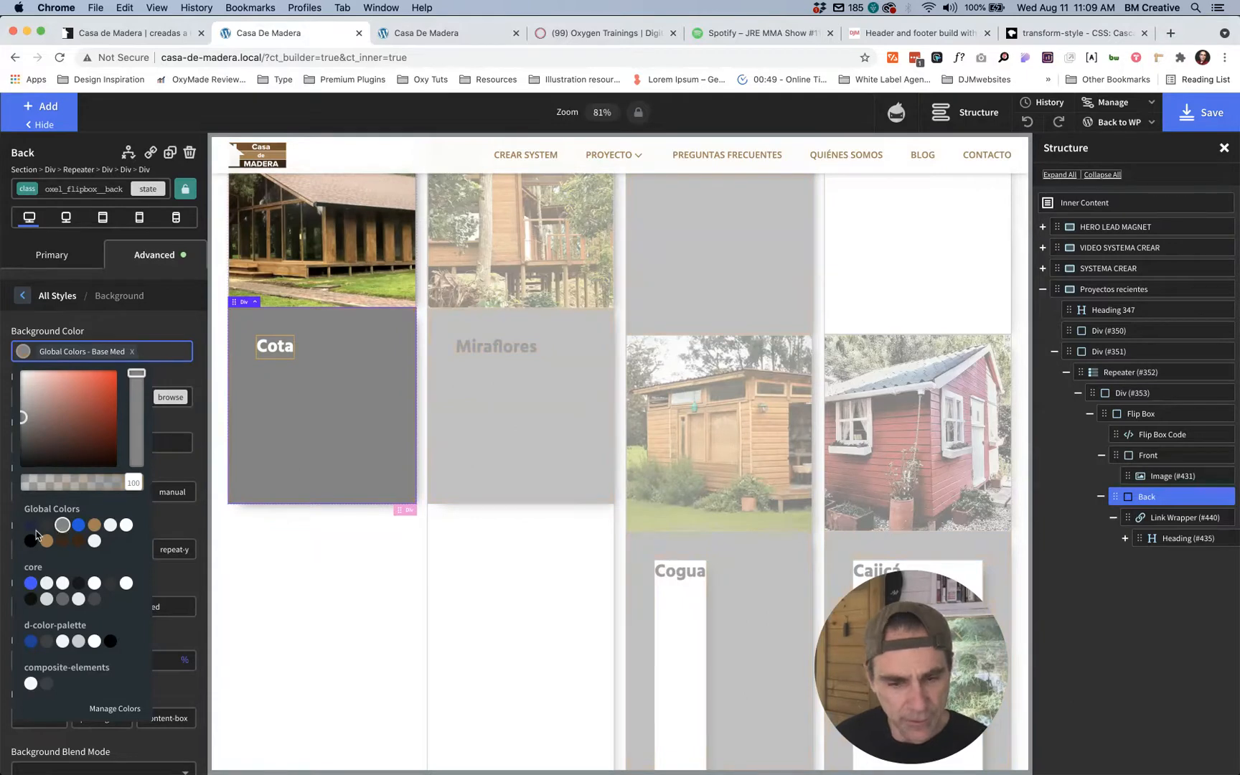
pyautogui.click(30, 541)
pyautogui.scroll(4, 300, 474)
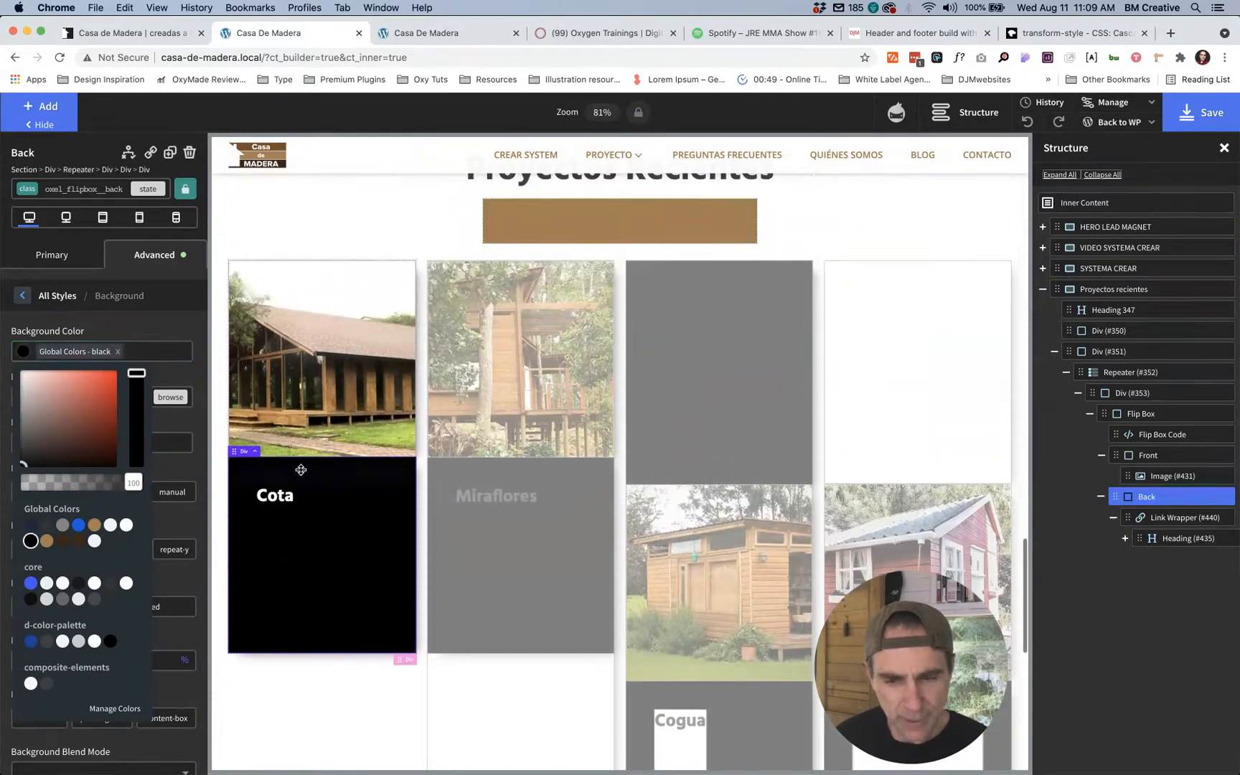
# Step: Compare the global Base and Accent colors on the Back div, and set its background color to Accent alt
pyautogui.click(46, 525)
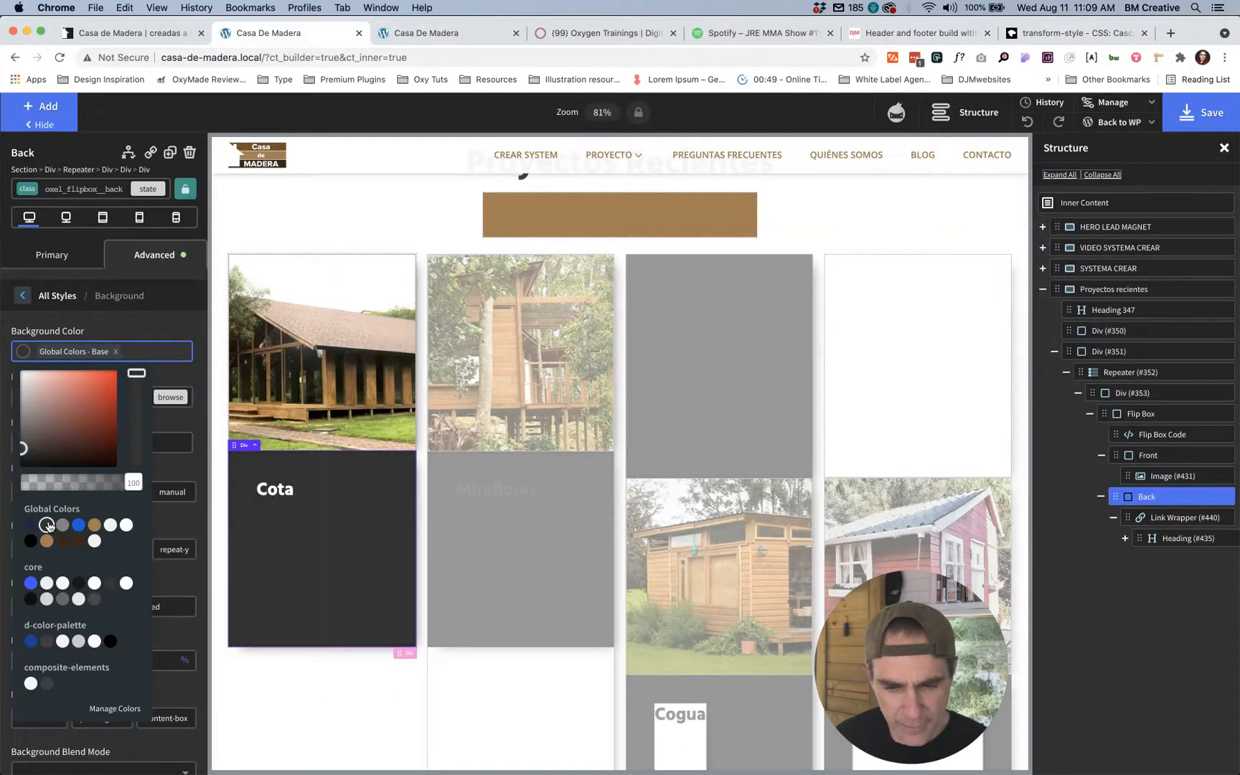
pyautogui.click(94, 528)
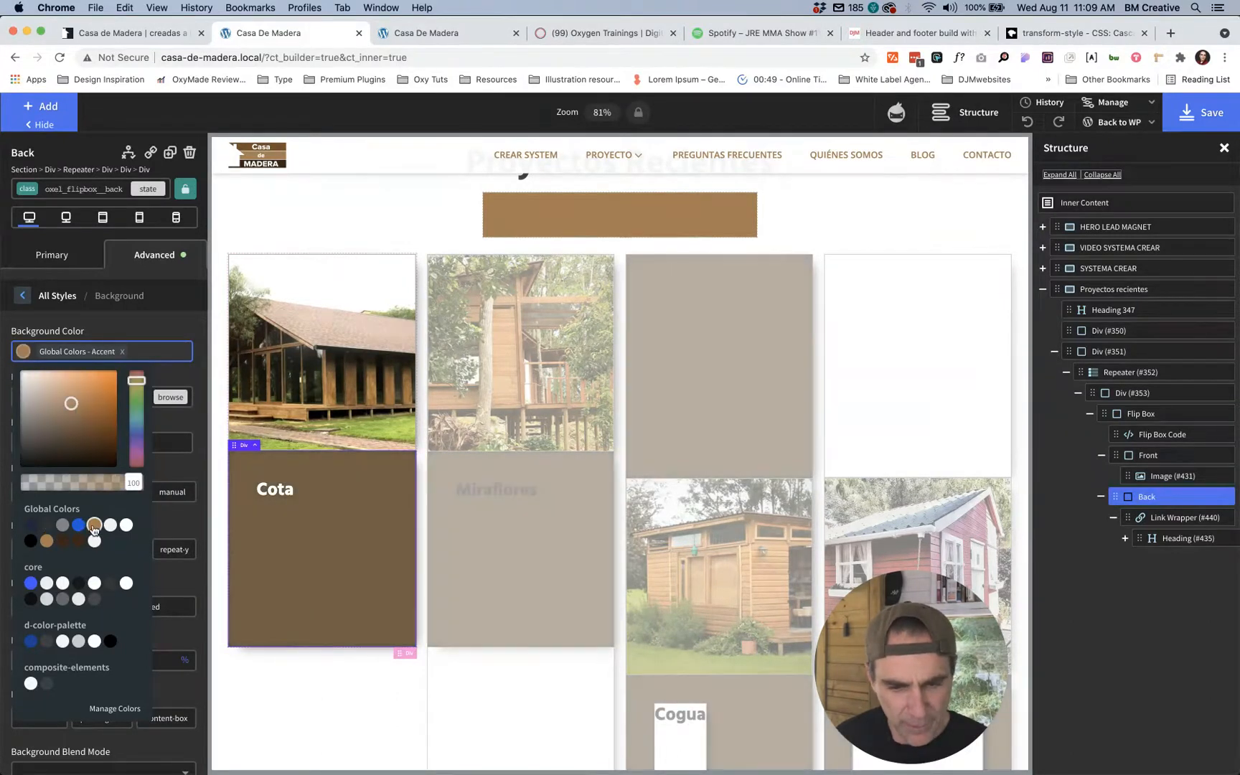
pyautogui.click(47, 541)
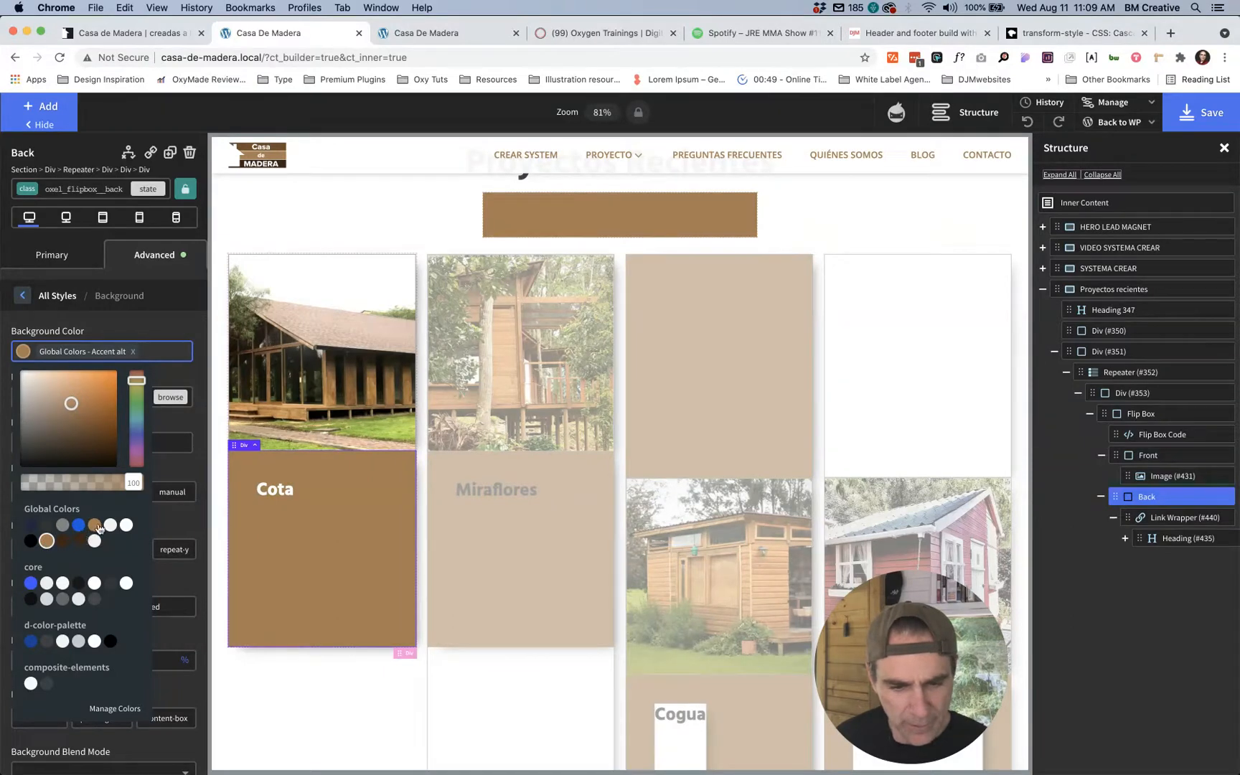
pyautogui.click(95, 526)
pyautogui.click(47, 542)
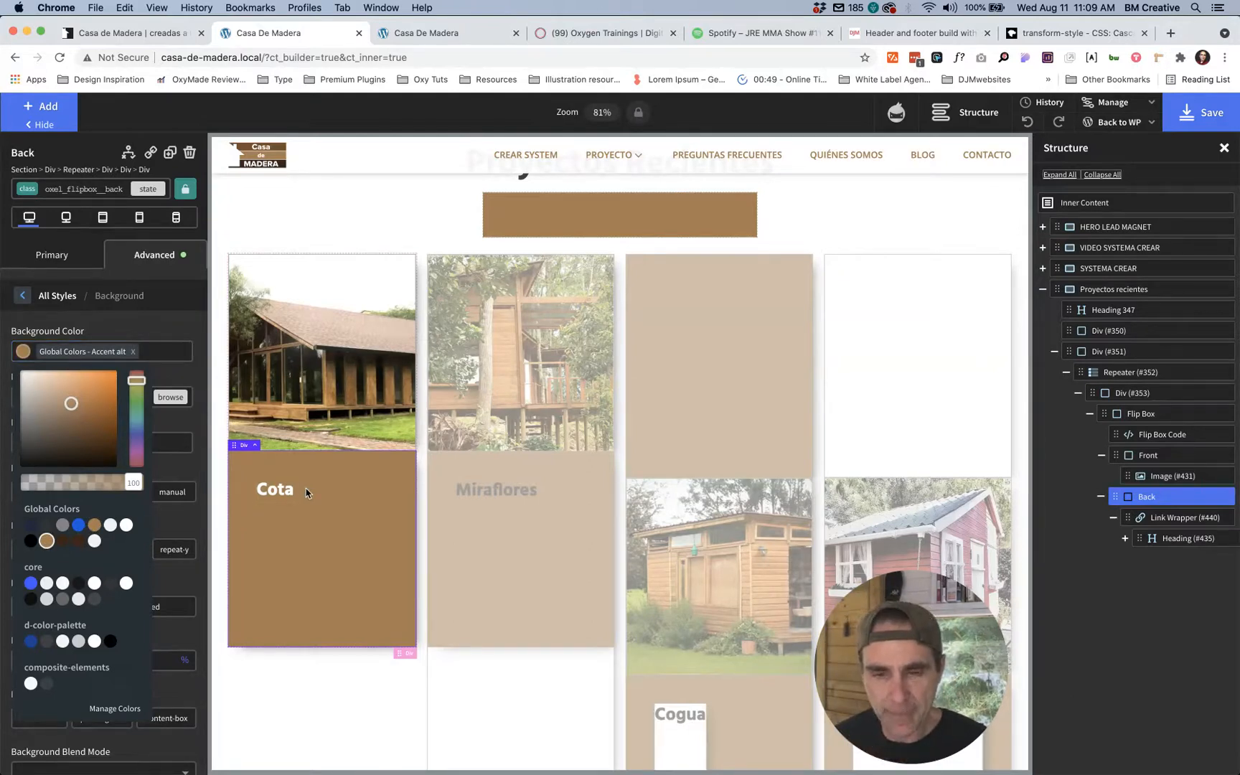
# Step: Review the project details in the Cajicá overlay of the live site's Proyectos recientes section
pyautogui.hotkey('ctrl', 'shift', 'Tab')
pyautogui.scroll(-2, 306, 492)
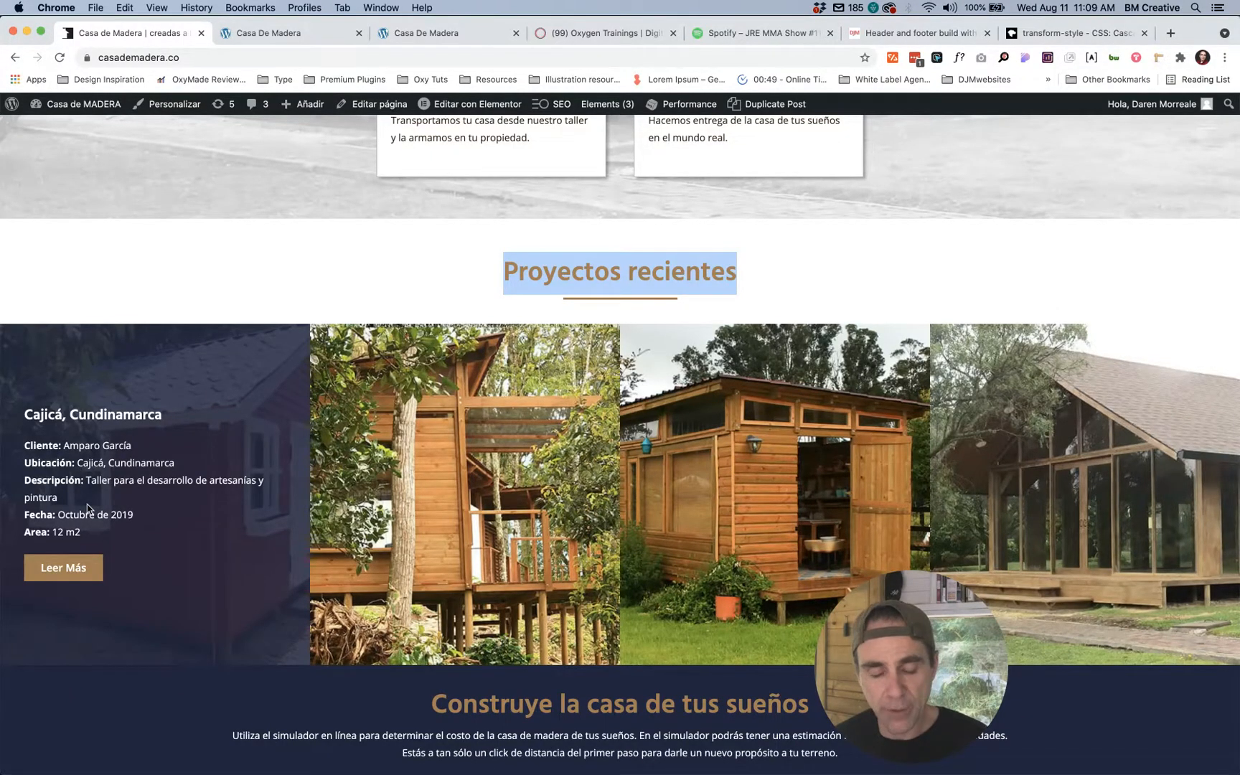
pyautogui.click(268, 33)
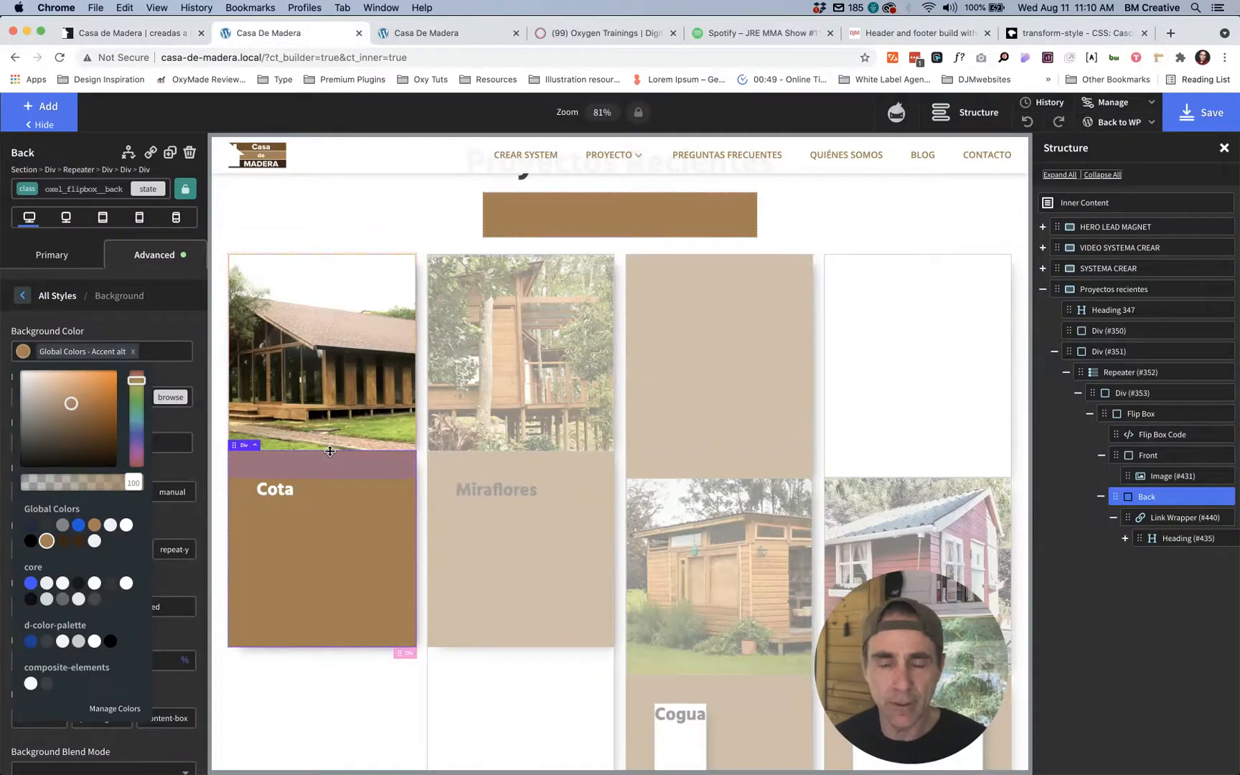
pyautogui.hotkey('ctrl', 'shift', 'Tab')
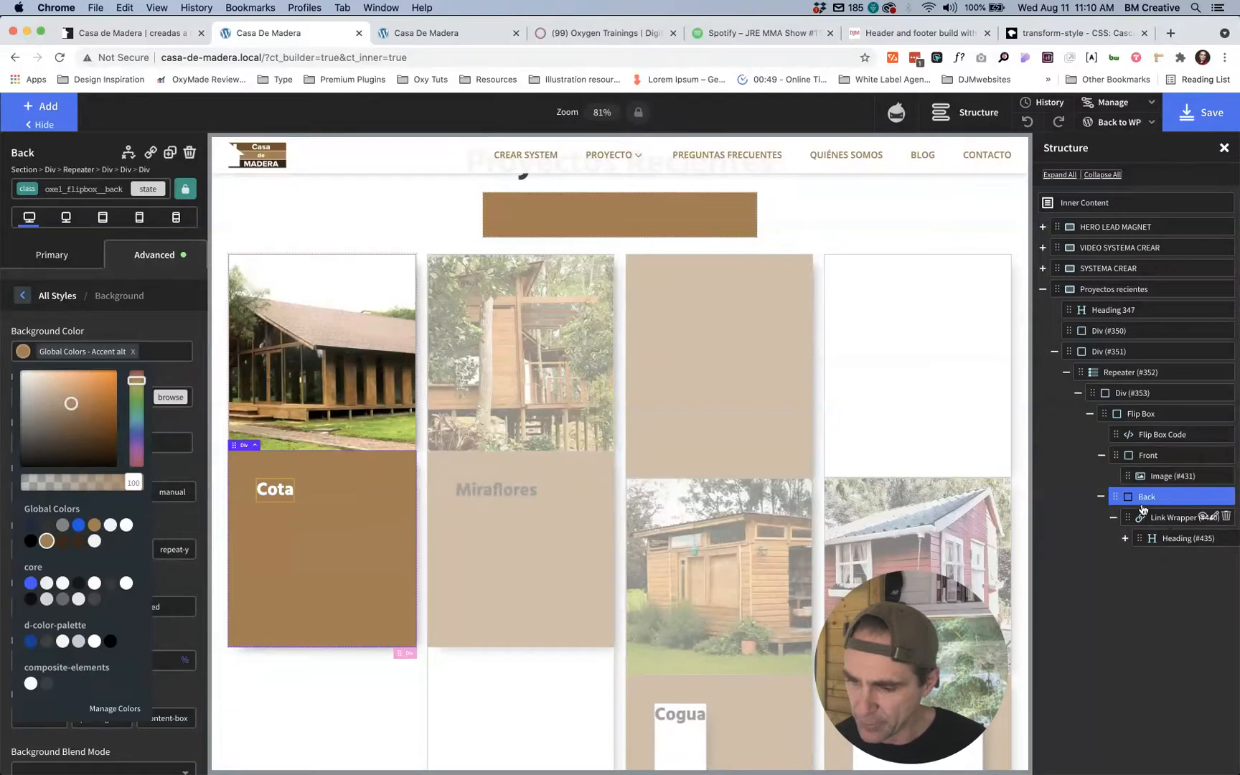
# Step: Add a text element below the link wrapper in the Back div and set its content to "Client:"
pyautogui.click(1113, 516)
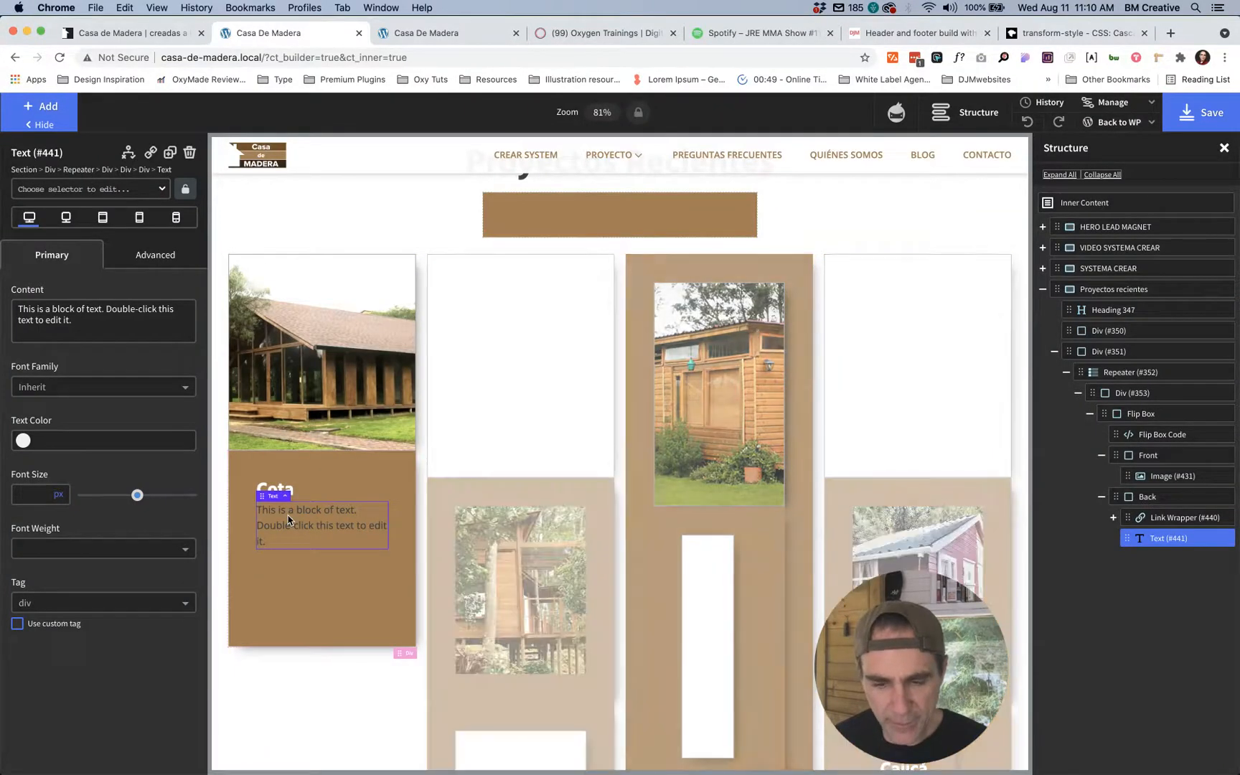
pyautogui.doubleClick(288, 518)
pyautogui.press('super+alt+Left')
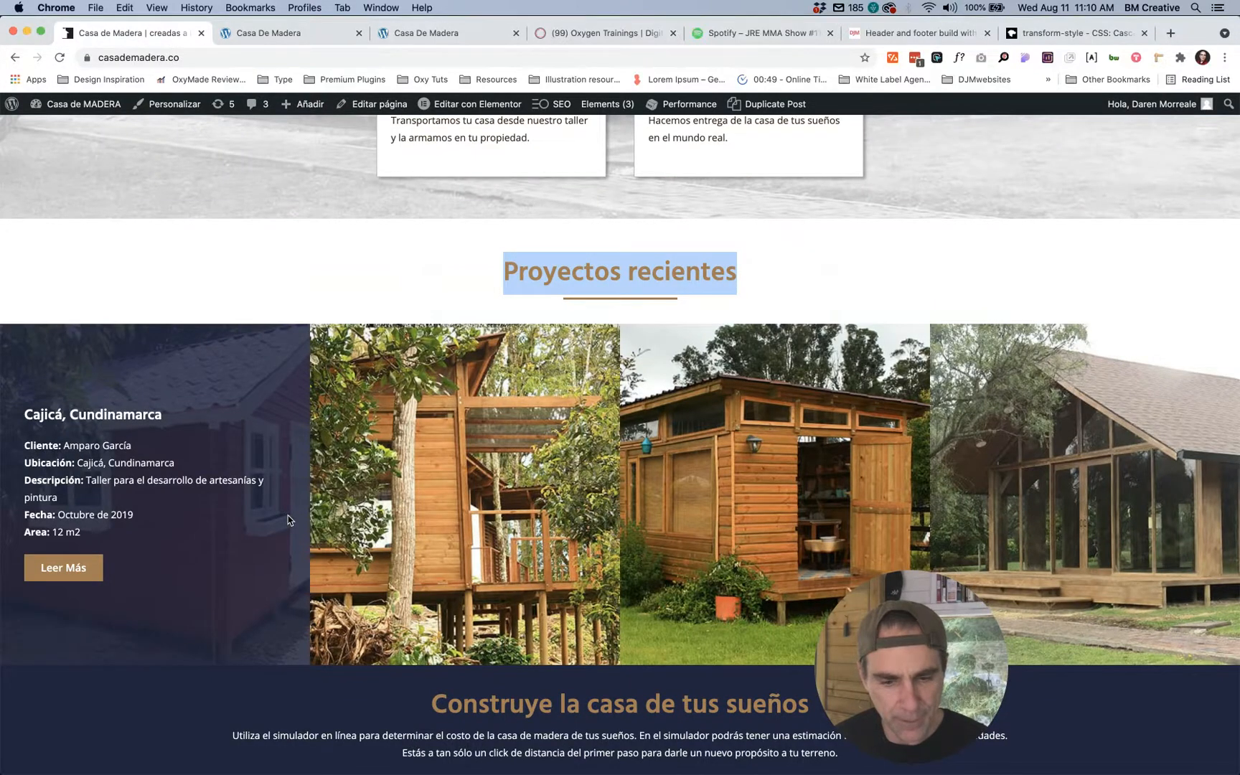
pyautogui.press('super+alt+Right')
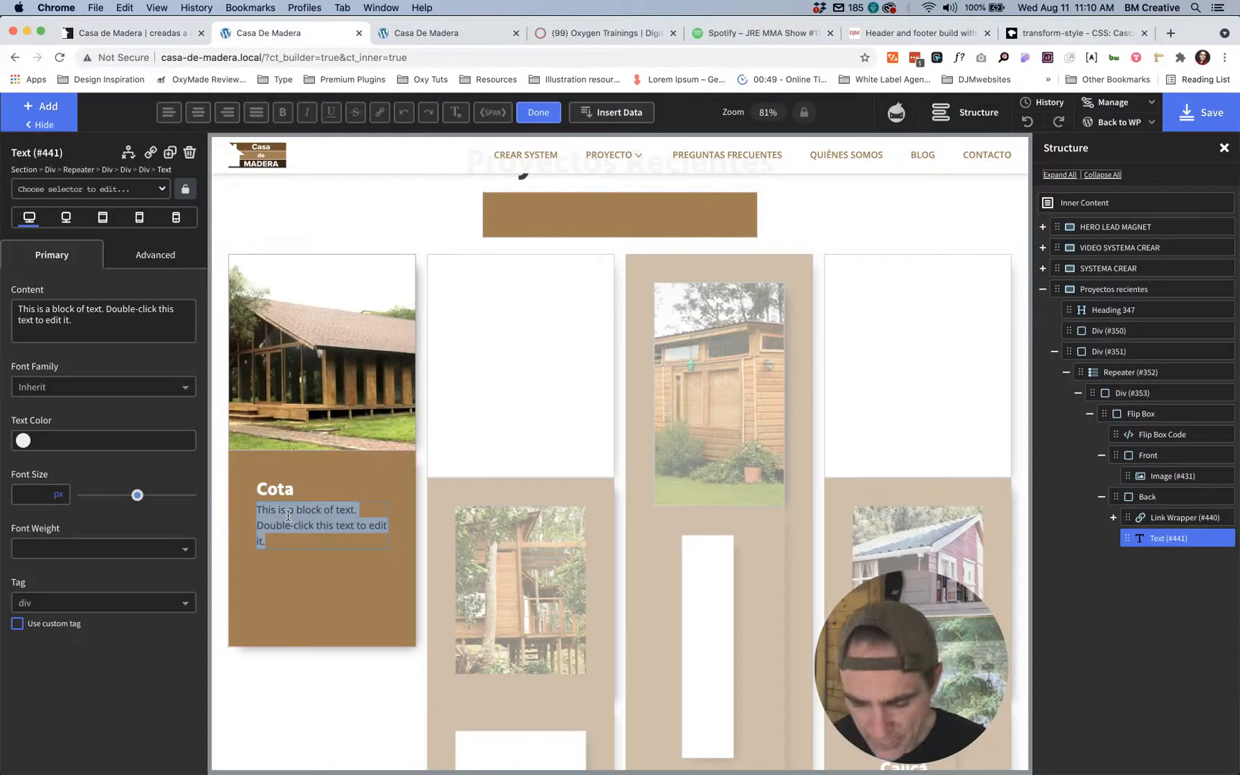
pyautogui.write('Client:')
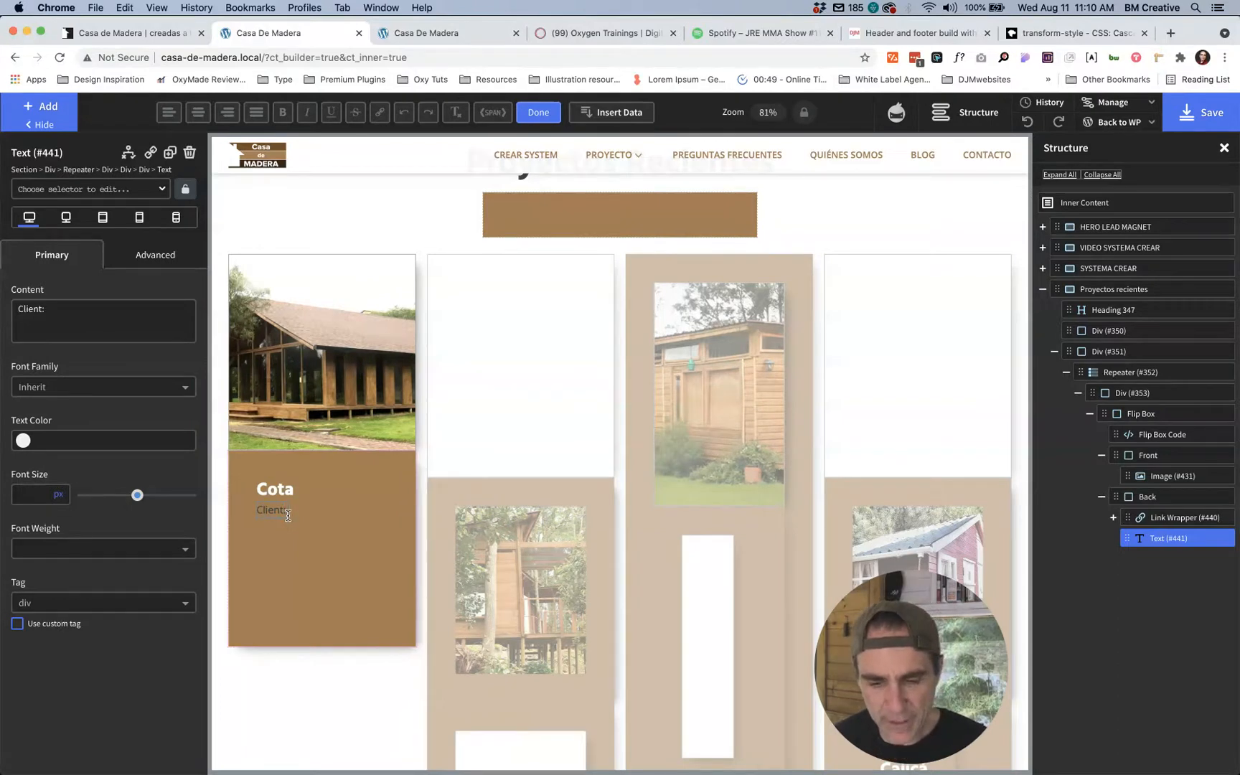
pyautogui.click(169, 154)
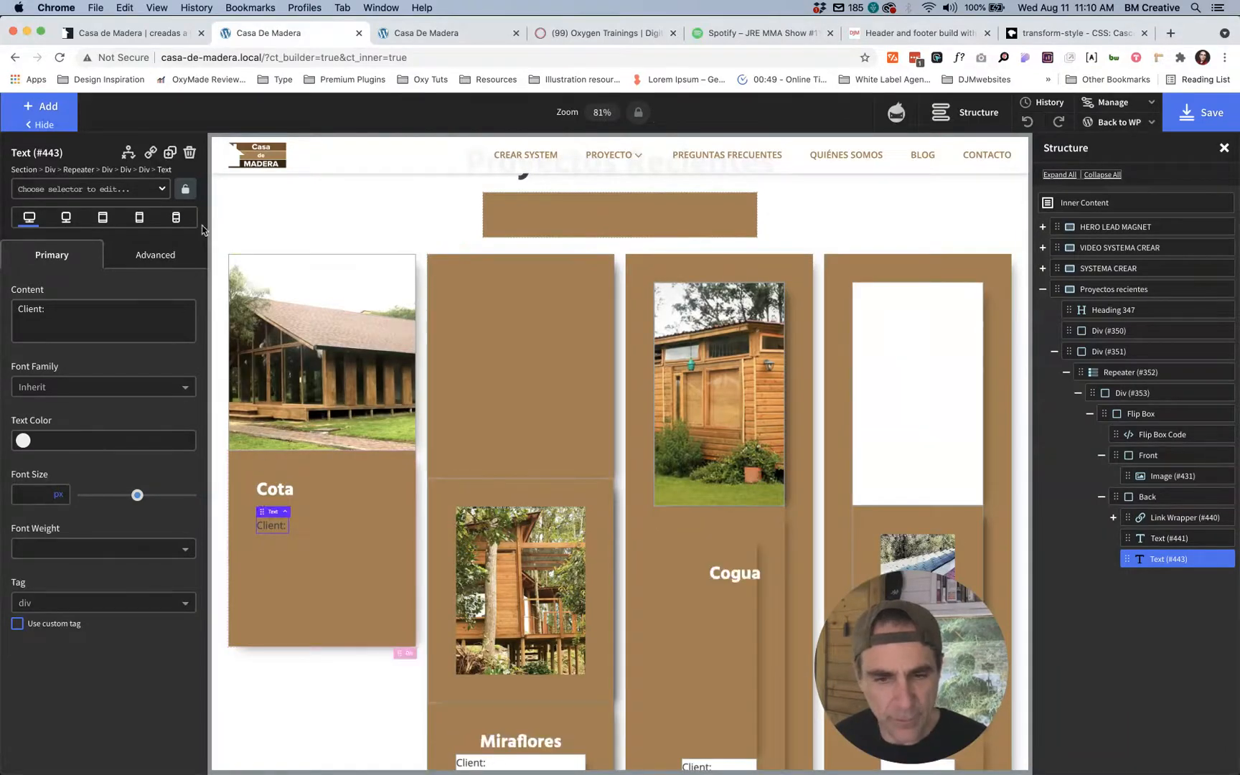
pyautogui.click(189, 152)
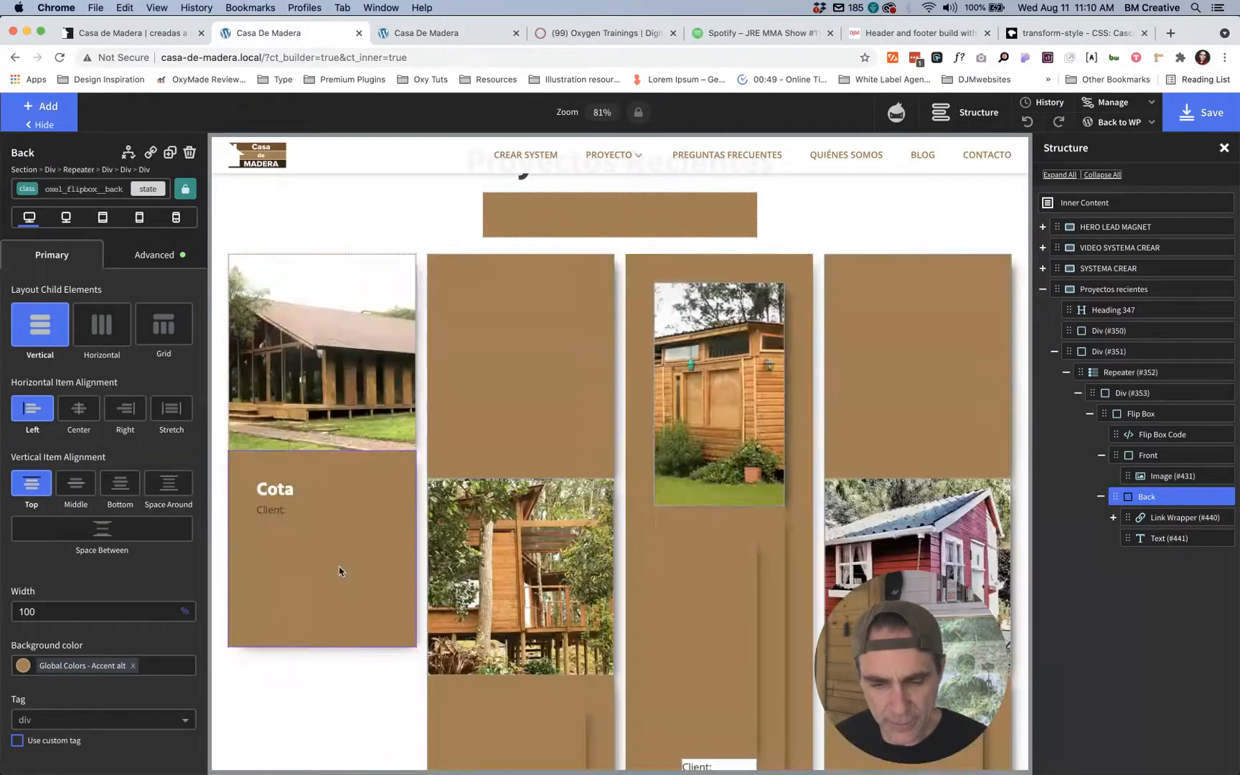
# Step: Add the class cd-flip-project-description to the "Client:" text on the flip box's back
pyautogui.click(272, 511)
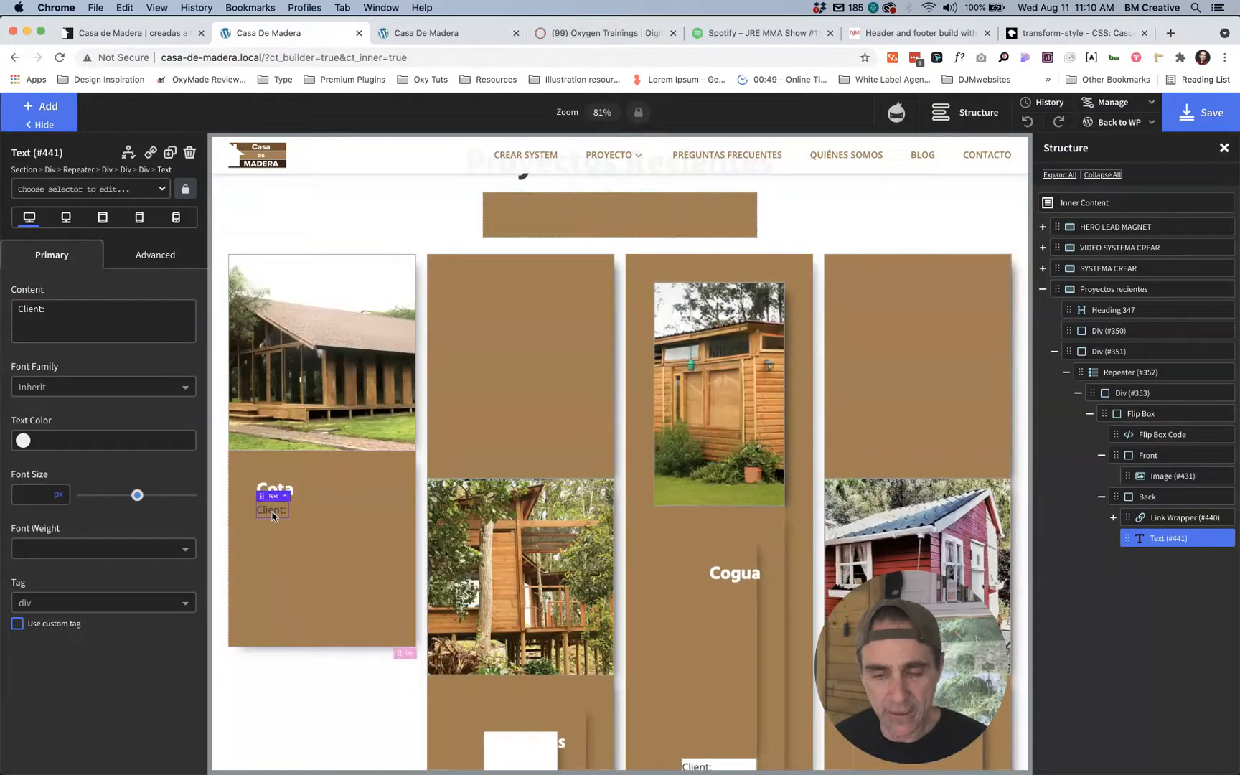
pyautogui.click(134, 195)
pyautogui.click(134, 195)
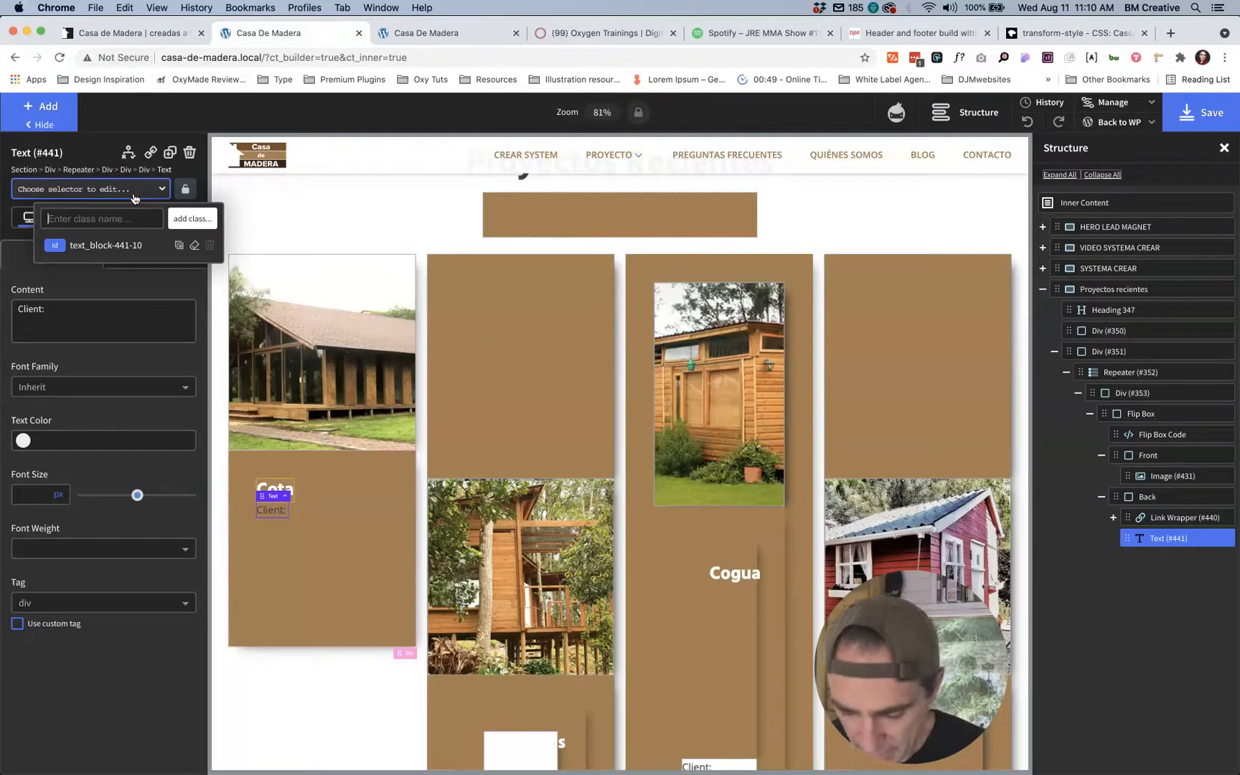
pyautogui.write('c')
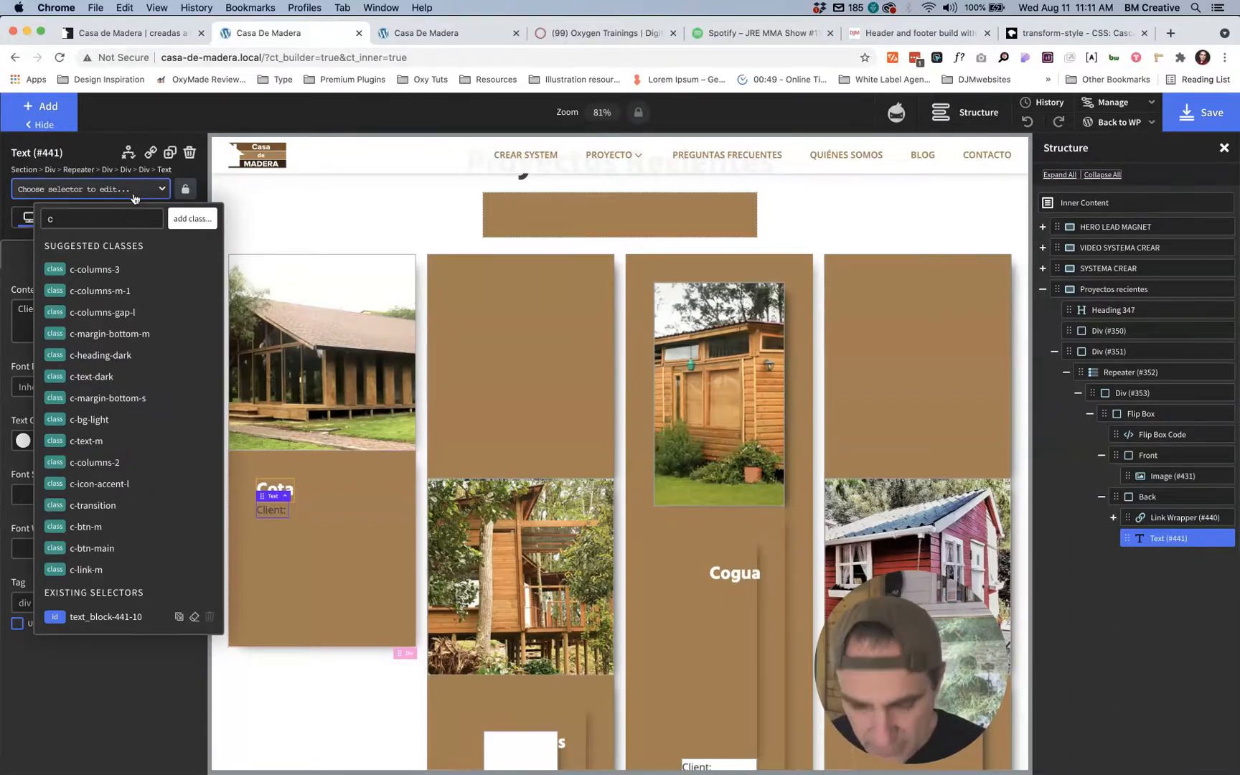
pyautogui.write('d-')
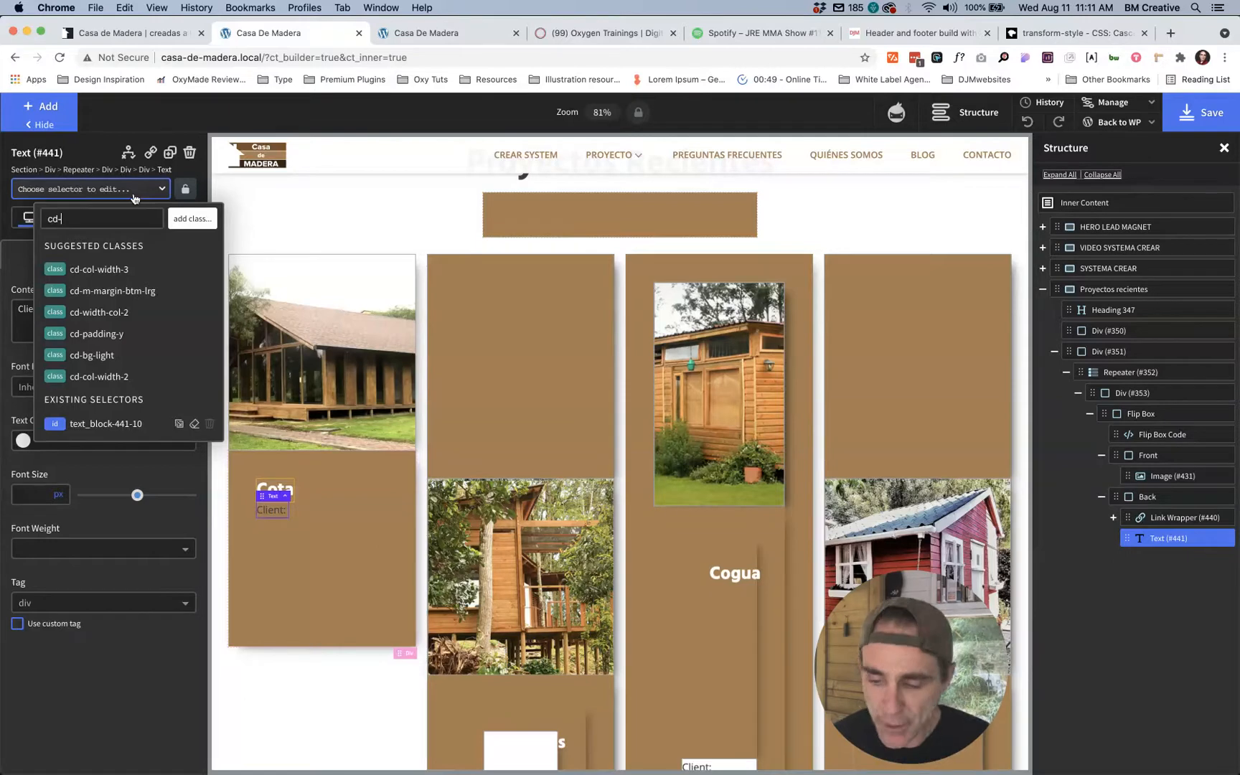
pyautogui.press('BackSpace')
pyautogui.press('BackSpace')
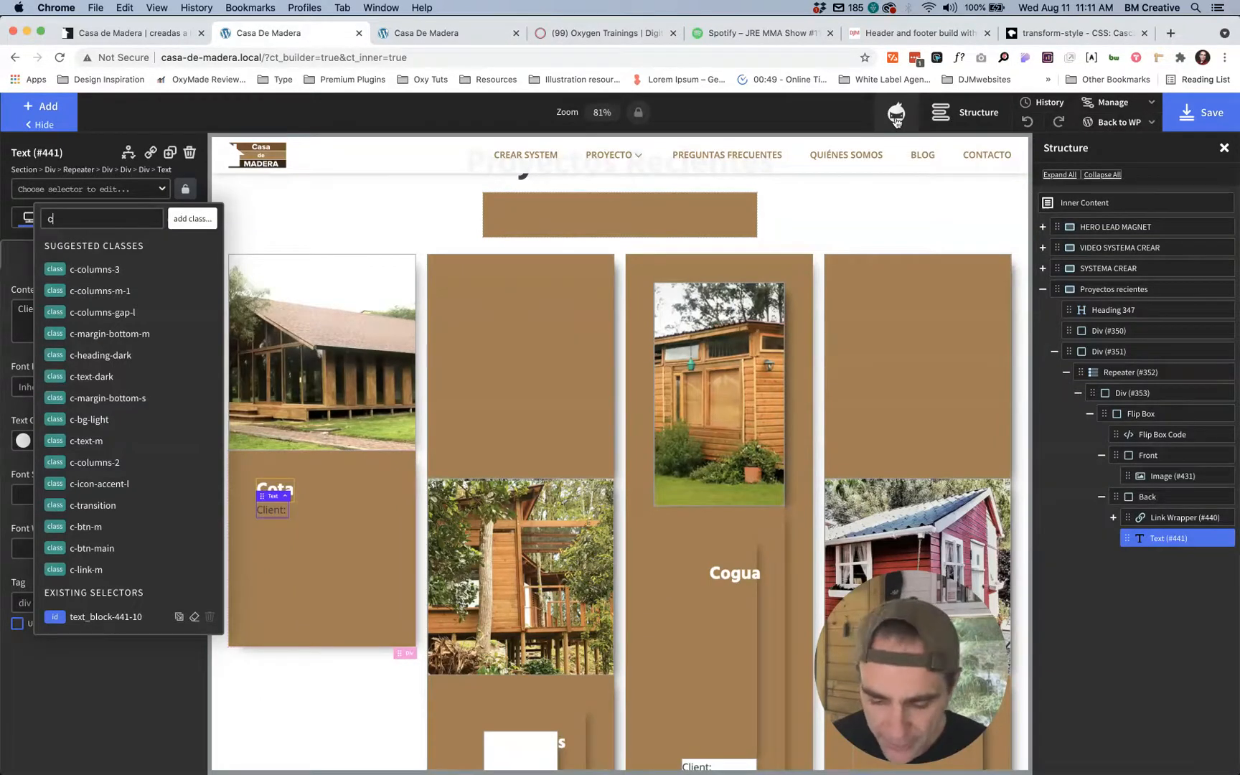
pyautogui.write('d-')
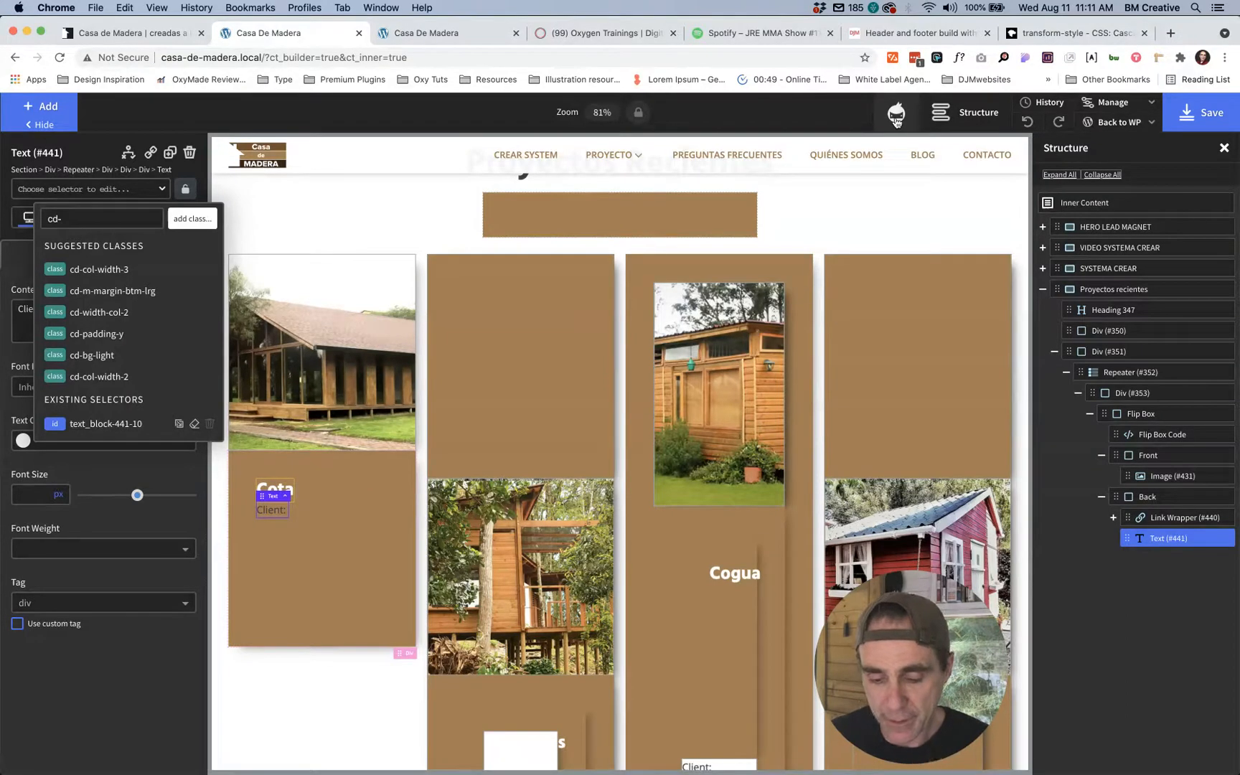
pyautogui.write('flip-')
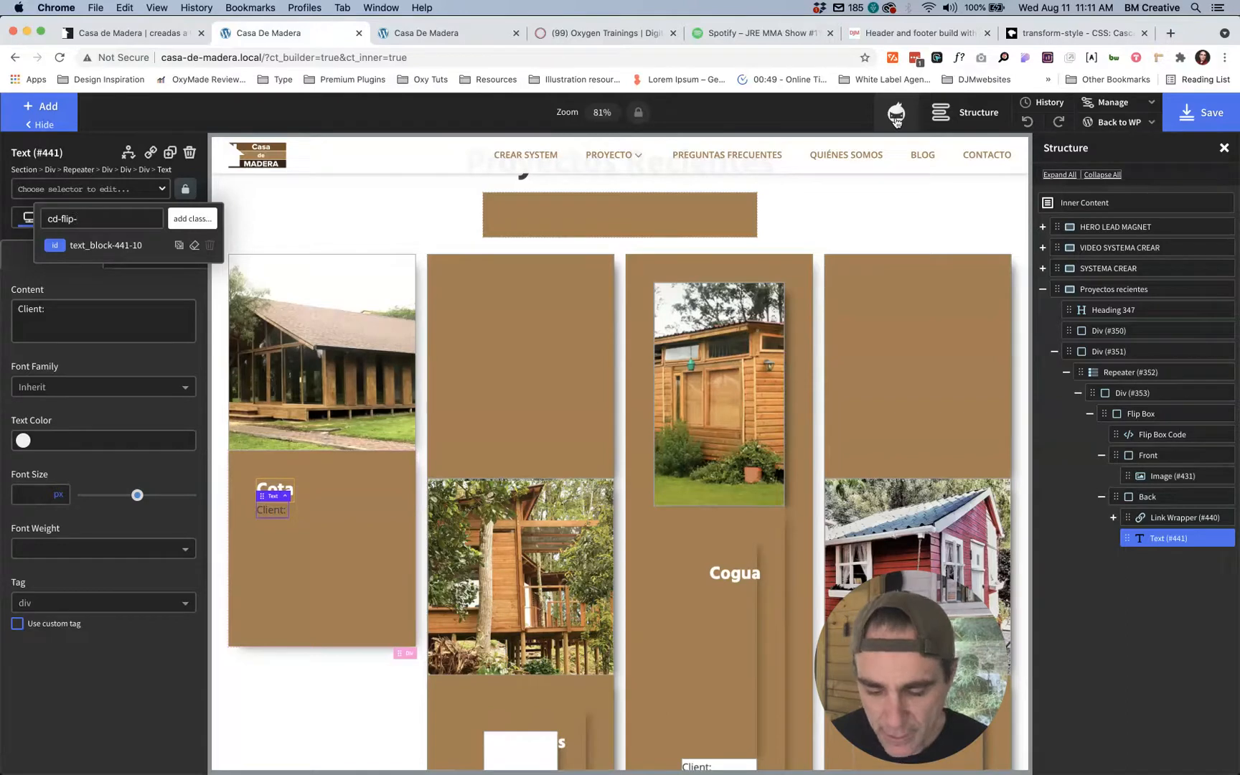
pyautogui.write('pro')
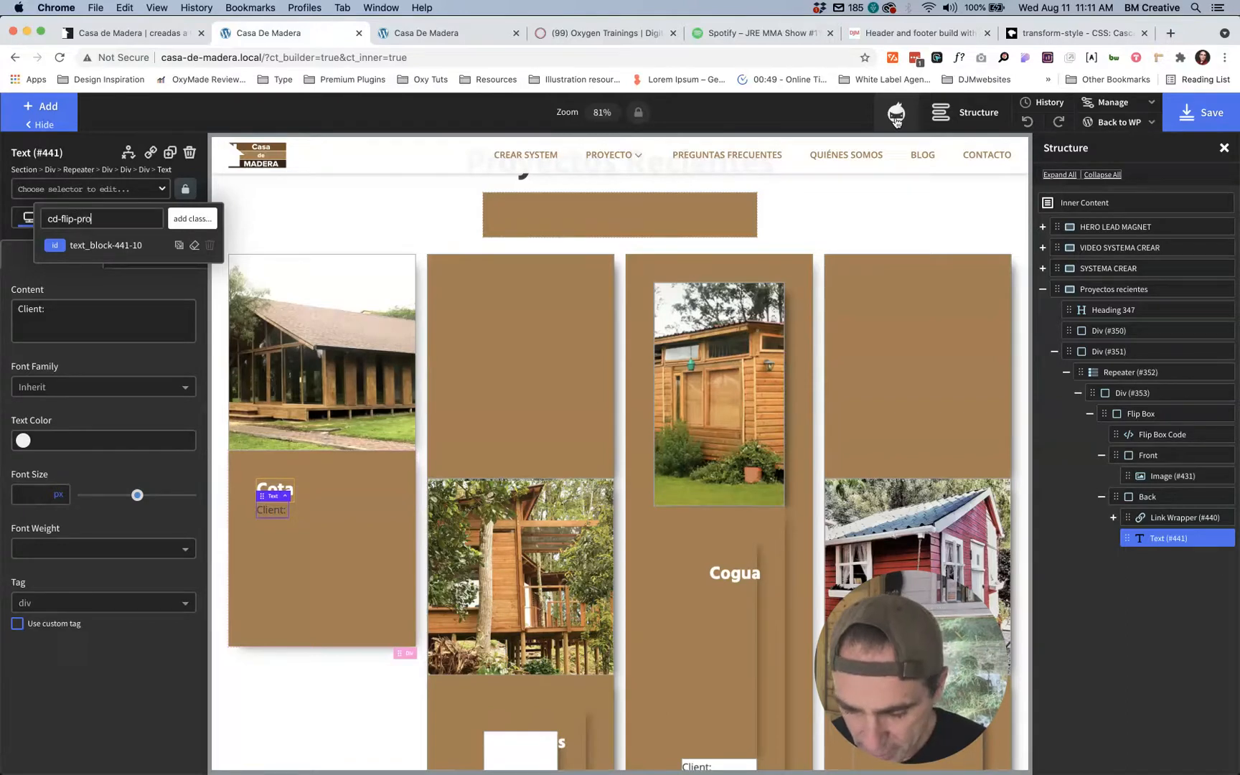
pyautogui.write('ject')
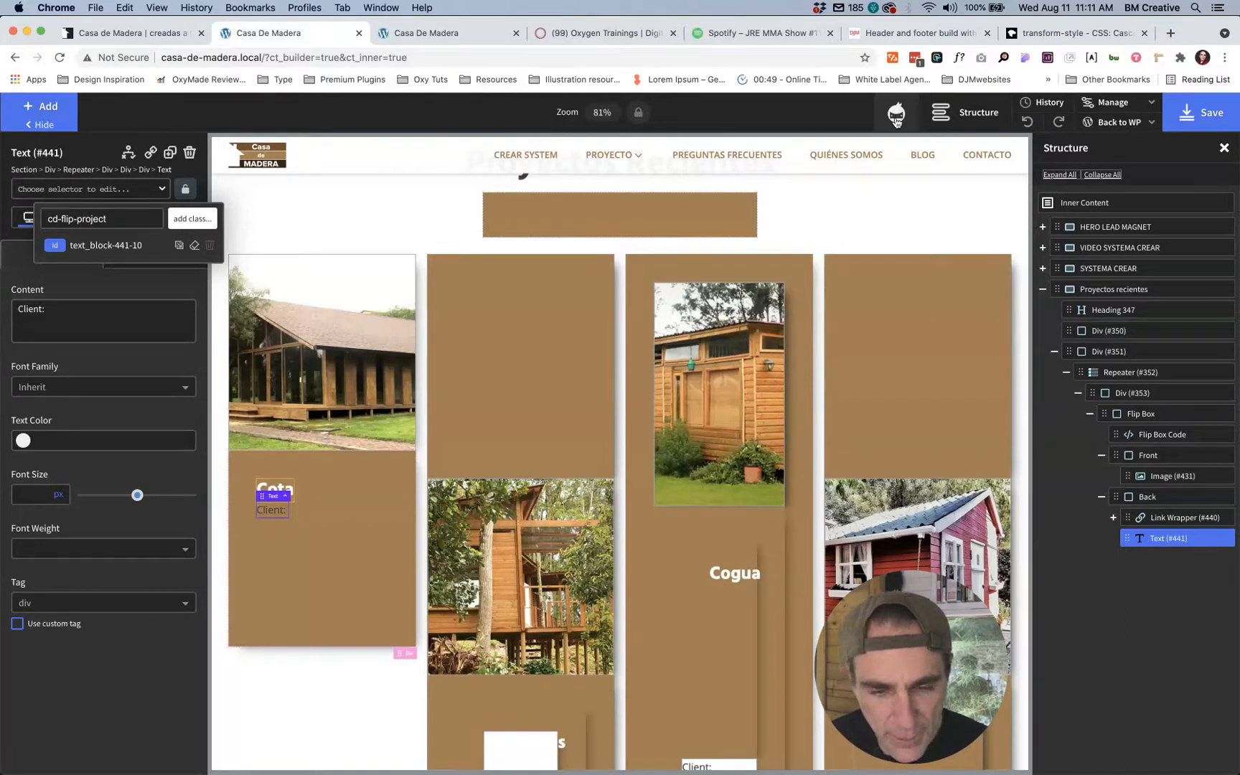
pyautogui.write('-d')
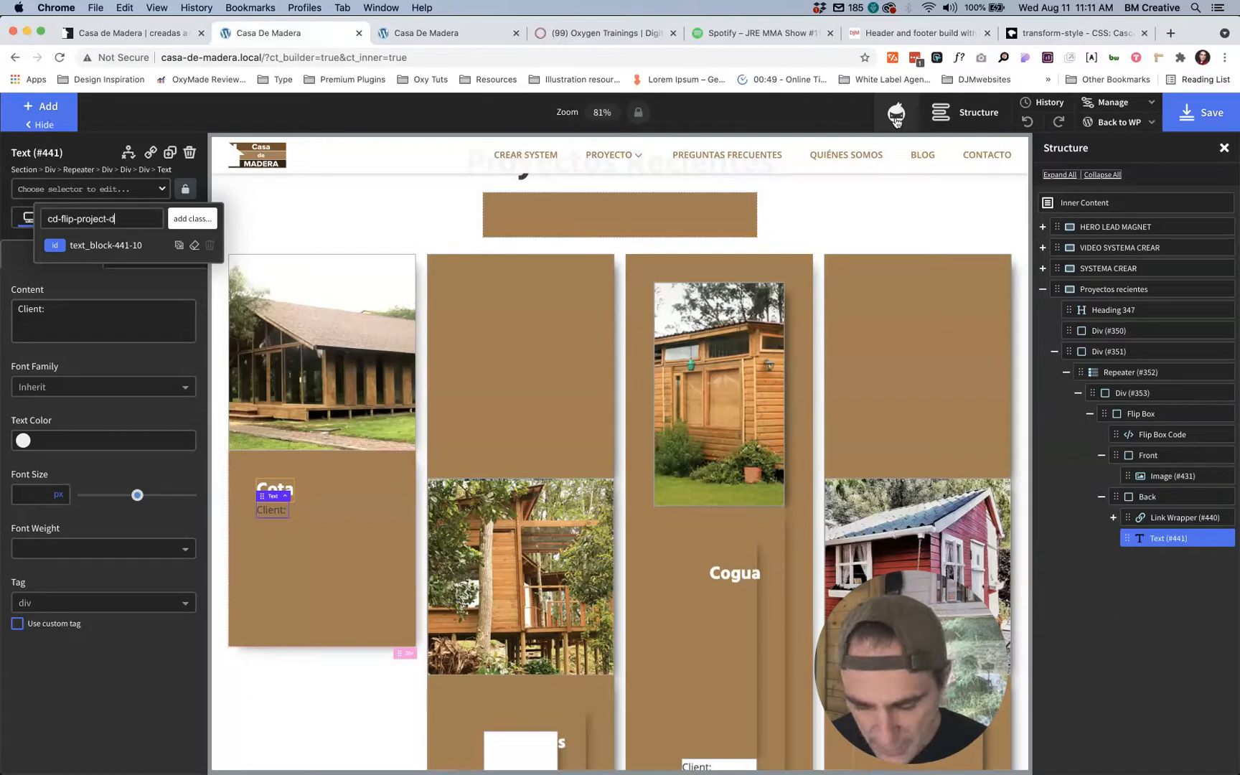
pyautogui.write('ecription')
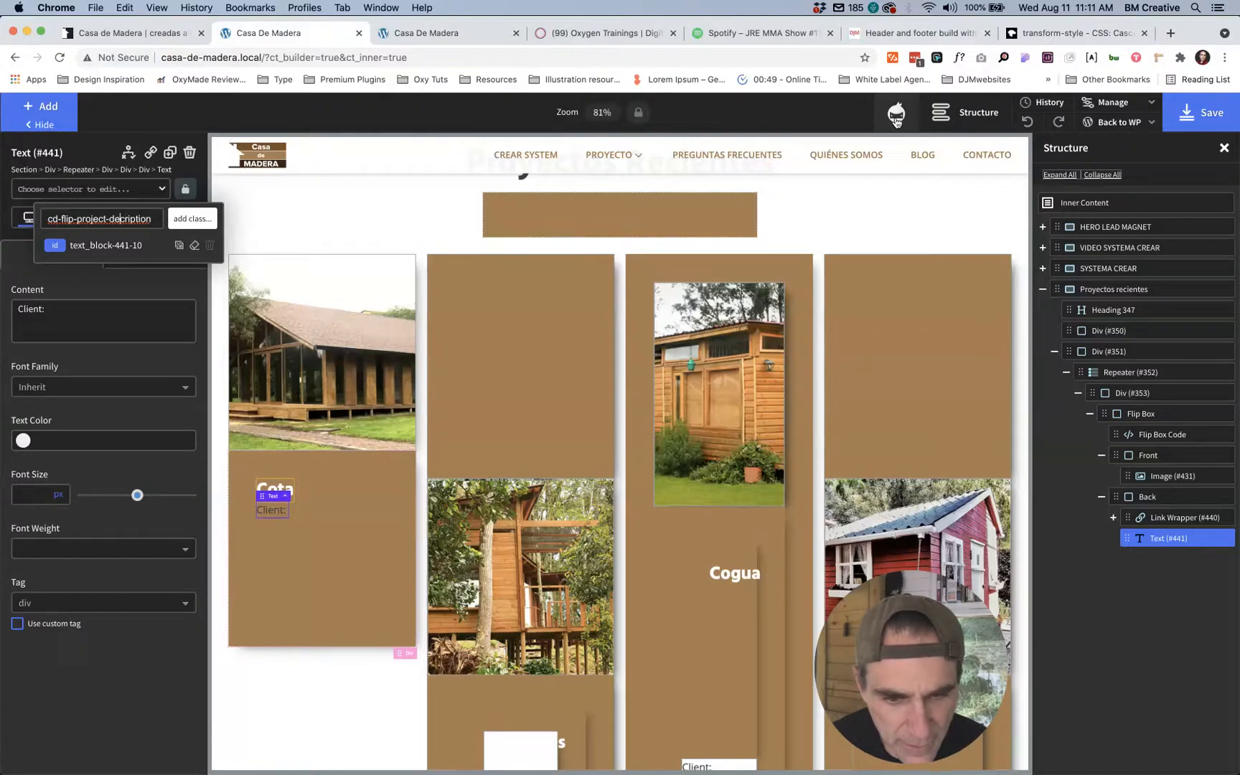
pyautogui.write('s')
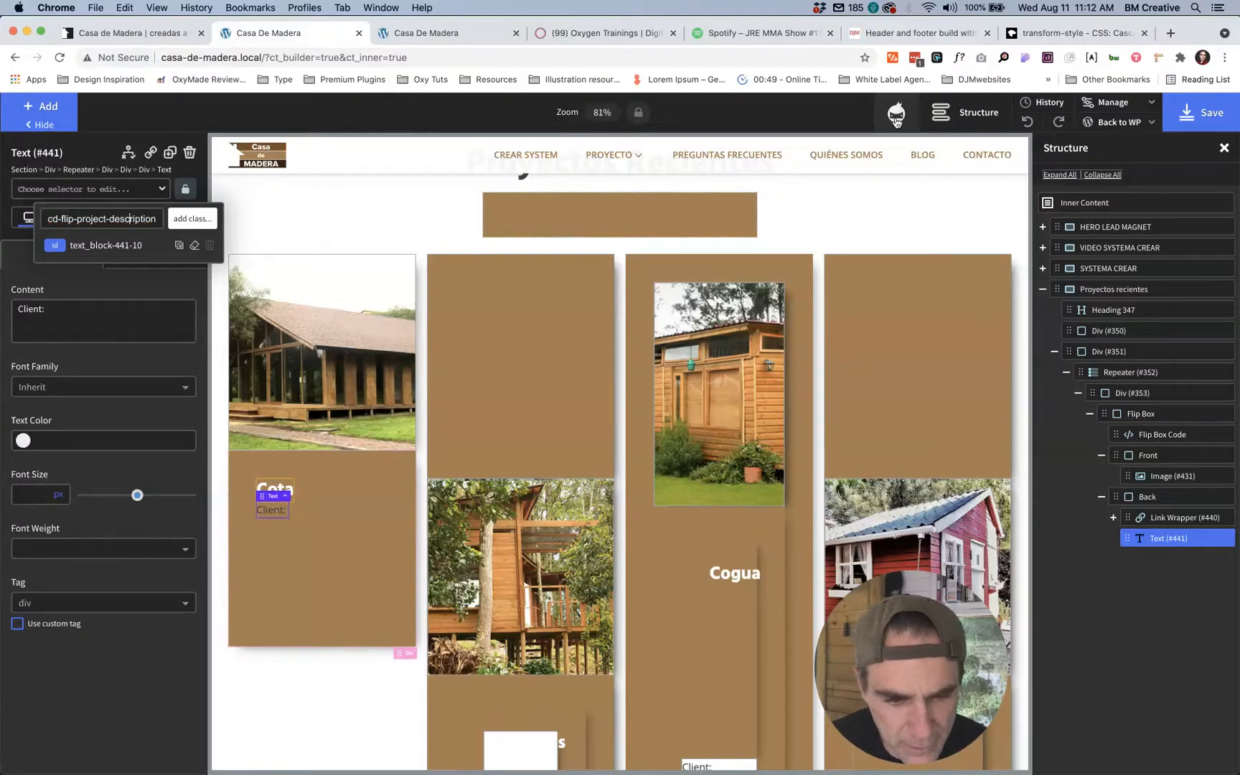
pyautogui.click(191, 218)
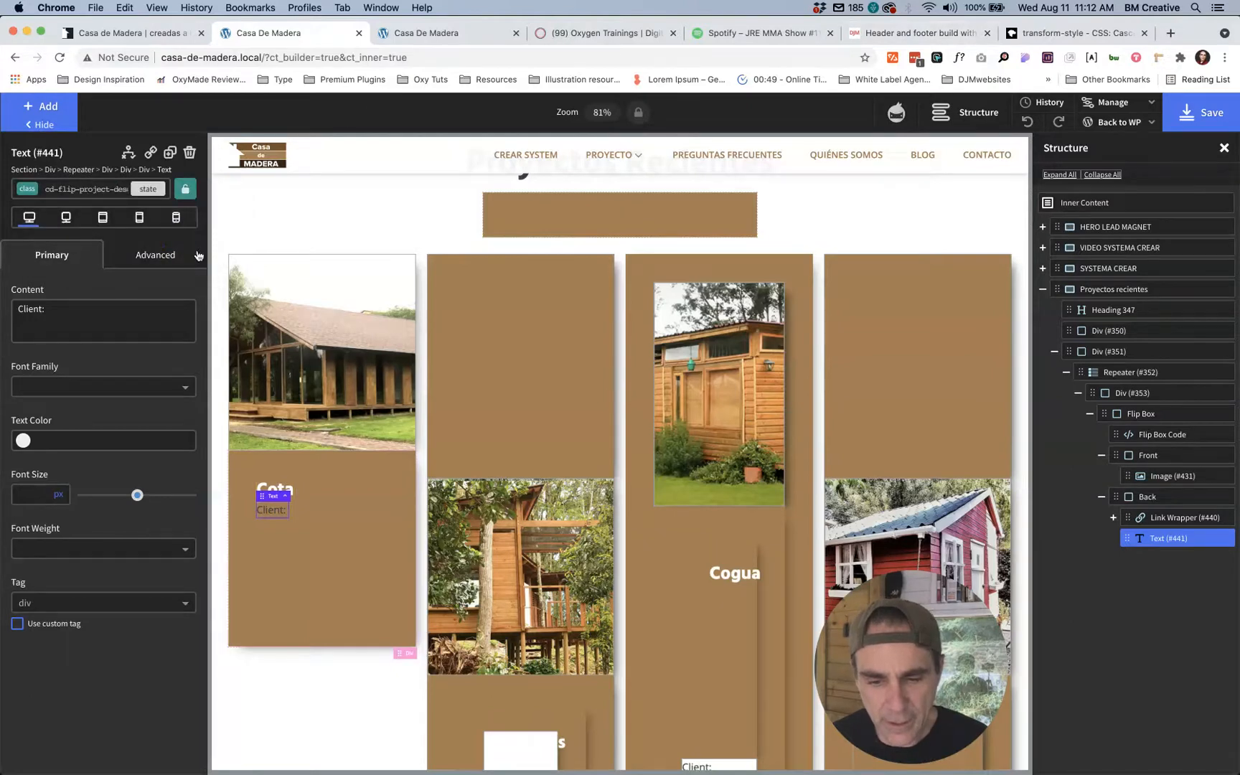
# Step: Set the typography of the "Client:" text's class to the global white color and a 20 px font size
pyautogui.click(155, 261)
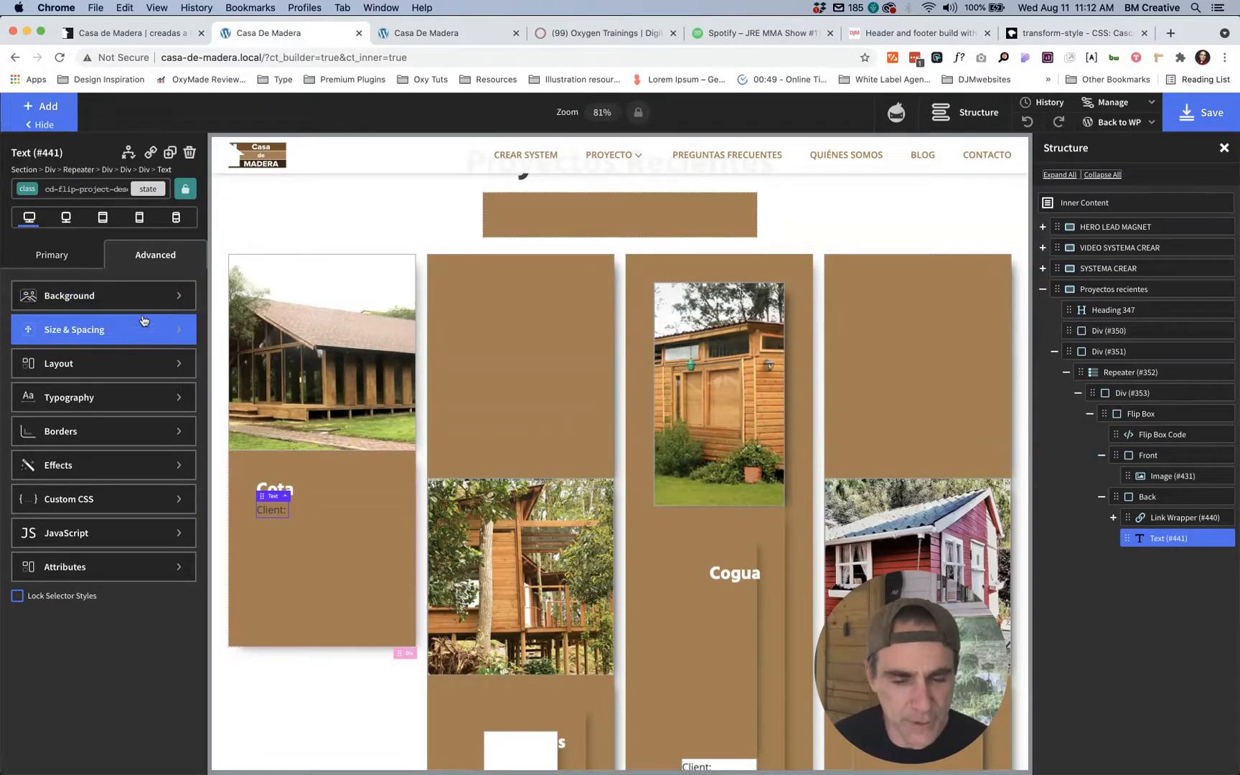
pyautogui.click(123, 396)
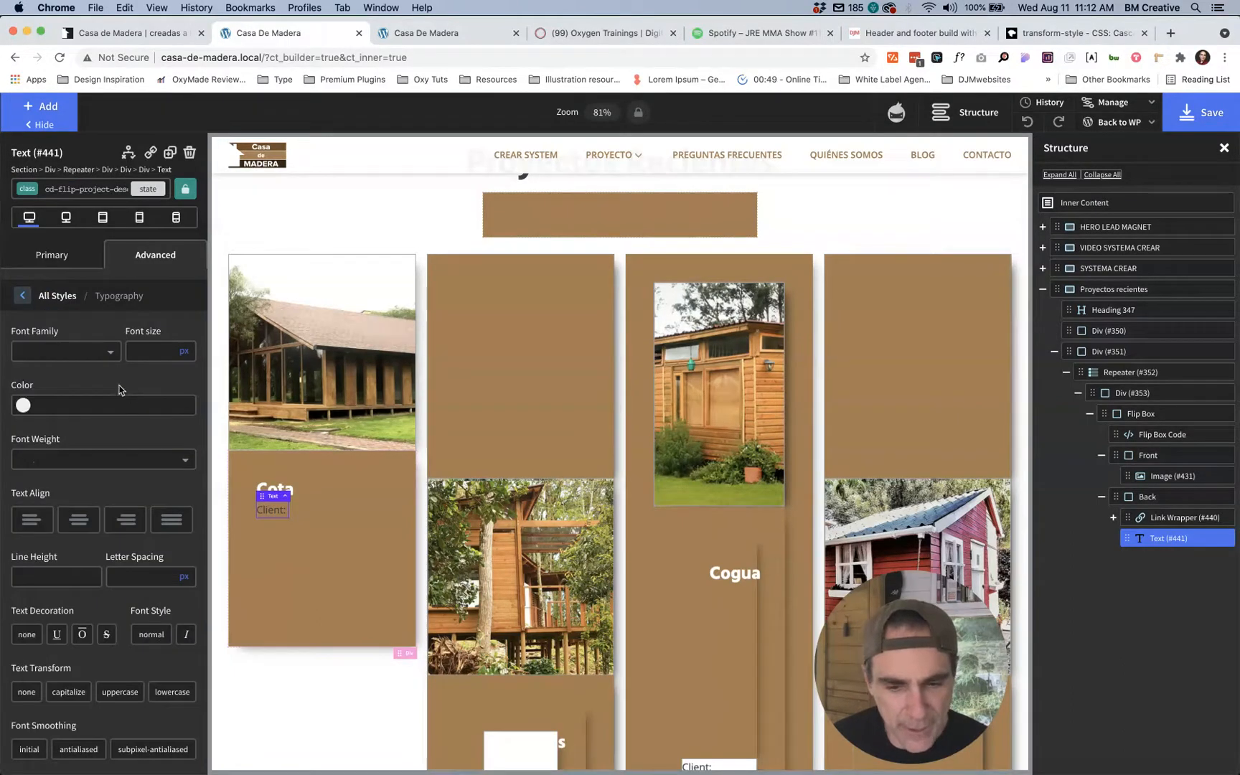
pyautogui.click(115, 405)
pyautogui.click(127, 580)
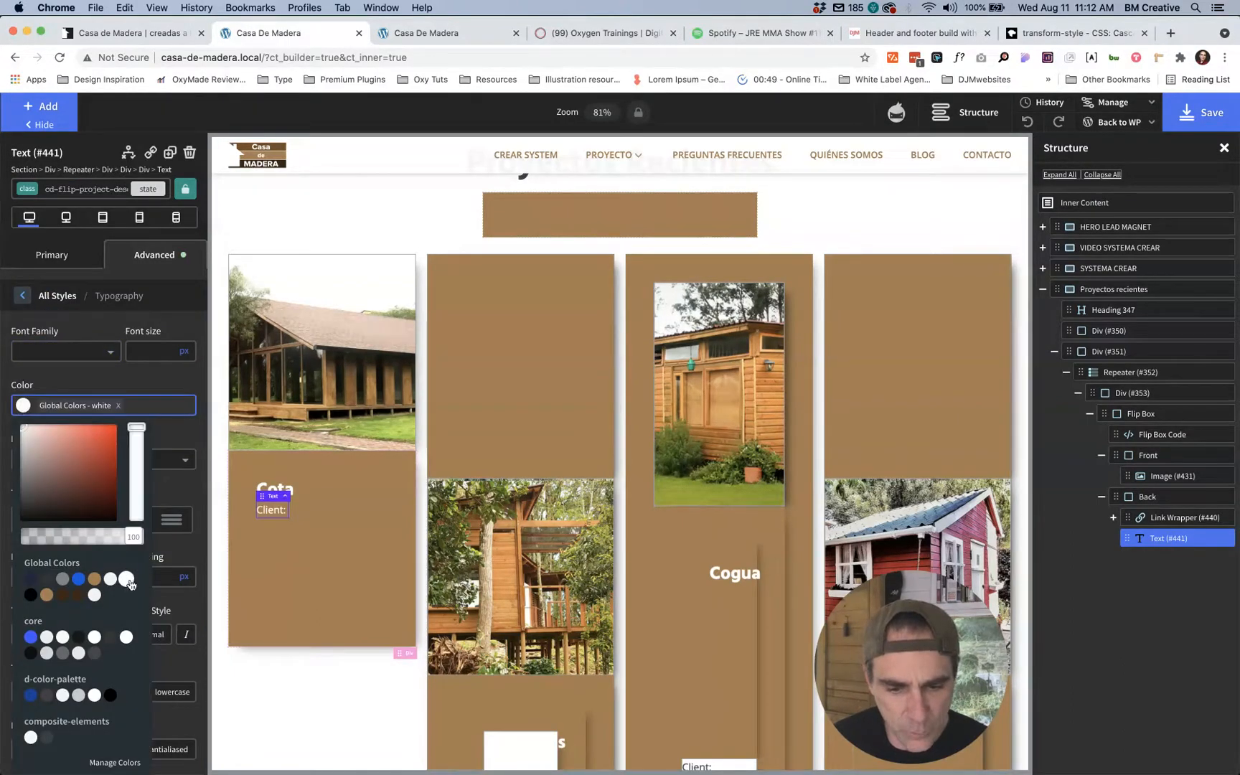
pyautogui.click(148, 349)
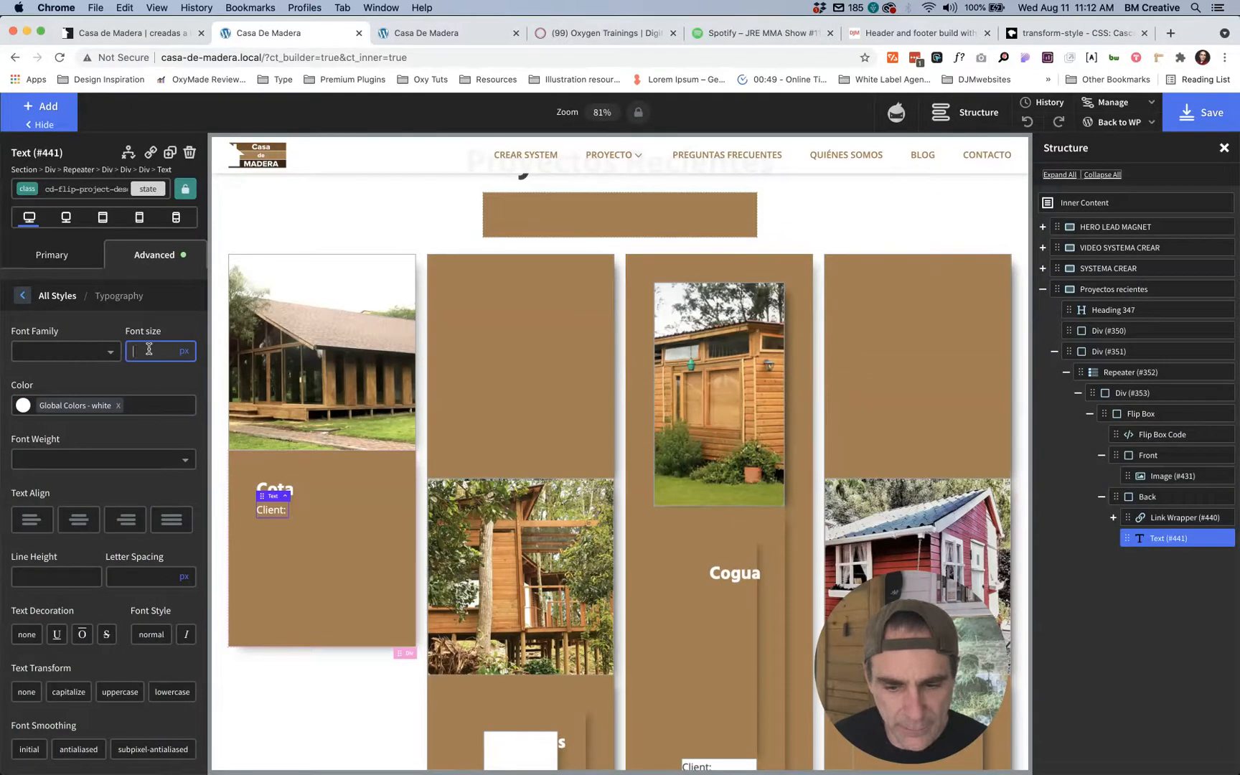
pyautogui.write('24')
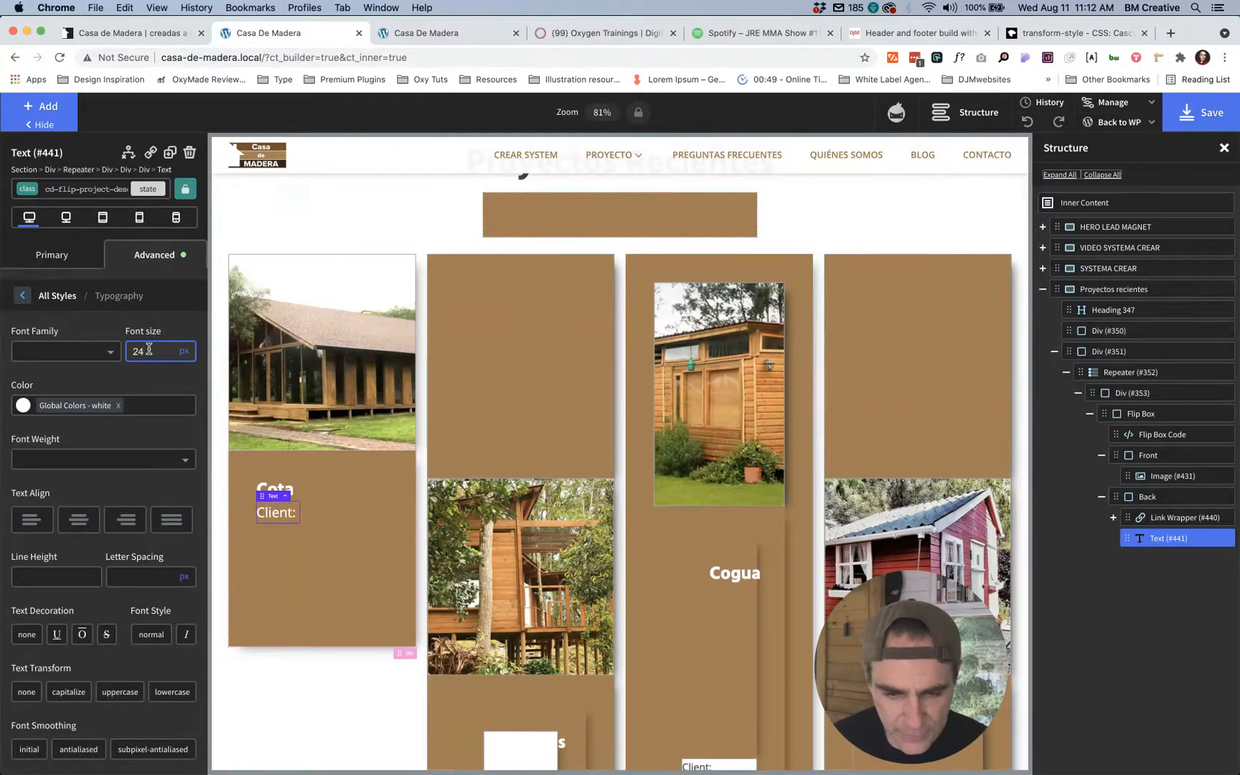
pyautogui.press('BackSpace')
pyautogui.write('0')
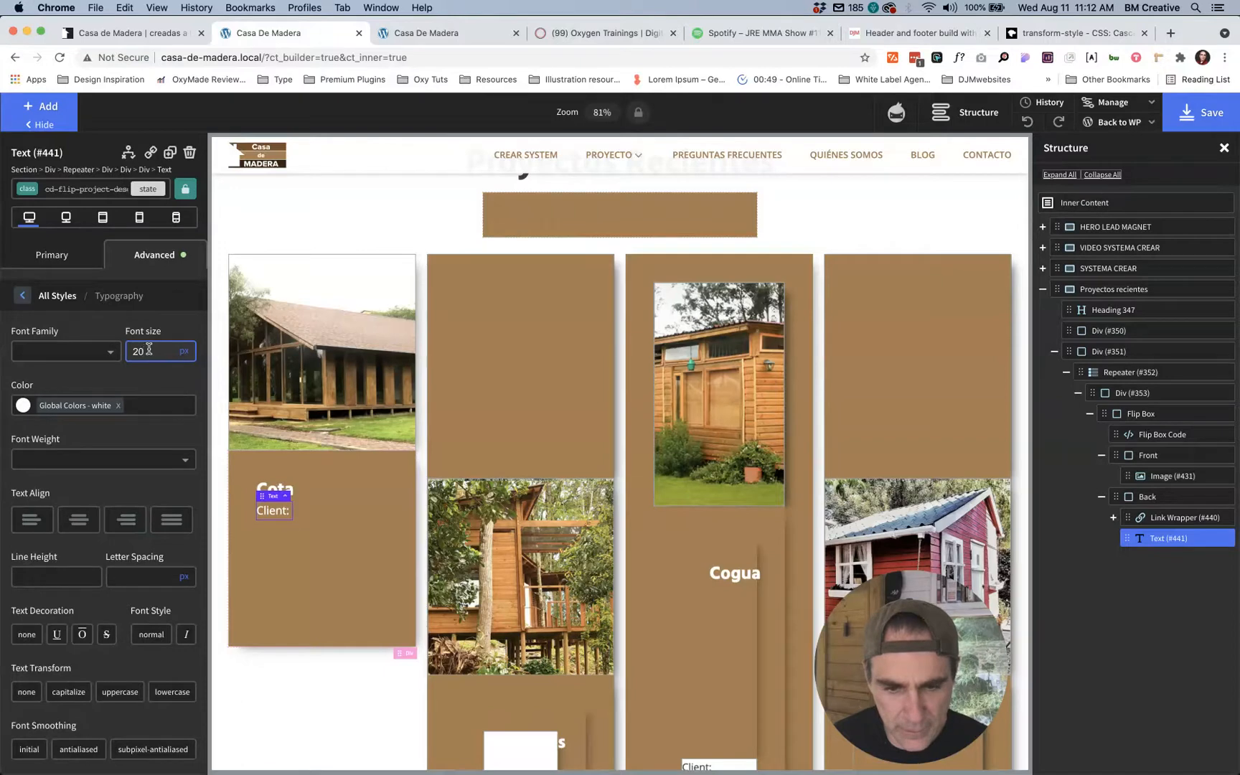
pyautogui.click(49, 465)
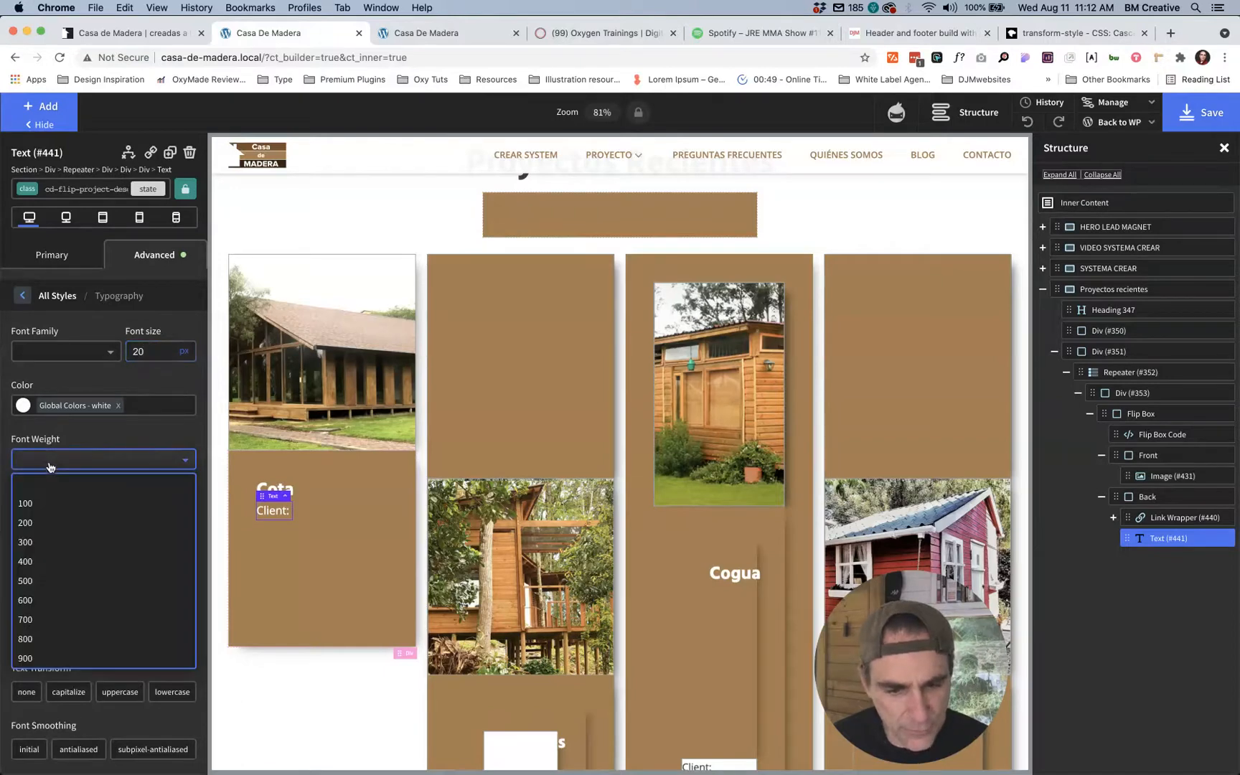
pyautogui.click(134, 440)
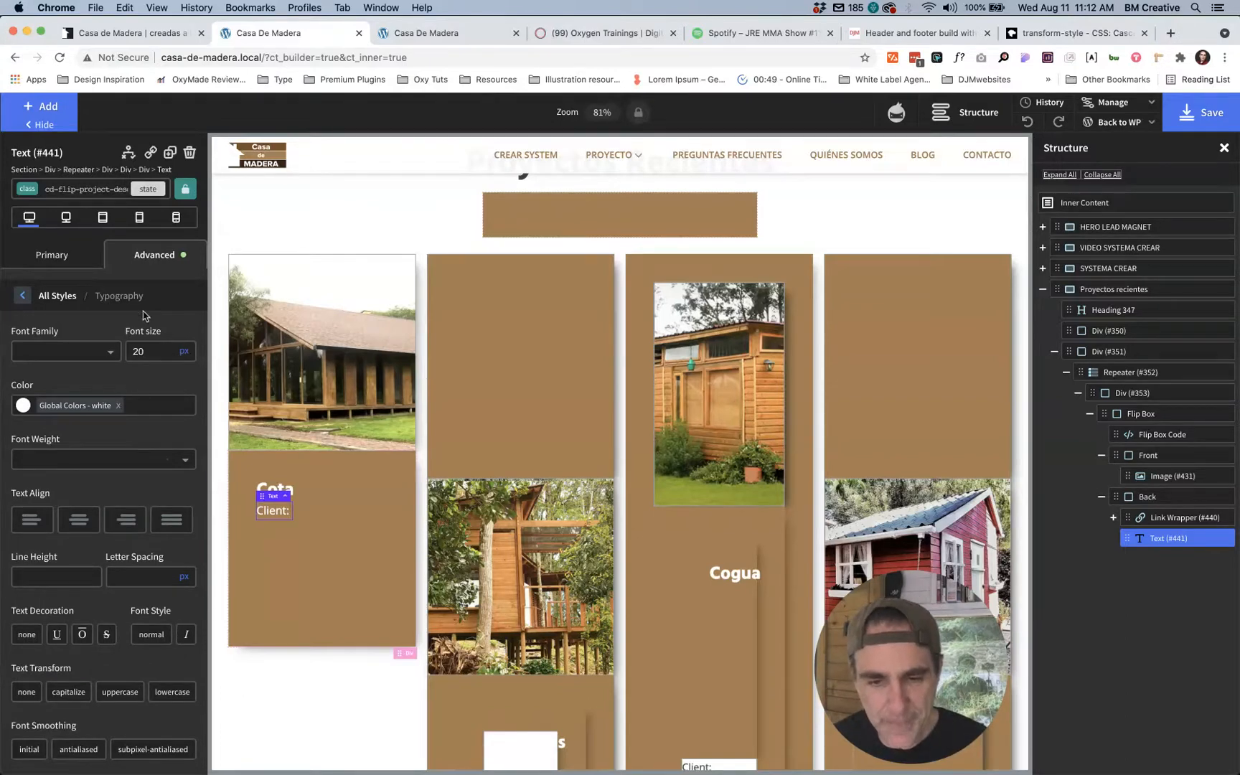
# Step: Duplicate the "Client:" text on the flip box's back until there are five text lines, one per detail in the live overlay
pyautogui.click(170, 155)
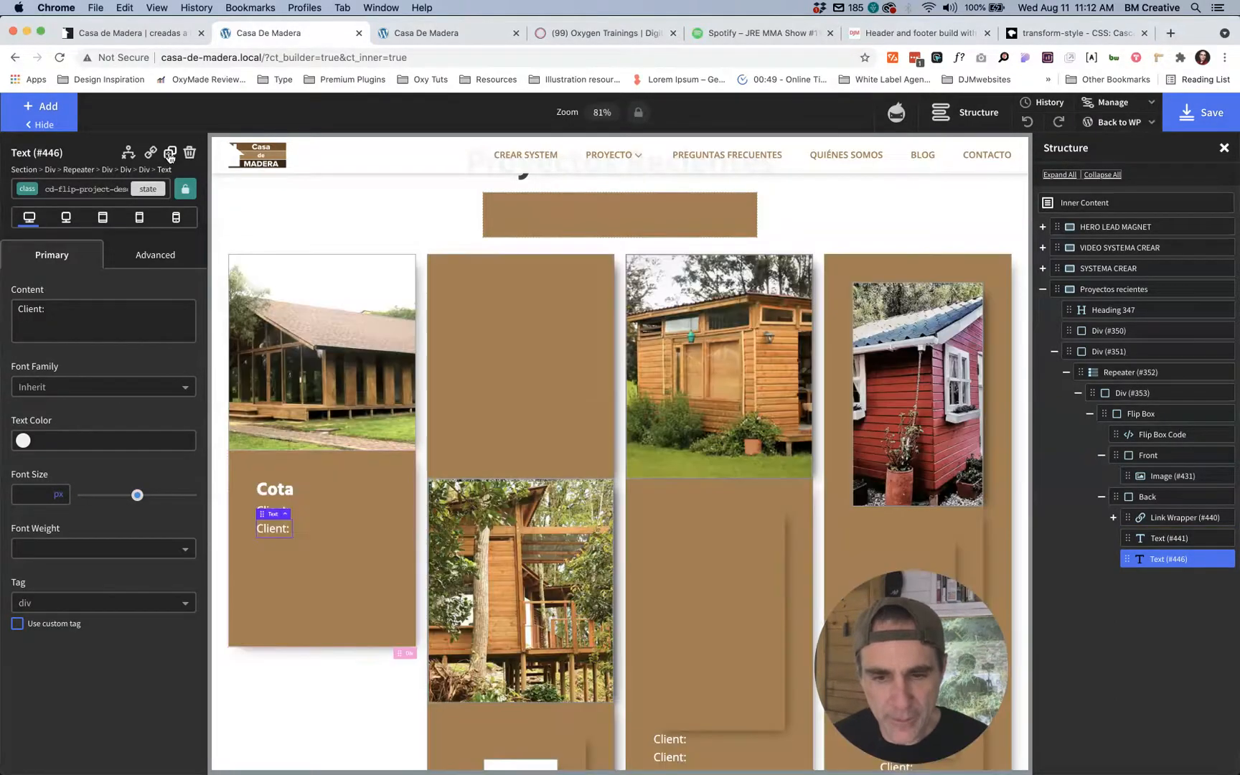
pyautogui.hotkey('ctrl', 'shift', 'Tab')
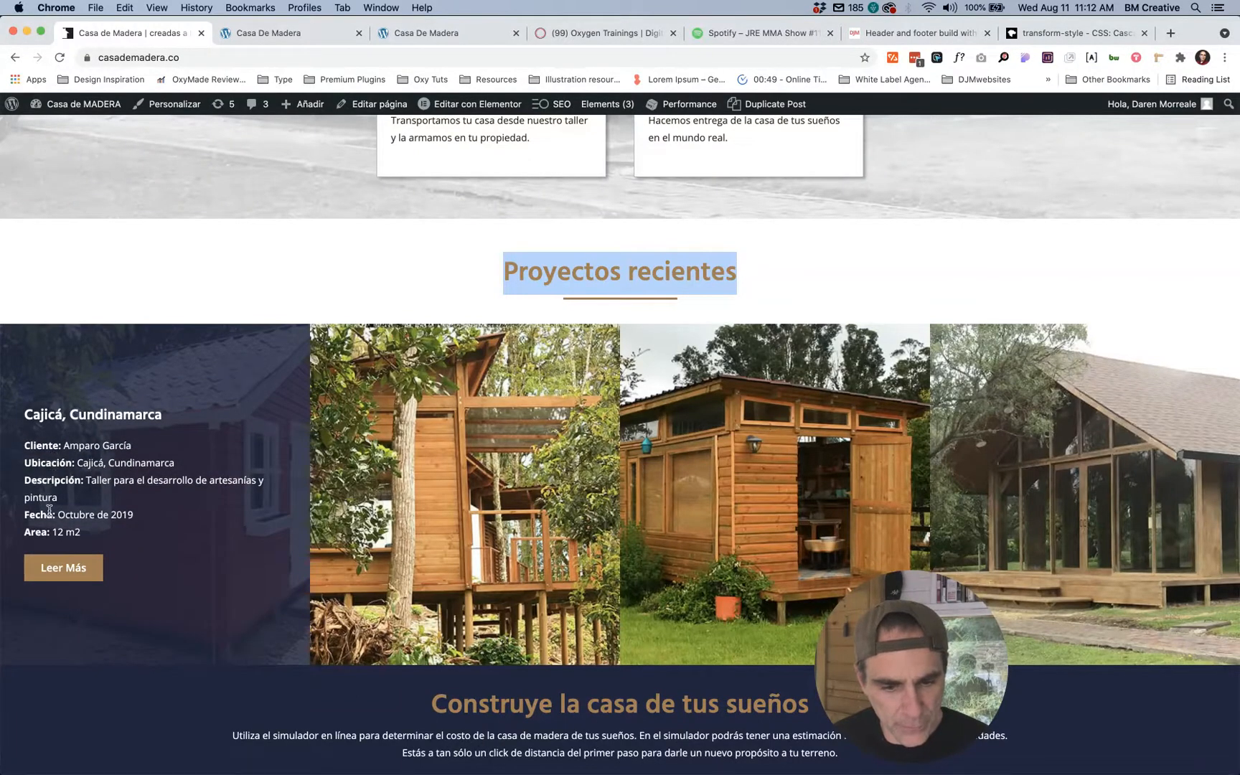
pyautogui.hotkey('ctrl', 'Tab')
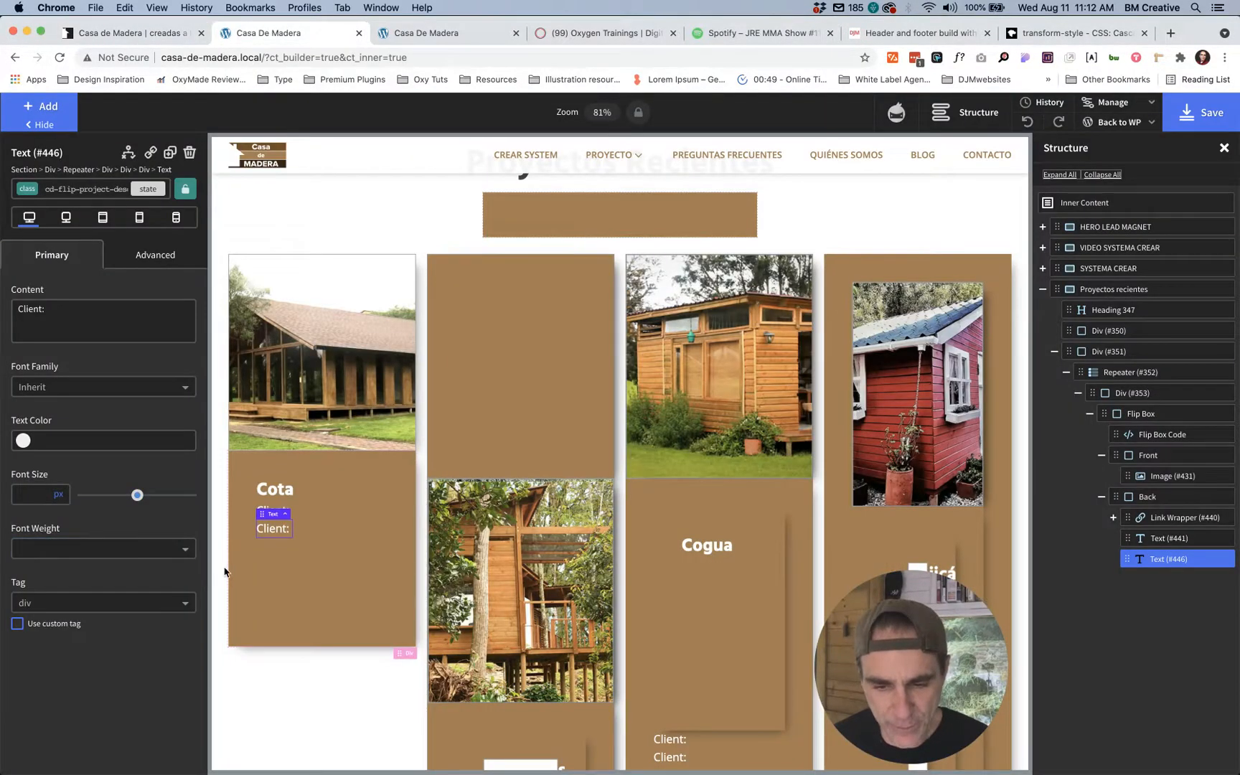
pyautogui.click(170, 153)
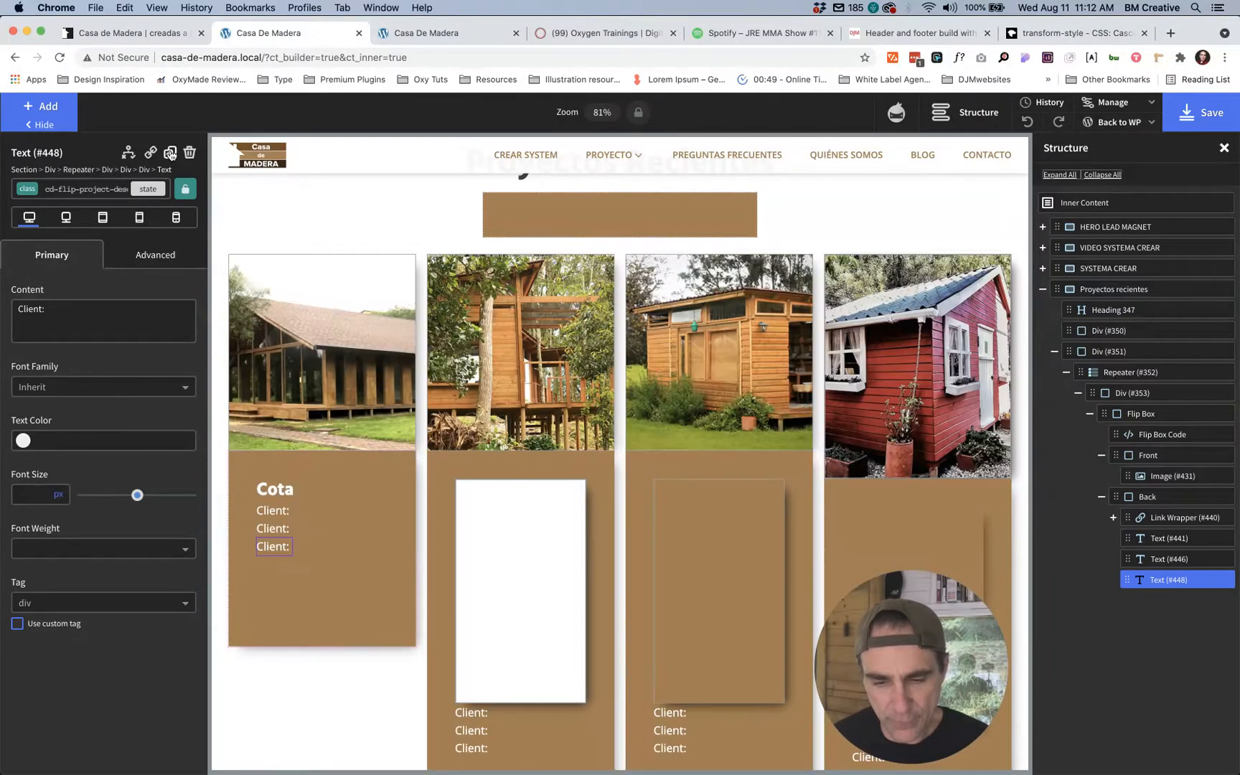
pyautogui.click(170, 153)
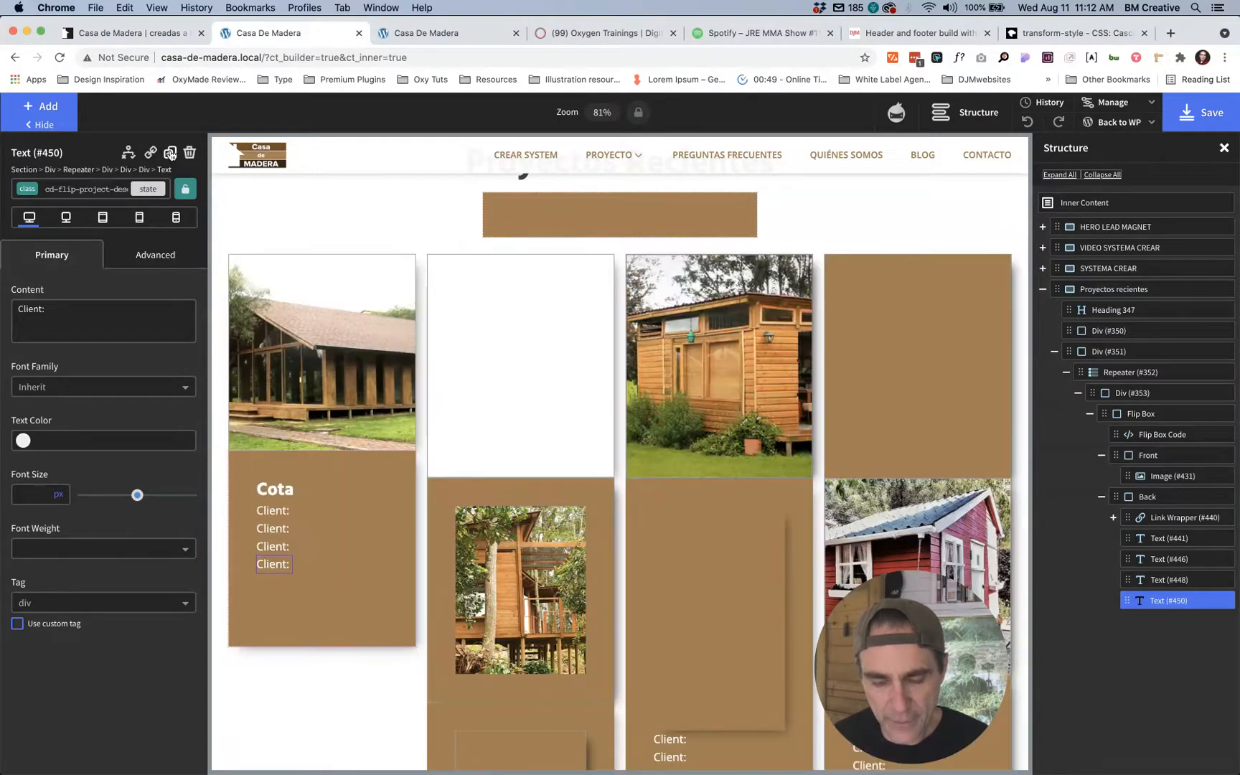
pyautogui.click(170, 153)
# Step: Copy the "Ubicación:" label from the live site's Cajicá overlay and use it as the content of the second text line
pyautogui.press('super+1')
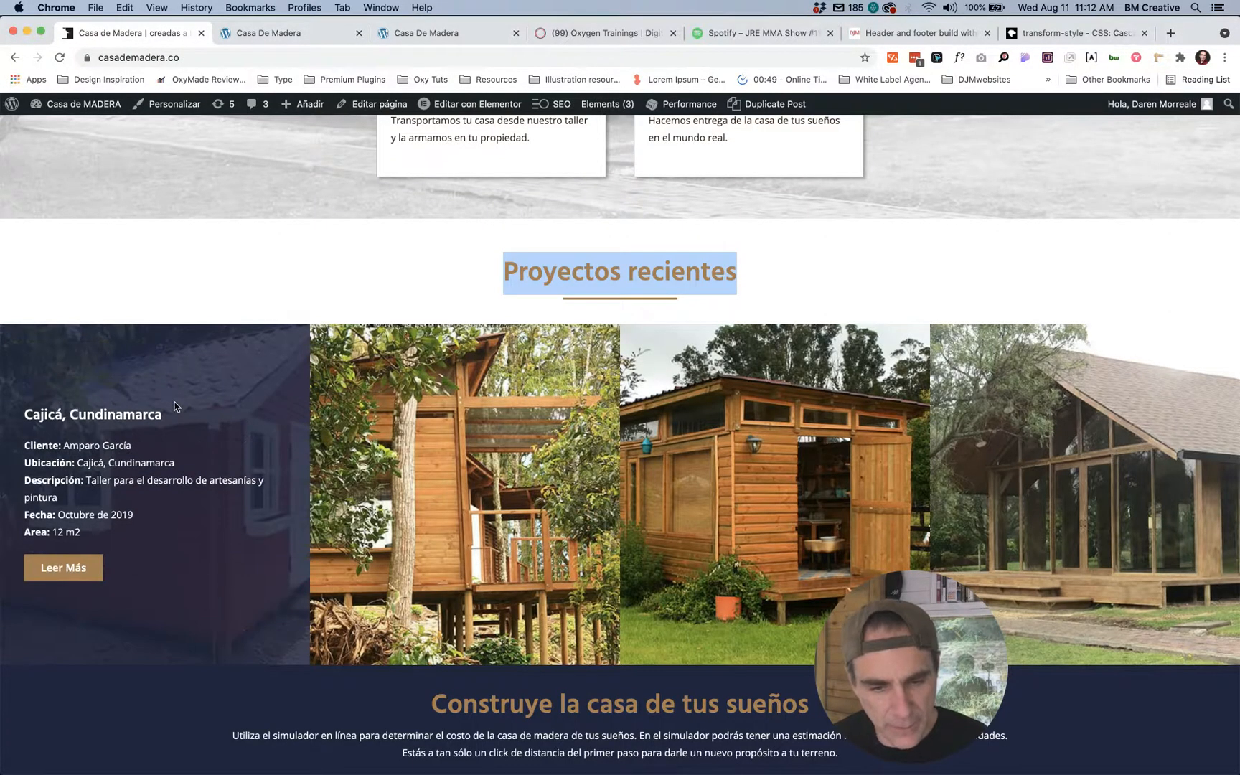
pyautogui.moveTo(24, 462); pyautogui.dragTo(68, 465)
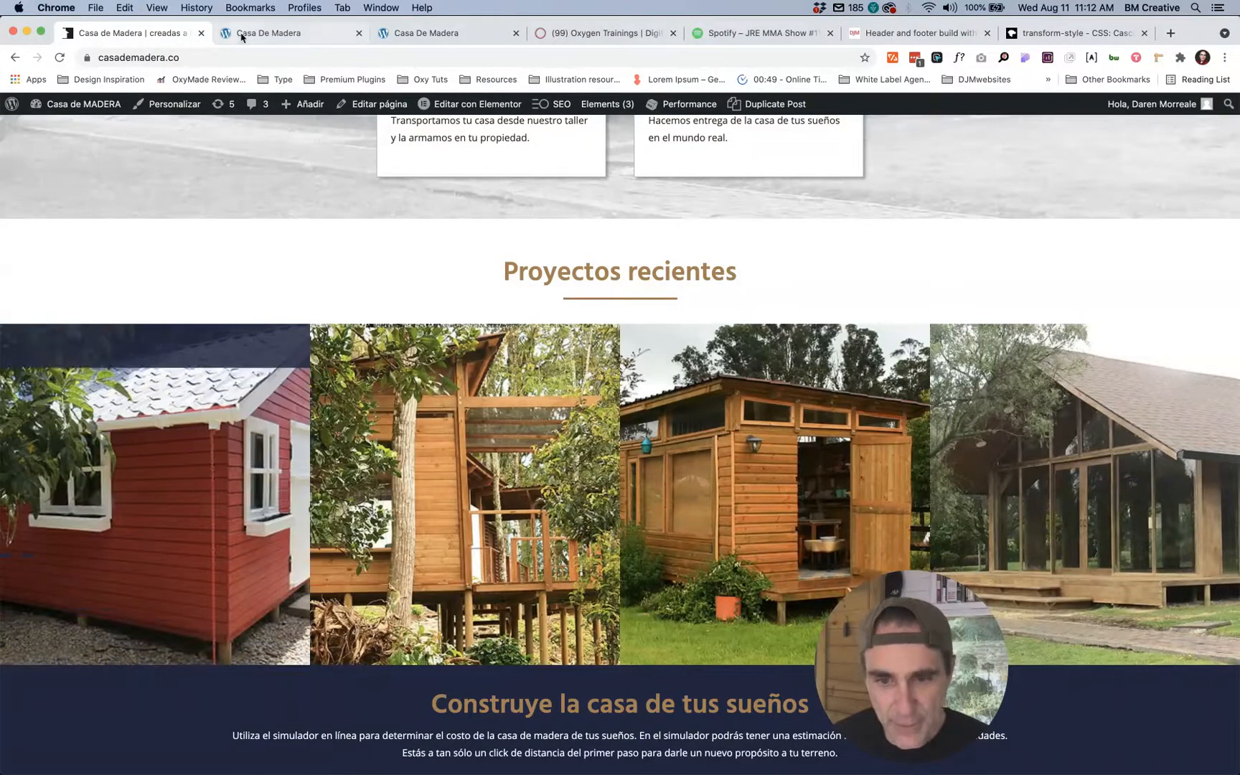
pyautogui.click(273, 41)
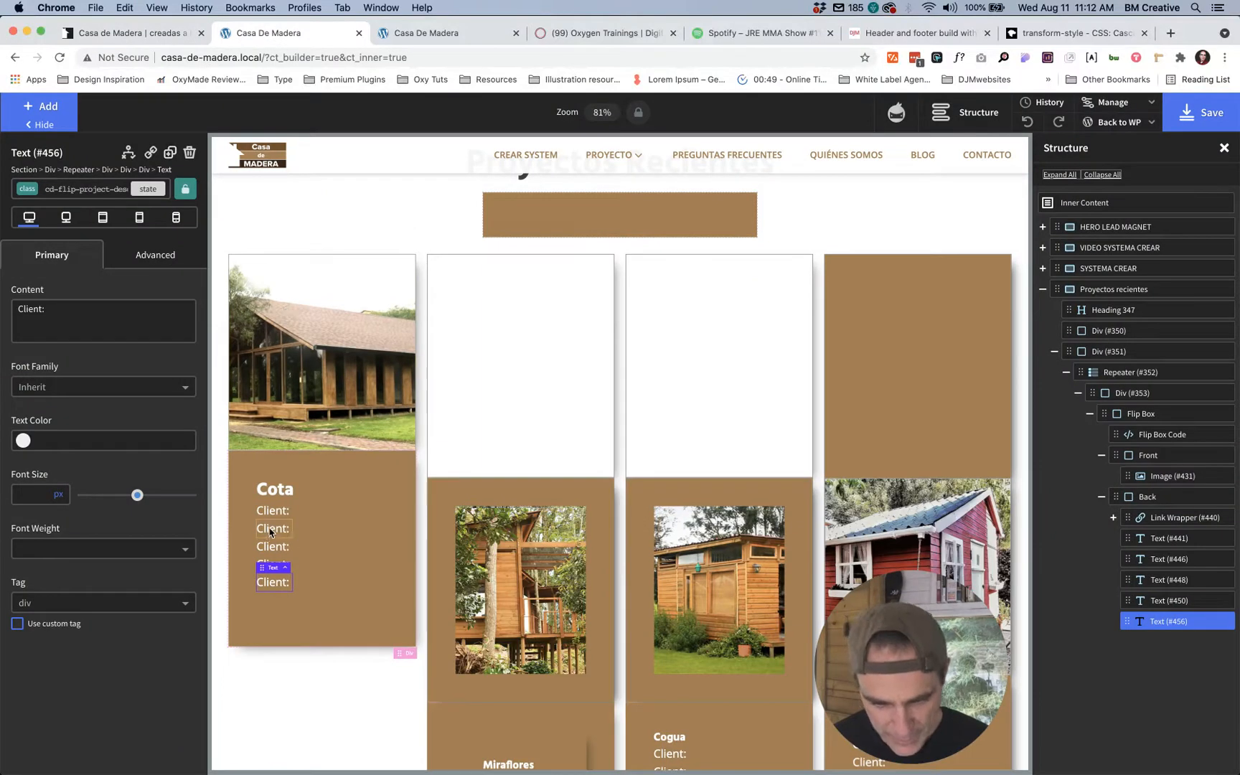
pyautogui.doubleClick(269, 529)
pyautogui.write('Ubicación:')
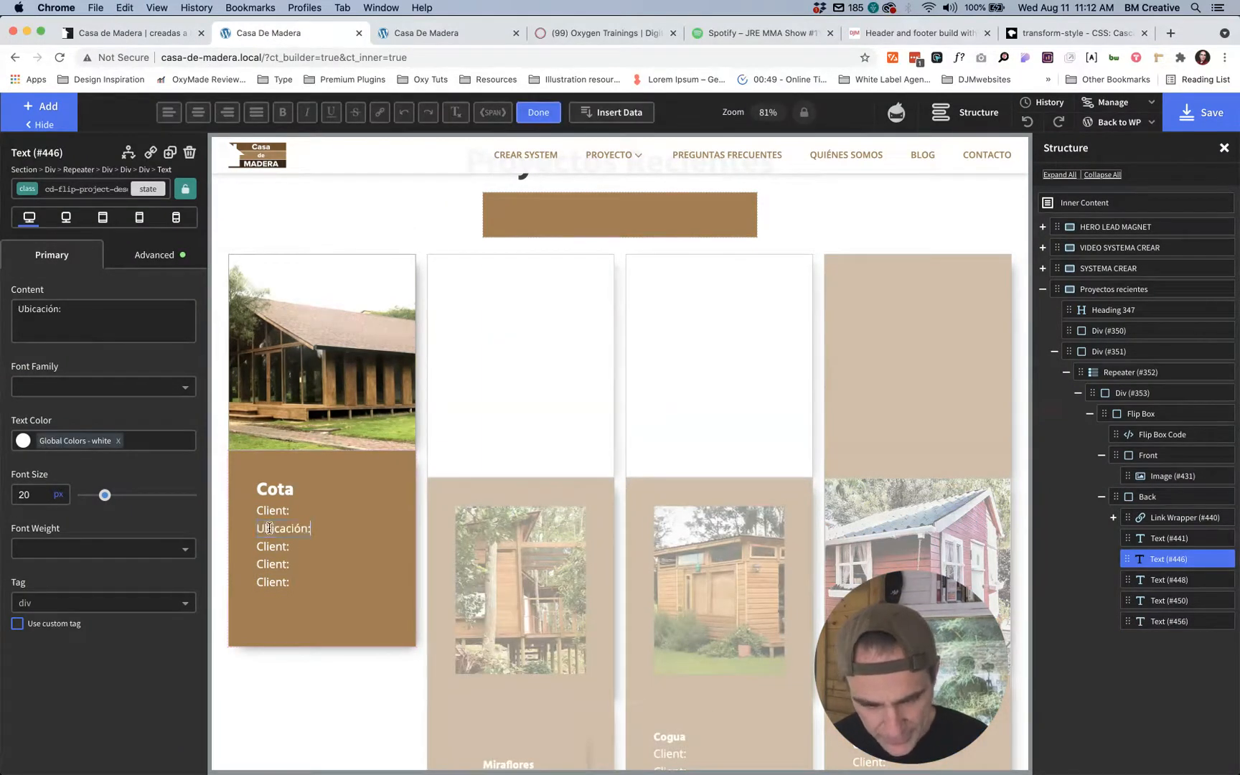
# Step: Copy the "Descripción:" label from the live Cajicá overlay and replace the third text line's content with it
pyautogui.click(139, 36)
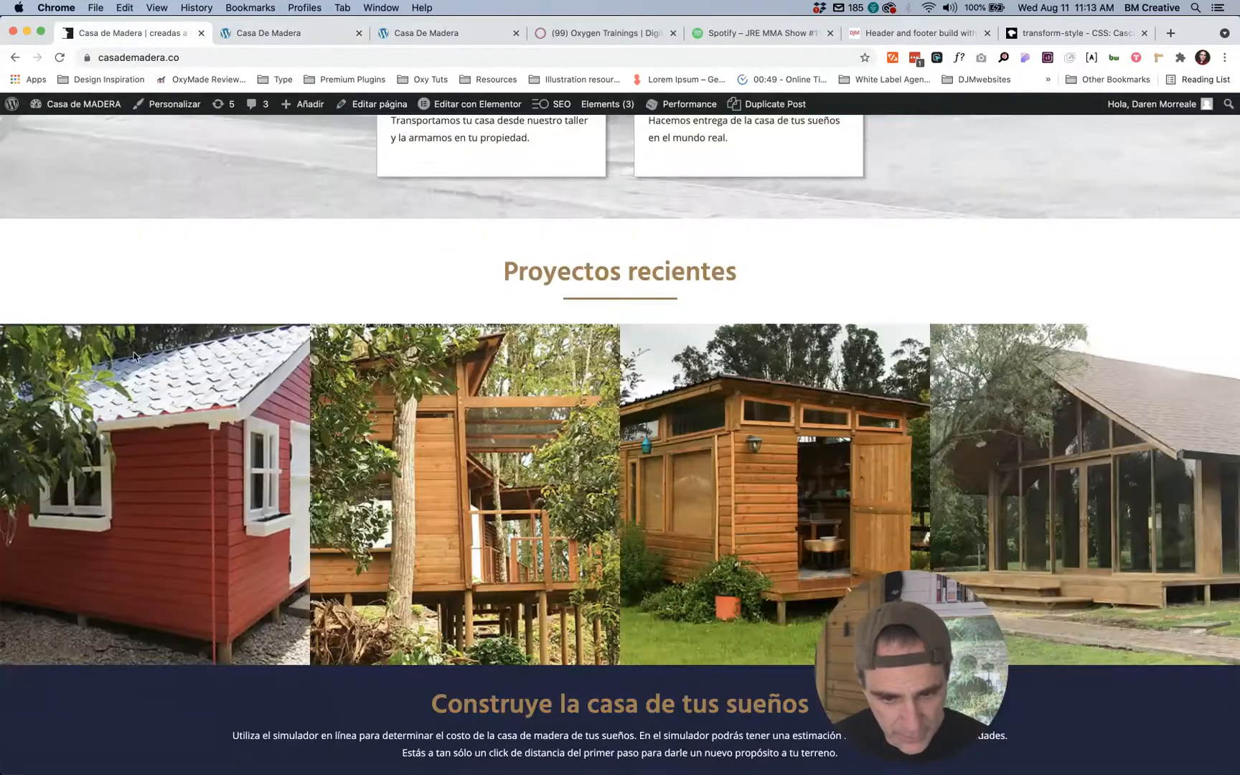
pyautogui.moveTo(77, 502)
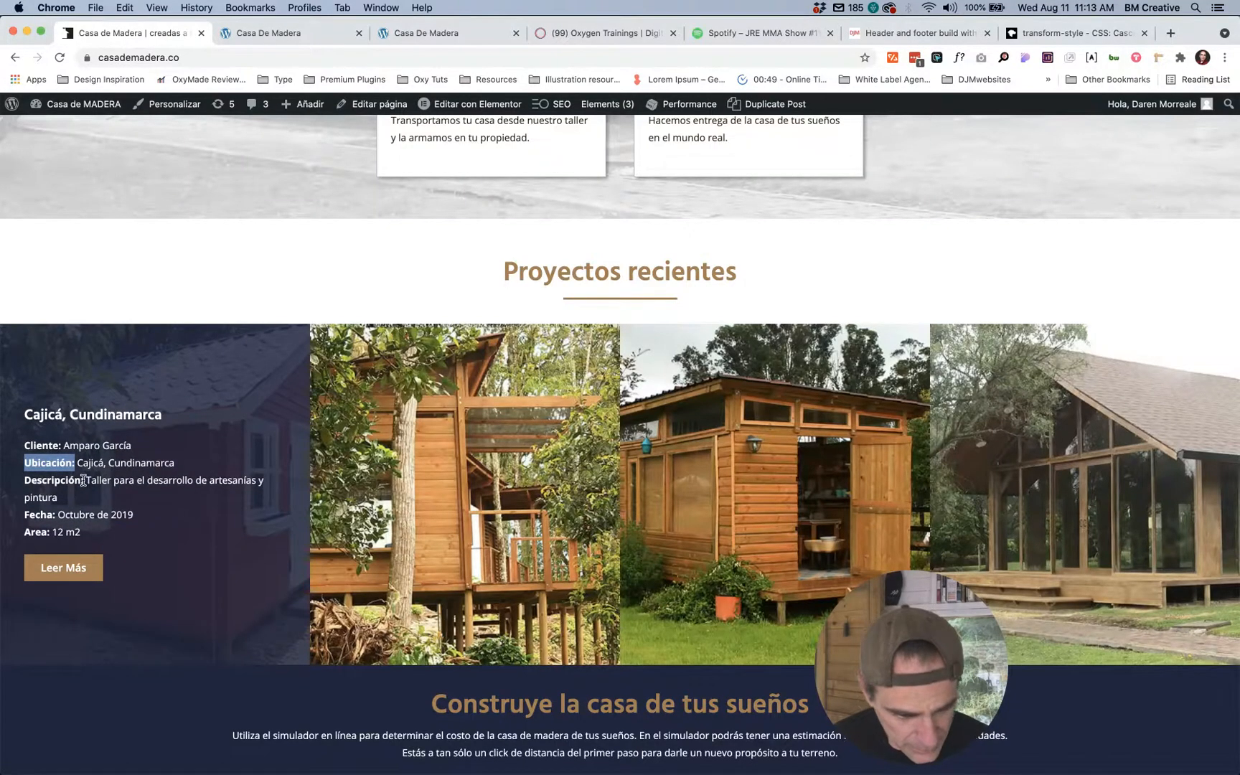
pyautogui.moveTo(84, 481); pyautogui.dragTo(26, 482)
pyautogui.press('super+c')
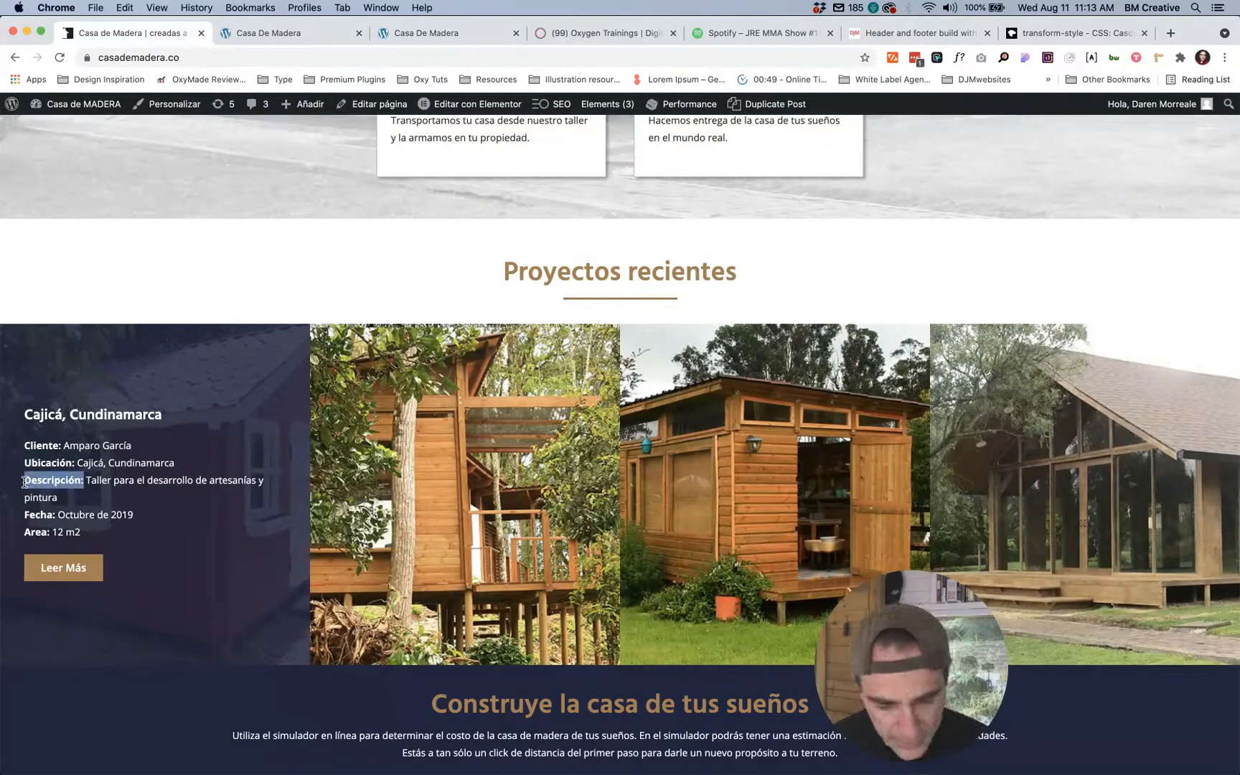
pyautogui.click(271, 33)
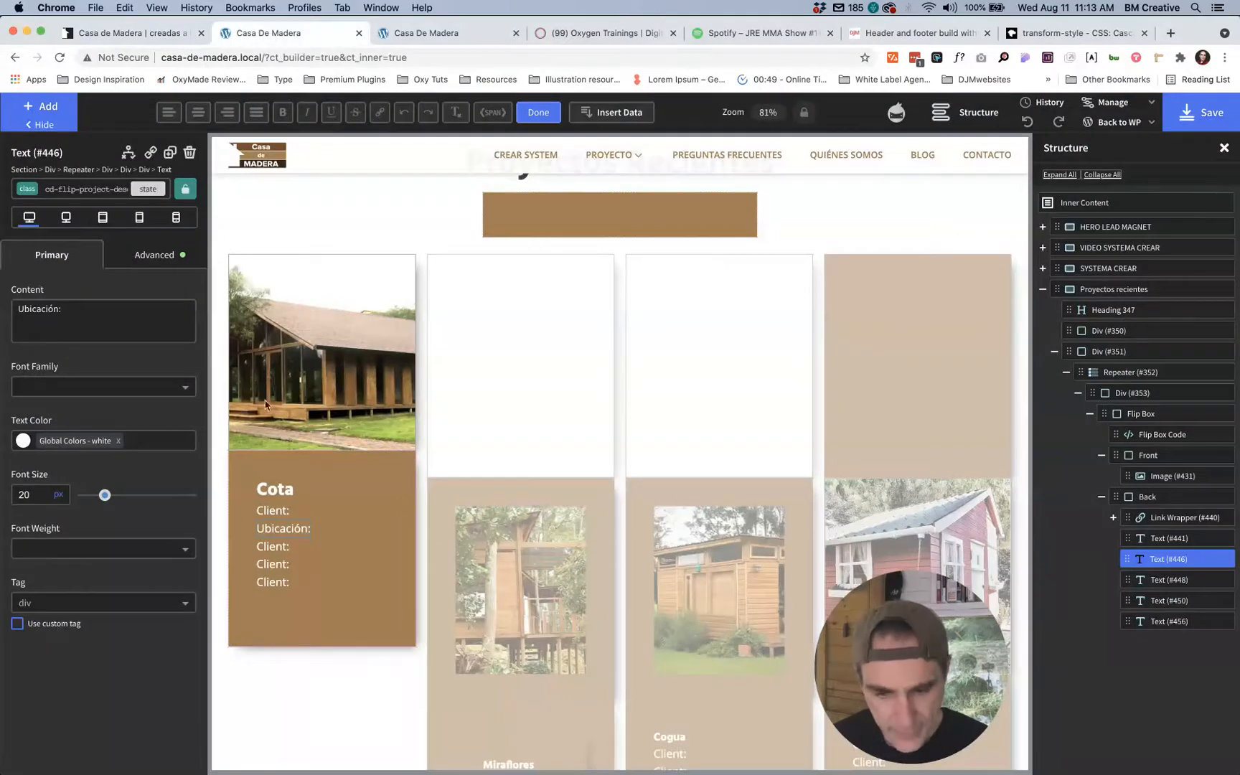
pyautogui.doubleClick(271, 553)
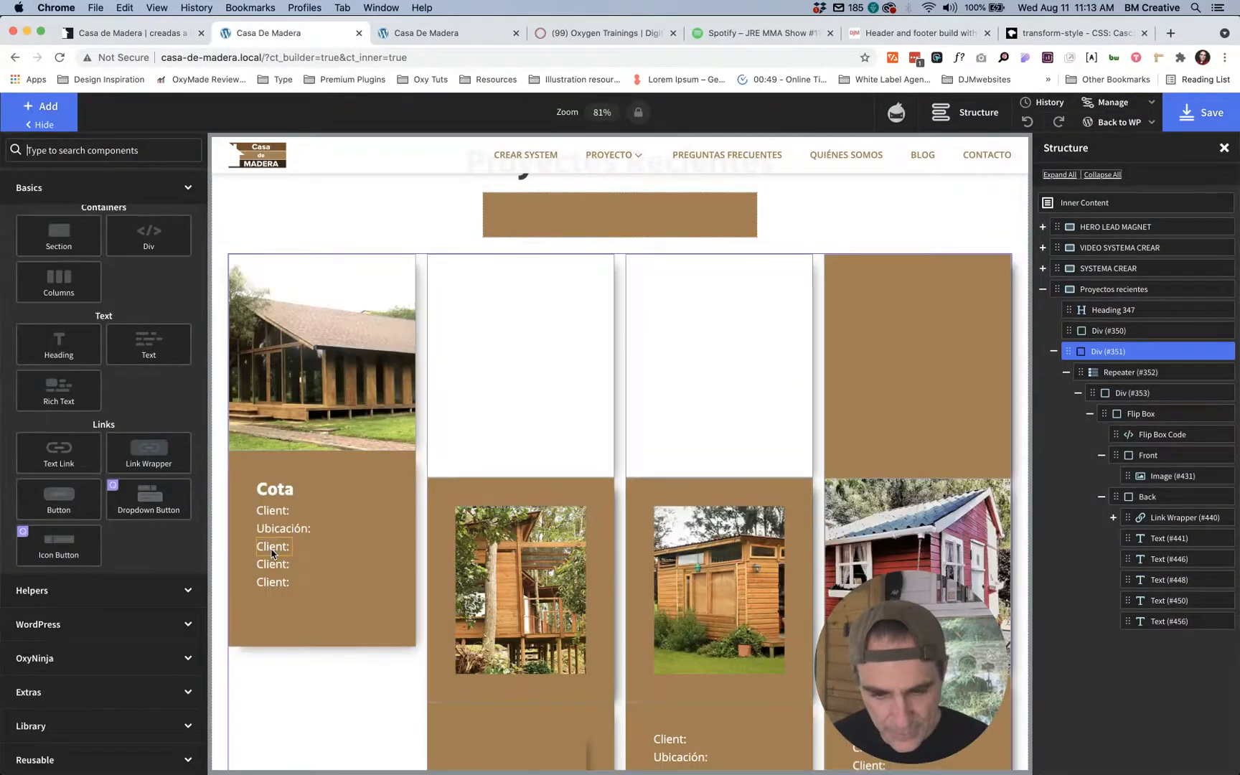
pyautogui.doubleClick(273, 553)
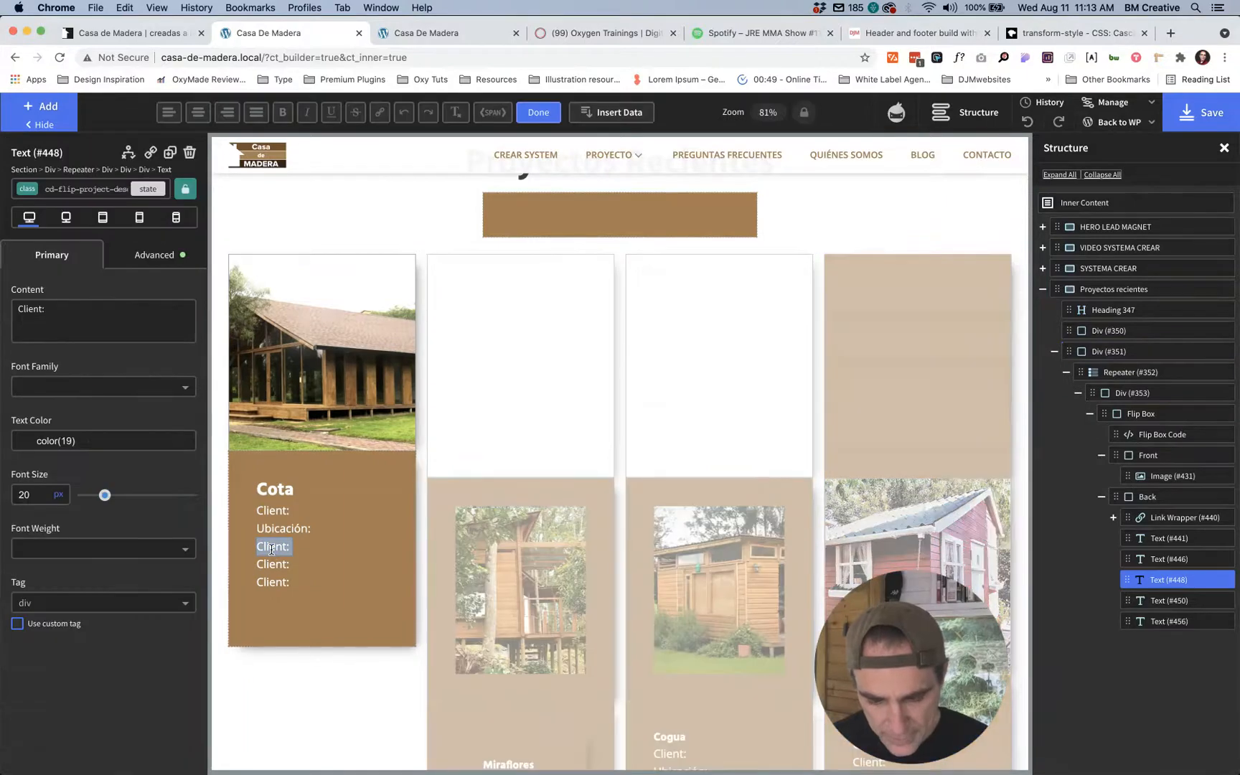
pyautogui.press('super+v')
# Step: Replace the fourth text line's content with the "Fecha:" label from the live Cajicá overlay
pyautogui.press('super+1')
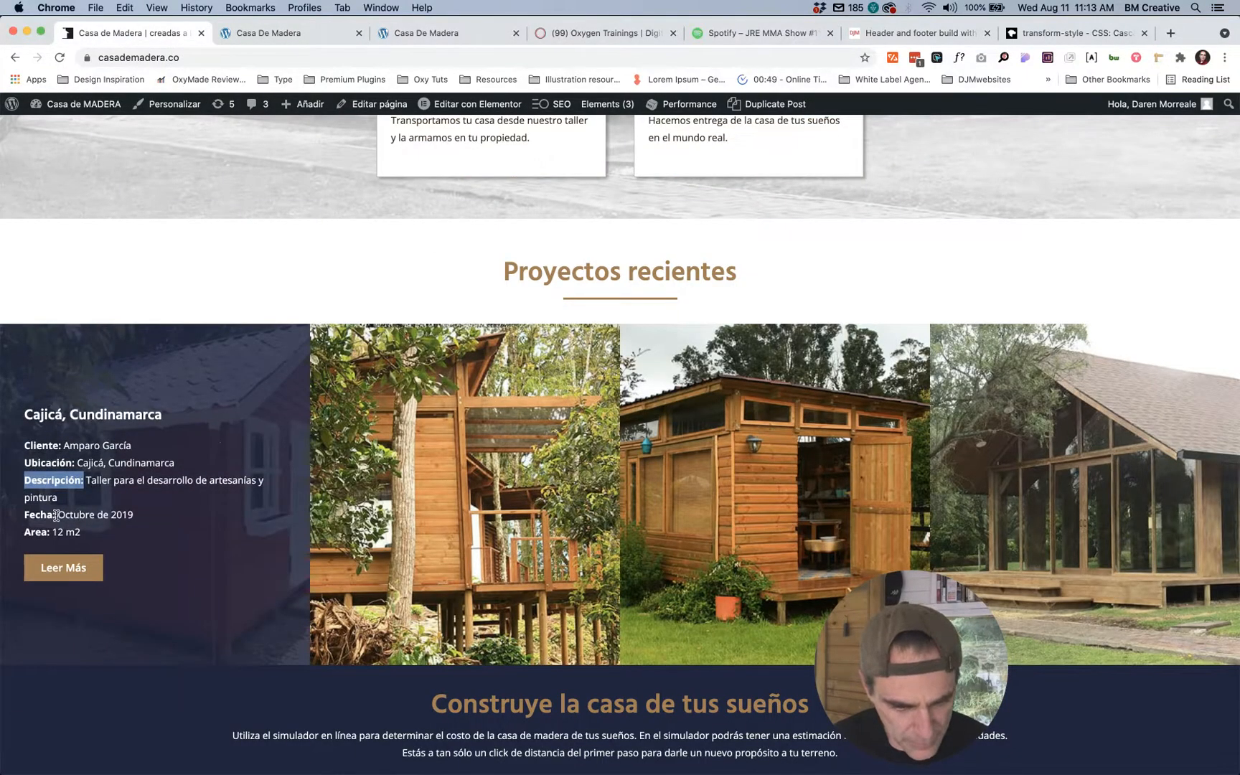
pyautogui.moveTo(56, 514); pyautogui.dragTo(26, 516)
pyautogui.press('super+2')
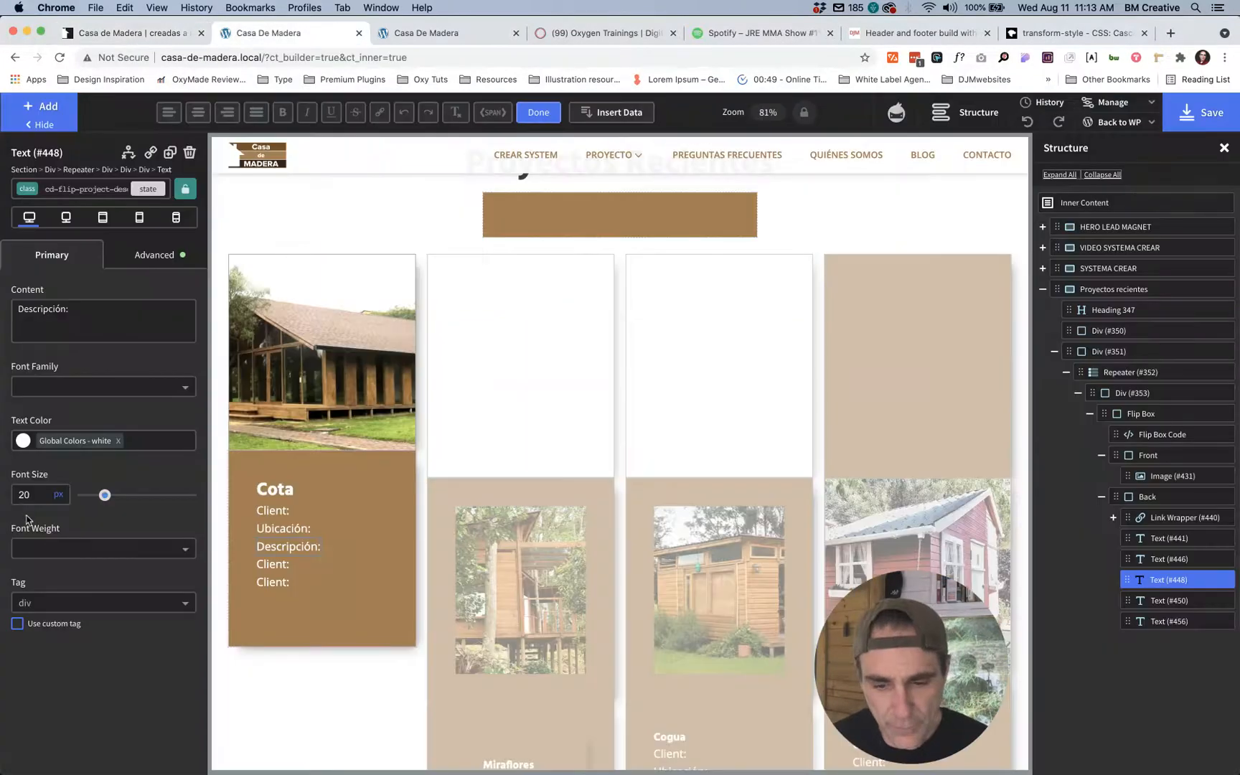
pyautogui.click(263, 566)
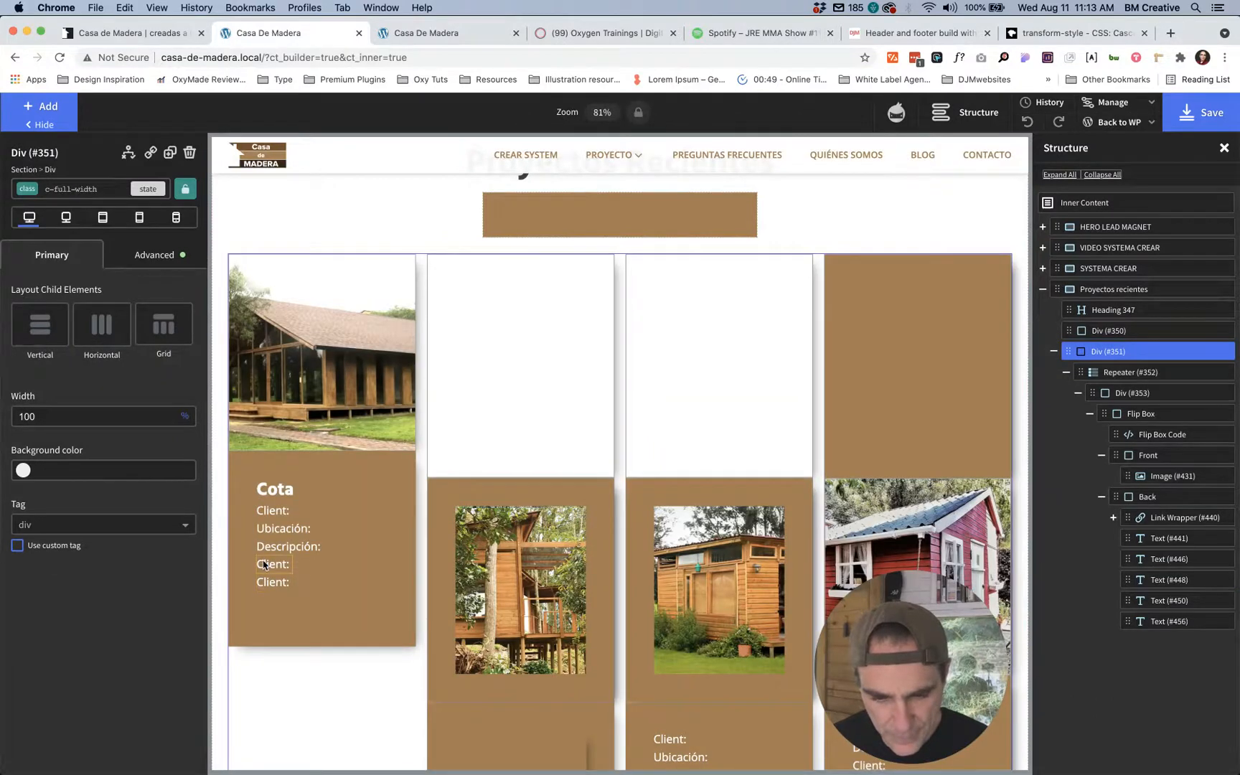
pyautogui.click(264, 564)
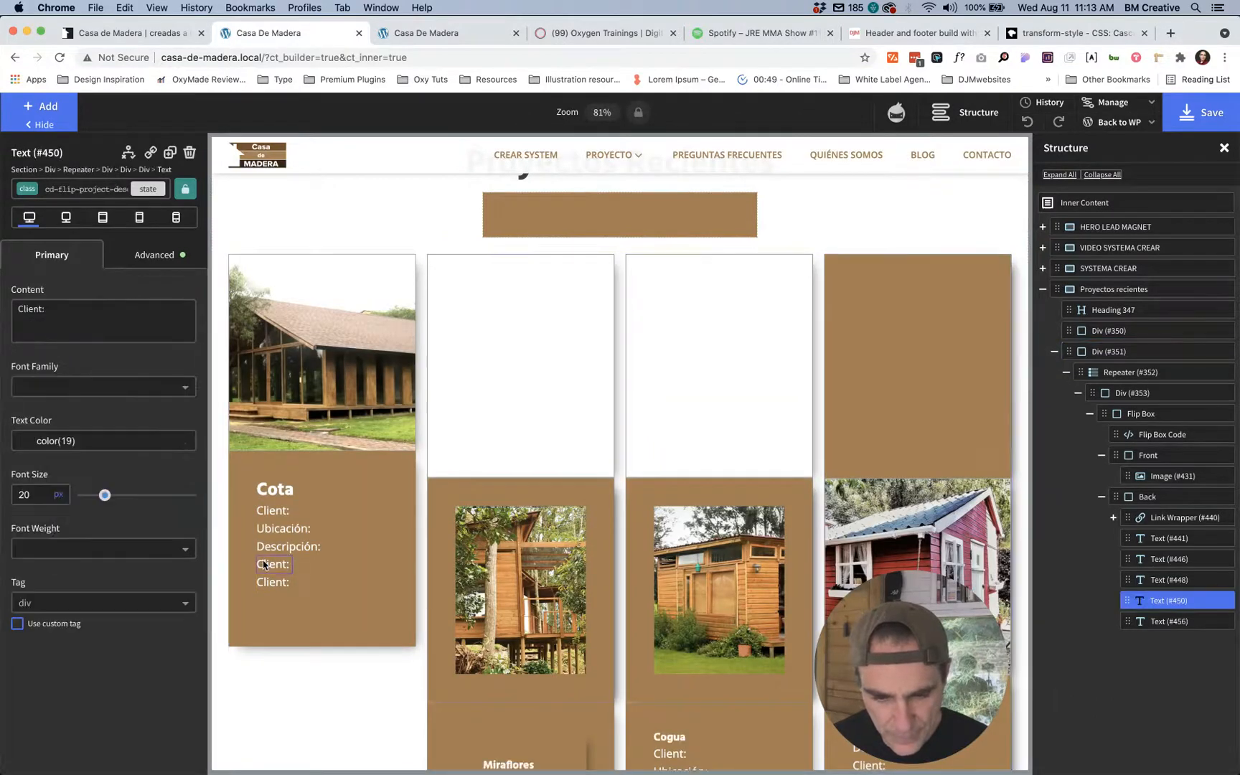
pyautogui.doubleClick(263, 565)
pyautogui.write('Fecha:')
# Step: Replace the fifth text line's content with the "Area:" label from the live Cajicá overlay
pyautogui.press('super+1')
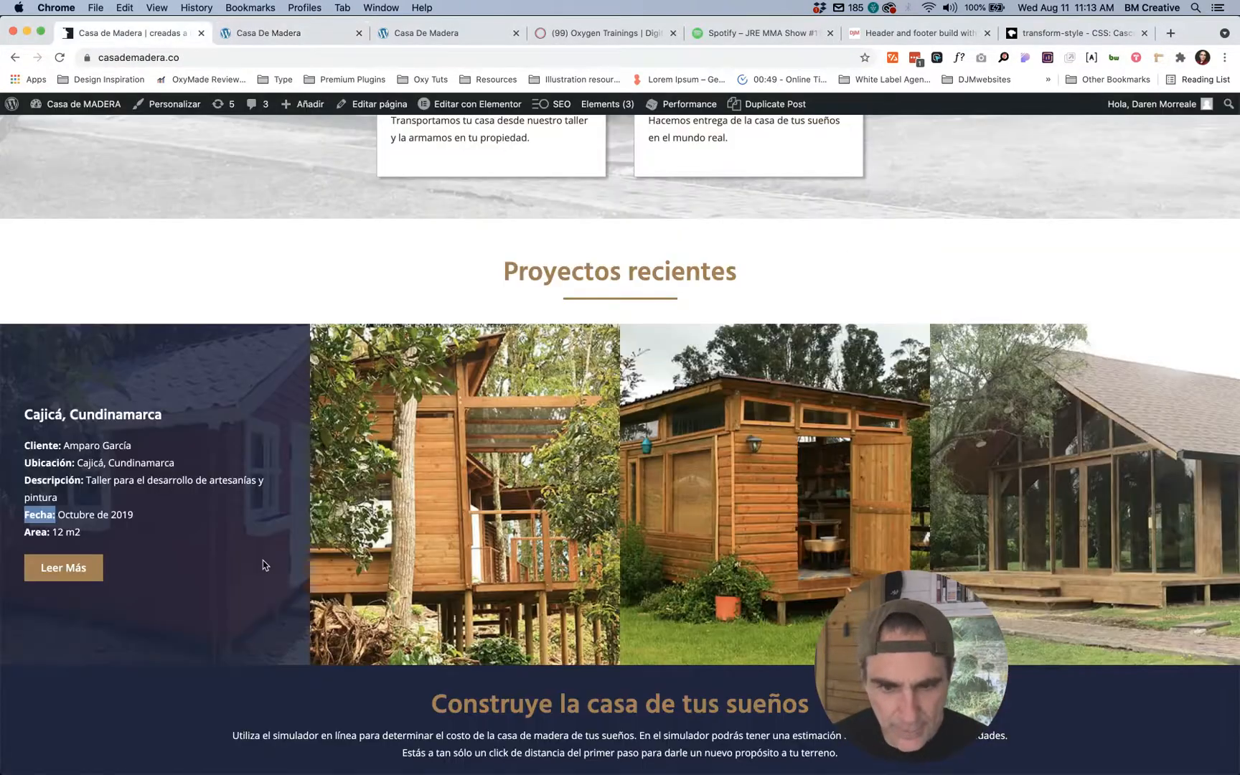
pyautogui.doubleClick(36, 531)
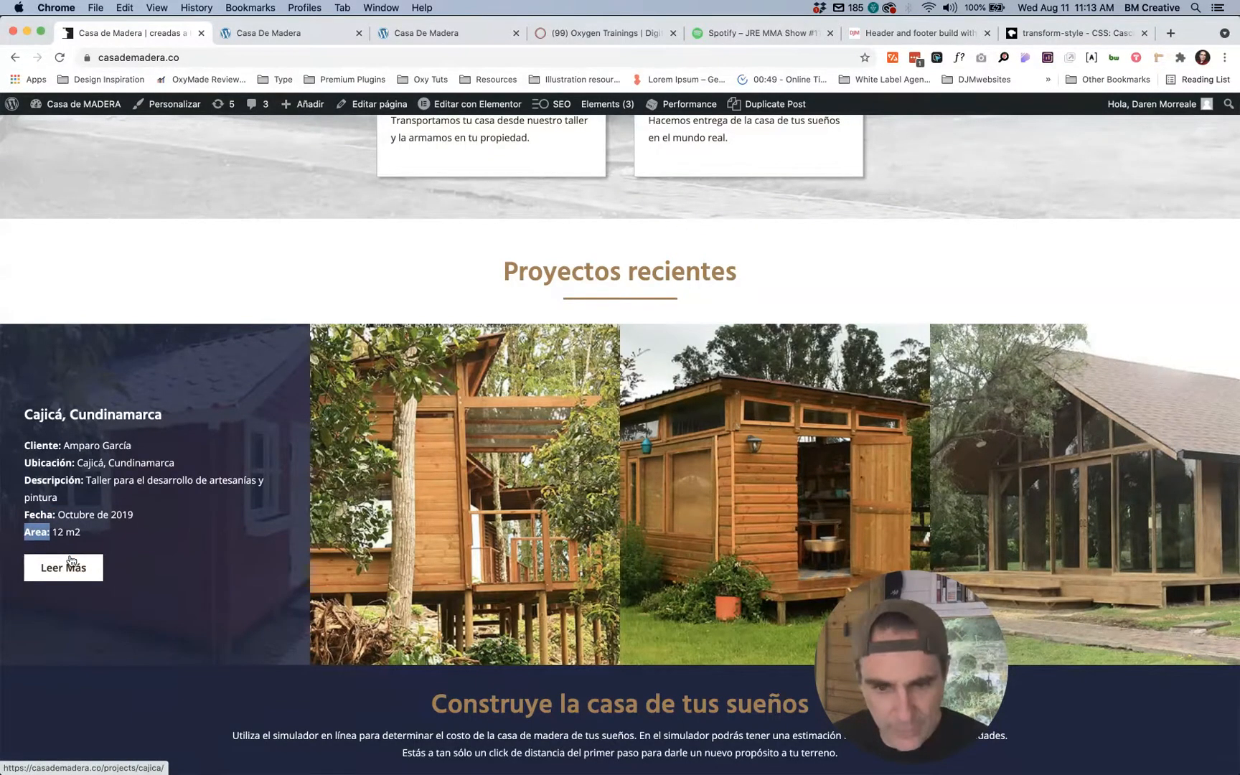
pyautogui.press('super+2')
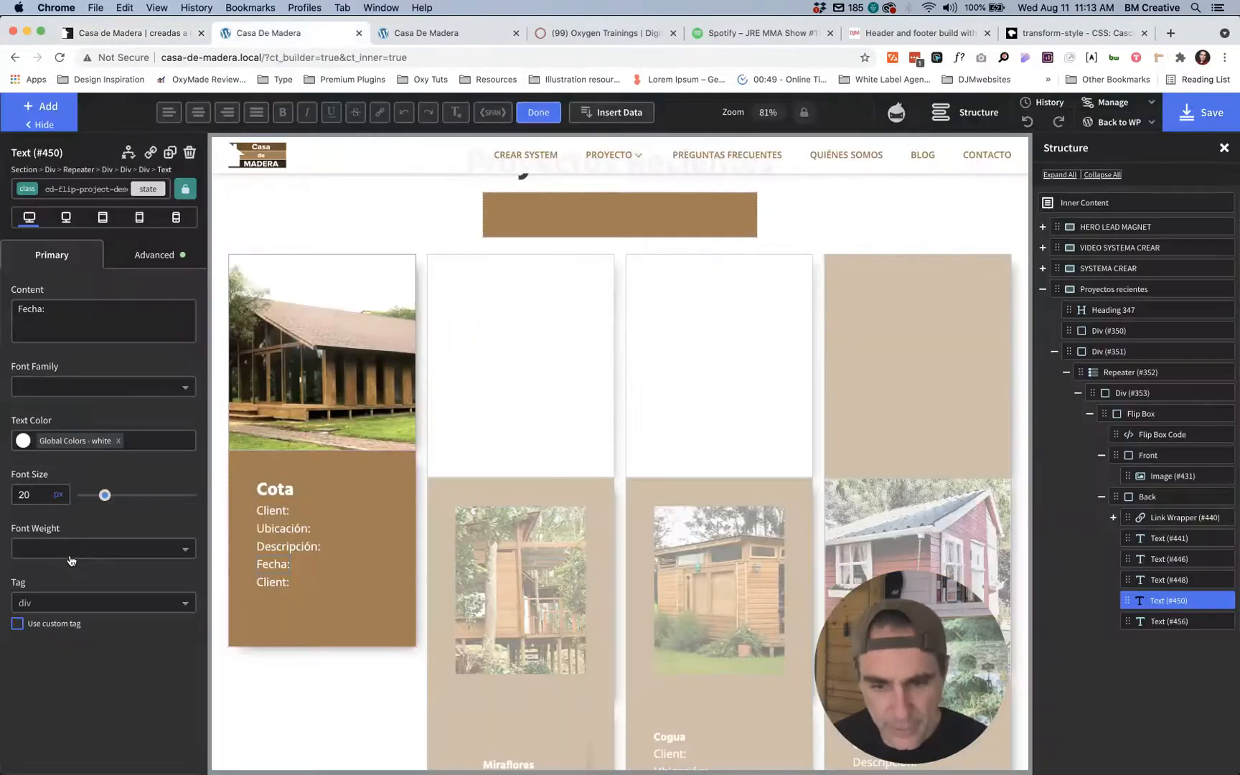
pyautogui.click(274, 582)
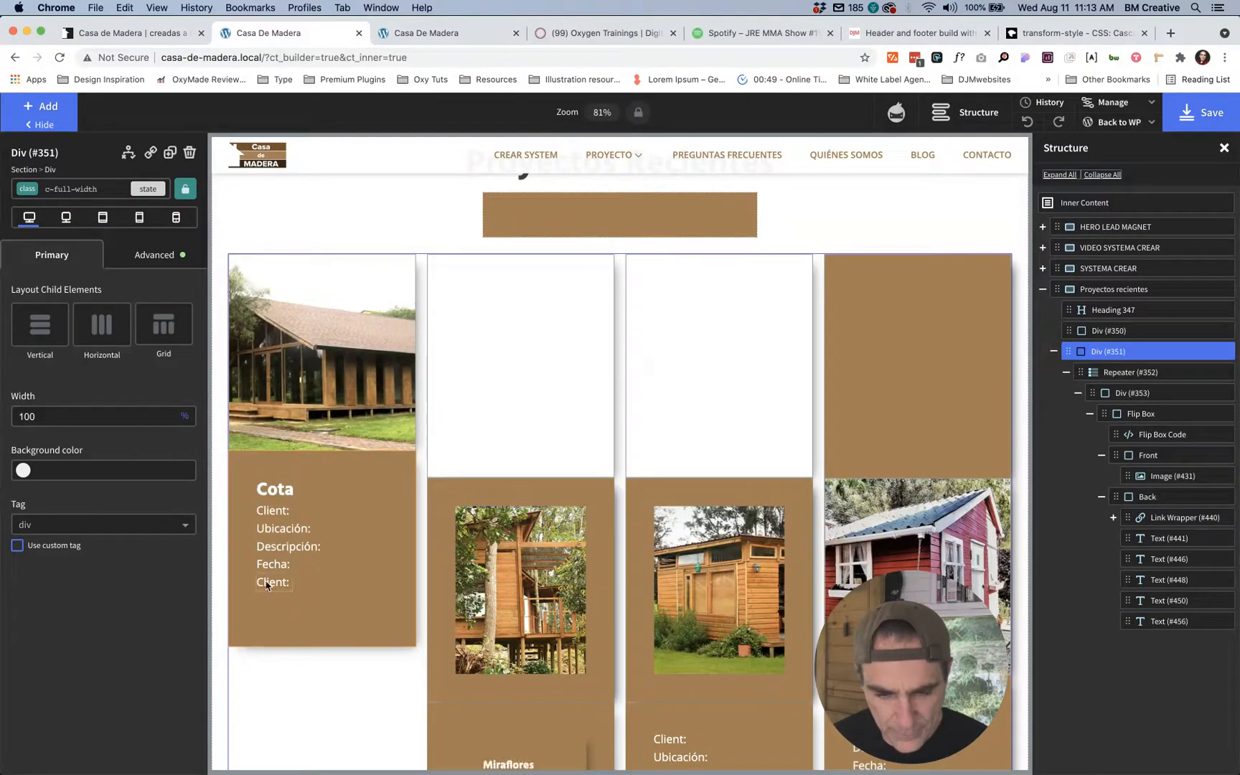
pyautogui.doubleClick(267, 581)
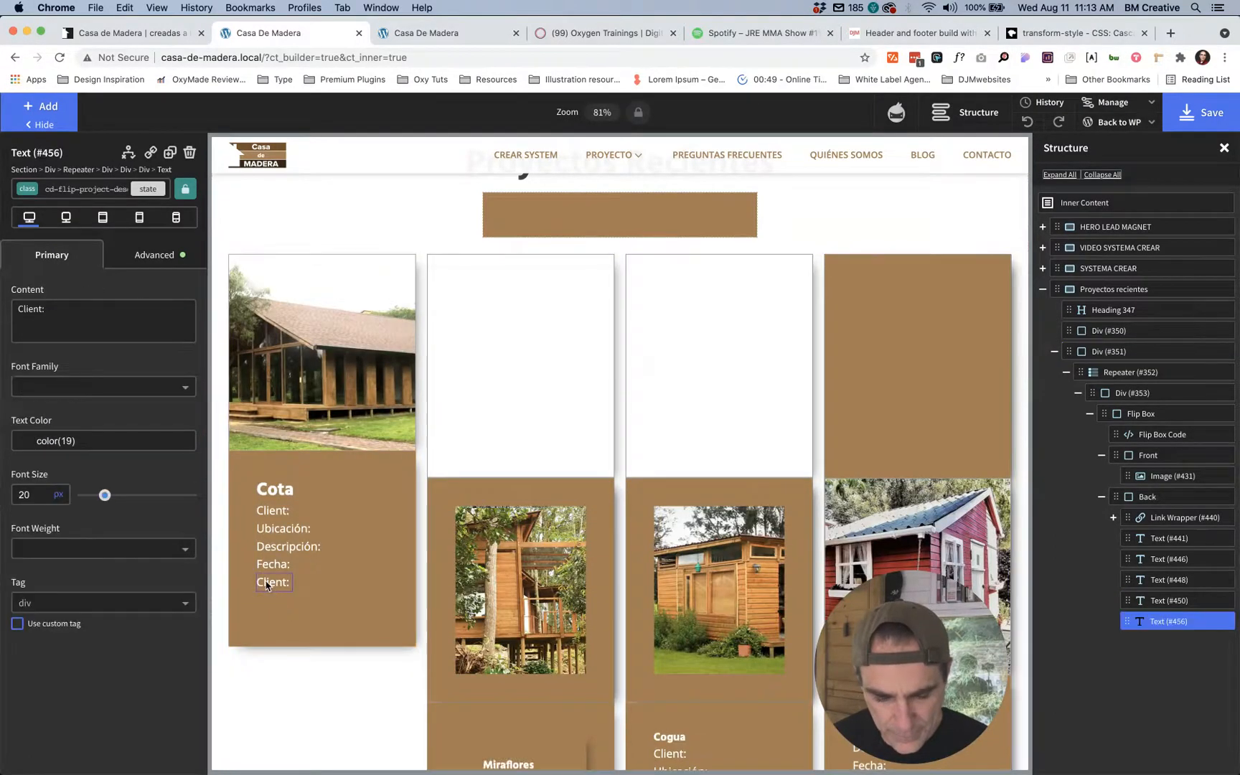
pyautogui.hotkey('ctrl', 'a')
pyautogui.write('Area:')
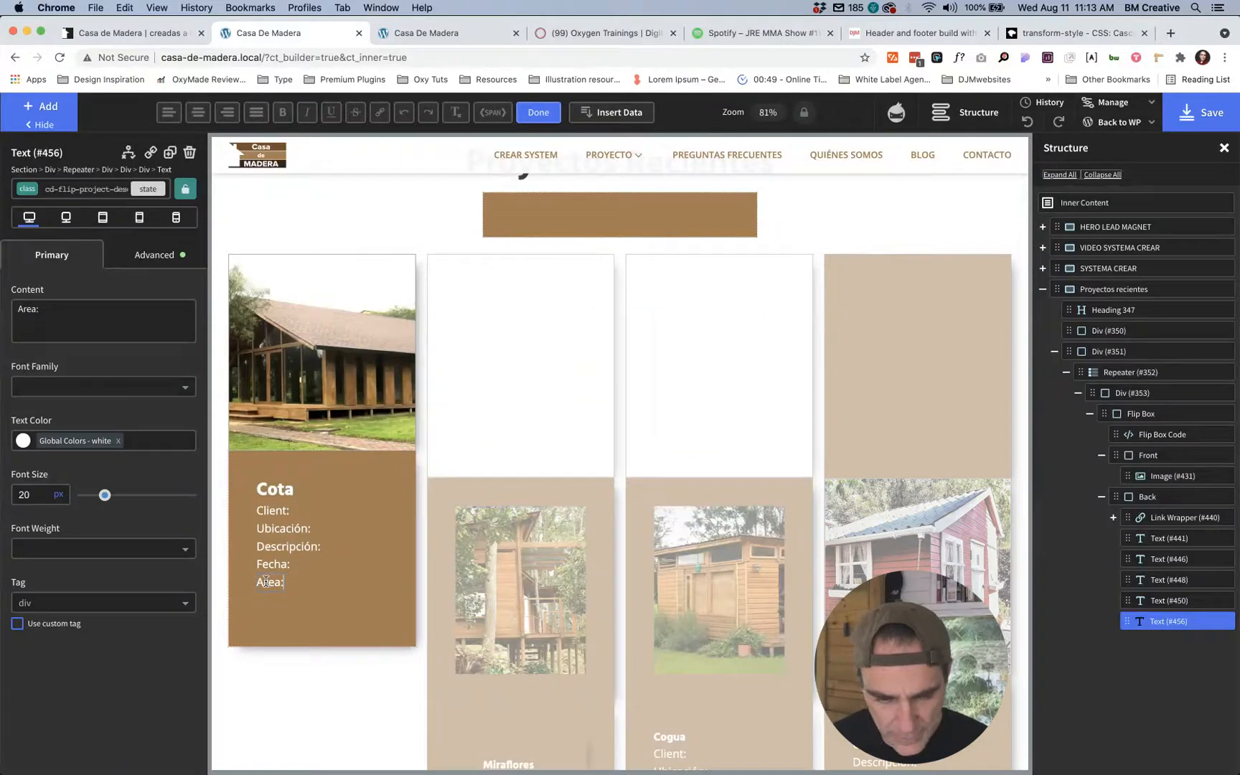
# Step: Add the Descripción advanced custom field as dynamic data after the "Descripción:" label on the flip box back
pyautogui.click(270, 511)
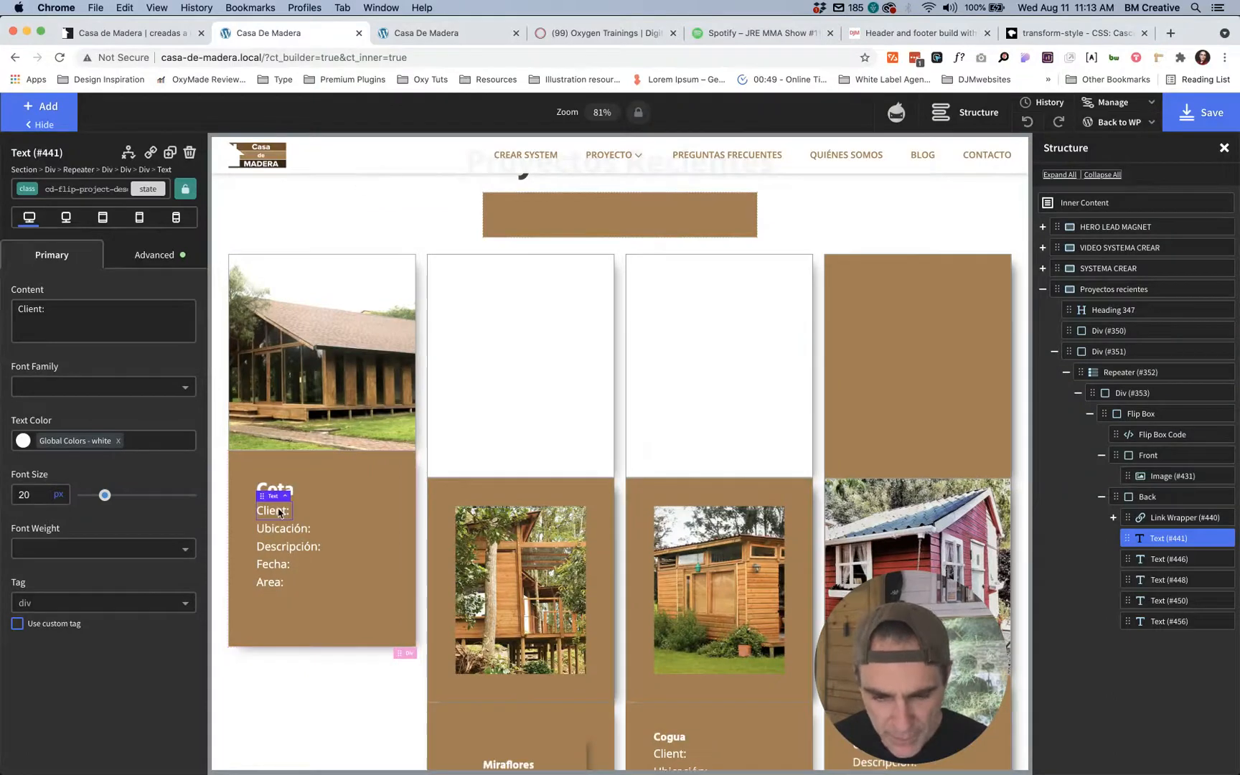
pyautogui.press('super+1')
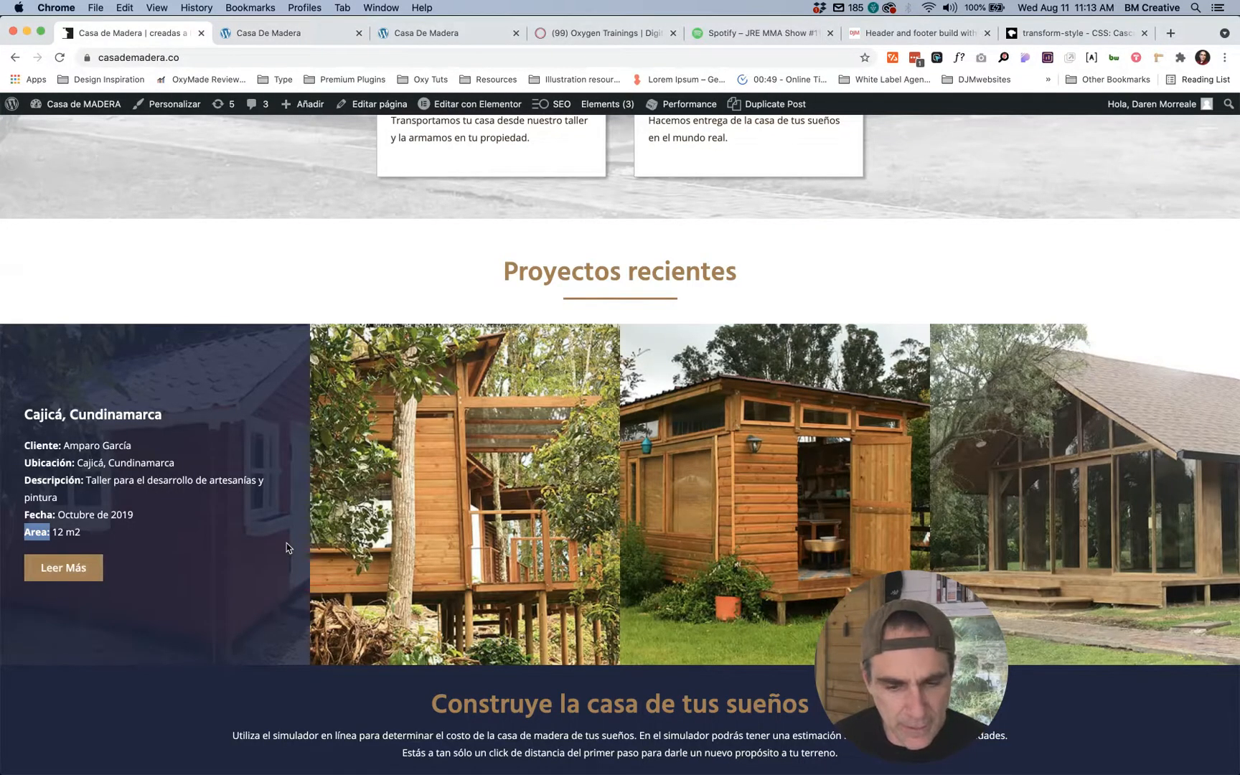
pyautogui.press('super+2')
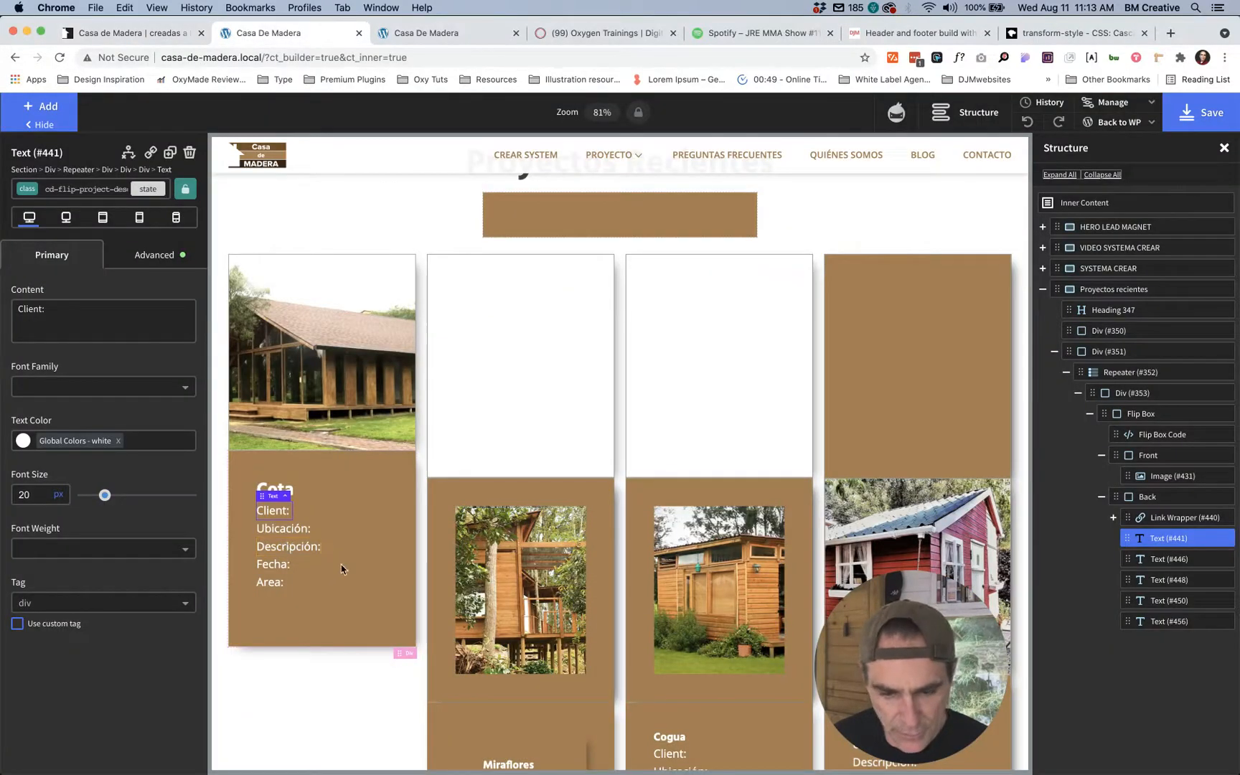
pyautogui.click(304, 549)
pyautogui.doubleClick(304, 551)
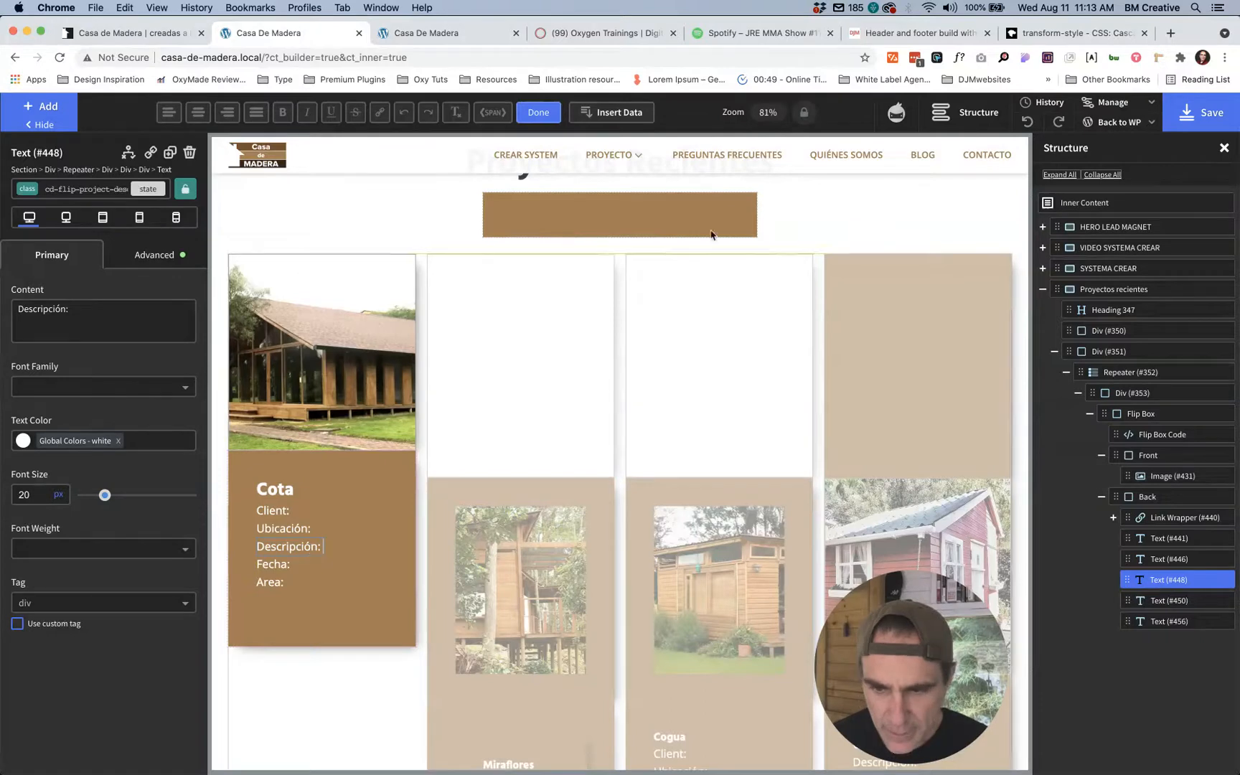
pyautogui.click(635, 117)
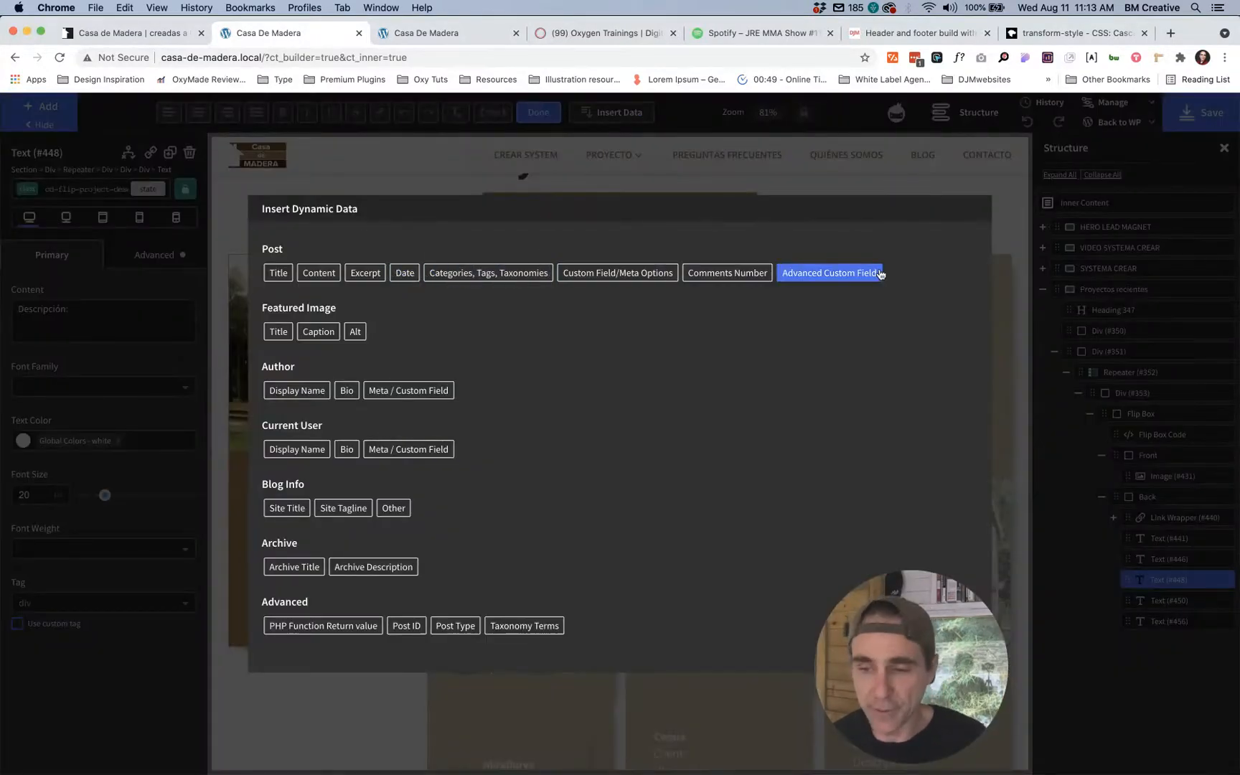
pyautogui.click(825, 278)
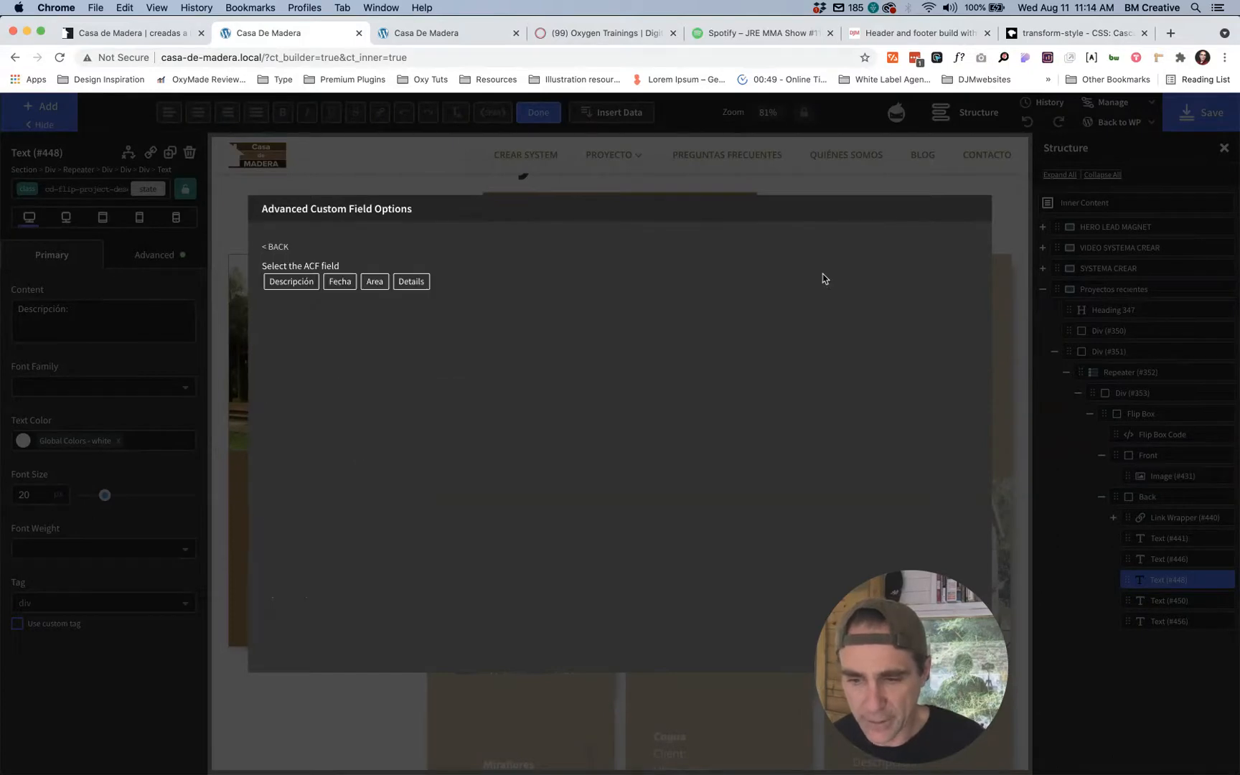
pyautogui.click(291, 283)
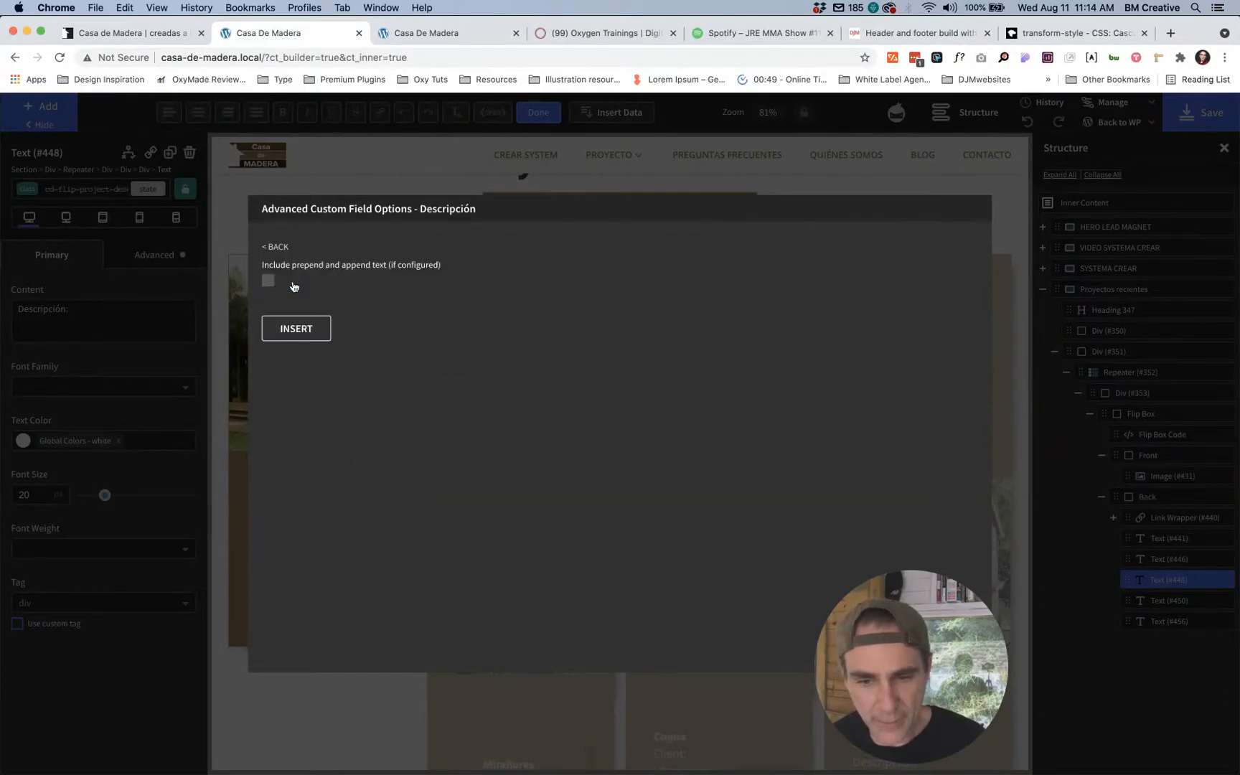
pyautogui.click(296, 329)
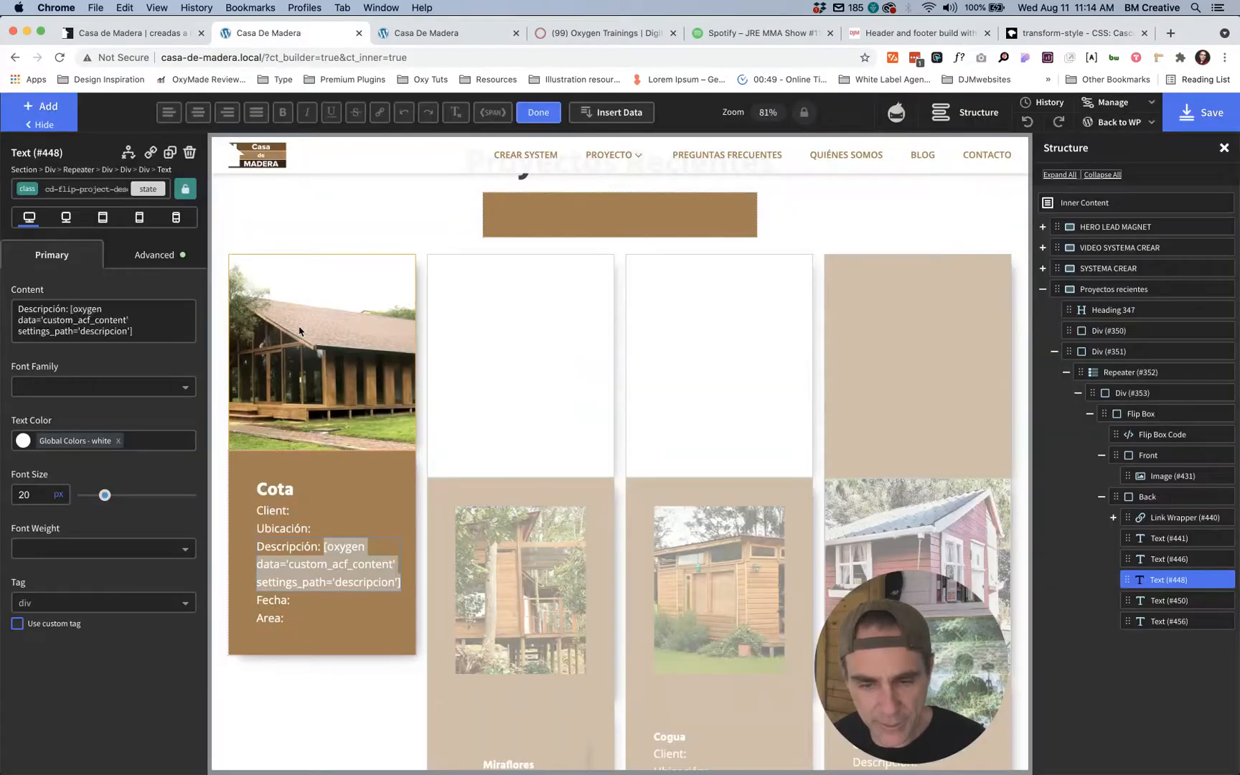
# Step: Make the "Descripción:" label bold in its text line, leaving the dynamic value in regular weight
pyautogui.click(292, 529)
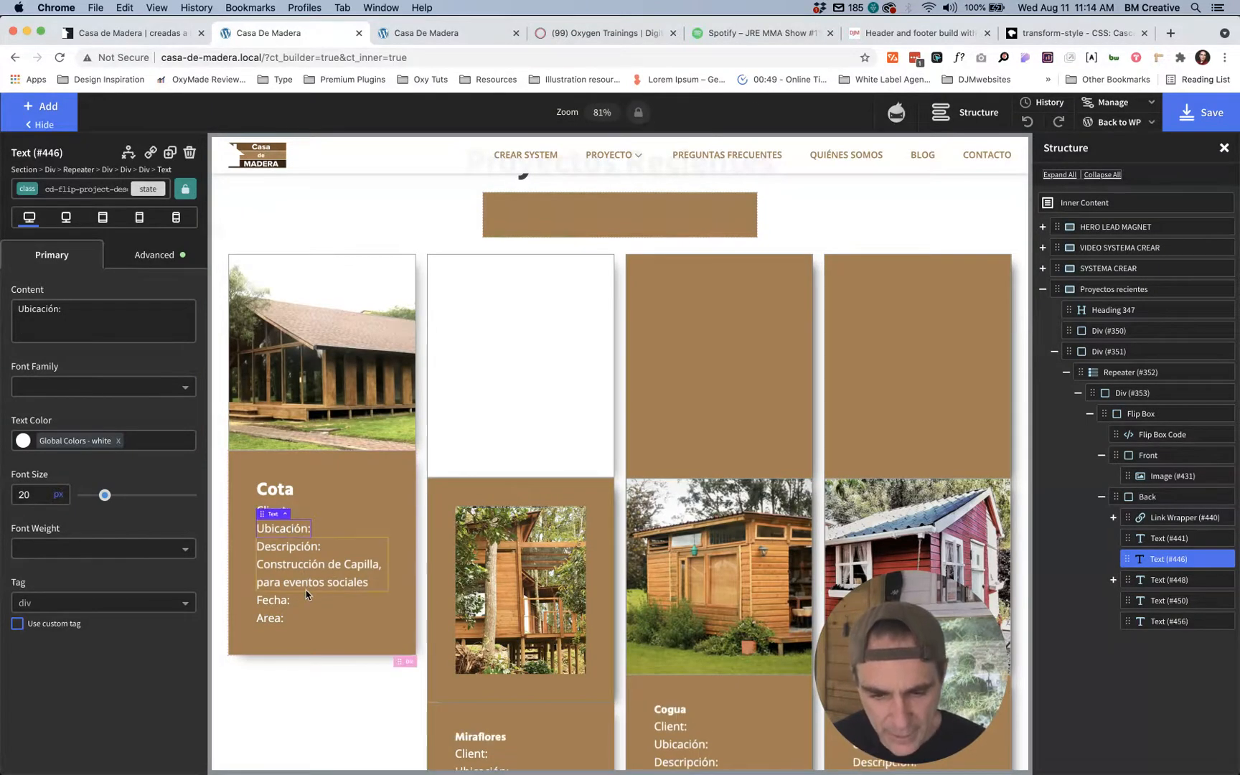
pyautogui.click(292, 547)
pyautogui.doubleClick(325, 545)
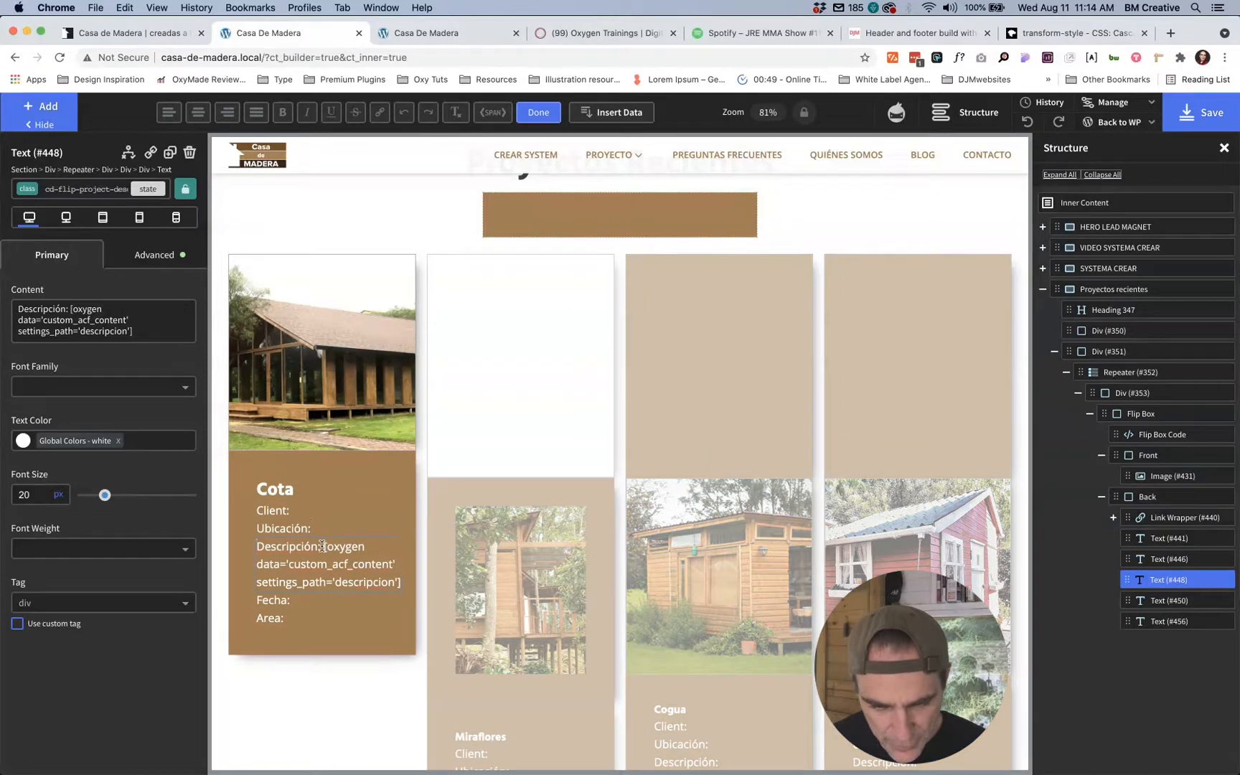
pyautogui.moveTo(322, 546); pyautogui.dragTo(256, 546)
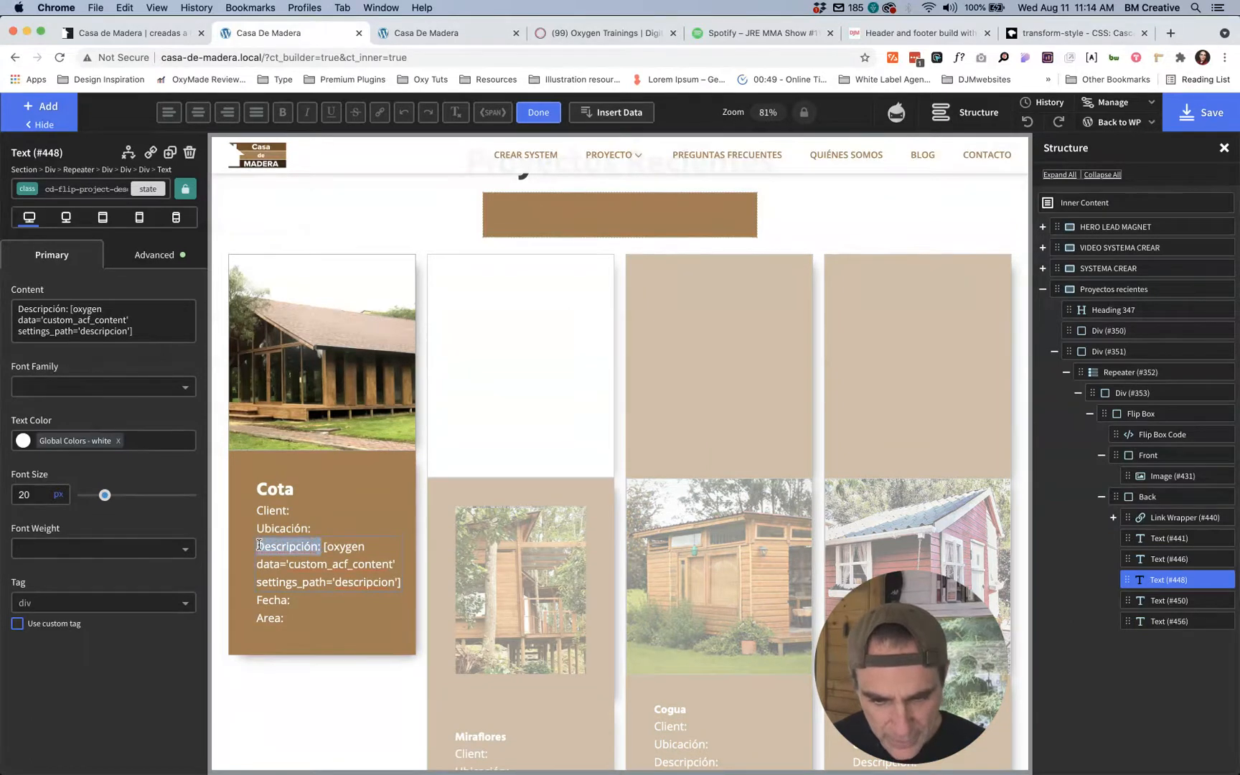
pyautogui.click(283, 113)
pyautogui.click(312, 485)
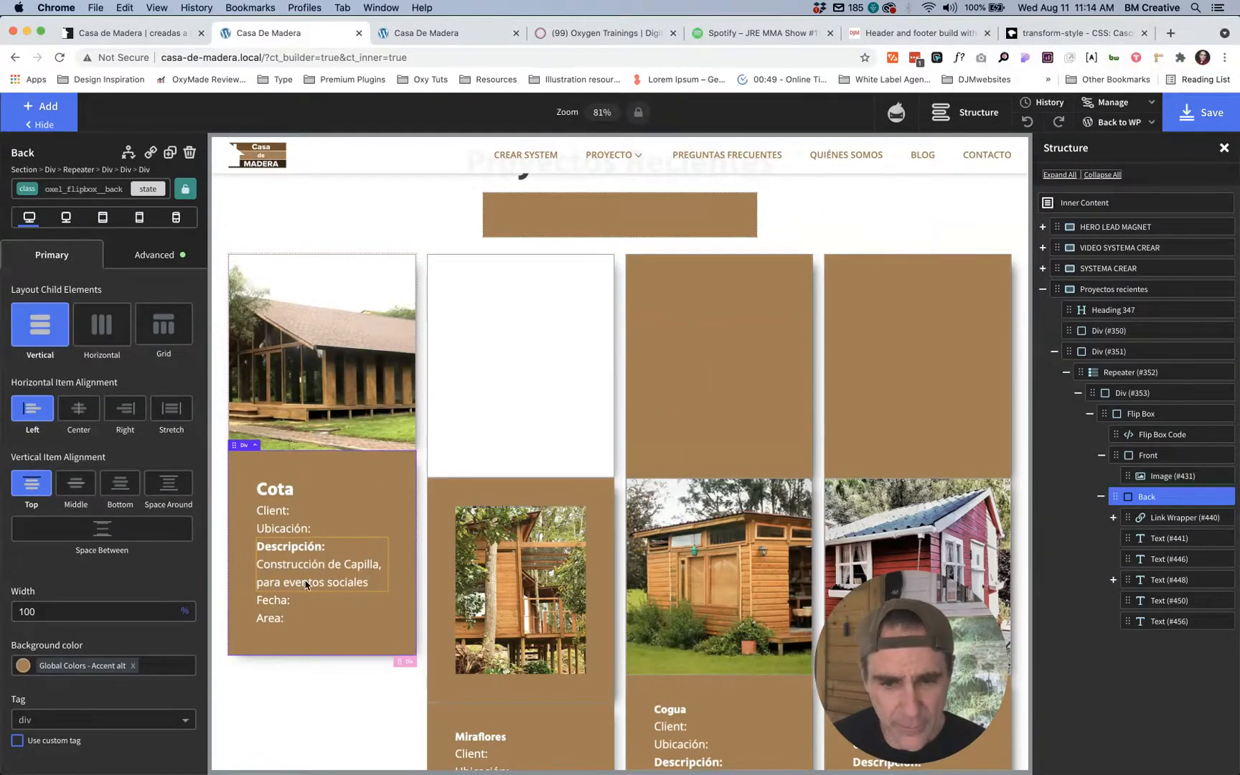
# Step: Add the Fecha advanced custom field as dynamic data after the "Fecha:" label
pyautogui.doubleClick(276, 601)
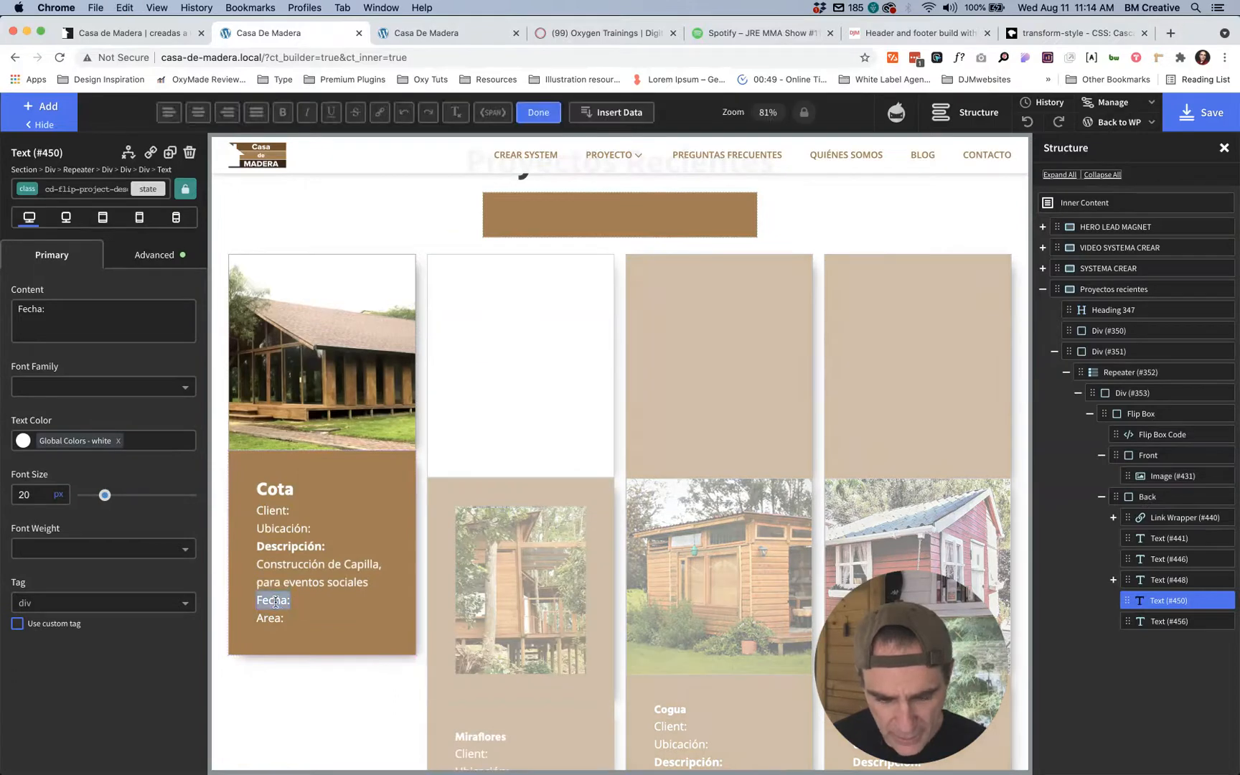
pyautogui.click(619, 115)
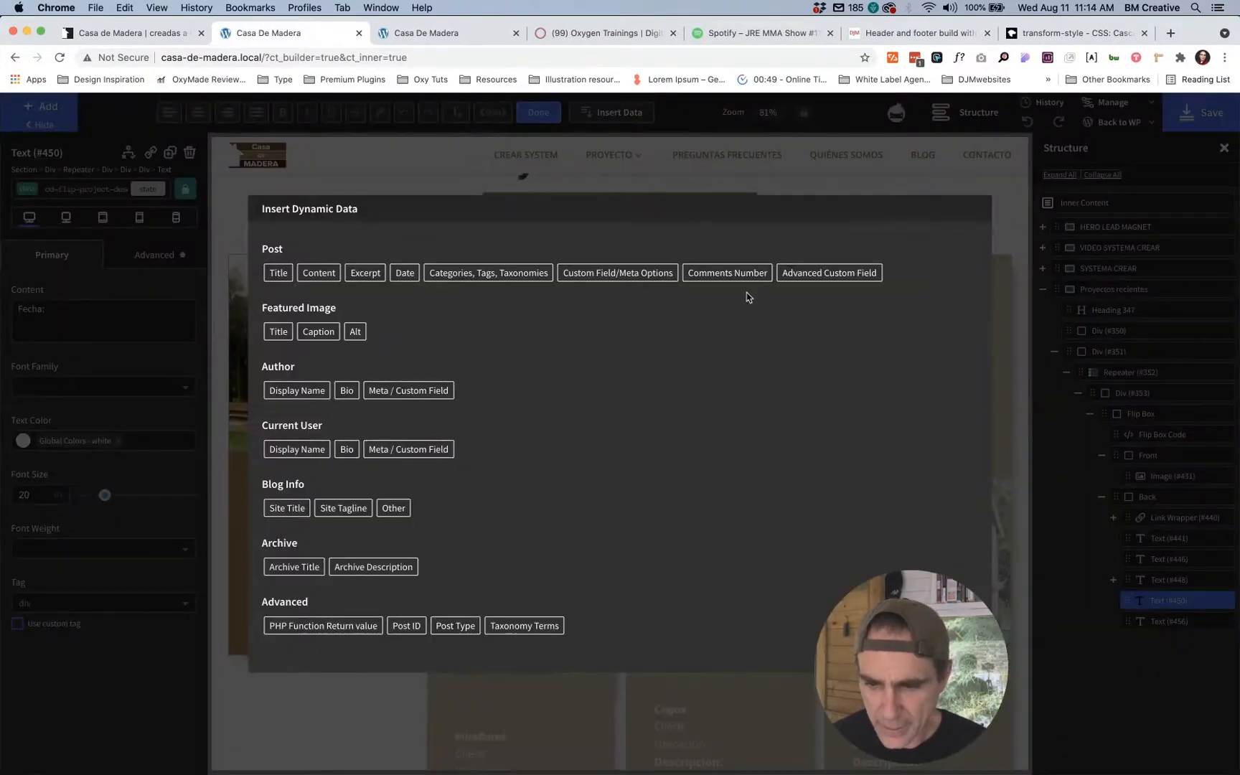
pyautogui.click(814, 277)
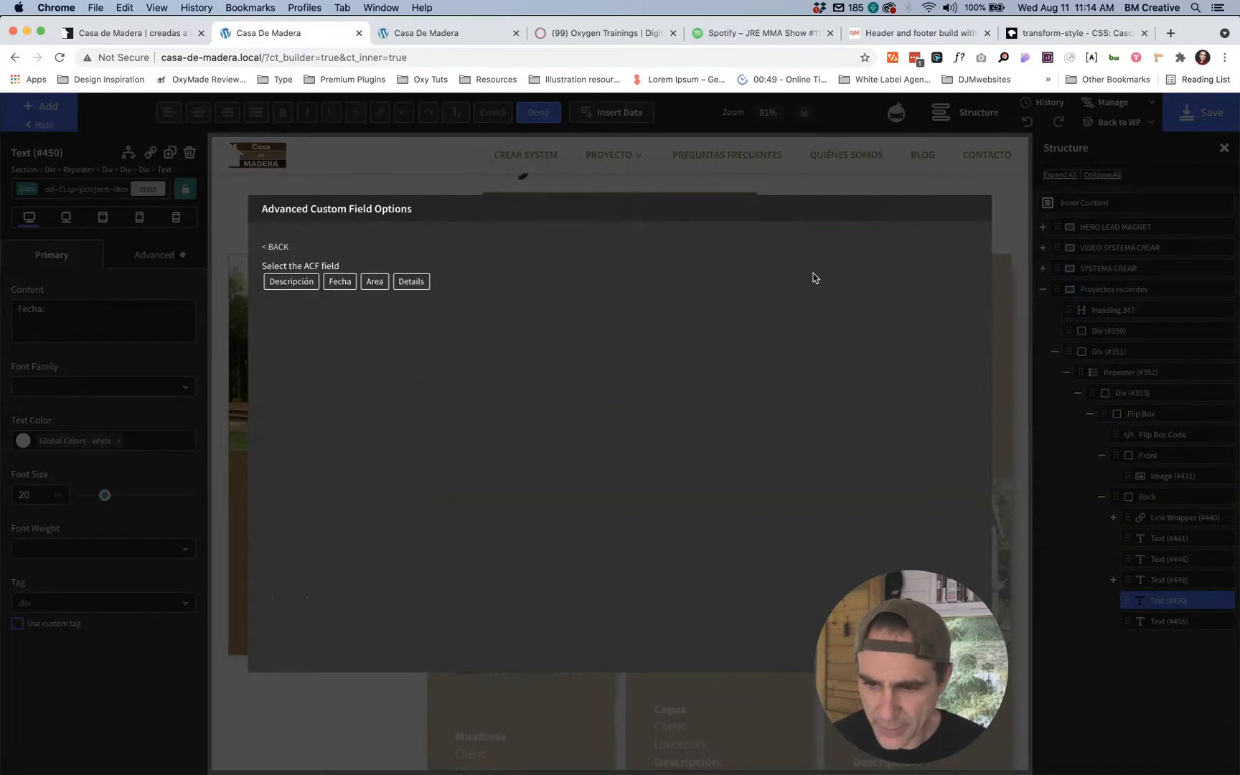
pyautogui.click(342, 286)
pyautogui.click(300, 337)
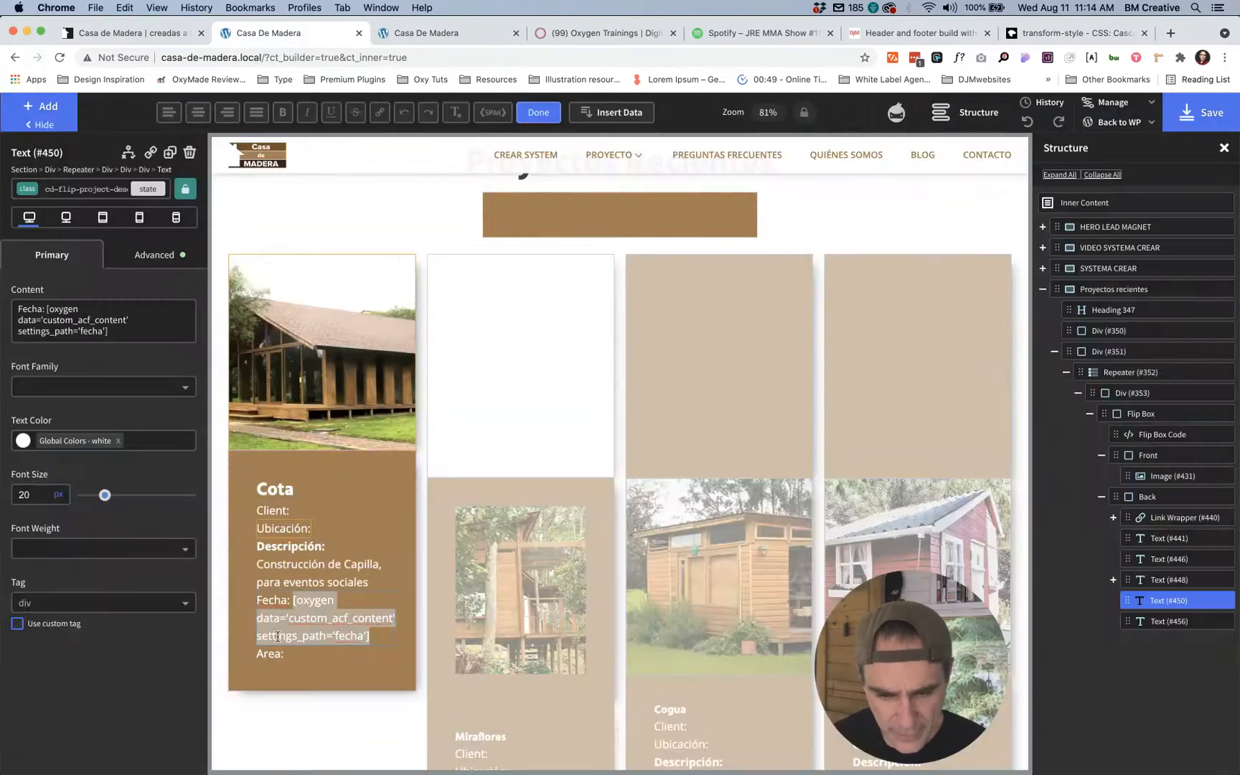
pyautogui.click(271, 658)
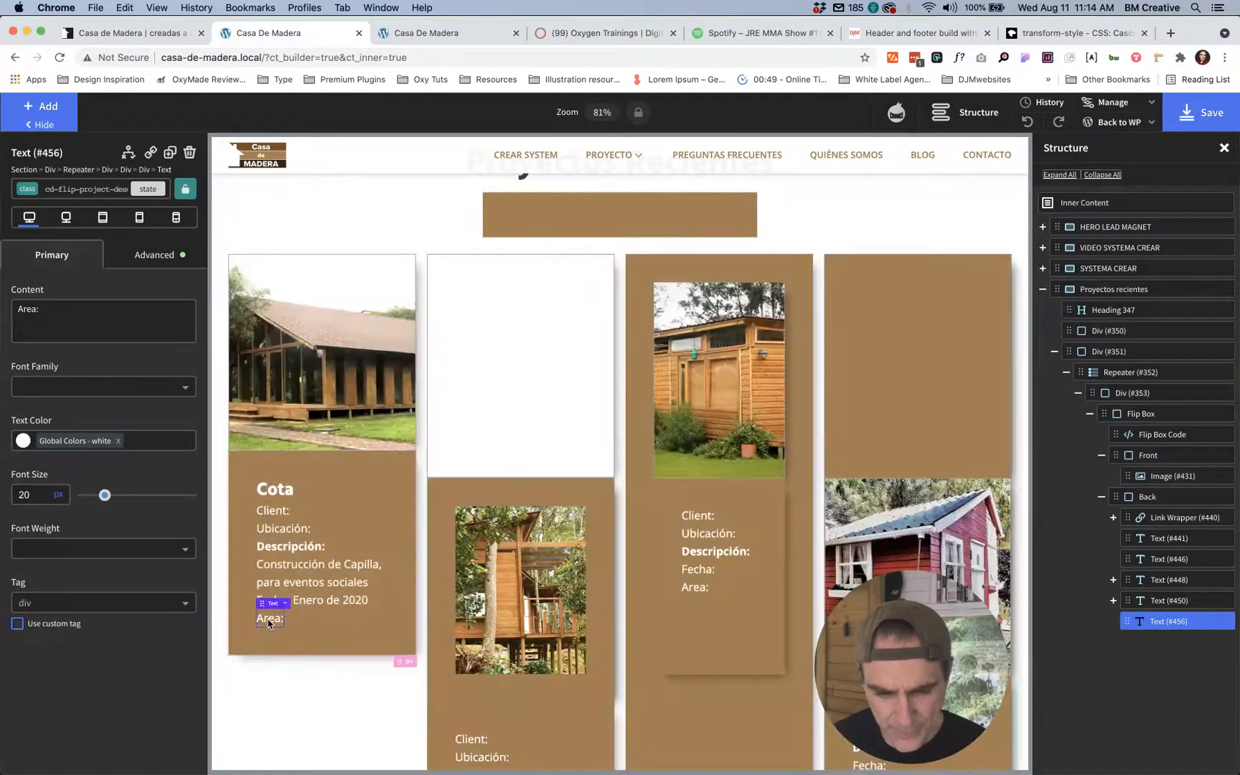
pyautogui.click(321, 618)
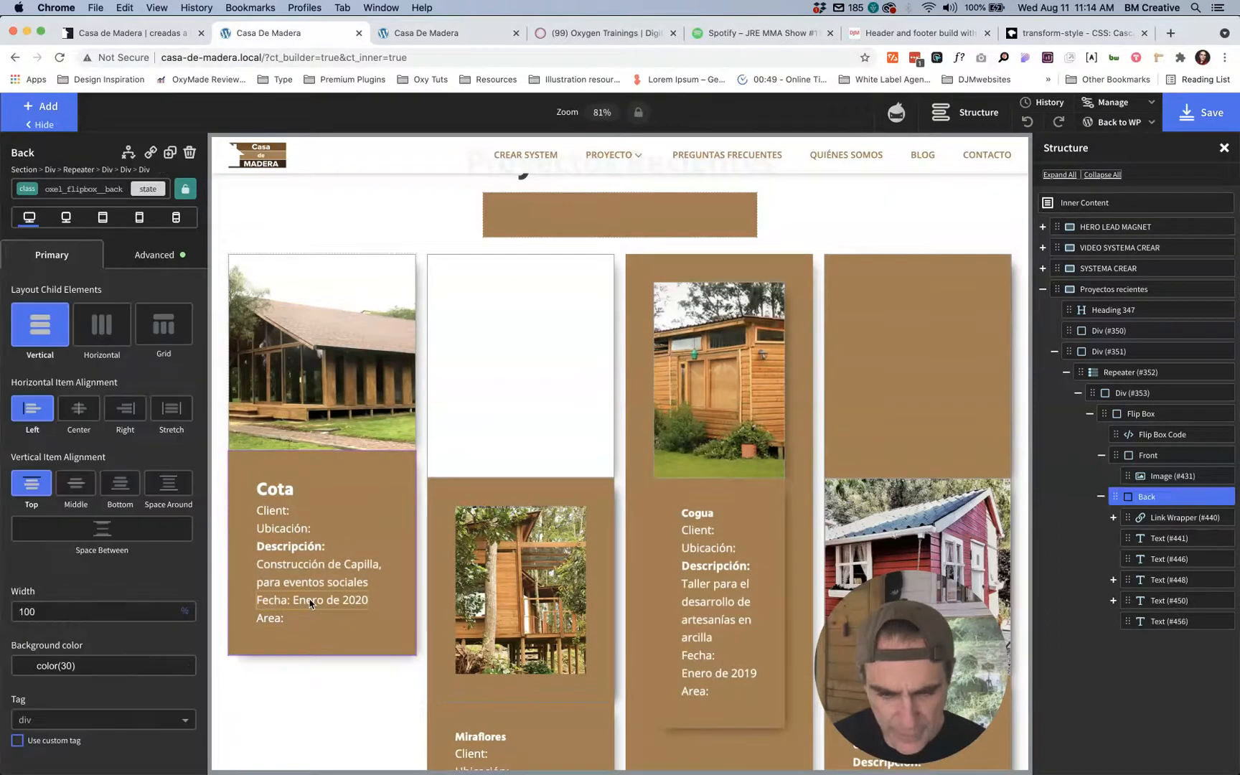
# Step: Make only the "Fecha:" label bold in the fourth text line
pyautogui.click(274, 605)
pyautogui.doubleClick(273, 605)
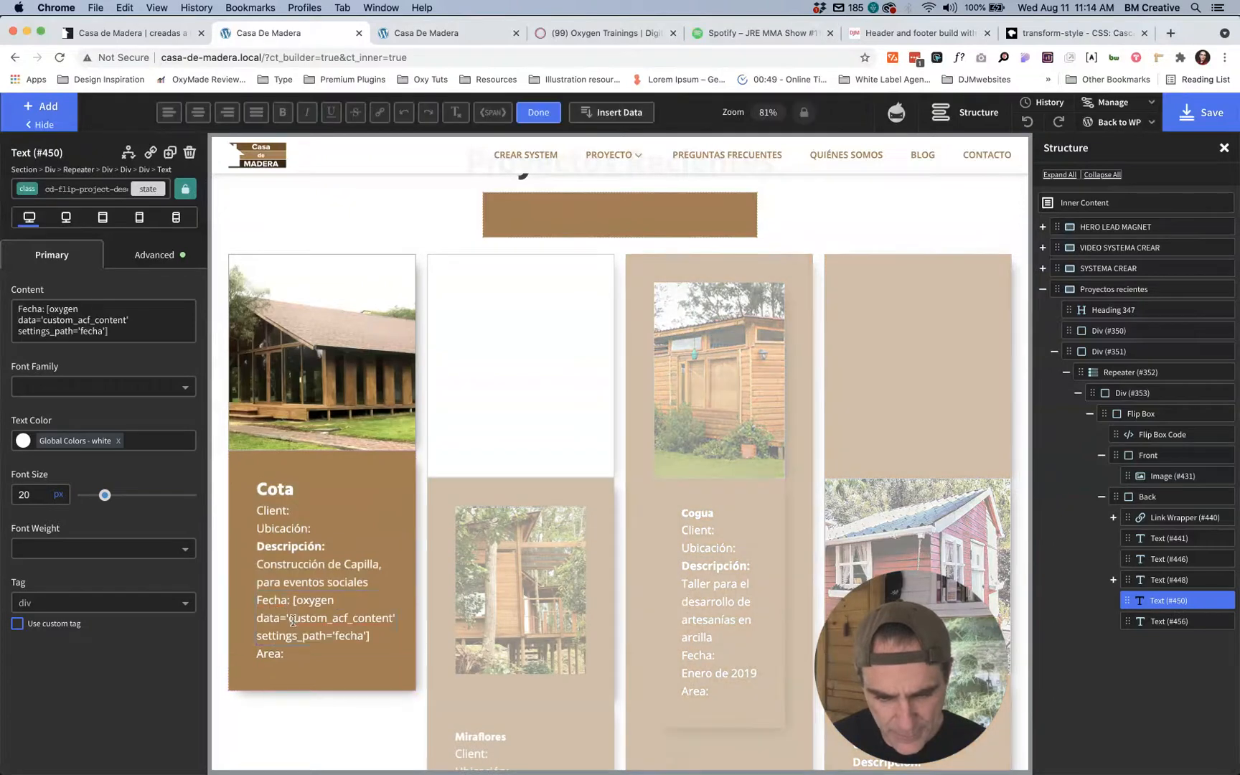
pyautogui.hotkey('shift', 'Right')
pyautogui.hotkey('shift', 'Right')
pyautogui.hotkey('shift', 'Right')
pyautogui.hotkey('shift', 'Right')
pyautogui.hotkey('shift', 'Right')
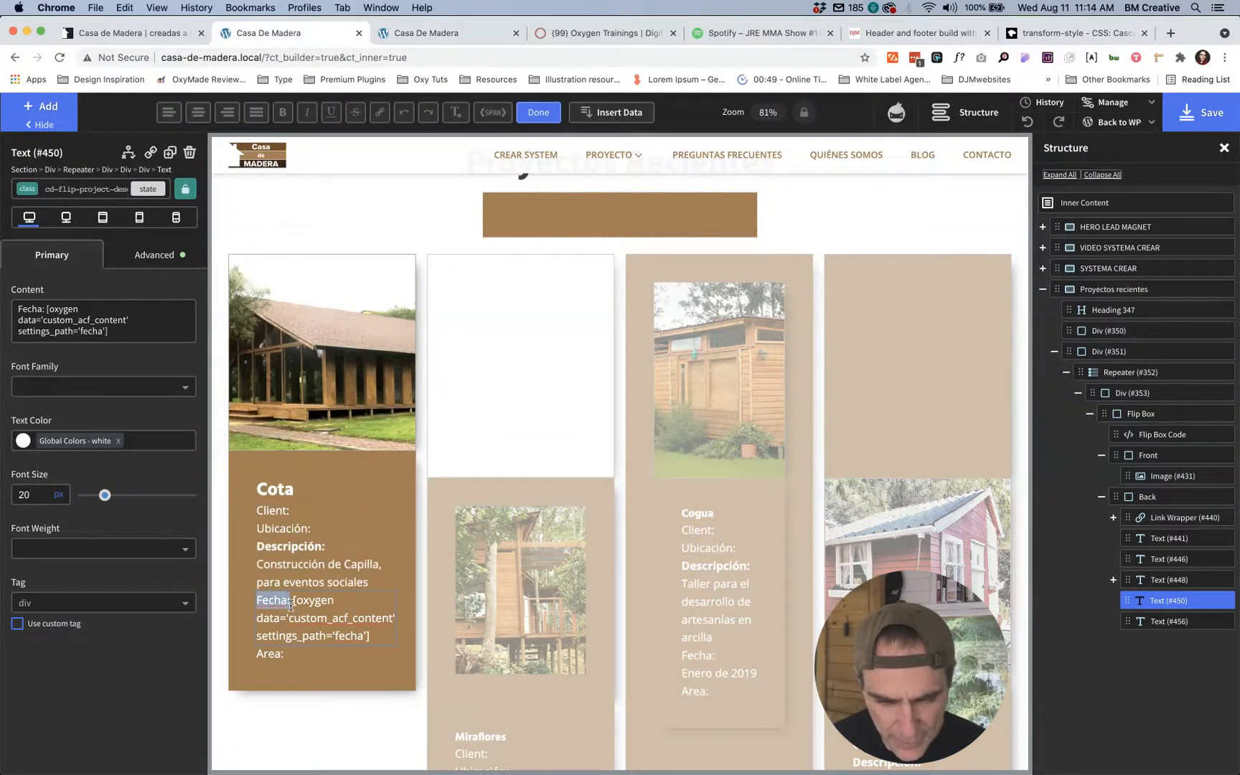
pyautogui.press('super+b')
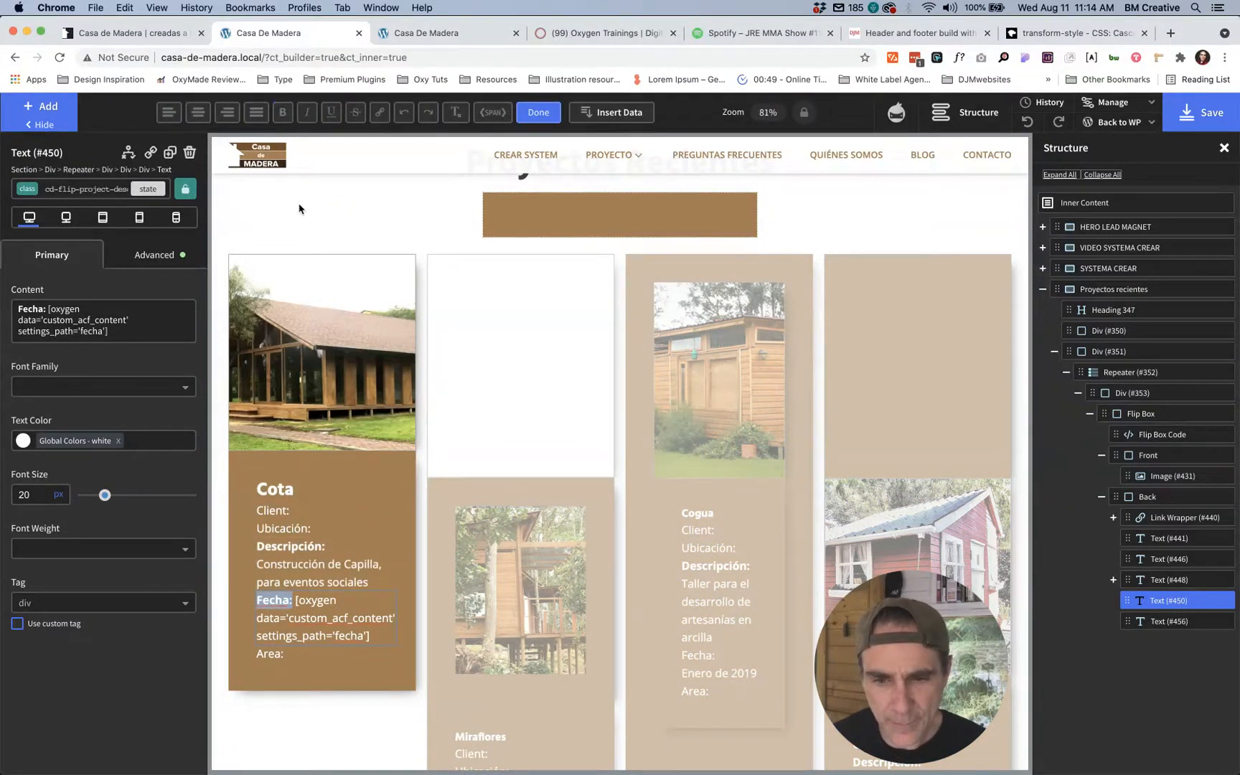
# Step: Add the Area advanced custom field as dynamic data after the "Area:" label in the last text line
pyautogui.click(271, 655)
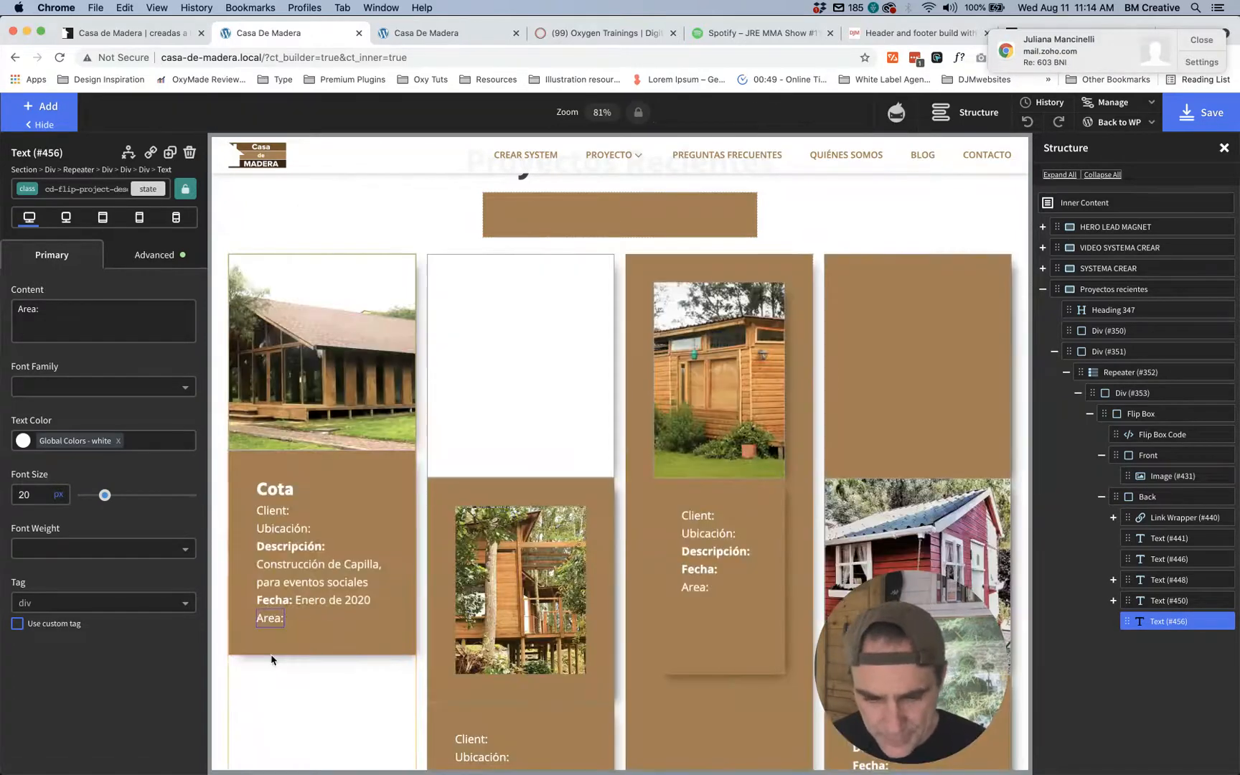
pyautogui.doubleClick(271, 617)
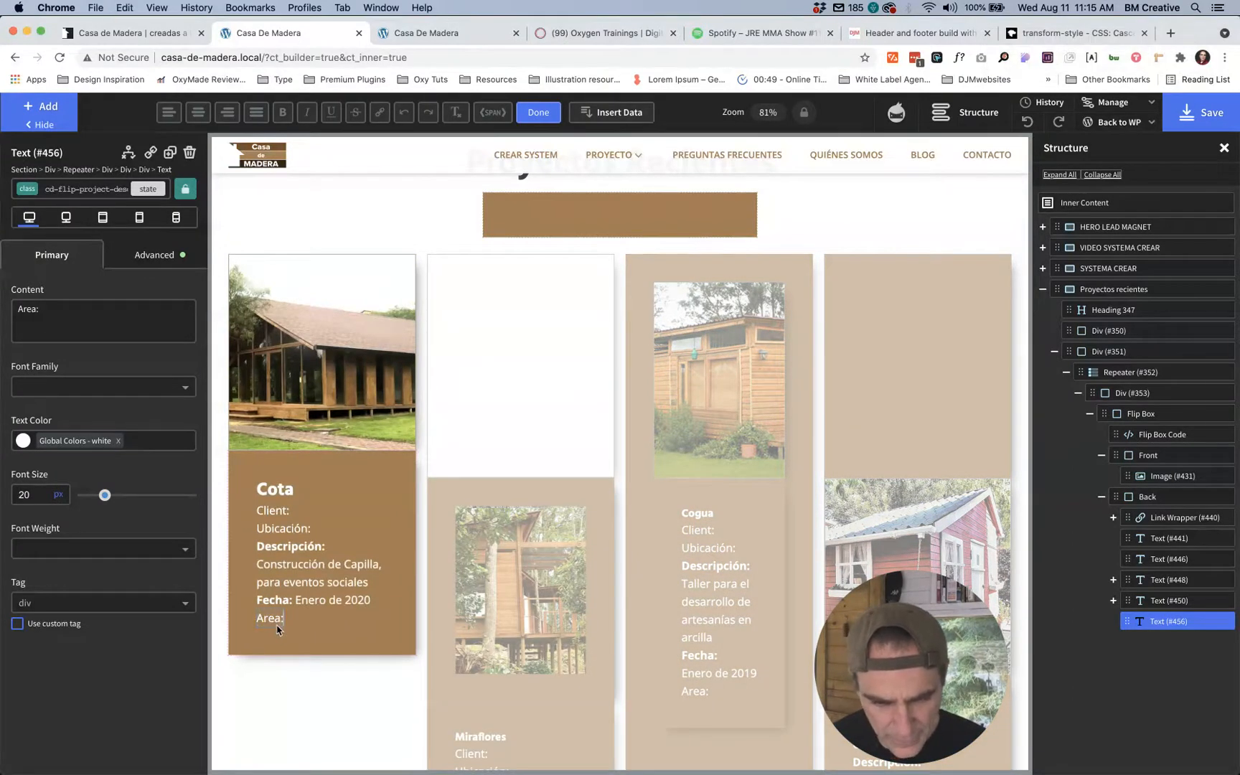
pyautogui.click(609, 112)
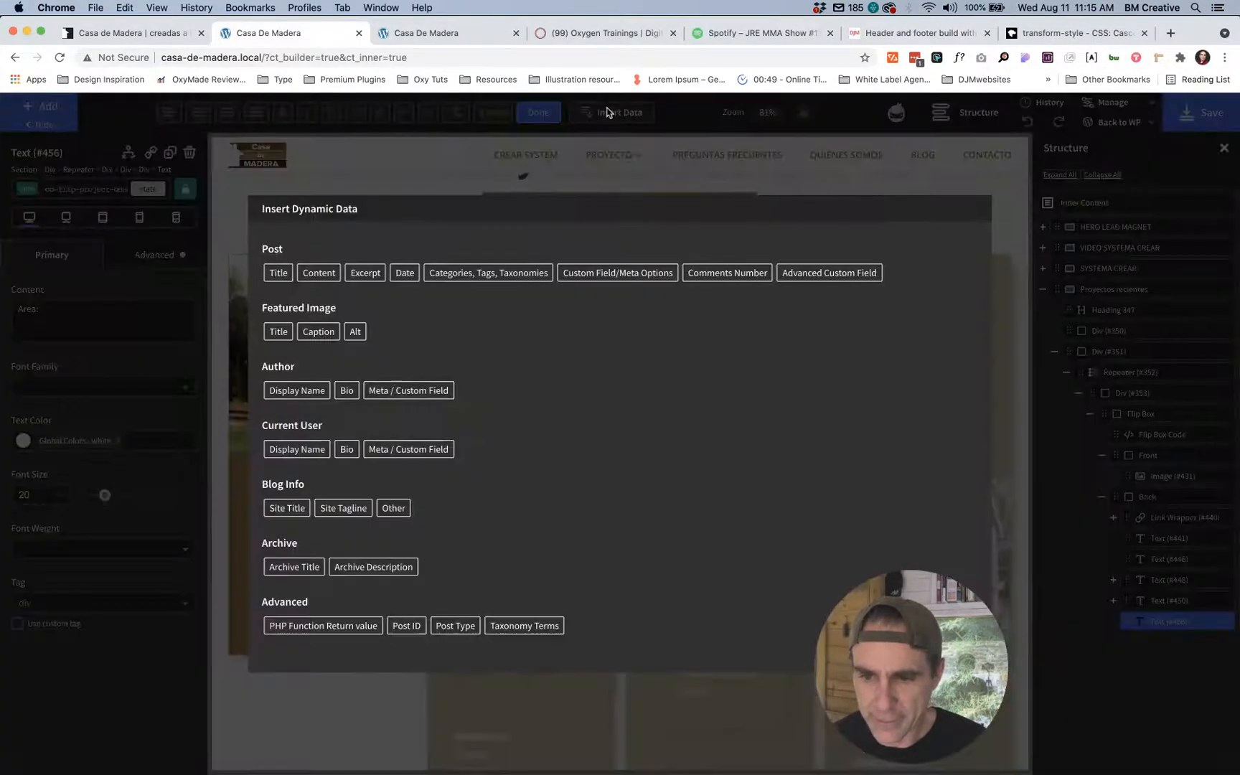
pyautogui.click(829, 276)
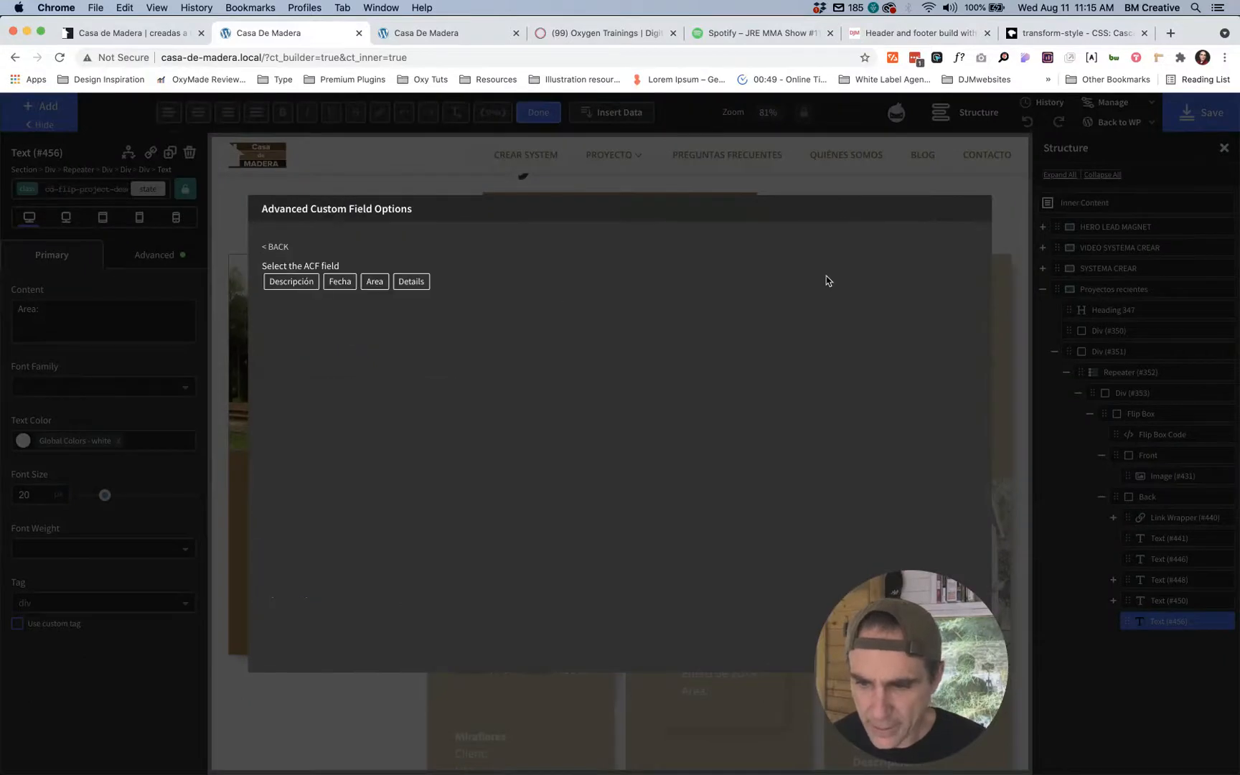
pyautogui.click(374, 284)
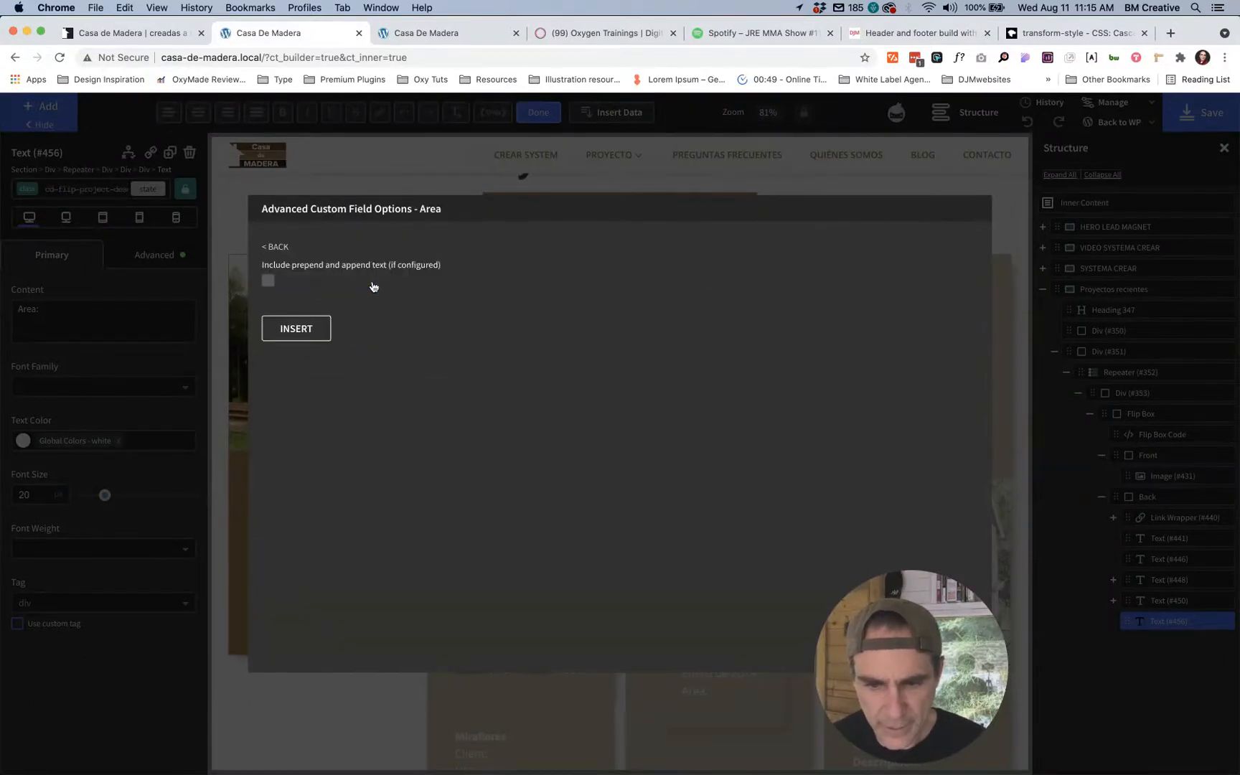
pyautogui.click(296, 327)
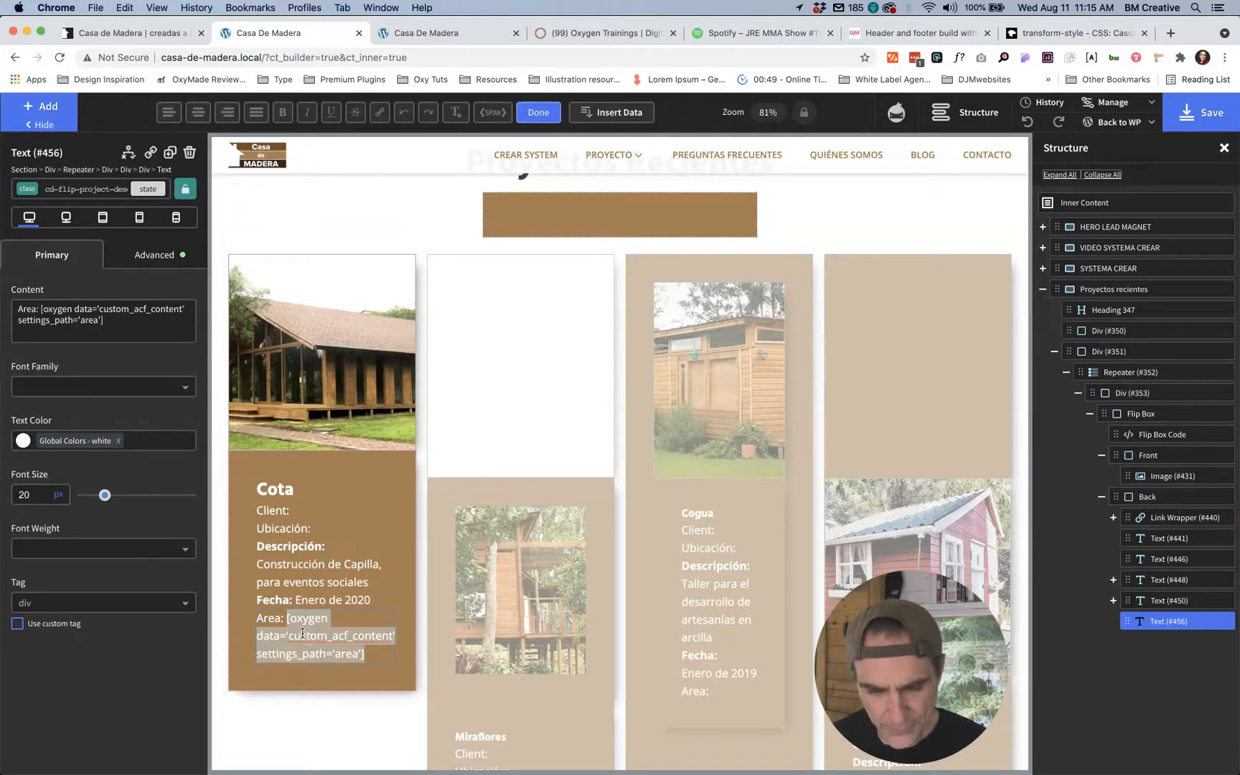
# Step: Make only the "Area:" label bold and finish editing the last text line
pyautogui.click(276, 618)
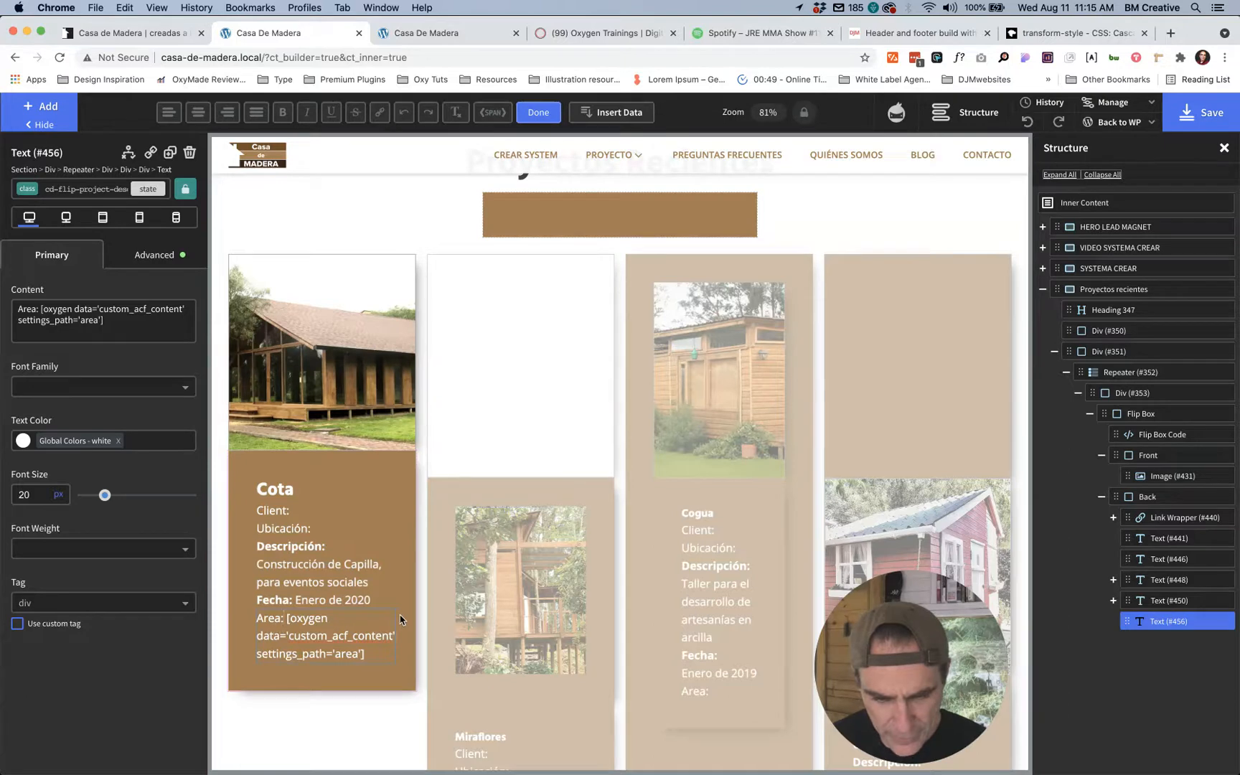
pyautogui.hotkey('shift', 'alt', 'Left')
pyautogui.click(282, 113)
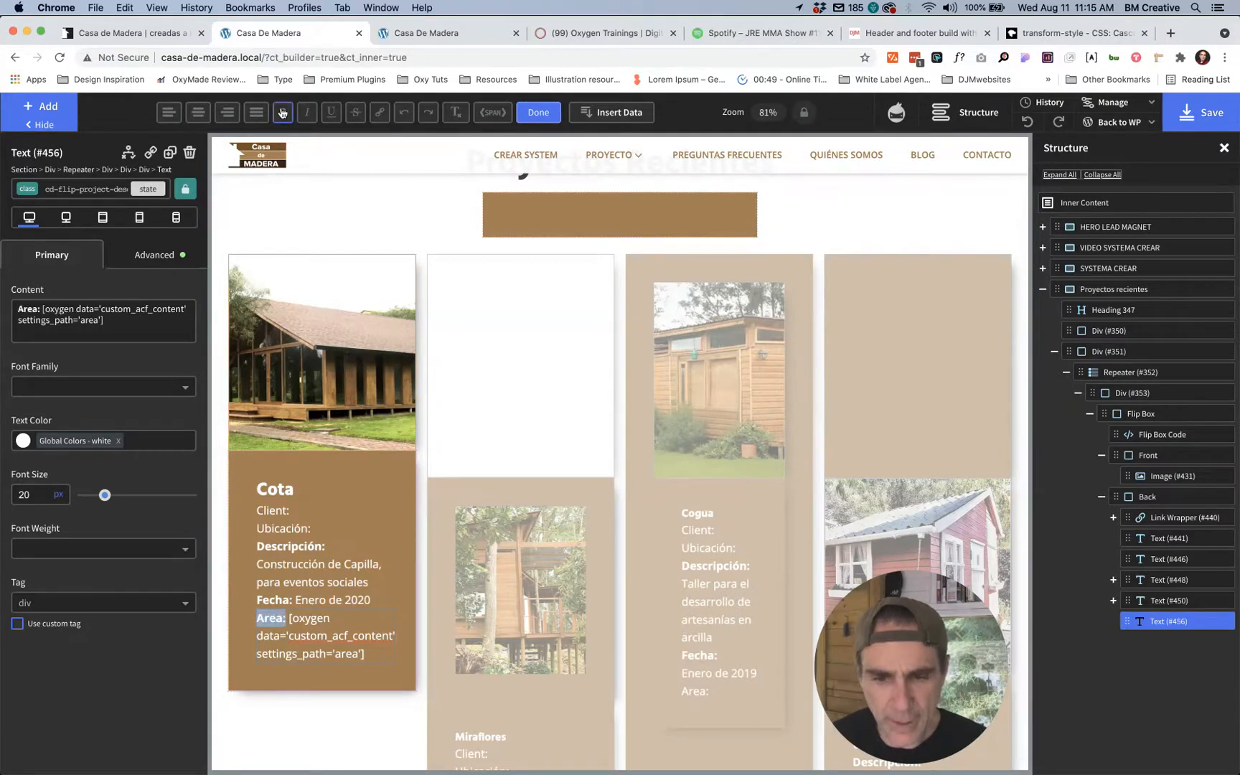
pyautogui.click(349, 367)
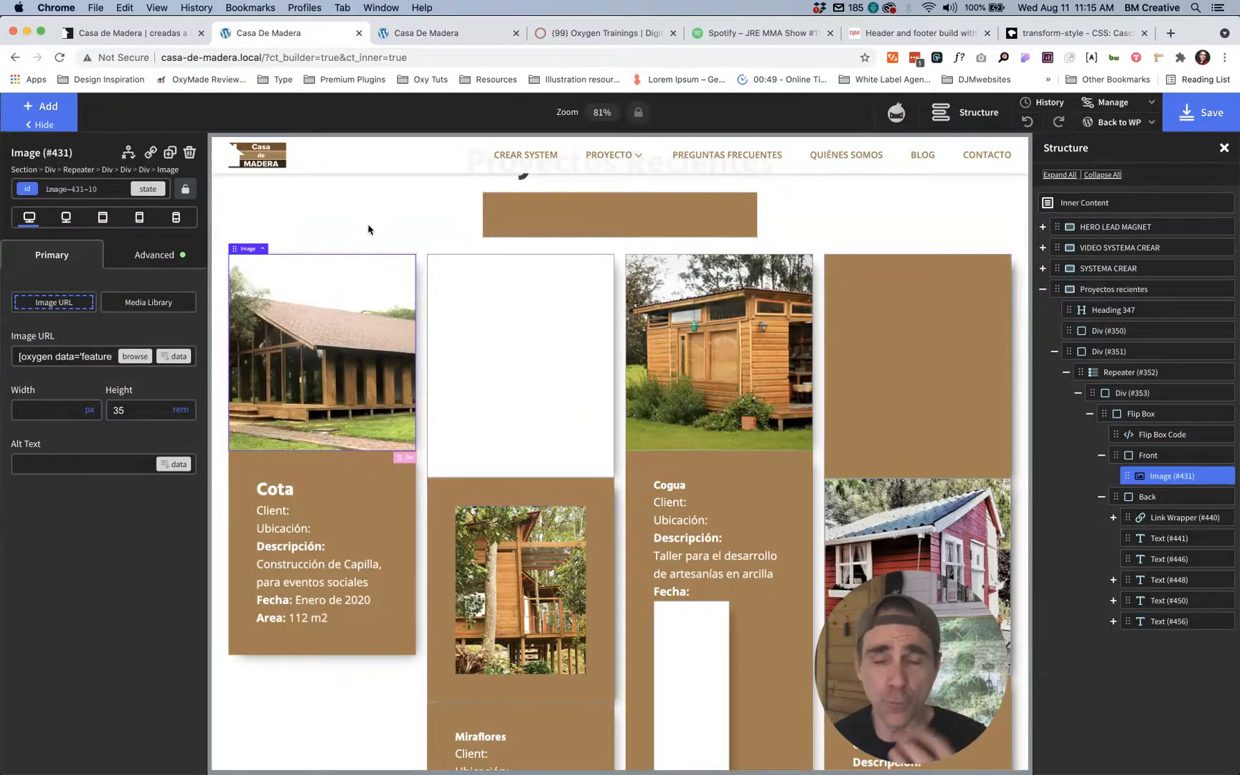
# Step: Reload the local site's front end and check the project details on the backs of the Proyectos Recientes flip boxes
pyautogui.click(435, 33)
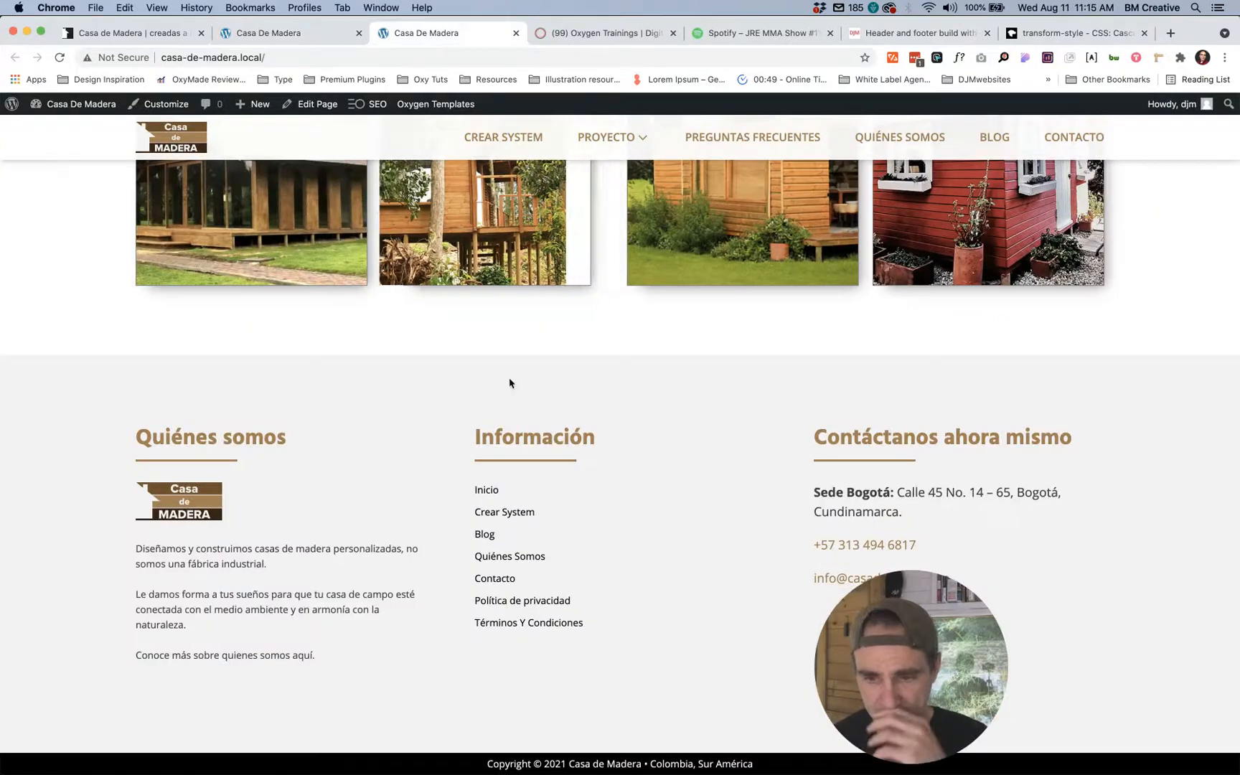
pyautogui.scroll(4, 544, 459)
pyautogui.press('super+r')
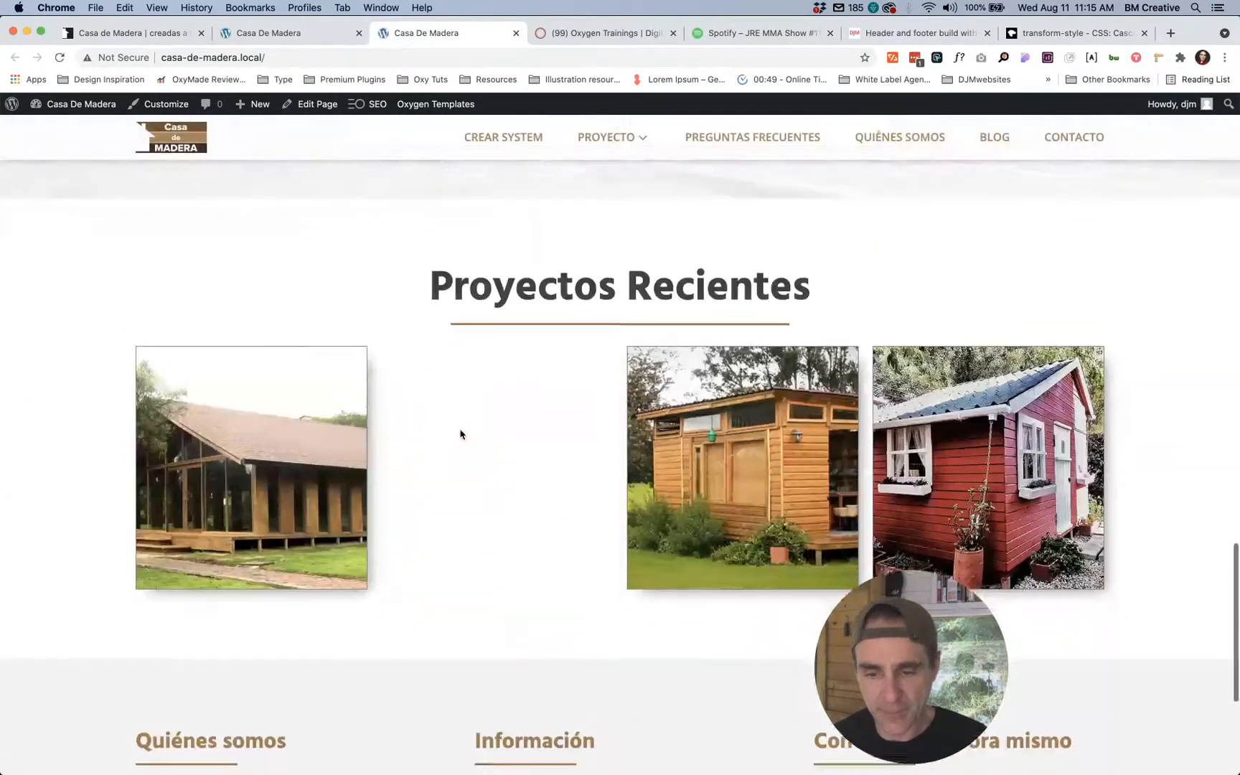
pyautogui.scroll(-2, 460, 434)
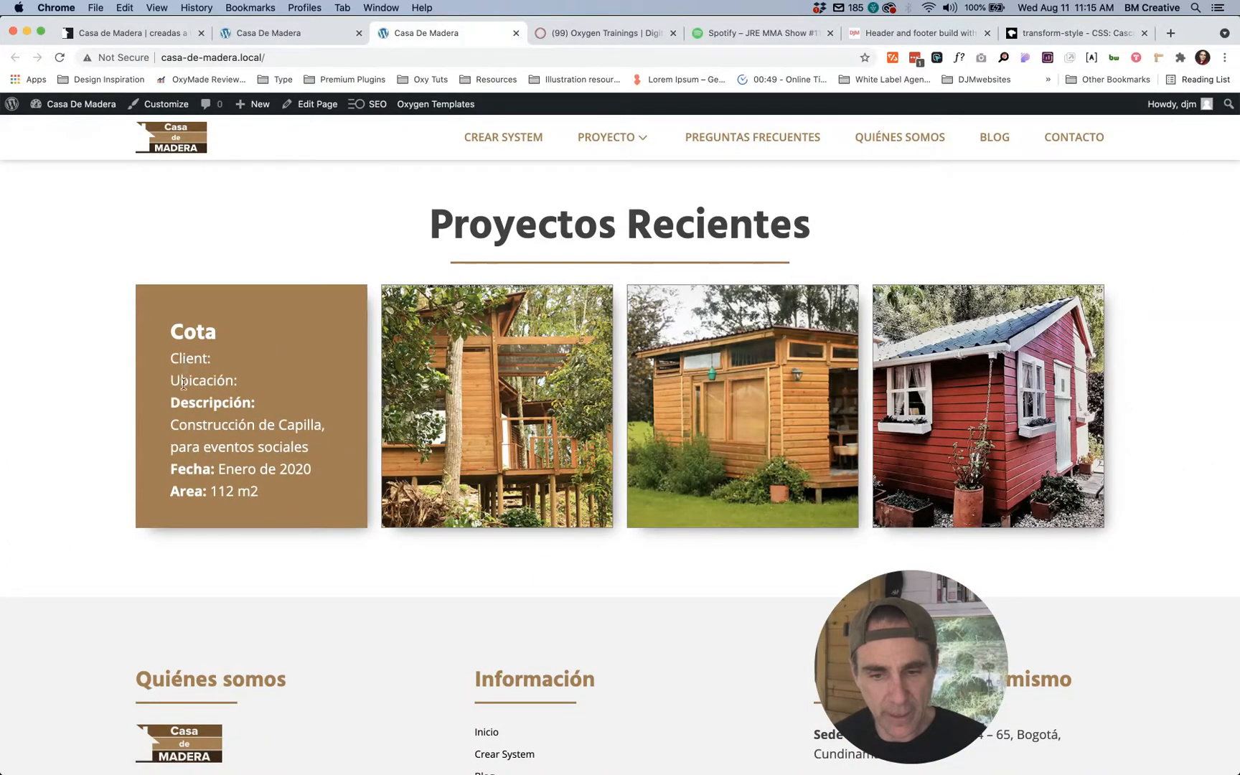
pyautogui.moveTo(493, 431)
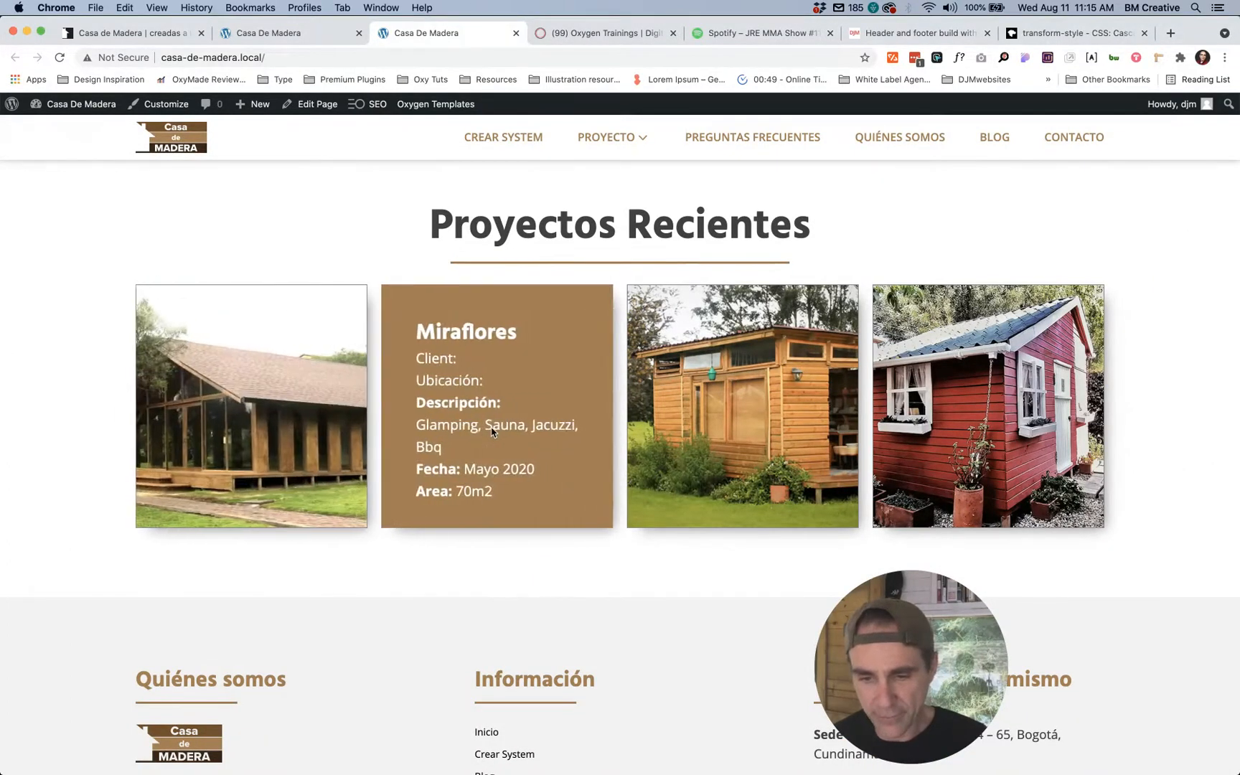
pyautogui.moveTo(681, 421)
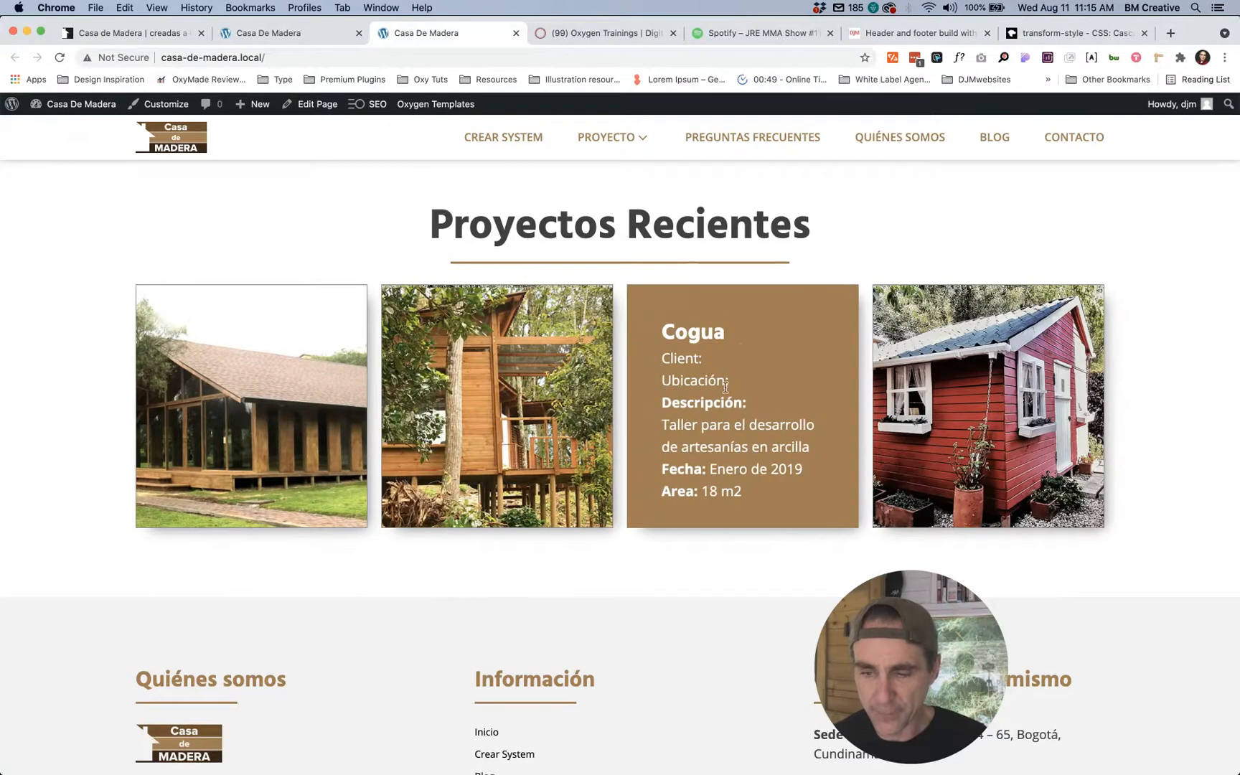
# Step: Try the c-margin-bottom-m class on the project title heading on the back of the flip box
pyautogui.moveTo(981, 437)
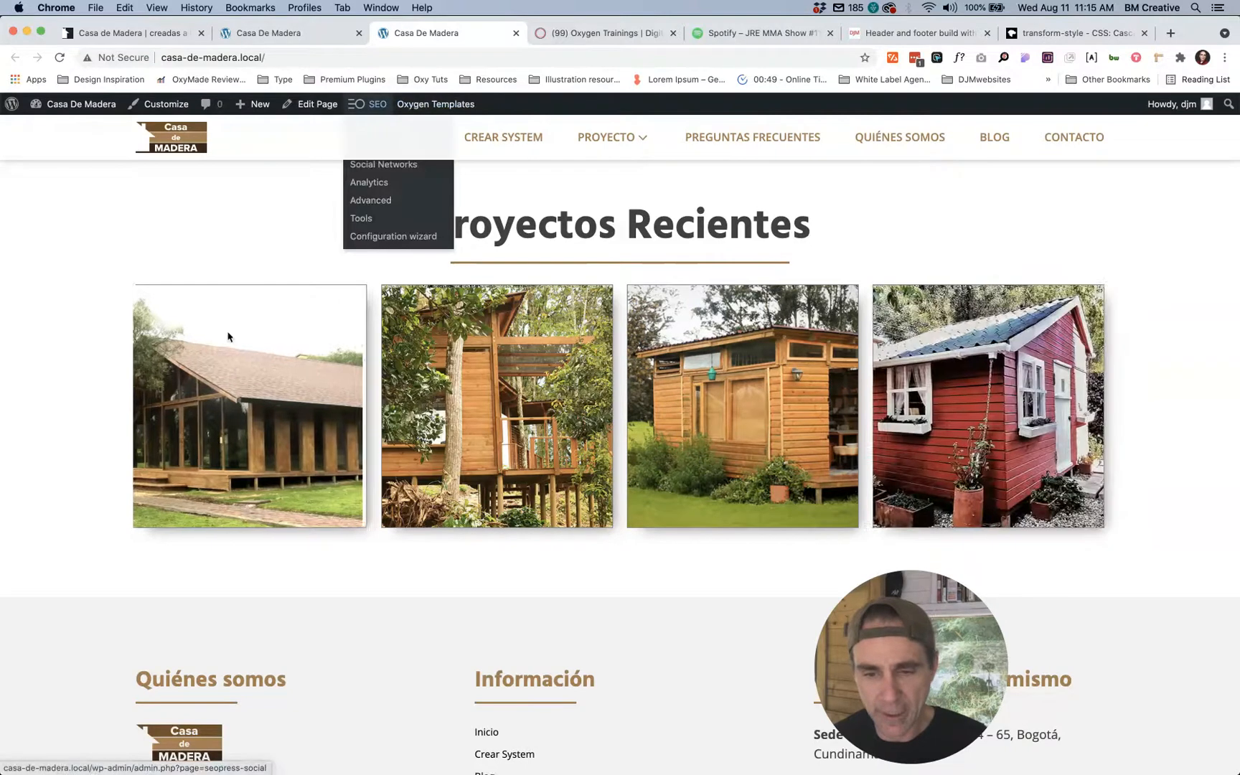
pyautogui.moveTo(224, 387)
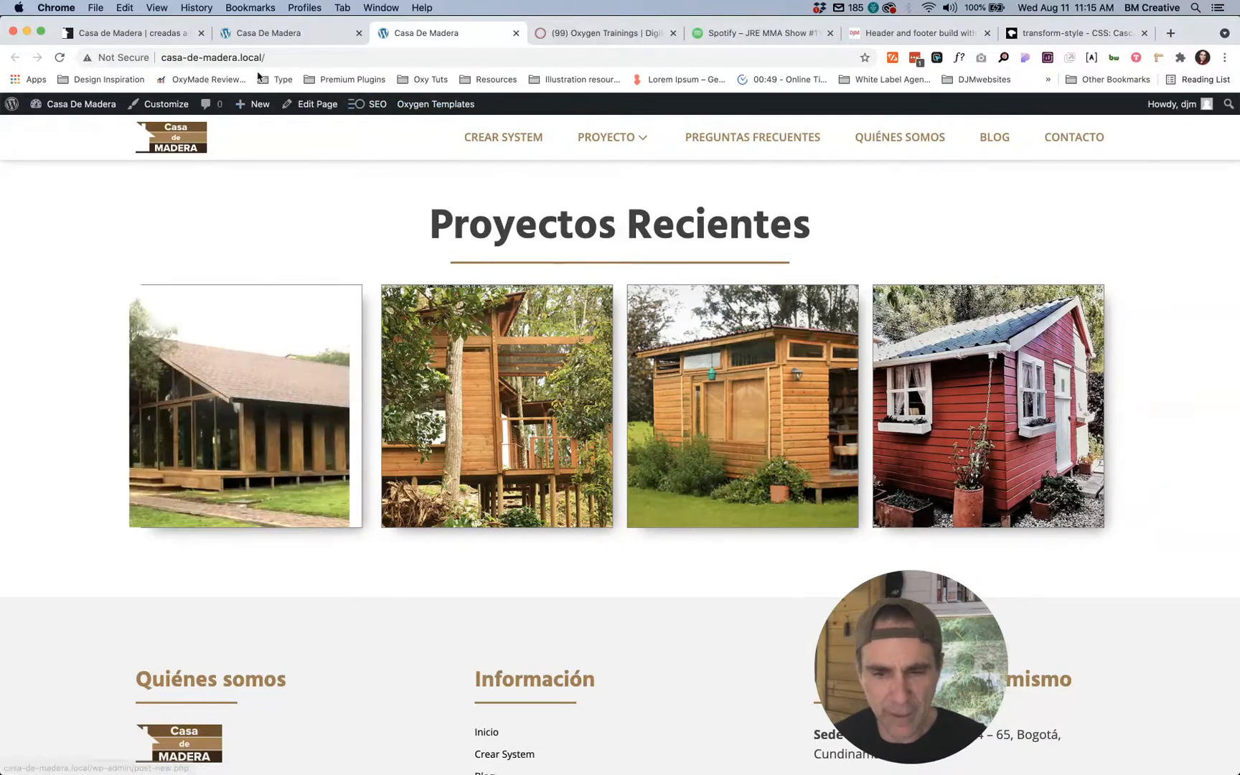
pyautogui.click(258, 33)
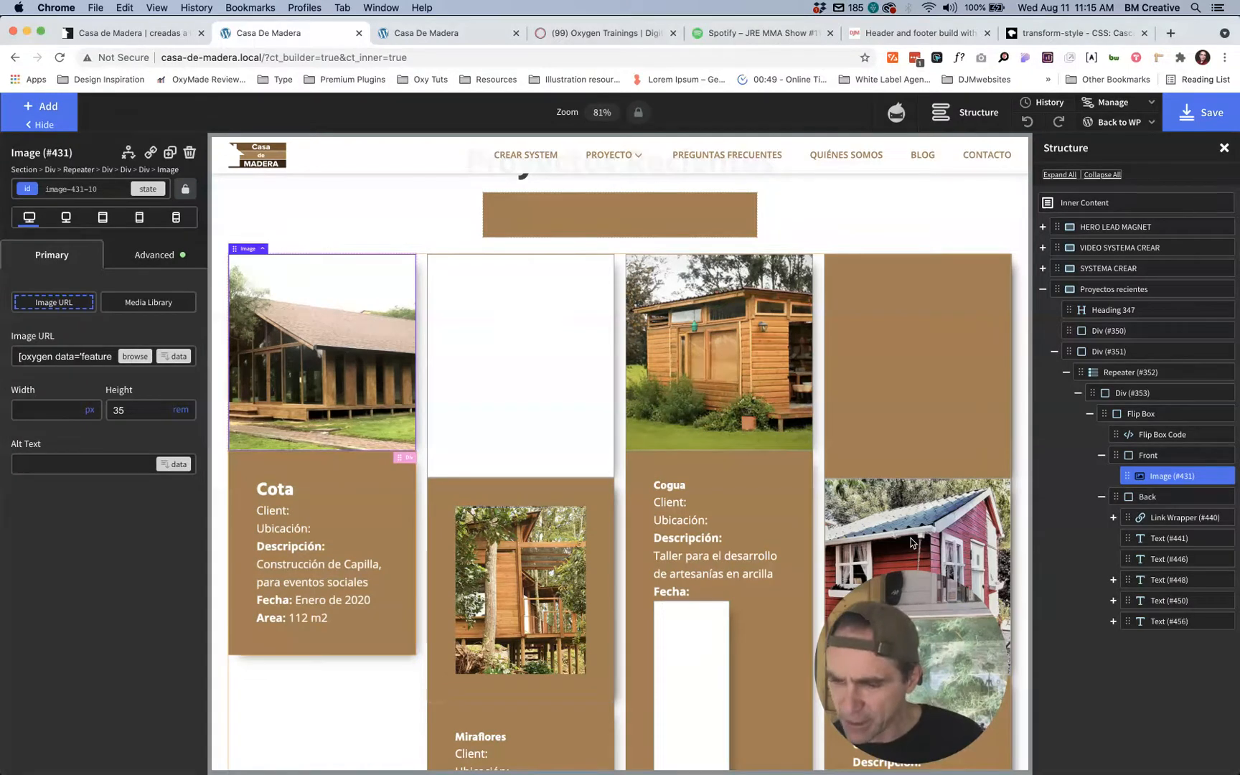
pyautogui.click(260, 490)
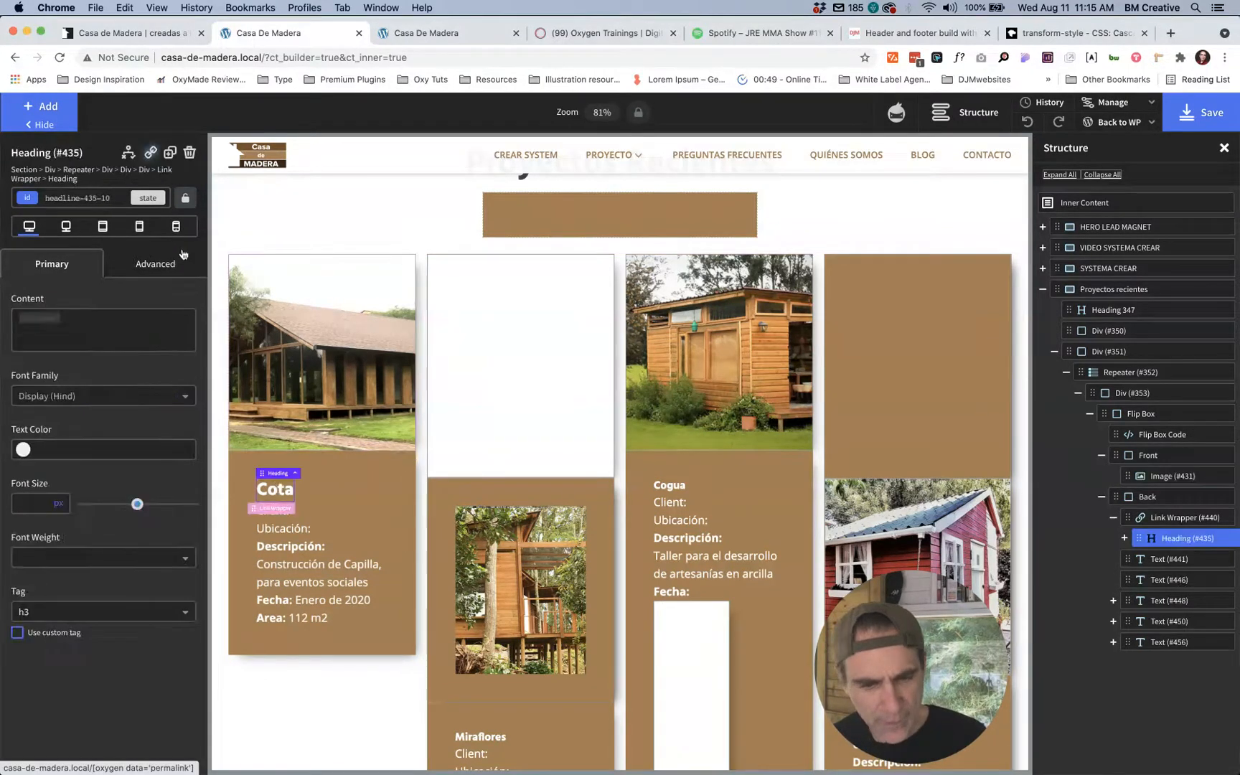
pyautogui.click(101, 194)
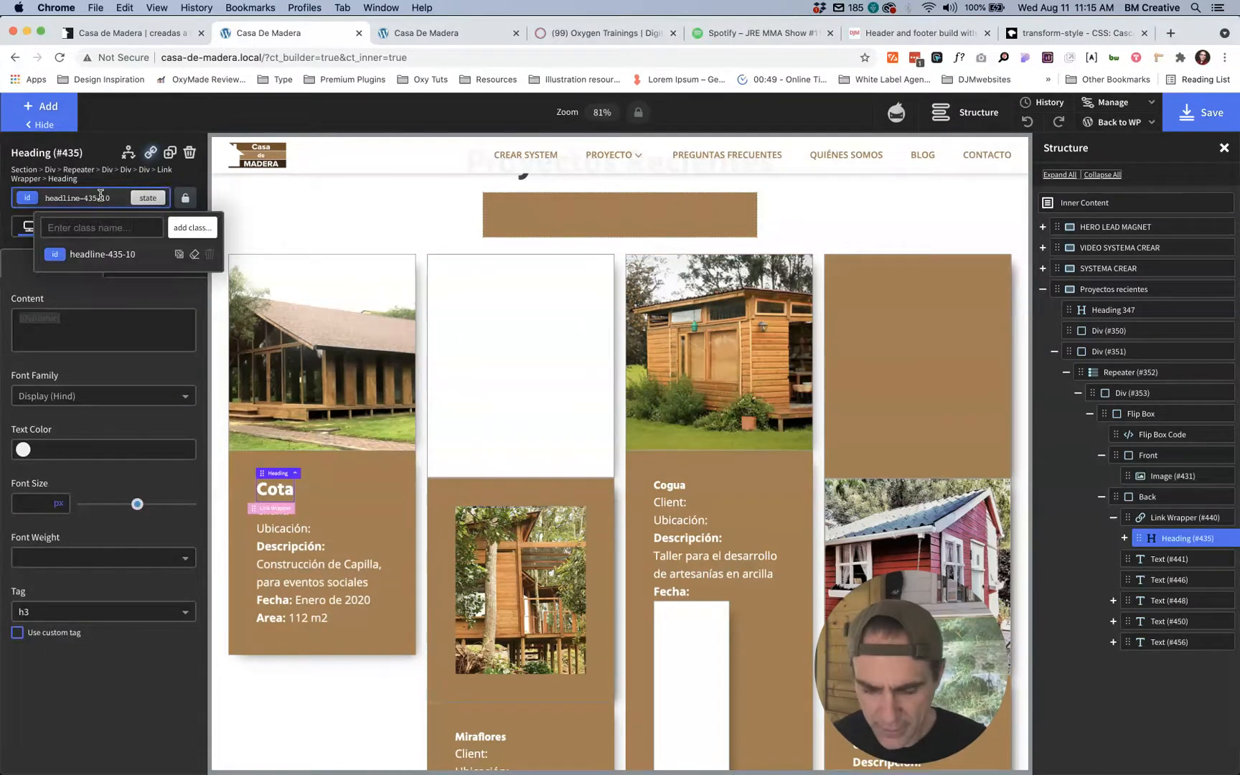
pyautogui.write('mar')
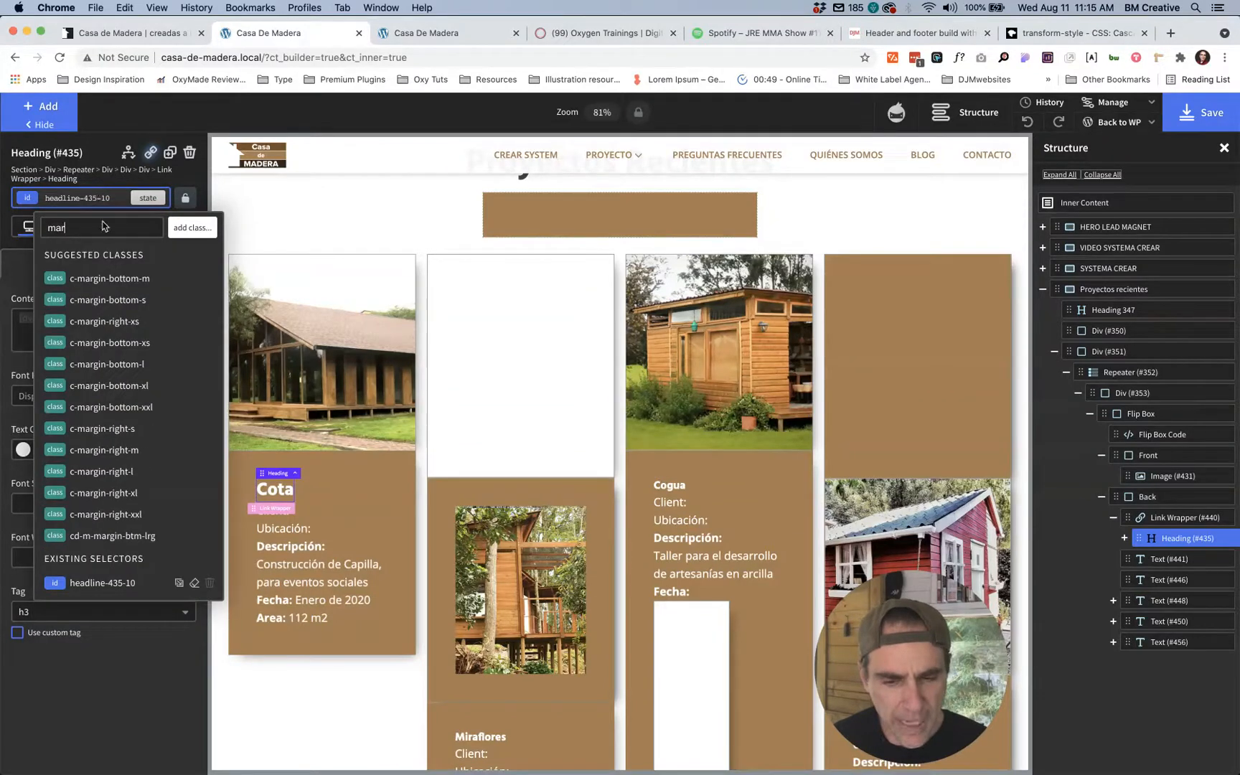
pyautogui.click(122, 280)
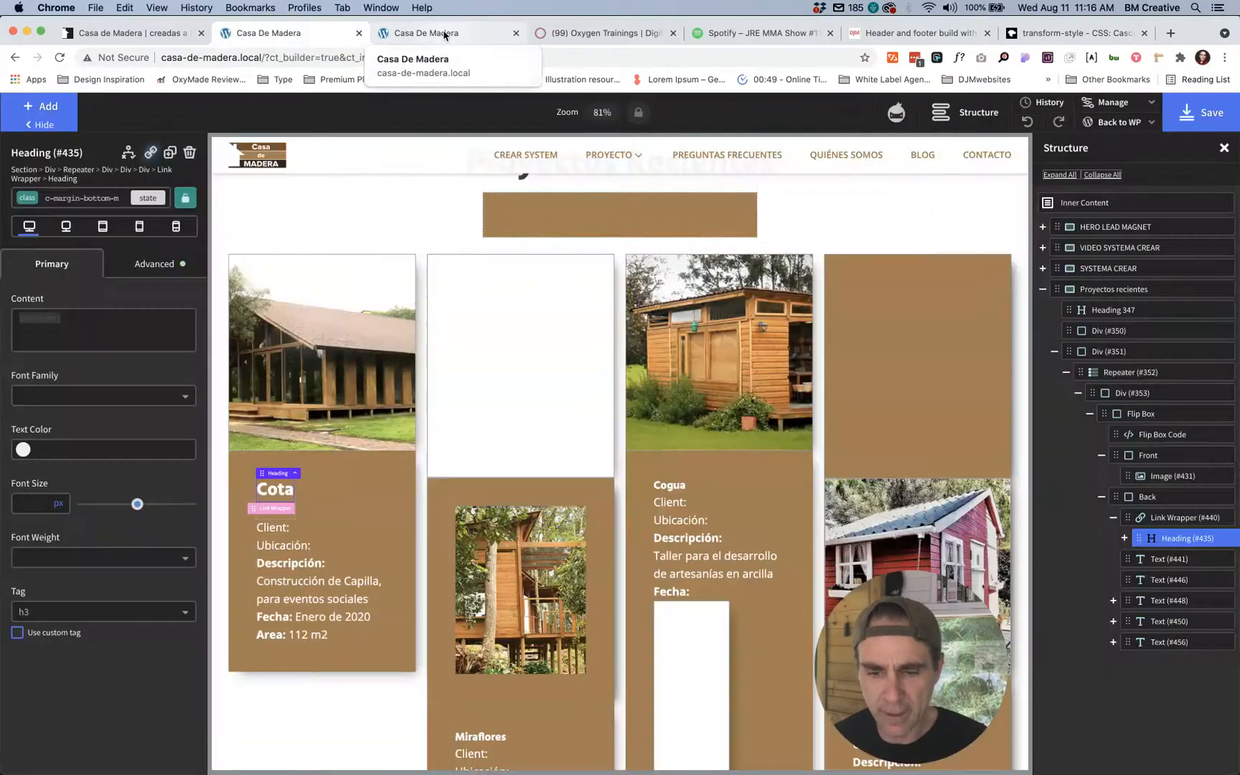
# Step: Reload the local site's front end and check the spacing below the title on the first flip box back
pyautogui.click(445, 34)
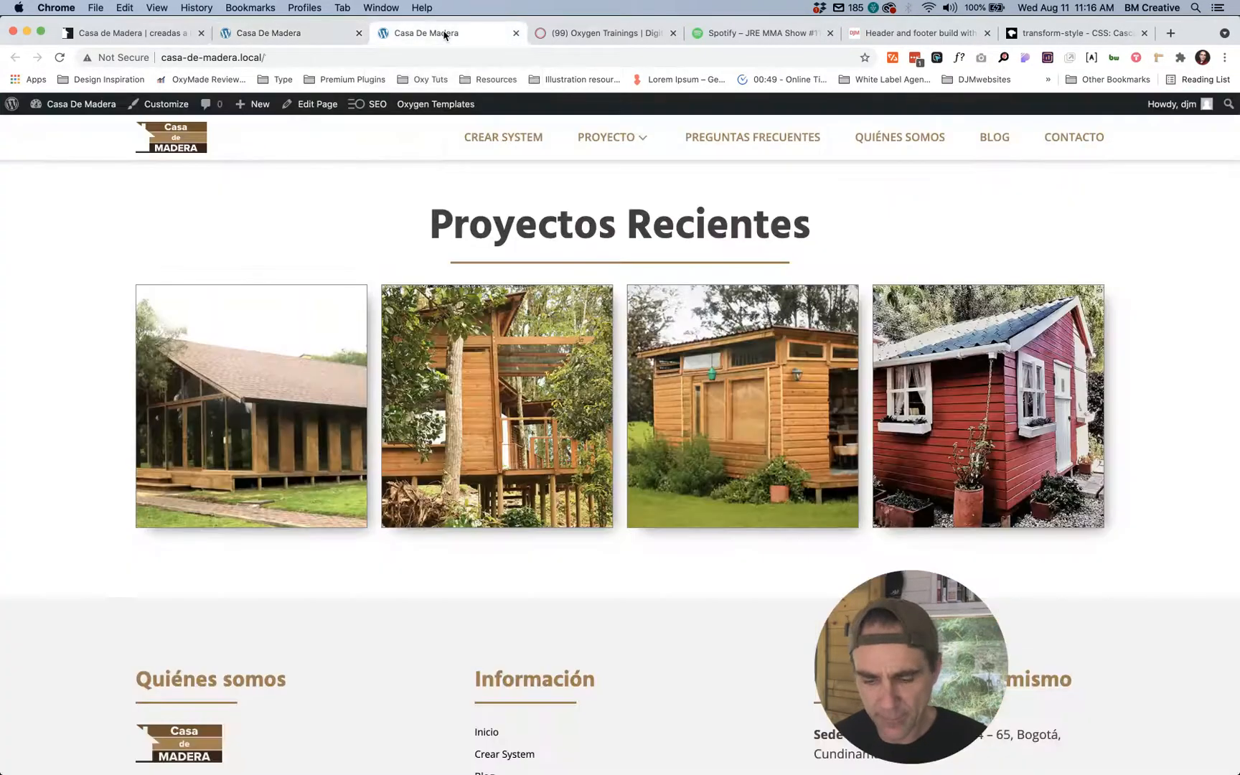
pyautogui.press('super+r')
pyautogui.scroll(-2, 504, 221)
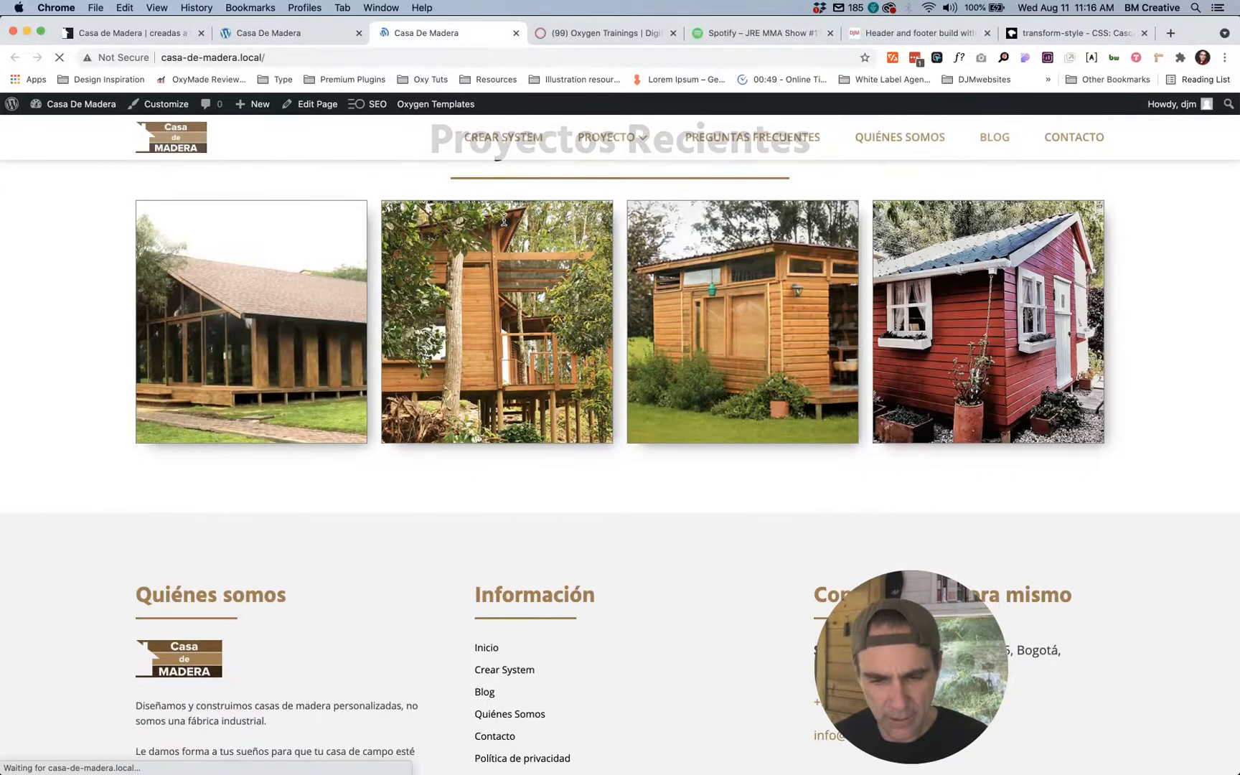
pyautogui.moveTo(242, 372)
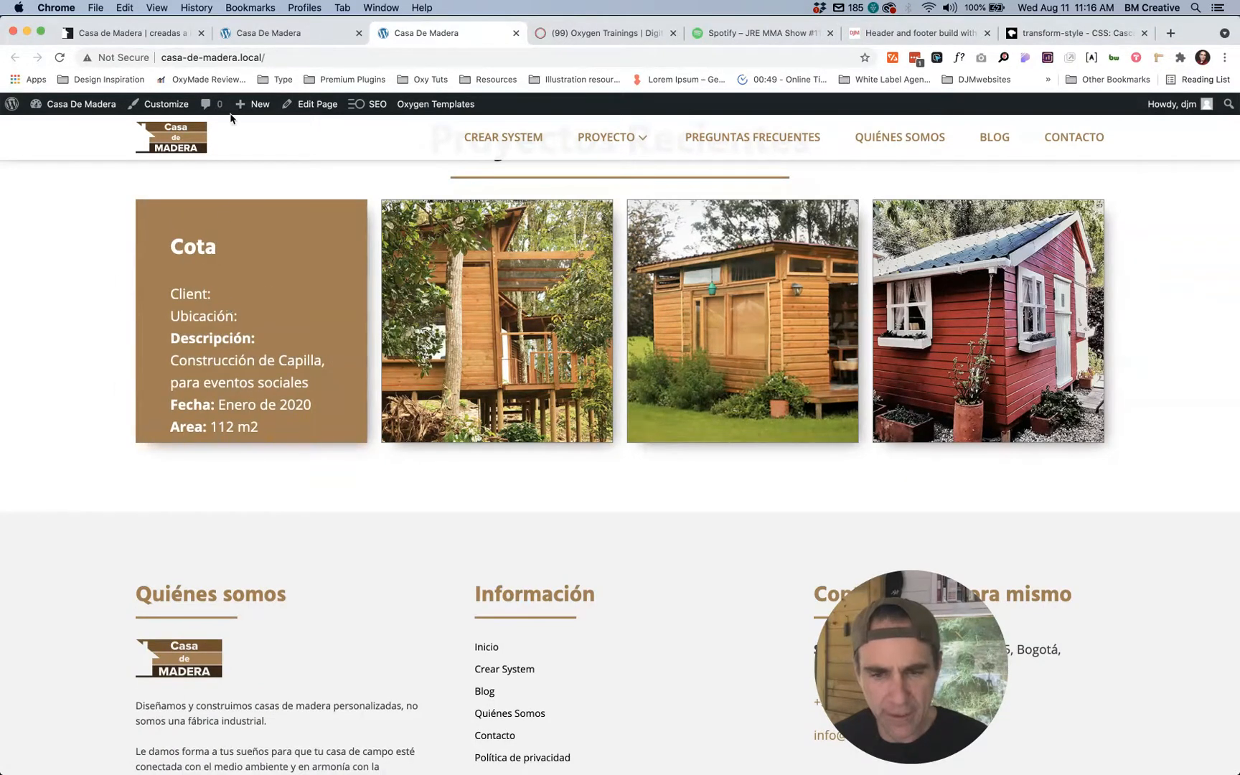
# Step: Replace the c-margin-bottom-m class on the flip box title heading with c-margin-bottom-s
pyautogui.click(258, 33)
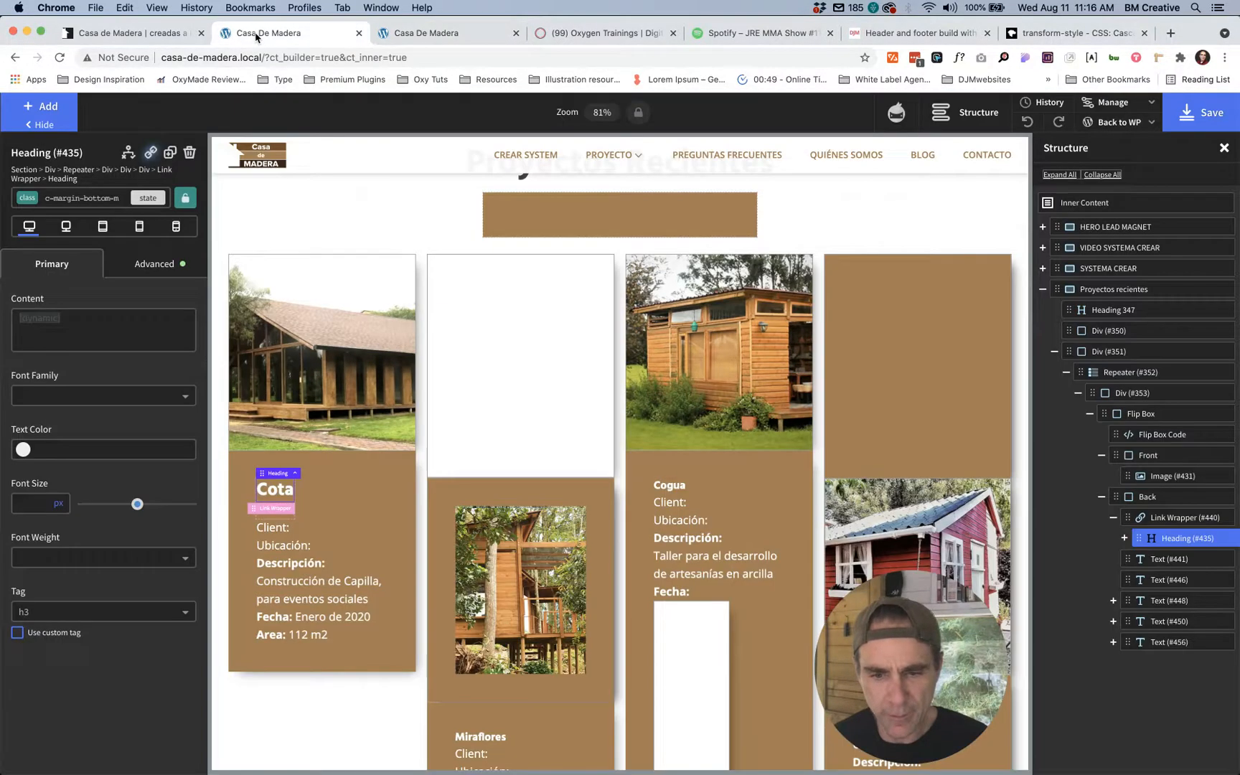
pyautogui.click(93, 198)
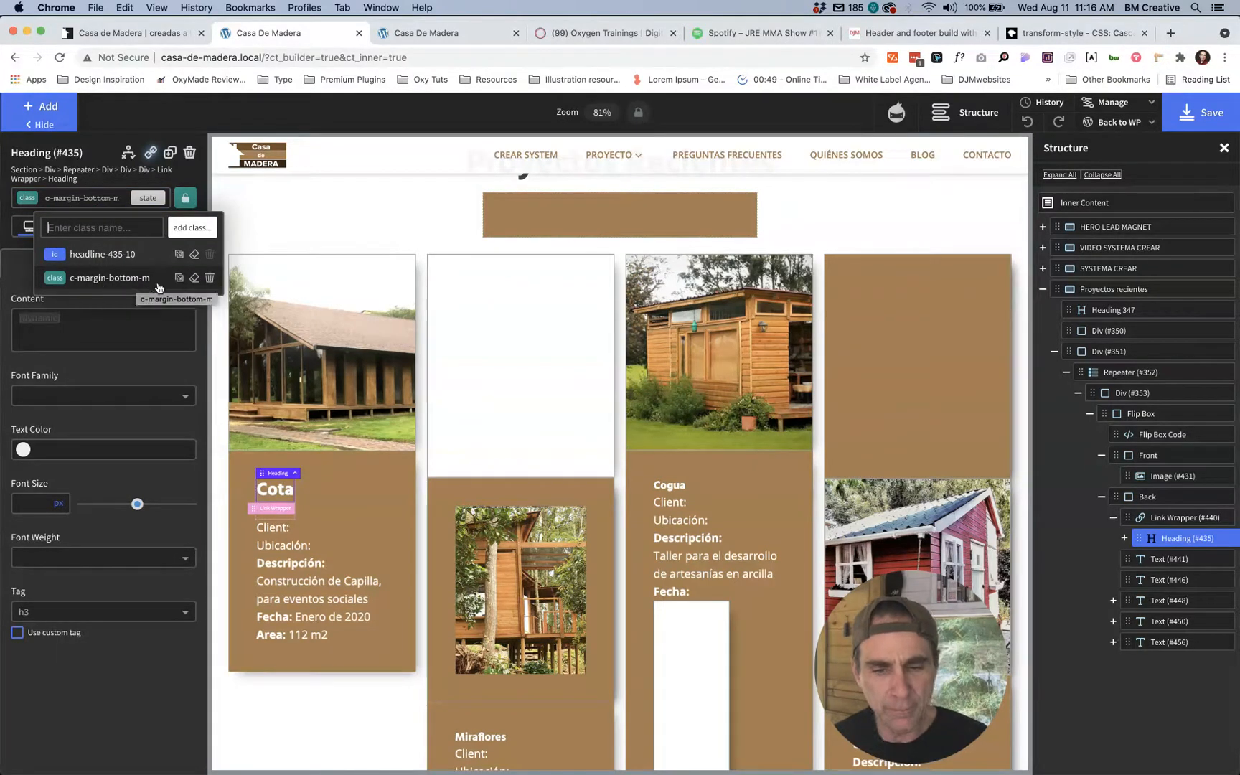
pyautogui.click(209, 278)
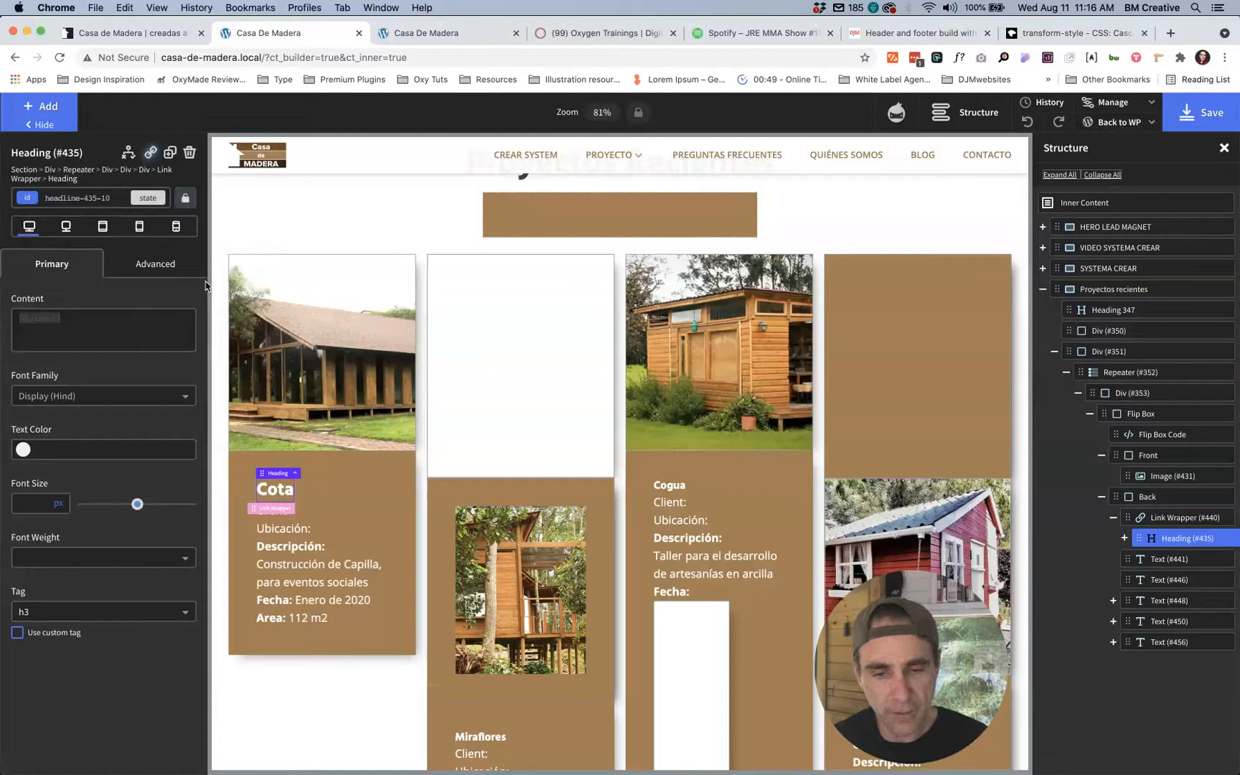
pyautogui.click(106, 195)
pyautogui.write('mar')
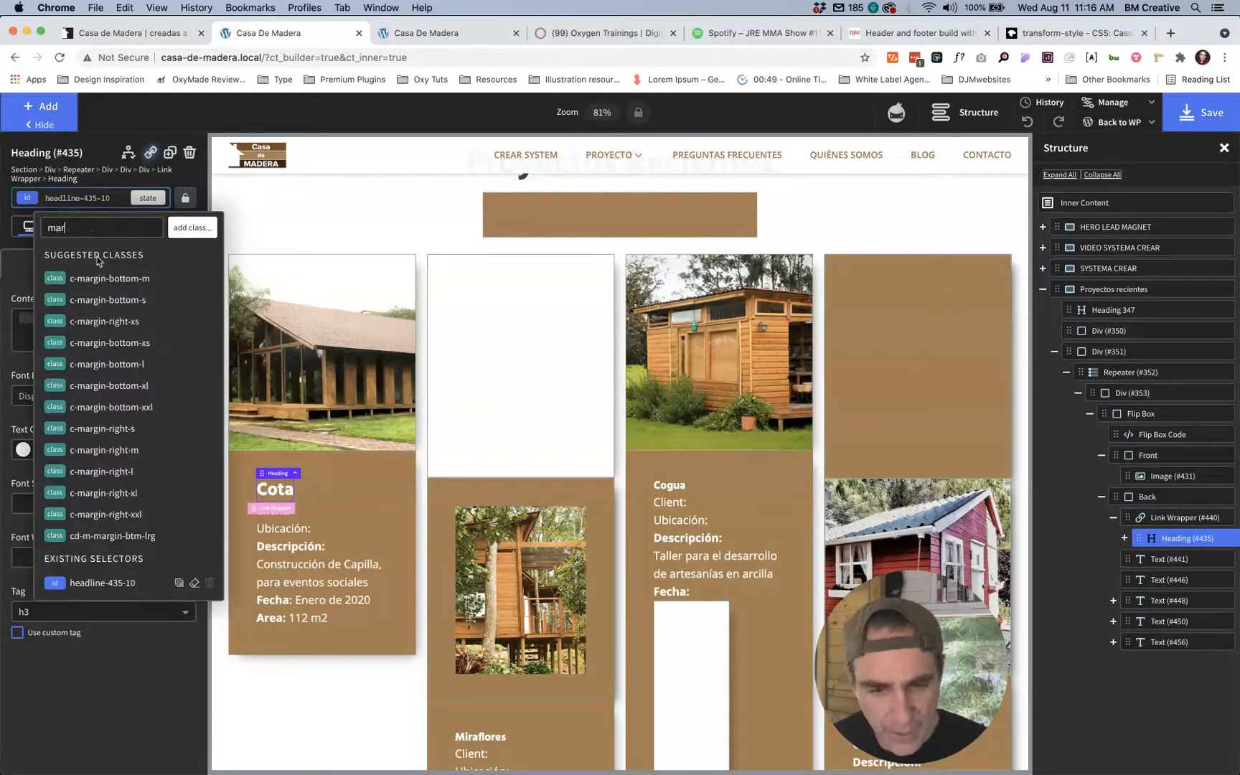
pyautogui.click(107, 303)
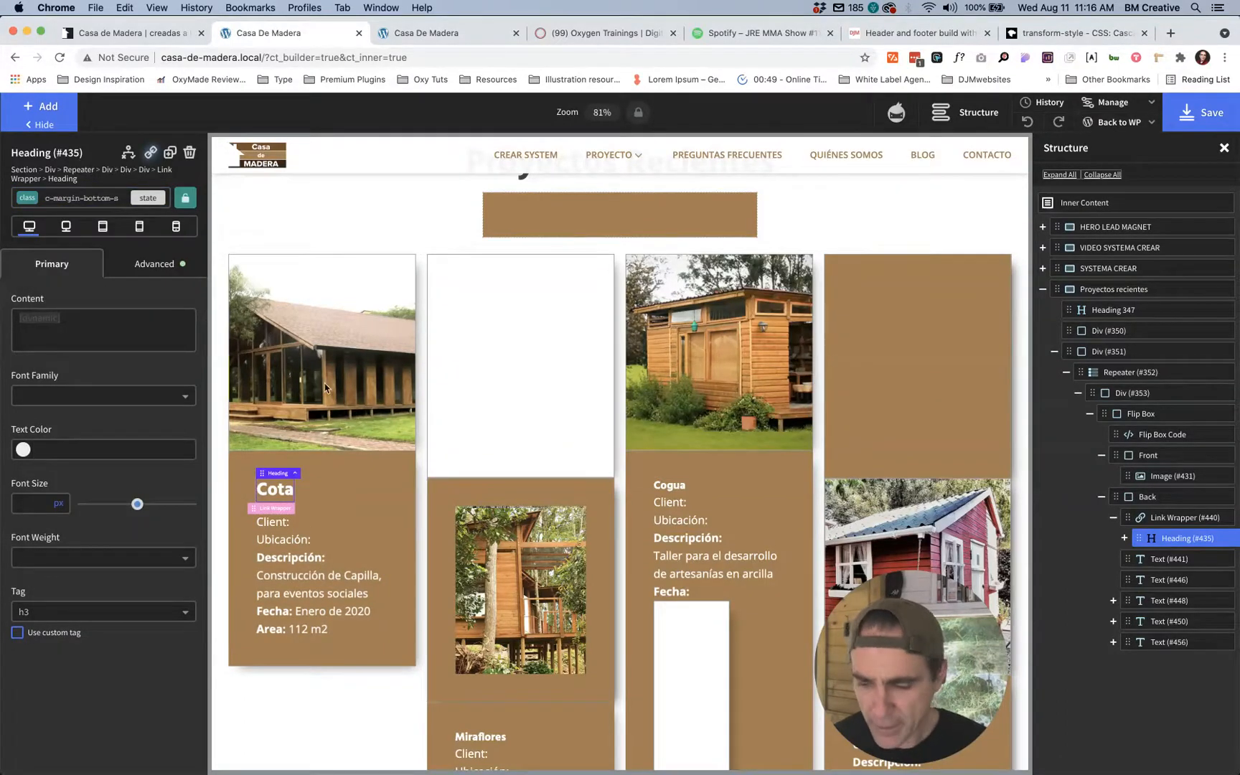
# Step: Collapse the Front and Back divs in the structure and set the Front div's minimum height to 40 rem
pyautogui.click(1102, 455)
pyautogui.click(1101, 476)
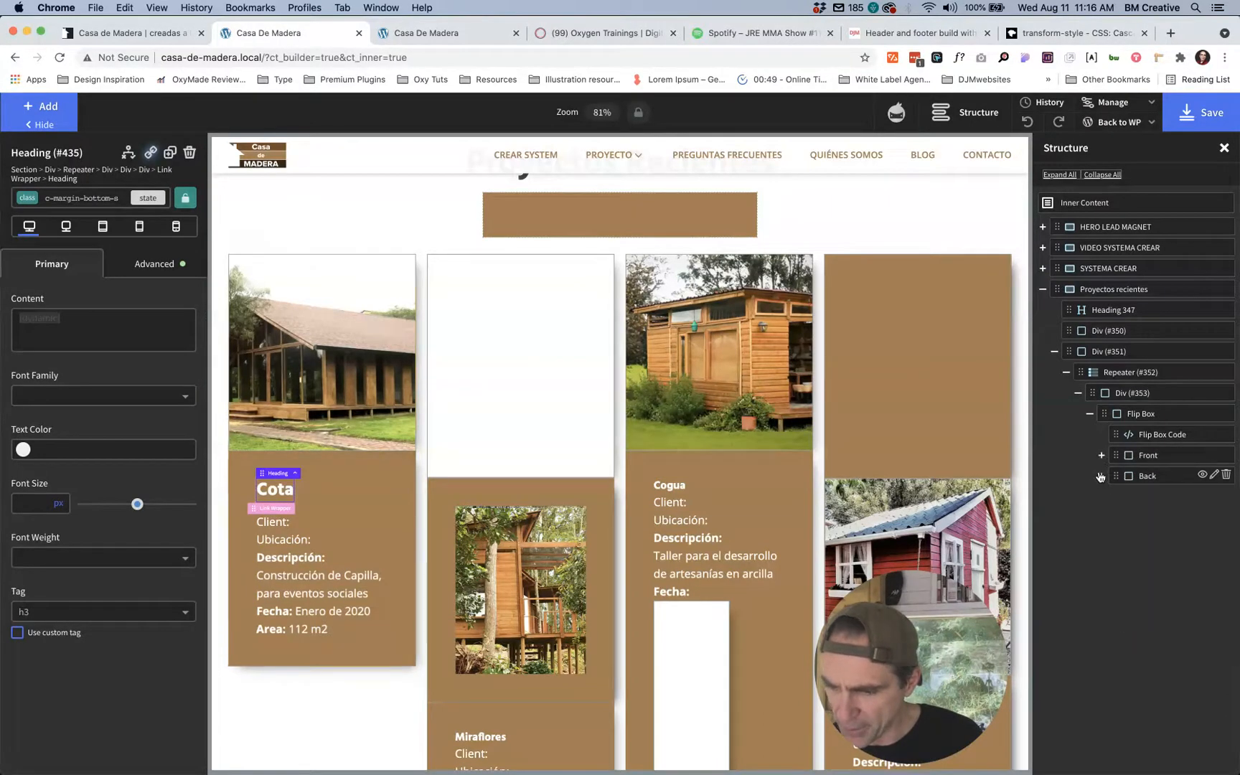
pyautogui.click(1141, 452)
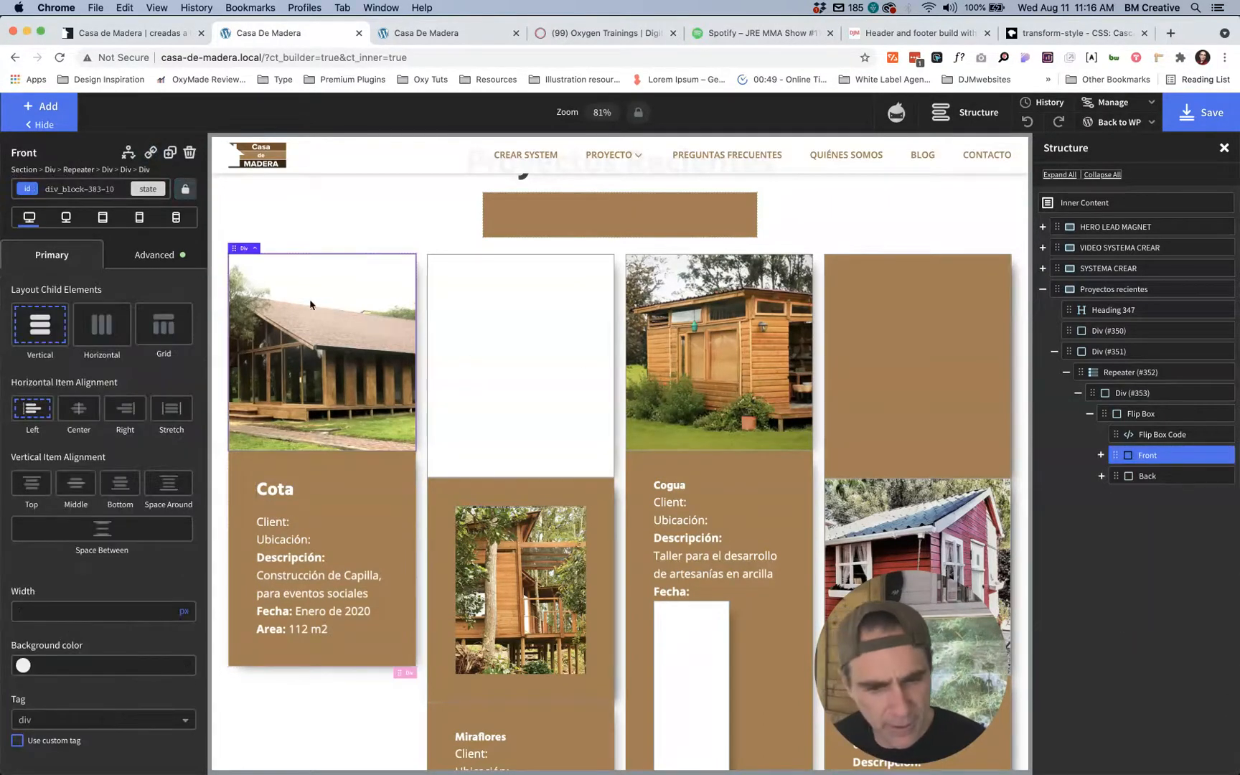
pyautogui.click(157, 255)
pyautogui.click(98, 331)
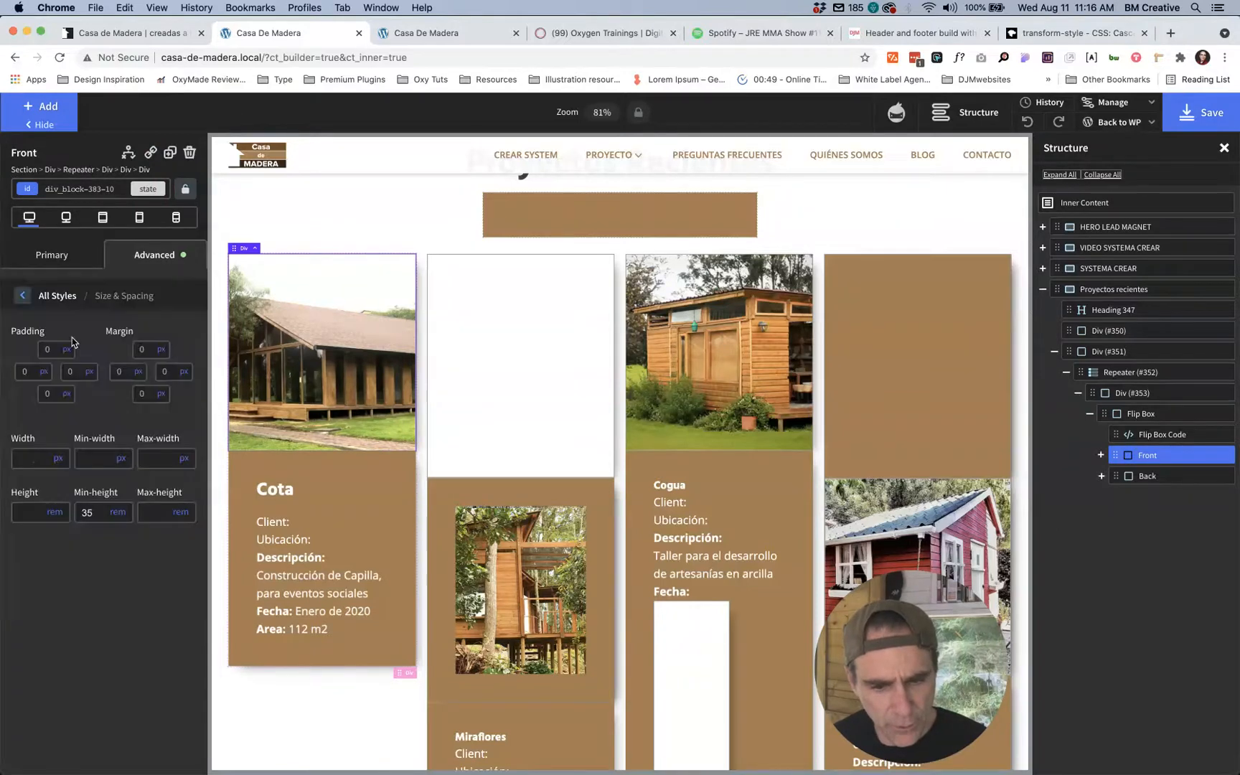
pyautogui.click(95, 512)
pyautogui.write('35')
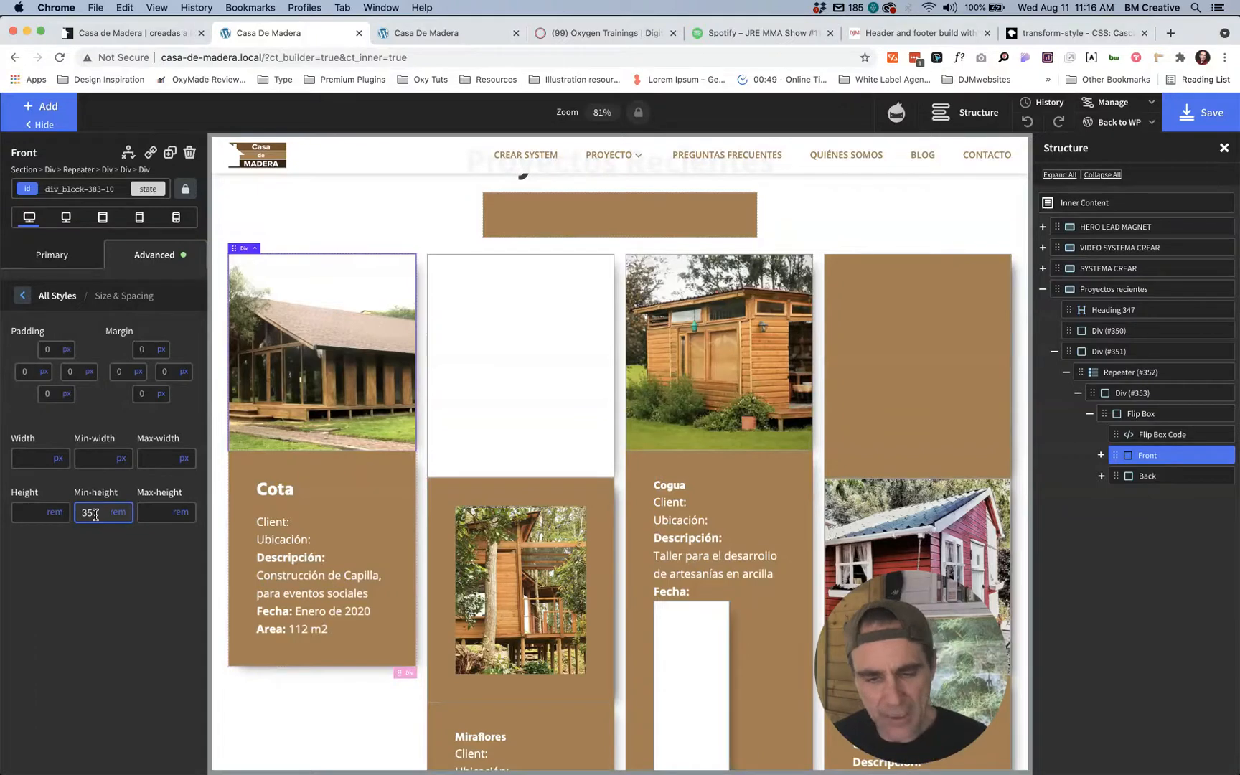
pyautogui.moveTo(95, 512); pyautogui.dragTo(77, 511)
pyautogui.write('40')
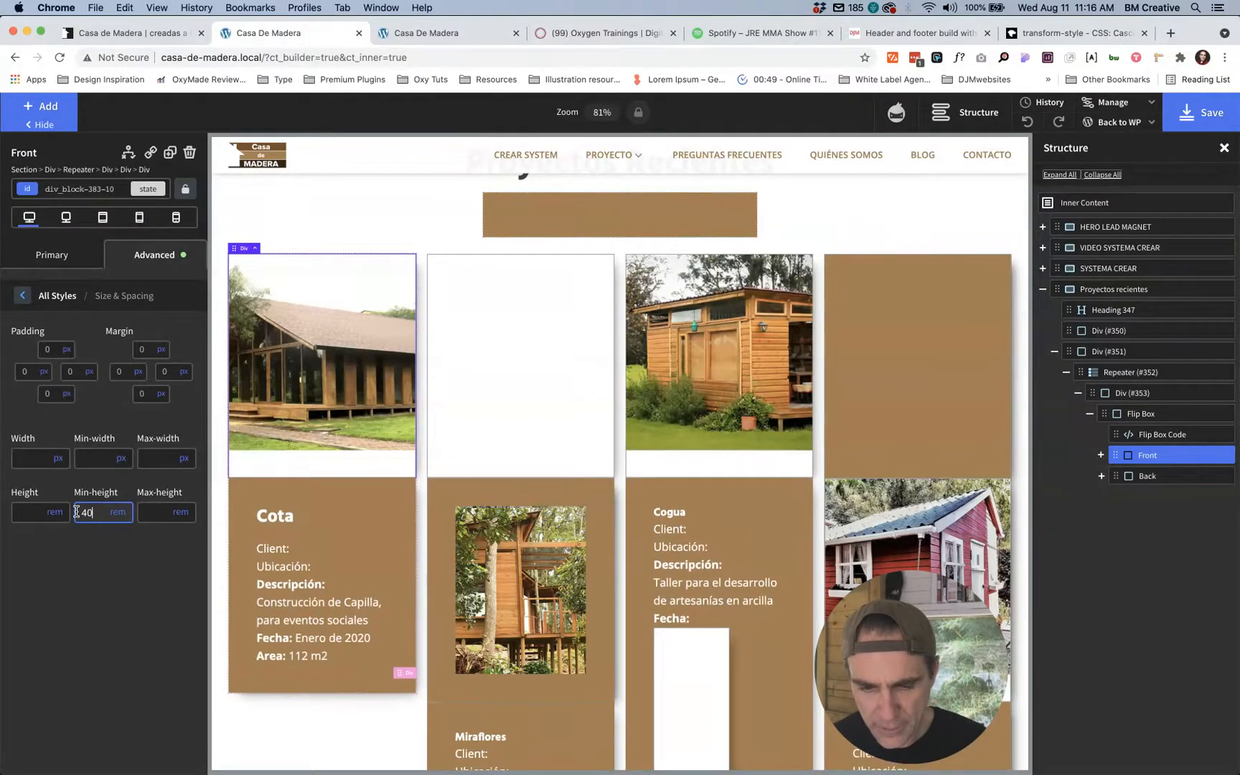
# Step: Set the Back div's minimum height to 40 rem on its ID selector and save the page
pyautogui.click(1148, 475)
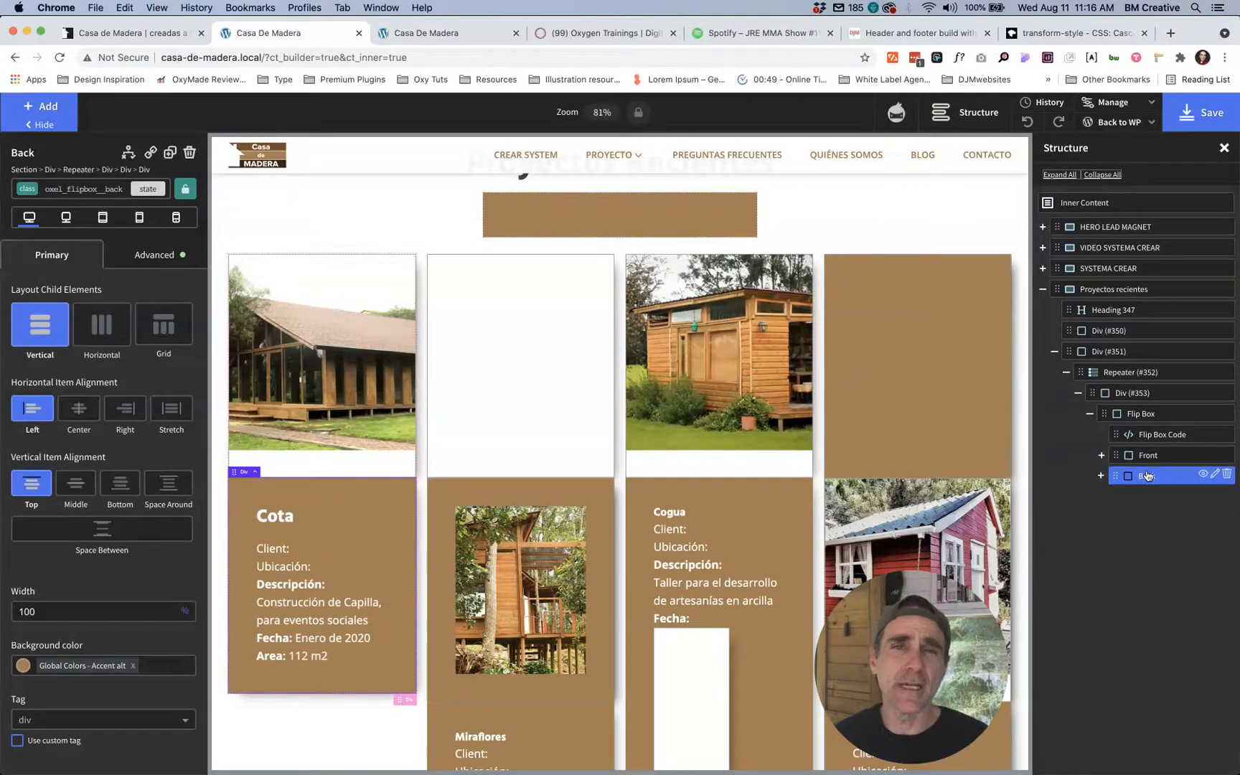
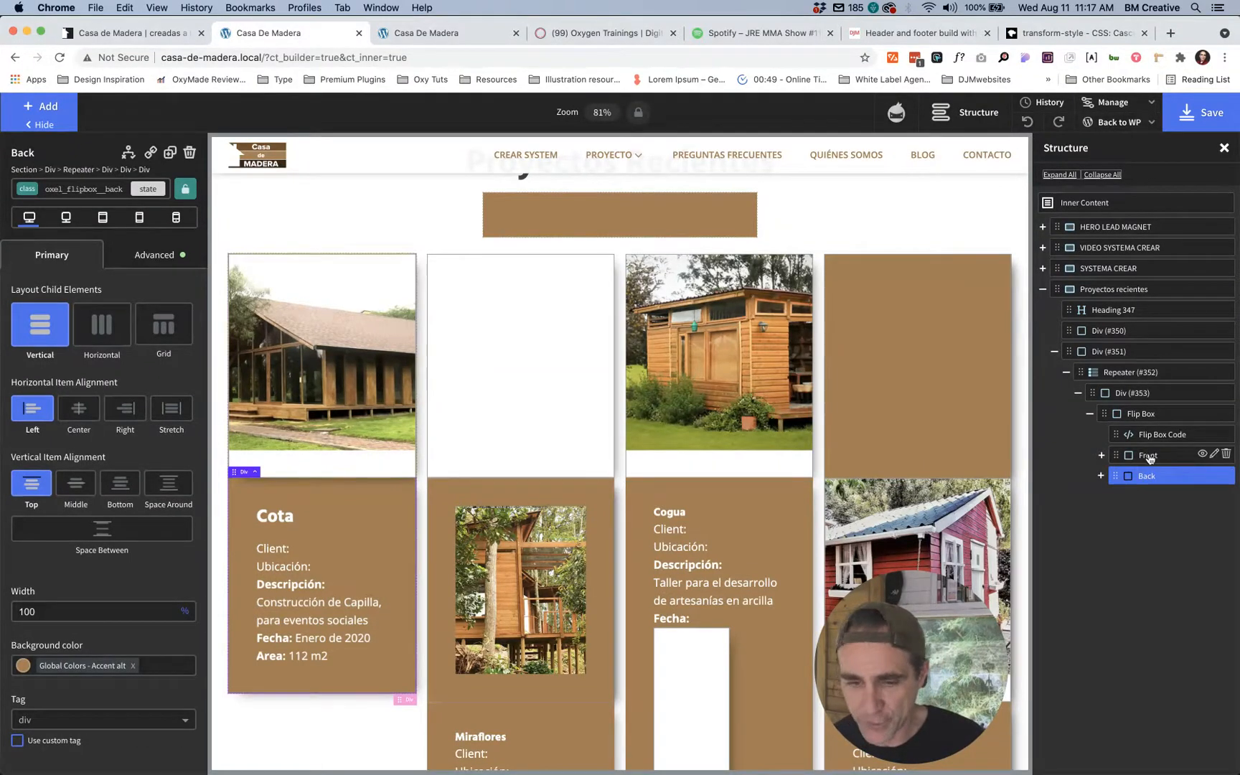
pyautogui.click(1146, 455)
pyautogui.click(154, 259)
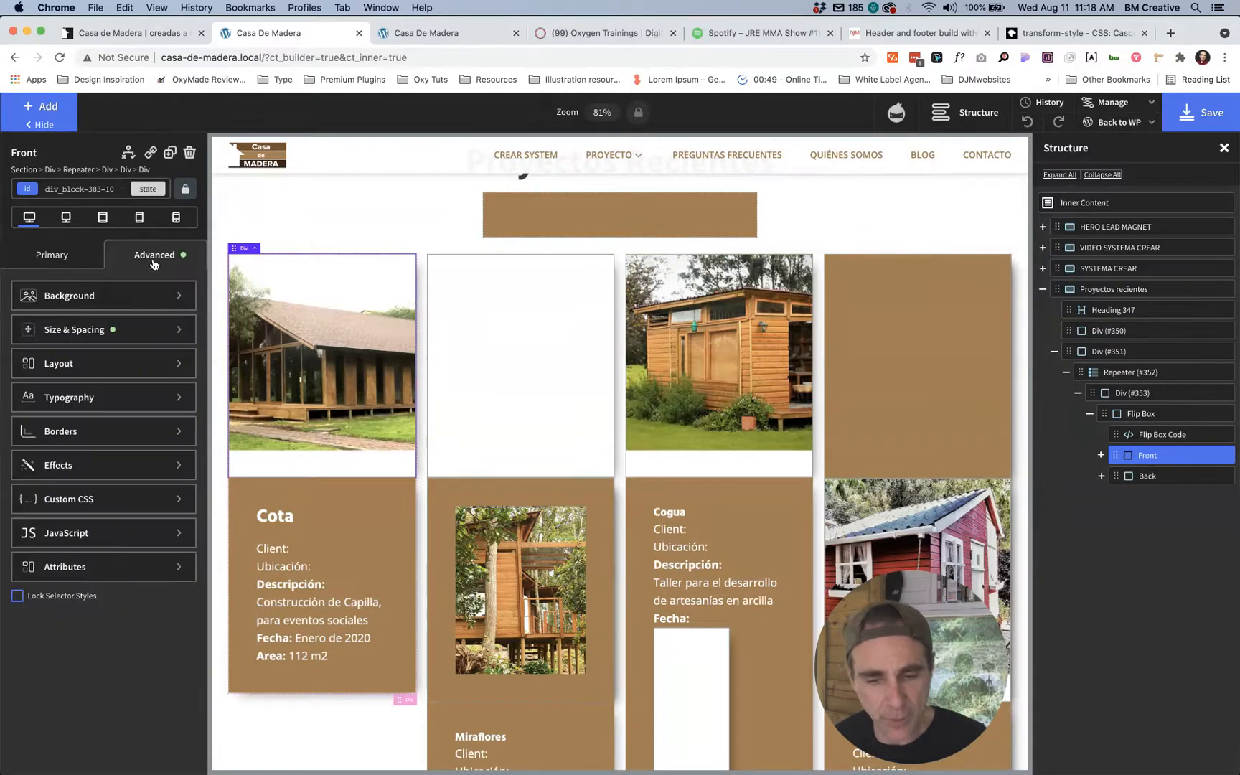
pyautogui.click(69, 336)
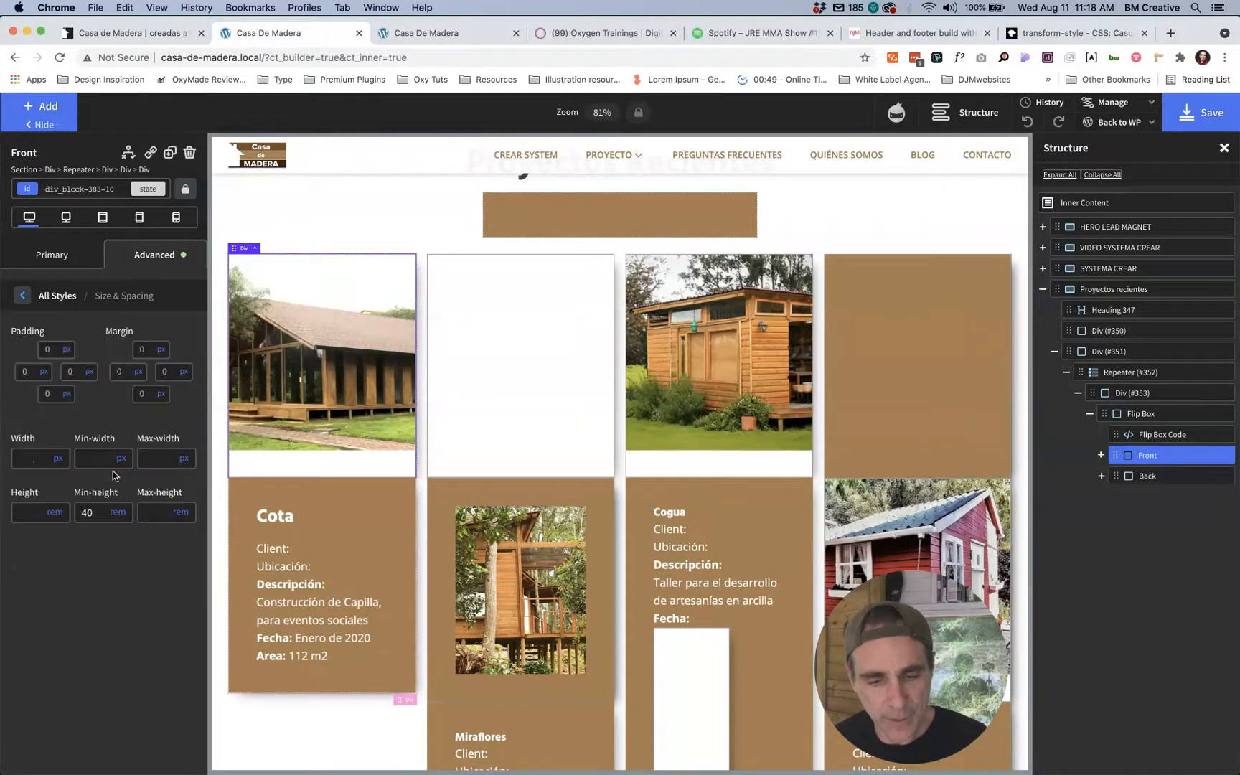
pyautogui.click(1167, 474)
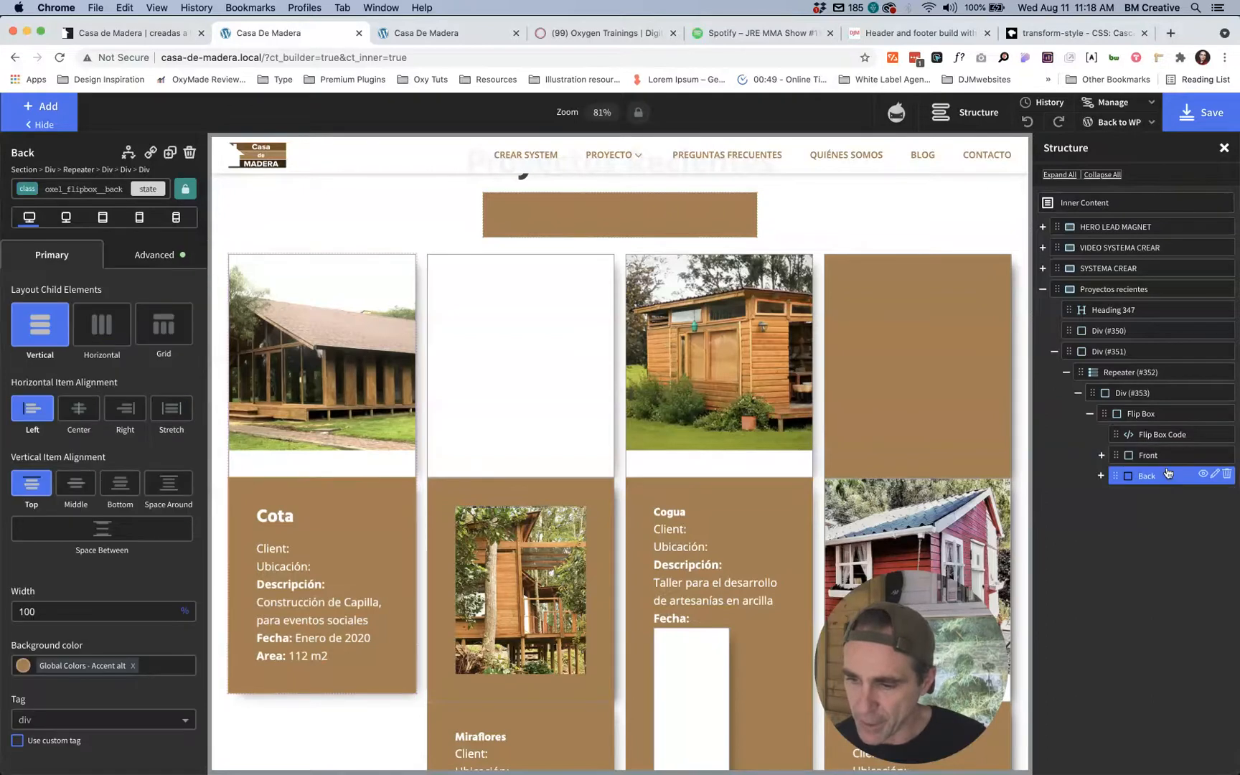
pyautogui.click(156, 259)
pyautogui.click(100, 188)
pyautogui.click(98, 245)
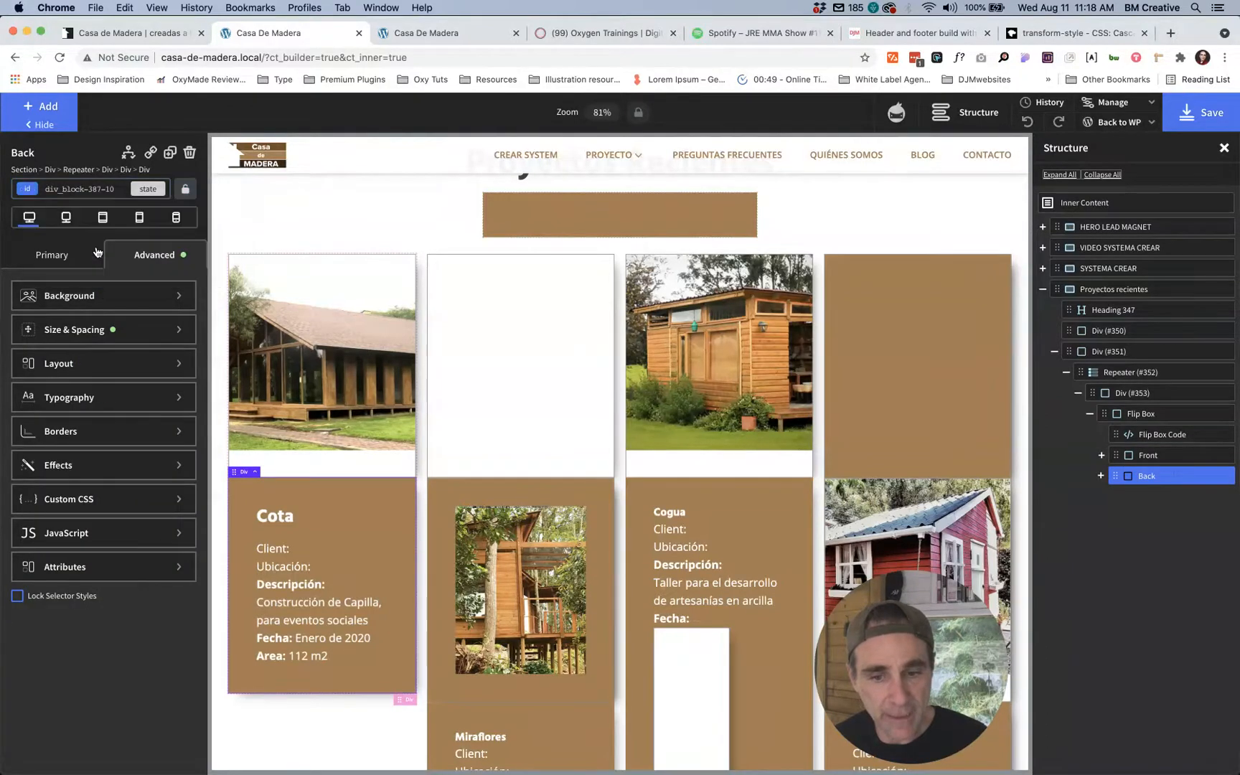
pyautogui.click(71, 330)
pyautogui.doubleClick(98, 511)
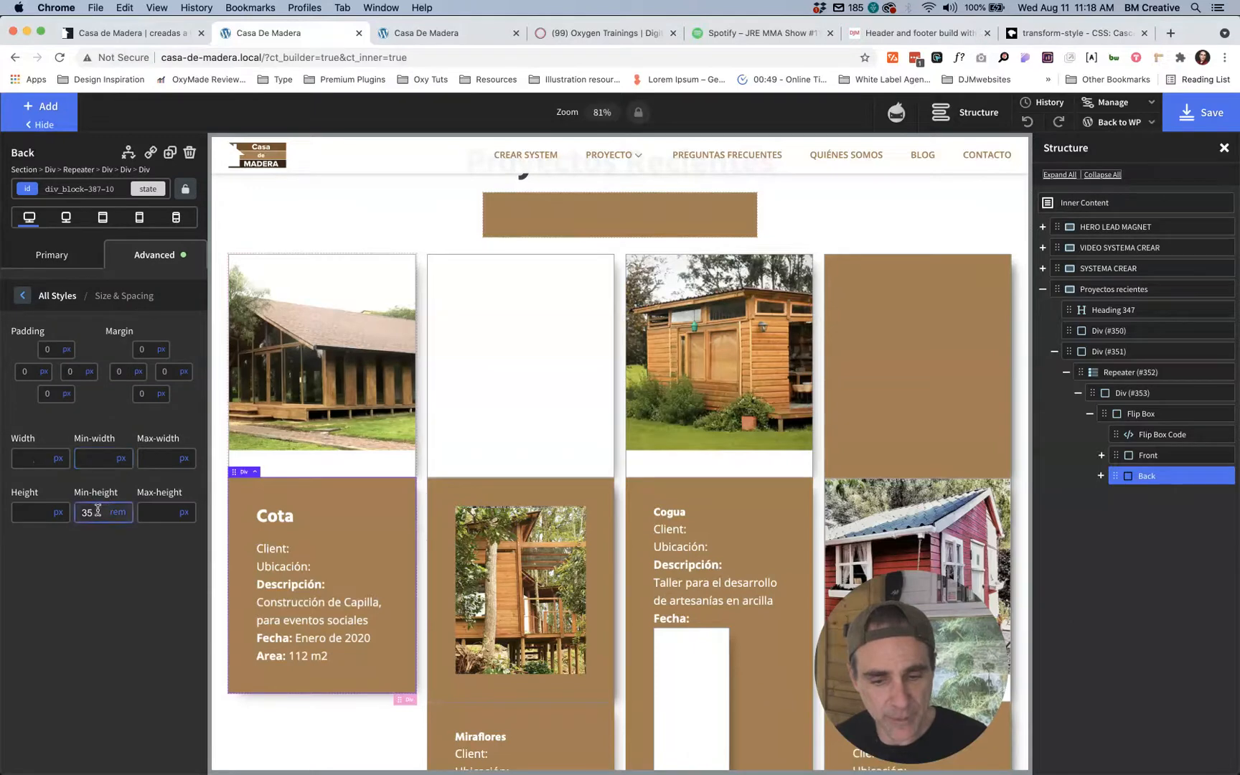
pyautogui.write('40')
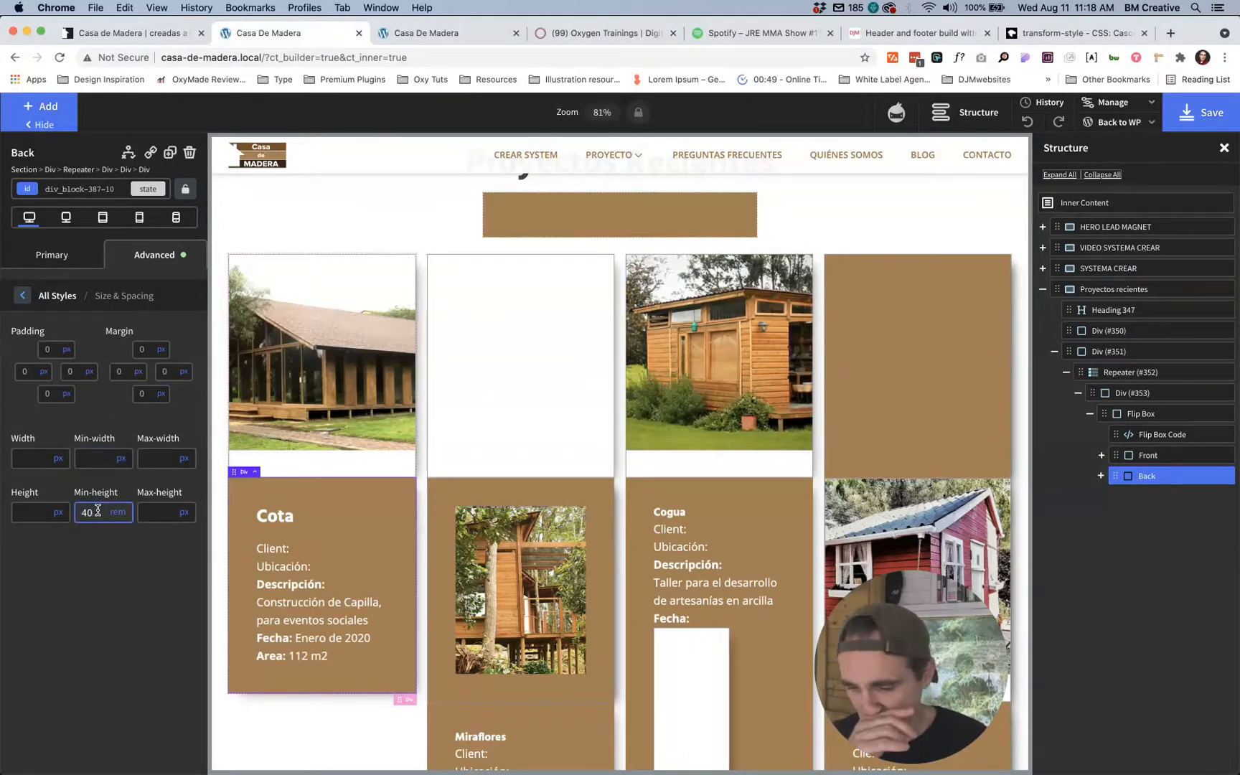
pyautogui.click(1178, 113)
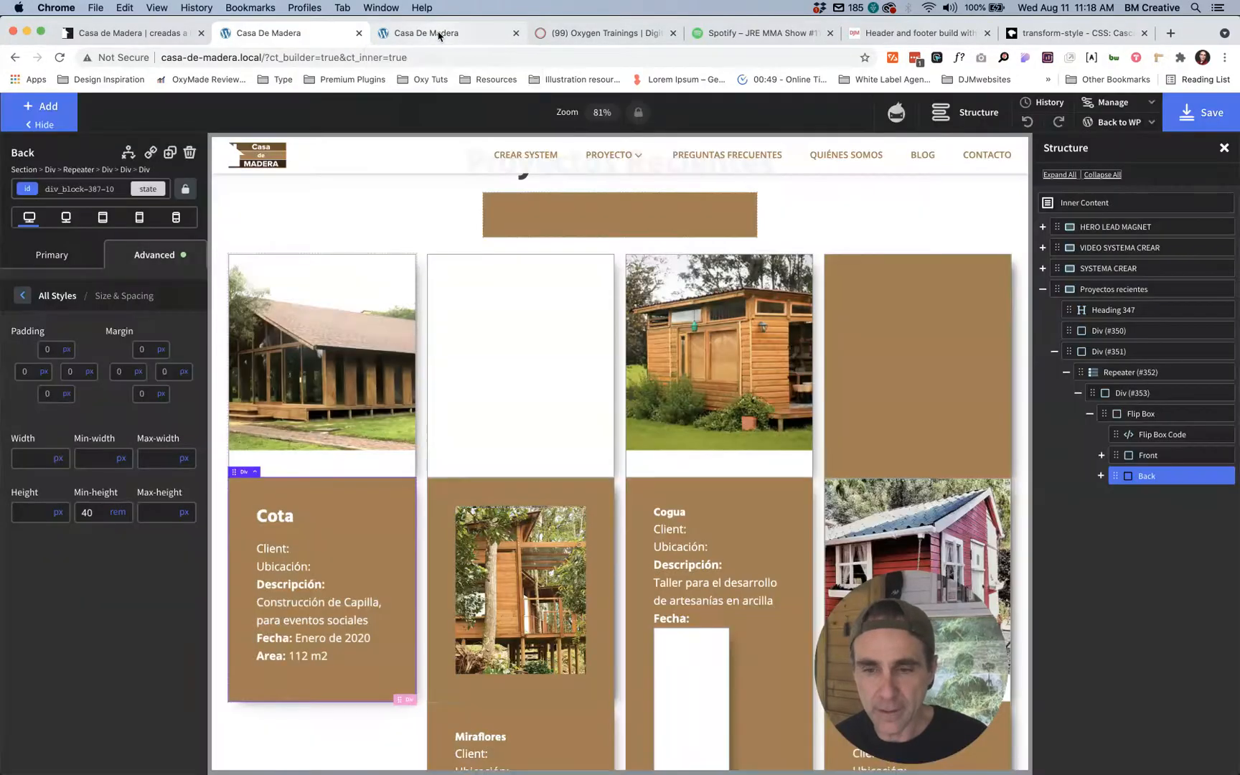
# Step: Reload the local site's front end and check the fronts and backs of the taller Proyectos Recientes flip boxes
pyautogui.click(440, 36)
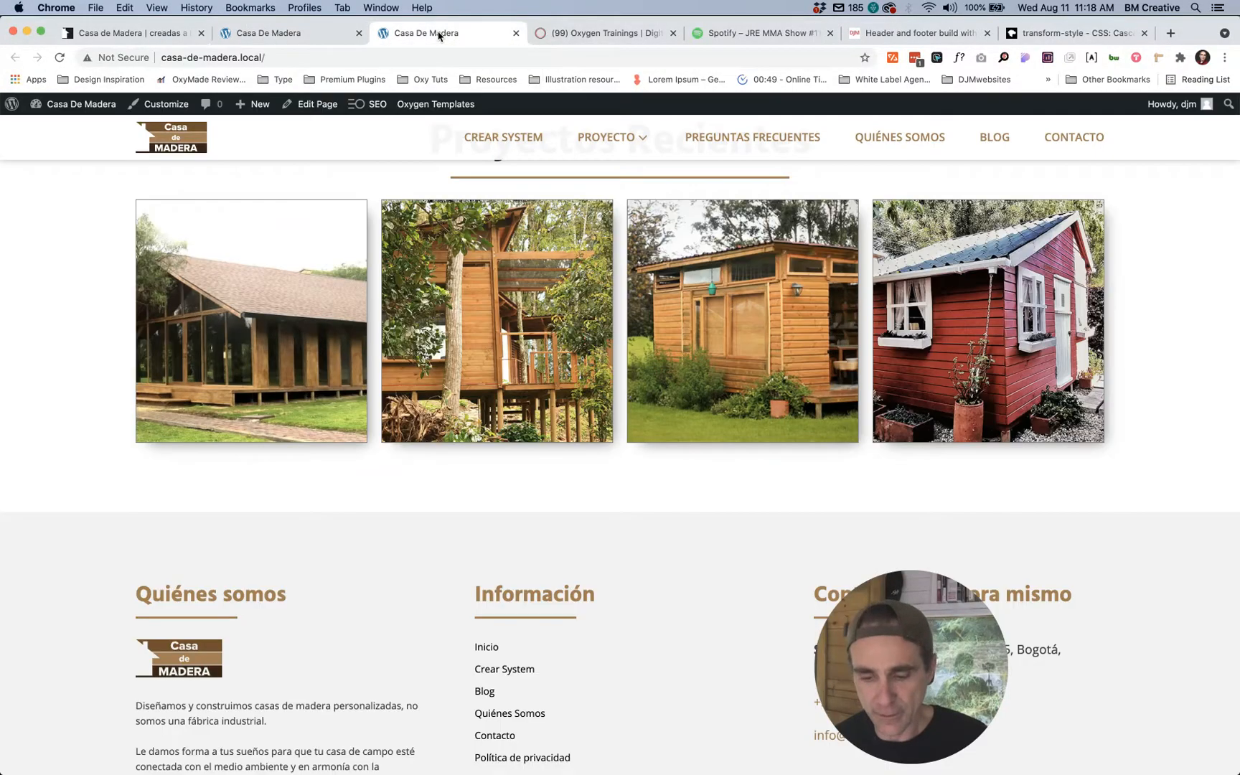
pyautogui.press('cmd+r')
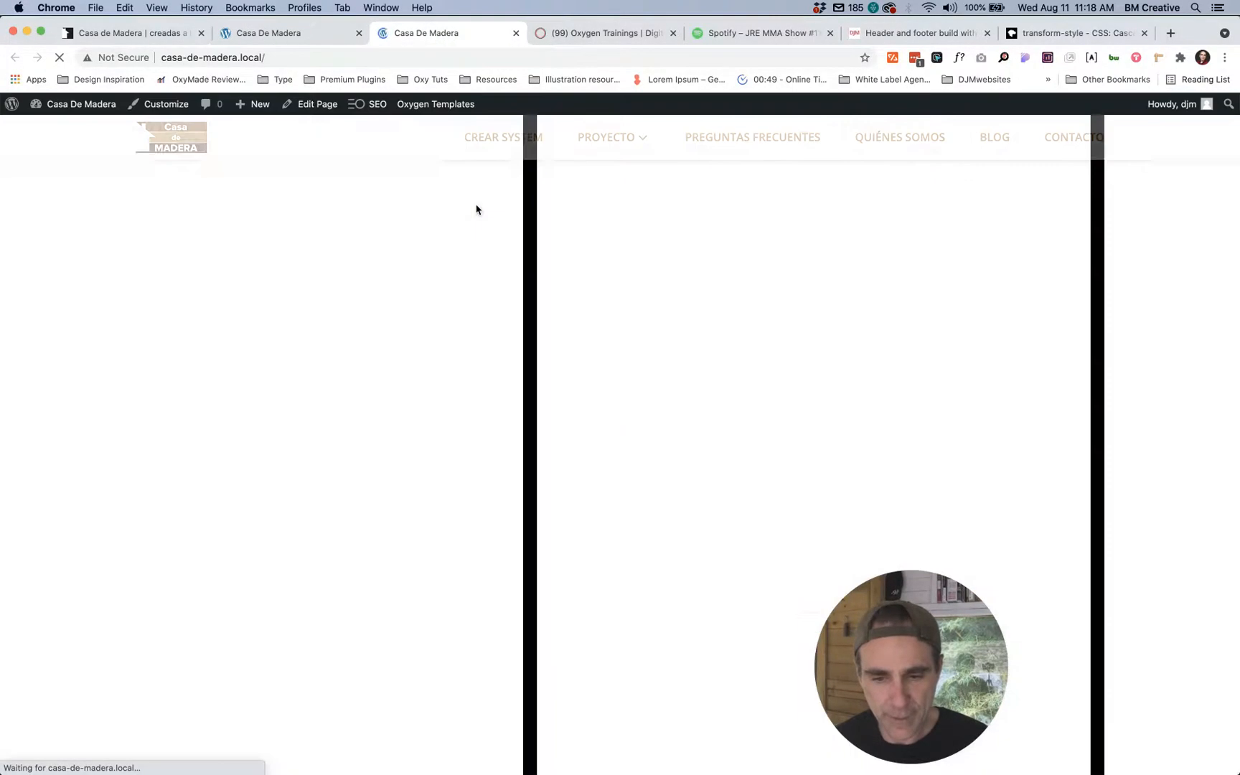
pyautogui.scroll(-10, 467, 315)
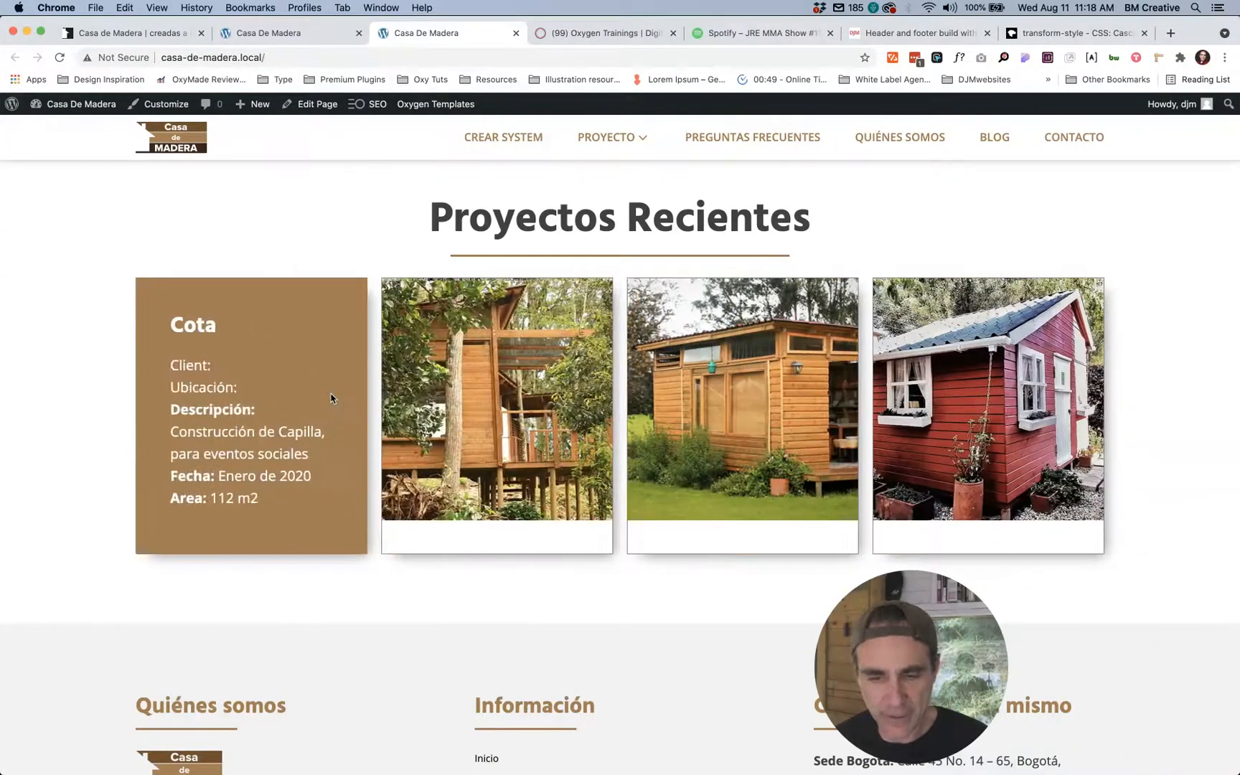
# Step: Set the height of the image inside the flip box's Front div to 40 rem
pyautogui.click(273, 34)
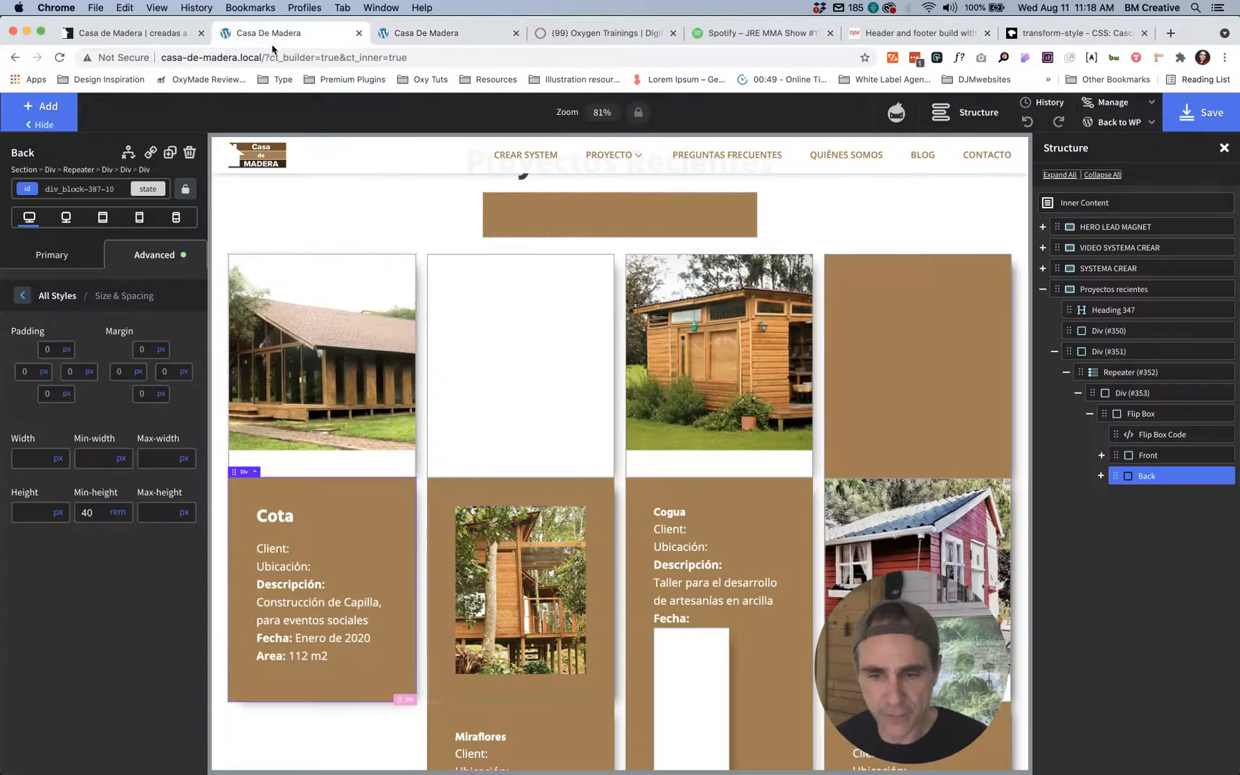
pyautogui.click(325, 334)
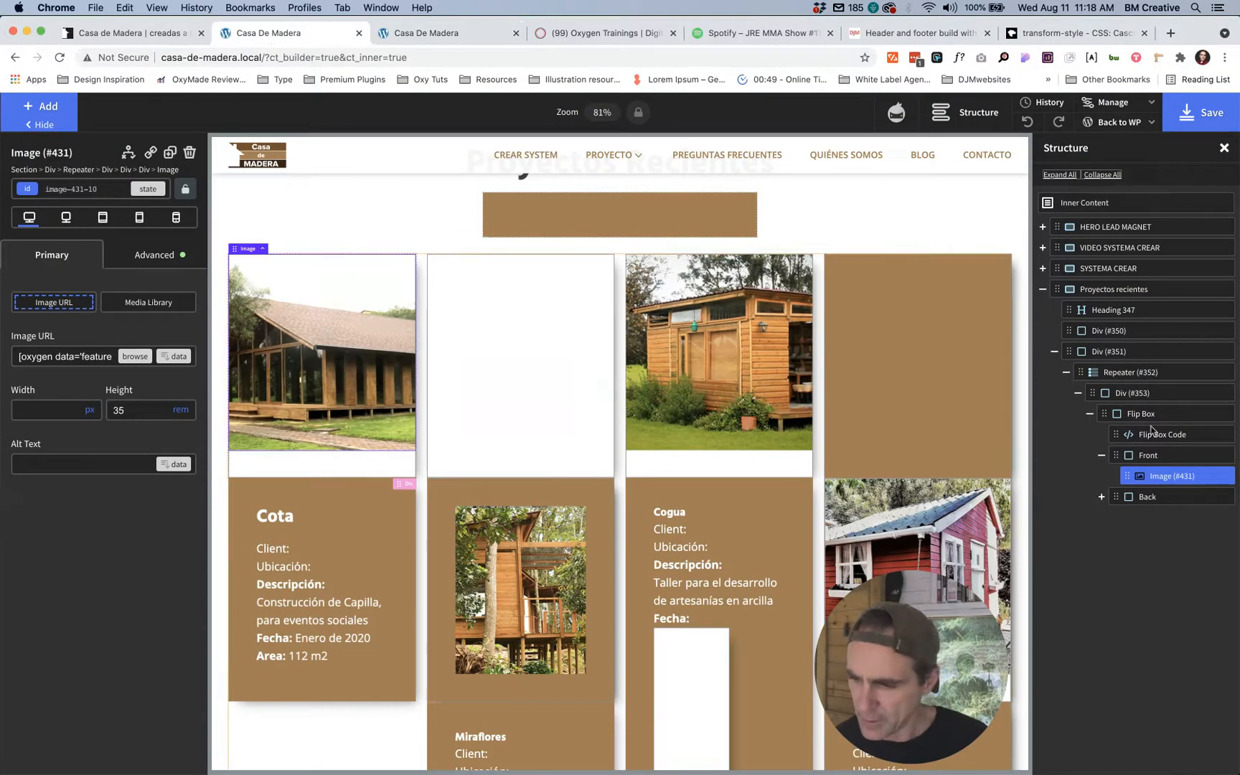
pyautogui.click(145, 257)
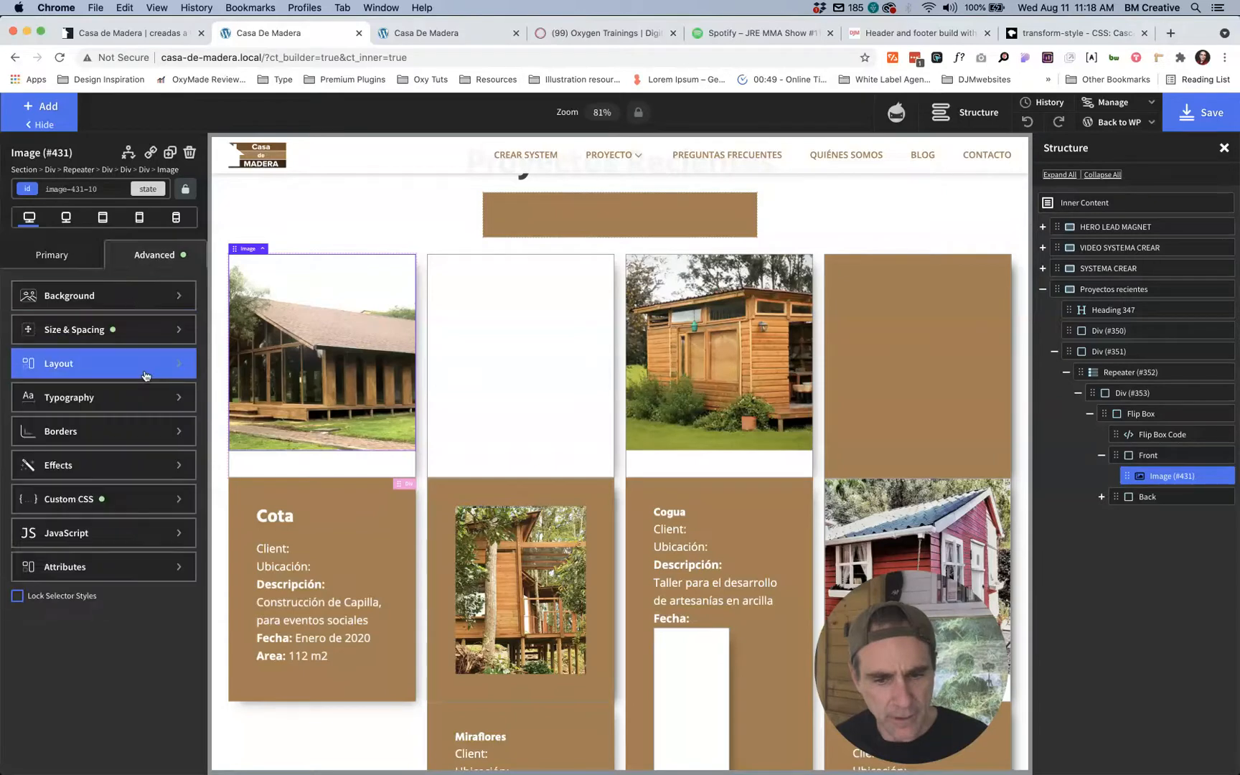
pyautogui.click(74, 331)
pyautogui.click(34, 512)
pyautogui.doubleClick(35, 513)
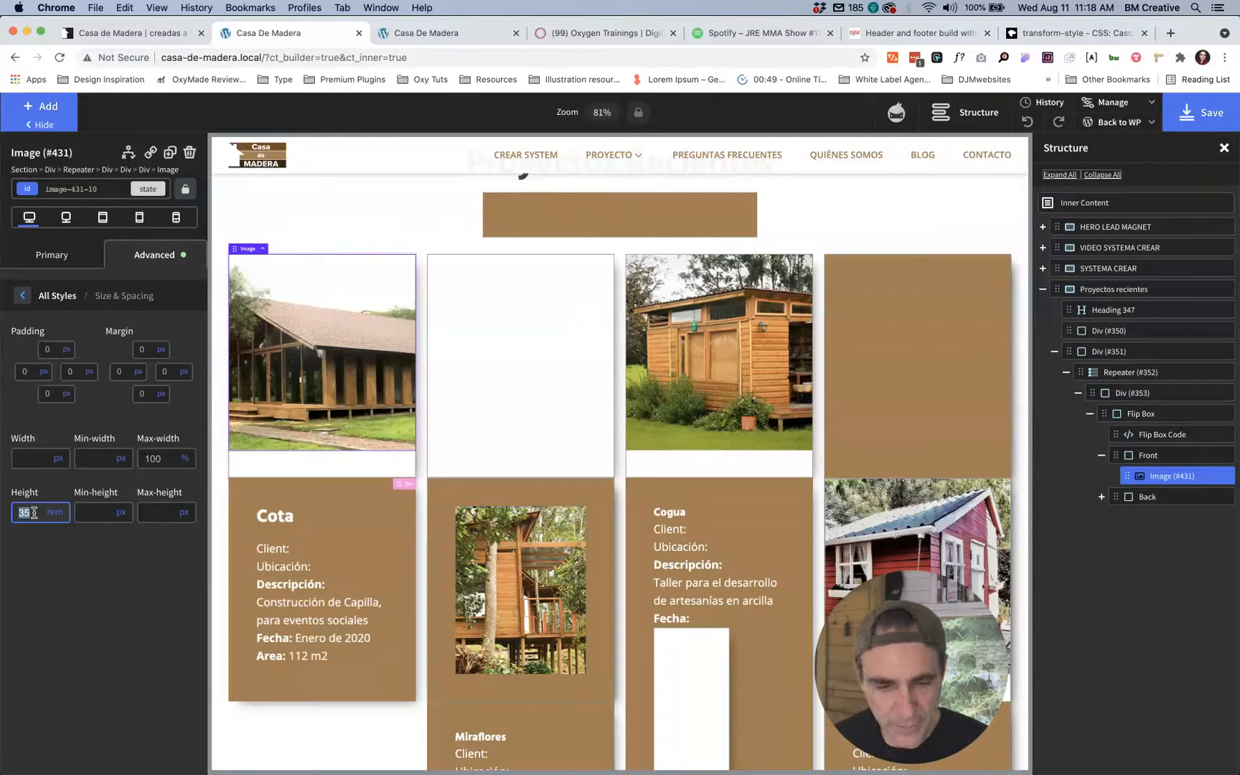
pyautogui.write('40')
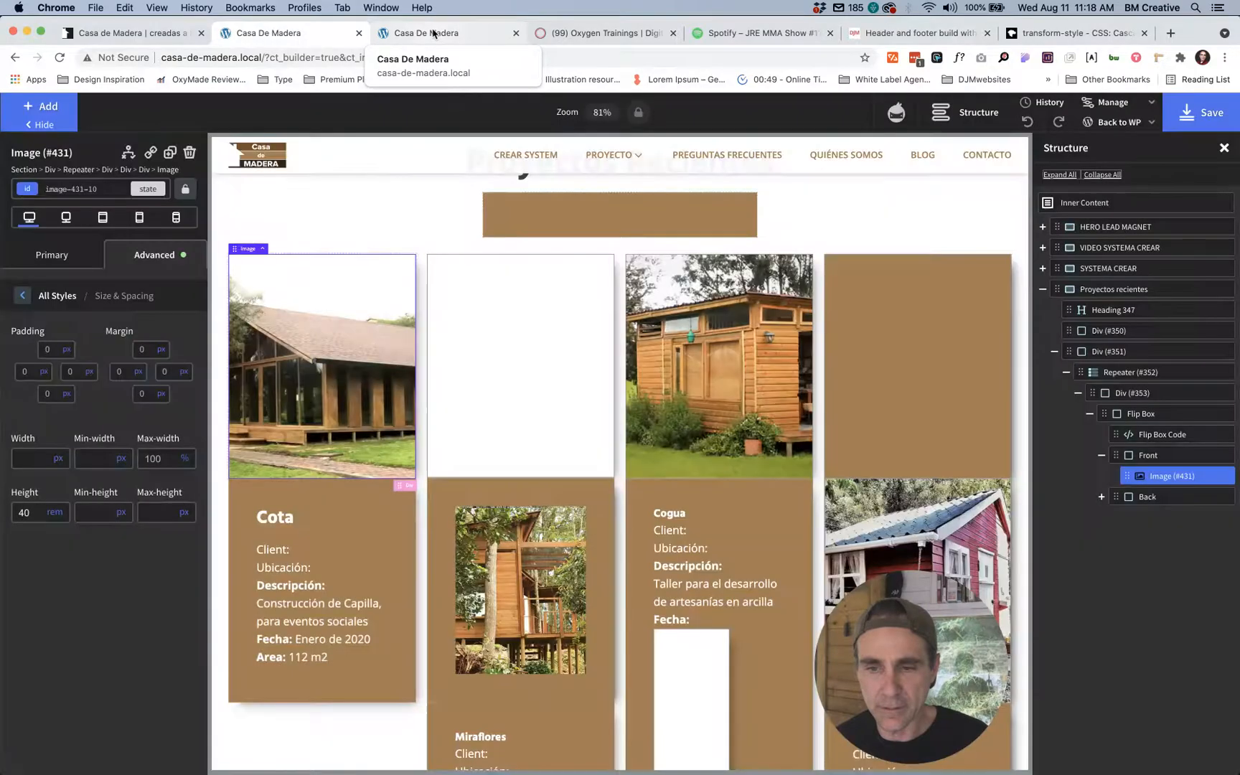
# Step: Reload the local site's front end and check how the front images fit the Proyectos Recientes flip boxes
pyautogui.click(433, 33)
pyautogui.press('super+r')
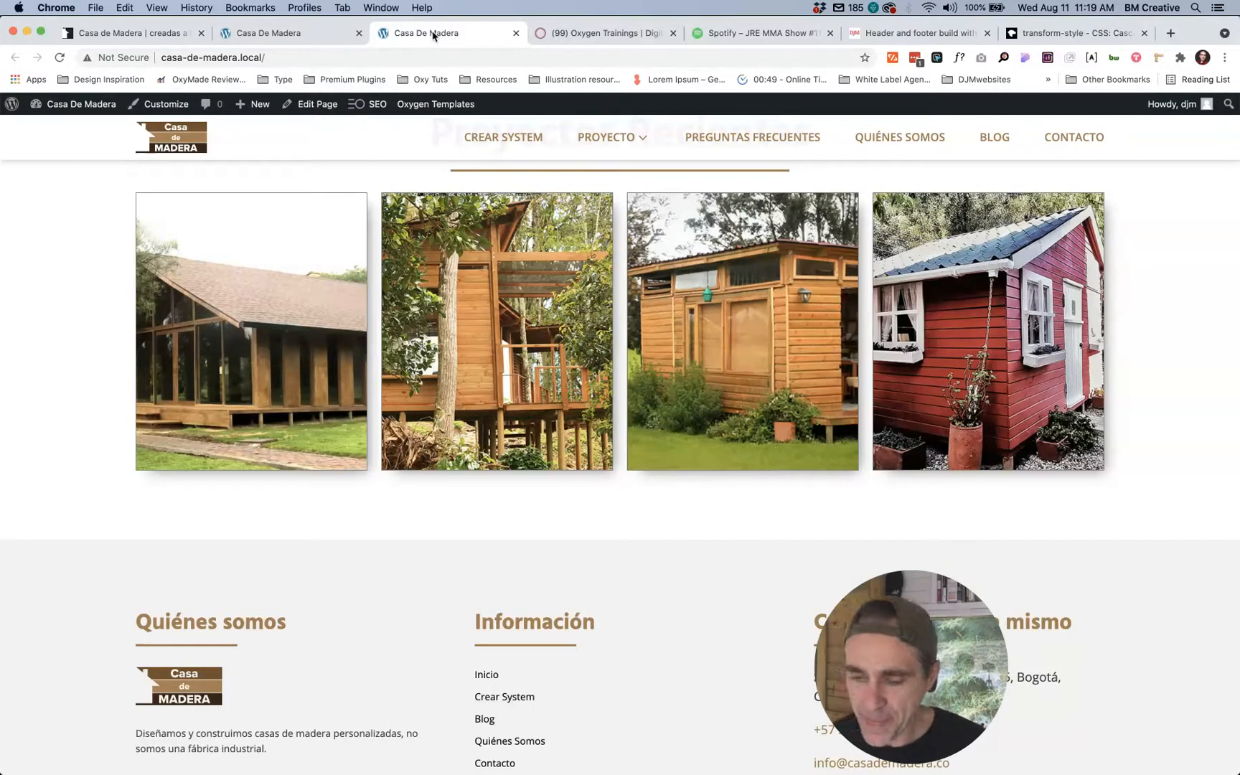
pyautogui.press('super+Tab')
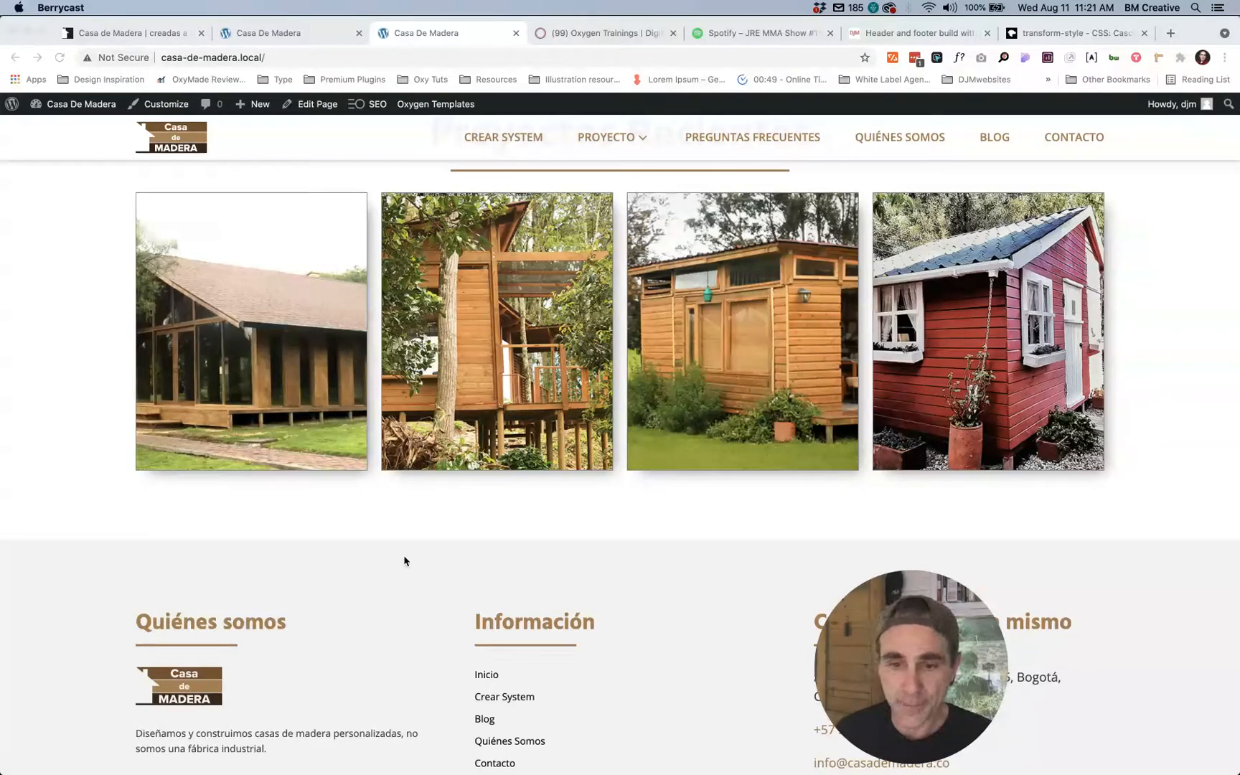
# Step: Compare the flip box details in the Oxygen builder with the project details on the original casademadera.co page
pyautogui.click(285, 41)
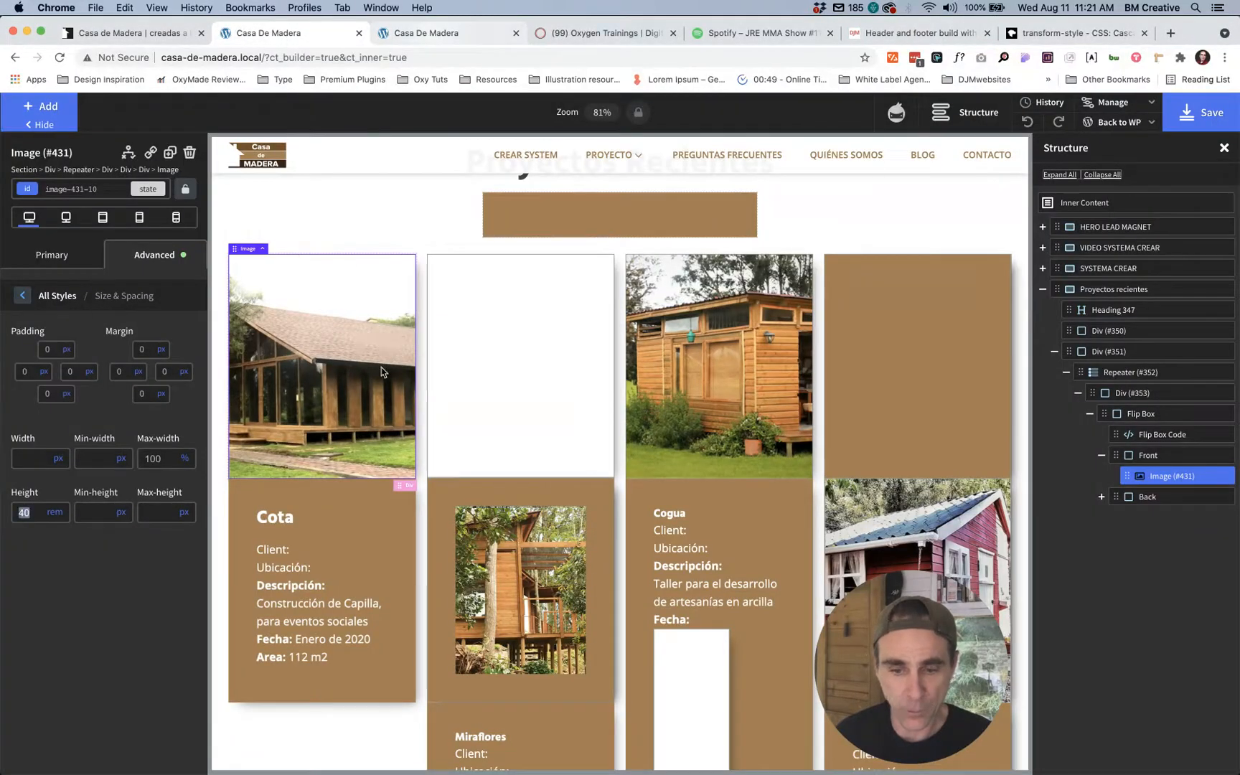
pyautogui.hotkey('ctrl', 'shift', 'Tab')
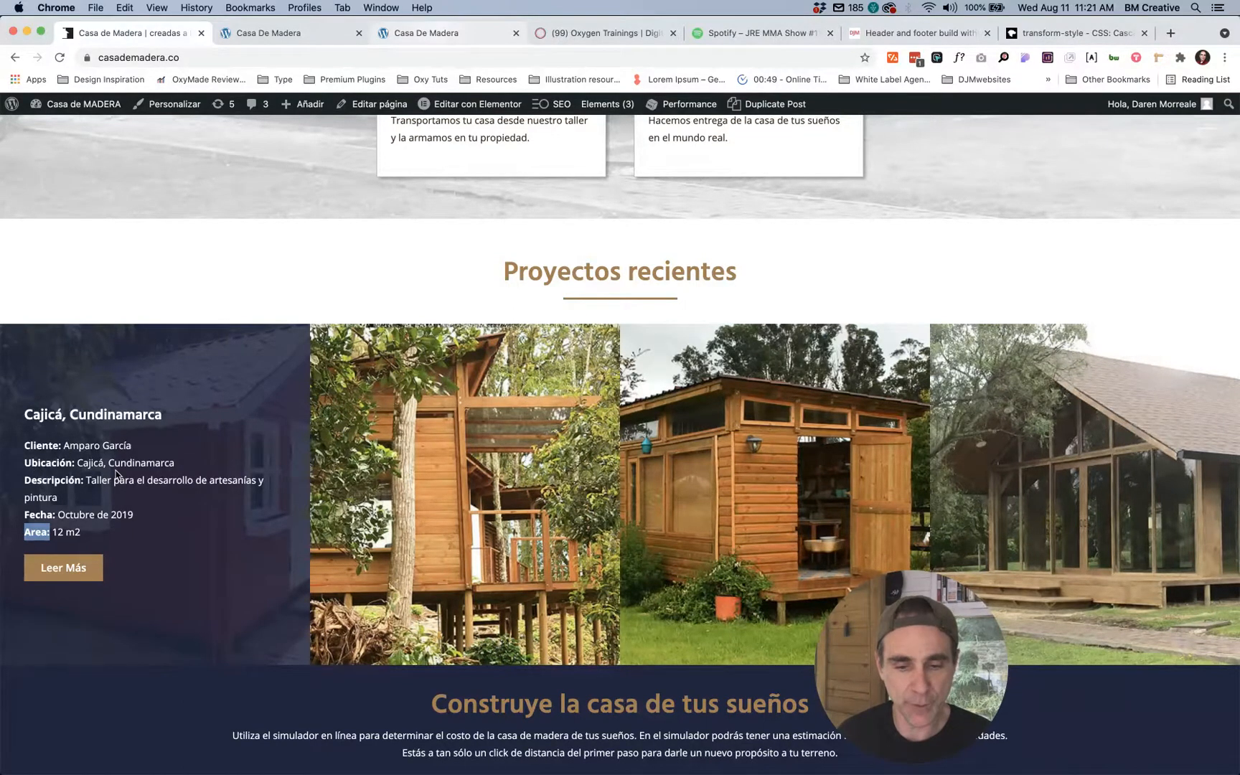
pyautogui.hotkey('ctrl', 'Tab')
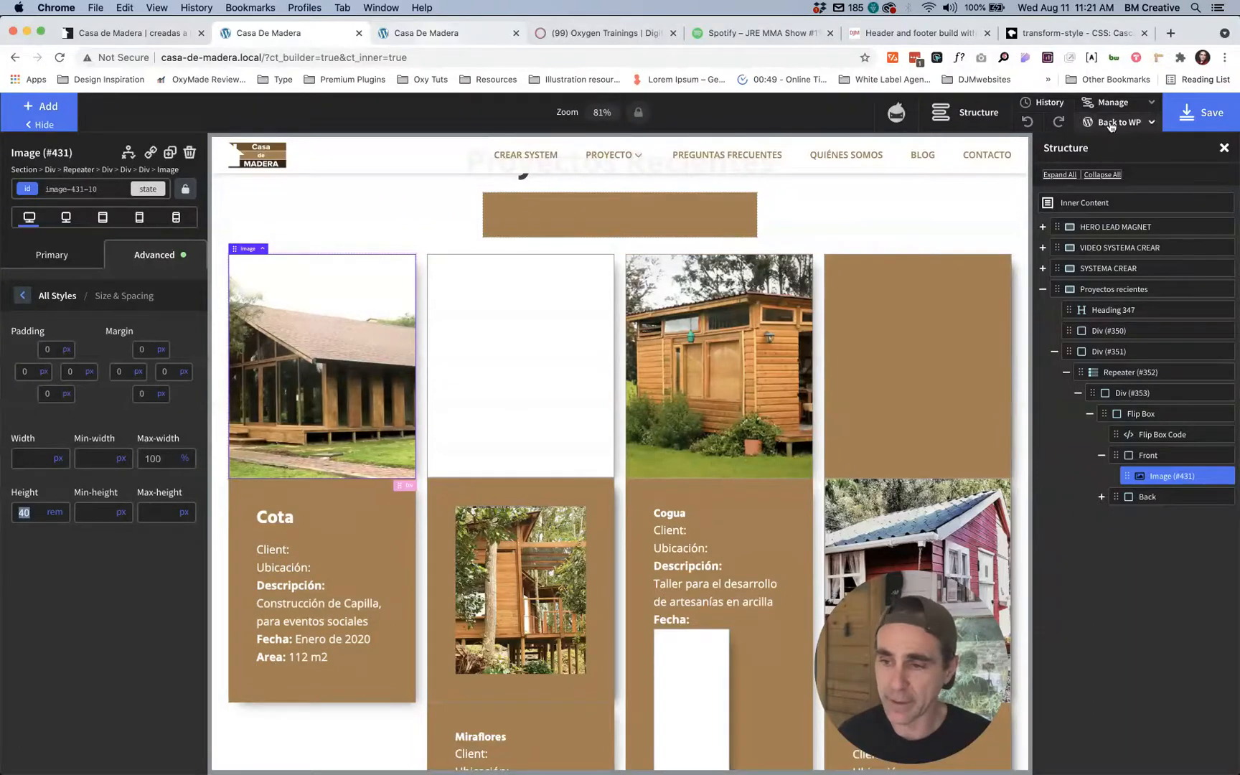
# Step: Leave the builder for the WordPress dashboard and open the Project details custom field group for editing
pyautogui.moveTo(1110, 126)
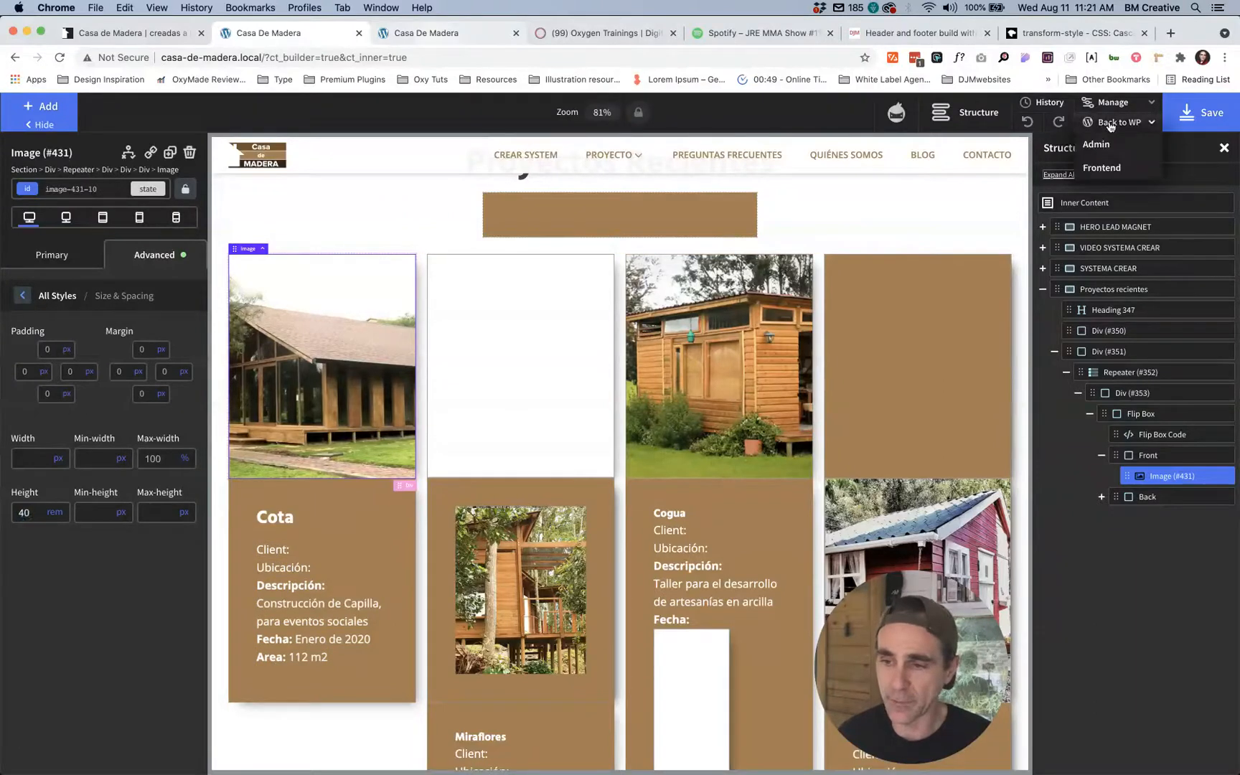
pyautogui.click(1101, 169)
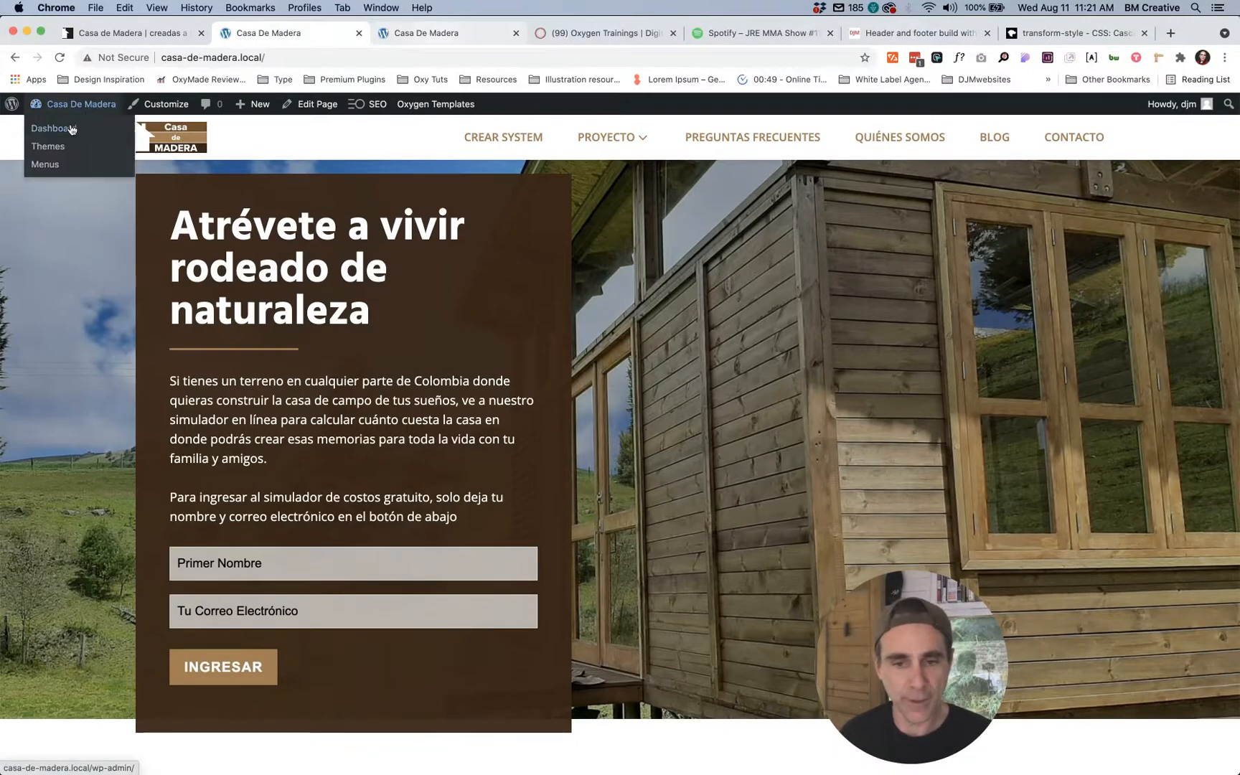
pyautogui.click(72, 129)
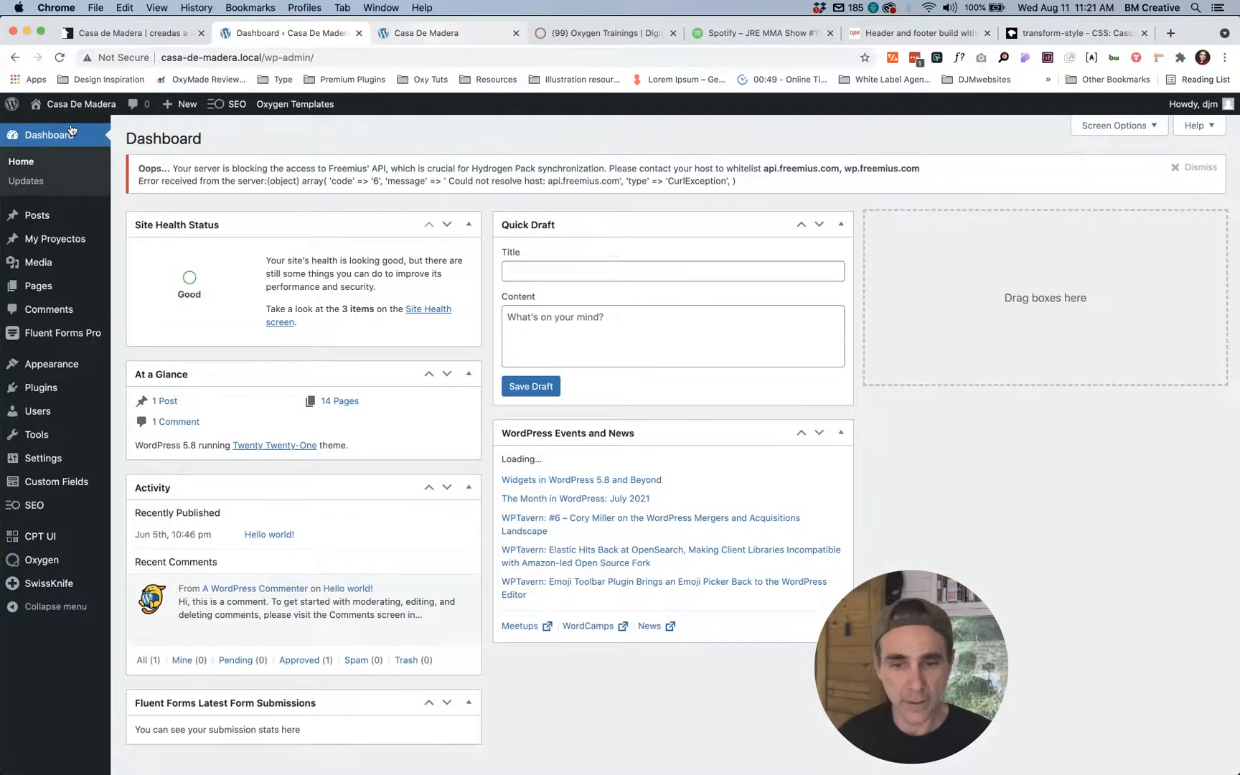
pyautogui.moveTo(62, 424)
pyautogui.moveTo(48, 486)
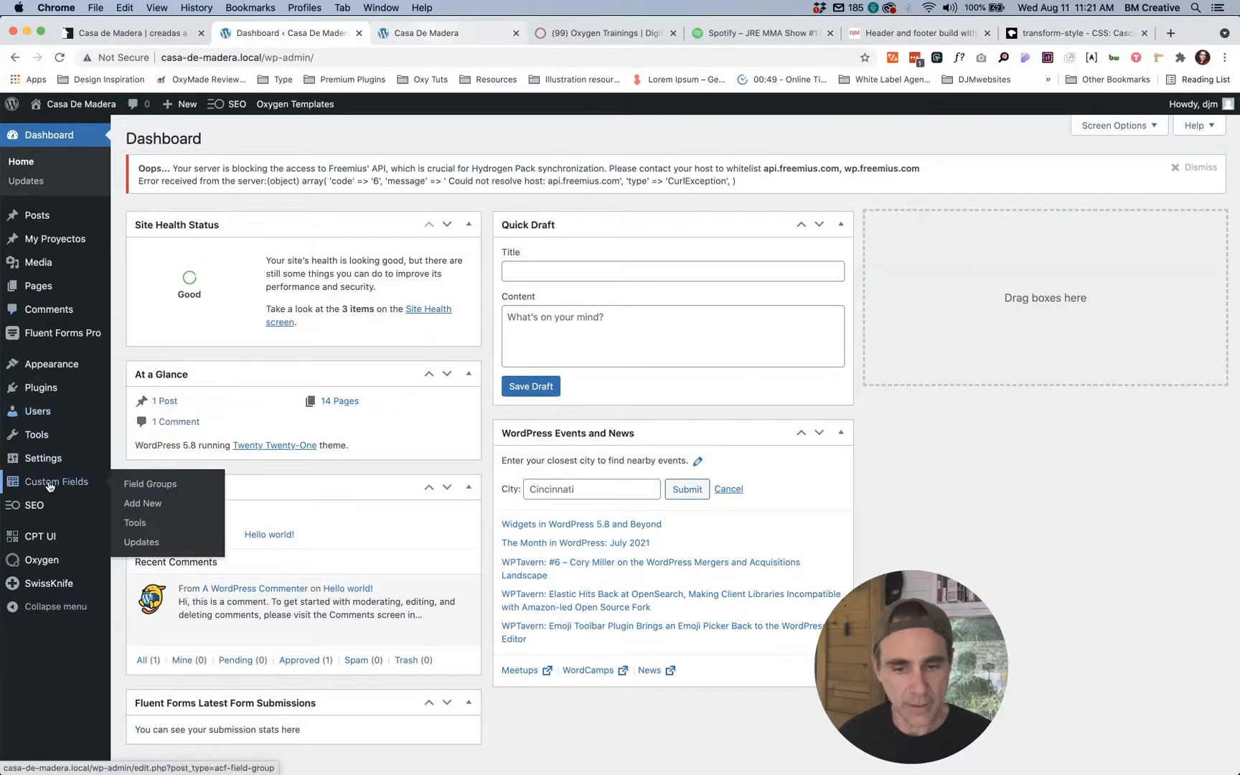
pyautogui.click(163, 488)
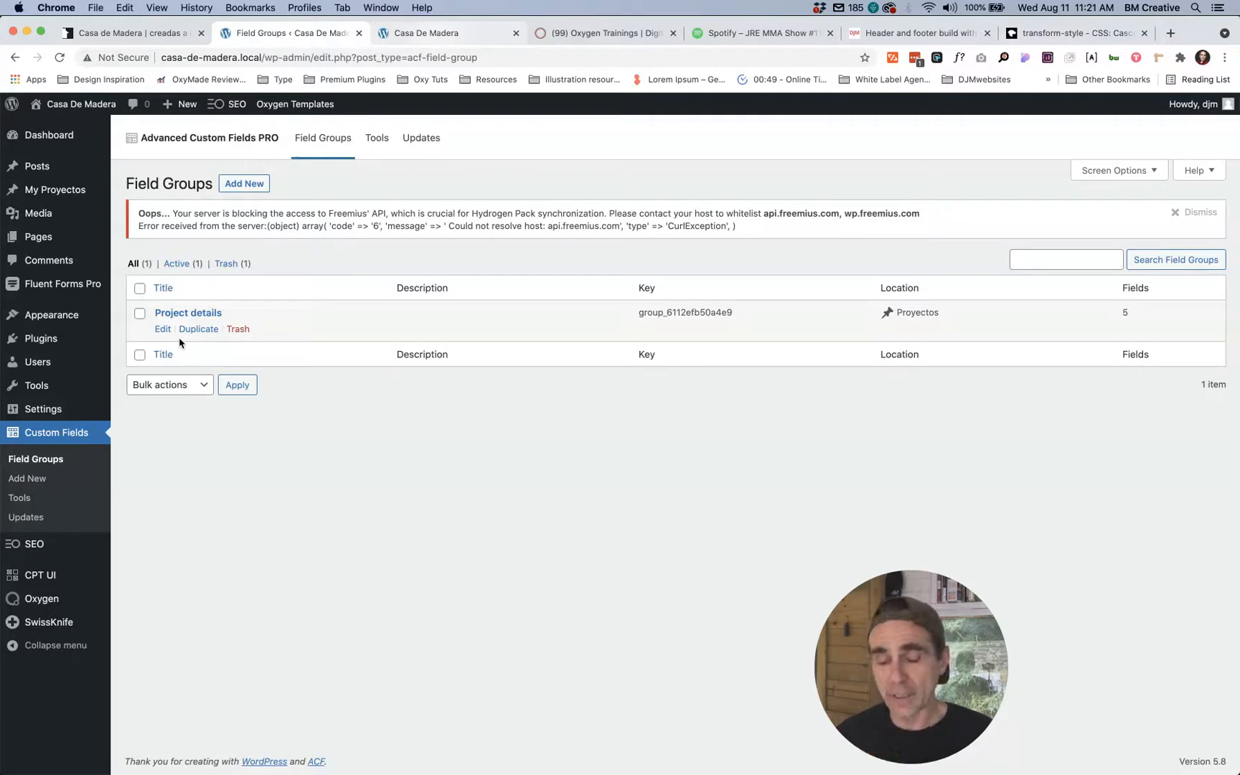
pyautogui.click(162, 329)
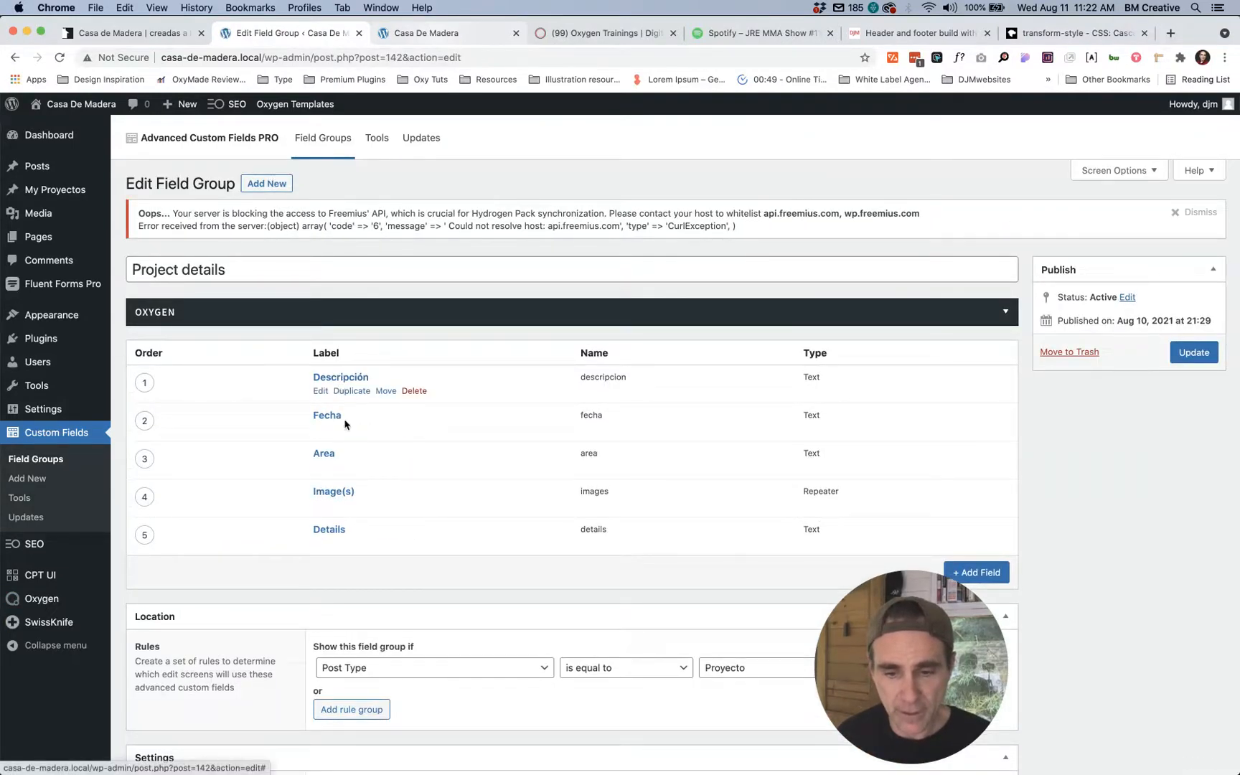
pyautogui.scroll(-5, 345, 537)
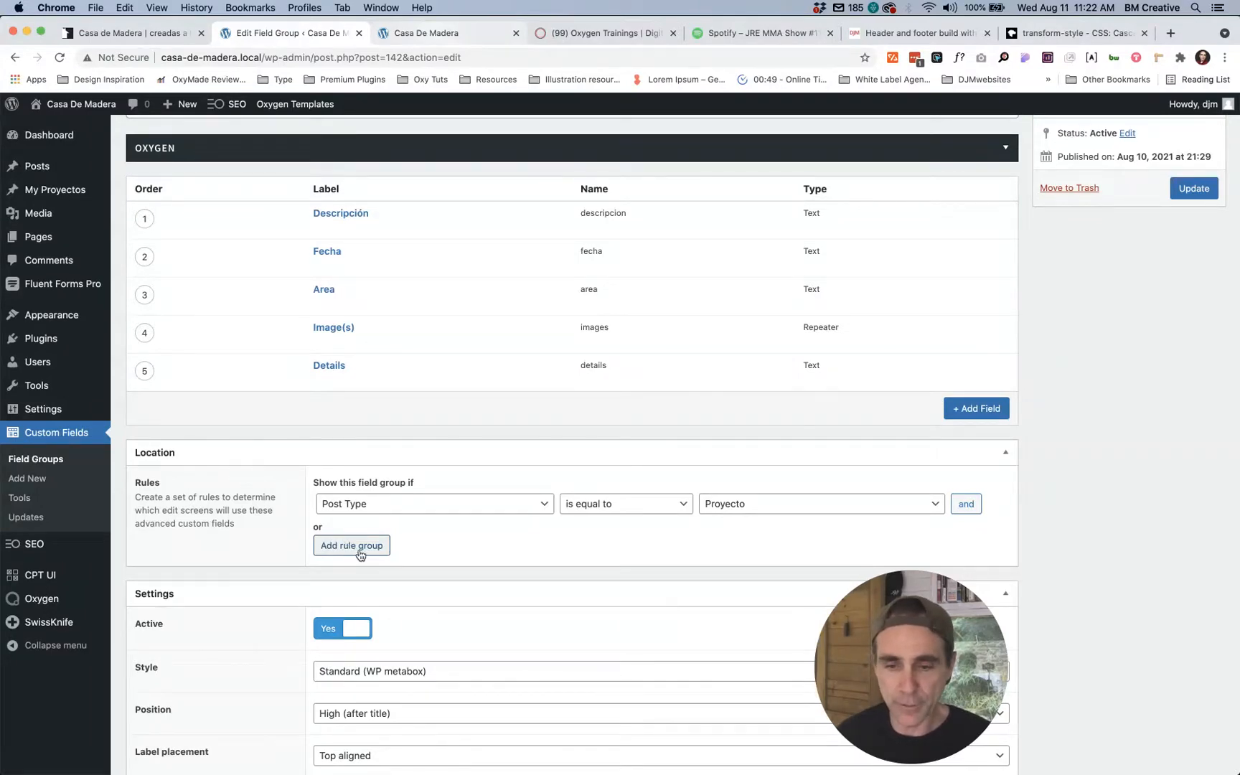
# Step: Add a text field to Project details with the label Cliente copied from the original site and the name cliente
pyautogui.hotkey('ctrl', 'shift', 'Tab')
pyautogui.moveTo(185, 501)
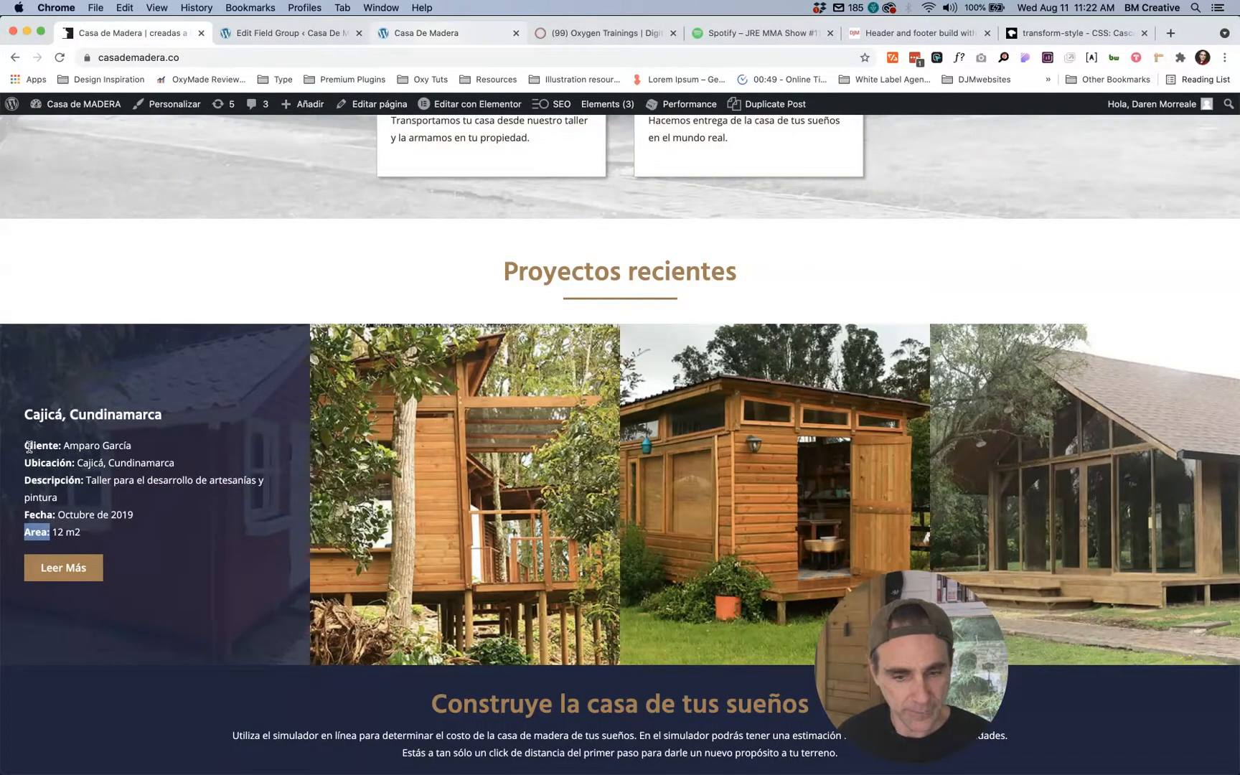
pyautogui.moveTo(27, 445); pyautogui.dragTo(58, 447)
pyautogui.press('super+c')
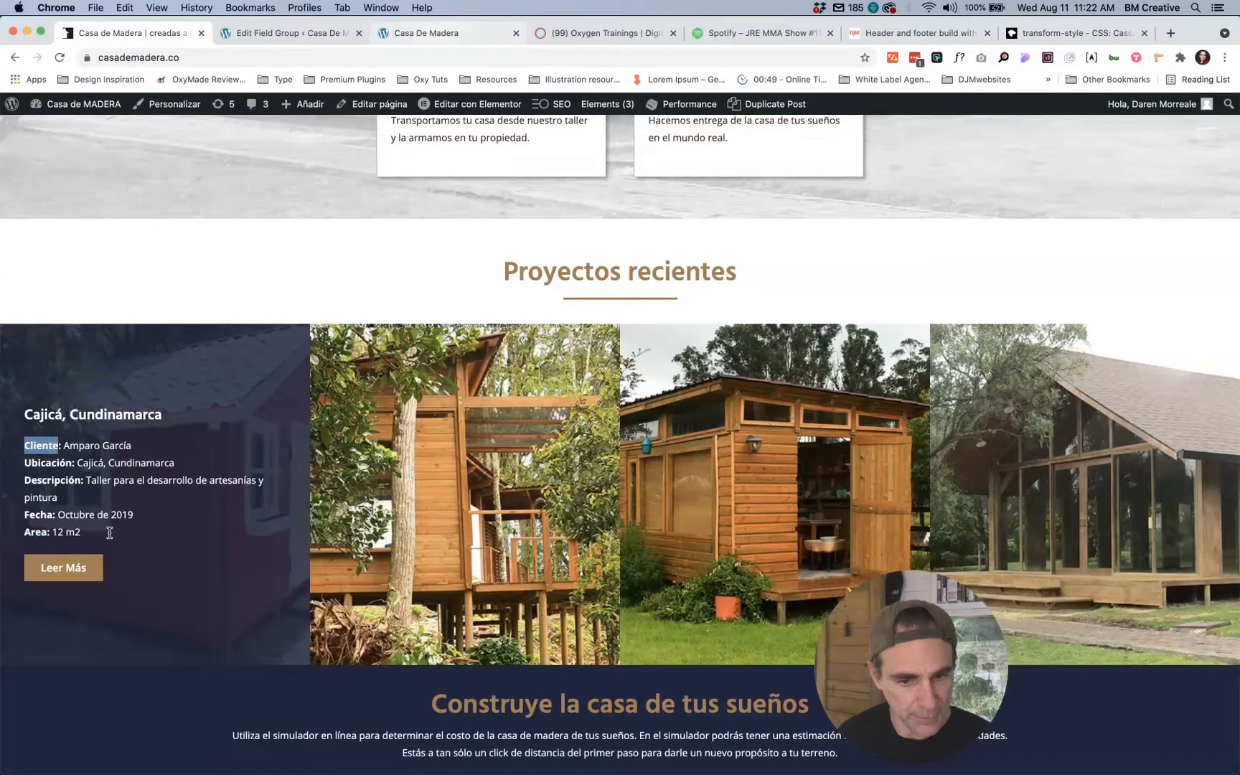
pyautogui.hotkey('ctrl', 'Tab')
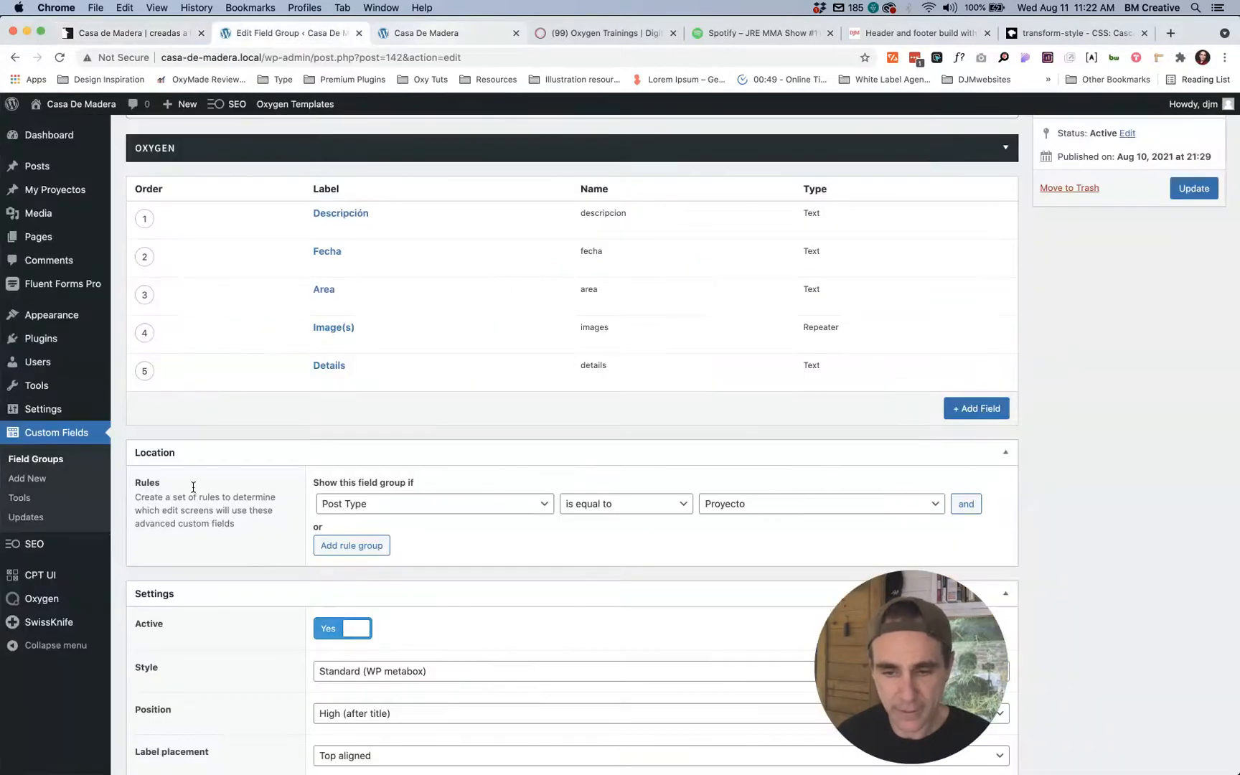
pyautogui.click(958, 409)
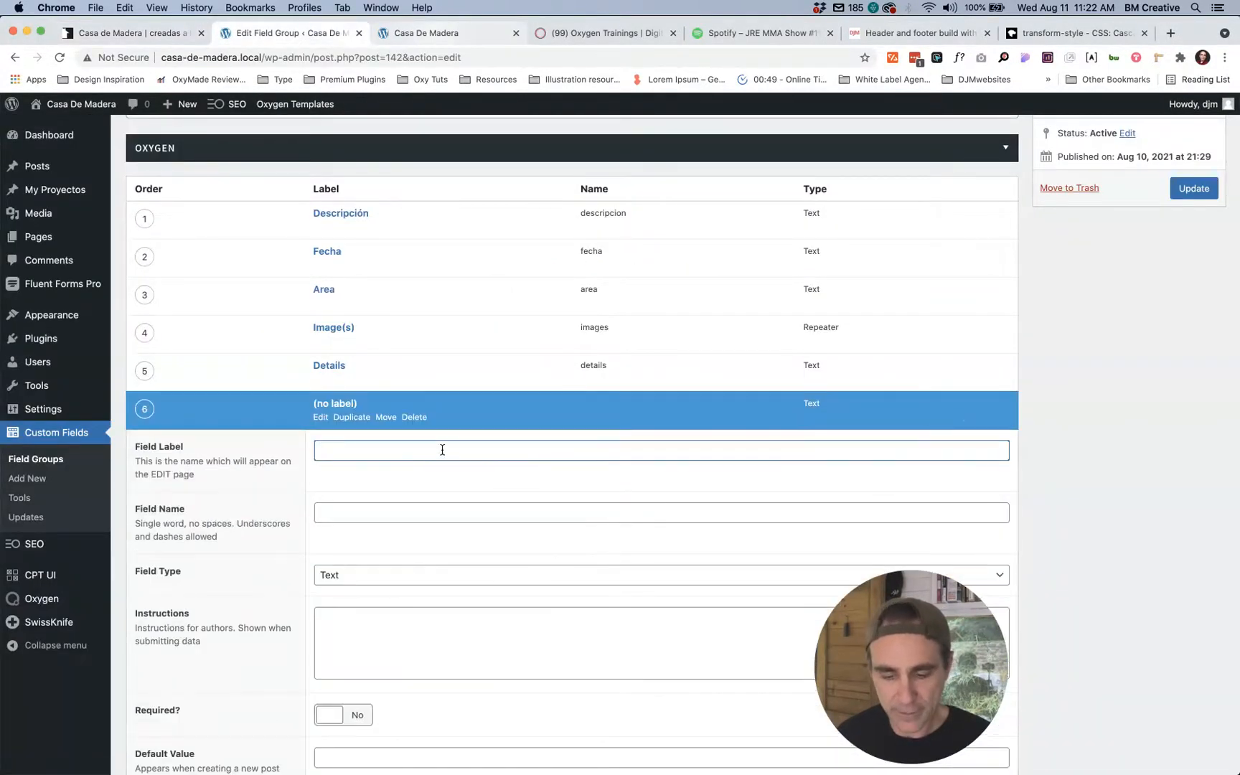
pyautogui.press('super+v')
pyautogui.press('Tab')
pyautogui.scroll(-5, 368, 598)
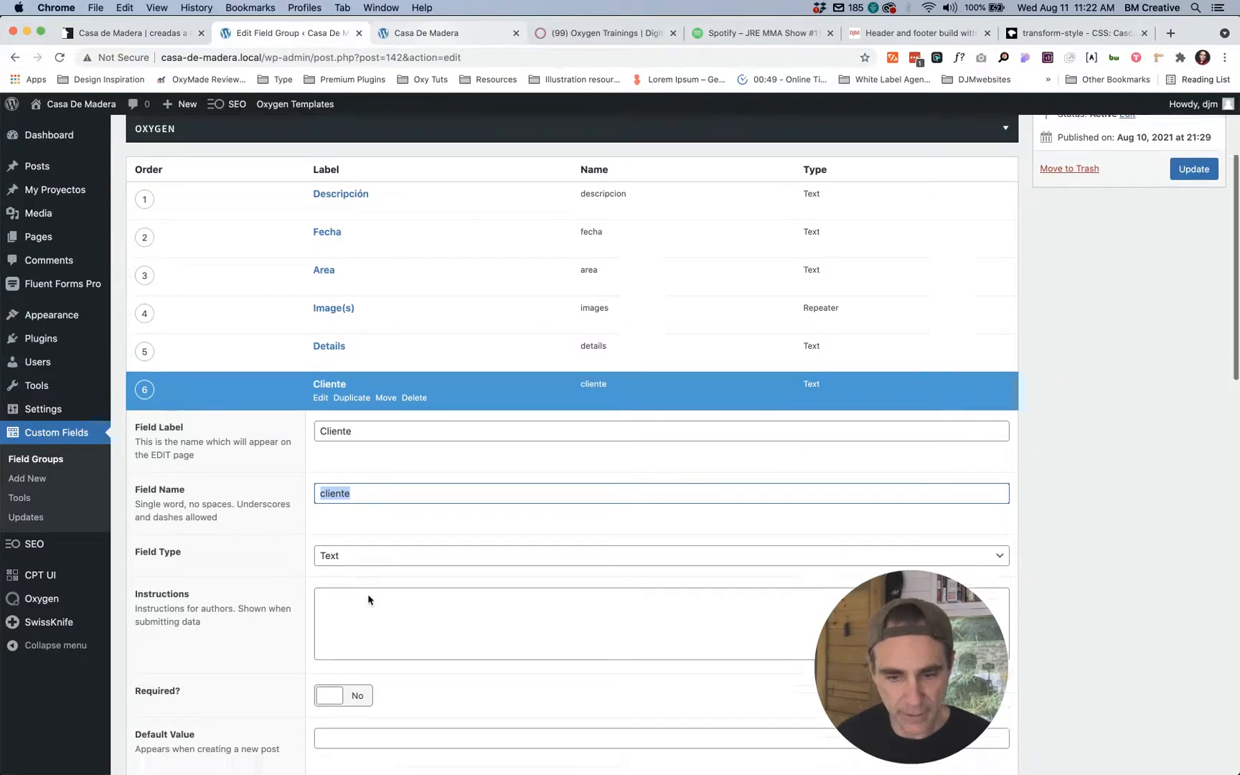
pyautogui.scroll(4, 479, 462)
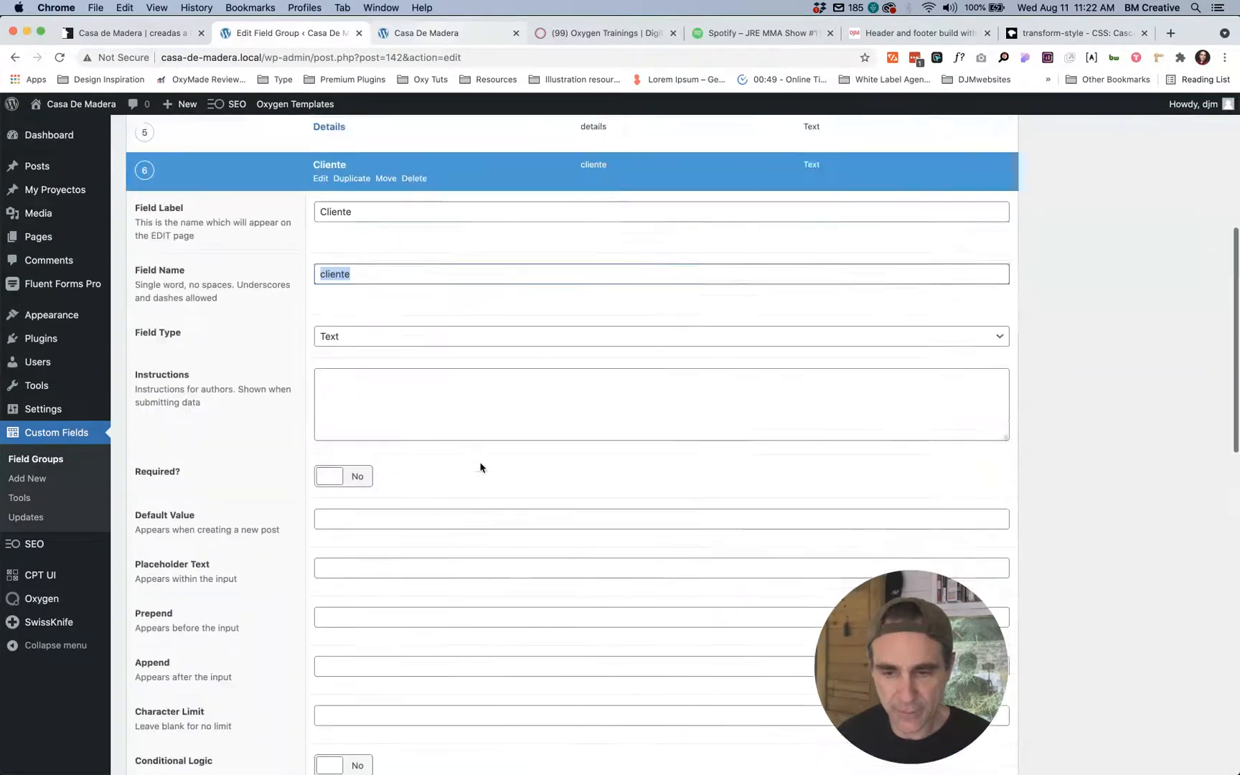
pyautogui.click(335, 390)
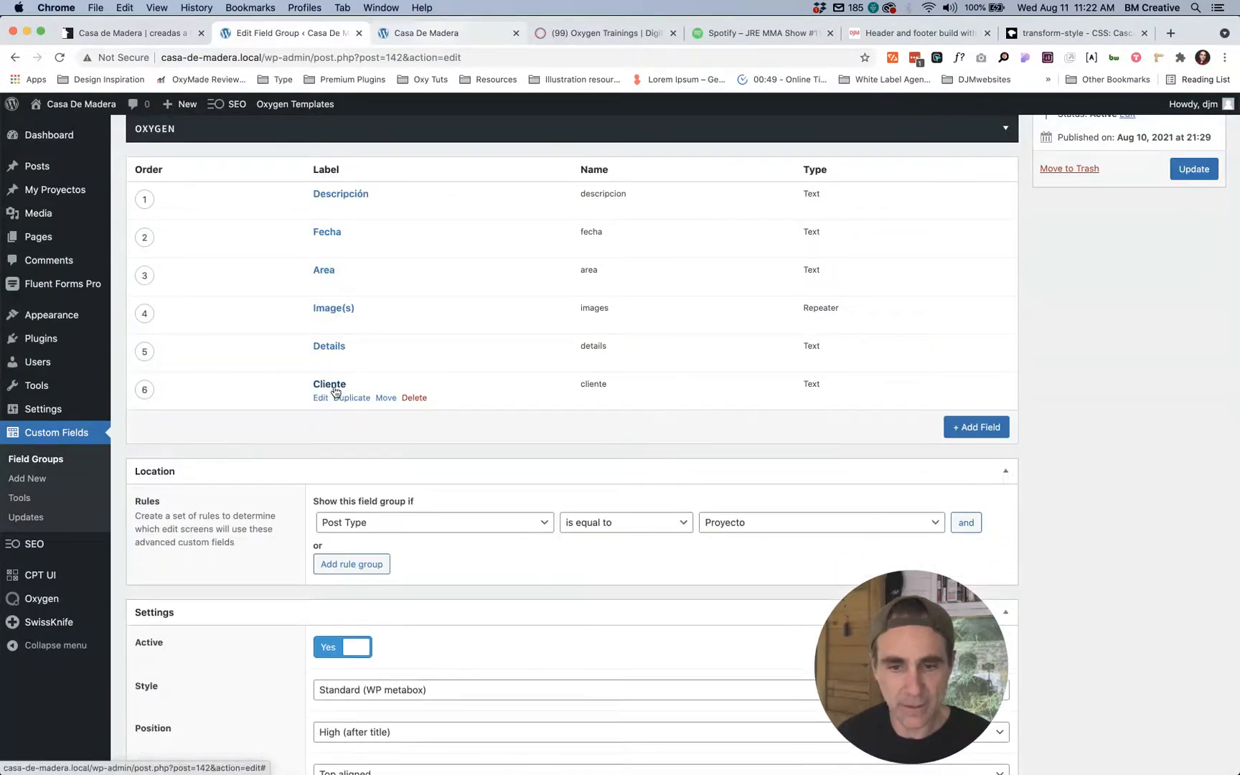
# Step: Add a text field with the label "Ubicación:" copied from the original site and the name "ubicacion:"
pyautogui.hotkey('ctrl', 'shift', 'Tab')
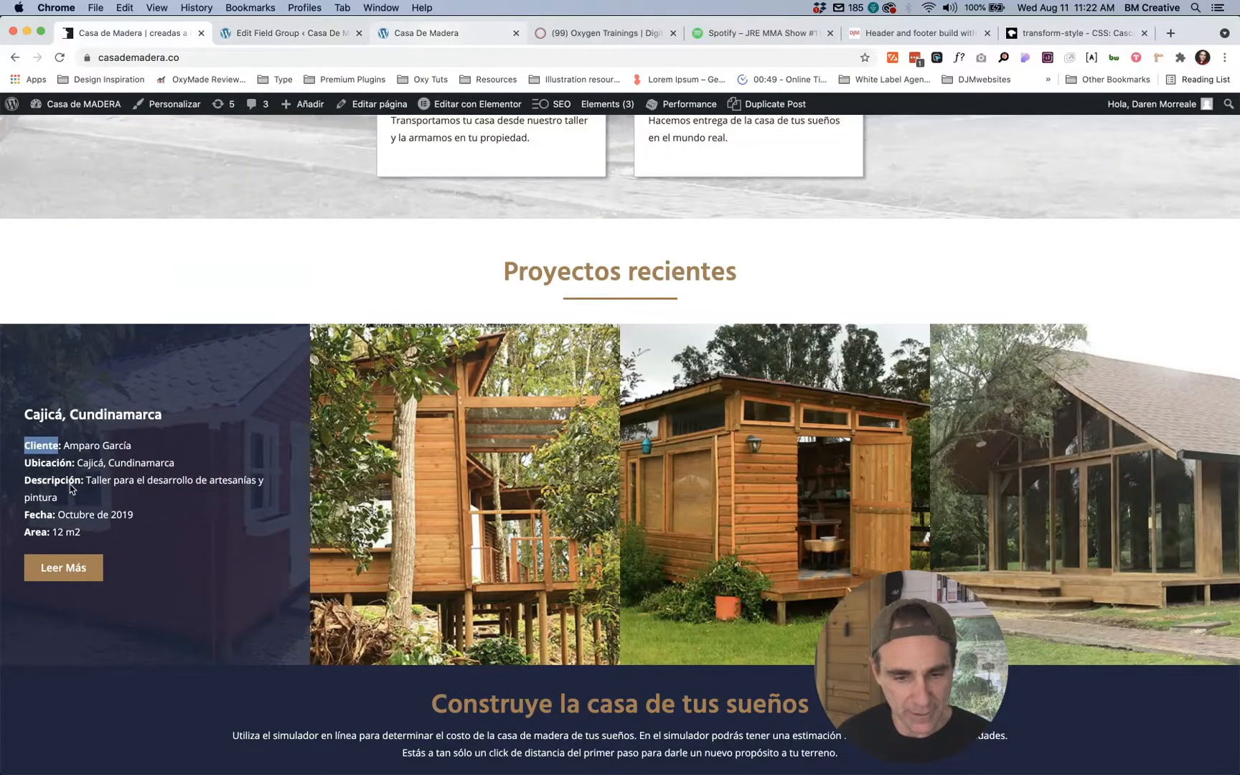
pyautogui.moveTo(76, 463); pyautogui.dragTo(25, 464)
pyautogui.press('super+c')
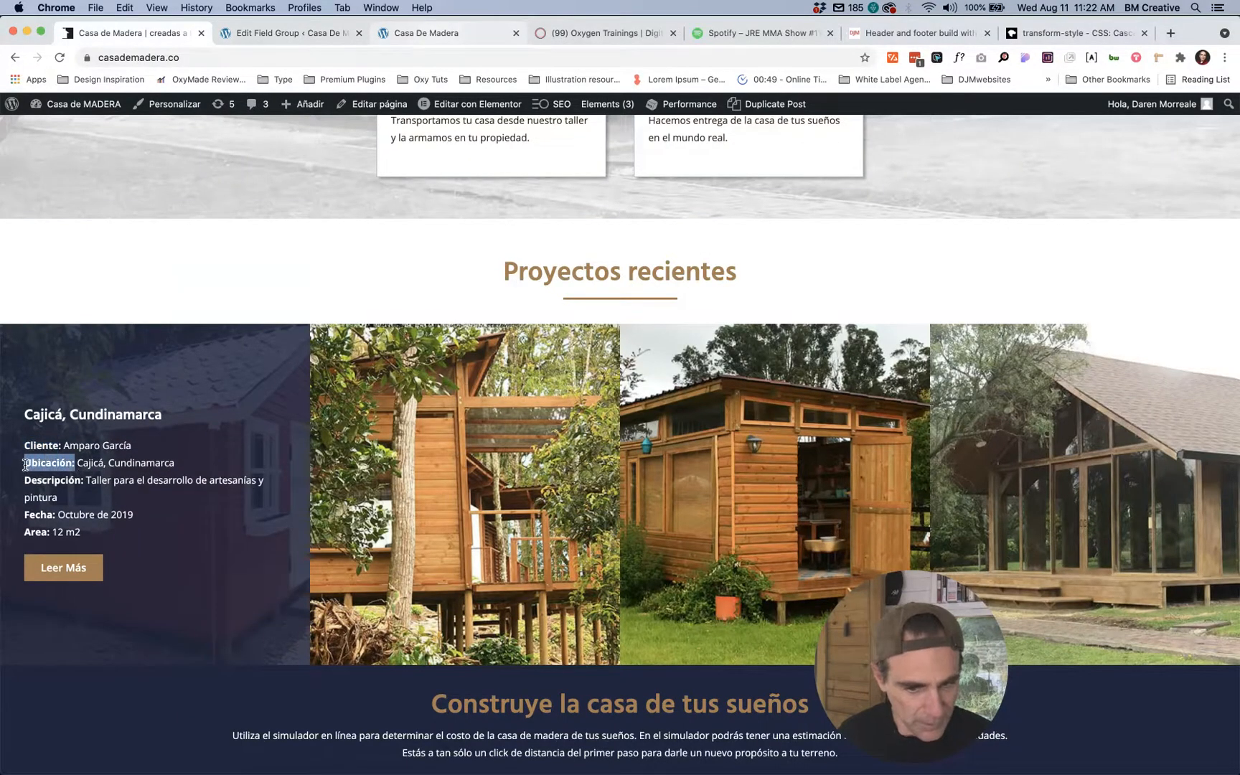
pyautogui.hotkey('ctrl', 'Tab')
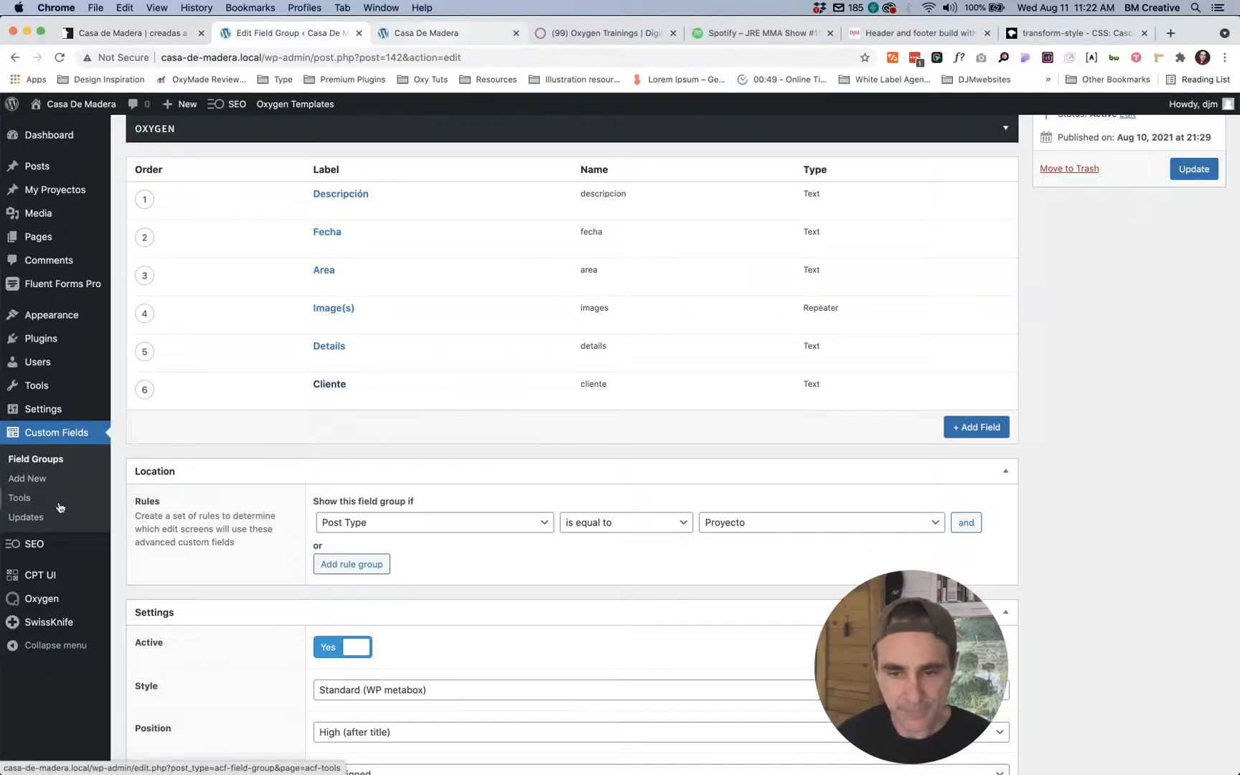
pyautogui.click(975, 425)
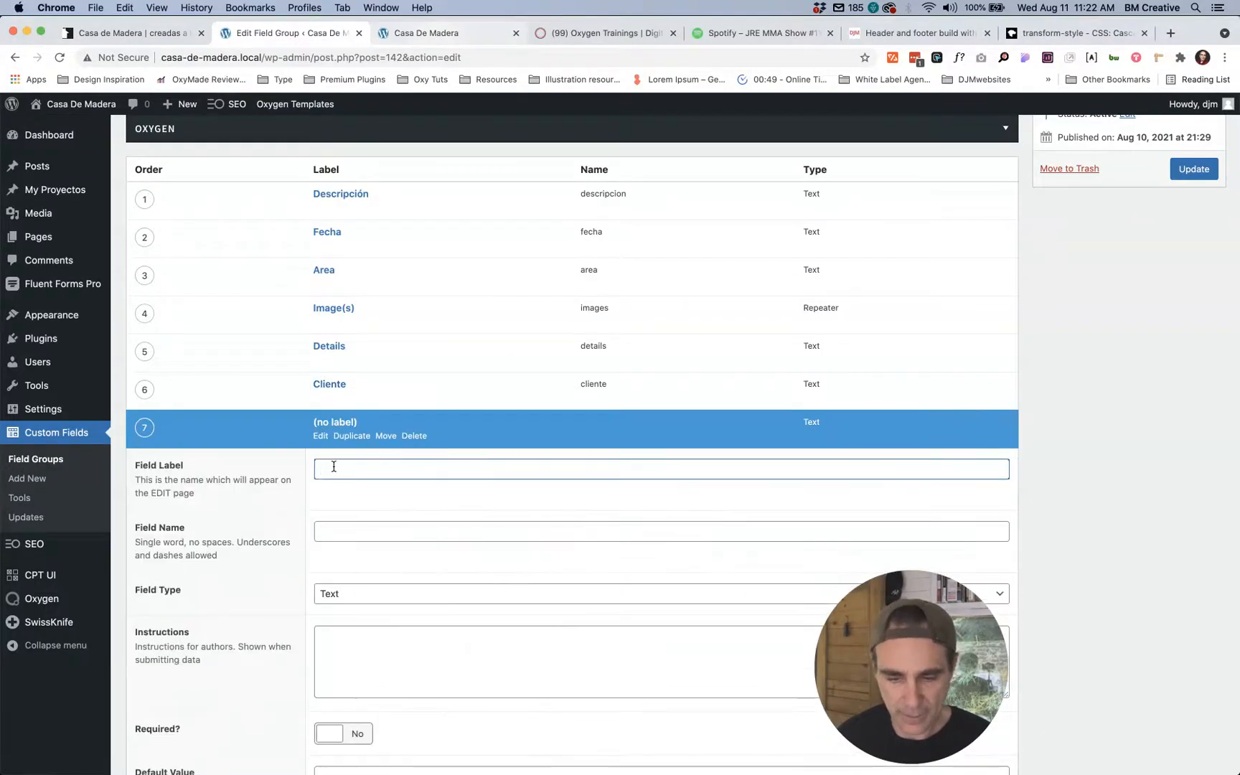
pyautogui.press('super+v')
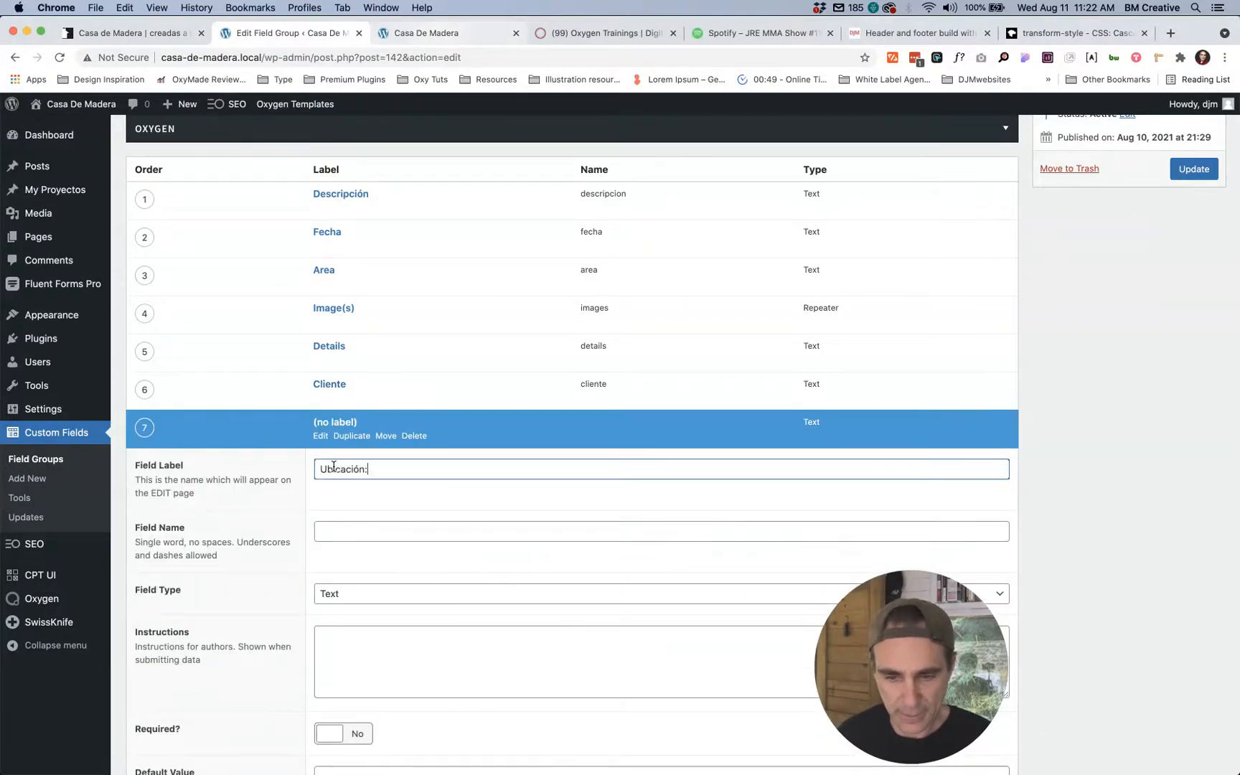
pyautogui.click(392, 540)
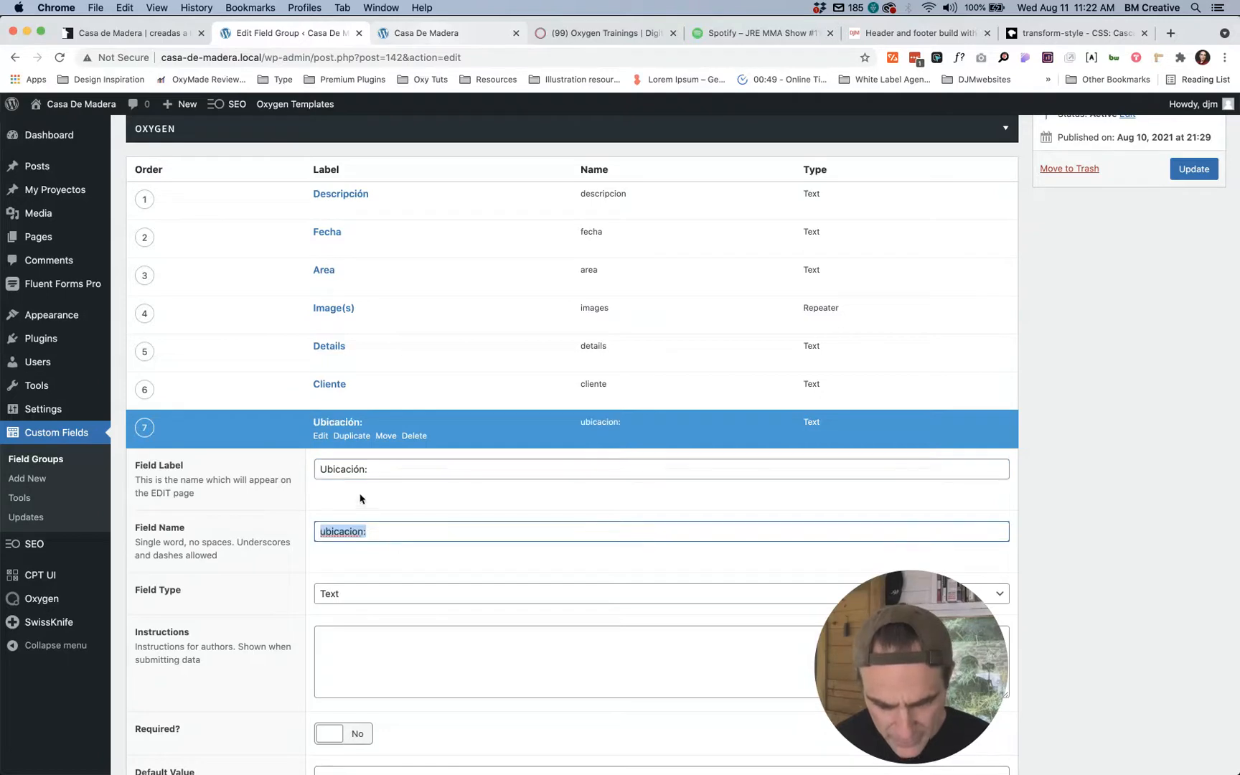
pyautogui.click(339, 425)
# Step: Check the project details on the original and local pages against the fields, and update the Project details field group
pyautogui.click(130, 33)
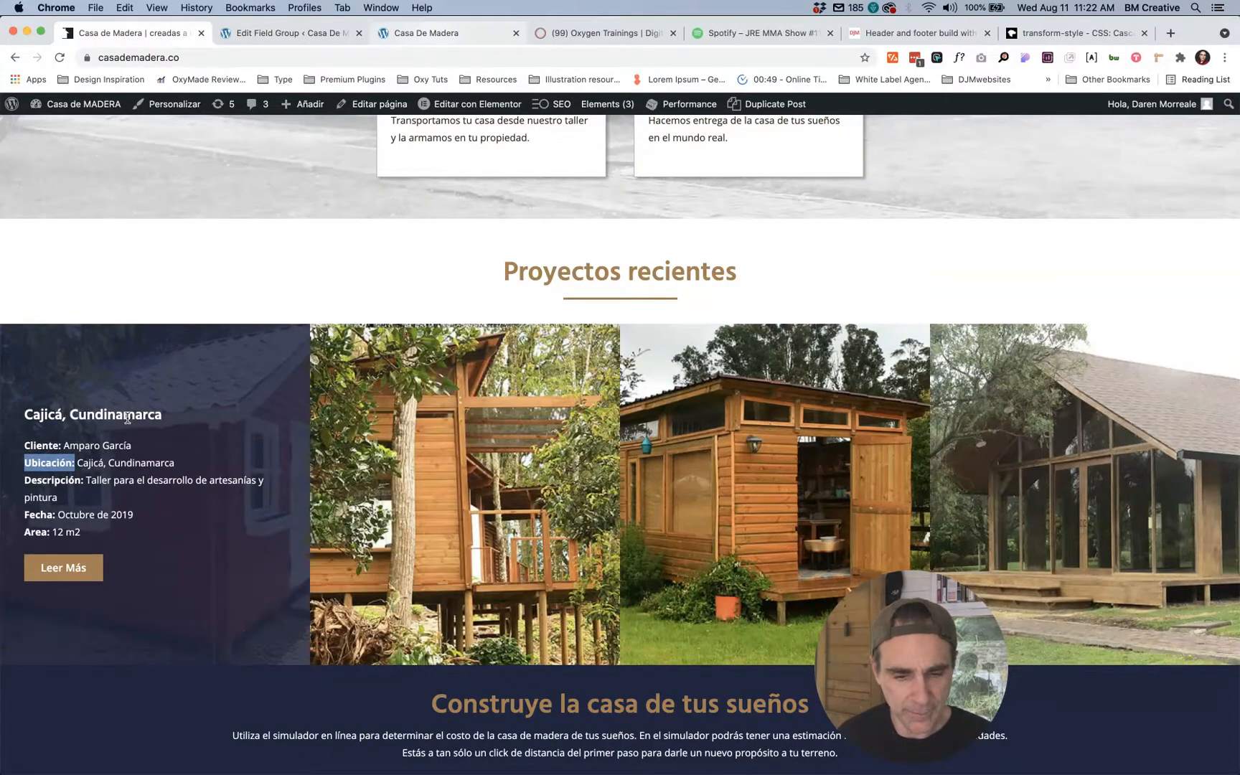
pyautogui.click(430, 33)
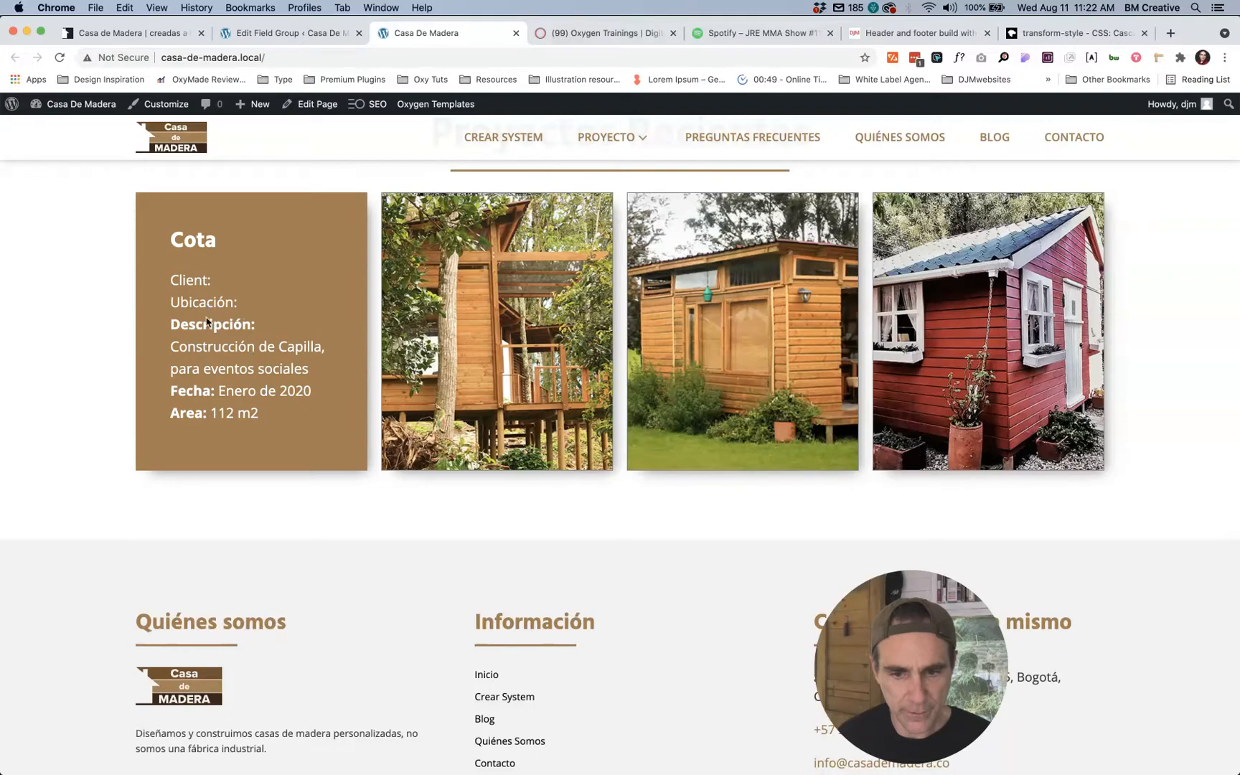
pyautogui.click(281, 33)
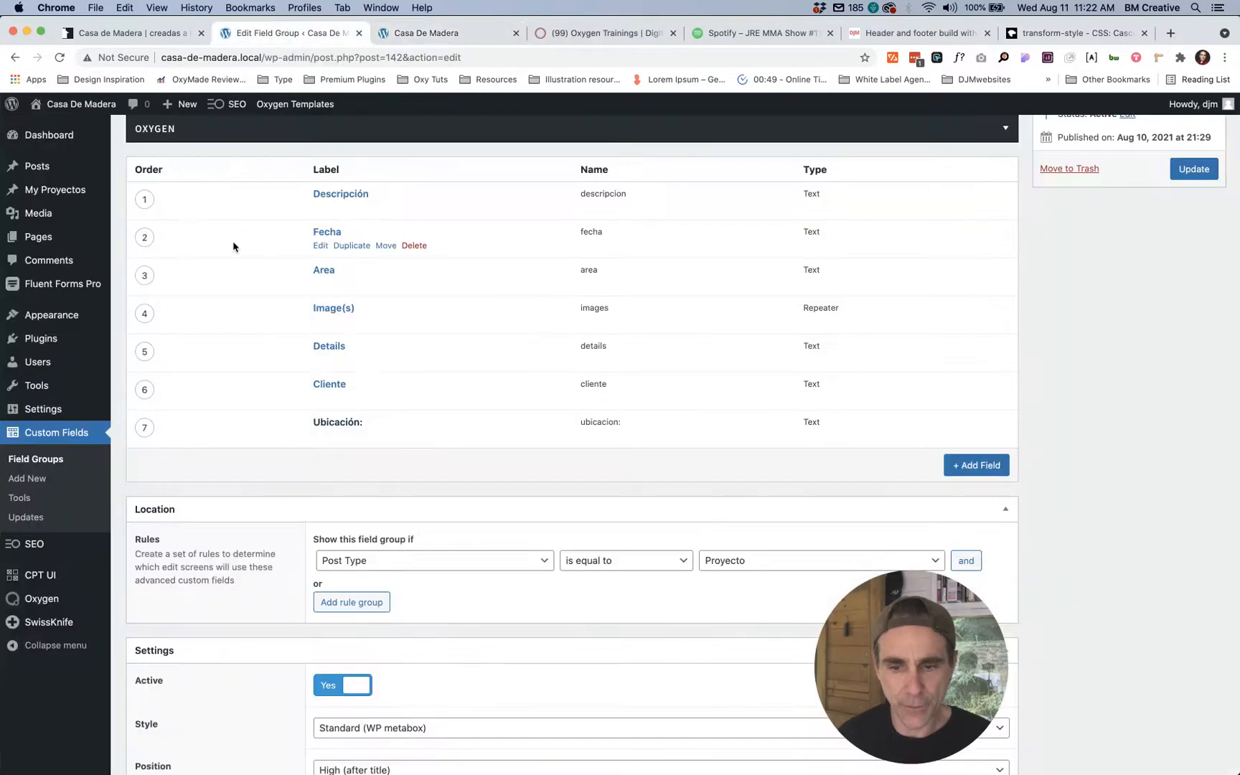
pyautogui.click(1194, 168)
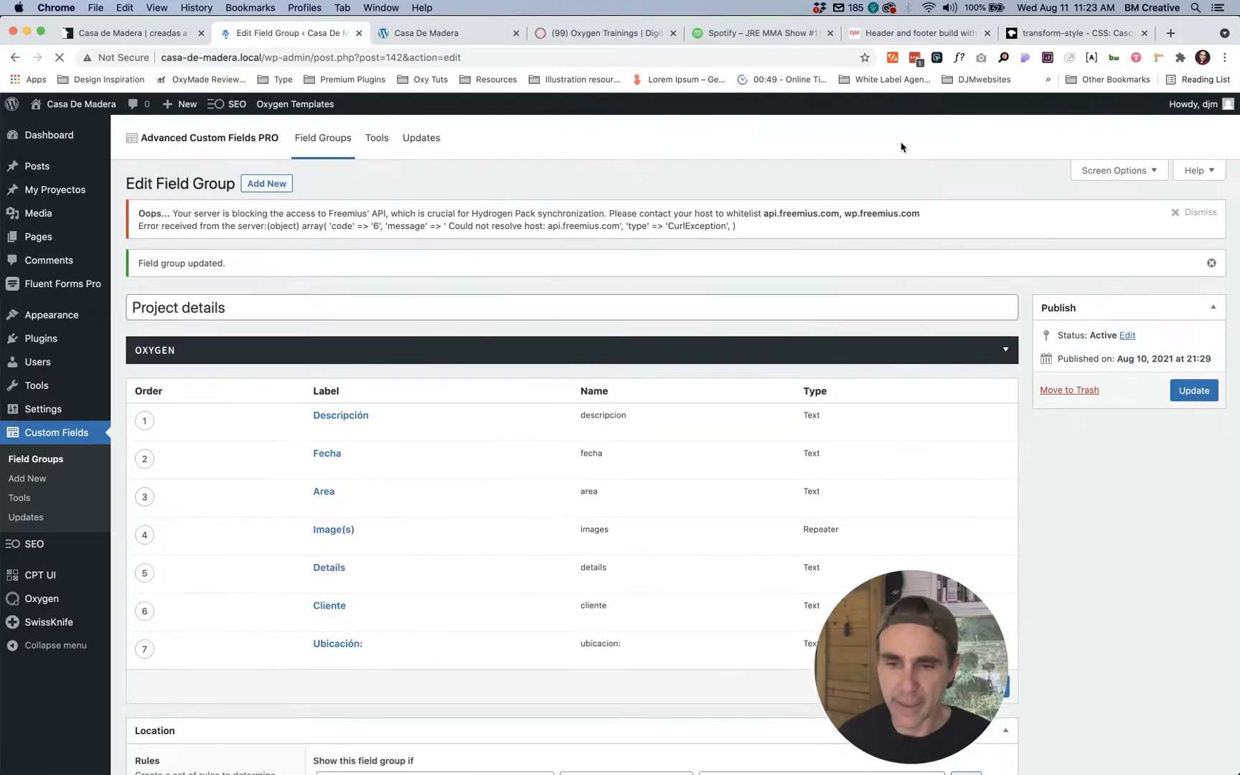
# Step: Check the Cajicá project details on the original site and open the local Cajicá project for editing at its Cliente and Ubicación fields
pyautogui.hotkey('ctrl', 'shift', 'Tab')
pyautogui.moveTo(55, 420)
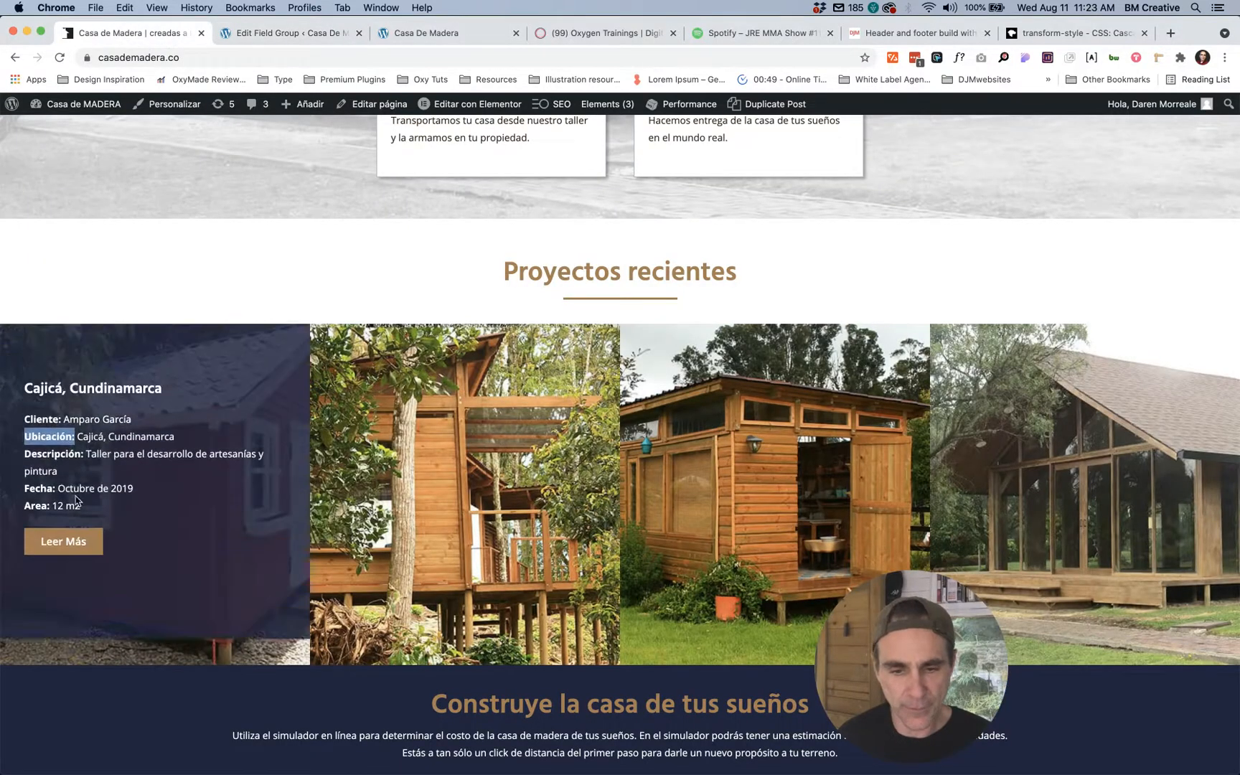
pyautogui.hotkey('ctrl', 'Tab')
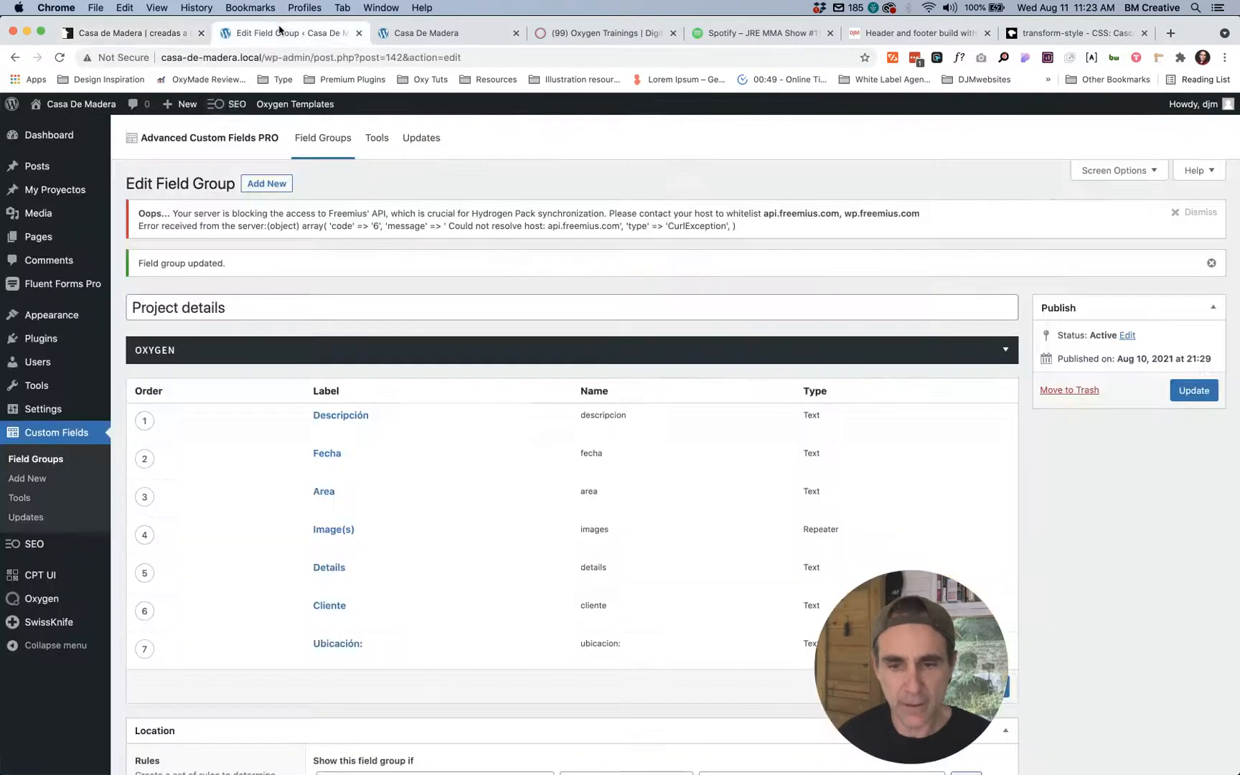
pyautogui.moveTo(35, 243)
pyautogui.moveTo(32, 169)
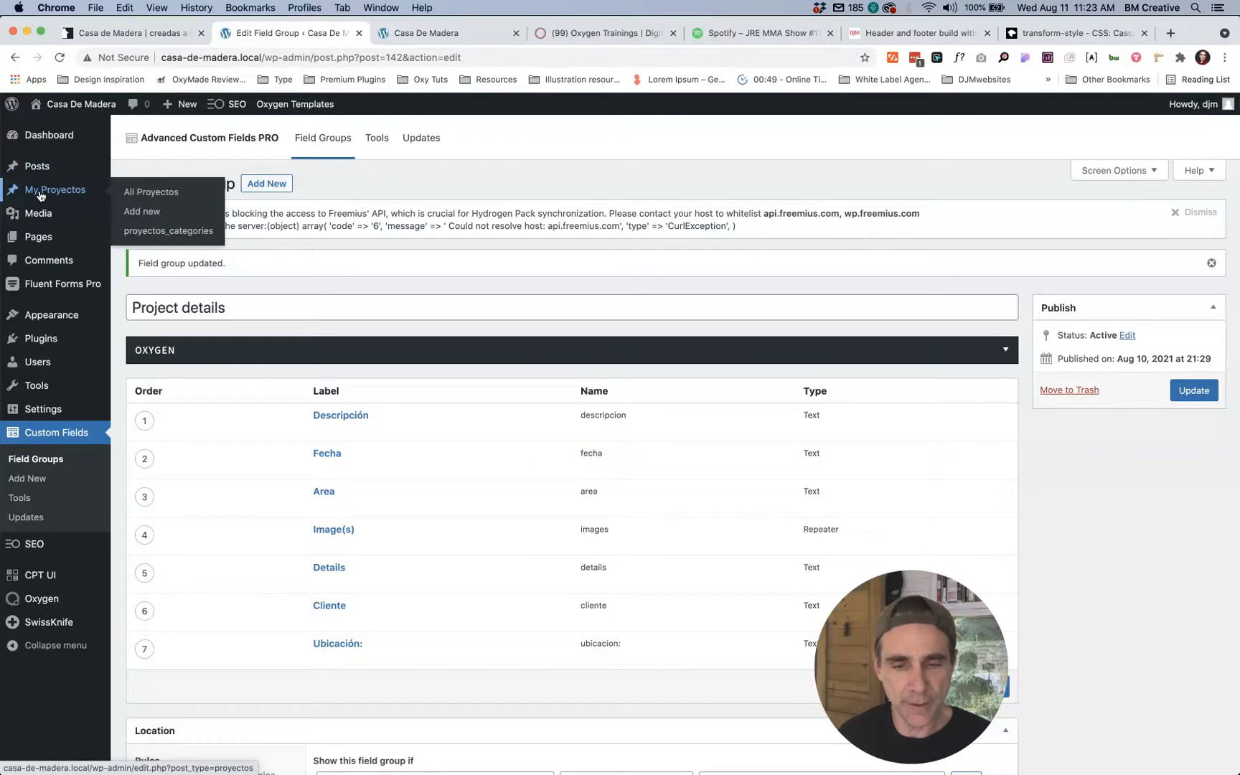
pyautogui.click(40, 193)
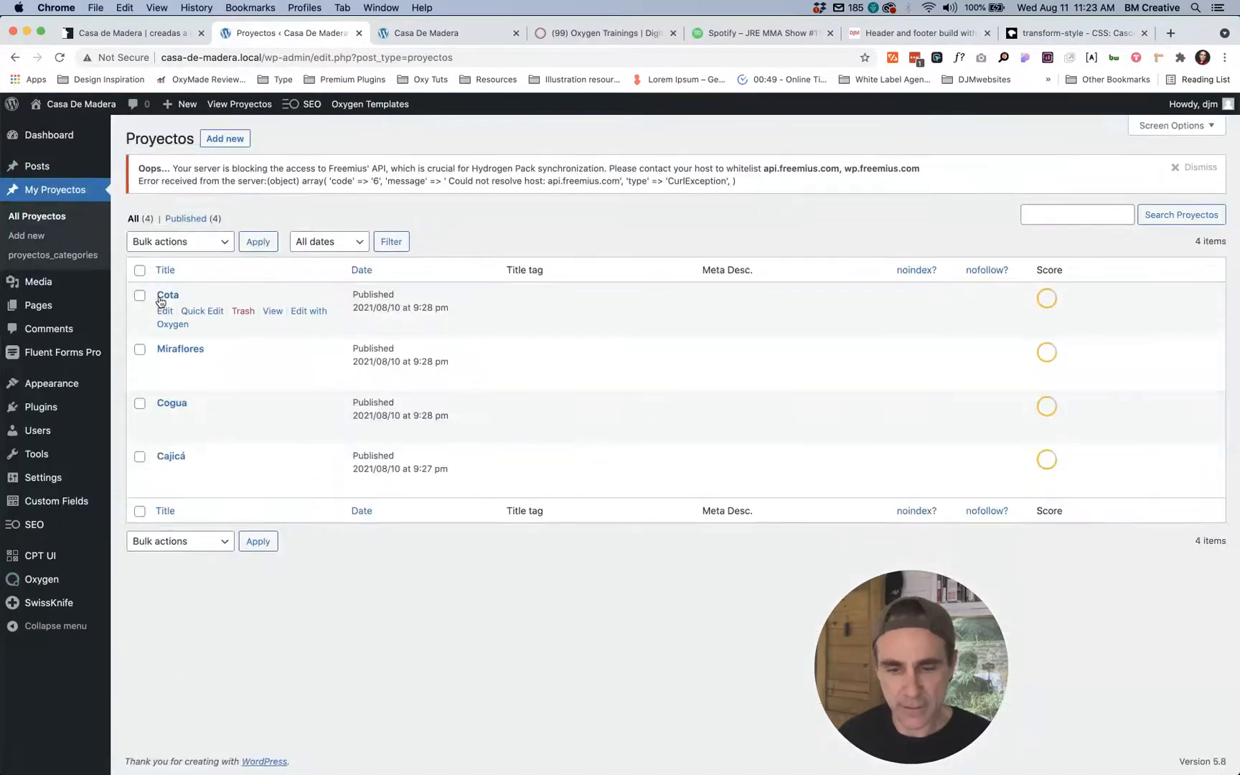
pyautogui.hotkey('ctrl', 'shift', 'Tab')
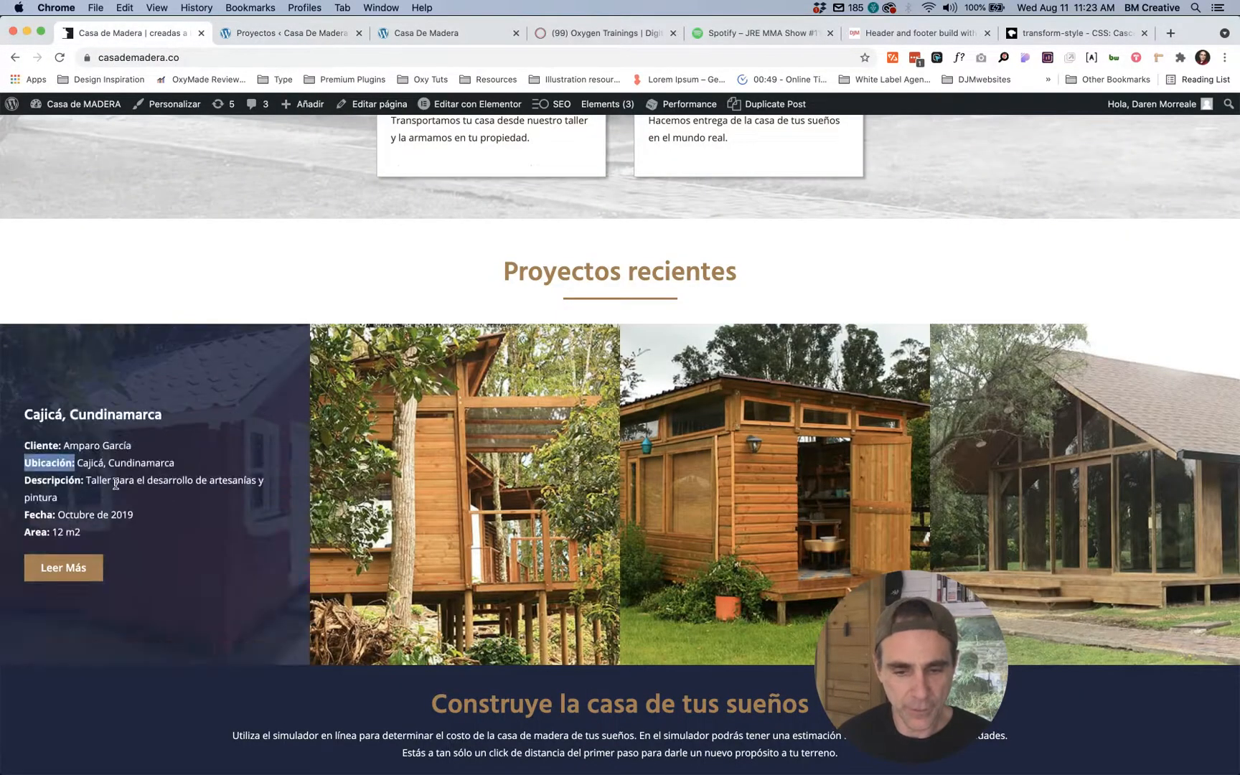
pyautogui.hotkey('ctrl', 'Tab')
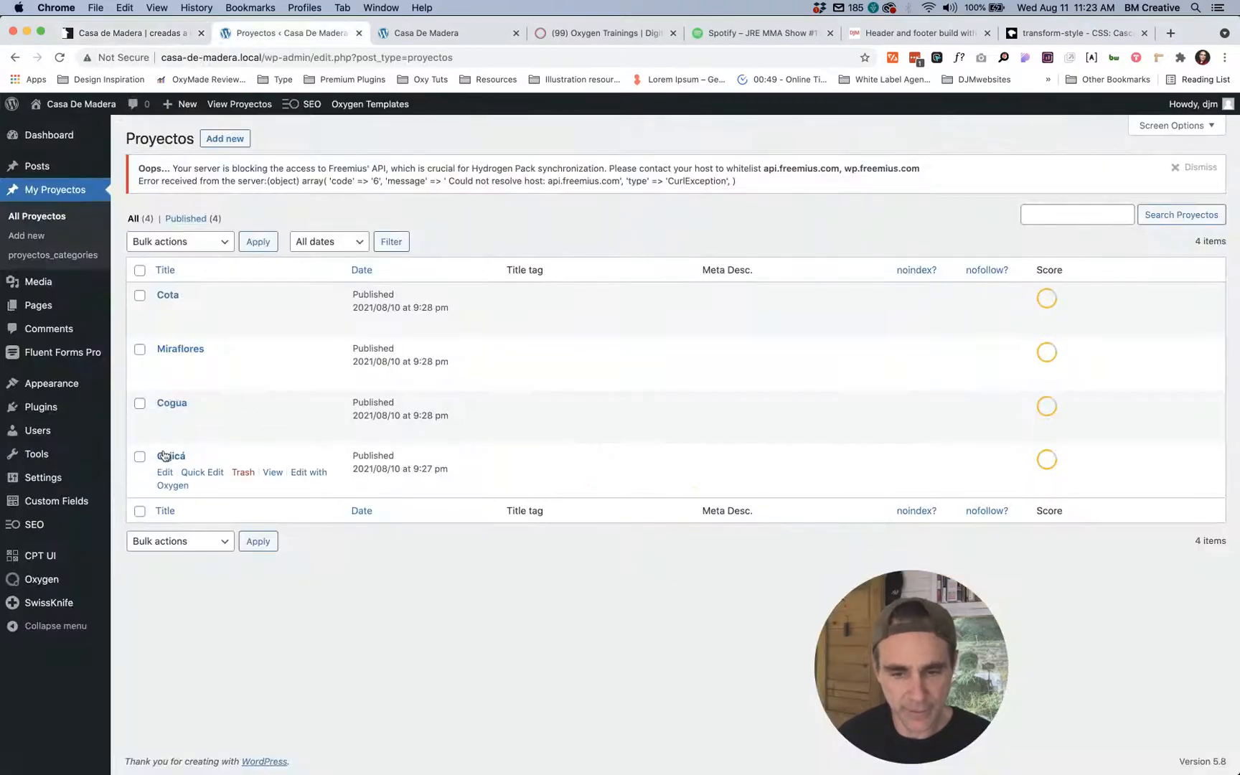
pyautogui.click(164, 472)
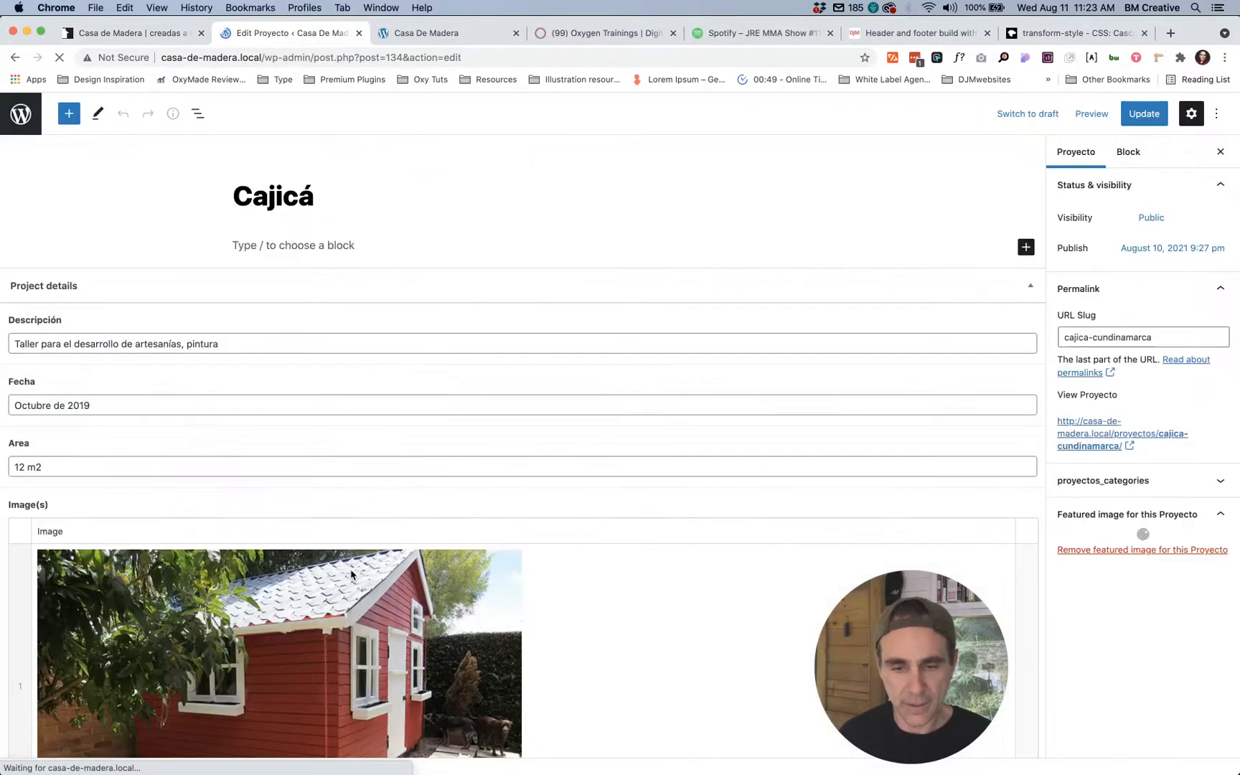
pyautogui.scroll(-15, 351, 574)
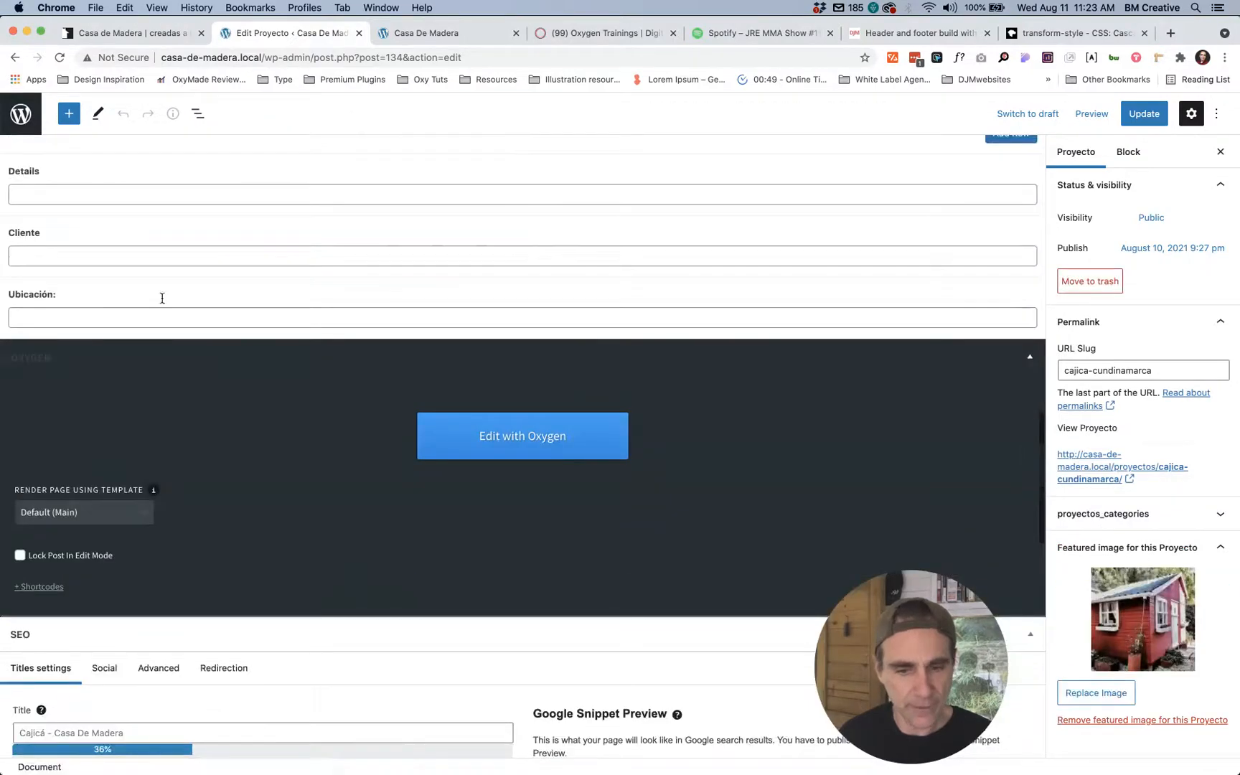
pyautogui.scroll(2, 68, 260)
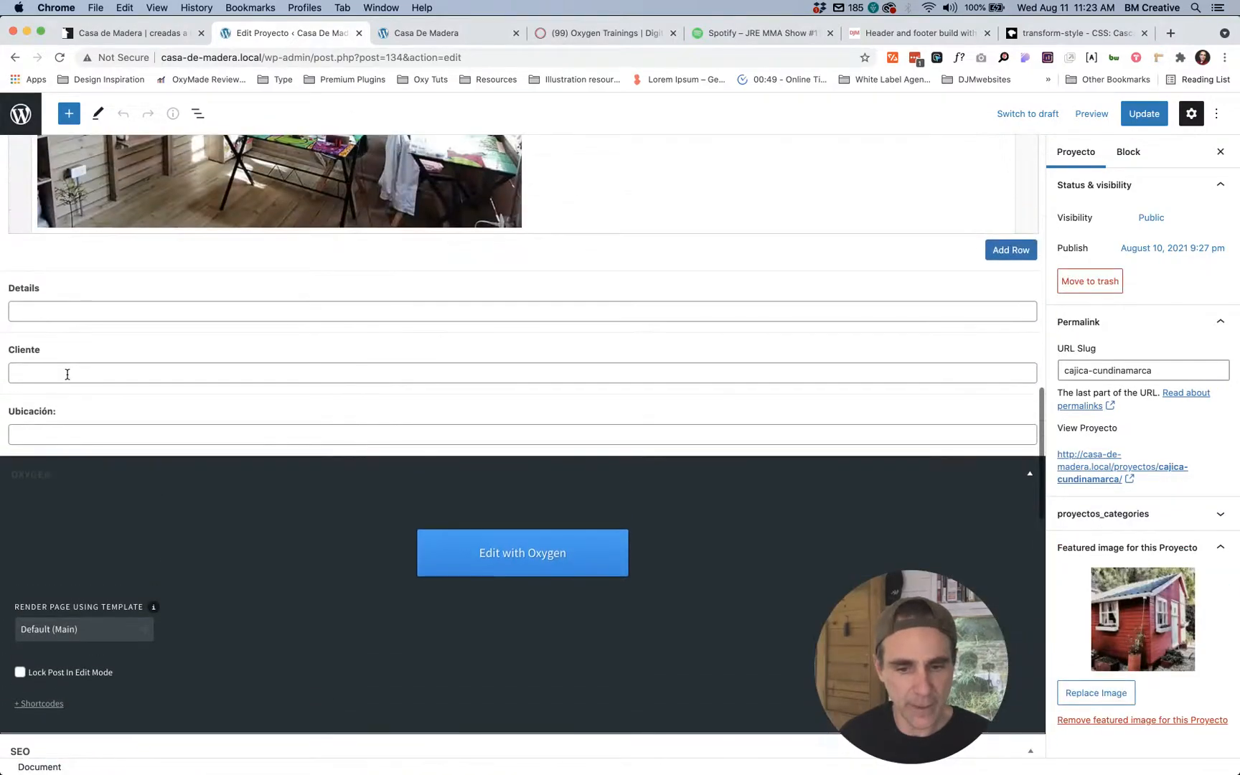
# Step: Fill the Cajicá project's Cliente field with the client's name copied from the original site's project card
pyautogui.hotkey('ctrl', 'shift', 'Tab')
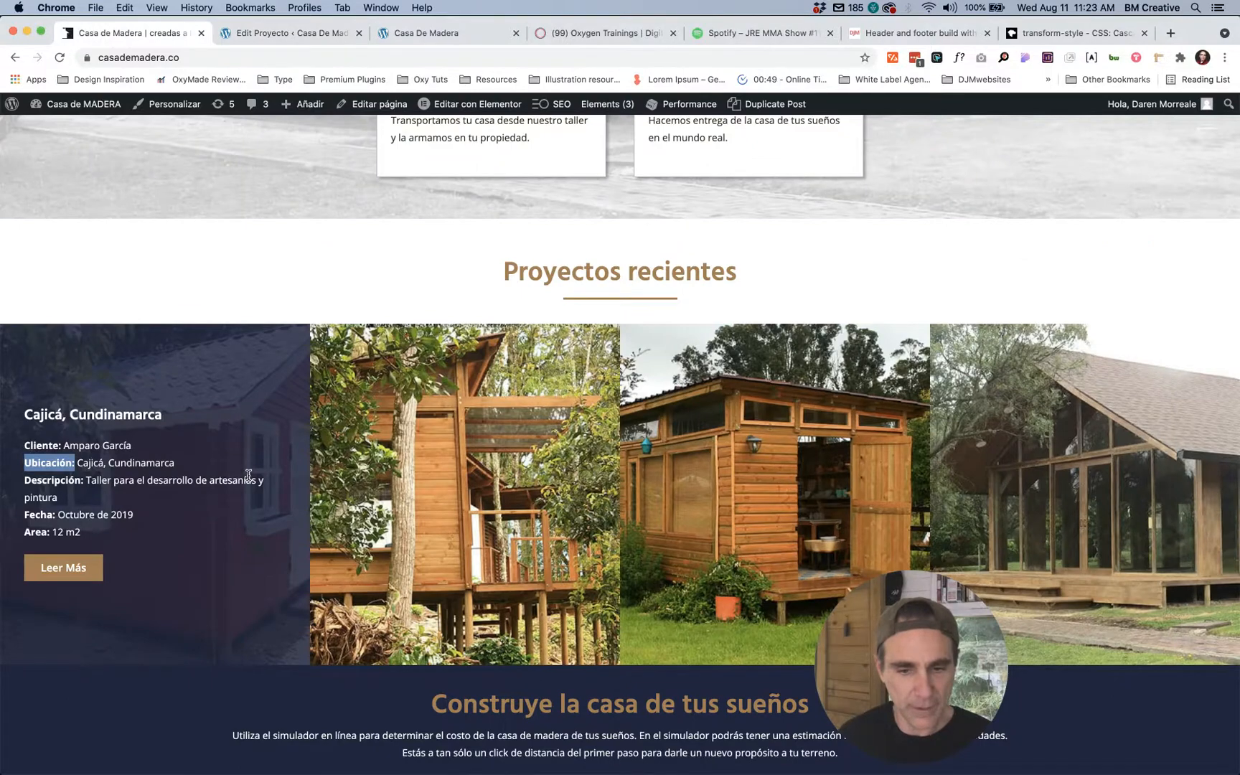
pyautogui.hotkey('ctrl', 'Tab')
pyautogui.scroll(10, 225, 411)
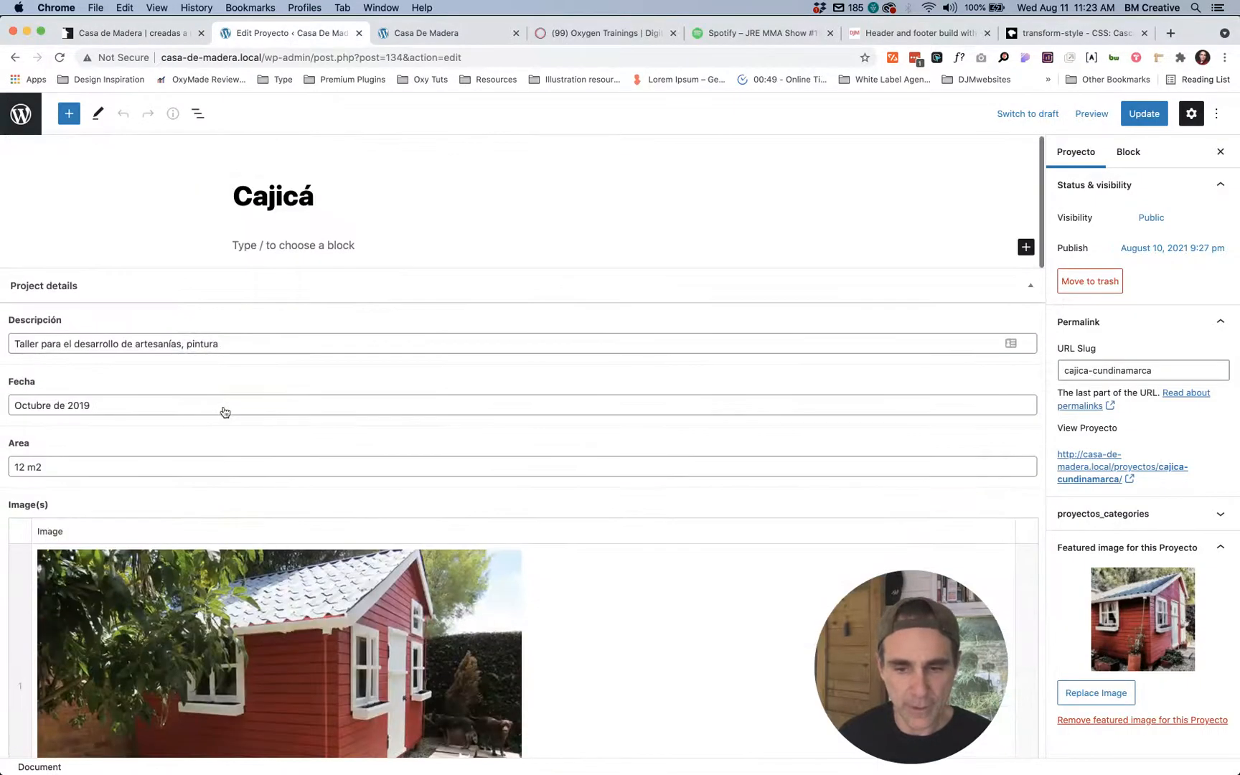
pyautogui.hotkey('ctrl', 'shift', 'Tab')
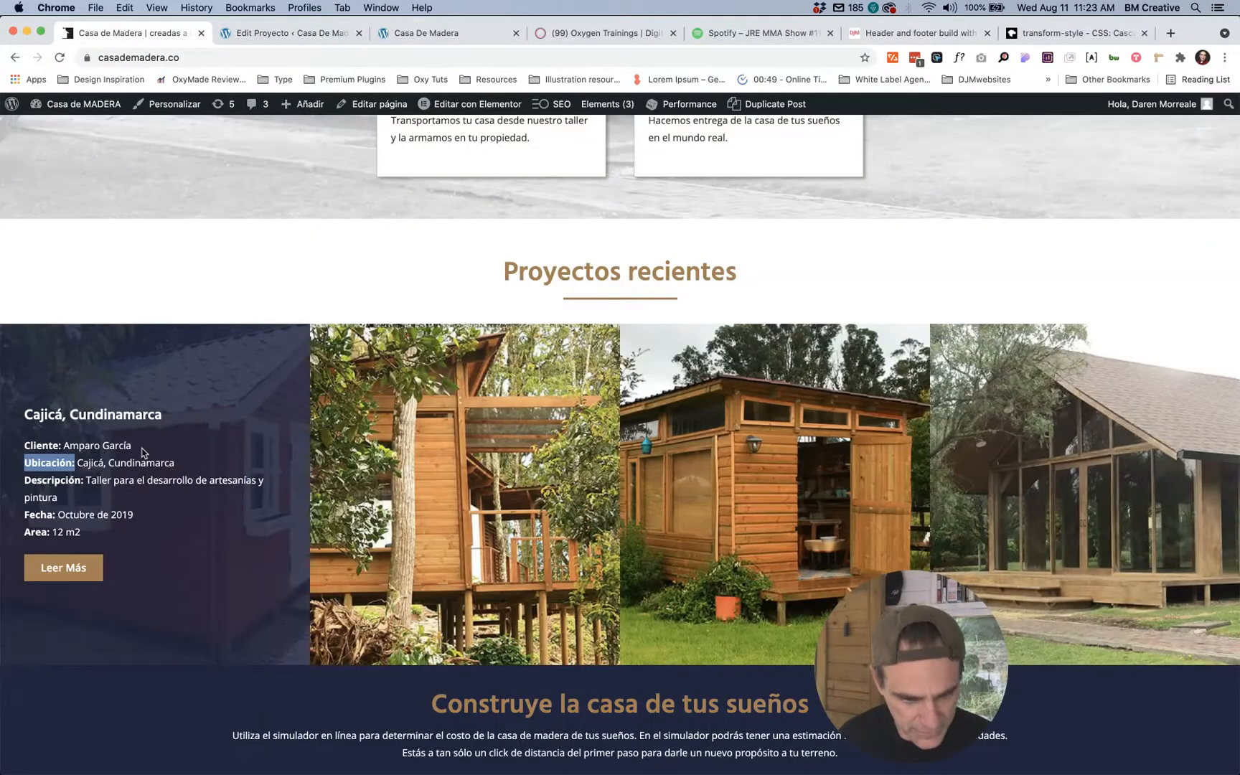
pyautogui.moveTo(133, 446); pyautogui.dragTo(66, 445)
pyautogui.press('super+c')
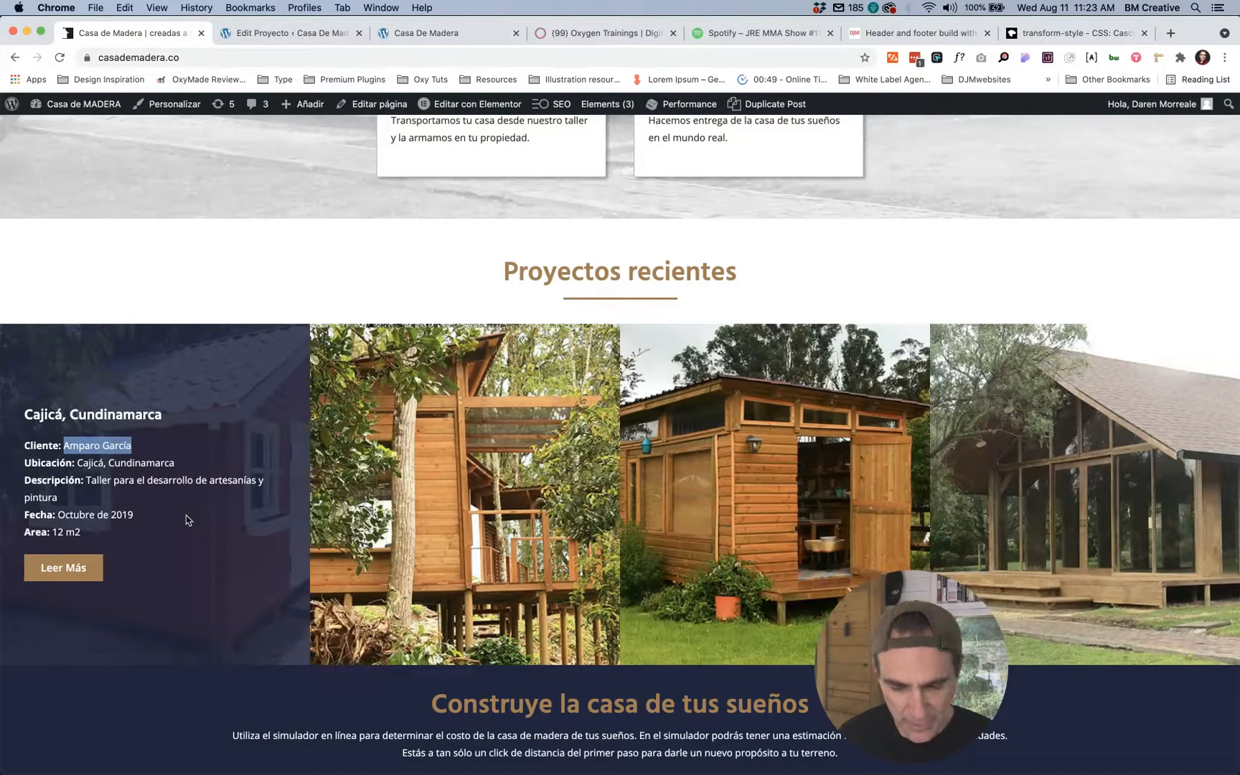
pyautogui.click(239, 36)
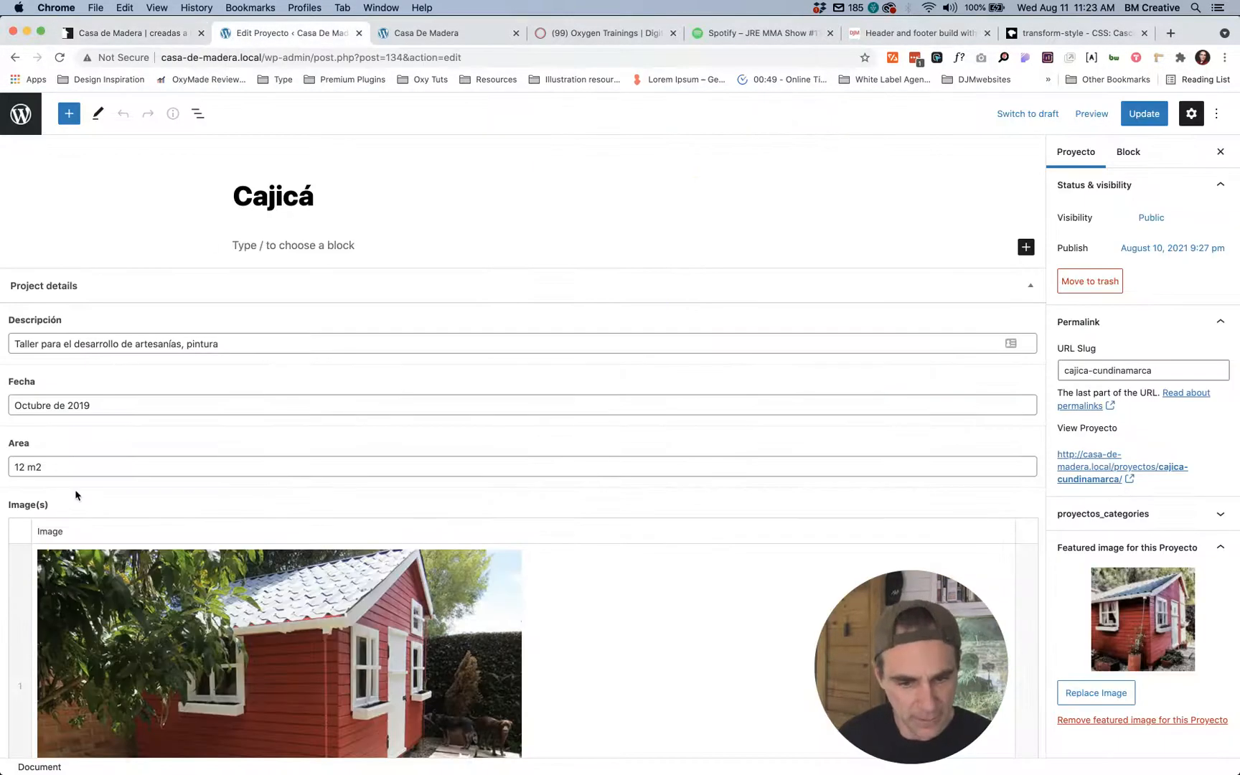
pyautogui.scroll(-5, 75, 496)
pyautogui.scroll(-4, 76, 495)
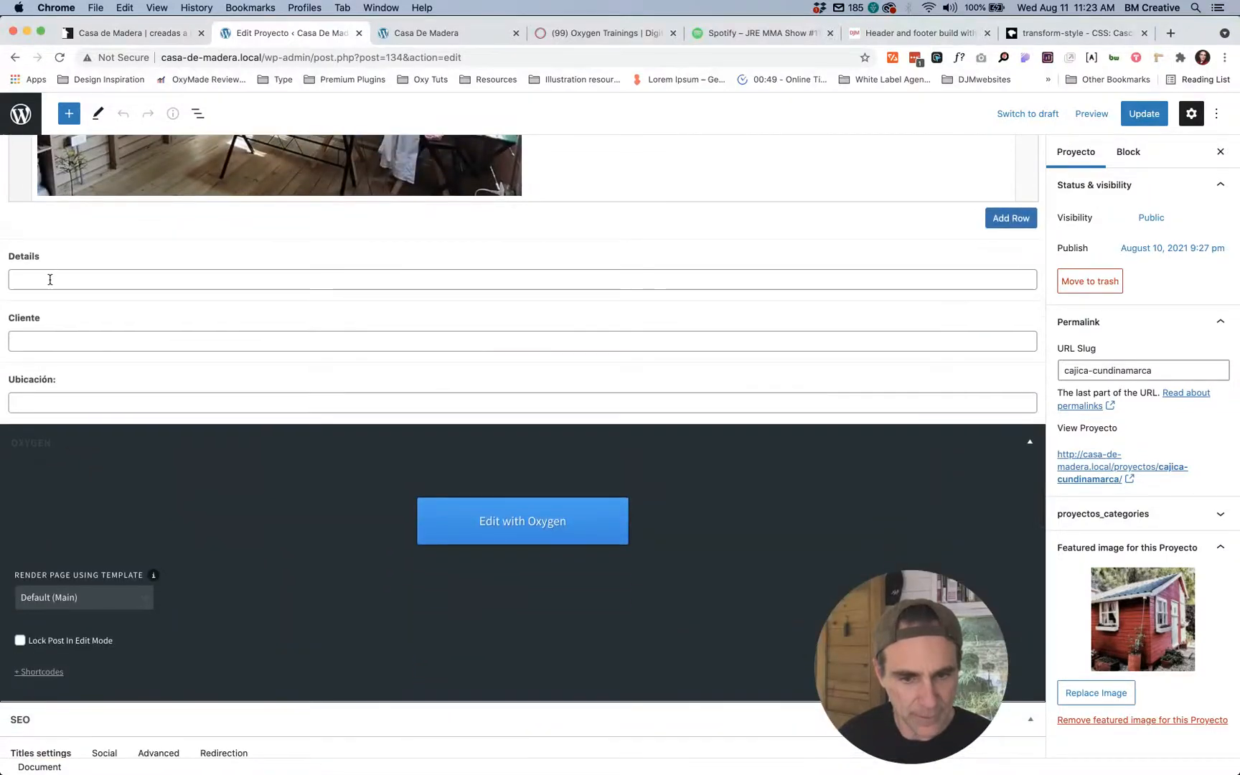
pyautogui.click(47, 344)
pyautogui.press('super+v')
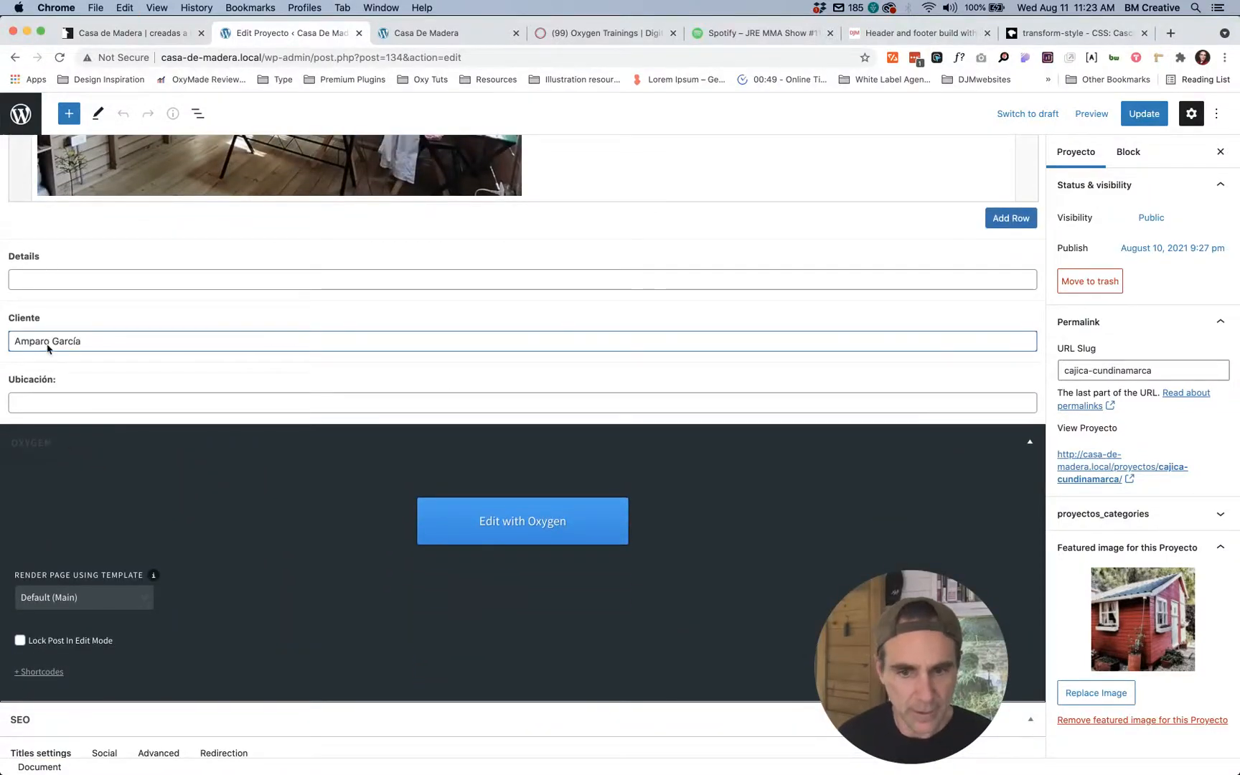
# Step: Fill the Cajicá project's Ubicación field with "Cajicá, Cundinamarca" copied from the original site's project card
pyautogui.press('super+alt+Left')
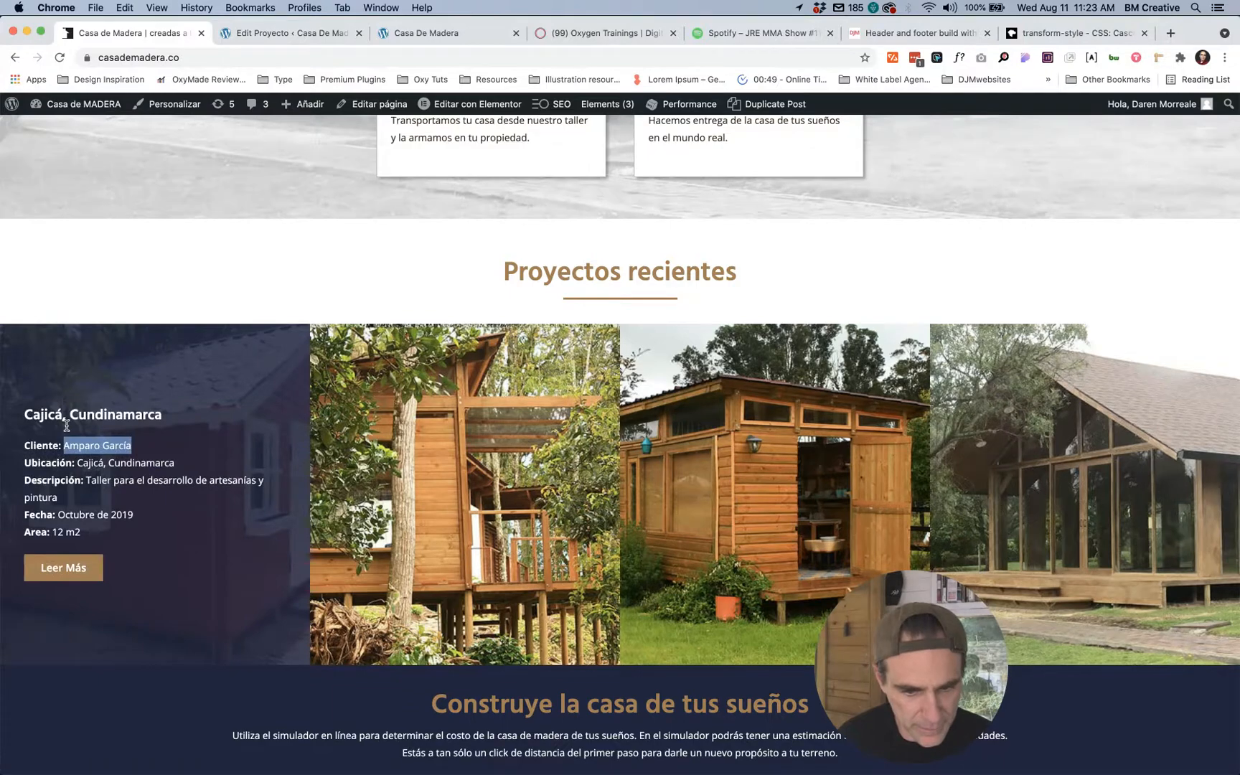
pyautogui.press('super+alt+Right')
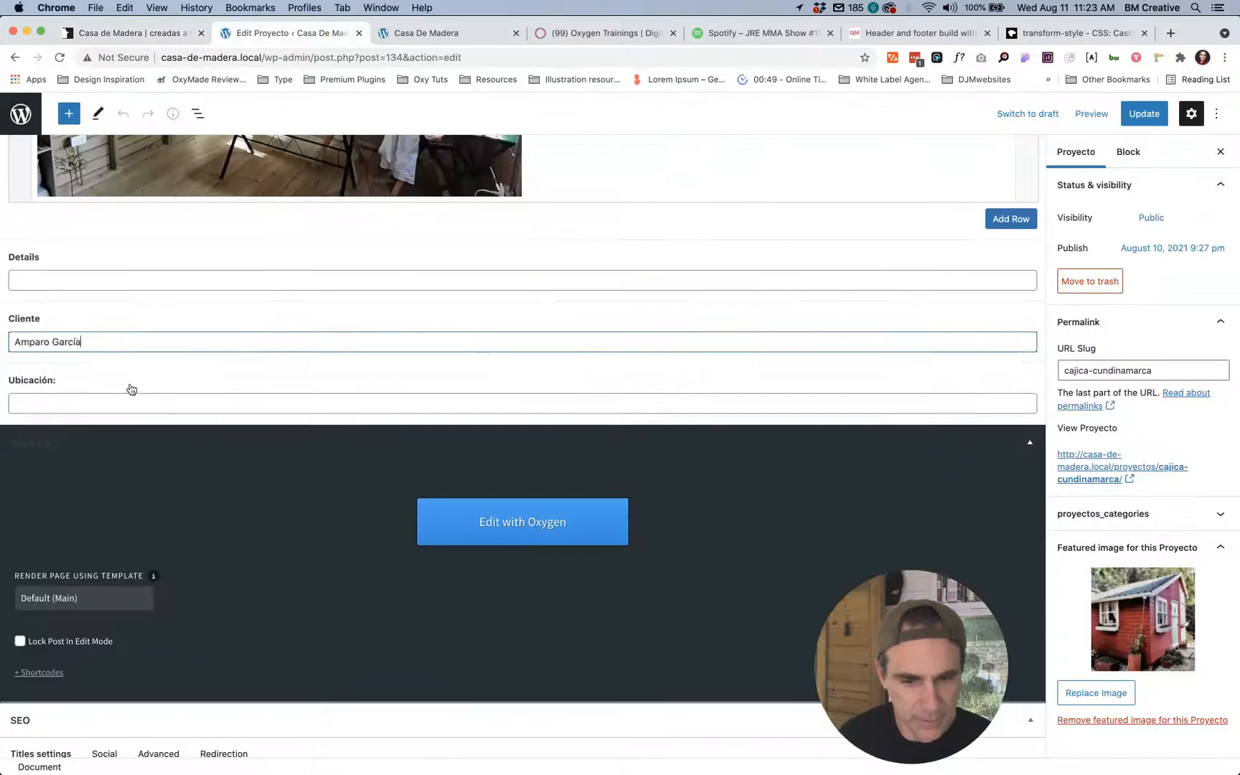
pyautogui.press('super+alt+Left')
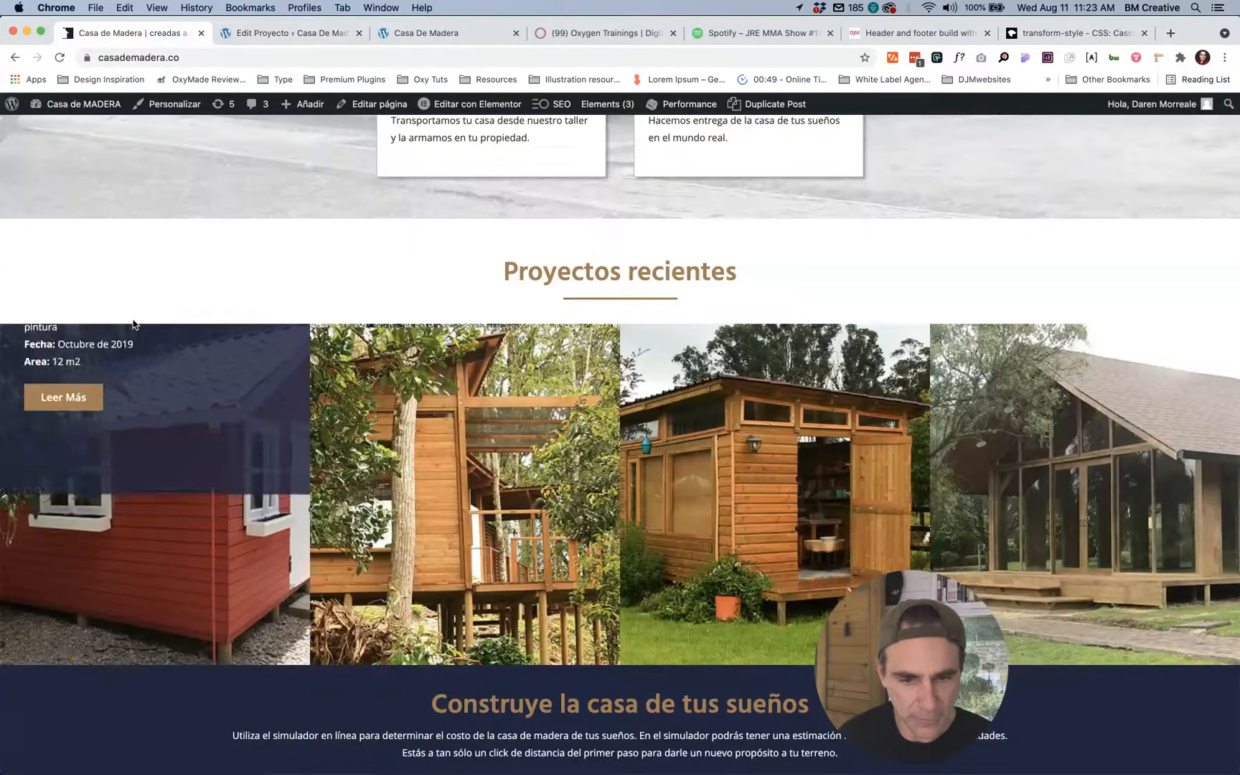
pyautogui.moveTo(137, 470)
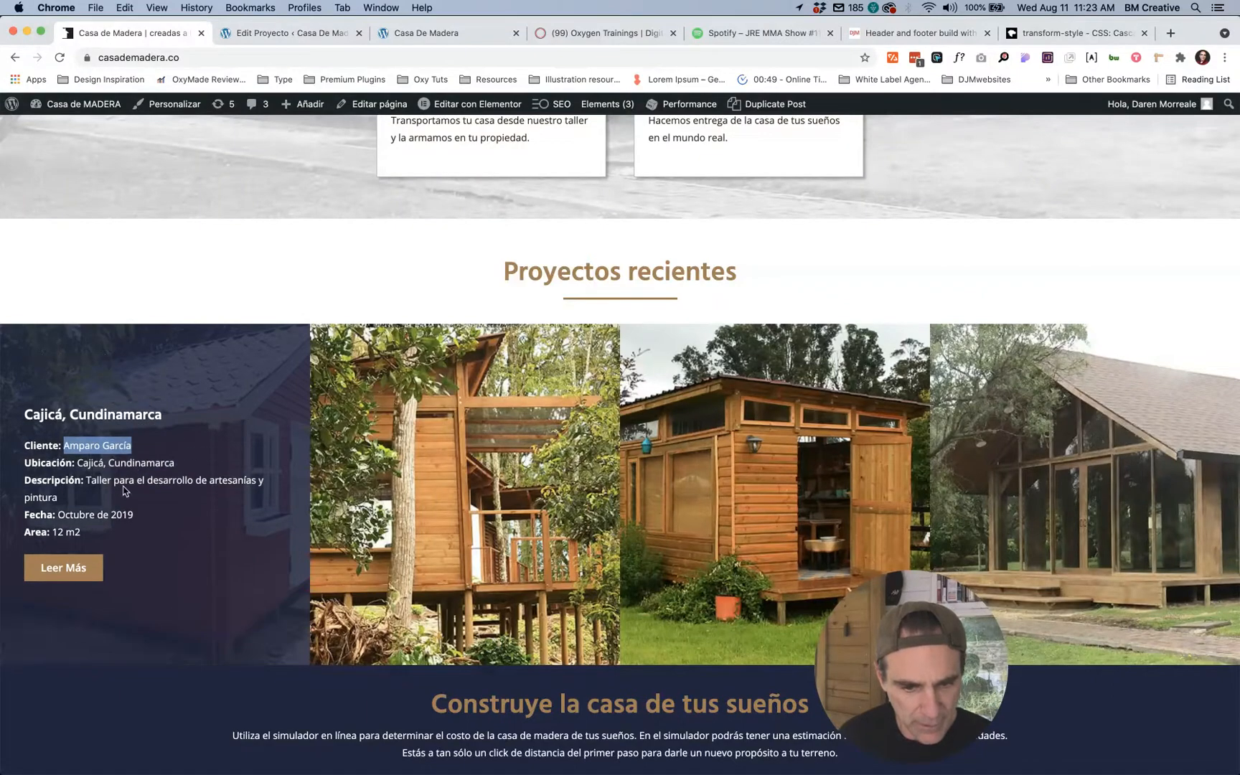
pyautogui.moveTo(179, 463); pyautogui.dragTo(77, 463)
pyautogui.press('super+c')
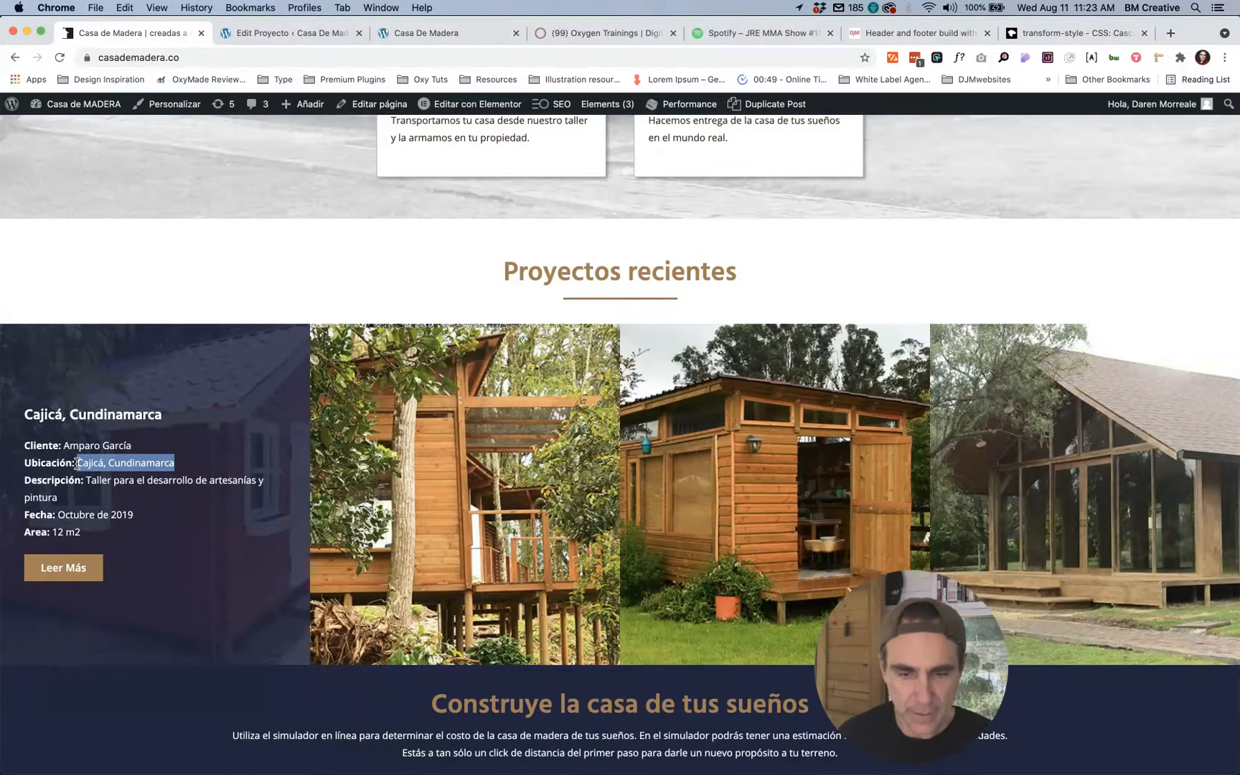
pyautogui.press('super+alt+Right')
pyautogui.click(93, 435)
pyautogui.press('super+v')
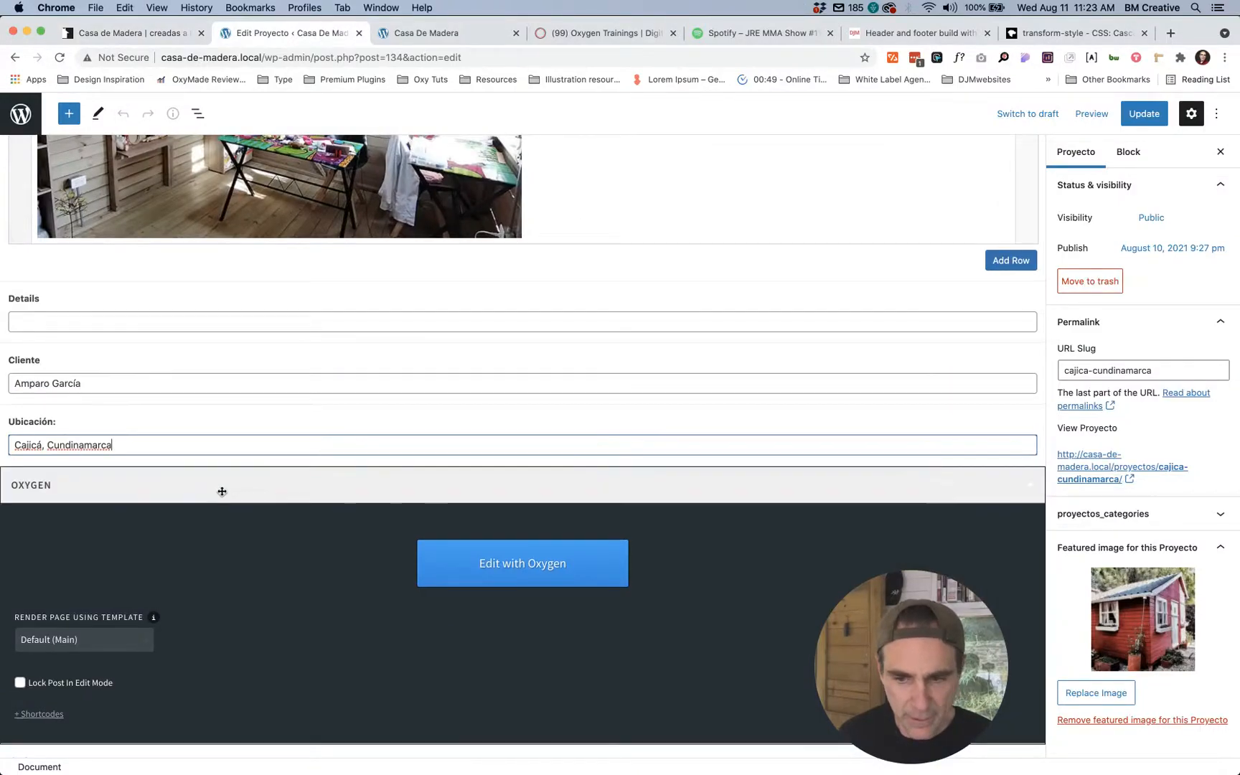
# Step: Try adding a fourth row to the Cajicá project's Image(s) repeater with a media library image, and remove the empty row
pyautogui.scroll(20, 222, 493)
pyautogui.scroll(-15, 222, 493)
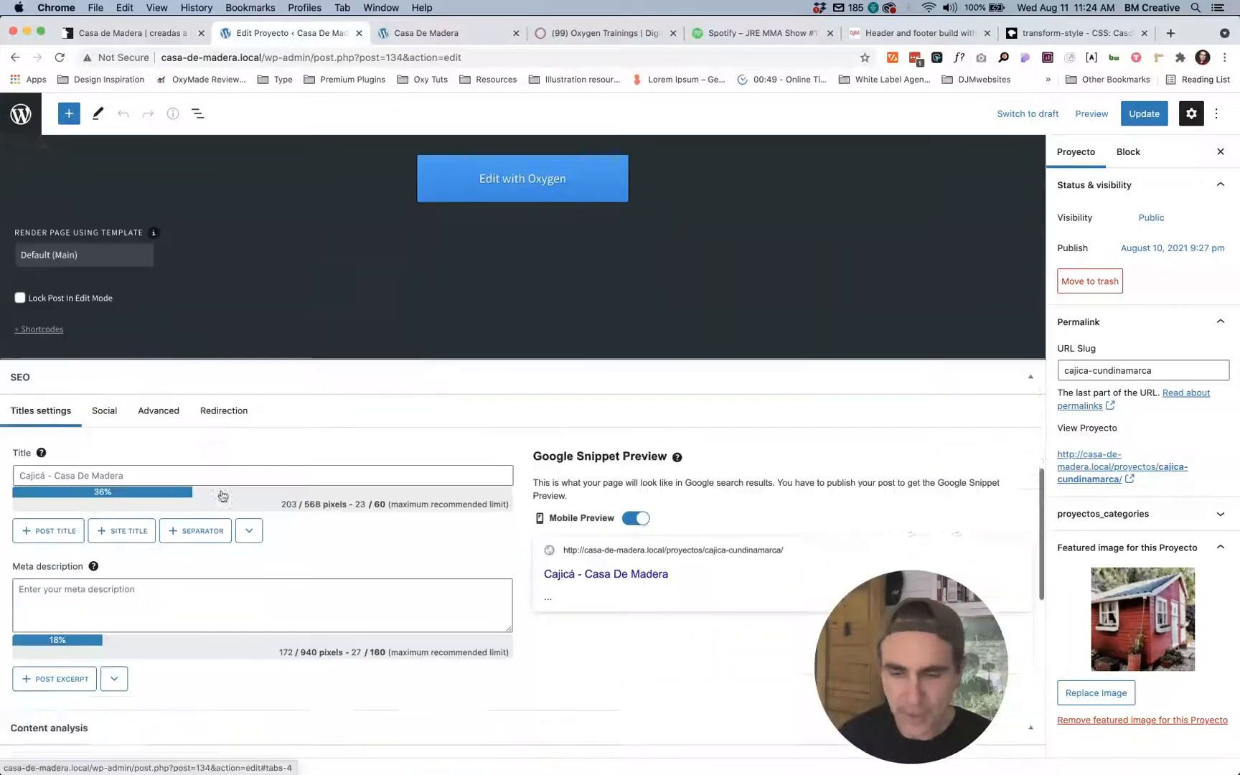
pyautogui.scroll(10, 223, 495)
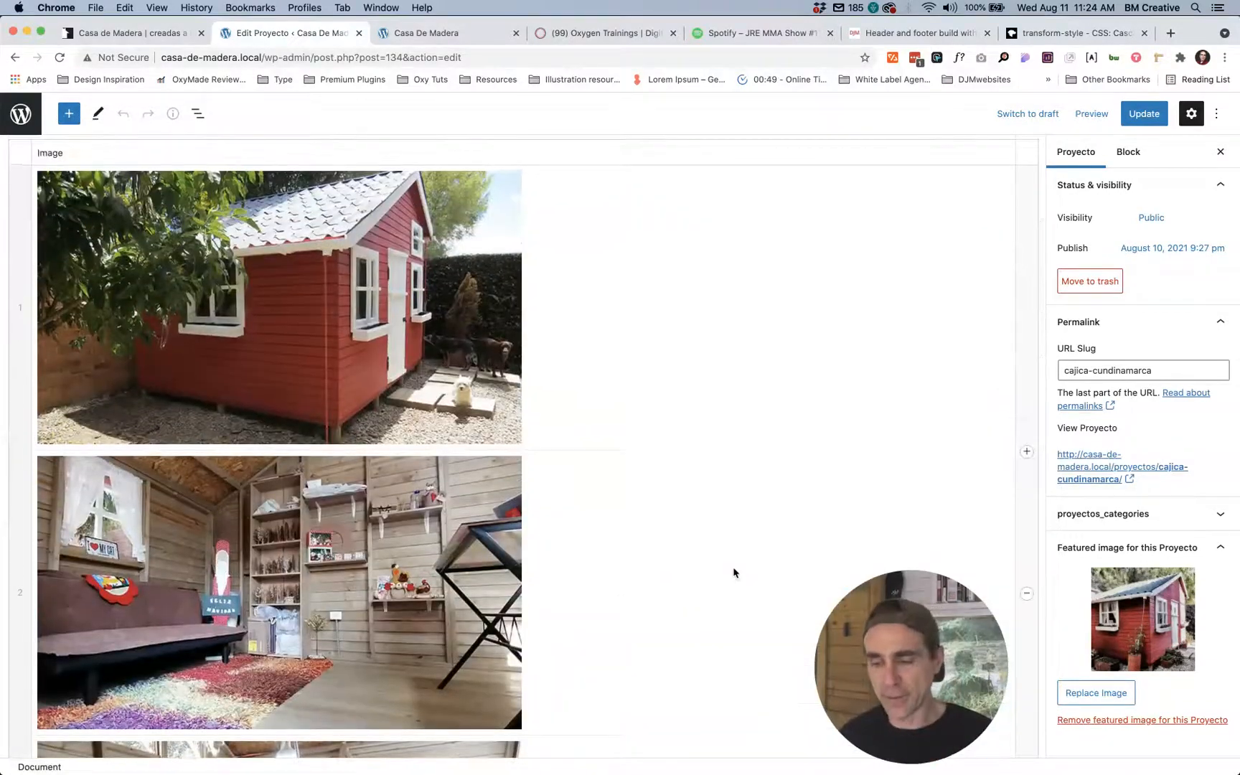
pyautogui.scroll(-5, 775, 573)
pyautogui.scroll(-3, 776, 575)
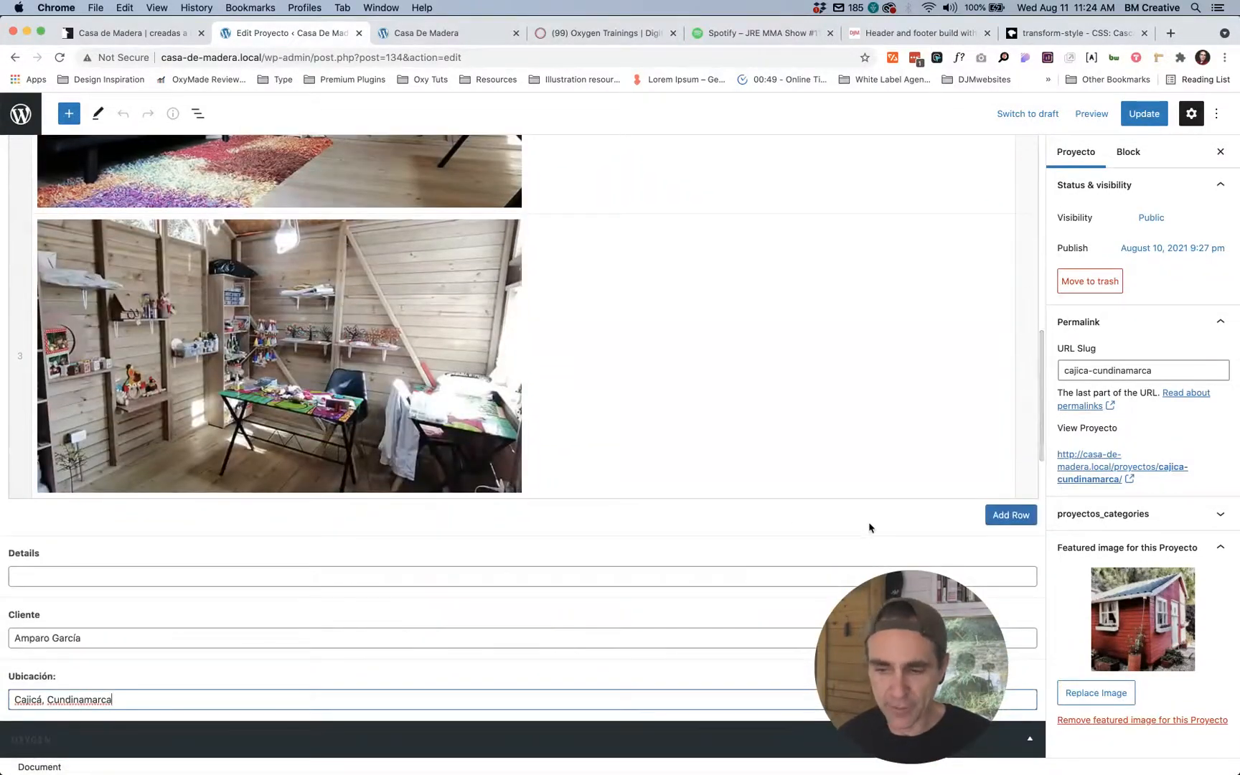
pyautogui.click(995, 517)
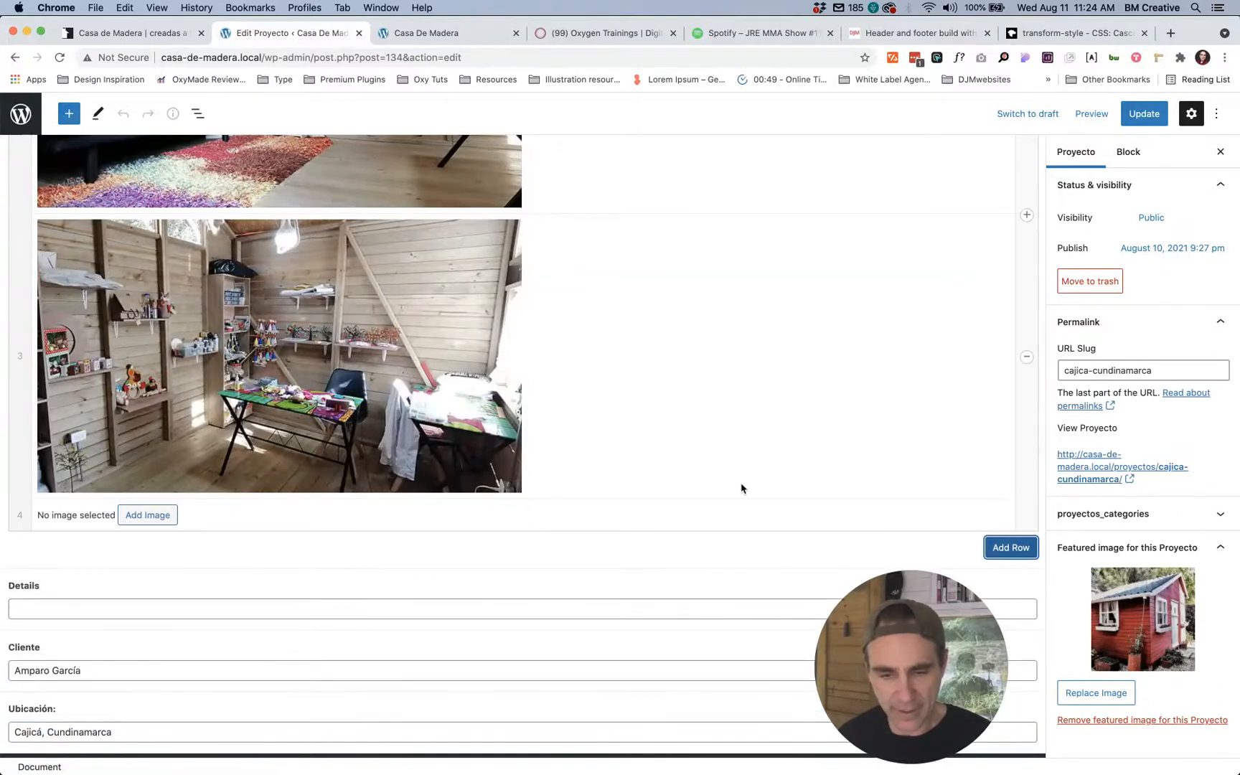
pyautogui.click(148, 515)
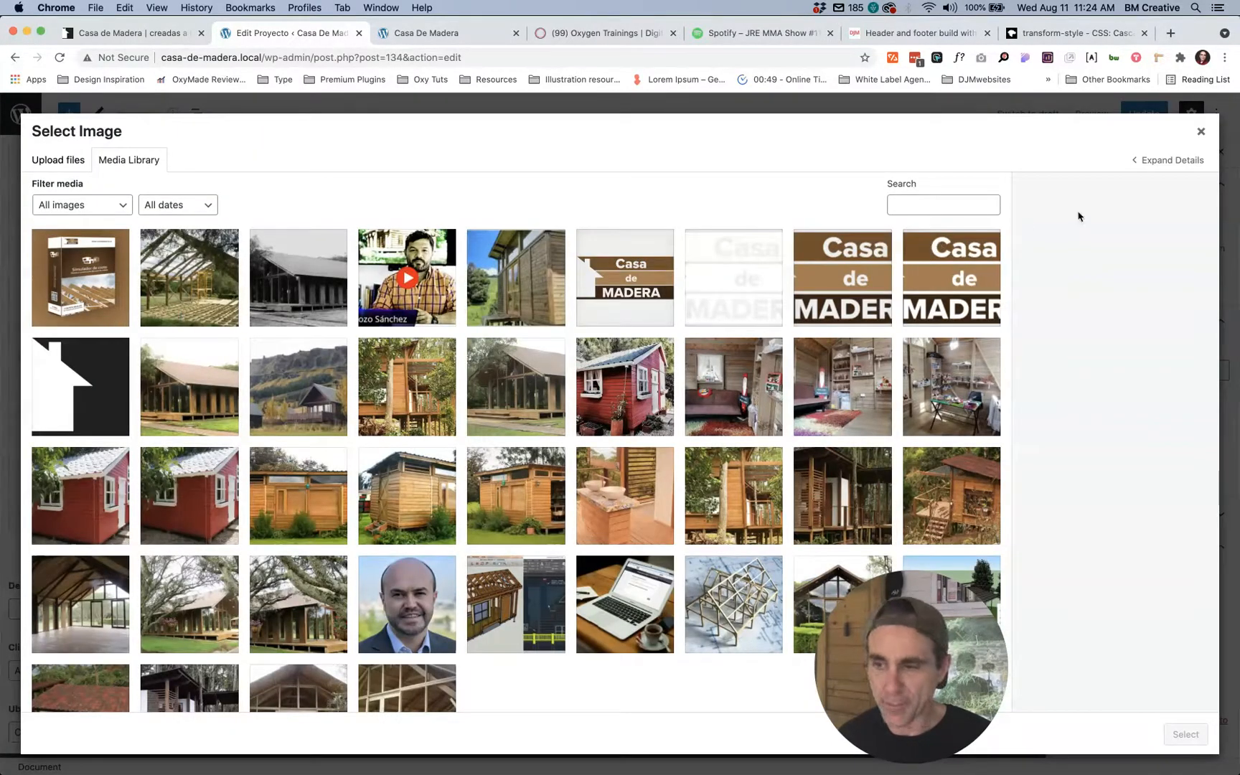
pyautogui.click(1200, 132)
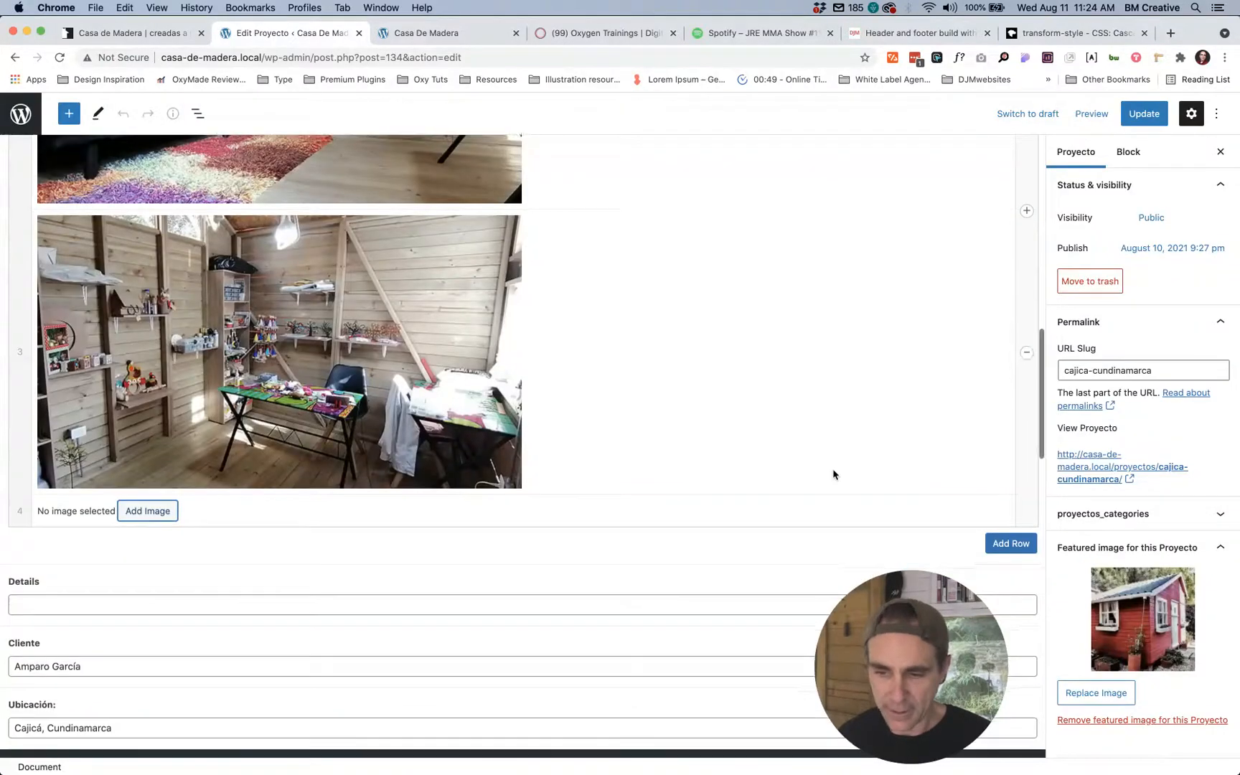
pyautogui.scroll(-2, 832, 470)
pyautogui.click(1027, 460)
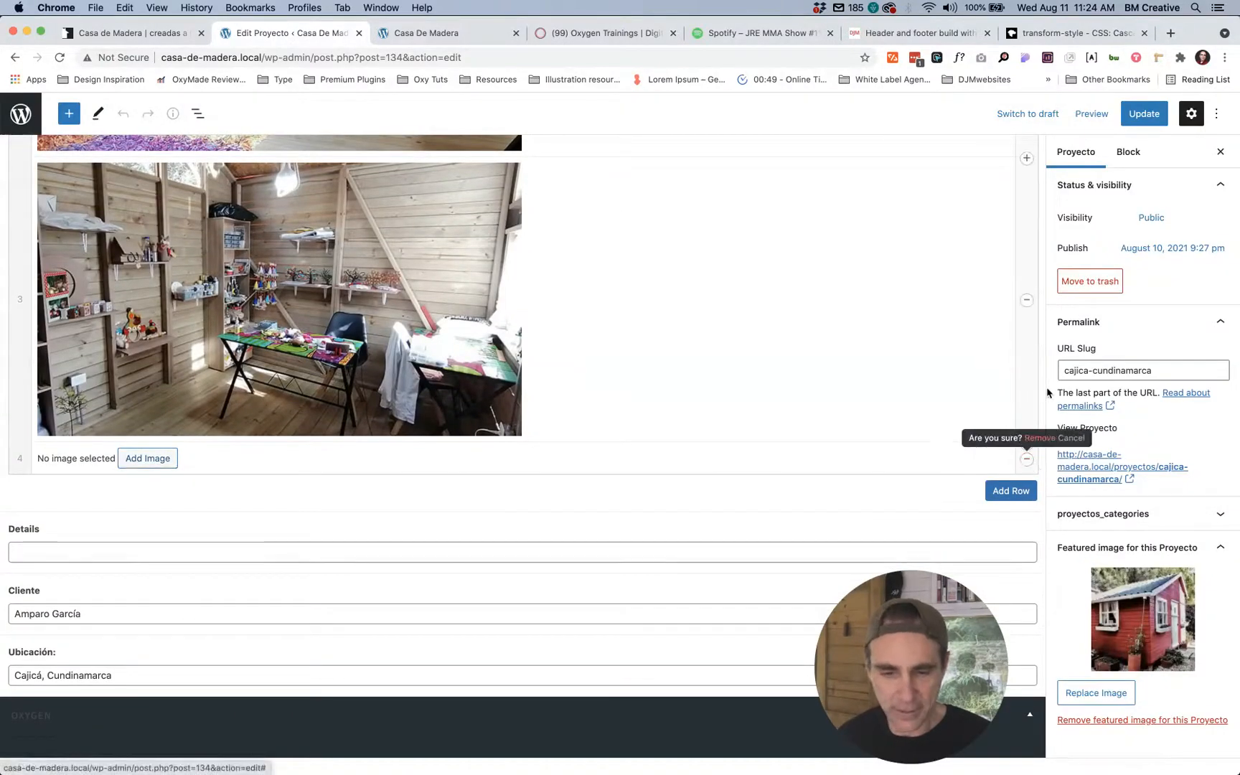
pyautogui.click(1036, 439)
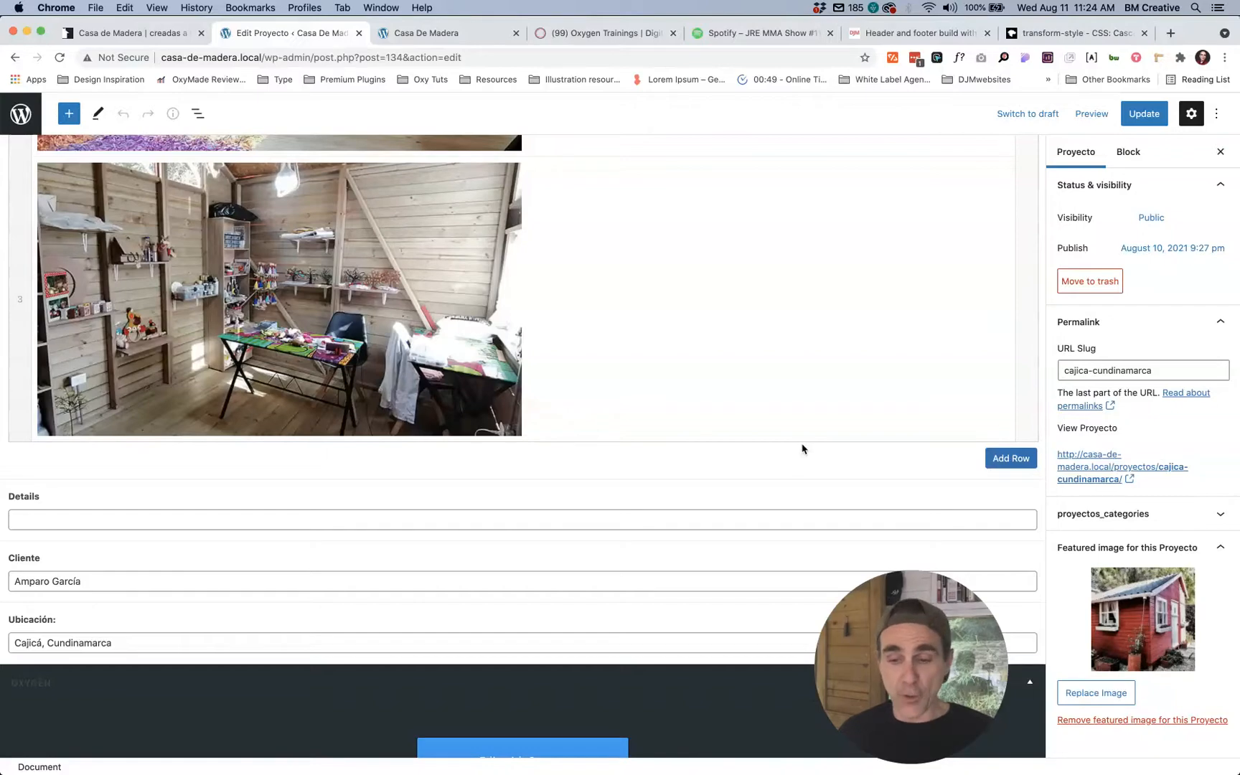
# Step: Review the local site's home page from the recent projects section up to the hero section
pyautogui.scroll(15, 802, 449)
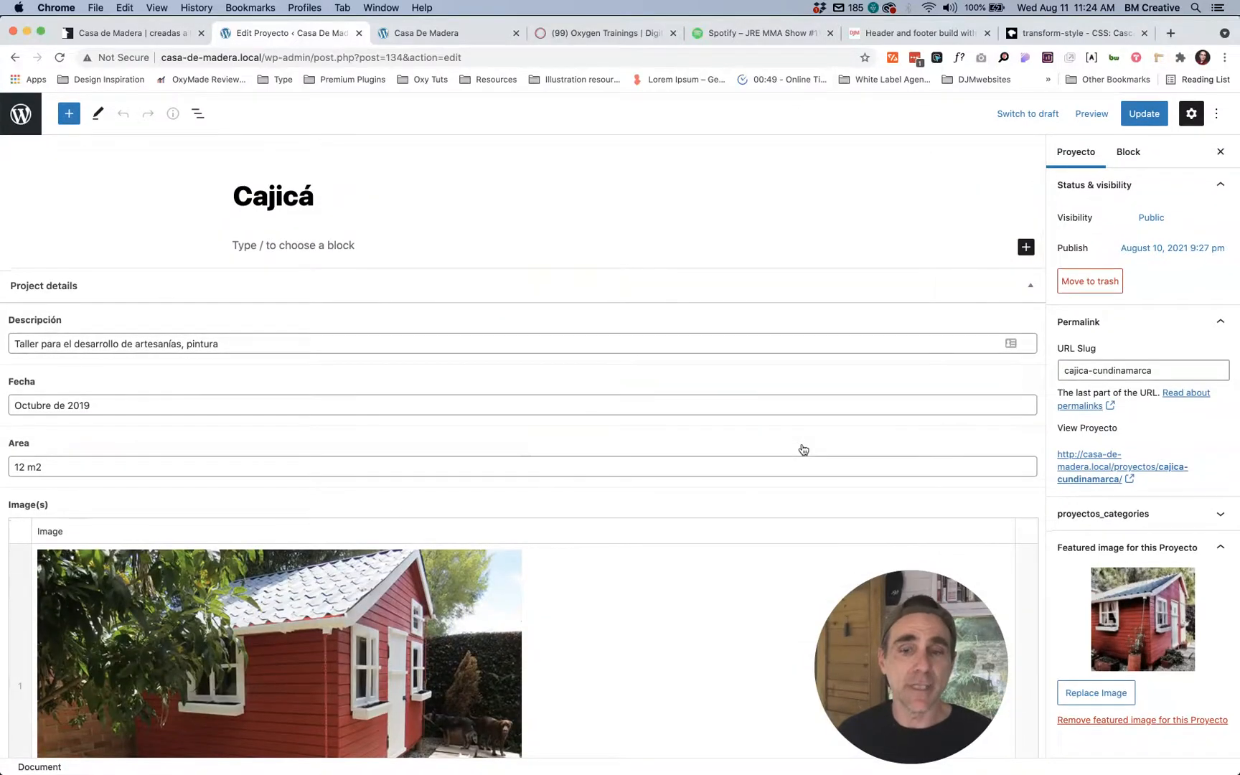
pyautogui.click(427, 33)
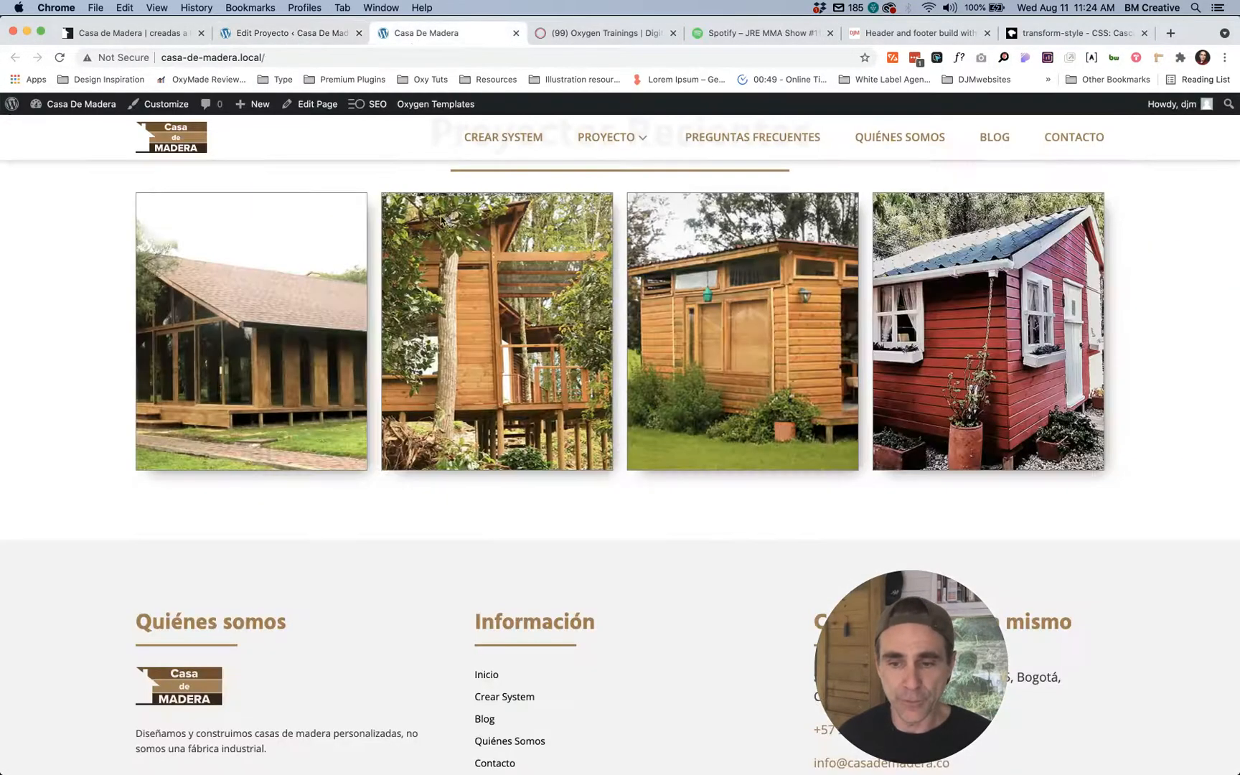
pyautogui.scroll(10, 441, 218)
pyautogui.scroll(12, 441, 220)
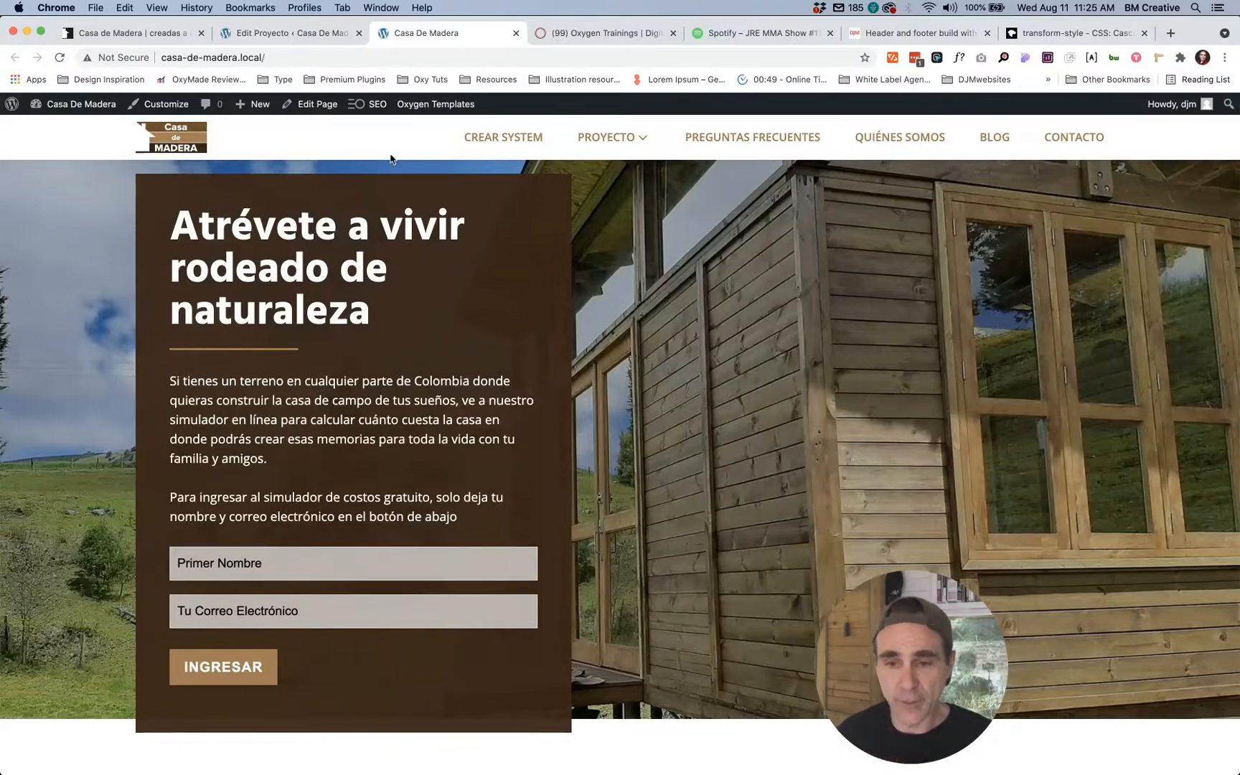
# Step: Save the Cajicá project post with its current project details
pyautogui.hotkey('ctrl', 'shift', 'Tab')
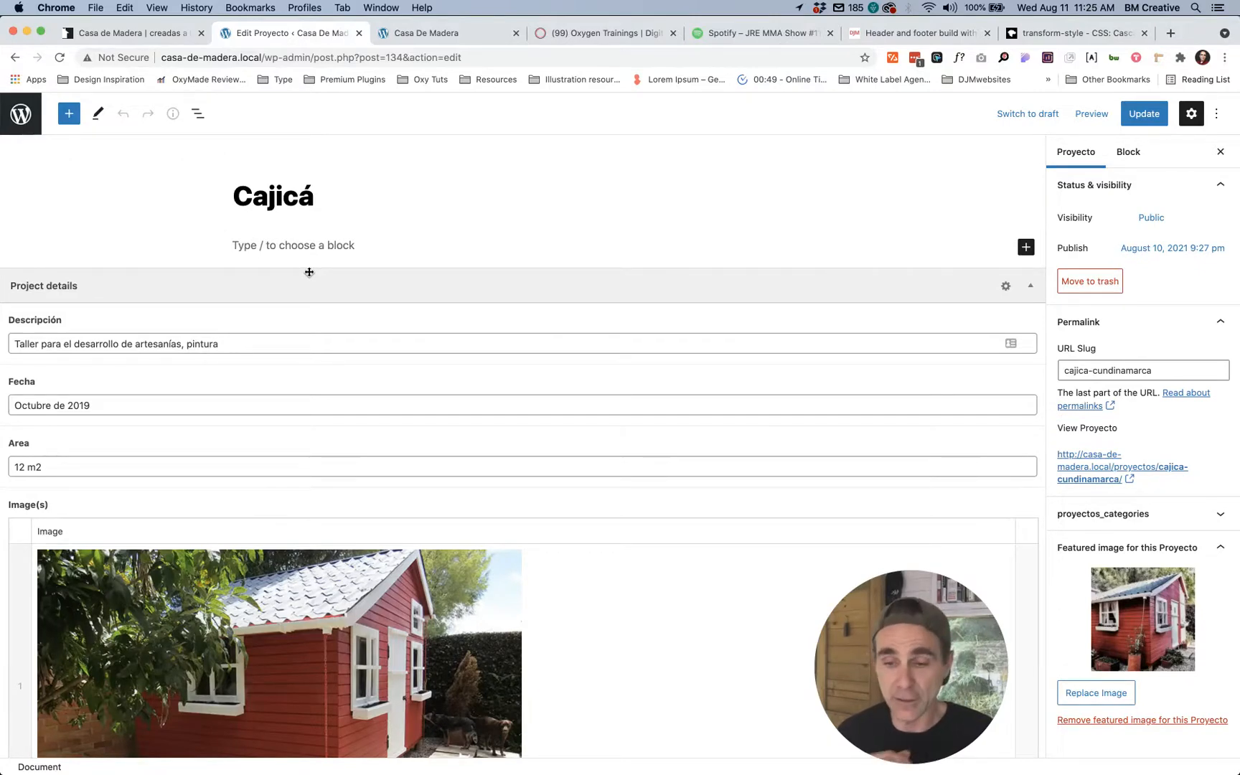
pyautogui.scroll(-10, 309, 272)
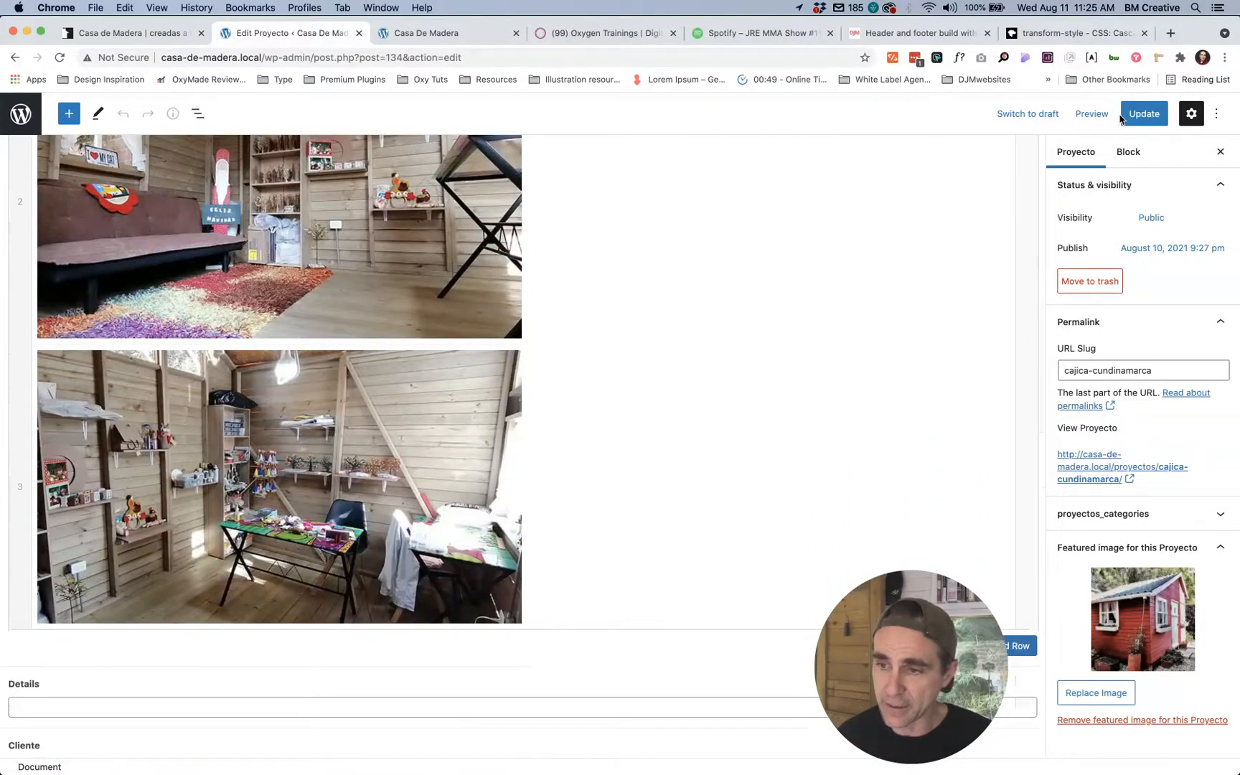
pyautogui.click(1123, 115)
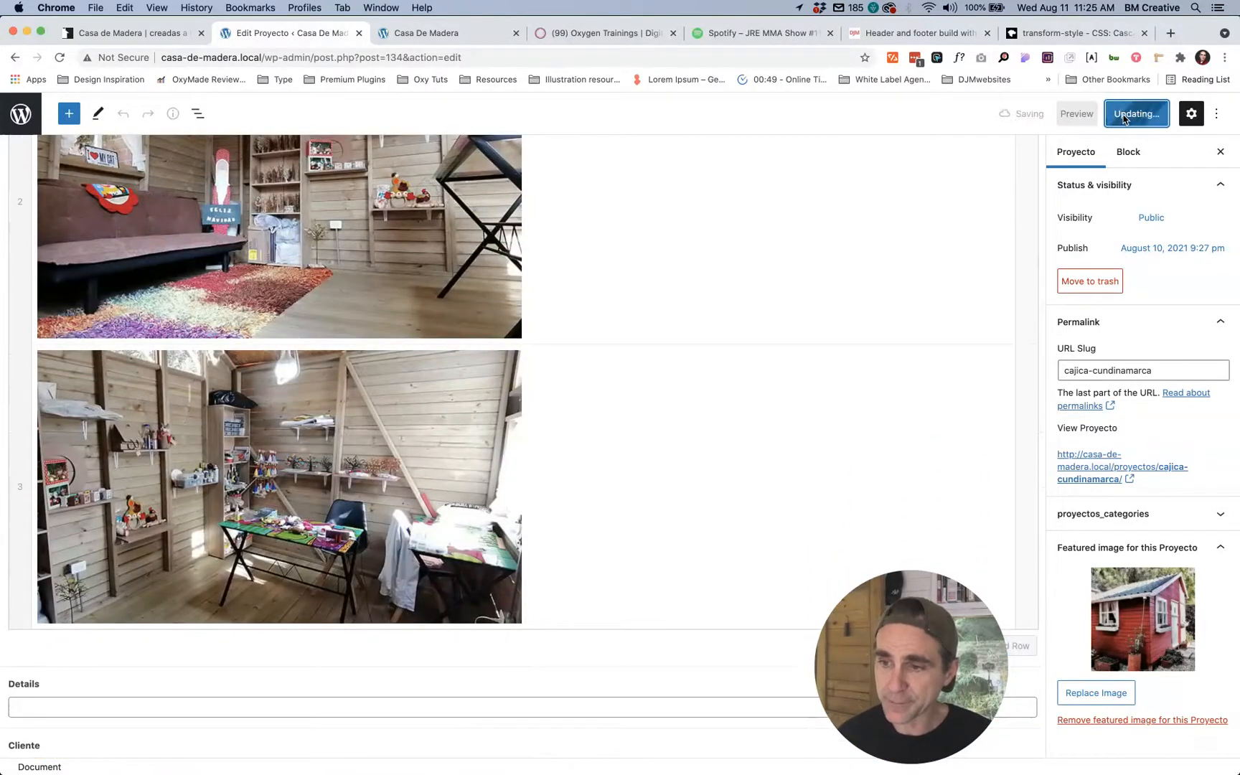
# Step: Check the Miraflores card on the live site, then open the Miraflores project for editing at its Cliente and Ubicación fields
pyautogui.click(133, 32)
pyautogui.moveTo(466, 459)
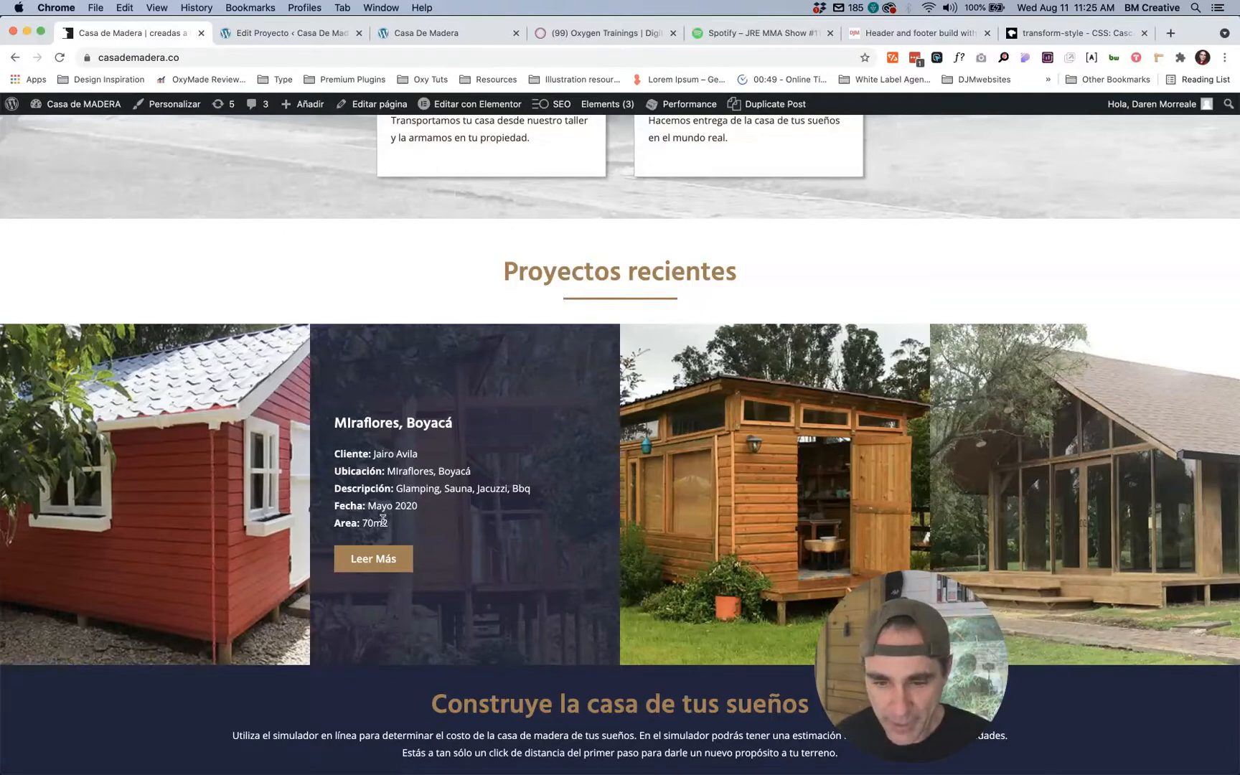
pyautogui.hotkey('ctrl', 'Tab')
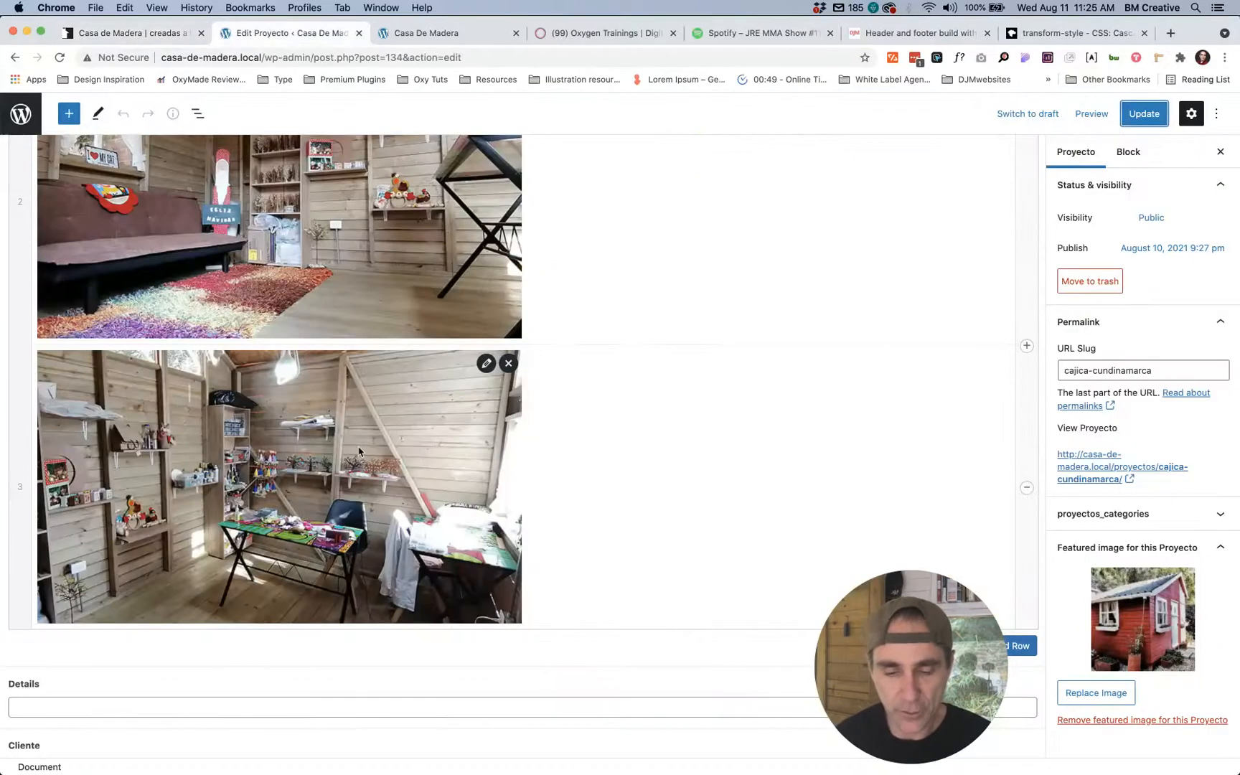
pyautogui.scroll(5, 359, 450)
pyautogui.click(36, 131)
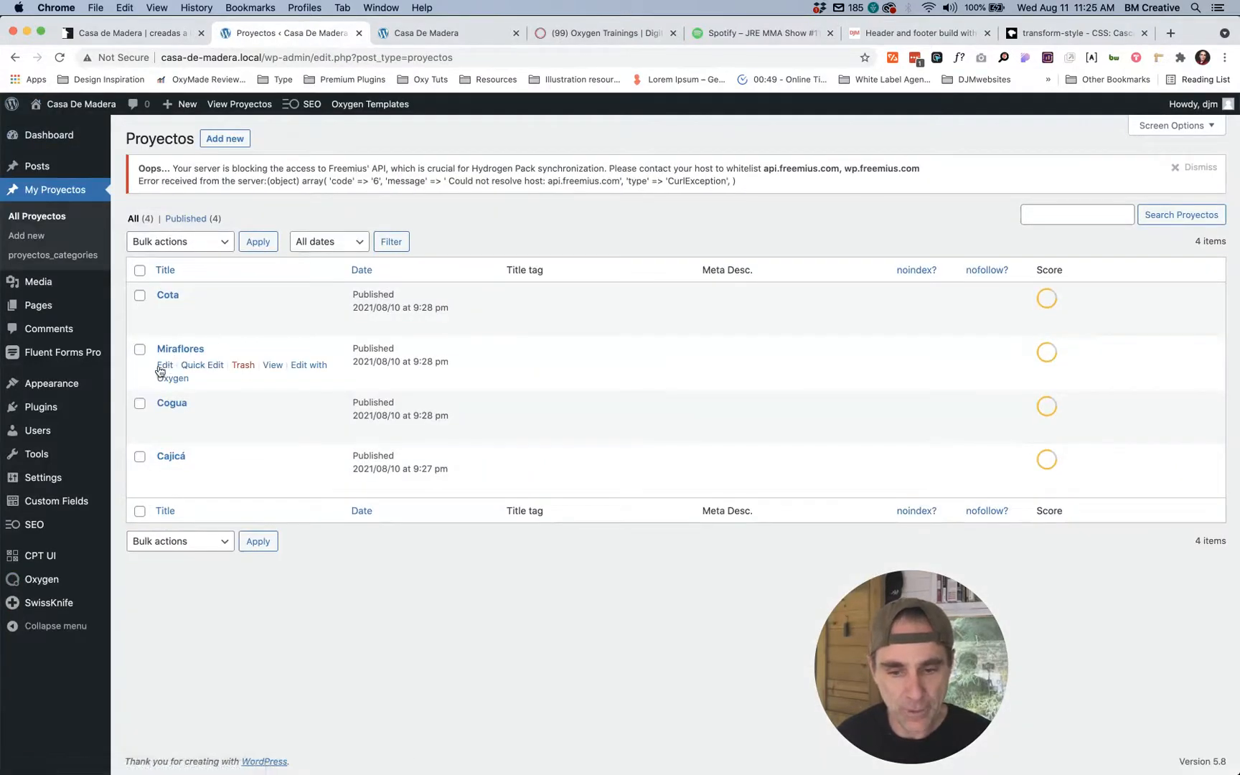
pyautogui.click(160, 368)
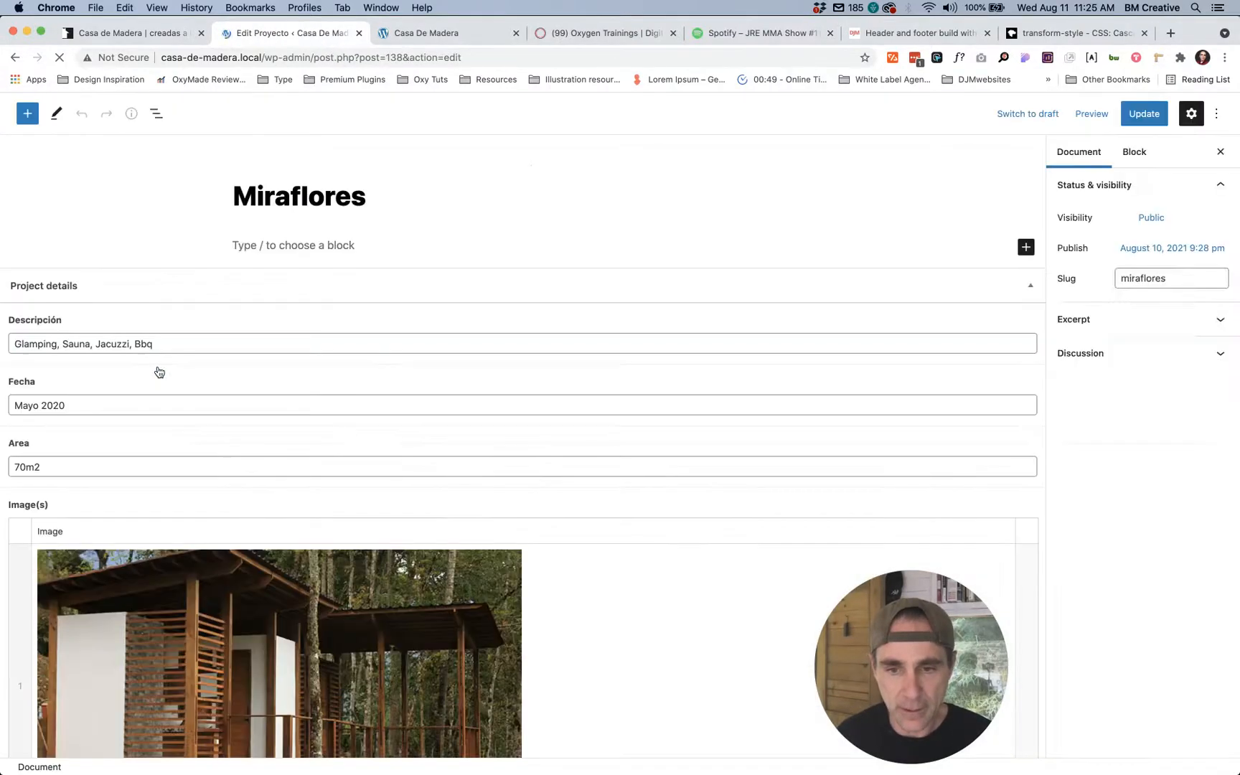
pyautogui.scroll(-15, 190, 436)
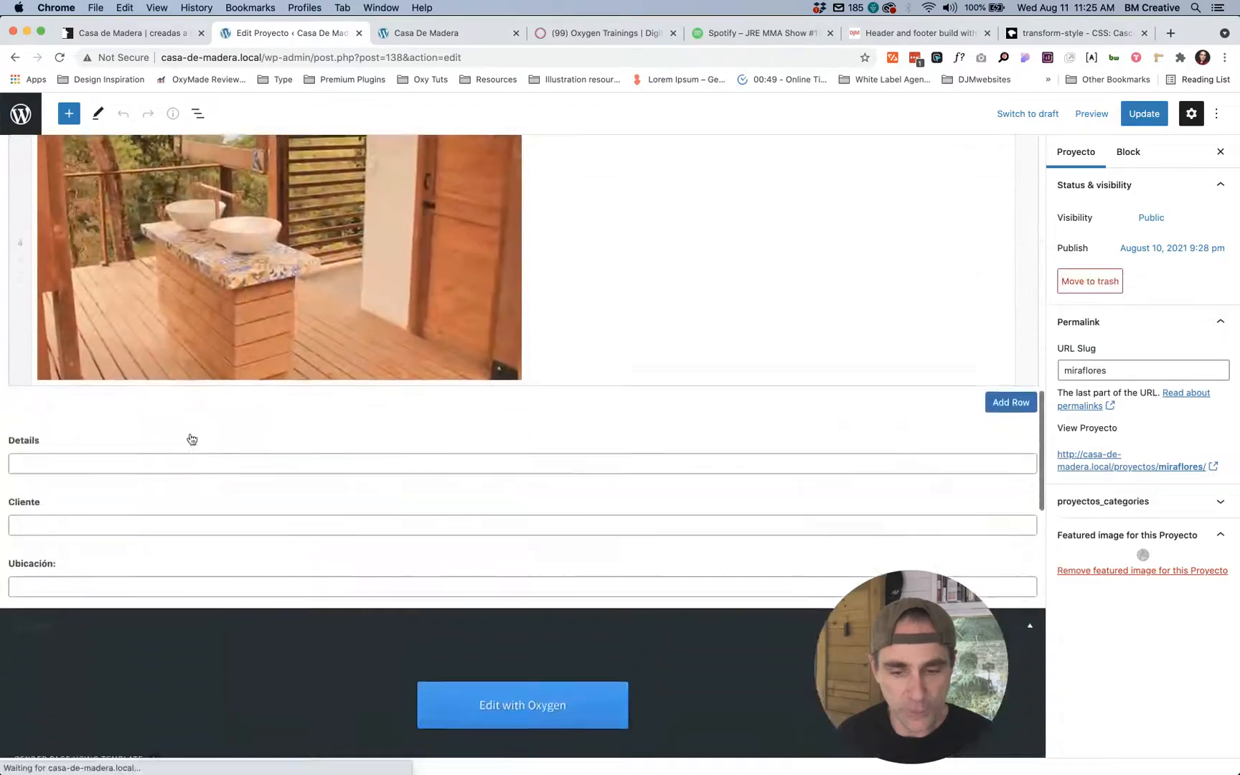
pyautogui.scroll(-3, 192, 439)
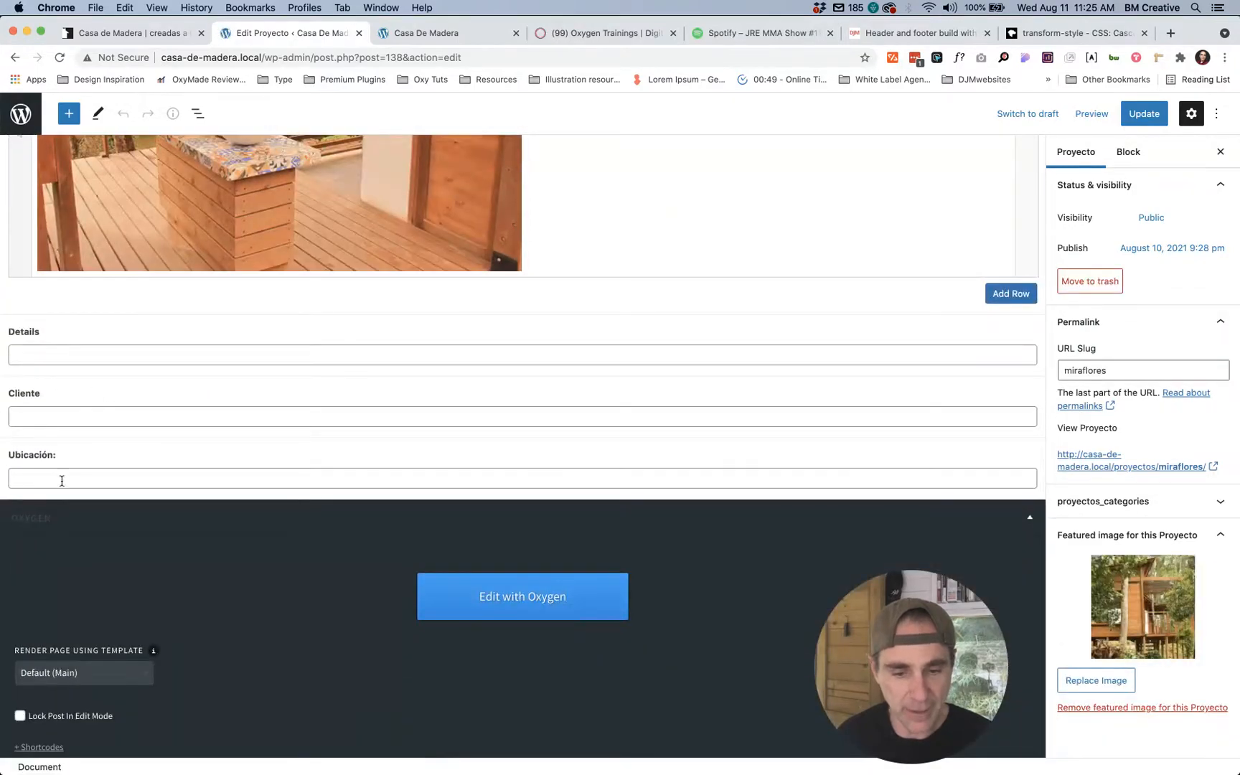
# Step: Copy the client's name from the live site's Miraflores card into the Miraflores project's Cliente field
pyautogui.hotkey('ctrl', 'shift', 'Tab')
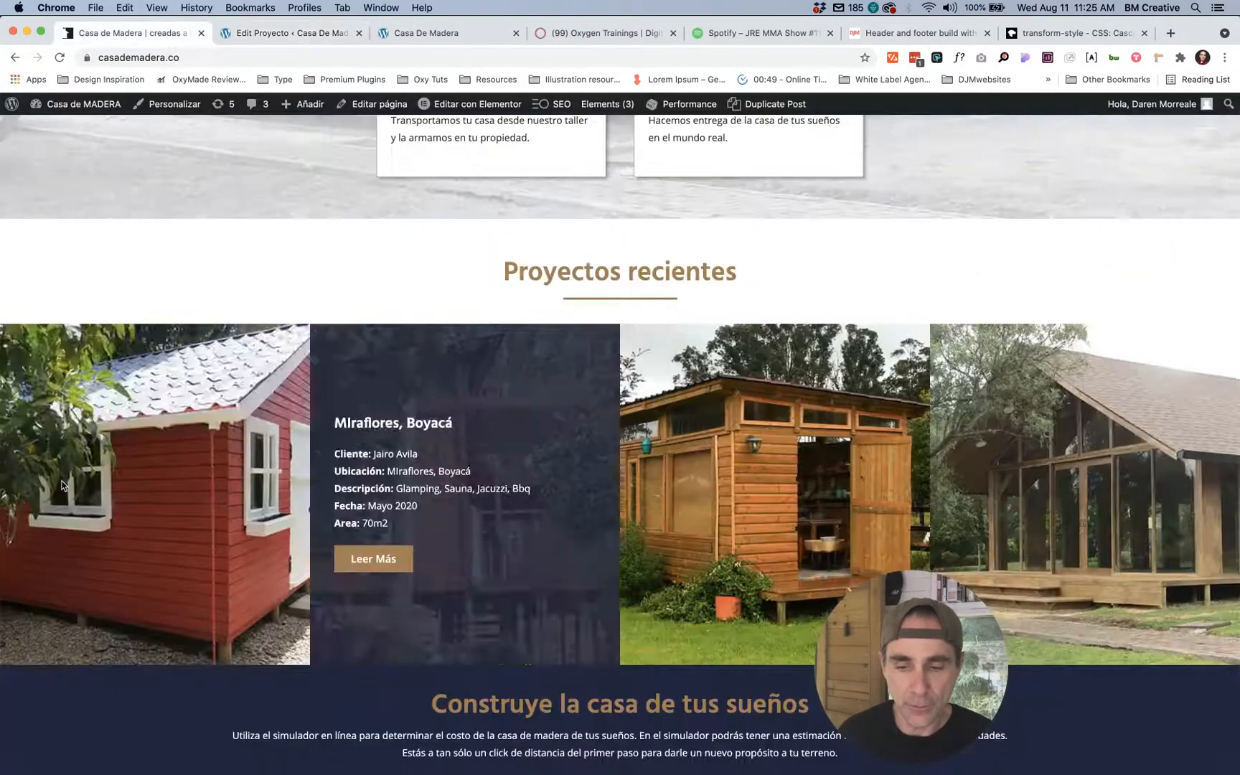
pyautogui.moveTo(382, 371)
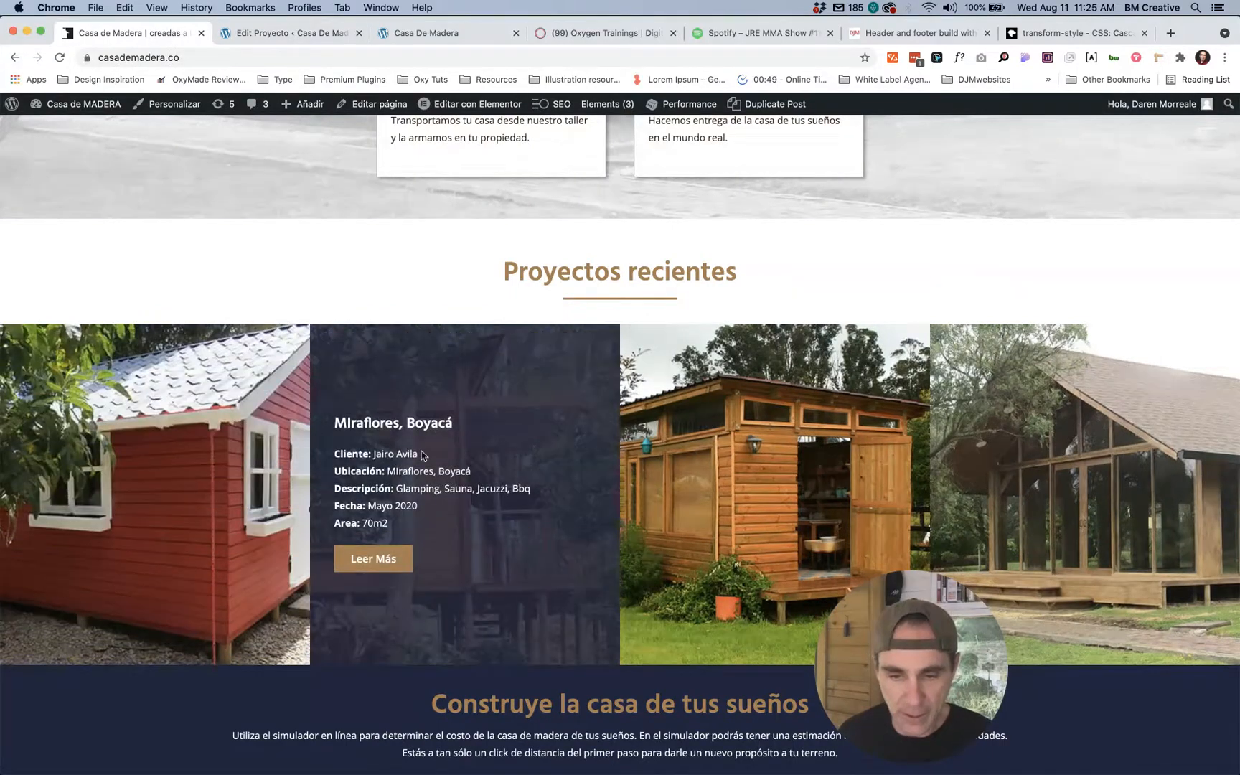
pyautogui.moveTo(418, 455); pyautogui.dragTo(375, 455)
pyautogui.press('super+c')
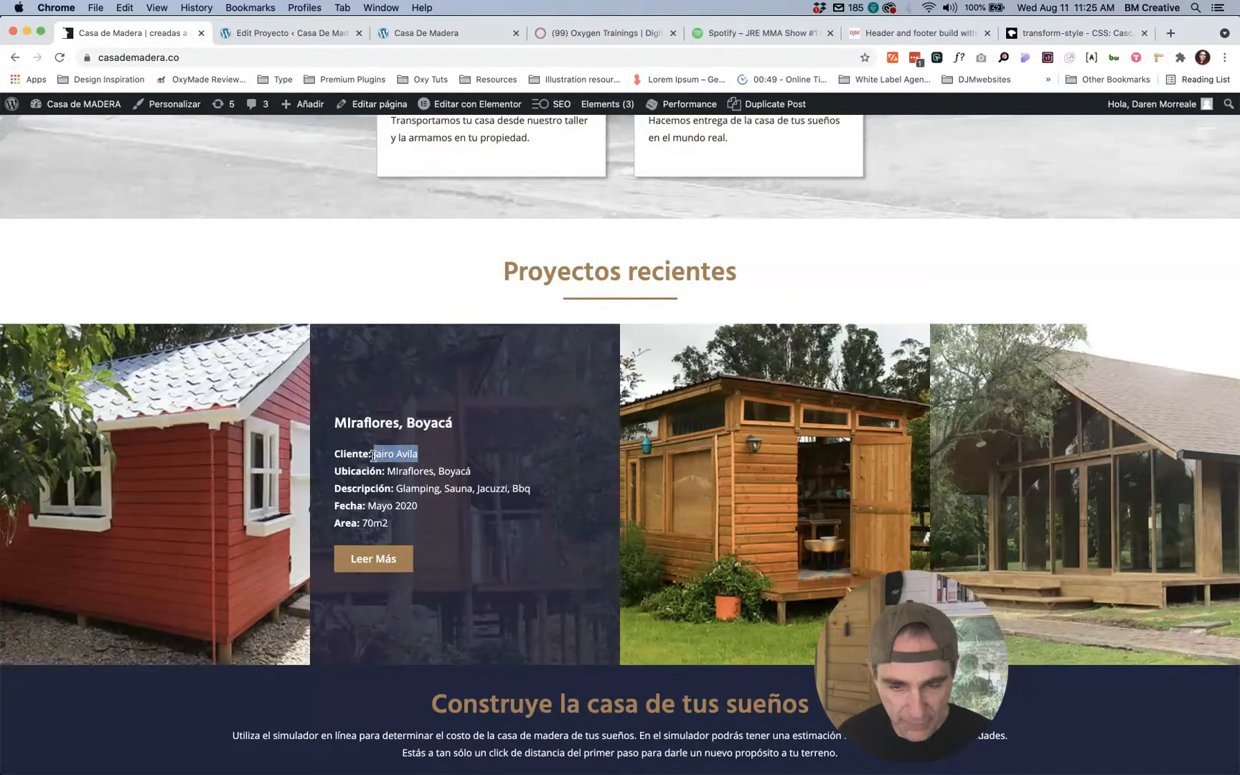
pyautogui.hotkey('ctrl', 'Tab')
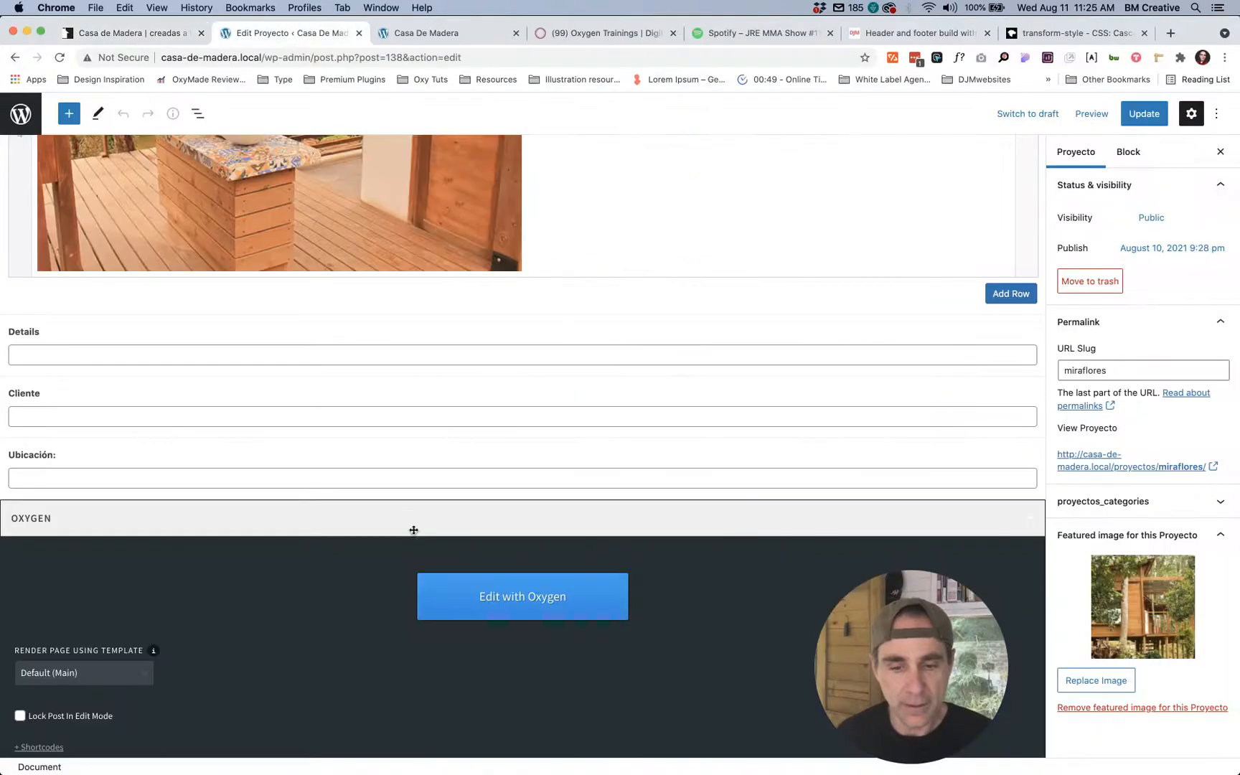
pyautogui.click(134, 415)
pyautogui.press('super+v')
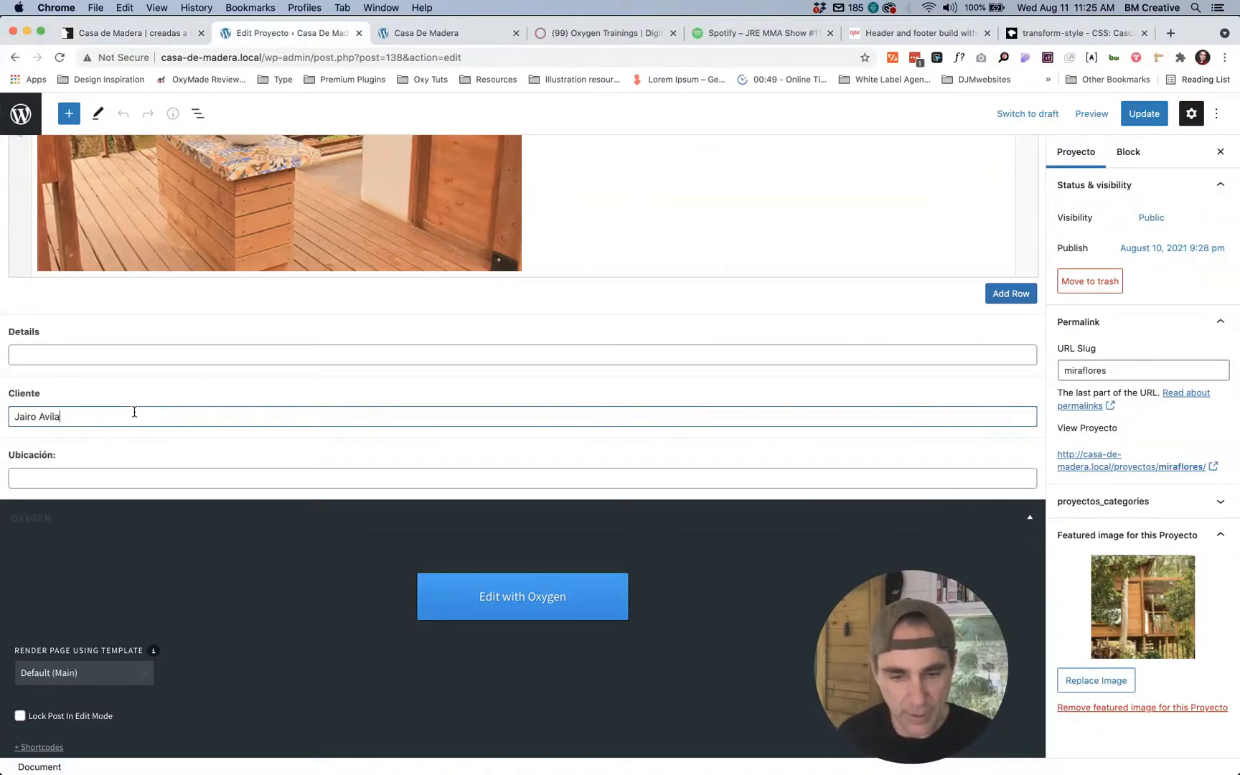
# Step: Fill the Miraflores project's Ubicación with "MIraflores, Boyacá" copied from the live site's card, and update the post
pyautogui.hotkey('ctrl', 'shift', 'Tab')
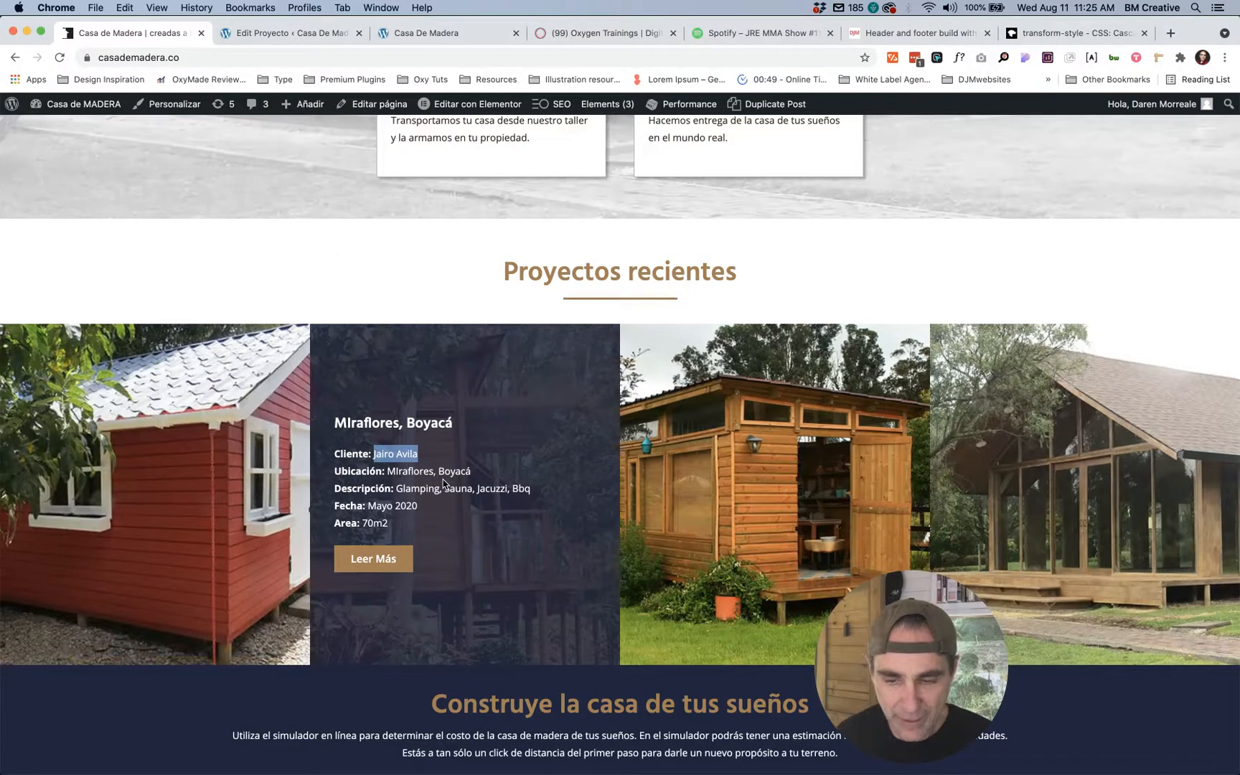
pyautogui.moveTo(470, 471); pyautogui.dragTo(390, 473)
pyautogui.press('super+c')
pyautogui.hotkey('ctrl', 'Tab')
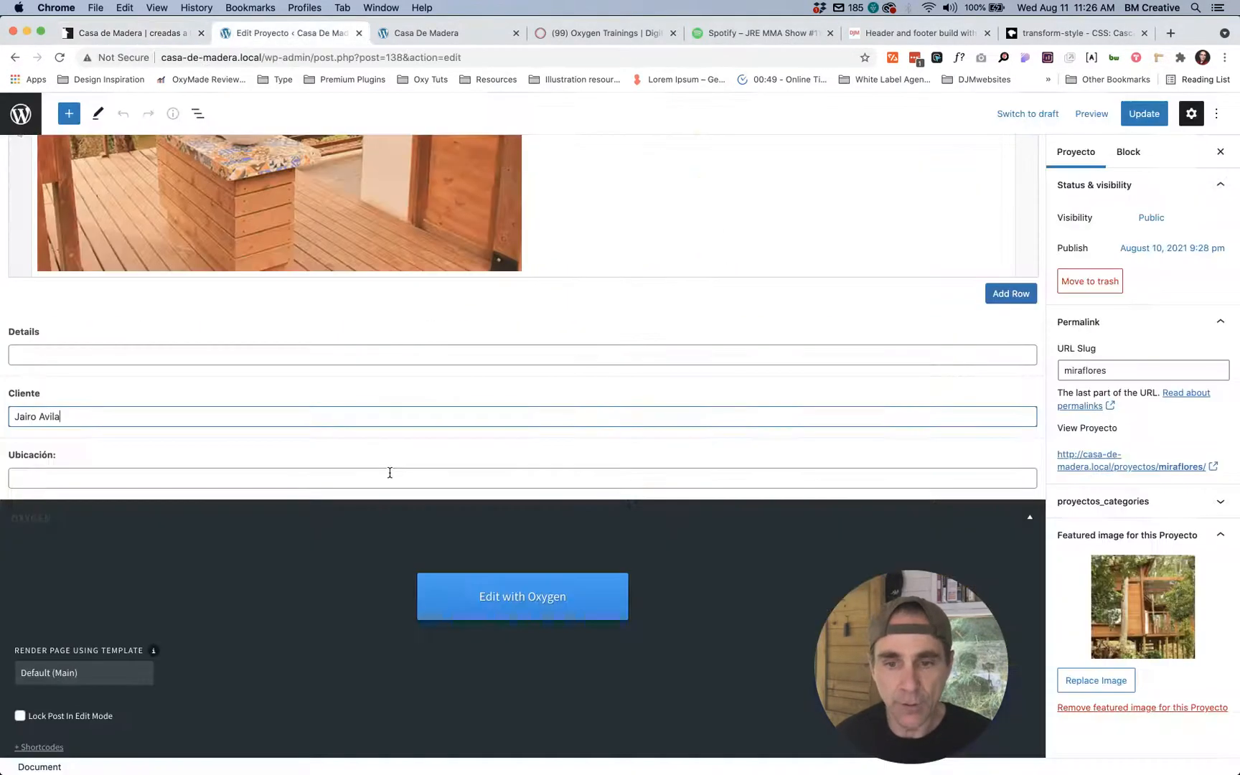
pyautogui.click(150, 477)
pyautogui.press('super+v')
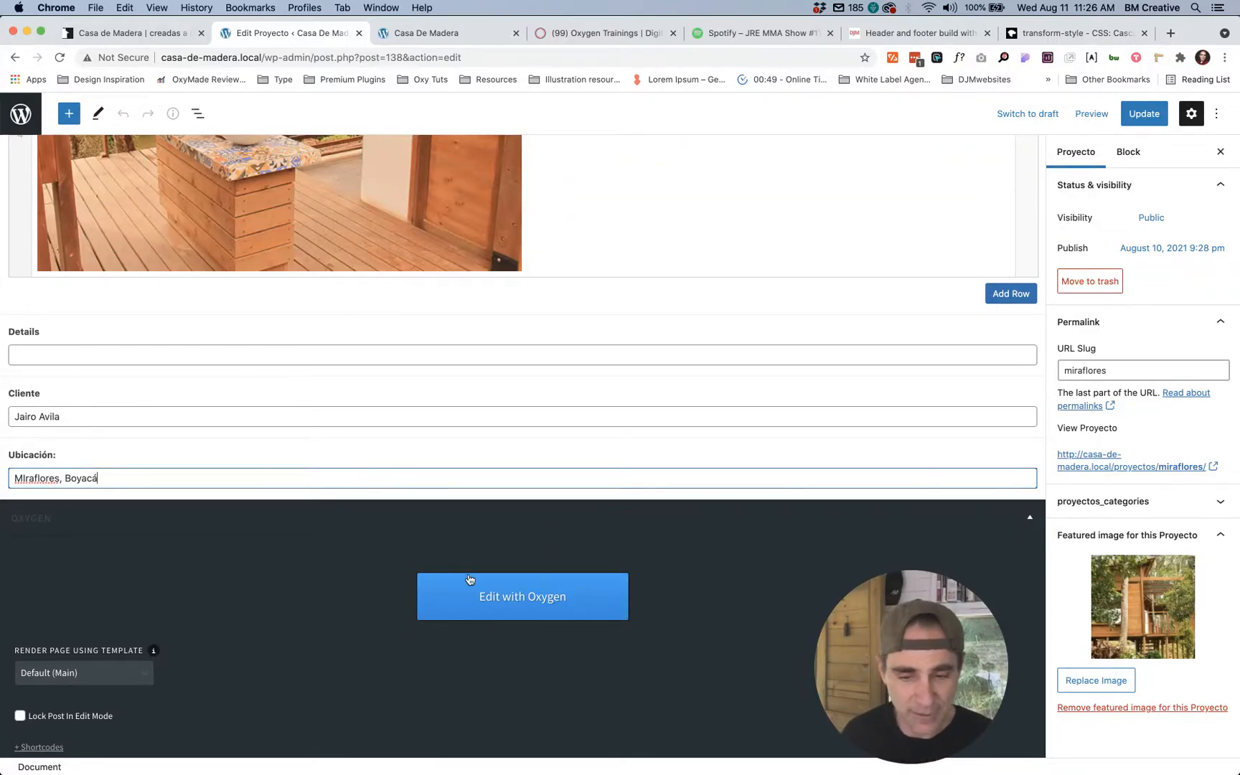
pyautogui.click(1143, 120)
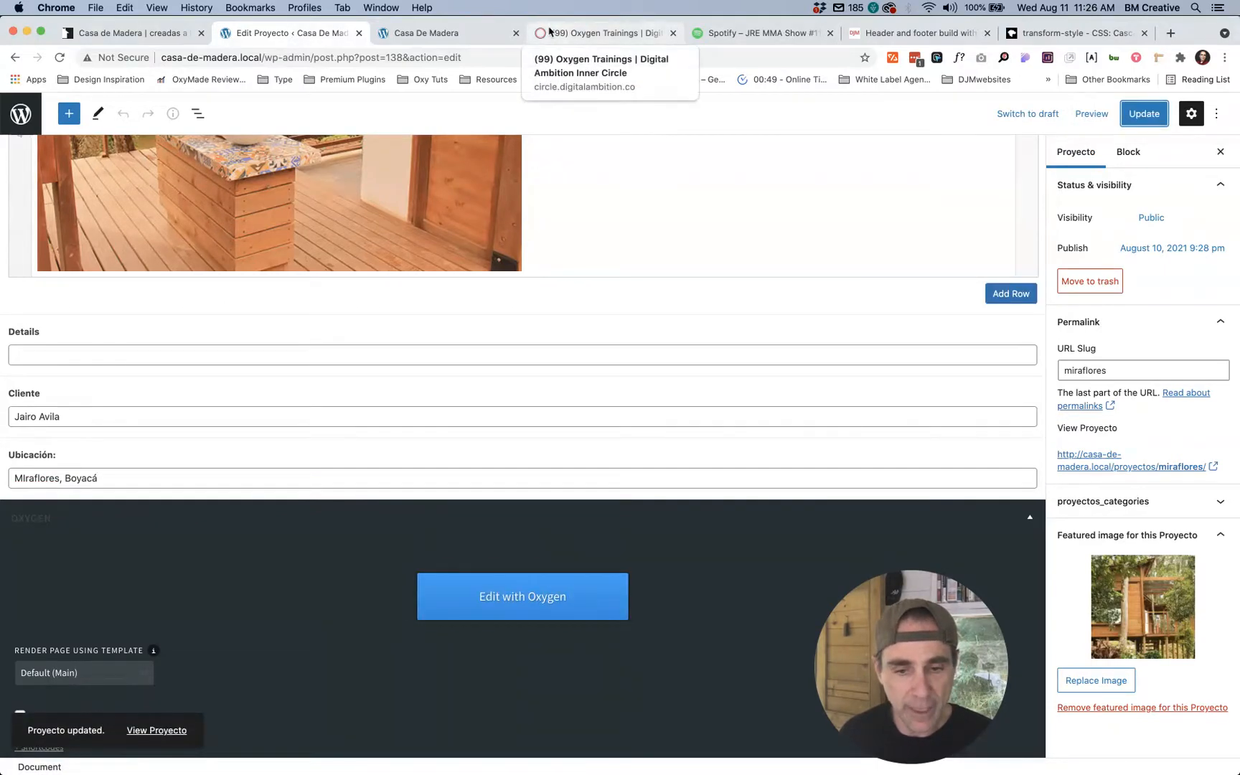
# Step: Open the Cogua project for editing and fill its Cliente field with the client's name copied from the live site's Cogua card
pyautogui.click(20, 113)
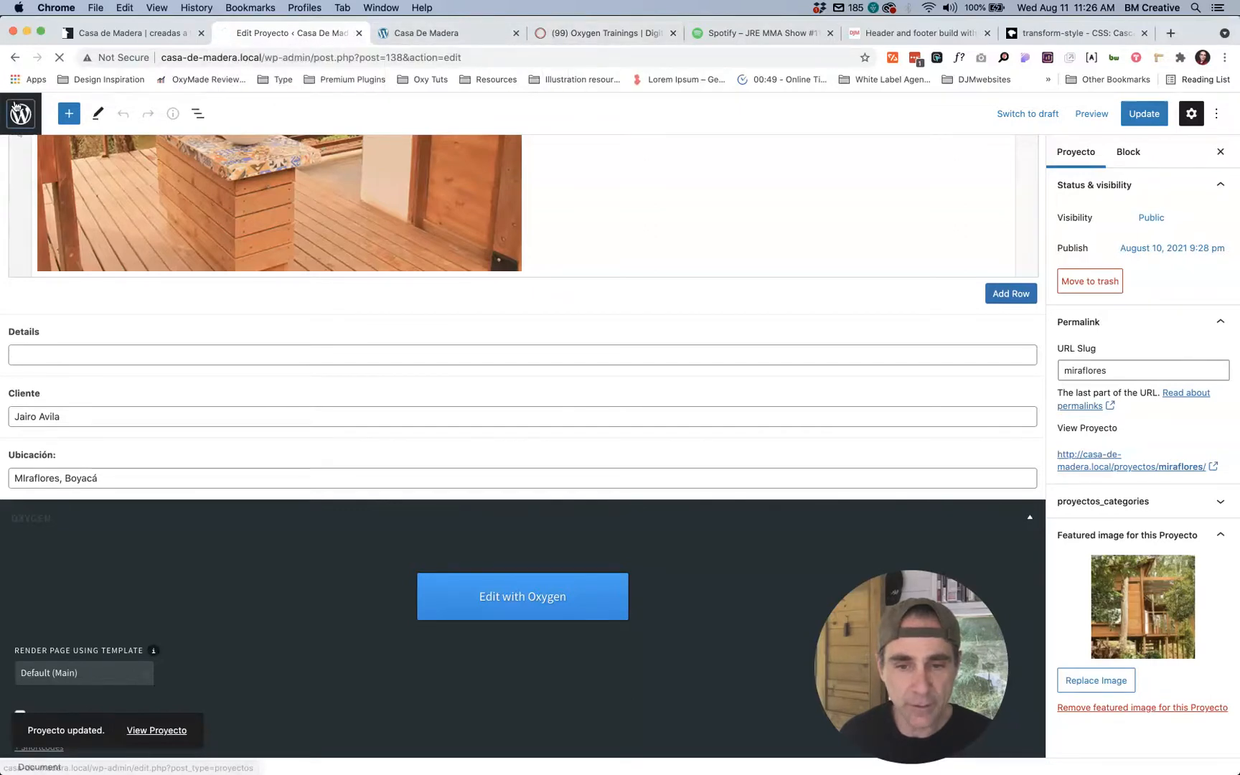
pyautogui.click(129, 33)
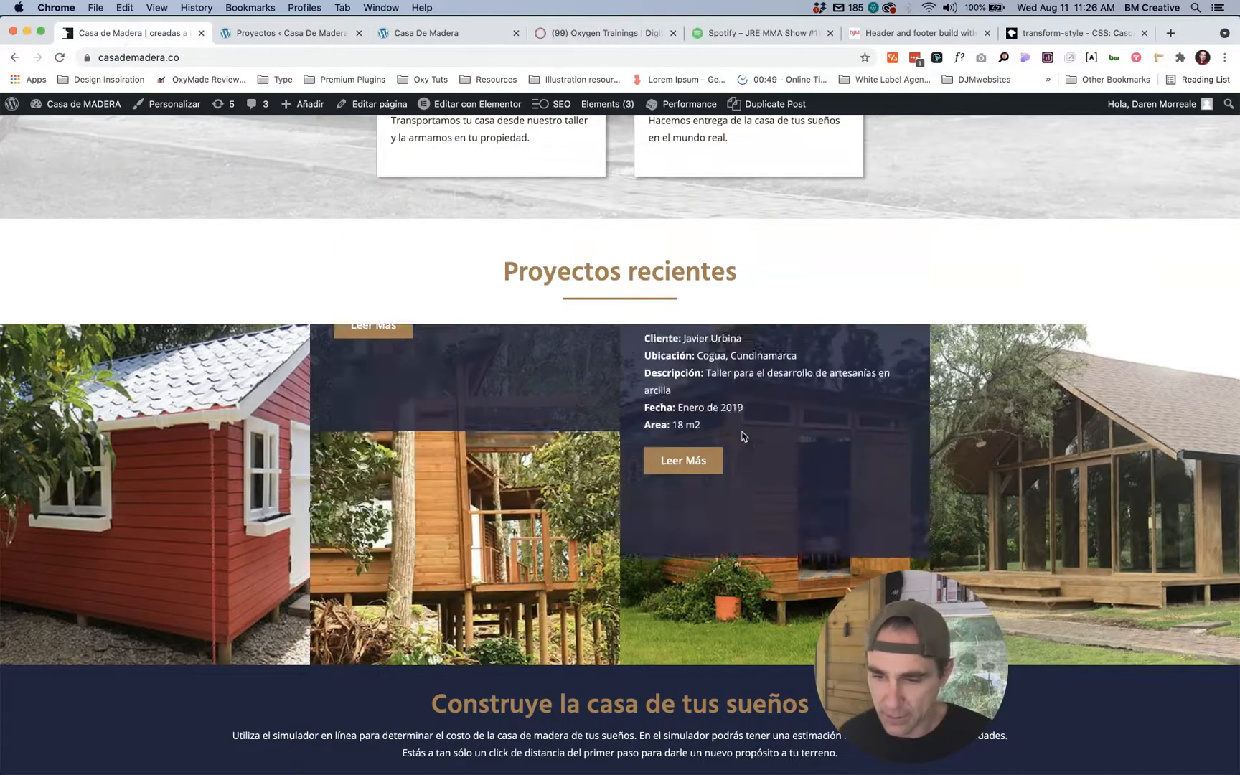
pyautogui.scroll(-1, 732, 427)
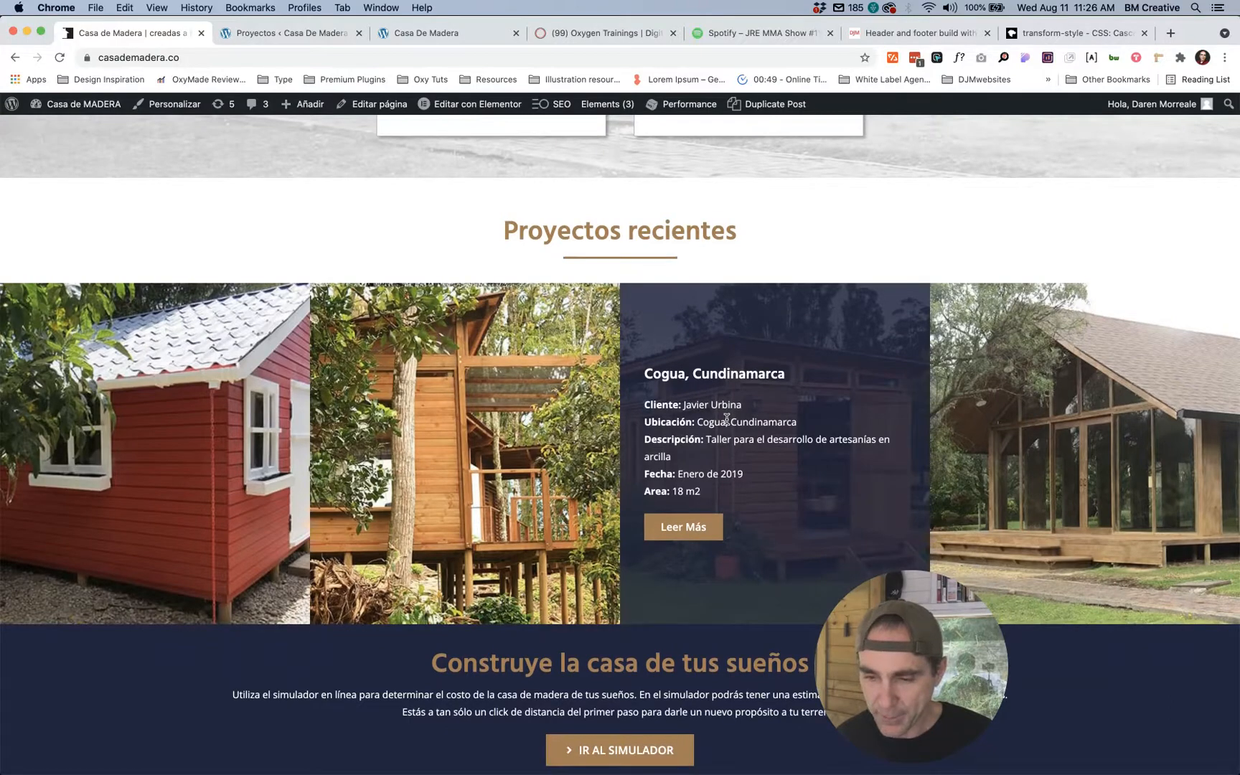
pyautogui.moveTo(743, 406); pyautogui.dragTo(682, 406)
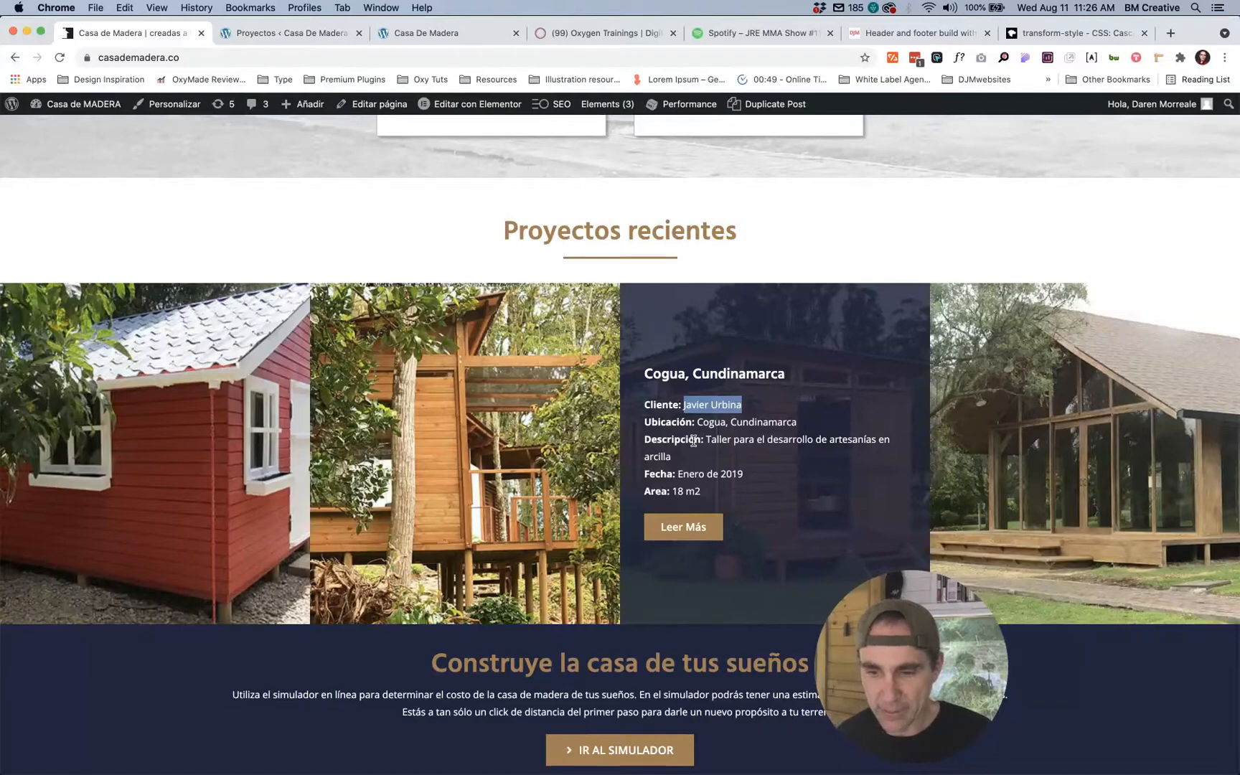
pyautogui.hotkey('ctrl', 'Tab')
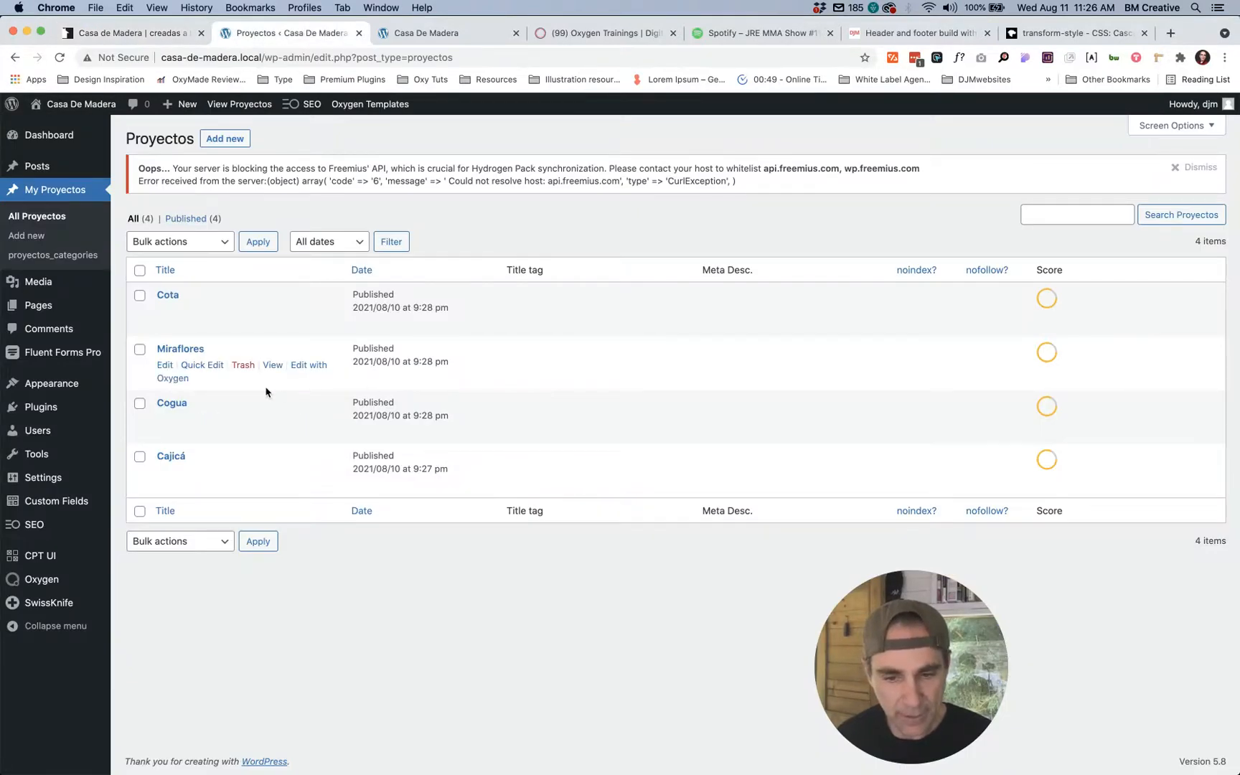
pyautogui.click(164, 419)
pyautogui.hotkey('ctrl', 'shift', 'Tab')
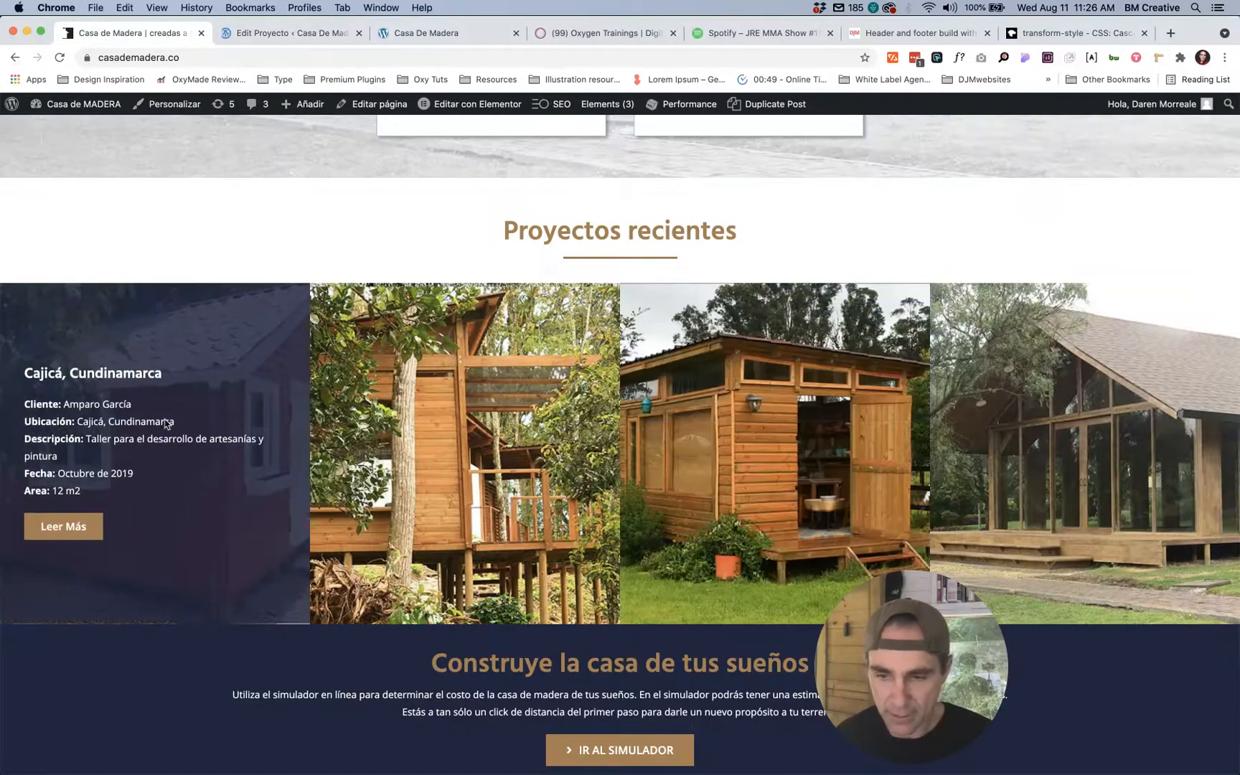
pyautogui.hotkey('ctrl', 'Tab')
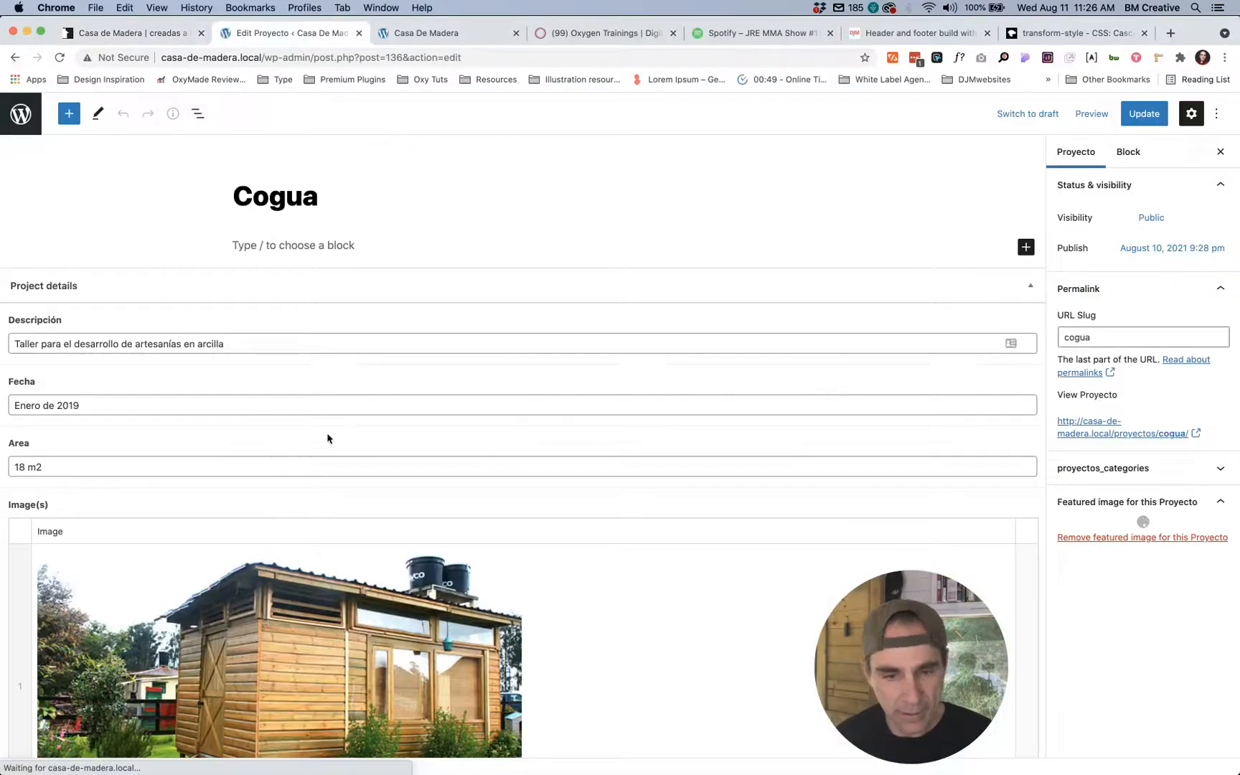
pyautogui.scroll(-15, 327, 438)
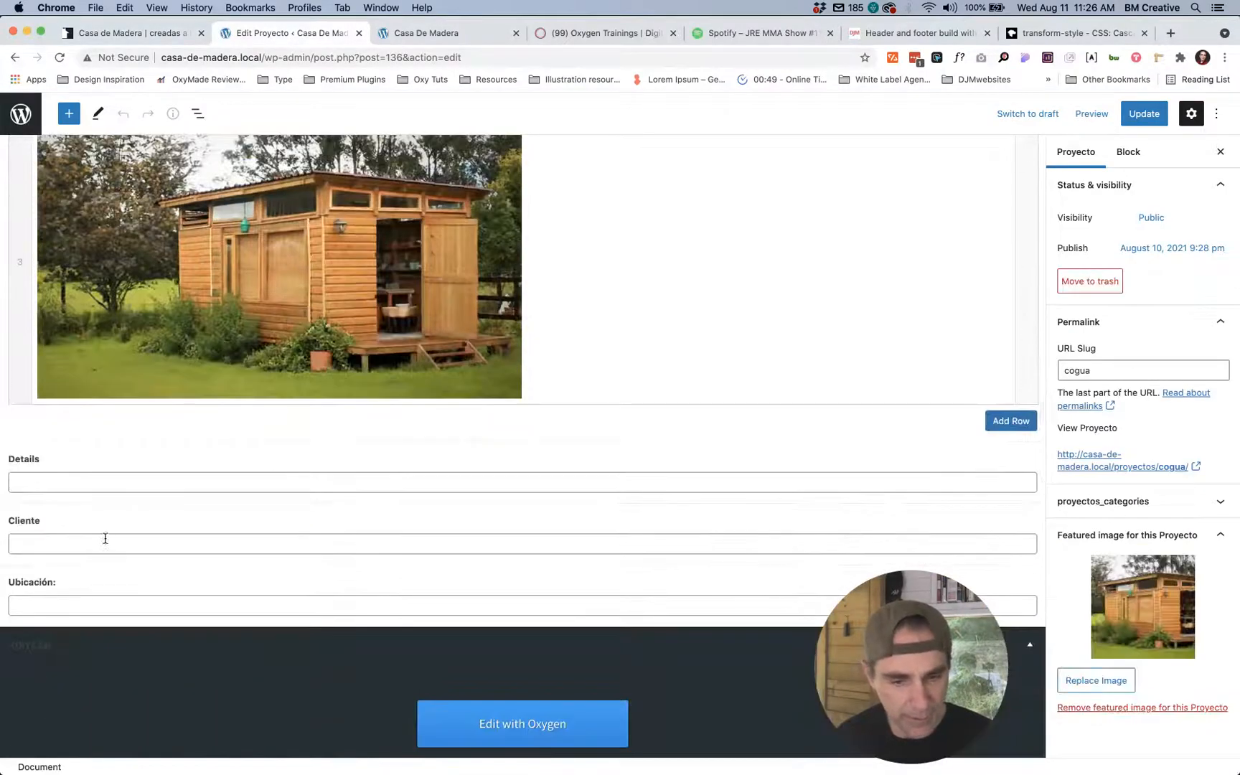
pyautogui.click(105, 540)
pyautogui.press('super+v')
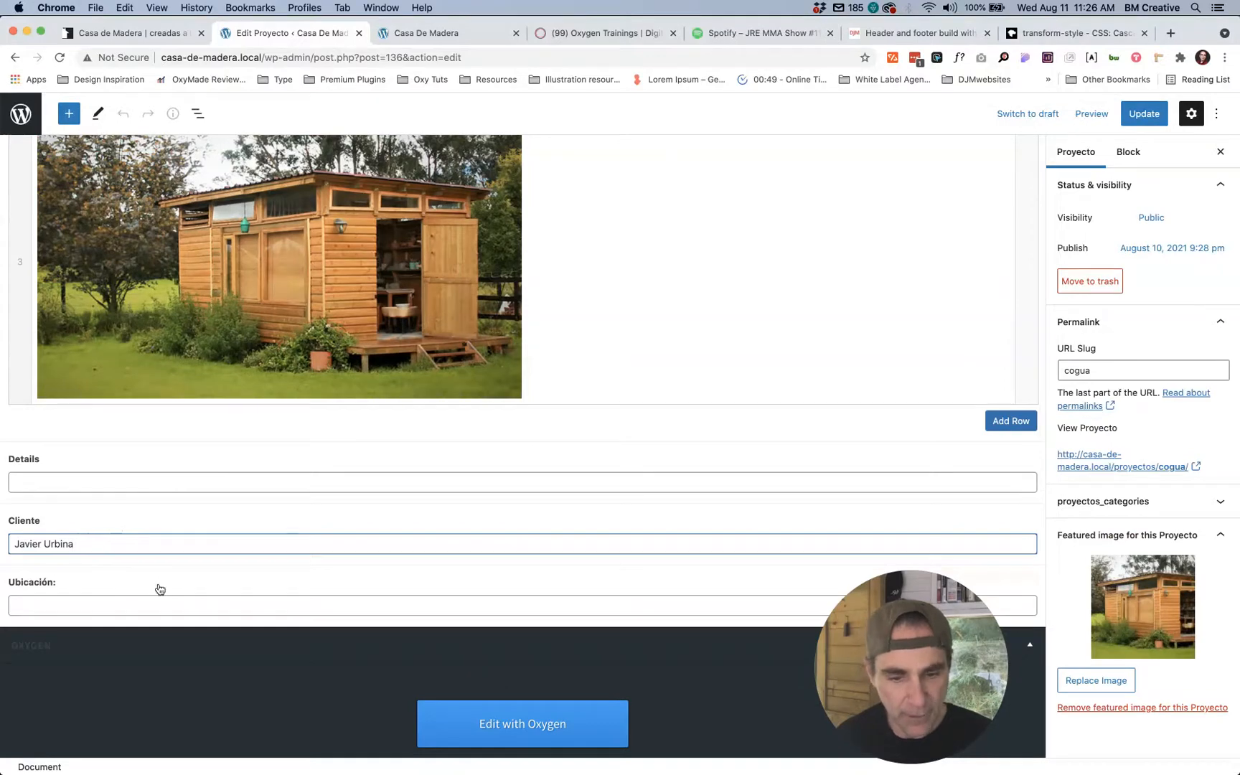
# Step: Fill the Cogua project's Ubicación with "Cogua, Cundinamarca" copied from the live site's card, and update the post
pyautogui.hotkey('ctrl', 'shift', 'Tab')
pyautogui.moveTo(737, 409)
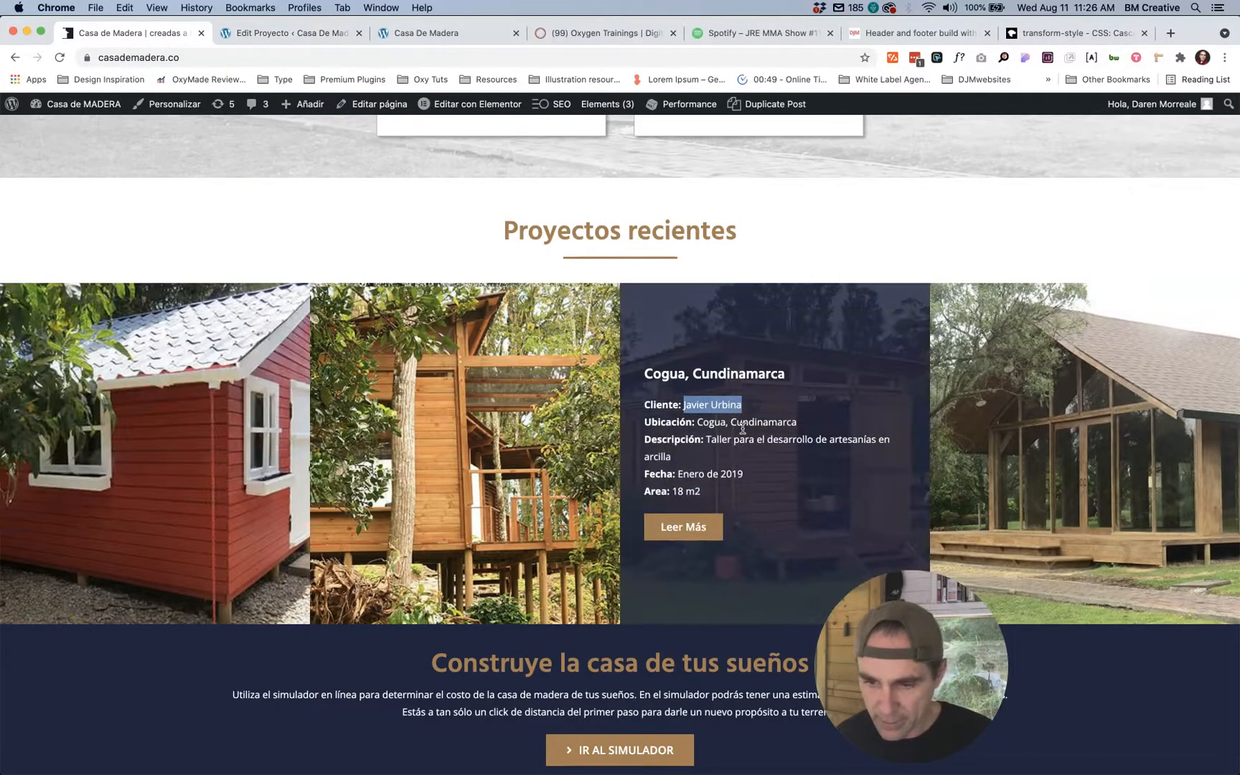
pyautogui.moveTo(798, 422); pyautogui.dragTo(695, 424)
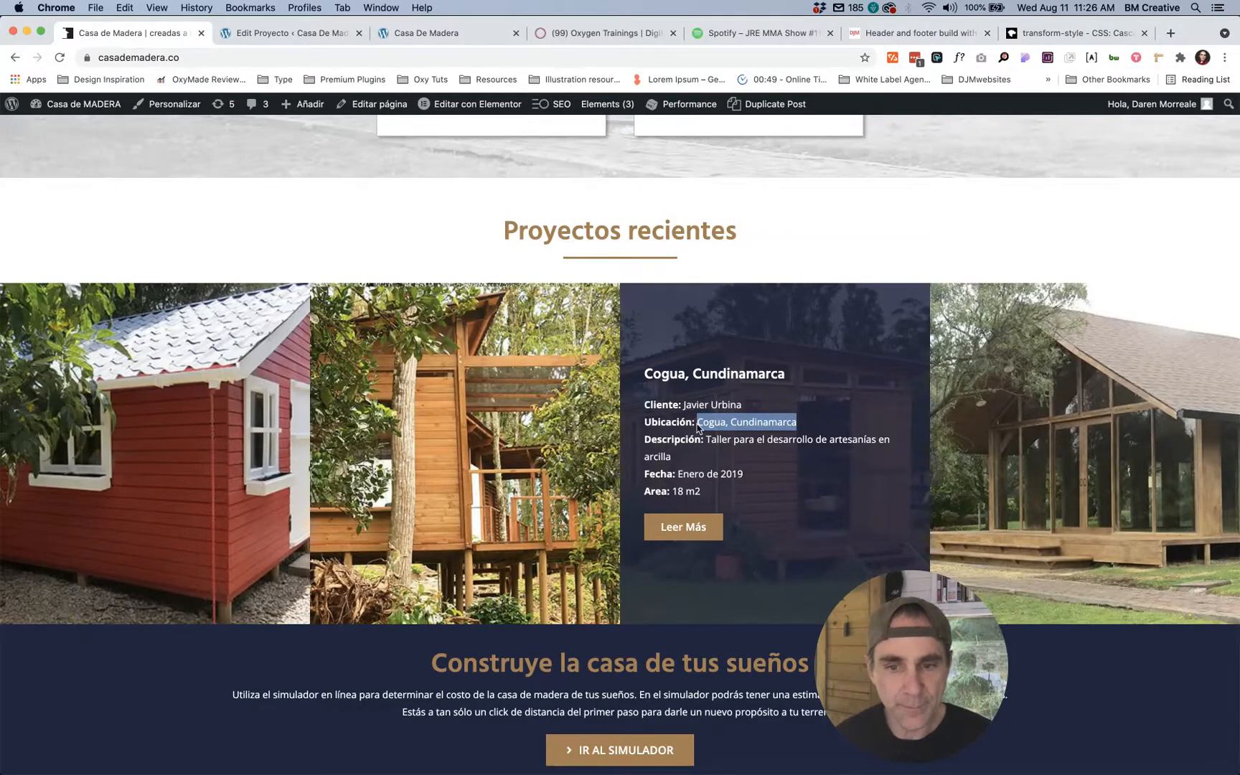
pyautogui.hotkey('ctrl', 'Tab')
pyautogui.click(123, 600)
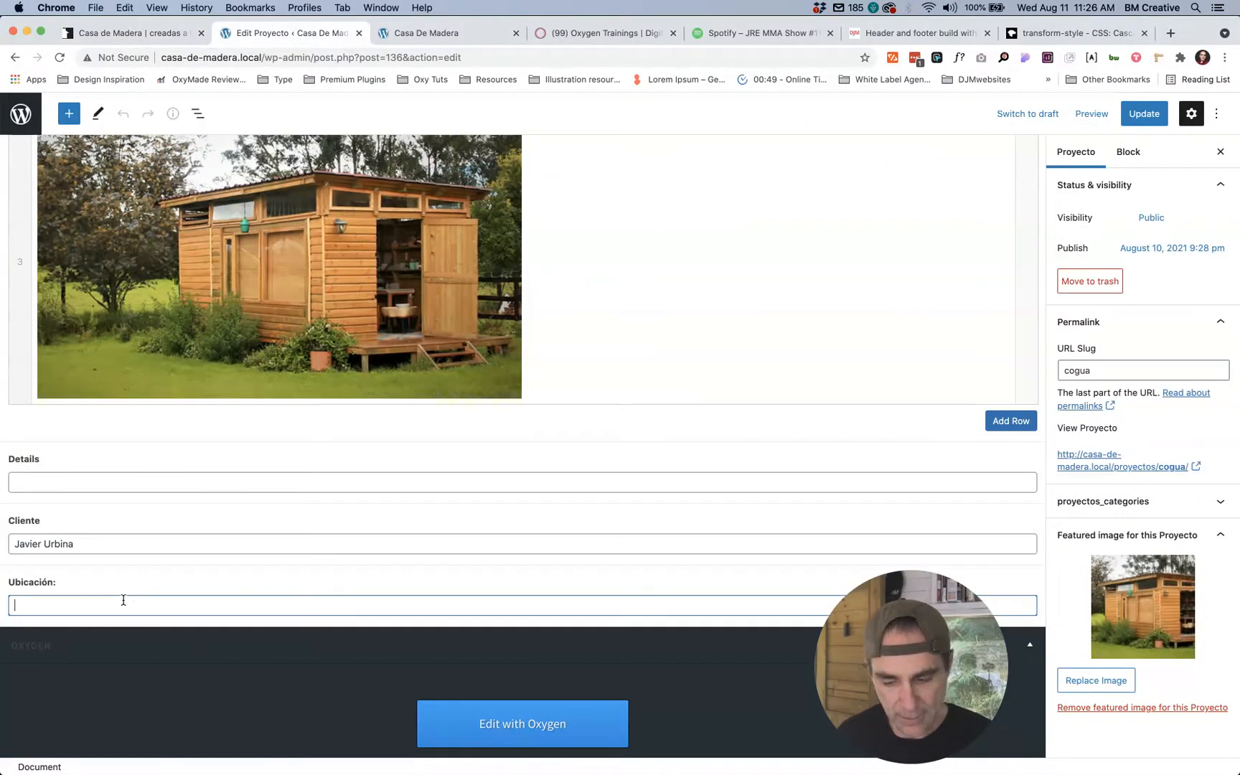
pyautogui.press('super+v')
pyautogui.click(1142, 114)
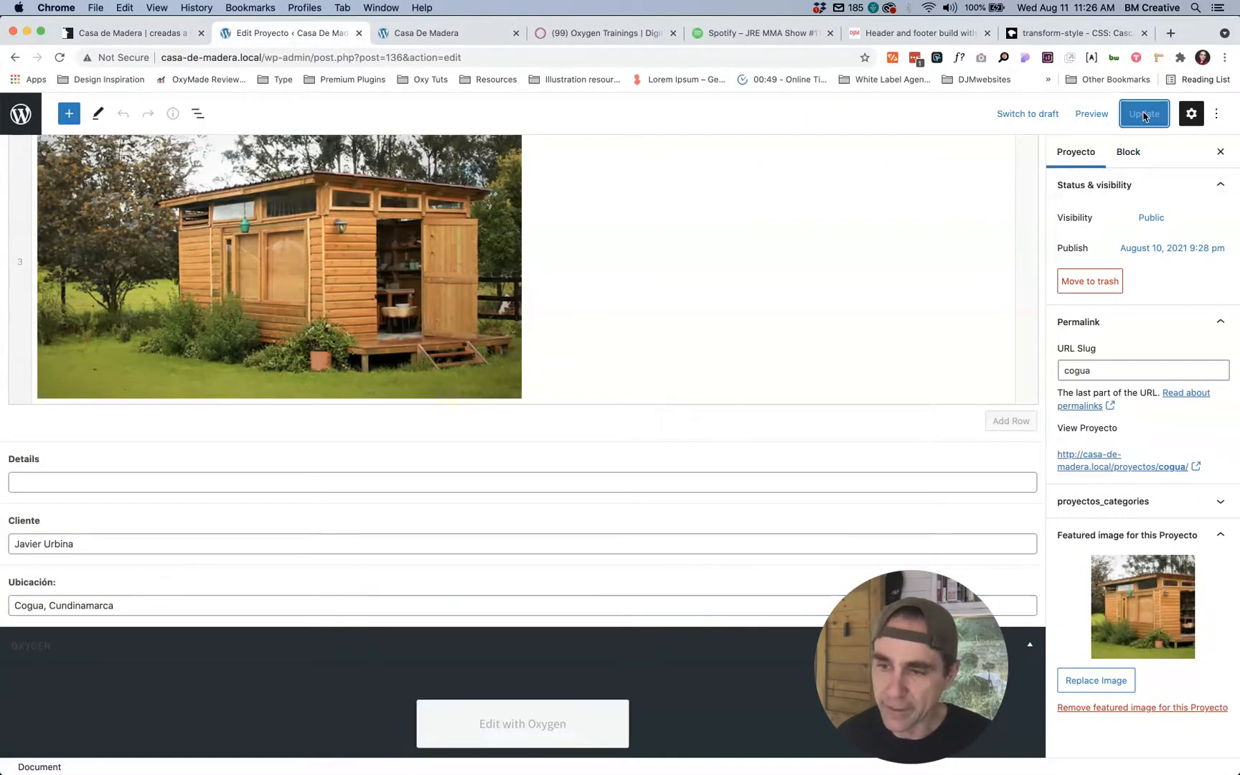
# Step: Copy the client's name from the live site's Cota card and return to the local site's projects list
pyautogui.hotkey('ctrl', 'shift', 'Tab')
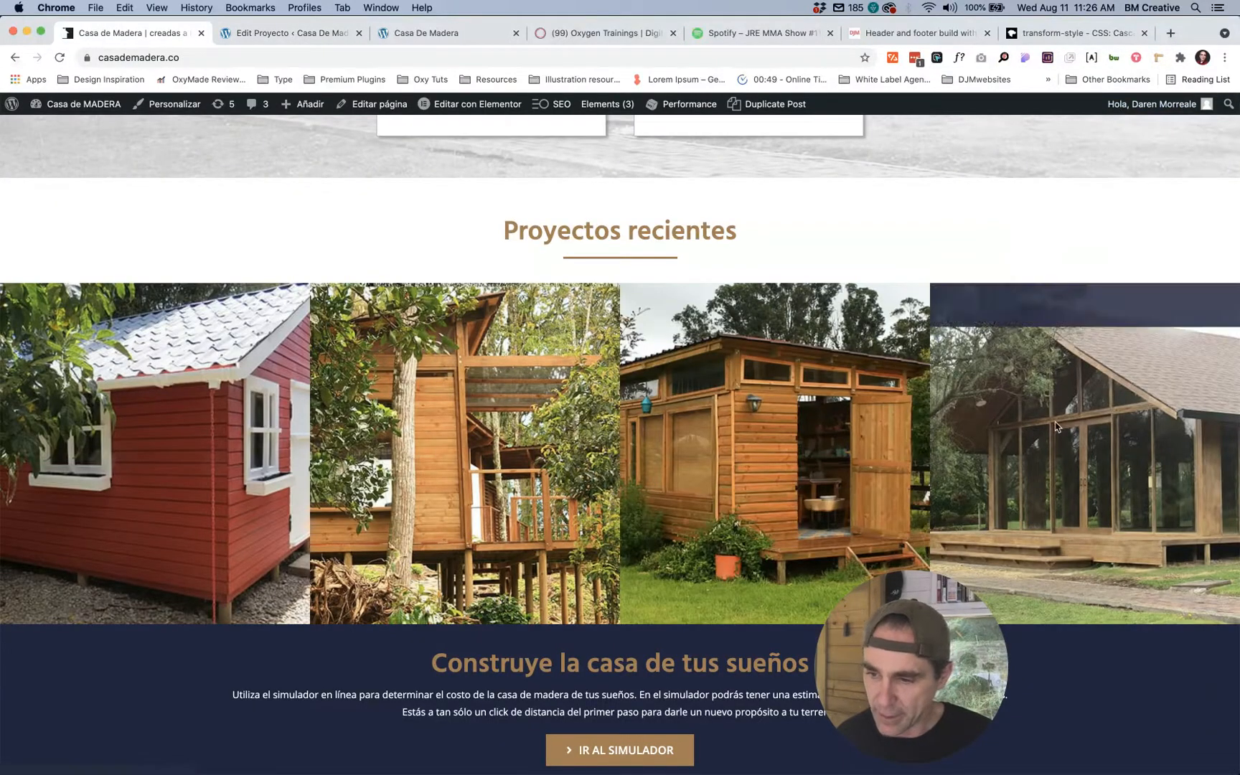
pyautogui.moveTo(1055, 422)
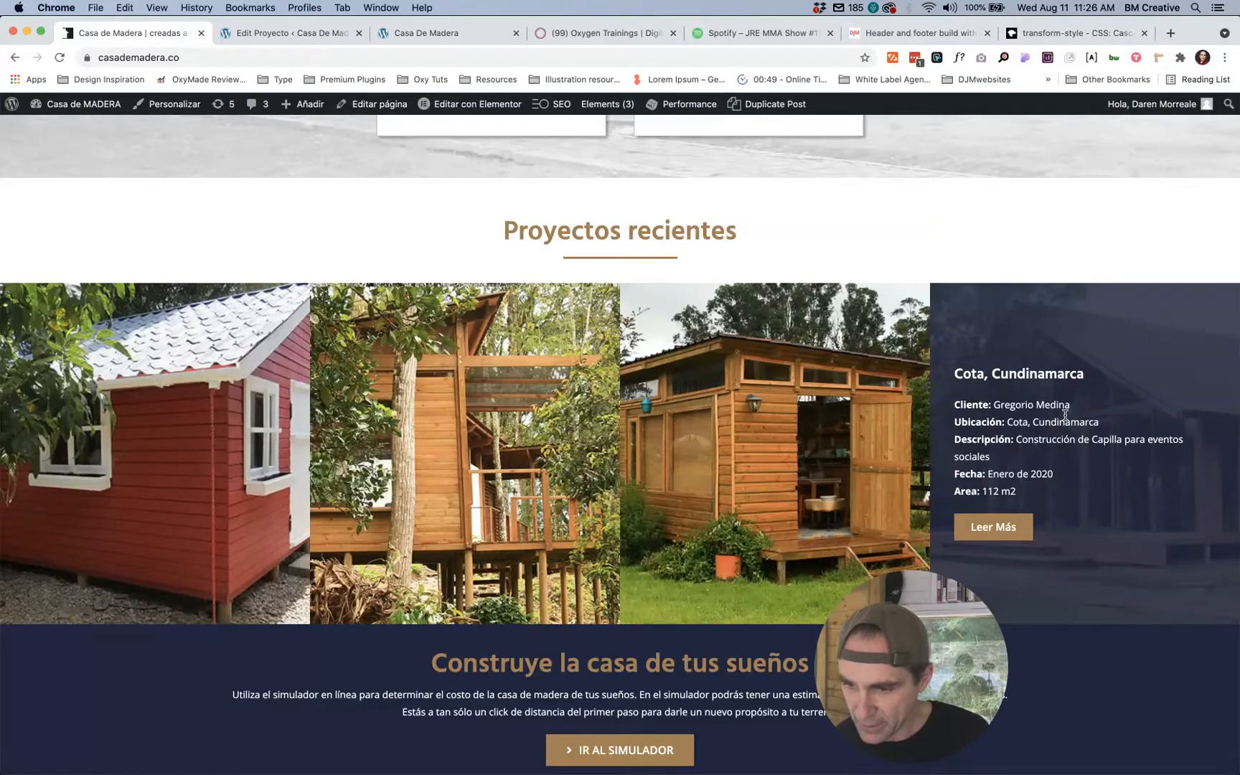
pyautogui.moveTo(1071, 409); pyautogui.dragTo(993, 407)
pyautogui.press('super+c')
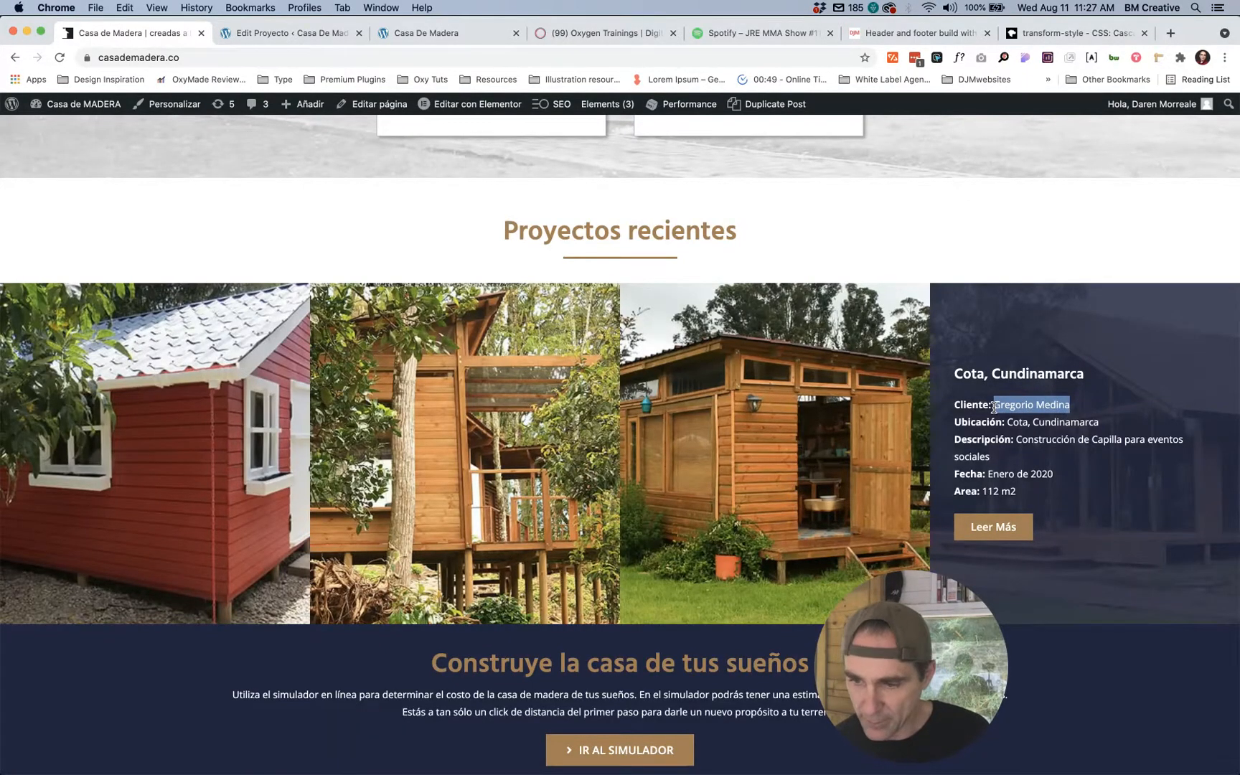
pyautogui.hotkey('ctrl', 'Tab')
pyautogui.click(18, 108)
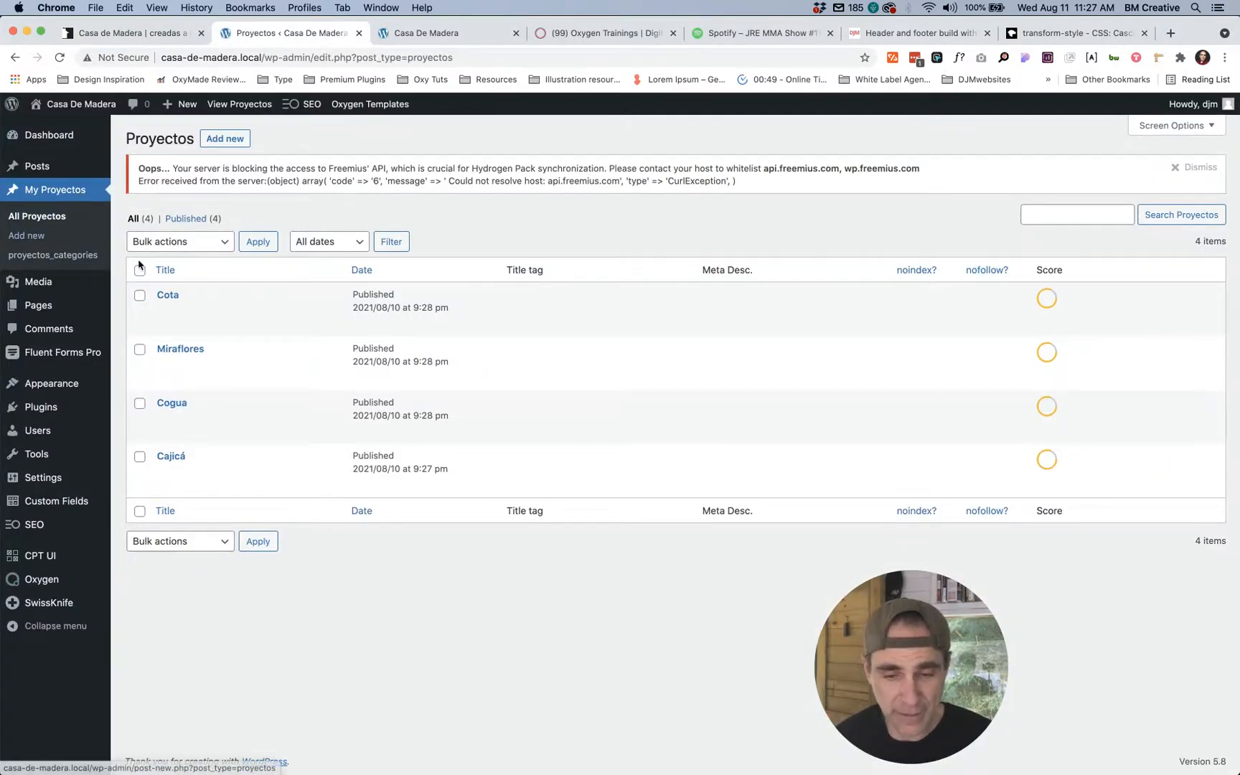
pyautogui.hotkey('ctrl', 'shift', 'Tab')
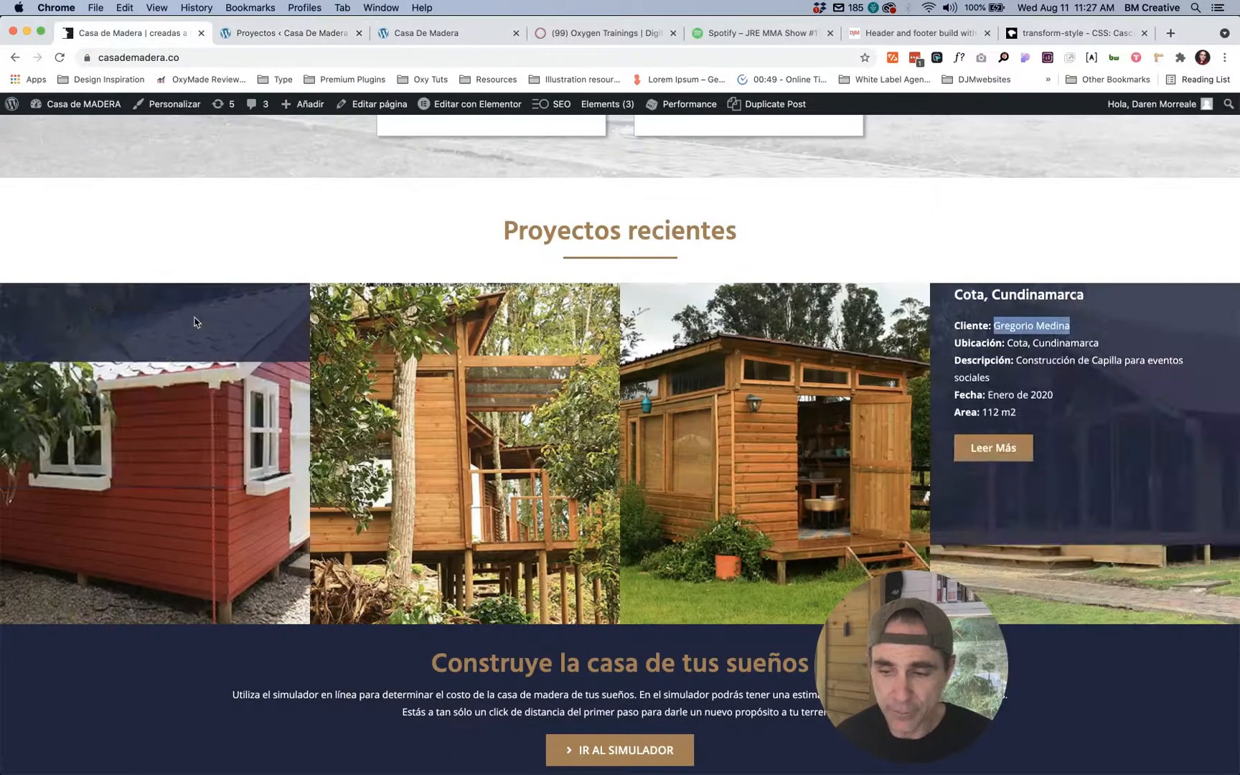
pyautogui.hotkey('ctrl', 'shift', 'Tab')
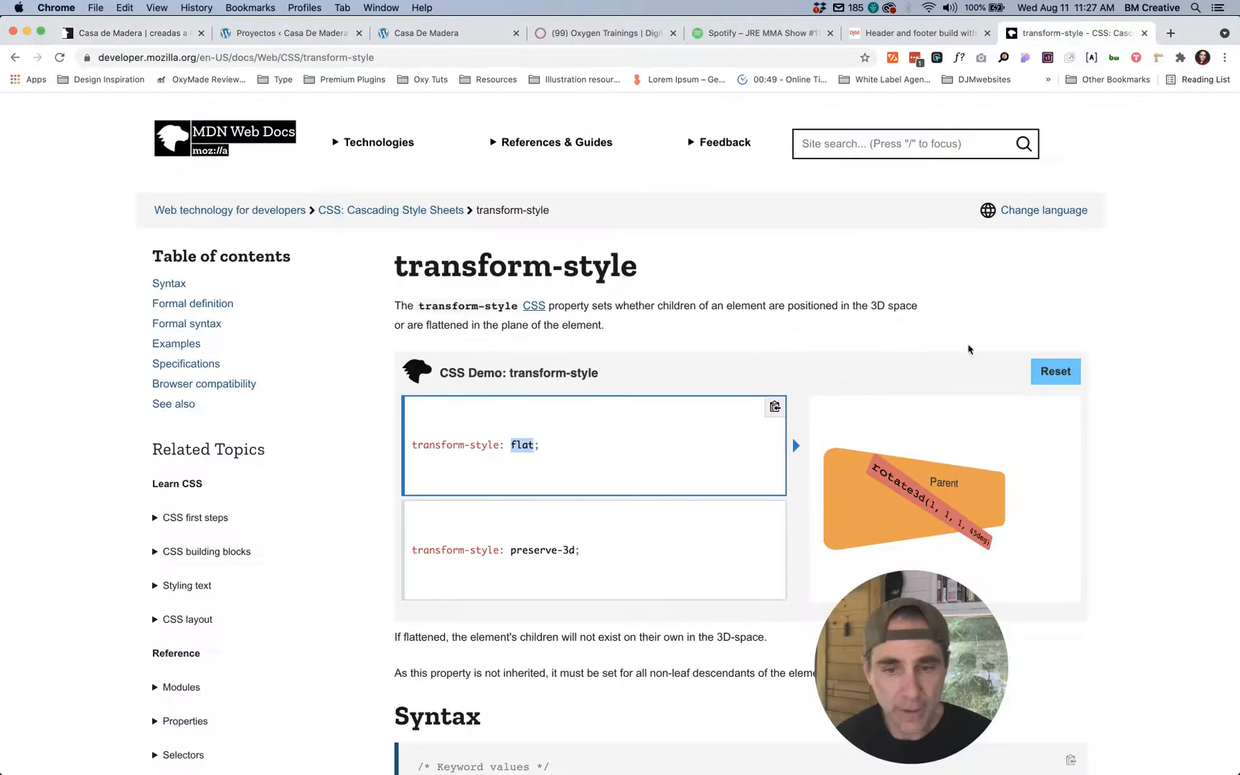
pyautogui.hotkey('ctrl', 'Tab')
pyautogui.hotkey('ctrl', 'Tab')
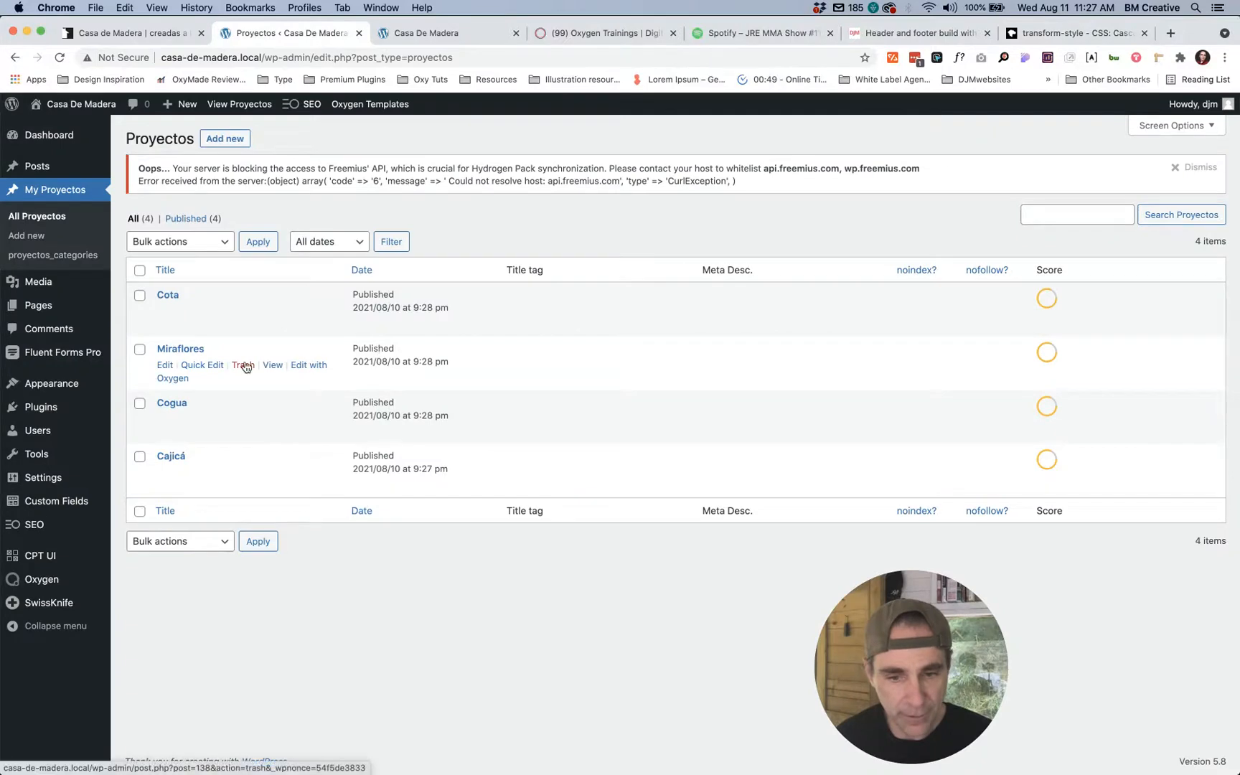
pyautogui.click(165, 418)
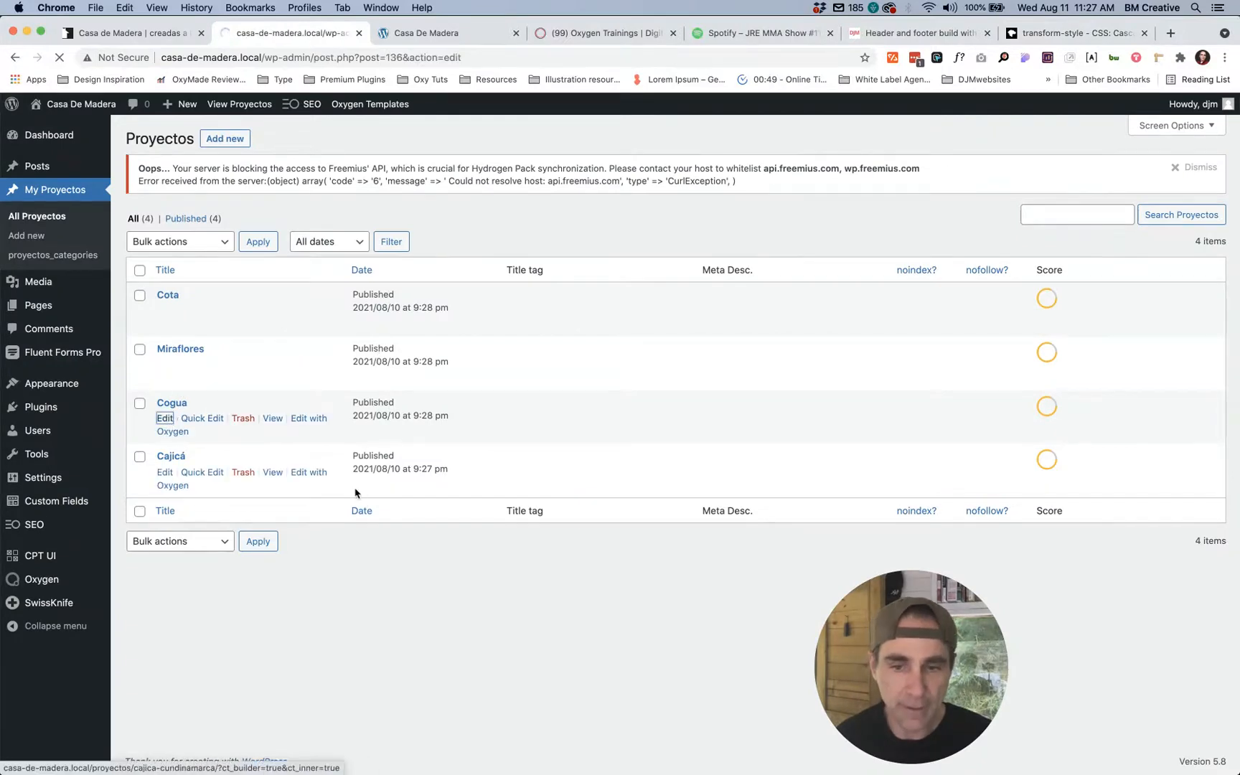
pyautogui.scroll(-20, 355, 490)
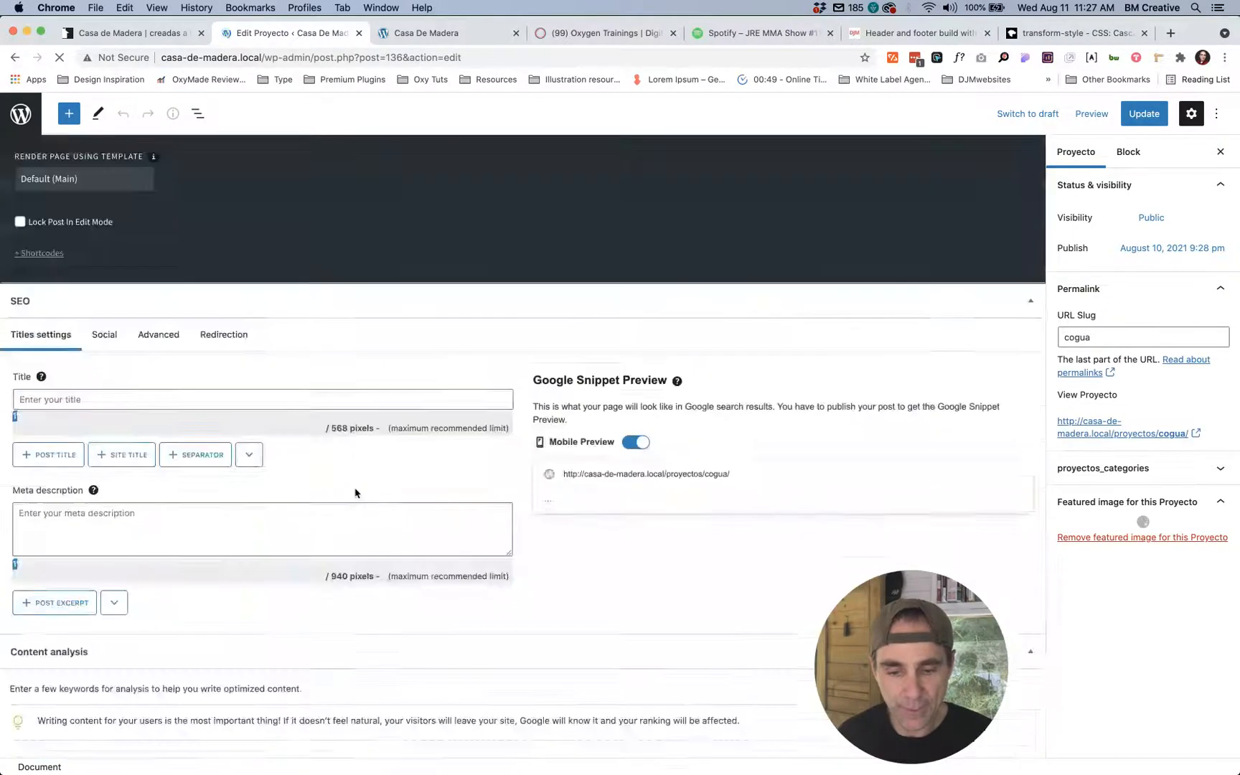
pyautogui.scroll(9, 355, 489)
pyautogui.scroll(3, 355, 491)
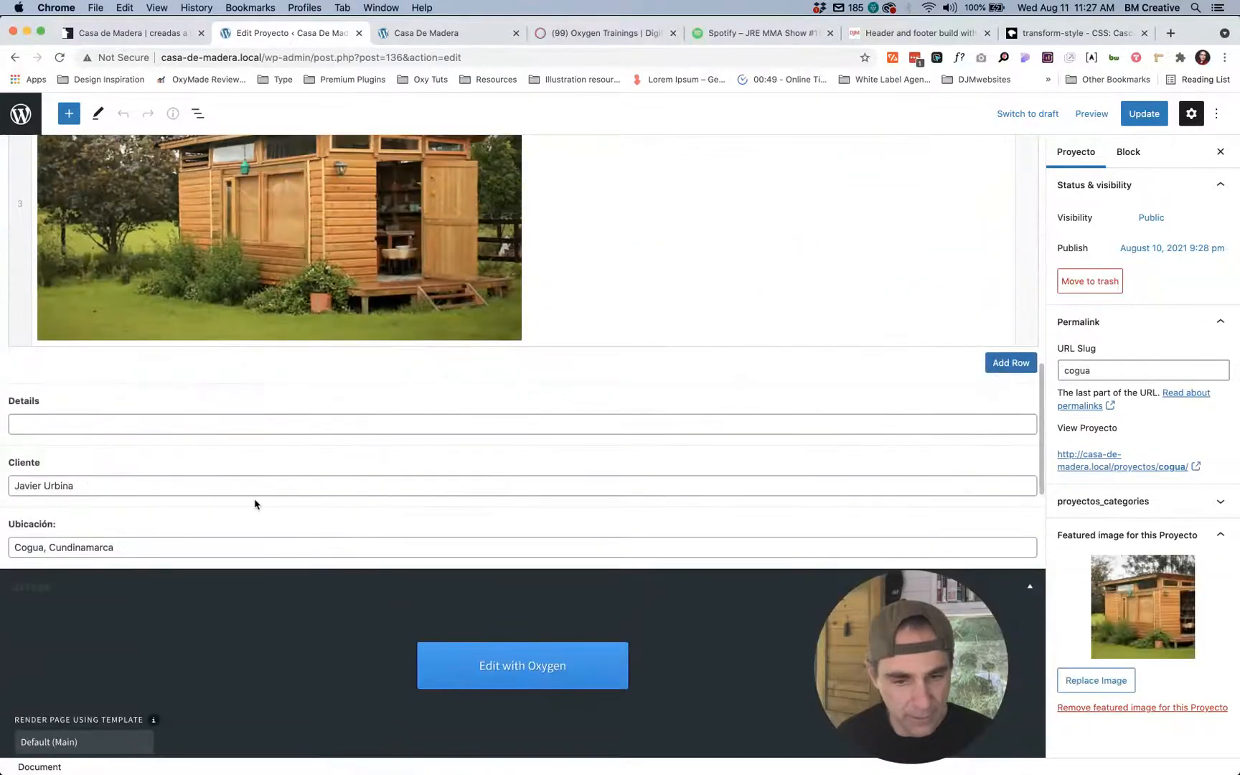
pyautogui.scroll(6, 254, 502)
pyautogui.scroll(4, 254, 502)
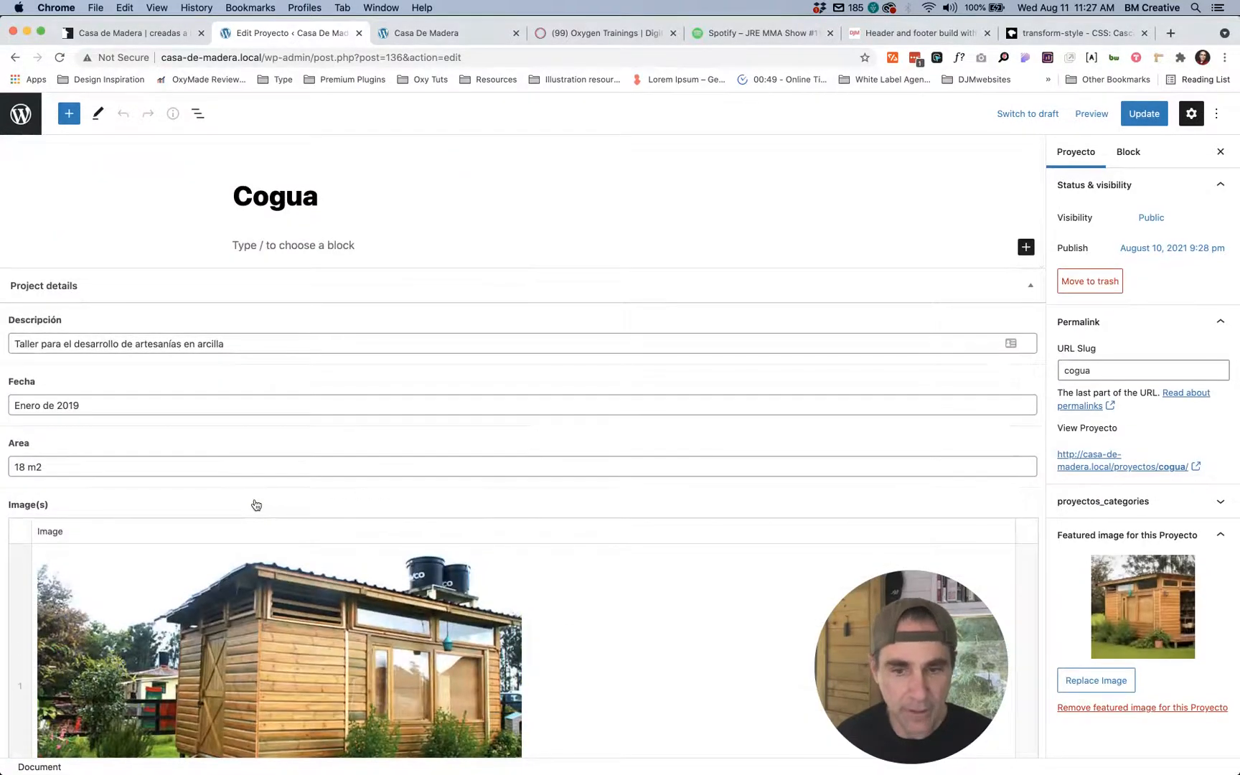
pyautogui.hotkey('ctrl', 'shift', 'Tab')
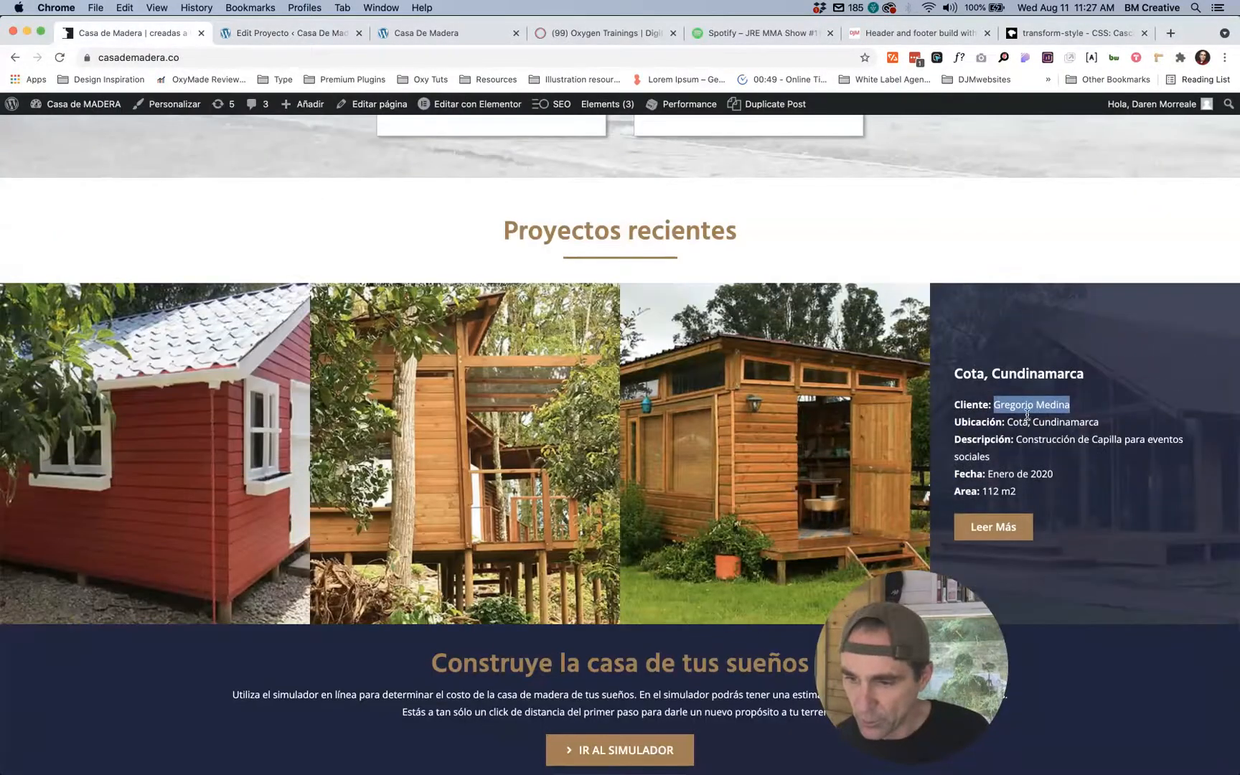
pyautogui.click(287, 33)
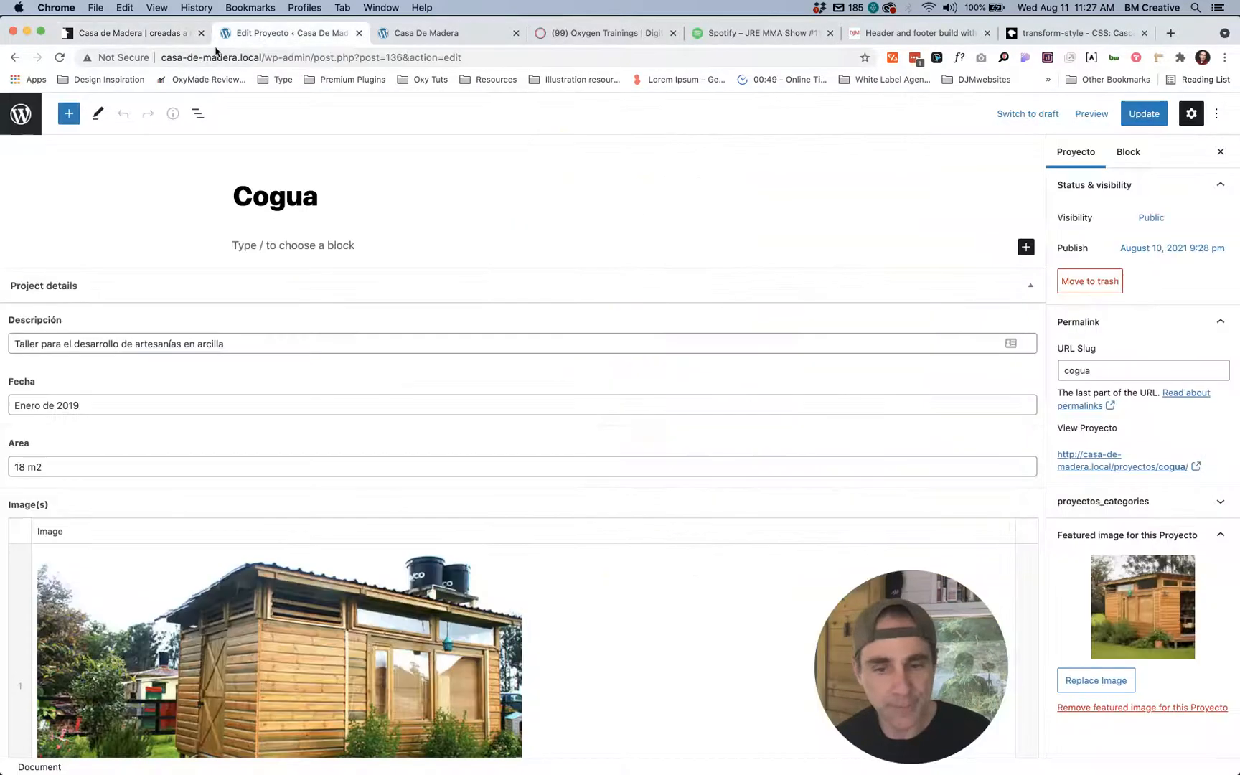
pyautogui.click(22, 117)
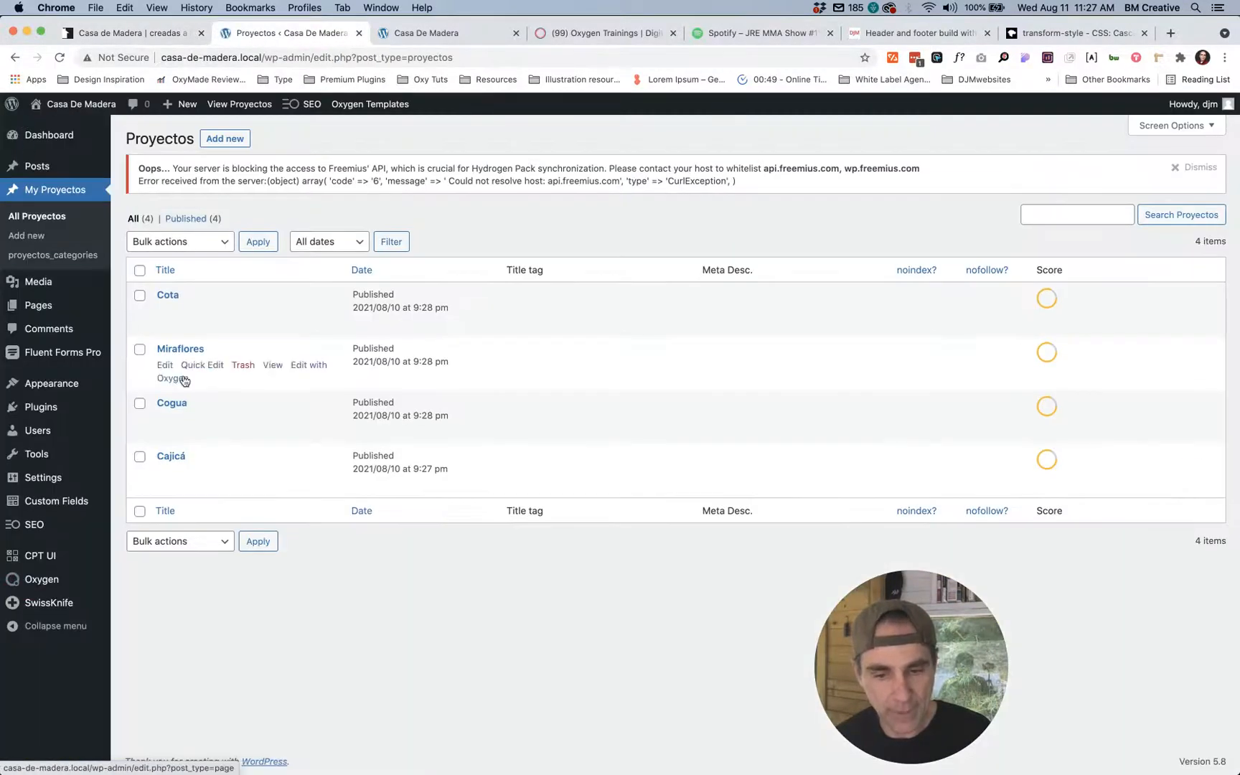
# Step: Open the Cota project for editing and fill its Cliente field with the copied client's name
pyautogui.click(164, 311)
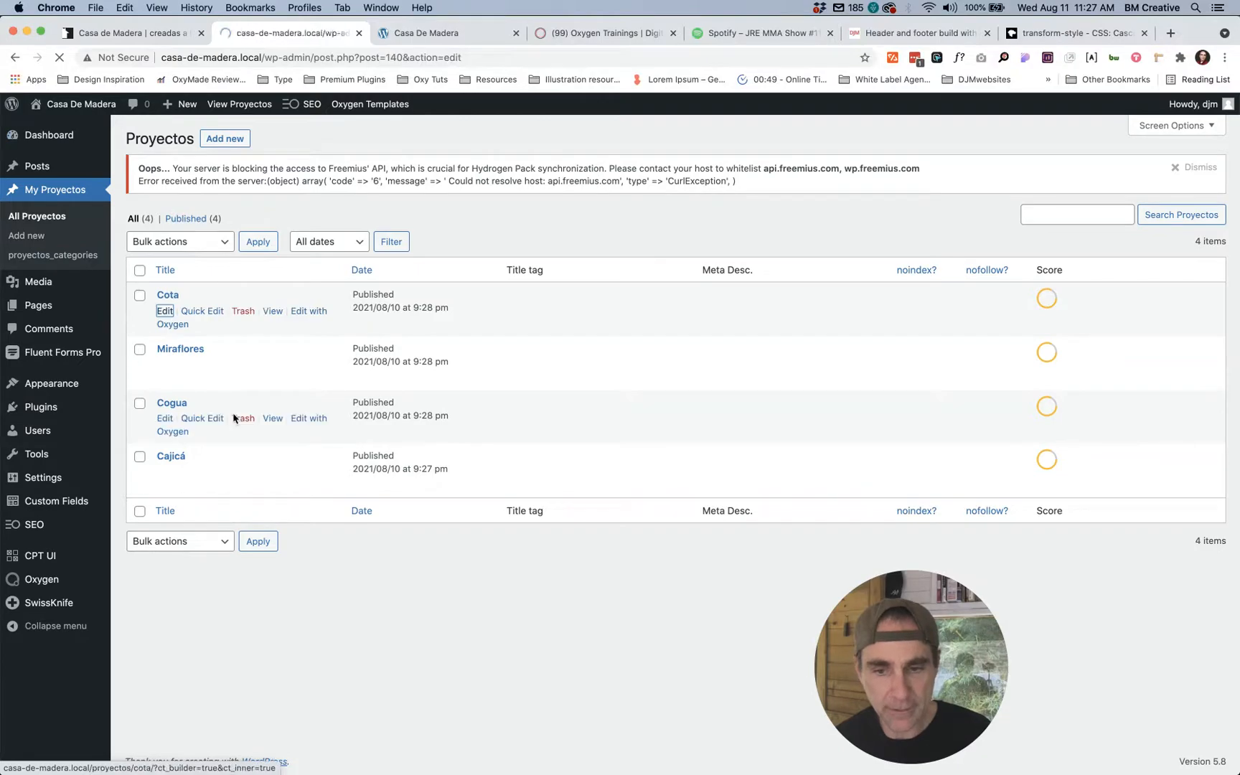
pyautogui.scroll(-15, 329, 538)
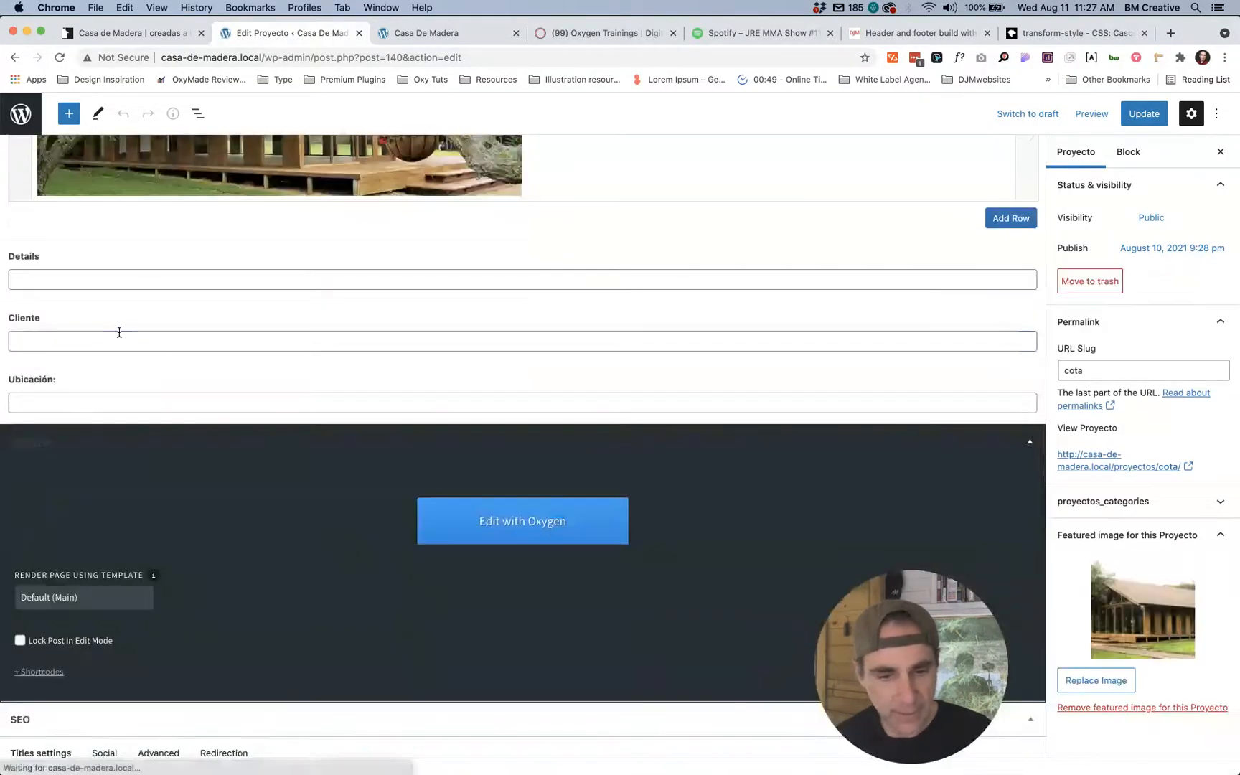
pyautogui.click(120, 331)
pyautogui.press('super+v')
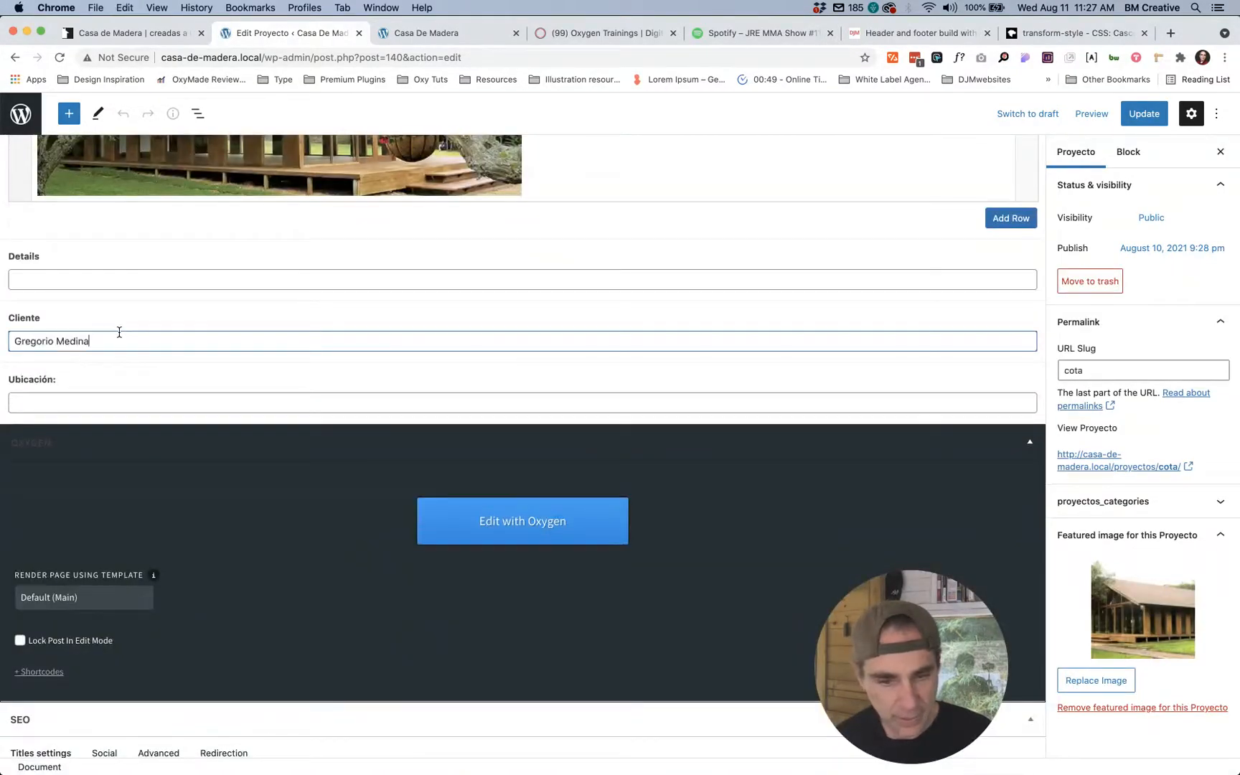
# Step: Fill the Cota project's Ubicación with "Cota, Cundinamarca" copied from the live site's card, and update the post
pyautogui.click(172, 33)
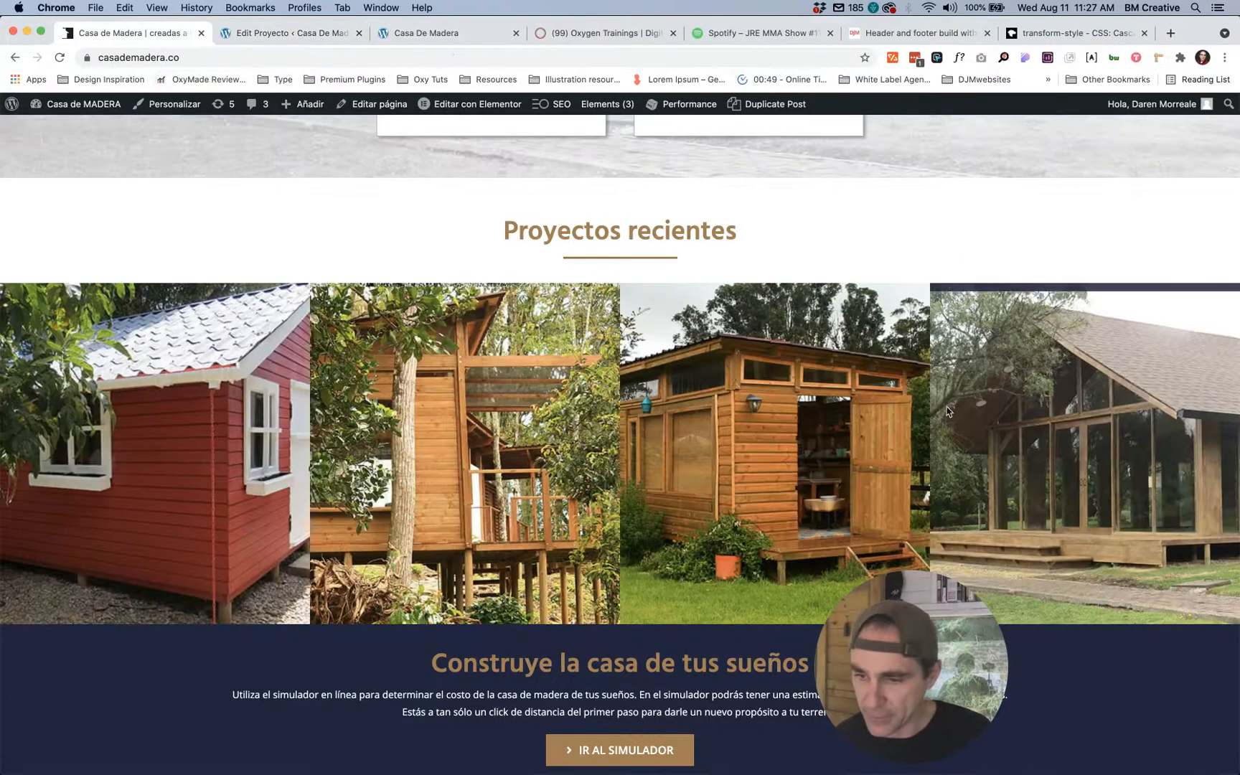
pyautogui.moveTo(1023, 435)
pyautogui.scroll(-1, 1023, 434)
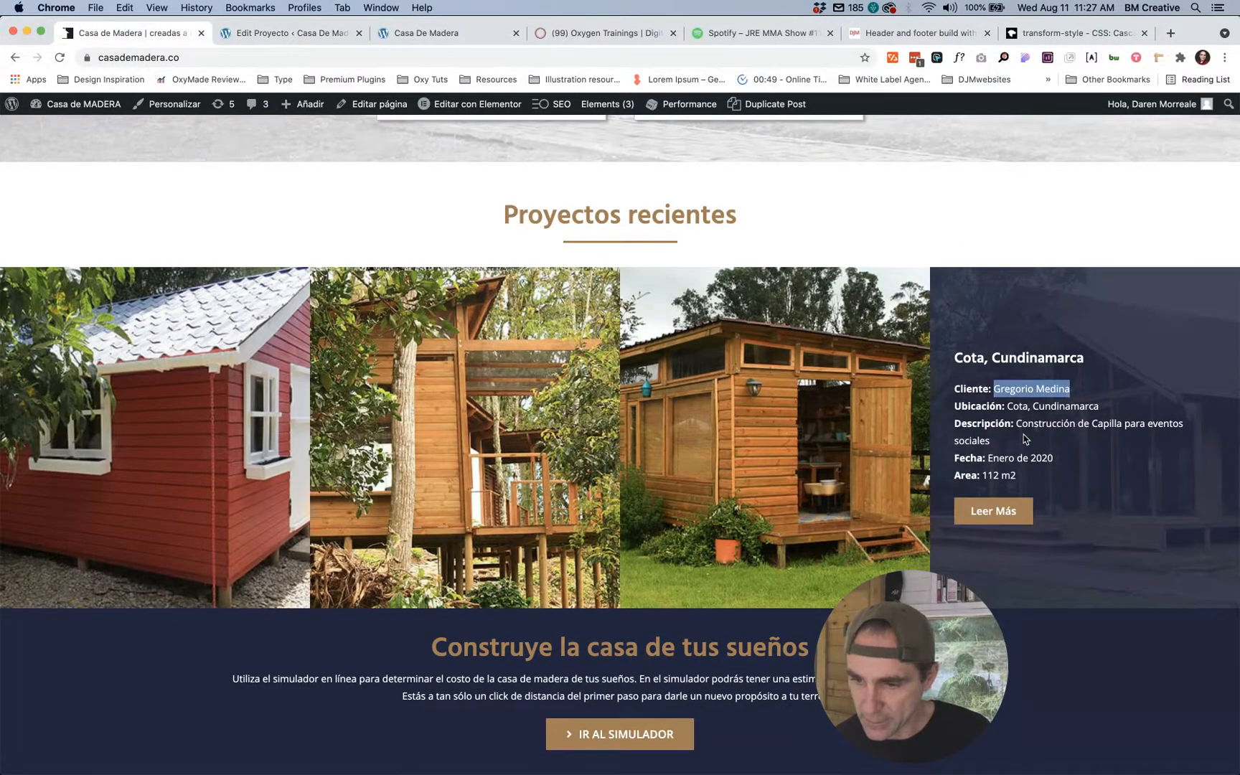
pyautogui.moveTo(1103, 408); pyautogui.dragTo(1008, 407)
pyautogui.press('super+c')
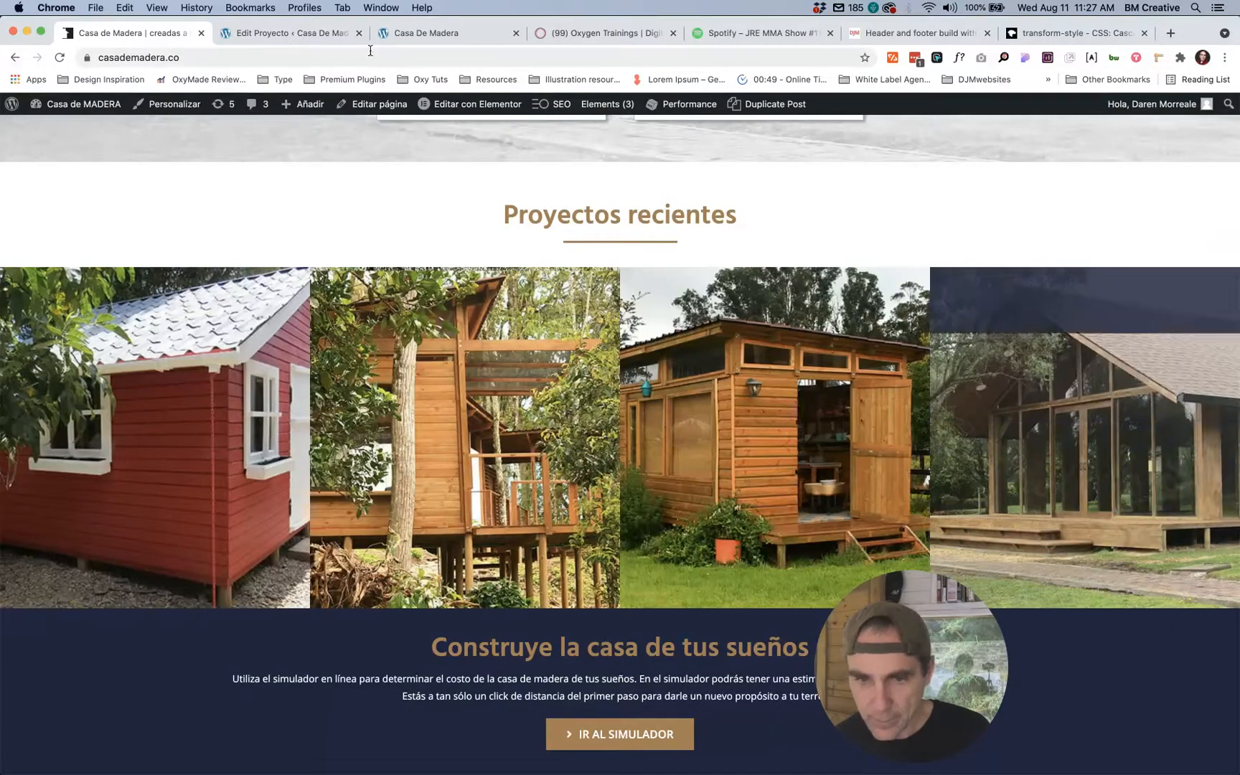
pyautogui.click(287, 33)
pyautogui.click(132, 398)
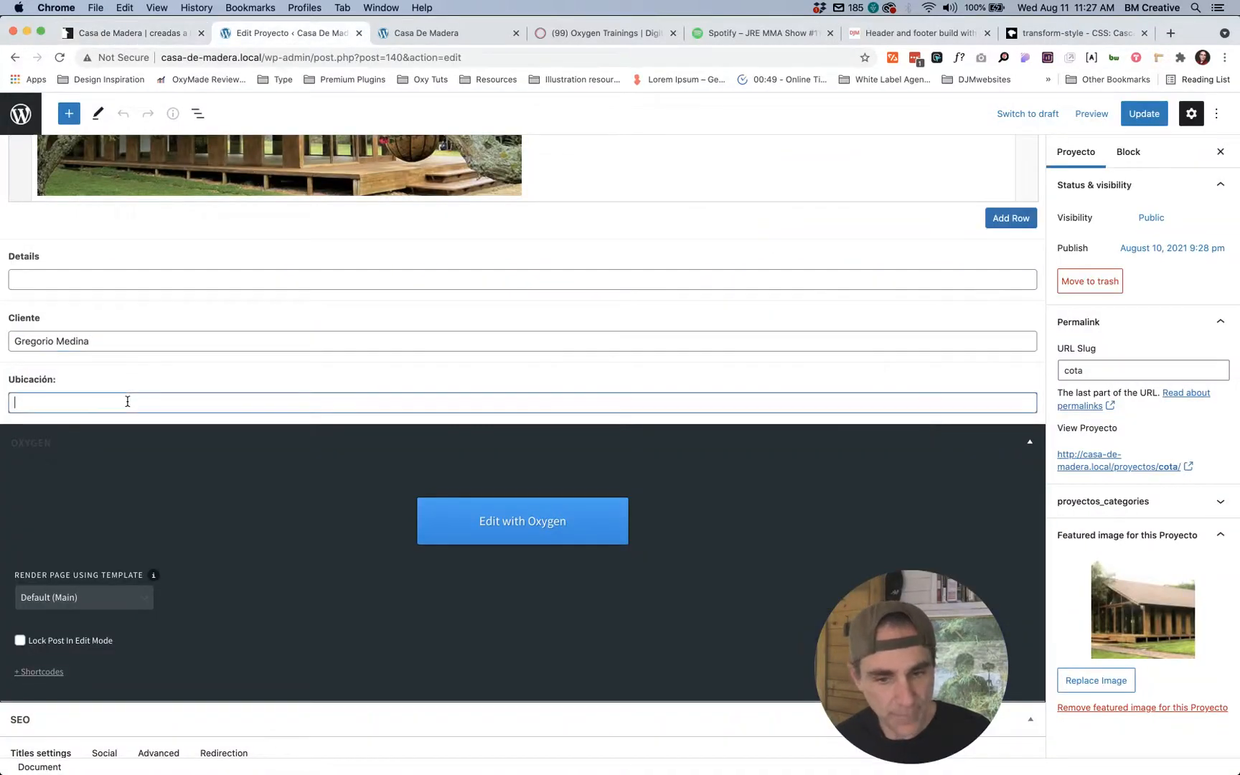
pyautogui.press('super+v')
pyautogui.click(1143, 114)
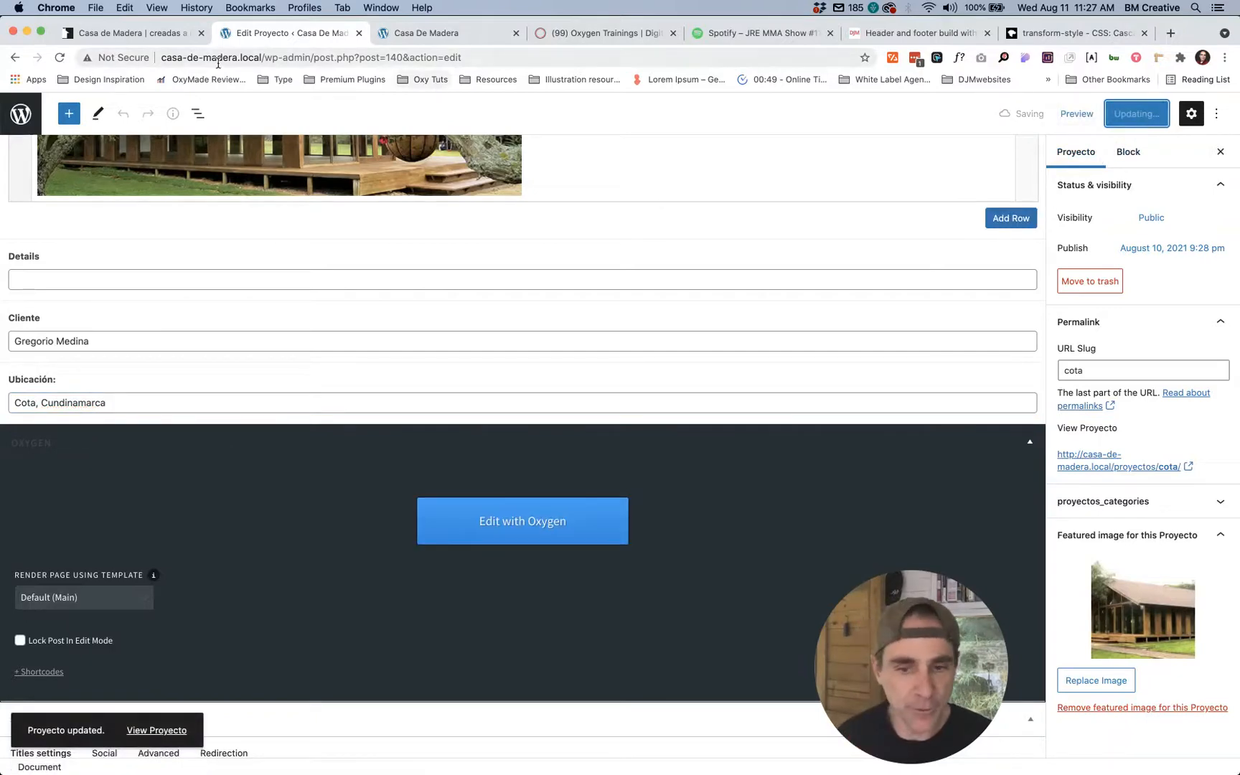
# Step: Leave the post editor, visit the local site's home page and open it in the Oxygen builder
pyautogui.click(20, 114)
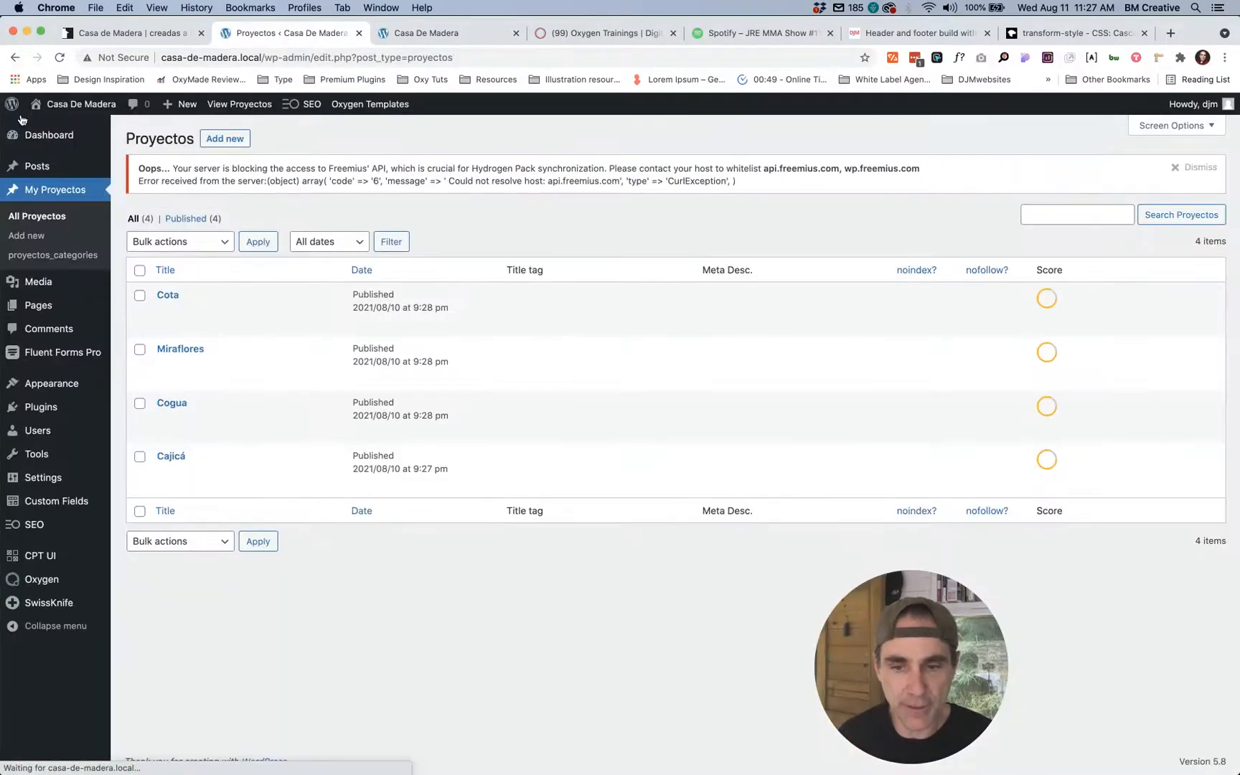
pyautogui.click(51, 130)
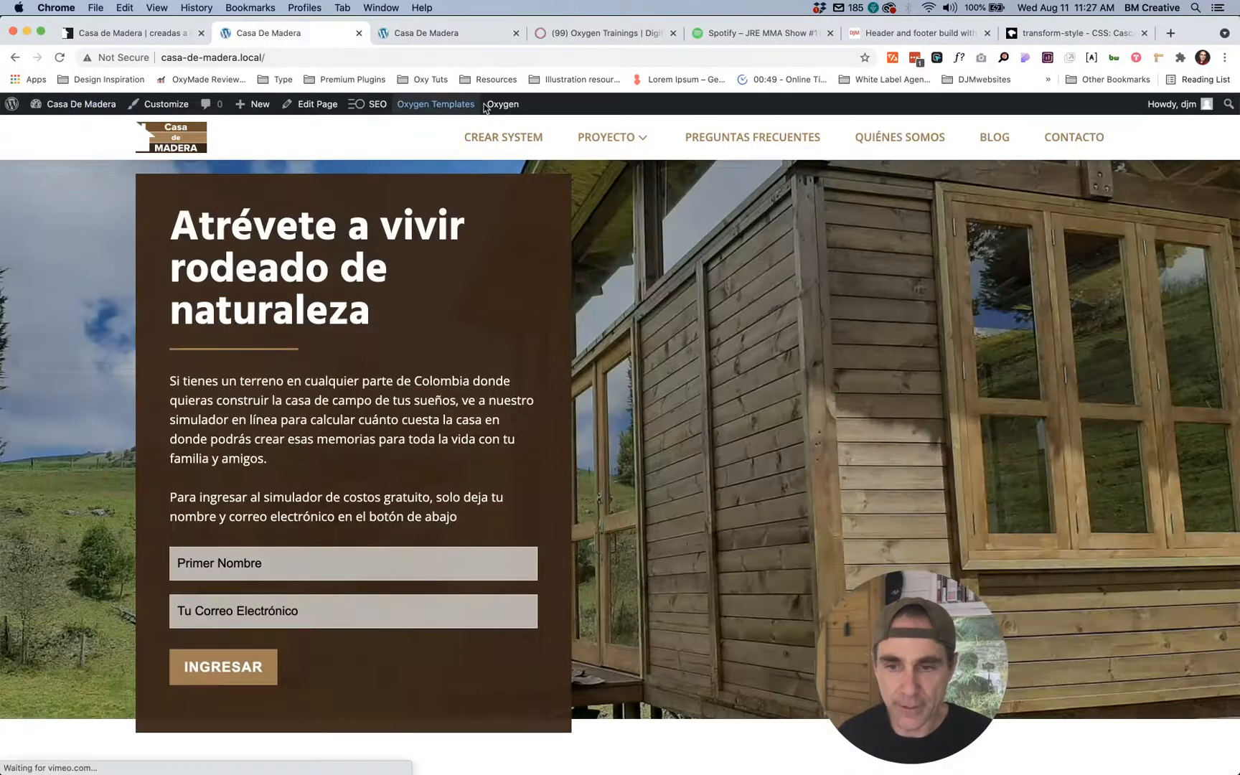
pyautogui.moveTo(502, 105)
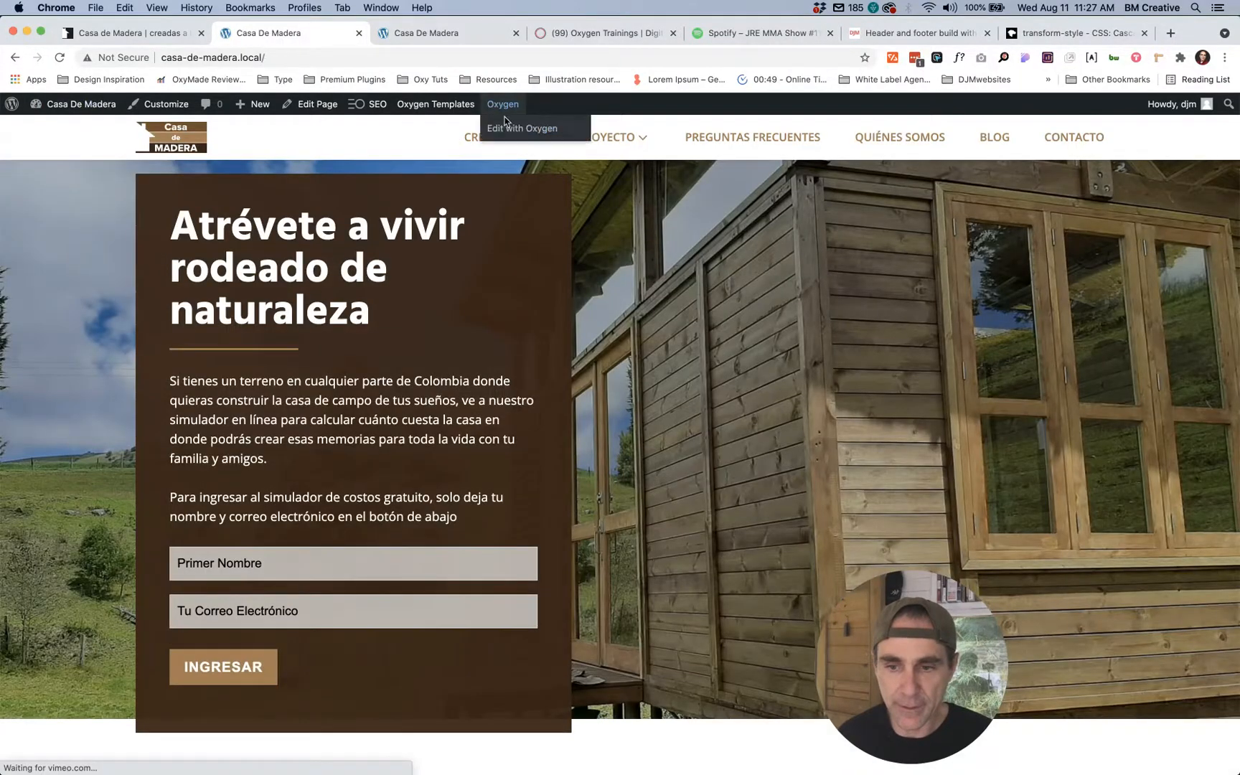
pyautogui.click(511, 133)
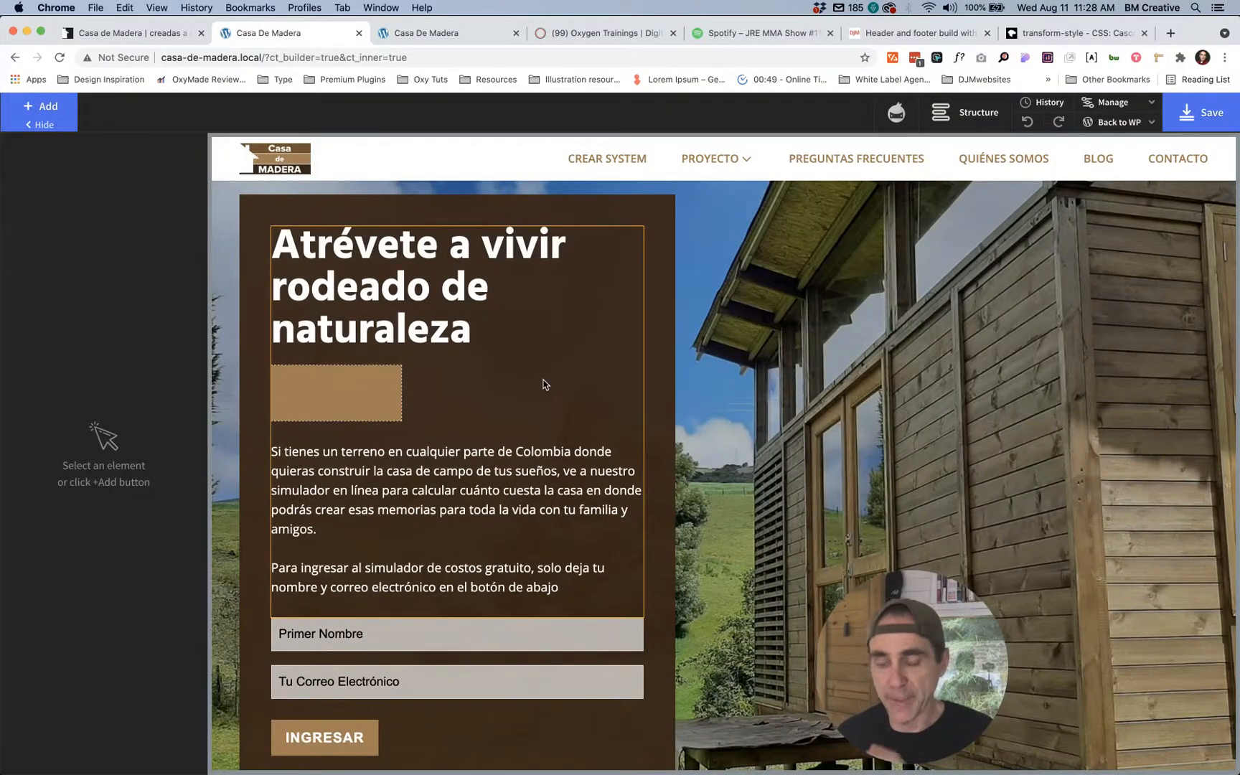
# Step: Insert the Cliente advanced custom field as dynamic data after the "Client:" label in the Cota project card
pyautogui.scroll(-15, 543, 384)
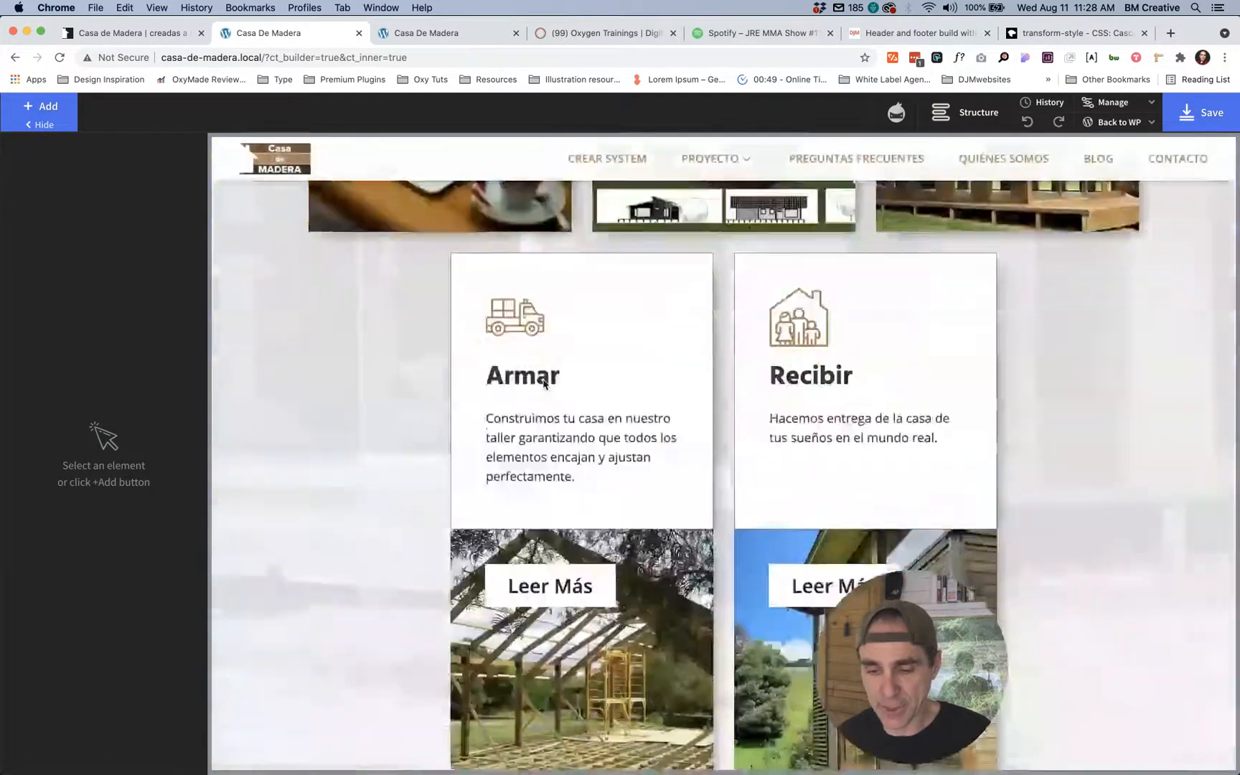
pyautogui.scroll(-10, 543, 384)
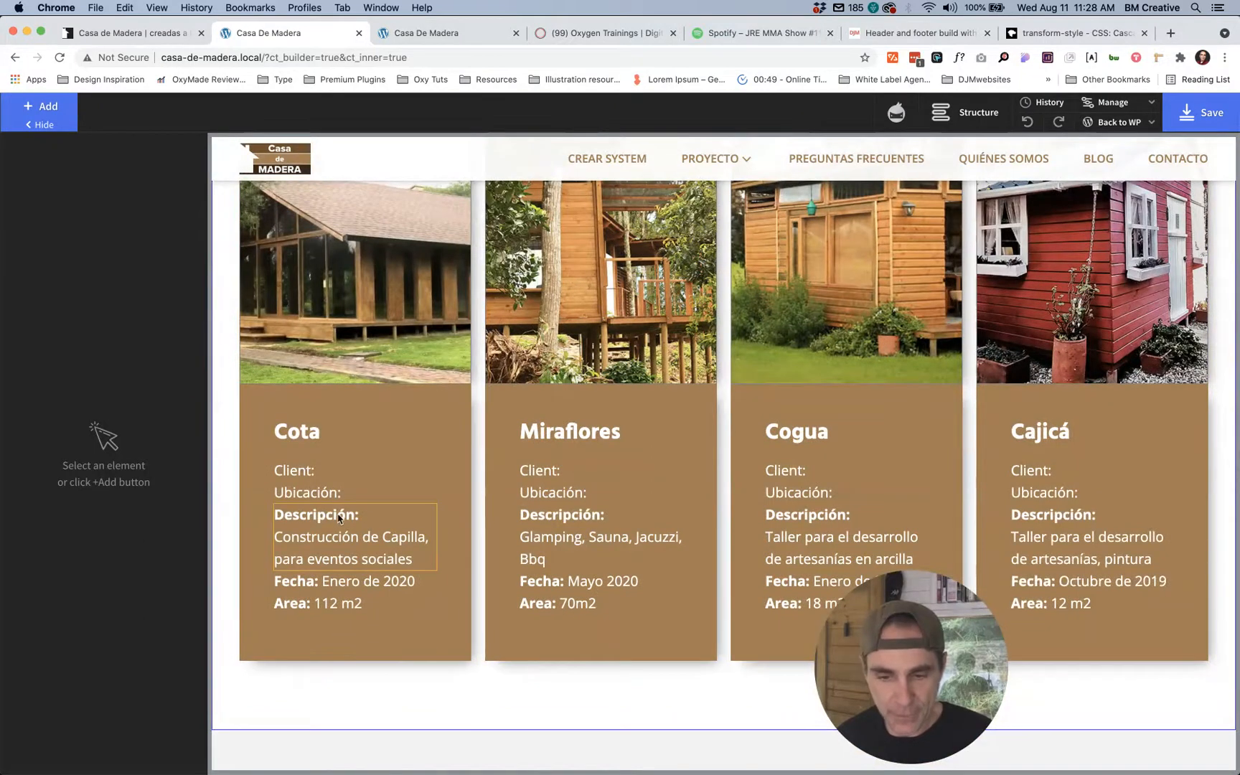
pyautogui.click(309, 494)
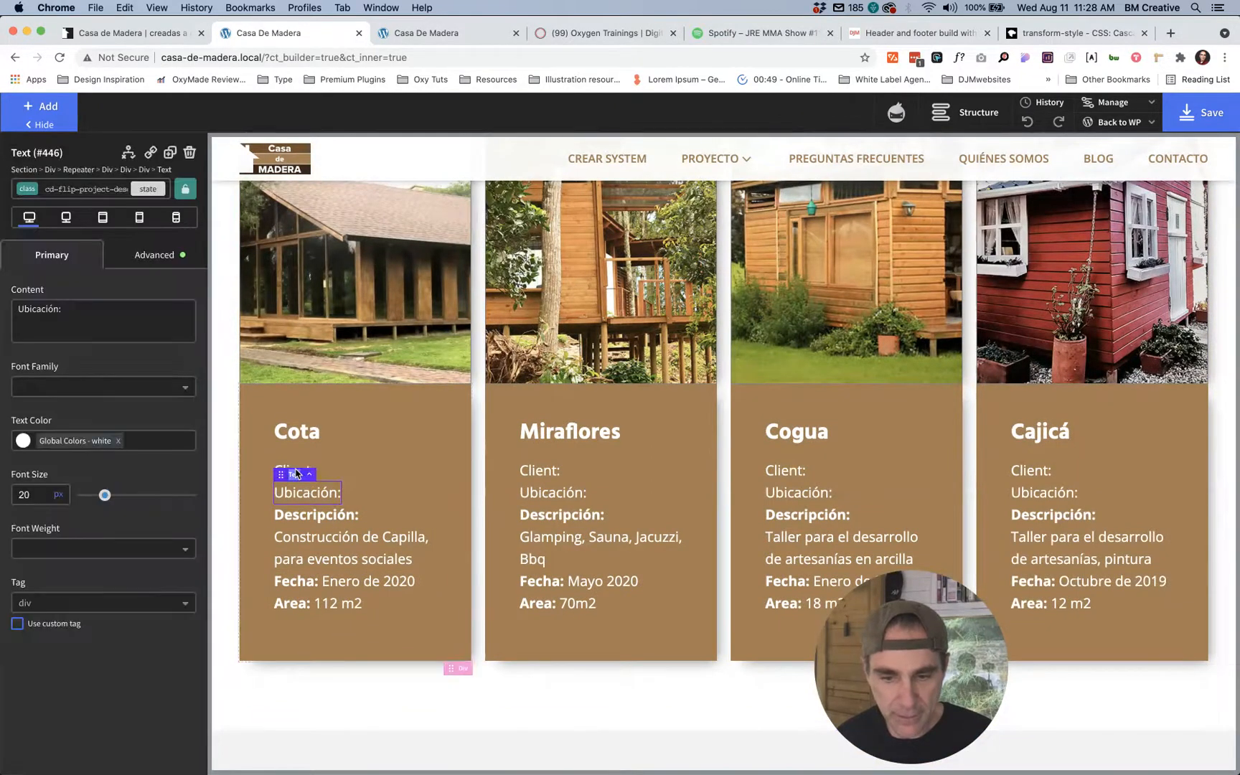
pyautogui.click(294, 470)
pyautogui.doubleClick(292, 470)
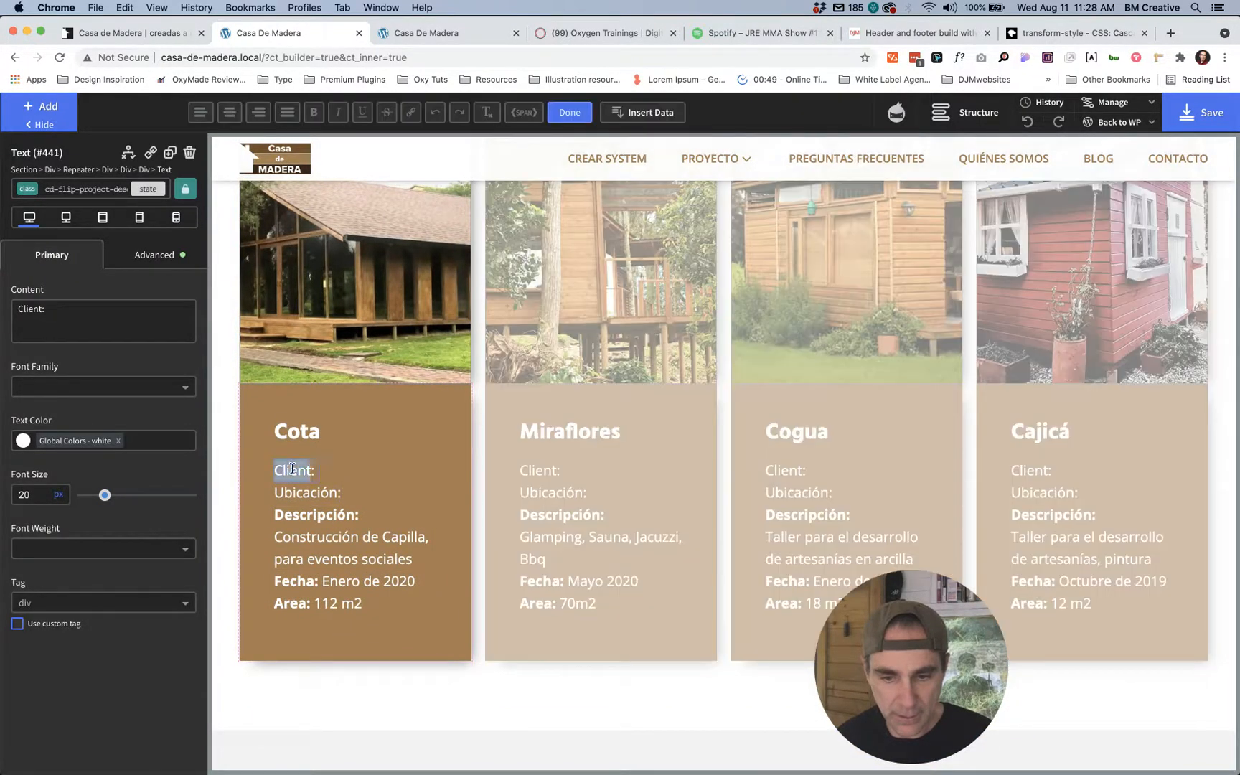
pyautogui.press('Right')
pyautogui.press('Right')
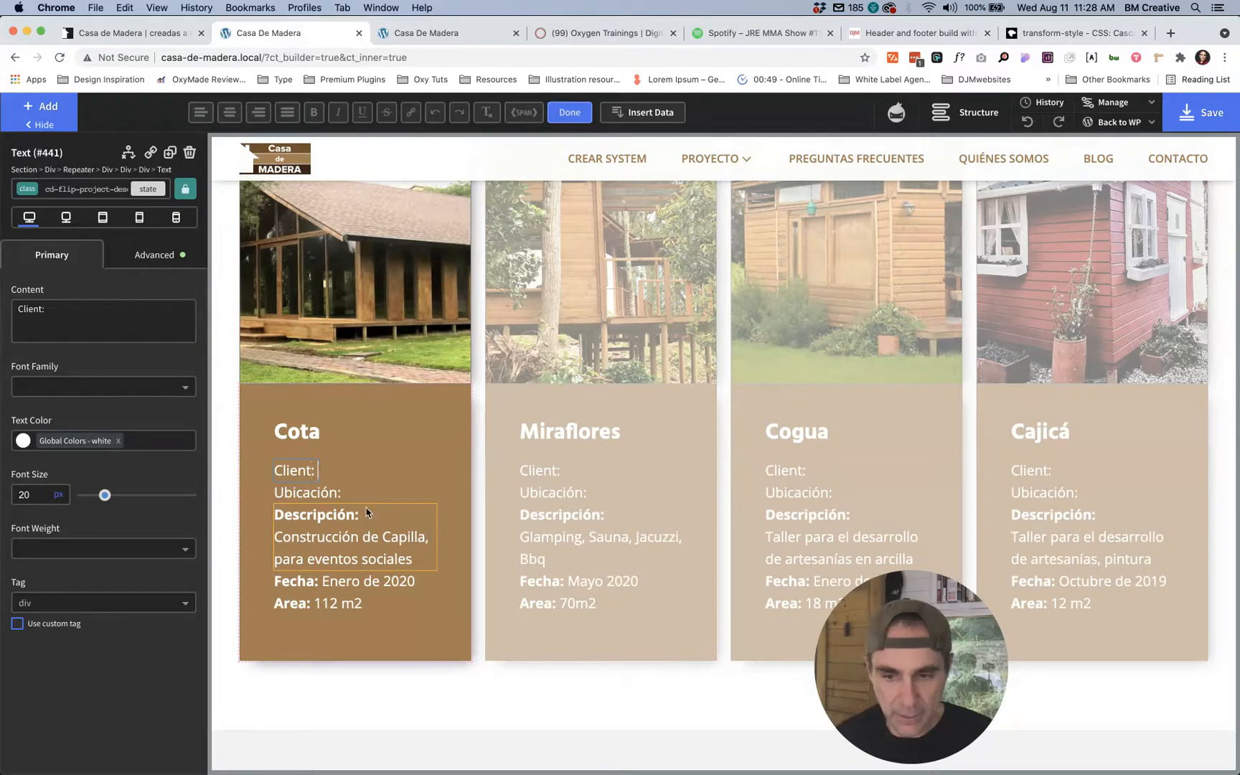
pyautogui.click(635, 110)
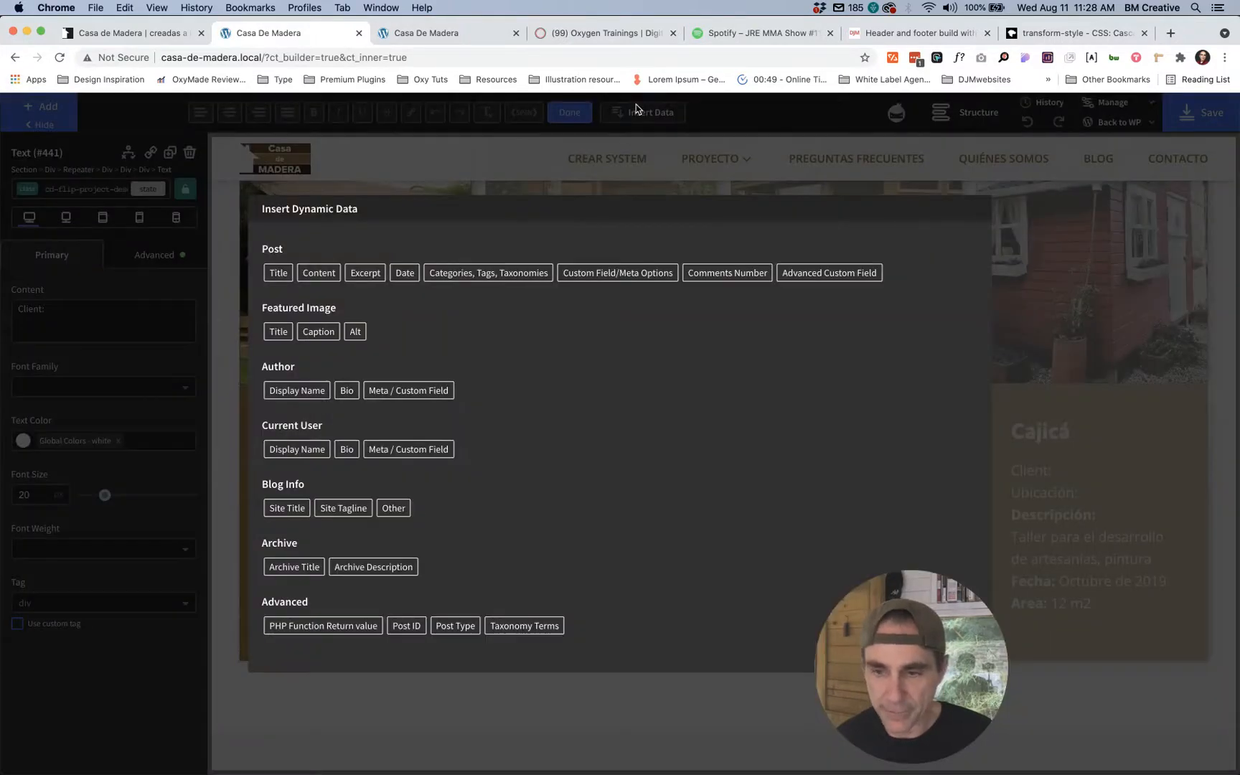
pyautogui.click(816, 273)
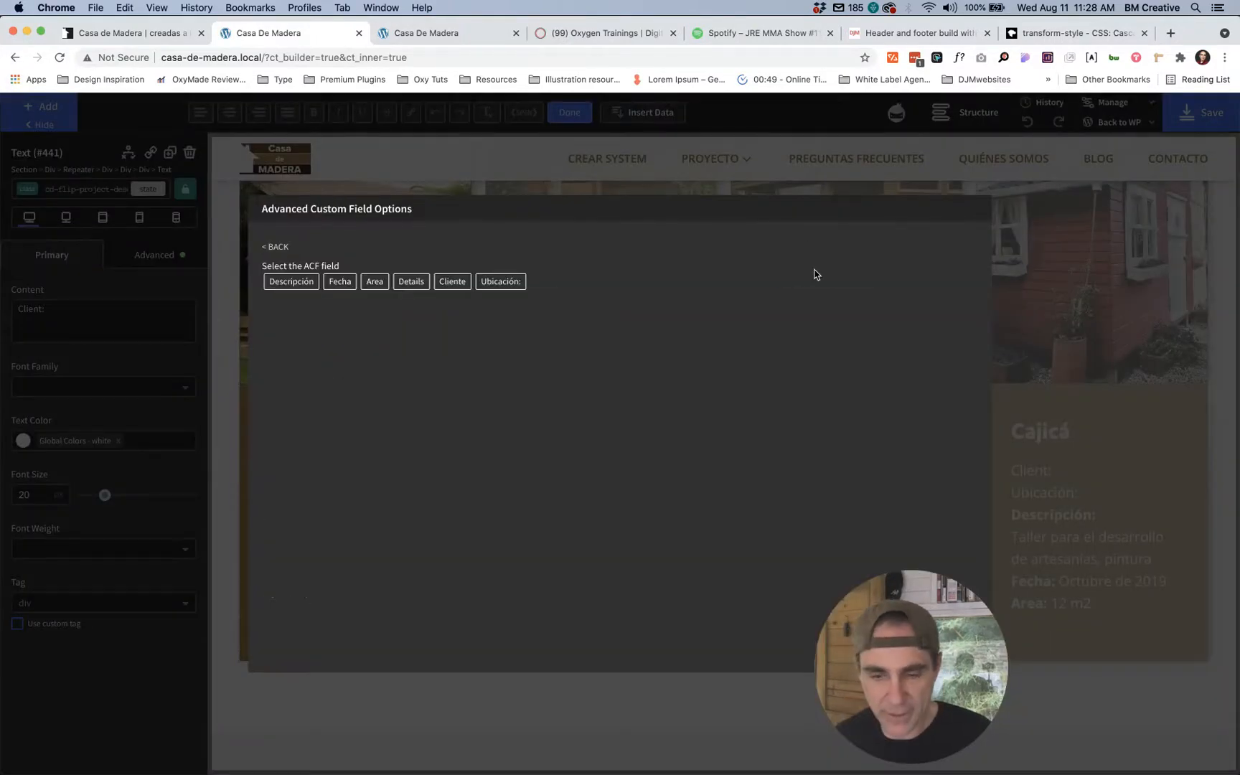
pyautogui.click(447, 282)
pyautogui.click(297, 327)
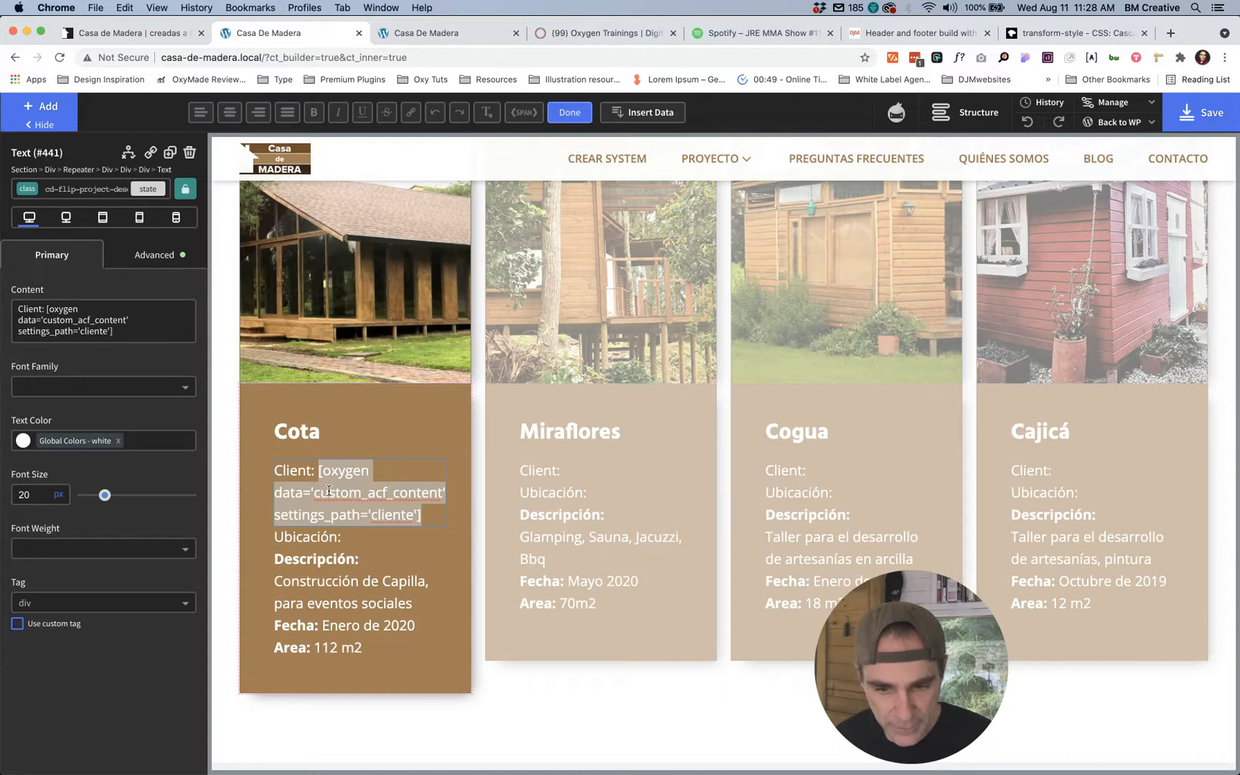
# Step: Make the "Client:" label bold in the Cota project card's text and finish editing it
pyautogui.moveTo(314, 471); pyautogui.dragTo(273, 472)
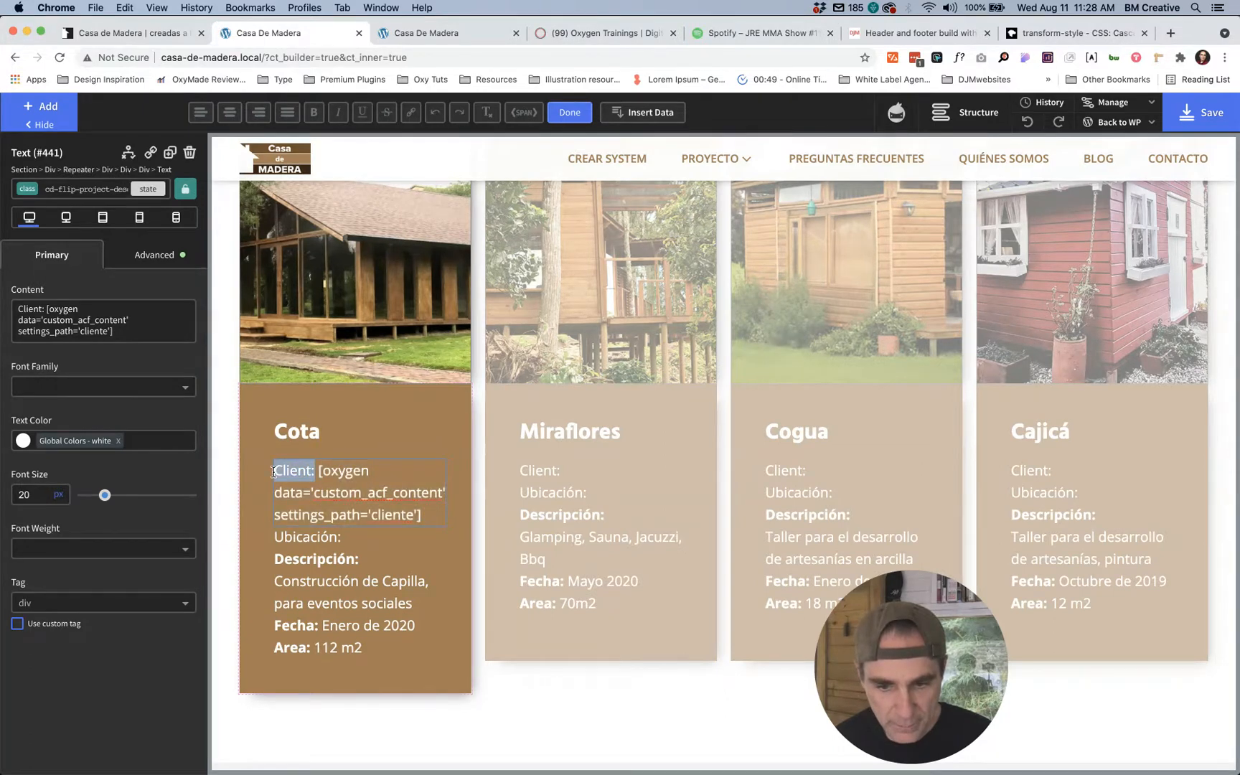
pyautogui.click(314, 112)
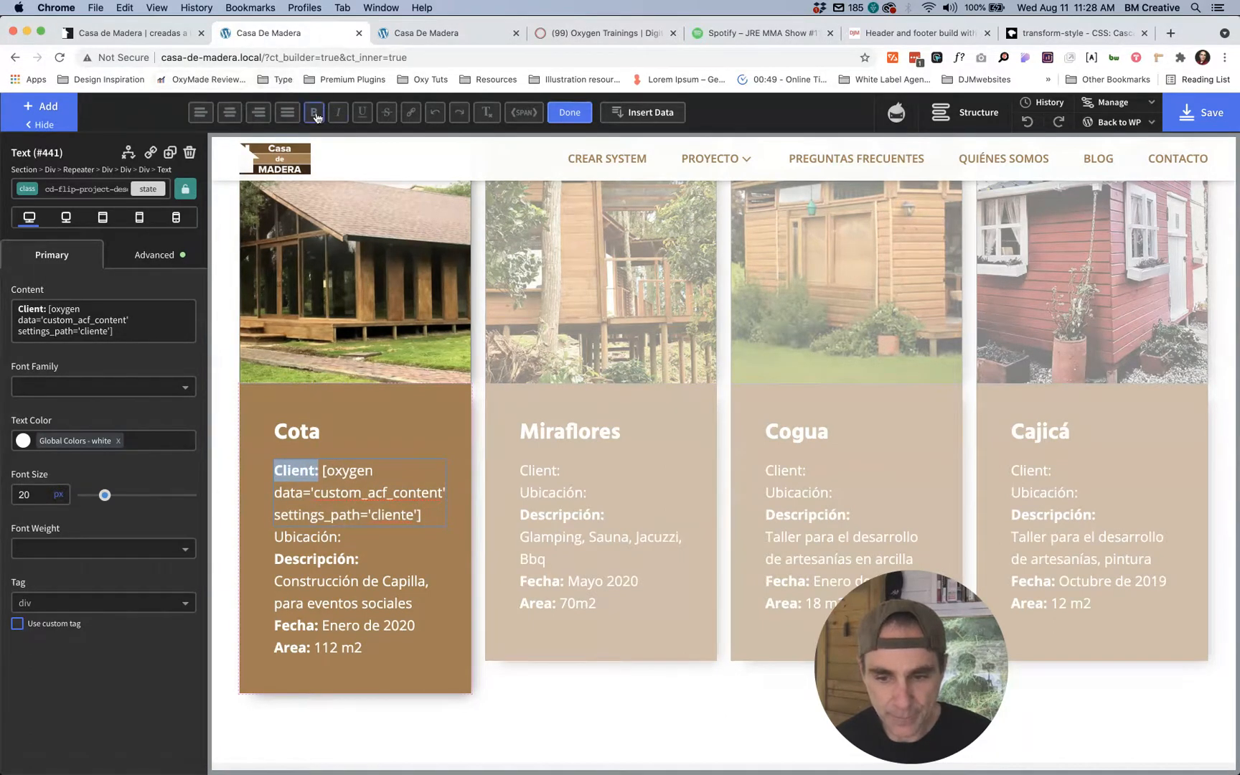
pyautogui.click(313, 551)
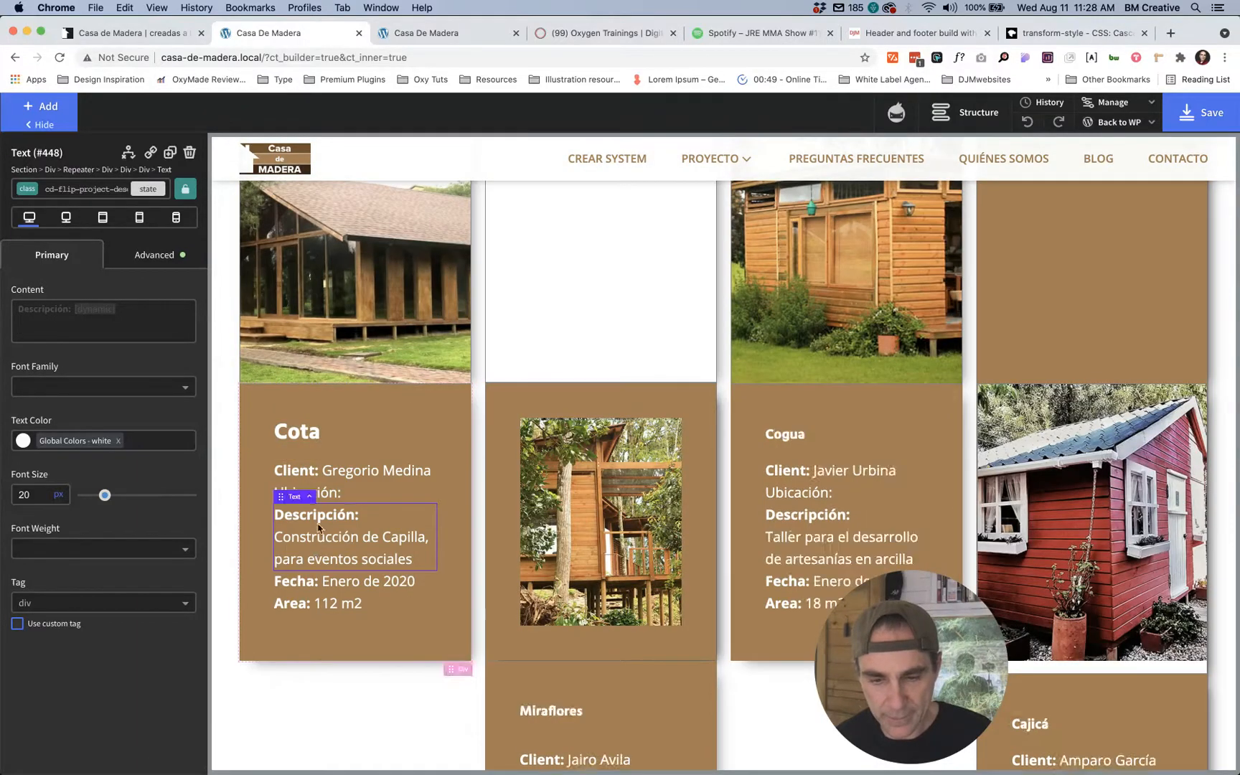
# Step: Insert the Ubicación advanced custom field as dynamic data after the "Ubicación:" label in the Cota project card
pyautogui.doubleClick(328, 493)
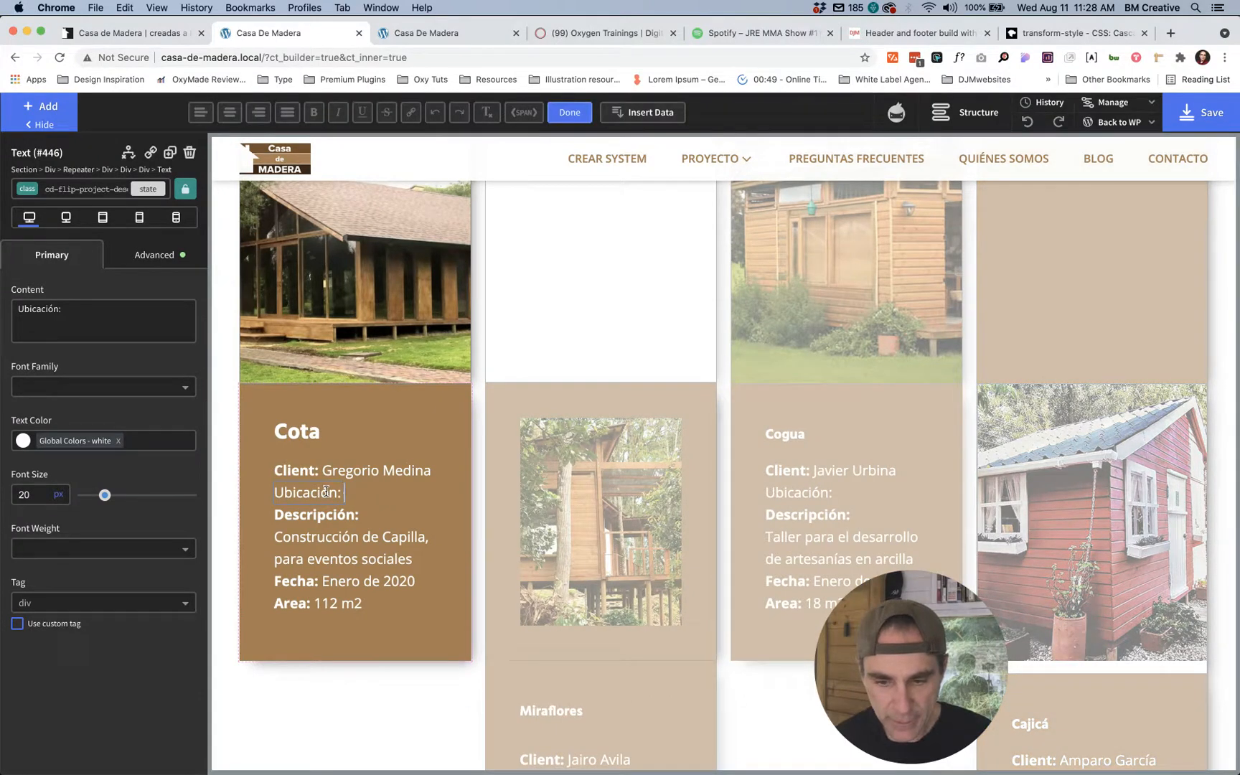
pyautogui.click(643, 112)
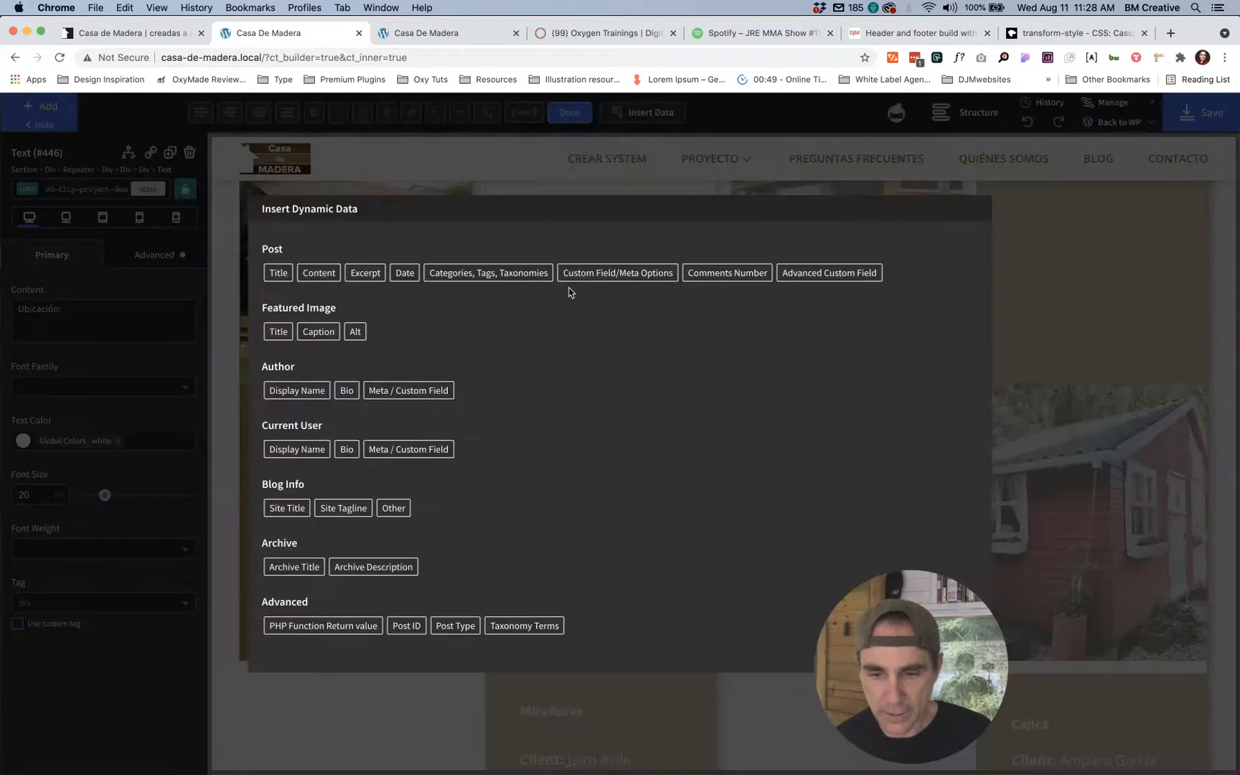
pyautogui.click(829, 279)
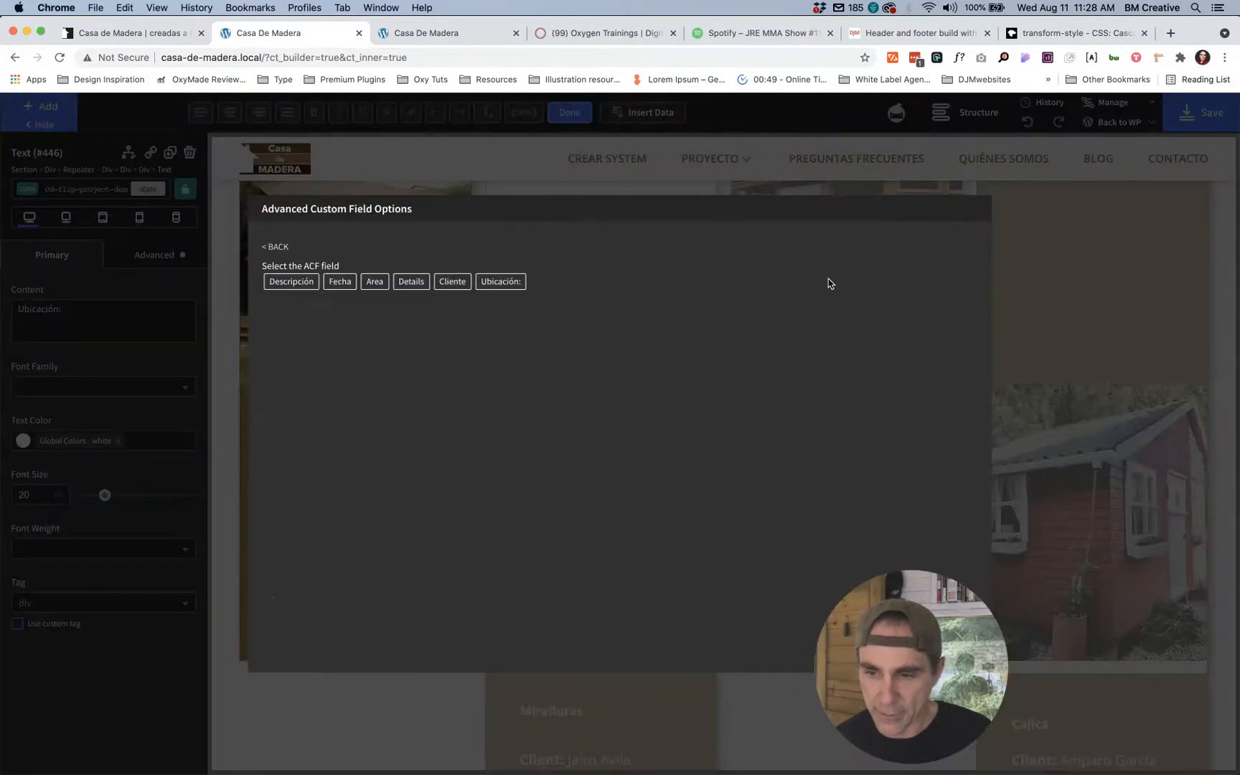
pyautogui.click(486, 281)
pyautogui.click(297, 330)
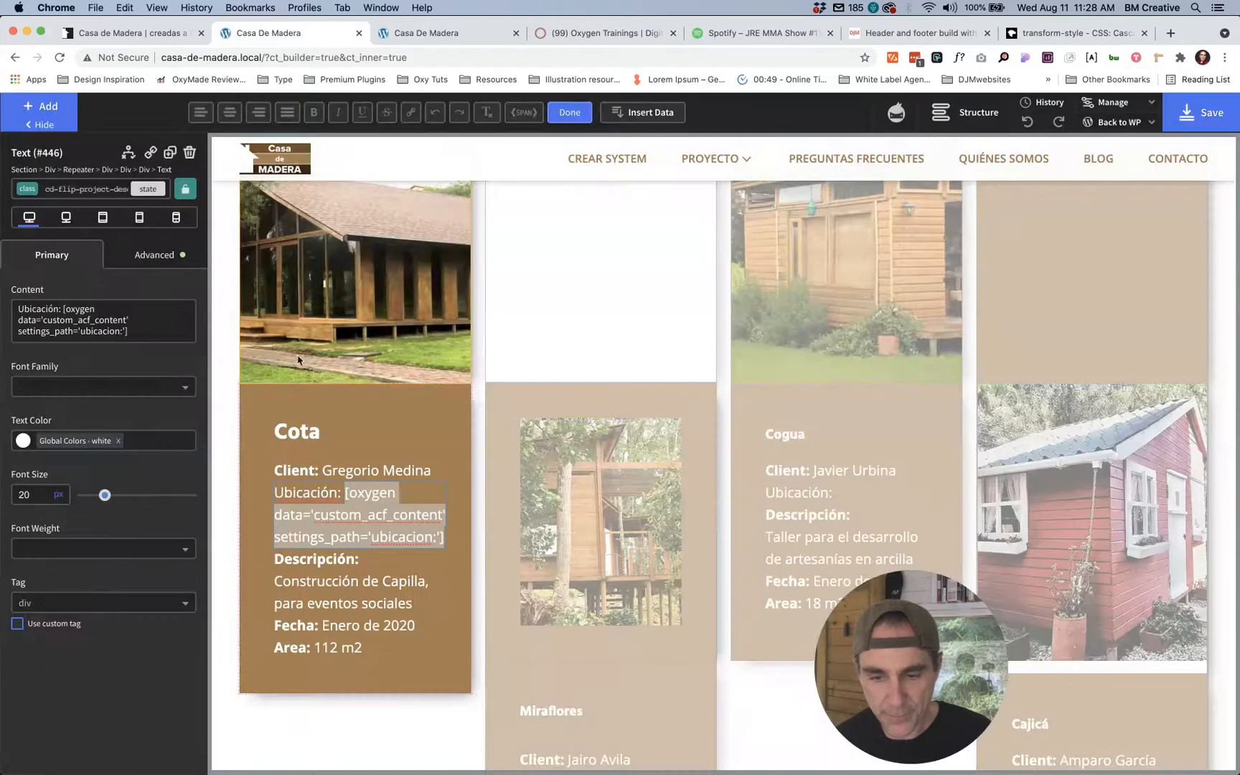
# Step: Make the "Ubicación:" label bold in the Cota card, finish the text editing and save the page
pyautogui.click(310, 511)
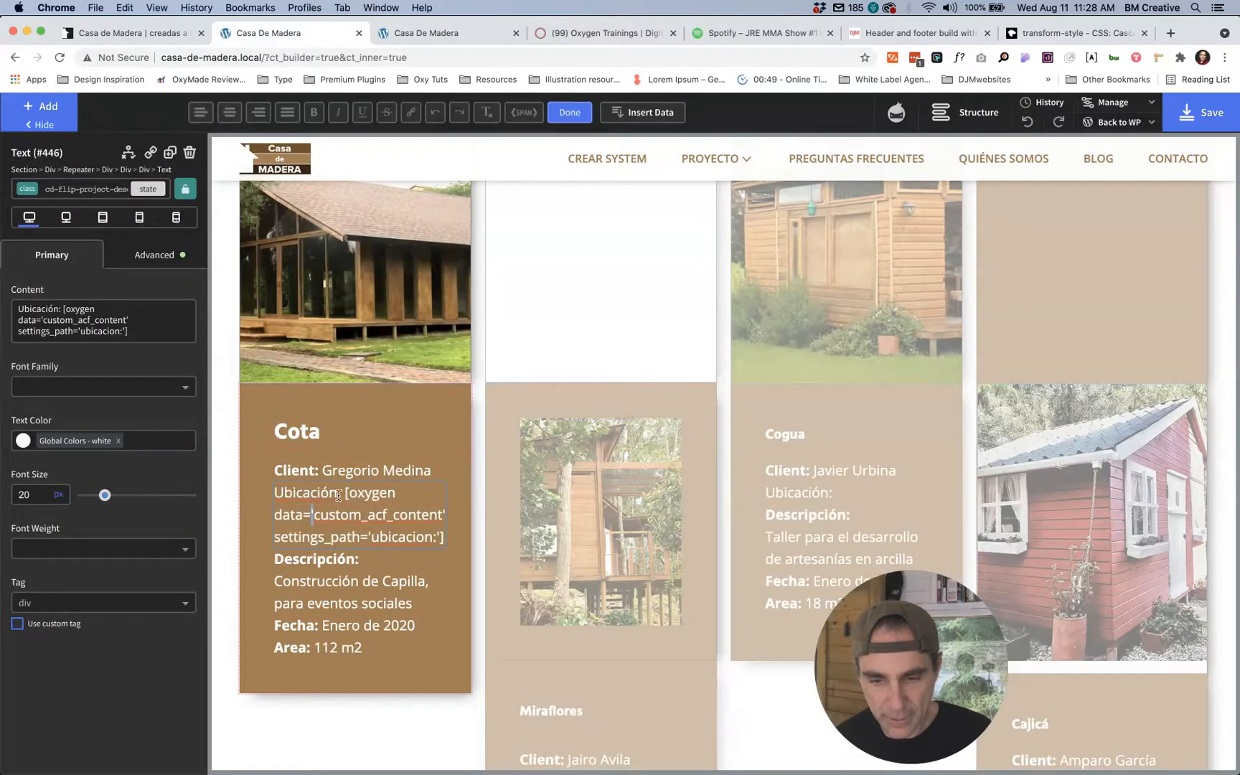
pyautogui.moveTo(342, 493); pyautogui.dragTo(271, 495)
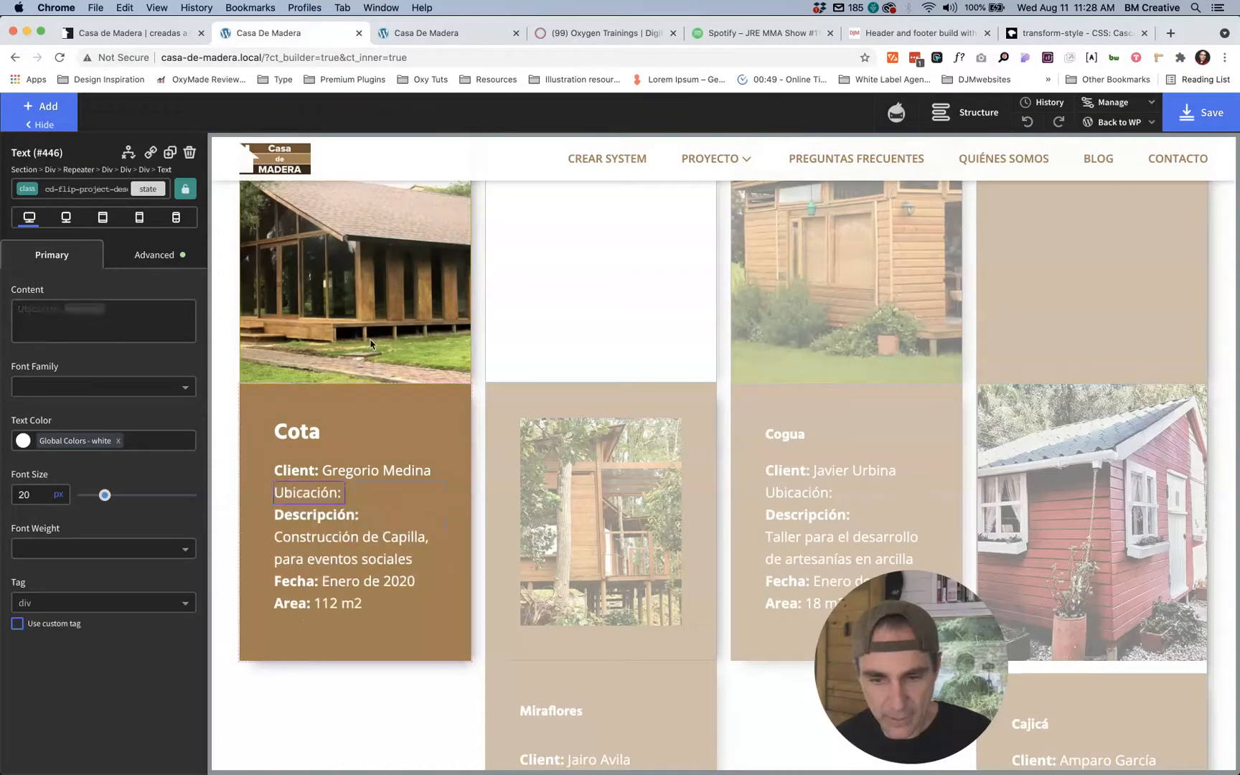
pyautogui.doubleClick(305, 492)
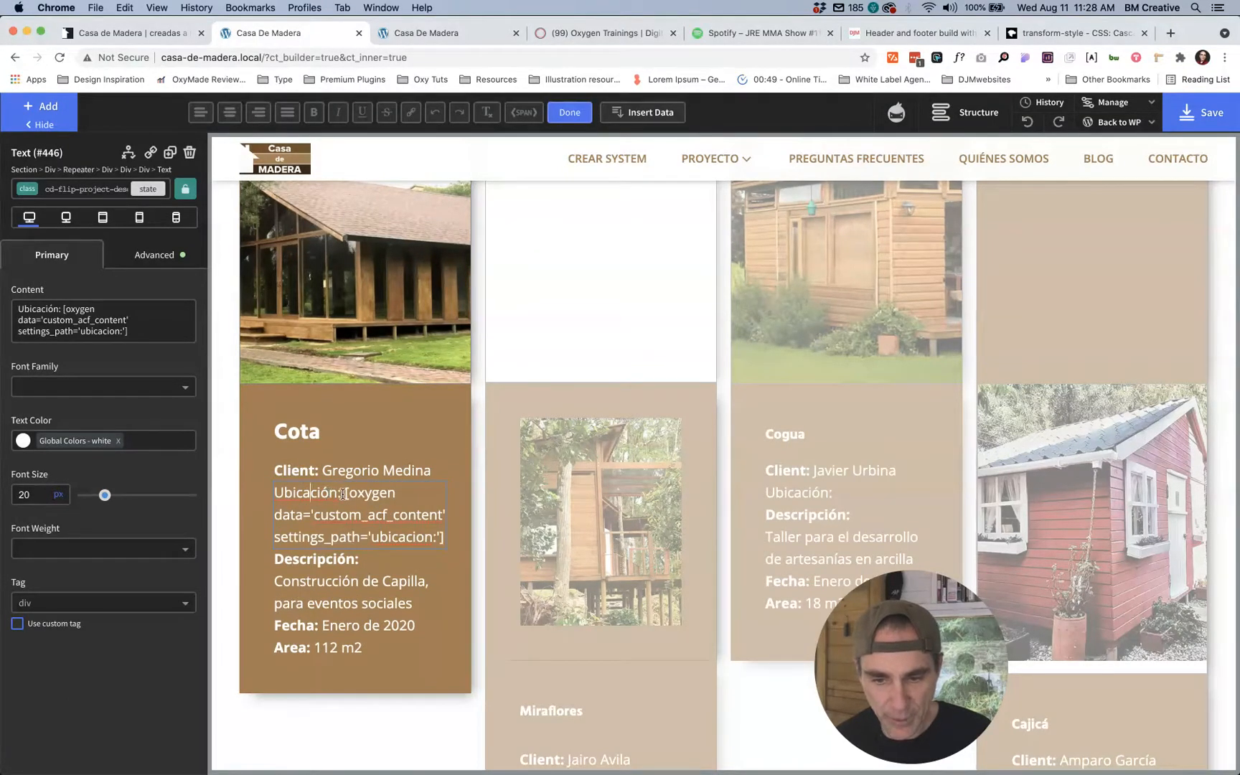
pyautogui.moveTo(339, 492); pyautogui.dragTo(278, 494)
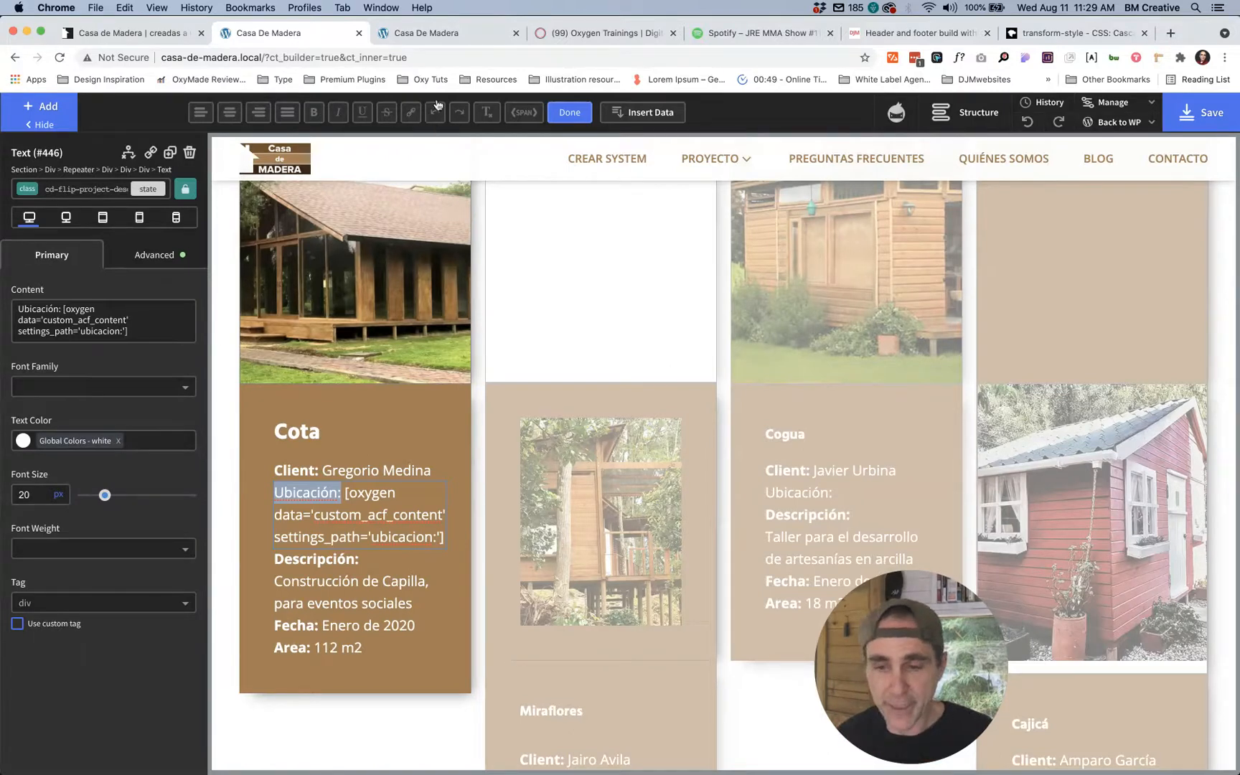
pyautogui.click(314, 112)
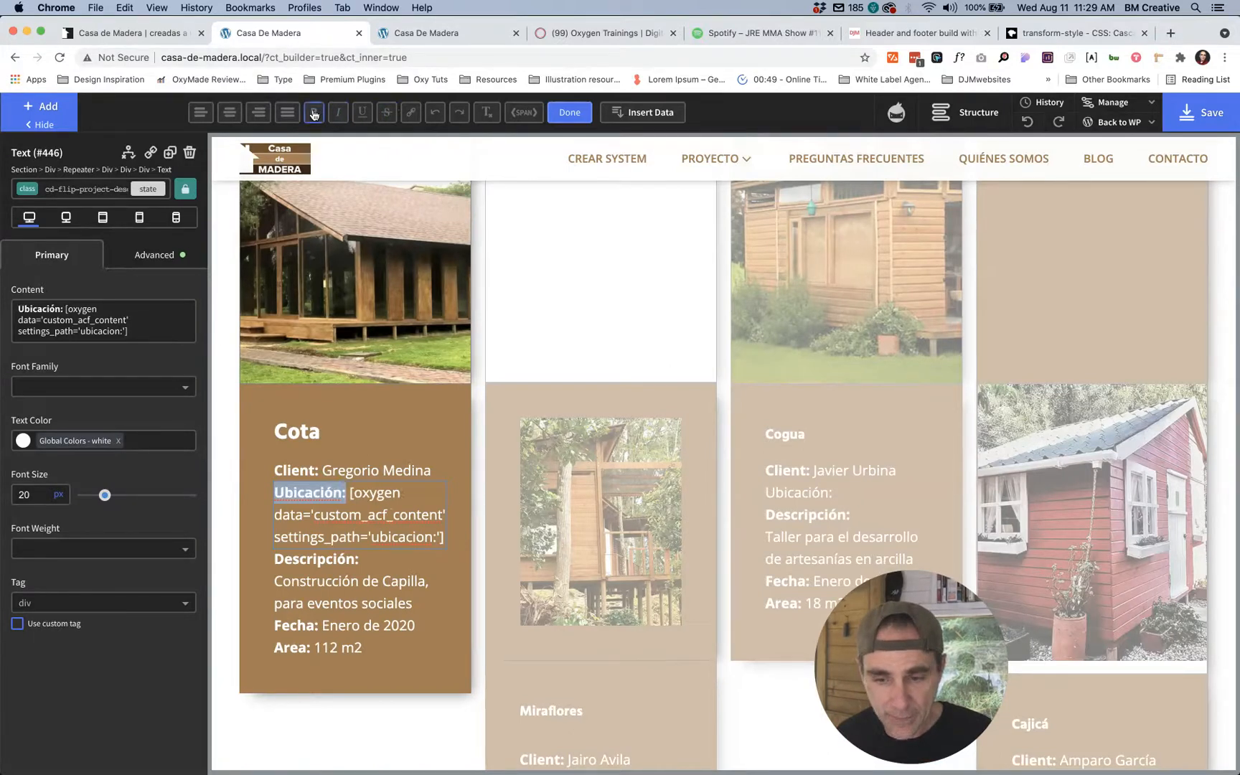
pyautogui.click(529, 351)
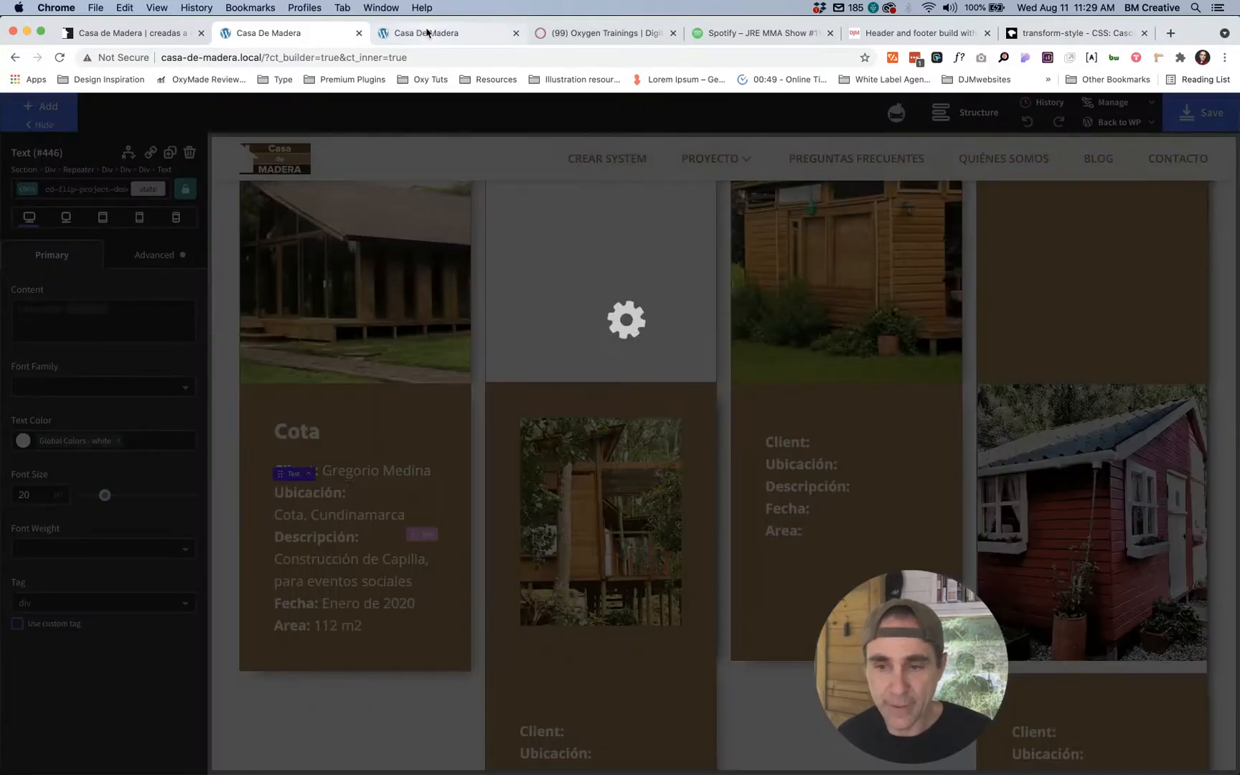
# Step: Reload the local home page and check the client and location details on the back of each Proyectos Recientes card
pyautogui.click(428, 33)
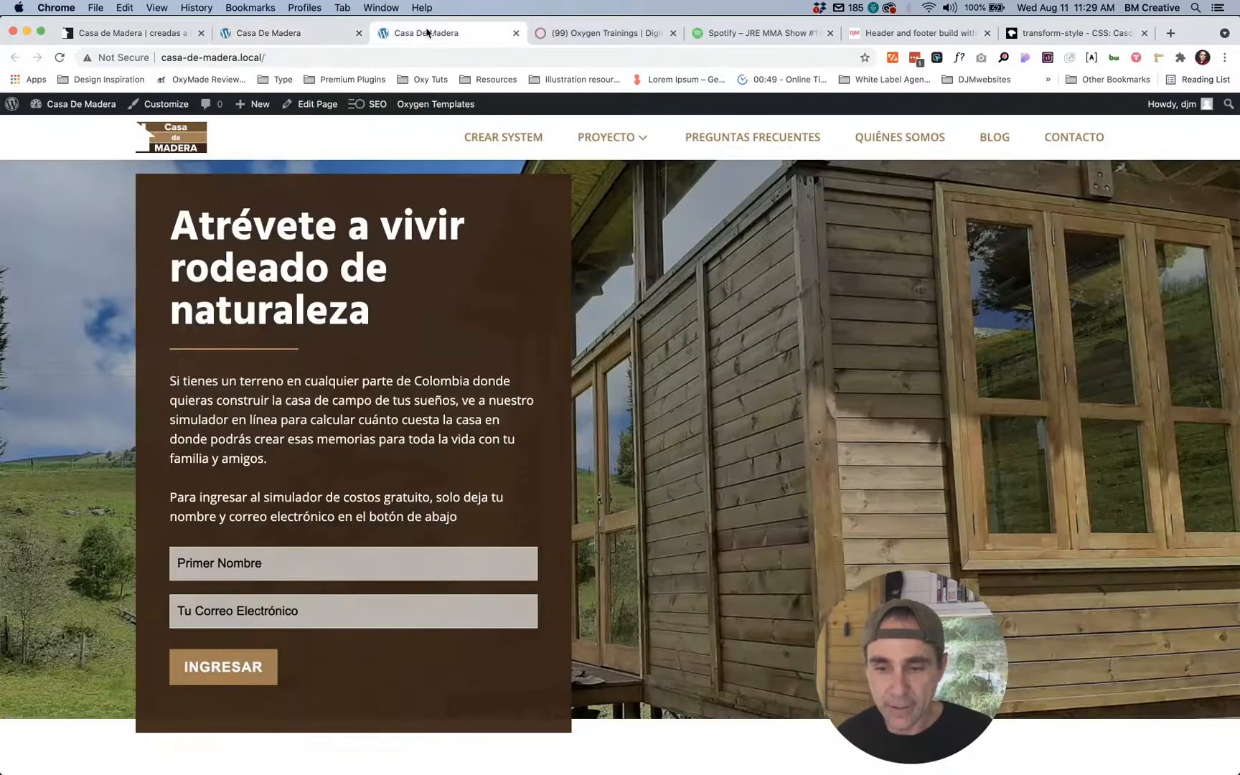
pyautogui.click(312, 33)
pyautogui.click(441, 34)
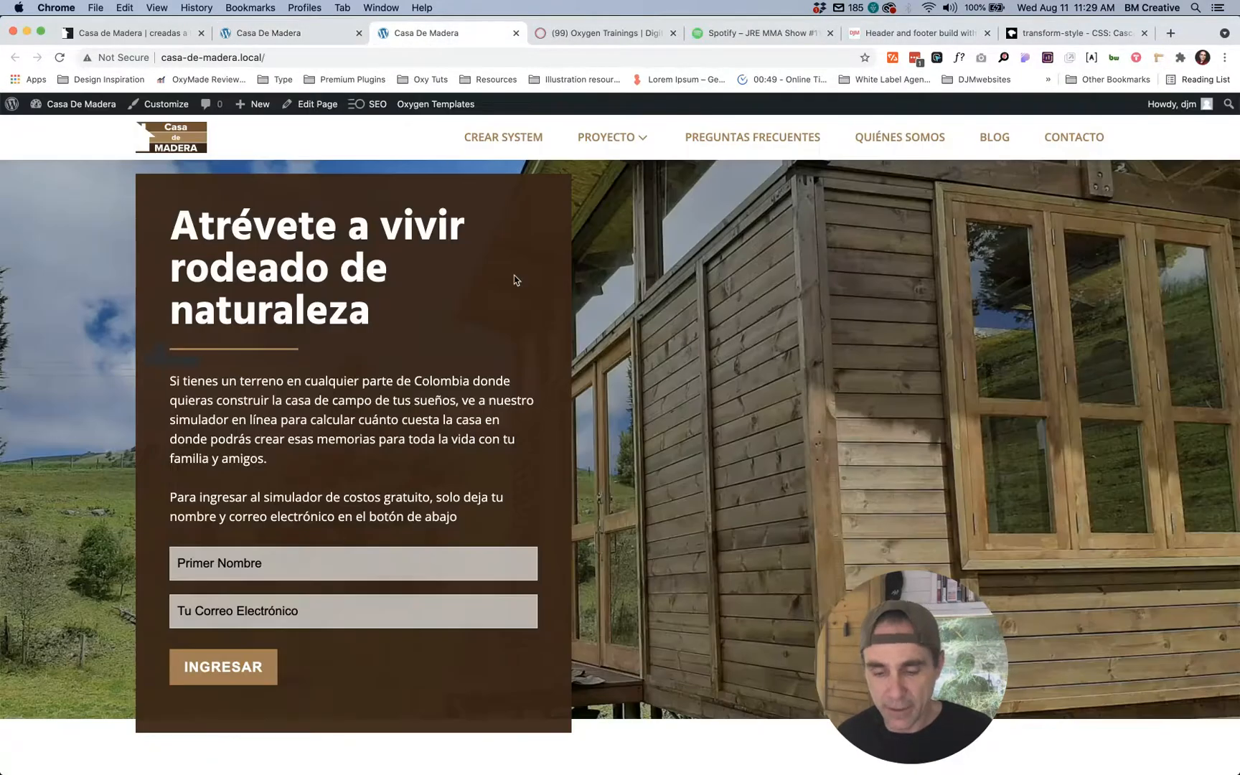
pyautogui.press('super+r')
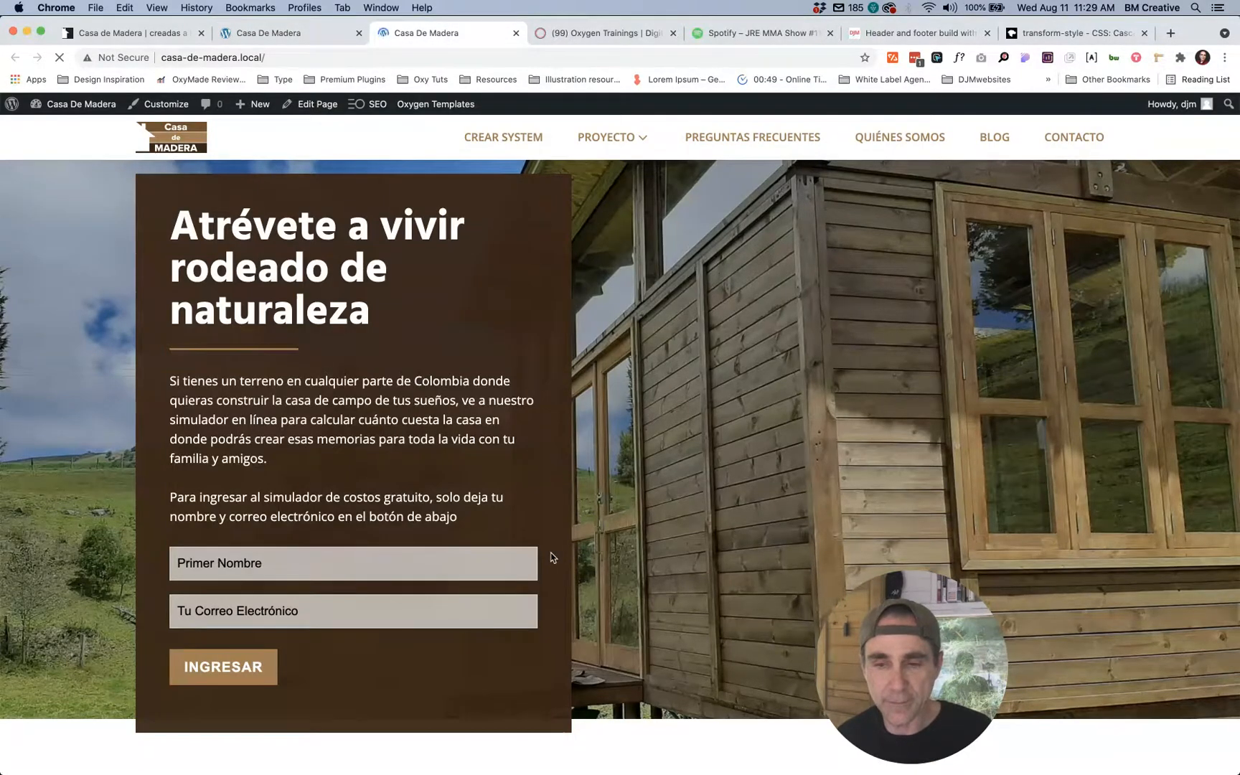
pyautogui.scroll(-4, 551, 557)
pyautogui.scroll(-15, 551, 558)
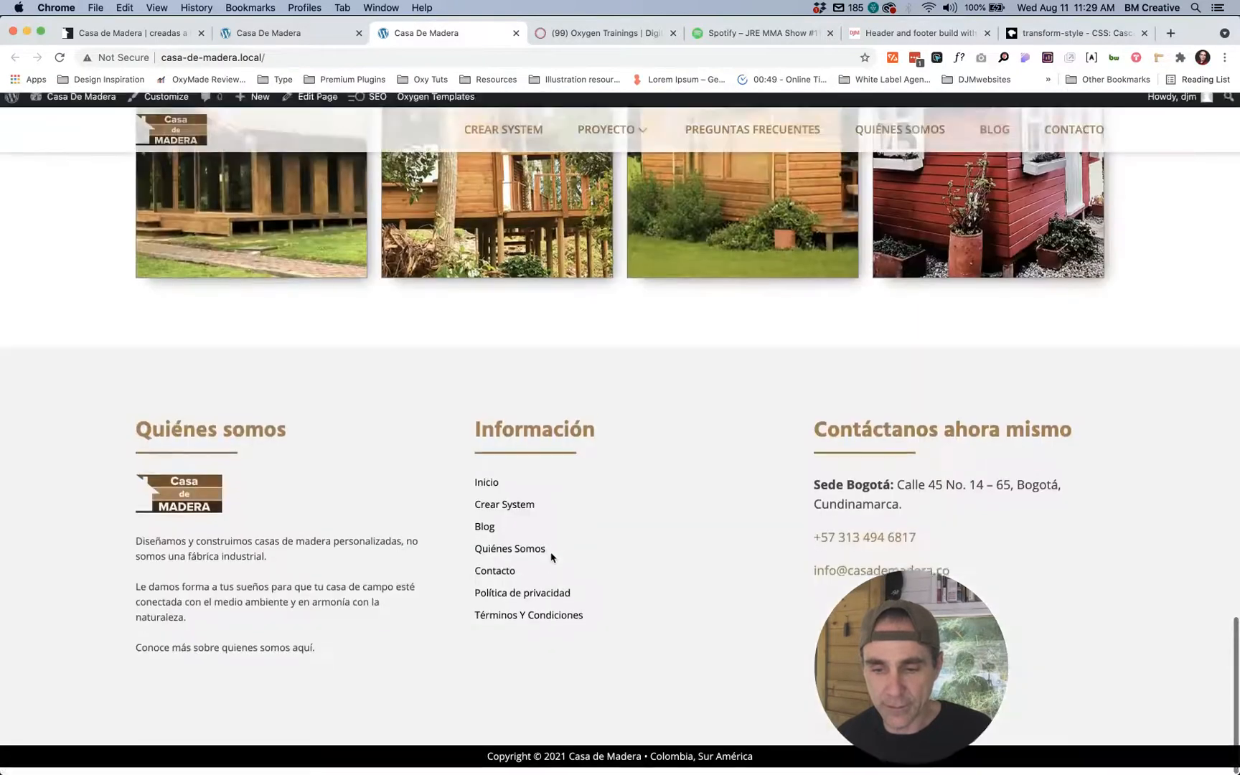
pyautogui.scroll(5, 552, 558)
pyautogui.moveTo(472, 423)
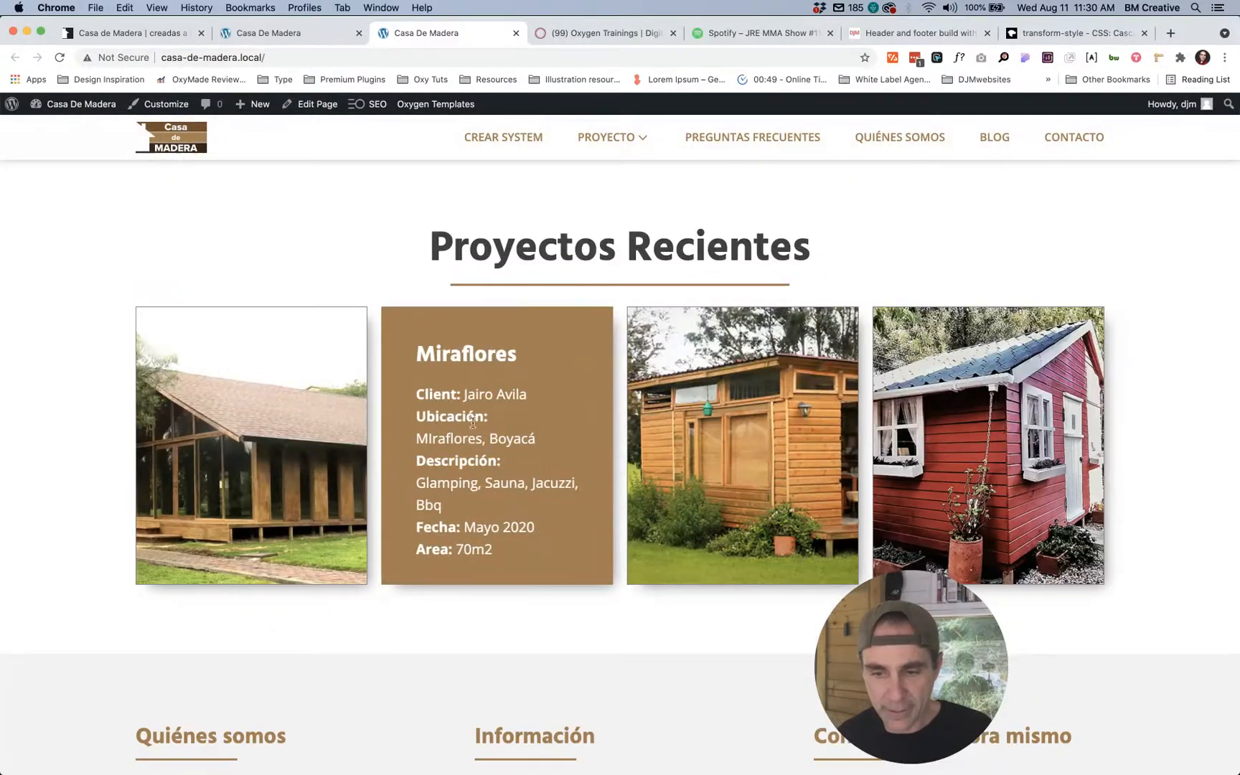
pyautogui.moveTo(686, 441)
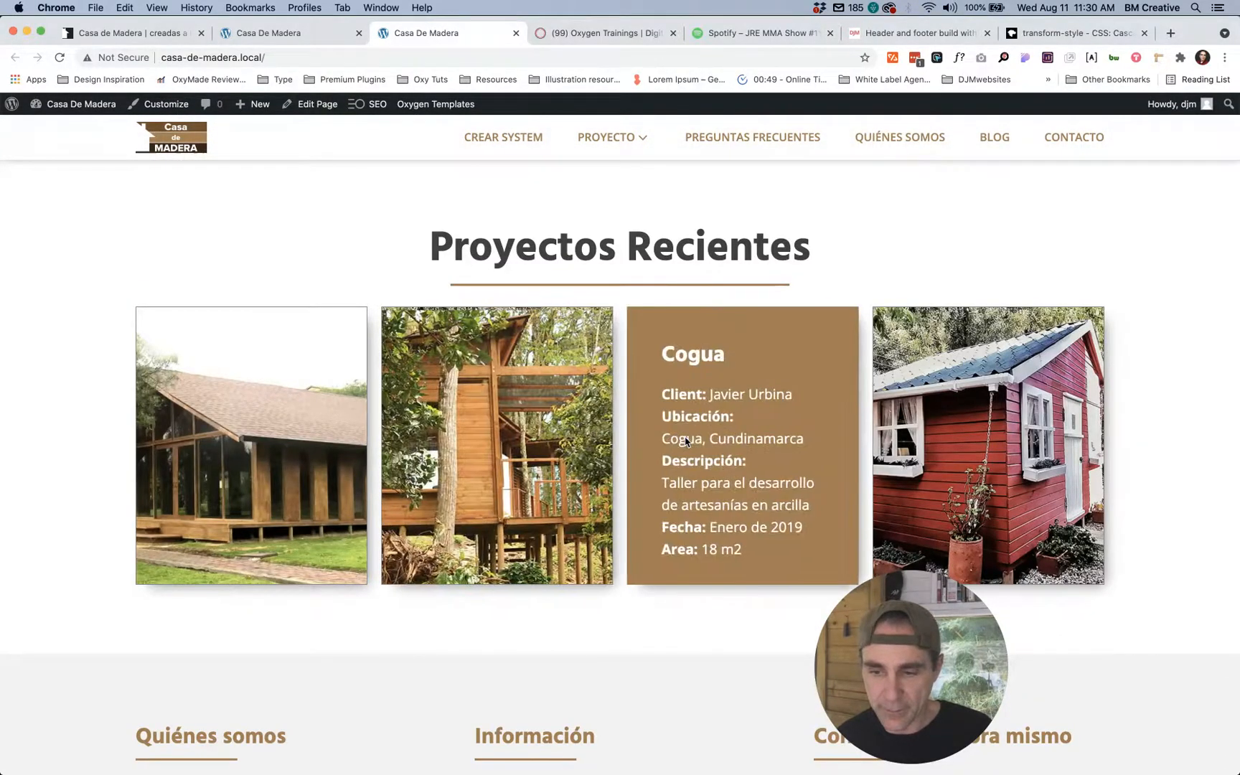
pyautogui.moveTo(933, 430)
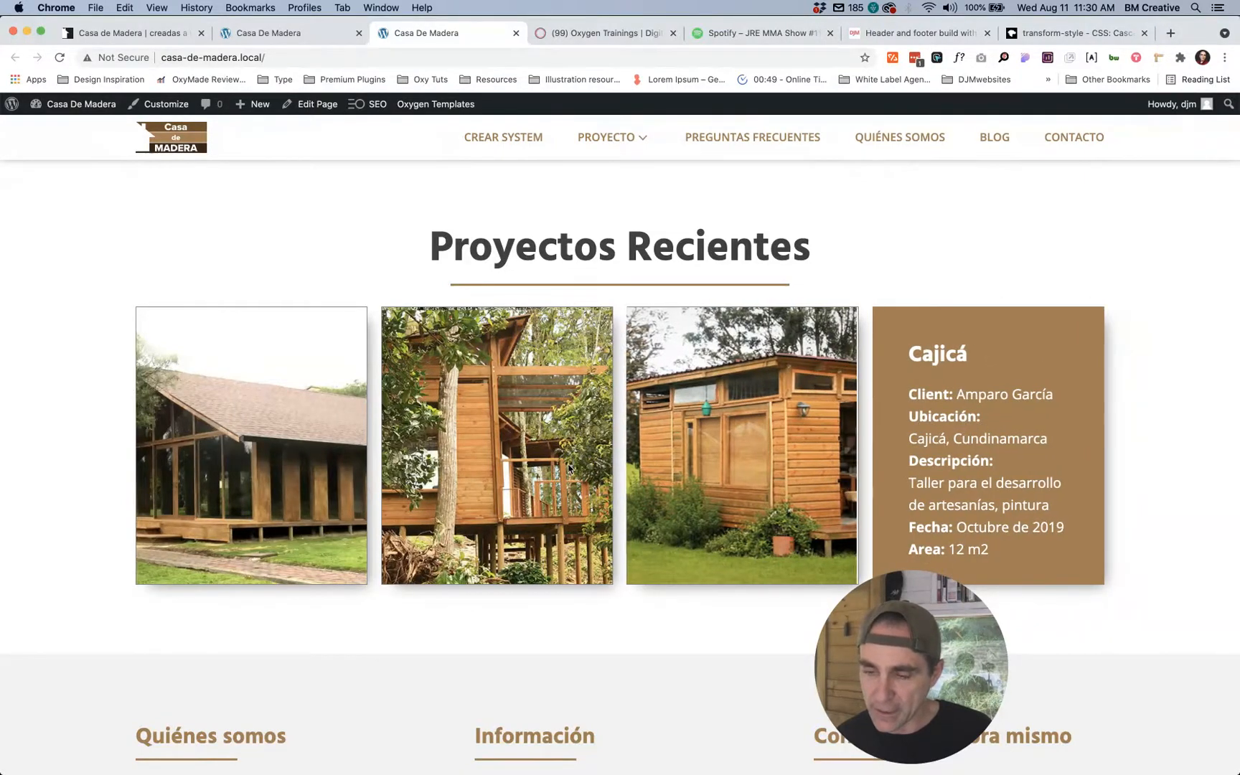
pyautogui.moveTo(235, 422)
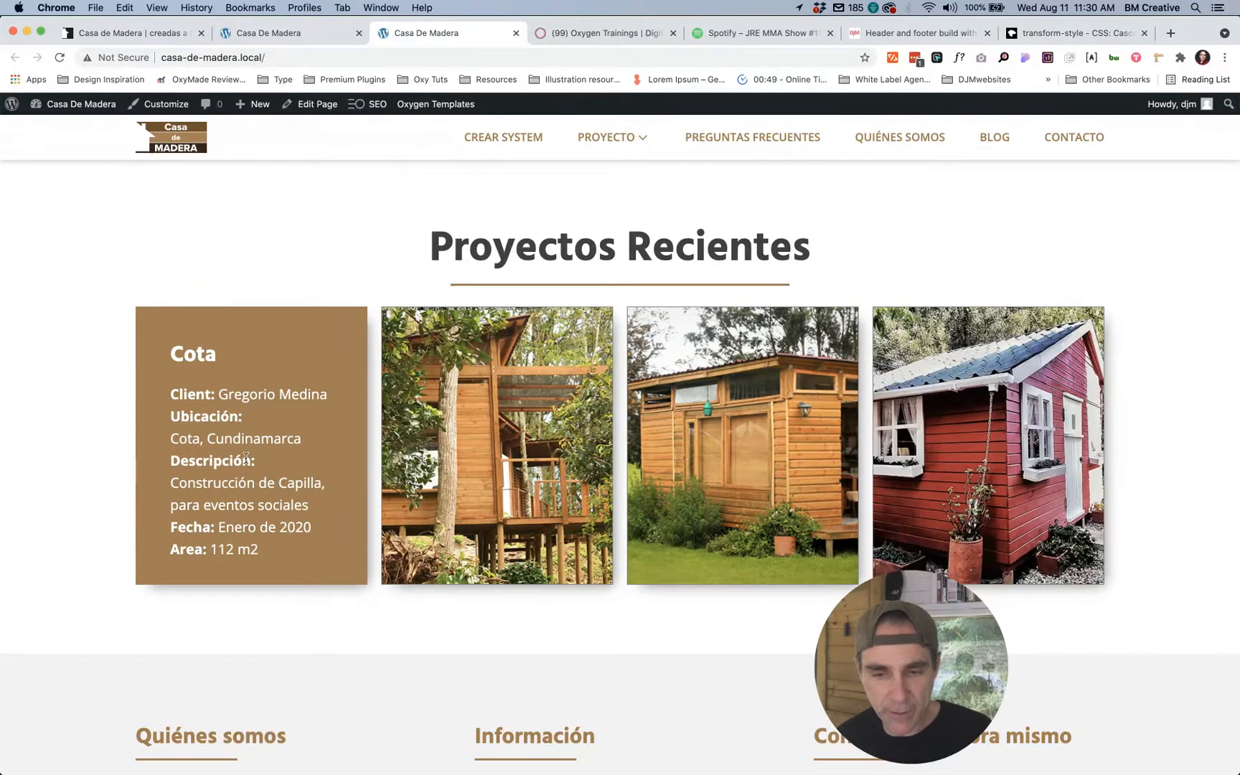
pyautogui.scroll(6, 241, 441)
pyautogui.scroll(-8, 245, 463)
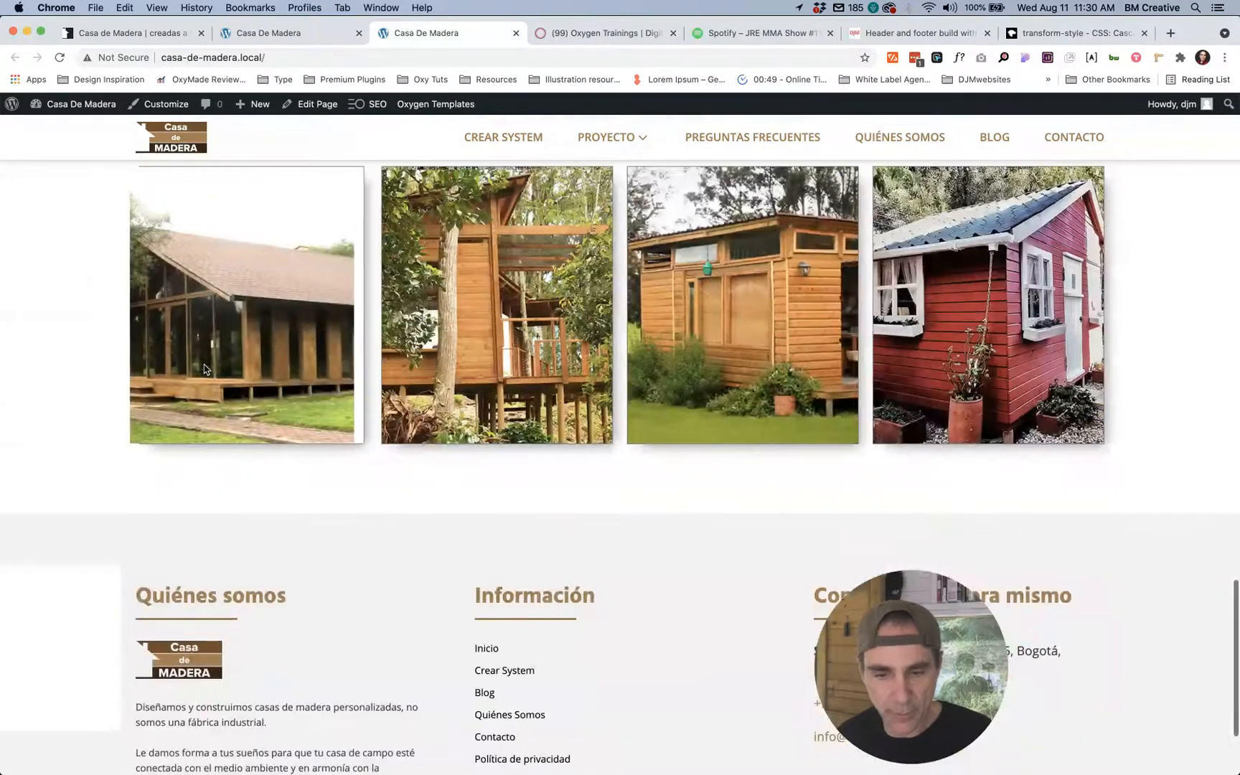
pyautogui.moveTo(232, 356)
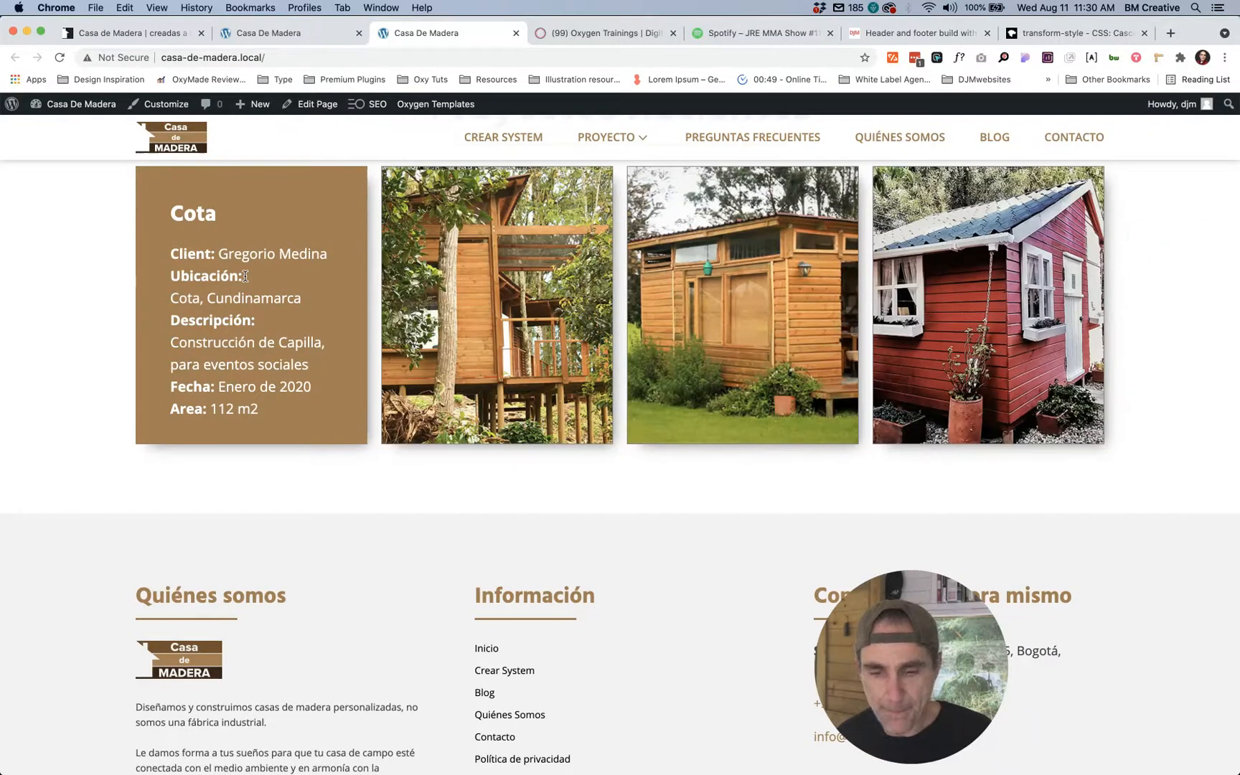
pyautogui.scroll(2, 245, 275)
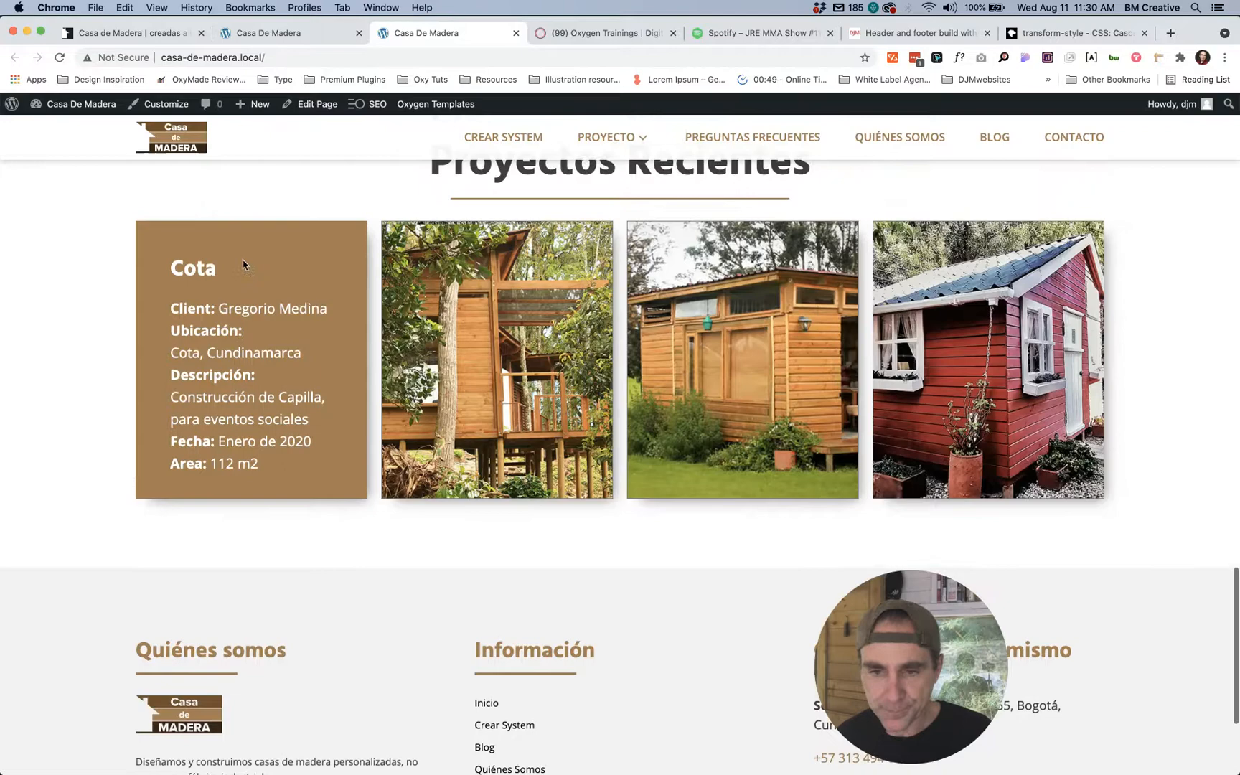
# Step: Return to the builder and inspect the size and spacing of the flip box's Back div, for its ID and its oxel_flipbox__back class
pyautogui.click(252, 41)
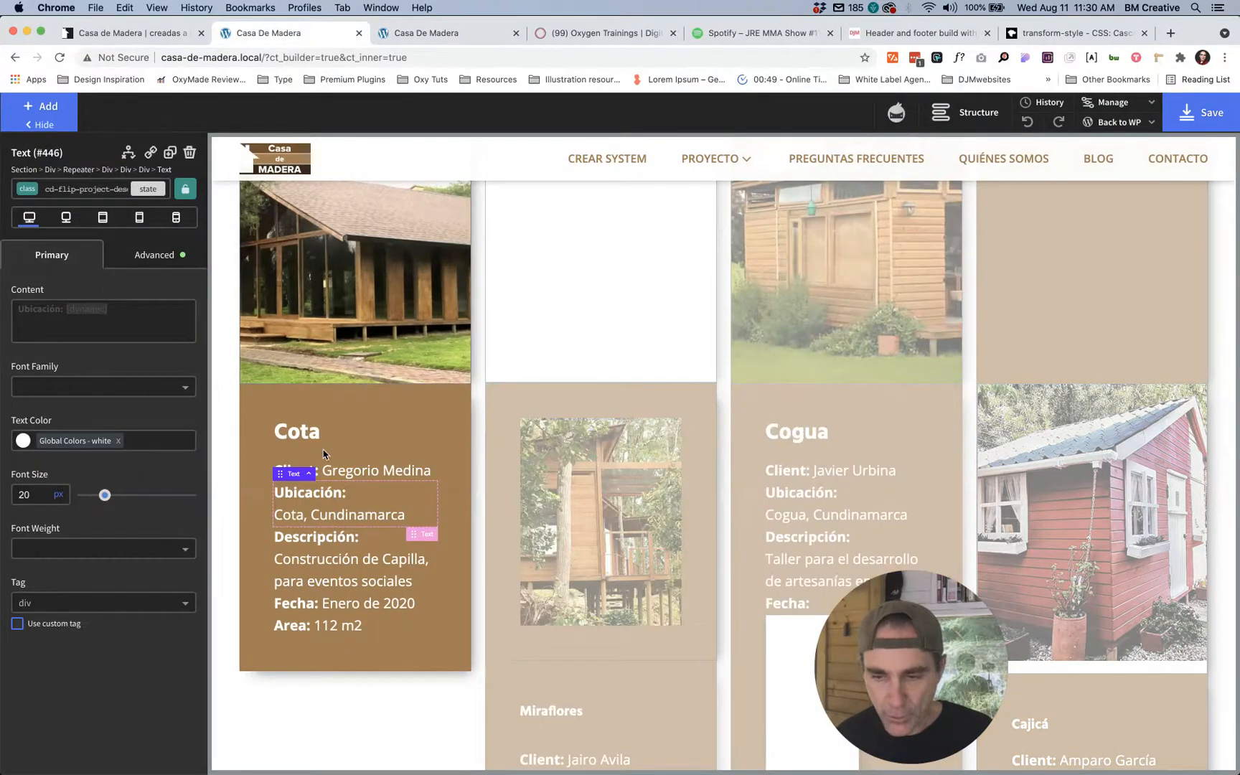
pyautogui.click(935, 119)
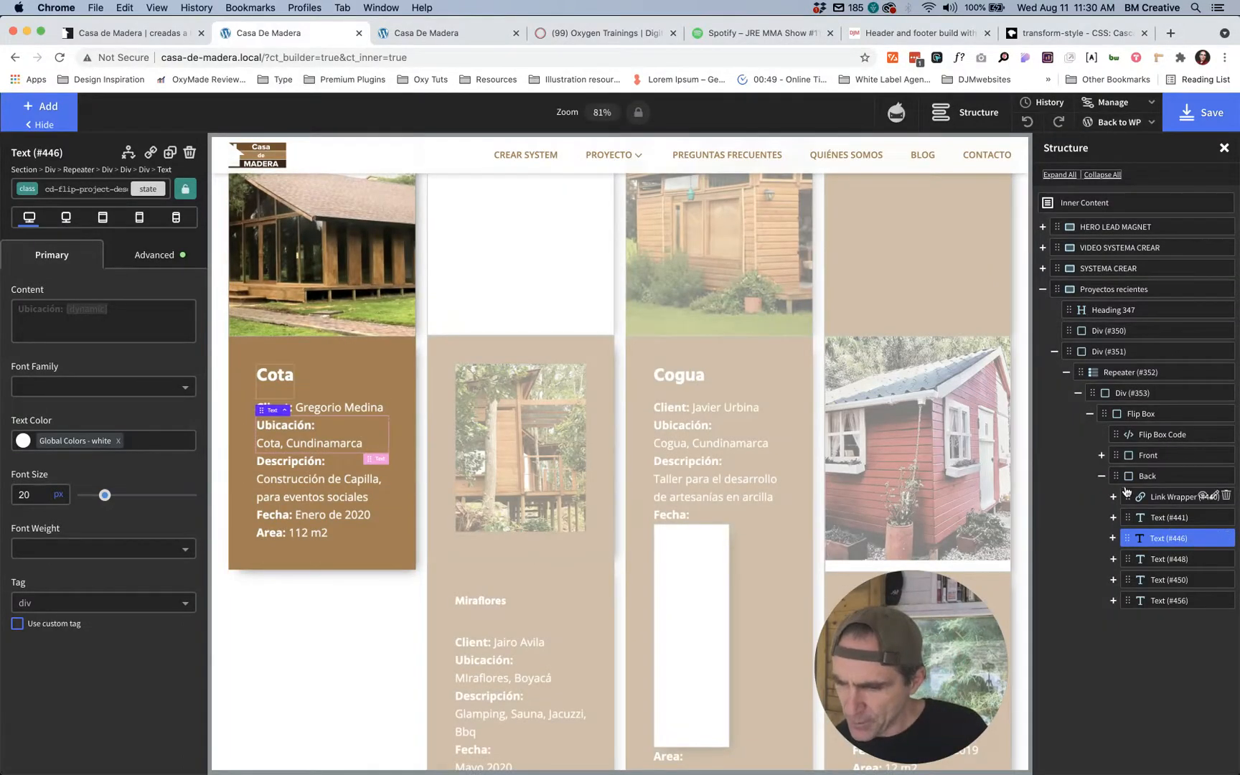
pyautogui.click(1101, 476)
pyautogui.click(1147, 475)
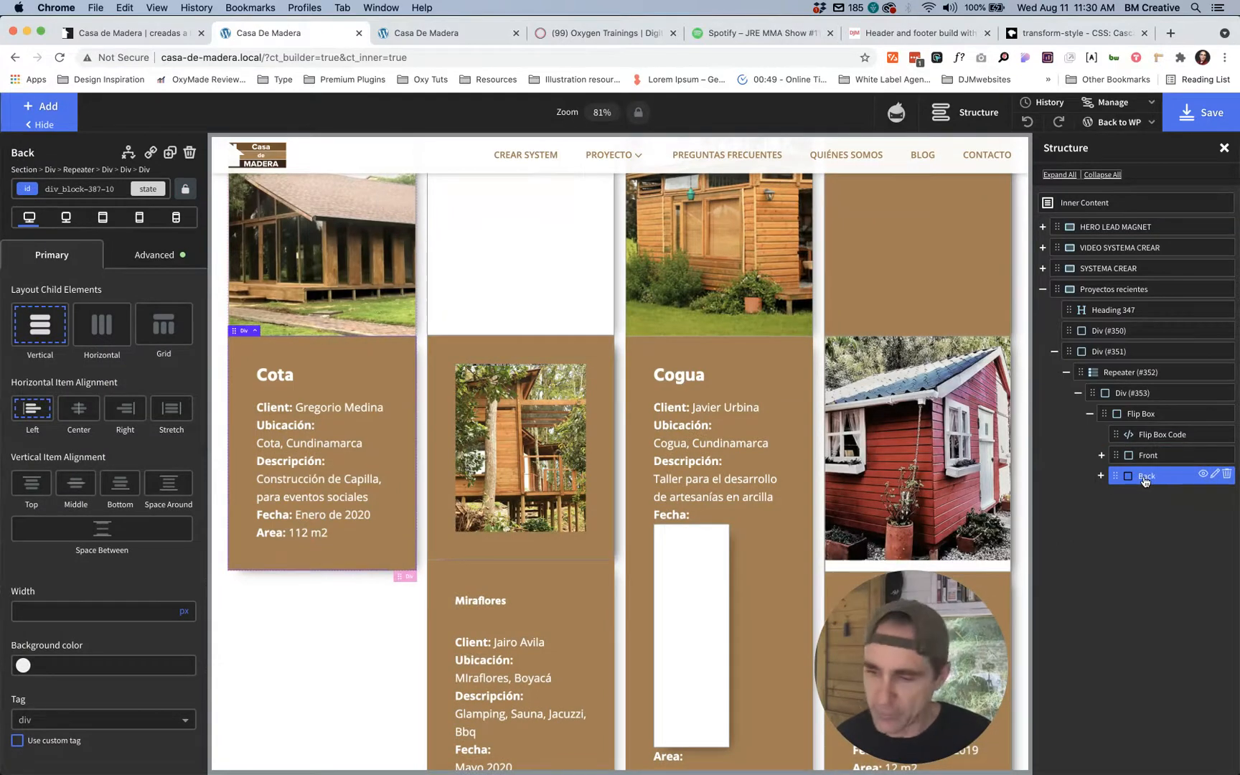
pyautogui.click(157, 256)
pyautogui.click(73, 331)
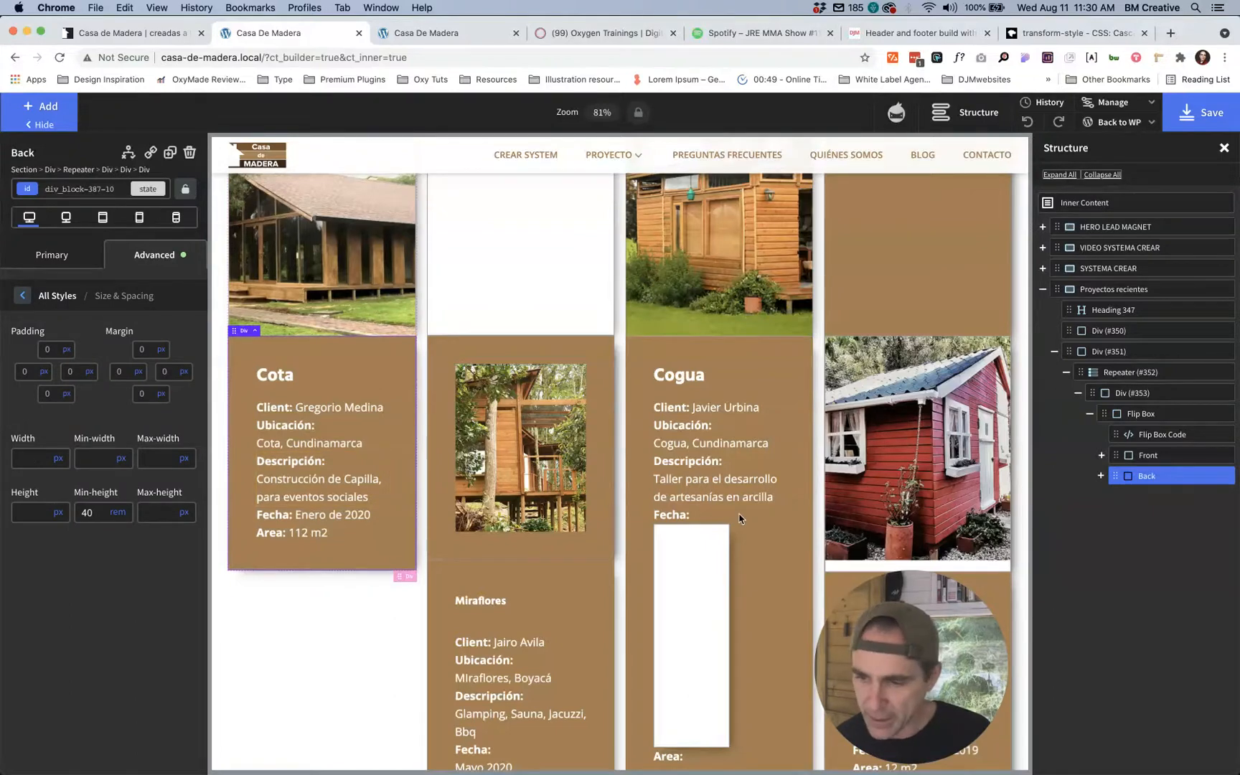
pyautogui.click(80, 188)
pyautogui.click(91, 268)
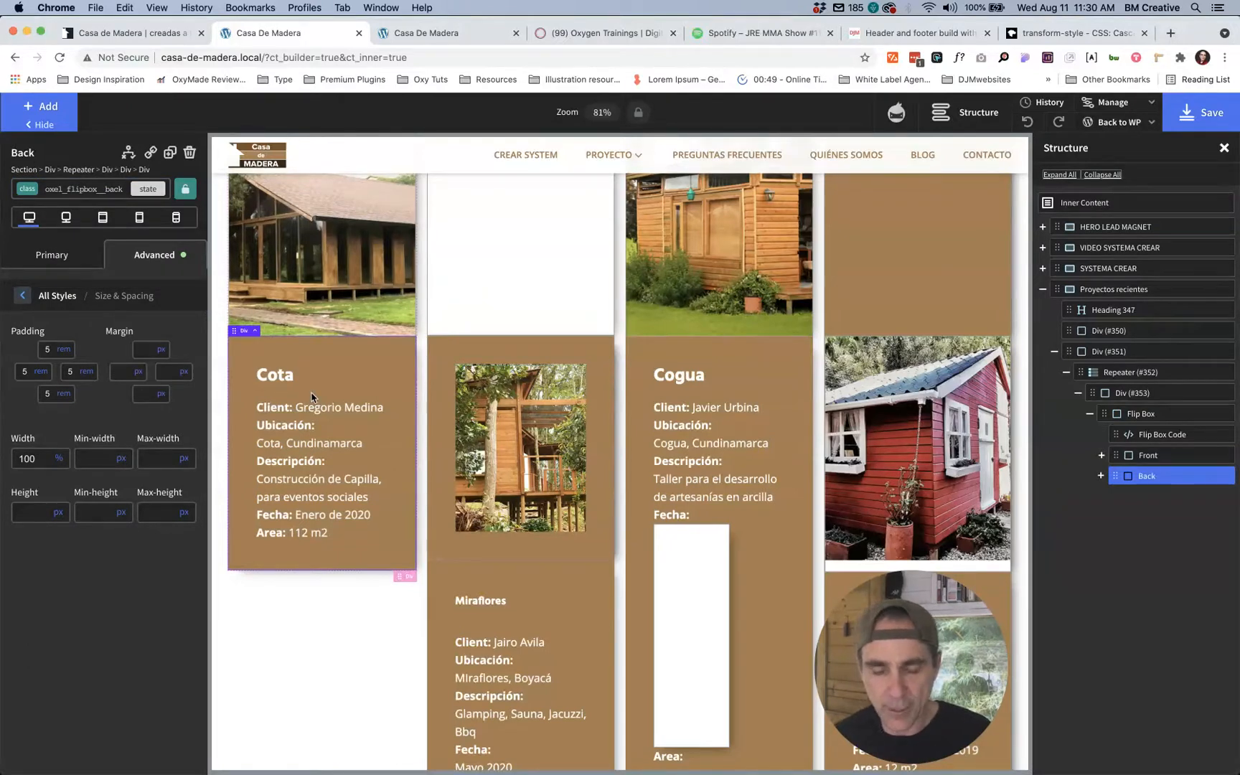
# Step: Compare the Systema CREAR flip cards with the Proyectos Recientes cards on the front-end home page, and return to the builder
pyautogui.scroll(10, 310, 397)
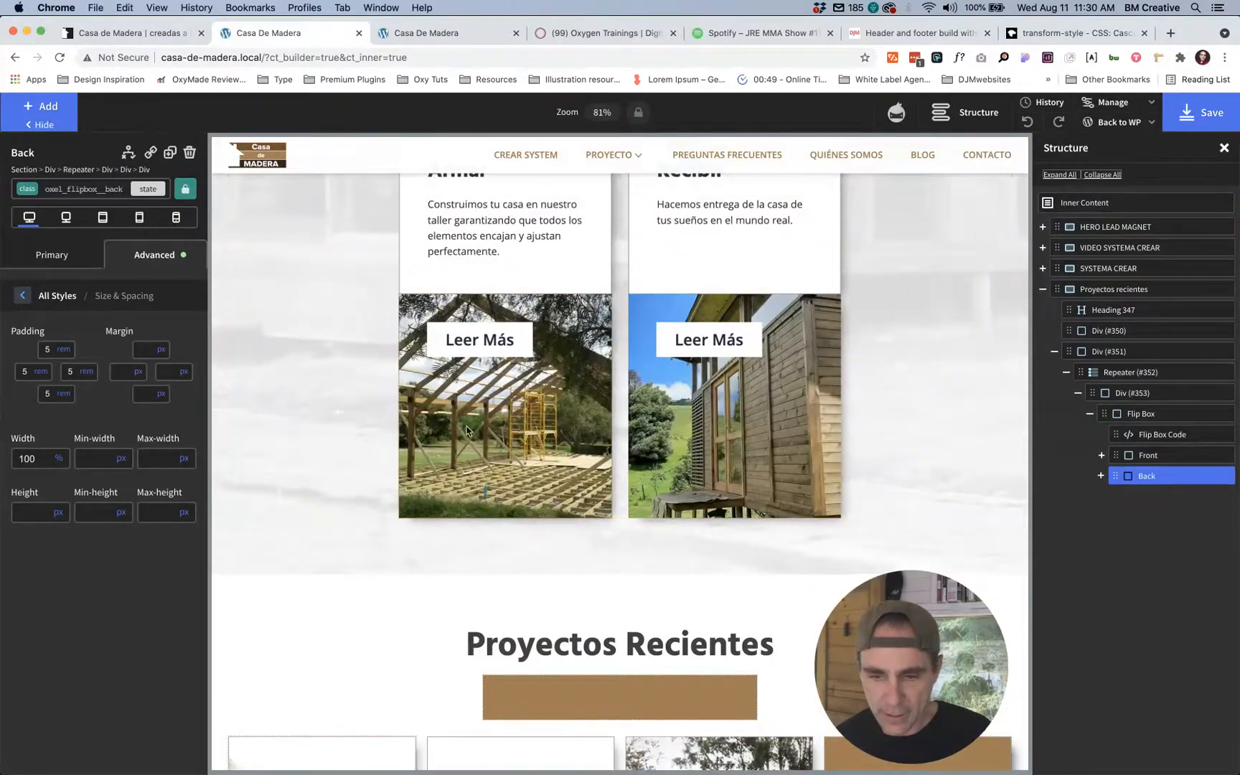
pyautogui.scroll(2, 466, 430)
pyautogui.click(420, 34)
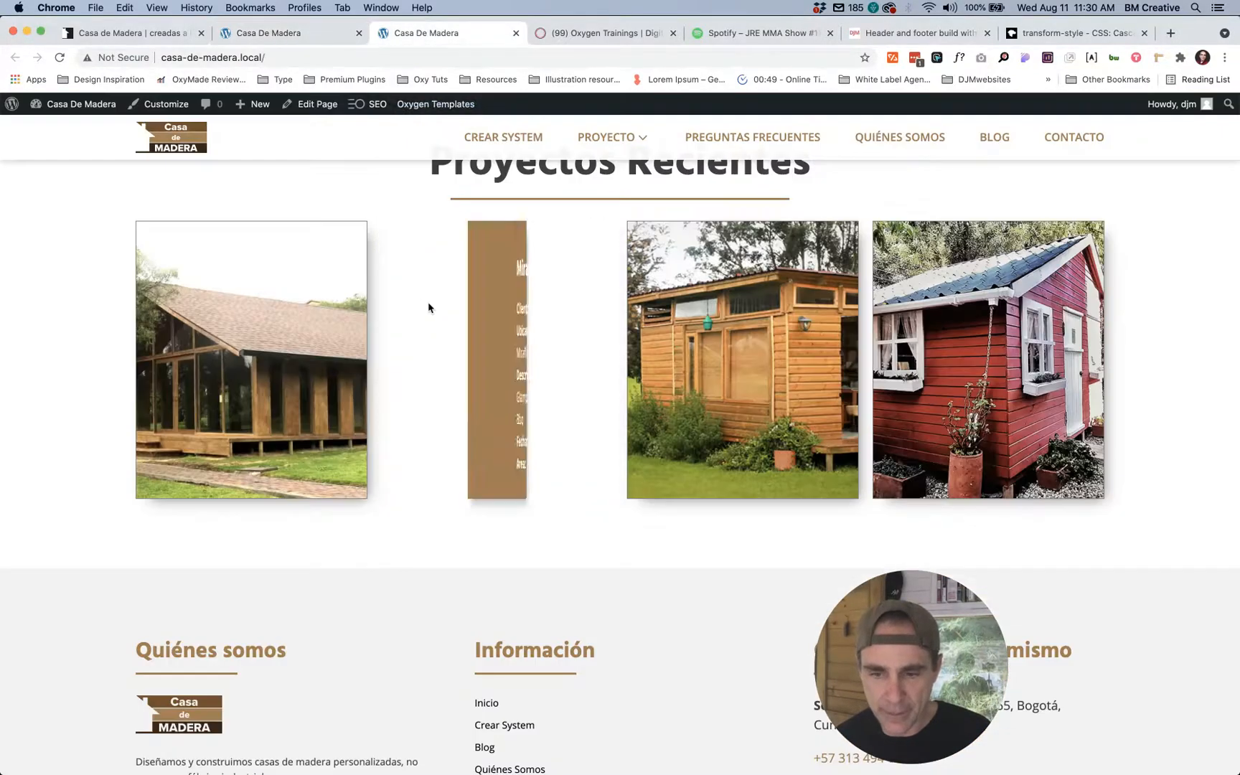
pyautogui.scroll(8, 425, 272)
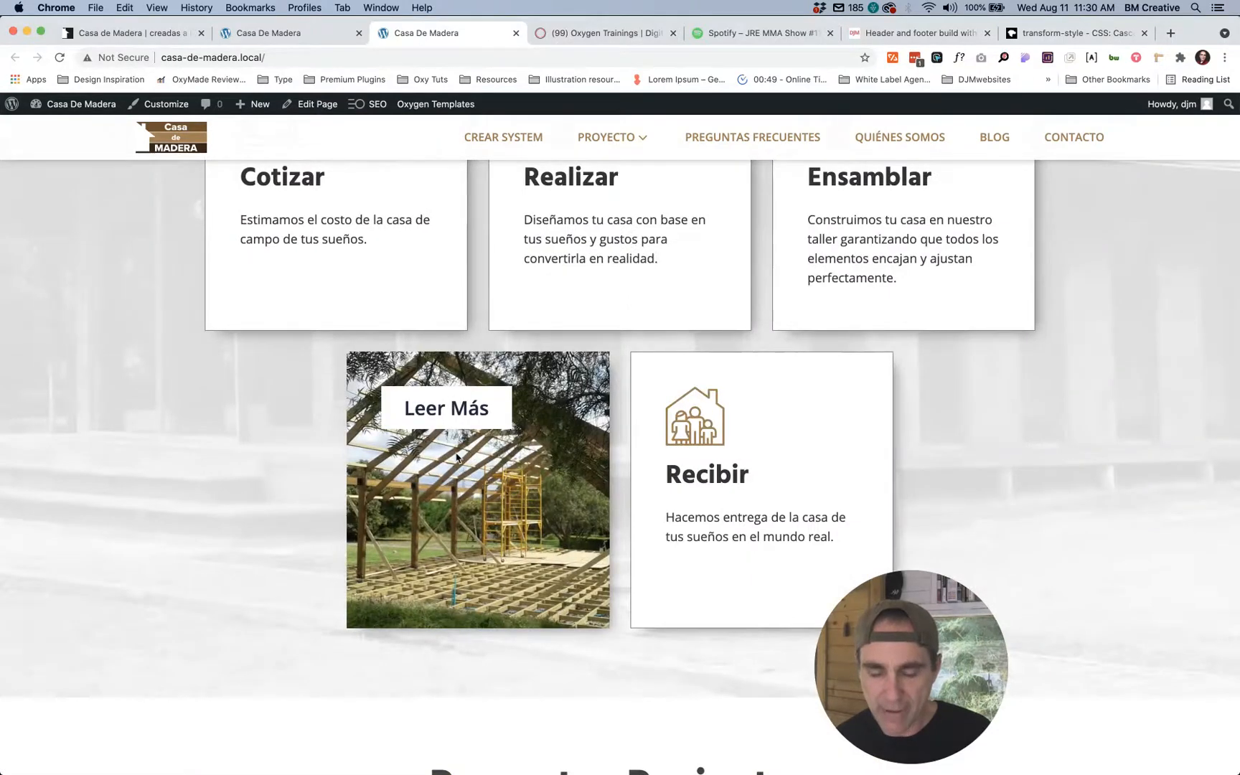
pyautogui.scroll(5, 459, 455)
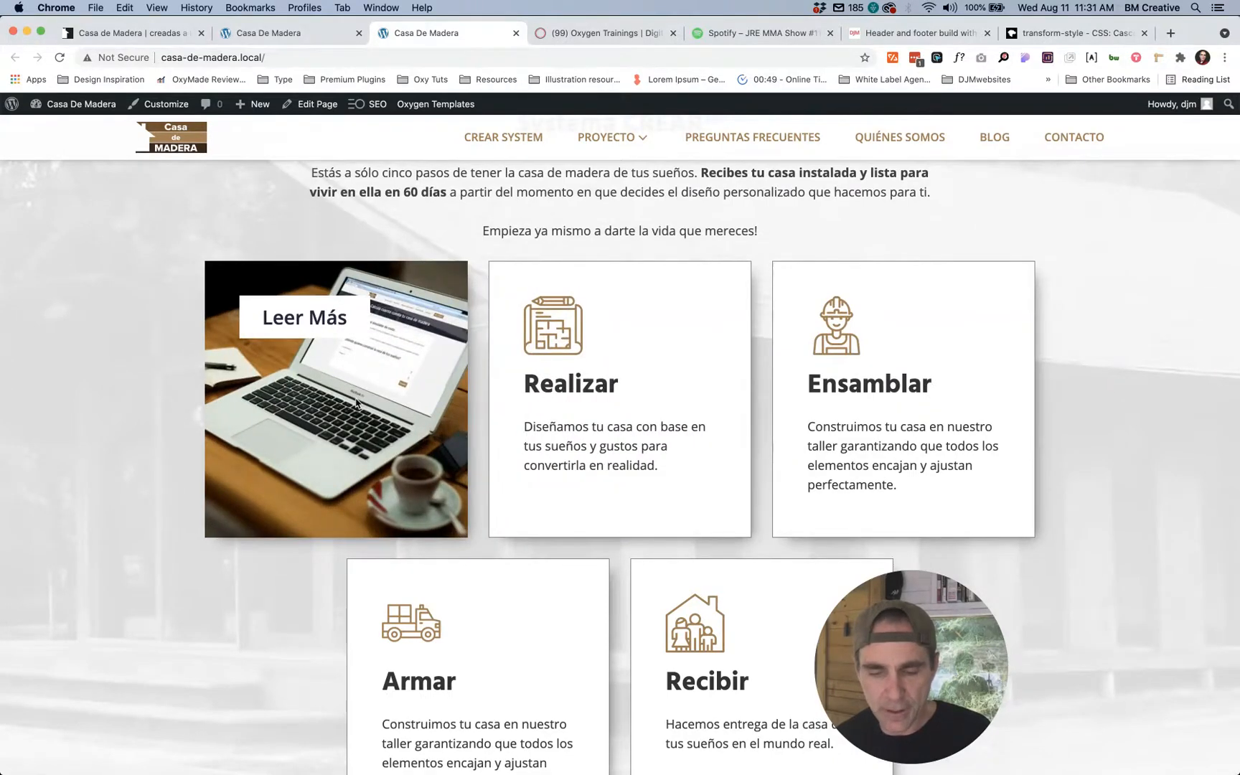
pyautogui.scroll(-10, 357, 403)
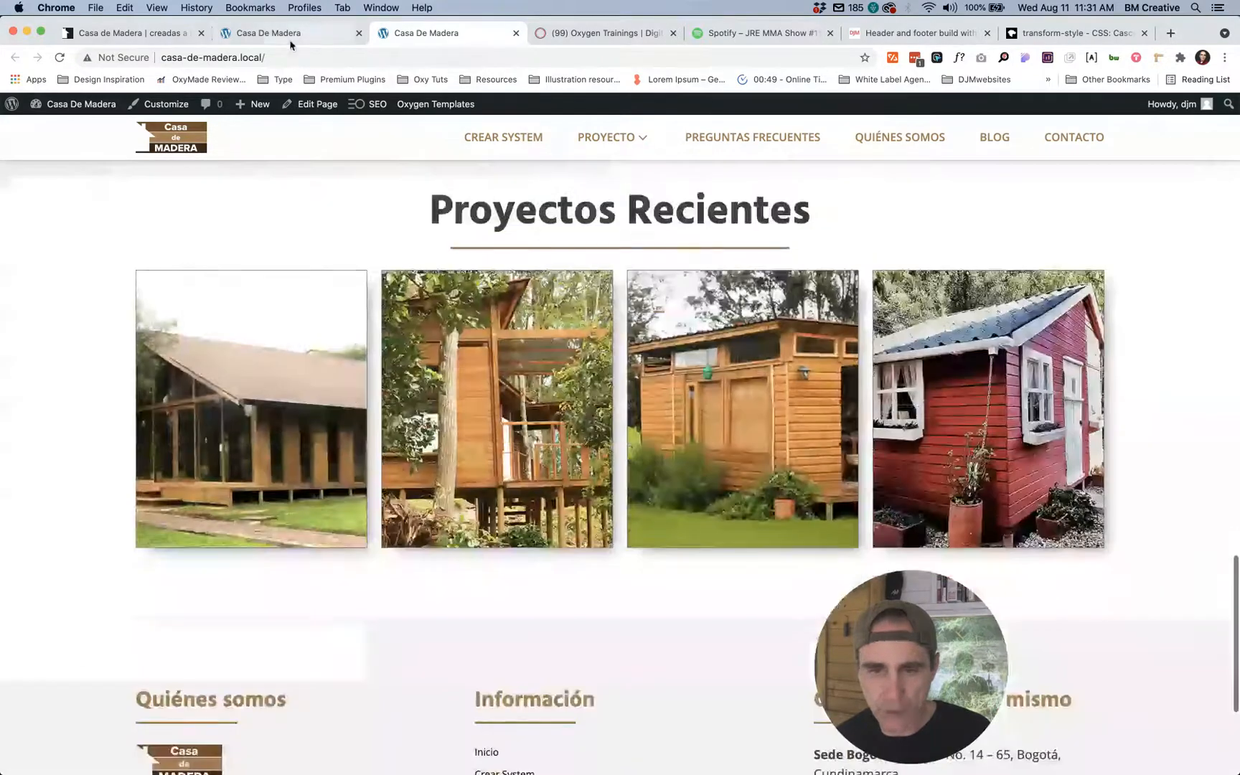
pyautogui.click(279, 35)
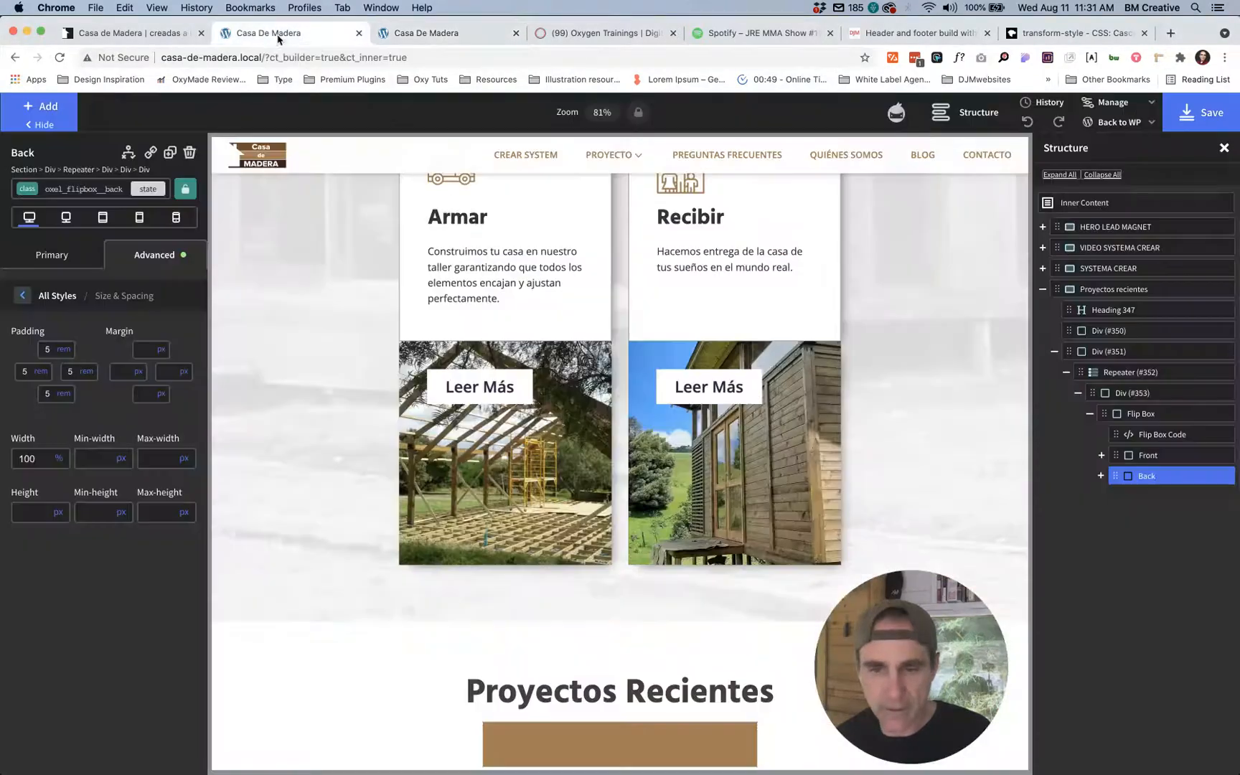
# Step: Set the flip box's Back div class to centre horizontal and middle vertical item alignment, and check the Proyectos Recientes cards
pyautogui.scroll(-5, 400, 463)
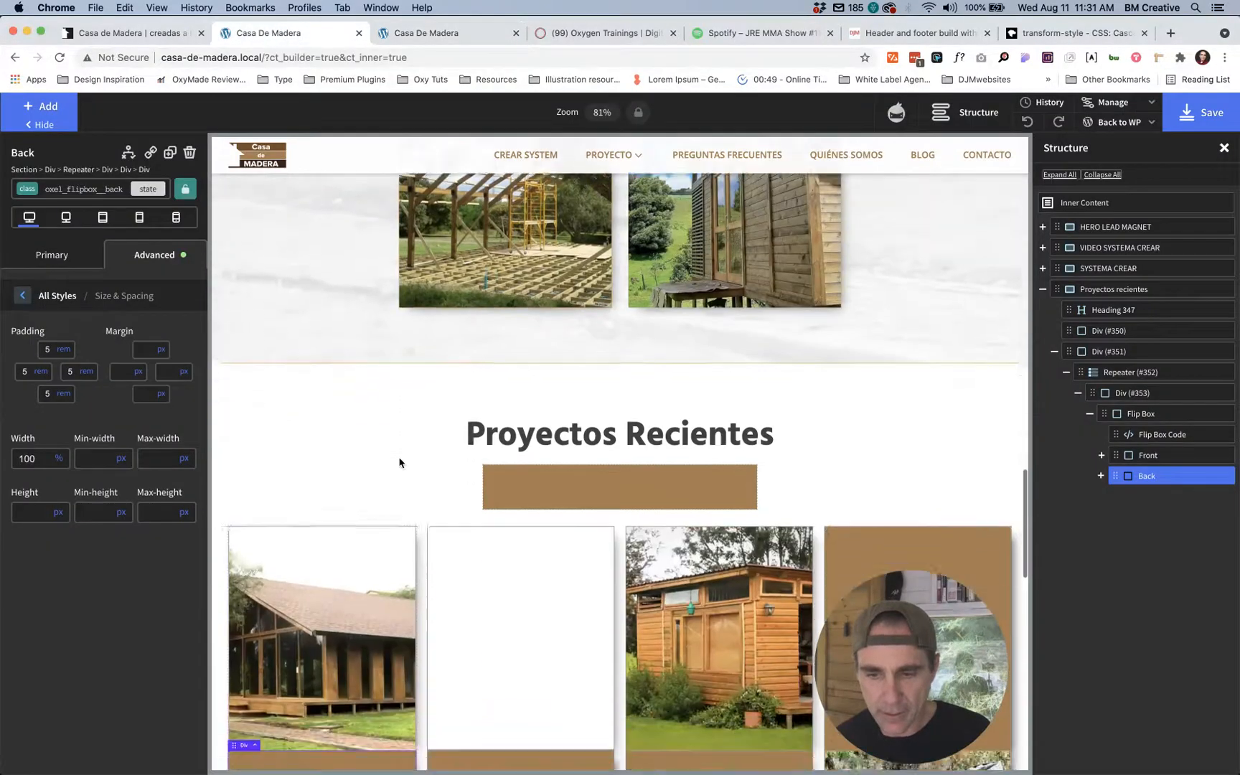
pyautogui.scroll(-4, 400, 462)
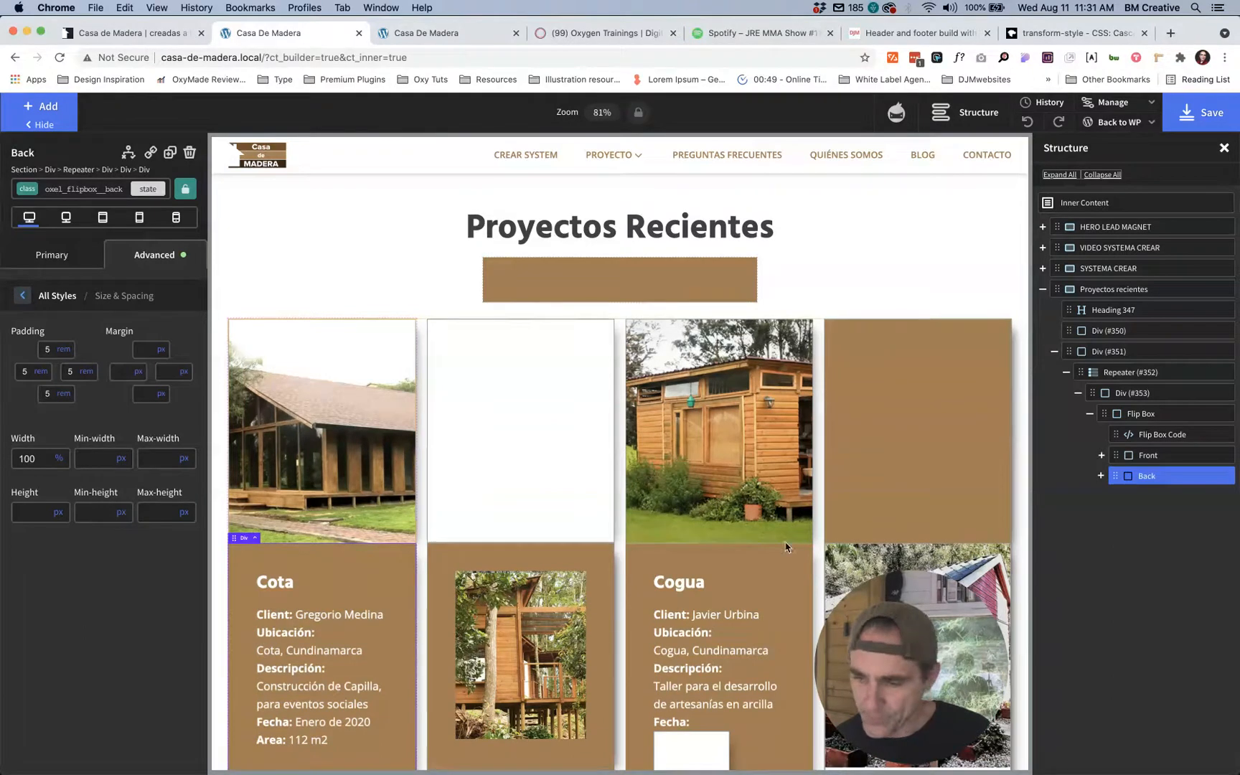
pyautogui.click(1146, 479)
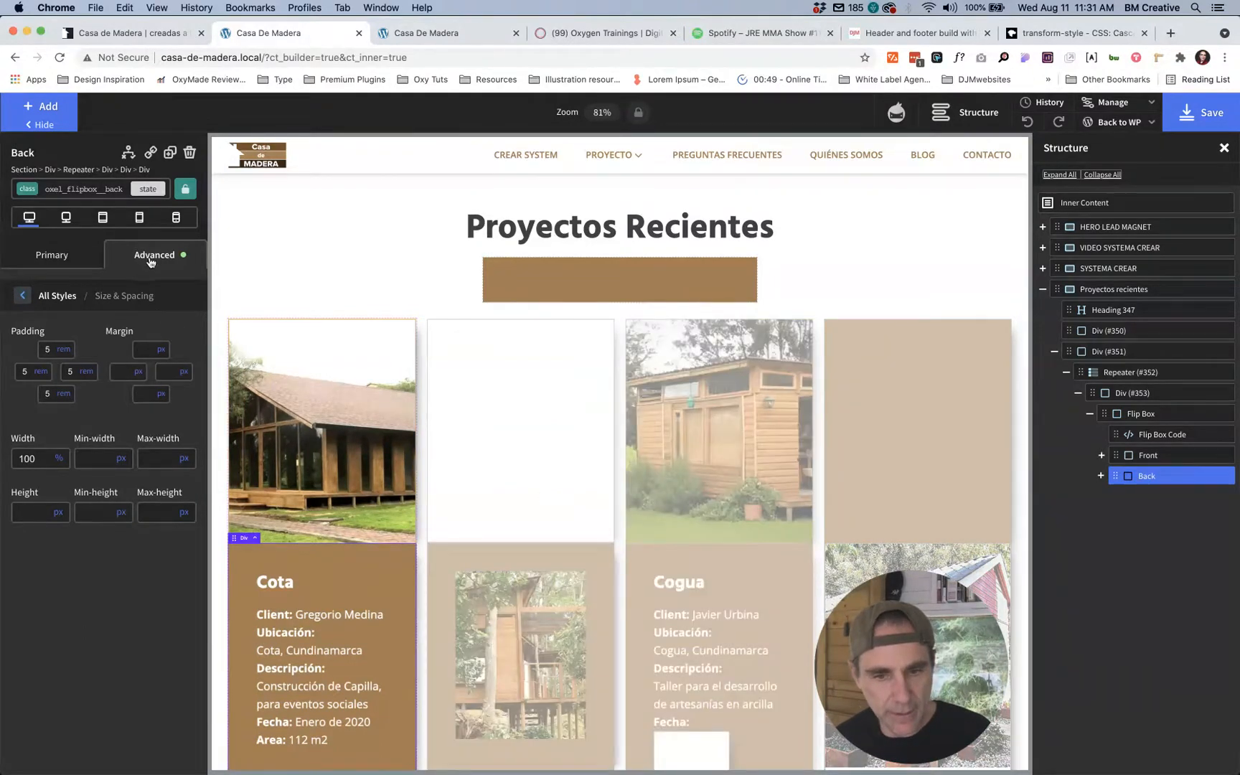
pyautogui.click(49, 264)
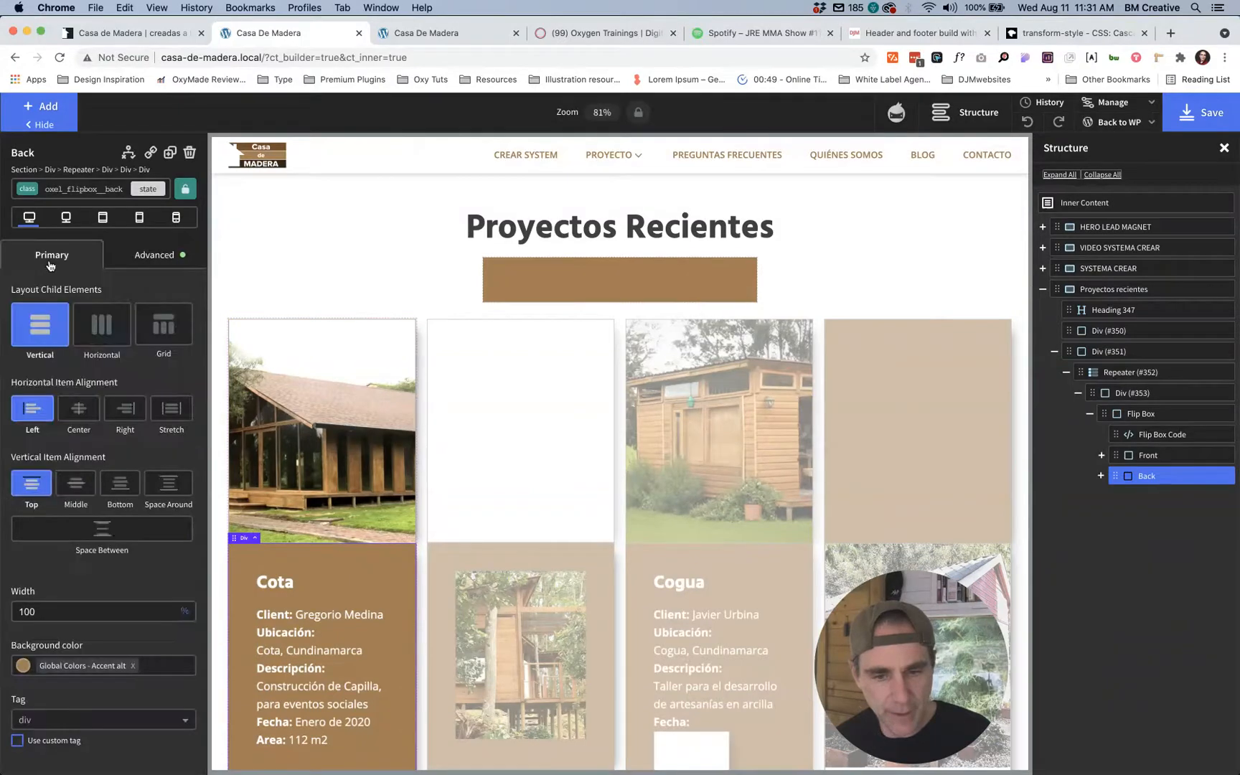
pyautogui.click(72, 412)
pyautogui.click(75, 482)
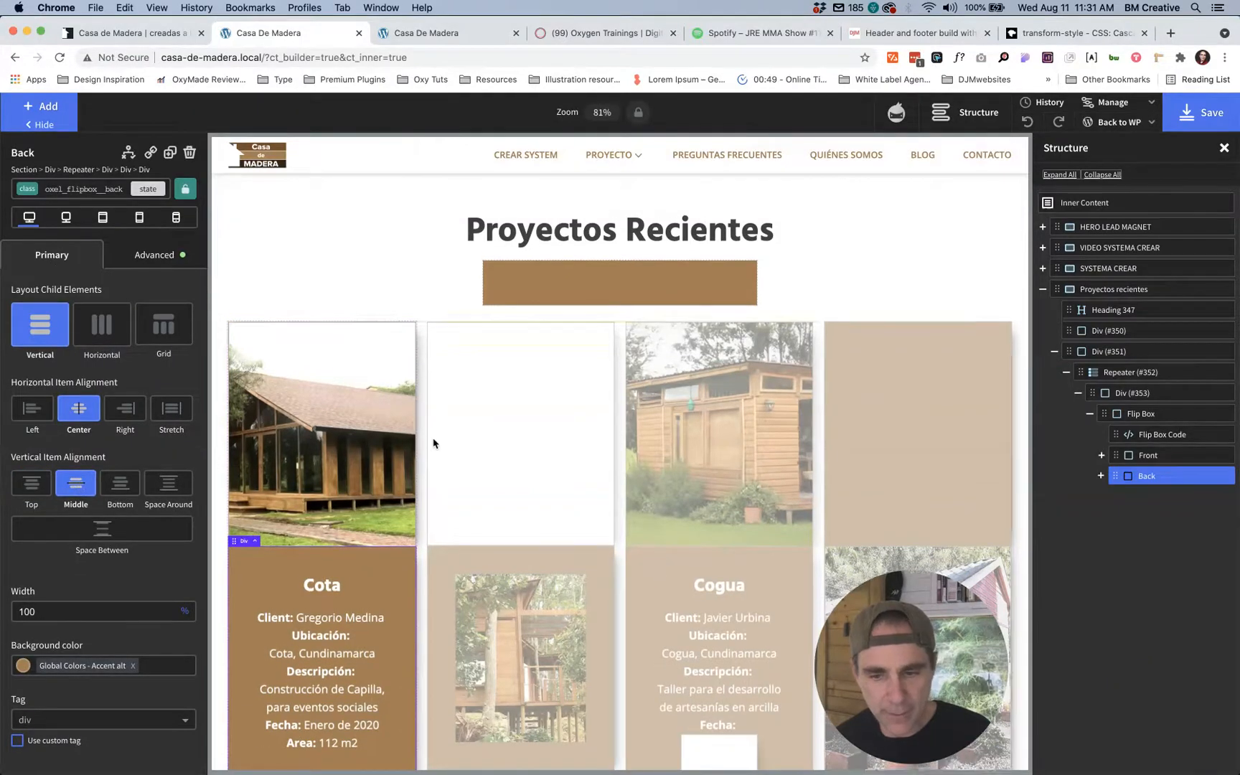
pyautogui.scroll(6, 434, 442)
pyautogui.scroll(-10, 503, 476)
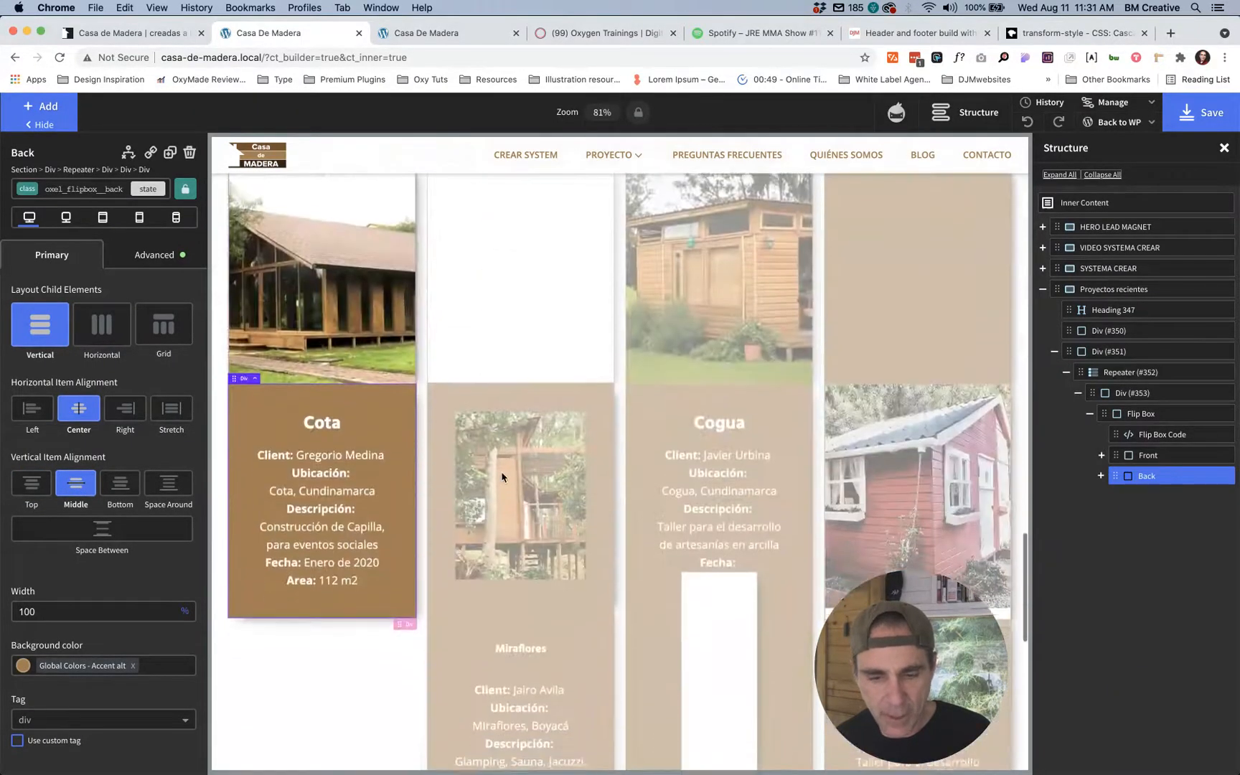
pyautogui.scroll(-1, 502, 477)
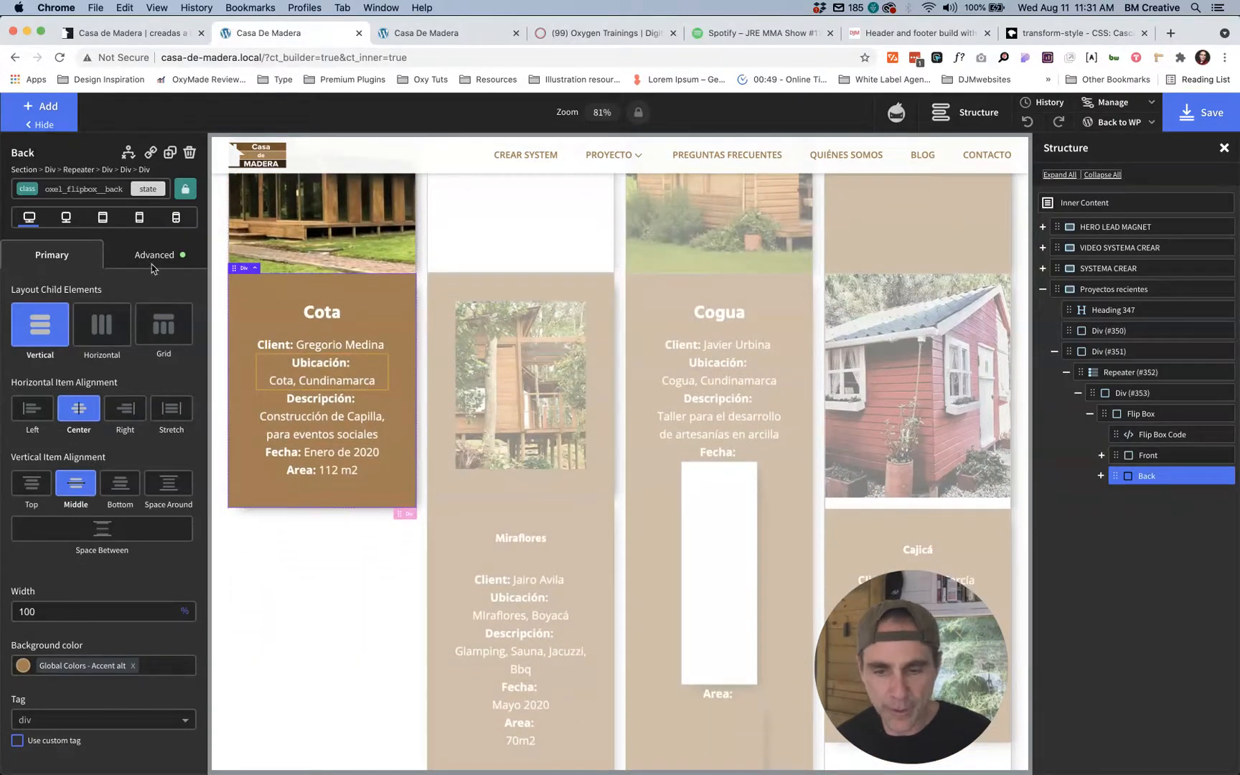
# Step: Align the Back div's items left and top for its own ID div_block-387-10 instead of the shared class
pyautogui.click(106, 201)
pyautogui.click(106, 248)
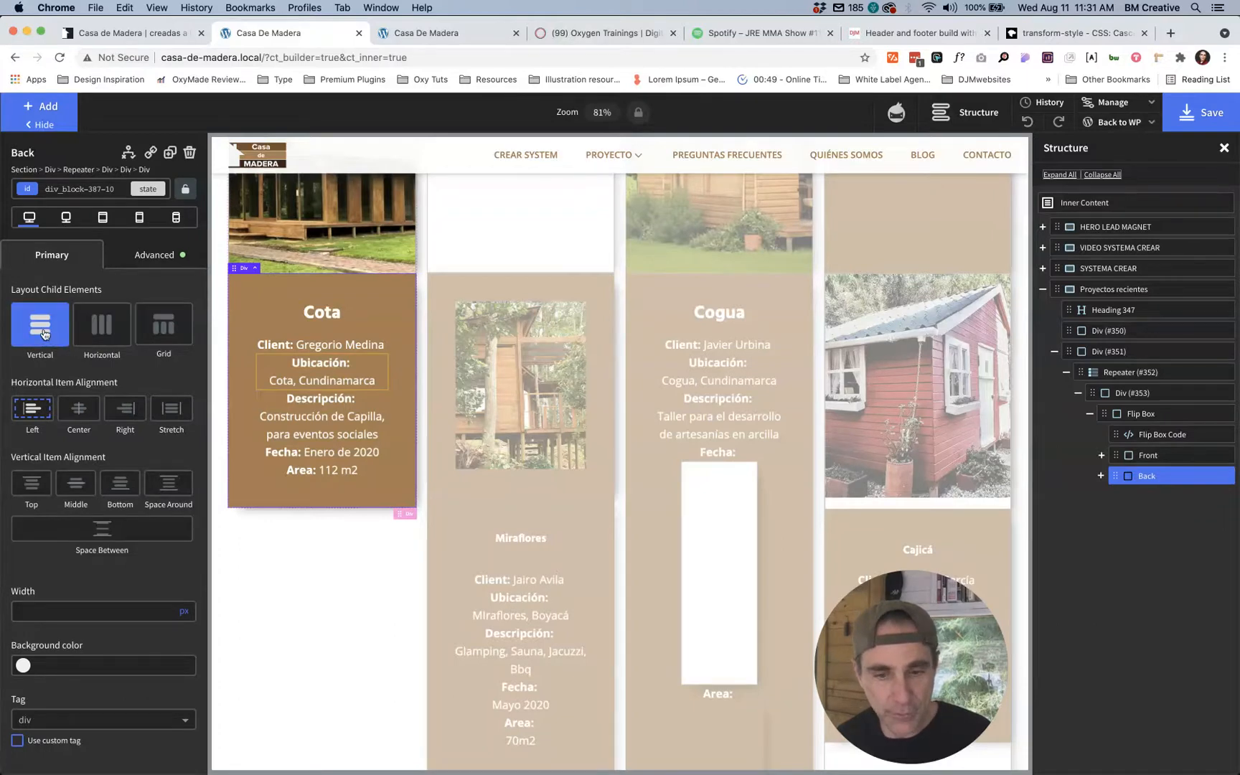
pyautogui.click(32, 409)
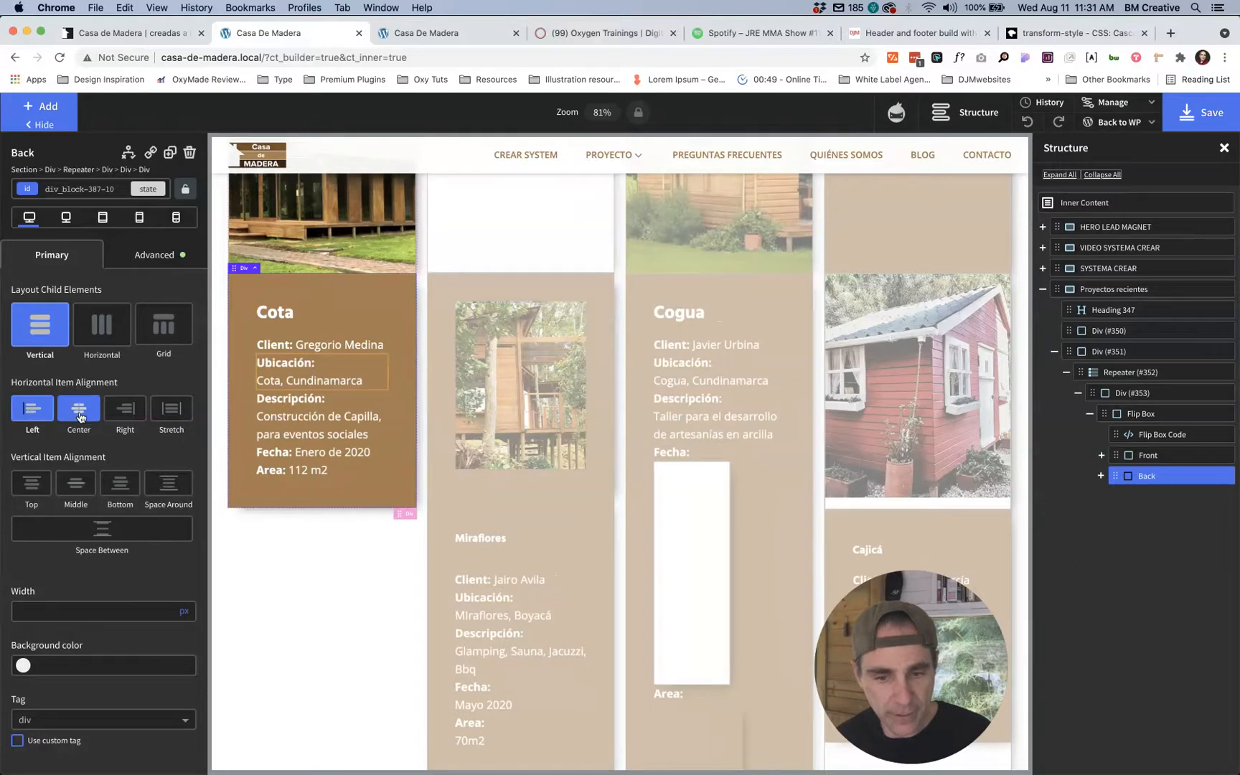
pyautogui.click(32, 482)
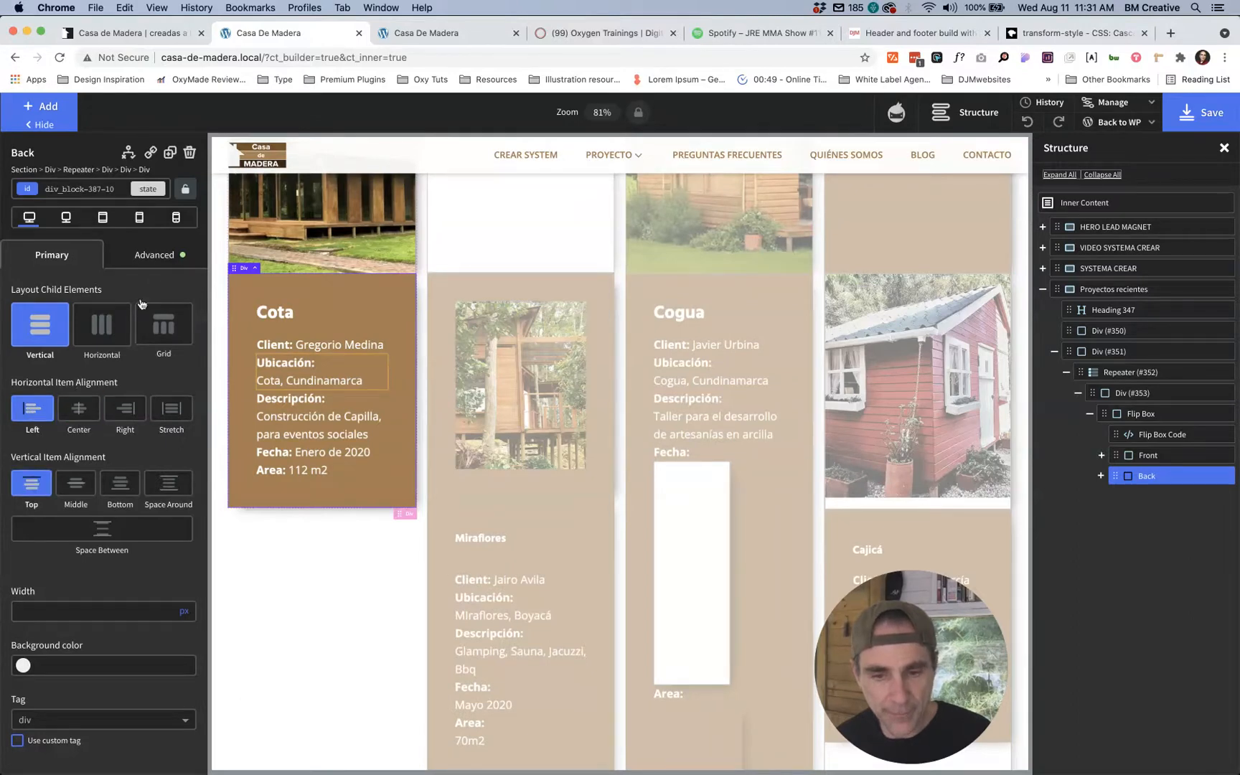
# Step: Set the Back div's padding to 2 rem on all sides for its ID, and save the page
pyautogui.click(153, 253)
pyautogui.click(66, 335)
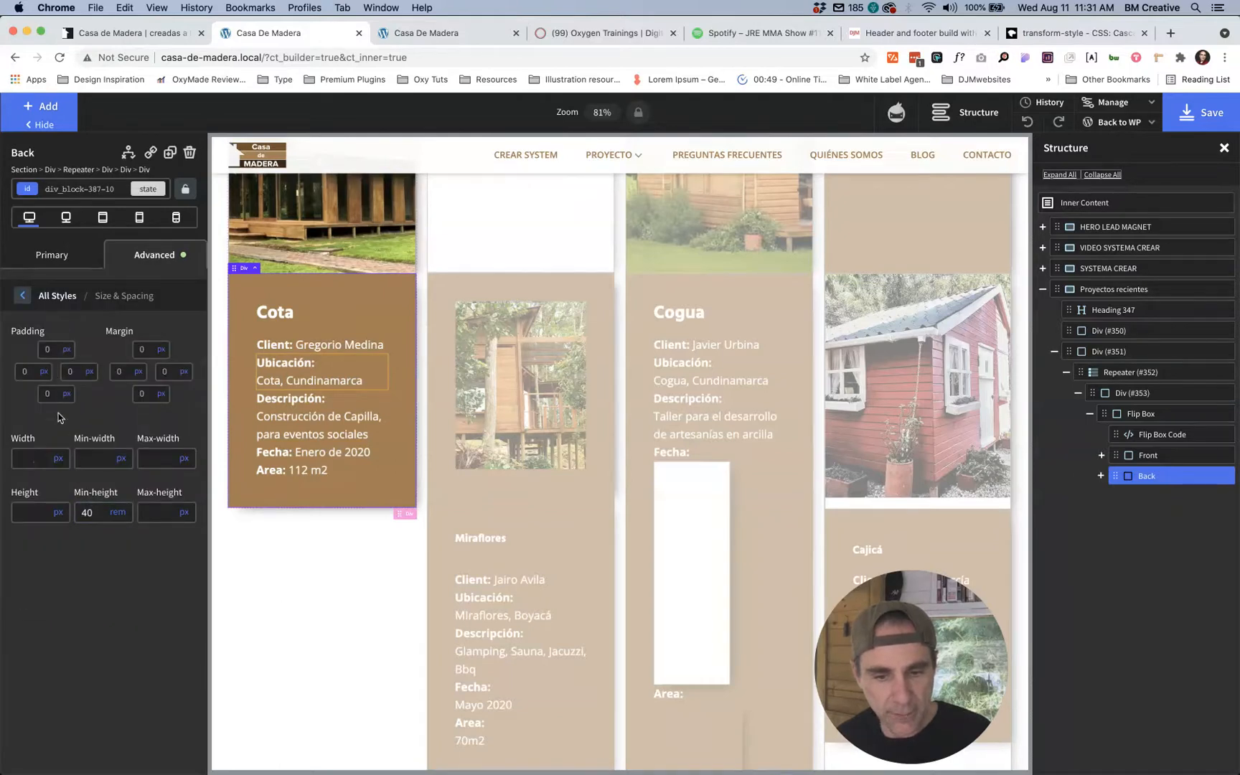
pyautogui.click(67, 350)
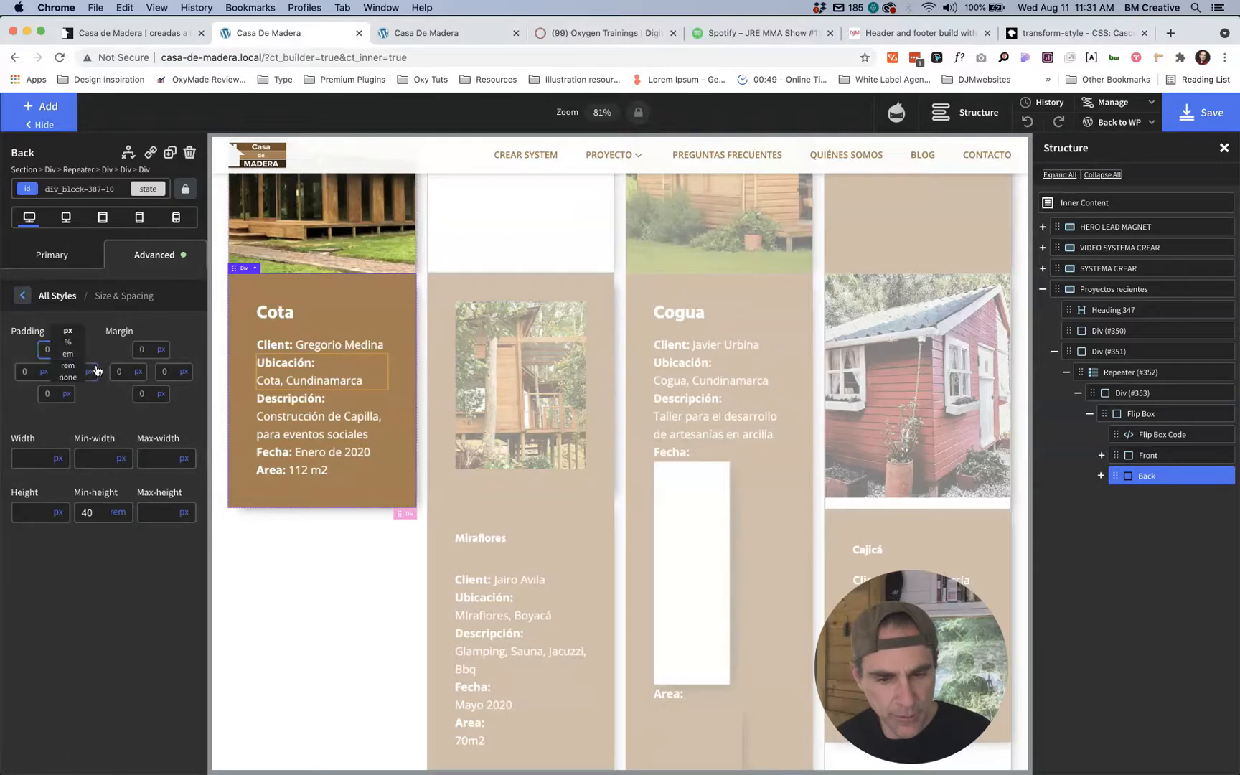
pyautogui.click(71, 366)
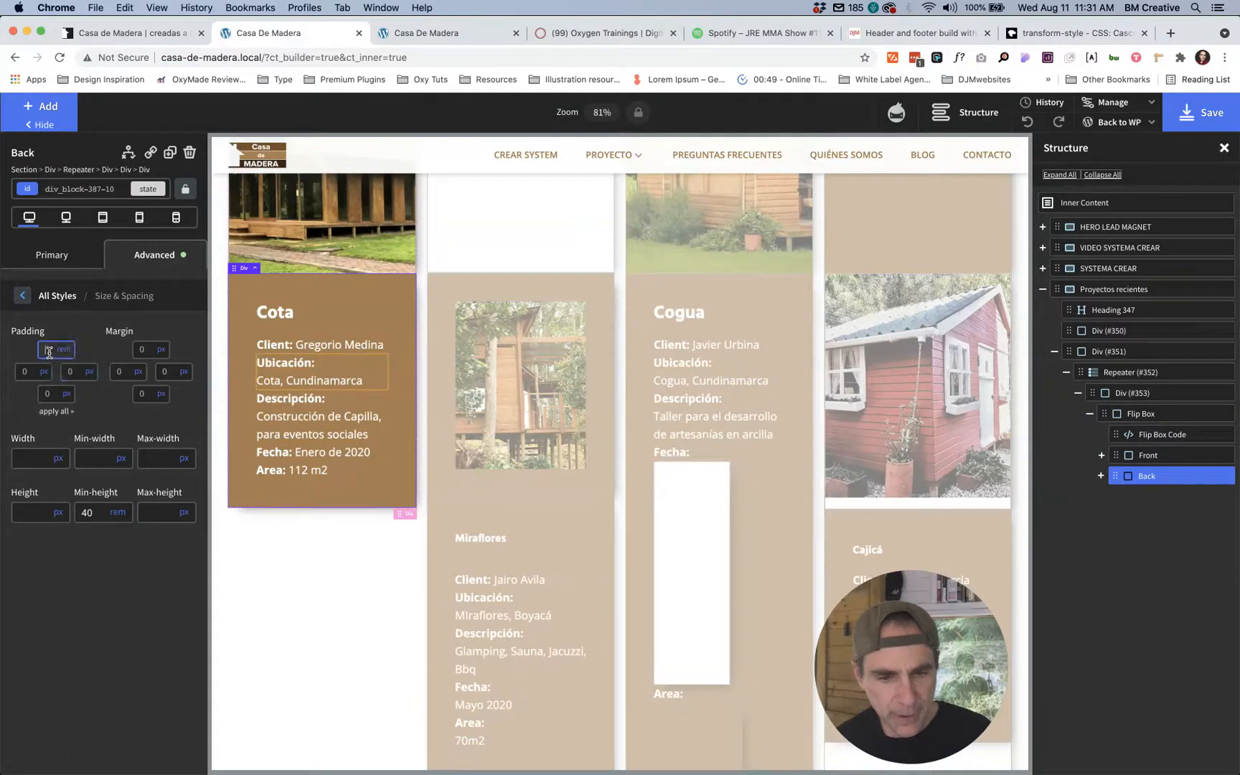
pyautogui.write('20')
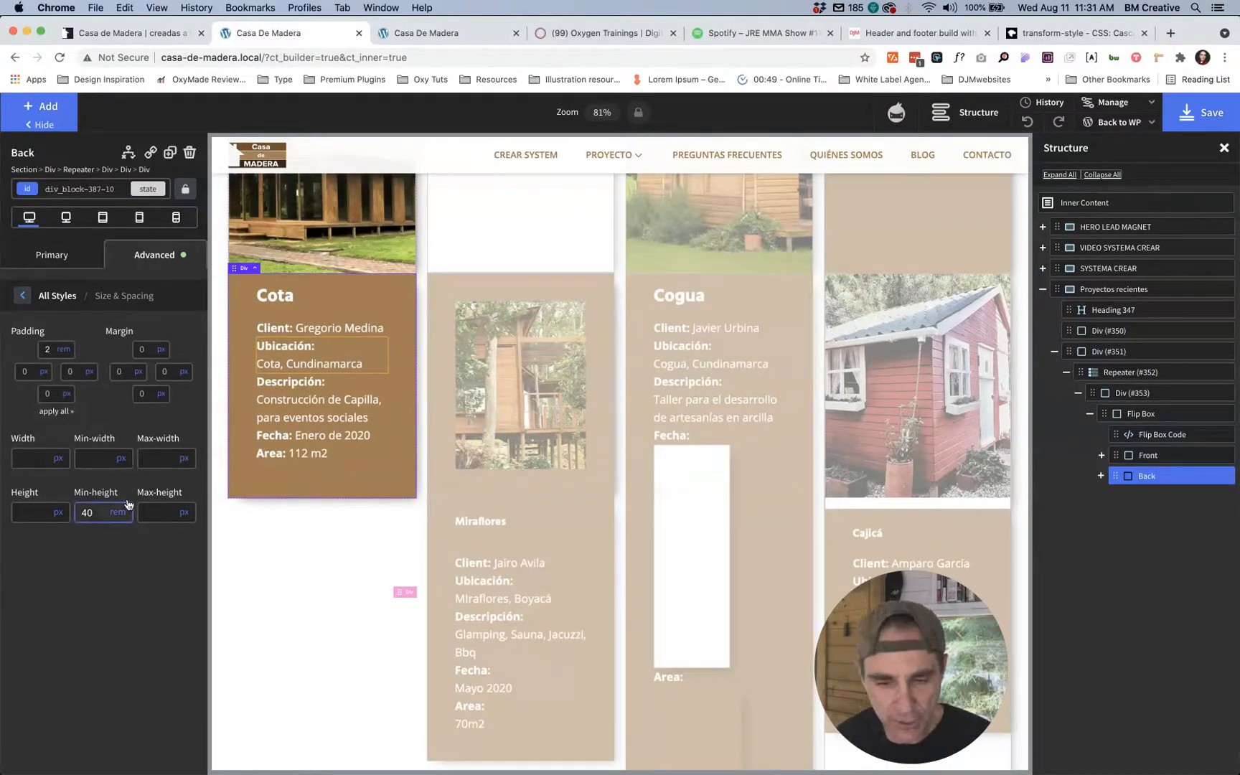
pyautogui.click(61, 412)
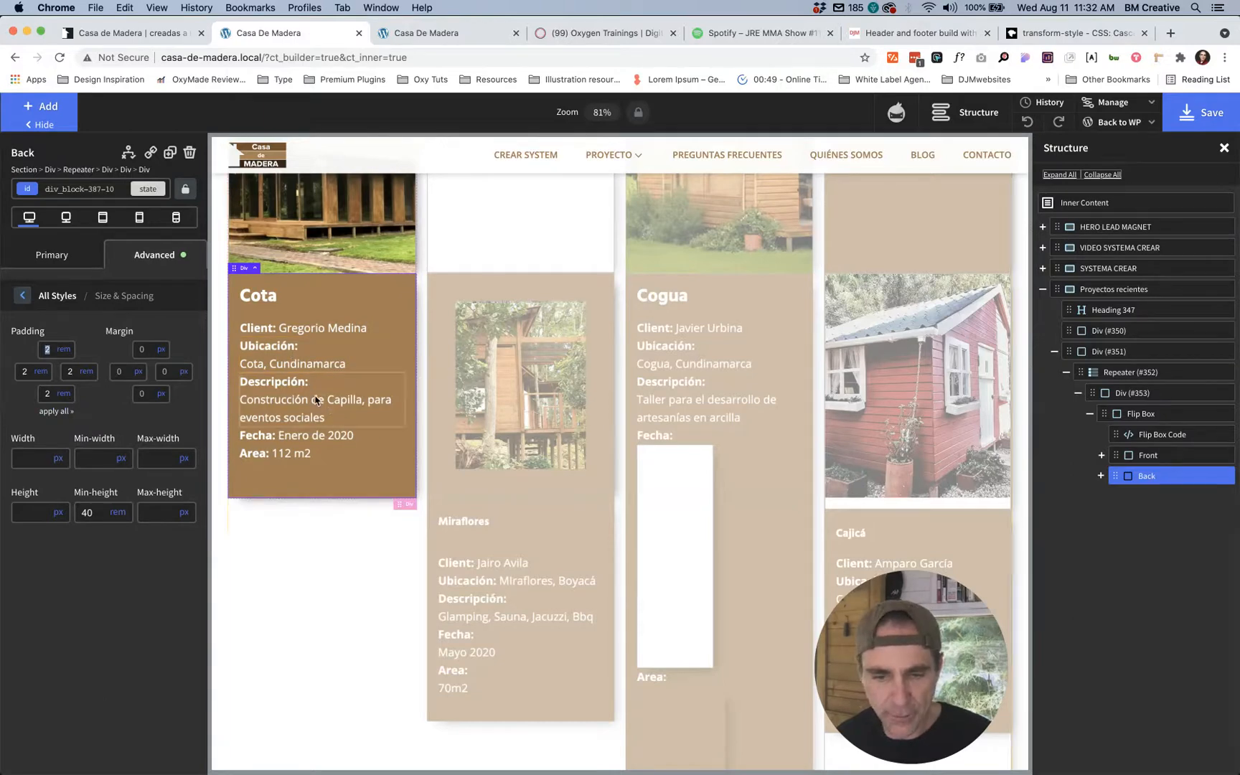
pyautogui.press('super+s')
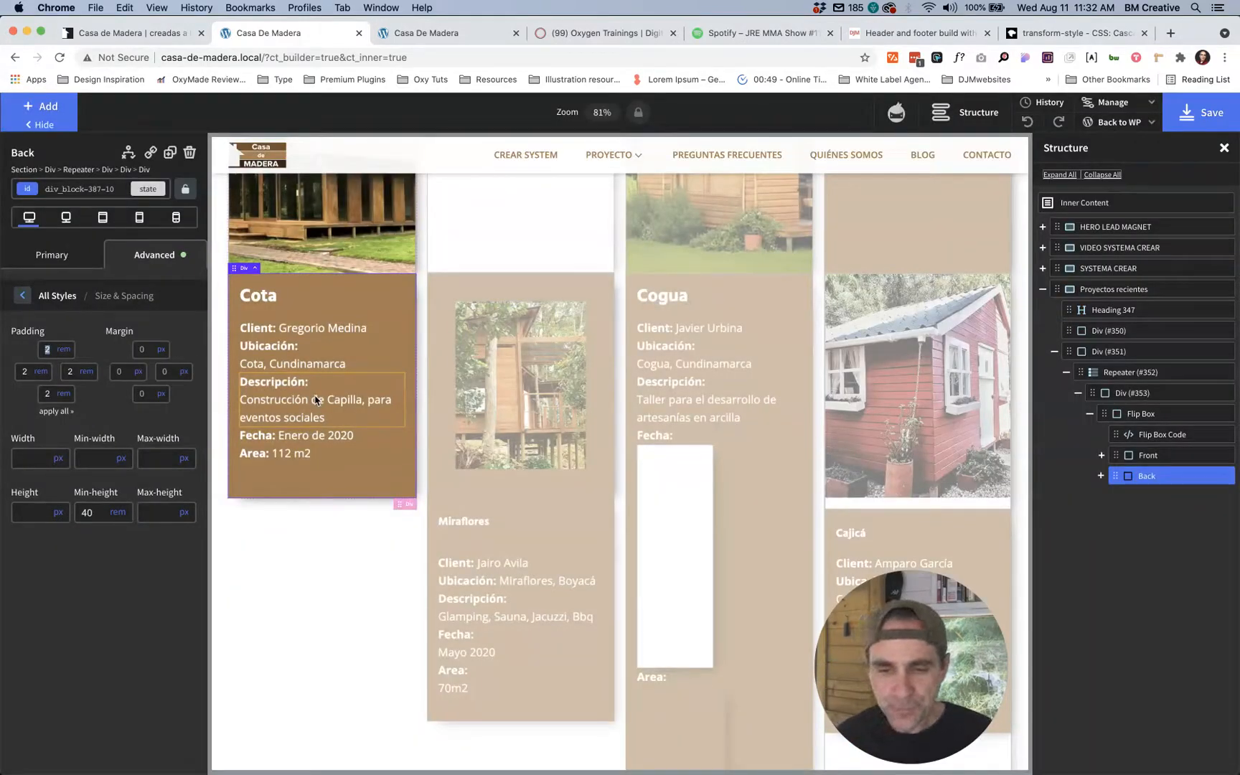
# Step: Inspect the selectors and style settings of the Proyectos recientes repeater and its parent div, and save the page
pyautogui.scroll(5, 315, 400)
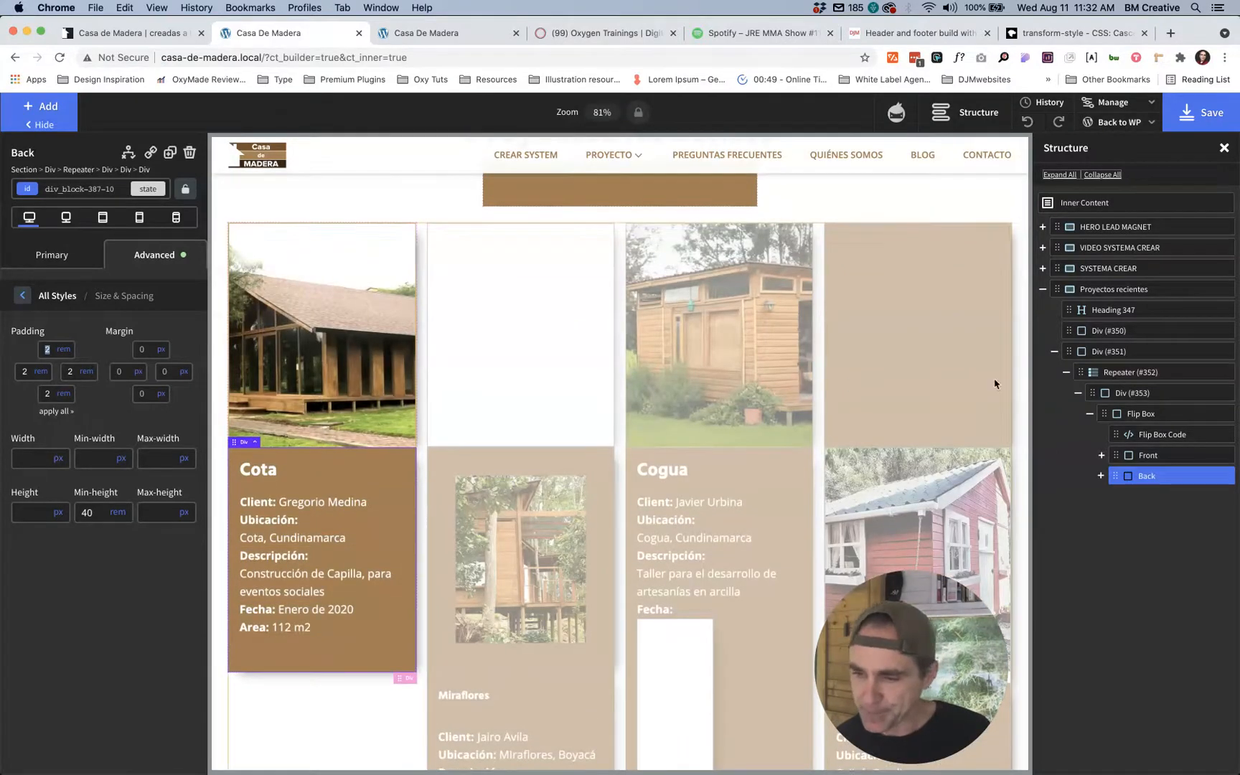
pyautogui.click(1068, 373)
pyautogui.click(908, 343)
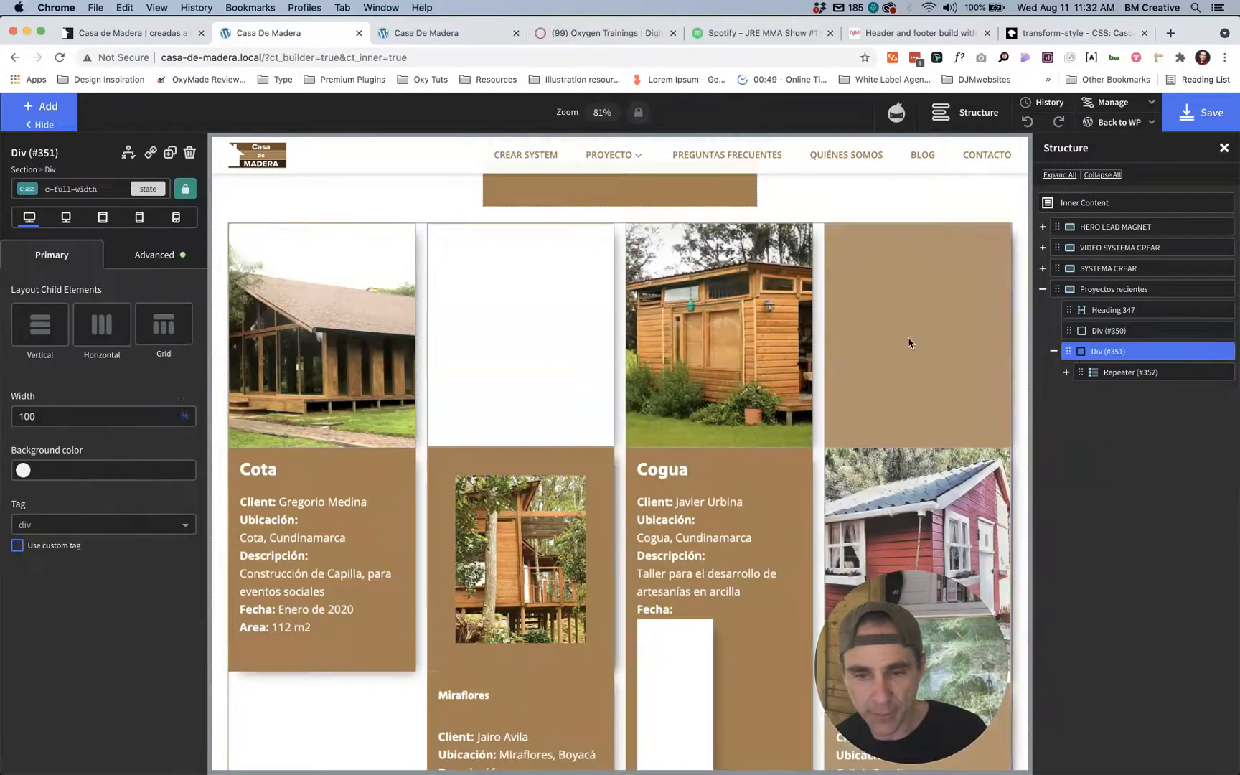
pyautogui.scroll(2, 838, 332)
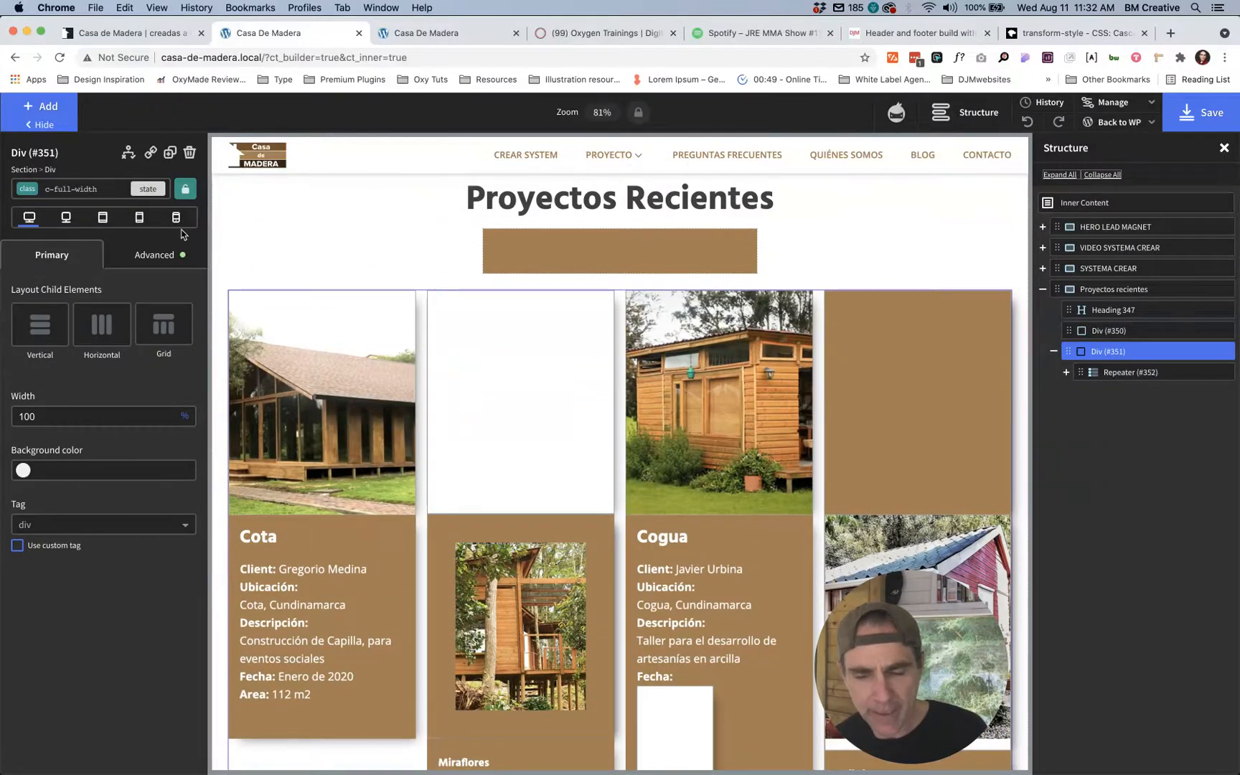
pyautogui.click(1064, 373)
pyautogui.click(1105, 372)
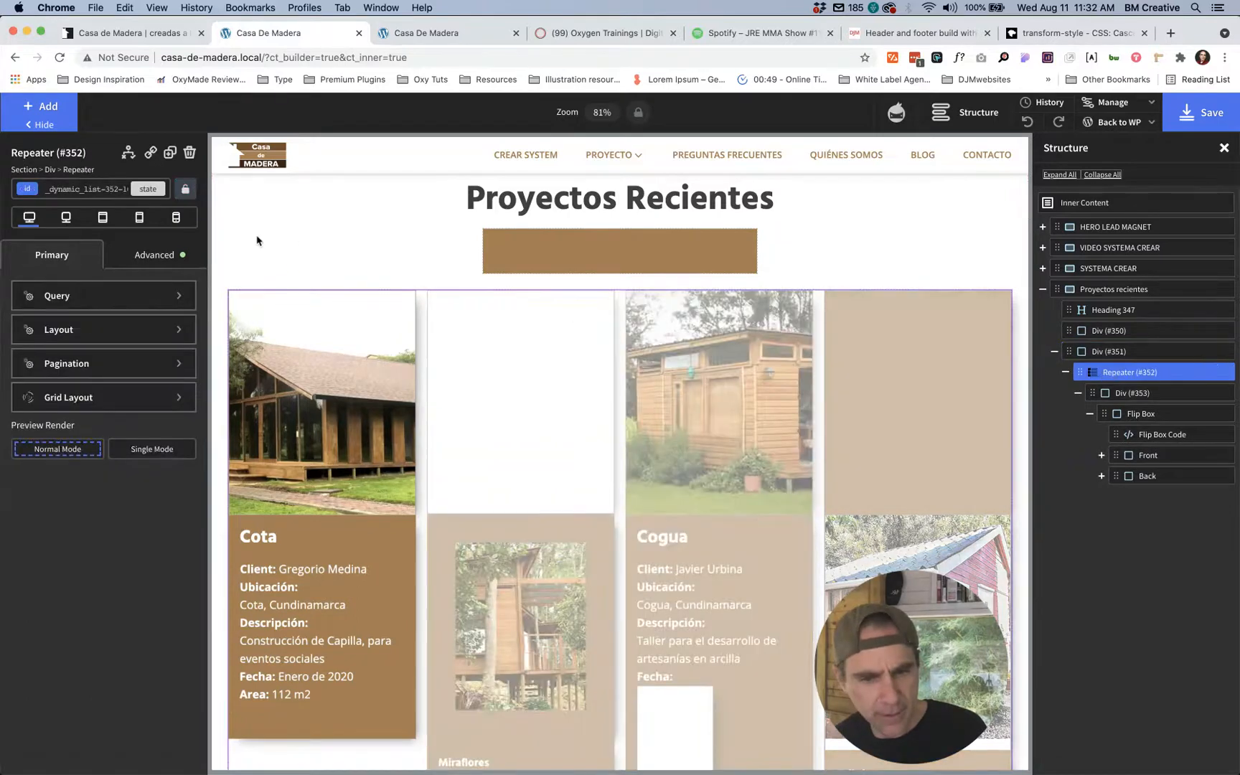
pyautogui.click(101, 189)
pyautogui.click(101, 188)
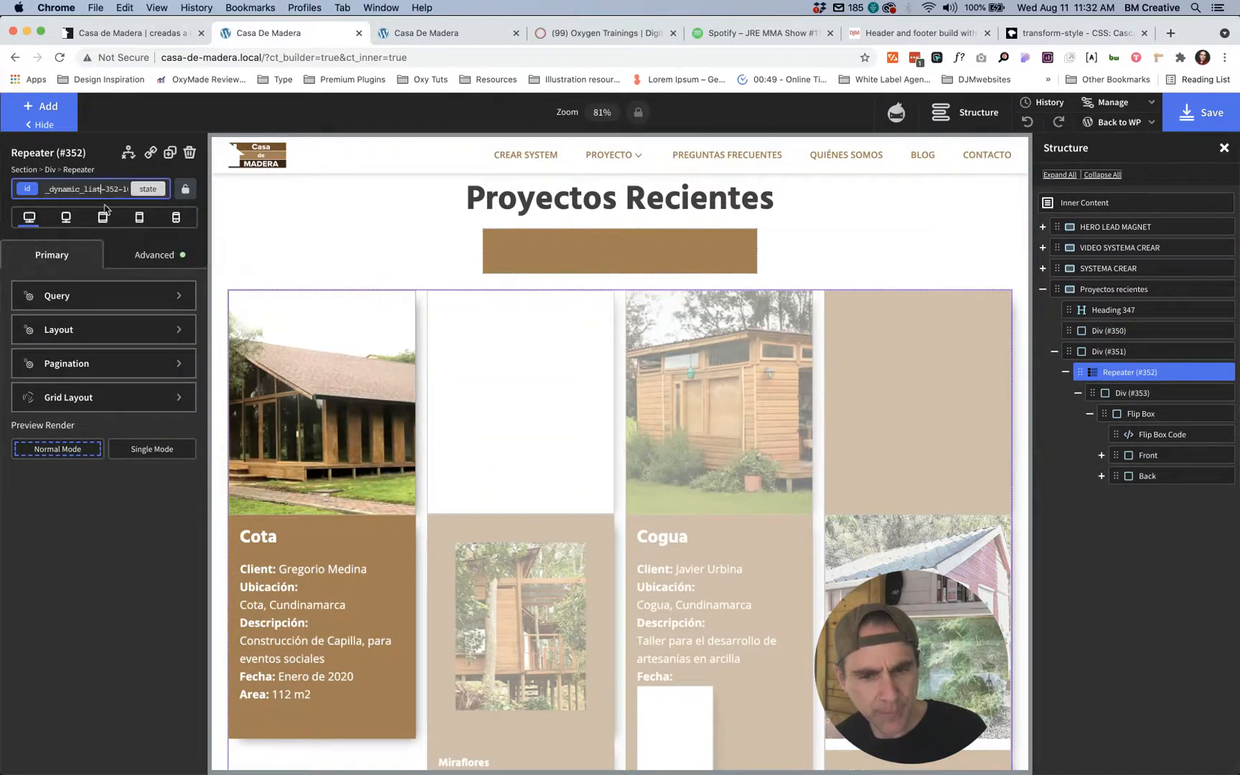
pyautogui.click(138, 253)
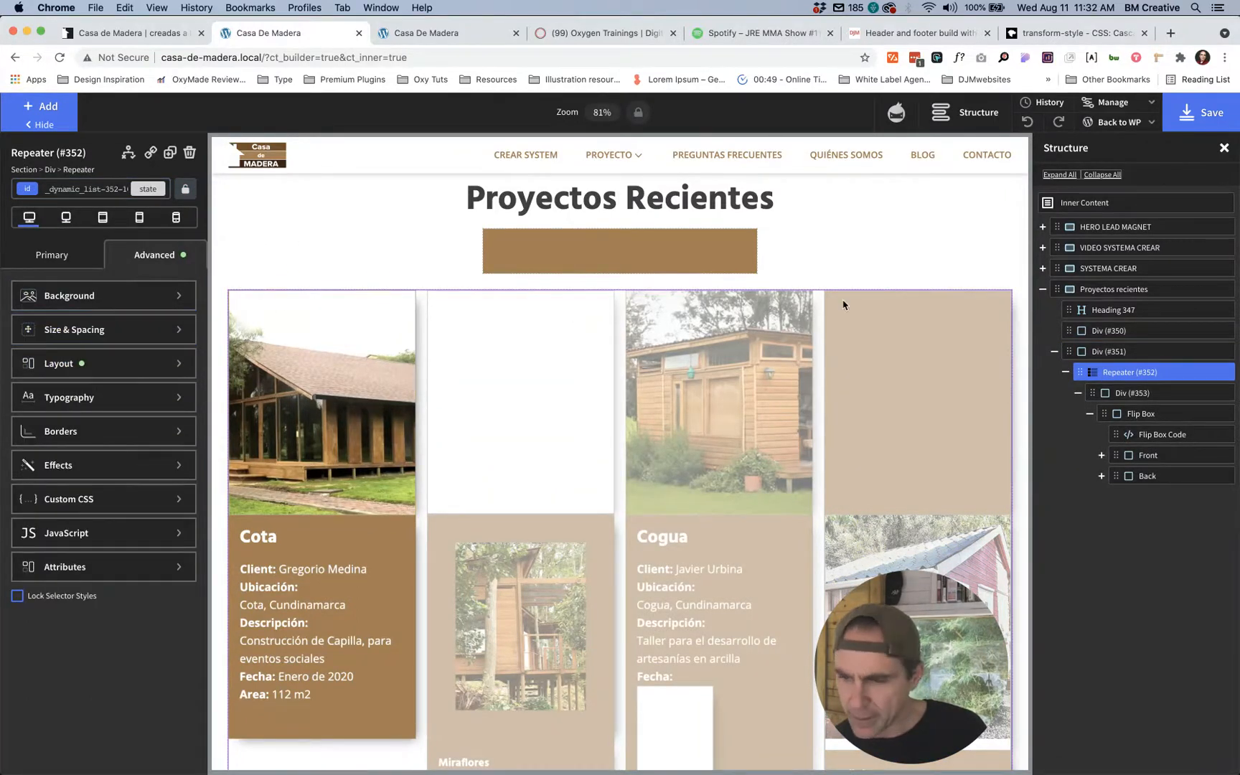
pyautogui.click(1104, 352)
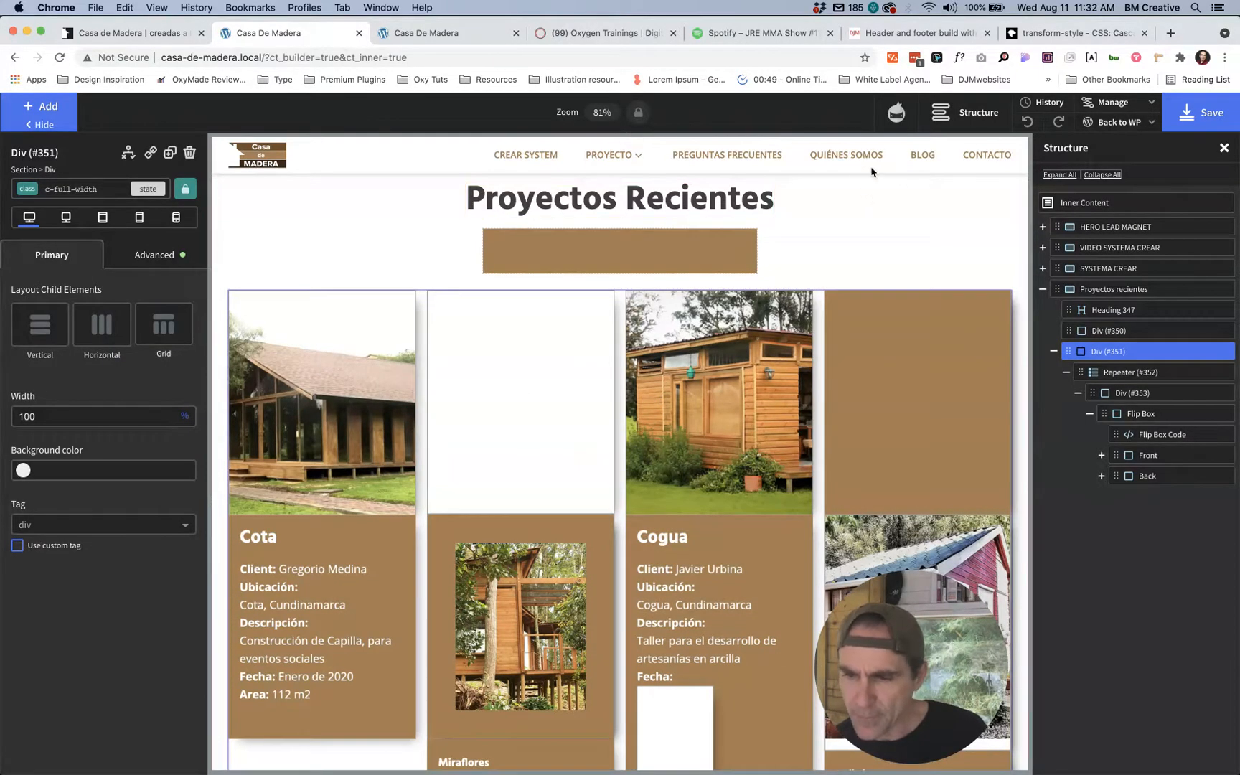
pyautogui.click(1191, 121)
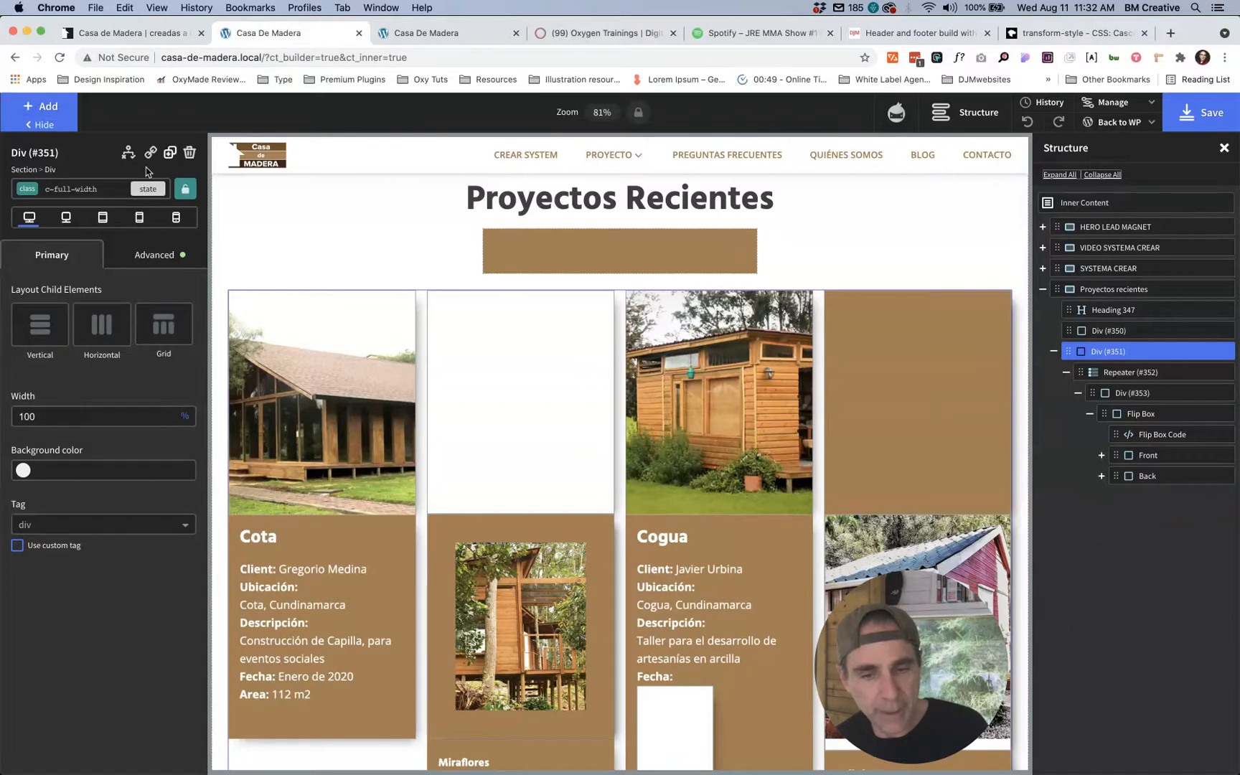
# Step: Inspect the size and spacing of the repeater's parent div, for its ID and its c-full-width class
pyautogui.click(79, 189)
pyautogui.click(105, 248)
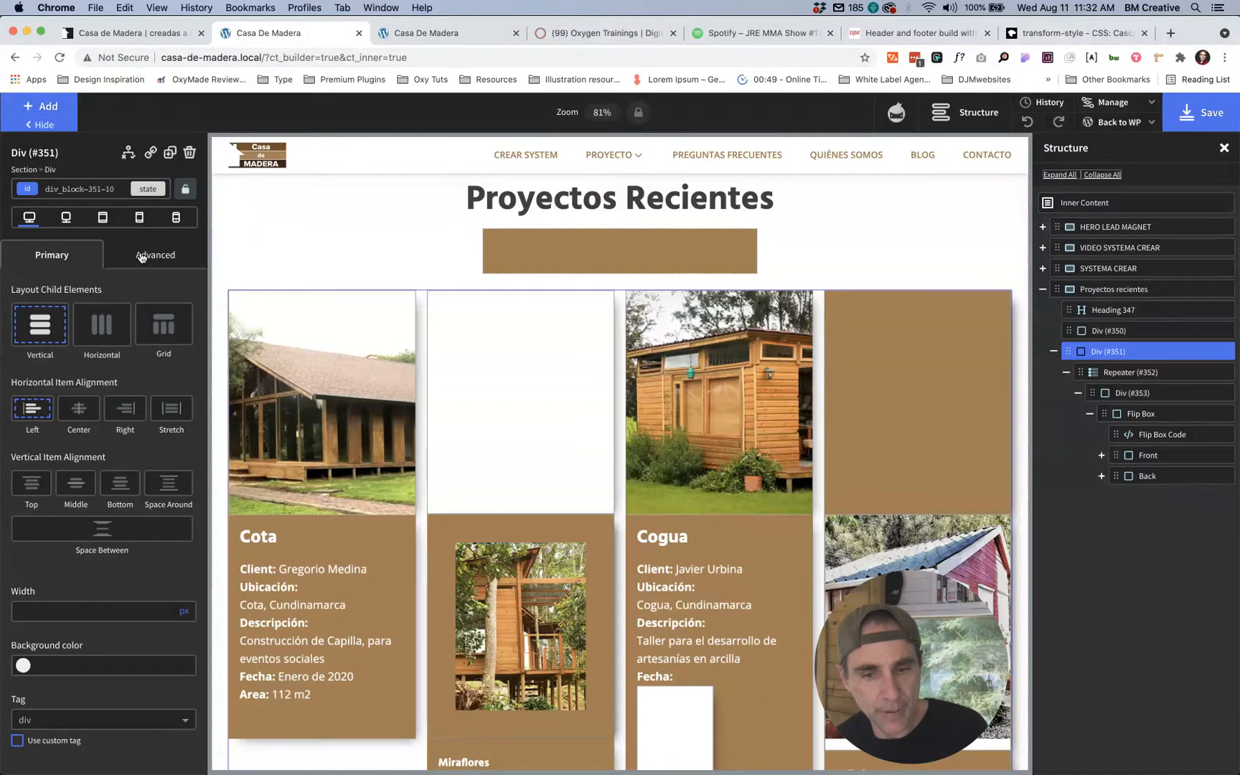
pyautogui.click(142, 255)
pyautogui.click(91, 334)
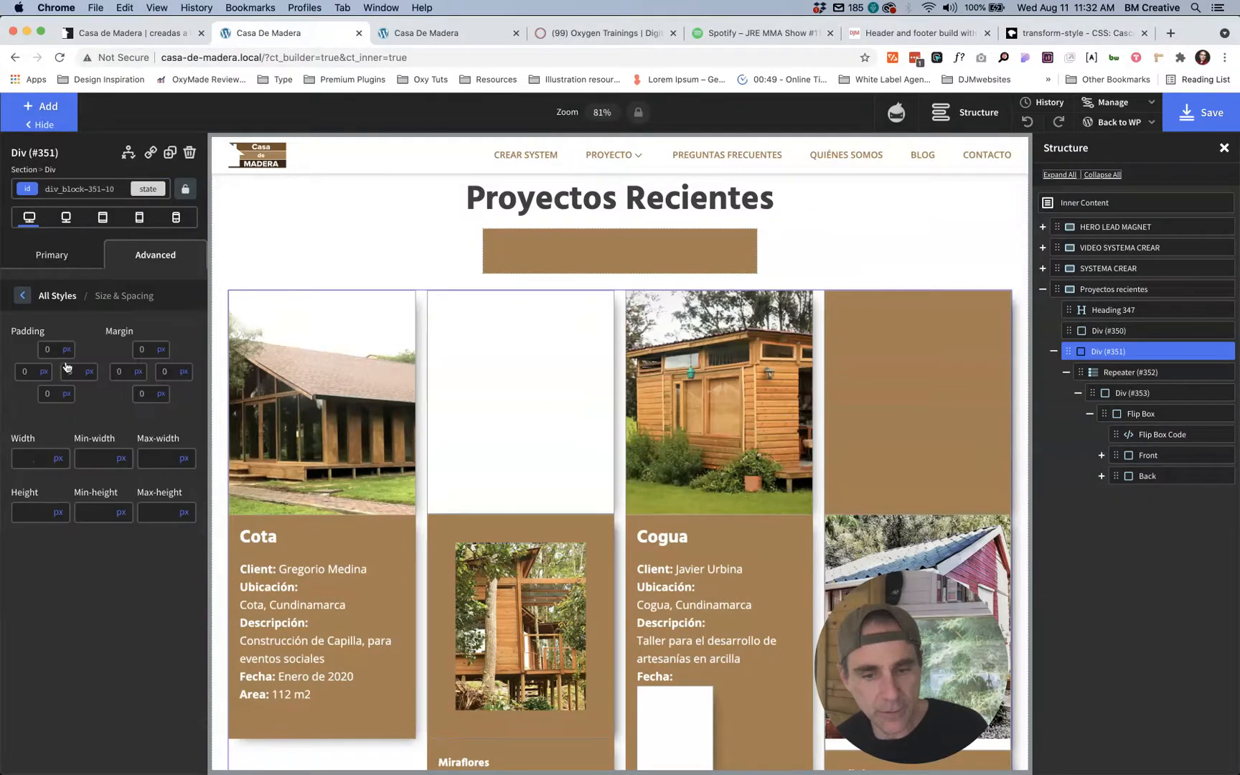
pyautogui.click(83, 189)
pyautogui.click(83, 269)
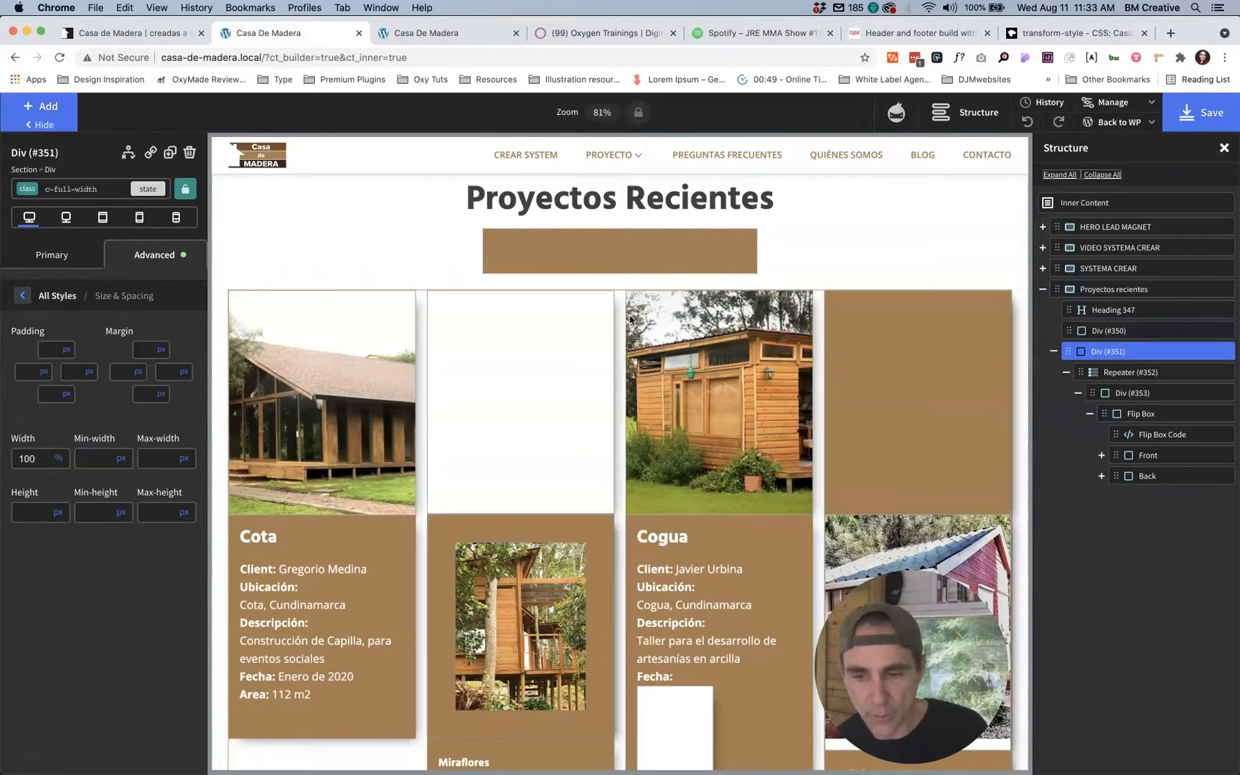
# Step: Inspect the Proyectos recientes section's advanced styles and check which selectors are assigned to it
pyautogui.click(1096, 289)
pyautogui.scroll(3, 824, 386)
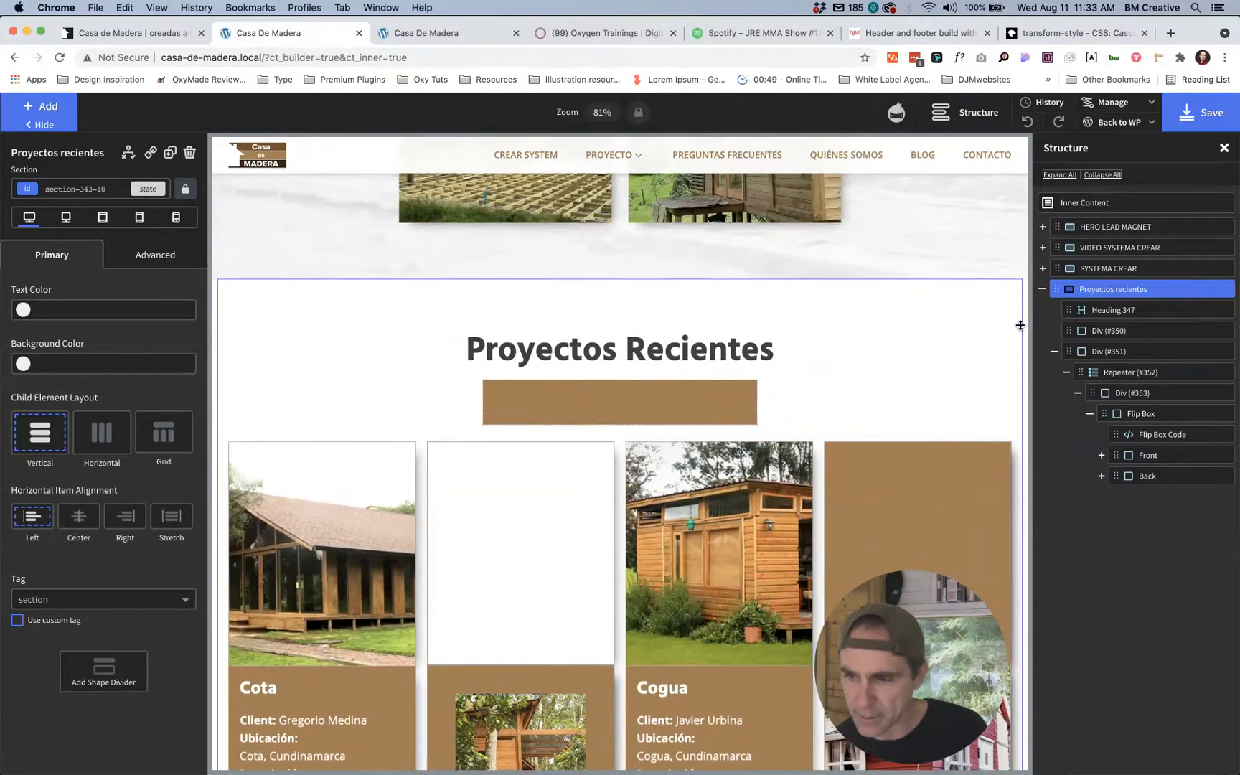
pyautogui.click(1041, 288)
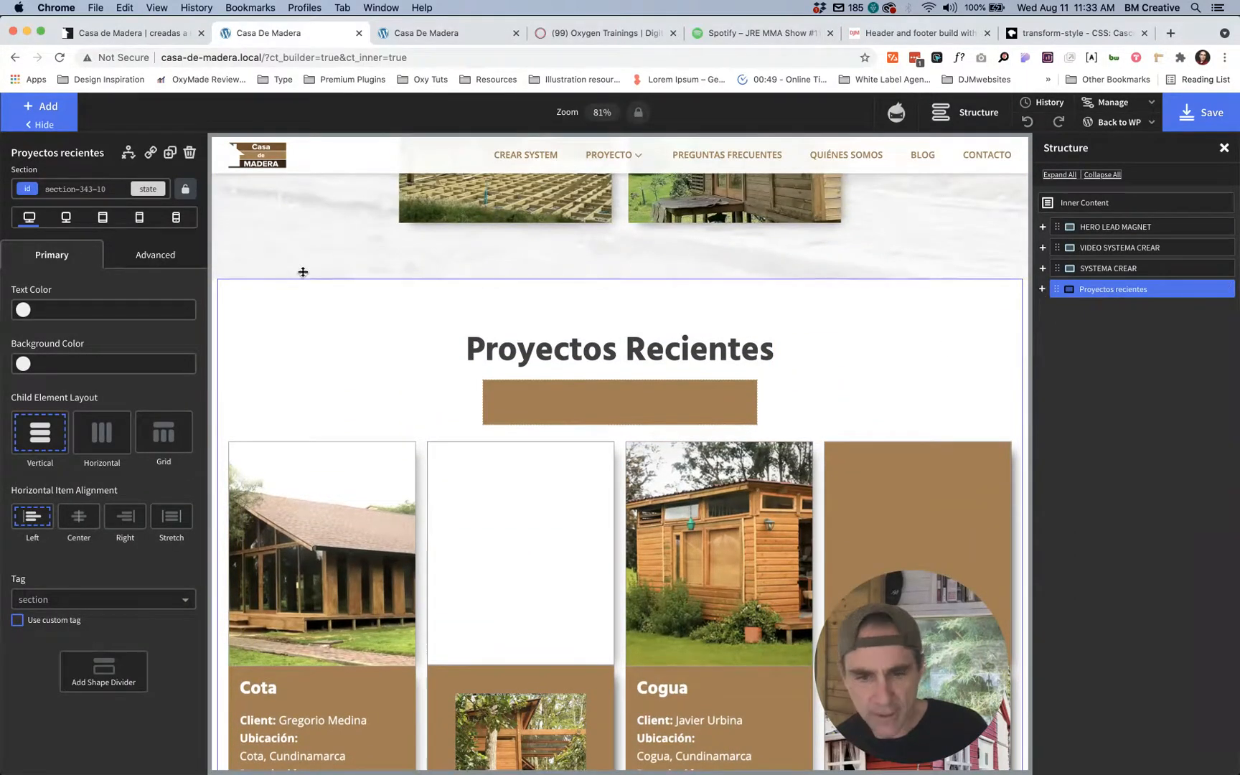
pyautogui.click(147, 255)
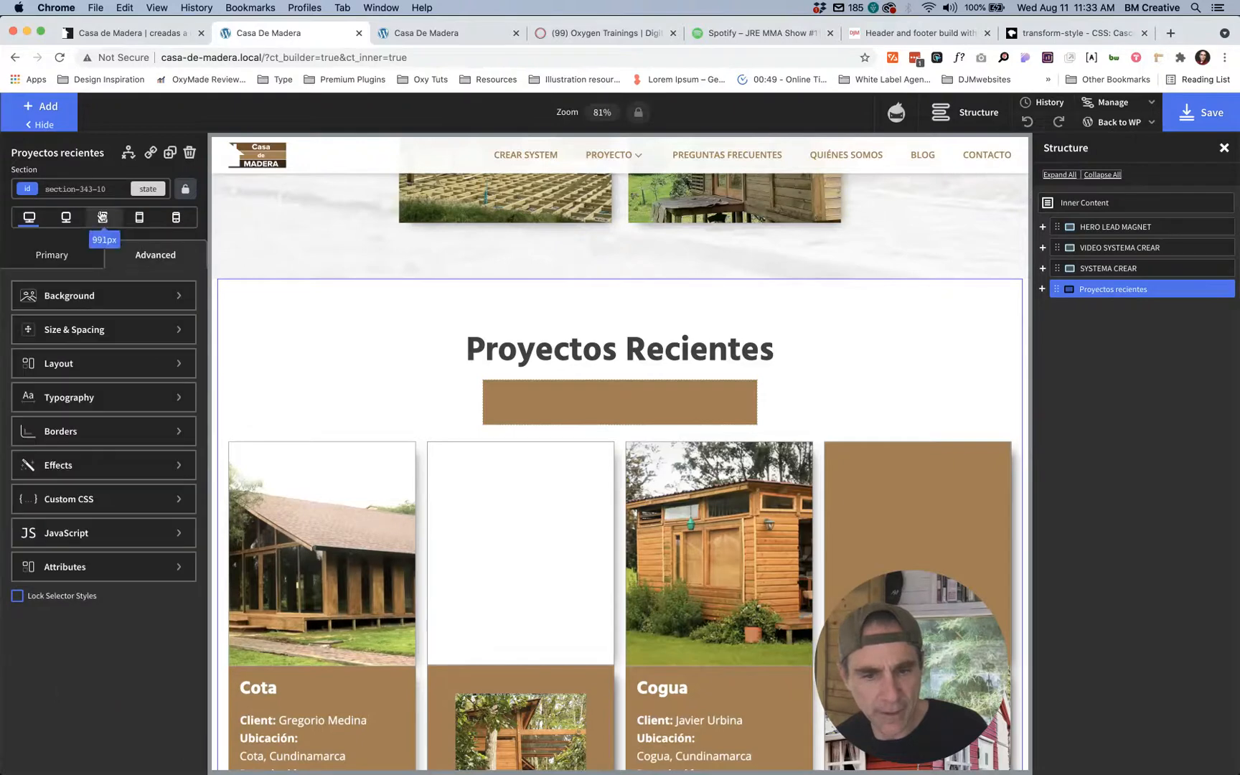
pyautogui.click(87, 188)
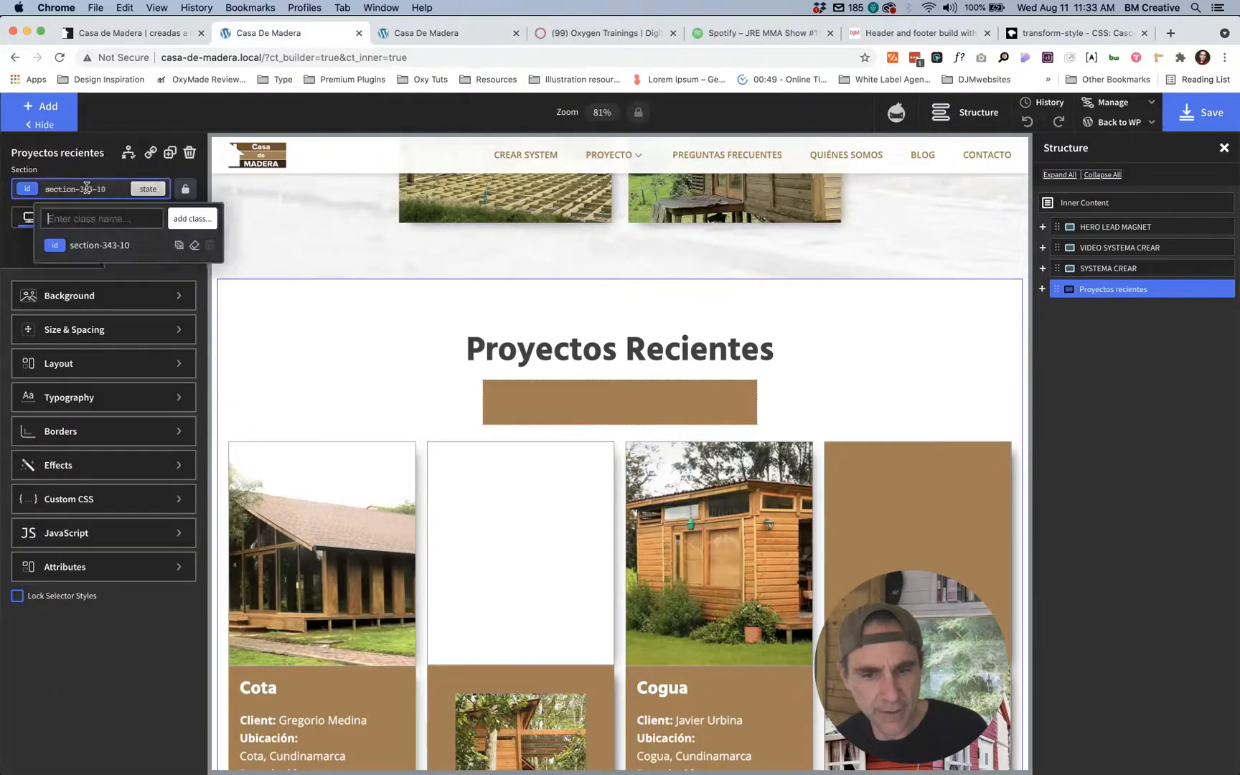
pyautogui.click(1042, 288)
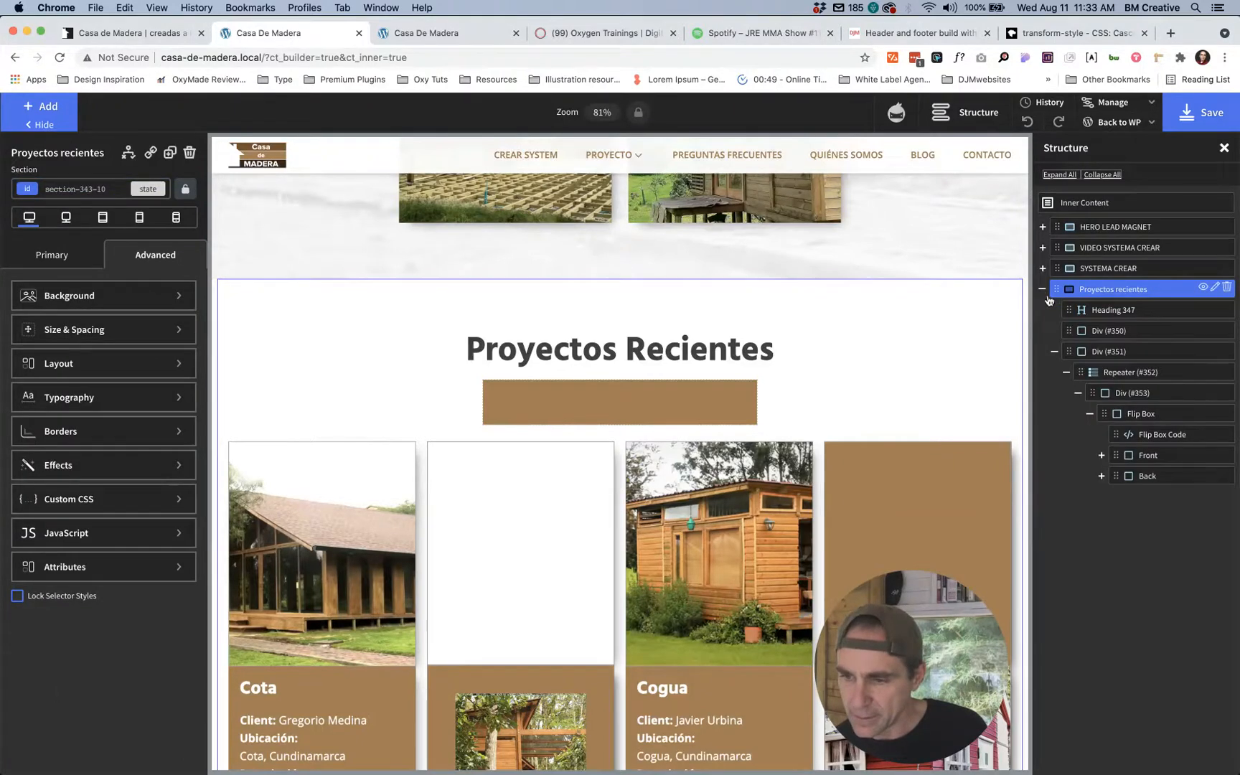
# Step: Rename the repeater's parent div in the Proyectos recientes section as WRAPPER
pyautogui.click(1054, 351)
pyautogui.click(1105, 355)
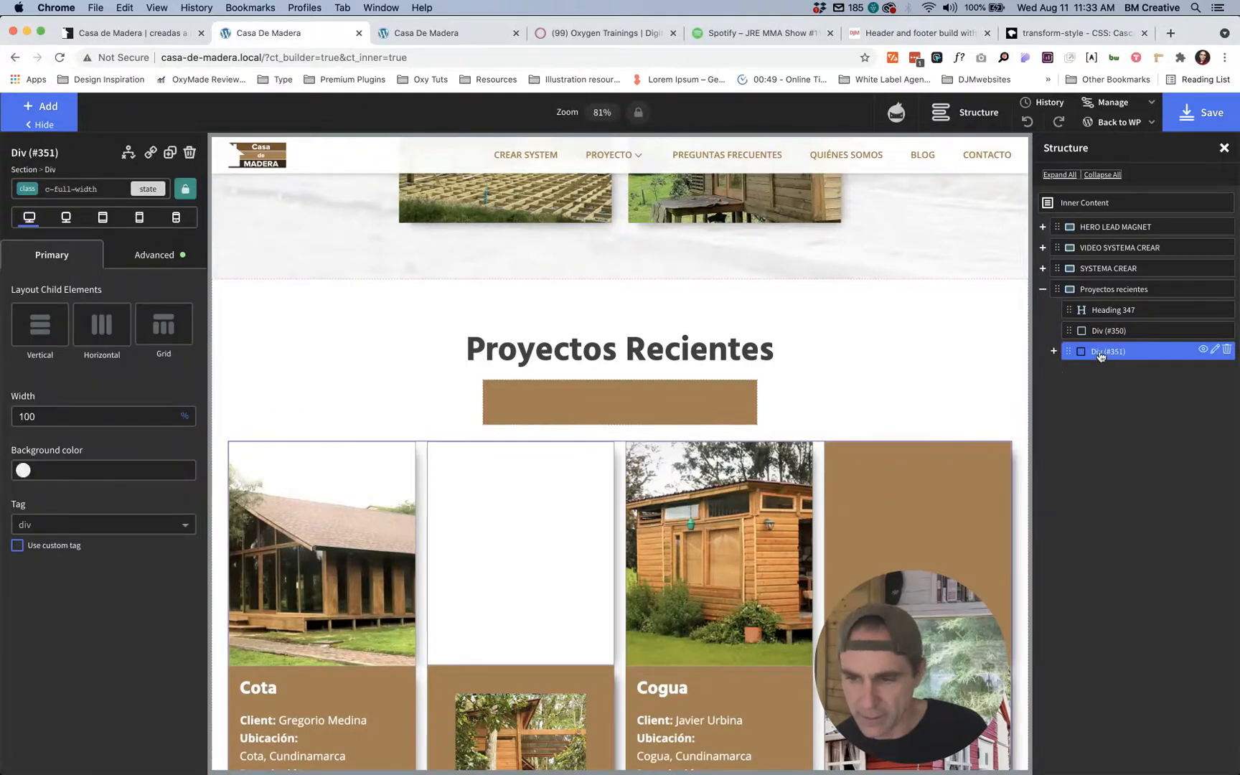
pyautogui.doubleClick(1105, 352)
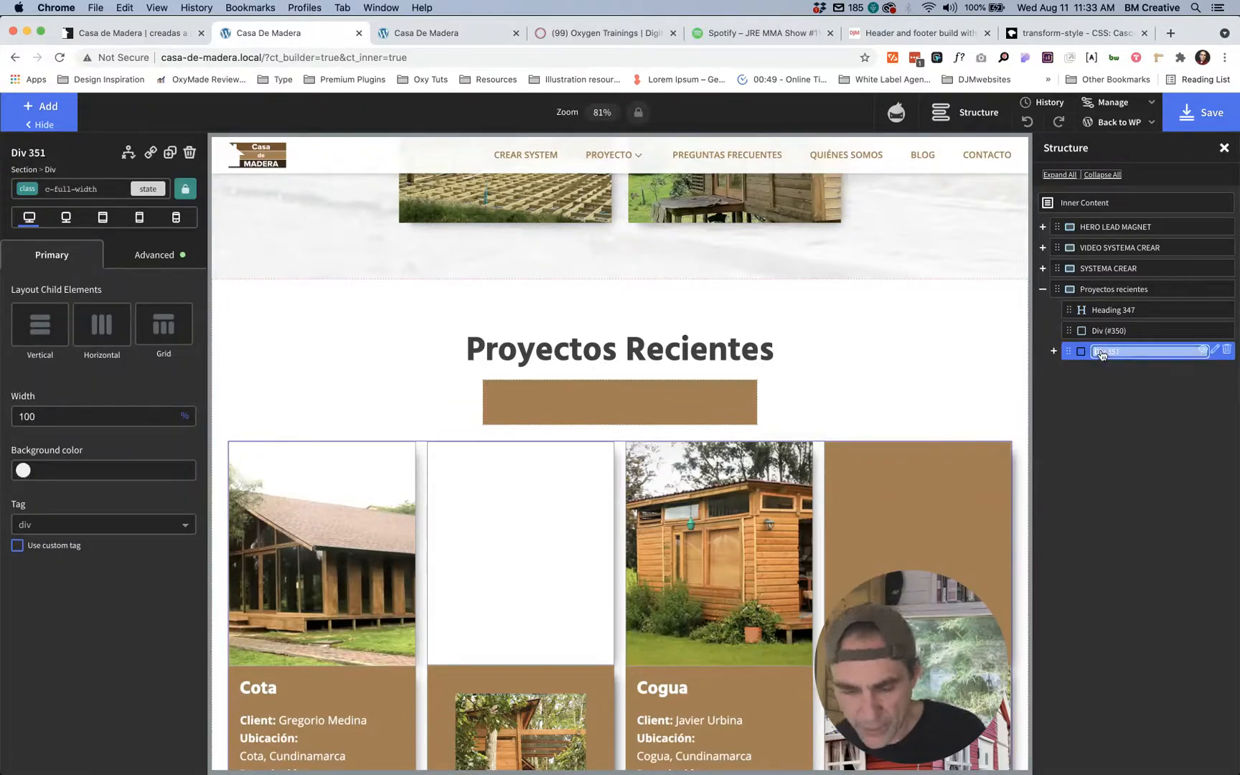
pyautogui.write('ERAPPER')
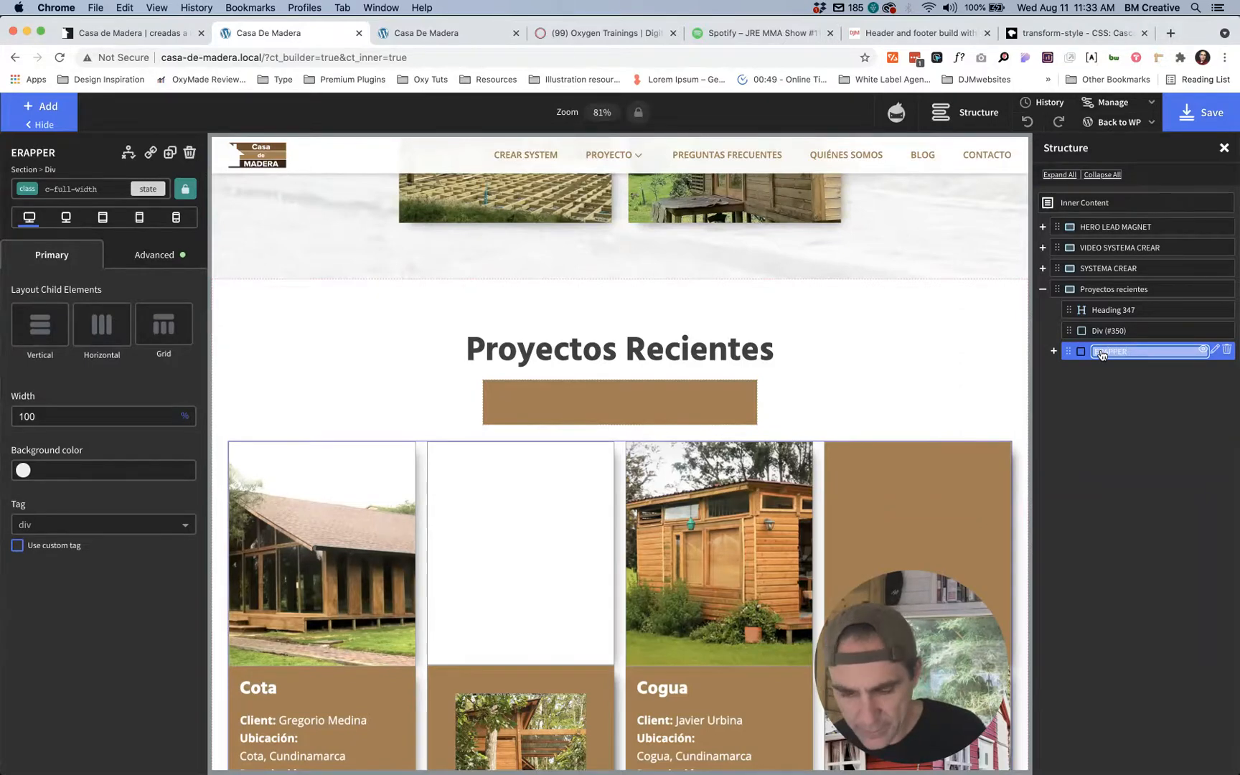
pyautogui.write('W')
pyautogui.press('Return')
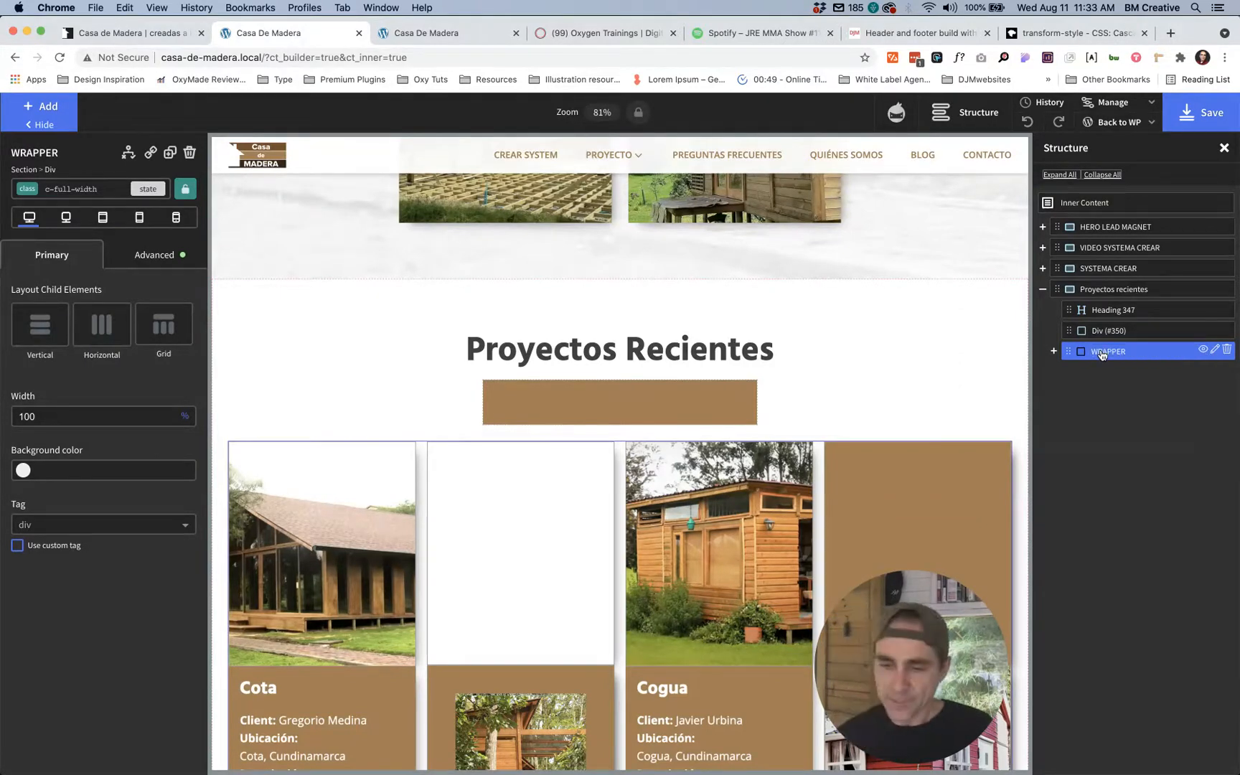
# Step: Inspect the WRAPPER's advanced styles and the primary settings of the repeater's inner div and the flip box's Front div
pyautogui.click(1053, 352)
pyautogui.click(1065, 372)
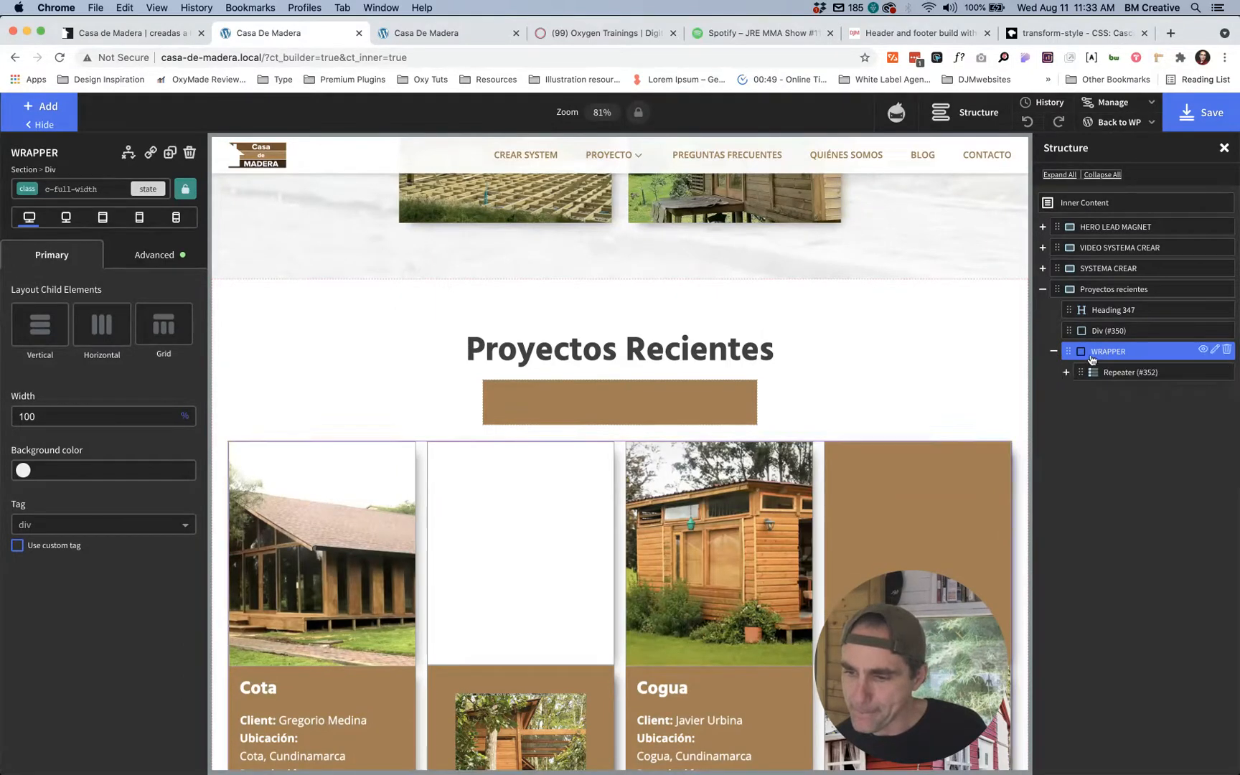
pyautogui.scroll(-3, 436, 287)
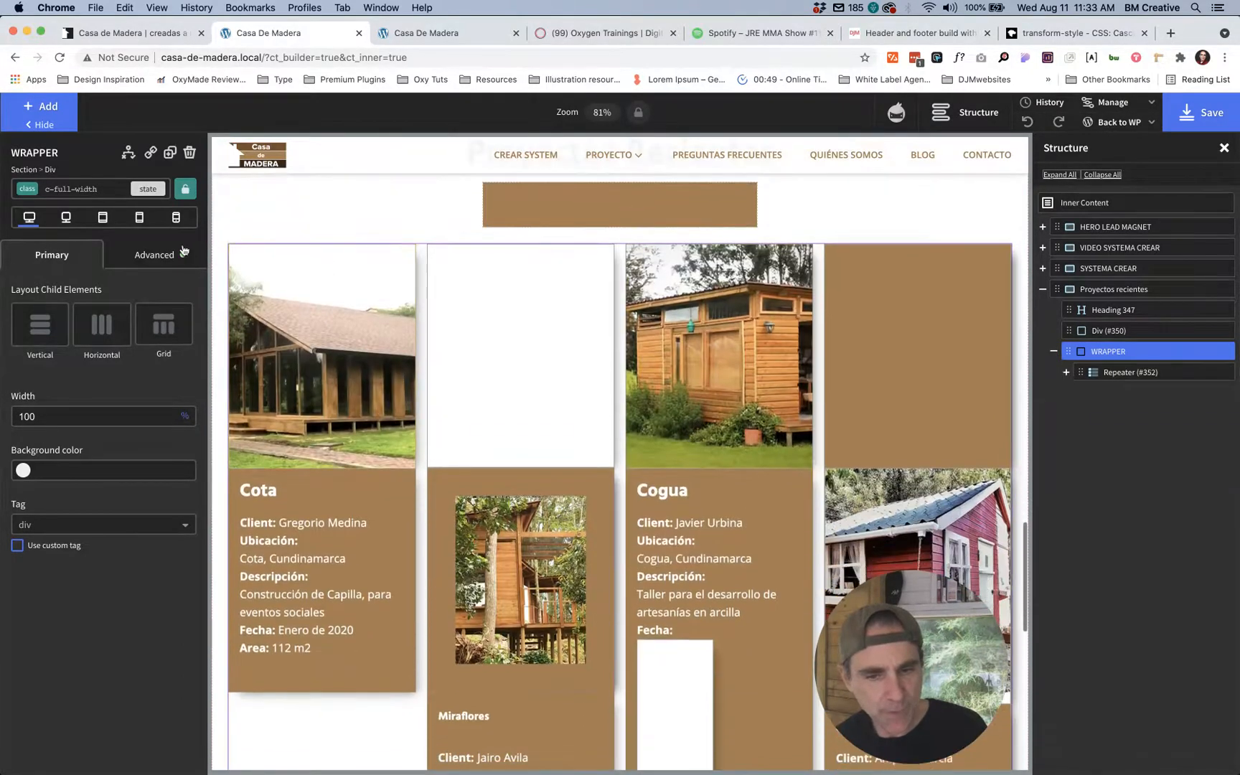
pyautogui.click(152, 255)
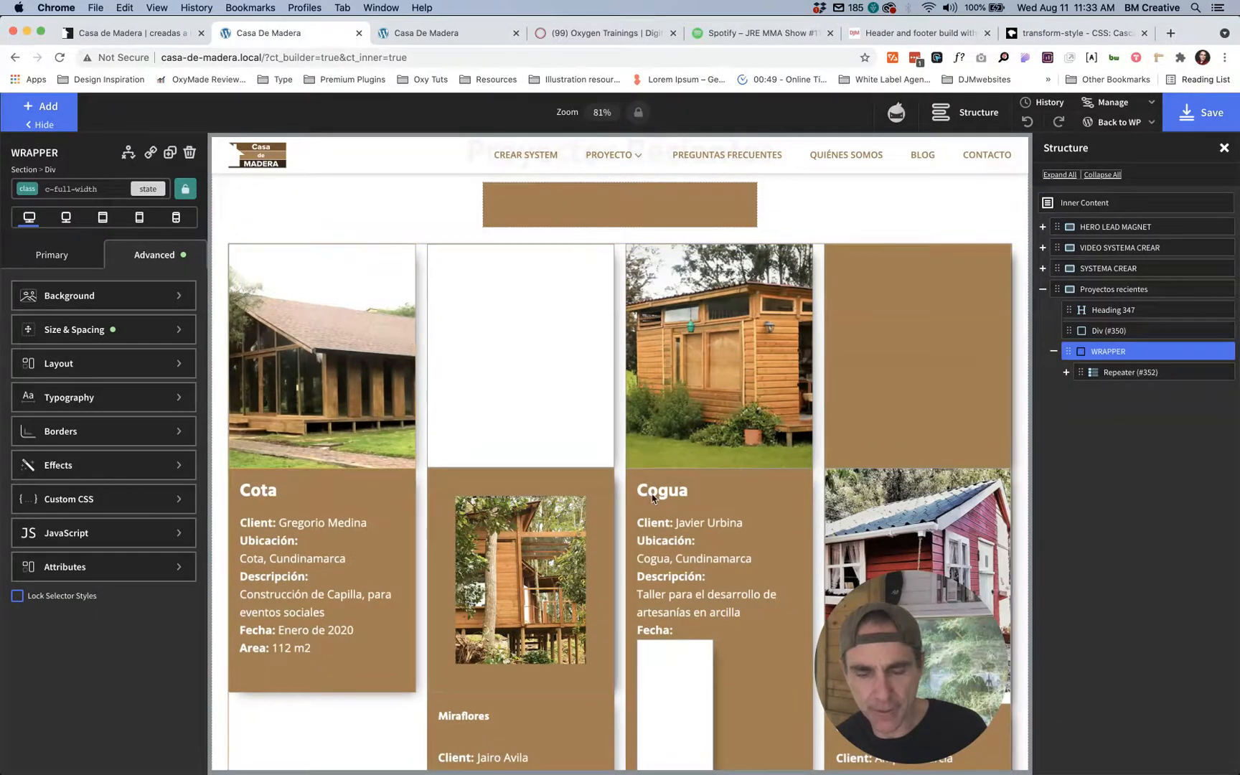
pyautogui.scroll(2, 651, 505)
pyautogui.scroll(-3, 814, 510)
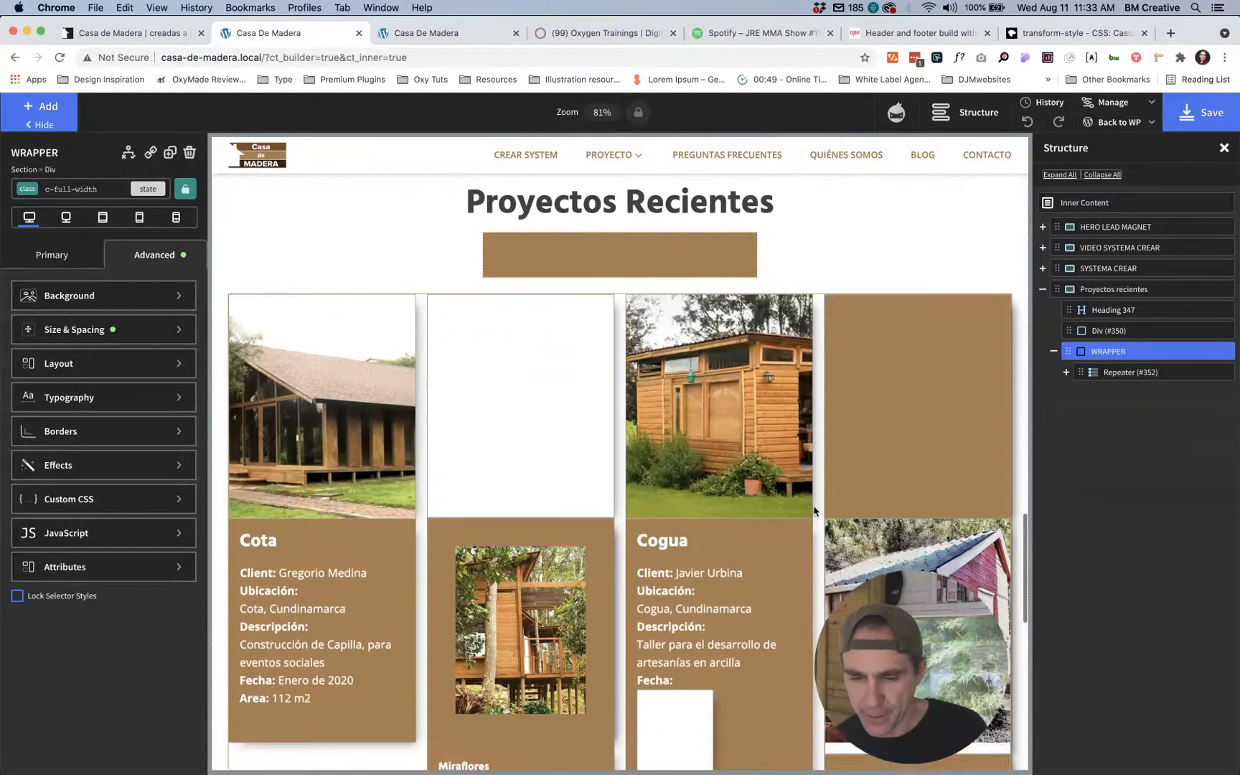
pyautogui.click(1066, 372)
pyautogui.click(1126, 393)
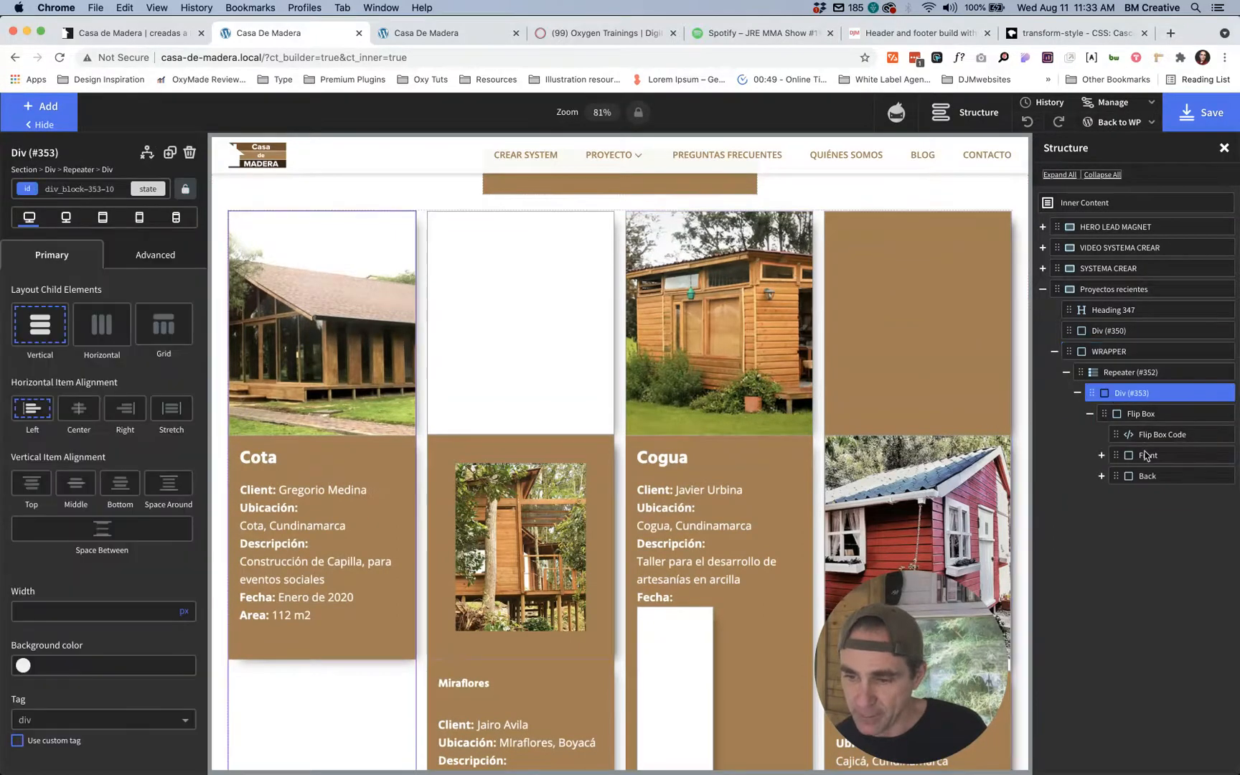
pyautogui.click(1147, 455)
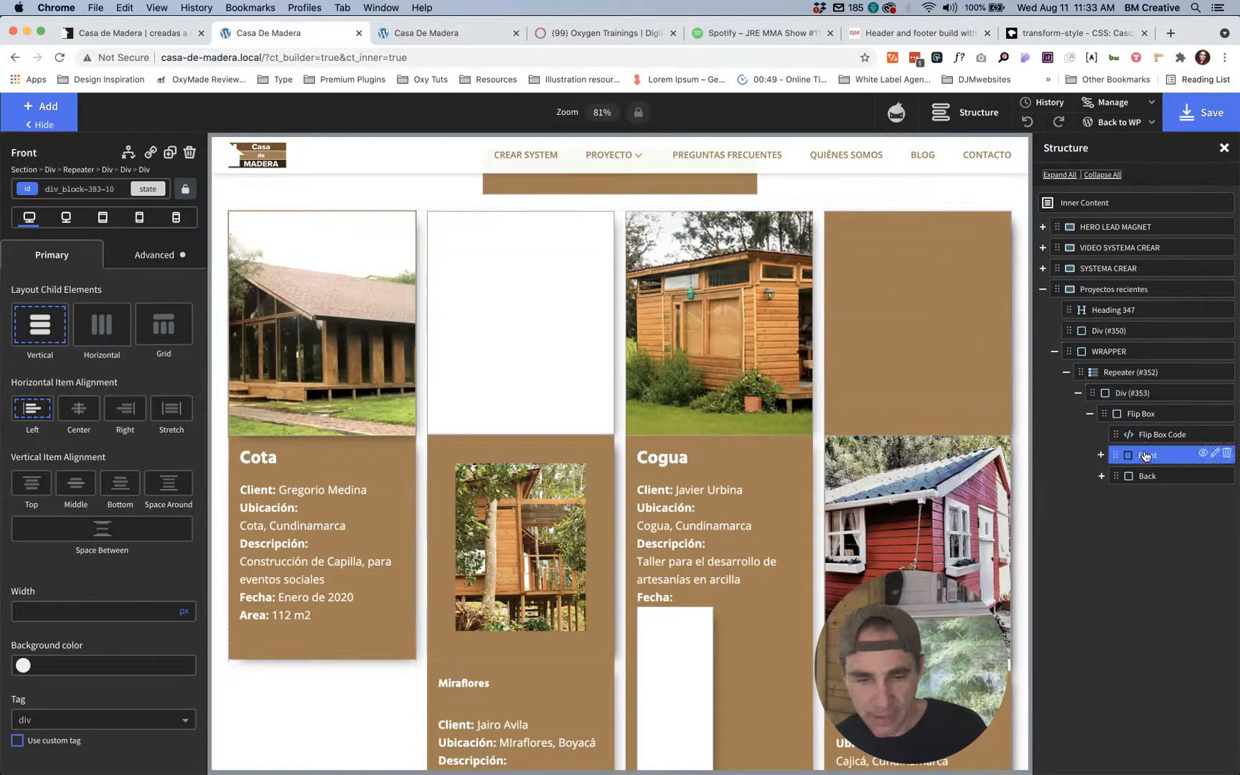
# Step: Set the font size to 18 px on the class of the Client text inside the Back div
pyautogui.click(1101, 476)
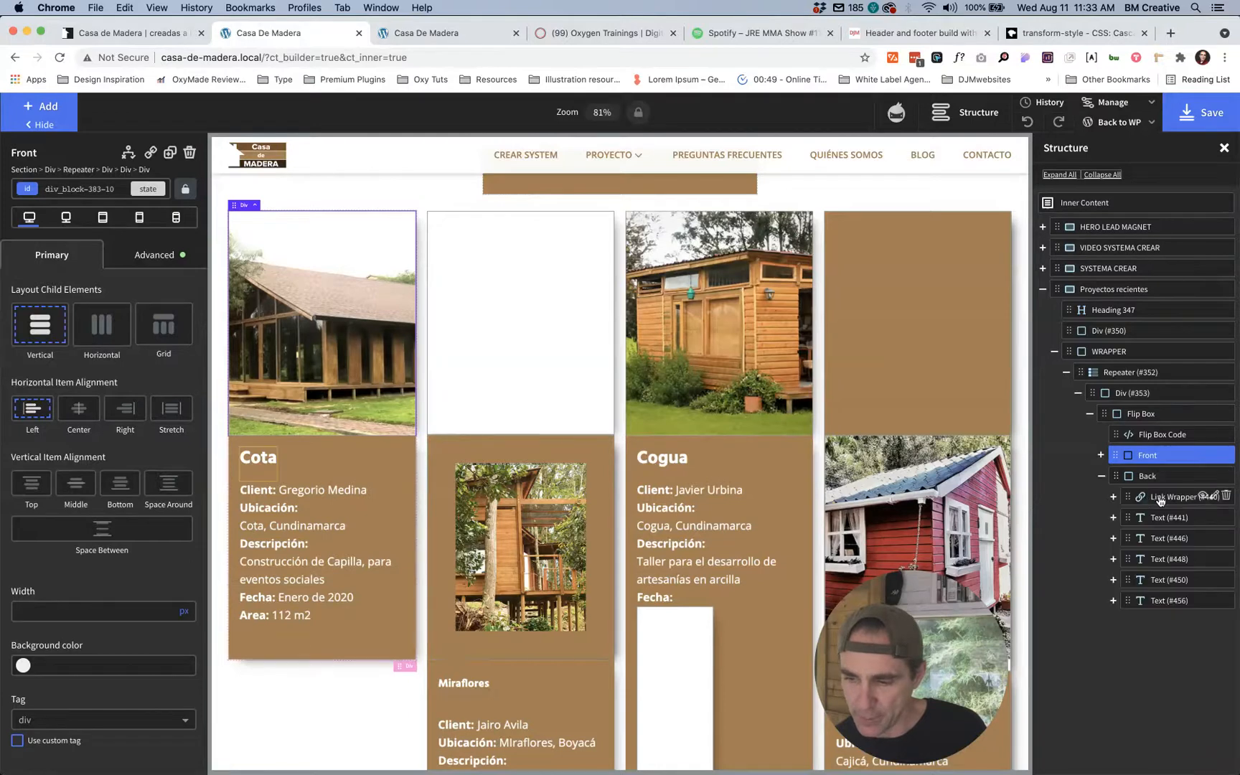
pyautogui.click(1165, 518)
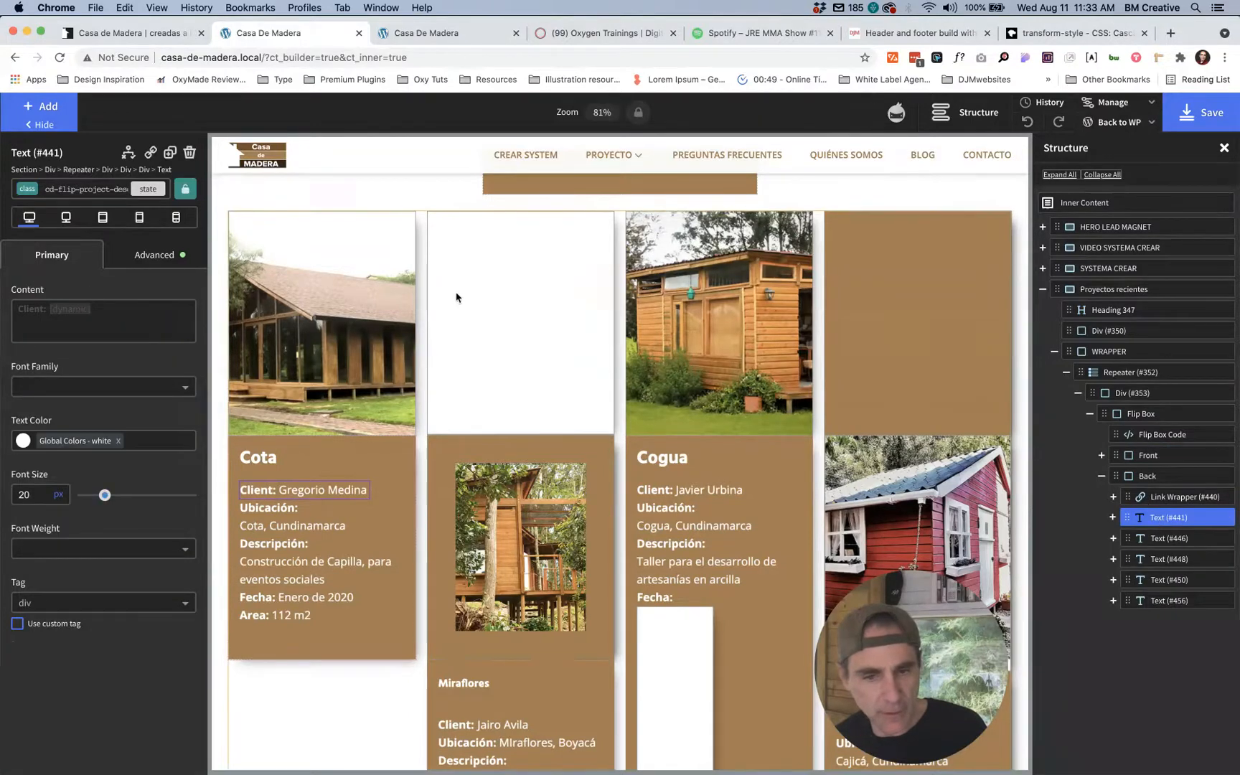
pyautogui.click(148, 252)
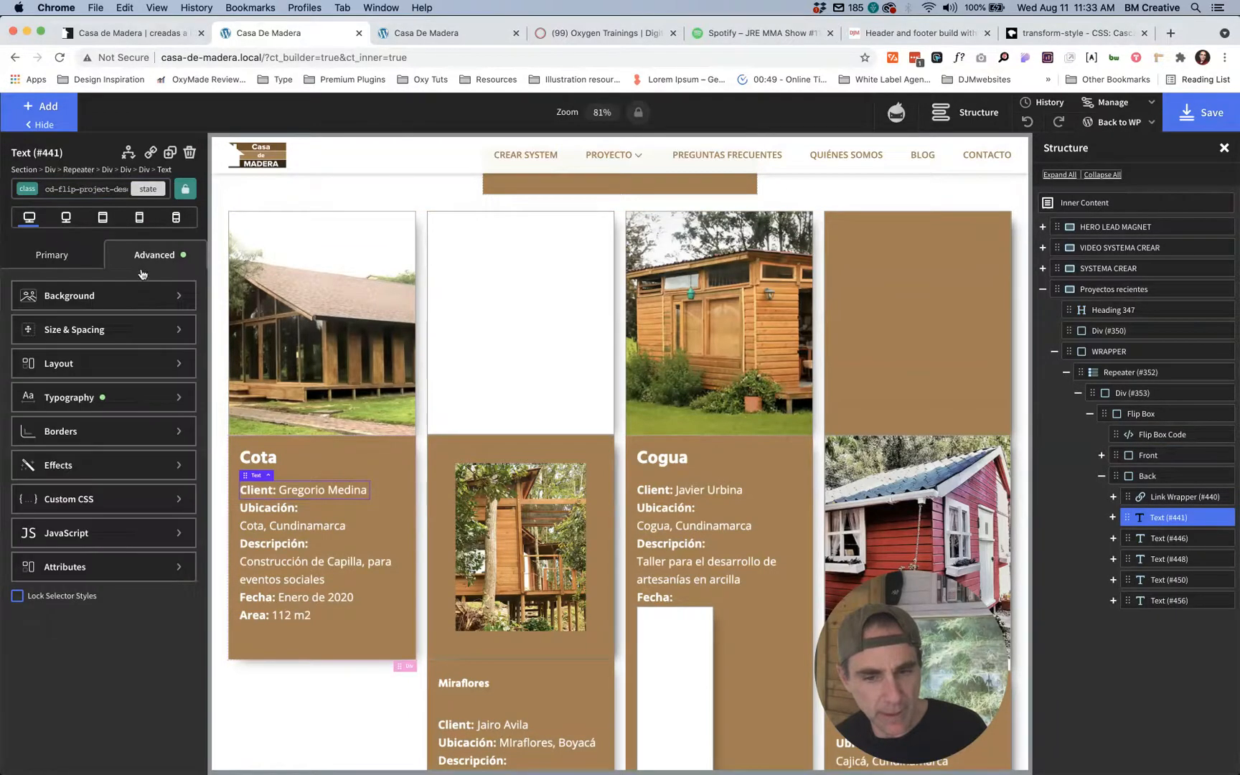
pyautogui.click(83, 396)
pyautogui.doubleClick(147, 351)
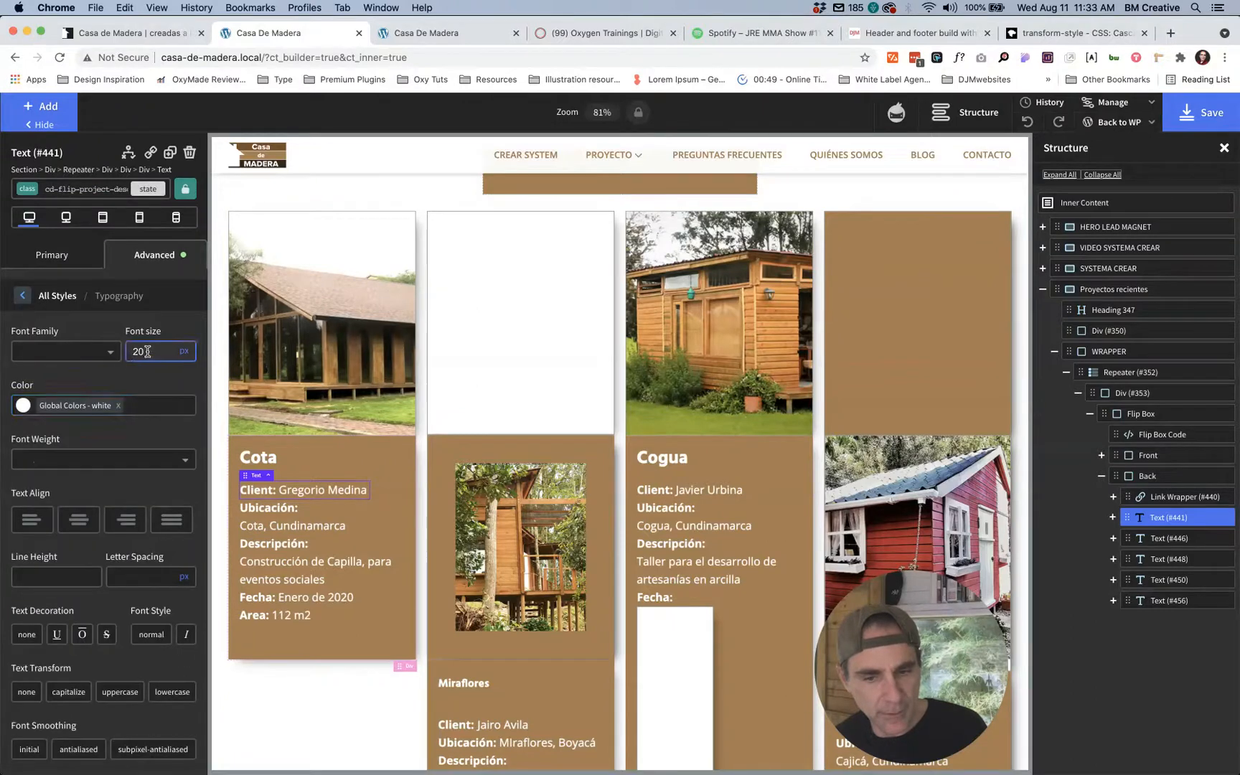
pyautogui.write('18')
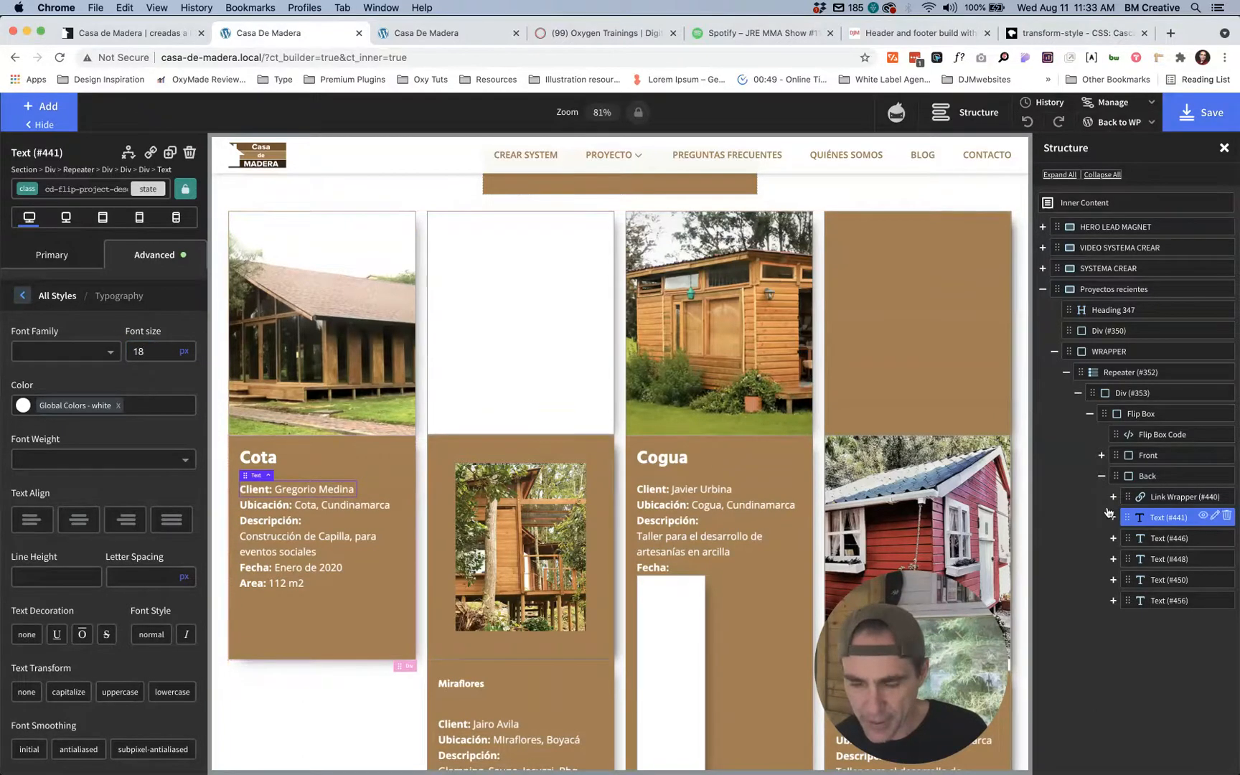
# Step: Set the Back div's top and left padding to 3 rem for its ID
pyautogui.click(1160, 500)
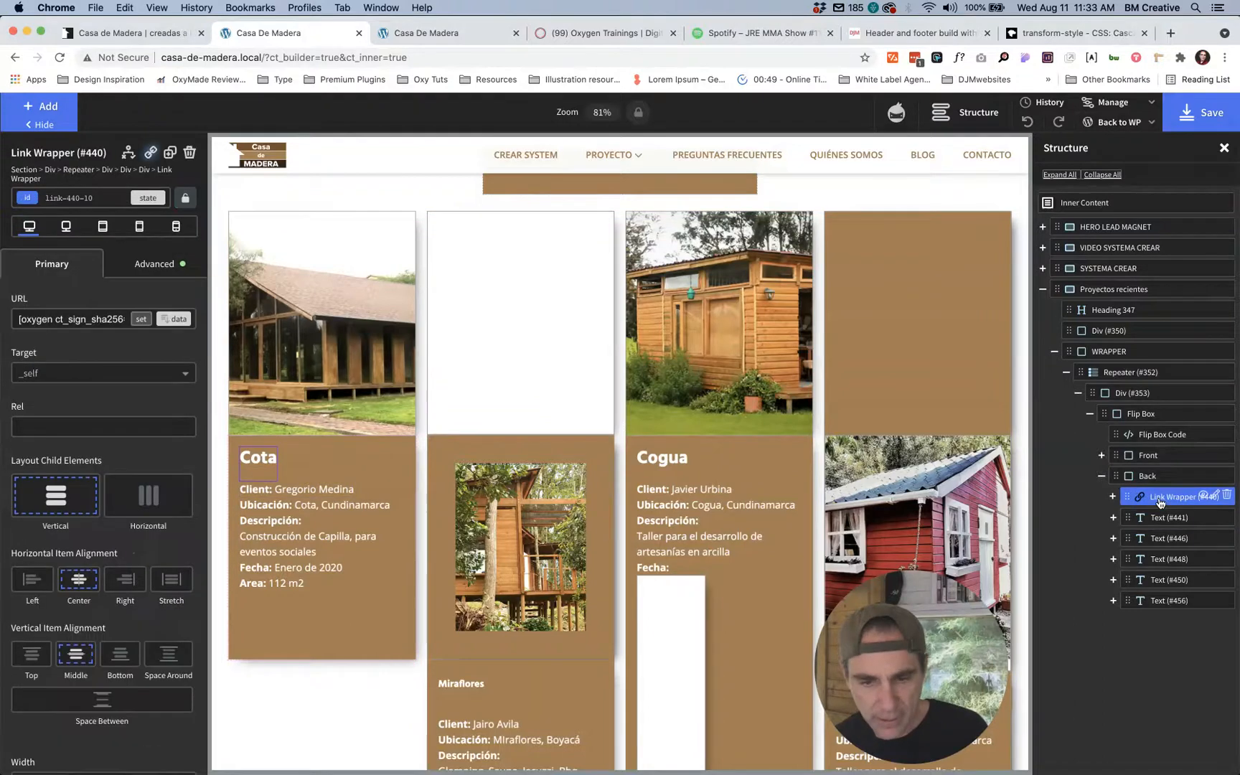
pyautogui.click(1148, 477)
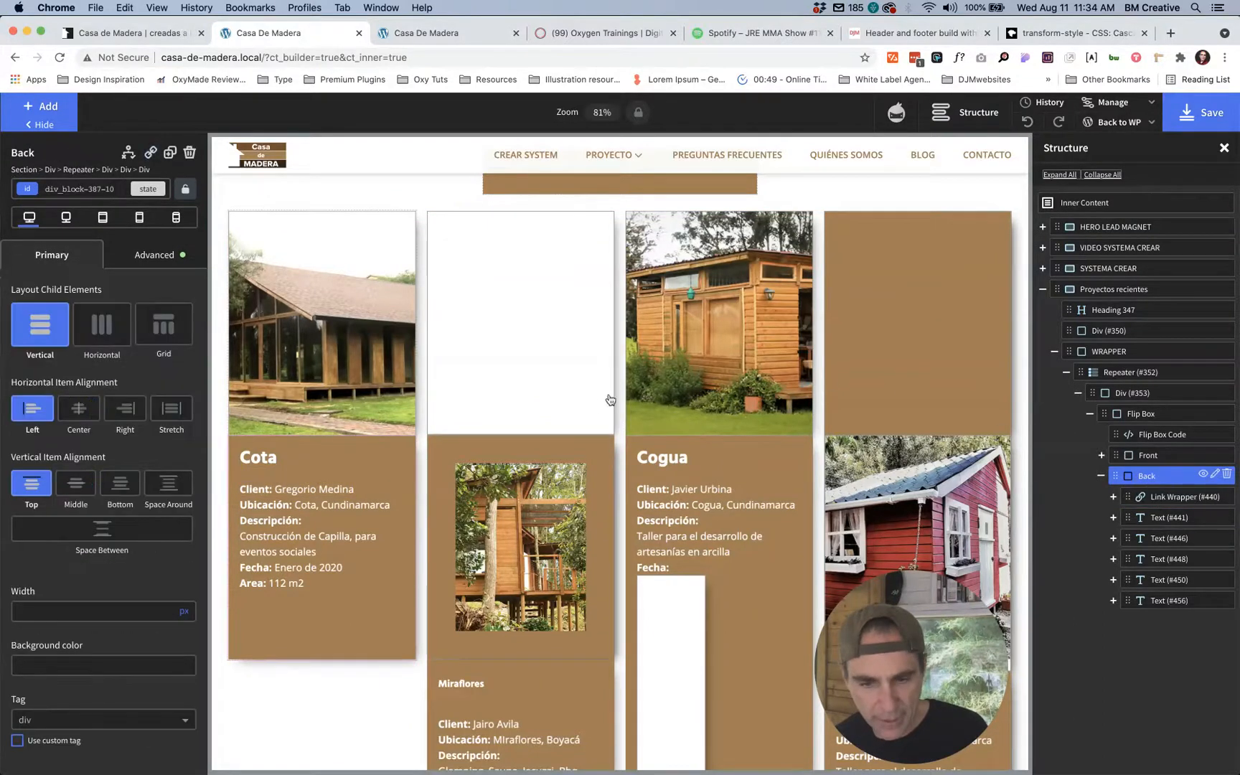
pyautogui.click(152, 257)
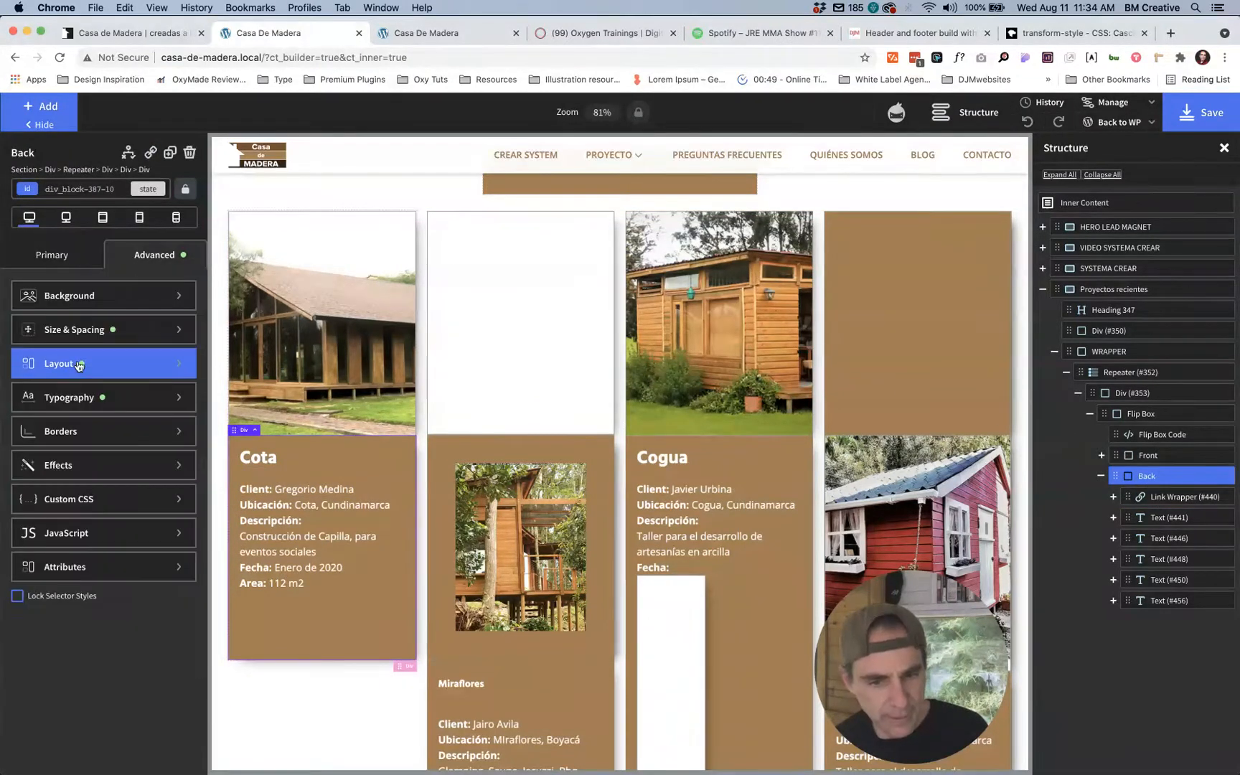
pyautogui.click(70, 328)
pyautogui.click(47, 350)
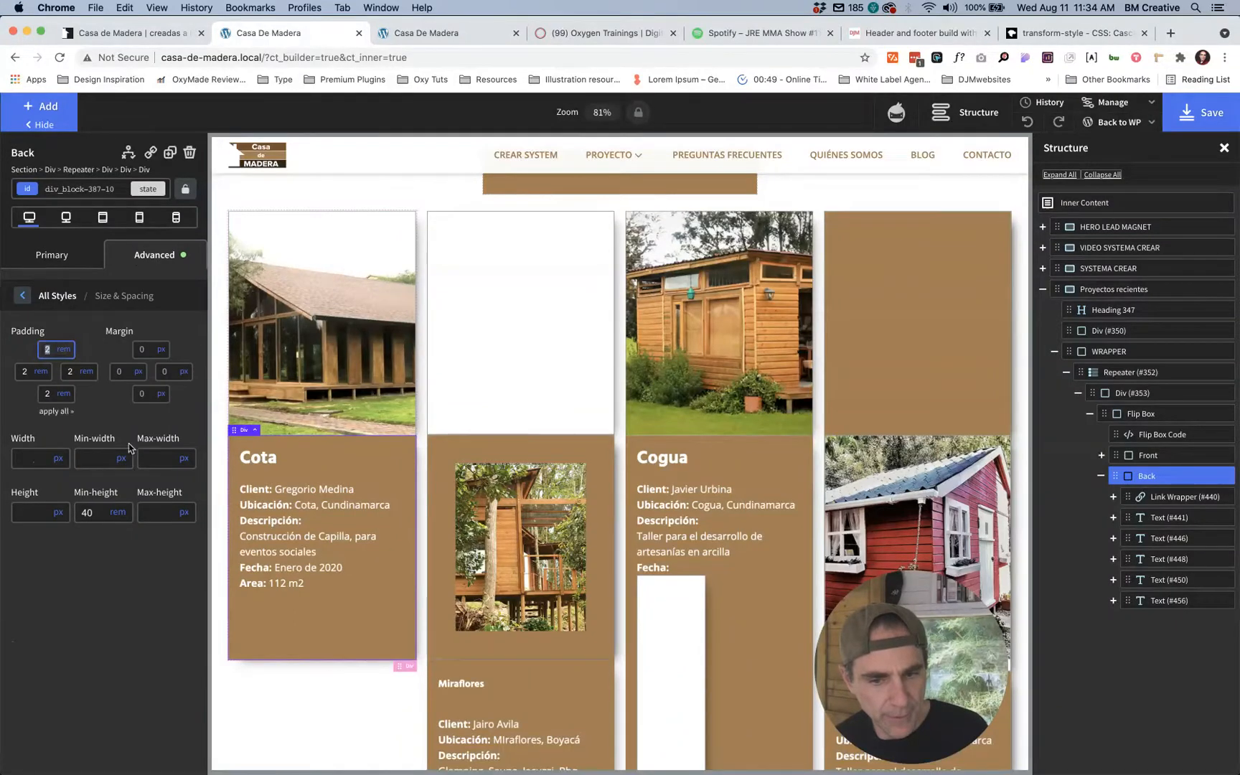
pyautogui.write('5')
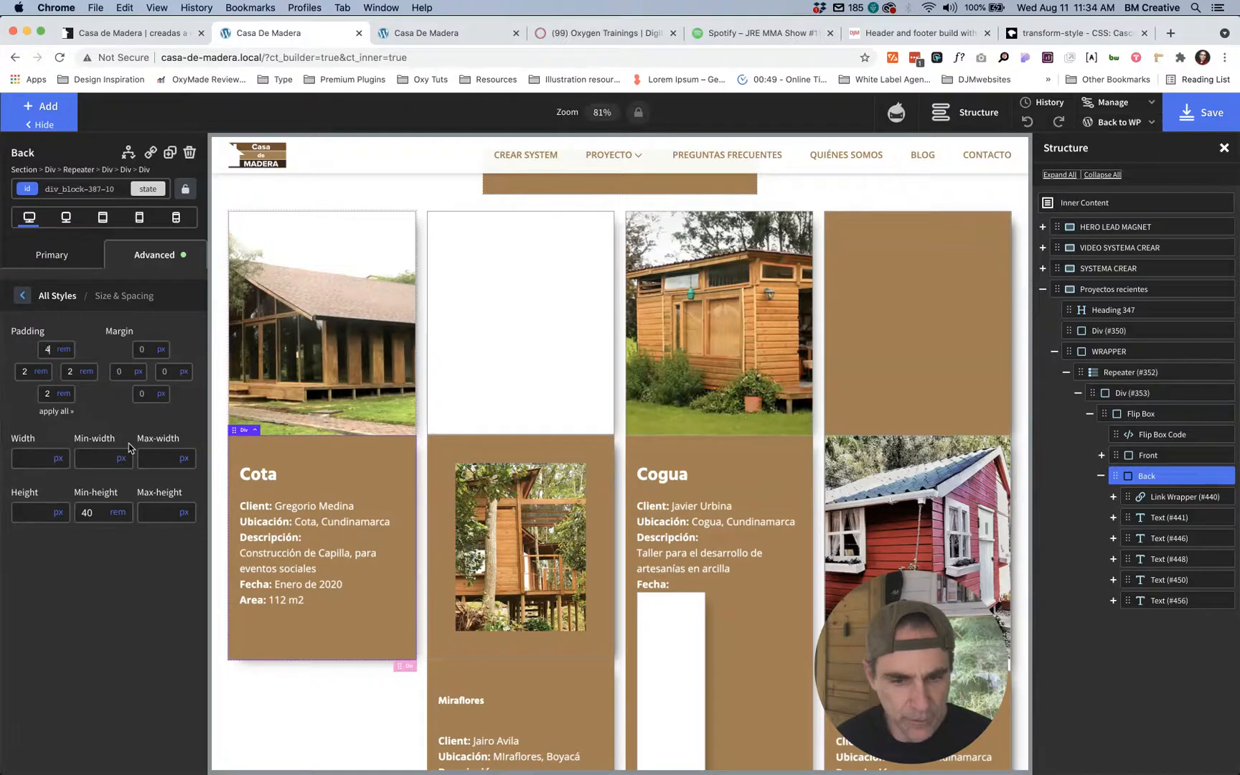
pyautogui.press('Down')
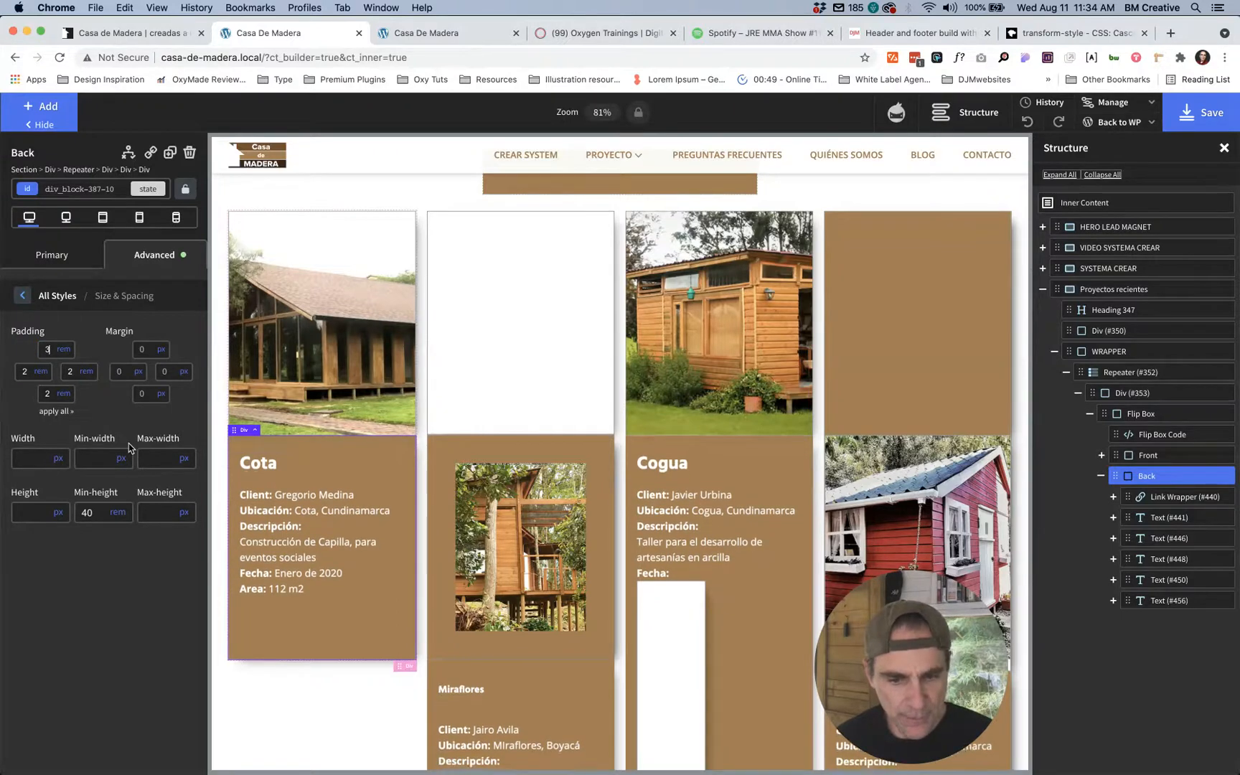
pyautogui.press('Tab')
pyautogui.write('3')
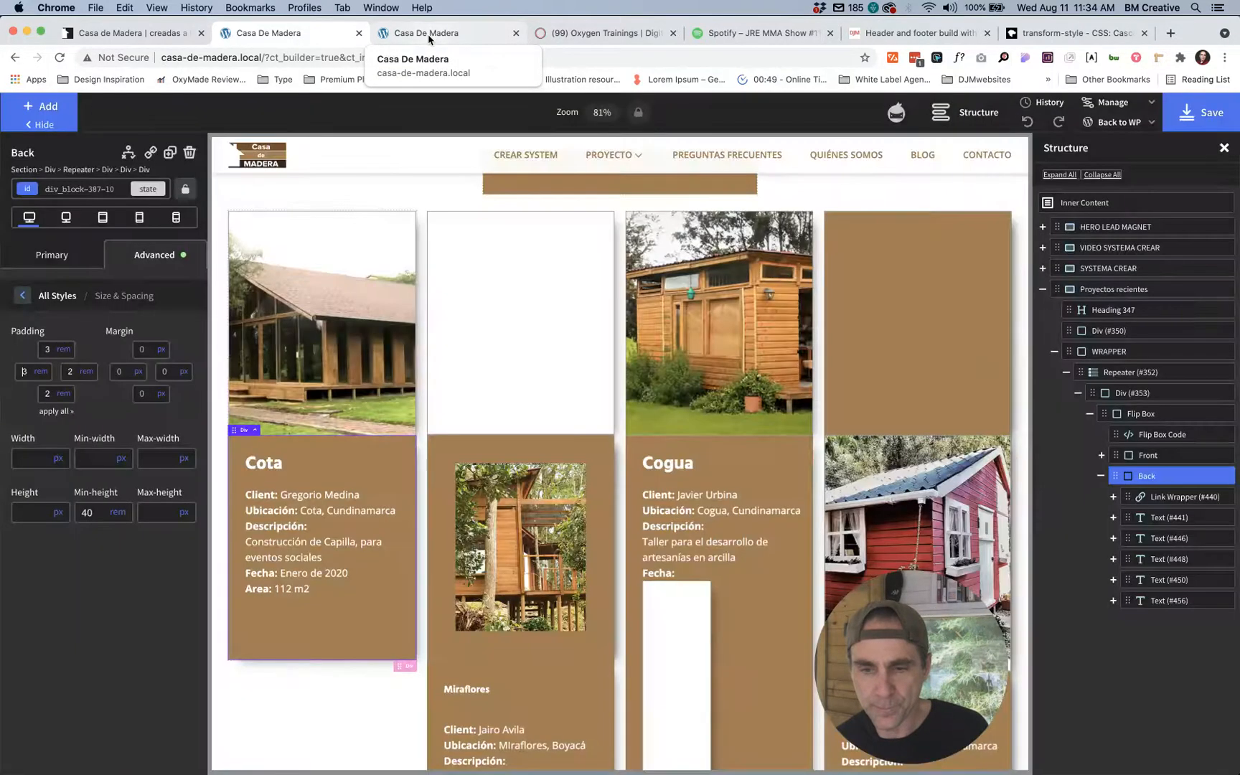
# Step: Reload the live home page and check the back side of each Proyectos Recientes flip card
pyautogui.click(429, 39)
pyautogui.press('super+r')
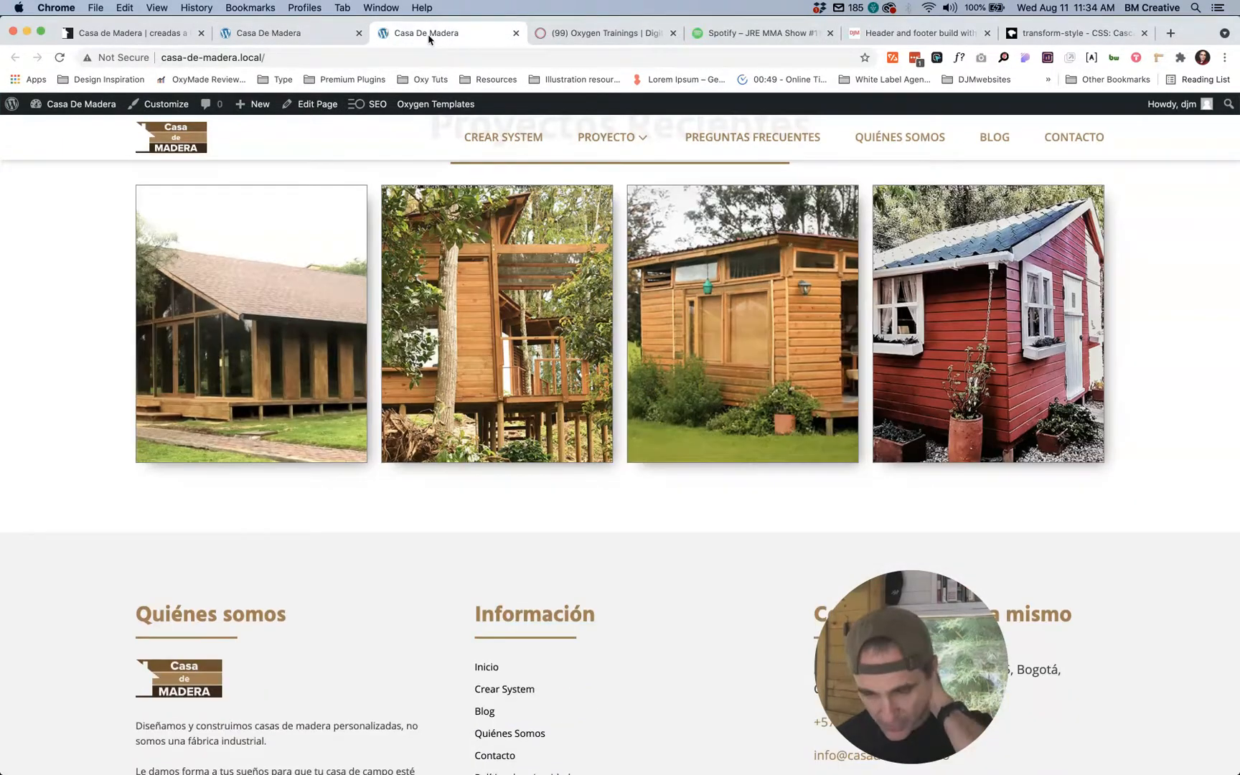
pyautogui.moveTo(429, 207)
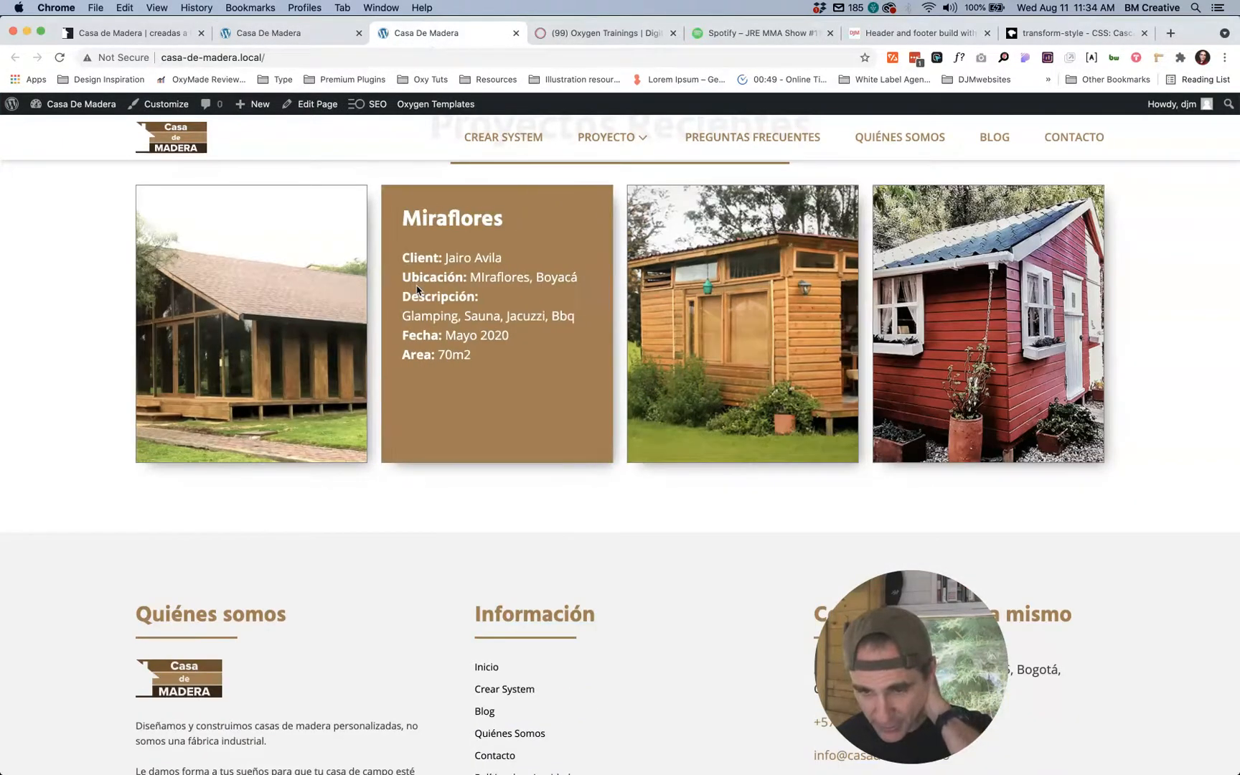
pyautogui.scroll(6, 417, 289)
pyautogui.scroll(-3, 416, 288)
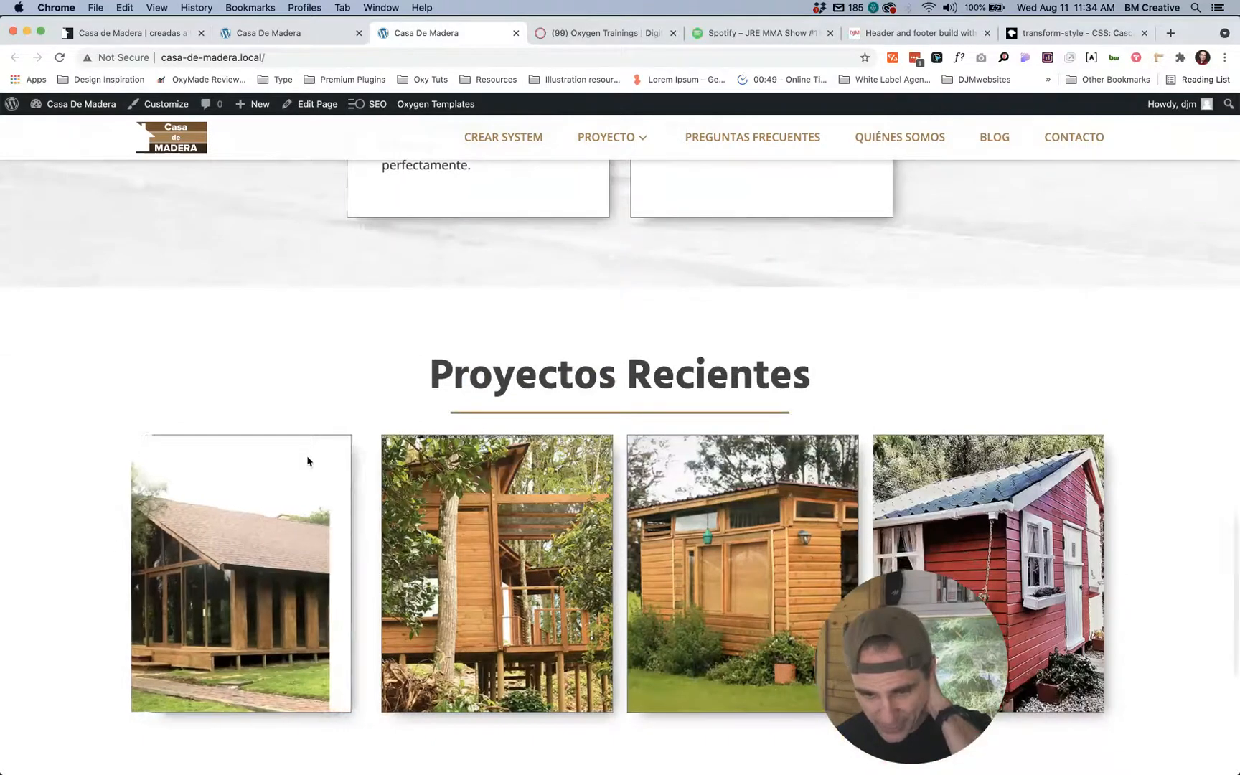
pyautogui.moveTo(493, 530)
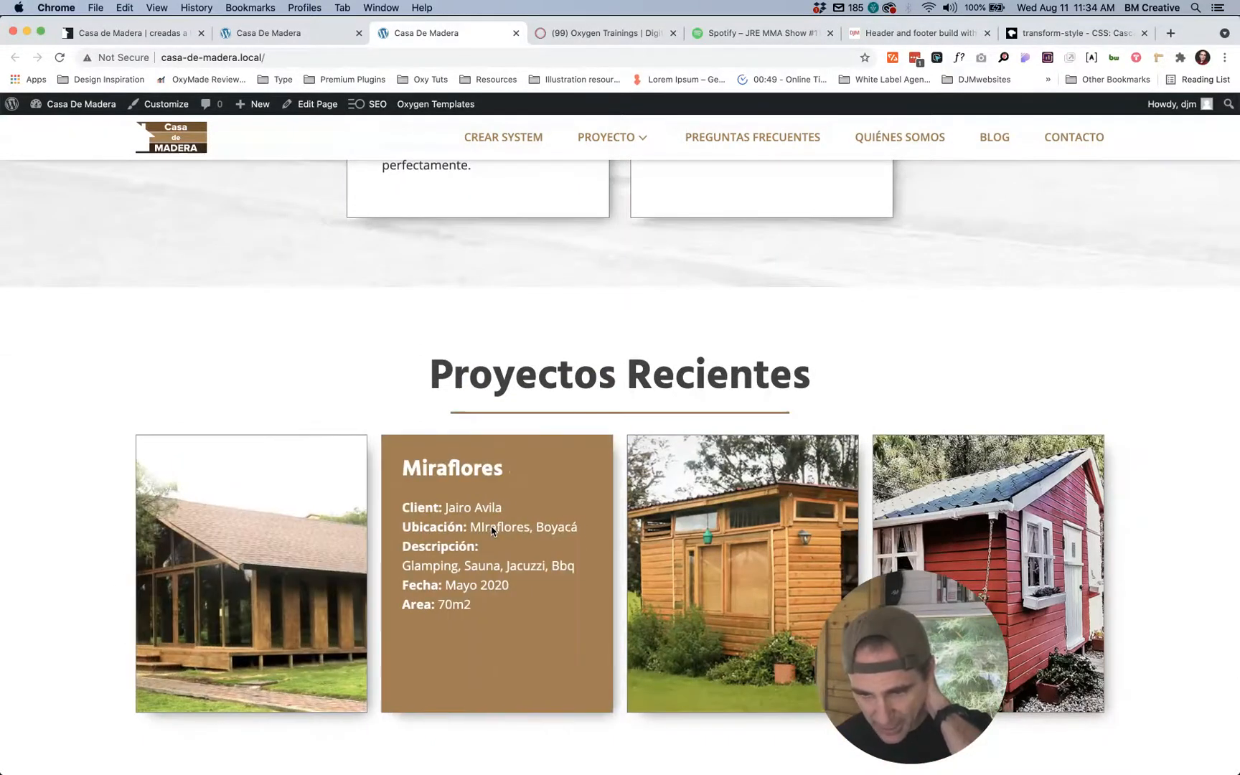
pyautogui.scroll(-2, 492, 529)
pyautogui.moveTo(692, 460)
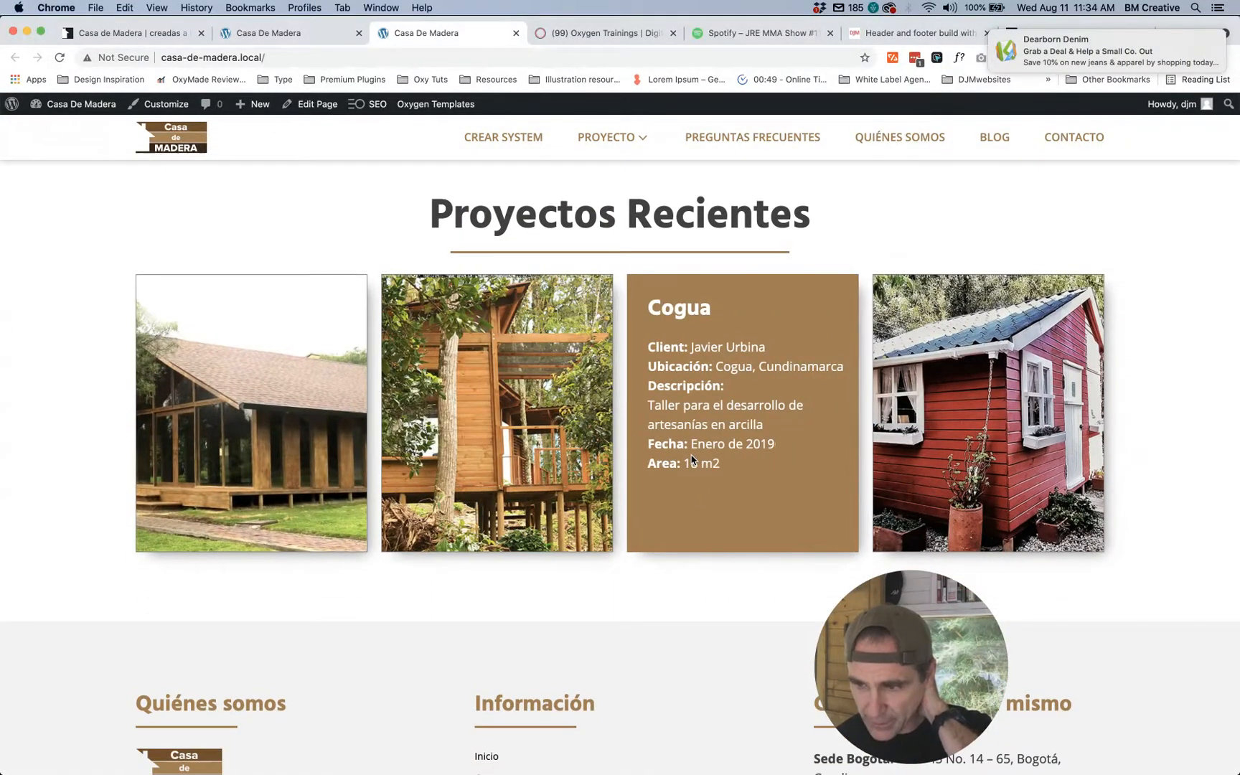
pyautogui.scroll(-1, 692, 460)
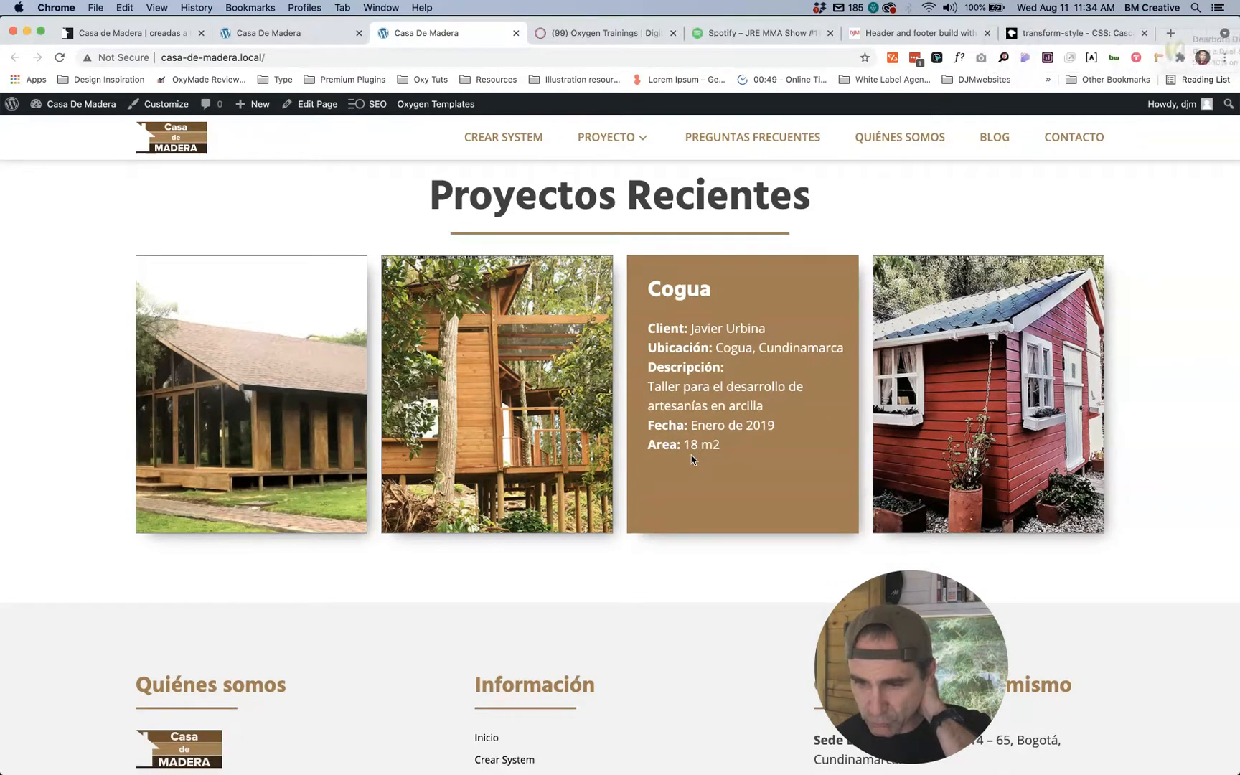
pyautogui.moveTo(968, 422)
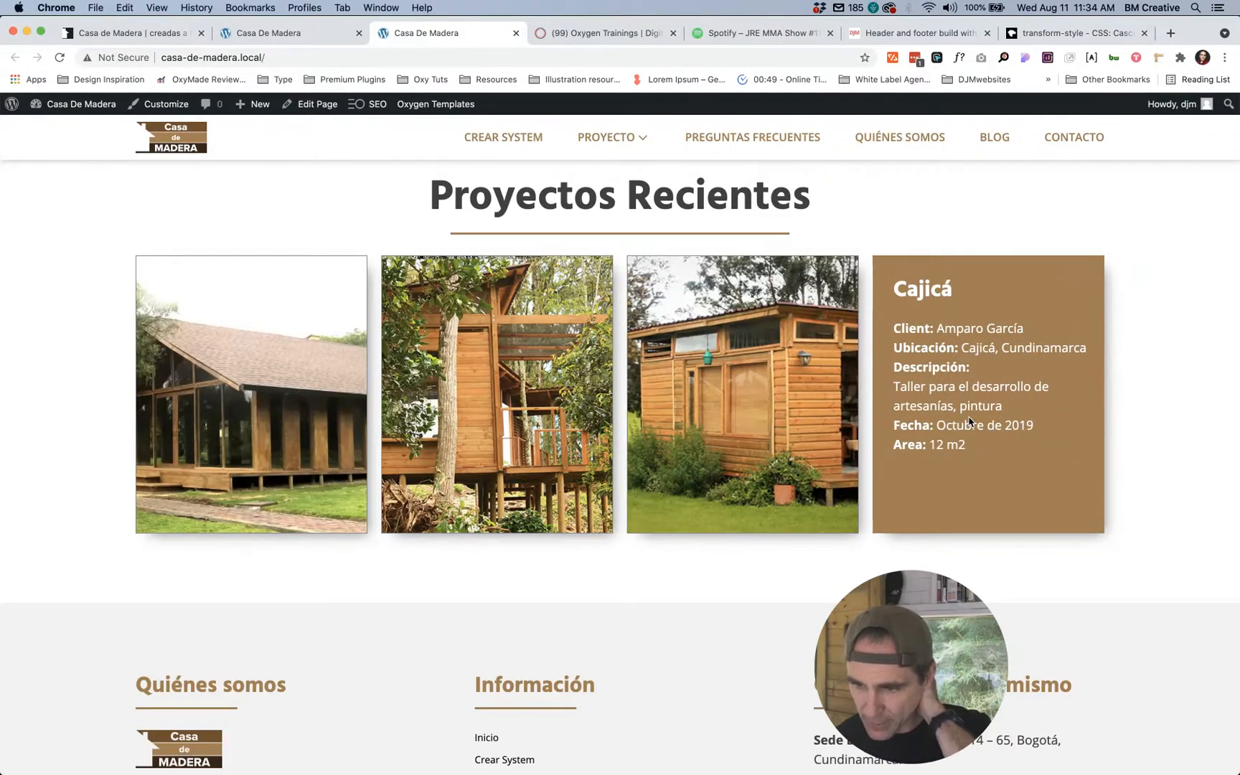
pyautogui.moveTo(529, 418)
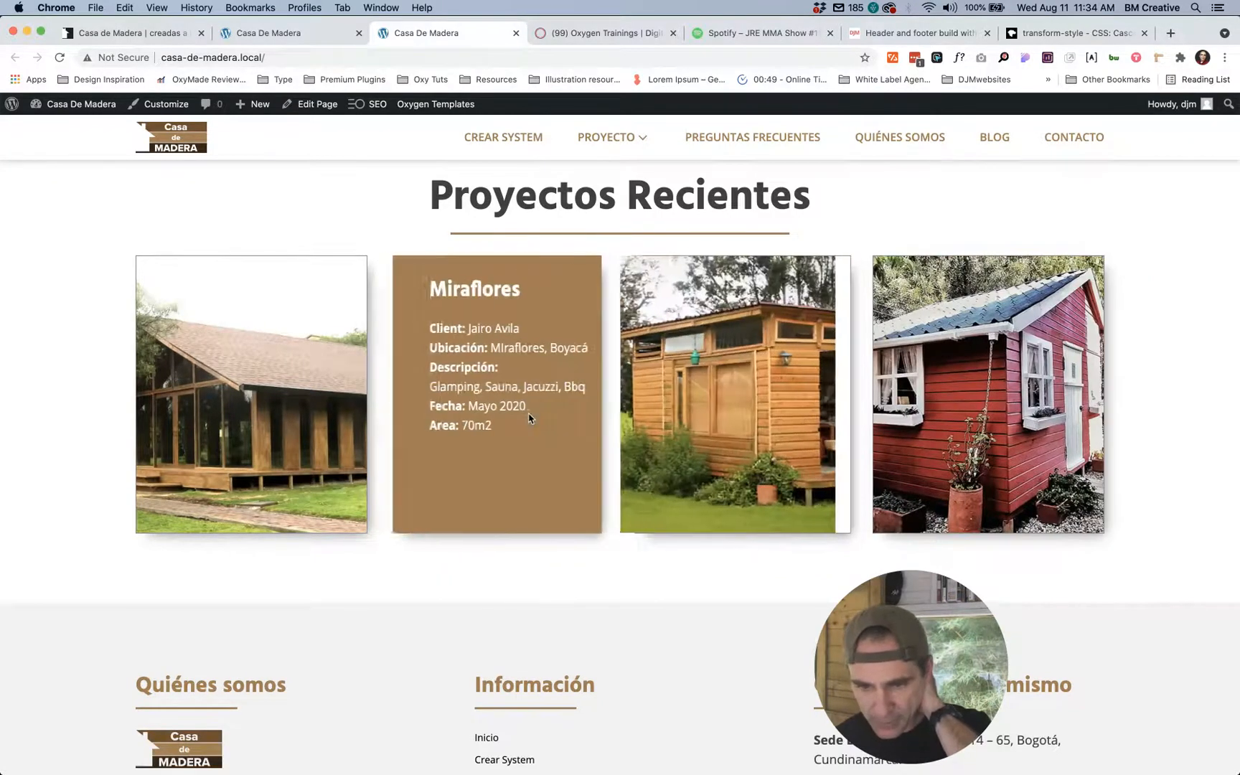
pyautogui.moveTo(274, 394)
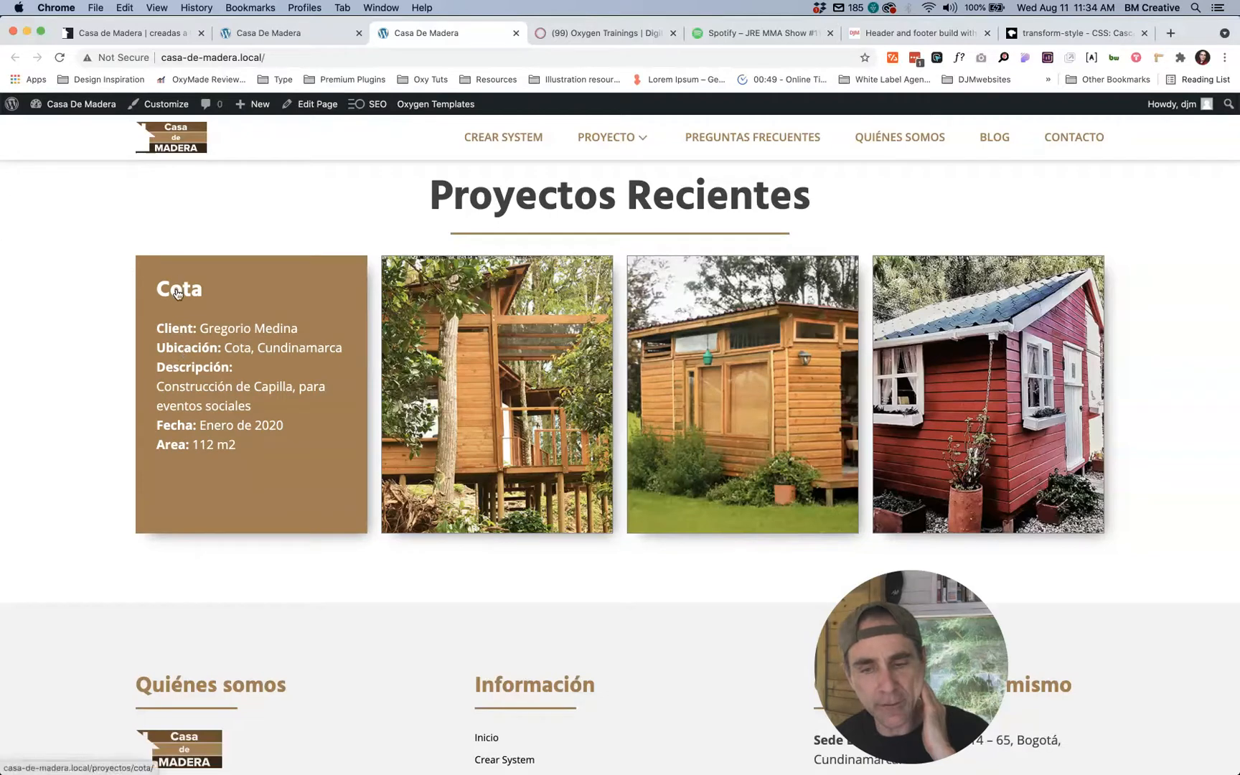
# Step: Open the Cota project's page from its flip card and return to the Proyectos Recientes cards on the home page
pyautogui.click(177, 293)
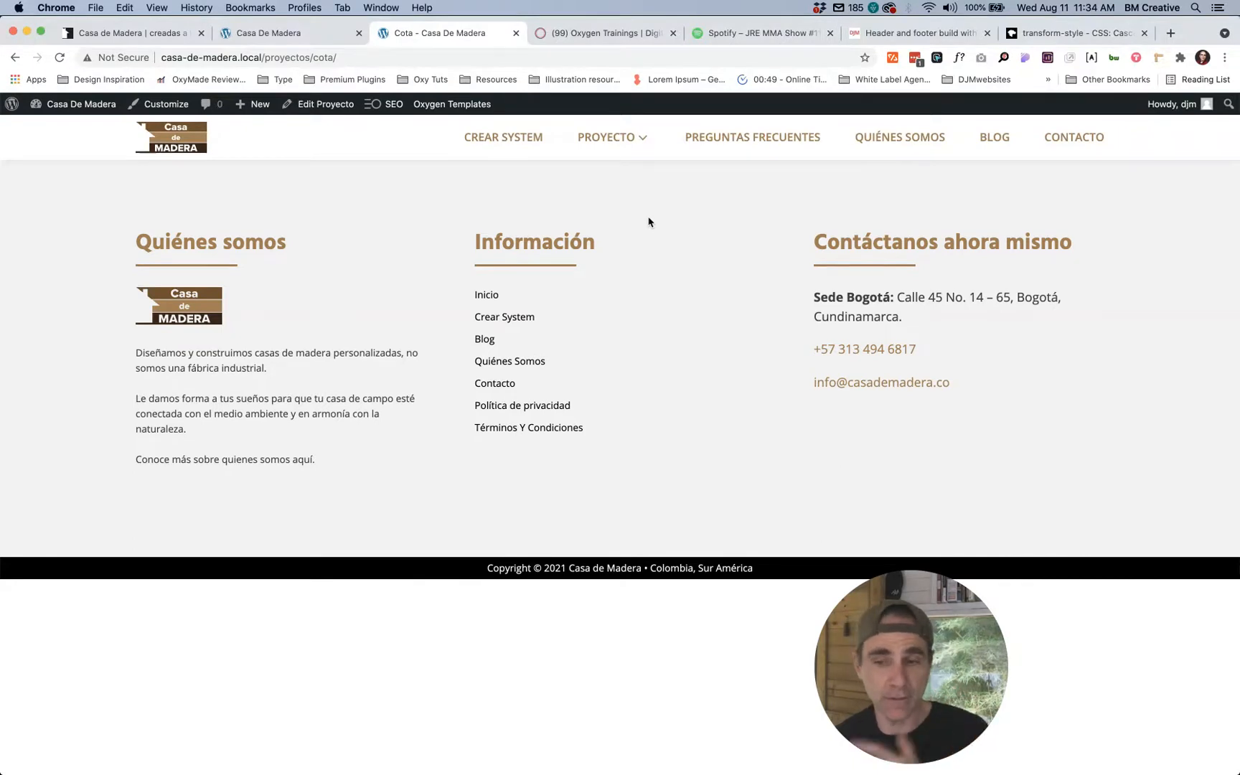
pyautogui.click(179, 144)
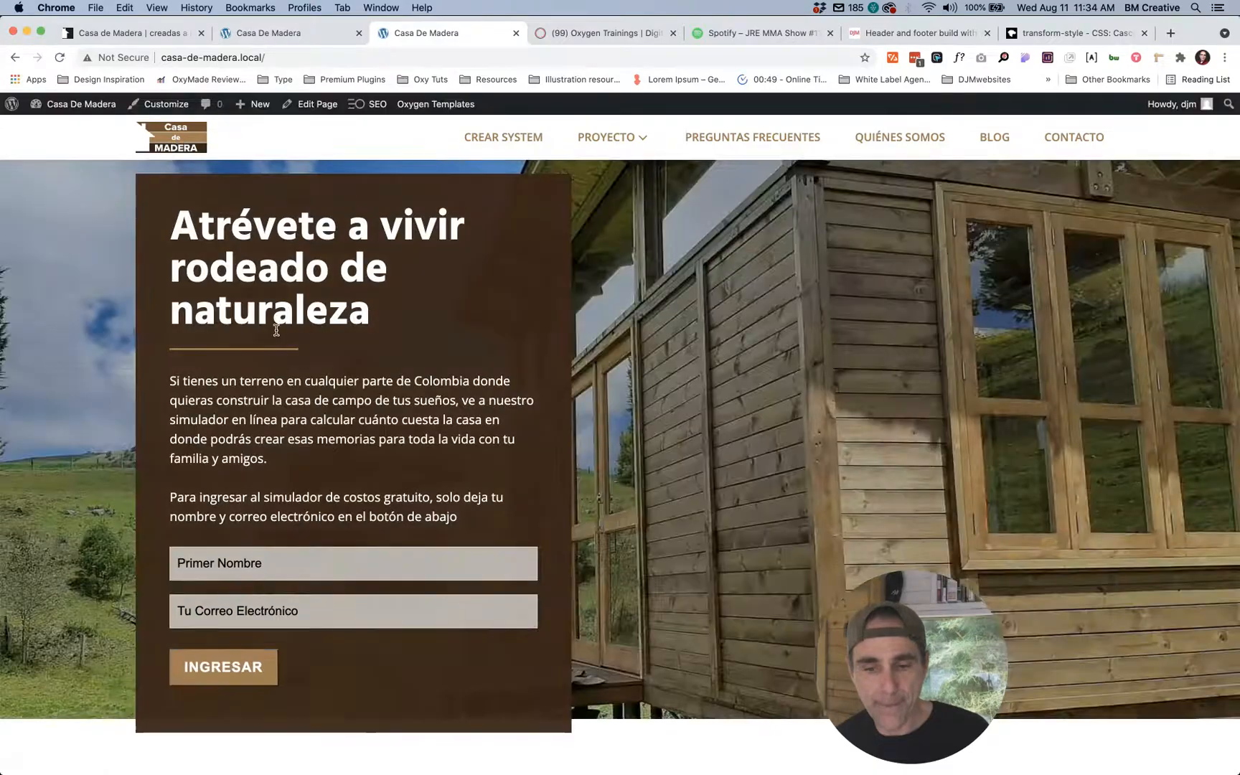
pyautogui.scroll(-15, 302, 464)
pyautogui.scroll(-7, 302, 463)
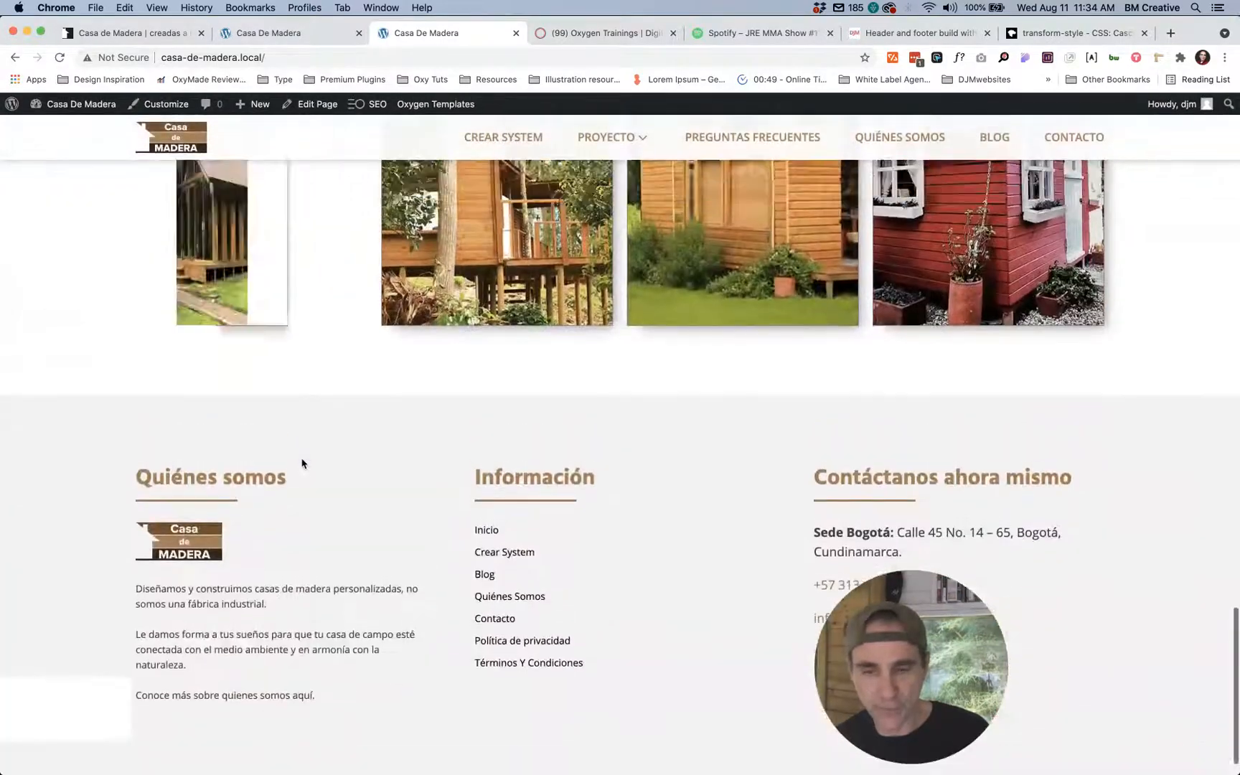
pyautogui.scroll(5, 273, 416)
pyautogui.moveTo(242, 424)
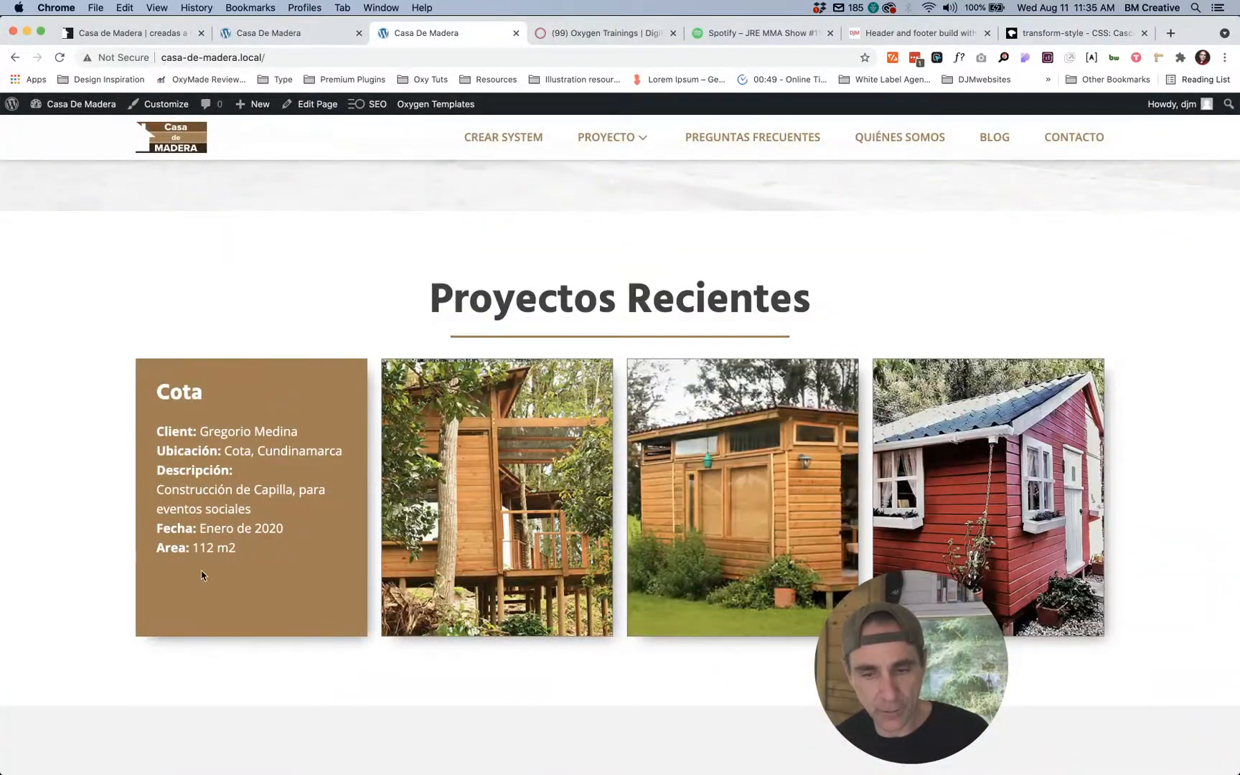
# Step: Check the first Proyectos recientes card on the original casademadera.co site, including its button, and return to the Oxygen builder
pyautogui.click(136, 34)
pyautogui.moveTo(241, 448)
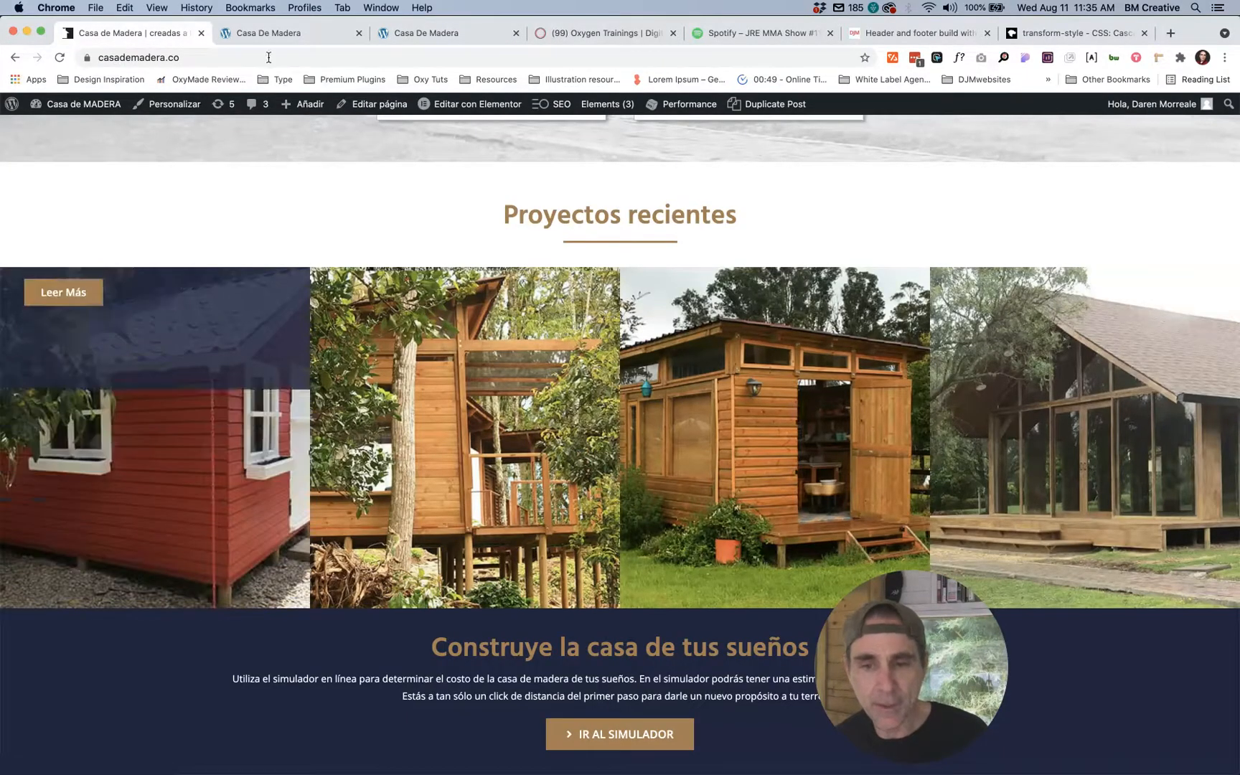
pyautogui.click(281, 34)
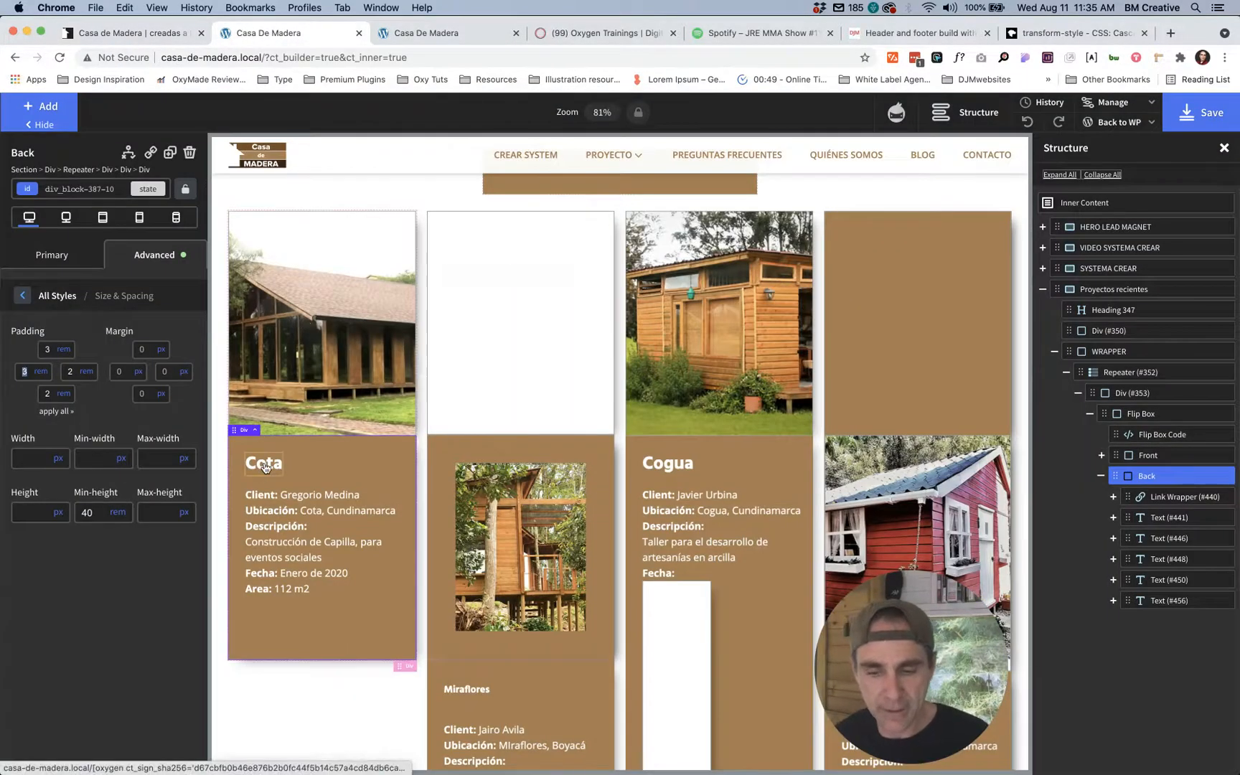
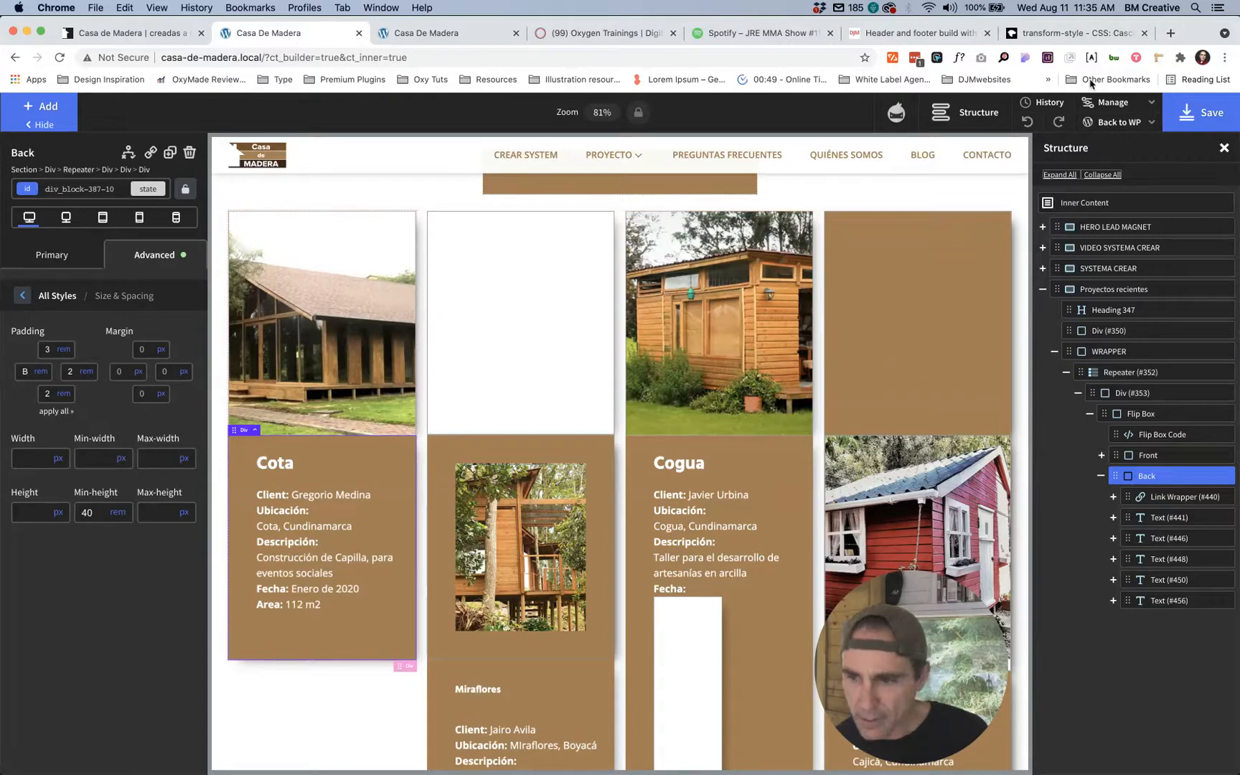
# Step: Correct the Back div's left padding to 3 rem for its ID
pyautogui.click(1040, 103)
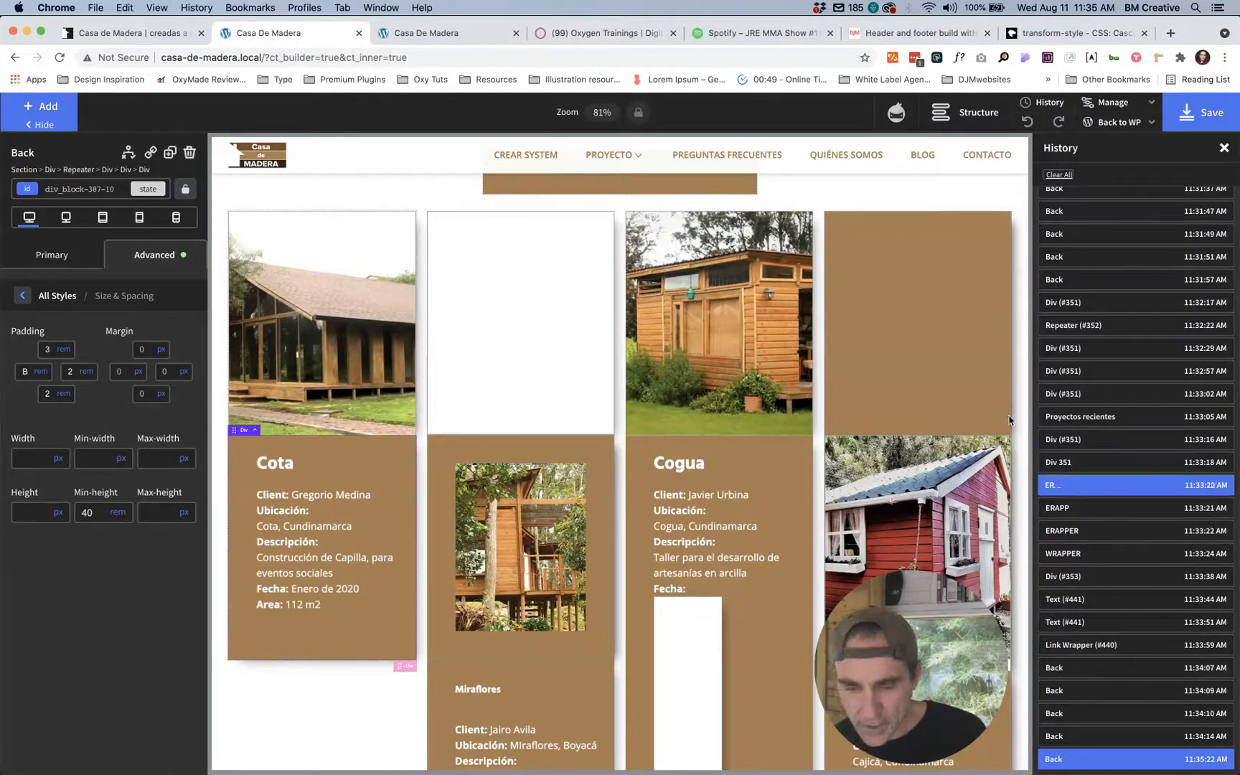
pyautogui.click(913, 200)
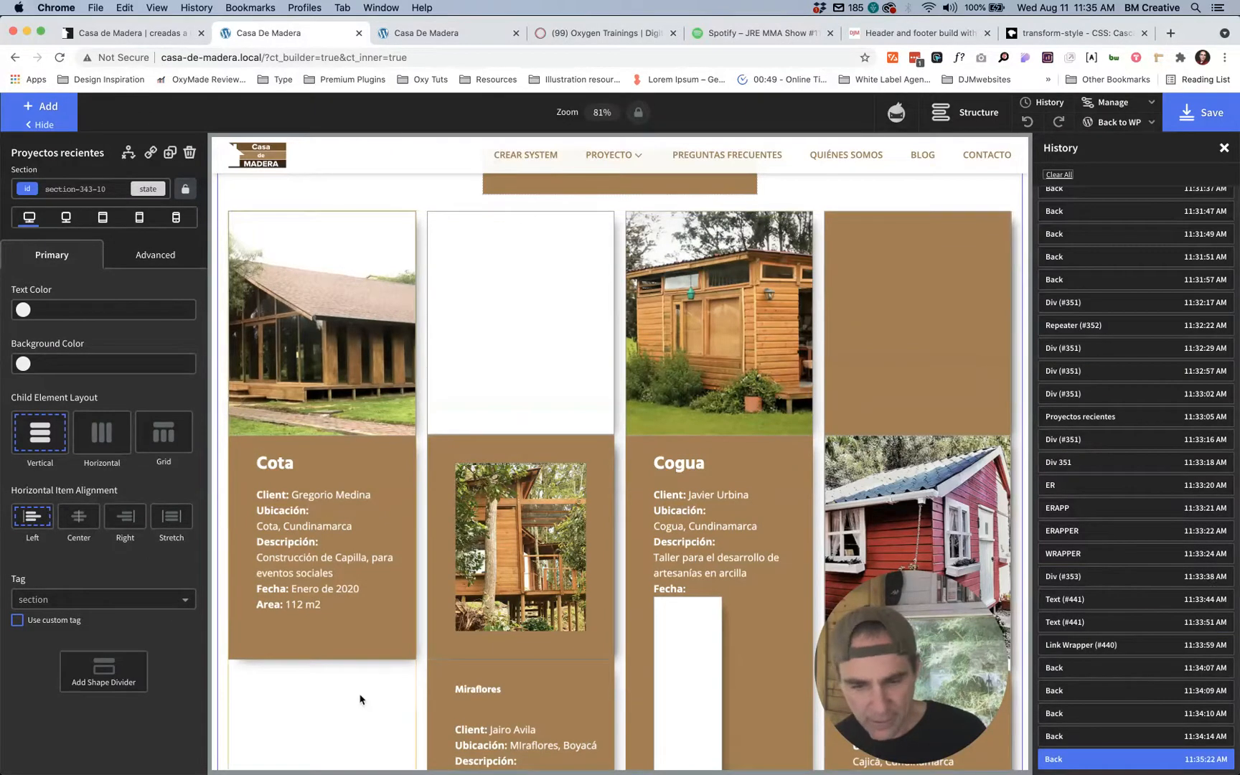
pyautogui.click(264, 466)
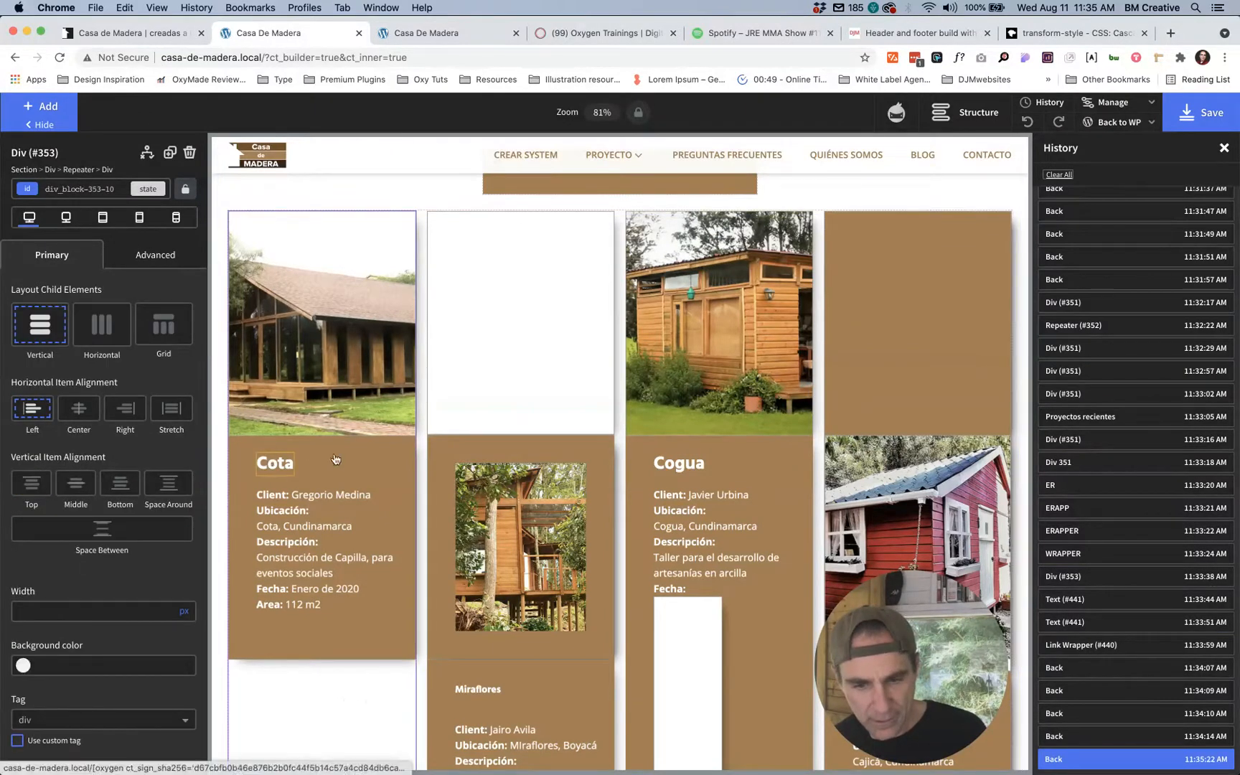
pyautogui.click(946, 113)
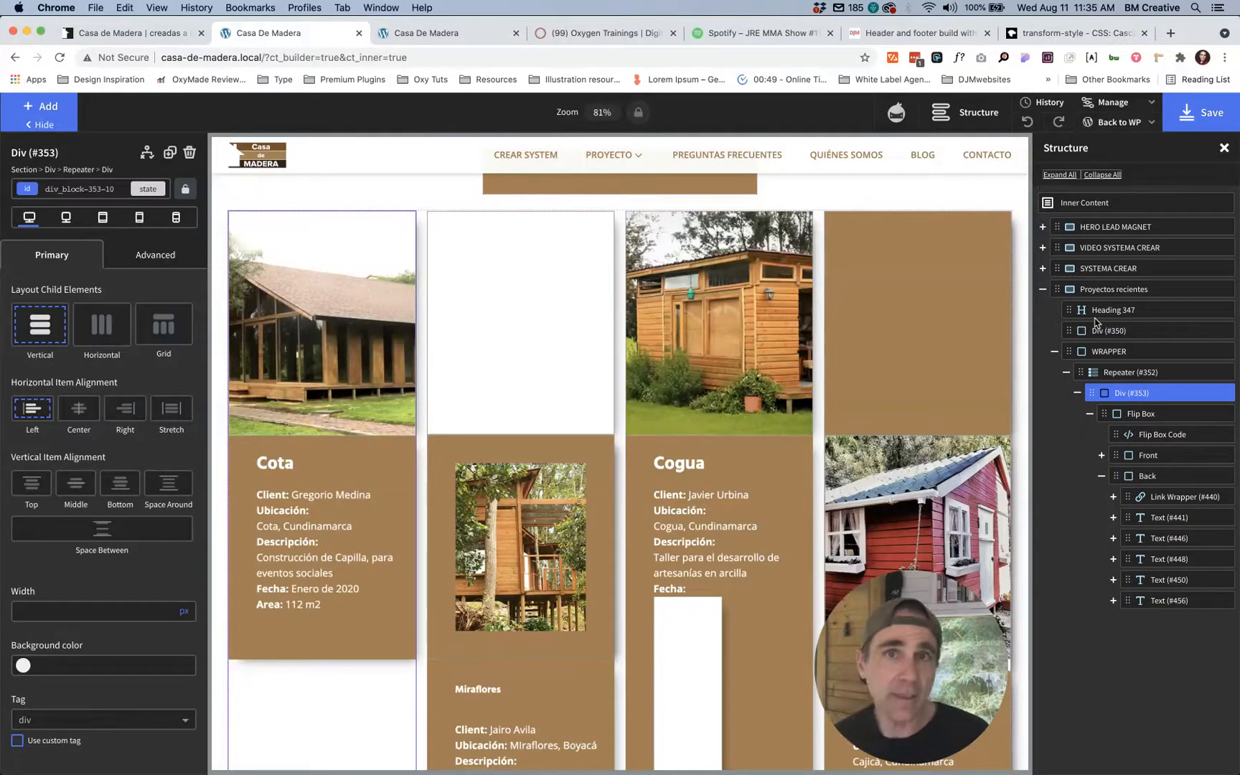
pyautogui.click(1148, 475)
pyautogui.click(144, 257)
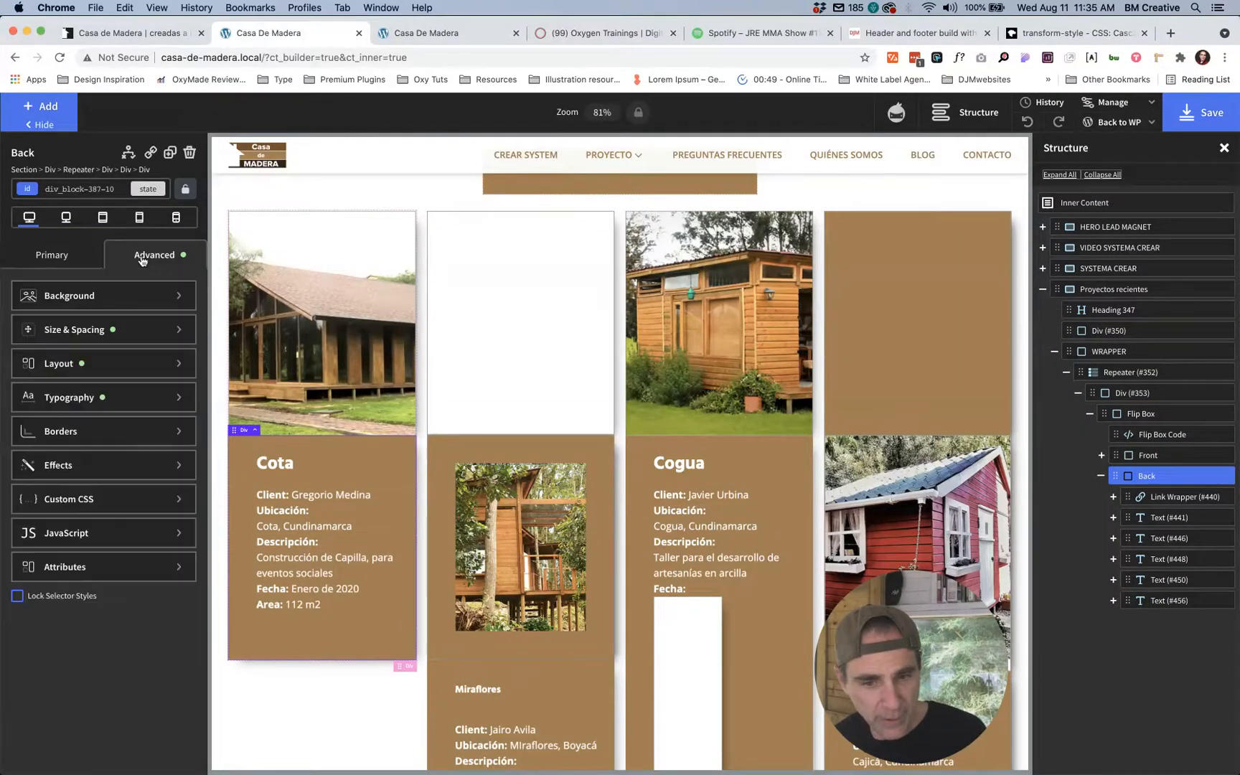
pyautogui.click(112, 326)
pyautogui.click(25, 371)
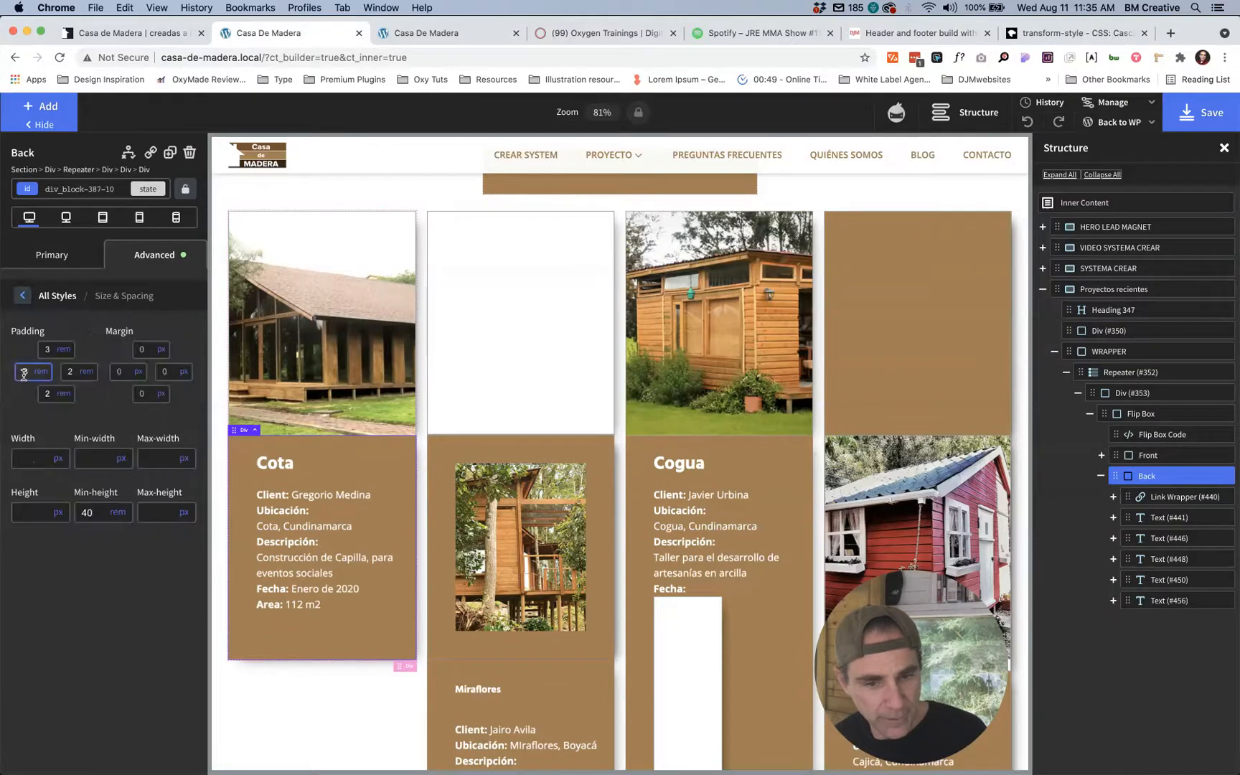
pyautogui.write('3')
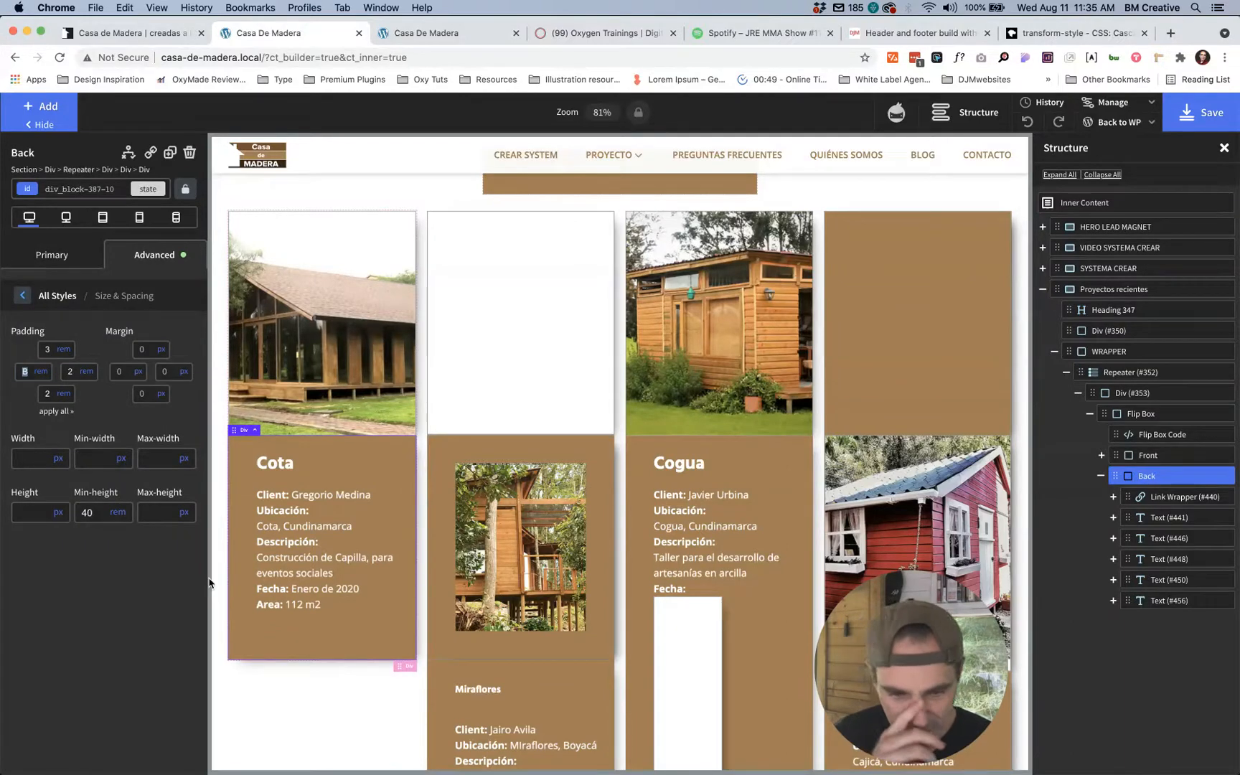
pyautogui.write('3')
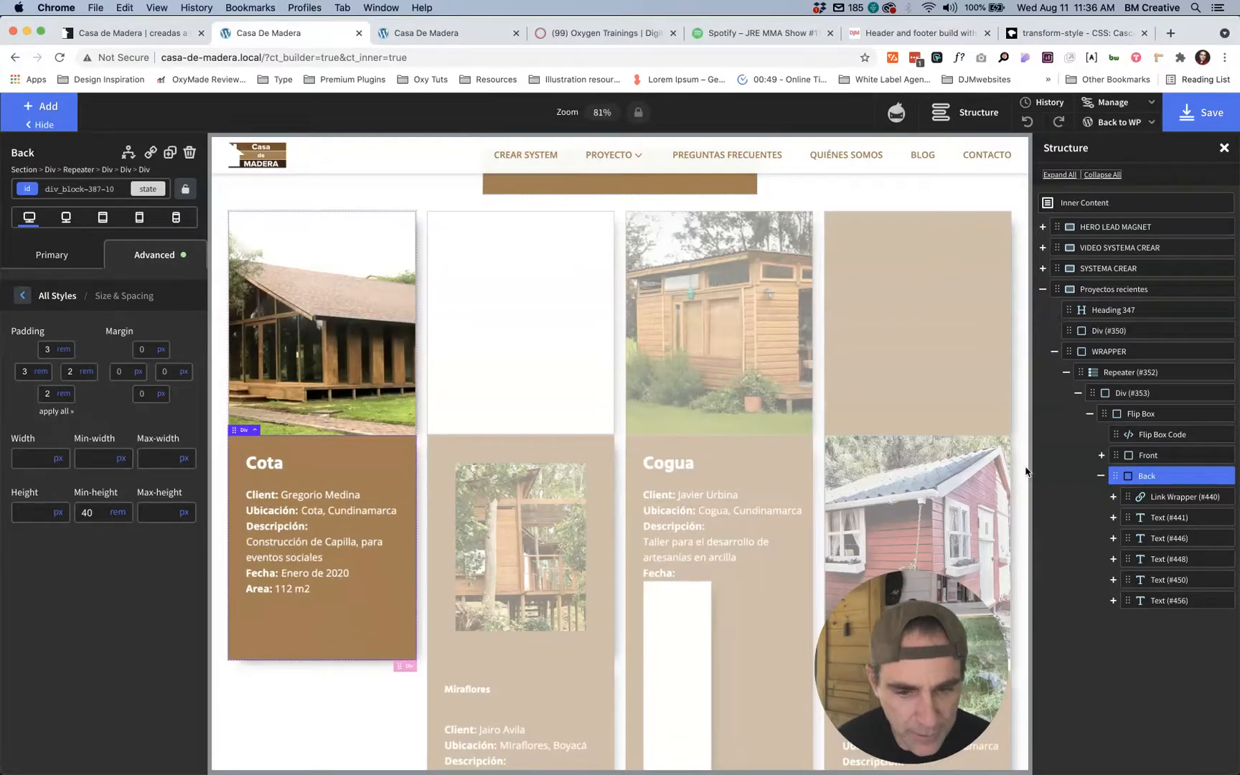
# Step: Add a Button at the end of the Back div and look up the class of the SISTEMA CREAR™ button
pyautogui.click(95, 676)
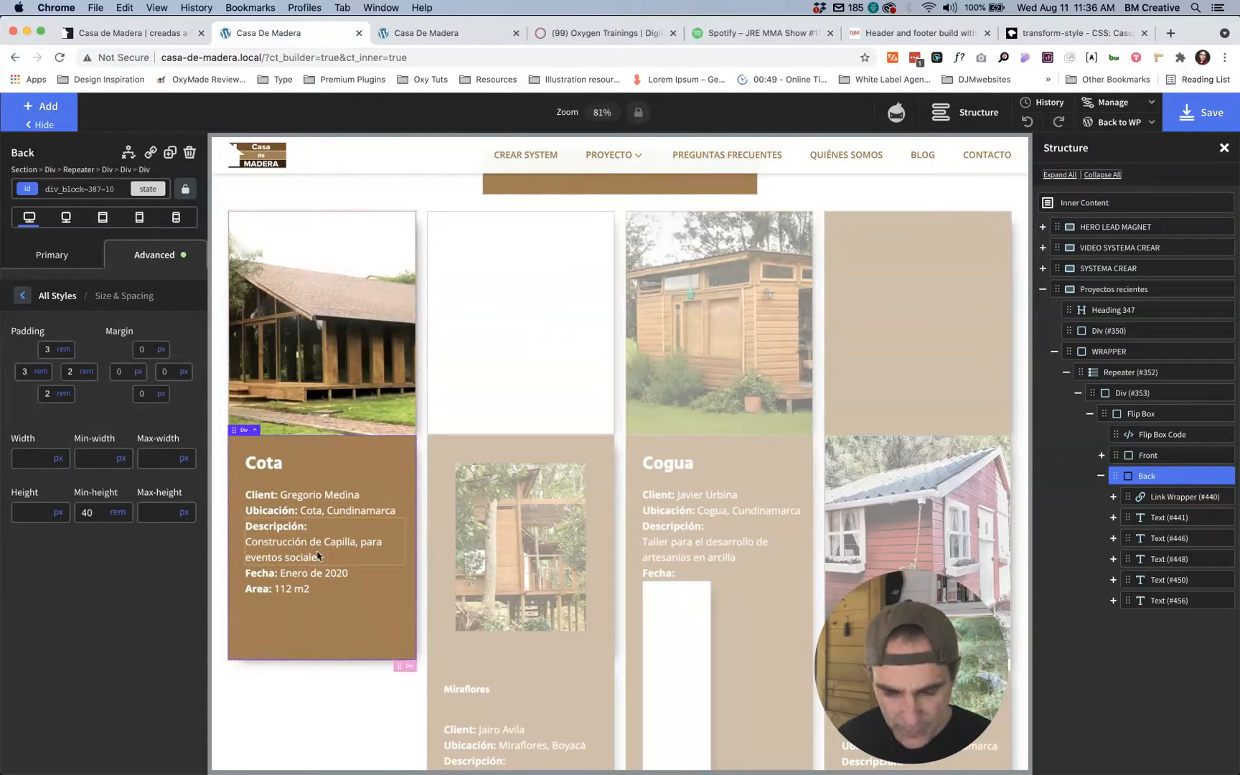
pyautogui.press('b')
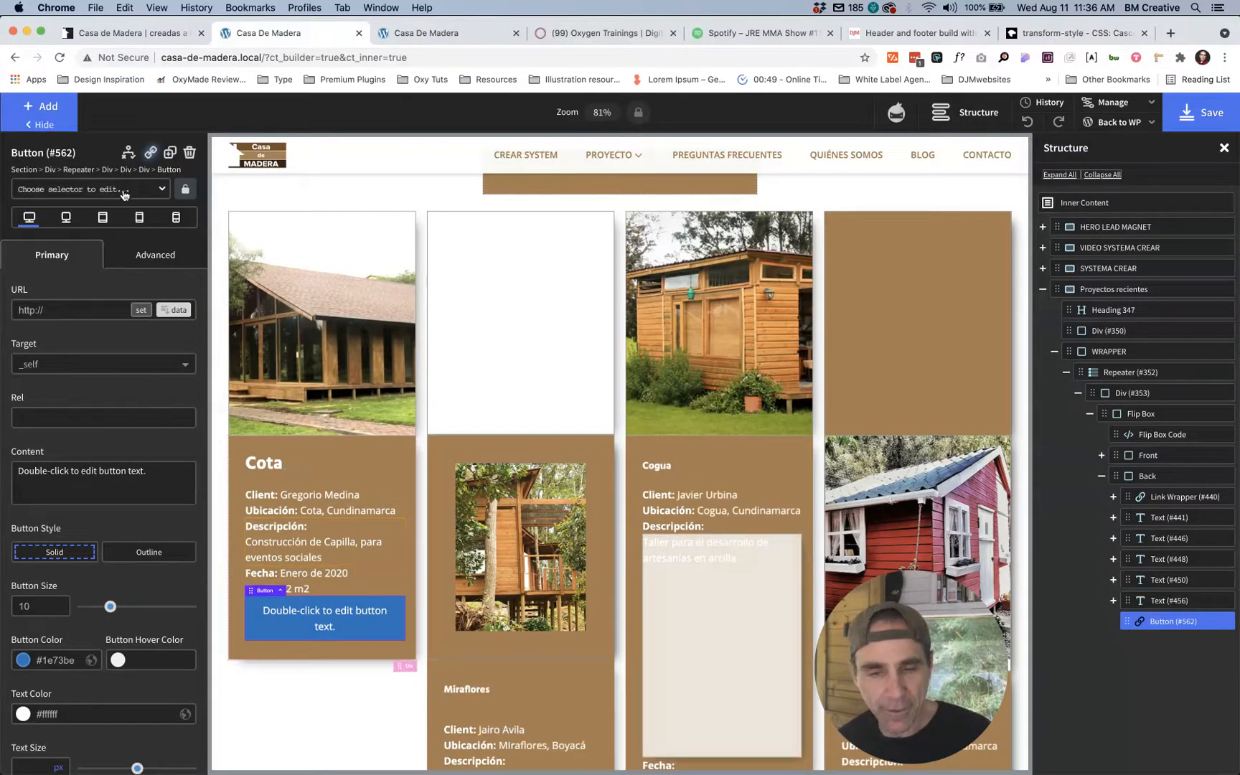
pyautogui.scroll(5, 428, 466)
pyautogui.scroll(10, 427, 466)
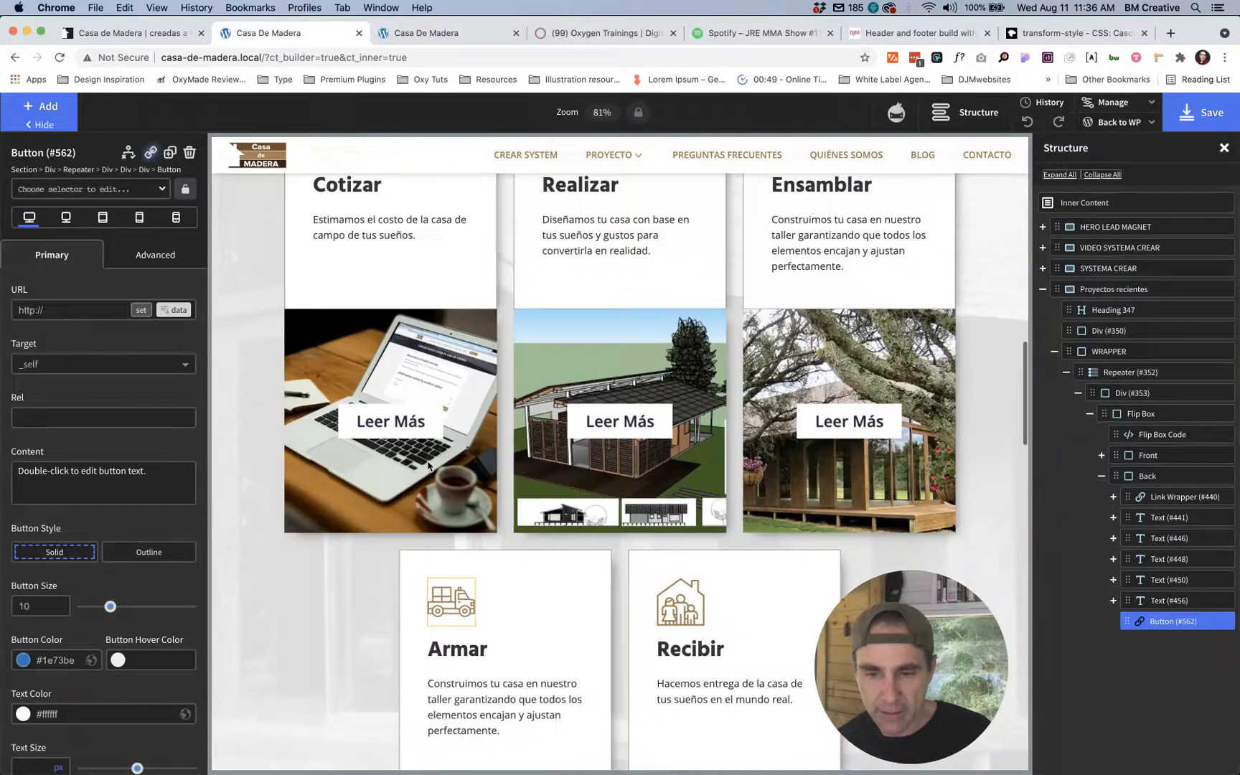
pyautogui.scroll(-6, 424, 457)
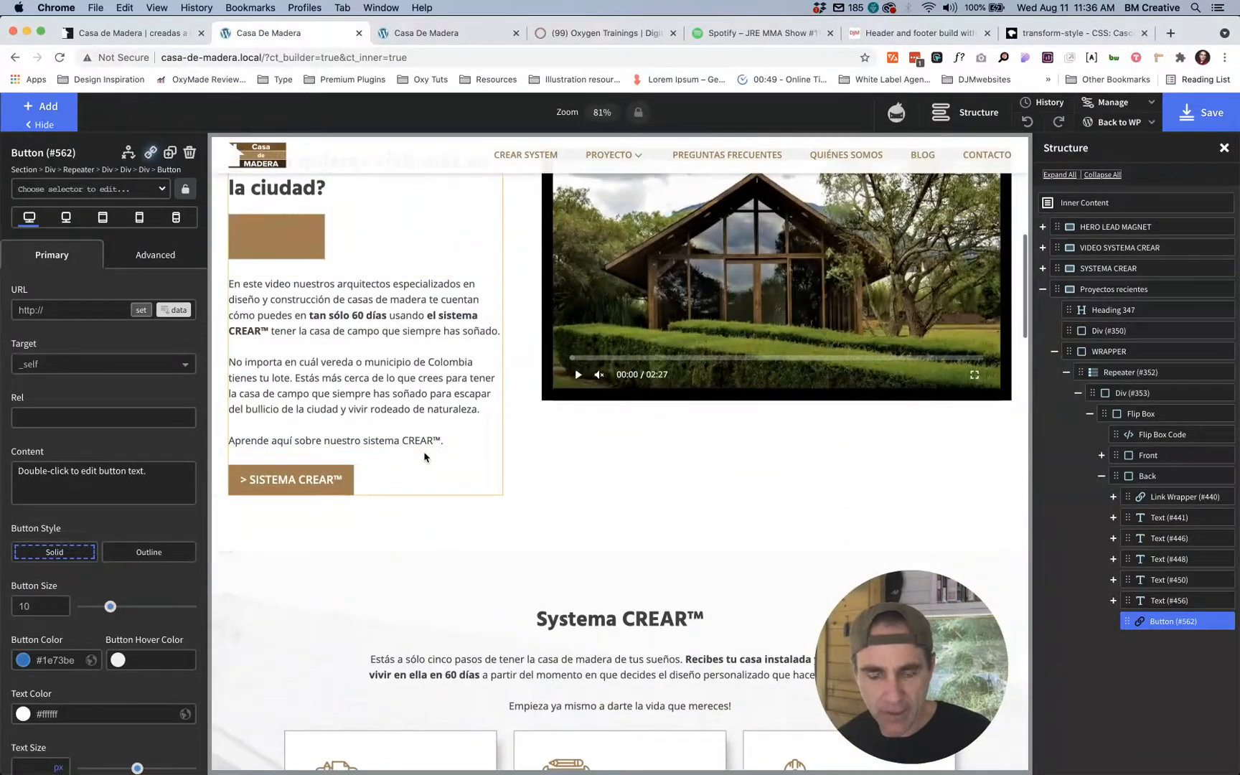
pyautogui.click(291, 480)
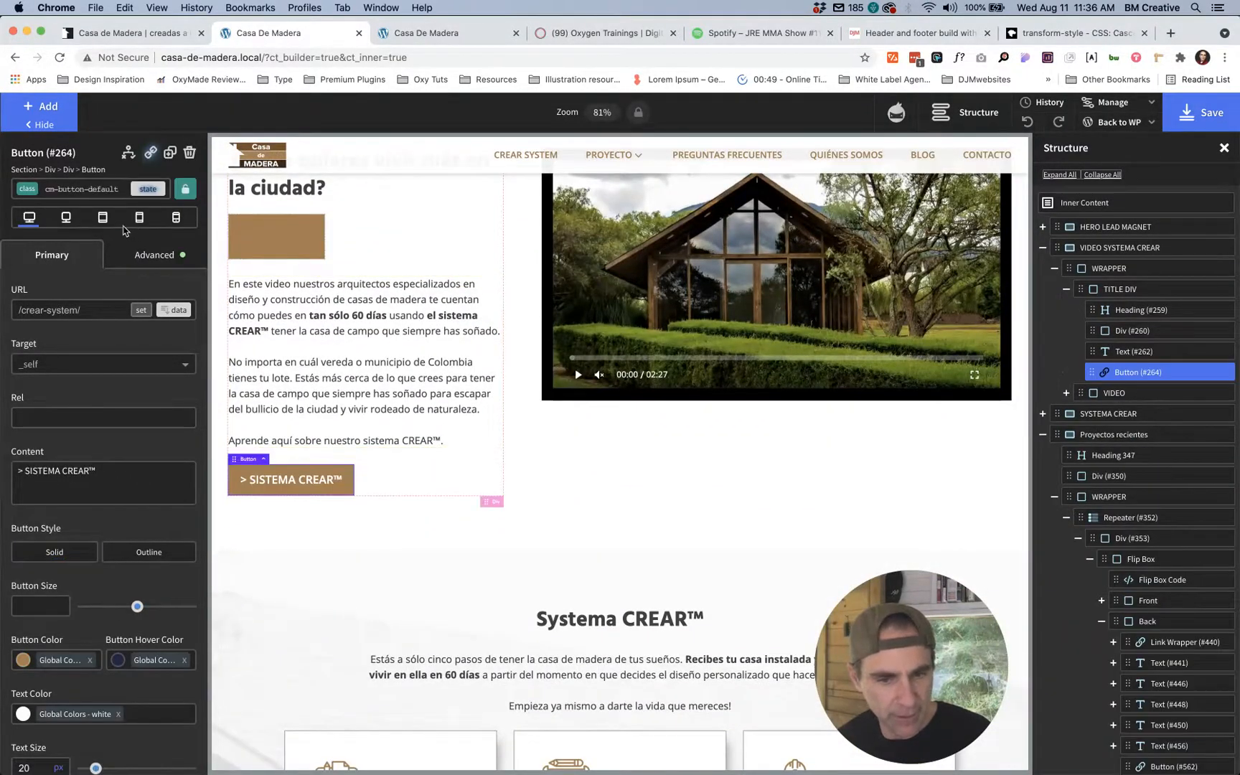
pyautogui.click(94, 190)
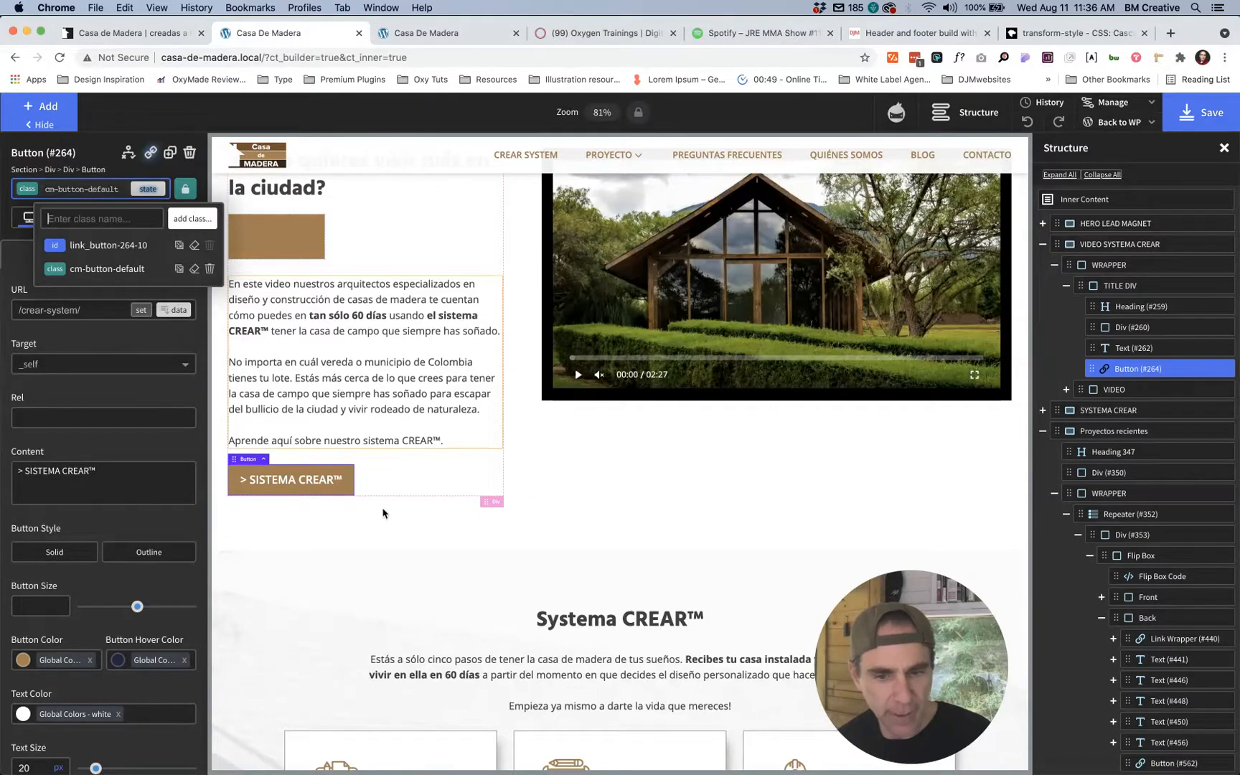
# Step: Assign the existing class cm-button-default to the new button on the Cota card's Back div
pyautogui.scroll(-15, 382, 512)
pyautogui.scroll(-5, 382, 512)
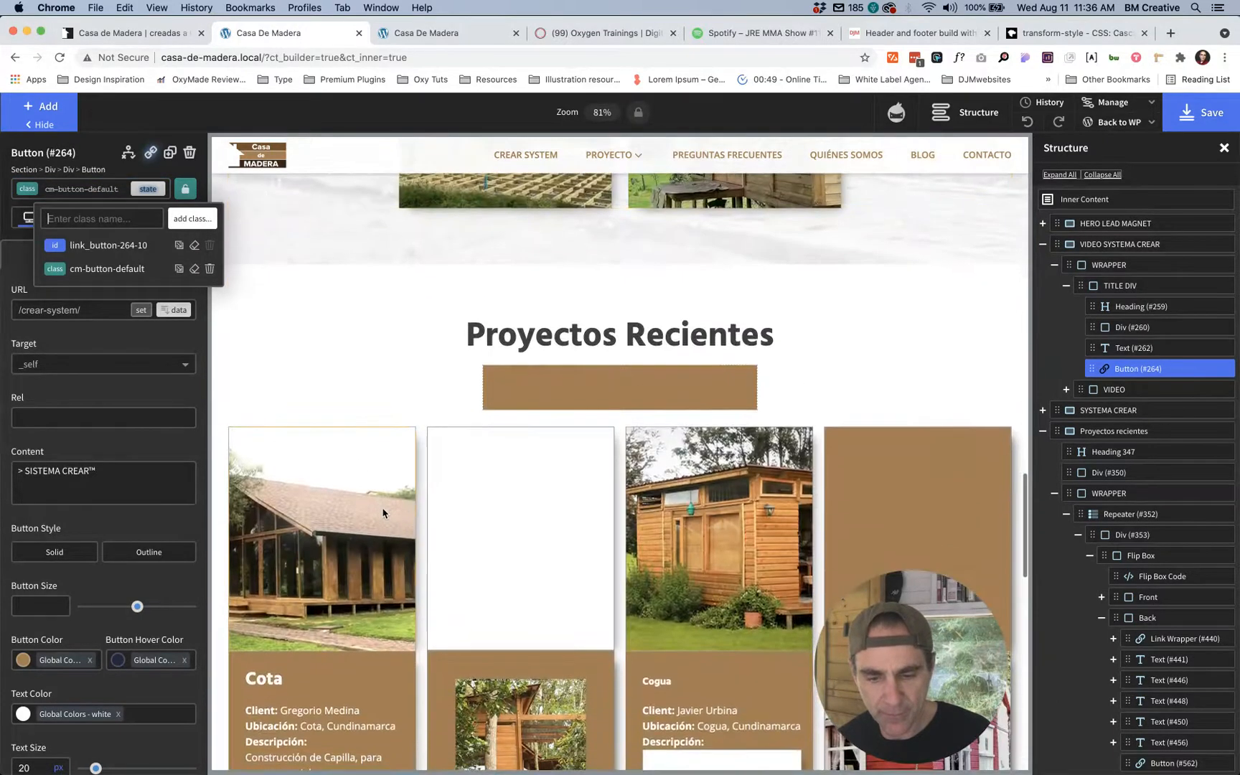
pyautogui.scroll(2, 383, 512)
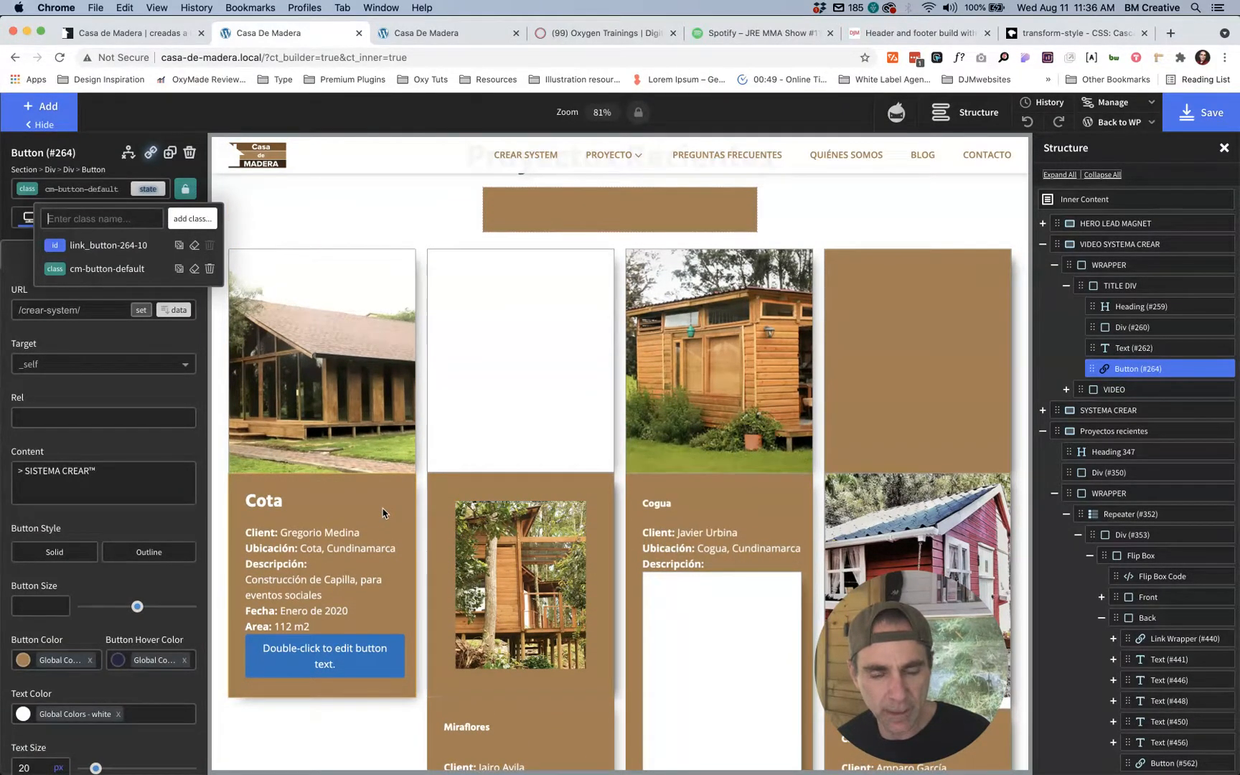
pyautogui.click(104, 270)
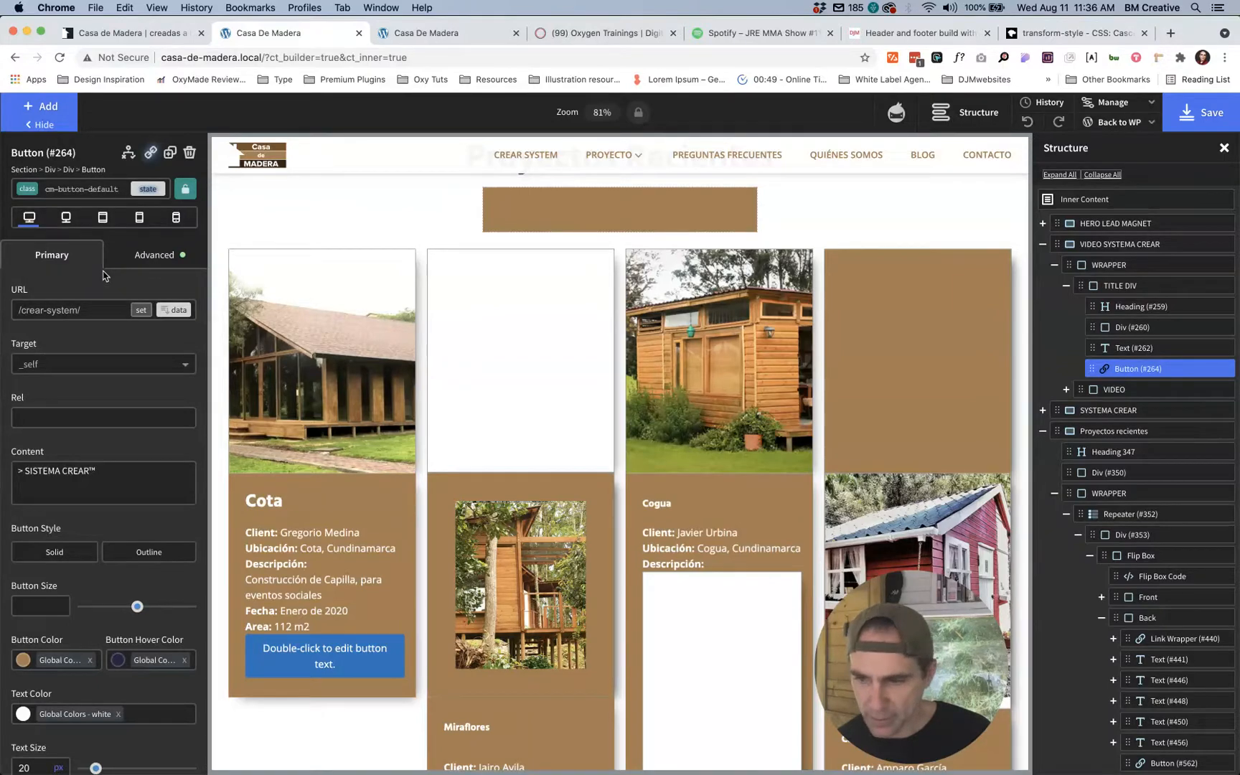
pyautogui.scroll(10, 372, 403)
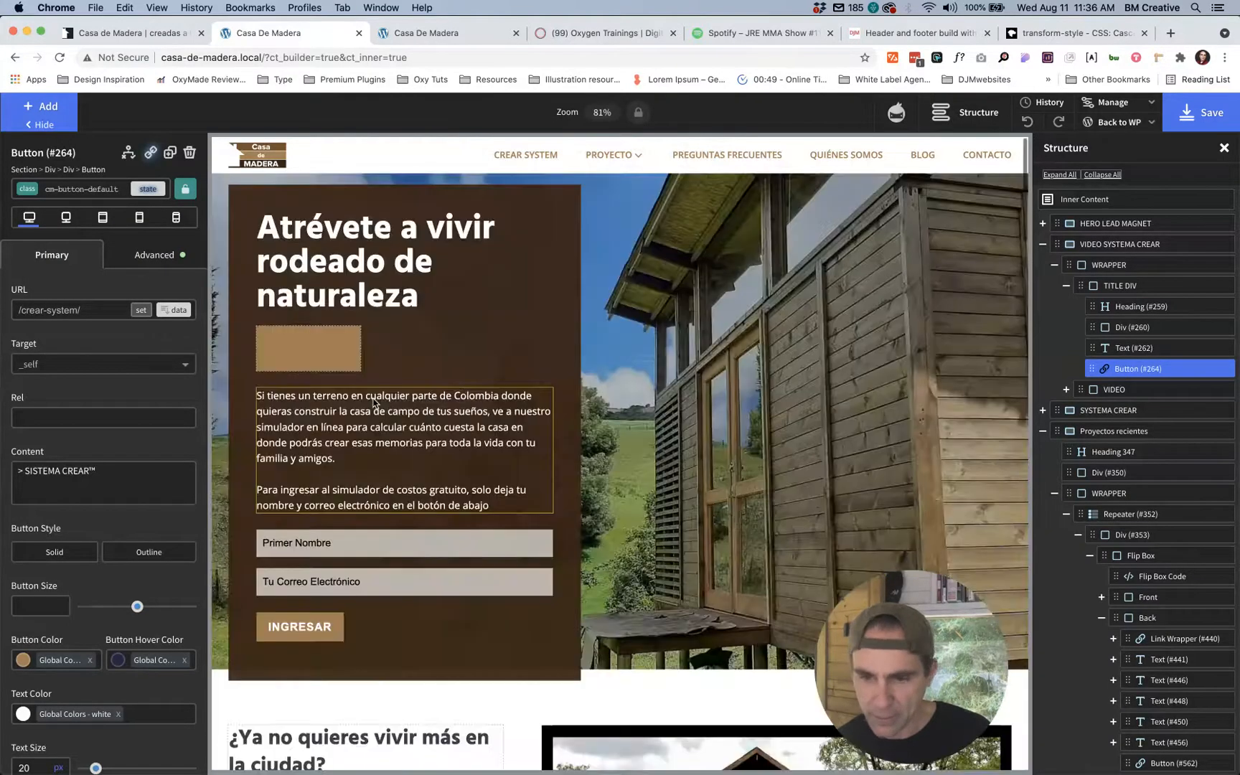
pyautogui.scroll(-6, 372, 402)
pyautogui.scroll(-10, 372, 402)
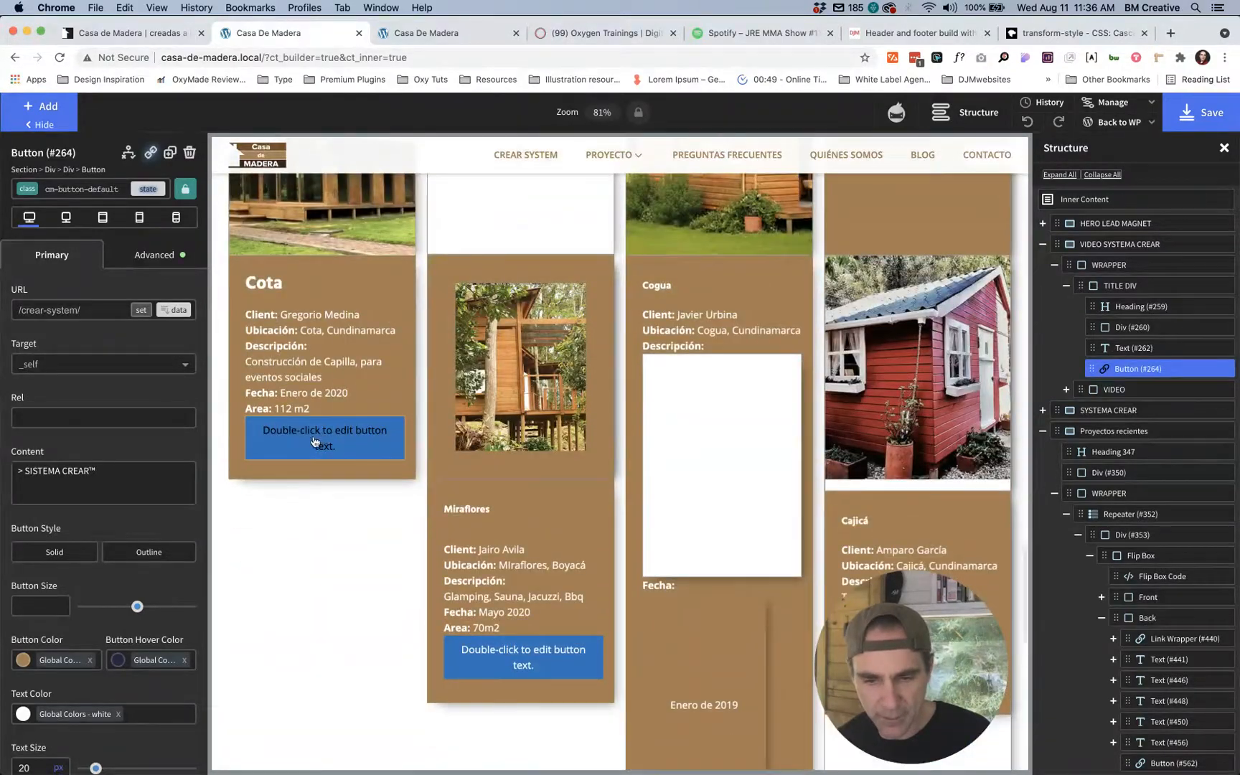
pyautogui.click(314, 441)
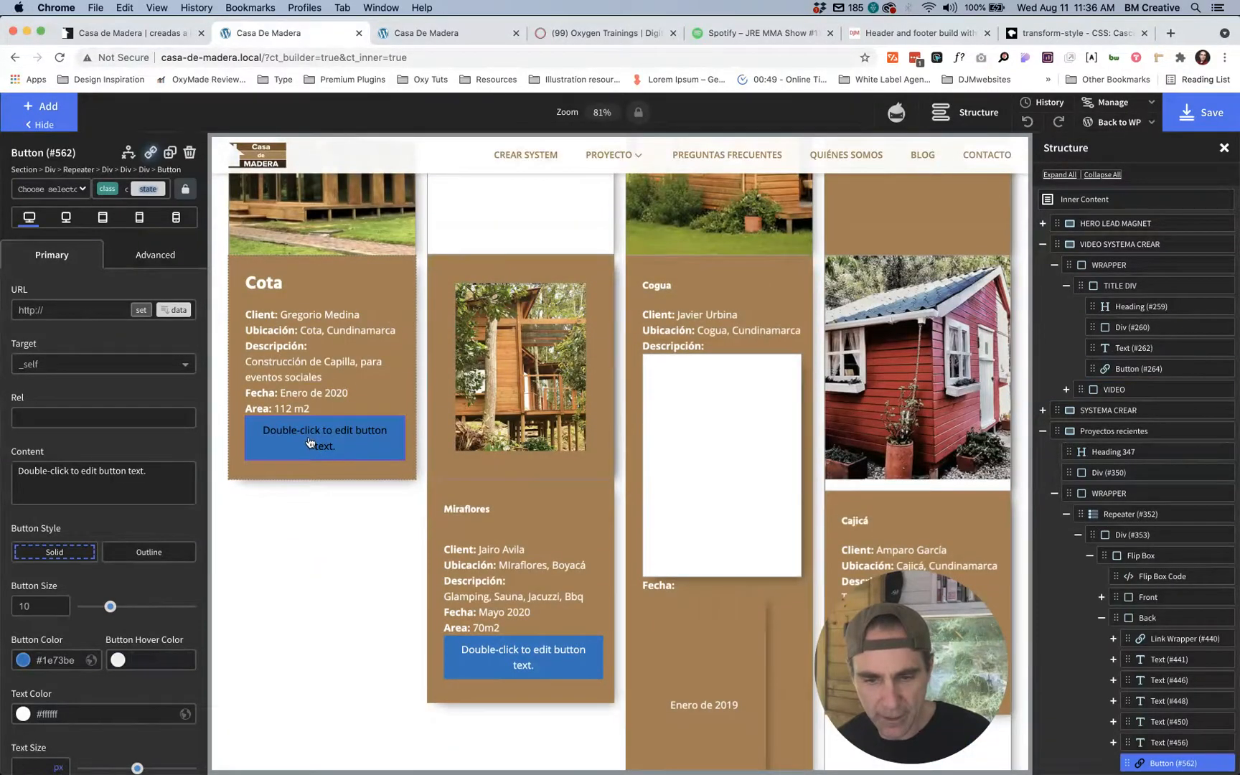
pyautogui.click(90, 190)
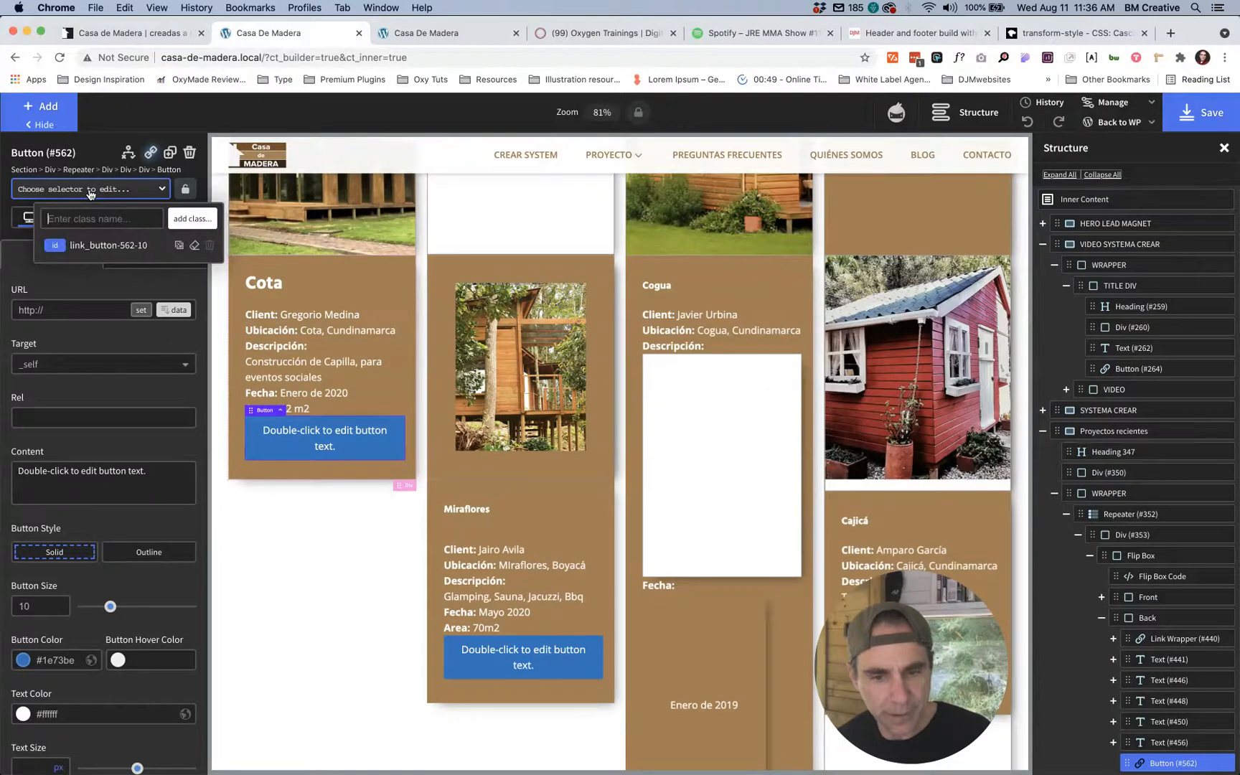
pyautogui.write('cm')
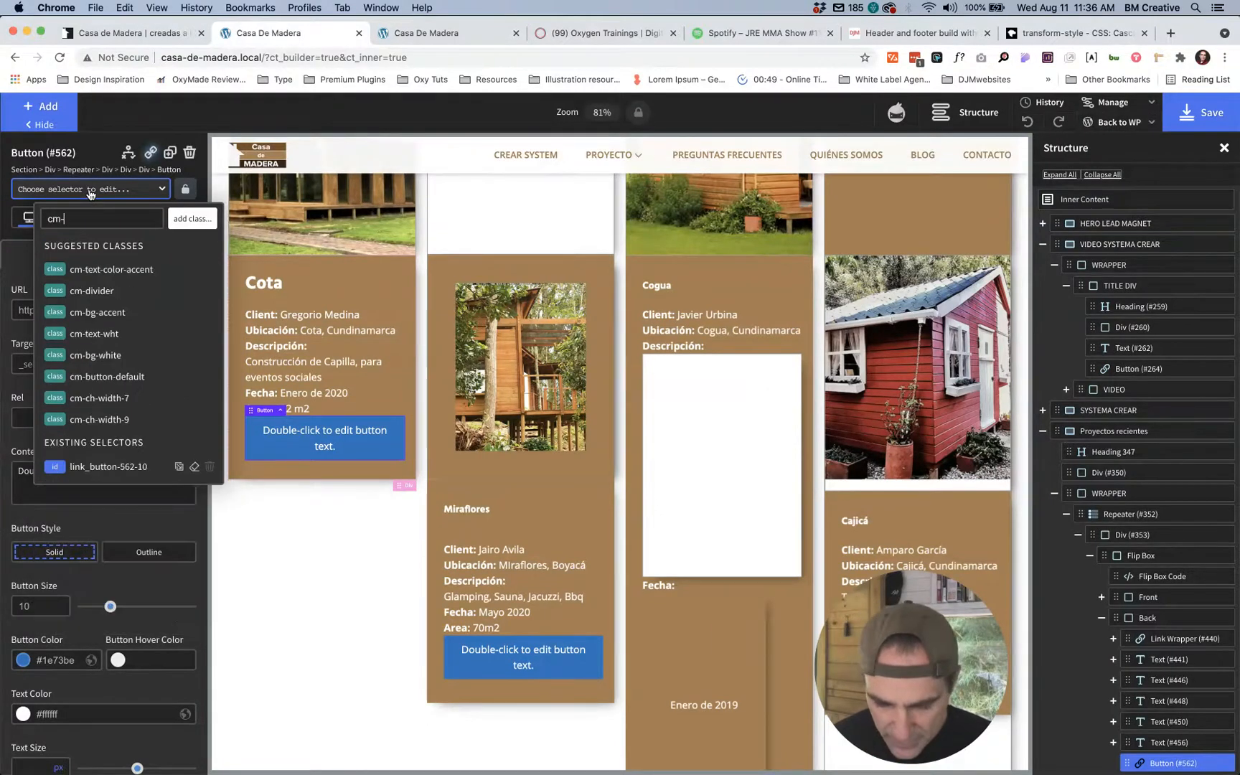
pyautogui.write('-bu')
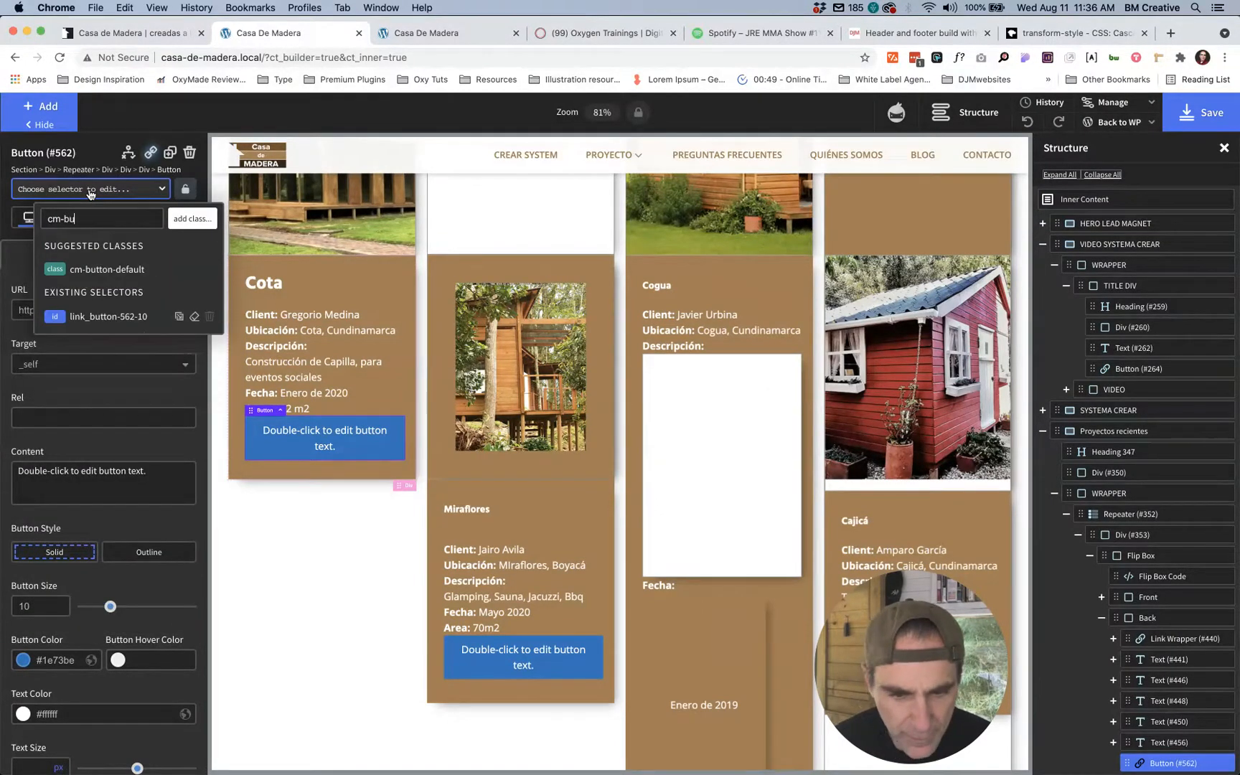
pyautogui.click(111, 270)
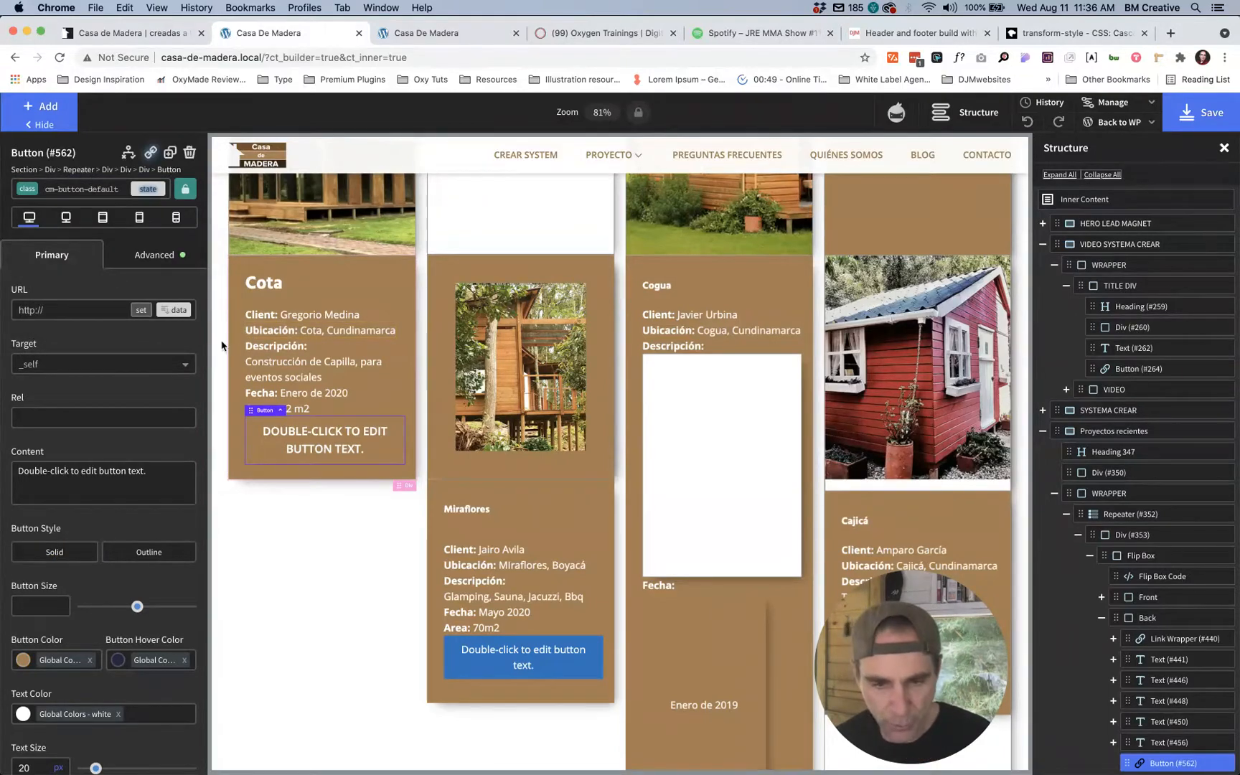
# Step: Set the new button's text to "Leer Más", matching the project card button on the original site
pyautogui.click(158, 25)
pyautogui.moveTo(210, 506)
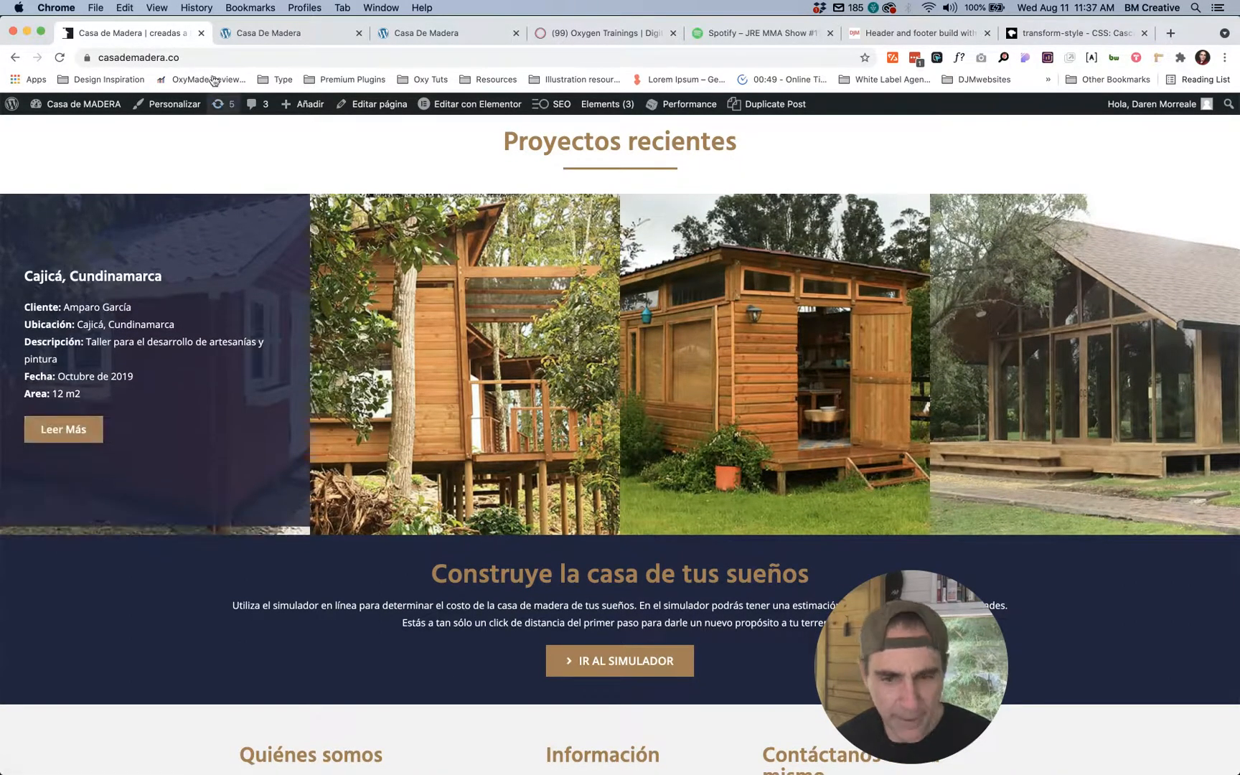
pyautogui.click(270, 33)
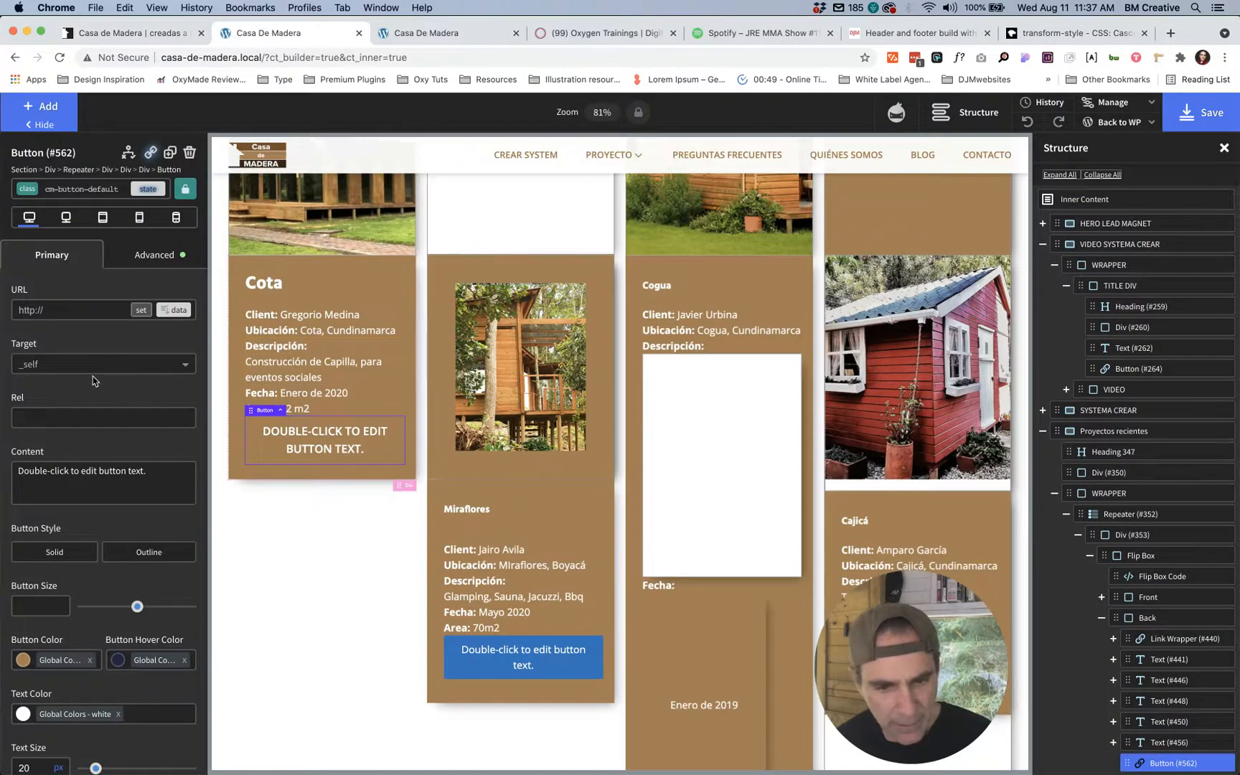
pyautogui.click(79, 473)
pyautogui.press('super+a')
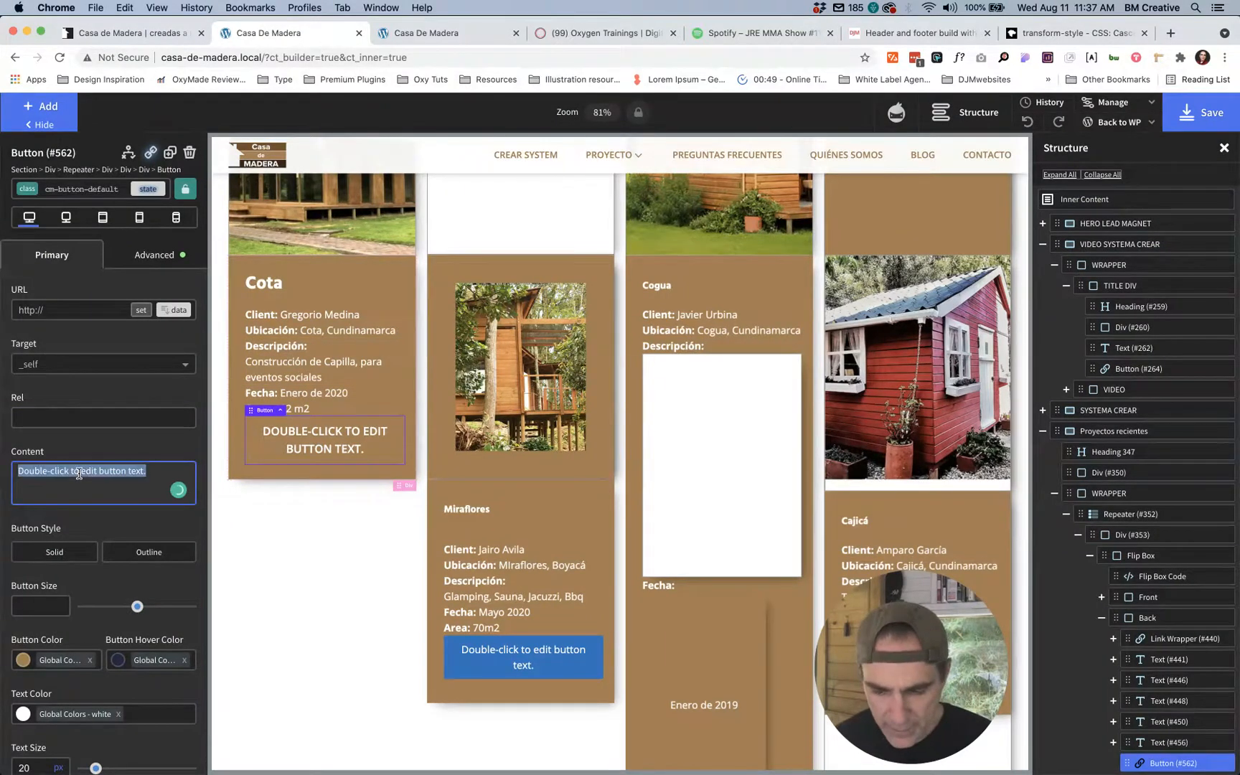
pyautogui.write('Leer M')
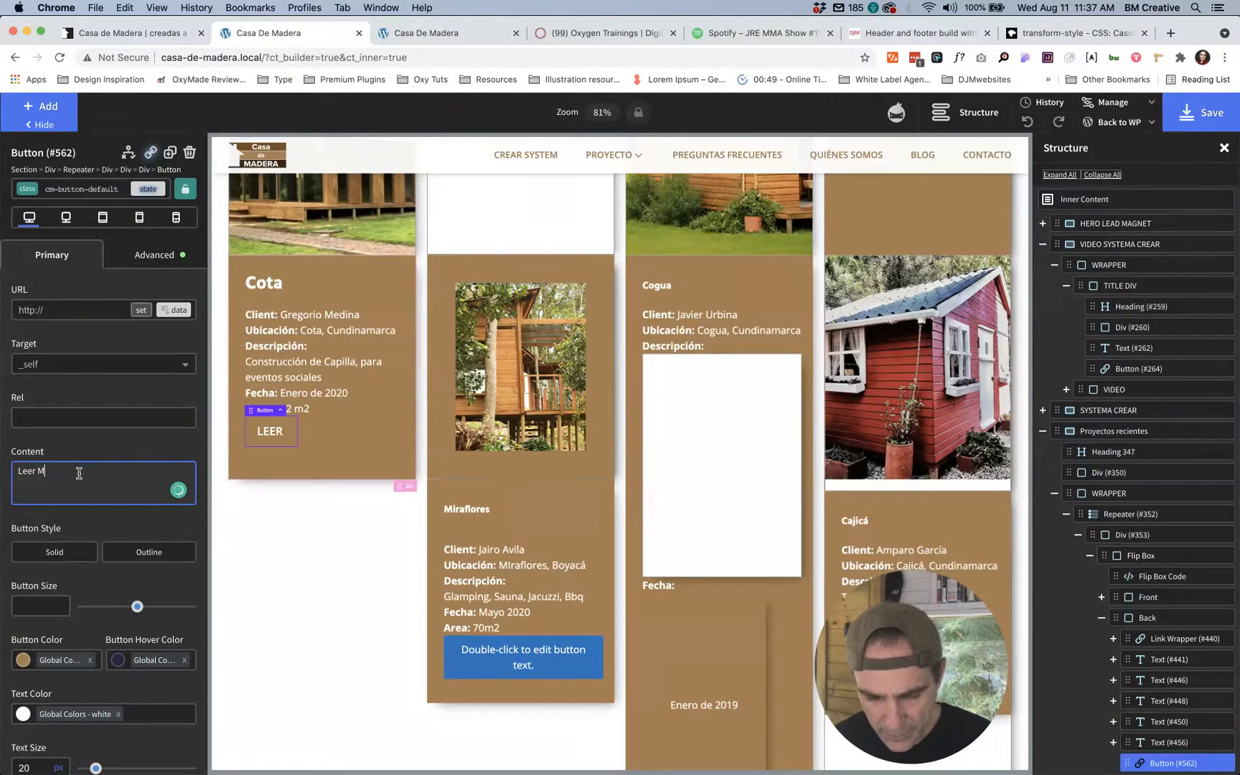
pyautogui.write('as')
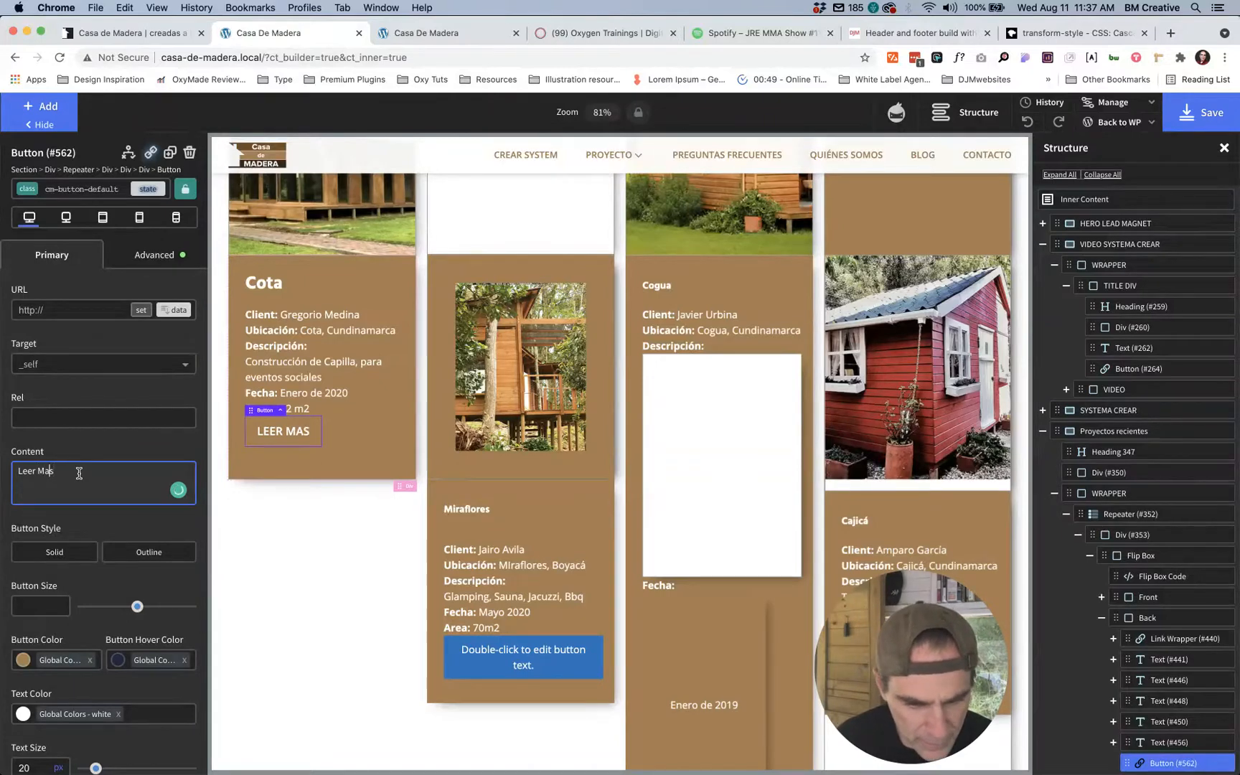
pyautogui.hotkey('shift', 'Left')
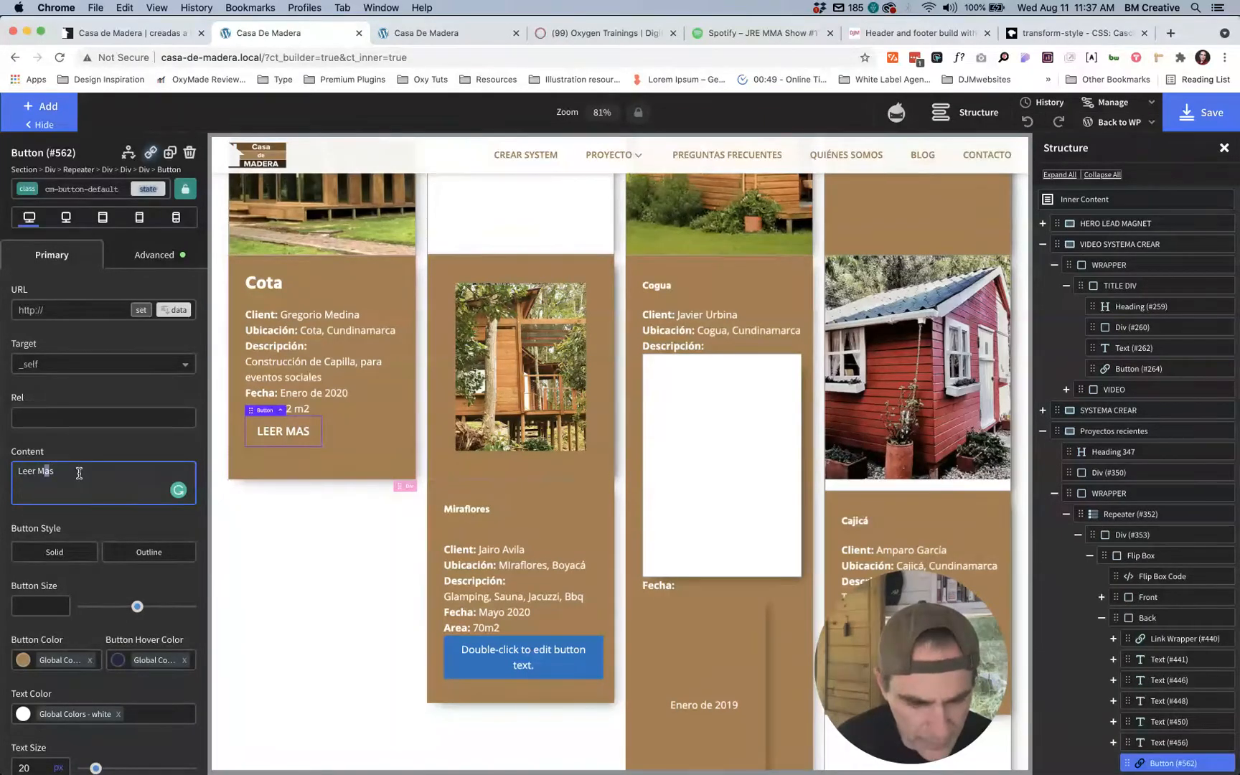
pyautogui.hotkey('alt', 'e')
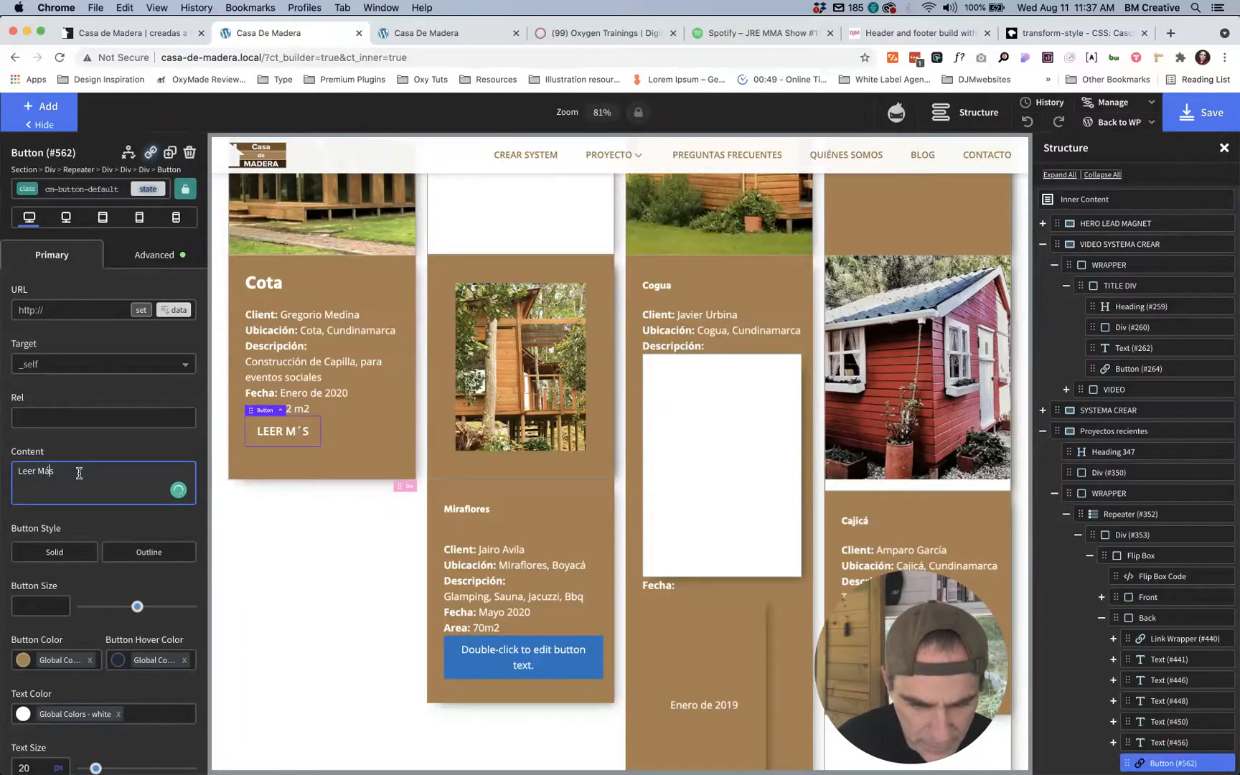
pyautogui.write('a')
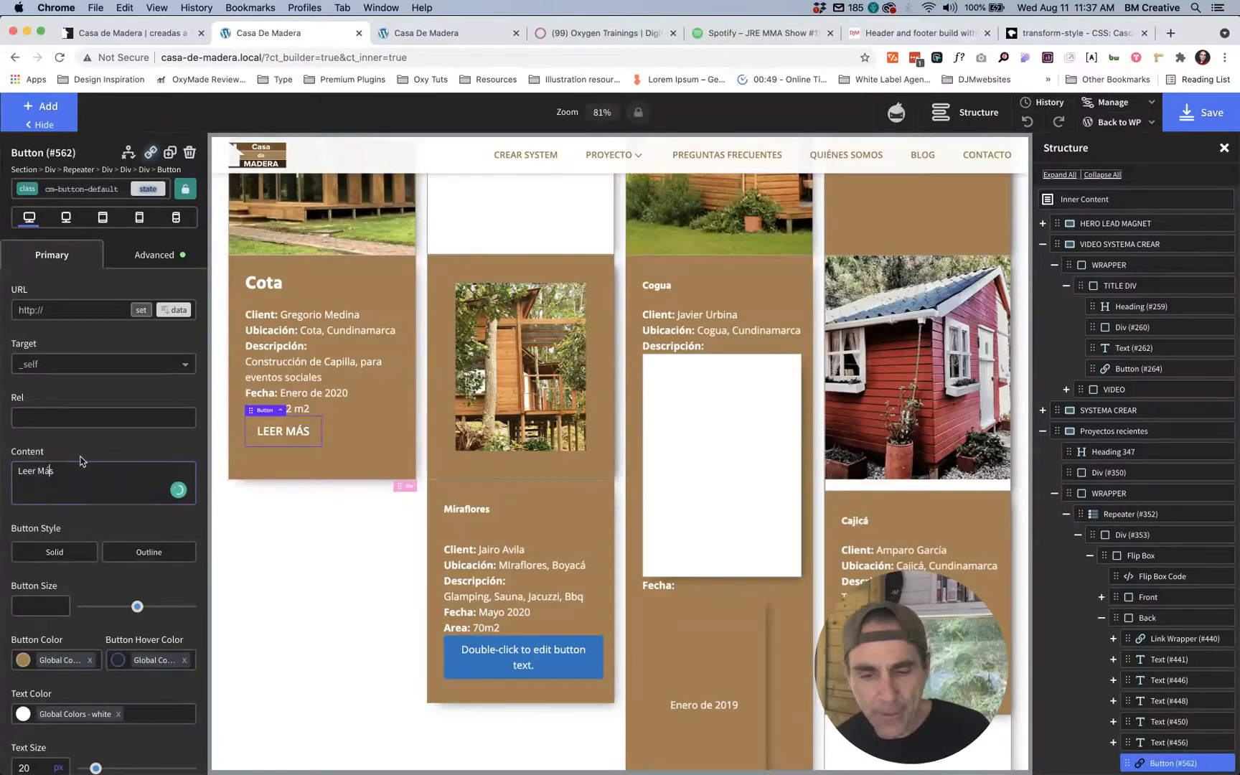
# Step: Add a new class named cm-button-alt to the Leer Más button on the Cota card
pyautogui.click(104, 191)
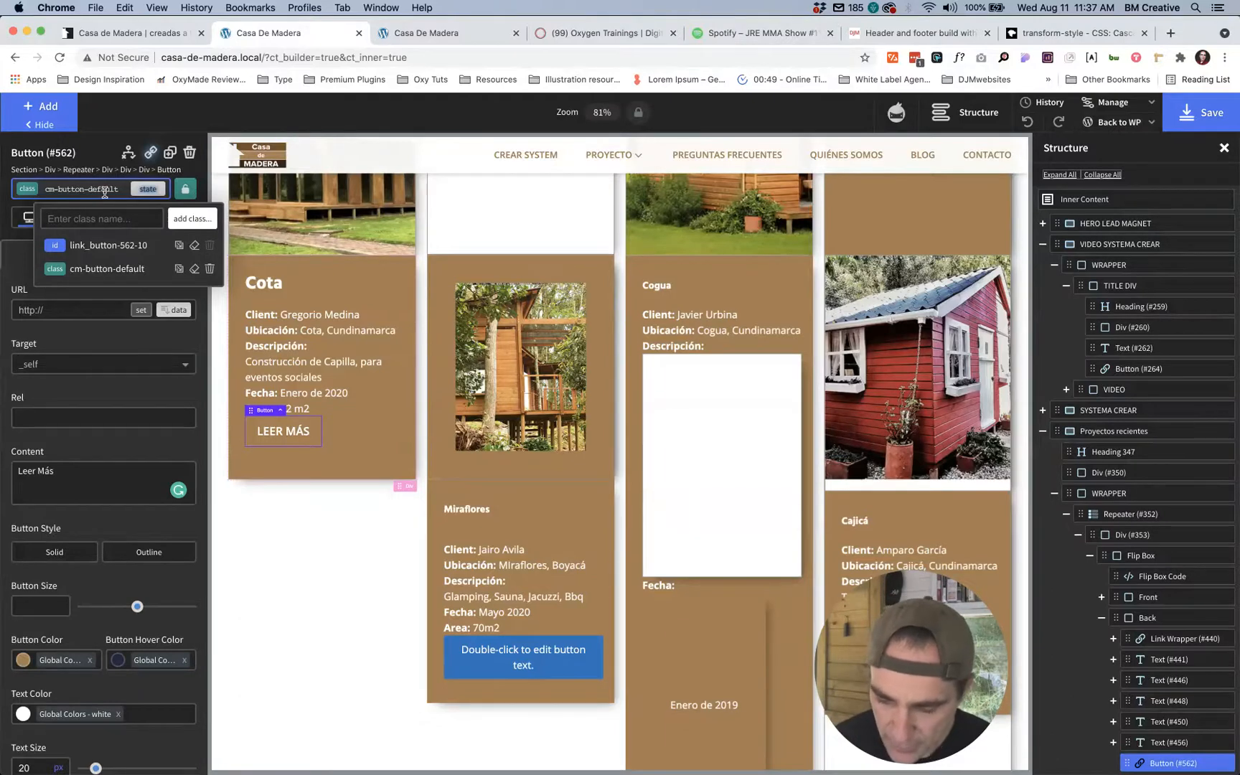
pyautogui.write('cm0')
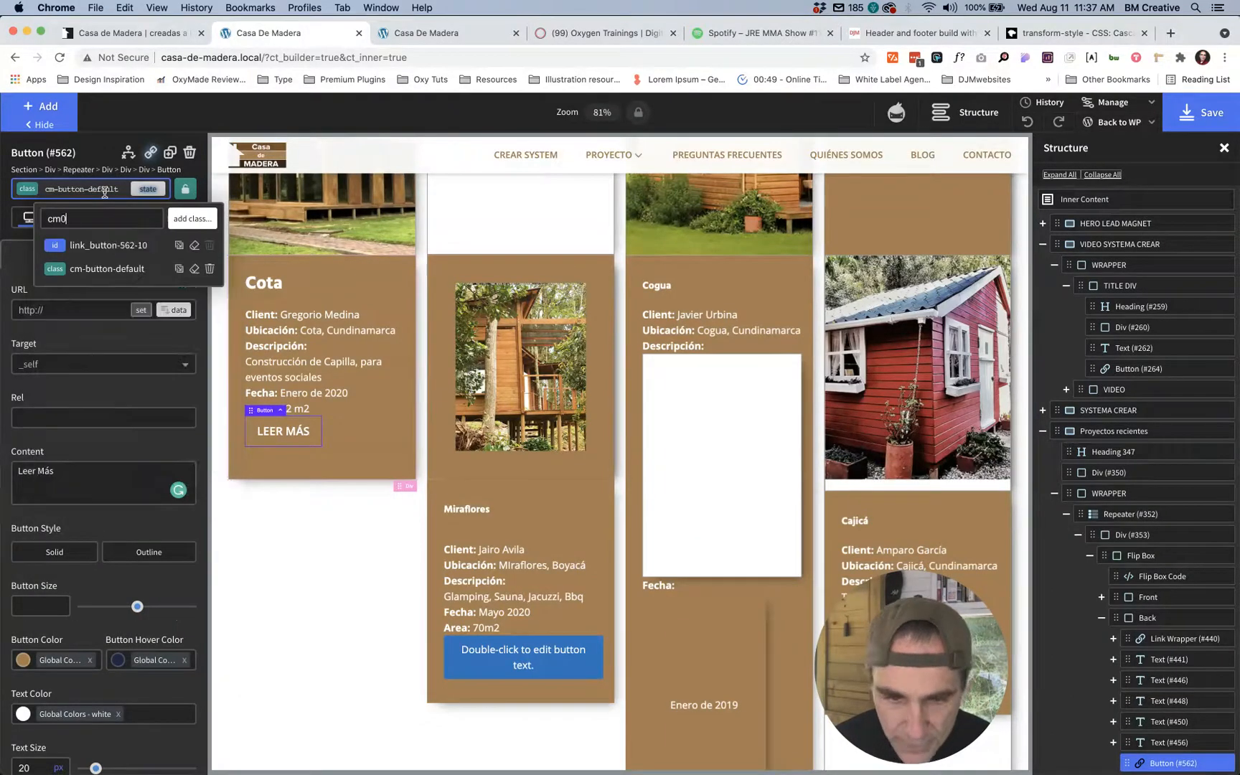
pyautogui.press('BackSpace')
pyautogui.write('-')
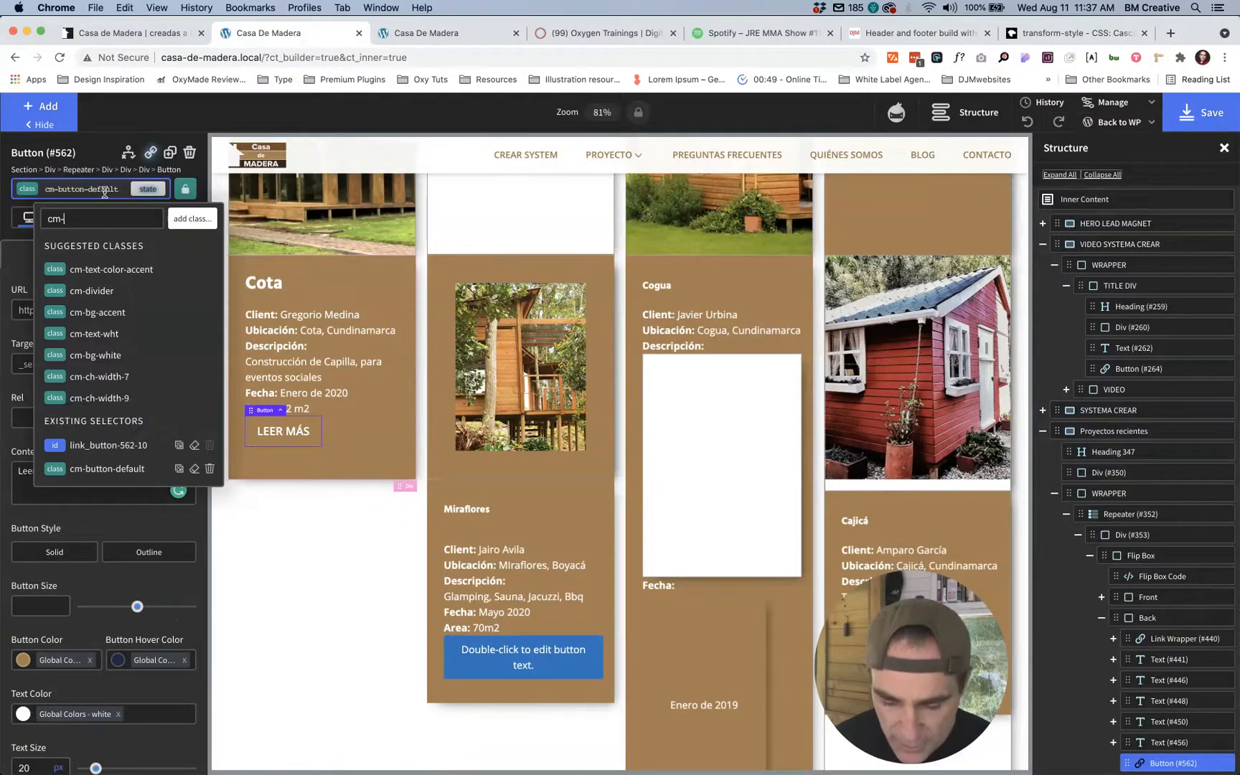
pyautogui.write('button')
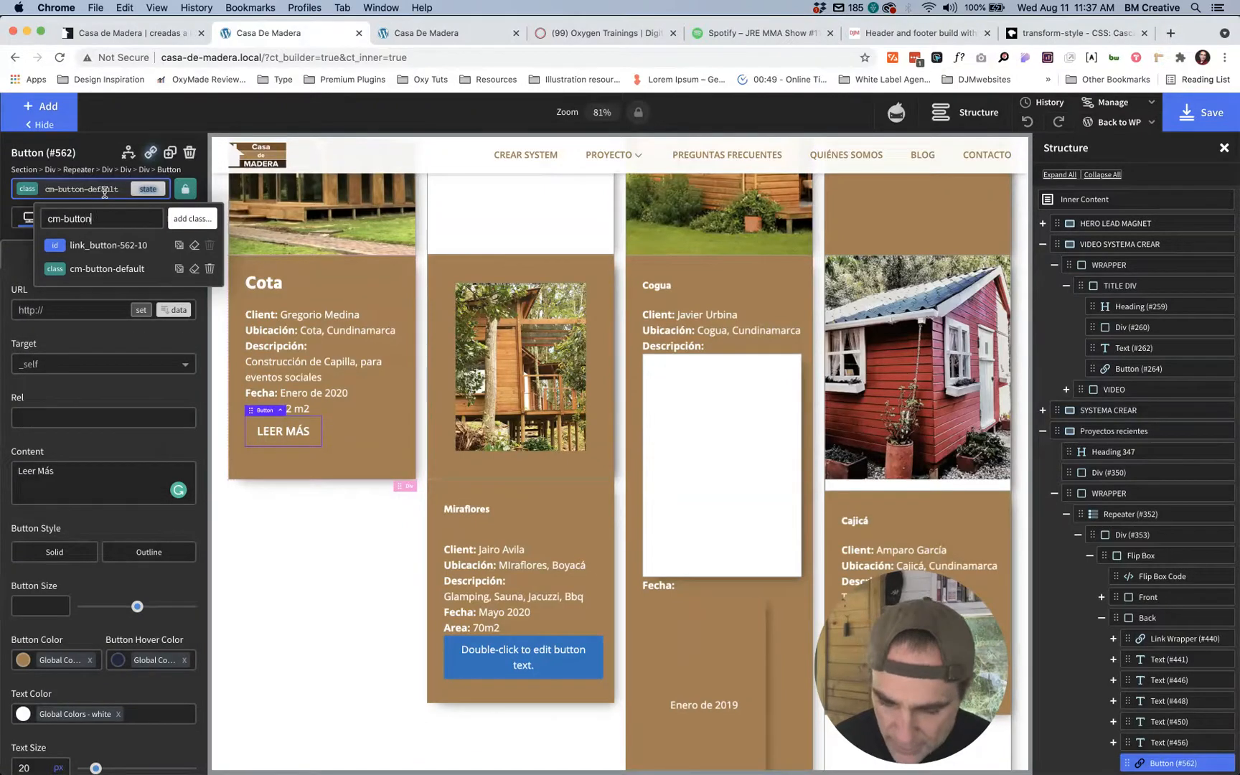
pyautogui.write('-al')
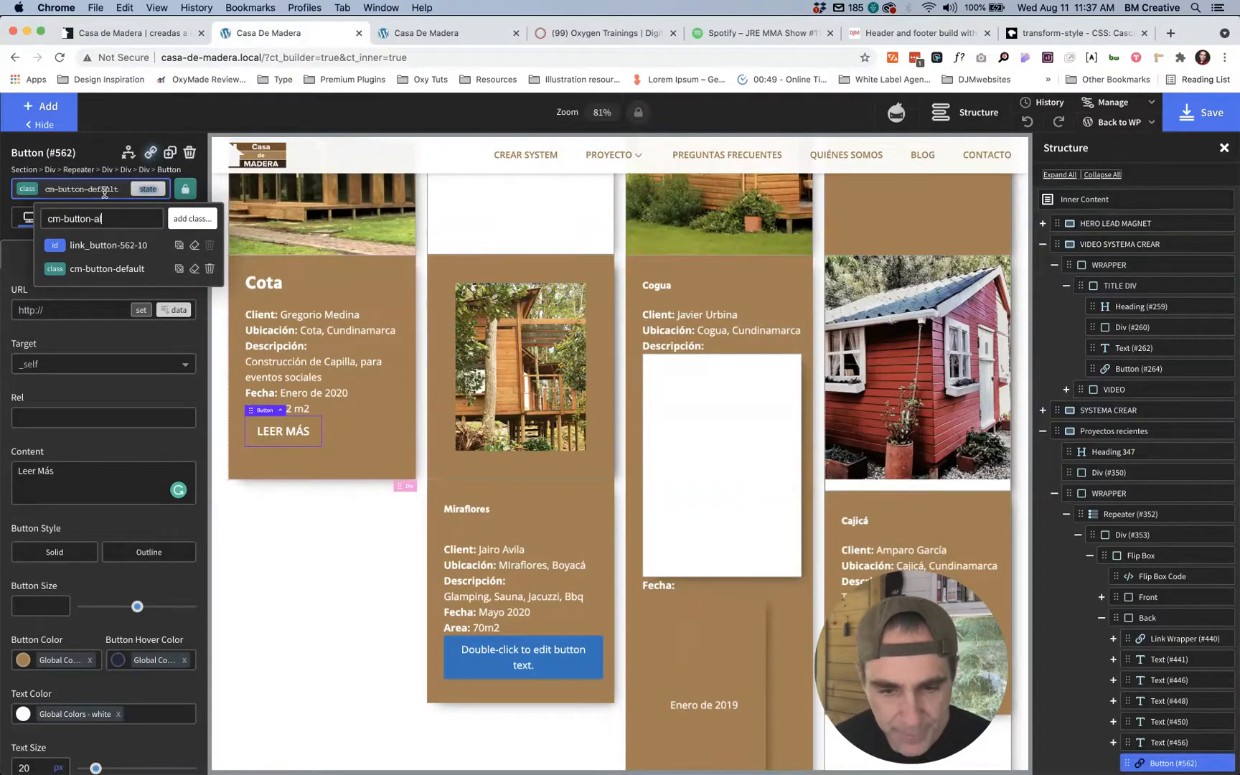
pyautogui.write('t')
pyautogui.click(191, 218)
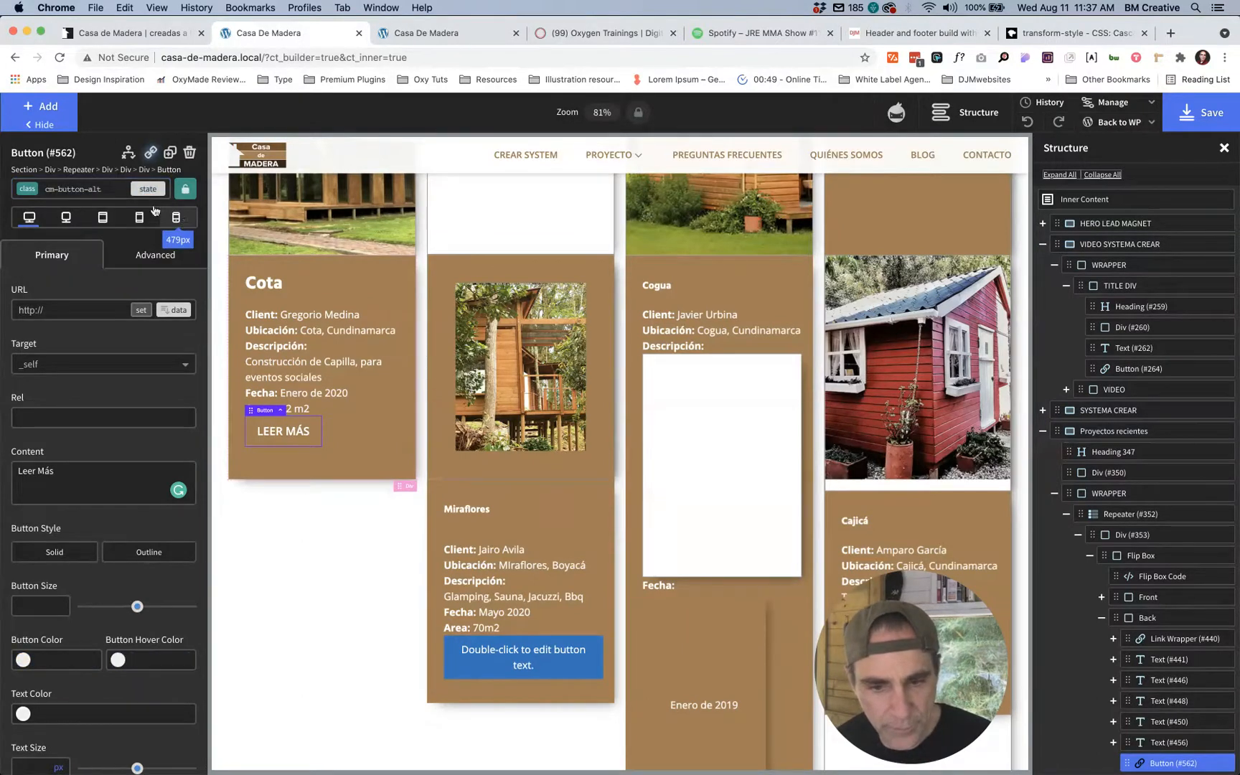
# Step: Copy the cm-button-default styles into cm-button-alt and remove the cm-button-default class from the Leer Más button
pyautogui.click(101, 189)
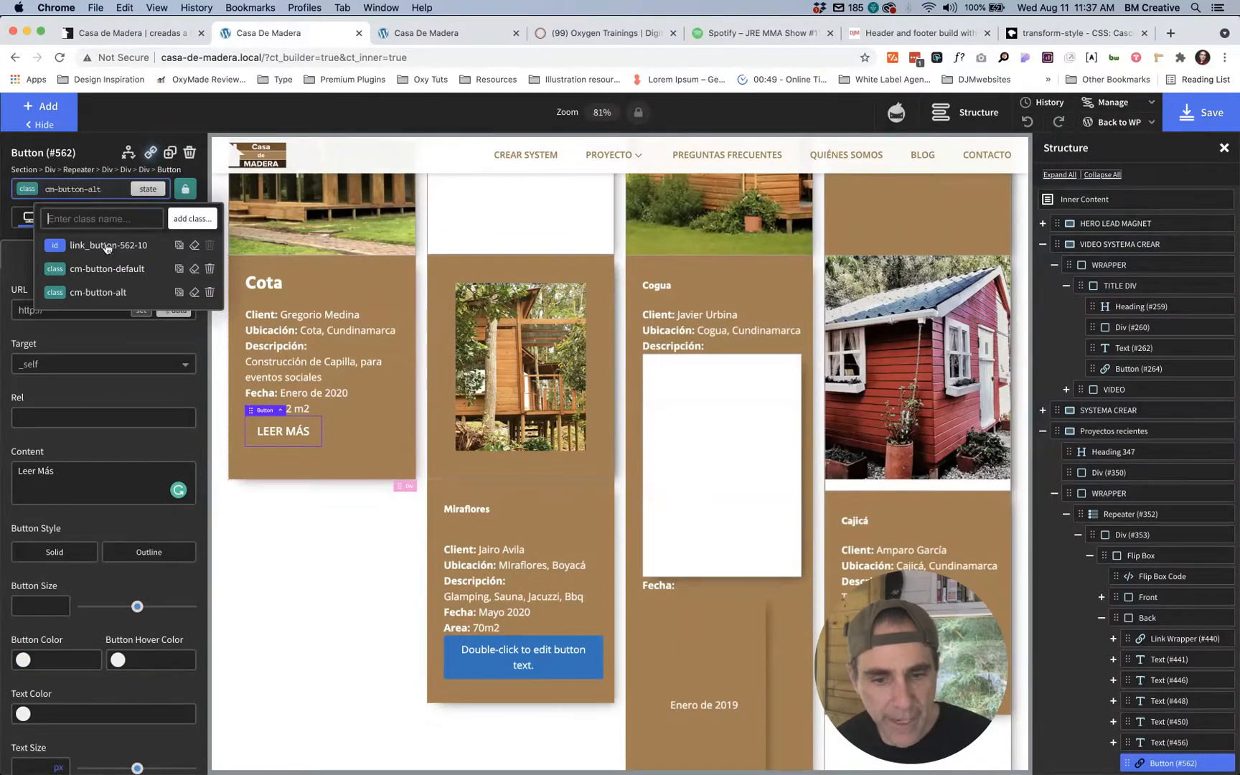
pyautogui.click(178, 269)
pyautogui.click(97, 293)
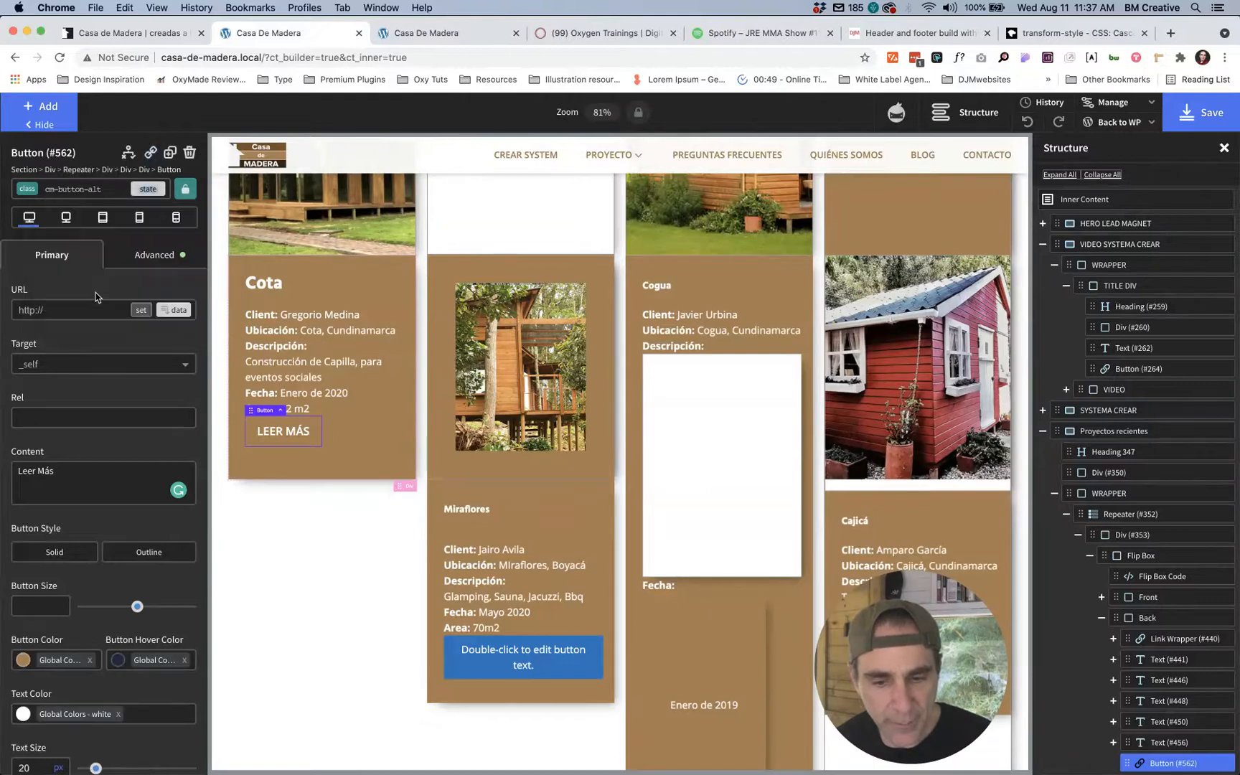
pyautogui.click(100, 188)
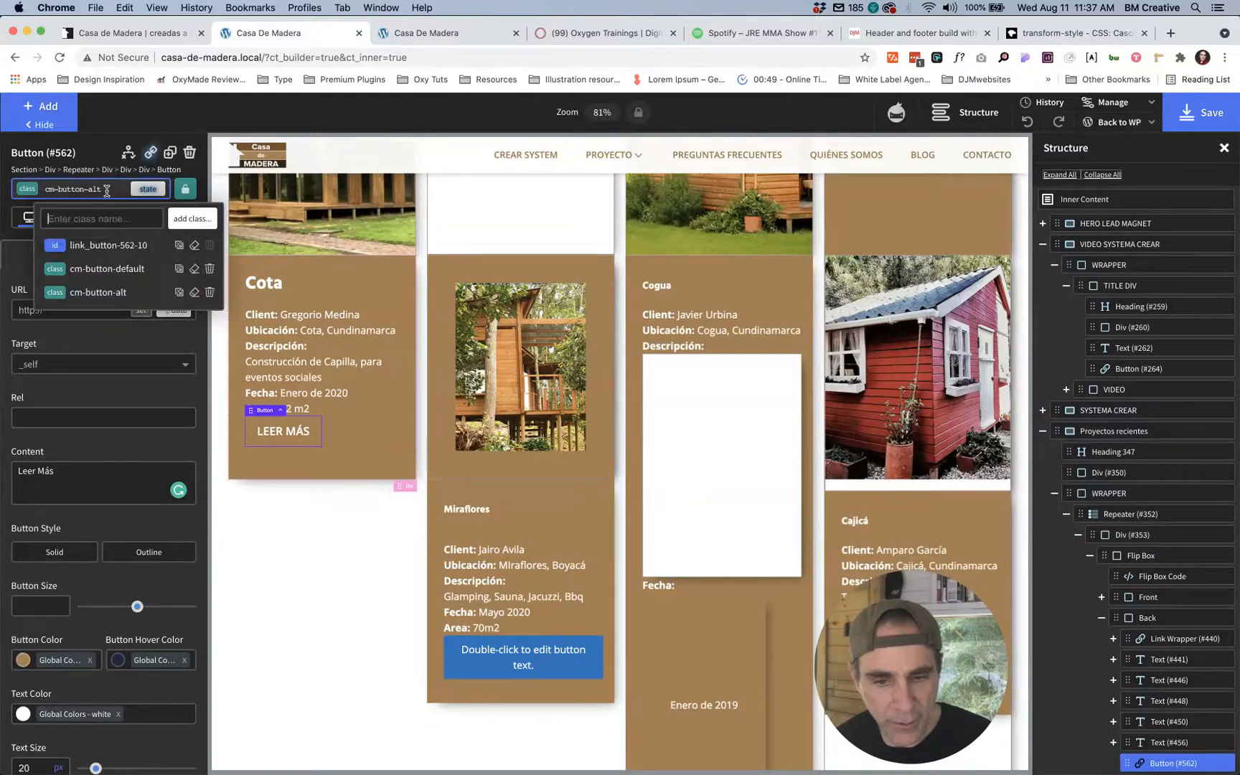
pyautogui.click(208, 271)
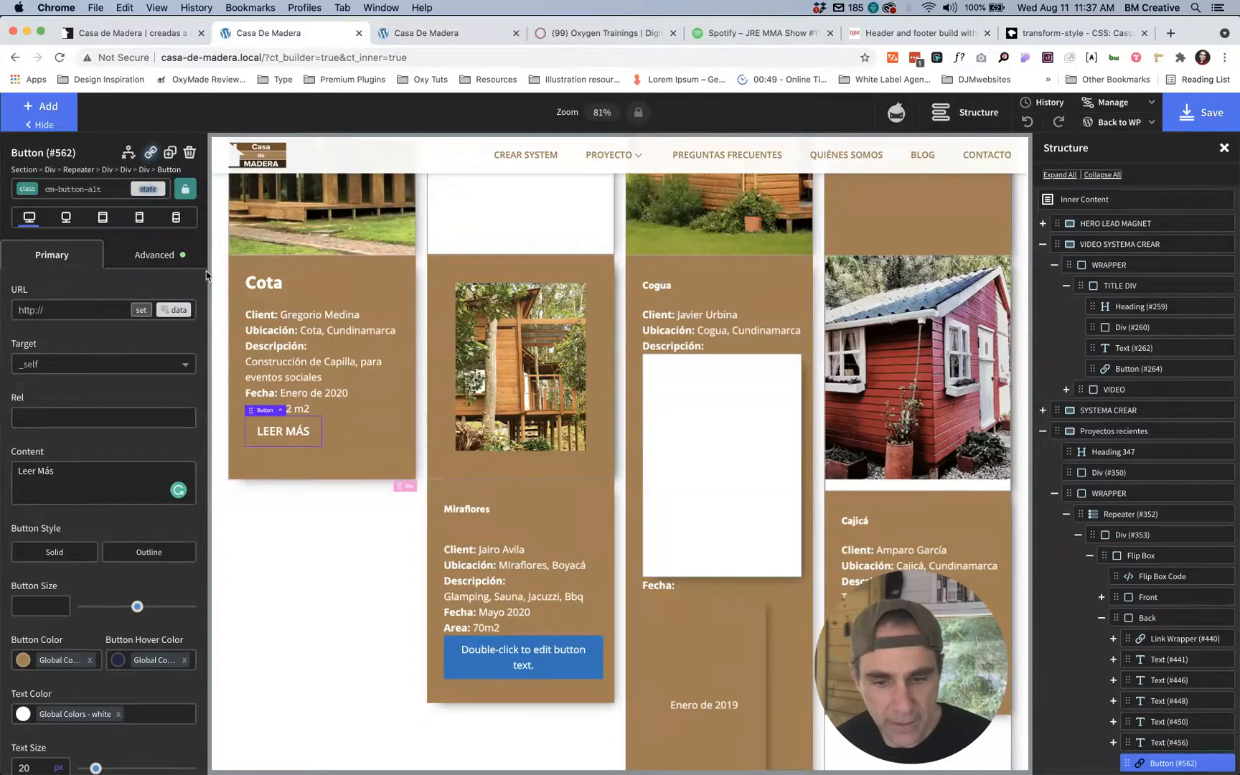
pyautogui.click(321, 394)
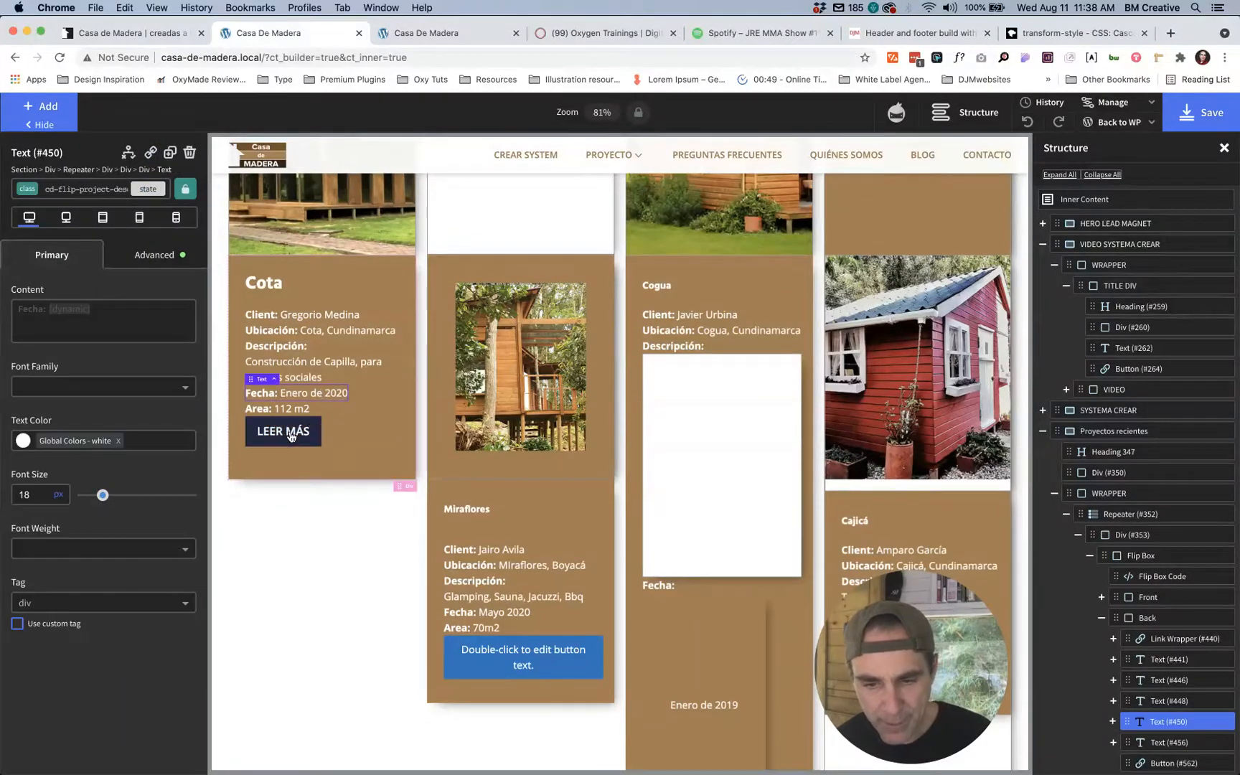
pyautogui.click(301, 409)
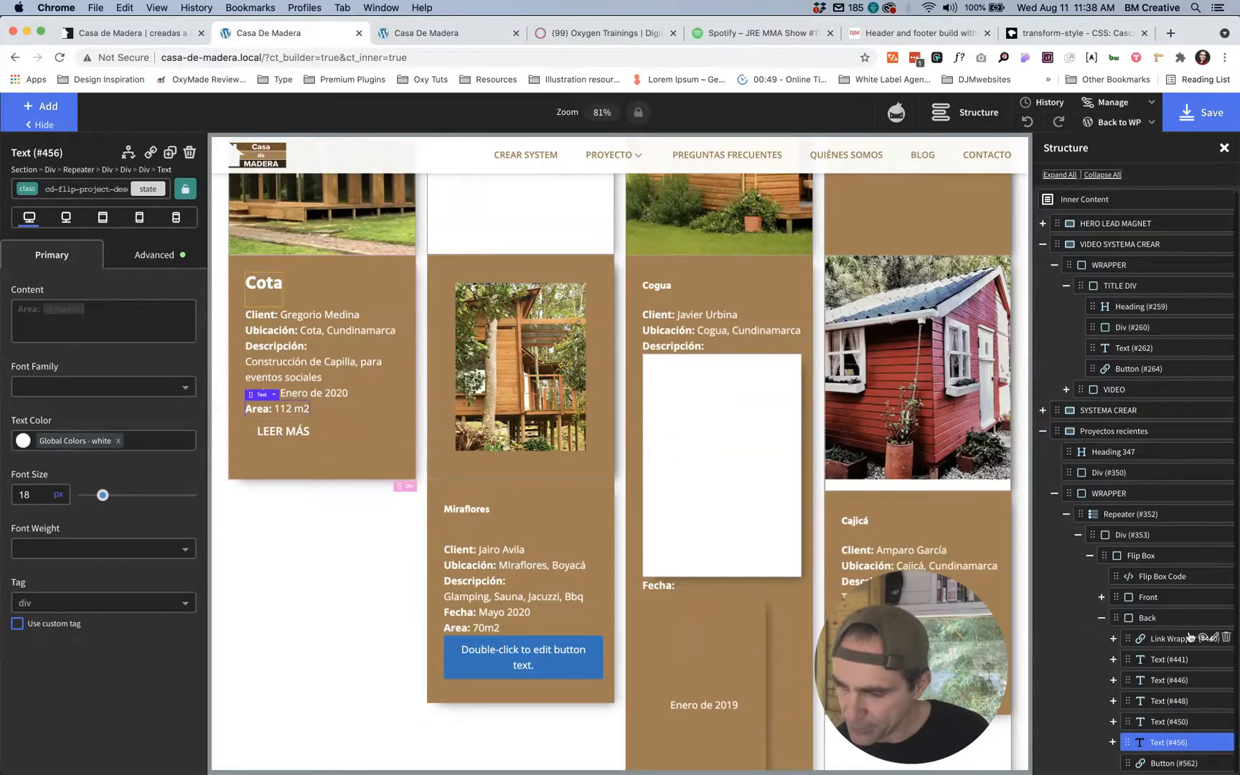
# Step: Search the existing classes for a top margin class for the Leer Más button
pyautogui.click(1162, 762)
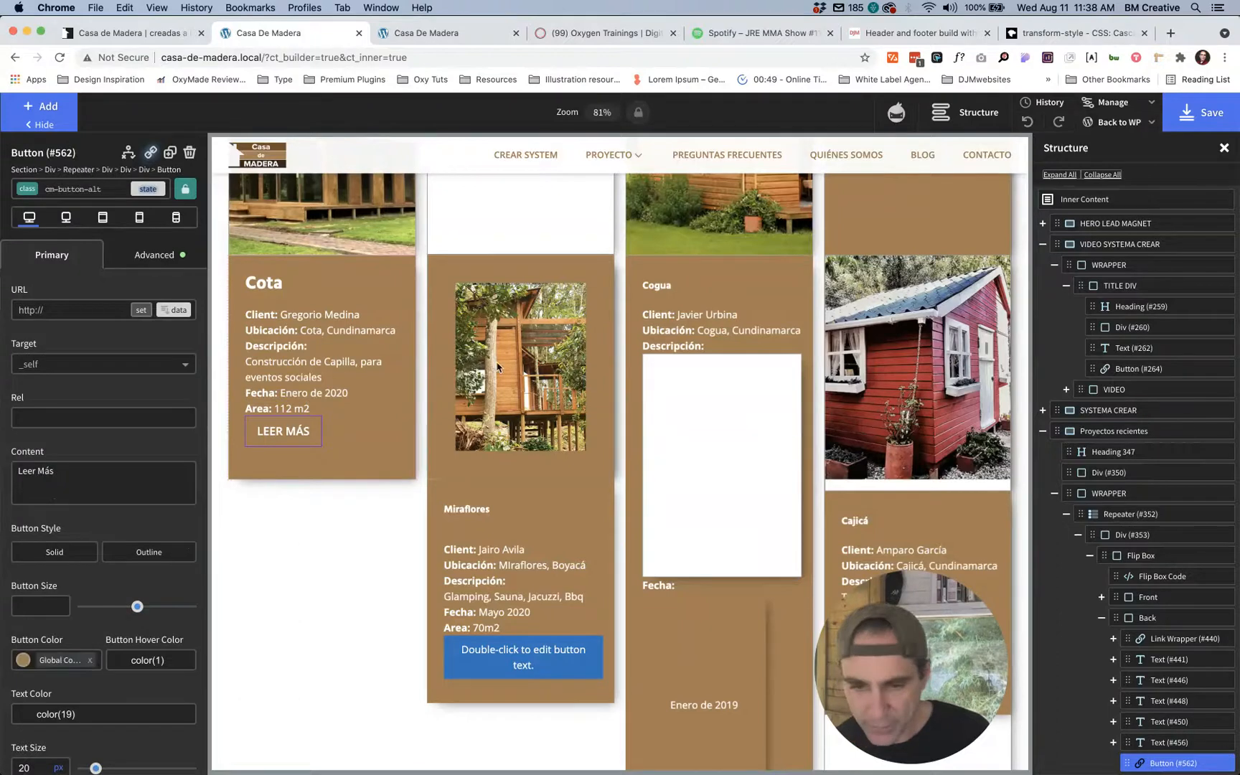
pyautogui.click(111, 190)
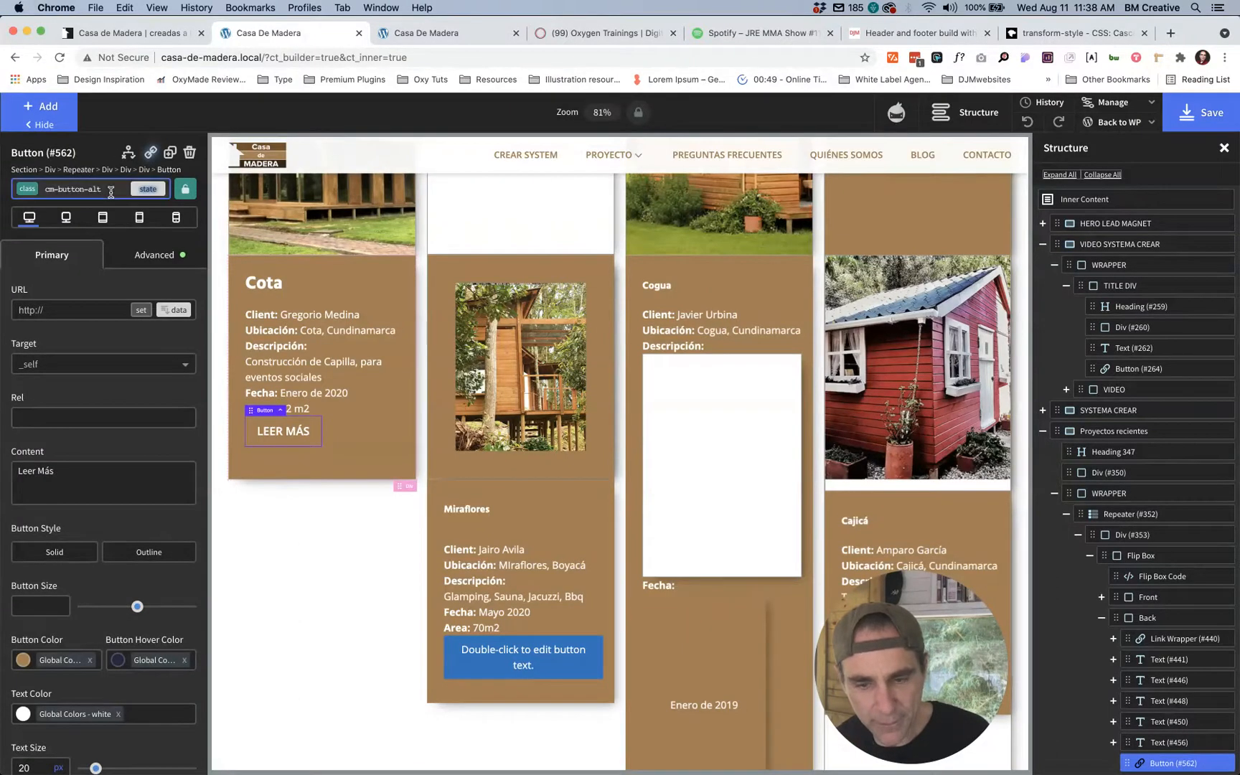
pyautogui.click(111, 191)
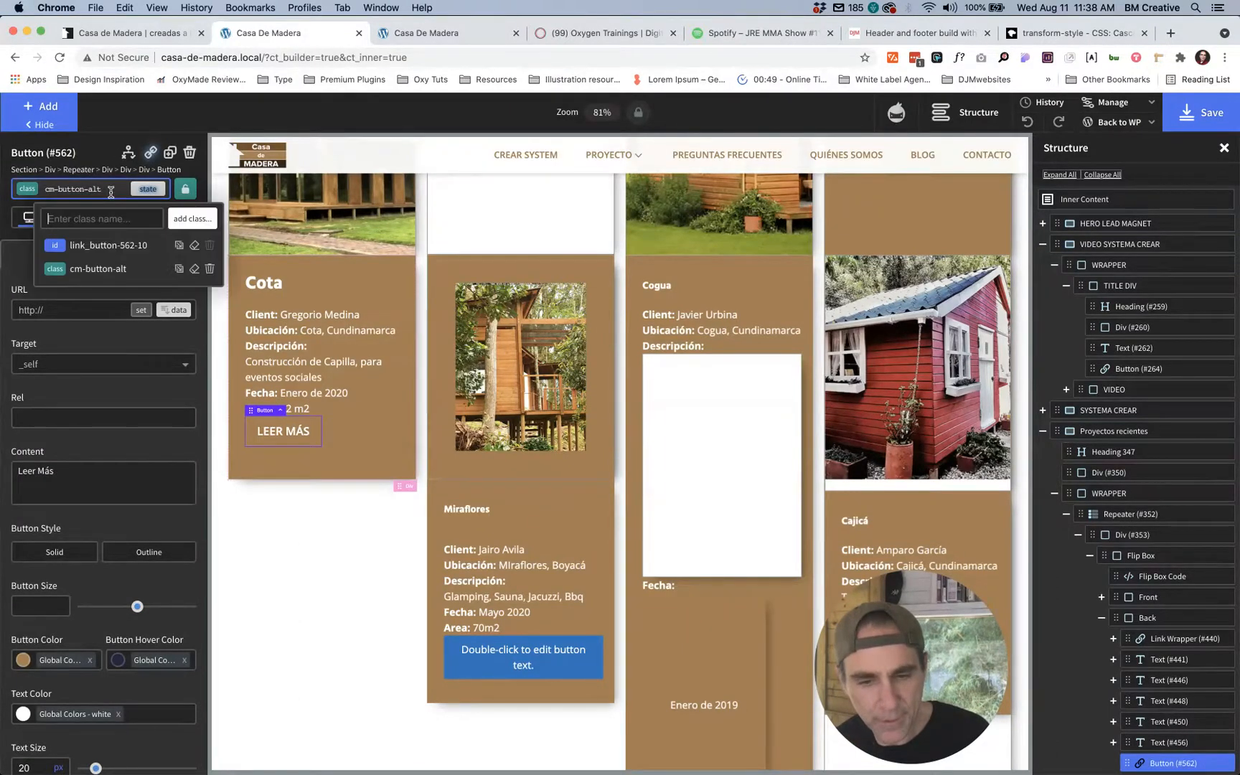
pyautogui.write('mar')
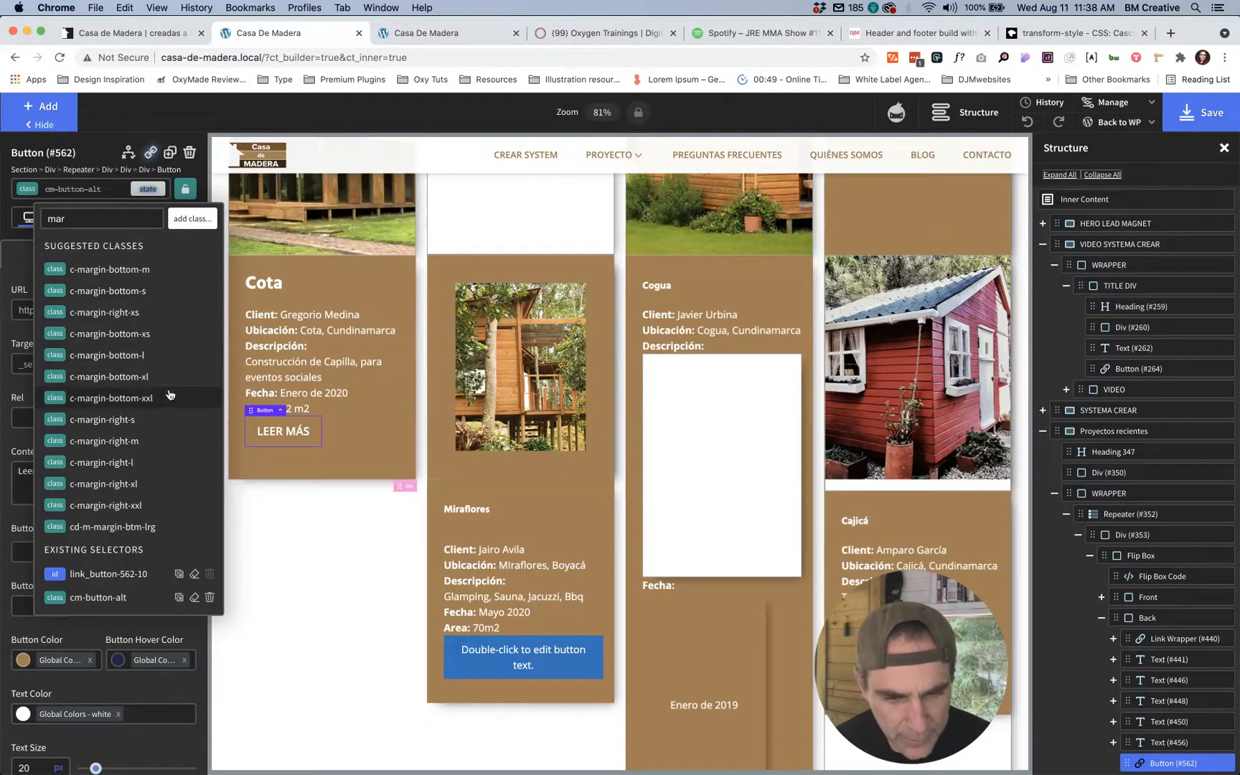
pyautogui.write('gon')
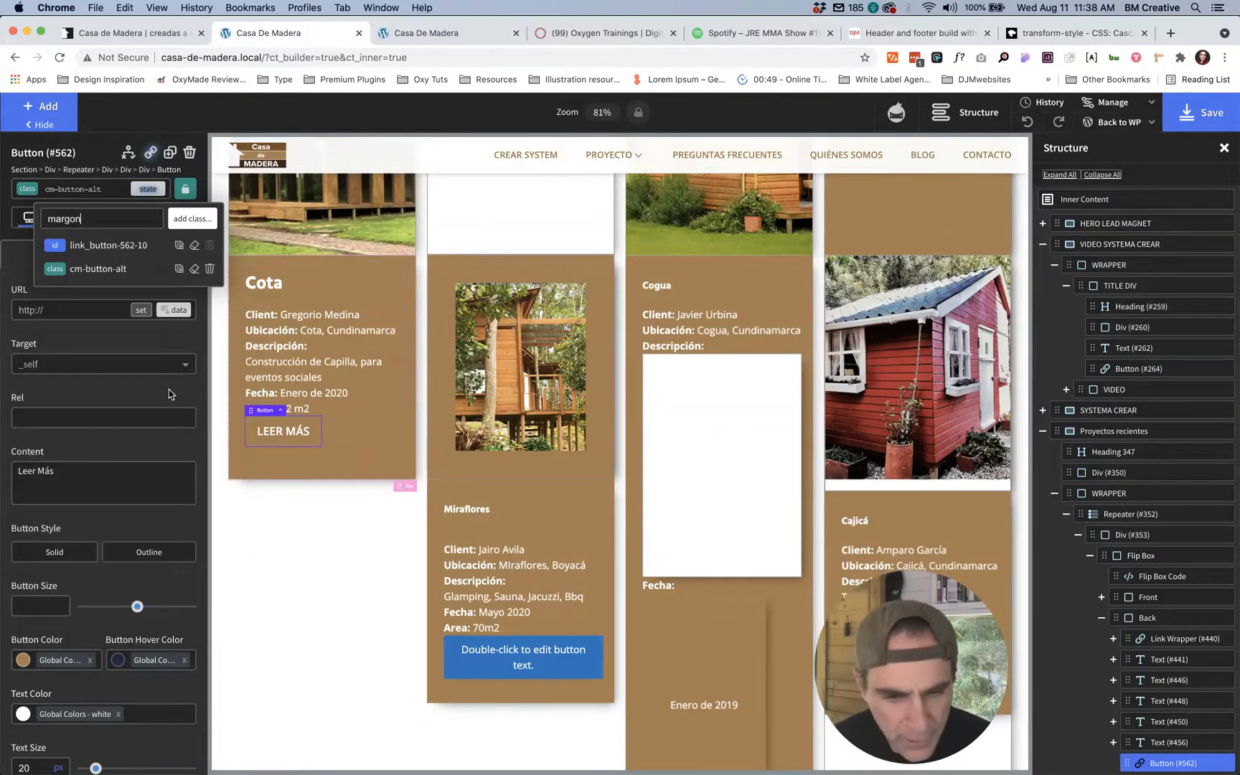
pyautogui.press('super+a')
pyautogui.write('top')
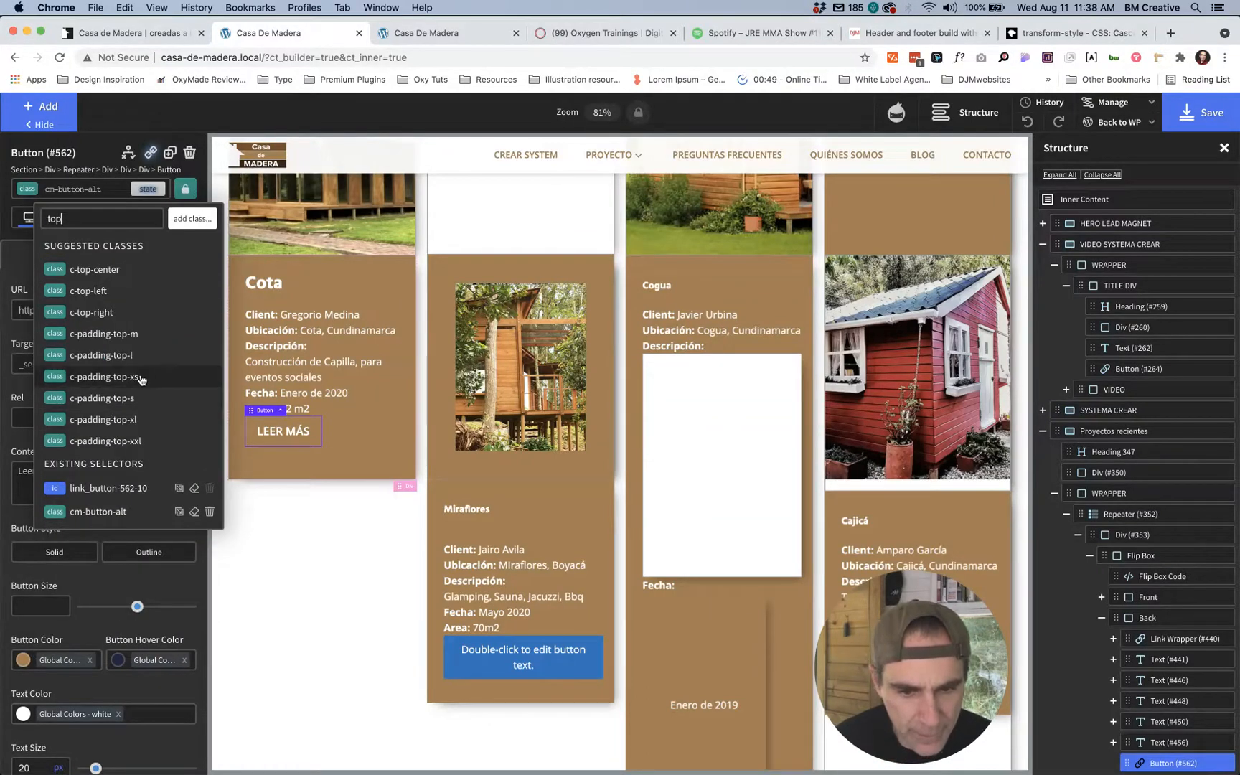
pyautogui.write('m')
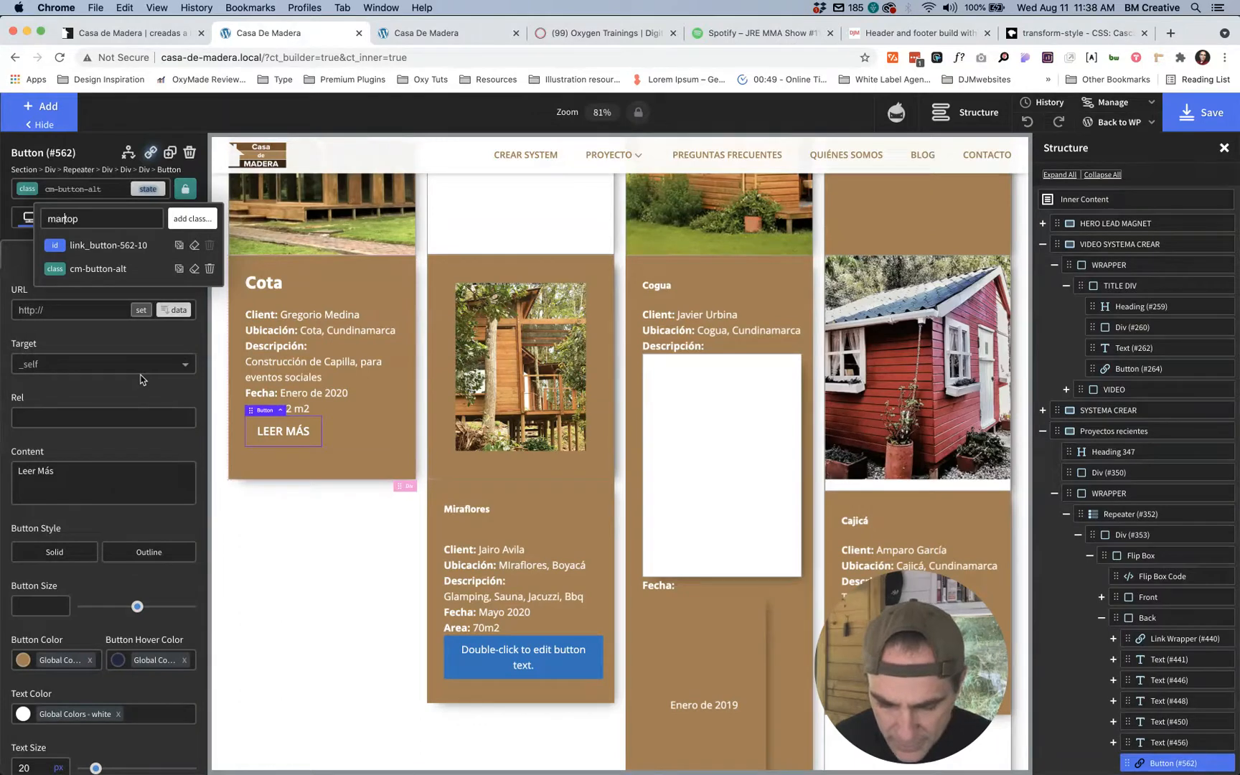
pyautogui.write('argin-')
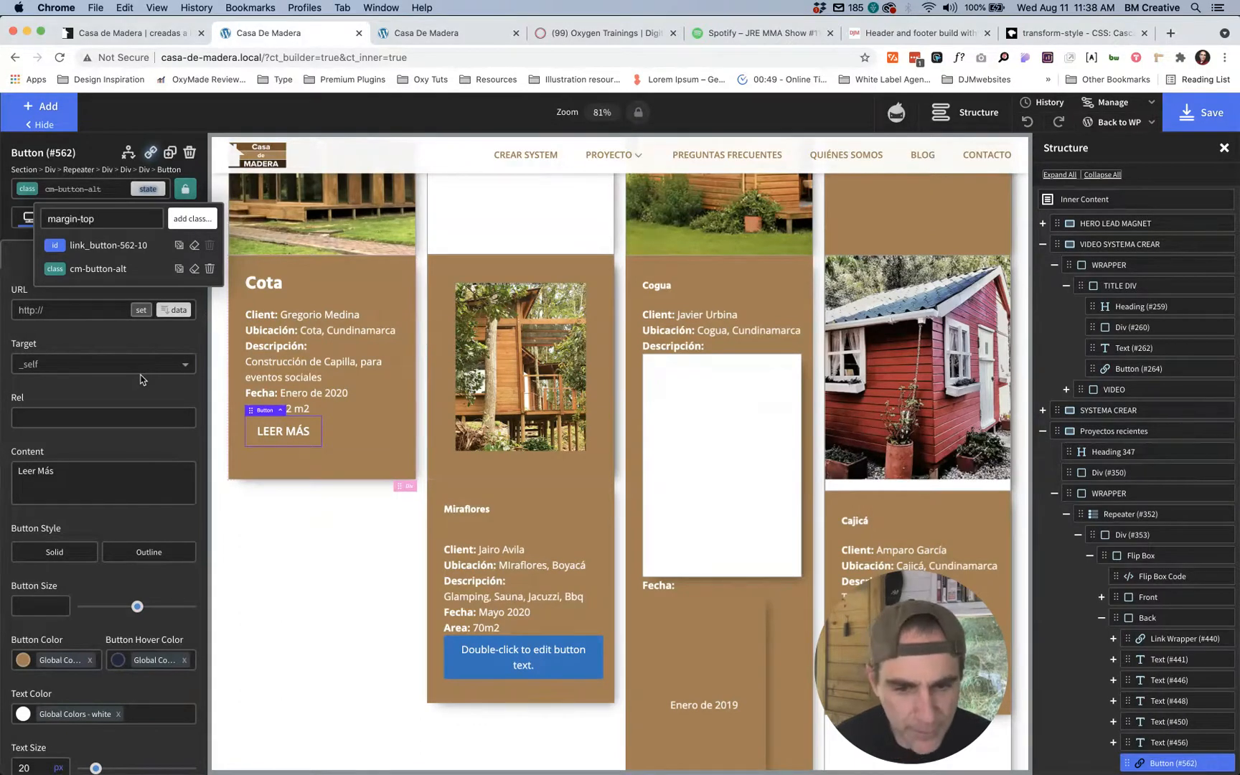
pyautogui.tripleClick(110, 218)
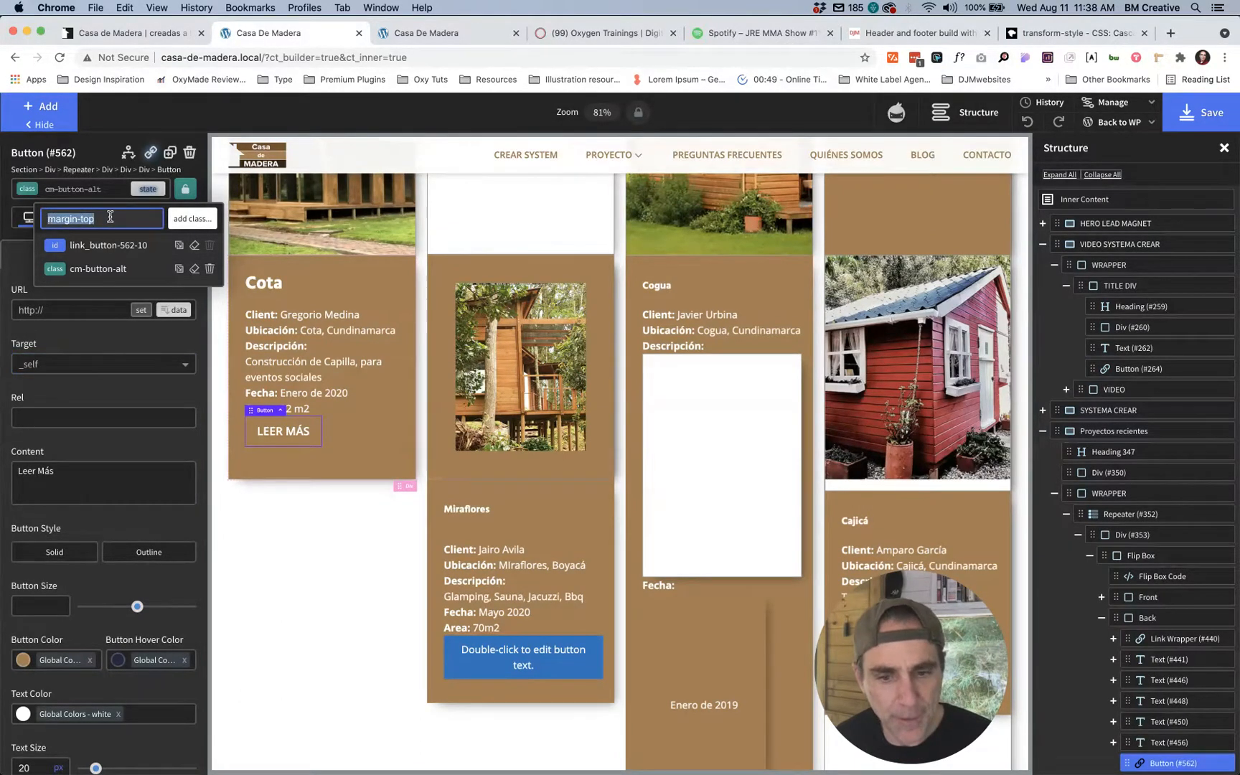
pyautogui.press('BackSpace')
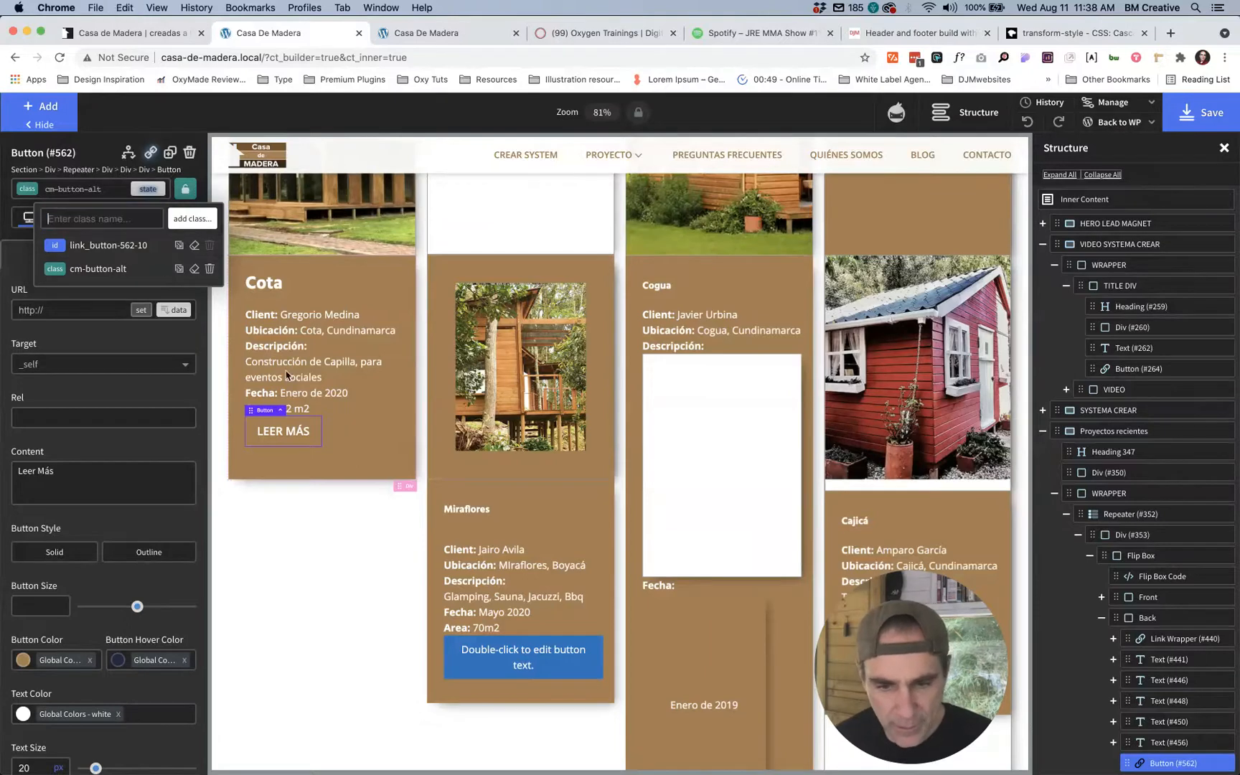
# Step: Add the existing class c-margin-bottom-m to the Area text above the Leer Más button
pyautogui.click(300, 411)
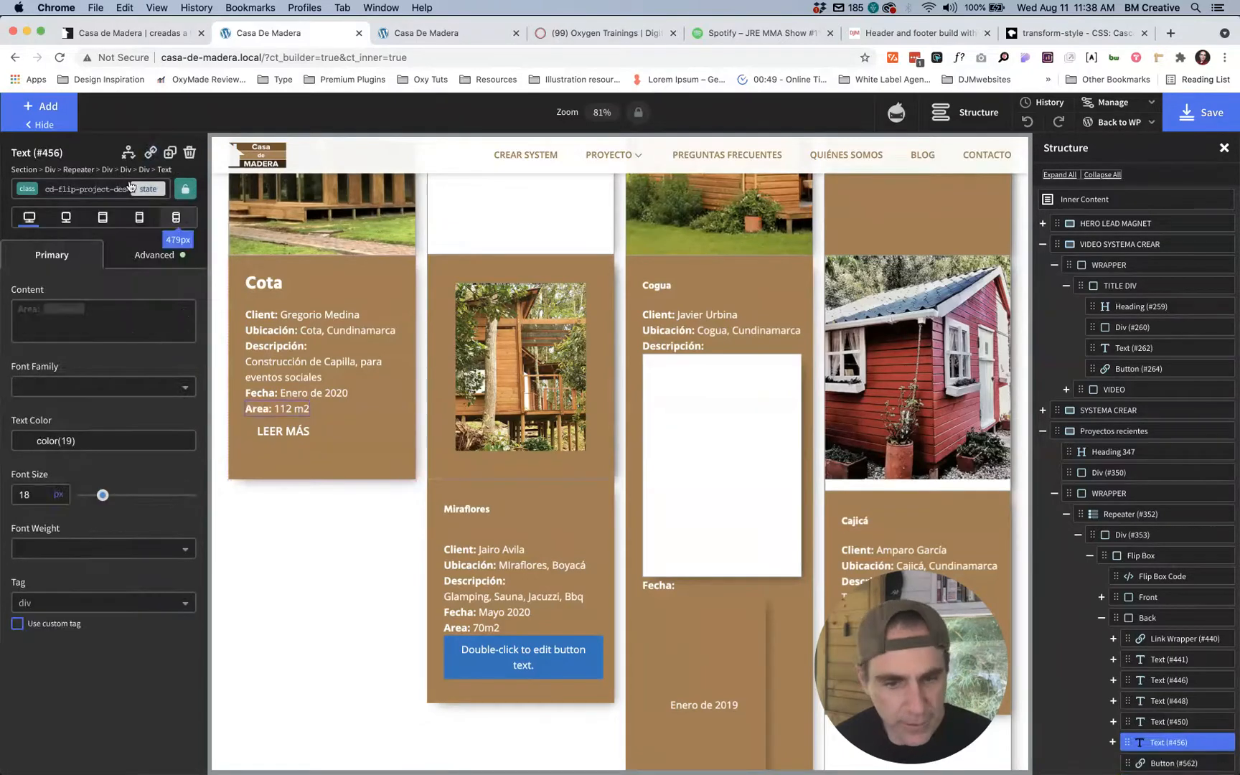
pyautogui.click(82, 188)
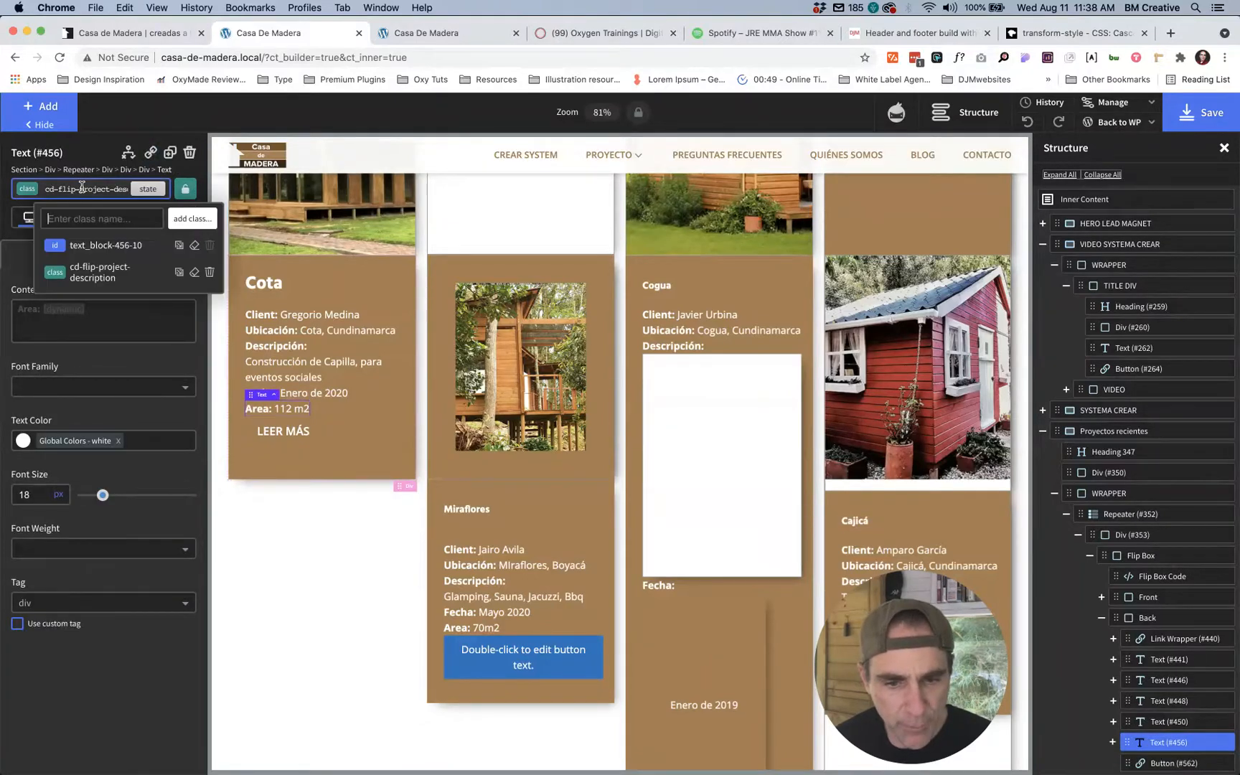
pyautogui.write('margin')
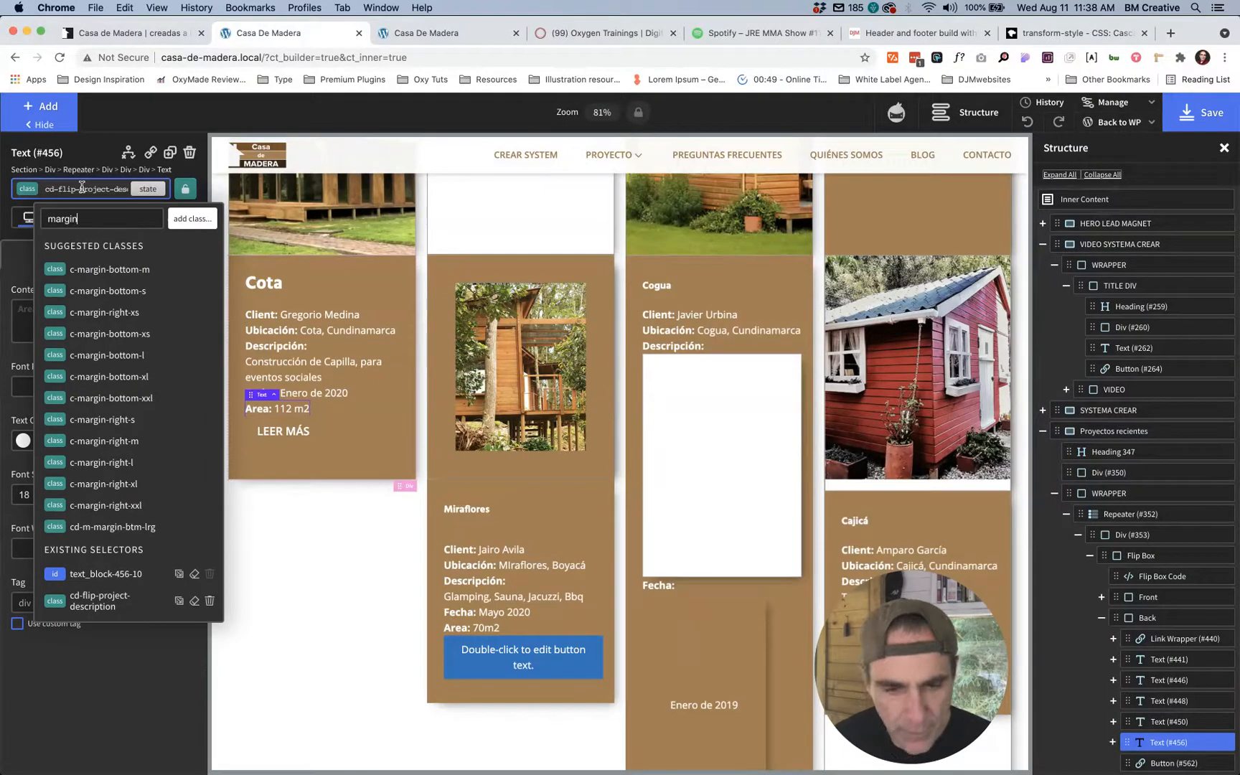
pyautogui.click(117, 270)
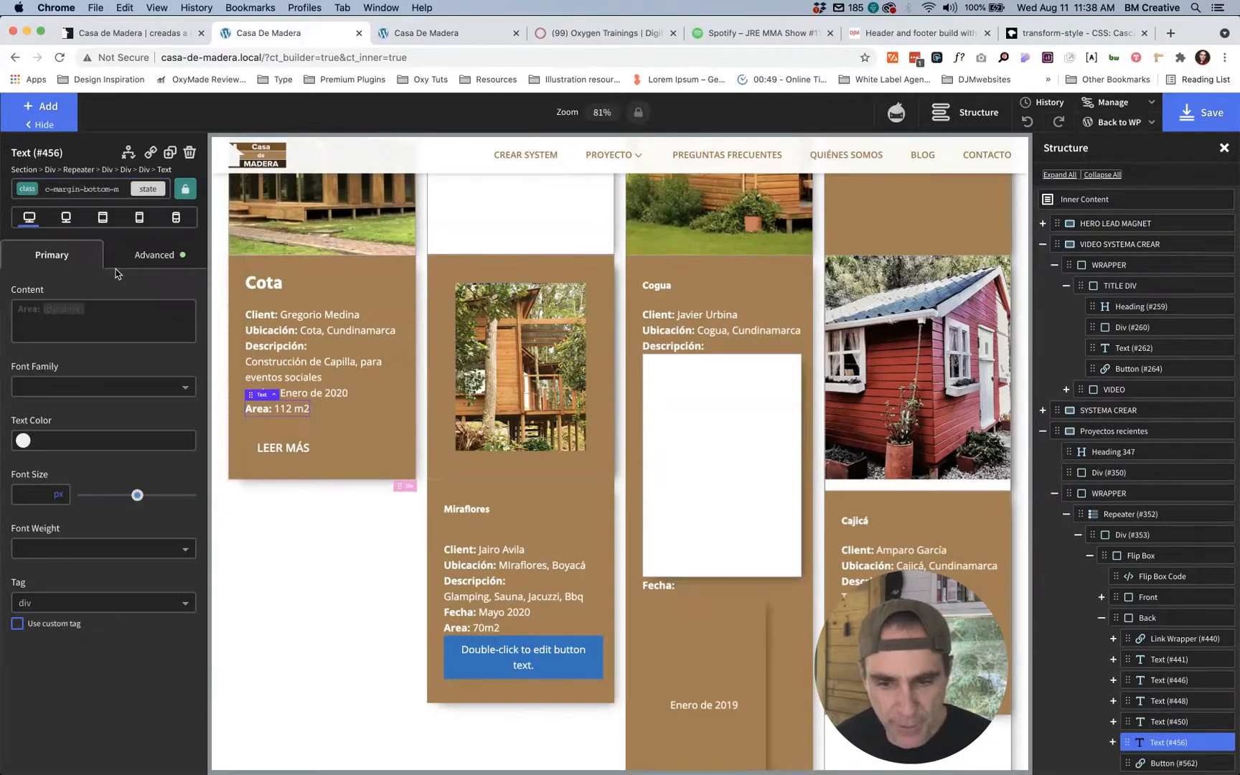
# Step: Set the button color of the Leer Más button's cm-button-alt class to the dark navy global color
pyautogui.click(293, 445)
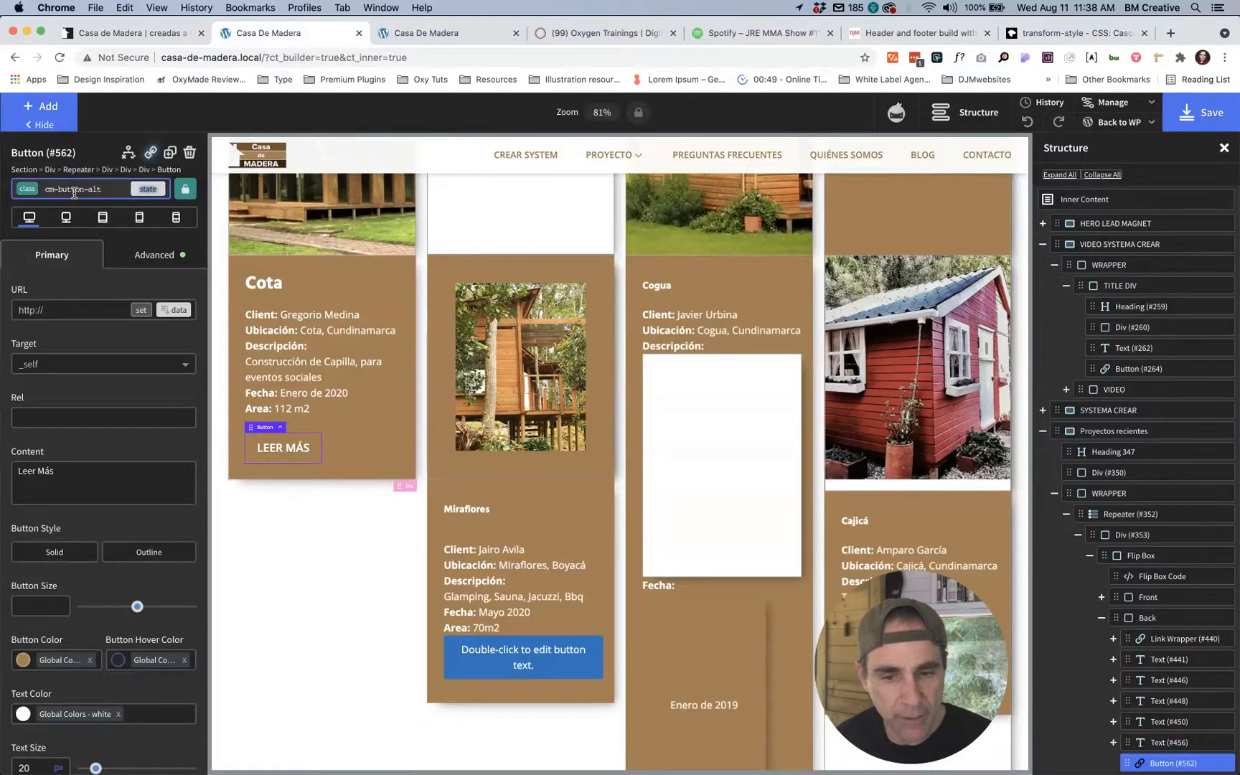
pyautogui.click(149, 256)
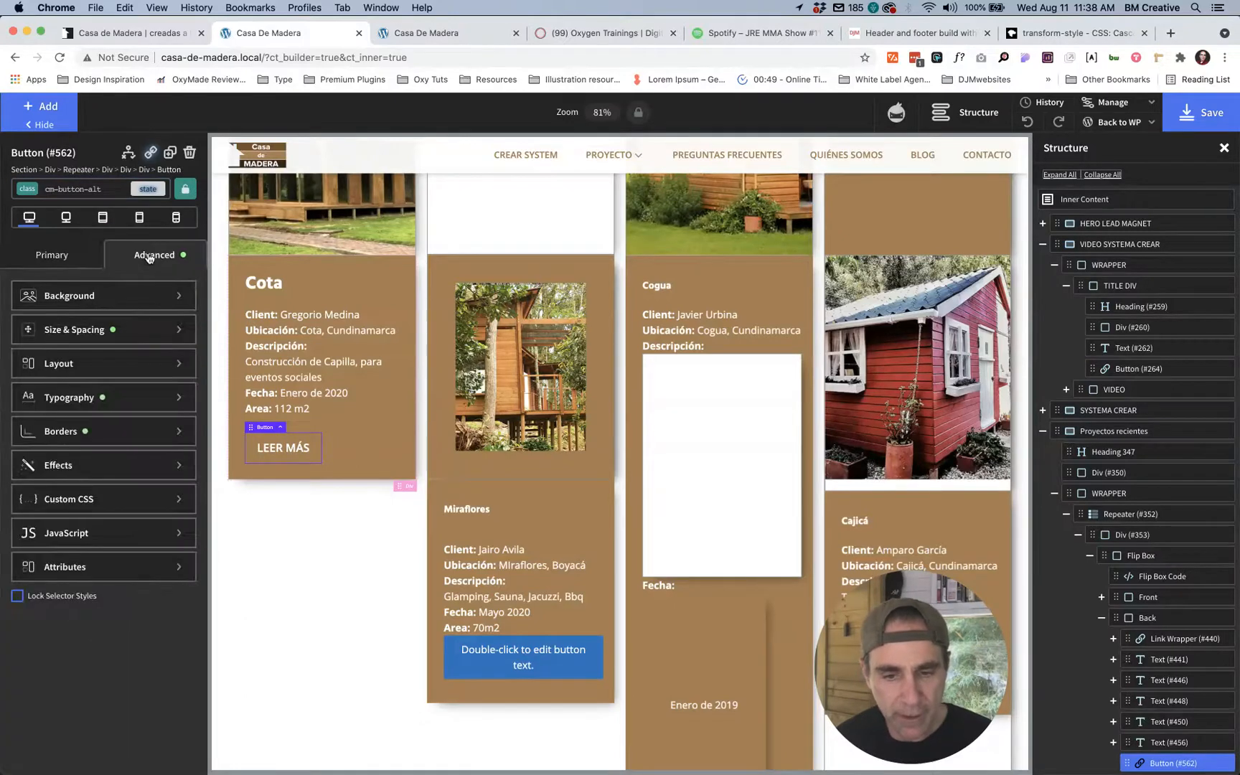
pyautogui.click(73, 329)
pyautogui.click(40, 263)
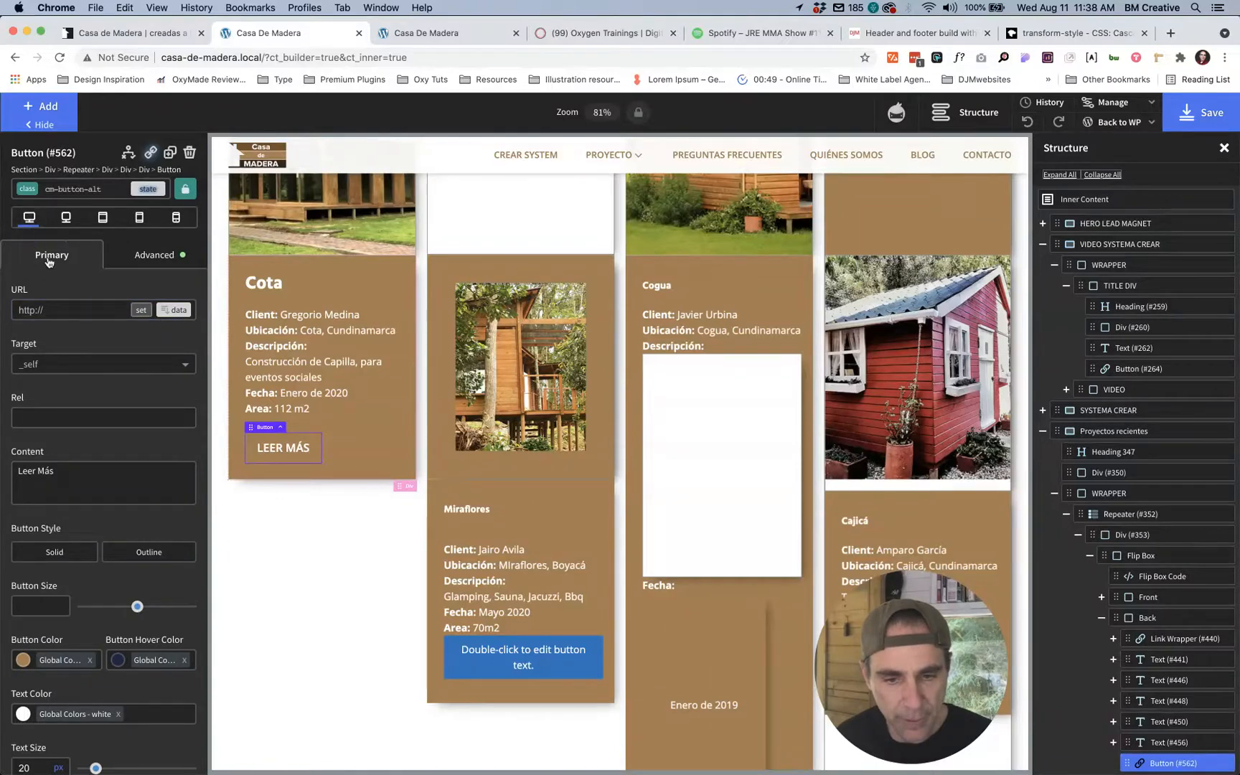
pyautogui.scroll(-3, 53, 395)
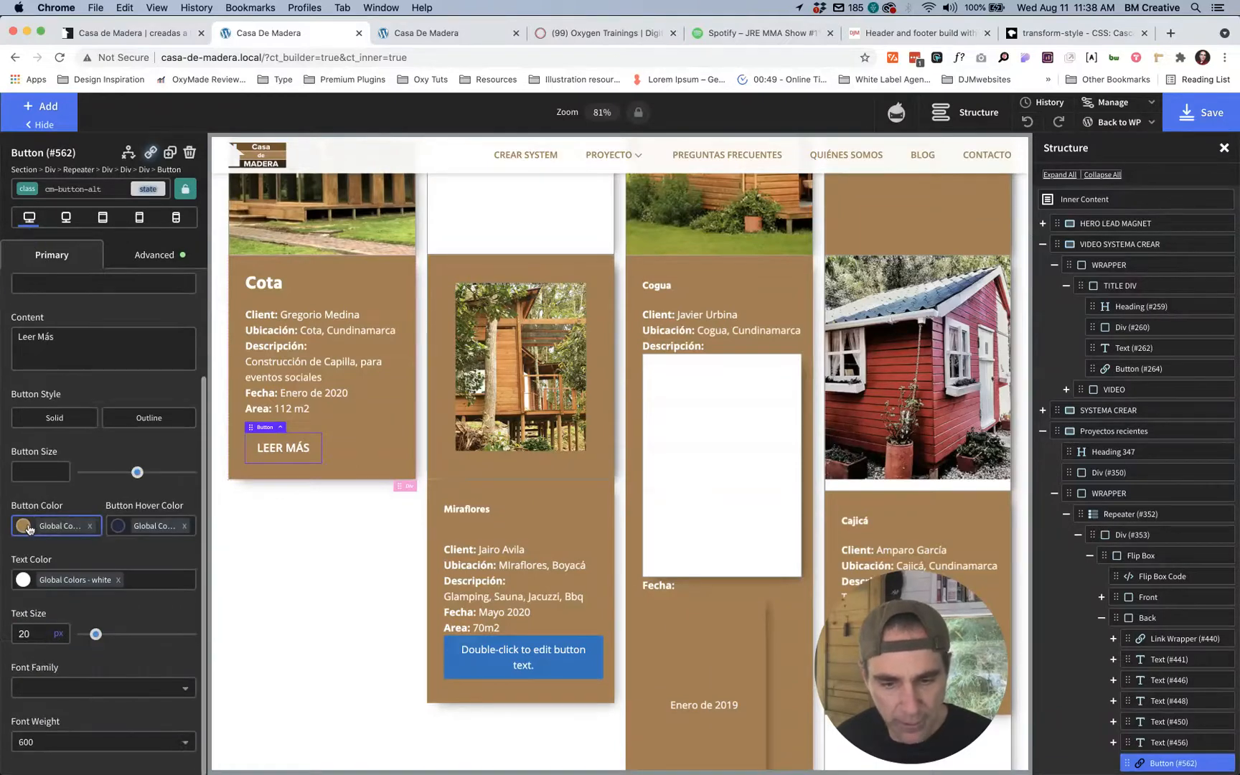
pyautogui.click(23, 526)
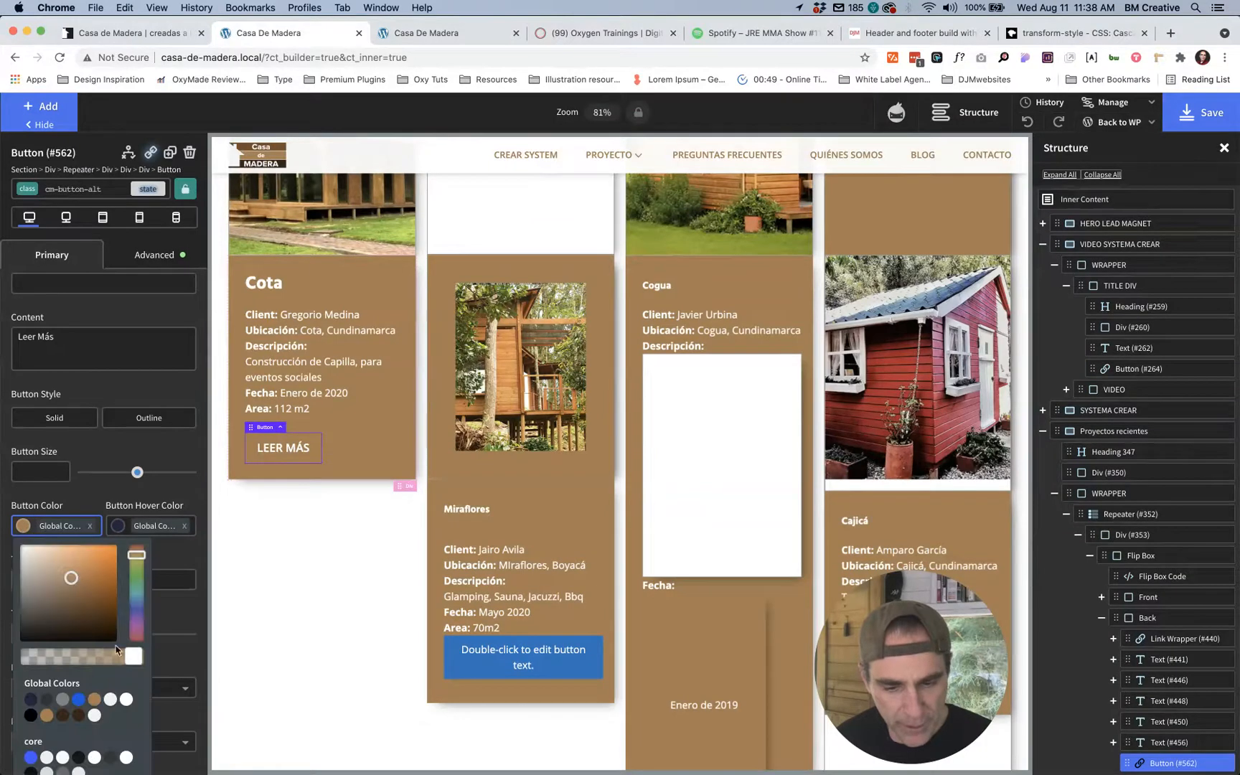
pyautogui.scroll(-2, 120, 653)
pyautogui.click(30, 579)
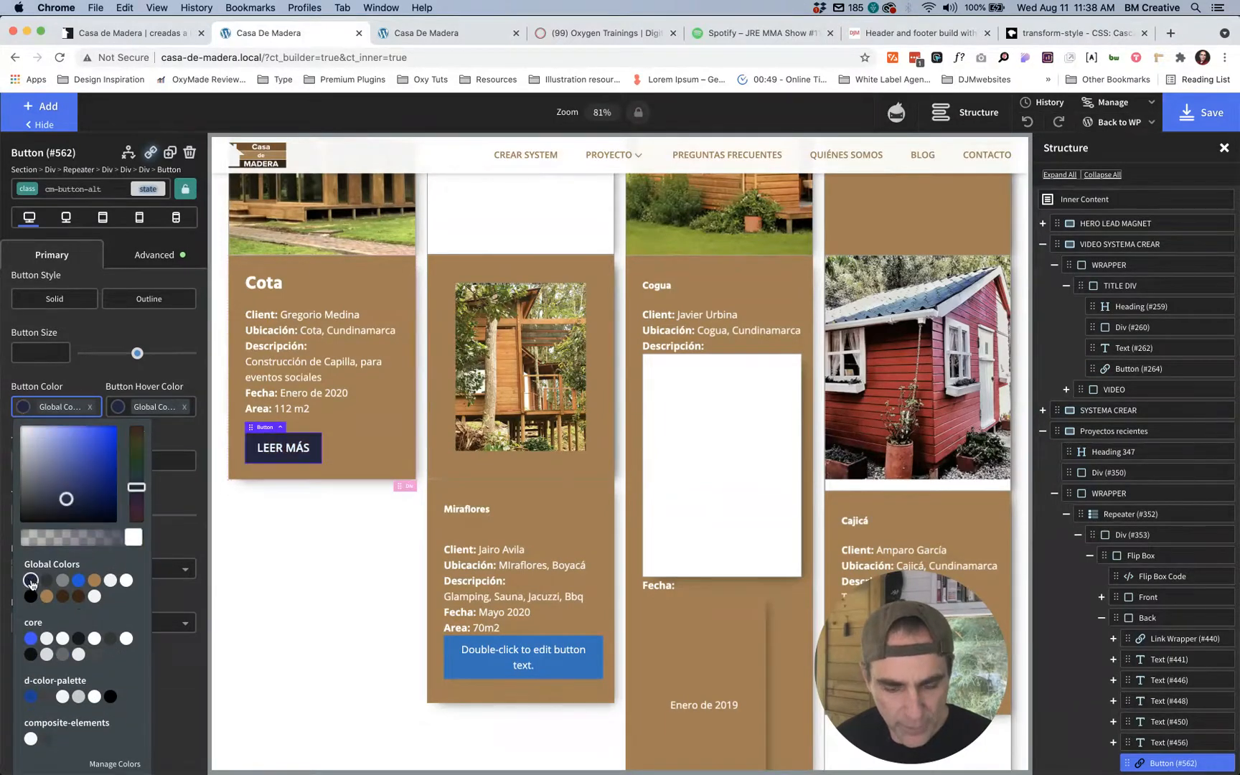
# Step: Set the button hover color of the cm-button-alt class to a white global color
pyautogui.click(117, 406)
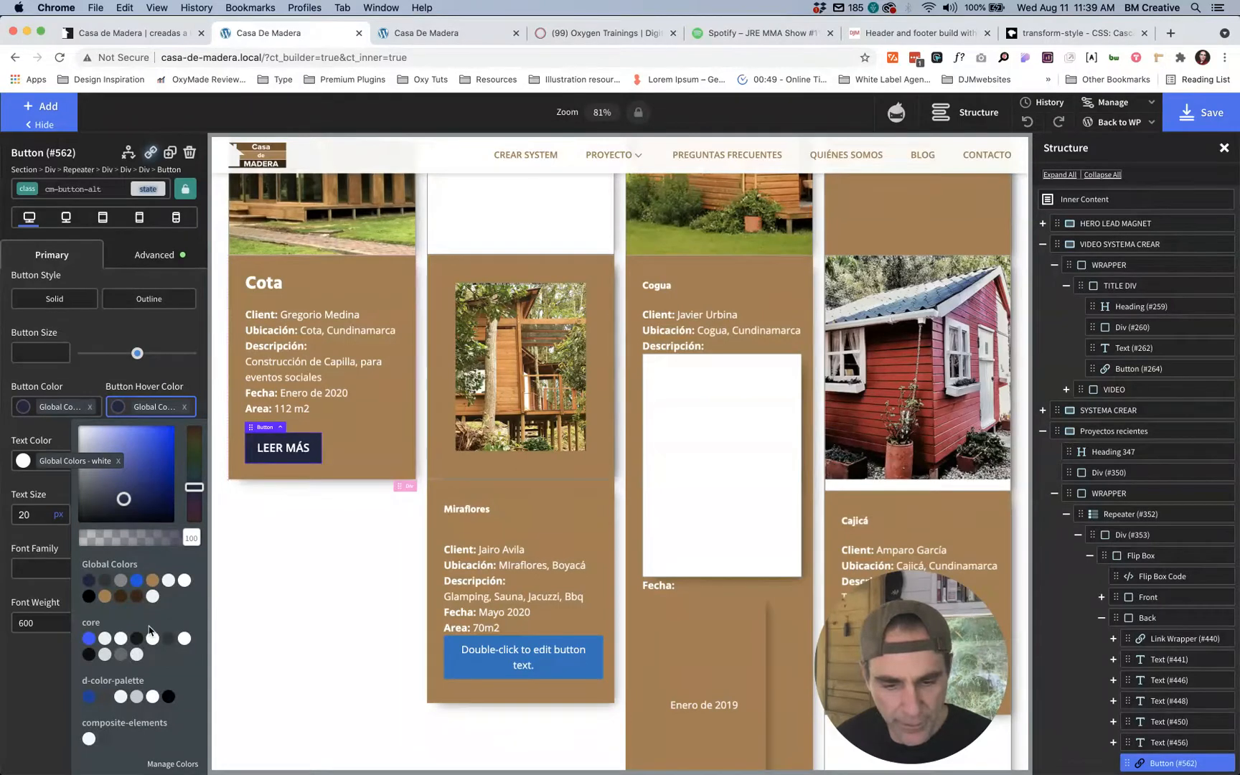
pyautogui.click(184, 581)
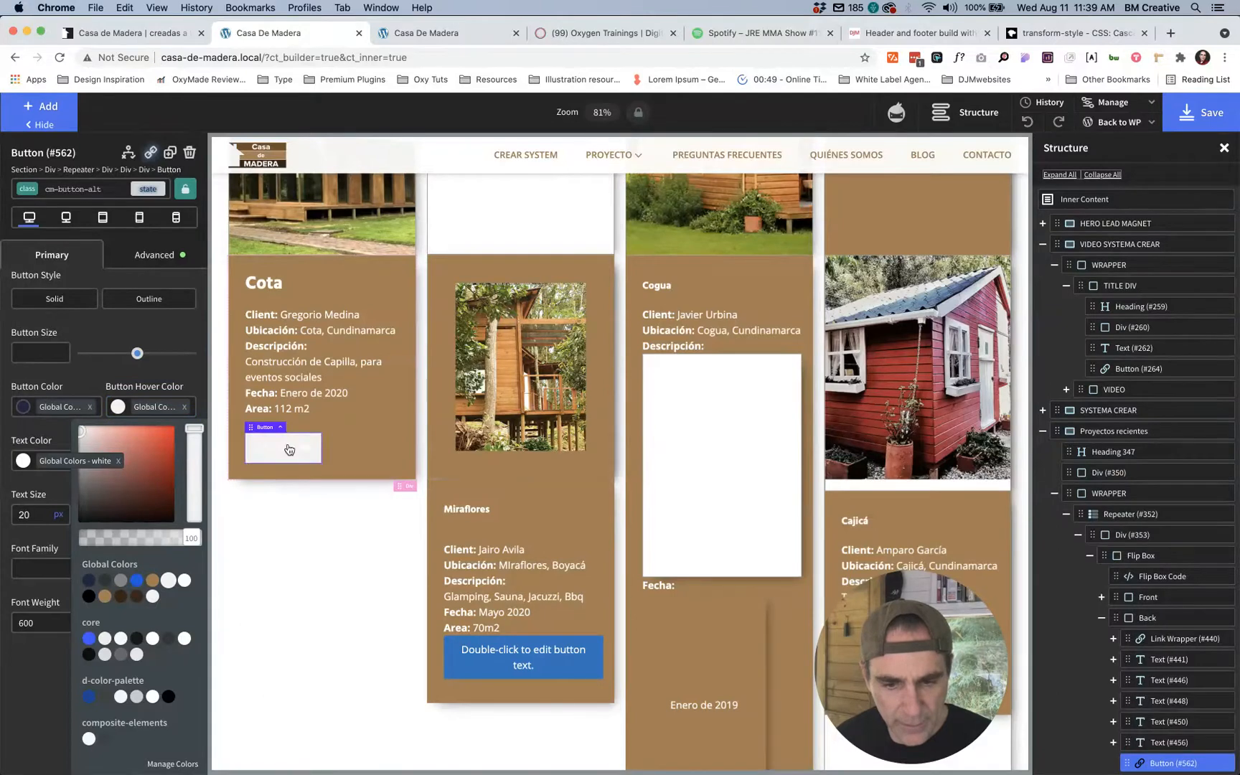
pyautogui.click(97, 388)
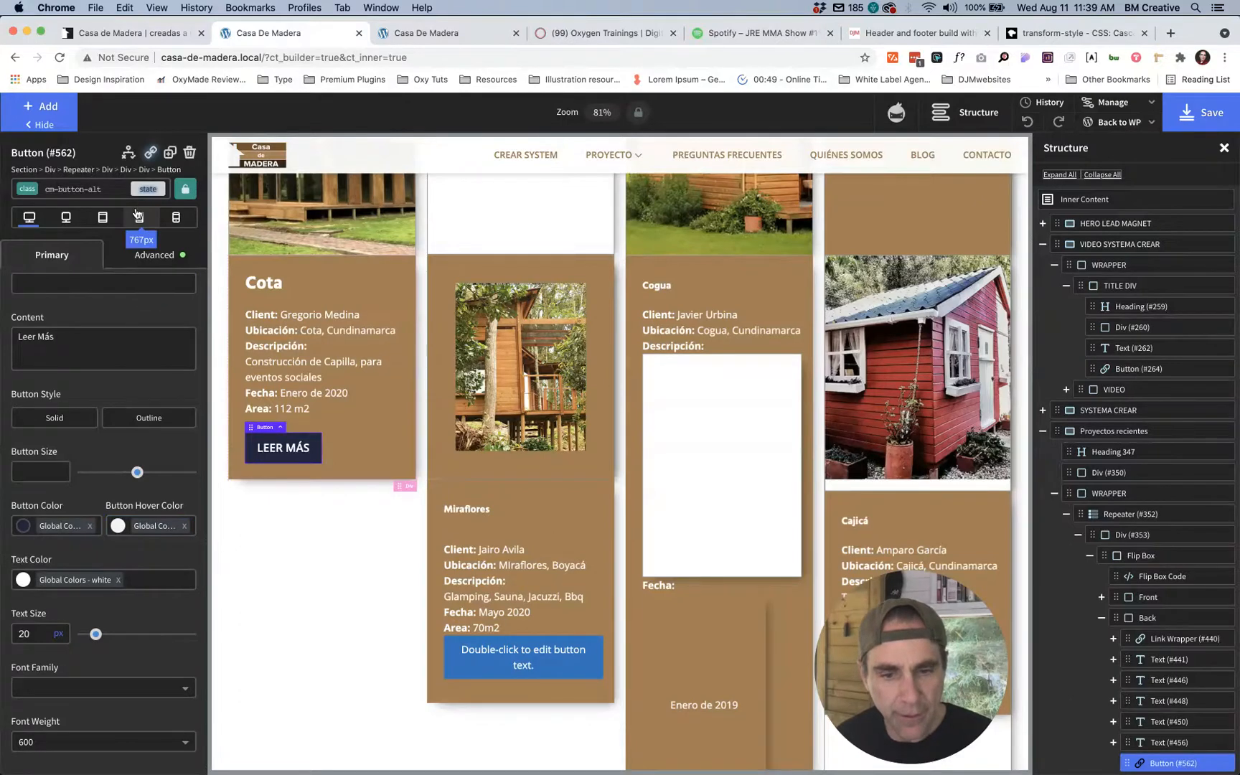
# Step: Set the text color of the cm-button-alt class's hover state to the black global color and save the page
pyautogui.click(147, 189)
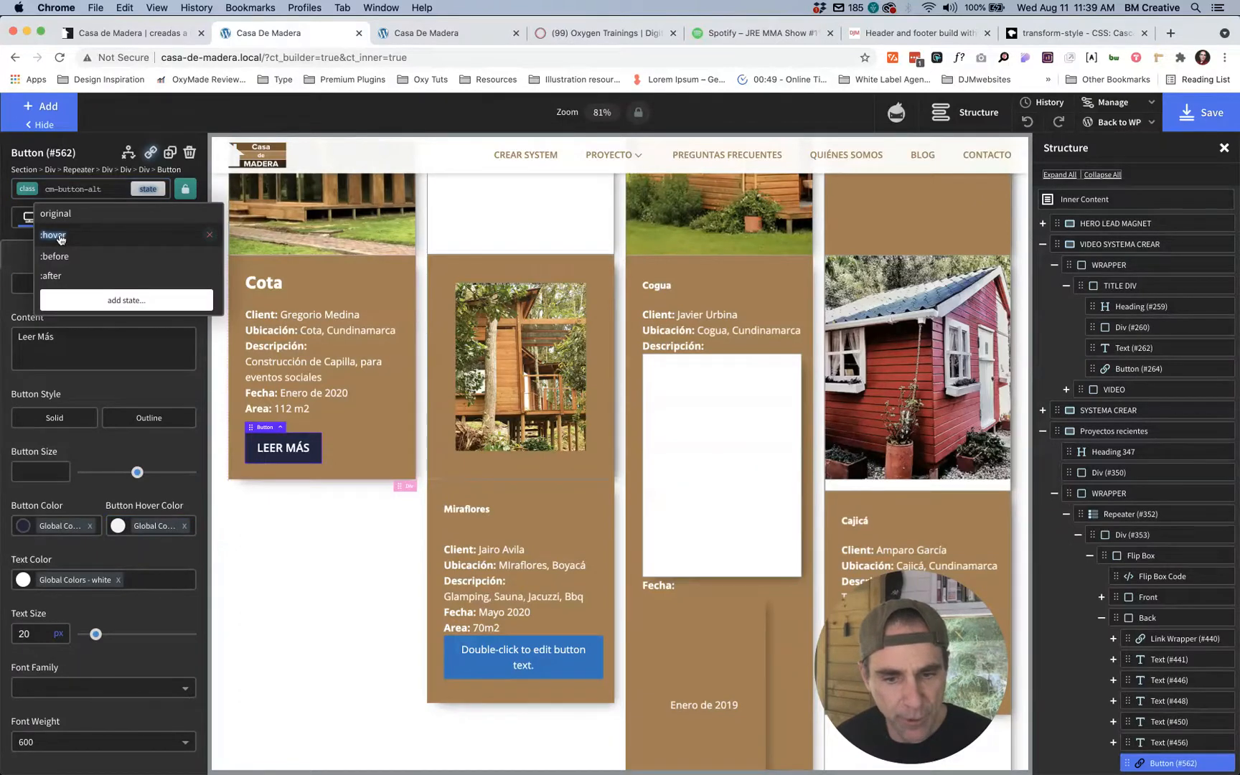
pyautogui.click(60, 237)
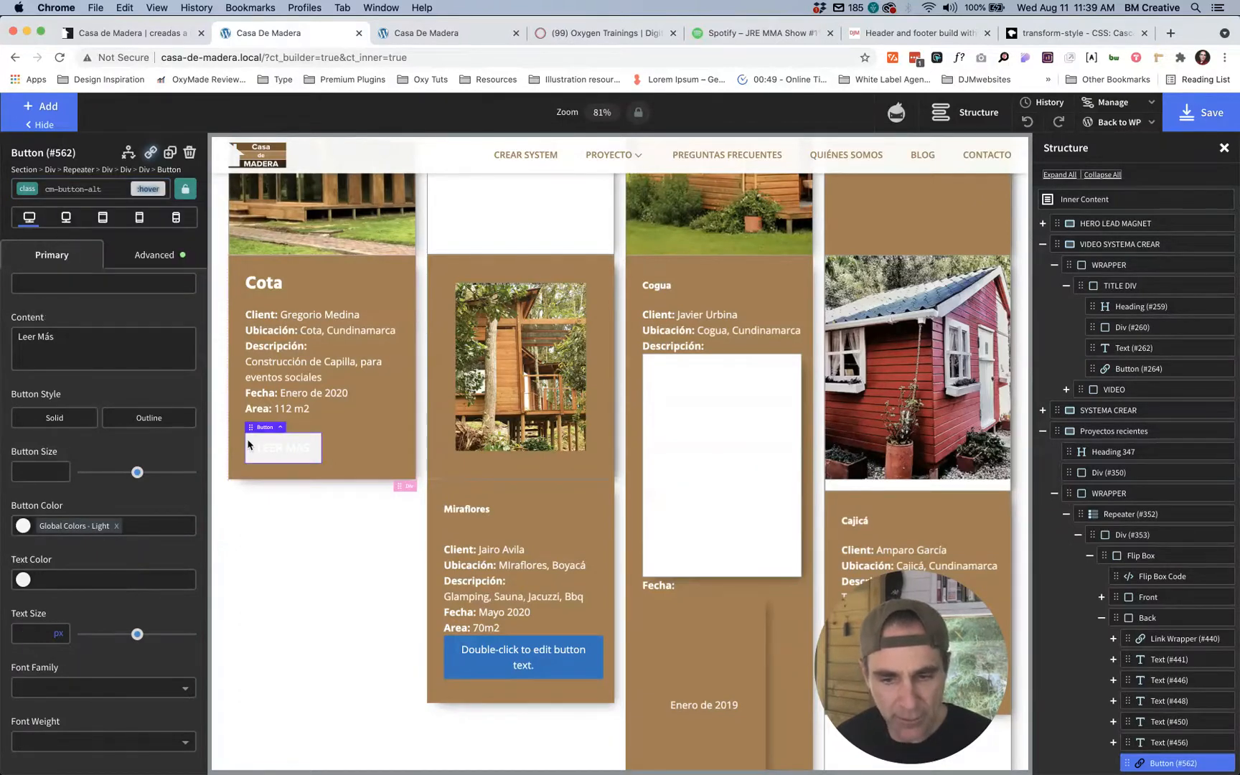
pyautogui.click(39, 579)
pyautogui.scroll(-3, 60, 717)
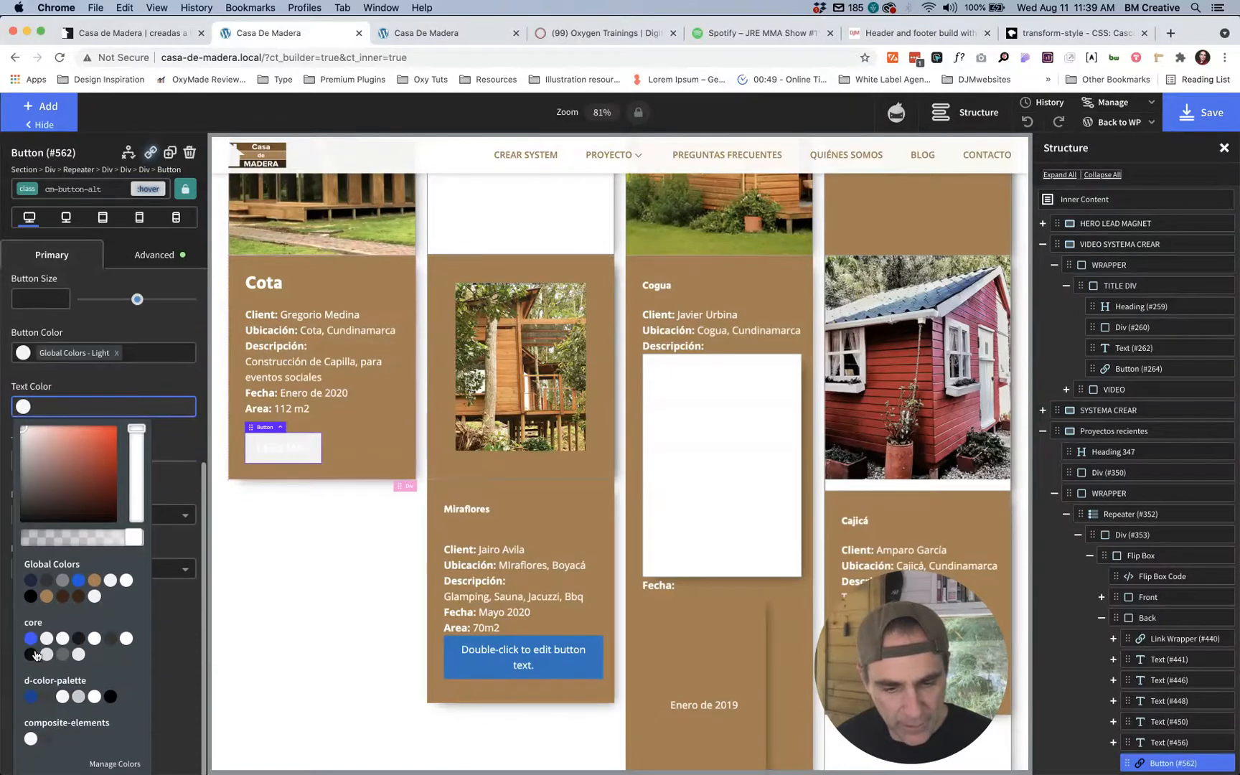
pyautogui.click(30, 596)
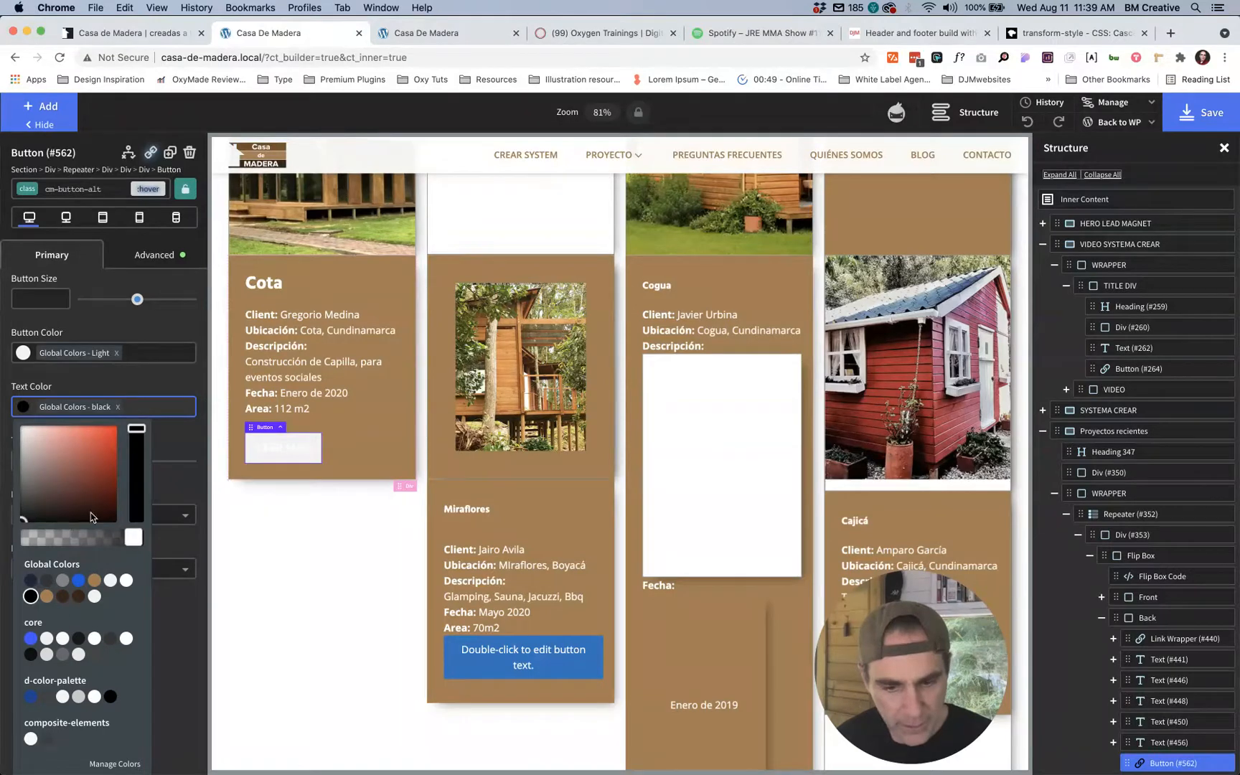
pyautogui.click(140, 387)
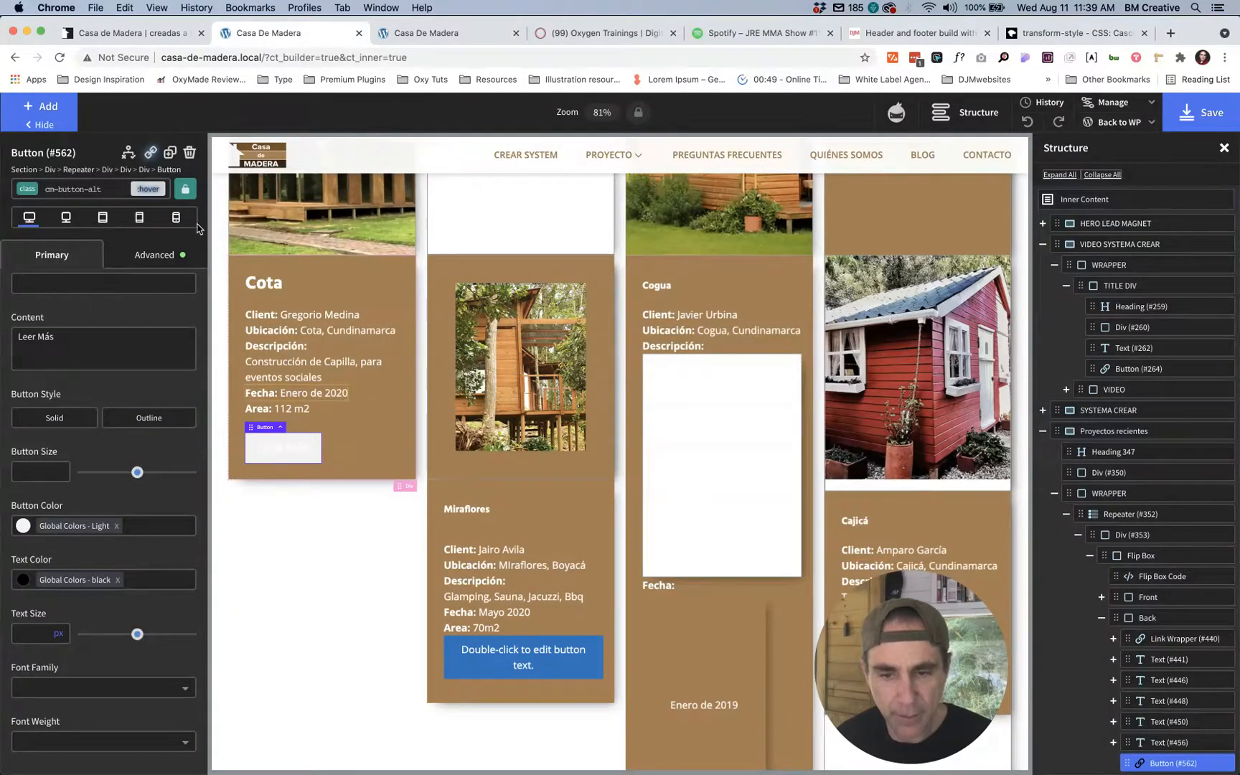
pyautogui.click(1192, 120)
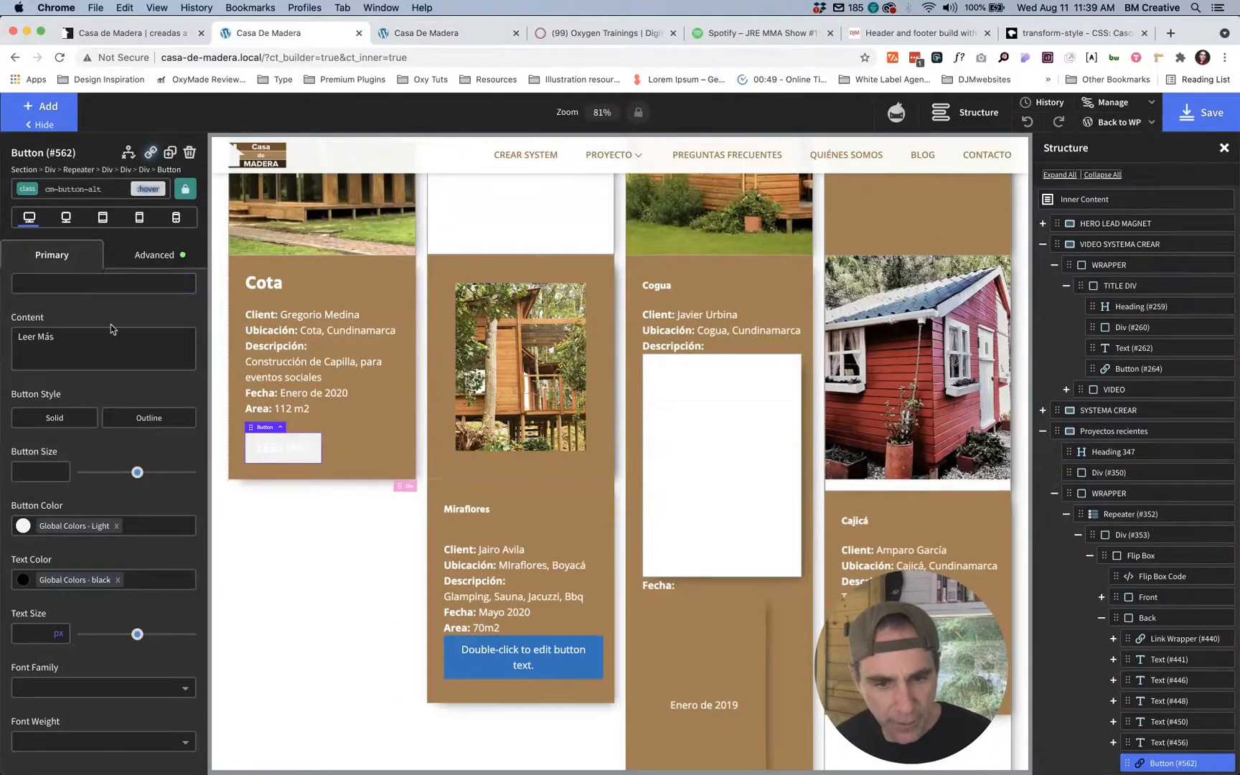
# Step: Return the cm-button-alt class to its original state and link the Leer Más button's URL to the dynamic post permalink
pyautogui.click(148, 188)
pyautogui.click(53, 215)
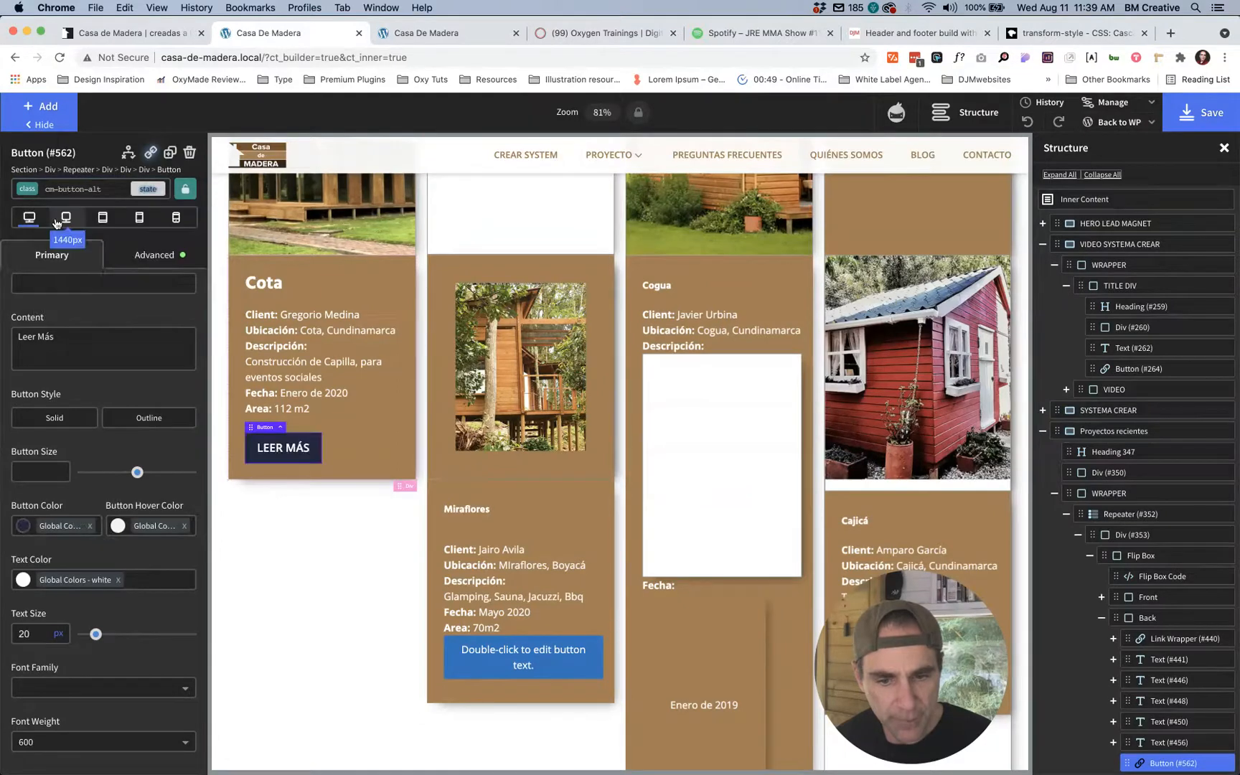
pyautogui.scroll(3, 66, 360)
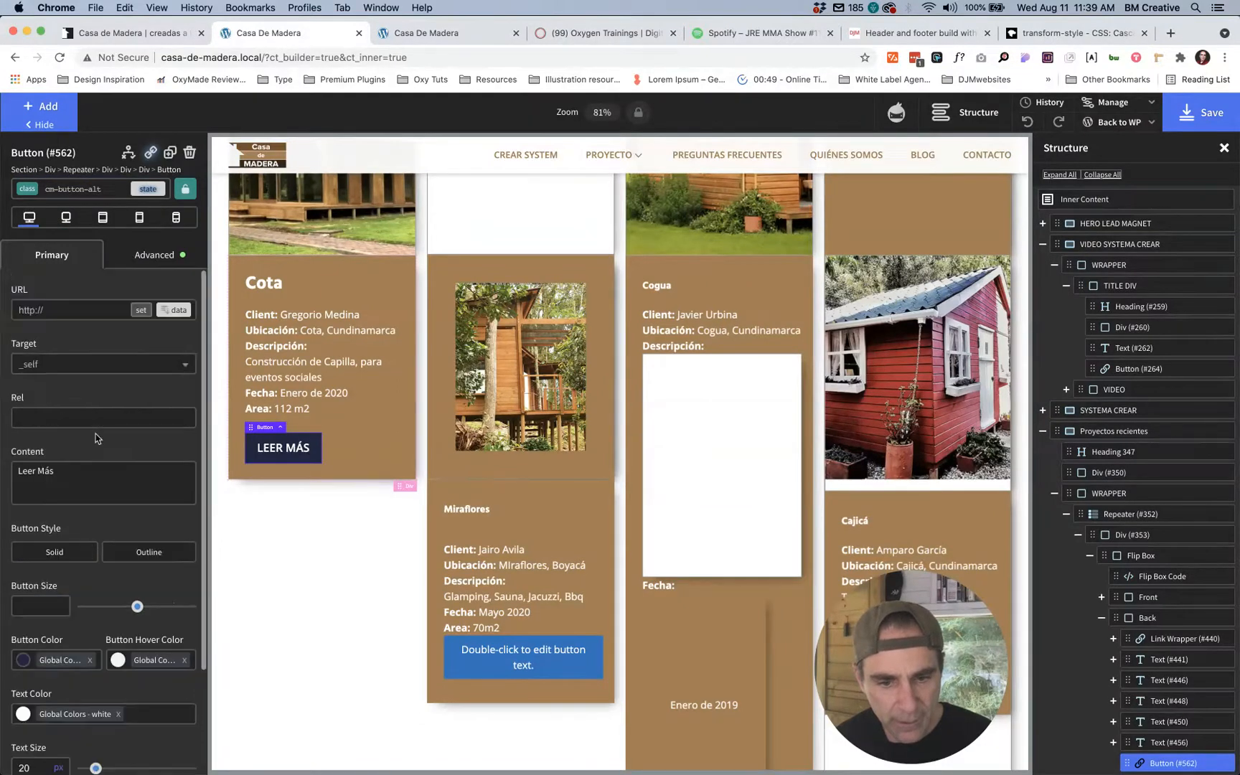
pyautogui.click(180, 310)
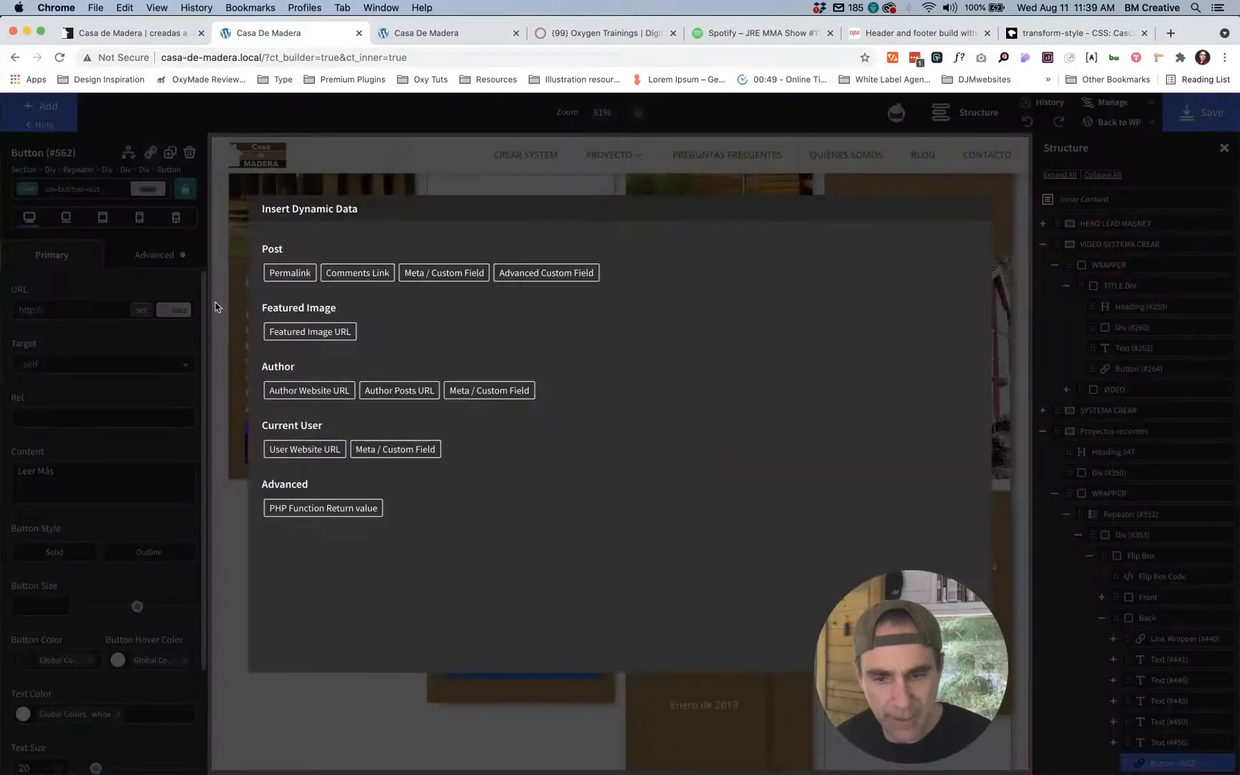
pyautogui.click(288, 273)
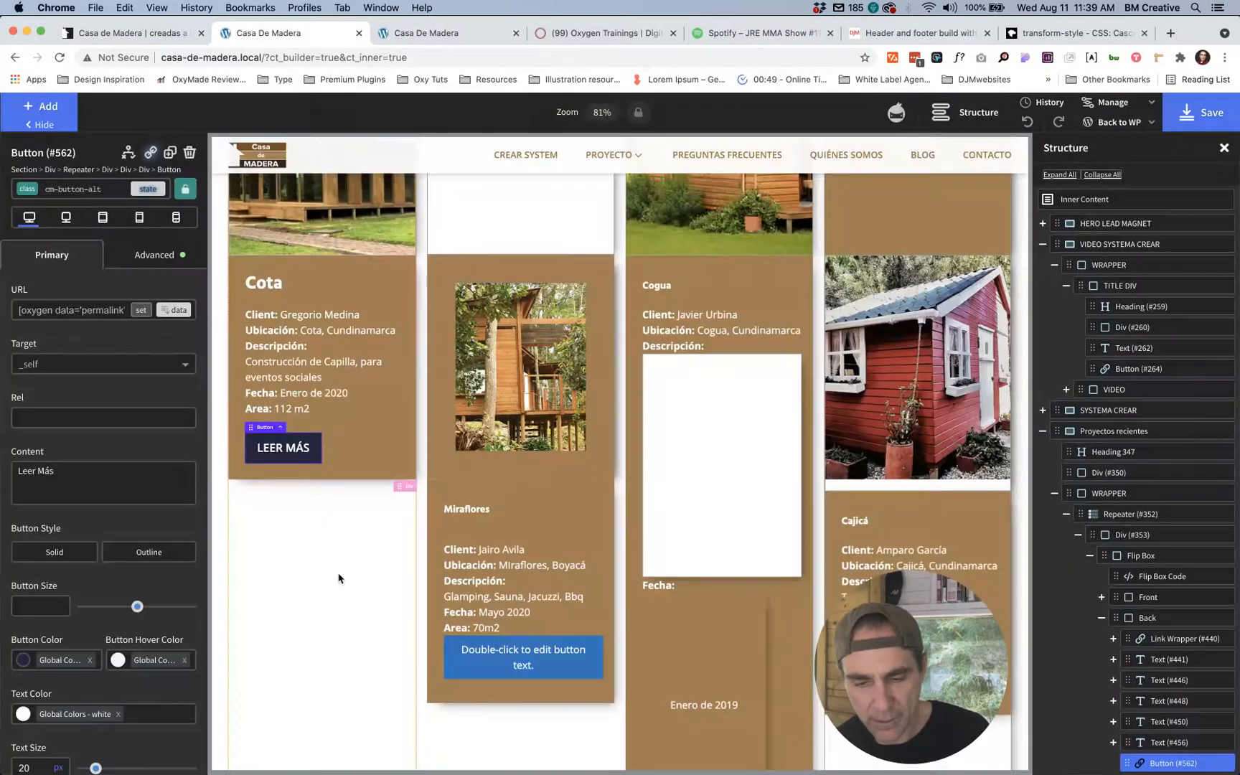
# Step: Reload the live home page and compare the Cota card's Leer Más hover style with the Leer Más button on the Systema CREAR cards
pyautogui.click(416, 33)
pyautogui.scroll(-5, 318, 402)
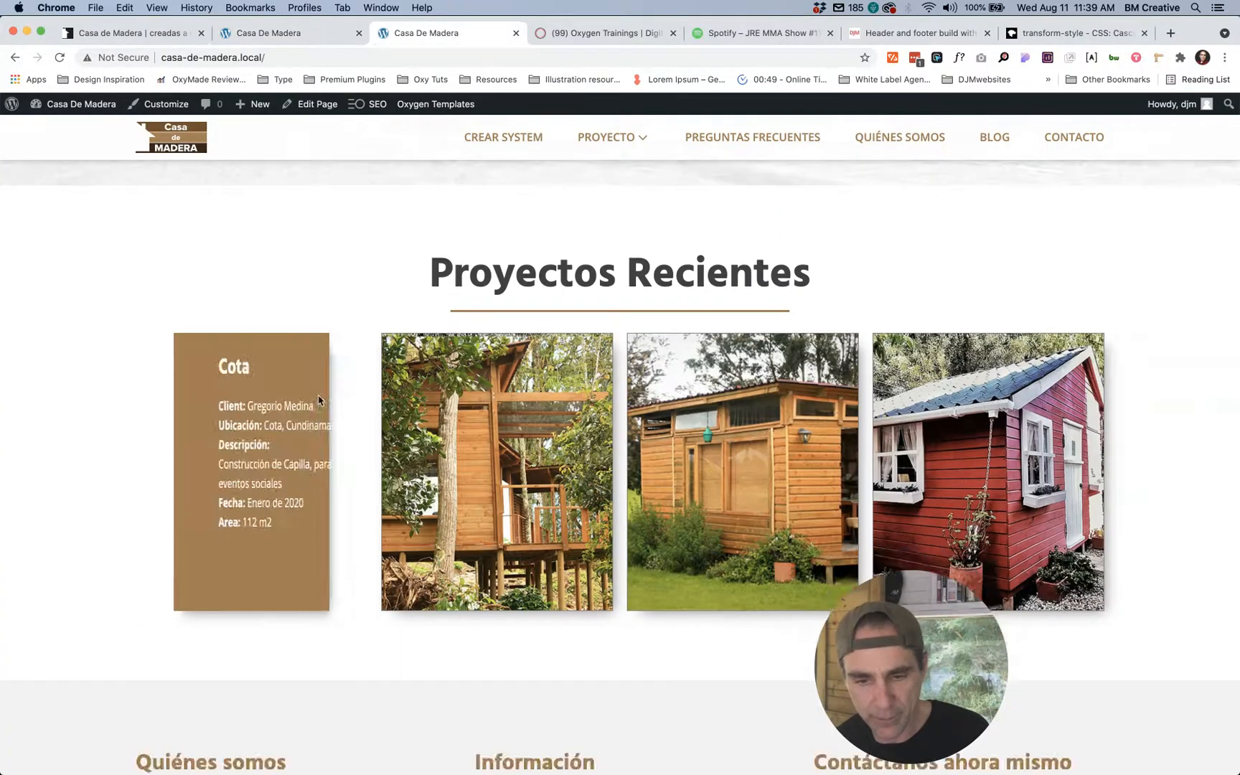
pyautogui.press('super+r')
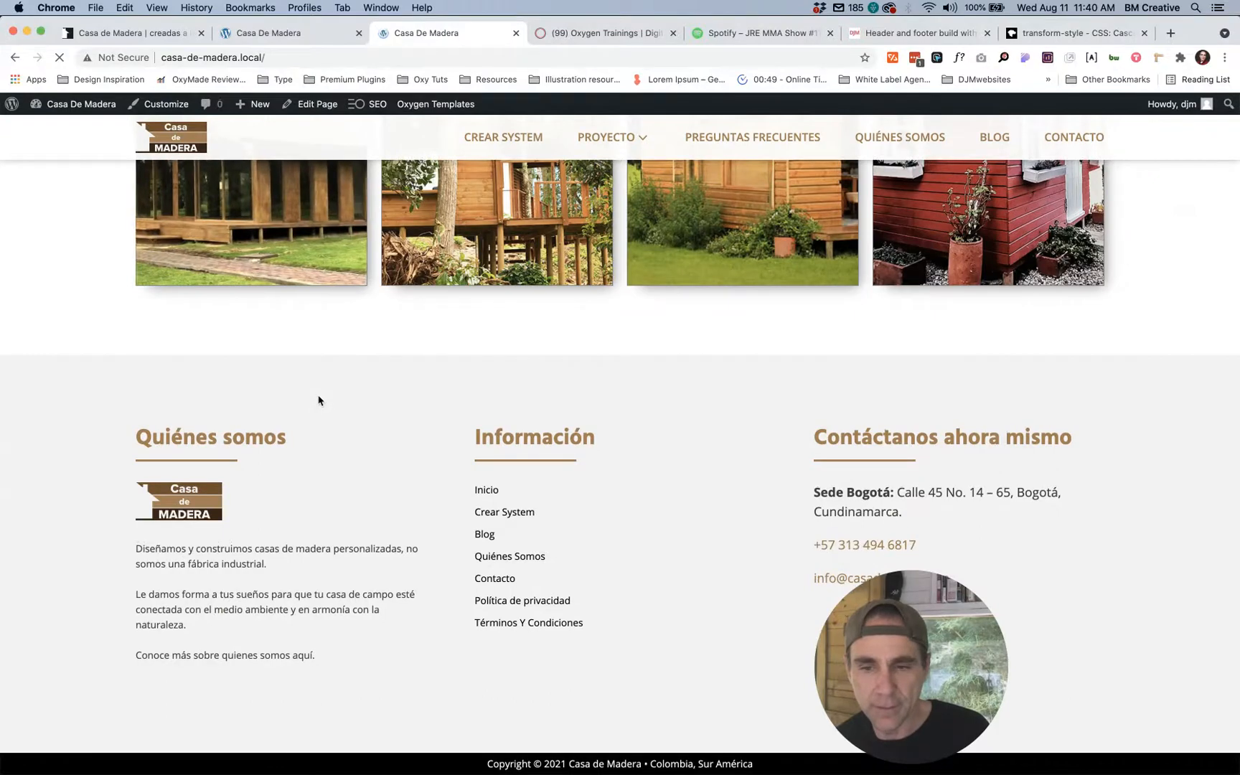
pyautogui.scroll(-10, 304, 380)
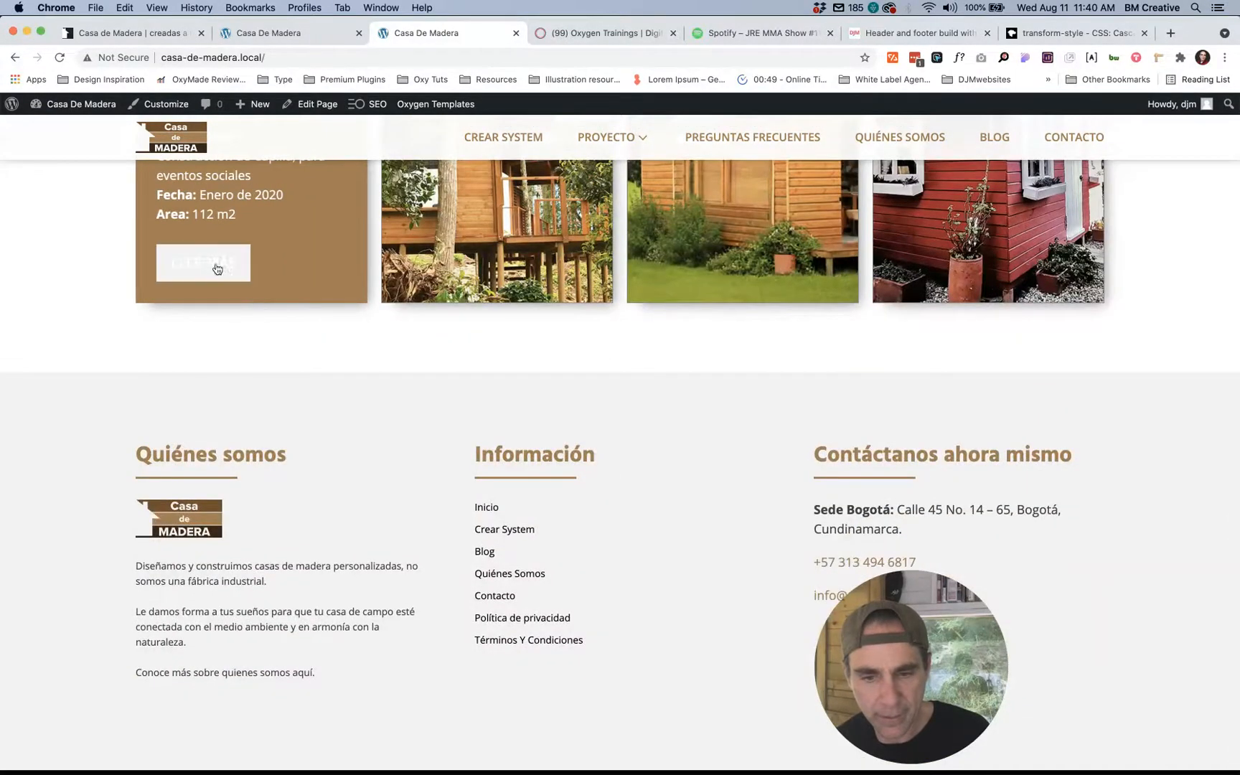
pyautogui.scroll(6, 253, 337)
pyautogui.scroll(10, 253, 365)
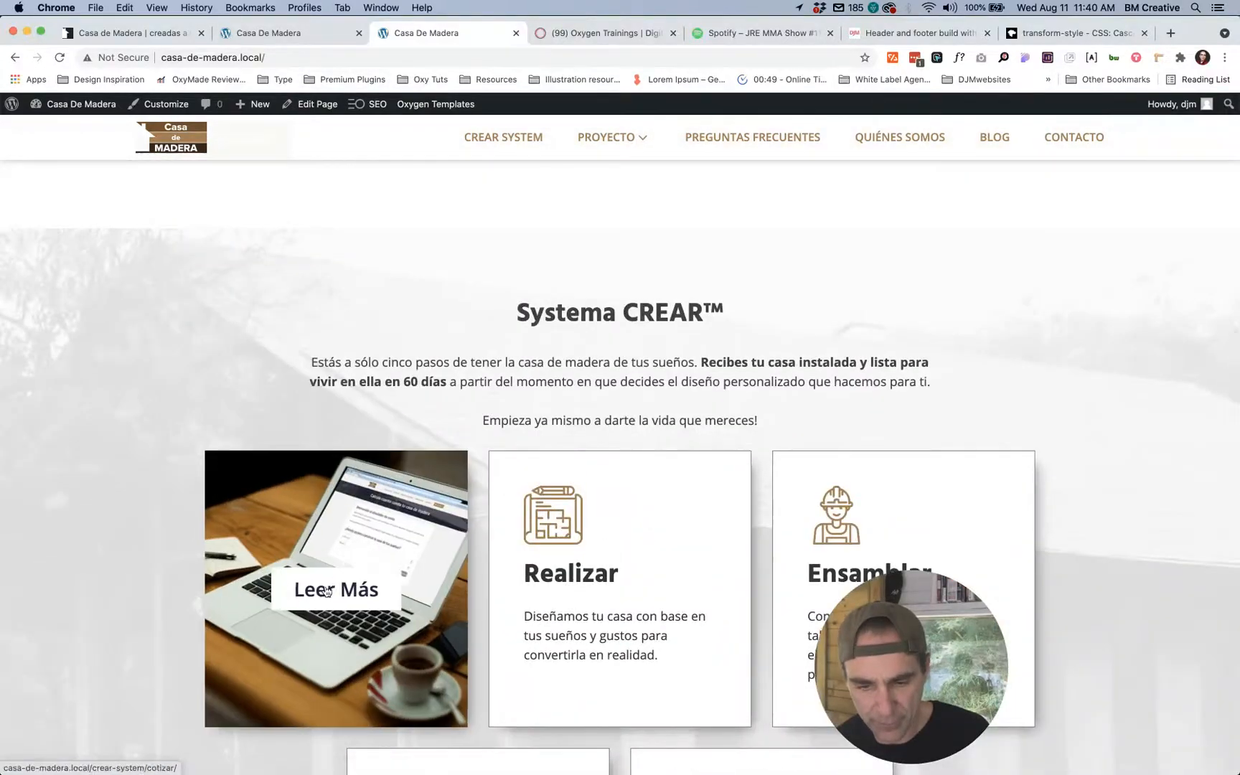
pyautogui.click(325, 595)
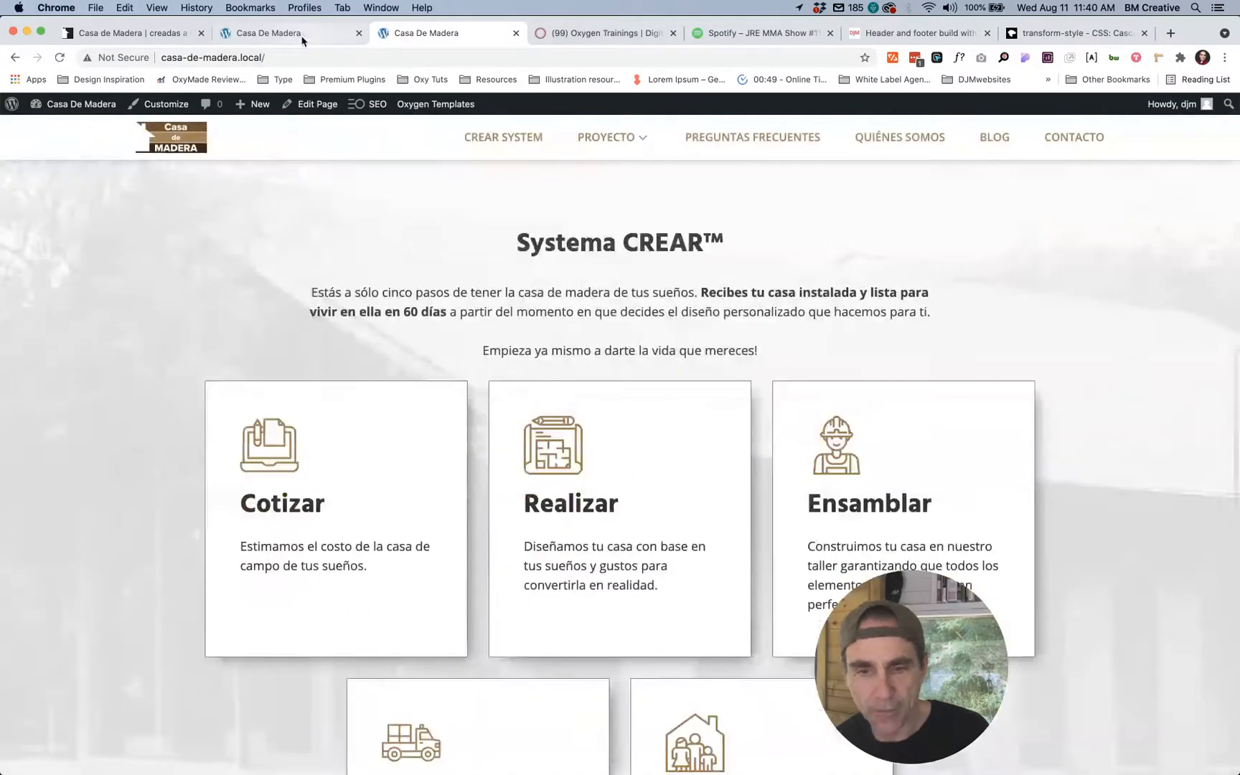
# Step: Clear the white typography color from the cm-button-alt class's hover state in the builder and save the page
pyautogui.click(302, 41)
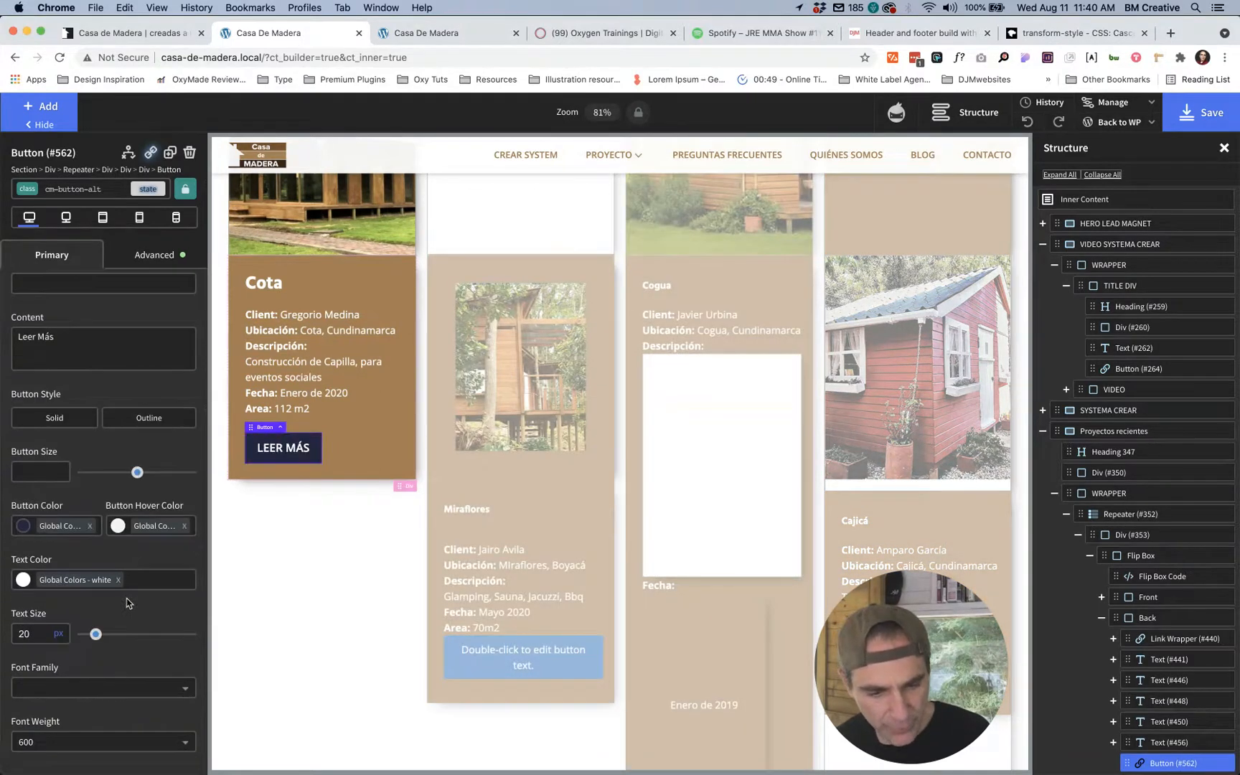
pyautogui.click(148, 256)
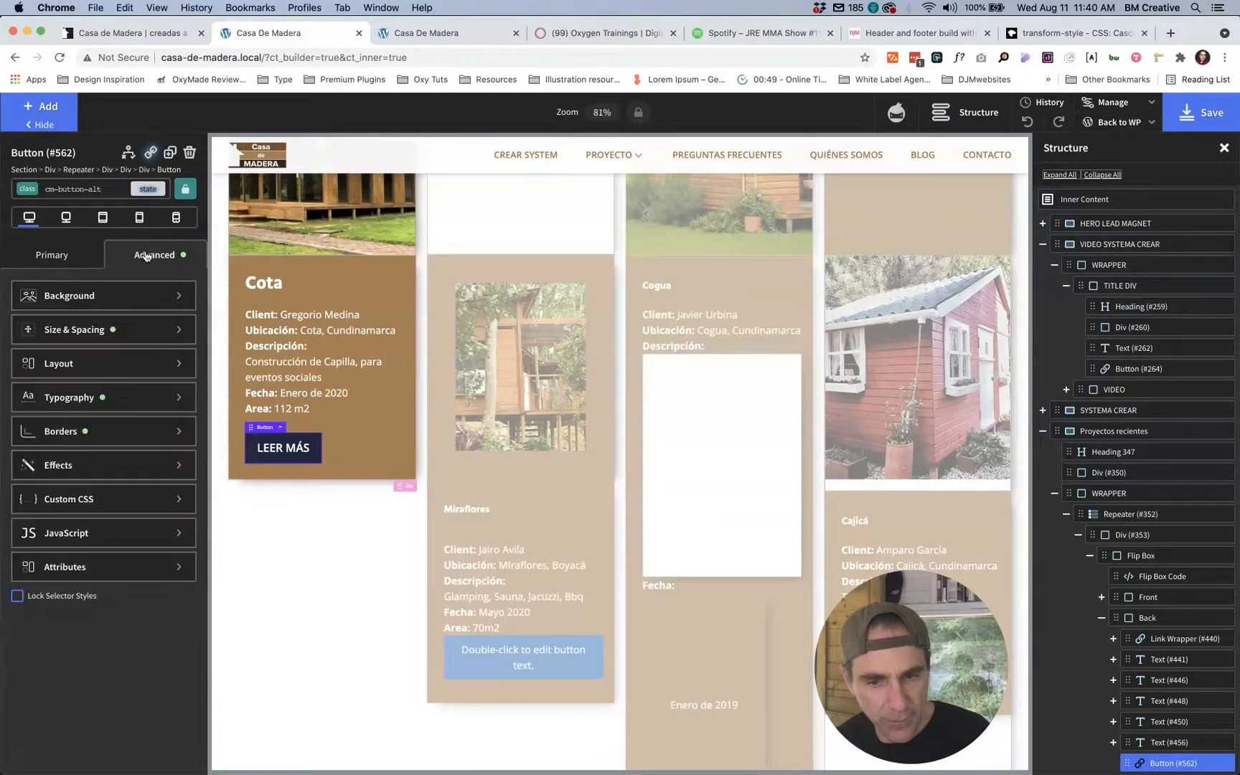
pyautogui.click(63, 397)
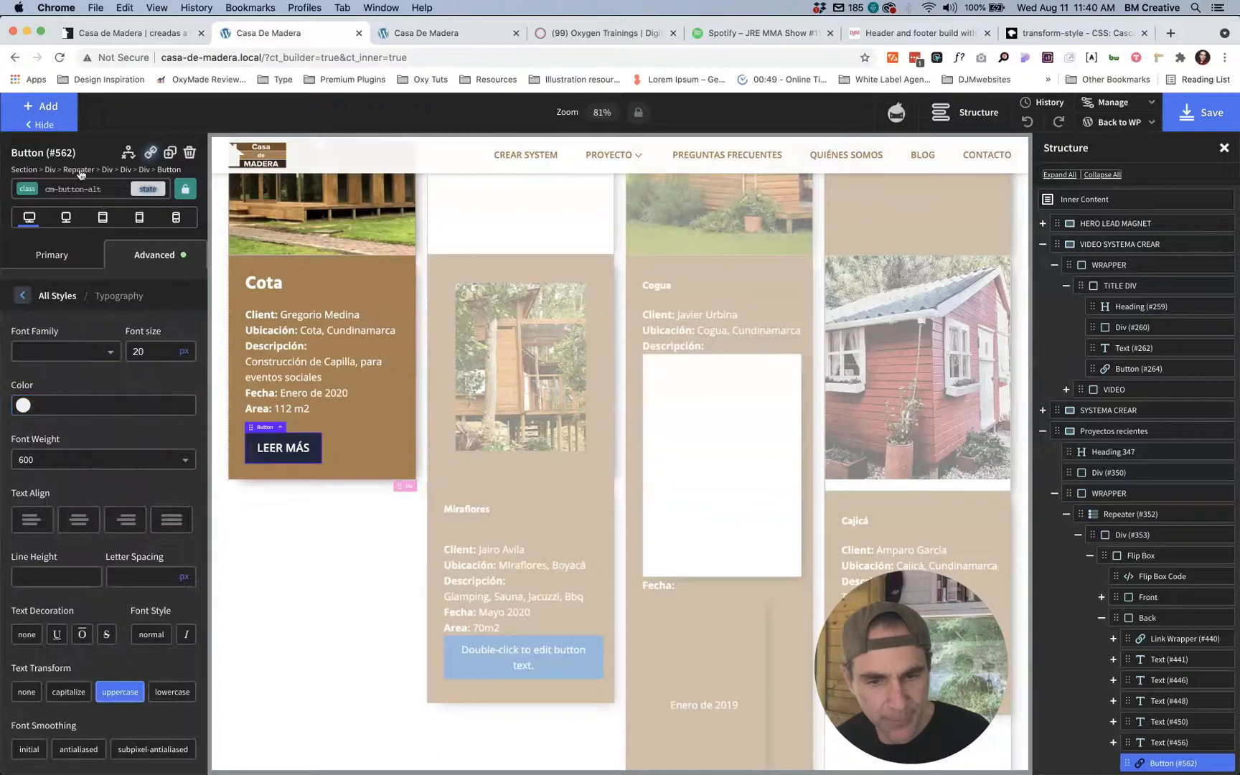
pyautogui.click(147, 189)
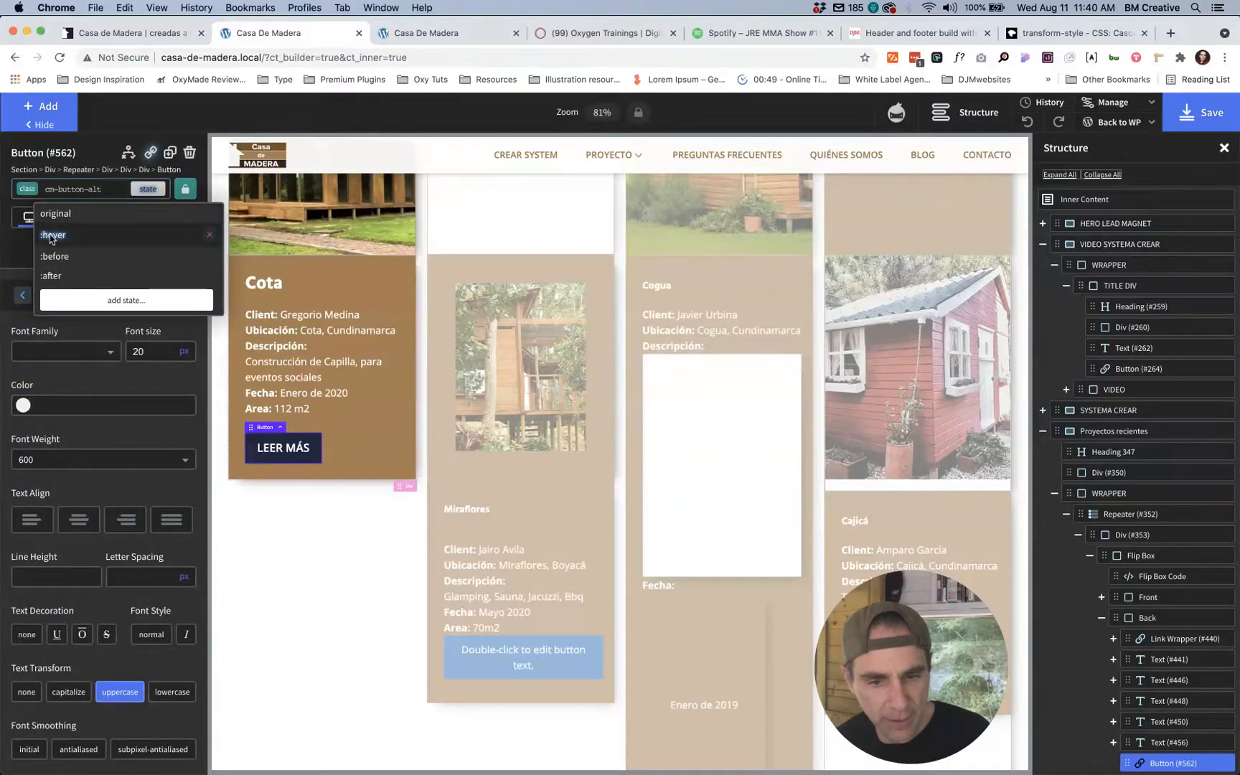
pyautogui.click(51, 236)
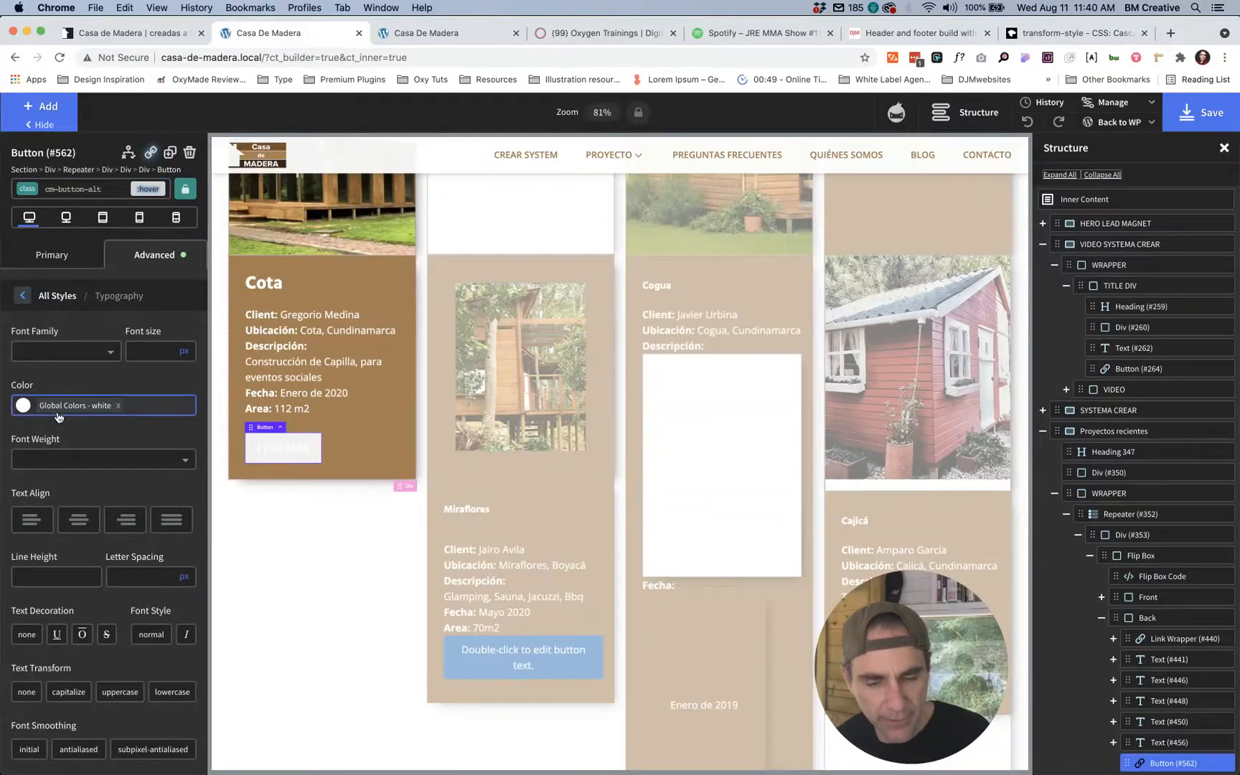
pyautogui.click(118, 407)
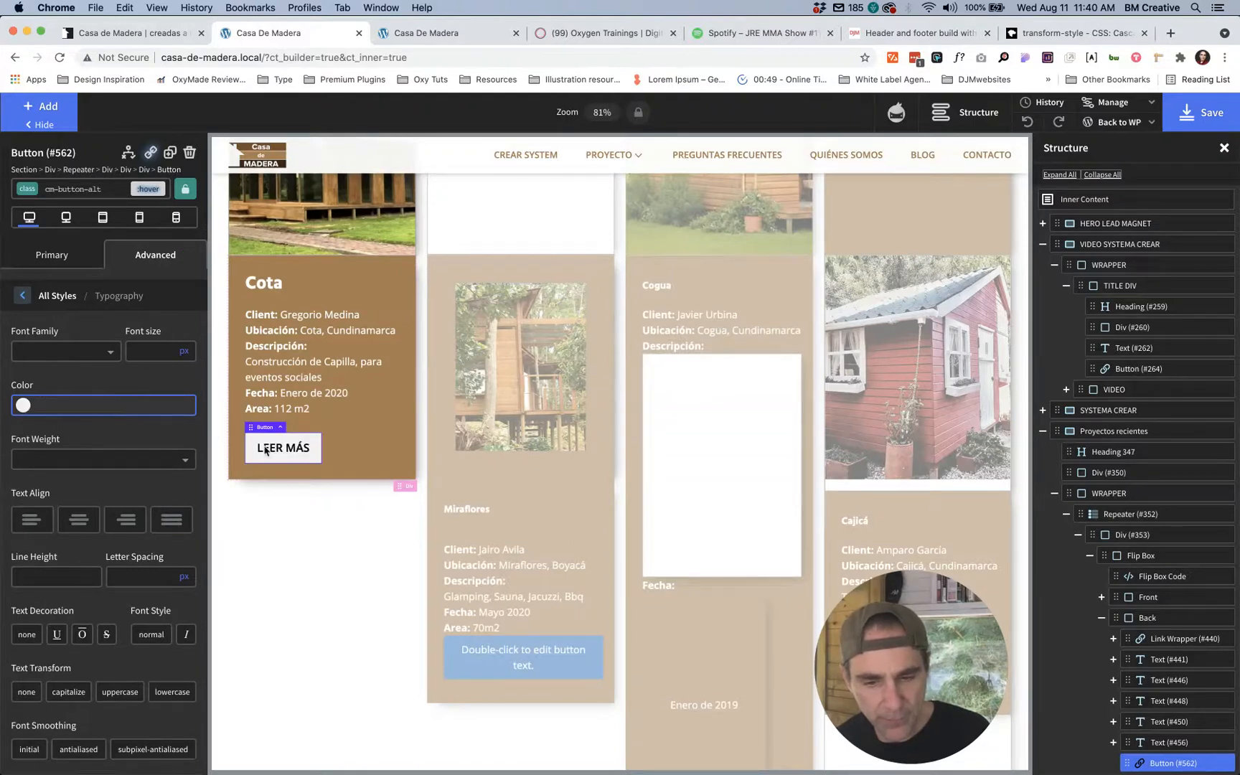
pyautogui.press('super+s')
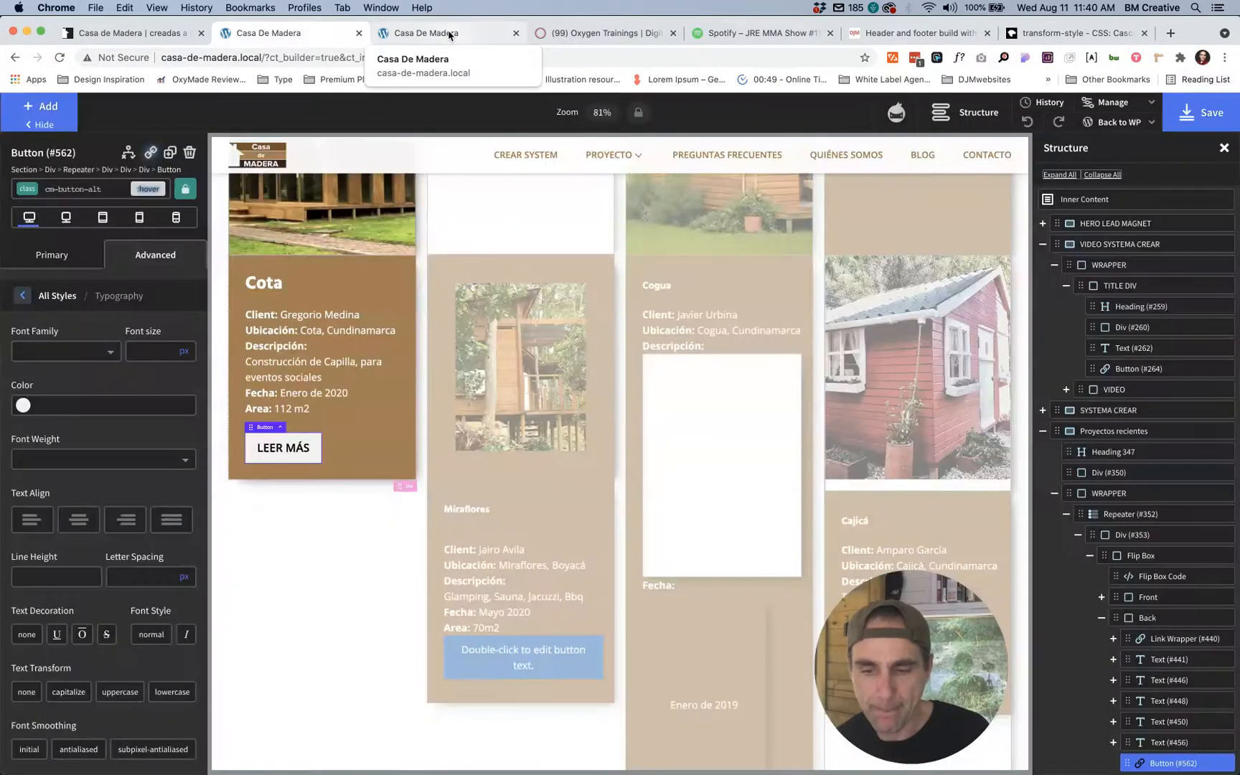
# Step: Reload the live home page and check the Leer Más buttons on the Proyectos Recientes flip cards
pyautogui.click(449, 33)
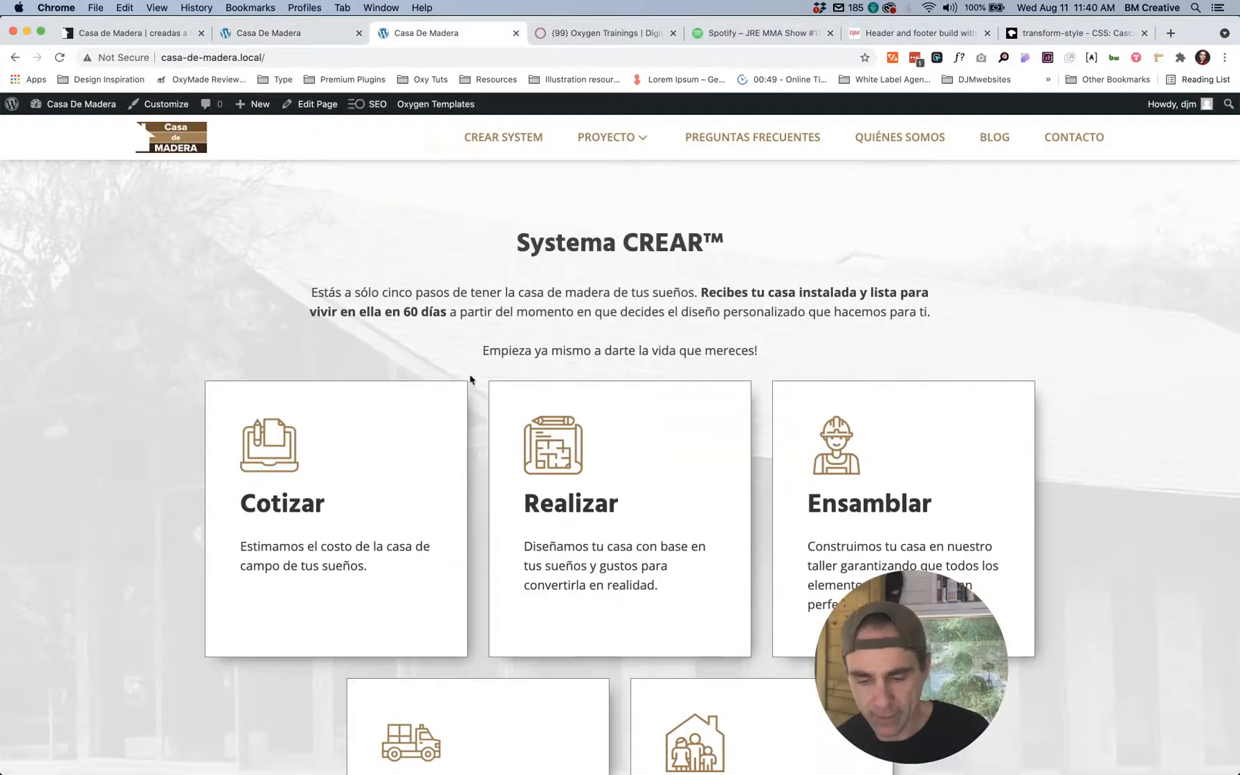
pyautogui.press('super+r')
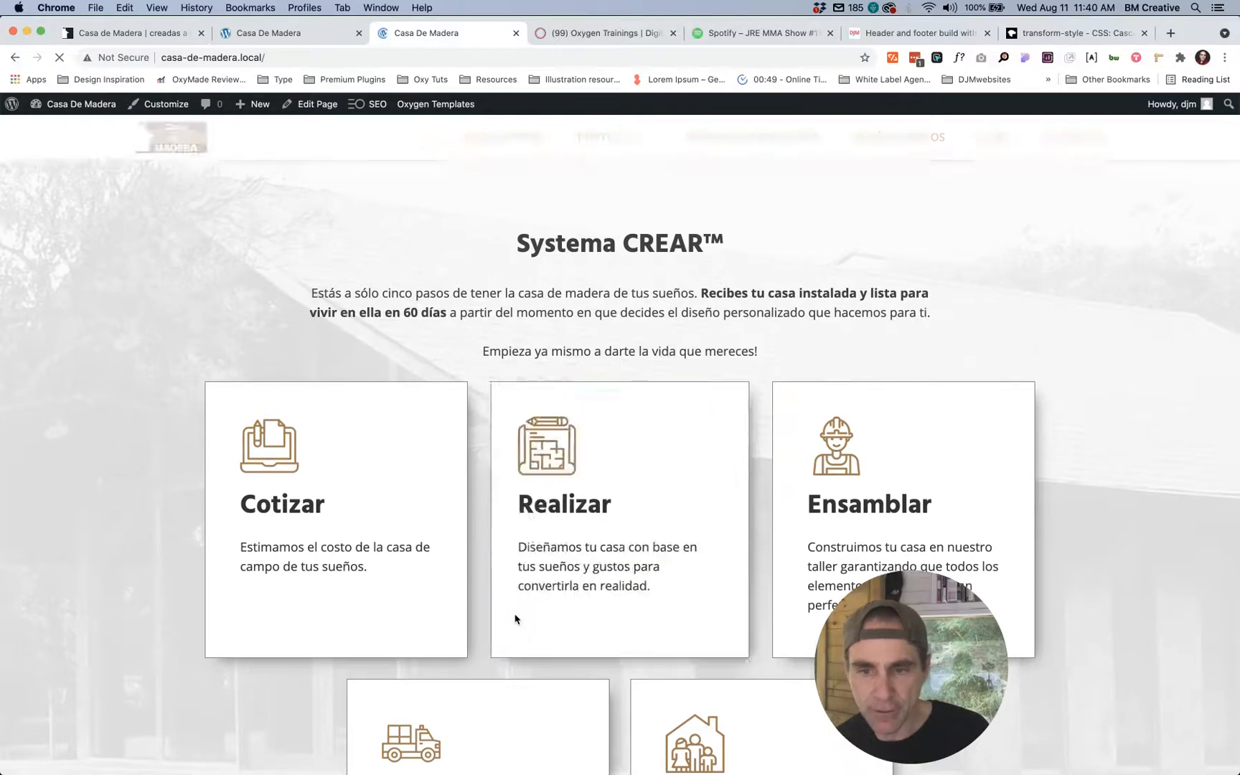
pyautogui.scroll(-15, 515, 619)
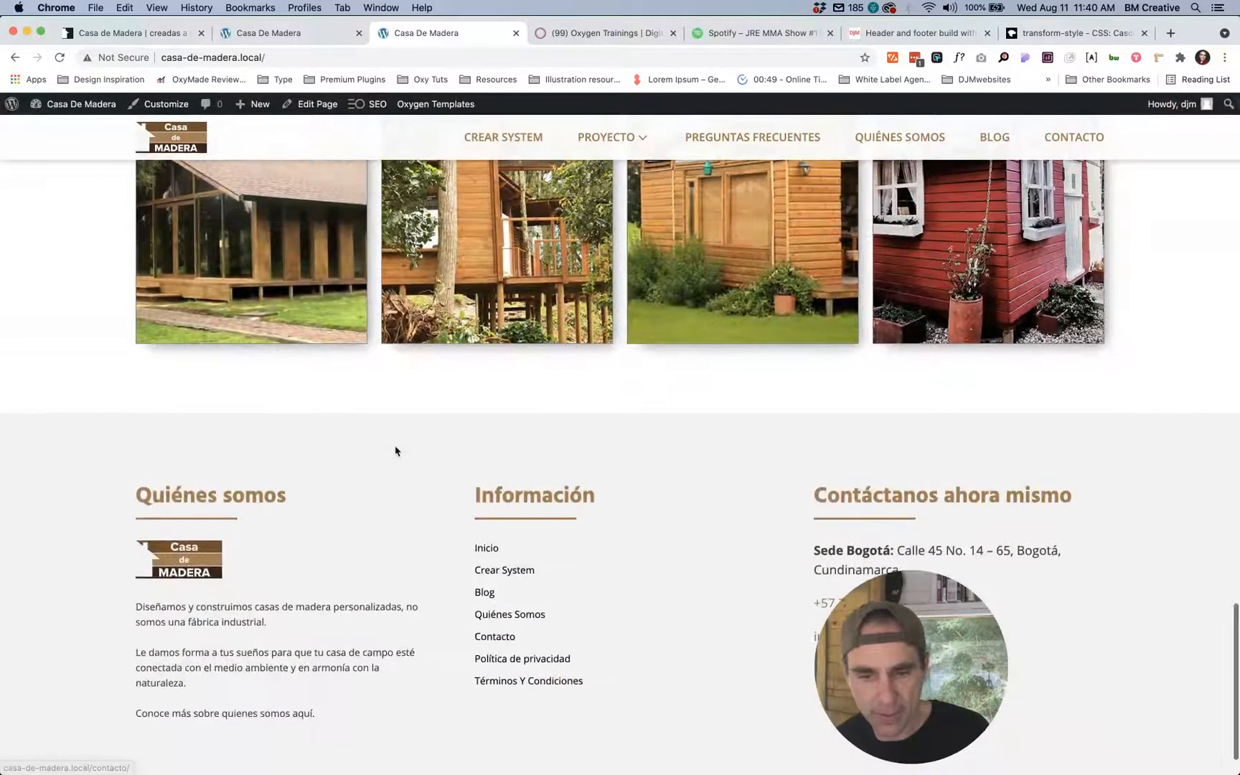
pyautogui.scroll(3, 396, 450)
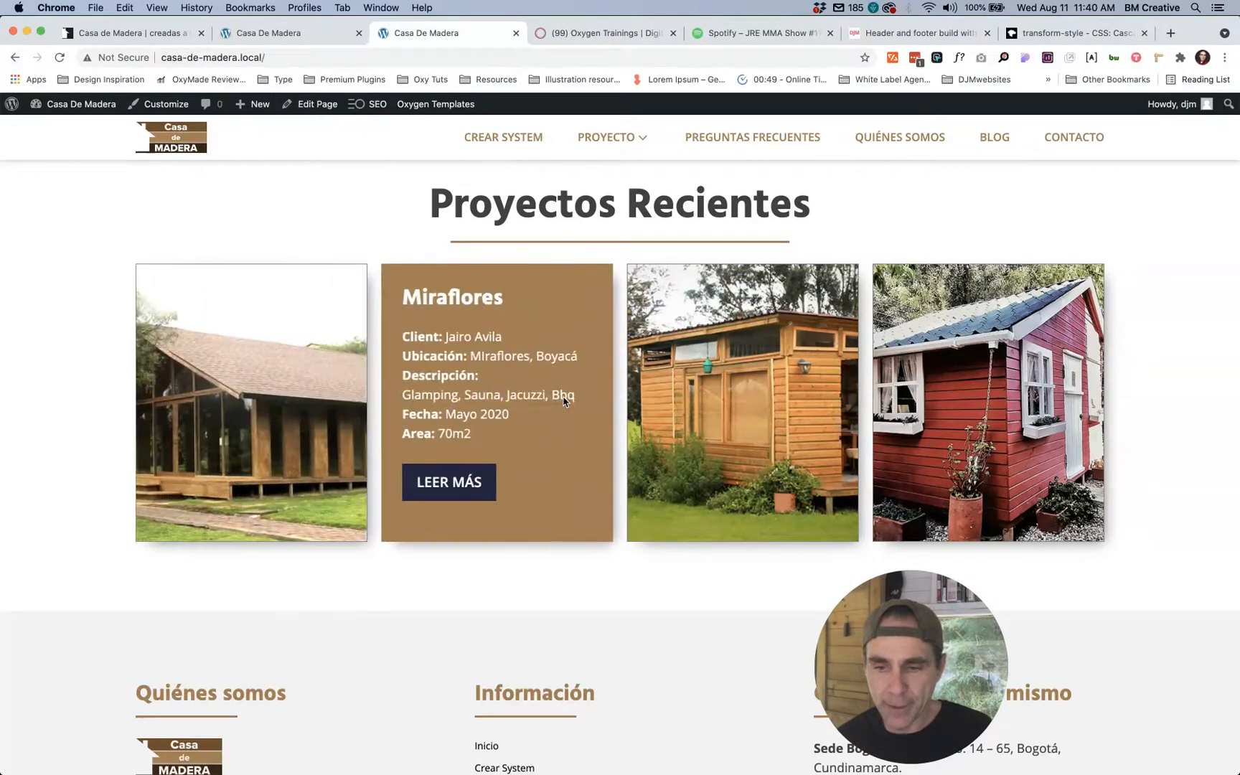
# Step: Select the divider below the Proyectos Recientes heading in the builder and examine its assigned classes
pyautogui.click(251, 29)
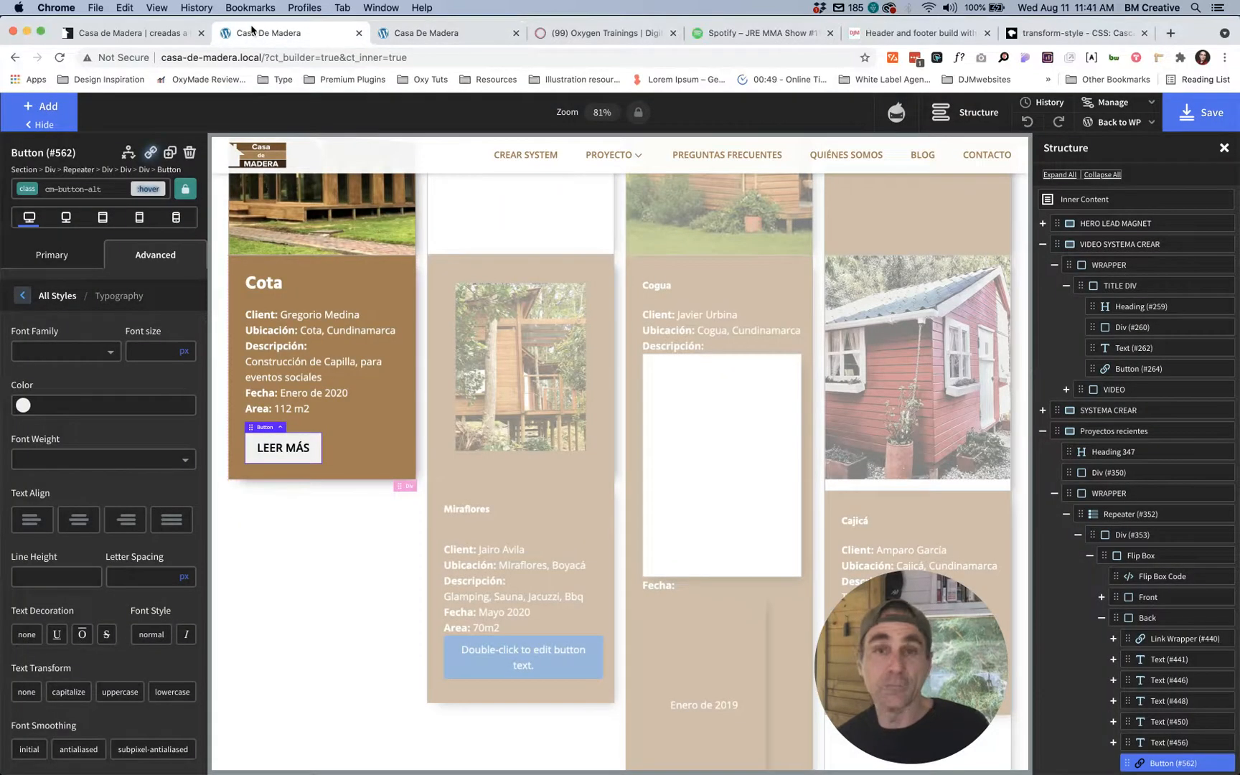
pyautogui.moveTo(422, 602)
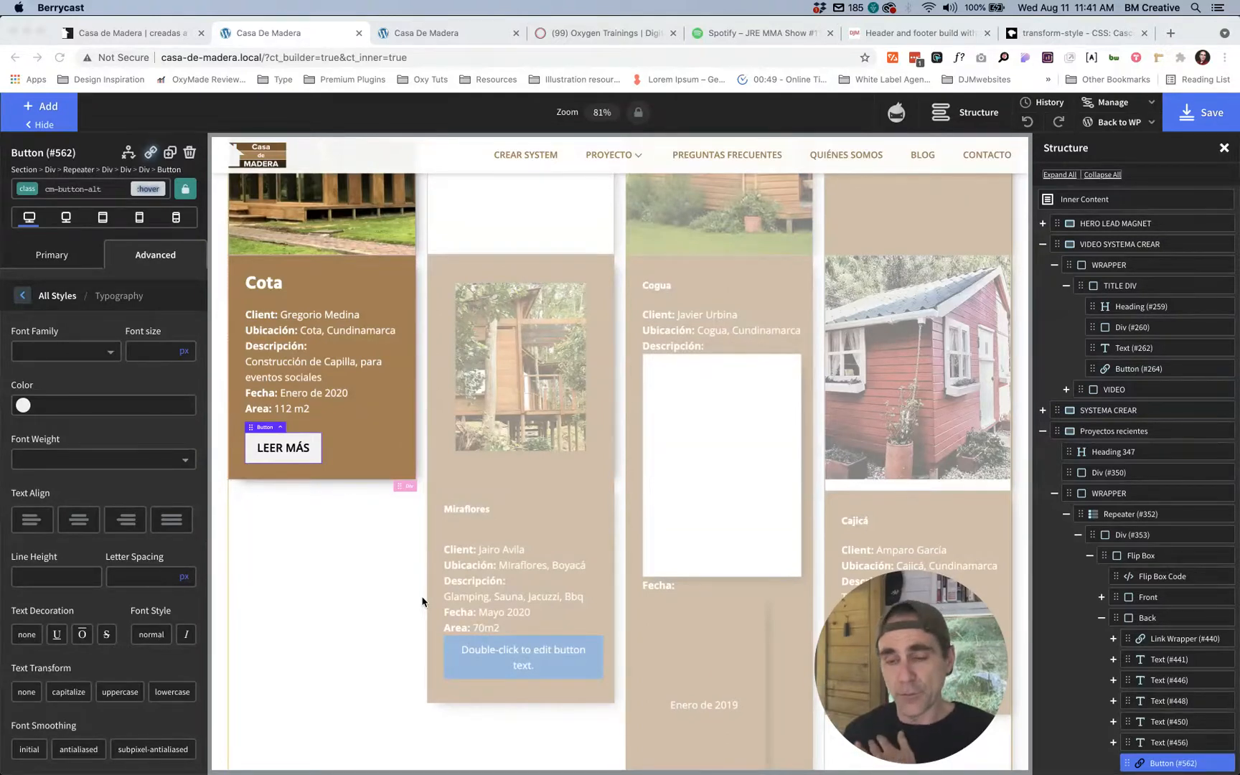
pyautogui.scroll(5, 422, 601)
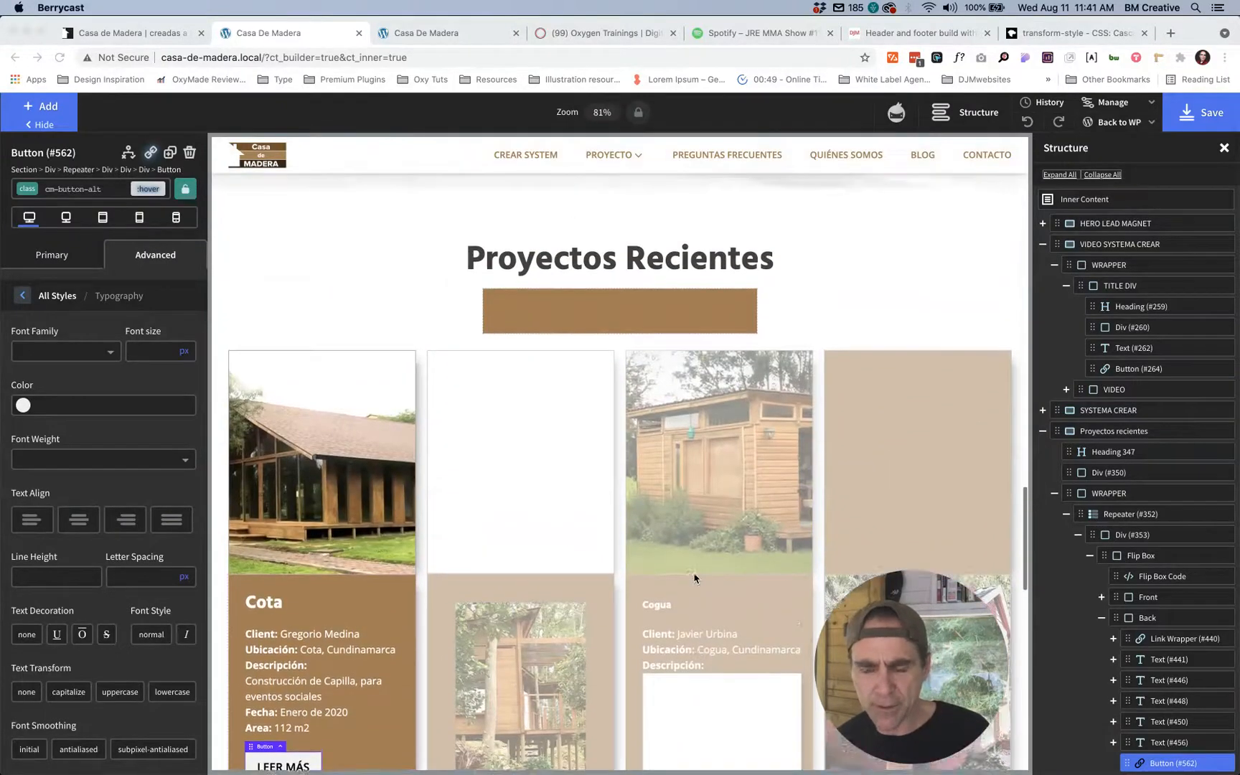
pyautogui.scroll(3, 694, 578)
pyautogui.click(543, 525)
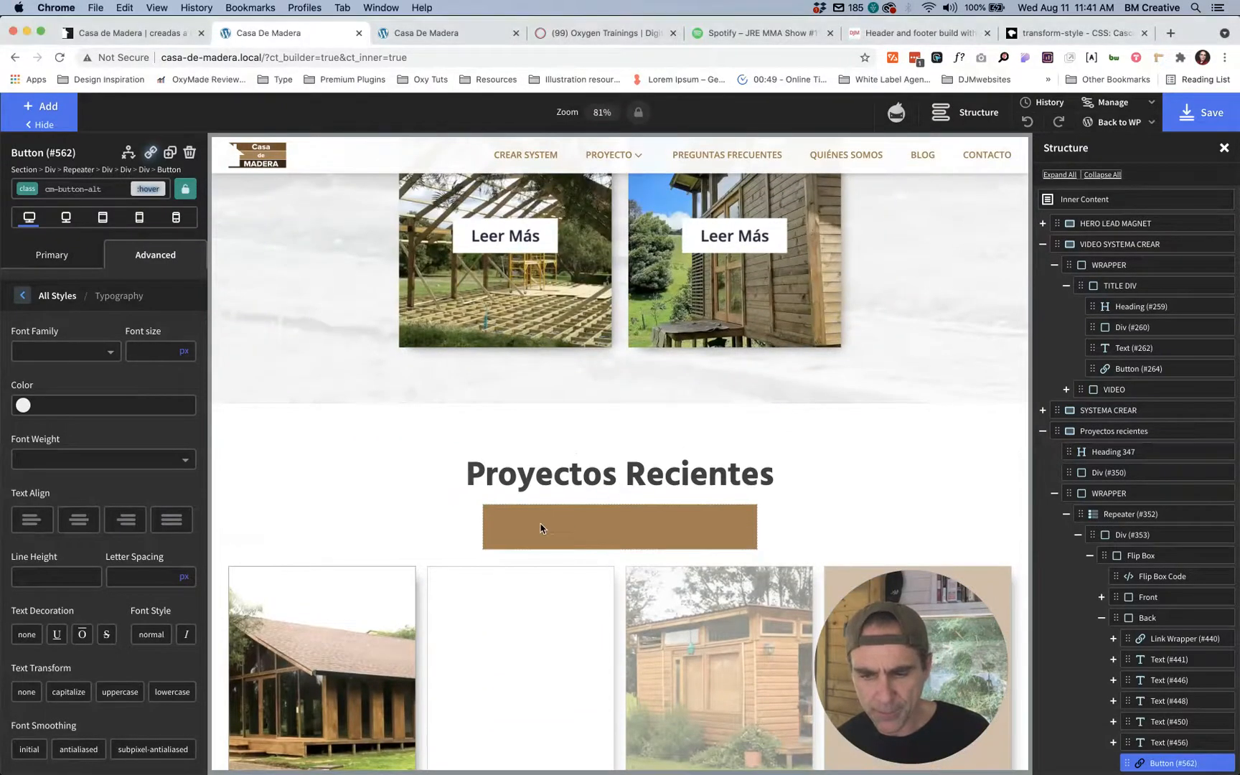
pyautogui.click(539, 526)
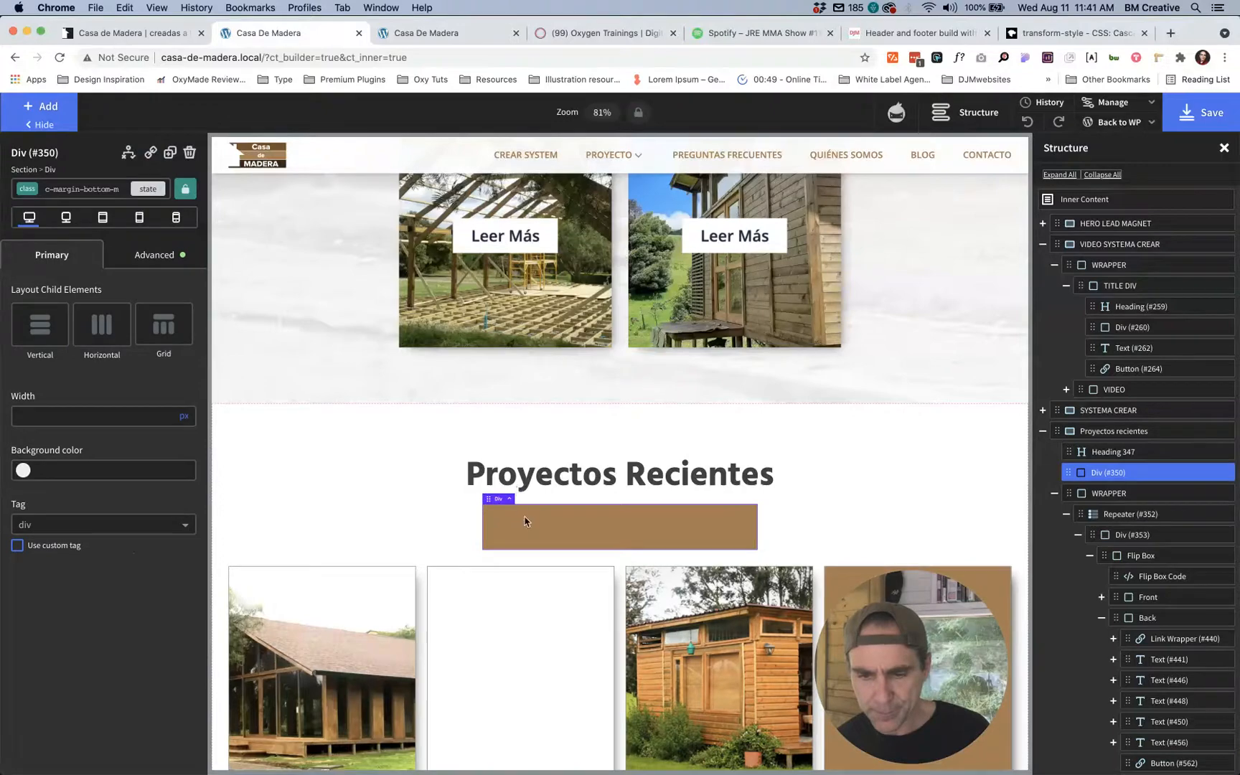
pyautogui.click(104, 189)
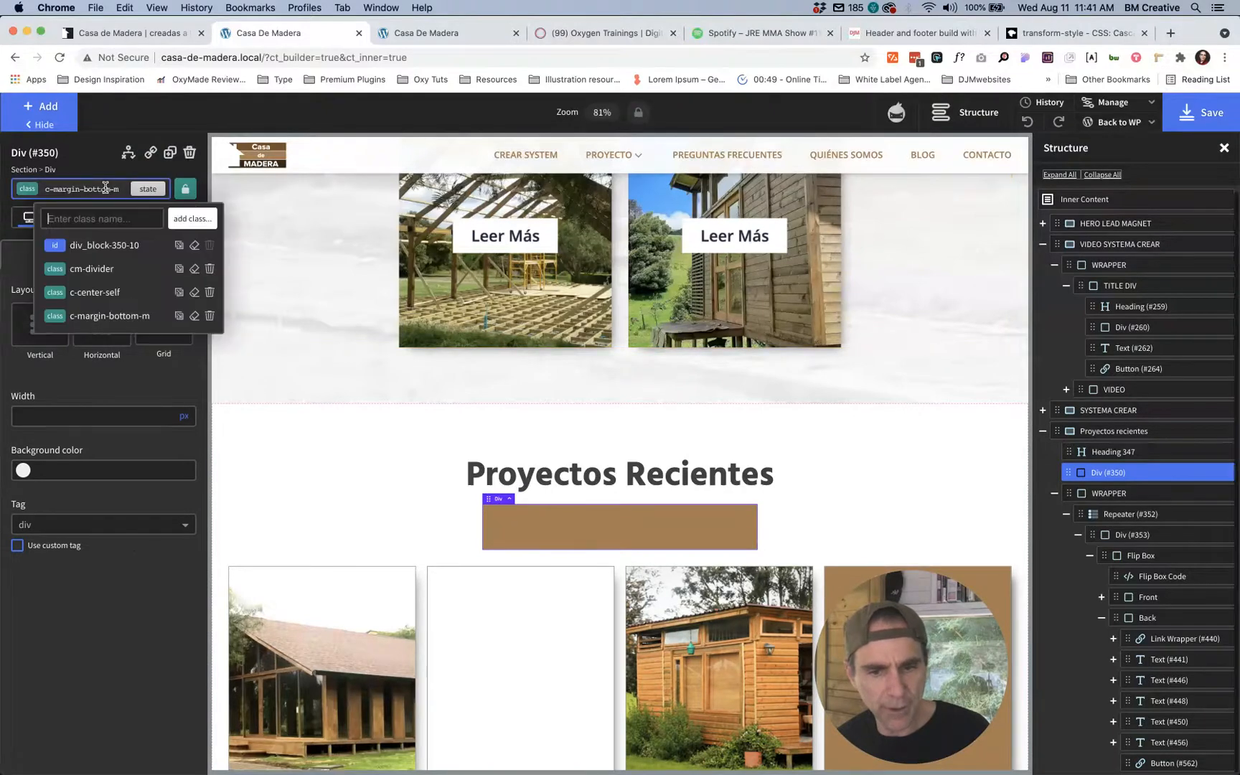
# Step: Compare the Proyectos Recientes heading and divider with the Systema CREAR section on the live home page
pyautogui.click(407, 33)
pyautogui.scroll(3, 449, 269)
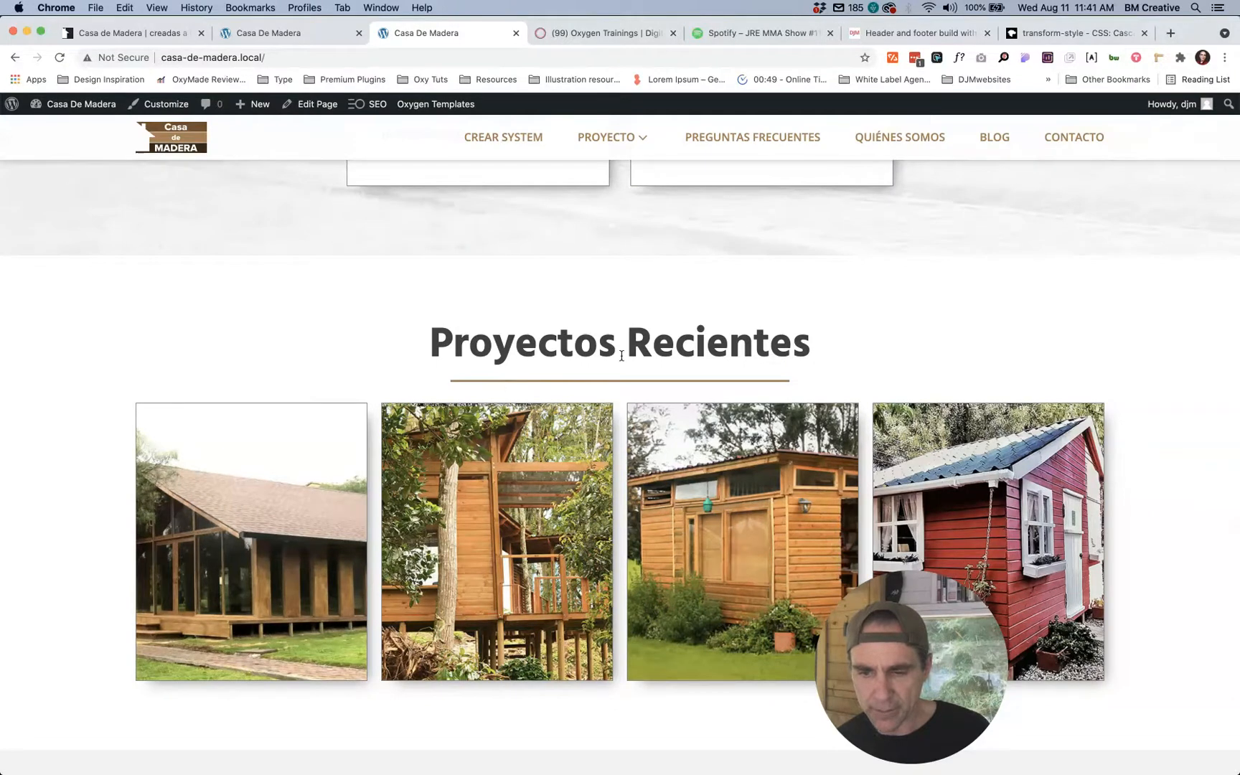
pyautogui.scroll(10, 616, 361)
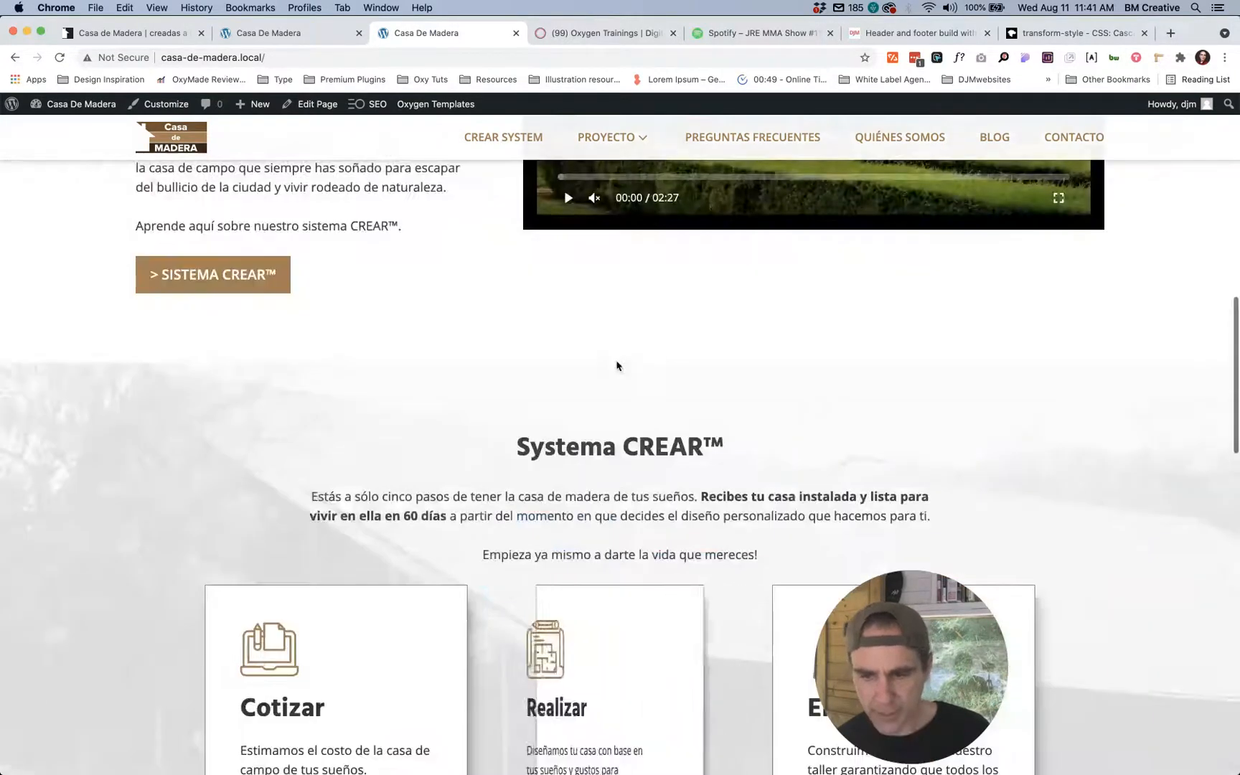
pyautogui.scroll(-3, 595, 323)
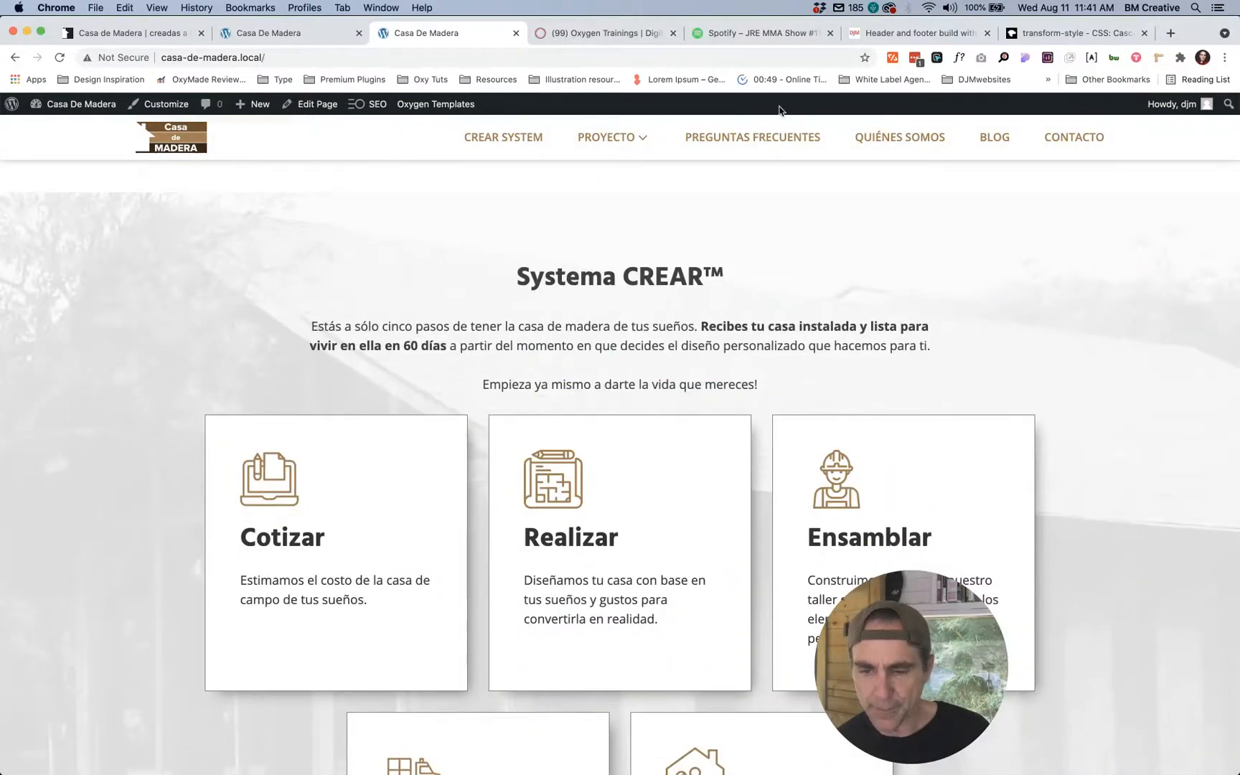
# Step: Inspect the font details of the Systema CREAR and Proyectos Recientes headings on the live home page with WhatFont
pyautogui.click(959, 58)
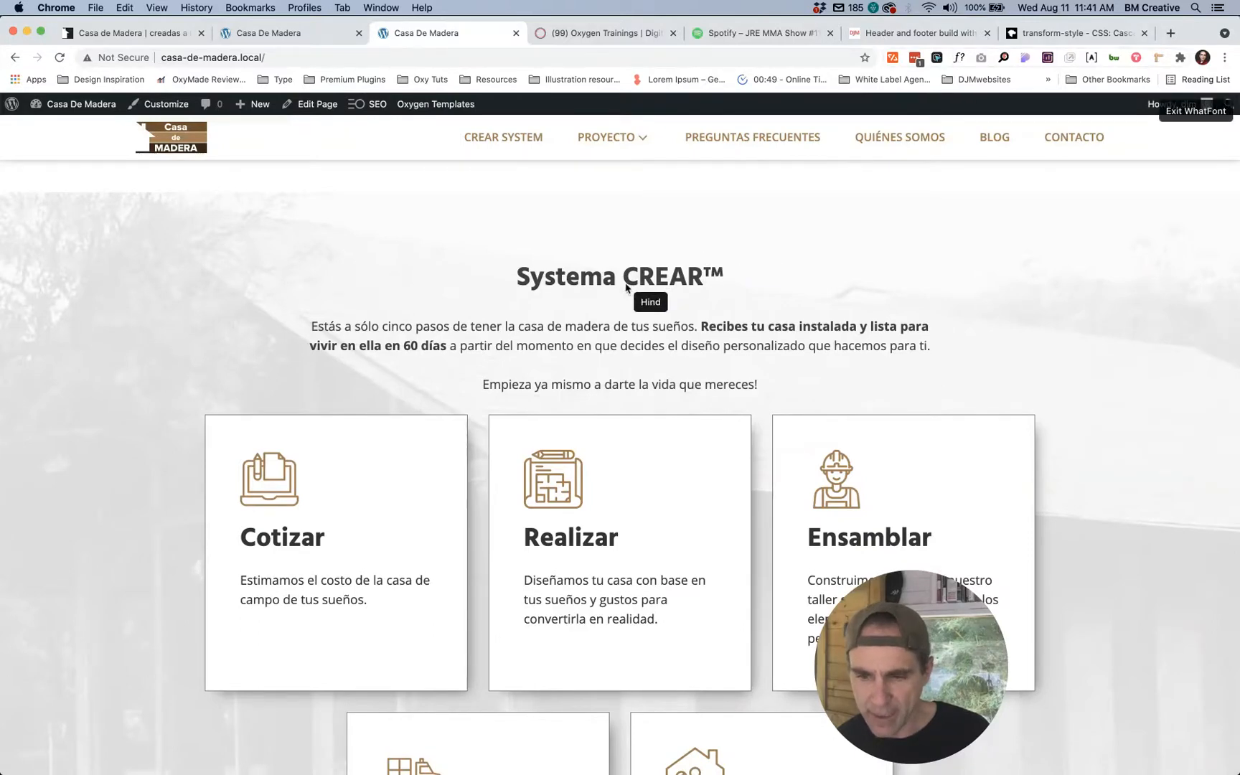
pyautogui.click(628, 284)
pyautogui.scroll(-10, 617, 430)
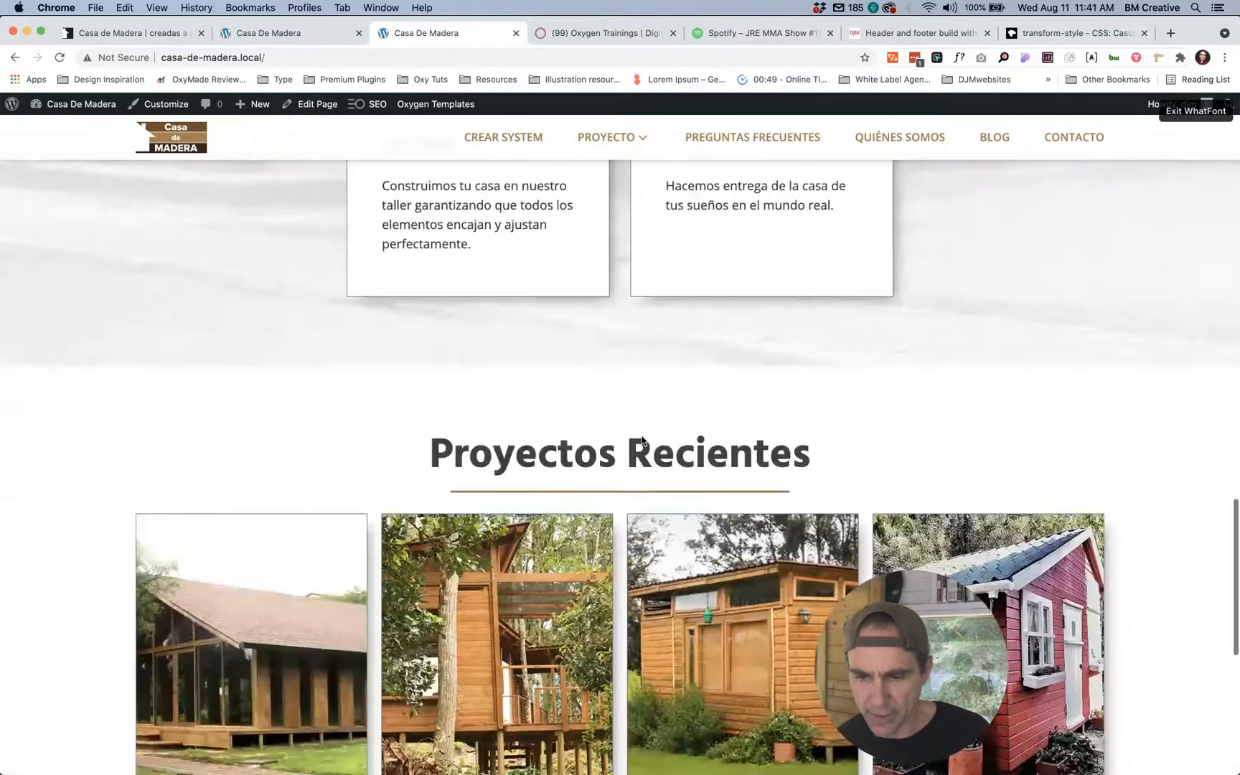
pyautogui.click(635, 463)
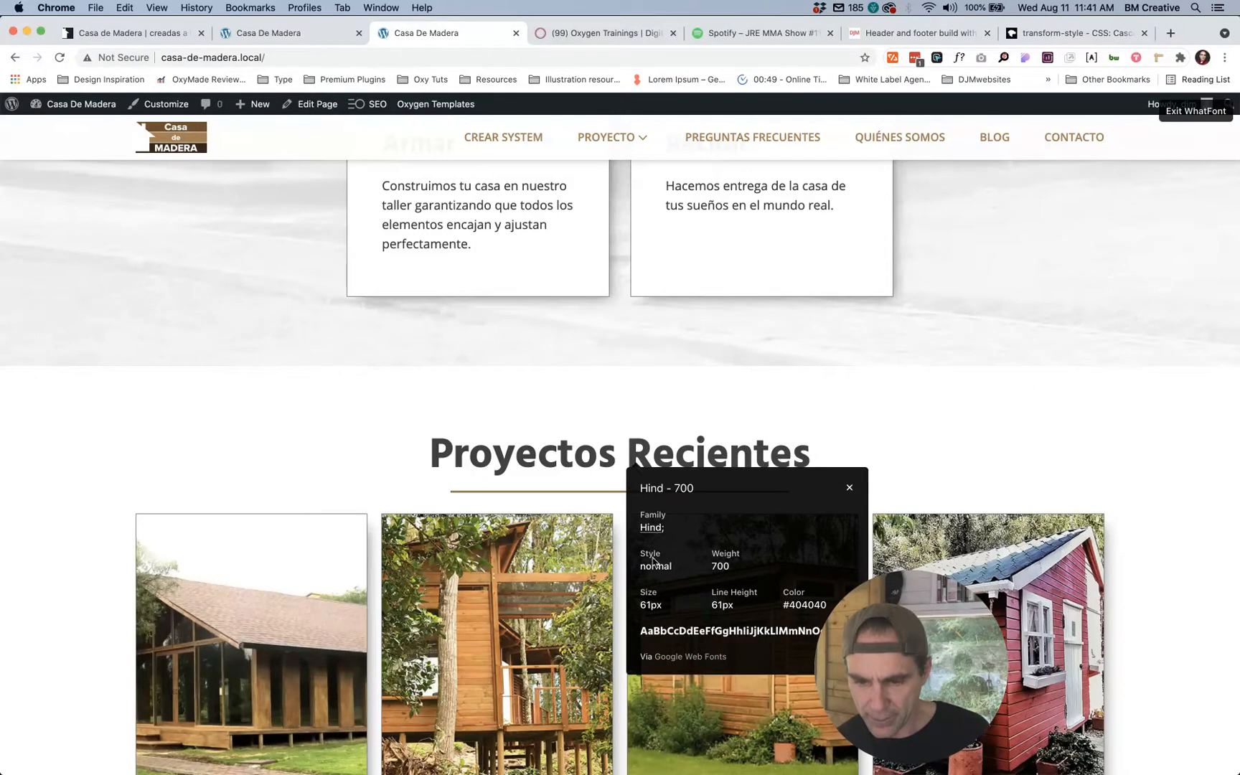
pyautogui.click(851, 490)
# Step: Compare the settings of the Proyectos Recientes and Systema CREAR headings in the builder, including their tags
pyautogui.click(294, 33)
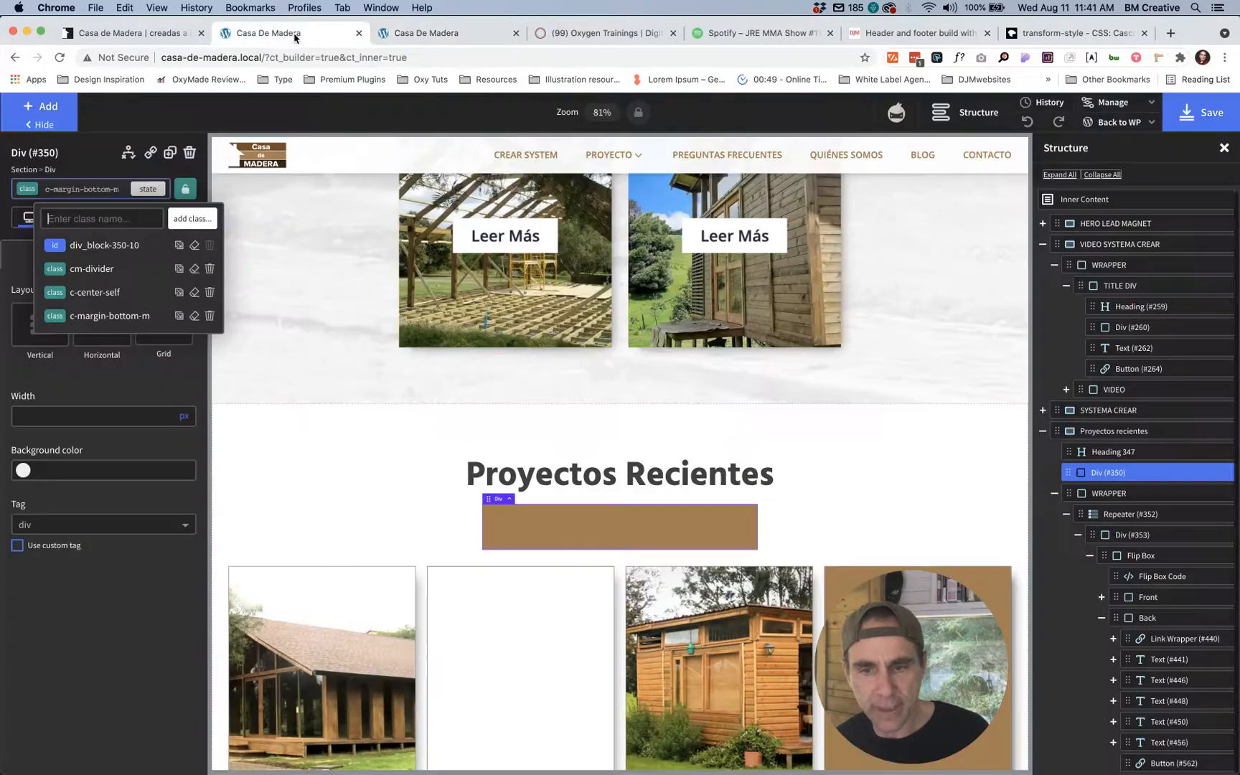
pyautogui.click(537, 483)
pyautogui.scroll(5, 454, 440)
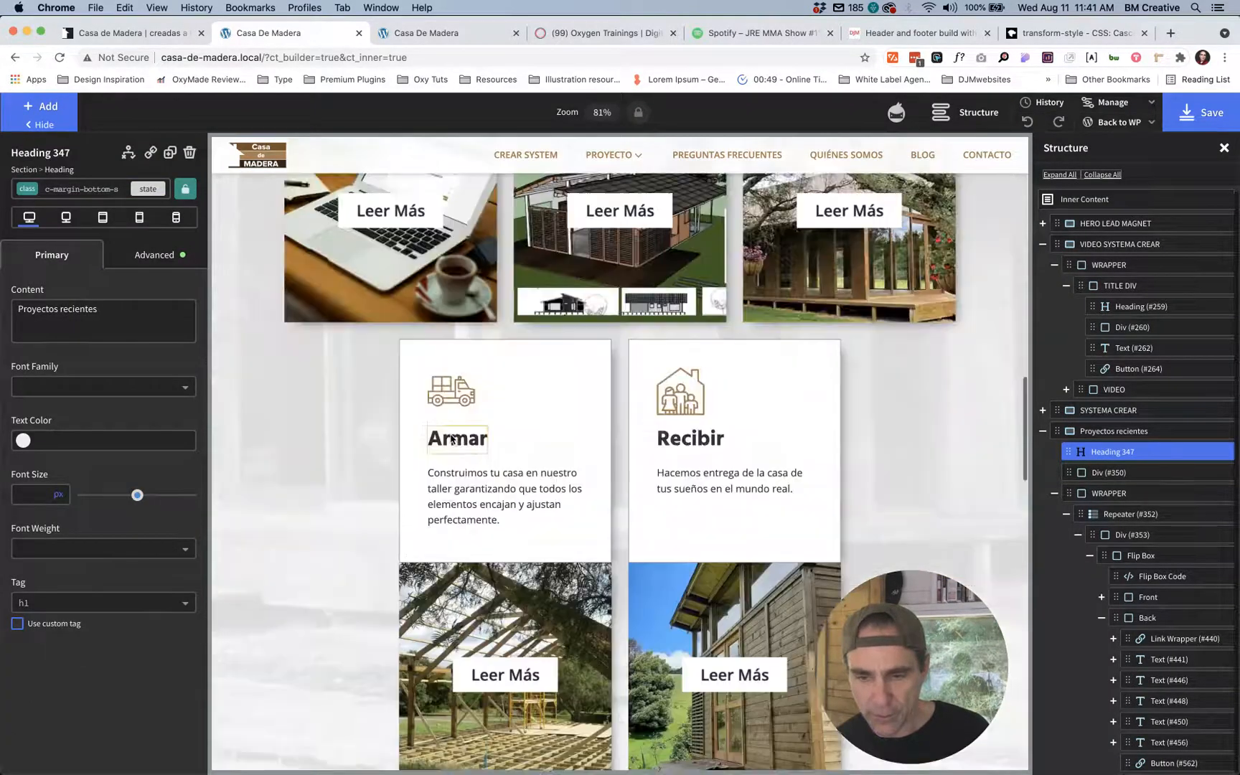
pyautogui.scroll(6, 454, 439)
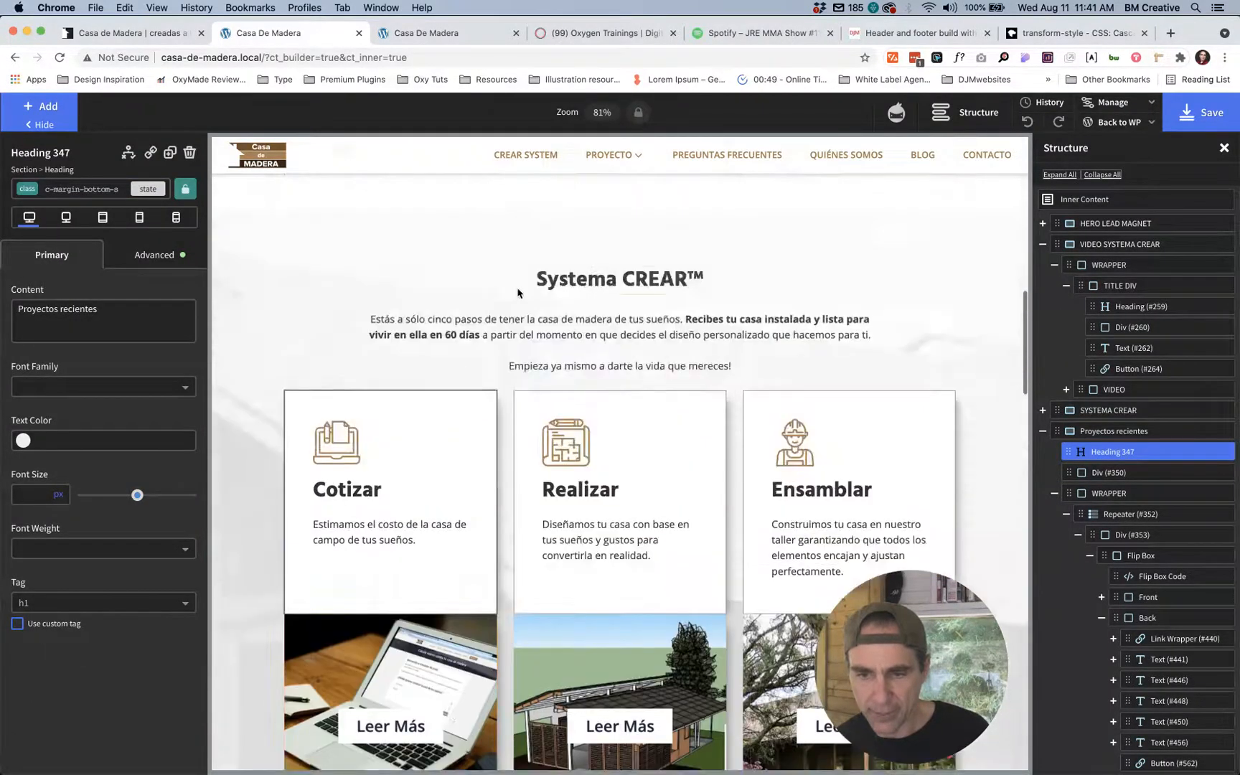
pyautogui.click(620, 279)
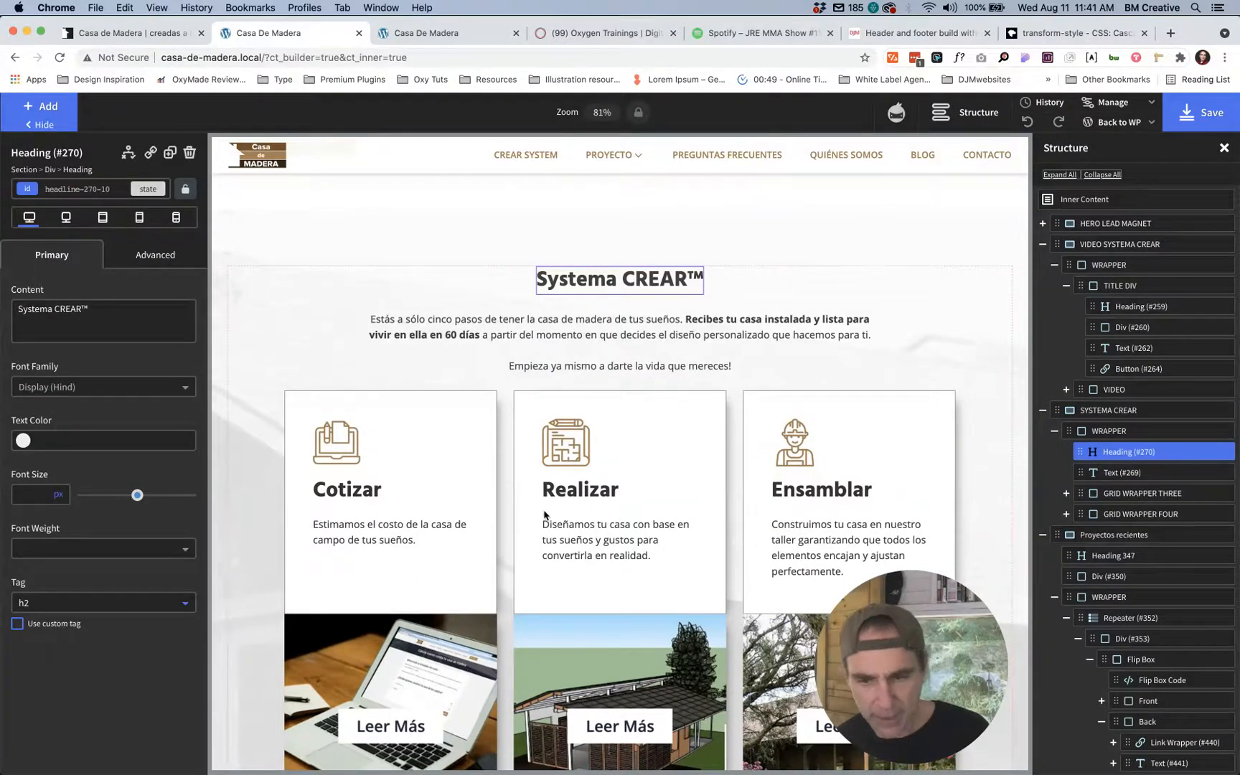
pyautogui.scroll(-5, 543, 510)
pyautogui.scroll(-5, 544, 514)
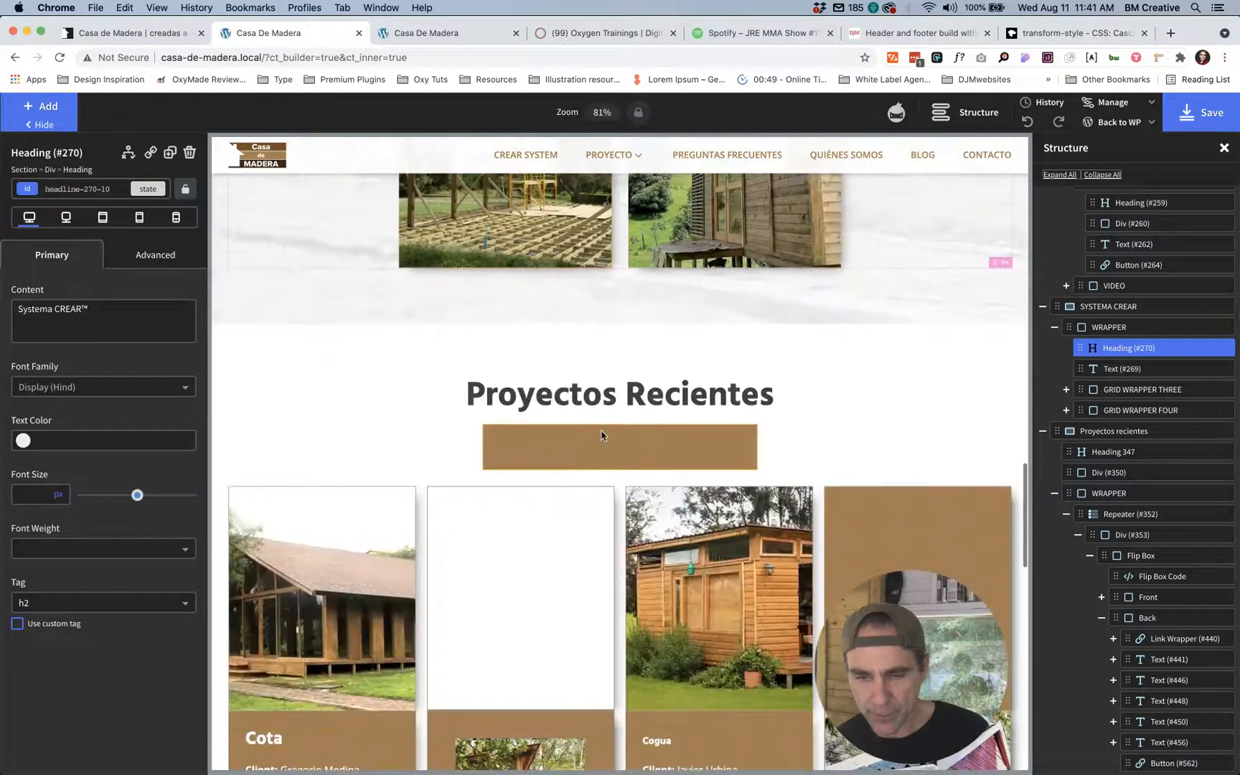
# Step: Set the Proyectos Recientes heading's tag to H2 and check the saved result on the live home page
pyautogui.click(585, 395)
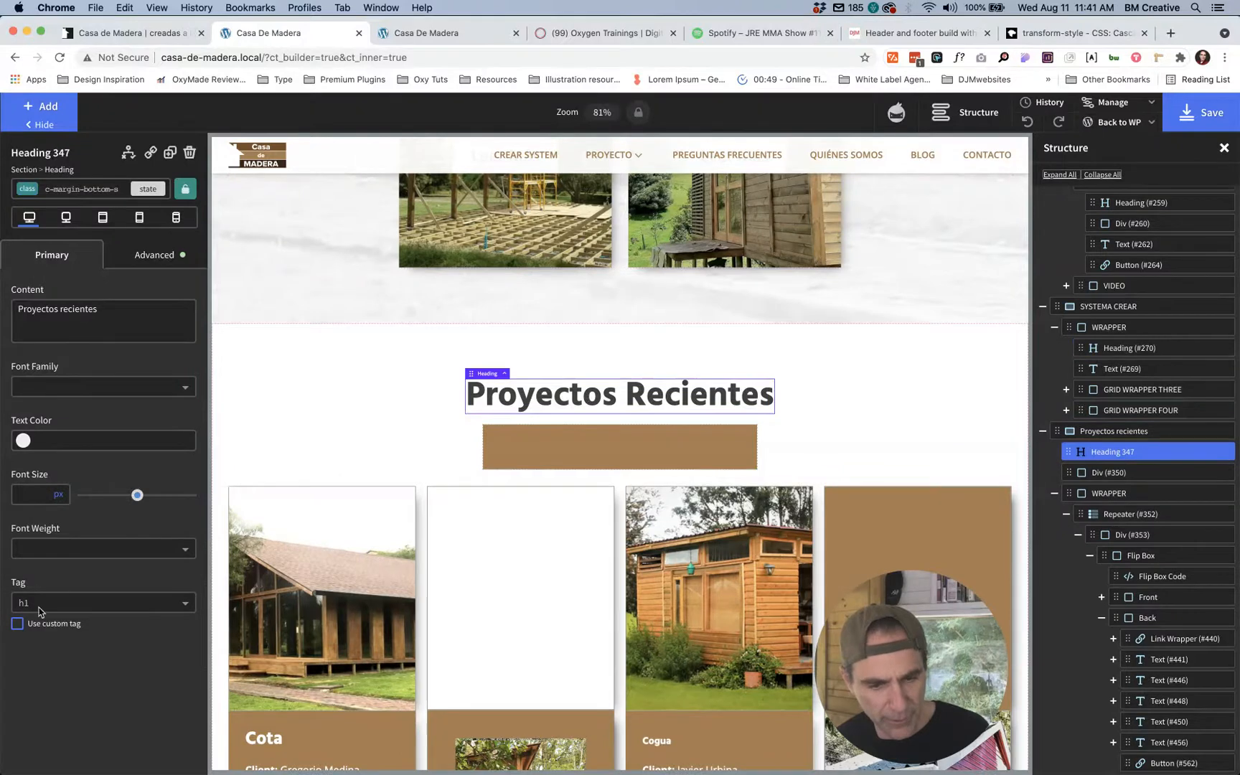
pyautogui.click(58, 611)
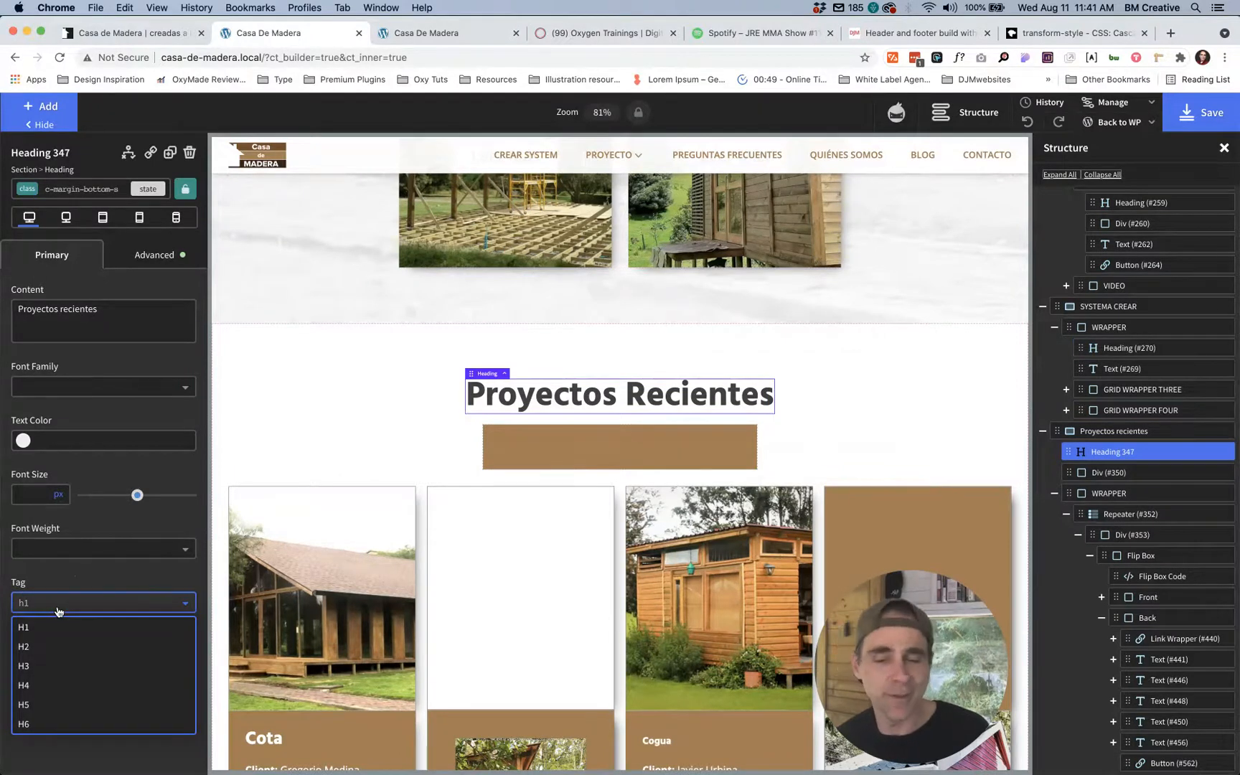
pyautogui.click(59, 646)
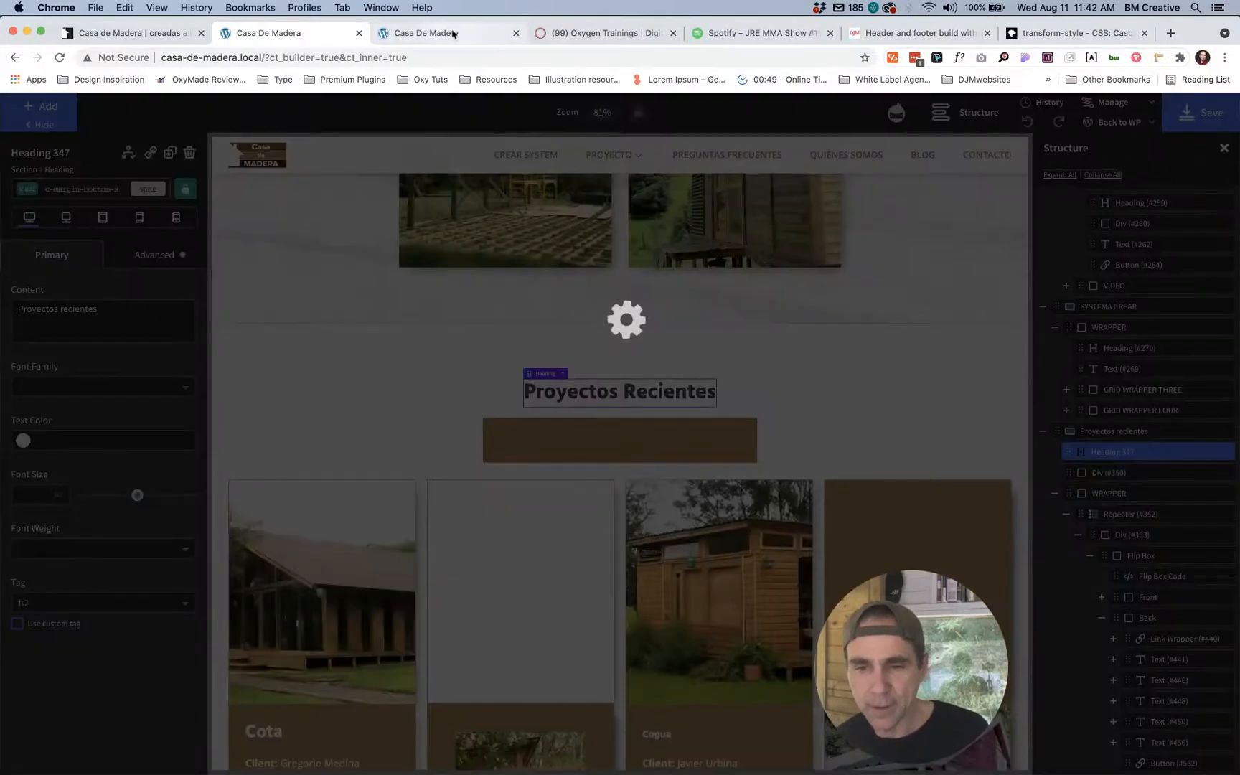
pyautogui.click(452, 34)
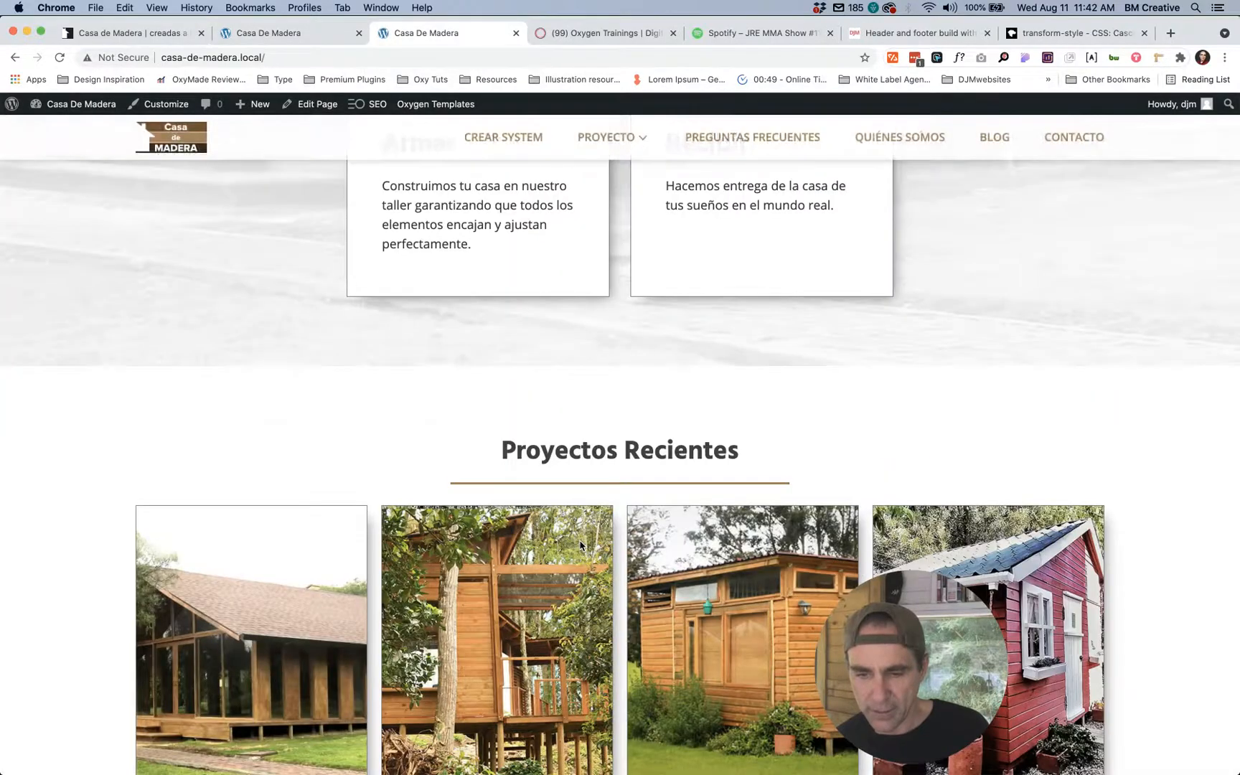
pyautogui.scroll(-3, 580, 545)
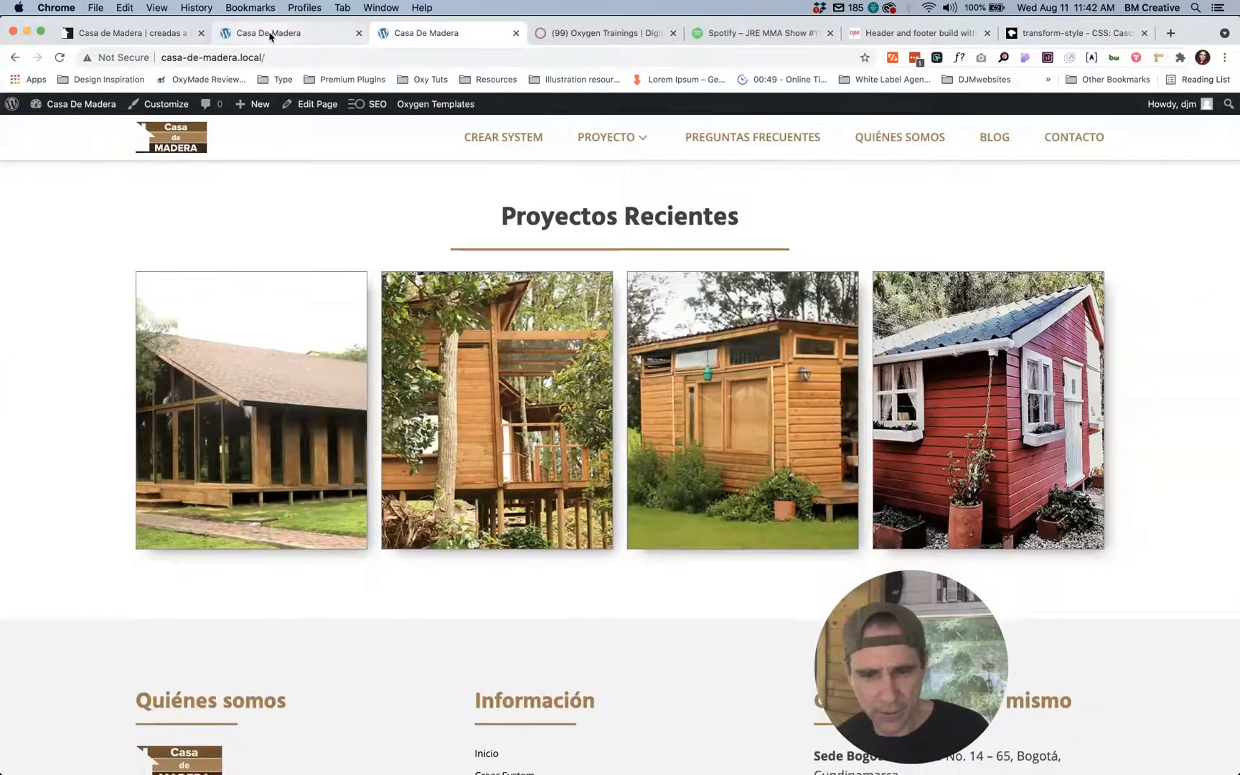
# Step: Replace the c-margin-bottom-m class with c-margin-bottom-xl on the divider below the Proyectos Recientes heading and save the page
pyautogui.click(269, 33)
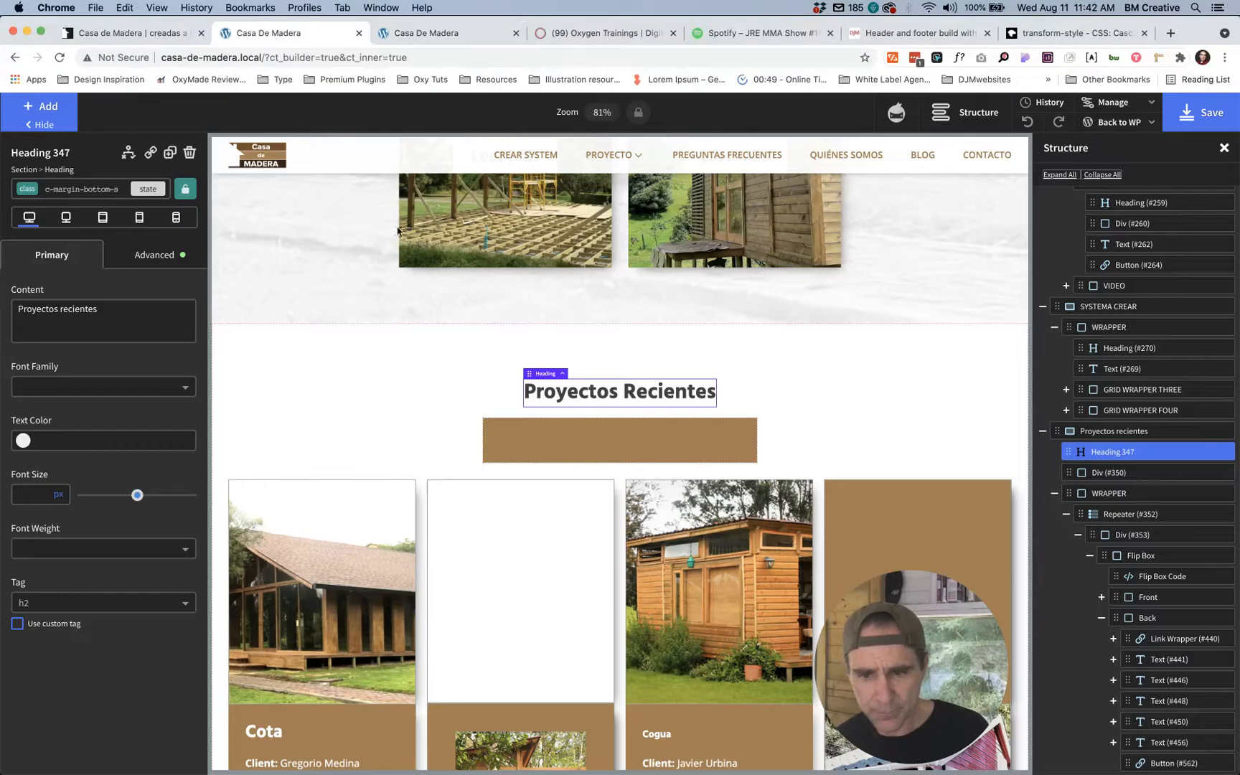
pyautogui.click(588, 448)
pyautogui.click(95, 188)
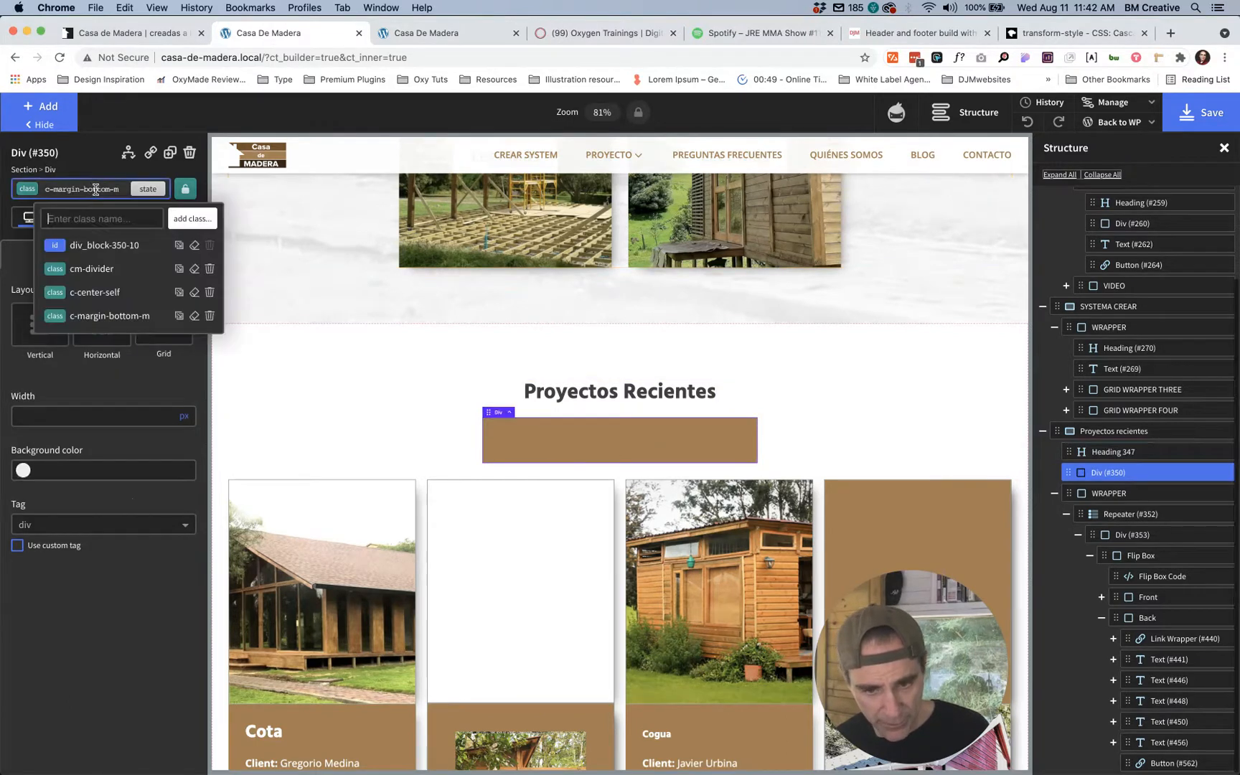
pyautogui.click(209, 315)
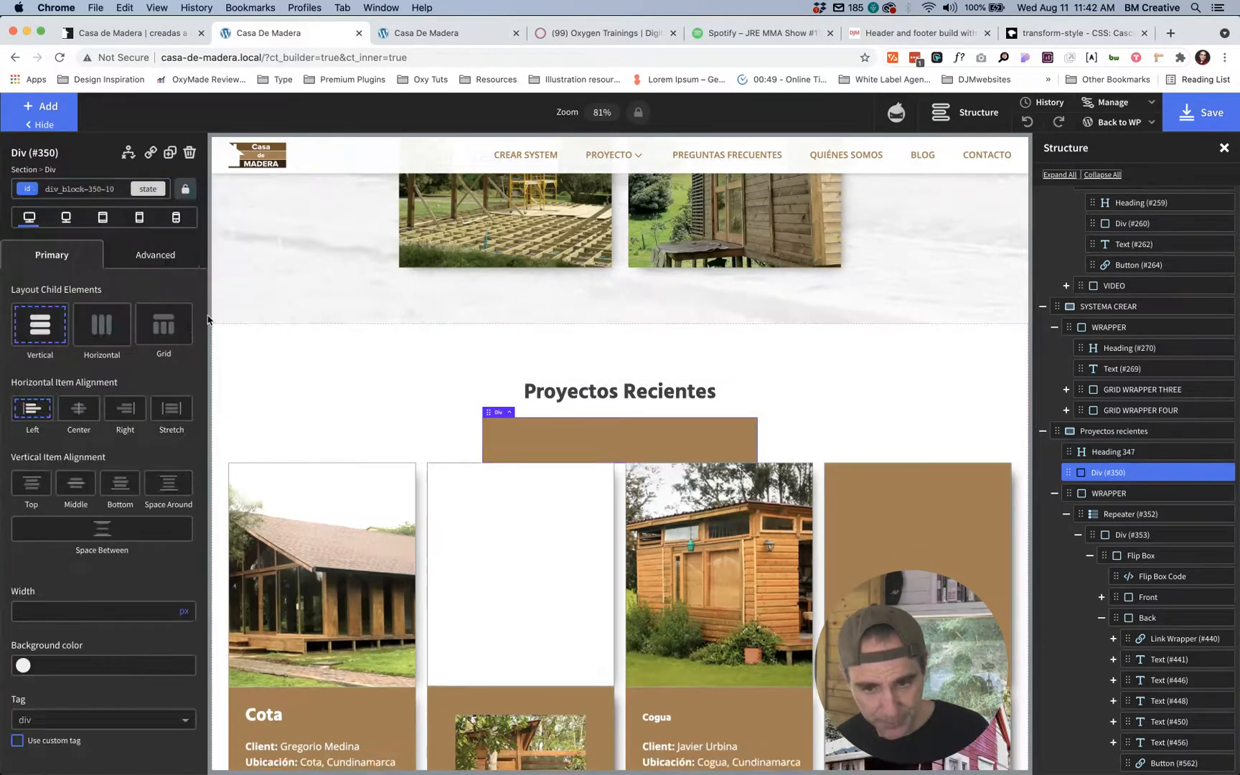
pyautogui.click(112, 188)
pyautogui.write('m')
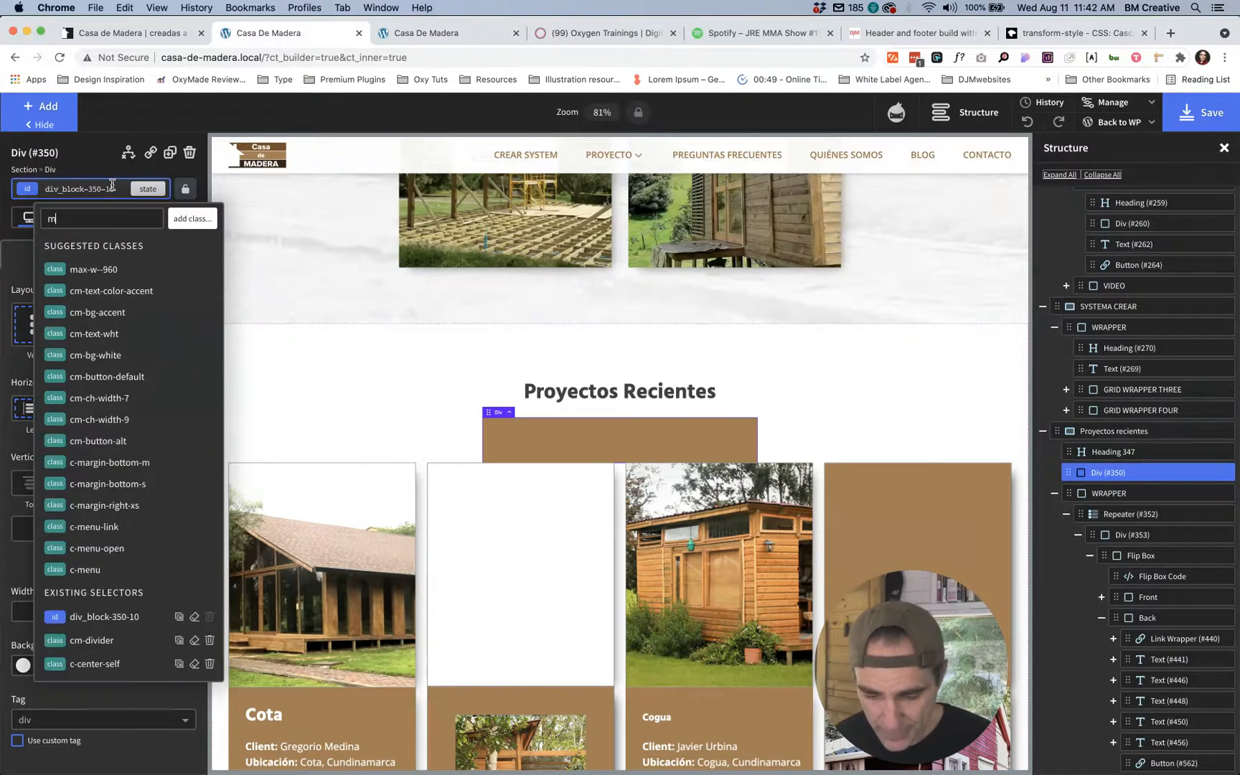
pyautogui.write('argin')
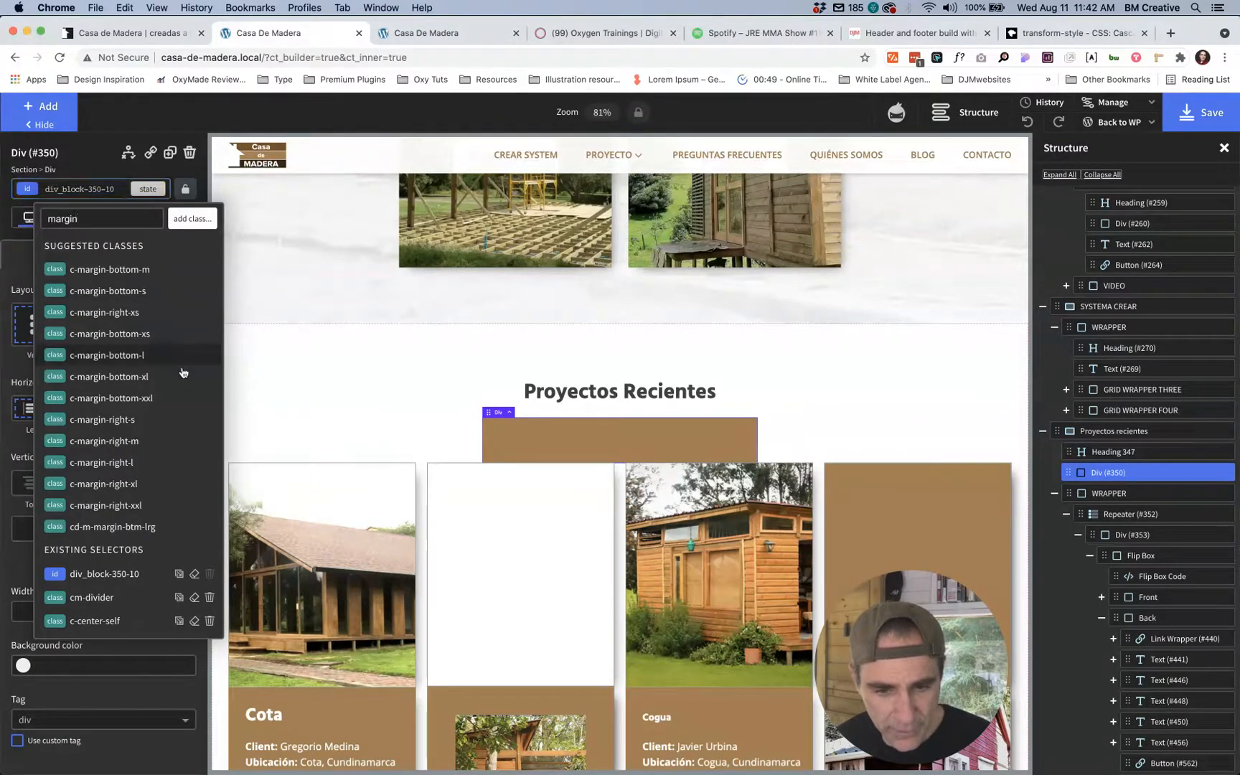
pyautogui.click(99, 379)
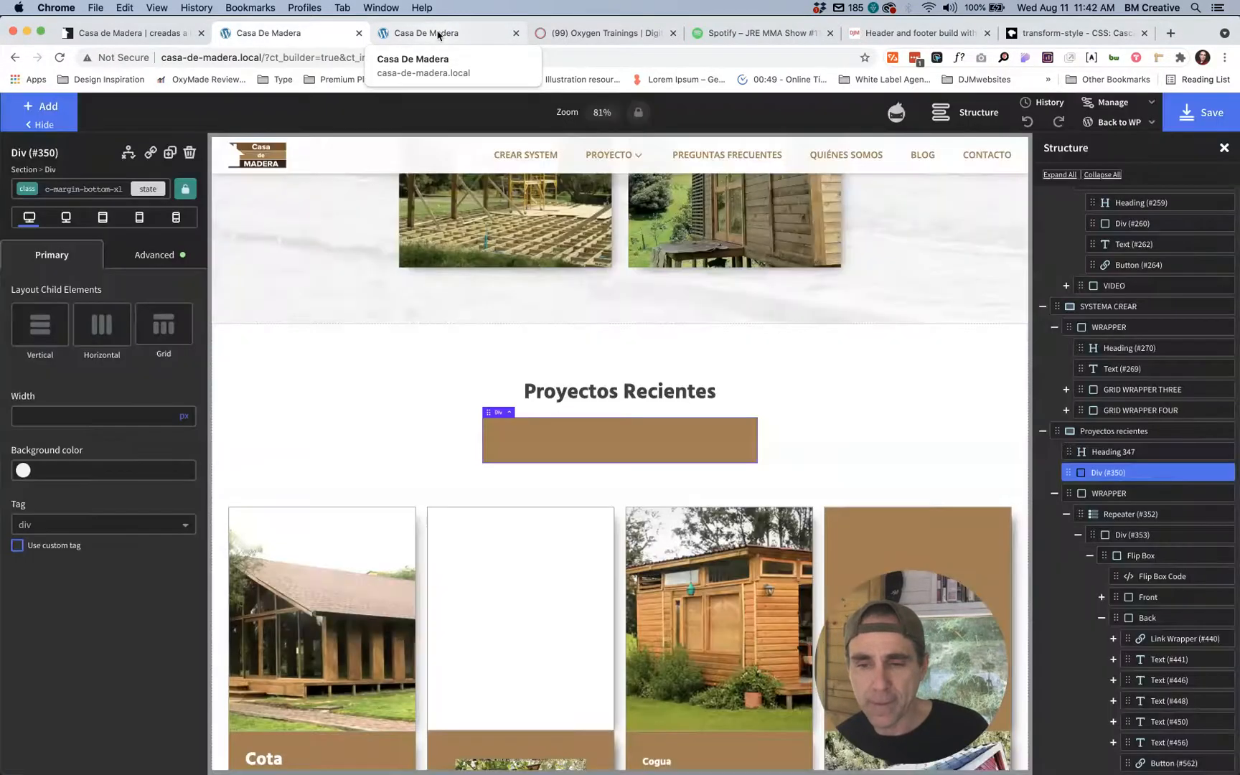
# Step: Reload the live home page and check the Proyectos Recientes divider spacing and flip cards
pyautogui.click(437, 33)
pyautogui.press('super+r')
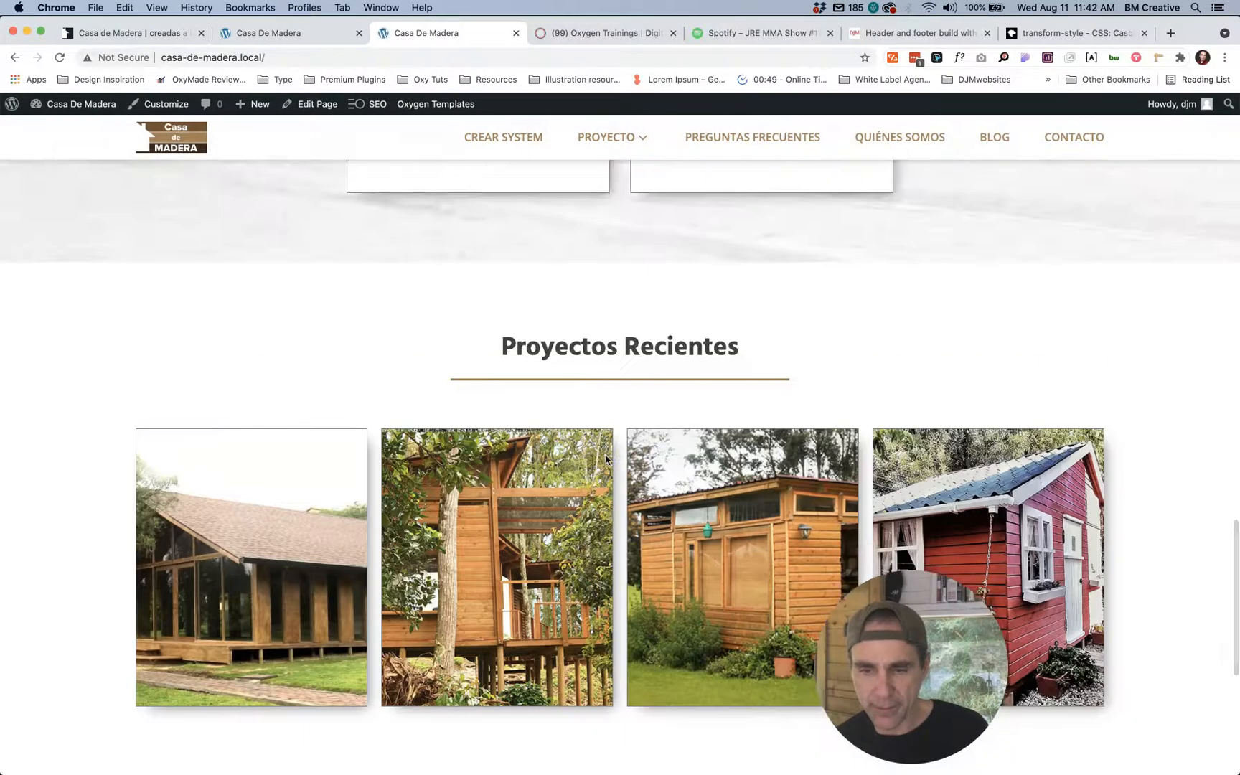
pyautogui.scroll(-2, 607, 460)
pyautogui.scroll(1, 606, 460)
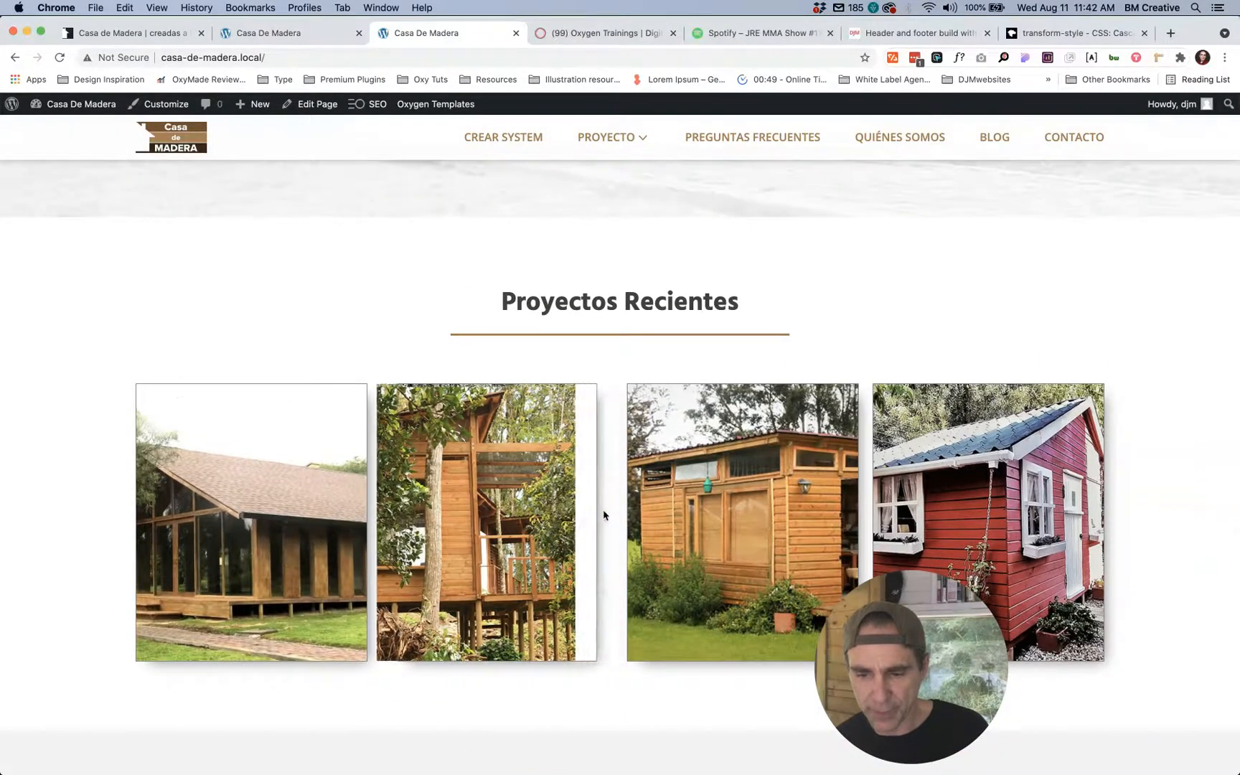
pyautogui.scroll(-1, 590, 620)
pyautogui.scroll(-3, 590, 620)
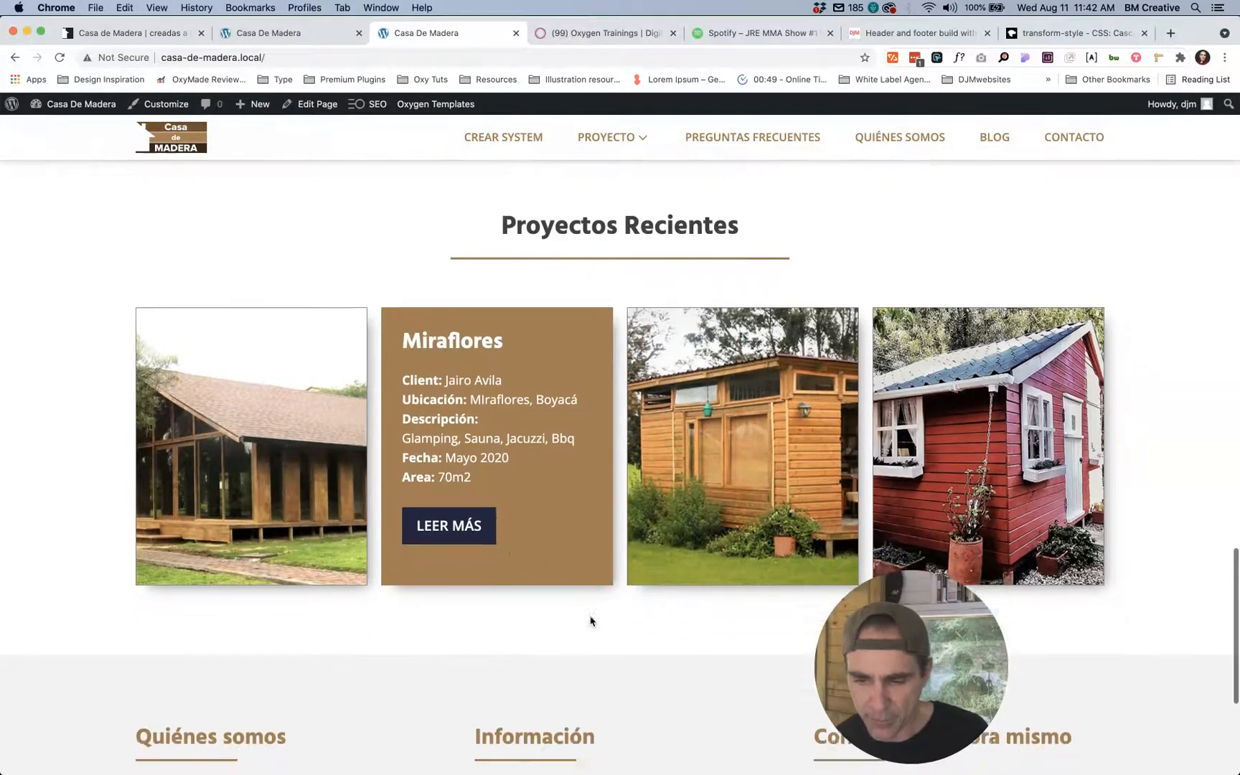